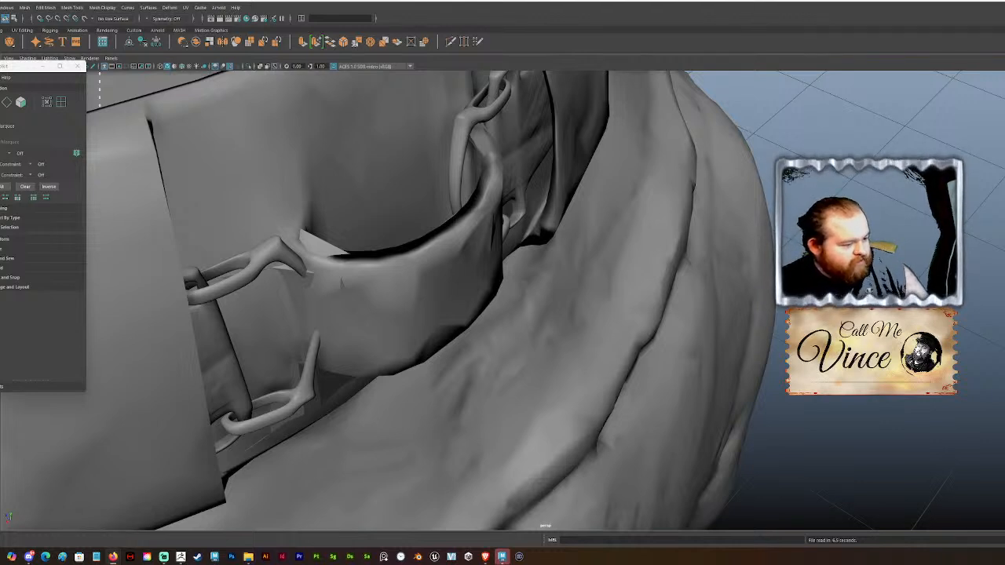
key(super+d)
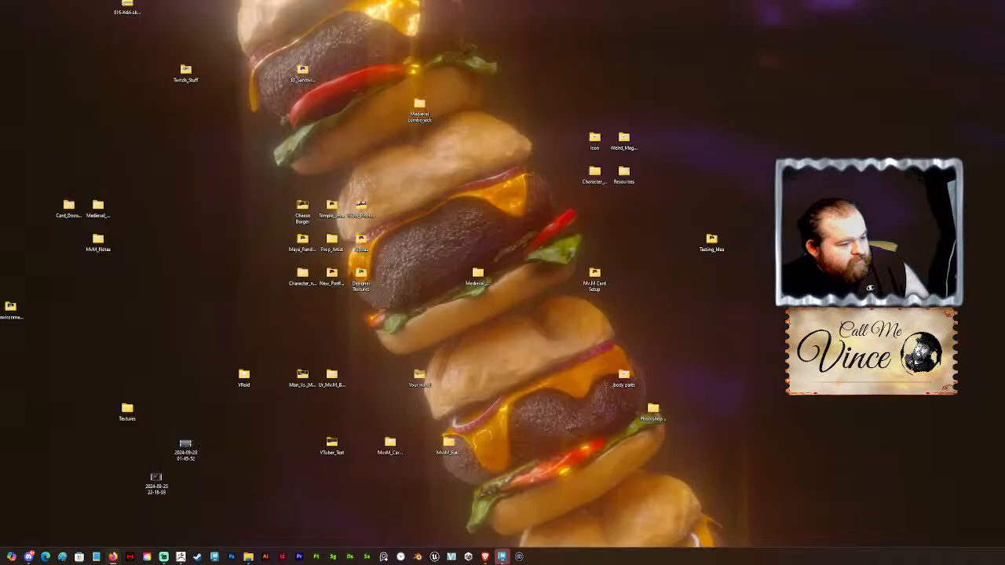
key(alt+Tab)
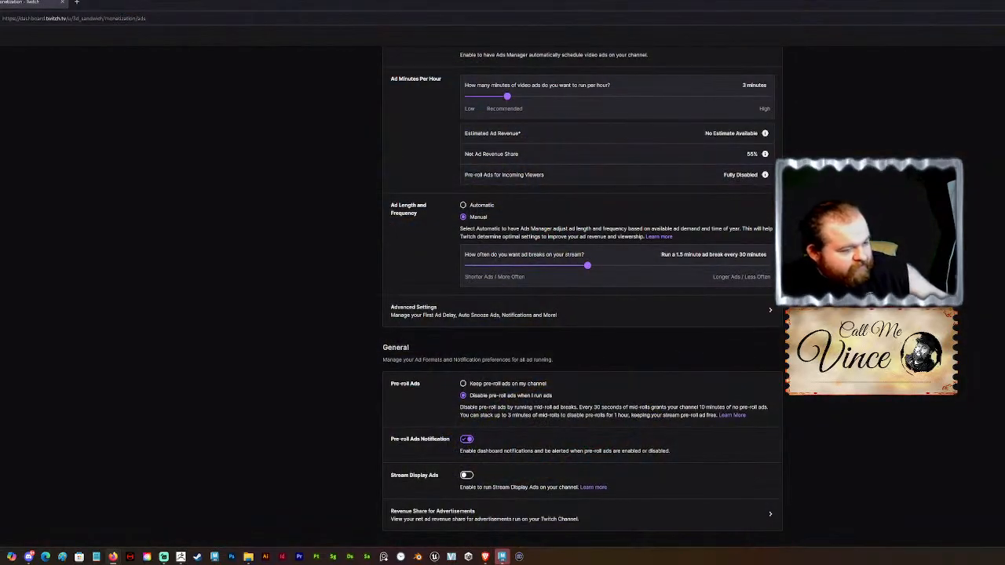
key(alt+Tab)
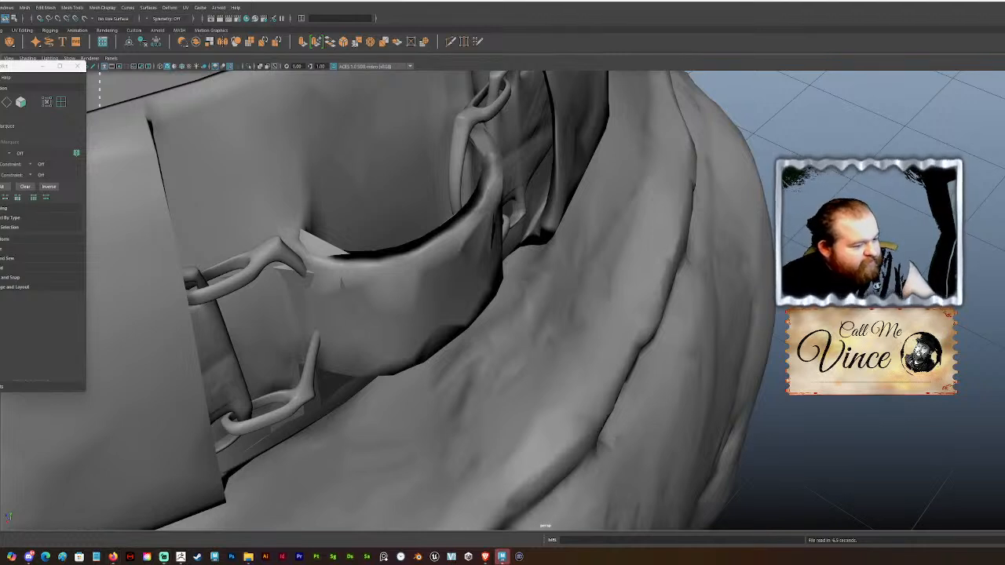
key(super+d)
key(super+d)
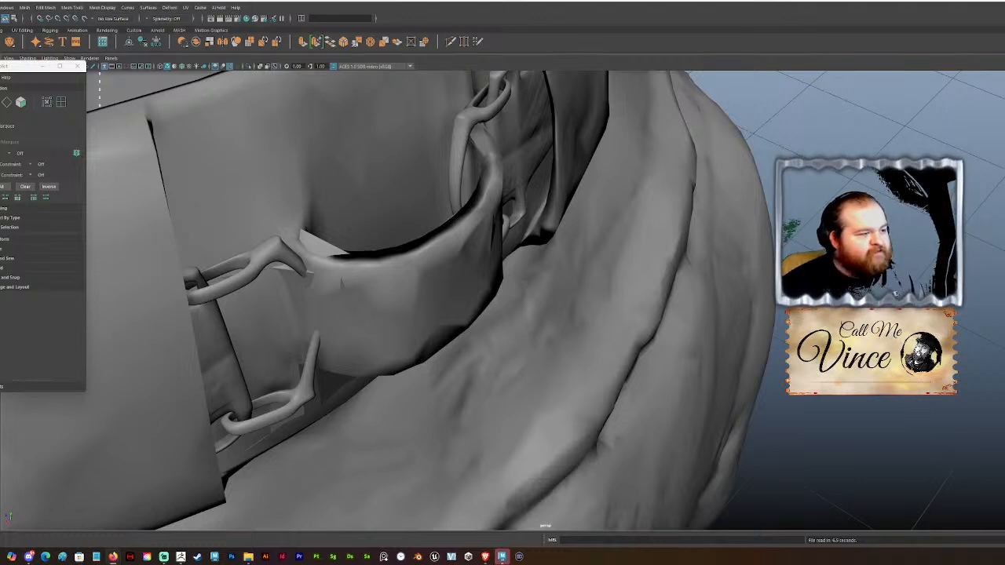
Step: Close the floating toolkit window and isolate the sculpted belt together with its low-poly retopology mesh
click(78, 66)
alt+drag(299, 240, 402, 247)
scroll(420, 264, up, 3)
click(419, 265)
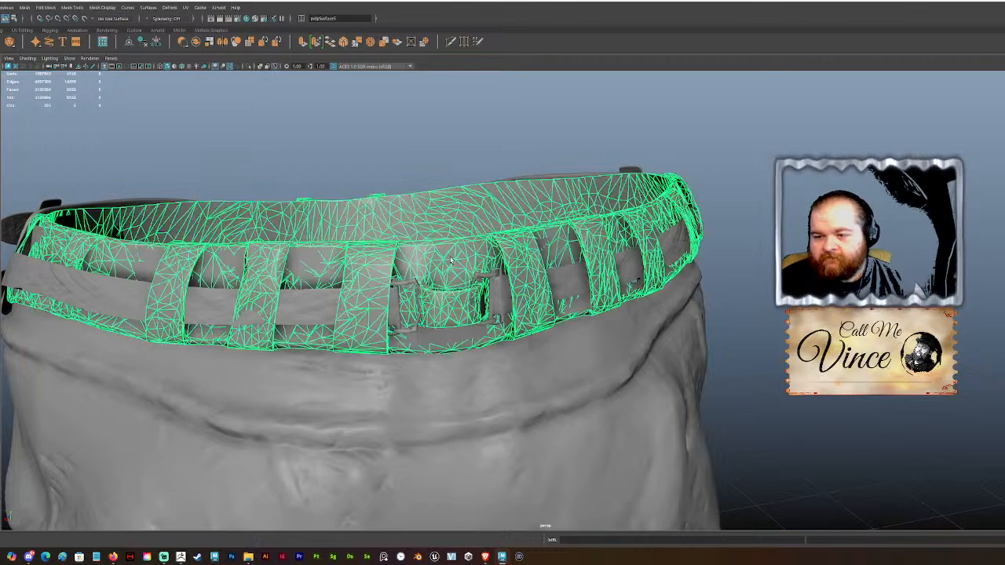
scroll(437, 262, up, 2)
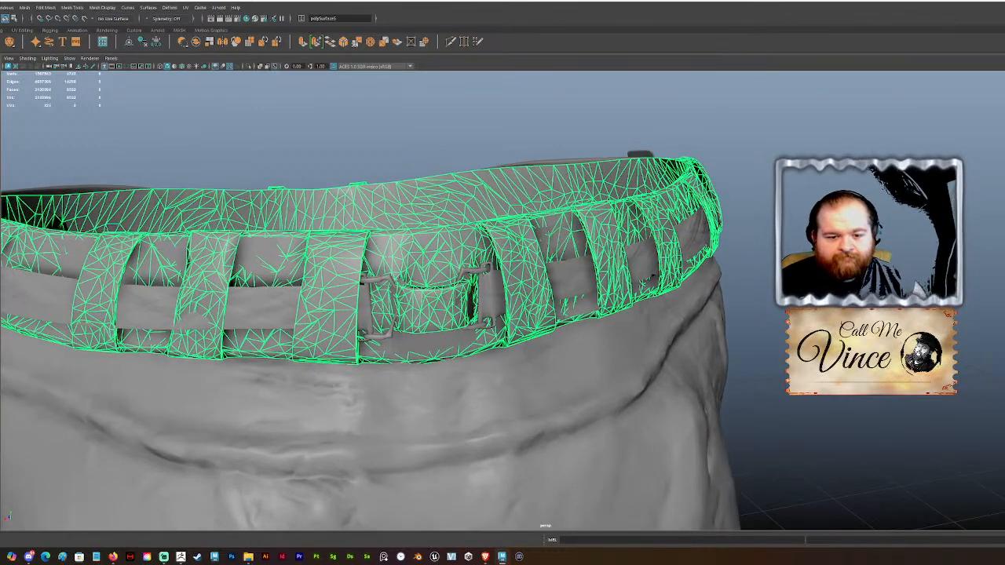
shift+click(269, 252)
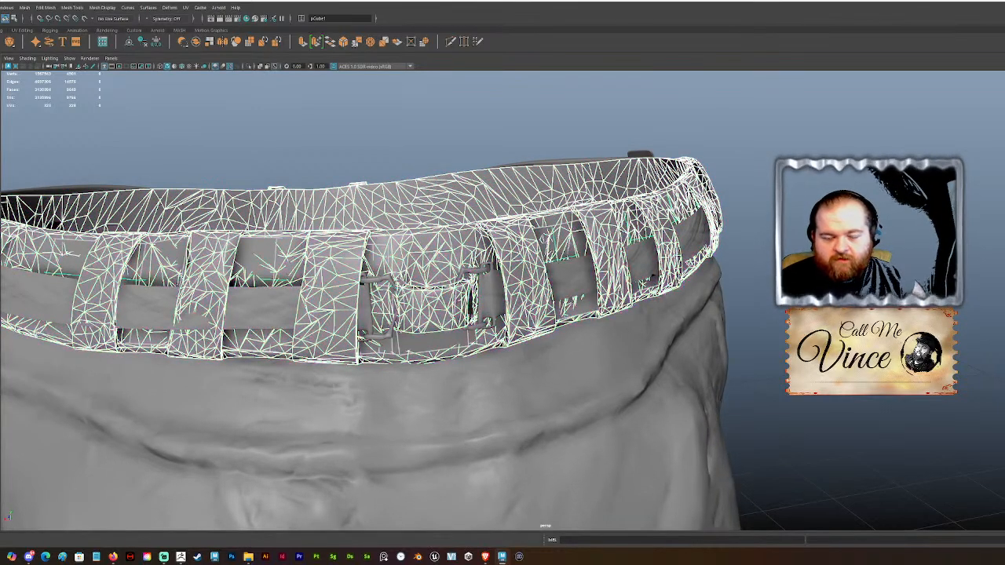
click(249, 66)
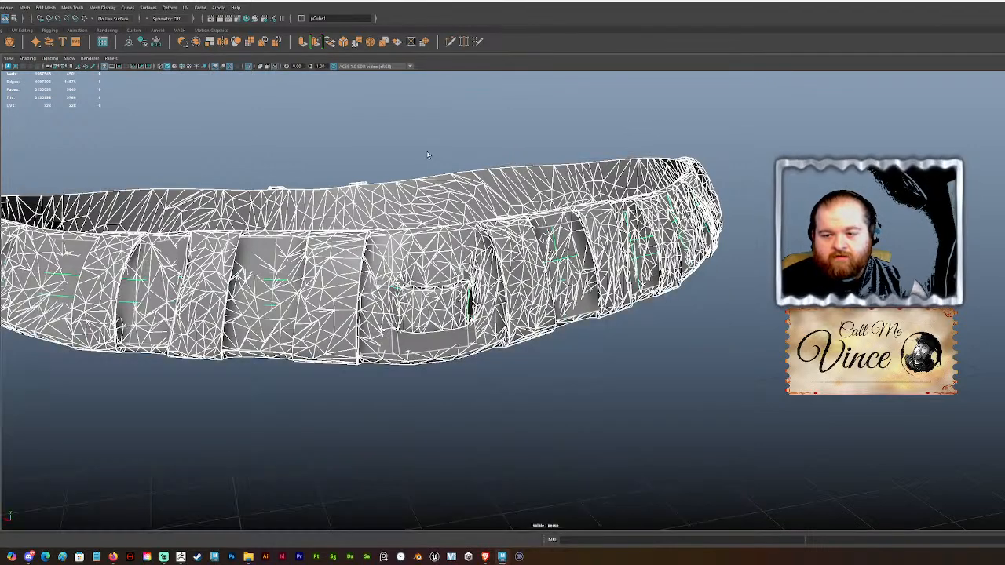
Step: Make the sculpted belt the live surface and activate Quad Draw on the retopology mesh
click(427, 153)
click(390, 290)
shift+click(373, 292)
shift+click(282, 295)
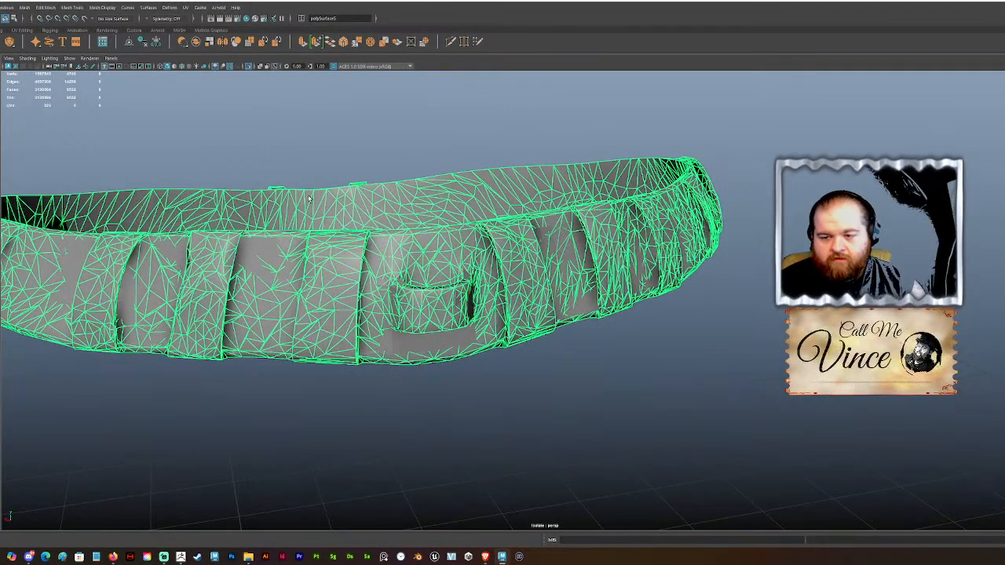
click(89, 18)
click(289, 296)
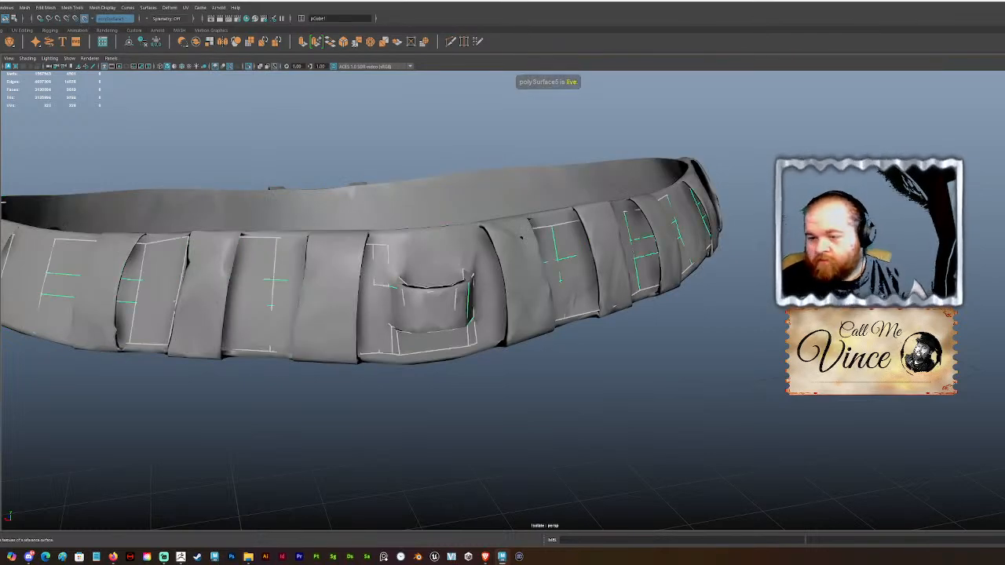
click(477, 41)
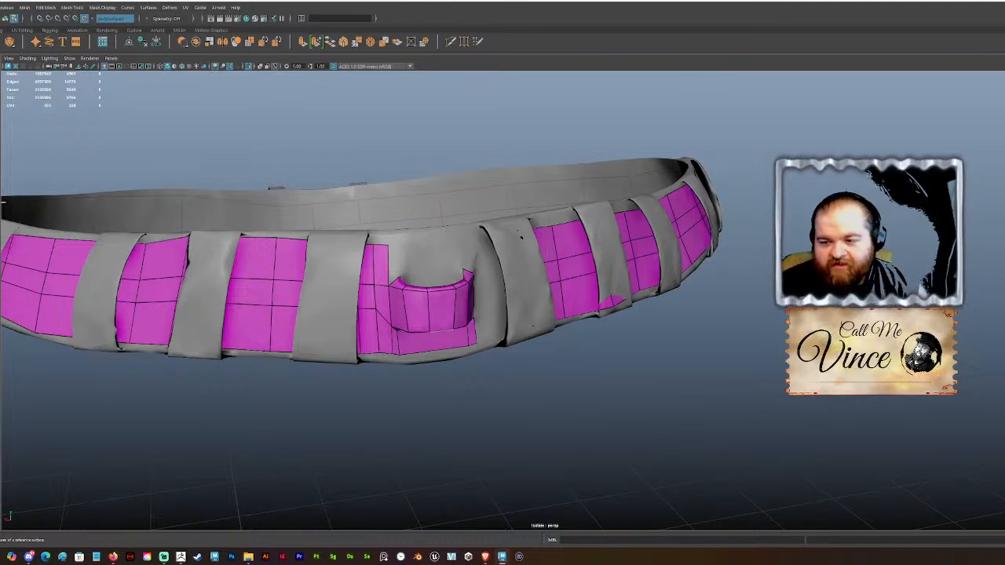
Step: Inspect the retopology coverage along the belt straps and around the raised loop from several angles
alt+middle_drag(94, 238, 259, 240)
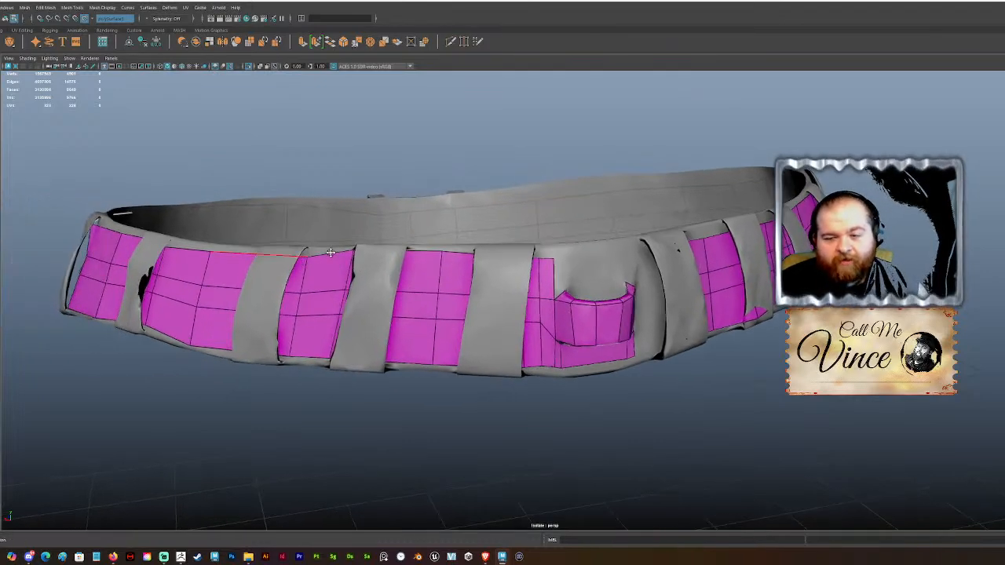
alt+right_drag(259, 240, 329, 249)
alt+drag(403, 348, 502, 285)
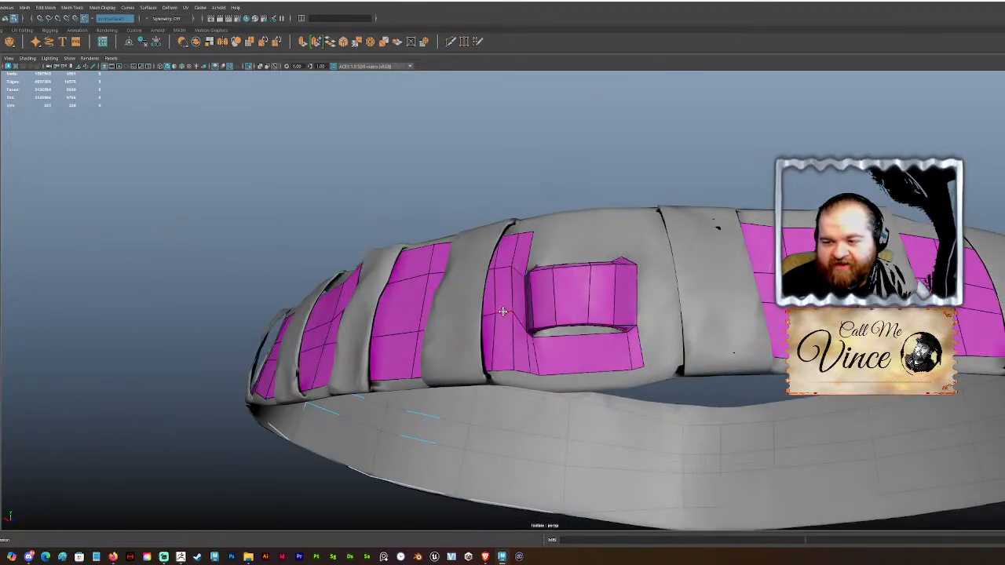
alt+drag(513, 316, 529, 299)
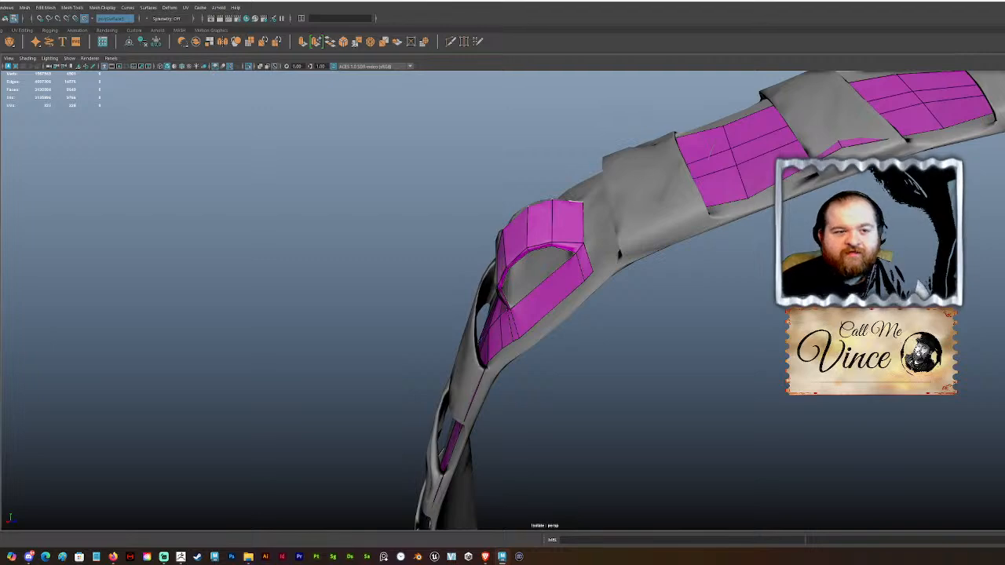
alt+drag(532, 356, 482, 294)
scroll(530, 294, up, 3)
scroll(482, 293, up, 4)
alt+drag(298, 351, 271, 306)
shift+click(242, 334)
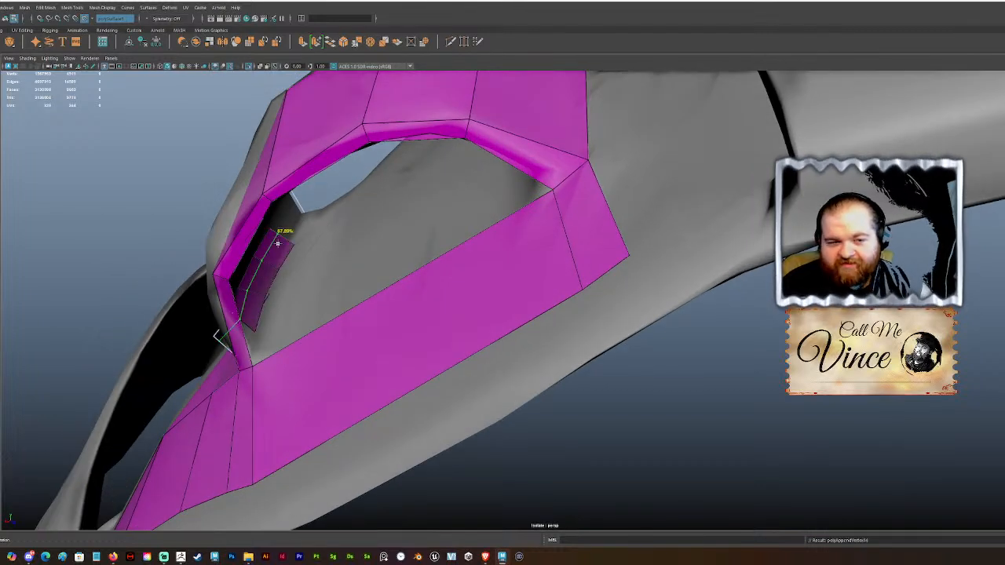
click(248, 319)
key(ctrl+z)
key(ctrl+z)
Step: Adjust the quad on the inner side of the raised loop and weld its corners to the loop's rim vertices
drag(238, 310, 298, 278)
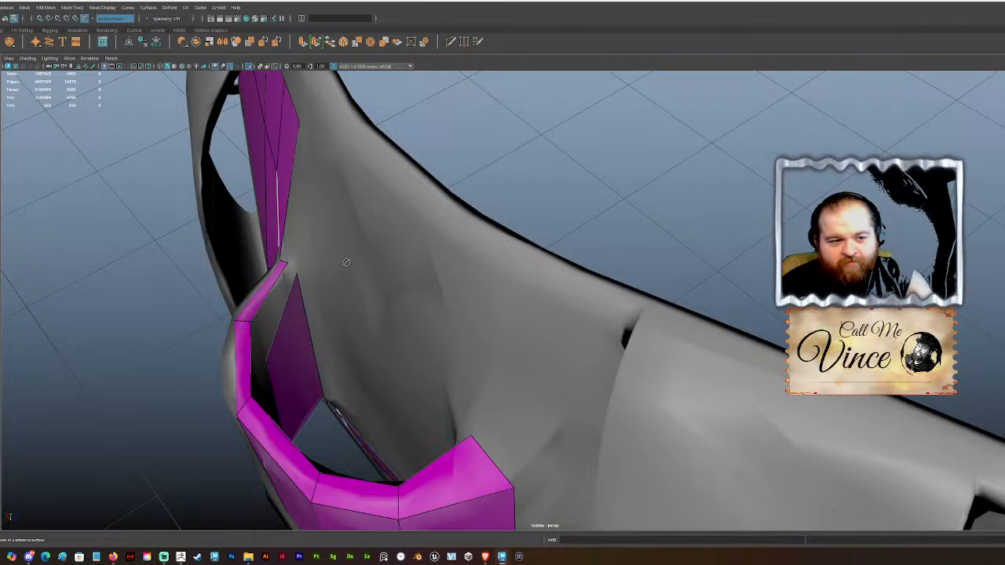
drag(297, 278, 288, 269)
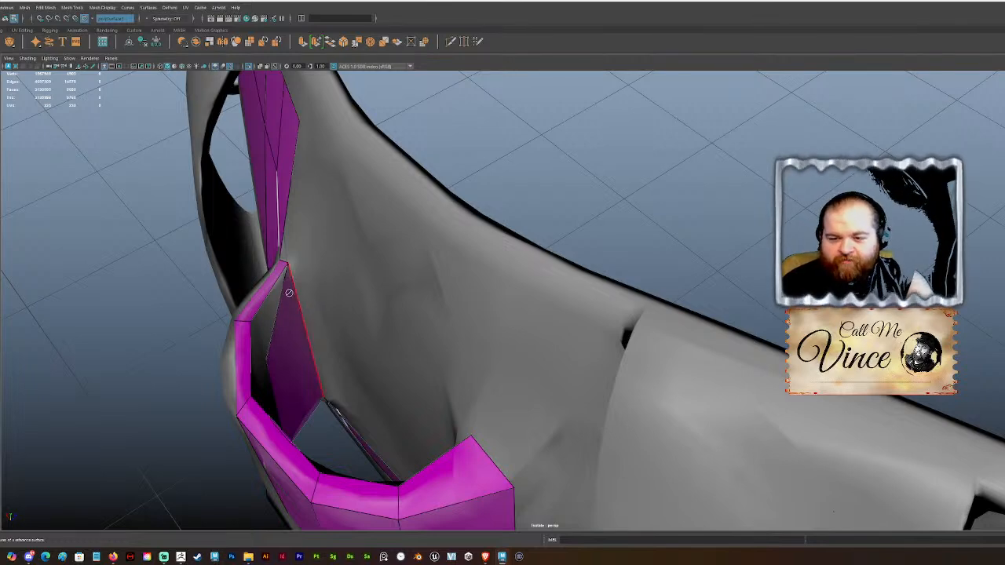
drag(269, 360, 299, 254)
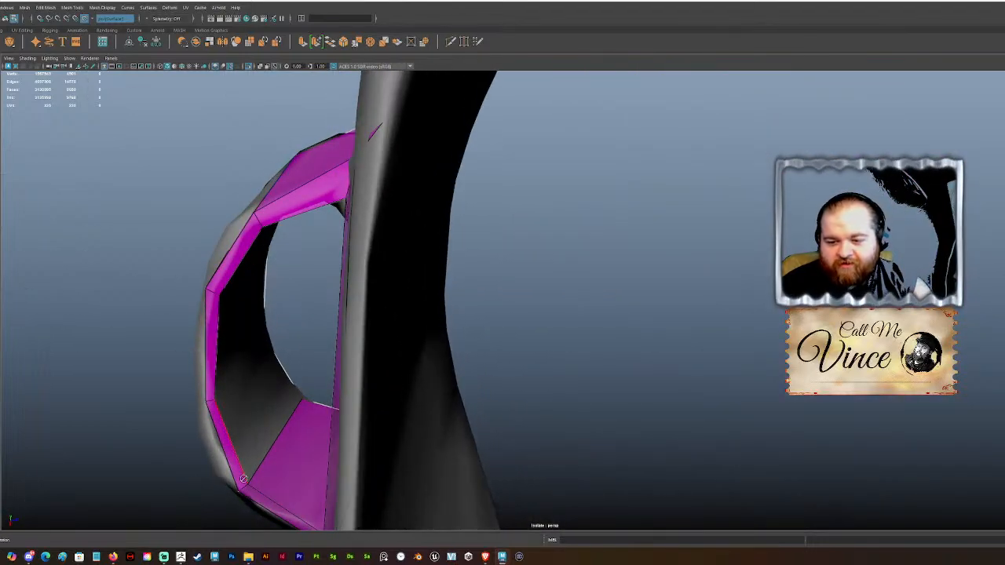
alt+drag(257, 392, 249, 188)
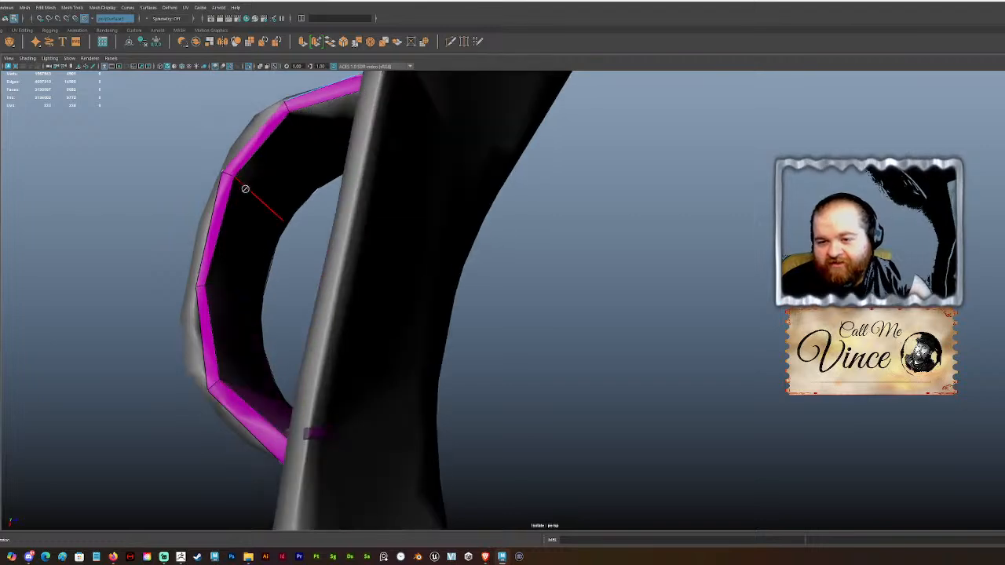
alt+drag(279, 149, 340, 386)
alt+drag(354, 462, 317, 317)
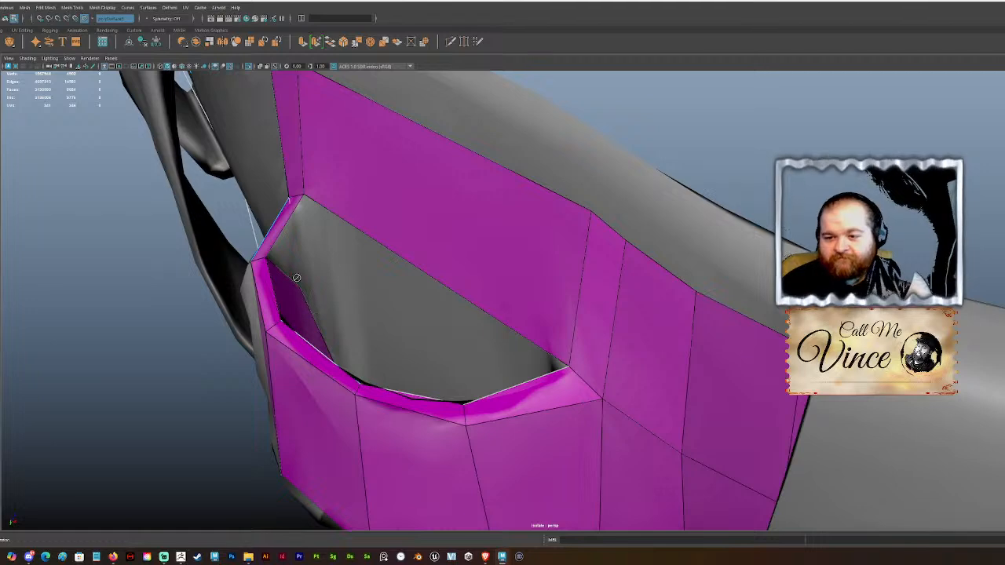
drag(303, 296, 305, 199)
alt+drag(368, 209, 482, 232)
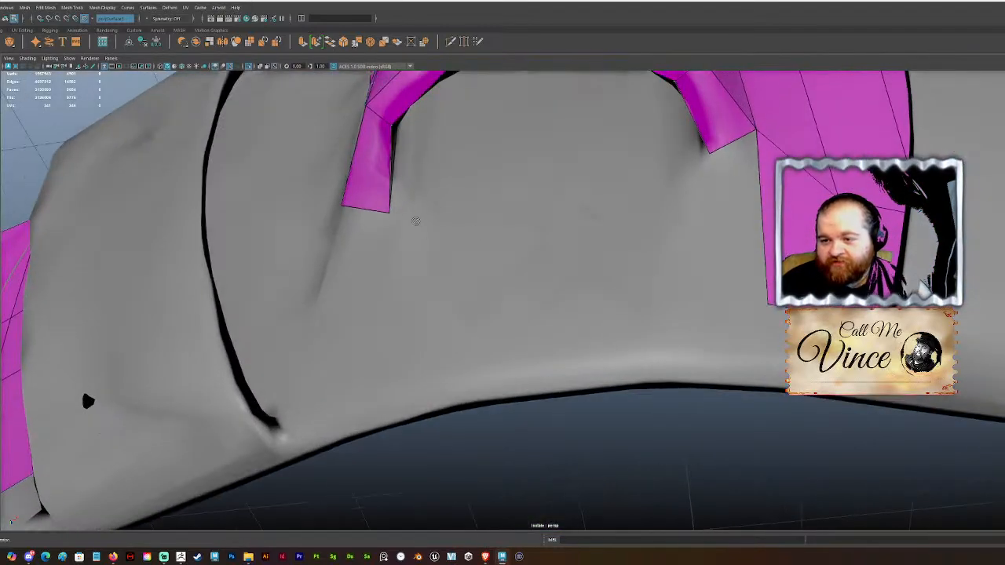
drag(393, 209, 570, 148)
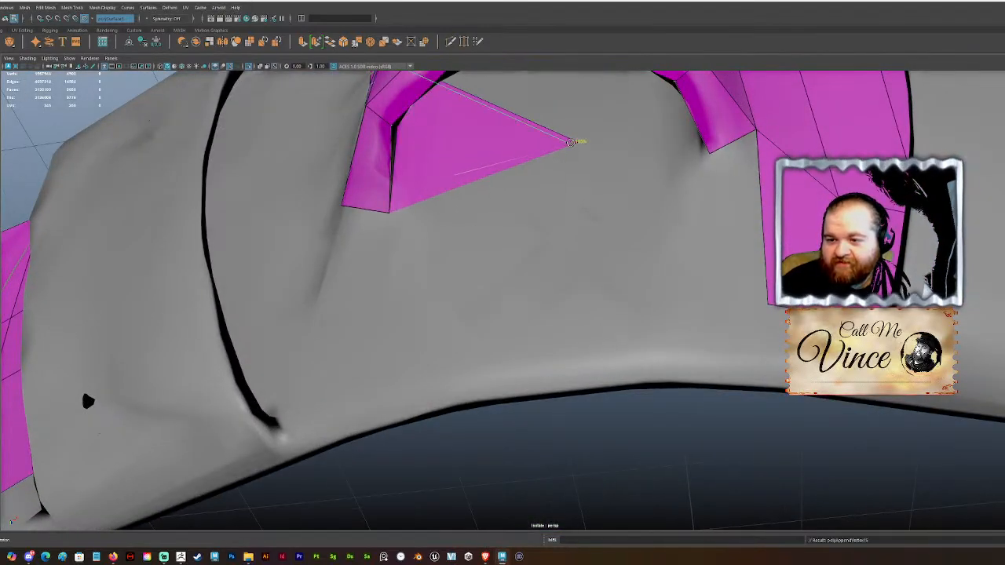
key(ctrl+z)
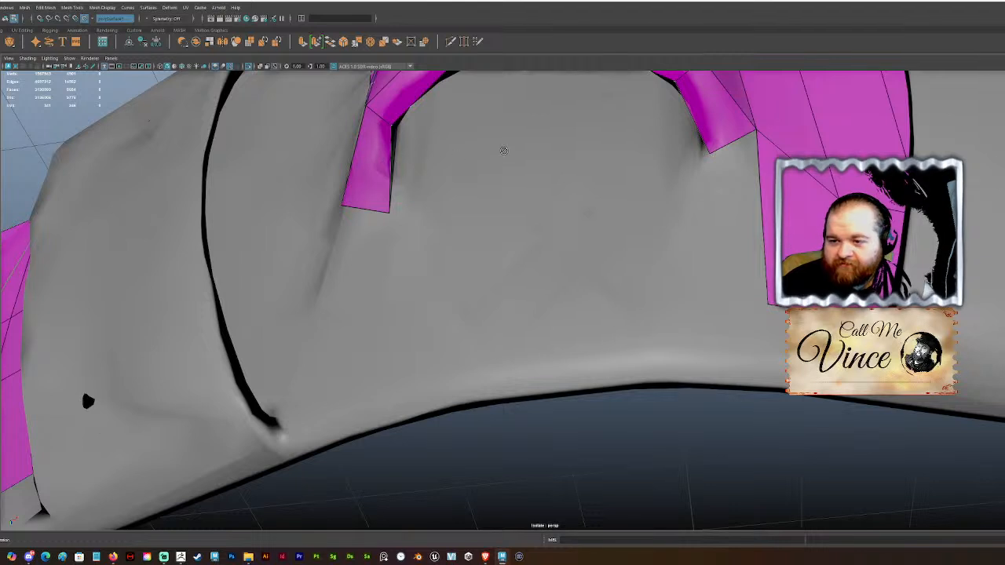
Step: Fill a new quad on the belt surface behind the raised loop and weld two of its corners to the loop's inner end
shift+click(533, 179)
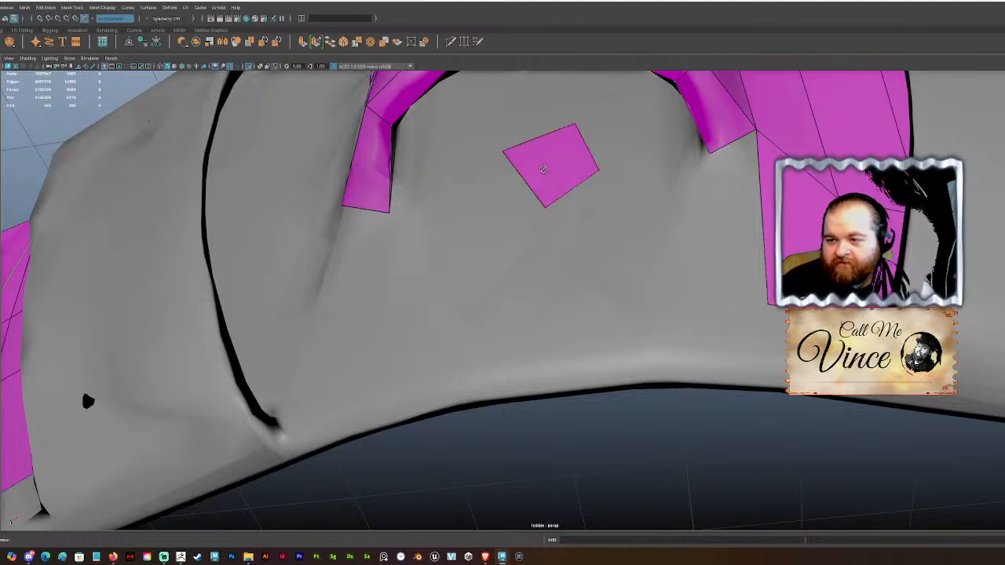
mouse_move(545, 208)
mouse_down()
mouse_move(407, 221)
mouse_move(391, 212)
mouse_up()
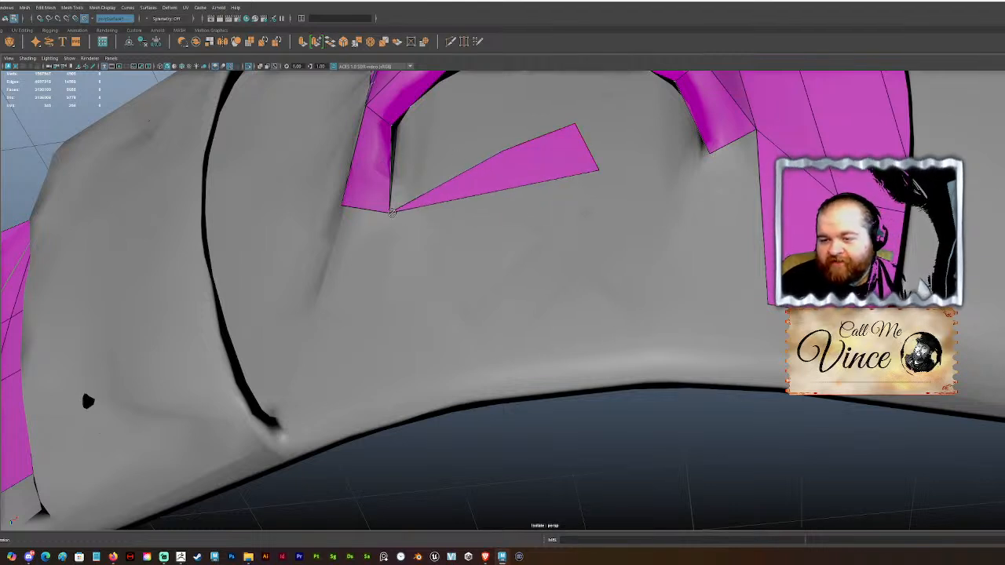
alt+drag(476, 187, 494, 249)
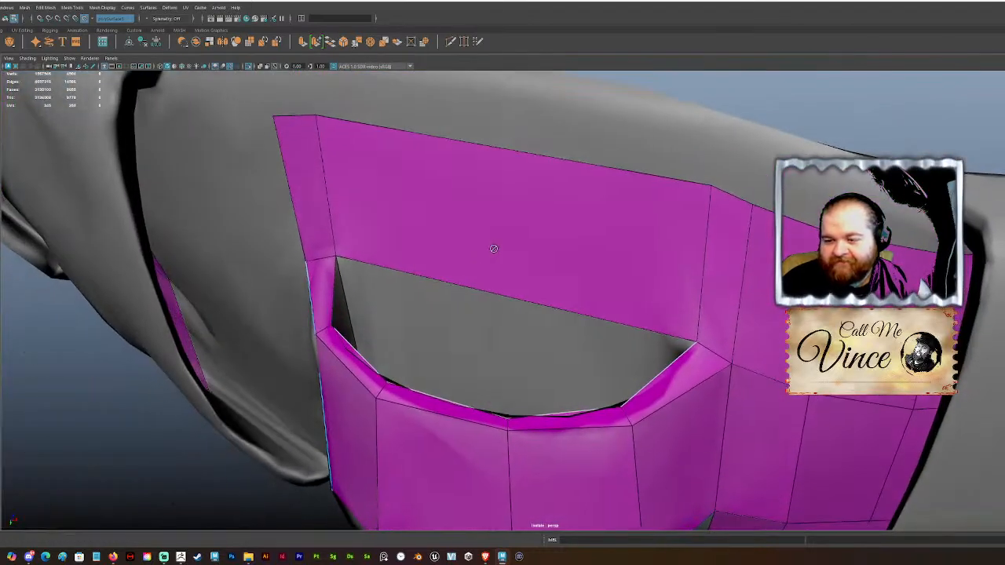
alt+drag(497, 346, 496, 358)
drag(475, 437, 336, 289)
Step: Split the wide face beside the loop opening with a middle edge, join the inner strip to the loop's far end, and save the scene
click(479, 334)
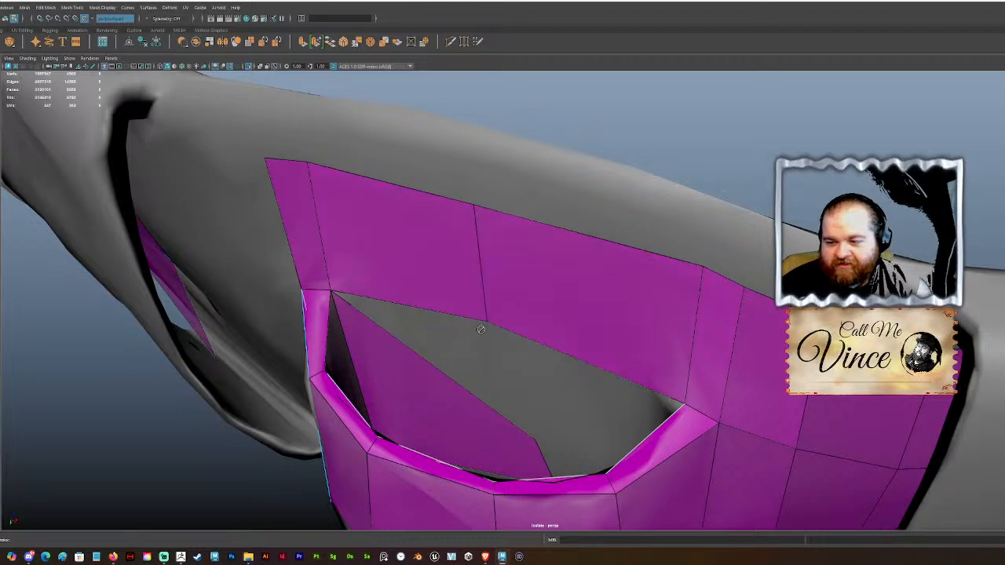
click(533, 441)
drag(493, 342, 614, 172)
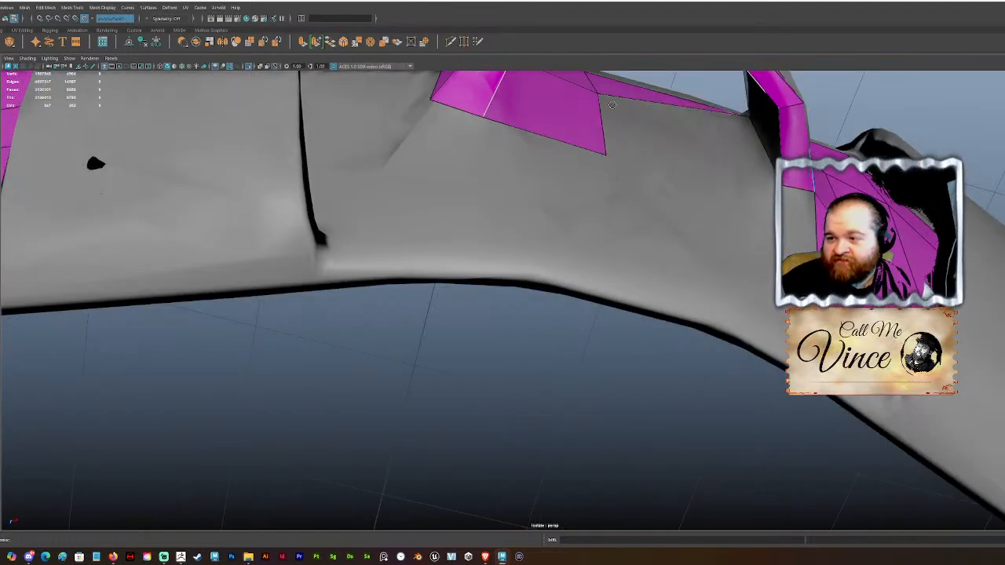
drag(599, 96, 781, 186)
alt+drag(761, 190, 711, 248)
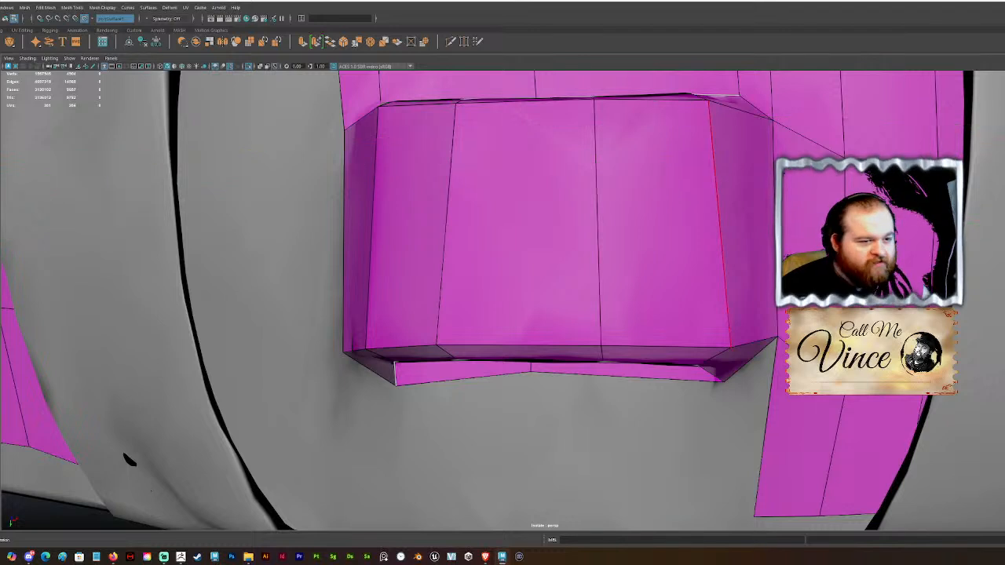
key(ctrl+s)
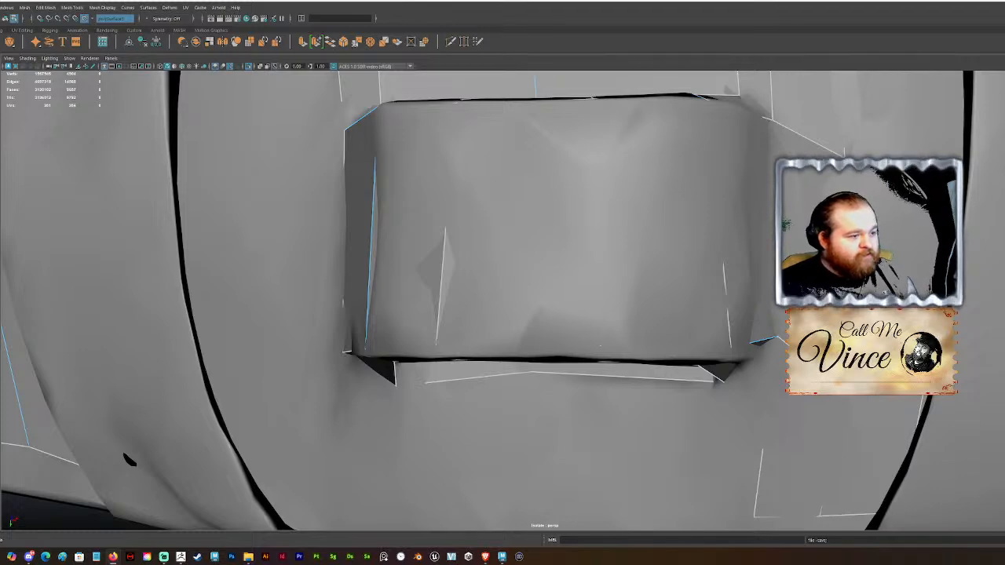
Step: Switch to the browser and open the account's own Twitch channel page to review the live stream, chat and channel goals
click(113, 556)
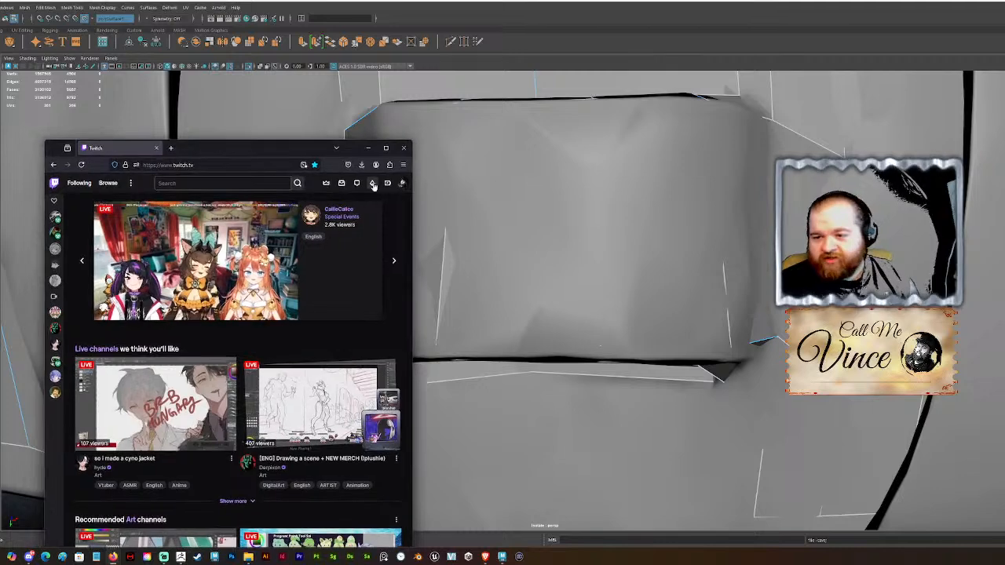
click(402, 185)
click(402, 184)
click(402, 184)
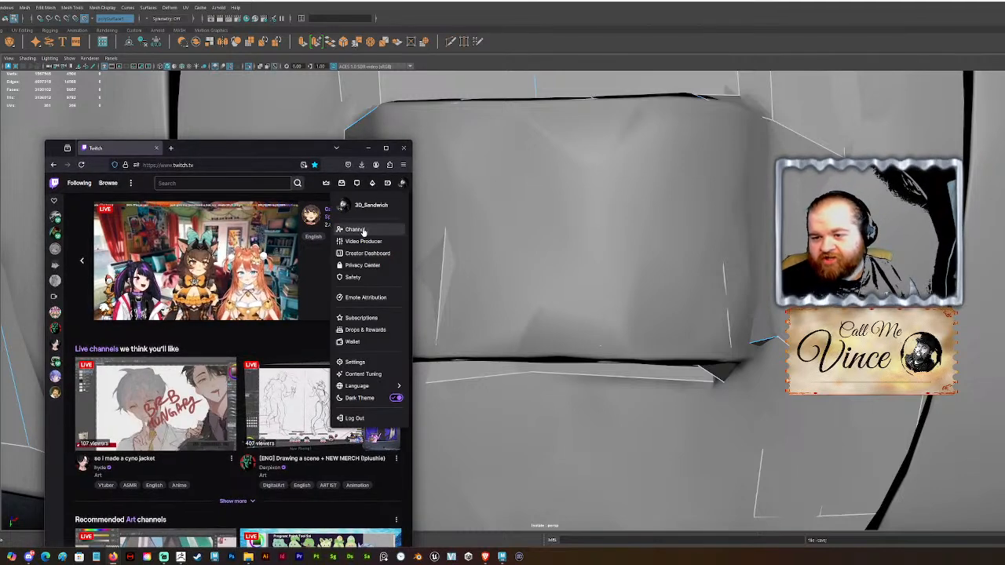
click(362, 229)
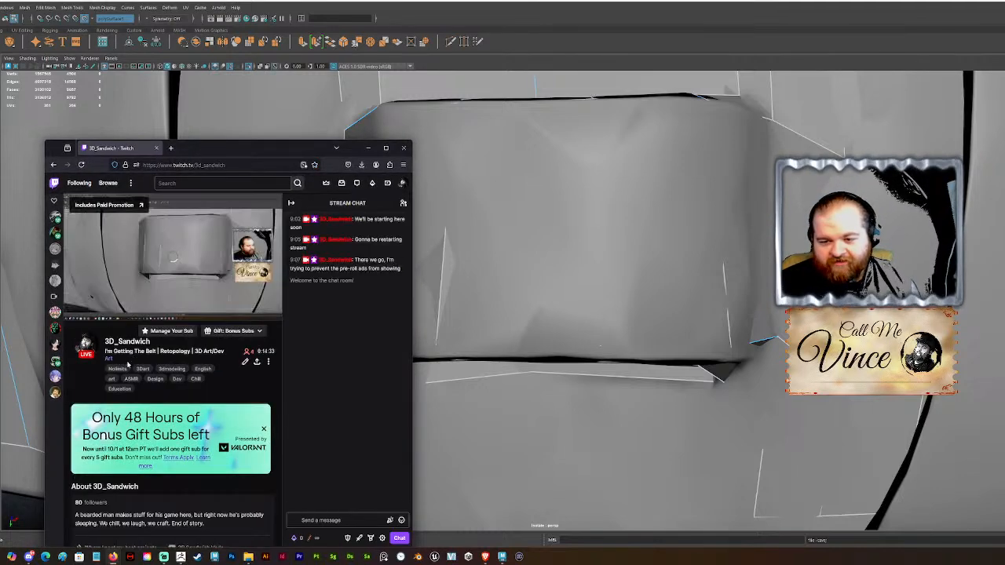
scroll(201, 463, down, 2)
scroll(164, 348, up, 2)
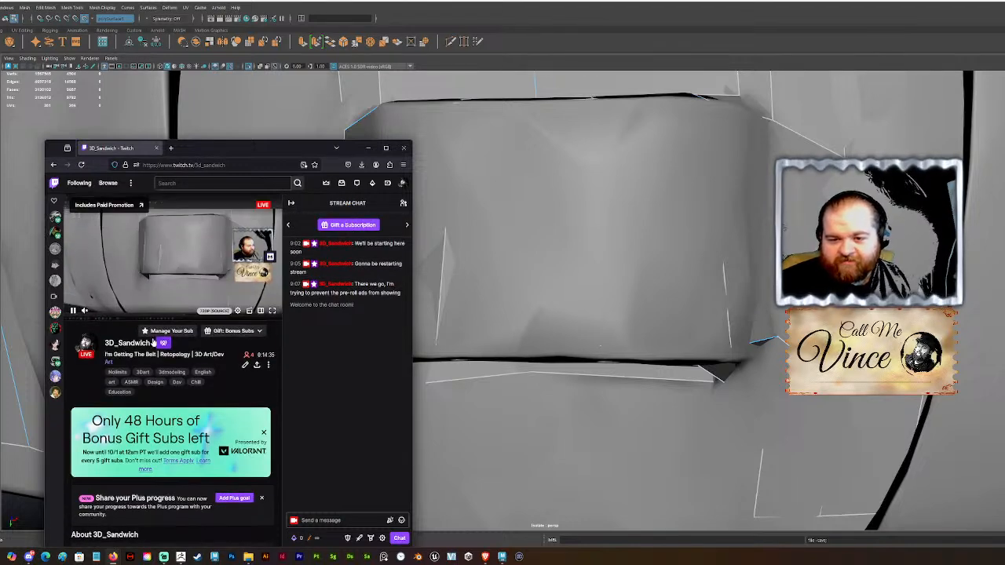
scroll(124, 353, down, 1)
scroll(124, 352, down, 3)
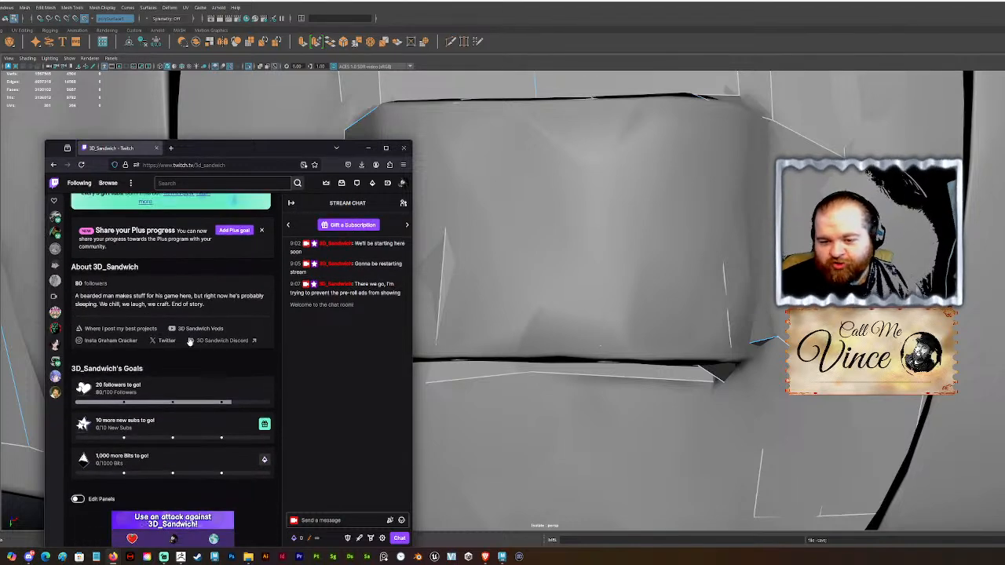
Step: Widen the browser window, move it up, and bring the channel's Viewer Attack panel into view to check its attack list
scroll(157, 353, down, 2)
drag(410, 314, 538, 315)
drag(256, 157, 257, 70)
scroll(299, 275, down, 3)
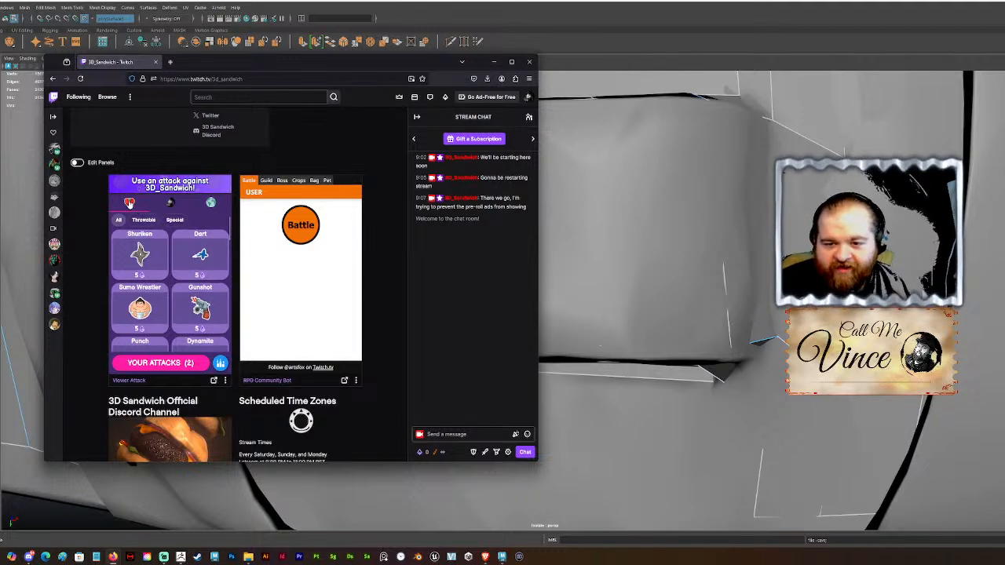
scroll(166, 342, down, 3)
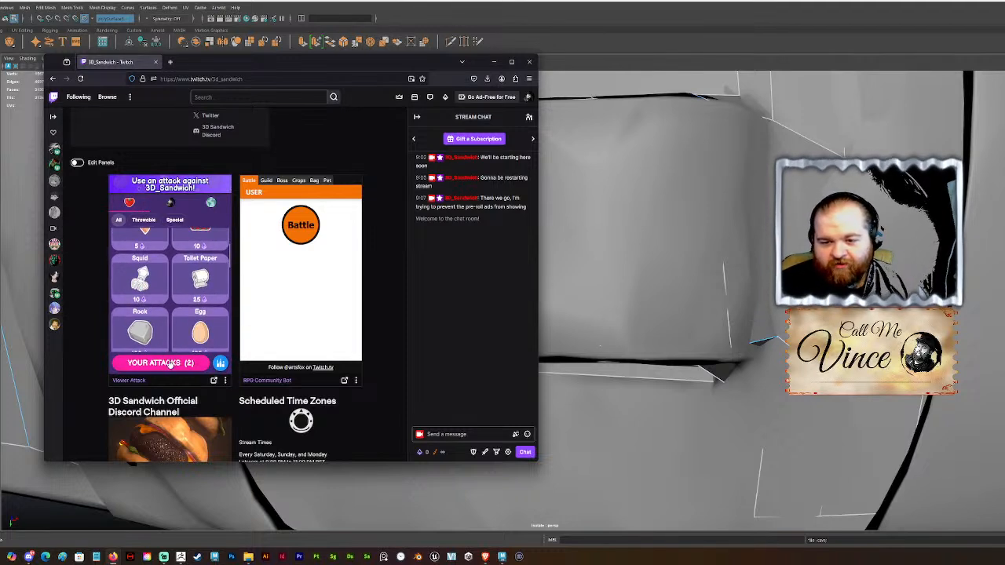
Step: Open the owned attacks, throw the tomato and the snowball at the middle of the stream preview, and close the attack view
click(165, 345)
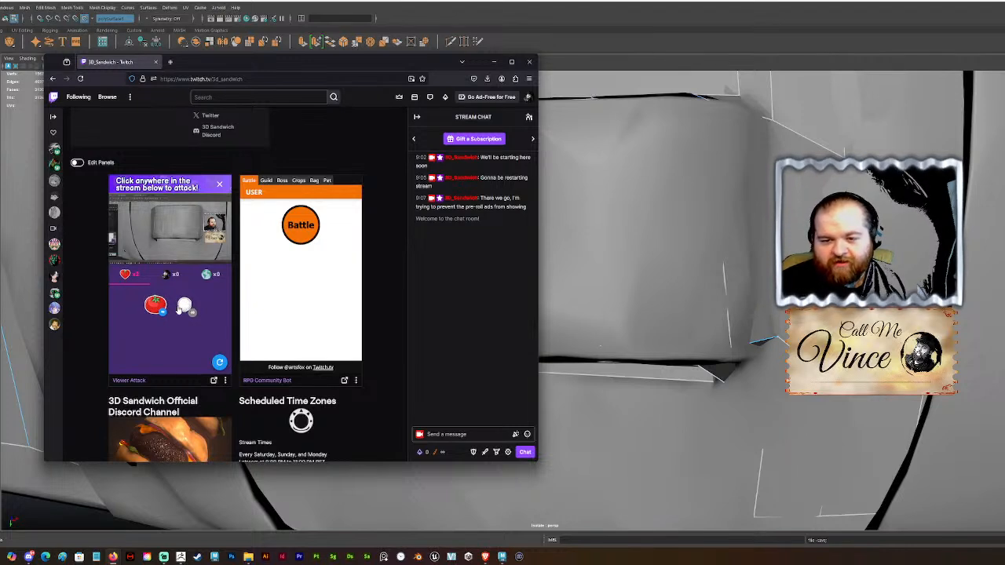
click(177, 228)
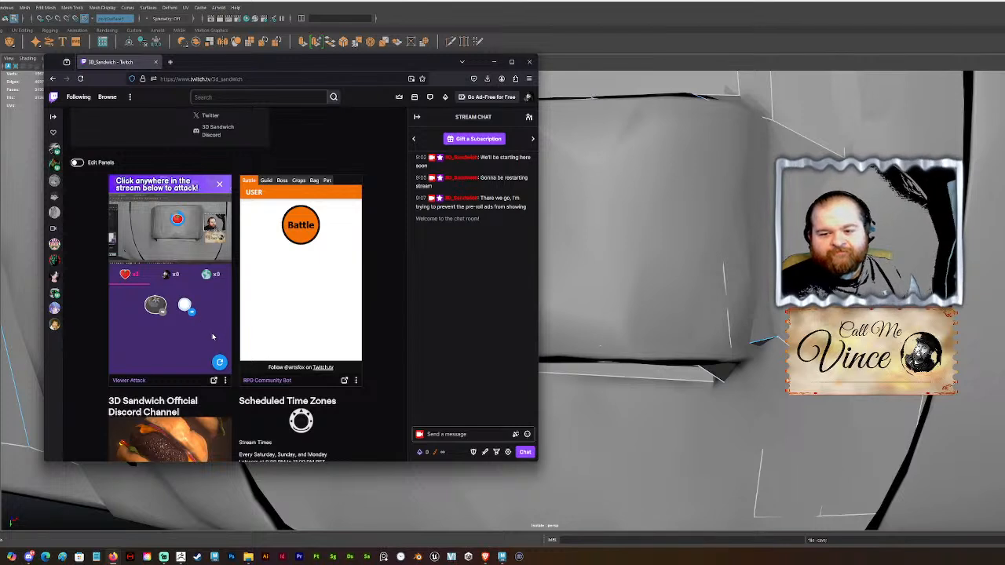
click(219, 361)
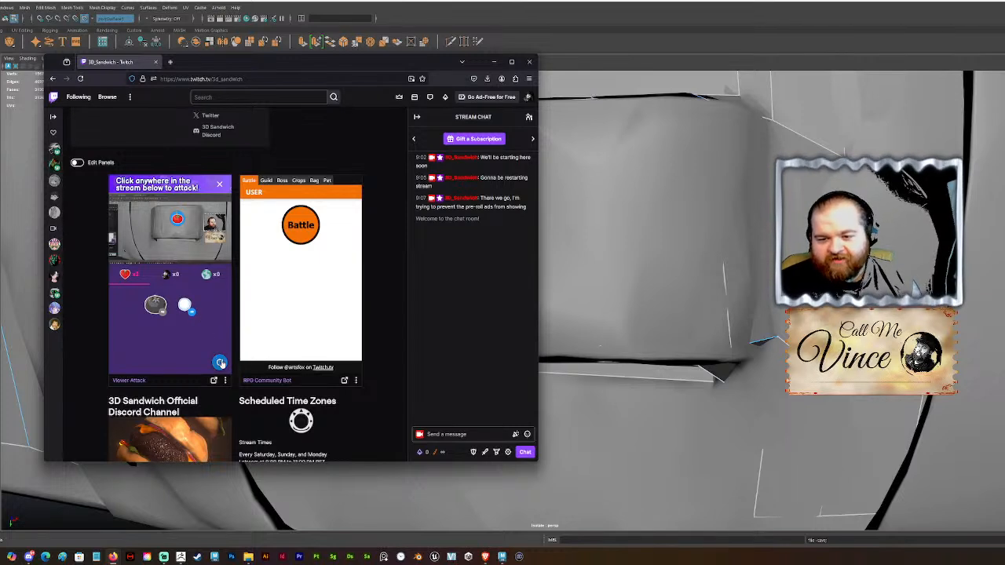
click(184, 306)
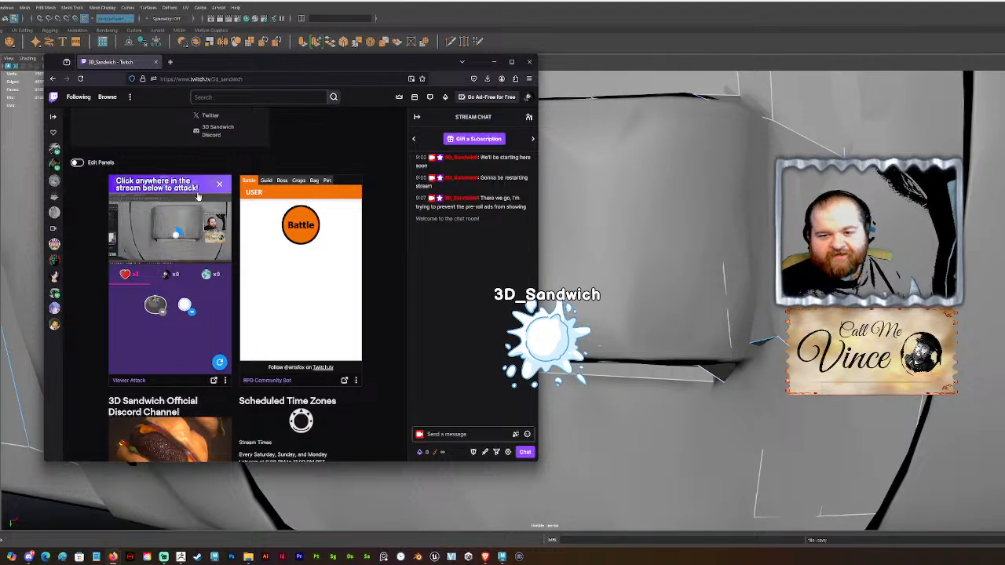
click(220, 185)
Step: Look through the full list of standard viewer attacks and their Bits prices in the Viewer Attack panel
scroll(202, 283, down, 2)
scroll(204, 288, down, 5)
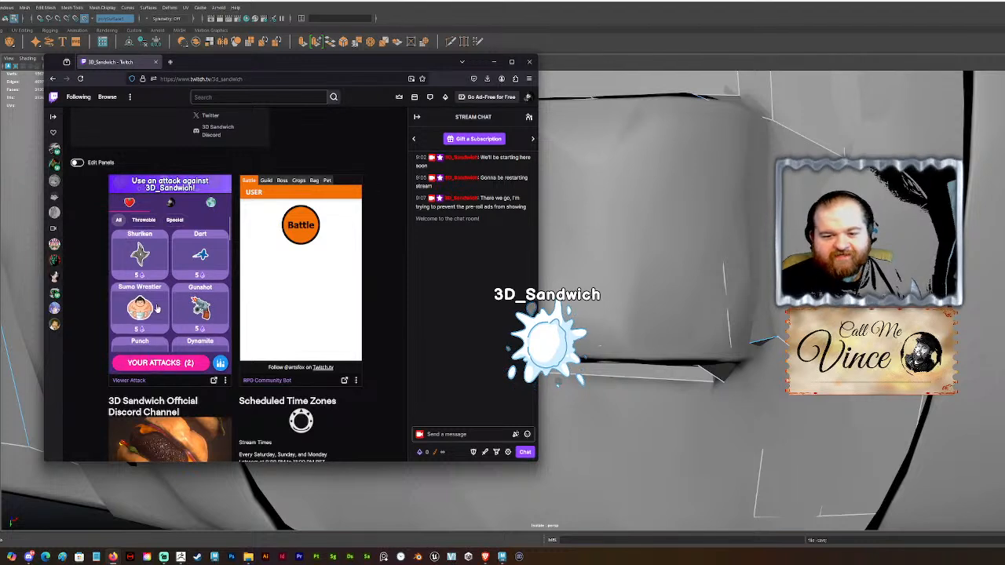
scroll(155, 309, down, 1)
scroll(155, 310, down, 3)
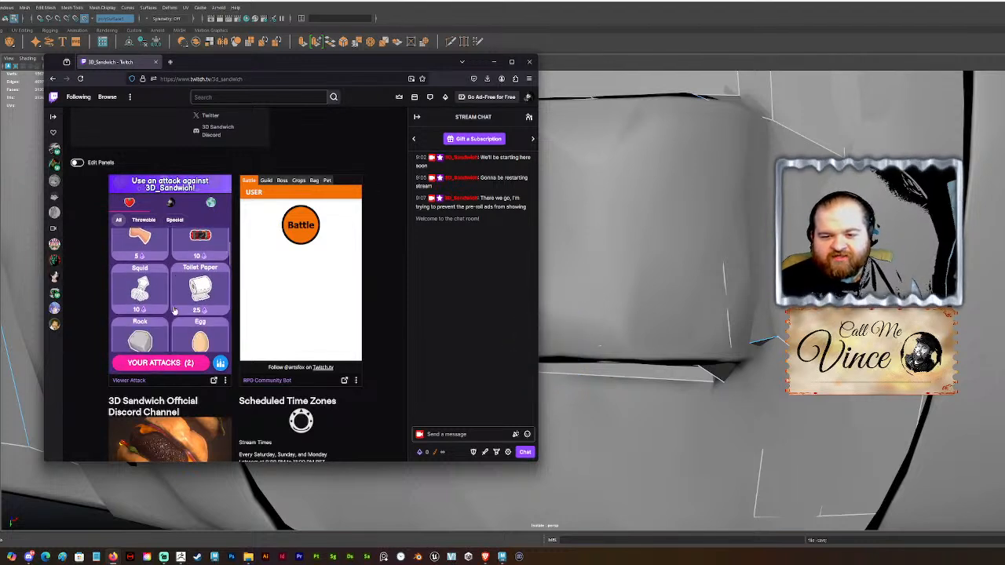
scroll(215, 314, down, 2)
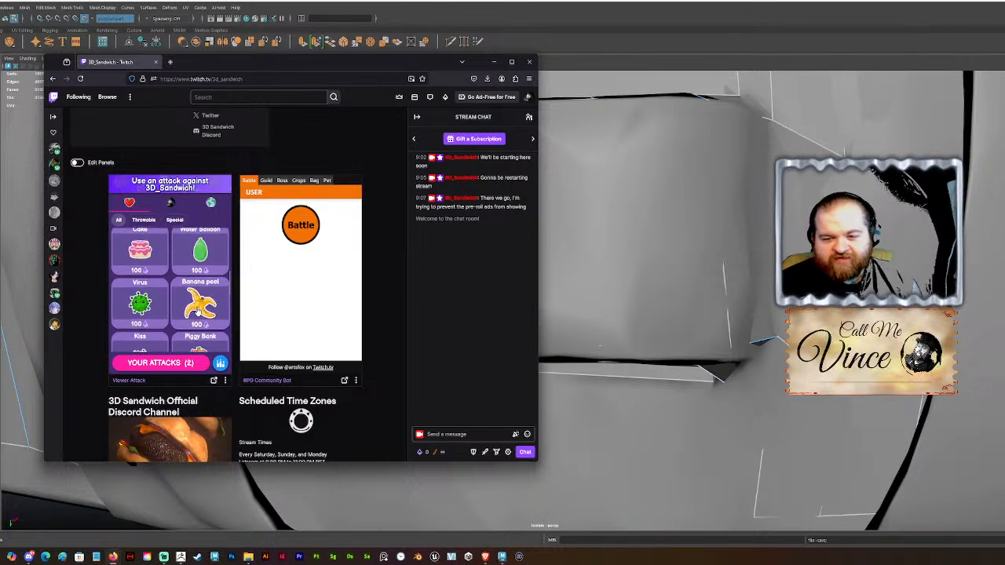
scroll(206, 314, down, 8)
scroll(199, 345, up, 5)
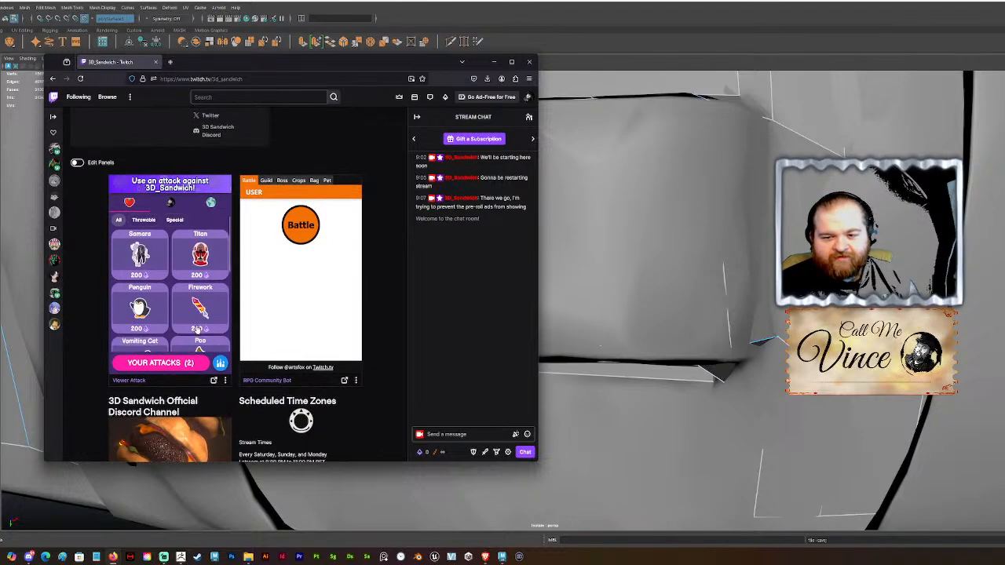
scroll(206, 289, down, 2)
scroll(215, 320, up, 2)
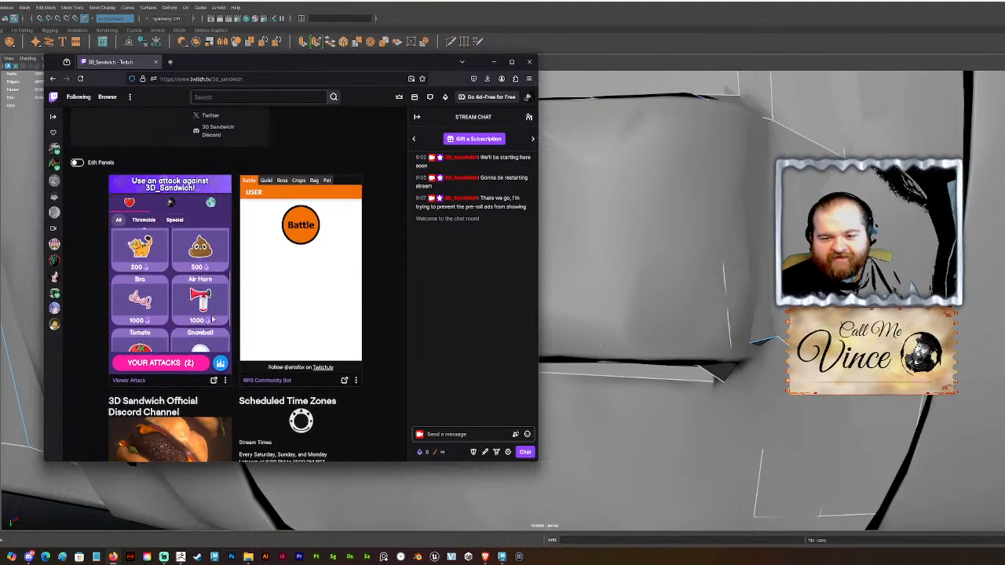
scroll(182, 301, up, 2)
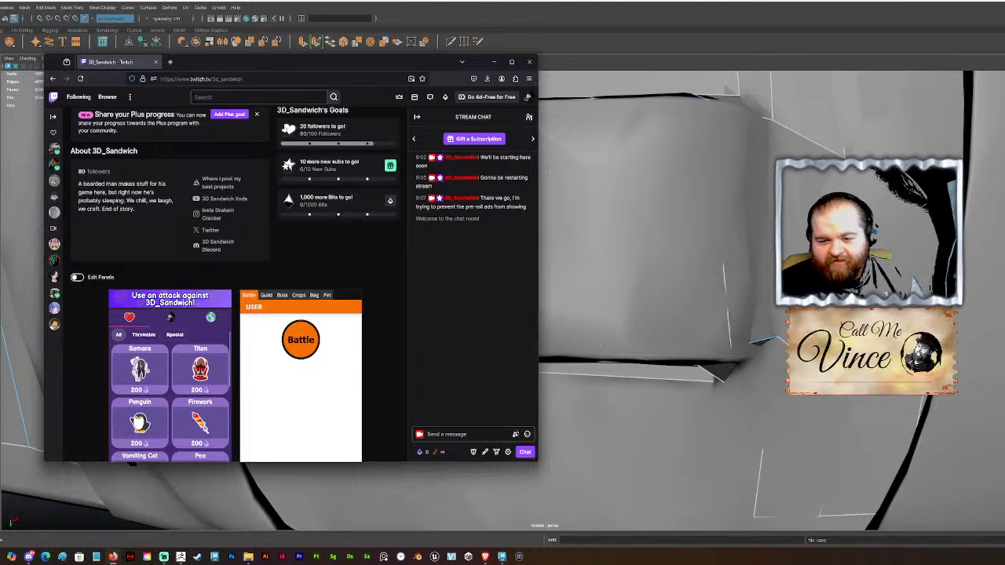
scroll(236, 278, down, 4)
scroll(204, 361, up, 2)
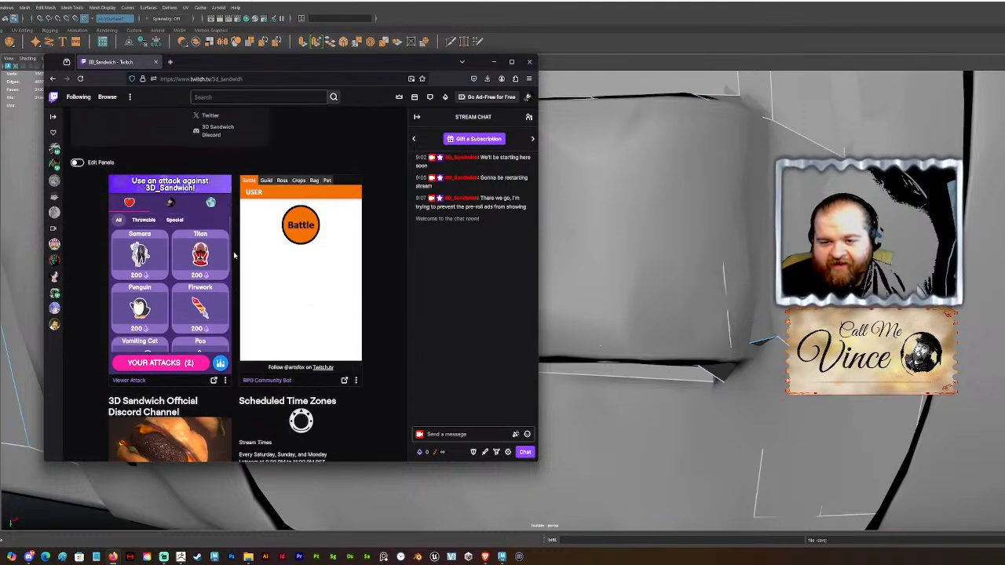
Step: Review the animated meme attacks, the channel's own emote attacks and the viewer leaderboard
click(170, 203)
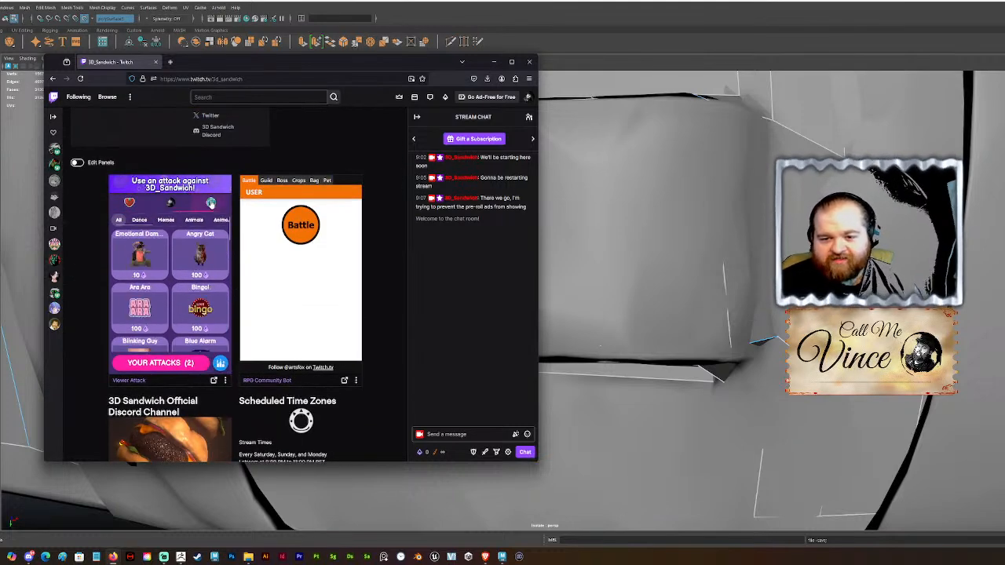
scroll(174, 267, down, 5)
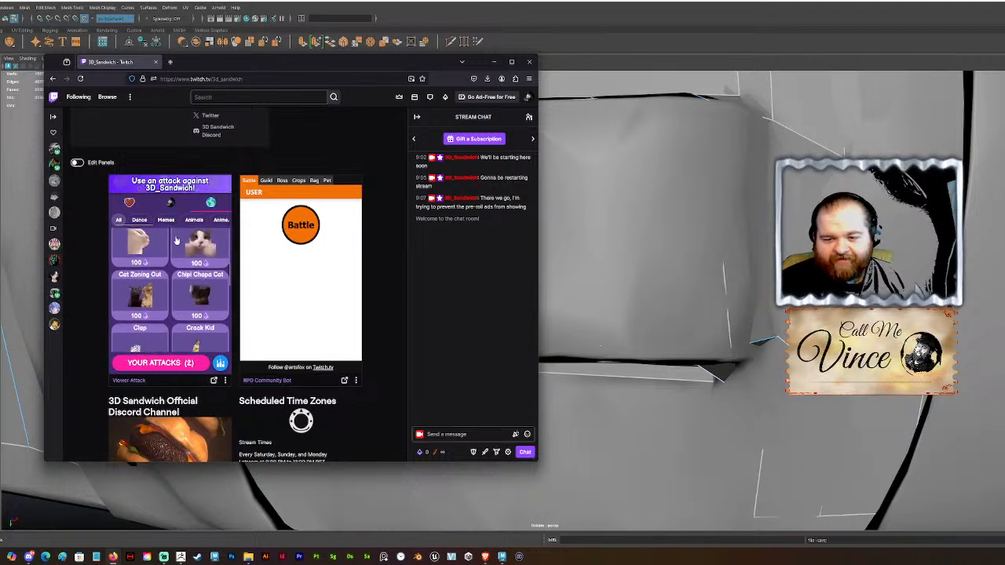
scroll(170, 254, up, 5)
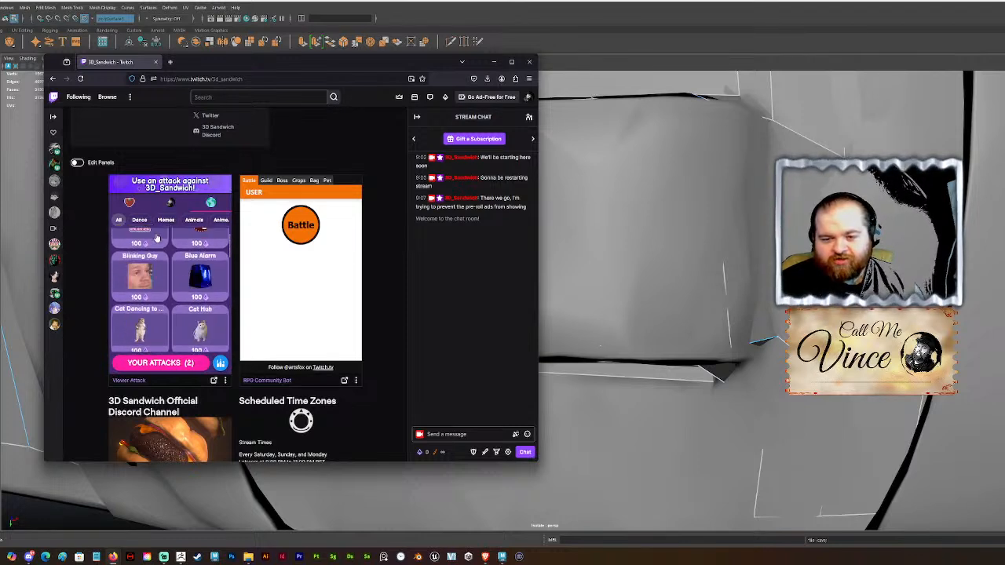
click(171, 204)
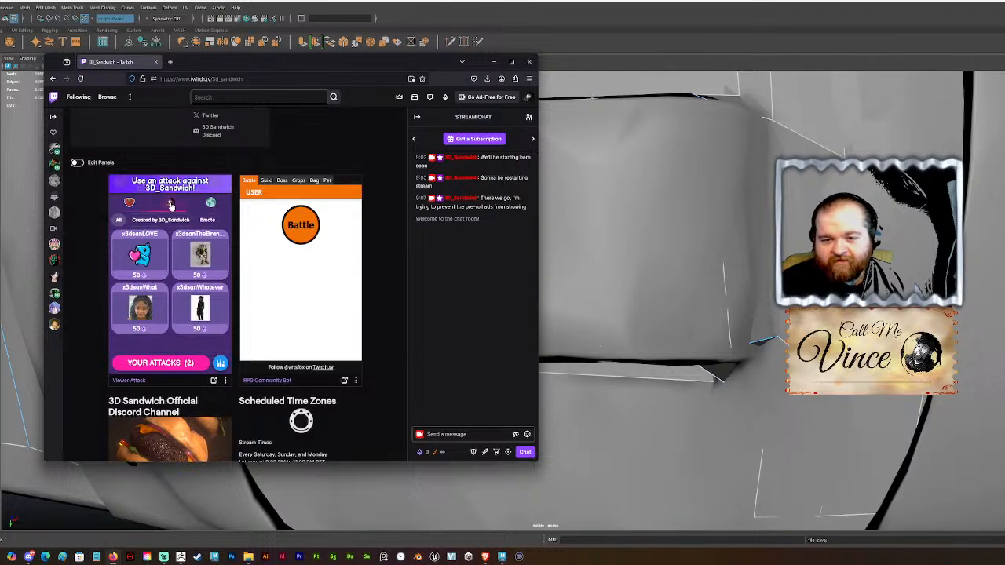
click(129, 203)
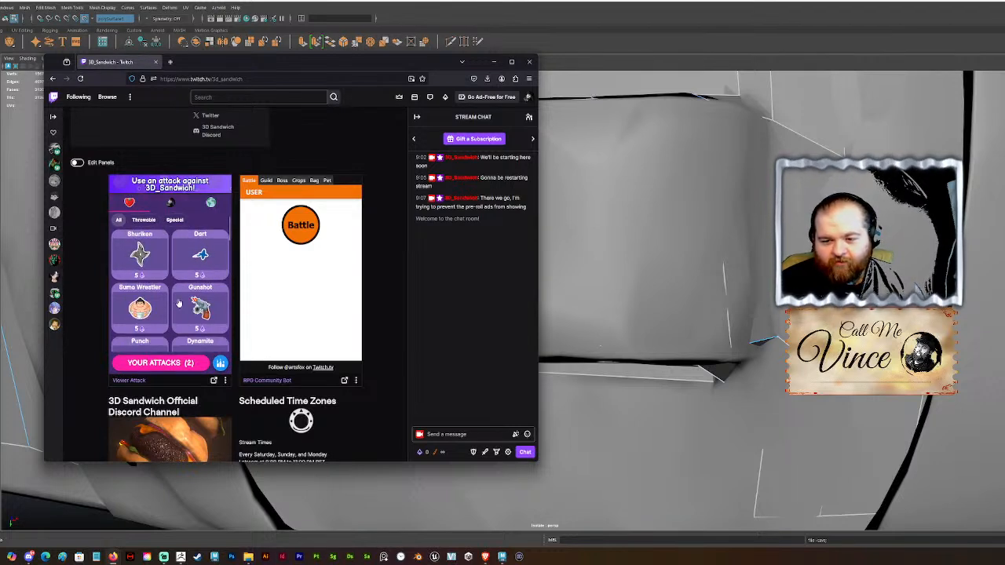
click(220, 362)
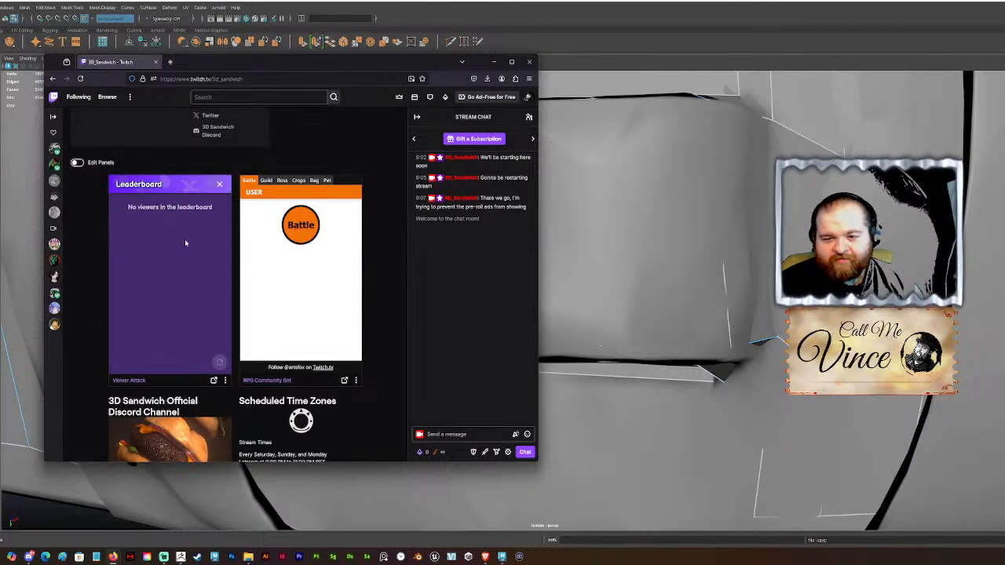
click(219, 183)
scroll(169, 263, down, 2)
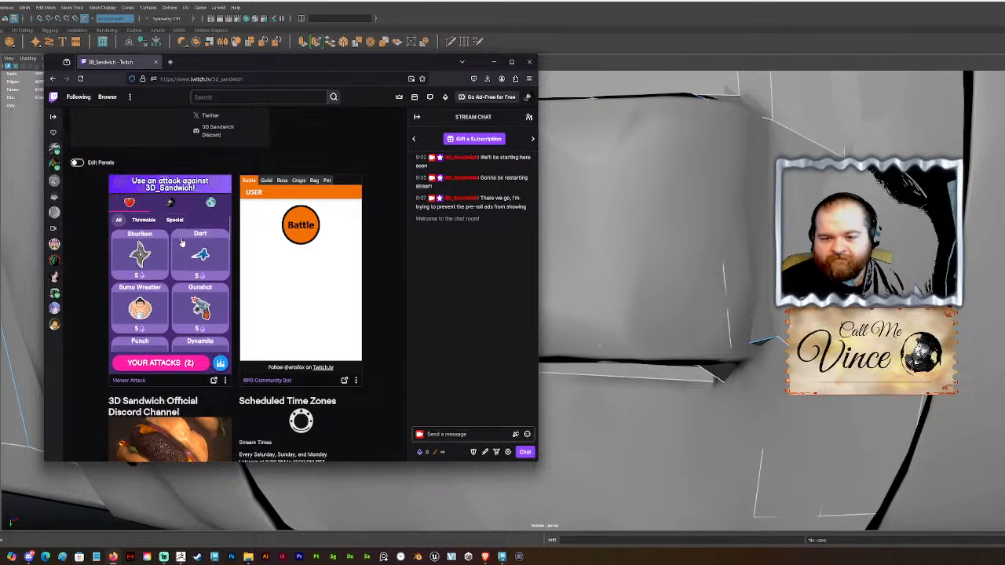
Step: Revisit the meme and channel emote attack categories, ending on the standard attacks
click(212, 203)
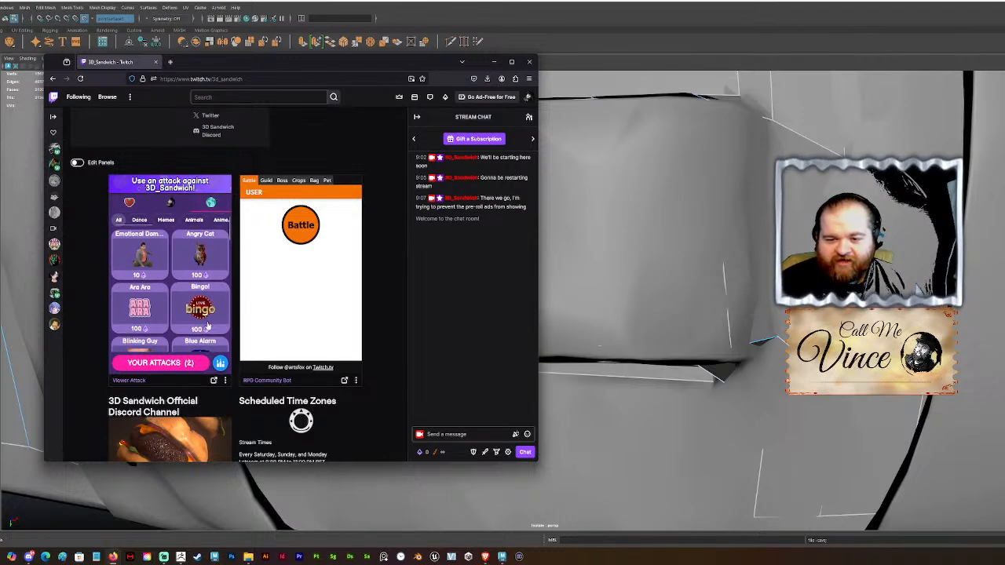
scroll(208, 269, down, 3)
scroll(206, 270, down, 2)
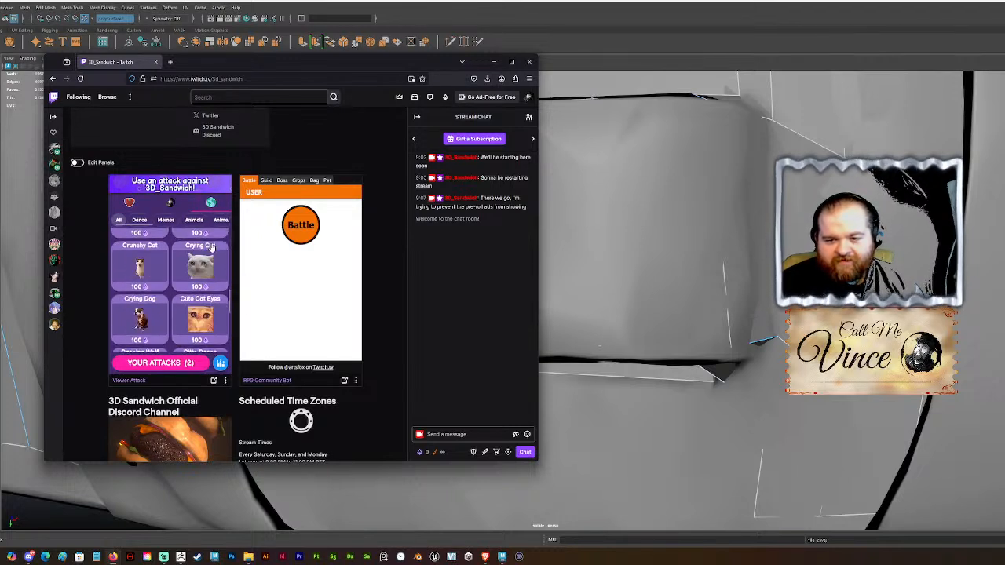
click(172, 204)
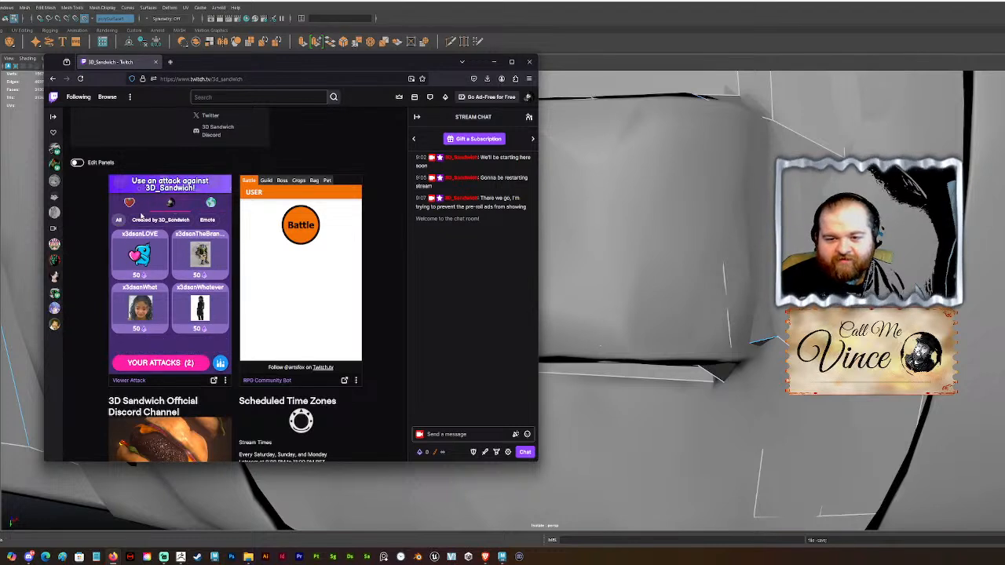
click(129, 203)
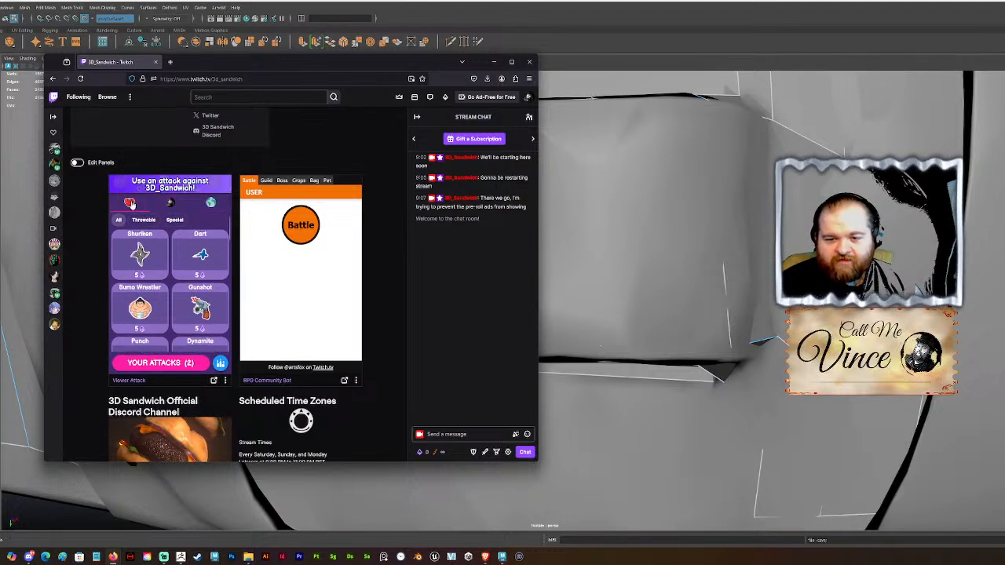
Step: Move the browser window out of the way, return to the Maya viewport and save the scene
drag(336, 66, 0, 82)
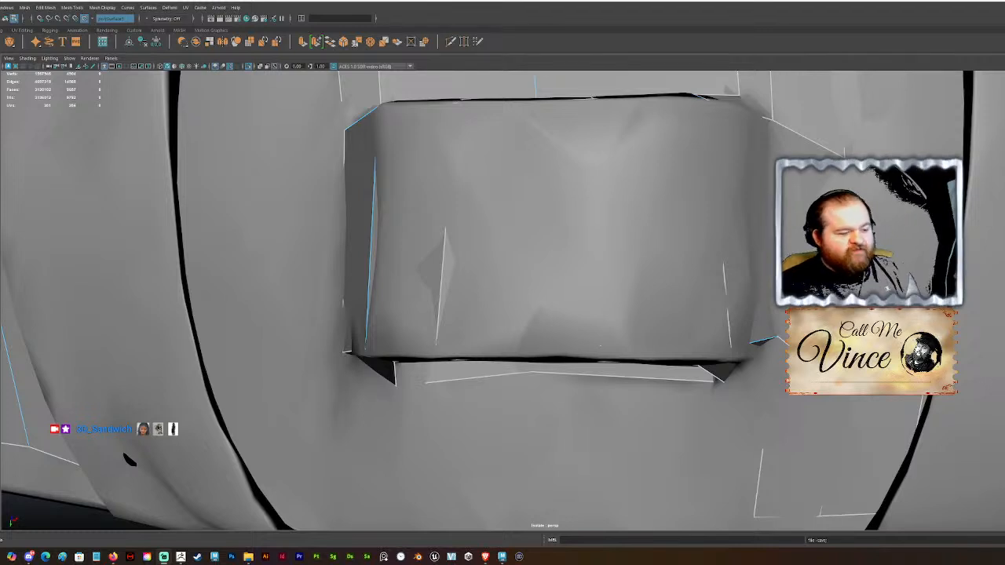
key(super+d)
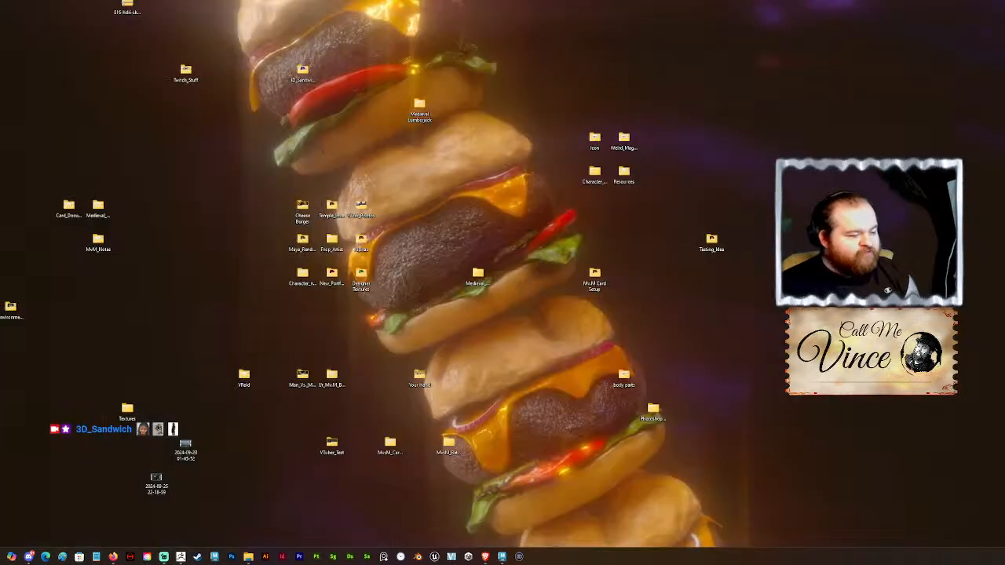
key(super+d)
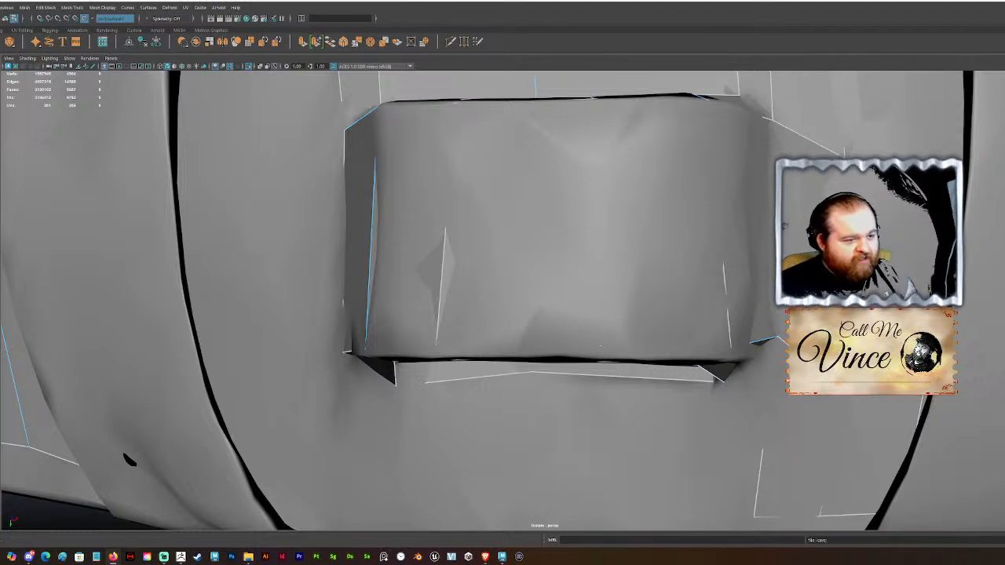
key(ctrl+s)
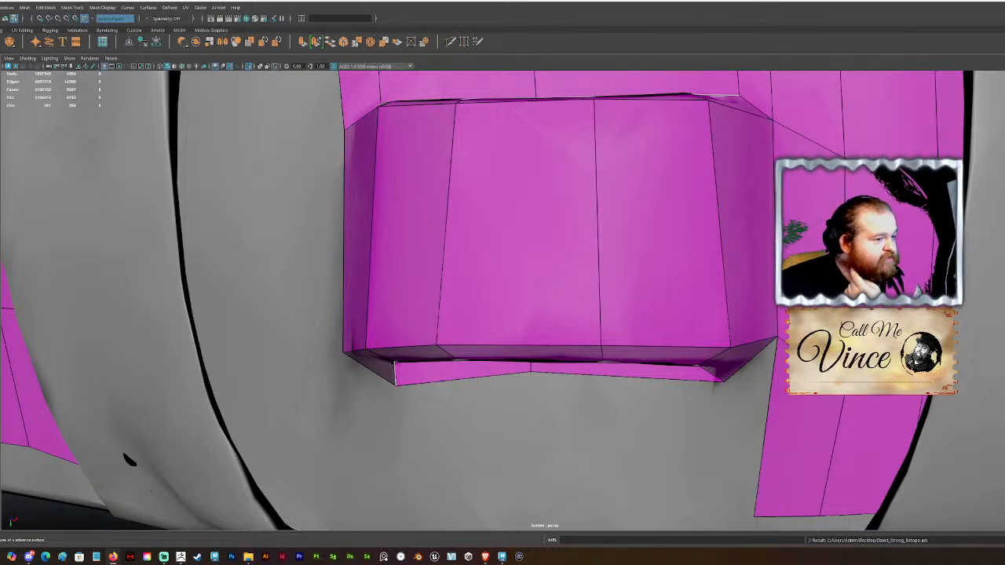
Step: Add a quad on the belt surface along the raised loop's open side and another above it, toward the neighbouring strap
scroll(471, 291, down, 5)
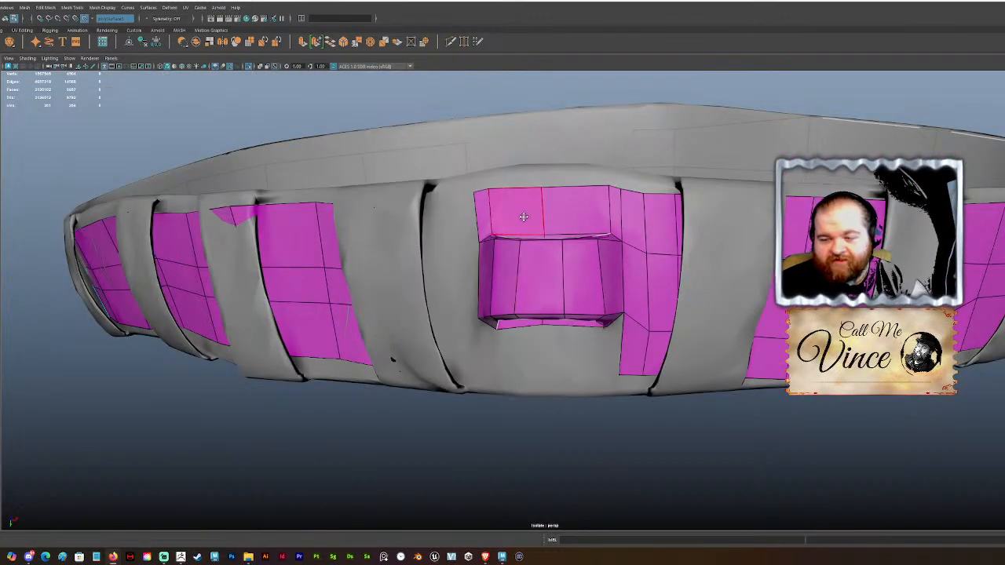
alt+drag(524, 217, 351, 79)
scroll(523, 227, up, 3)
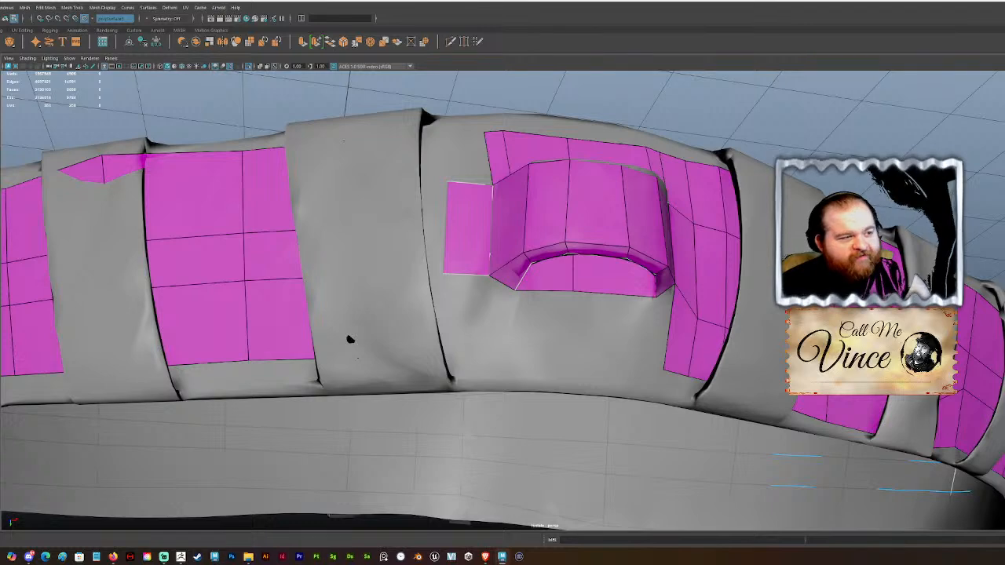
alt+drag(505, 337, 508, 287)
drag(476, 216, 430, 191)
alt+drag(444, 245, 463, 227)
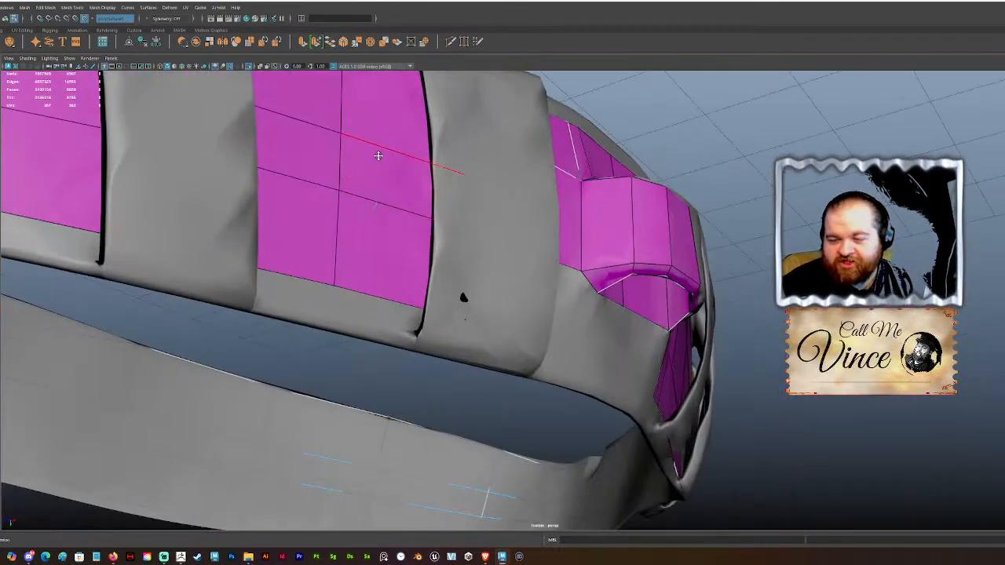
Step: Weld the upper side quad to the strip above the loop and extend the side column with a quad past the loop's lower corner
alt+drag(377, 150, 377, 198)
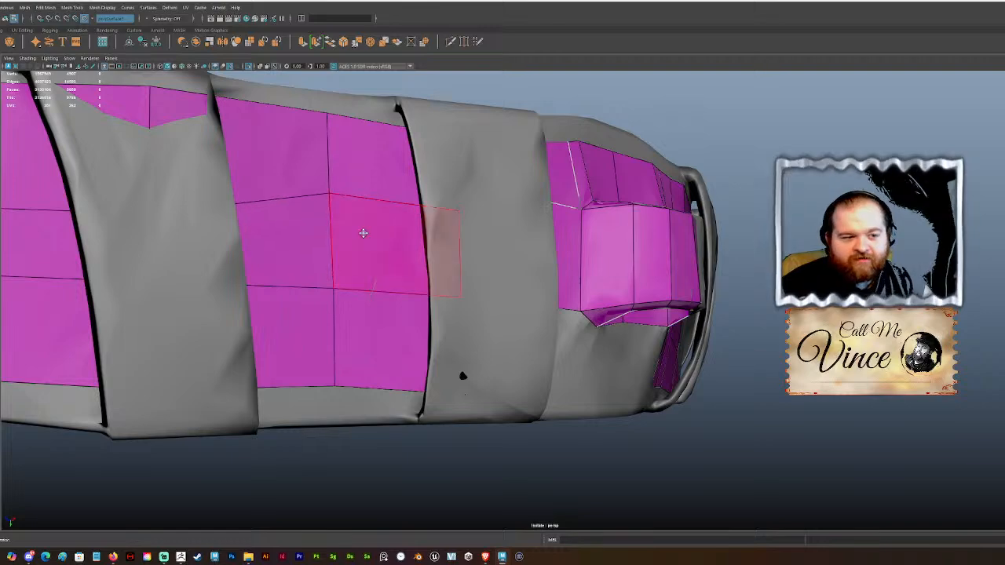
mouse_move(381, 297)
alt+mouse_down()
mouse_move(371, 295)
mouse_move(407, 269)
mouse_move(397, 292)
mouse_move(397, 272)
mouse_move(469, 214)
mouse_move(253, 162)
mouse_move(298, 188)
mouse_move(317, 225)
mouse_move(276, 224)
mouse_move(291, 230)
mouse_move(399, 218)
mouse_move(407, 207)
alt+mouse_up()
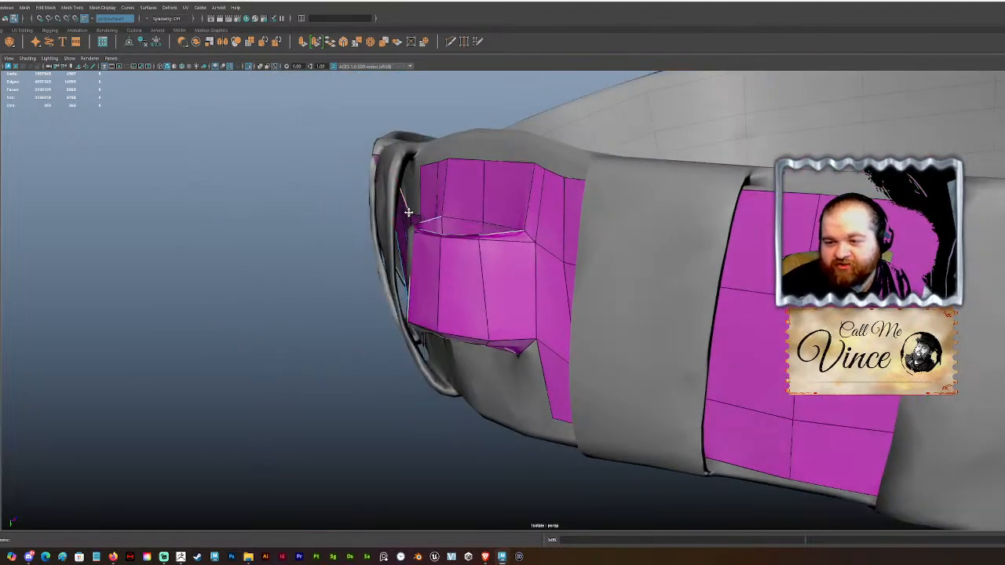
alt+drag(415, 169, 431, 183)
mouse_move(447, 343)
alt+mouse_down()
mouse_move(469, 328)
mouse_move(471, 309)
mouse_move(473, 359)
mouse_move(340, 337)
mouse_move(411, 294)
mouse_move(510, 344)
mouse_move(398, 308)
alt+mouse_up()
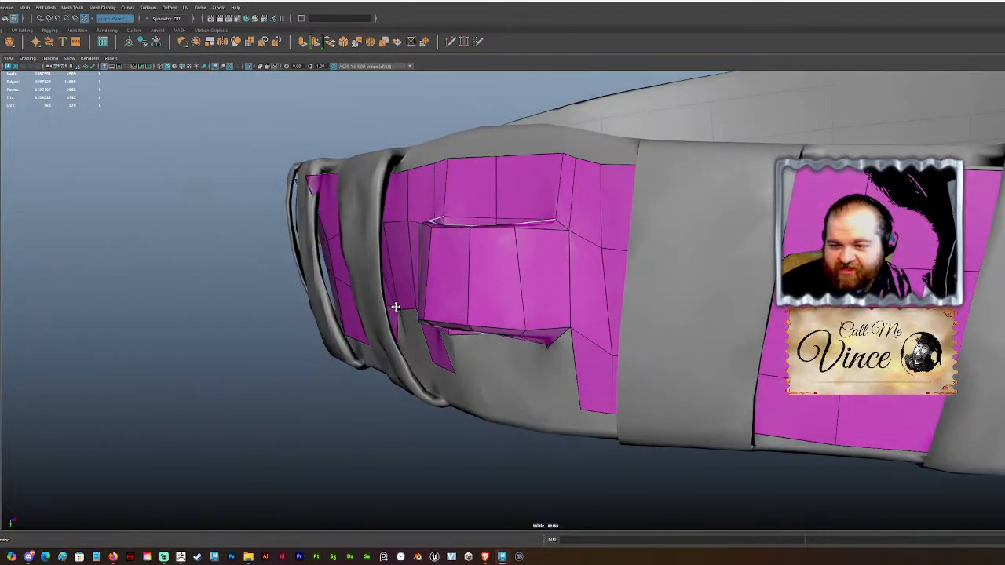
mouse_move(432, 355)
alt+mouse_down()
mouse_move(431, 378)
mouse_move(420, 334)
mouse_move(449, 357)
mouse_move(439, 343)
alt+mouse_up()
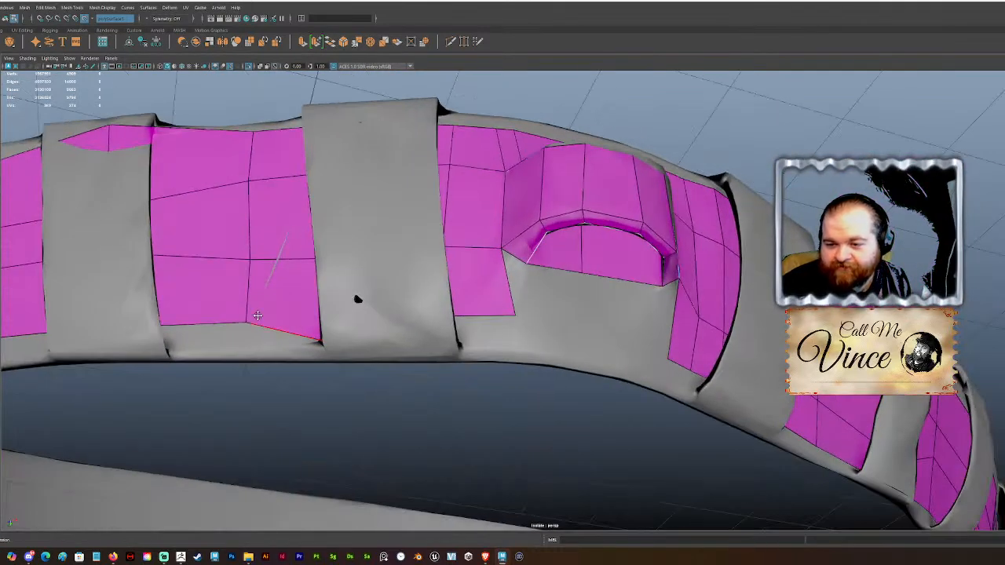
Step: Fill the gap below the raised loop's opening with a row of quads that joins the columns on both sides
alt+drag(259, 316, 488, 336)
drag(482, 271, 514, 345)
drag(507, 286, 569, 348)
drag(567, 288, 613, 341)
drag(552, 347, 552, 360)
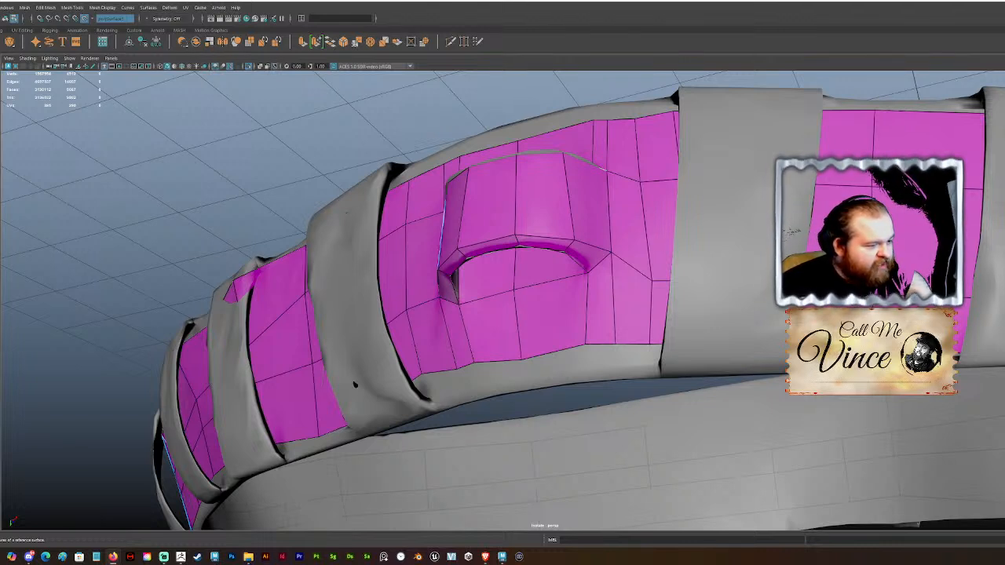
Step: Nudge a border vertex of the quads around the raised loop toward the belt's edge
alt+drag(355, 384, 359, 285)
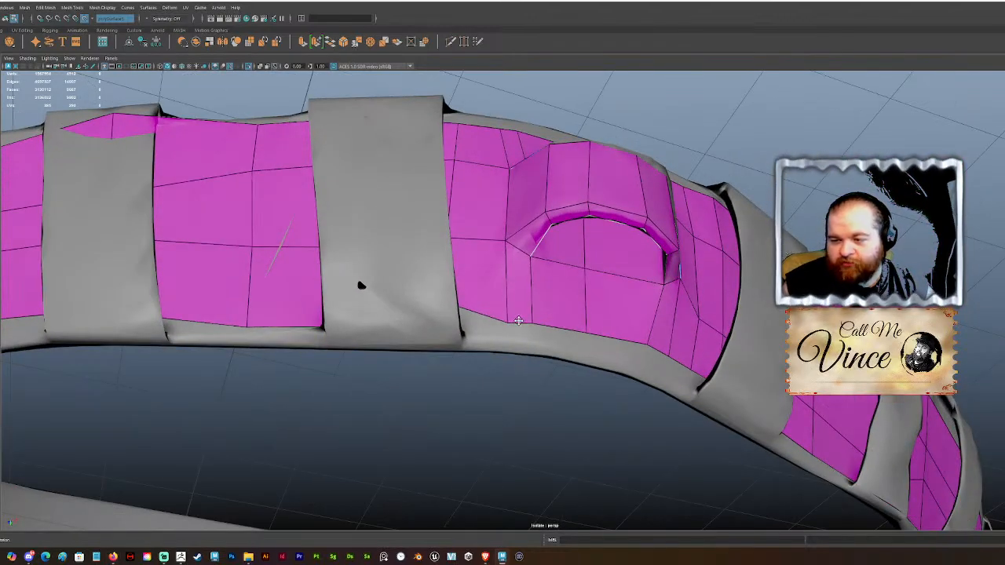
alt+drag(565, 314, 576, 332)
drag(490, 349, 621, 341)
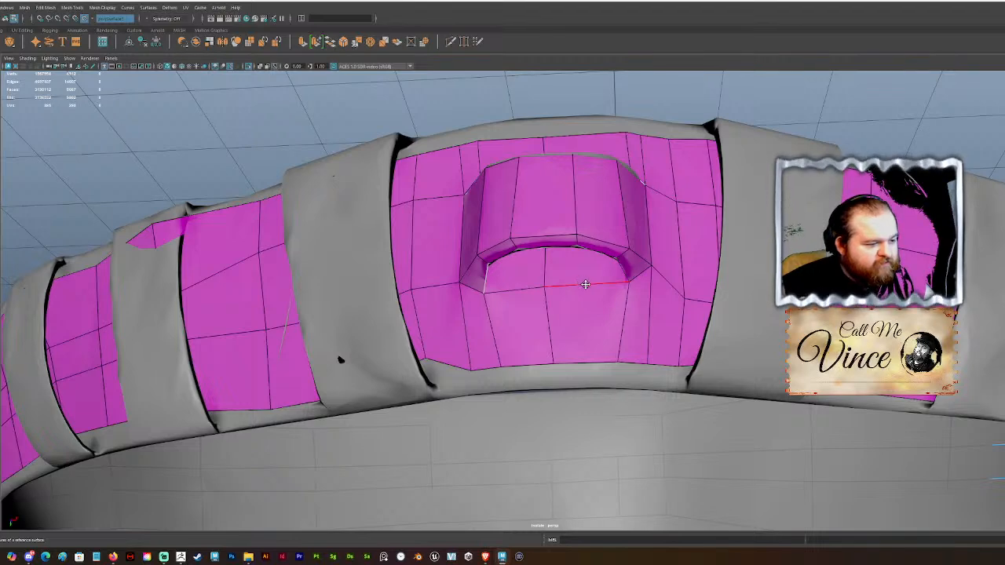
alt+drag(615, 296, 550, 306)
alt+drag(451, 366, 464, 334)
drag(625, 174, 623, 166)
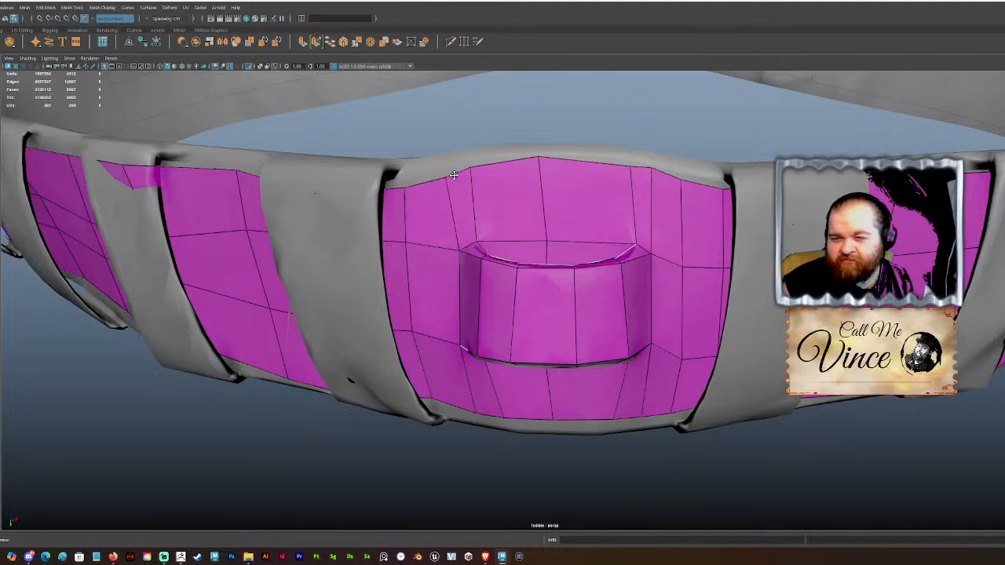
Step: Examine the quads around the raised loop and the openings beneath the neighbouring straps from several angles
alt+drag(448, 178, 405, 171)
alt+drag(418, 201, 414, 214)
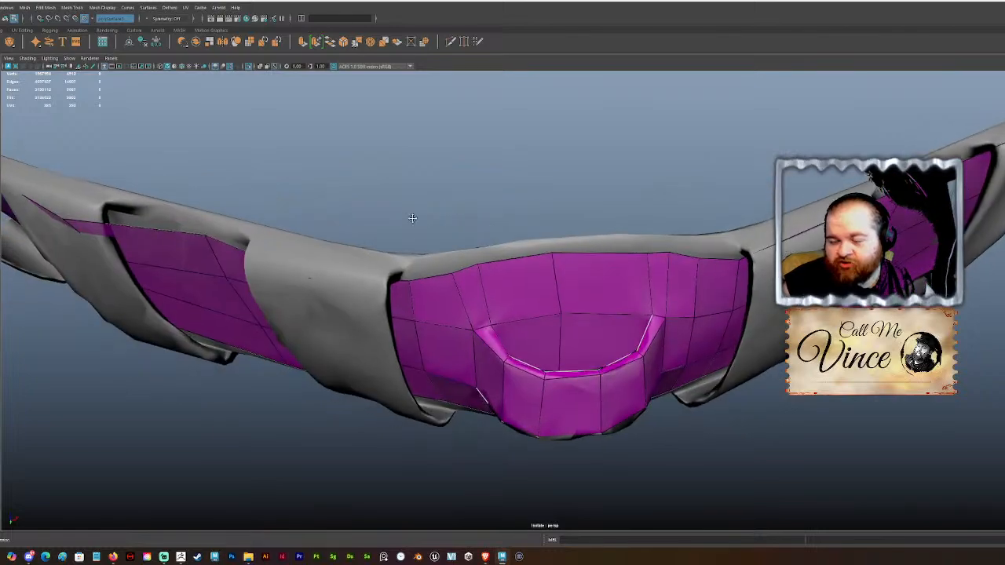
alt+drag(416, 271, 593, 472)
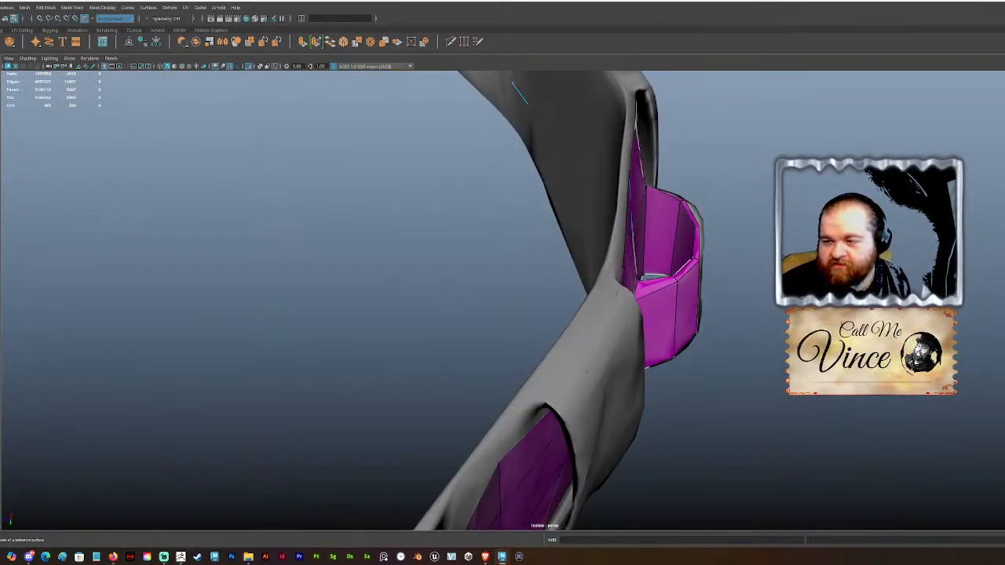
alt+drag(522, 243, 550, 236)
alt+drag(545, 431, 488, 377)
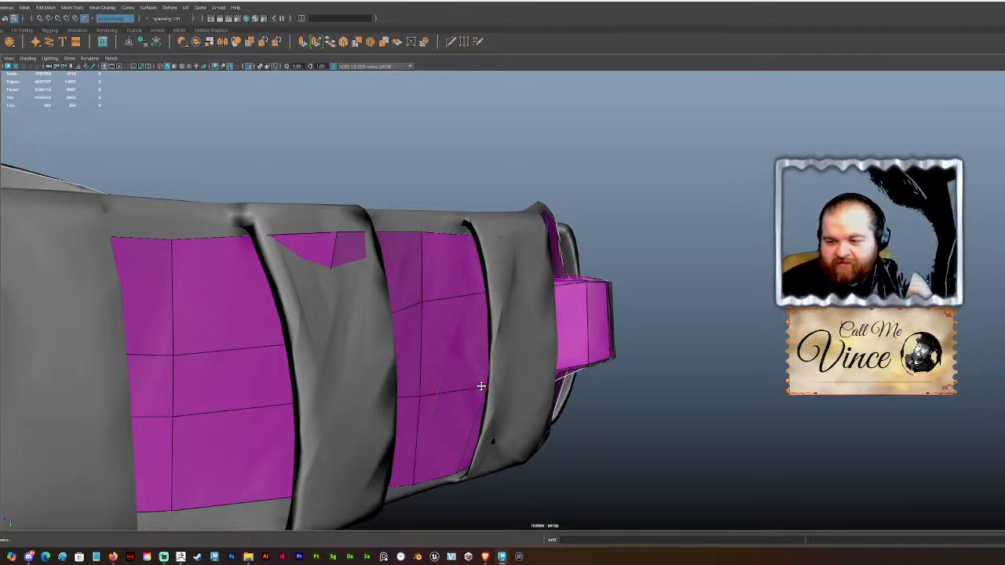
alt+drag(485, 383, 586, 237)
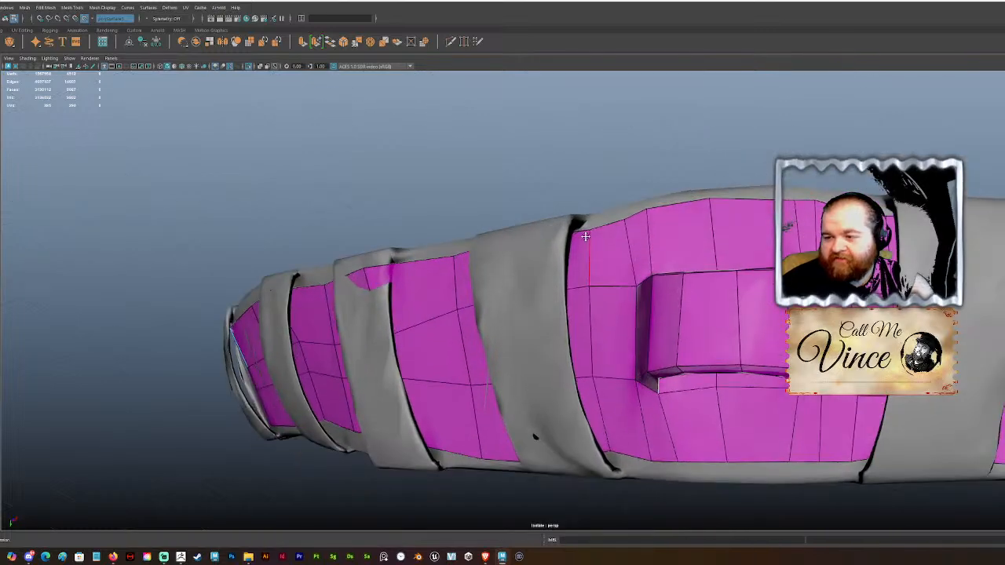
alt+drag(593, 332, 624, 424)
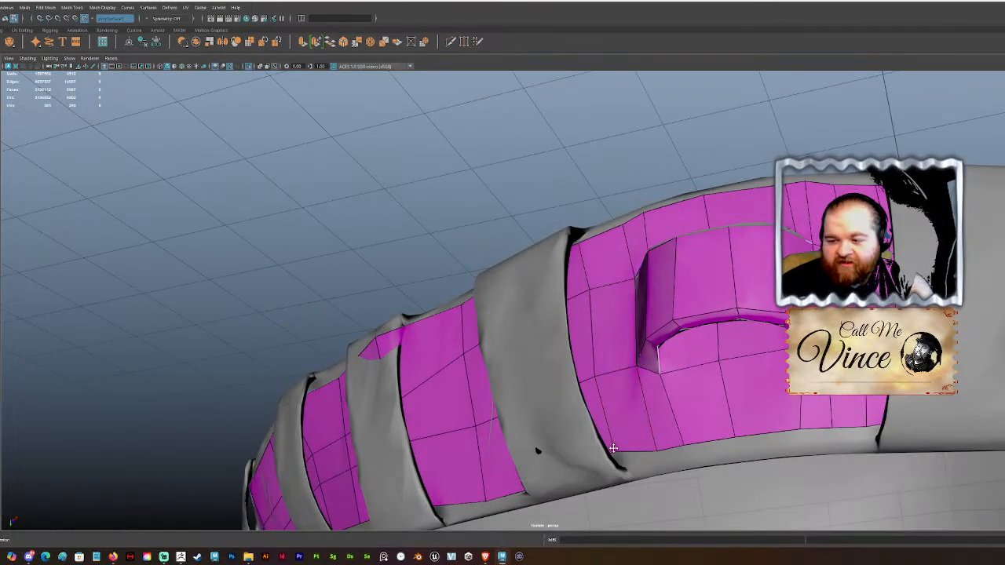
alt+drag(591, 318, 595, 383)
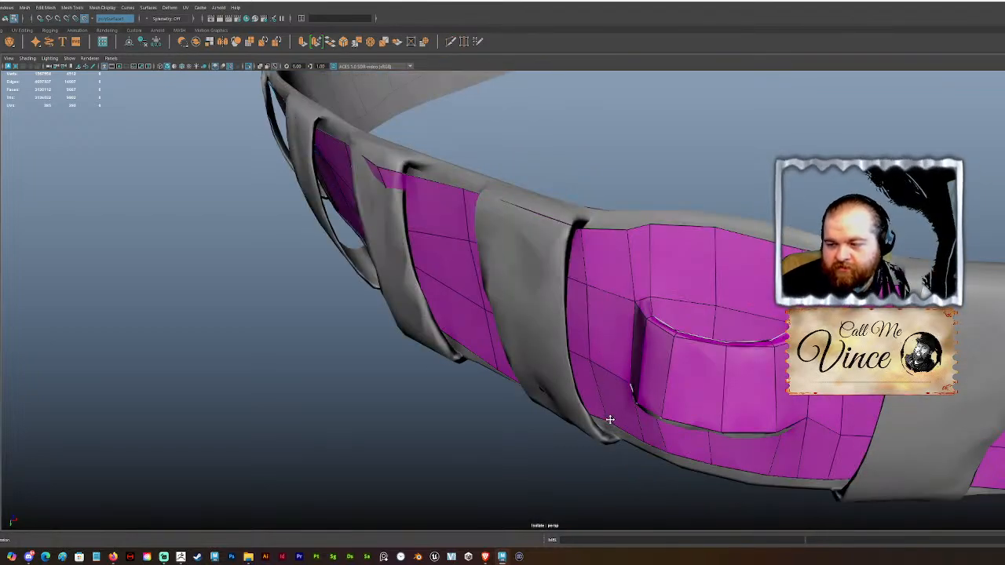
mouse_move(606, 424)
alt+mouse_down()
mouse_move(589, 442)
mouse_move(590, 427)
alt+mouse_up()
Step: Extrude the mesh's border edge next to the neighbouring strap outward into the opening beneath that strap
key(ctrl+e)
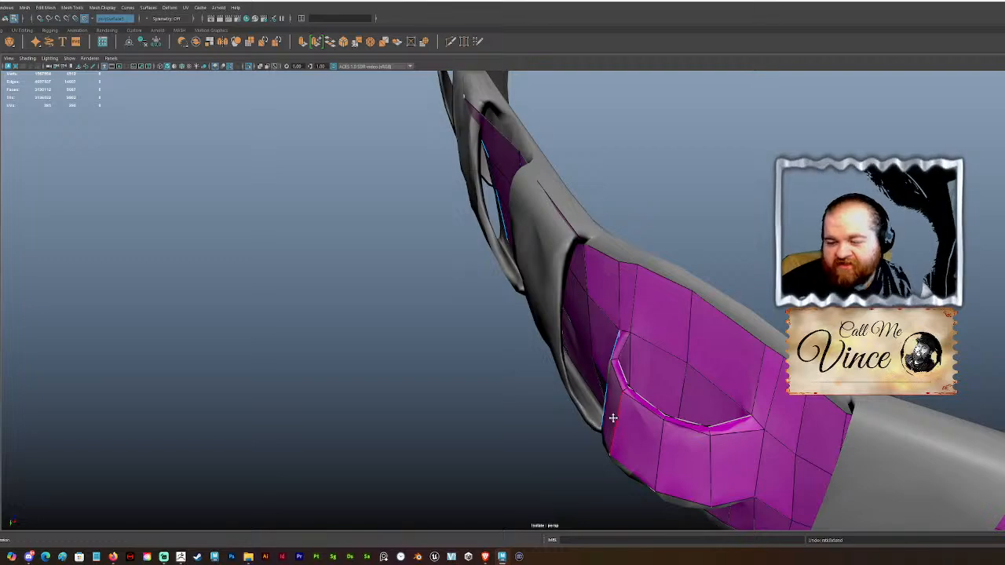
alt+drag(397, 340, 420, 394)
click(333, 429)
alt+drag(428, 323, 412, 289)
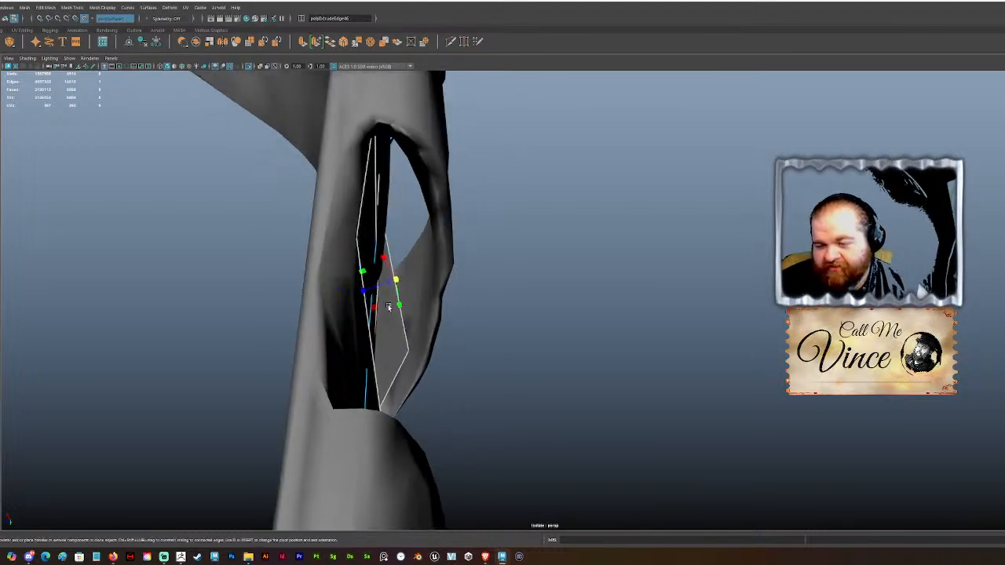
ctrl+shift+middle_drag(418, 286, 442, 292)
mouse_move(442, 291)
alt+mouse_down()
mouse_move(462, 275)
mouse_move(444, 281)
alt+mouse_up()
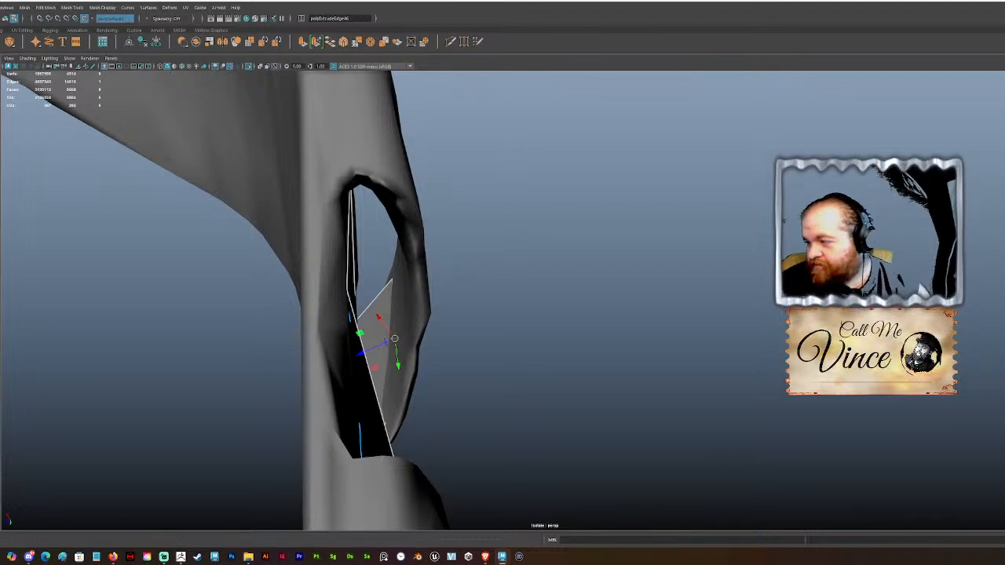
Step: Try to reposition the lower outer vertex of the extruded face, and undo the move
key(F11)
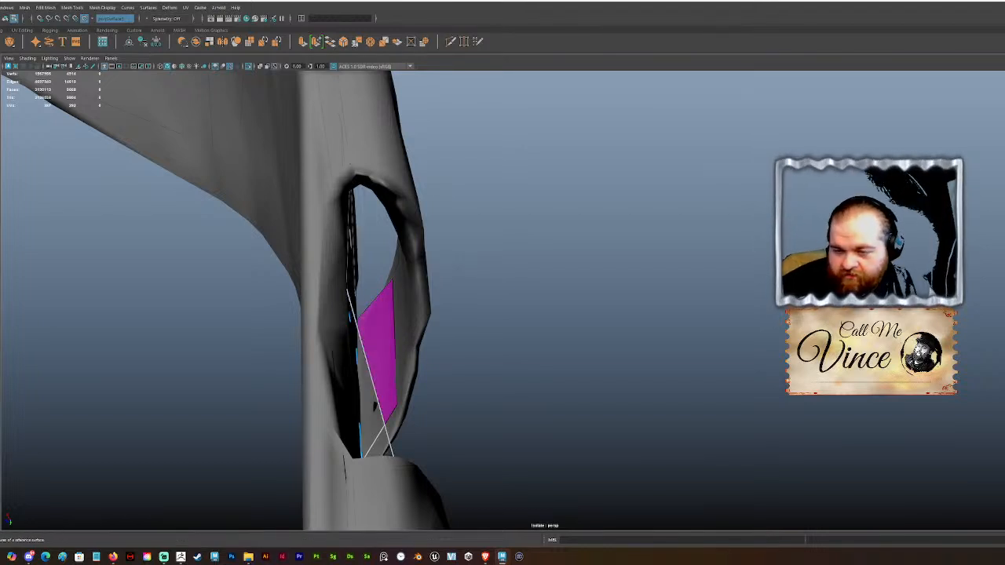
click(395, 400)
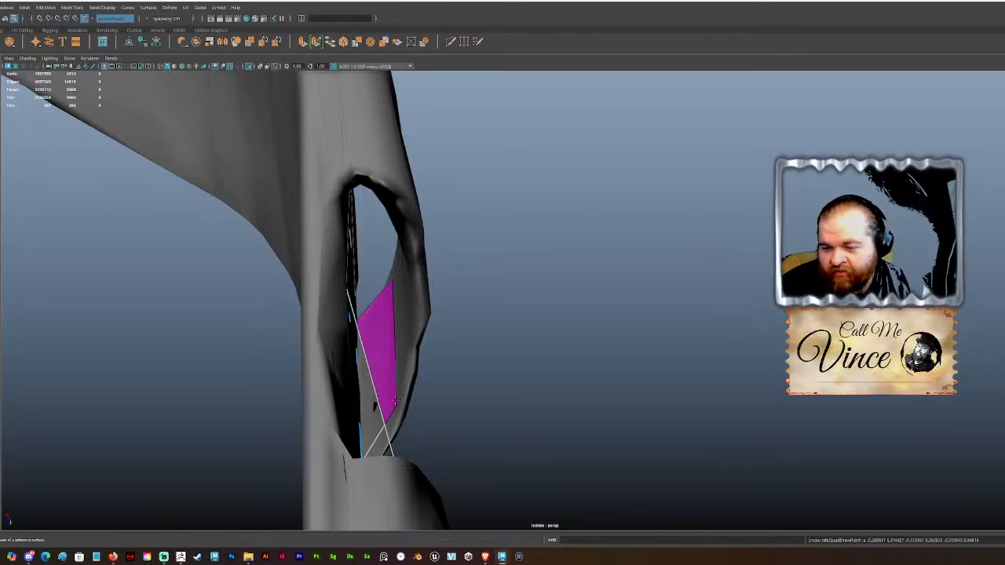
shift+click(433, 406)
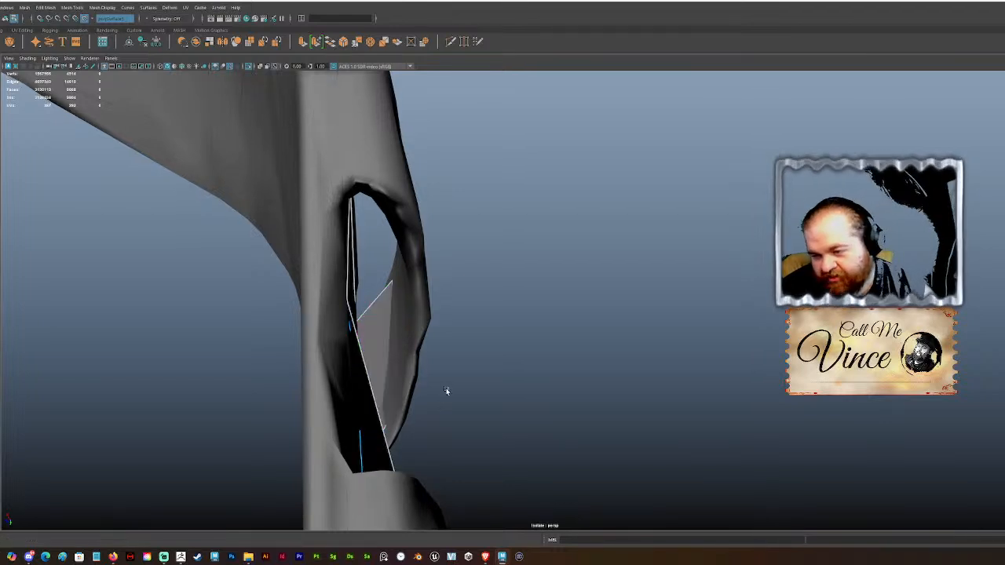
right_drag(466, 281, 428, 278)
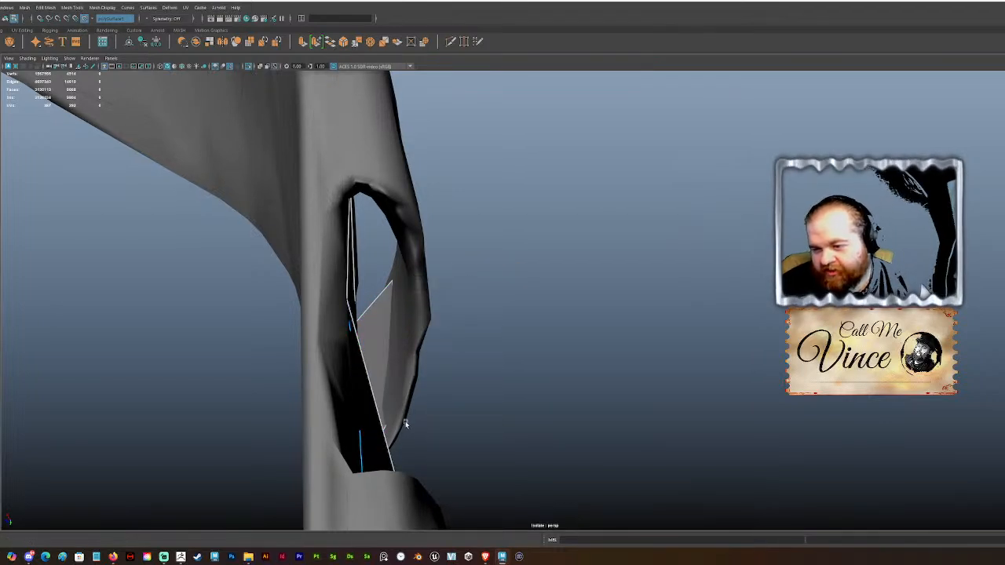
click(390, 404)
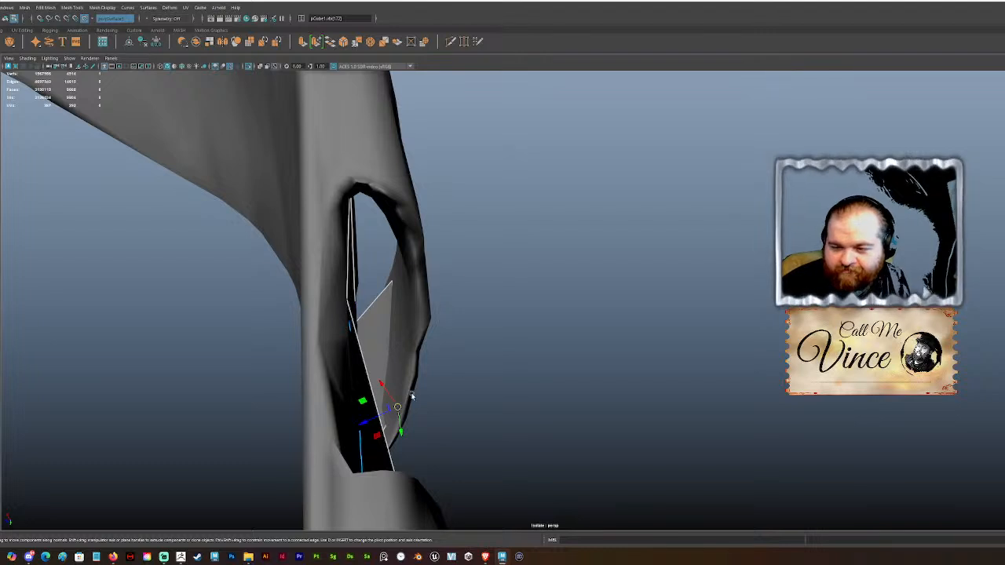
drag(397, 412, 360, 236)
key(ctrl+z)
key(ctrl+z)
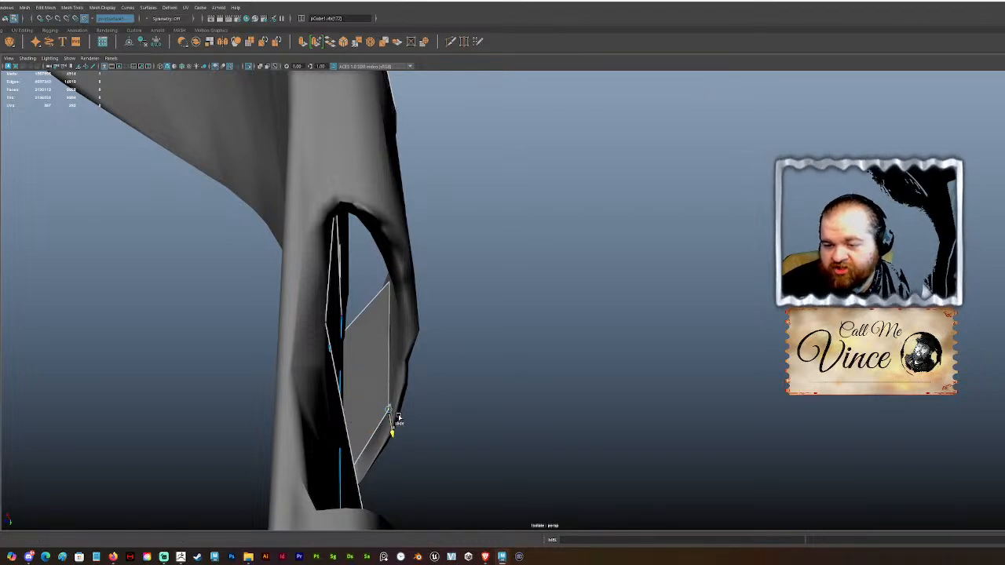
Step: Try to reposition the upper outer vertex of the extruded face, and undo the move
alt+drag(393, 420, 429, 422)
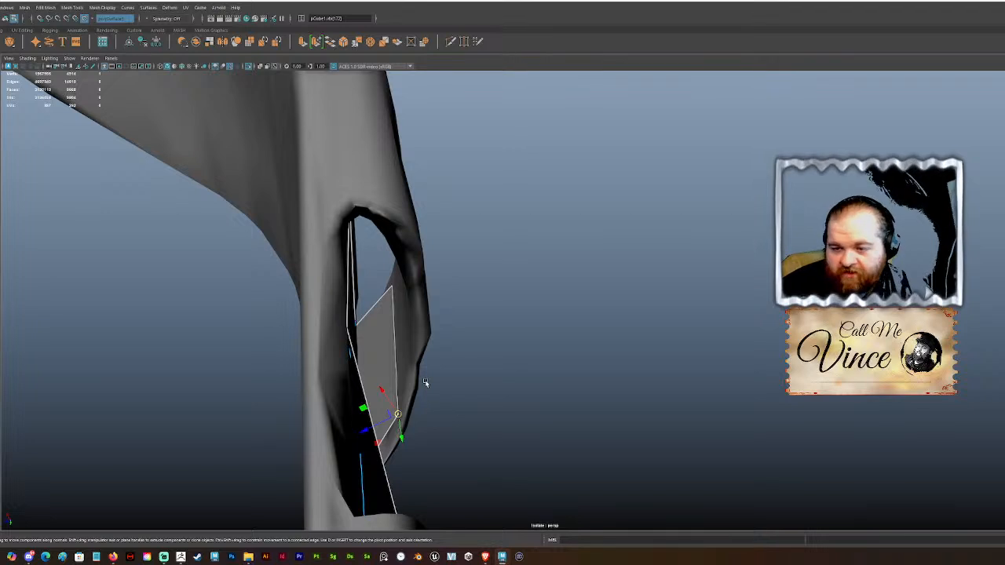
click(390, 288)
drag(392, 285, 278, 274)
key(ctrl+z)
alt+drag(476, 181, 461, 280)
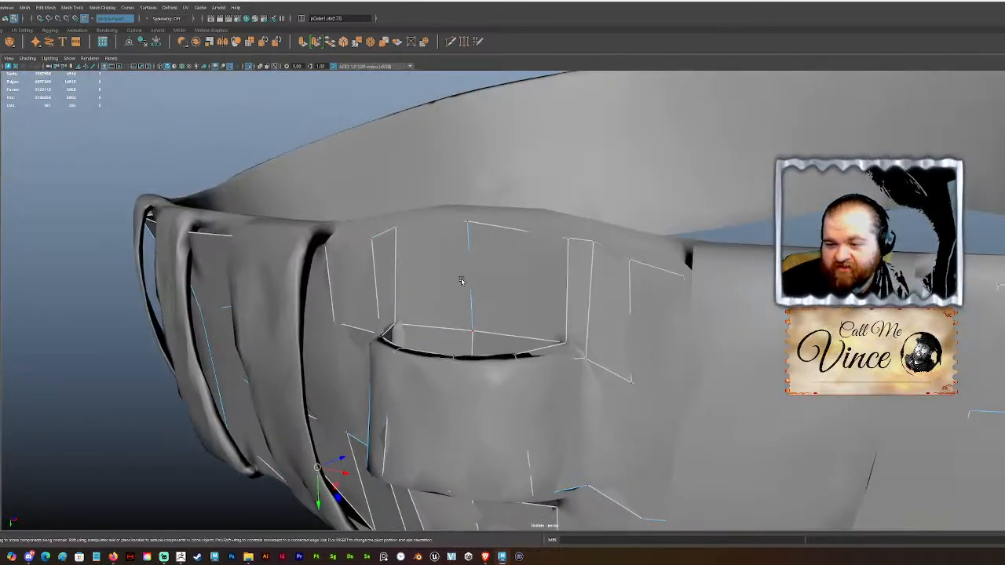
Step: Turn off the live surface so that components no longer snap to the sculpted belt
alt+right_drag(460, 280, 487, 256)
mouse_move(487, 255)
alt+mouse_down()
mouse_move(594, 233)
mouse_move(498, 239)
alt+mouse_up()
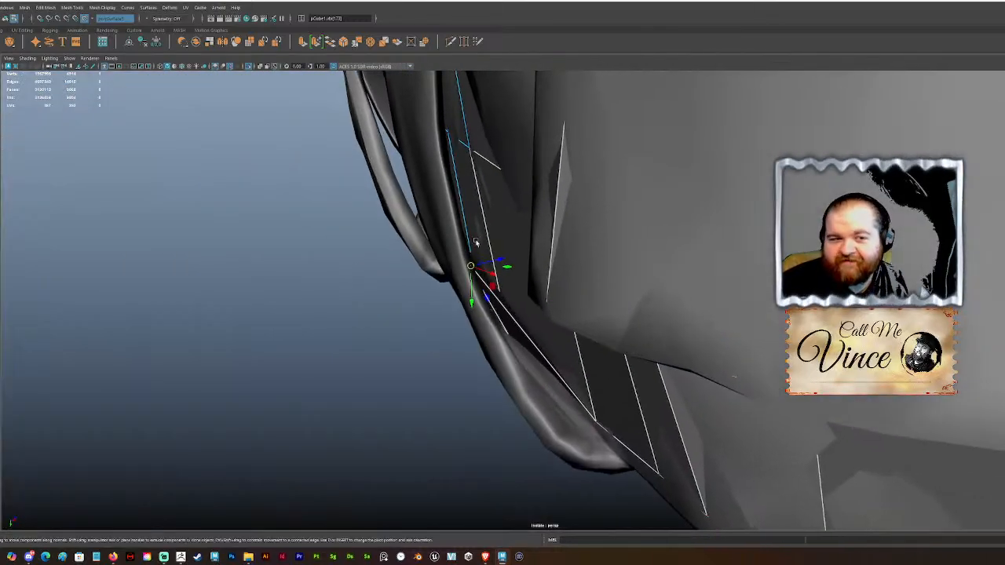
alt+drag(549, 331, 620, 254)
click(85, 18)
alt+drag(463, 291, 435, 231)
scroll(452, 361, up, 5)
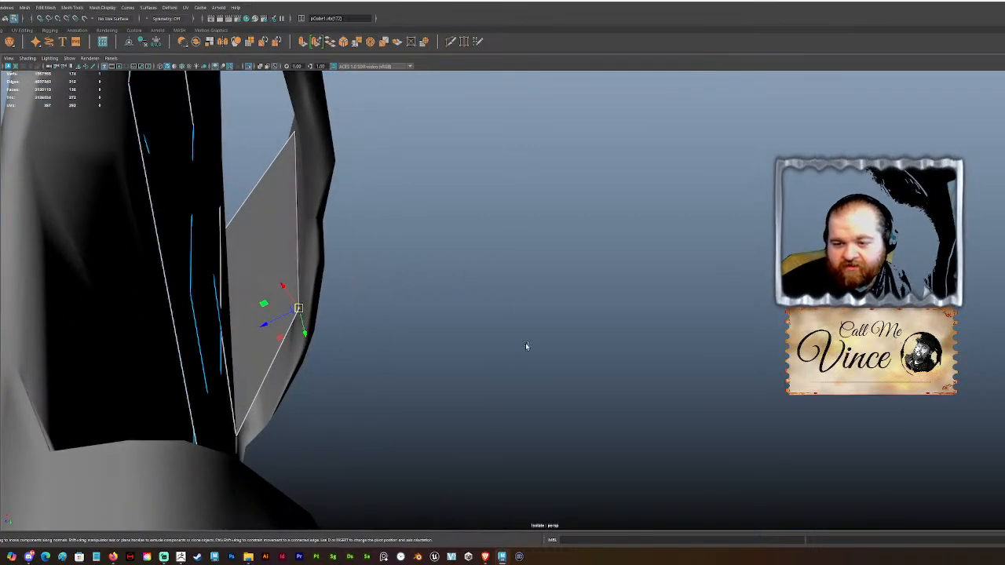
Step: Move the extruded face's lower outer vertex against the inner side of the strap
alt+drag(525, 341, 544, 359)
alt+drag(406, 408, 350, 289)
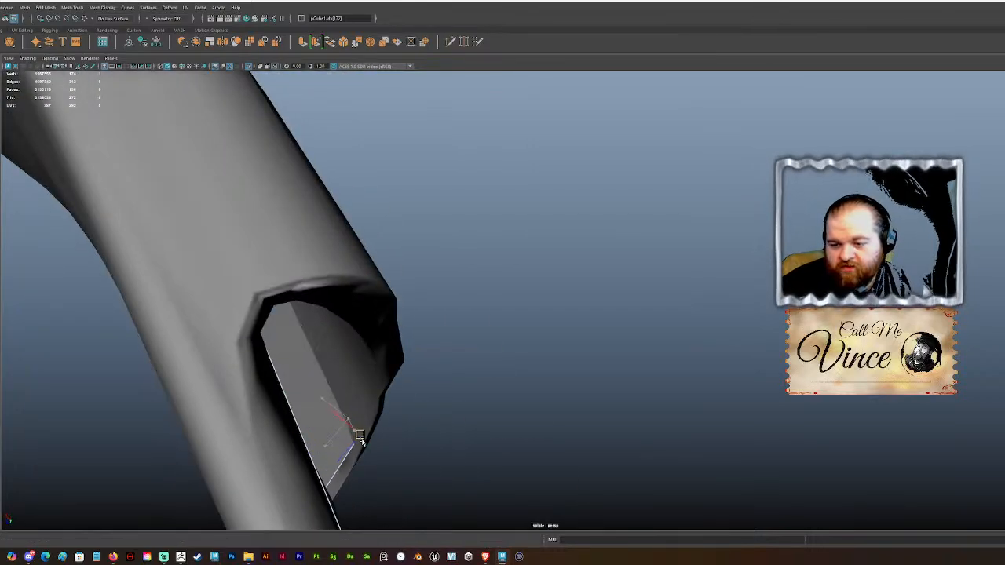
alt+drag(361, 440, 318, 249)
drag(310, 151, 303, 142)
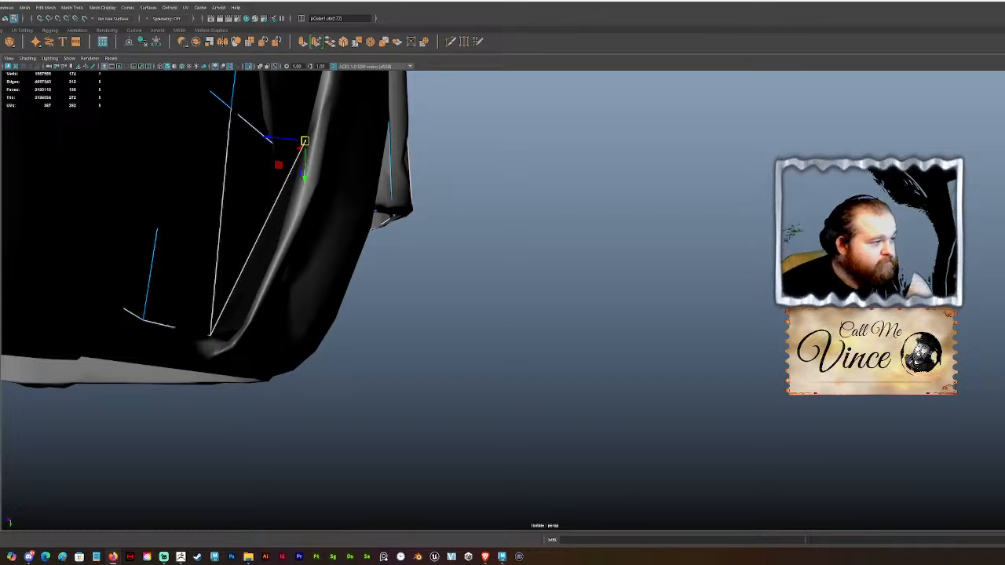
alt+drag(266, 138, 367, 154)
alt+drag(665, 269, 568, 296)
alt+drag(439, 212, 402, 243)
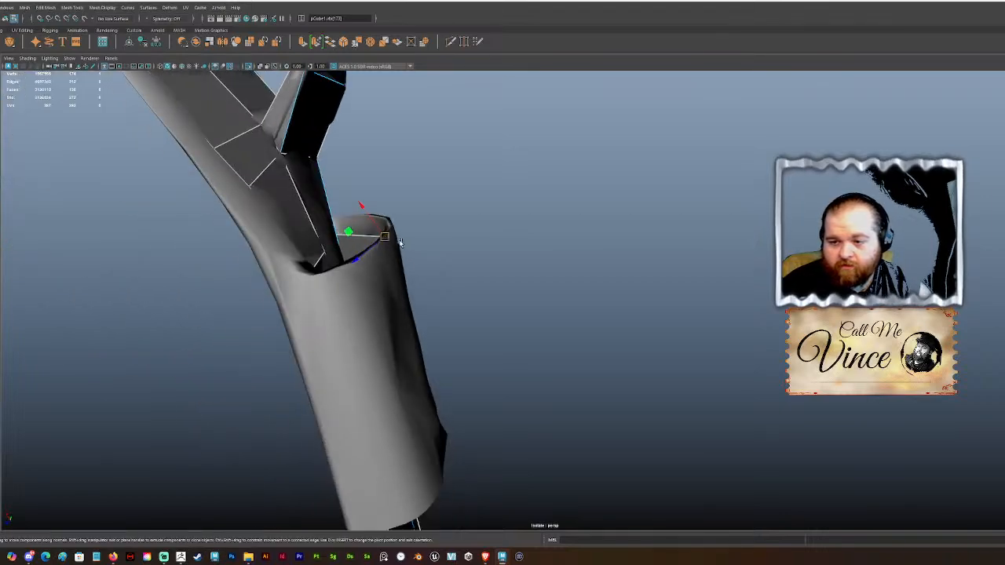
alt+drag(354, 220, 351, 223)
click(328, 272)
alt+drag(328, 274, 399, 277)
key(ctrl+z)
click(407, 295)
key(ctrl+z)
click(409, 302)
alt+drag(404, 238, 425, 295)
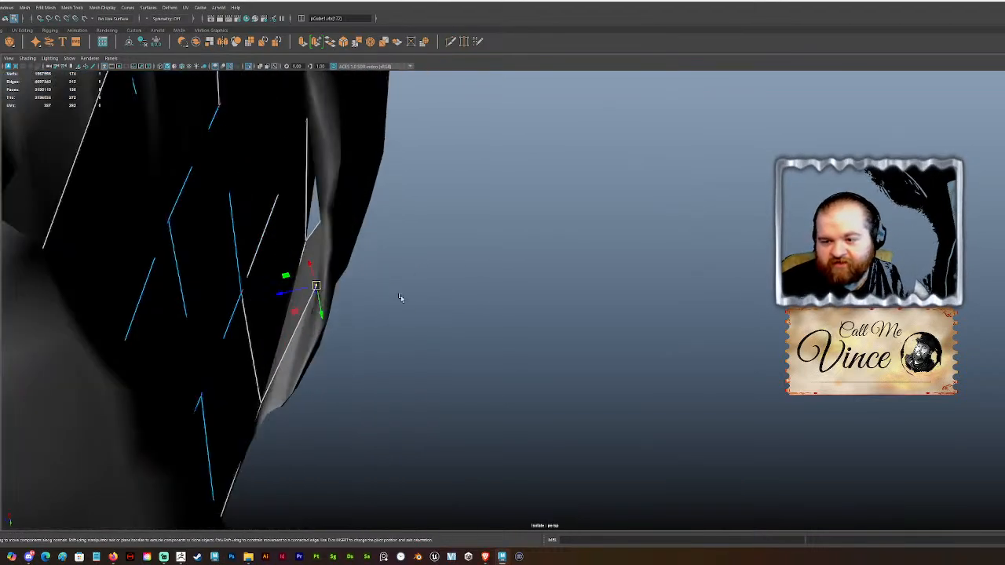
Step: Try to extrude the lower edge of the face under the strap into another face, and undo it
right_drag(303, 313, 305, 291)
click(297, 316)
key(ctrl+z)
click(513, 237)
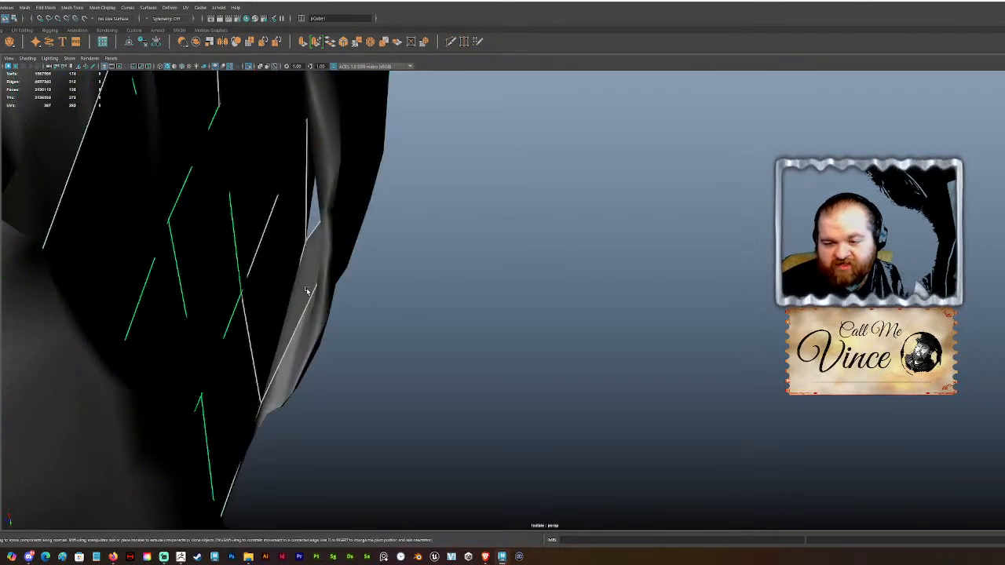
right_drag(306, 288, 306, 267)
click(314, 316)
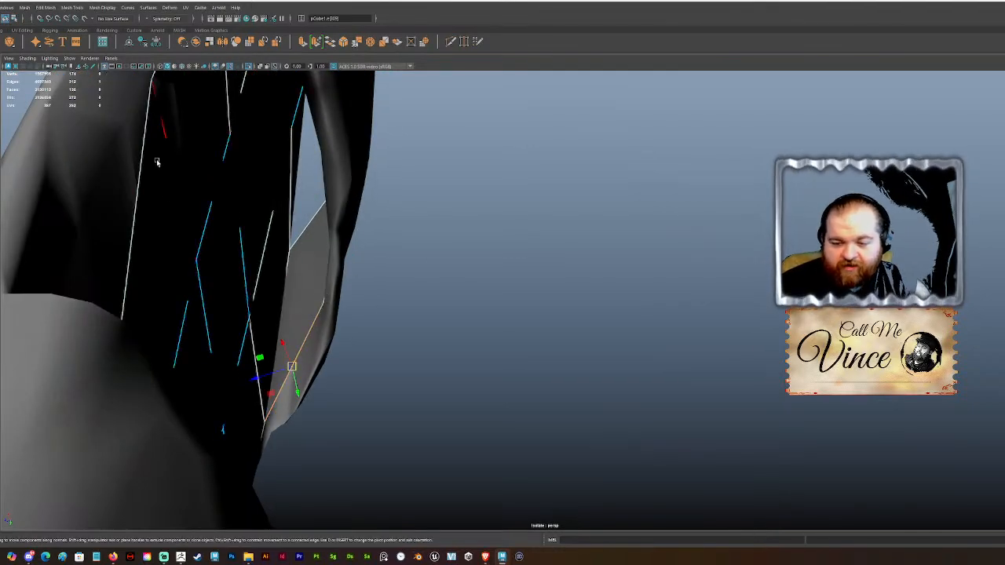
shift+drag(294, 367, 319, 388)
alt+drag(318, 388, 351, 239)
drag(341, 152, 336, 179)
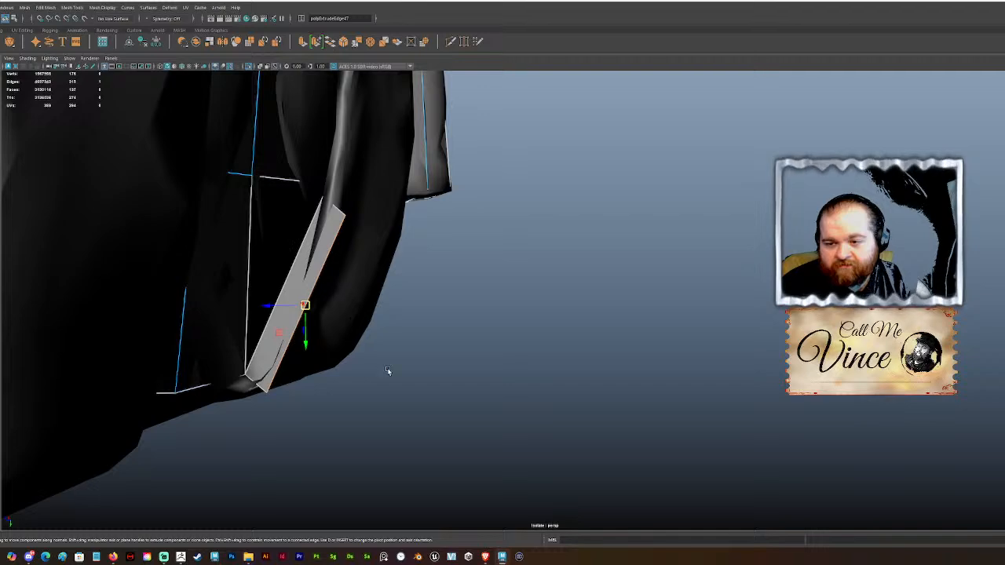
key(ctrl+z)
key(ctrl+z)
Step: Delete the extruded face in the opening beneath the strap
alt+drag(384, 313, 417, 311)
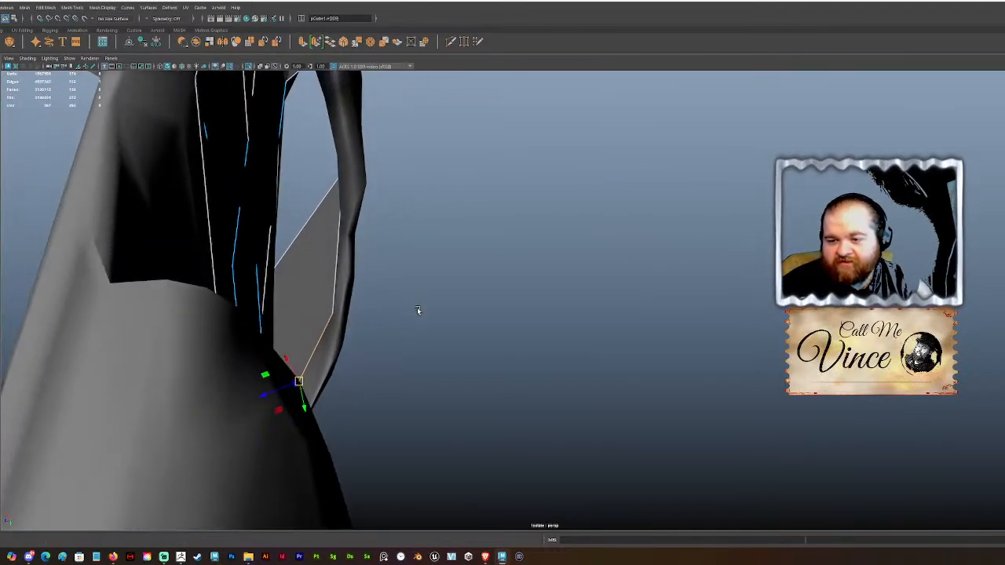
key(F11)
click(318, 284)
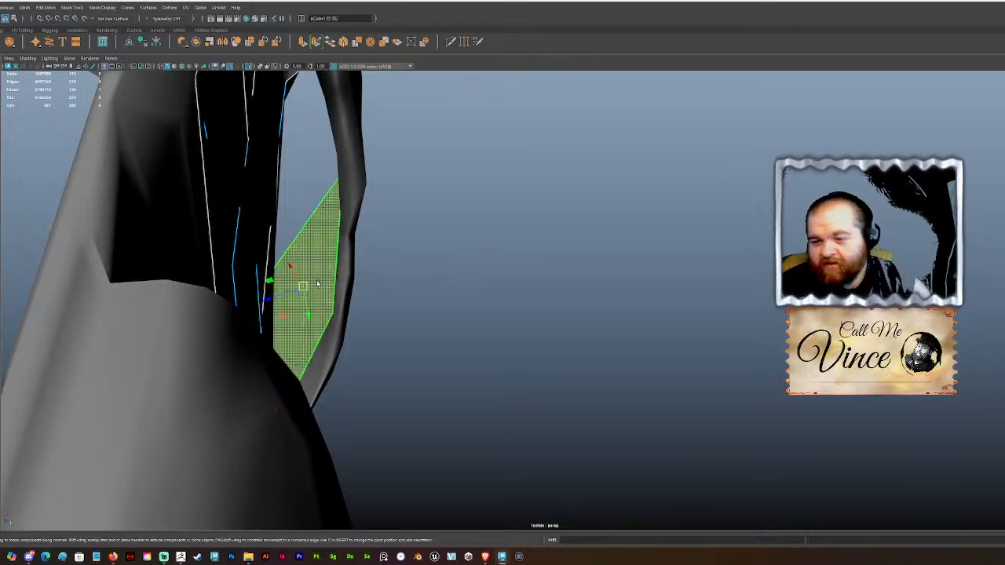
key(Delete)
alt+drag(327, 272, 243, 215)
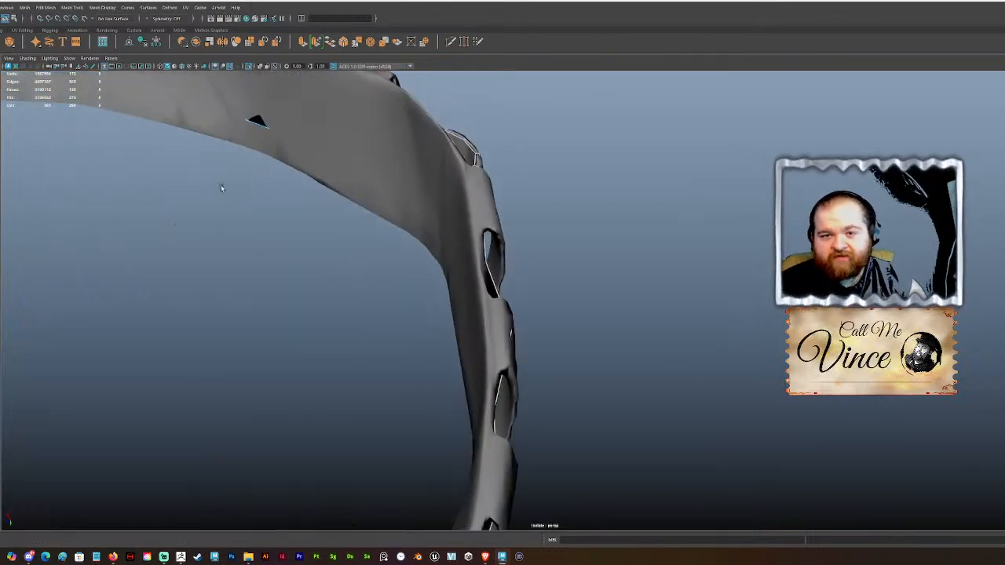
Step: Create a new polygon cube and raise it to the height of the belt
scroll(361, 262, down, 10)
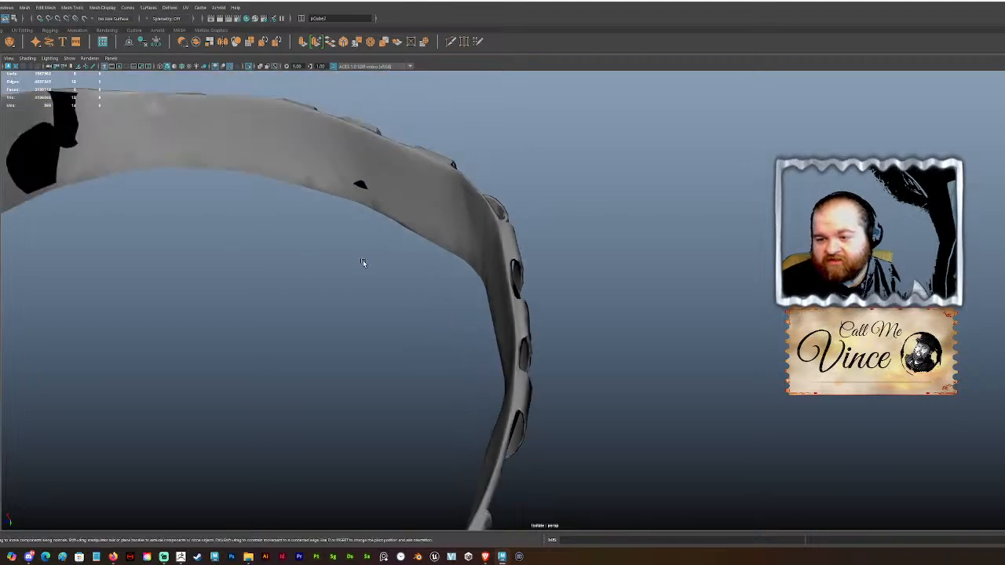
alt+drag(359, 220, 376, 284)
scroll(376, 284, down, 3)
shift+right_drag(376, 284, 391, 287)
alt+drag(391, 287, 497, 259)
scroll(503, 414, up, 3)
scroll(493, 423, down, 2)
drag(524, 492, 530, 232)
click(556, 264)
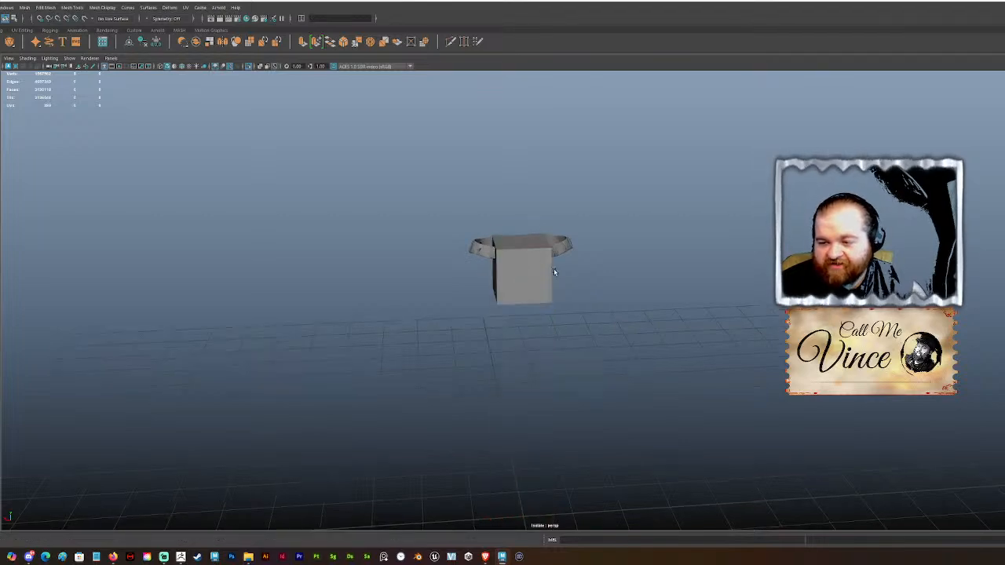
Step: Scale the cube down and move it in front of the belt, just below the strap beside the raised loop
alt+drag(549, 265, 545, 290)
click(539, 292)
scroll(539, 292, up, 3)
scroll(504, 254, up, 3)
alt+drag(472, 235, 511, 217)
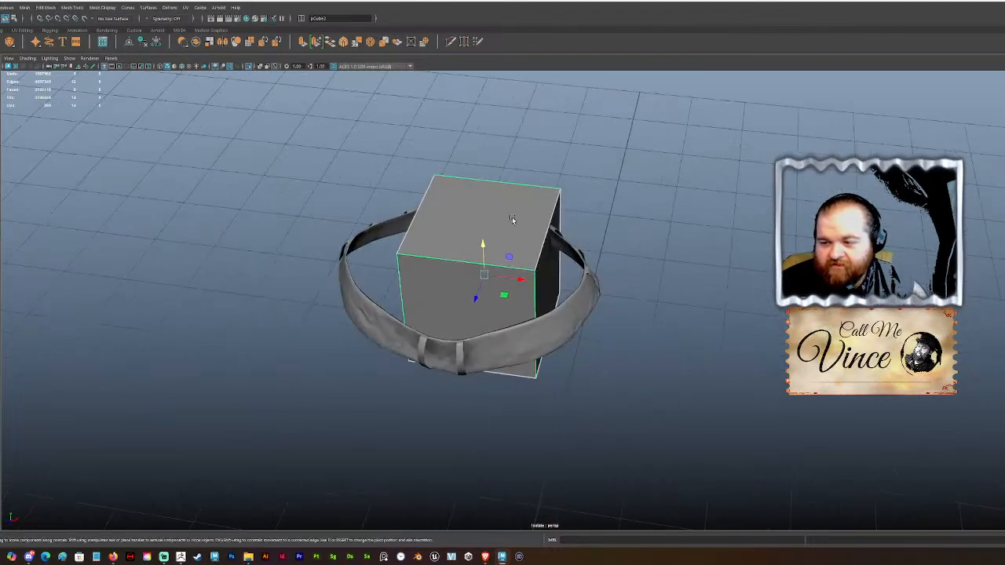
scroll(528, 258, up, 2)
alt+drag(525, 260, 440, 379)
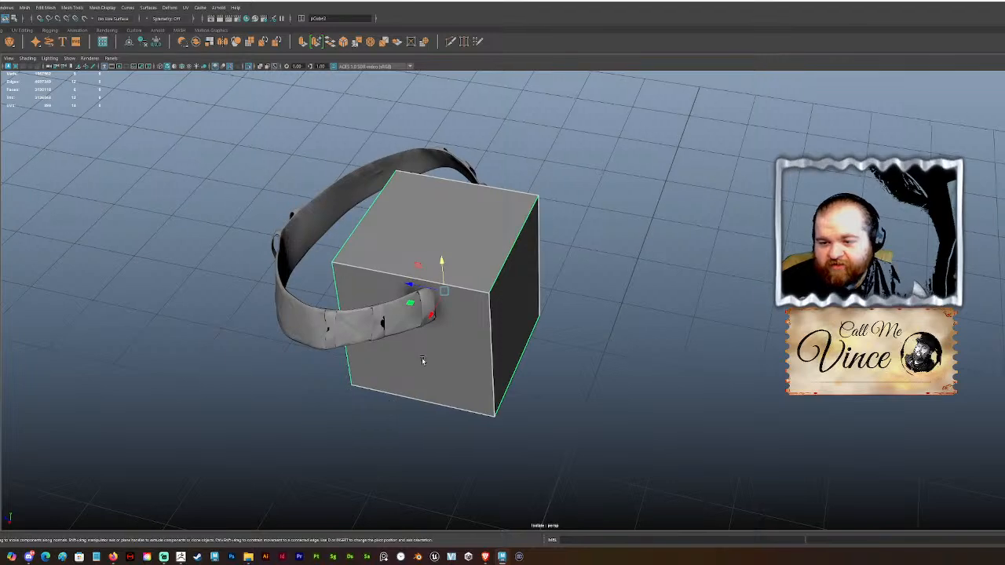
alt+drag(424, 227, 431, 328)
scroll(494, 407, up, 3)
key(w)
scroll(495, 407, down, 3)
key(F11)
click(434, 310)
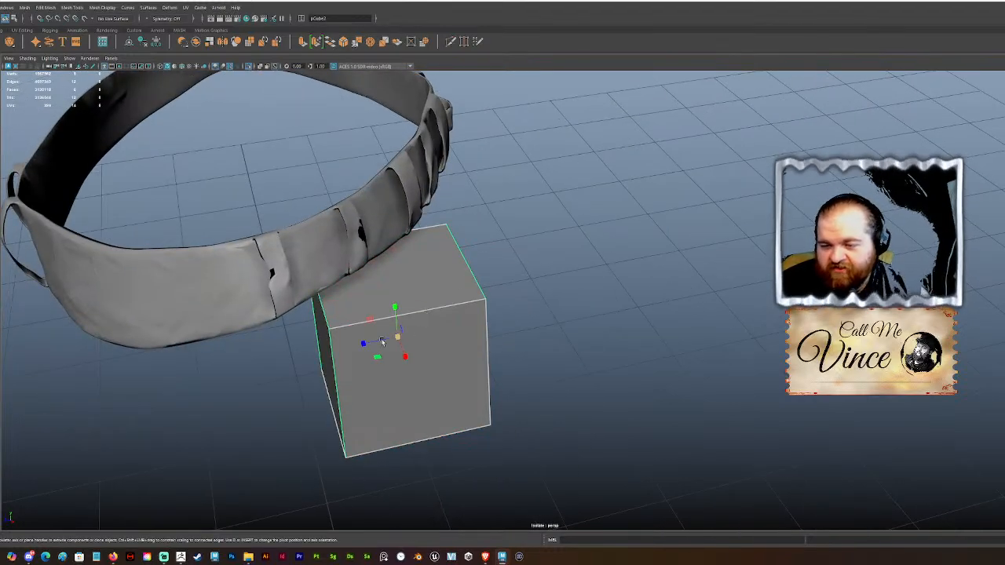
Step: Rotate the cube to the strap's angle, flatten it into a block and place it around the strap
key(e)
drag(367, 346, 258, 323)
key(w)
drag(392, 306, 462, 298)
key(f)
scroll(435, 370, down, 5)
alt+middle_drag(554, 291, 458, 255)
key(e)
drag(449, 279, 476, 362)
key(w)
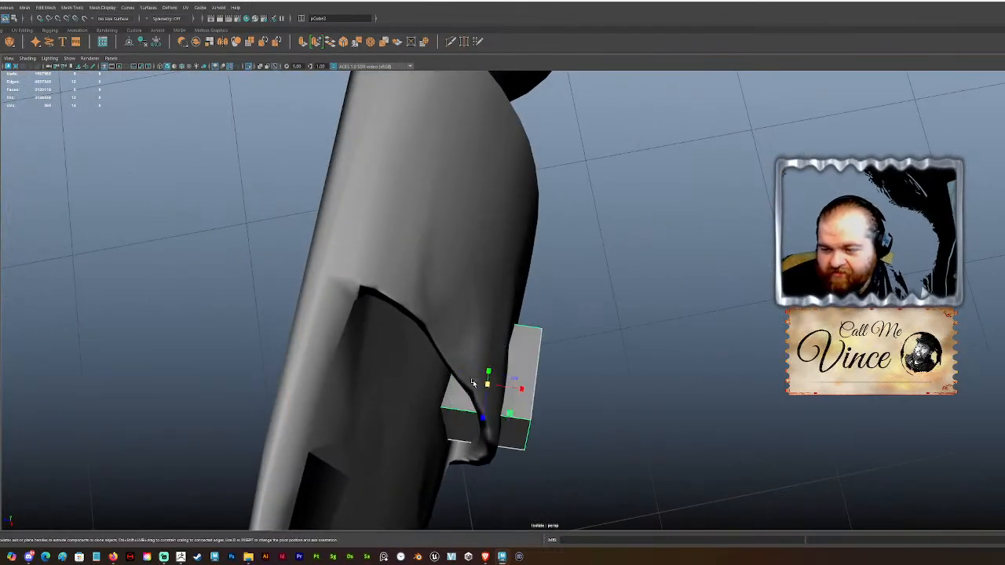
drag(520, 391, 562, 300)
Step: Move individual faces of the block to fit the strap's width and thickness
right_drag(598, 280, 613, 345)
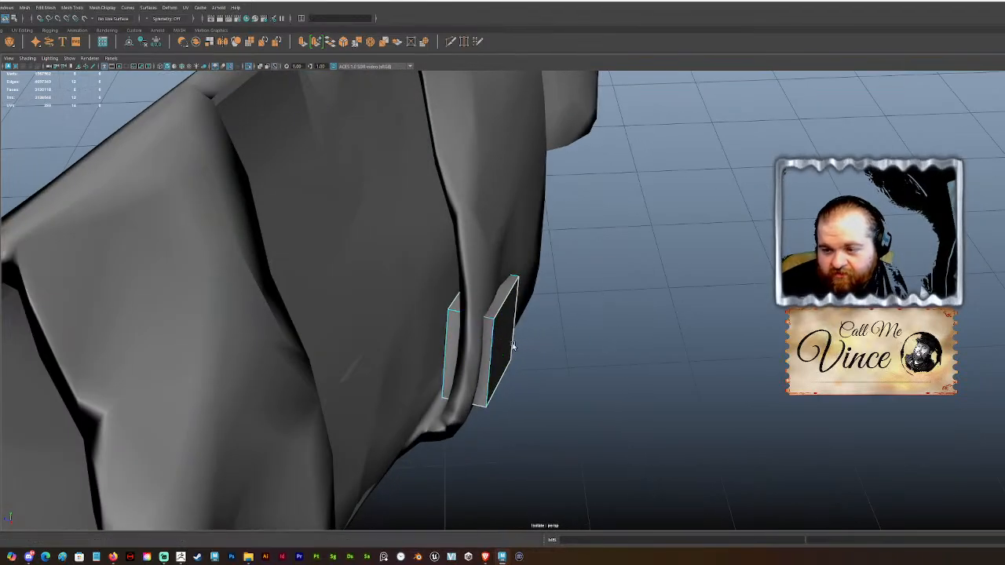
click(481, 342)
alt+drag(482, 342, 387, 352)
drag(371, 290, 347, 291)
alt+drag(464, 289, 302, 275)
click(530, 289)
alt+drag(531, 288, 666, 331)
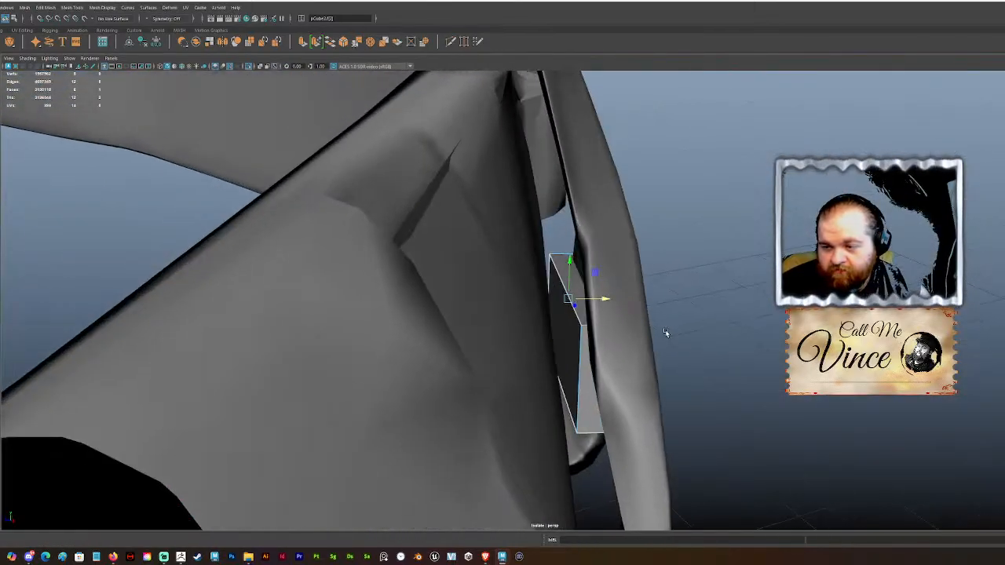
click(581, 340)
alt+drag(581, 341, 487, 358)
Step: Extrude the block's upper and lower end faces and angle the new sections along the strap's curve
click(431, 289)
alt+drag(431, 288, 507, 129)
alt+drag(507, 130, 483, 195)
key(e)
alt+drag(414, 162, 497, 243)
key(w)
drag(462, 211, 431, 117)
alt+drag(431, 117, 359, 358)
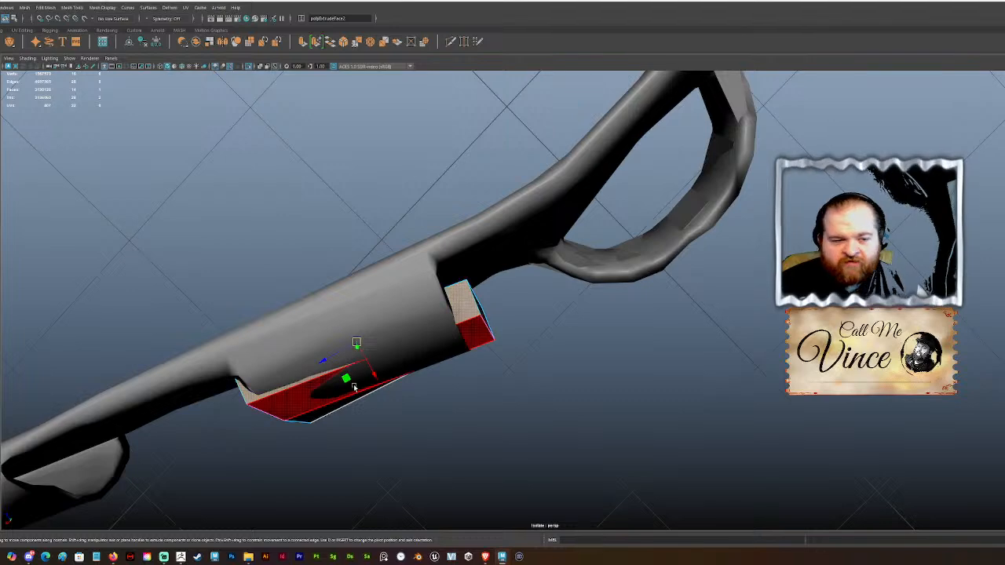
drag(373, 376, 378, 385)
alt+drag(378, 386, 362, 305)
Step: Adjust the side edges of the strap block to follow the sculpted strap, and return to object selection
alt+drag(454, 308, 402, 297)
alt+drag(471, 269, 488, 302)
click(498, 226)
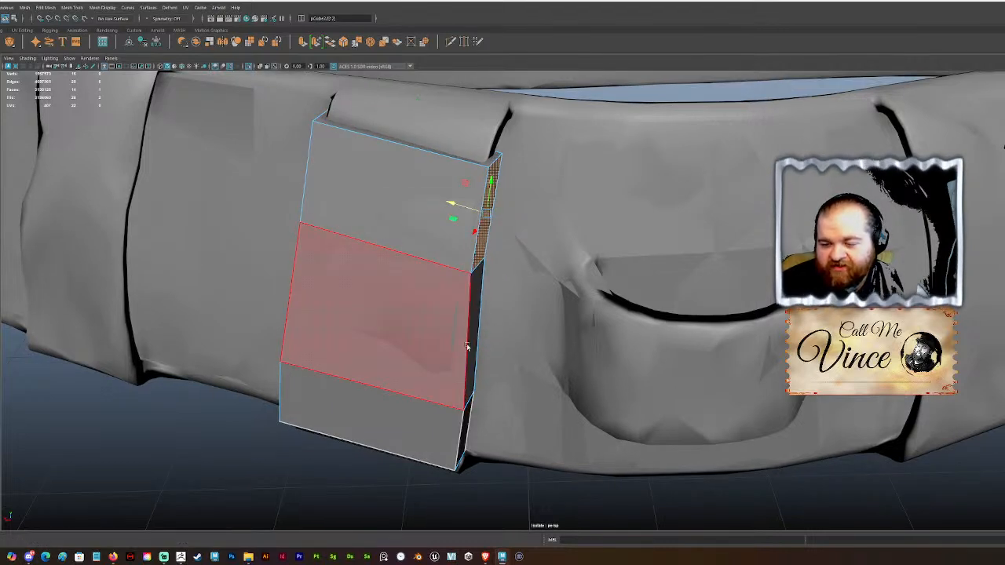
click(463, 399)
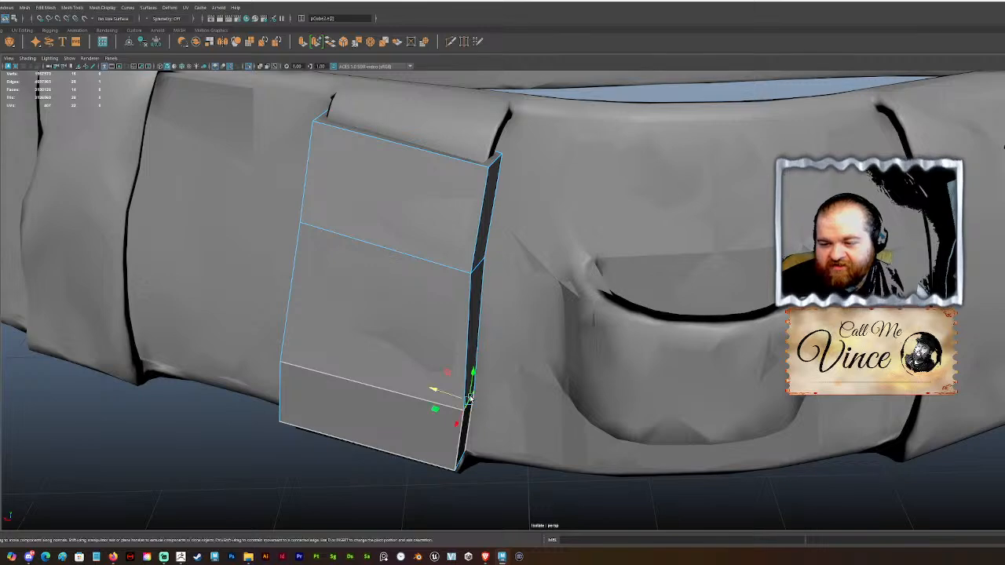
alt+drag(454, 398, 382, 349)
click(415, 267)
mouse_move(341, 385)
mouse_down()
mouse_move(353, 381)
mouse_move(343, 385)
mouse_up()
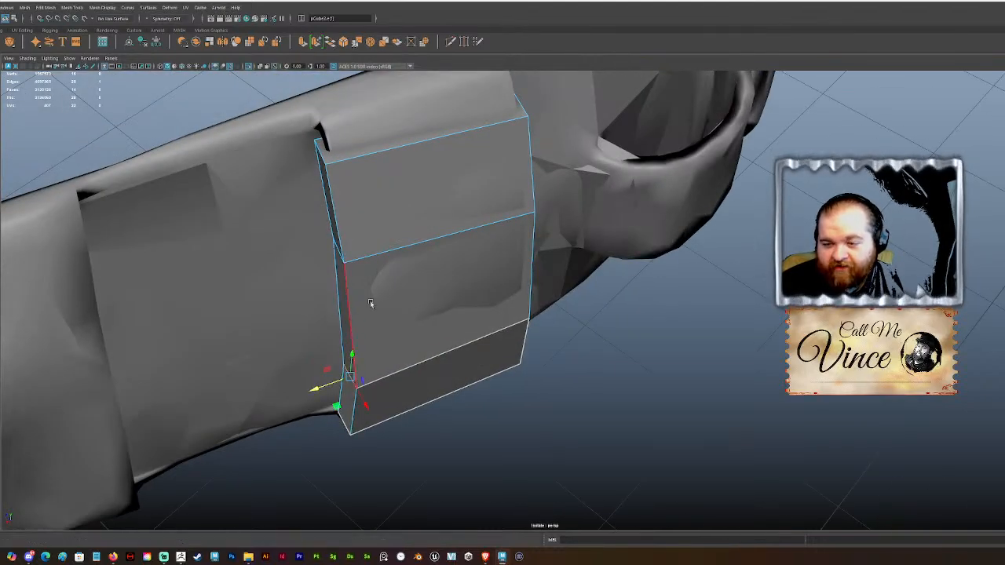
click(336, 249)
mouse_move(332, 252)
mouse_down()
mouse_move(344, 248)
mouse_move(334, 250)
mouse_up()
alt+middle_drag(345, 240, 338, 258)
alt+drag(338, 258, 334, 271)
click(317, 182)
alt+drag(313, 198, 341, 210)
click(341, 210)
right_drag(326, 207, 345, 168)
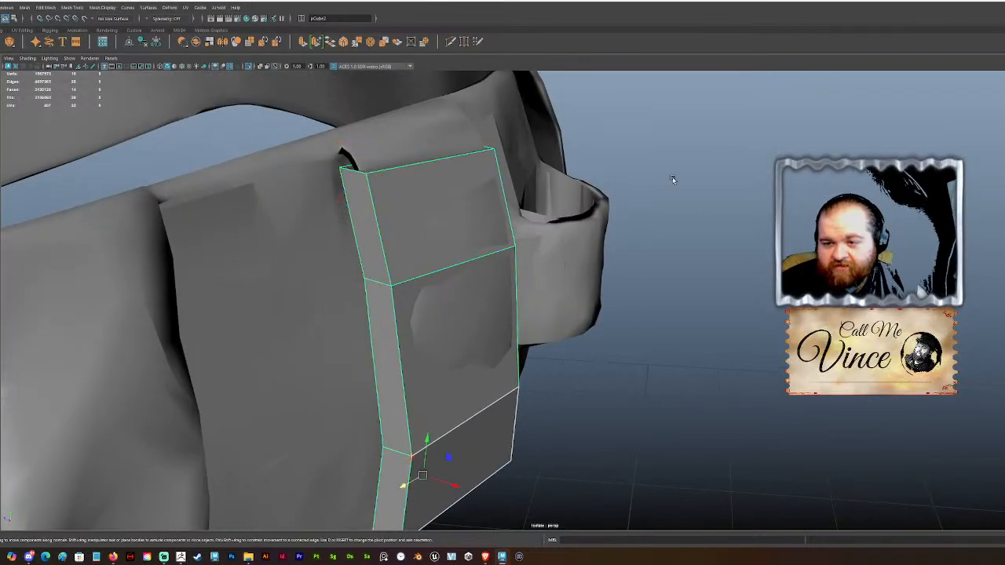
Step: Hide the sculpted high-poly belt to check the low-poly meshes beneath it, and undo the hiding
click(672, 177)
click(398, 170)
click(312, 169)
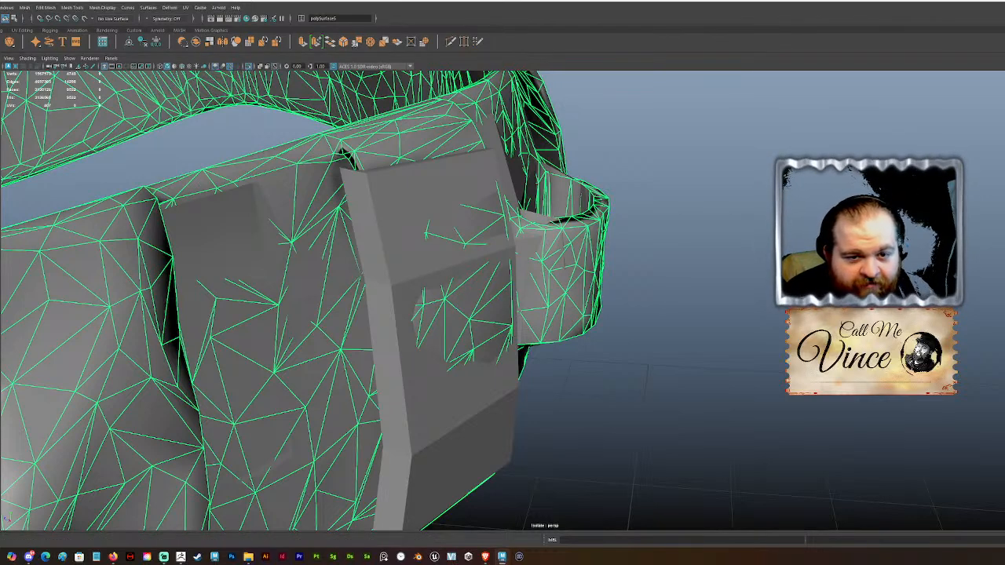
key(Return)
key(h)
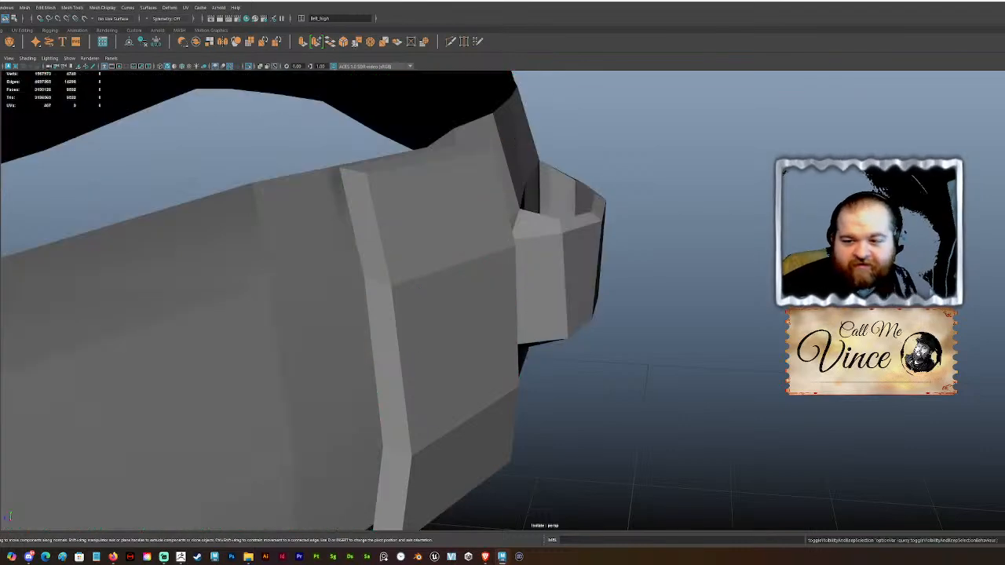
click(393, 257)
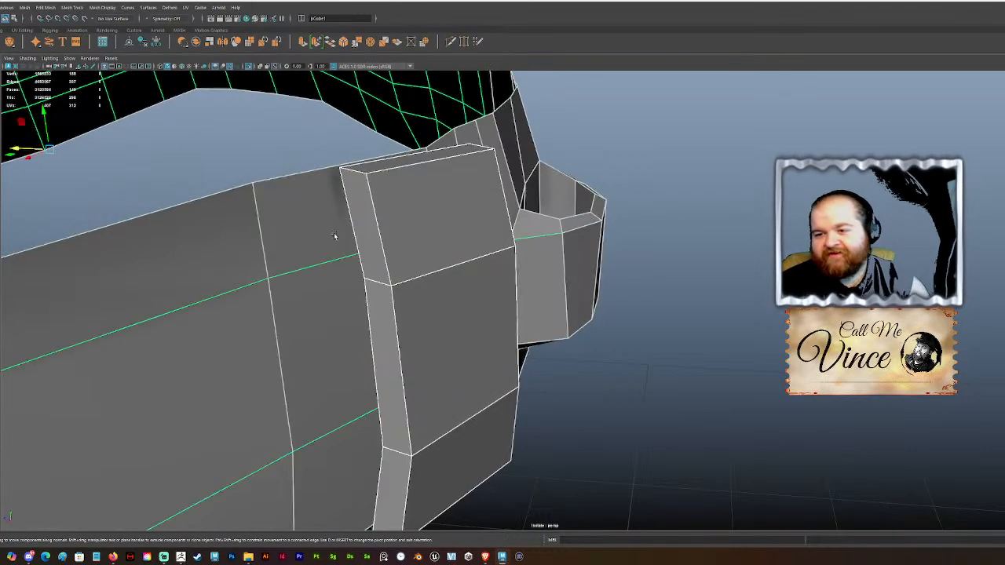
key(ctrl+z)
key(ctrl+z)
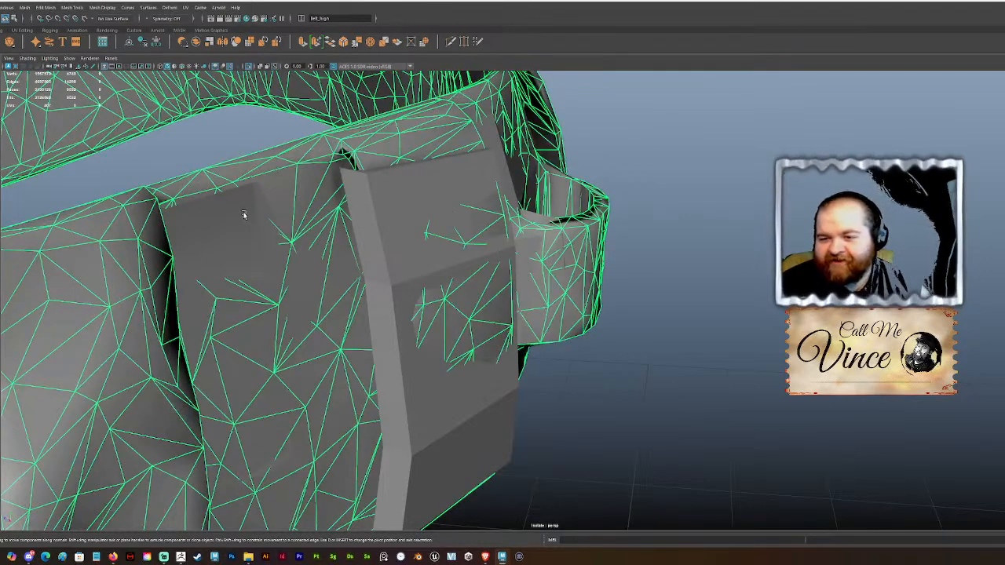
Step: Examine how the low-poly belt's upper edge and faces run beside and behind the strap block
click(243, 215)
alt+drag(243, 216, 459, 186)
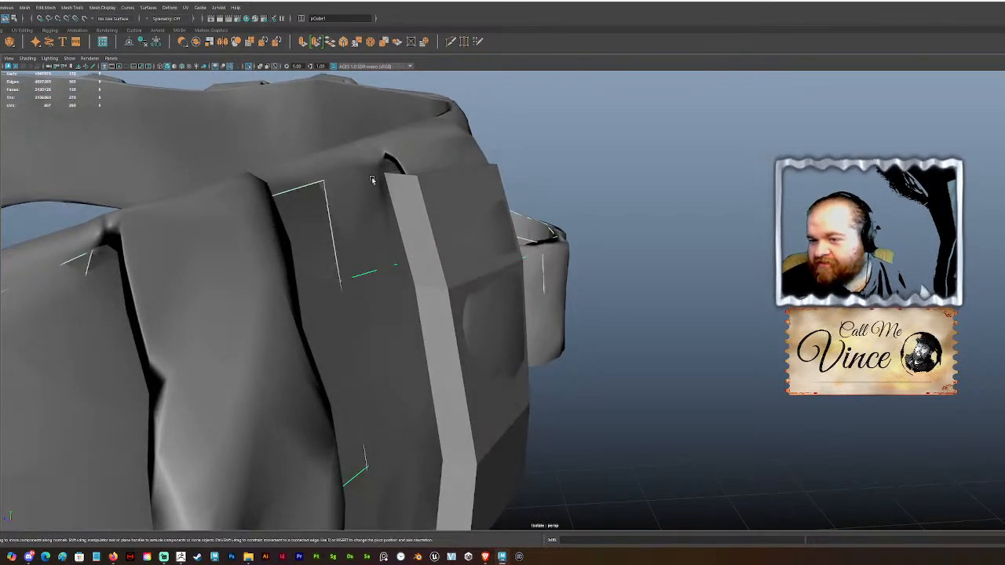
right_drag(631, 160, 632, 180)
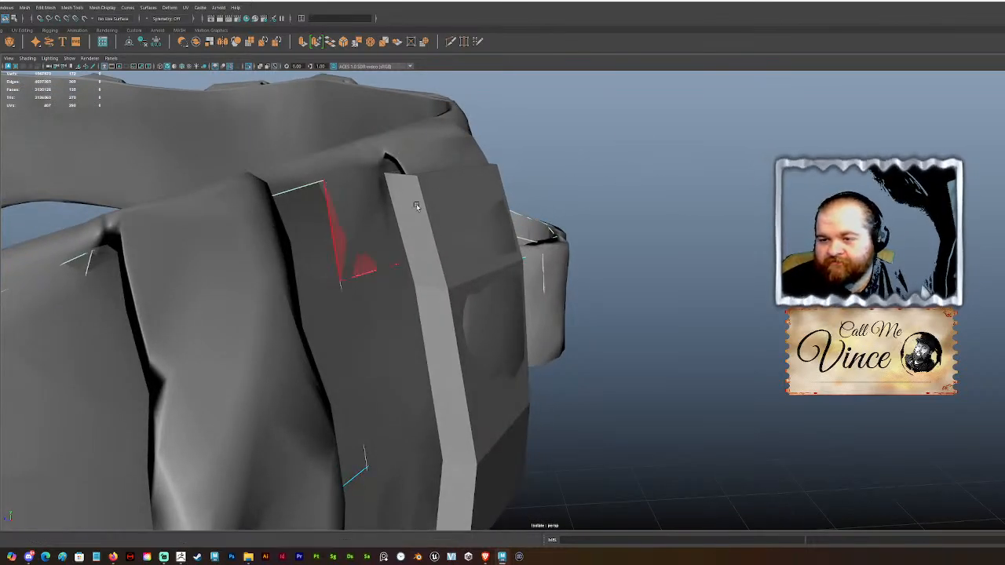
alt+drag(415, 203, 407, 278)
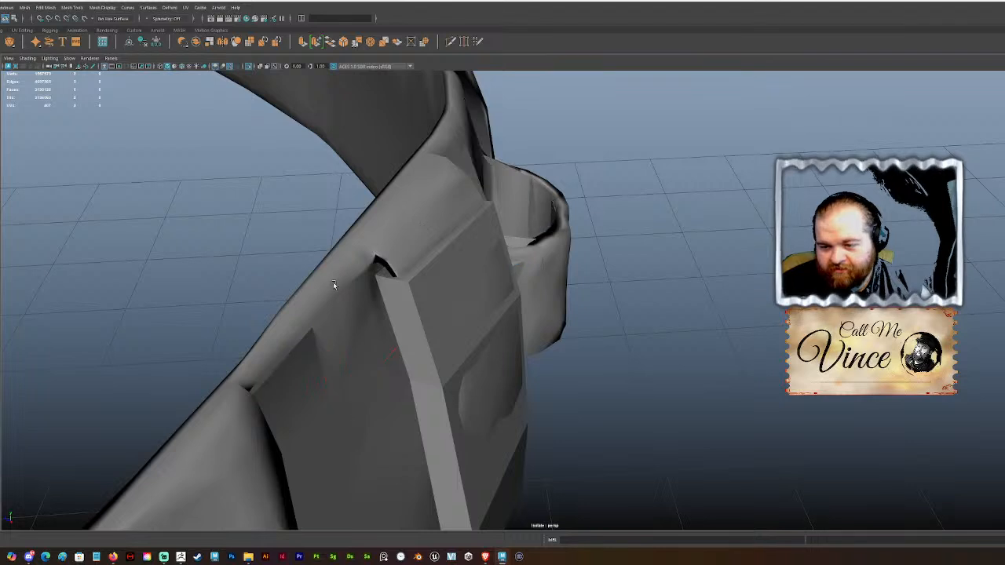
key(ctrl+z)
key(ctrl+z)
click(303, 370)
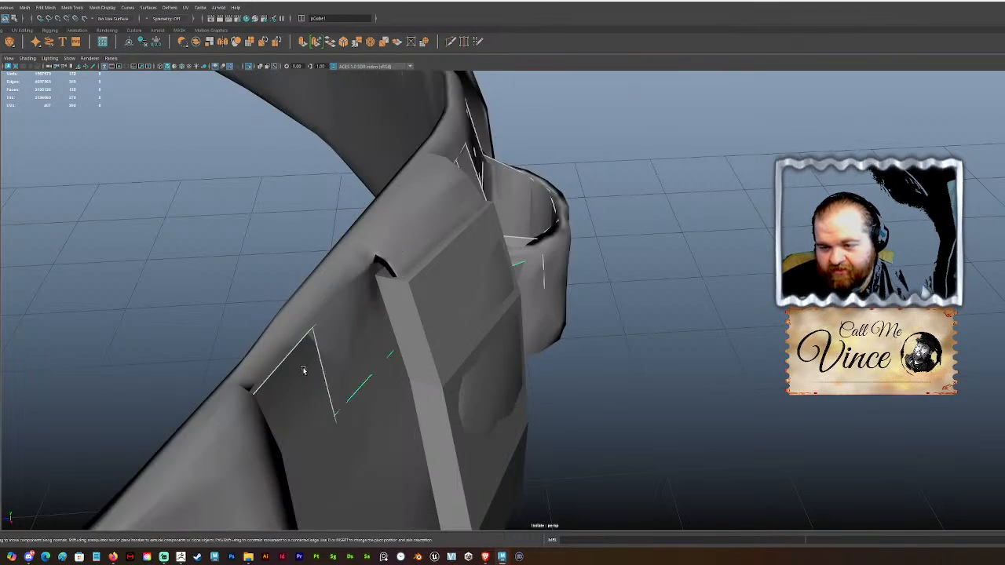
right_drag(650, 202, 662, 165)
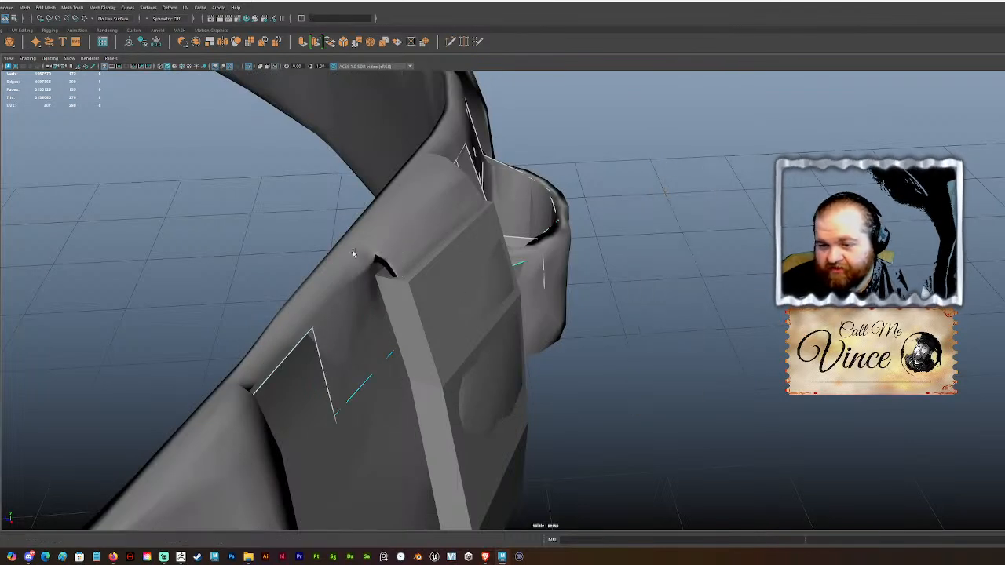
click(376, 269)
alt+drag(361, 283, 306, 342)
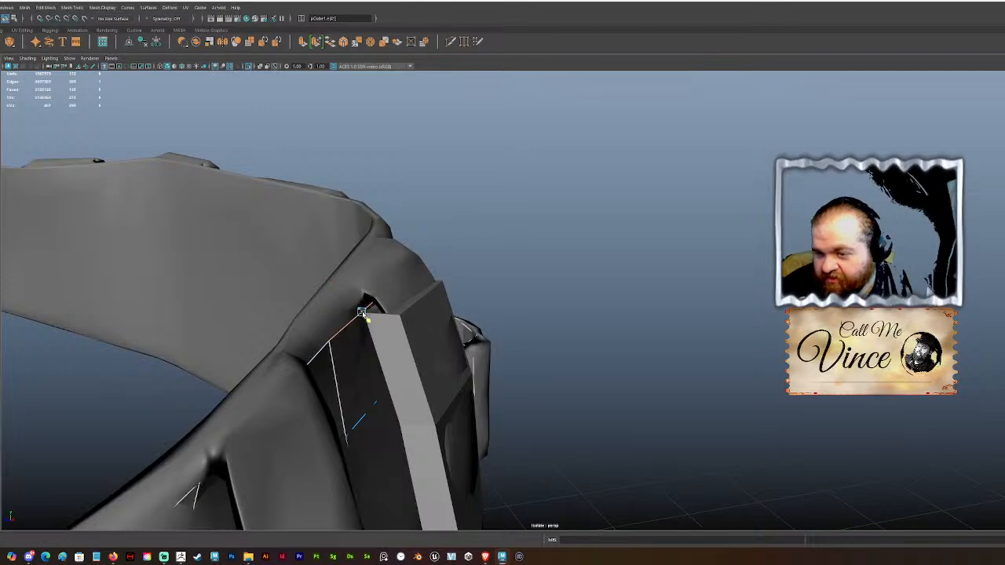
alt+drag(360, 314, 284, 147)
alt+drag(284, 147, 273, 255)
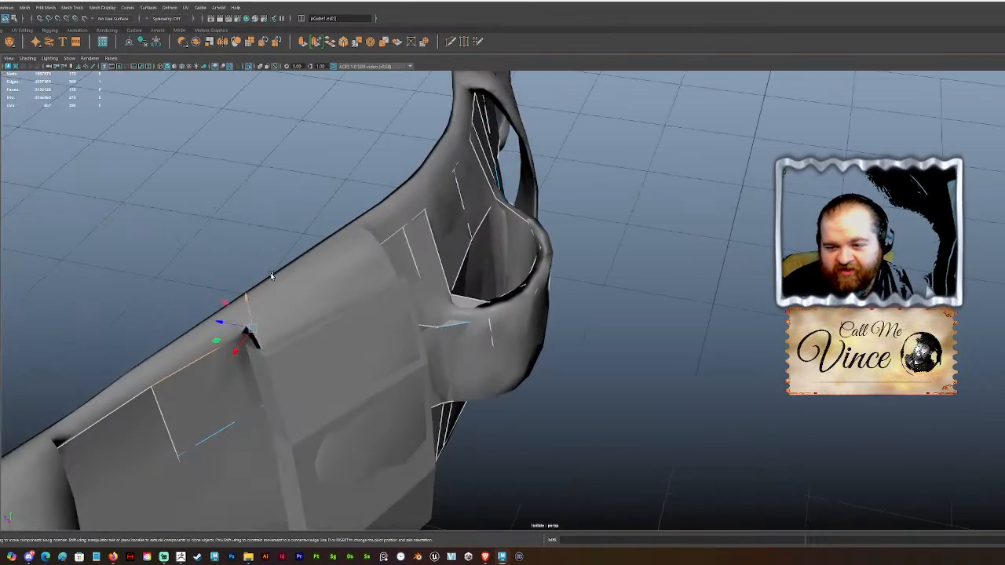
mouse_move(273, 339)
alt+mouse_down()
mouse_move(338, 325)
mouse_move(291, 339)
alt+mouse_up()
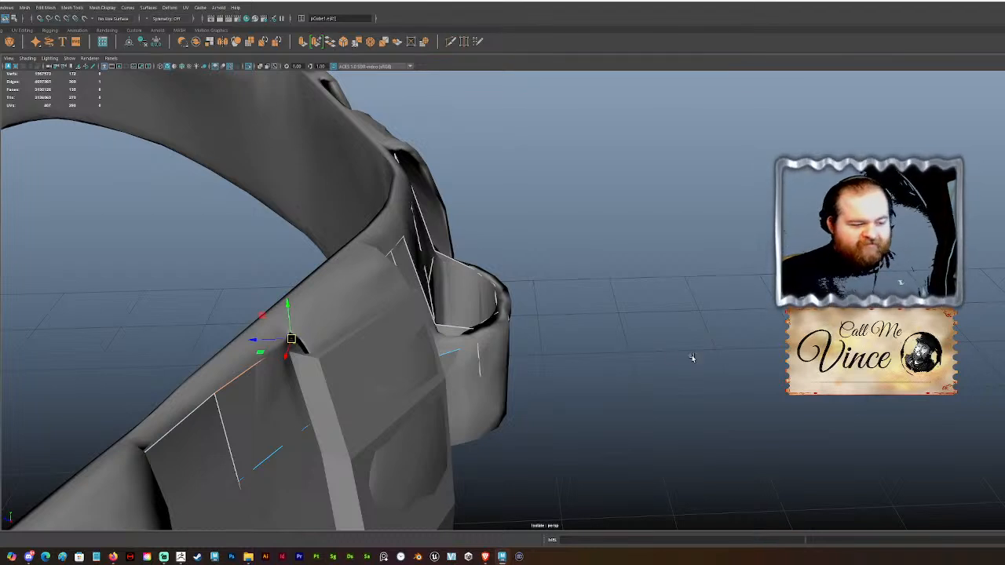
mouse_move(429, 361)
alt+mouse_down()
mouse_move(425, 332)
mouse_move(445, 336)
mouse_move(413, 358)
mouse_move(435, 345)
alt+mouse_up()
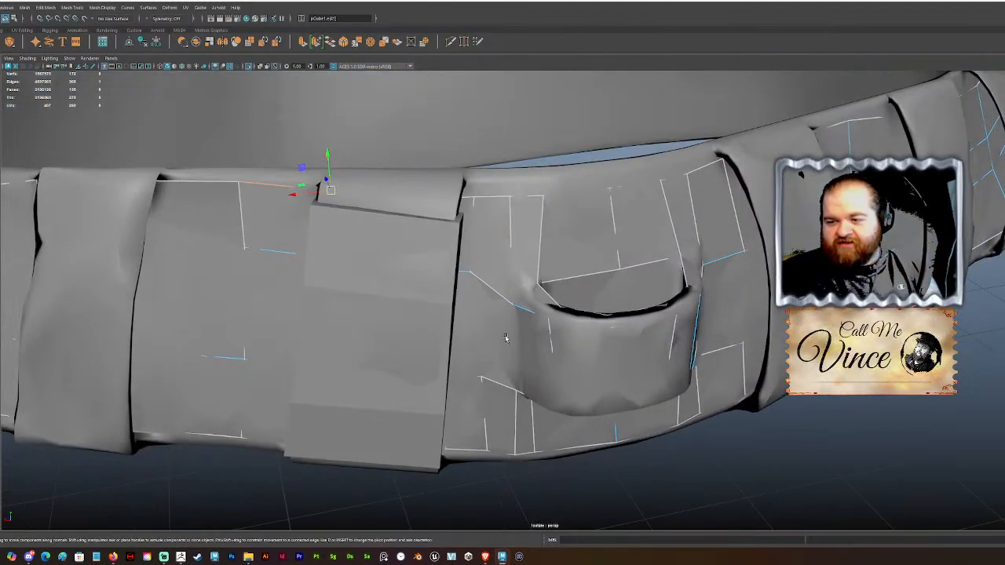
alt+drag(502, 320, 505, 242)
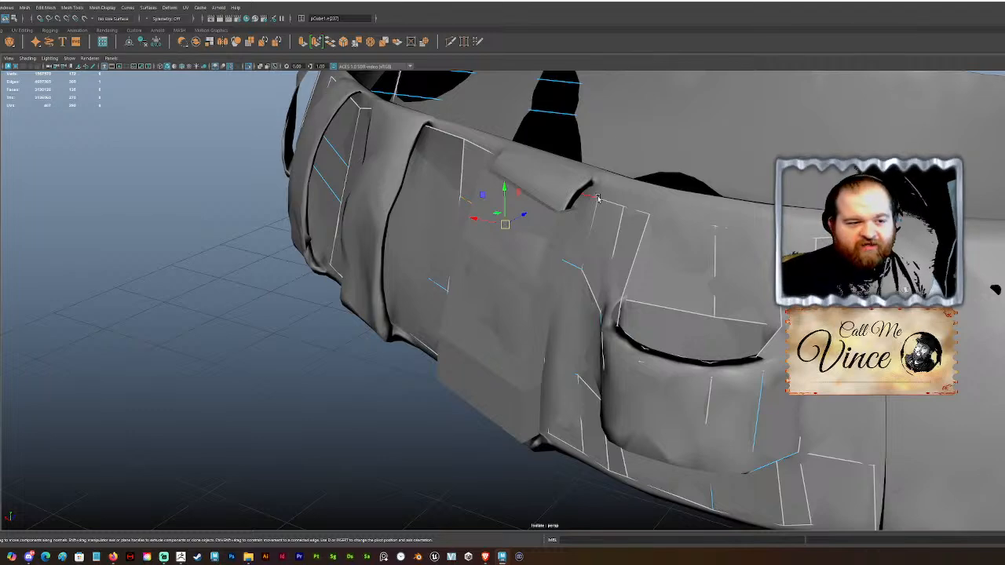
Step: Select the strap block's short upper side edge and examine where it meets the fold of the sculpted strap
click(542, 204)
alt+drag(542, 204, 452, 311)
scroll(495, 211, up, 2)
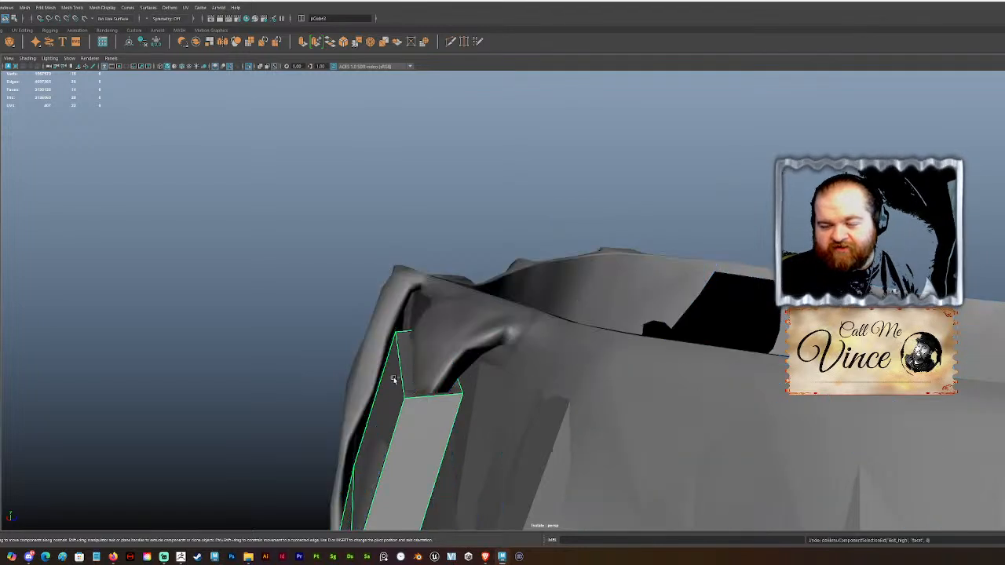
right_drag(356, 311, 357, 299)
click(432, 393)
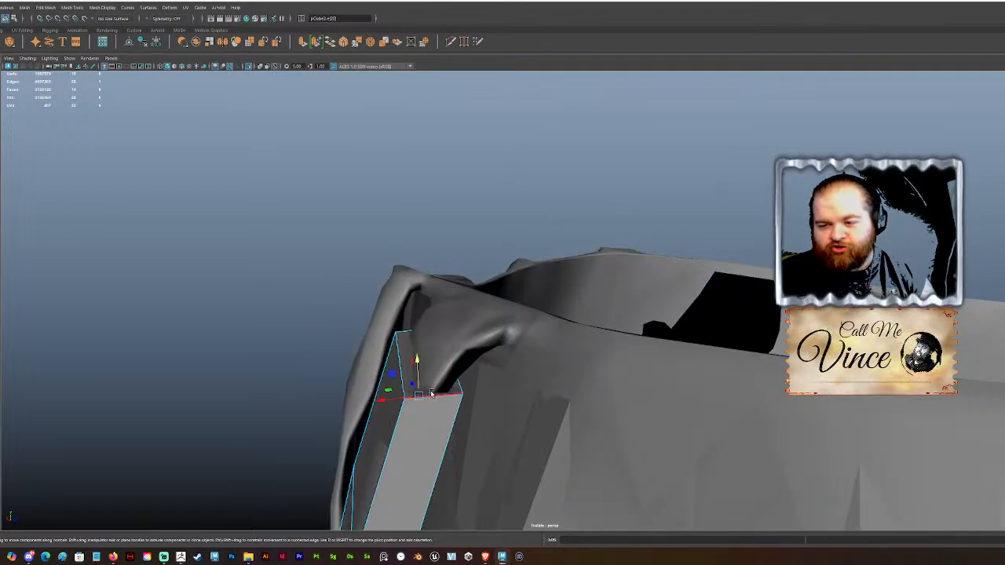
alt+drag(432, 394, 468, 384)
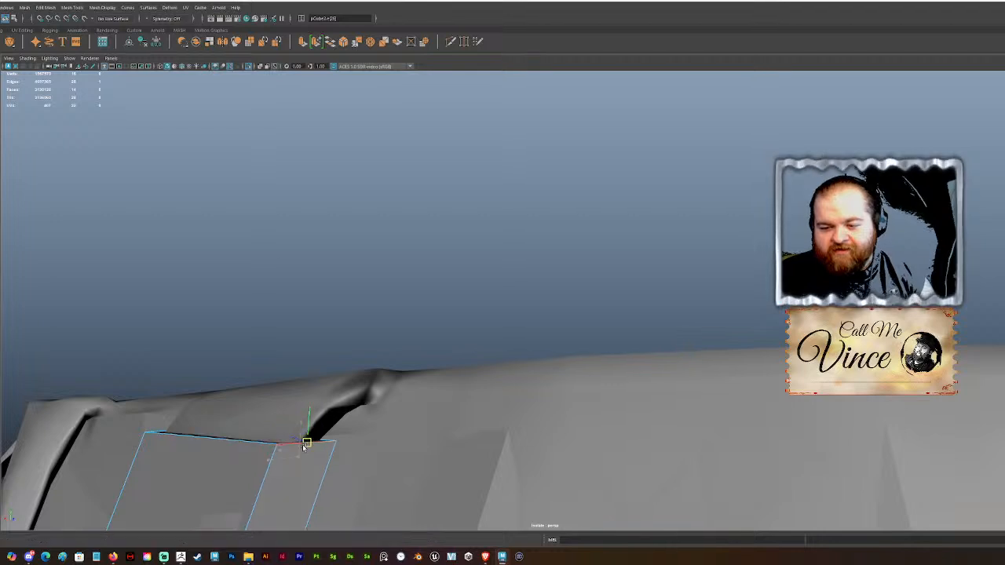
alt+drag(310, 440, 313, 321)
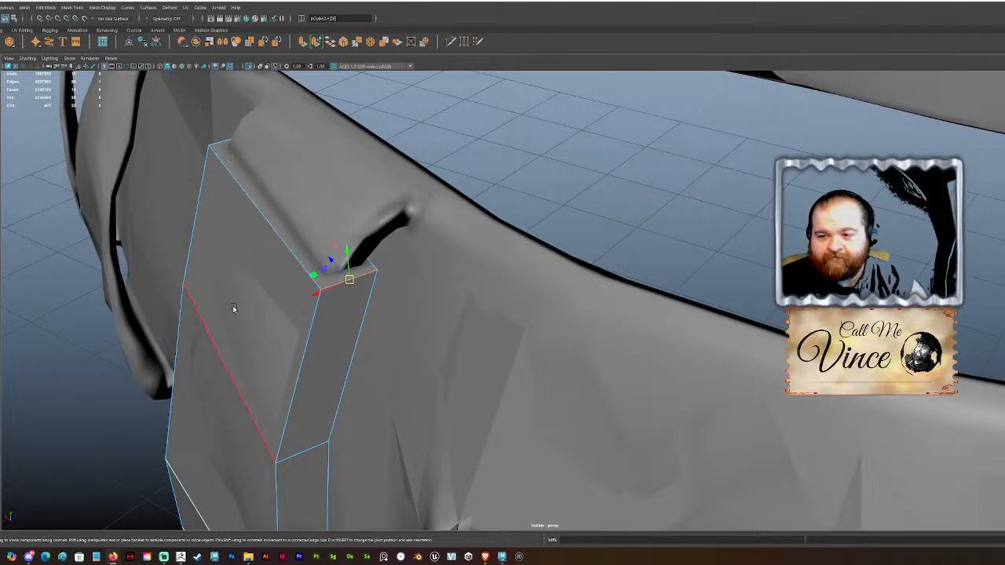
scroll(392, 263, down, 3)
alt+drag(393, 264, 397, 264)
Step: Raise the strap block's long upper front edge towards the top of the sculpted strap
click(352, 278)
alt+middle_drag(352, 292, 404, 347)
click(409, 357)
alt+drag(411, 359, 405, 345)
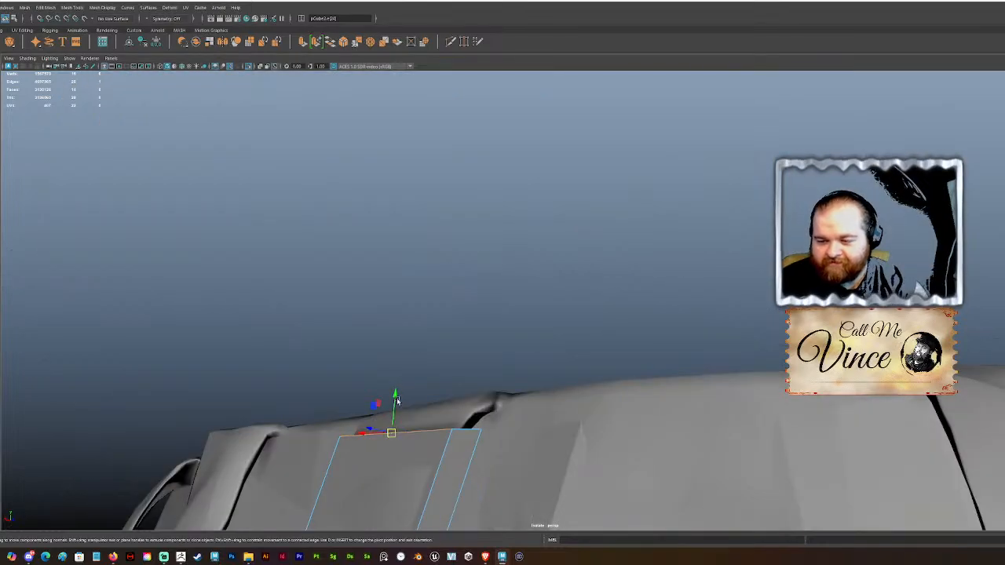
drag(393, 408, 403, 391)
alt+drag(403, 390, 112, 121)
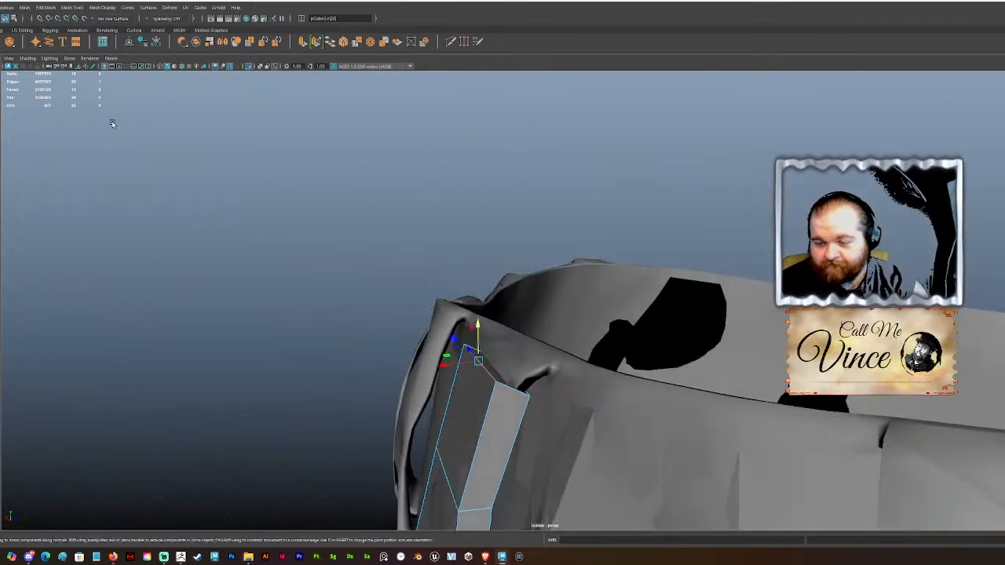
drag(478, 360, 482, 353)
alt+drag(482, 354, 514, 336)
click(523, 319)
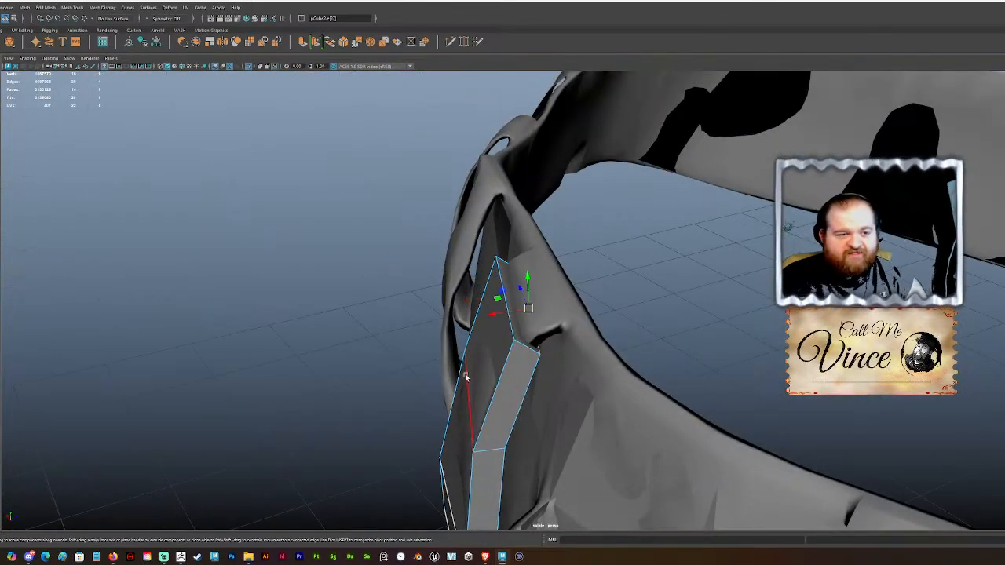
click(478, 304)
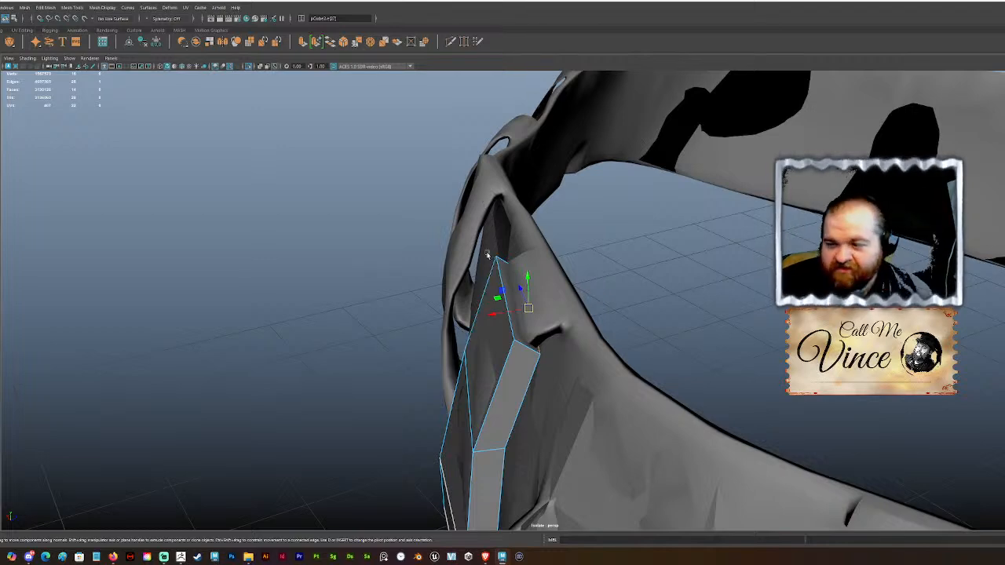
alt+drag(478, 304, 496, 320)
Step: Hide the sculpted high-poly belt and select the low-poly belt mesh
right_drag(496, 321, 577, 300)
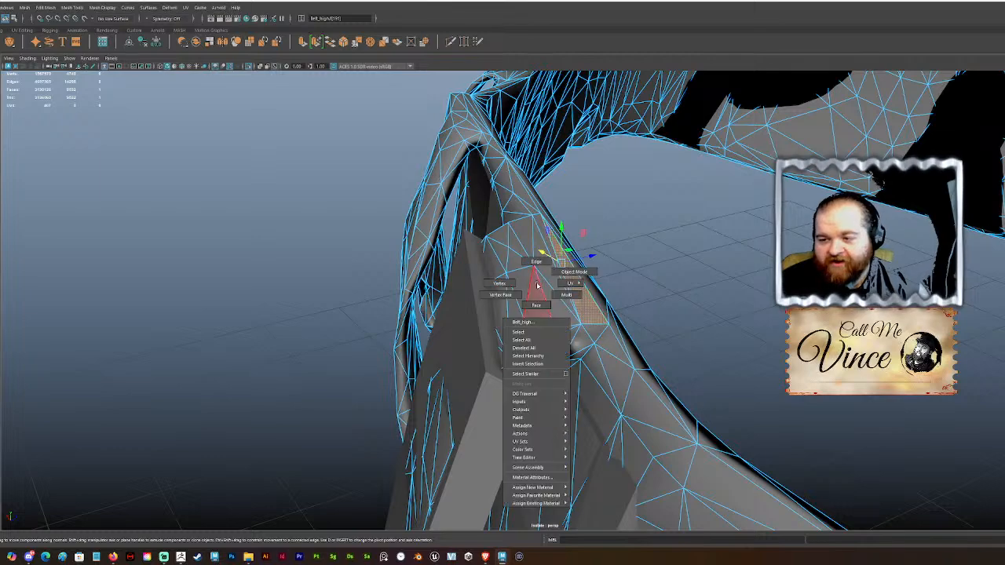
click(582, 265)
key(ctrl+h)
click(531, 307)
alt+drag(521, 355, 573, 361)
alt+right_drag(573, 359, 459, 323)
alt+drag(460, 324, 479, 317)
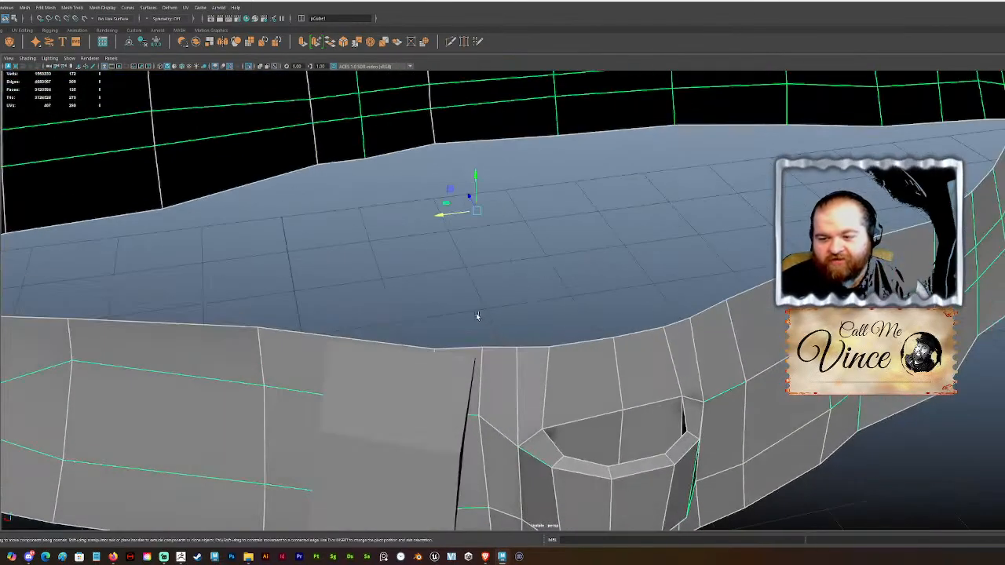
Step: Examine how the strap block's upper edge and side sit against the low-poly belt
alt+middle_drag(478, 316, 502, 292)
alt+drag(458, 248, 500, 305)
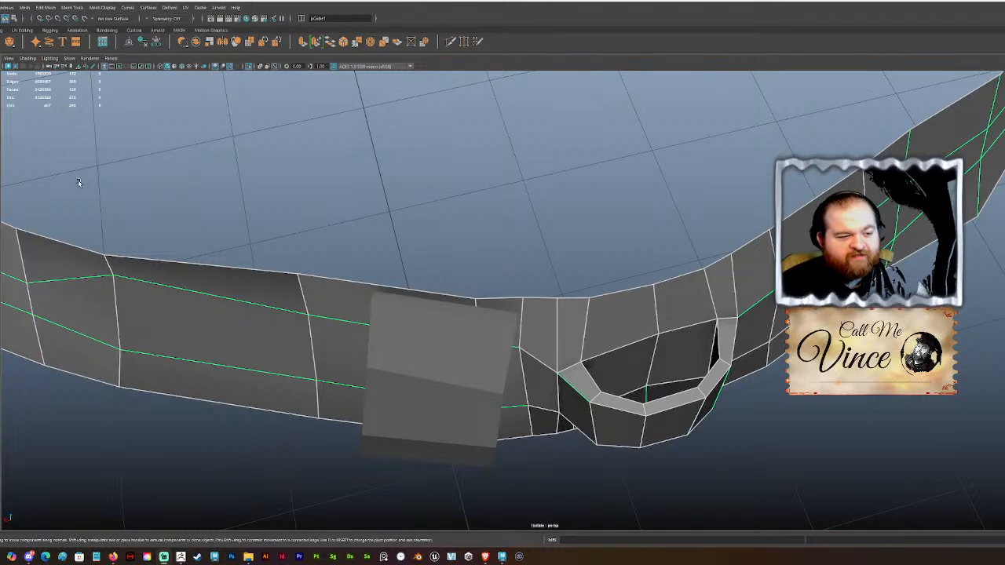
alt+drag(404, 254, 442, 272)
scroll(442, 273, up, 2)
click(498, 365)
alt+drag(498, 365, 473, 353)
click(516, 375)
alt+drag(524, 375, 525, 385)
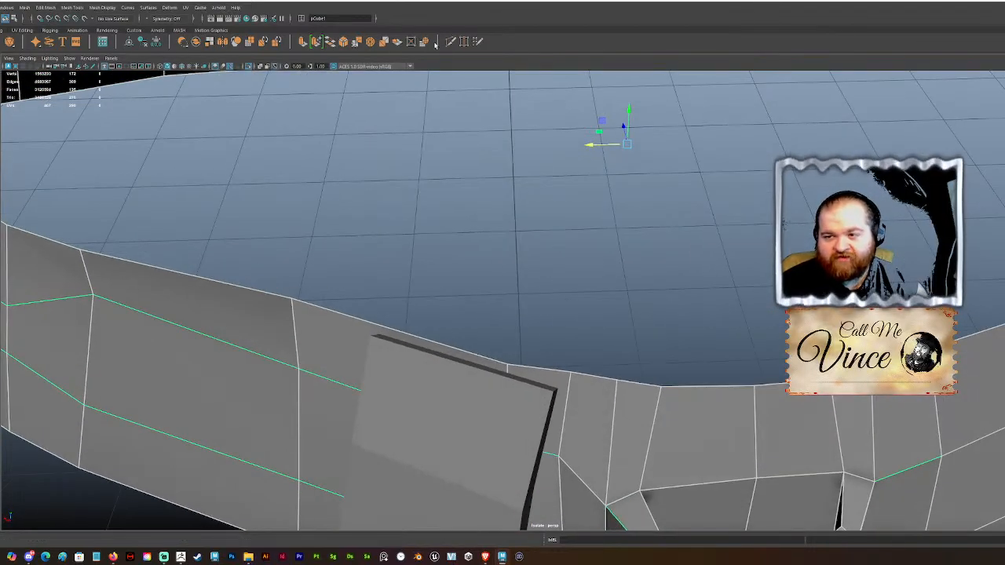
Step: Duplicate the strap block and place the copy beside the belt, away from the original
scroll(474, 337, down, 4)
click(478, 395)
alt+drag(479, 395, 377, 330)
shift+drag(475, 464, 373, 365)
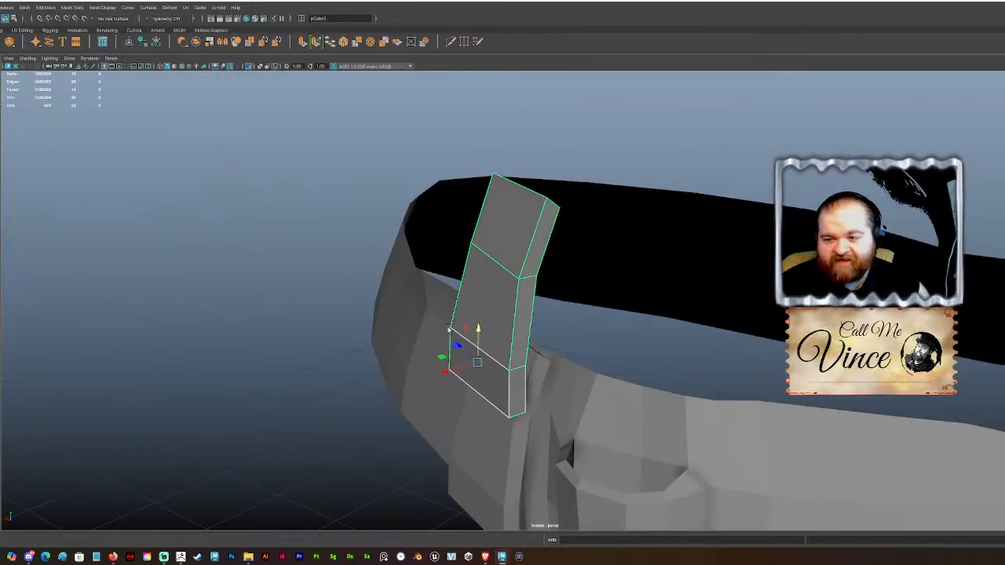
drag(470, 365, 191, 401)
Step: Delete the narrow top face of the strap block on the belt
alt+drag(602, 369, 583, 396)
click(566, 391)
alt+drag(492, 377, 473, 339)
scroll(465, 278, up, 4)
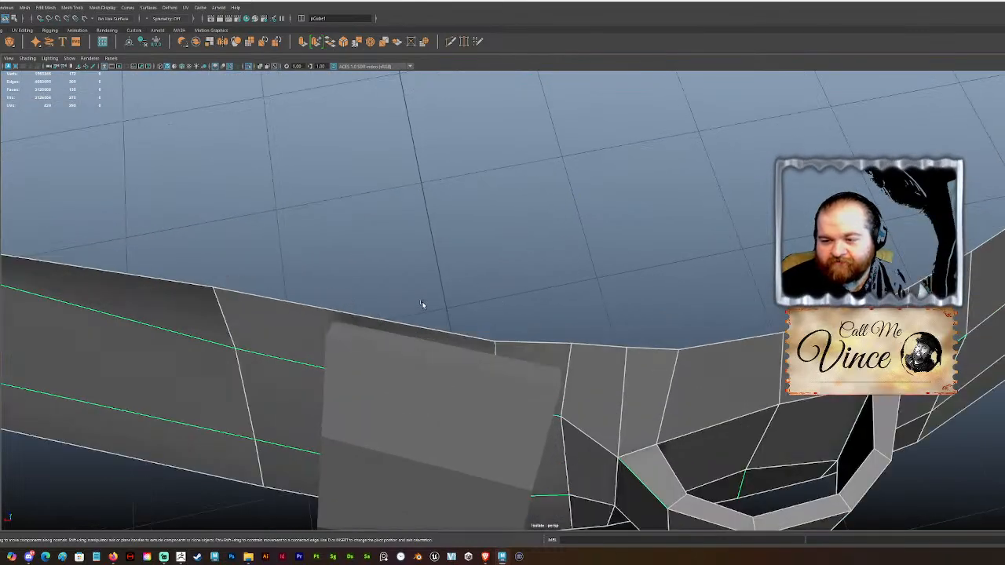
right_drag(384, 287, 392, 322)
click(390, 346)
right_drag(409, 369, 385, 373)
click(383, 342)
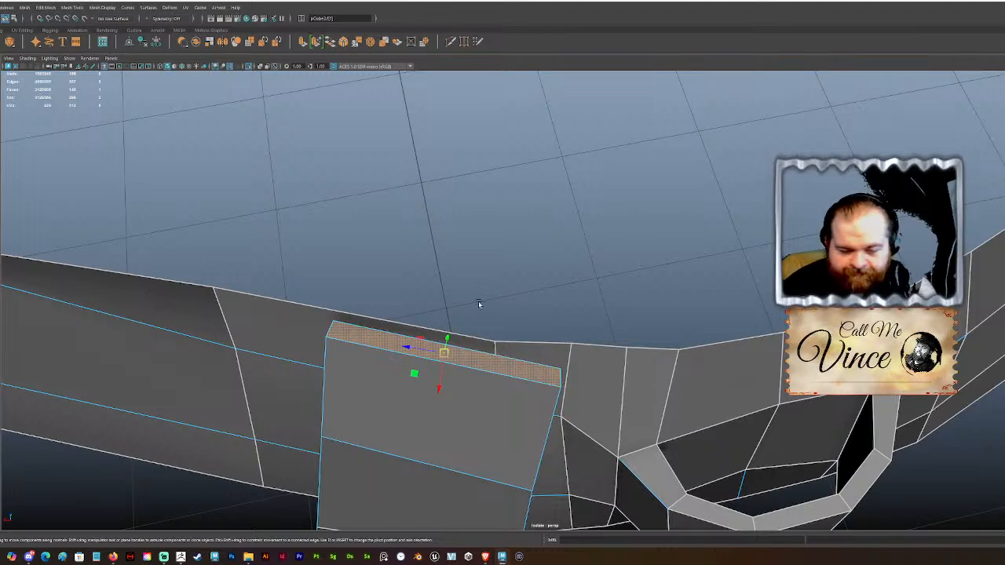
key(Delete)
Step: Try to delete the low-poly belt's vertical edges that run behind the strap block
alt+drag(478, 302, 520, 254)
alt+middle_drag(646, 247, 652, 145)
scroll(611, 294, up, 2)
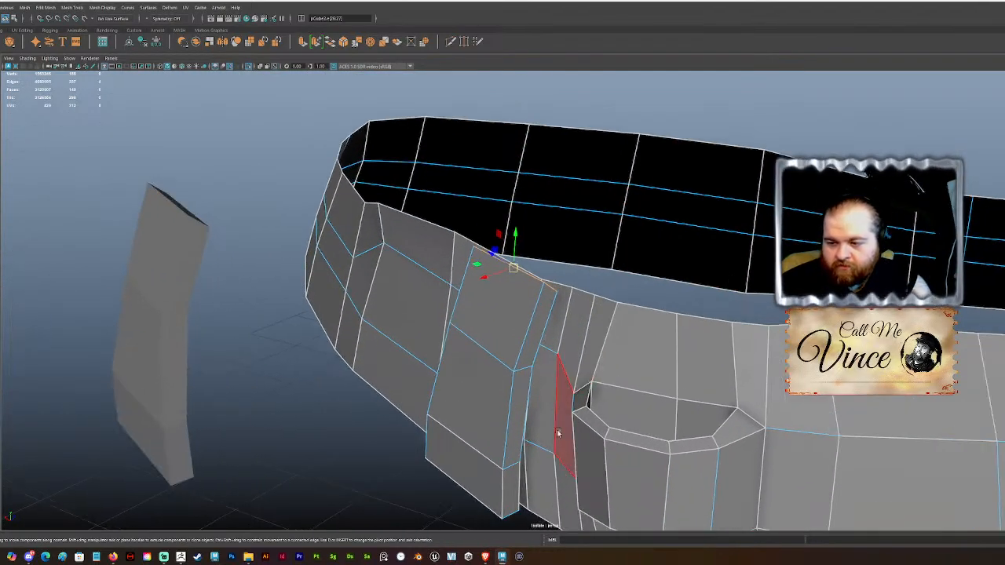
click(525, 465)
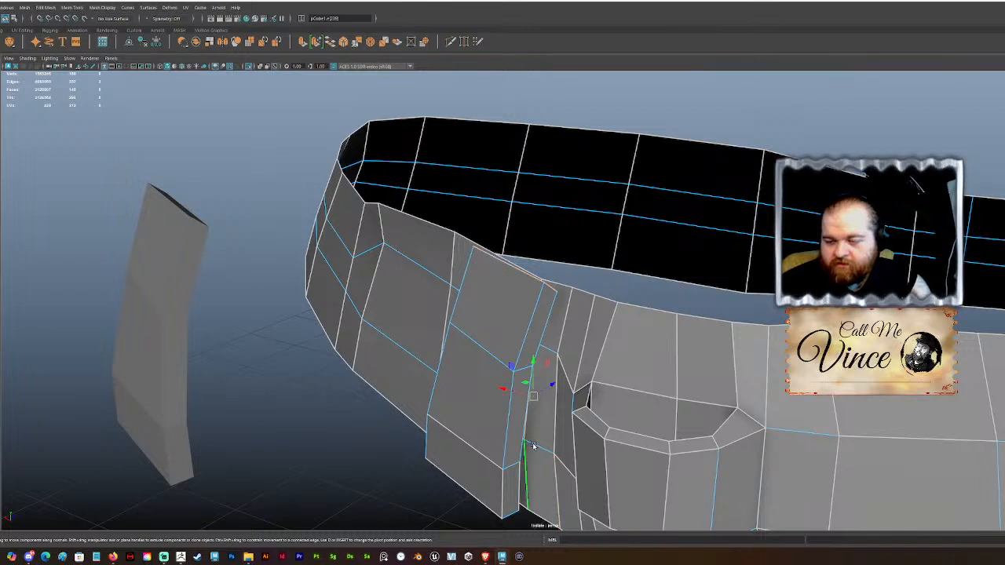
key(Delete)
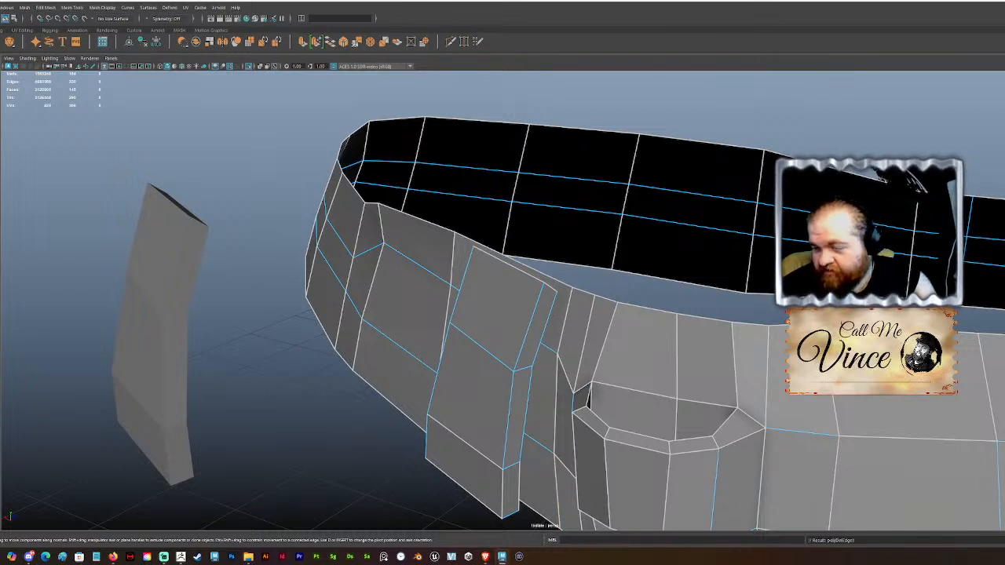
alt+drag(463, 168, 628, 267)
key(ctrl+z)
Step: Insert a vertical edge loop down the middle of the strap block
ctrl+shift+drag(509, 375, 466, 406)
mouse_move(472, 275)
alt+mouse_down()
mouse_move(460, 239)
mouse_move(518, 276)
mouse_move(462, 272)
alt+mouse_up()
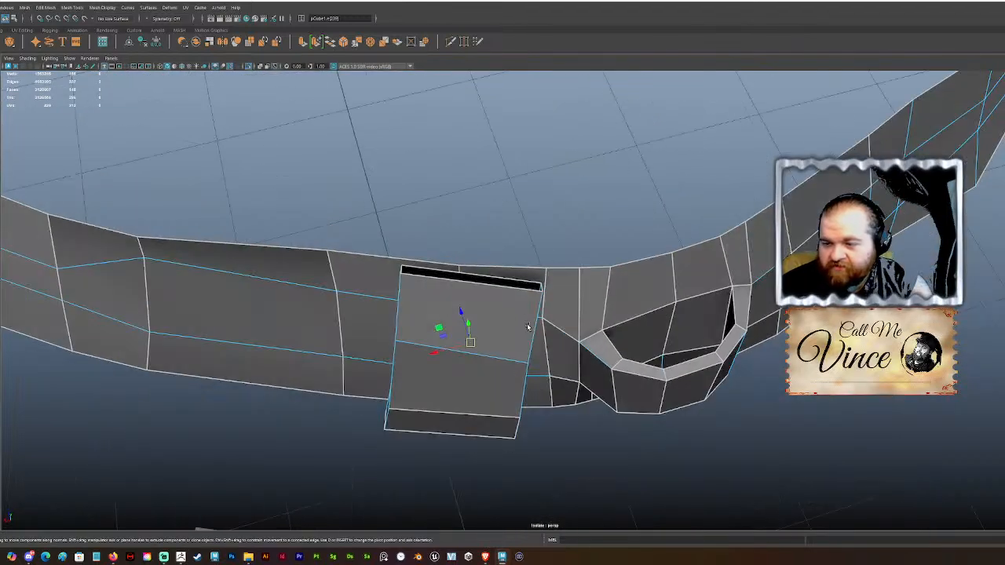
click(451, 41)
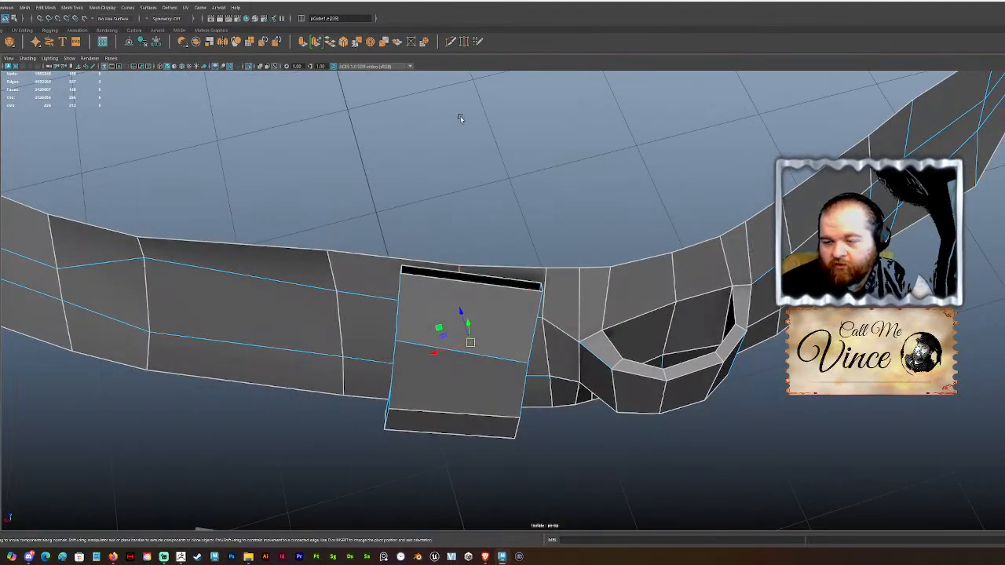
ctrl+click(464, 301)
scroll(464, 310, up, 4)
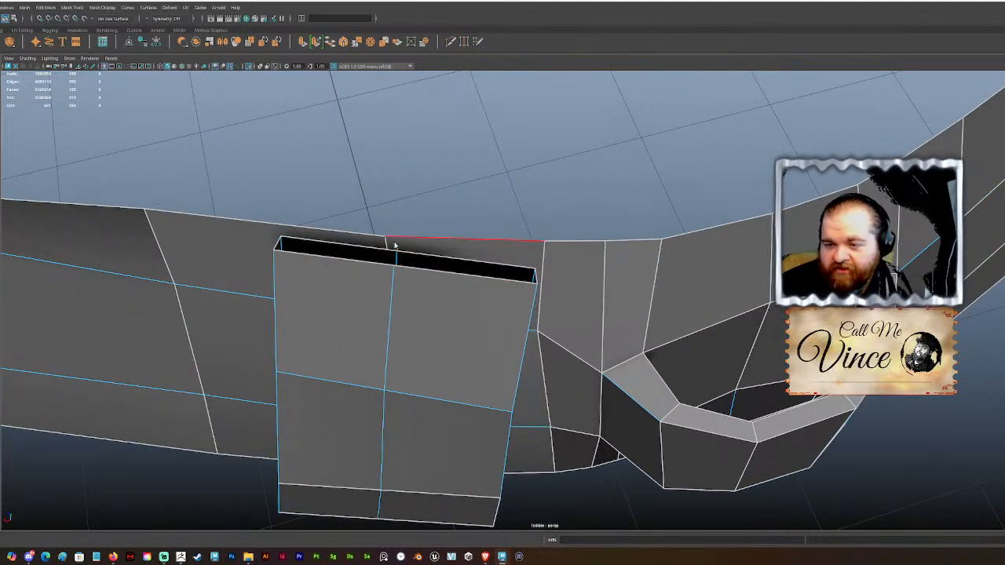
Step: Bring the strap block's upper back middle vertex and the neighbouring belt vertex together at their midpoint
right_drag(374, 248, 346, 229)
click(392, 253)
click(381, 241)
click(370, 42)
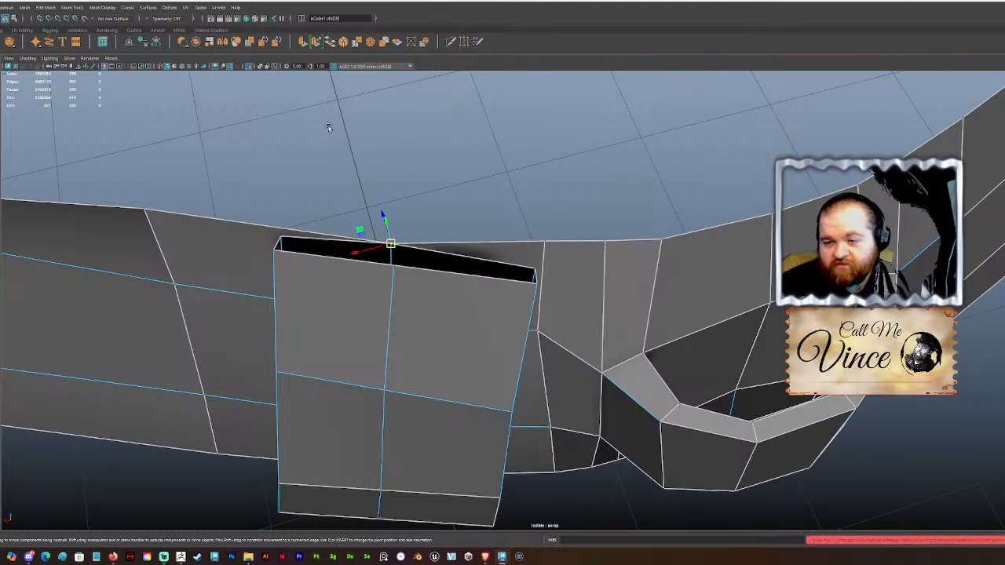
Step: Bring the strap block's upper back corner nearest the loop together with the adjacent belt vertex
click(280, 239)
click(304, 230)
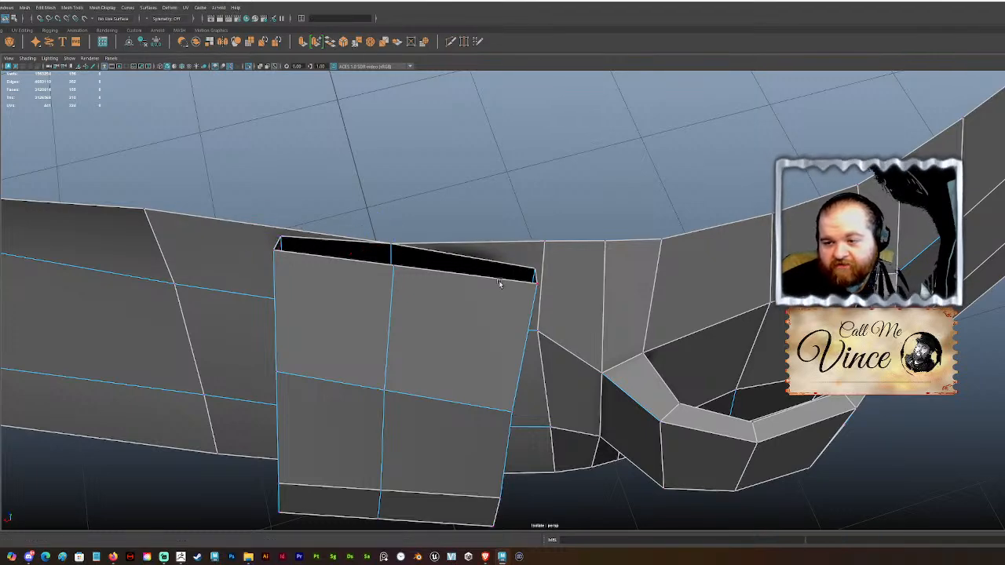
alt+drag(527, 267, 464, 241)
click(565, 286)
shift+click(589, 282)
key(g)
alt+drag(518, 273, 386, 94)
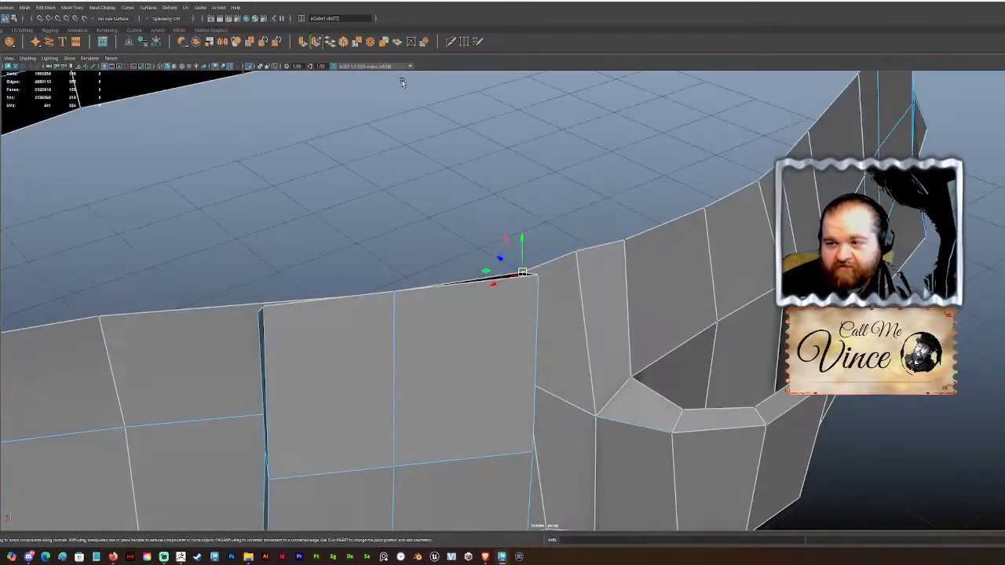
Step: Add a vertical edge loop to the belt at the strap block's corner farthest from the loop and join the top vertices there
key(ctrl+shift+x)
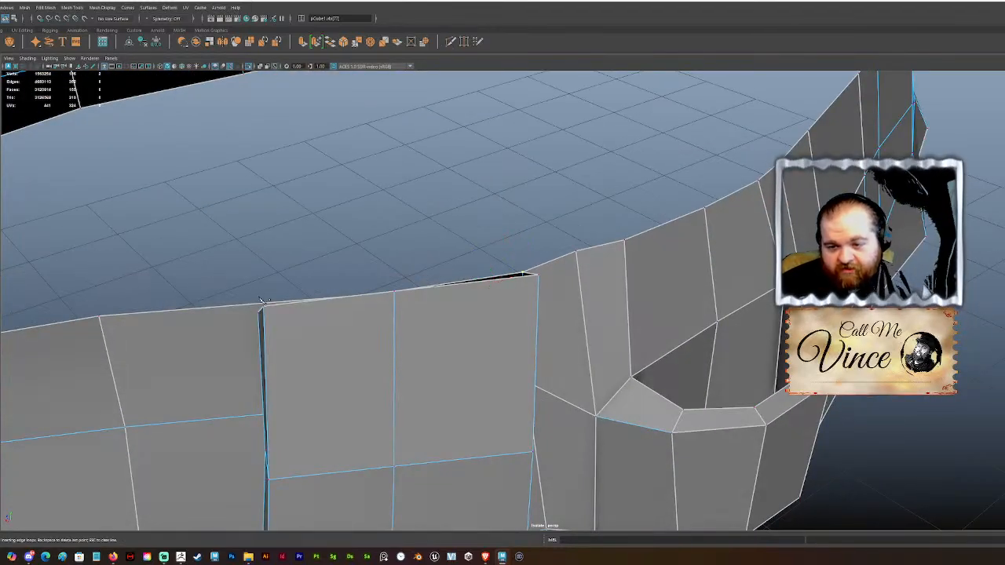
ctrl+click(255, 305)
key(w)
click(254, 304)
key(ctrl+shift+x)
key(w)
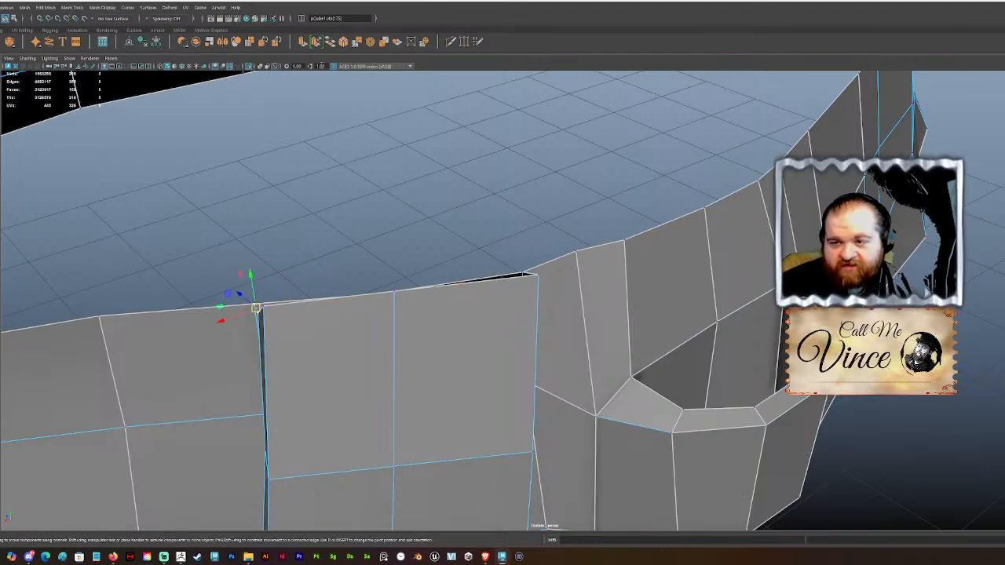
Step: Show the sculpted high-poly belt and examine how the strap block's upper corners fit its folded strap
alt+drag(441, 309, 471, 305)
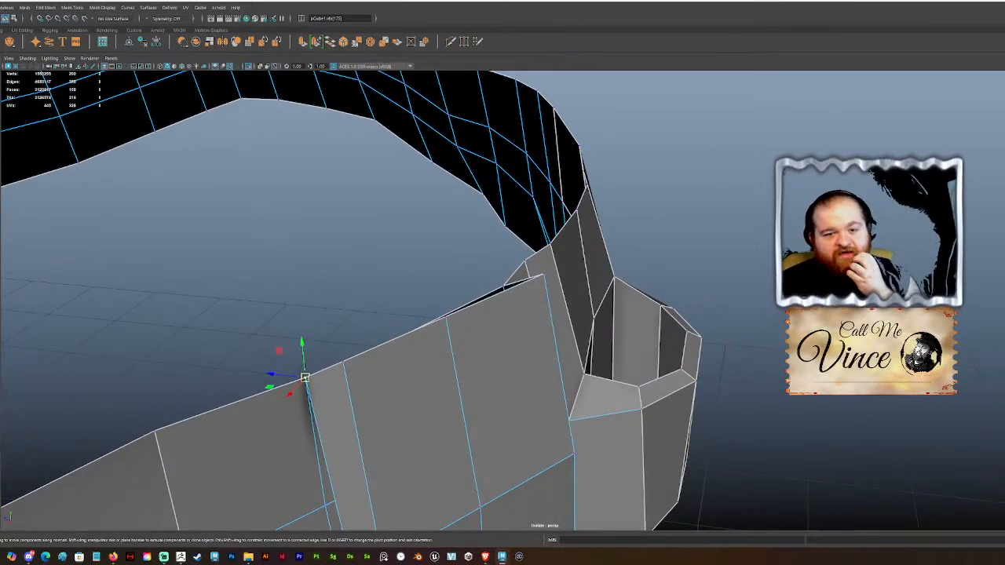
key(h)
alt+drag(462, 298, 493, 309)
scroll(507, 417, up, 2)
drag(490, 398, 470, 393)
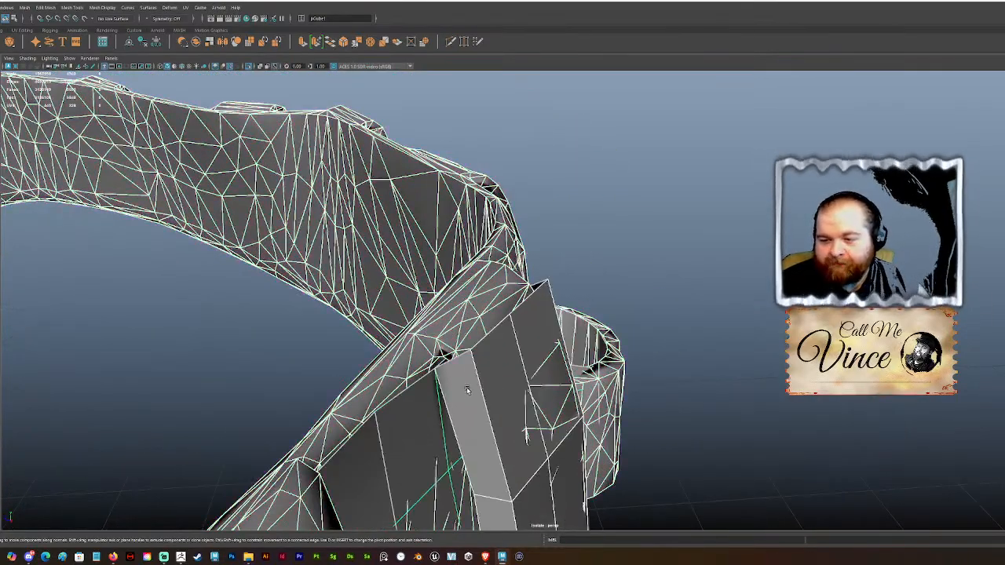
right_drag(649, 262, 625, 253)
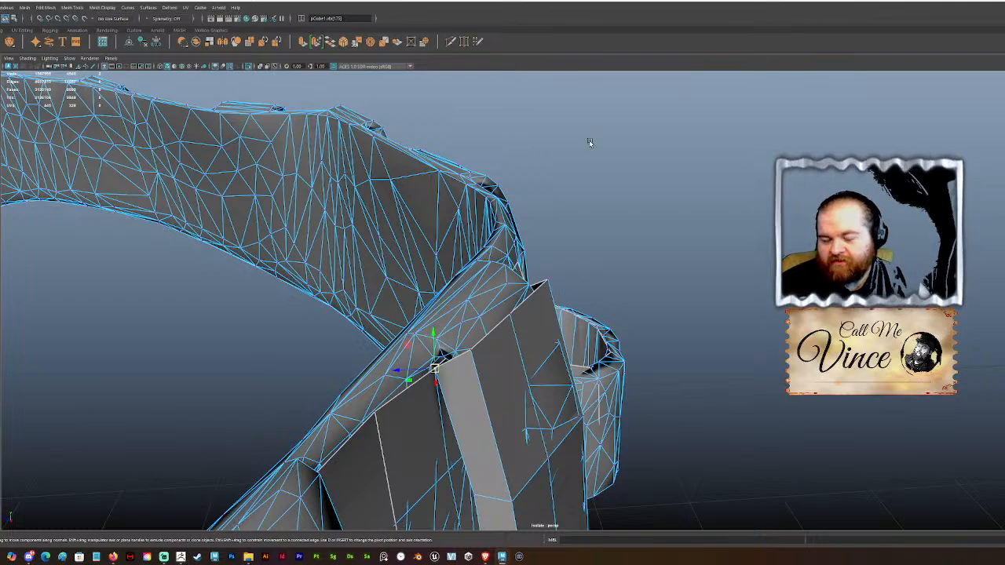
alt+drag(442, 357, 525, 287)
alt+drag(593, 284, 588, 291)
click(583, 288)
key(ctrl+z)
mouse_move(587, 331)
alt+mouse_down()
mouse_move(659, 301)
mouse_move(541, 321)
mouse_move(571, 321)
alt+mouse_up()
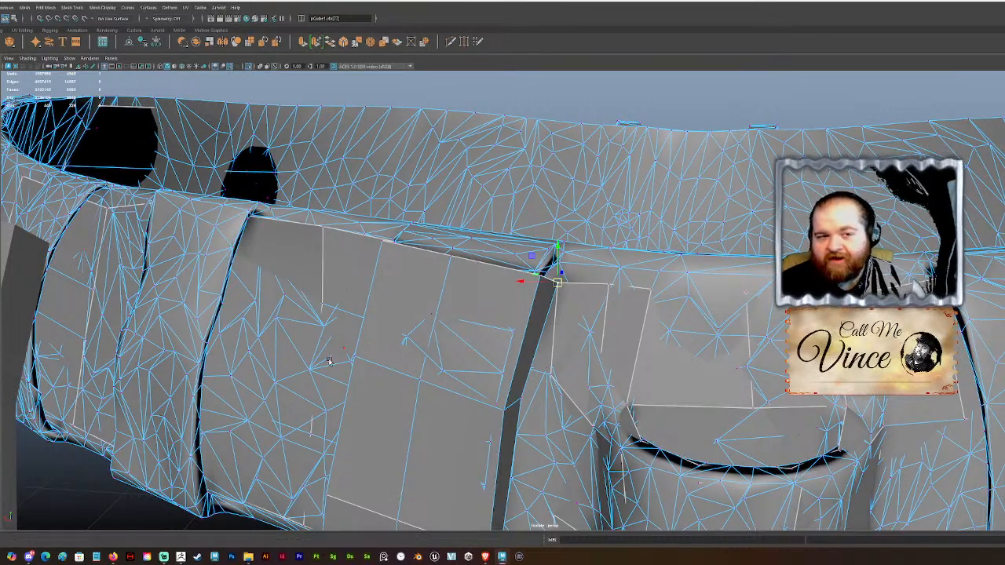
Step: Return to object selection and hide the sculpted high-poly belt
alt+drag(323, 348, 370, 379)
key(F8)
click(661, 487)
click(537, 283)
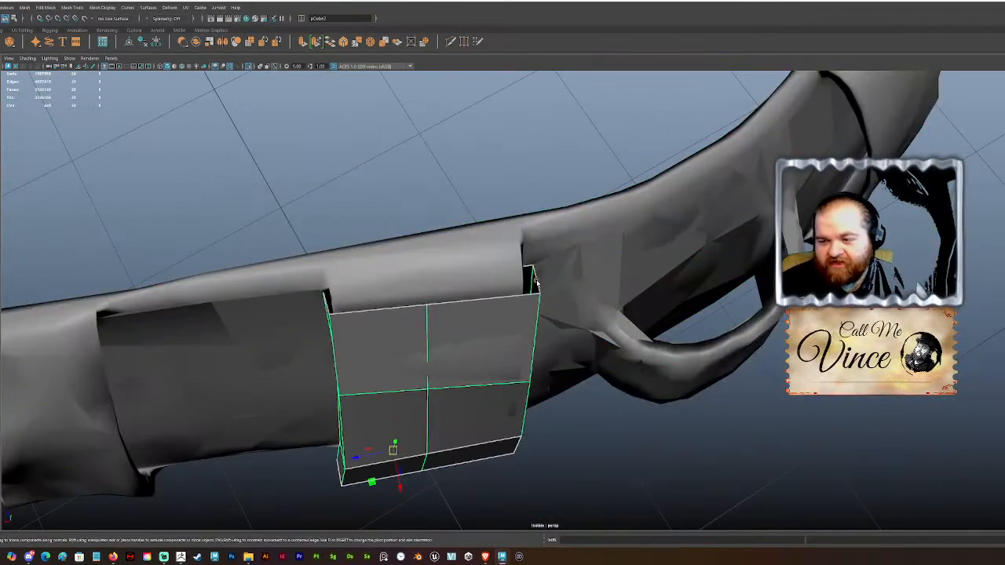
click(545, 266)
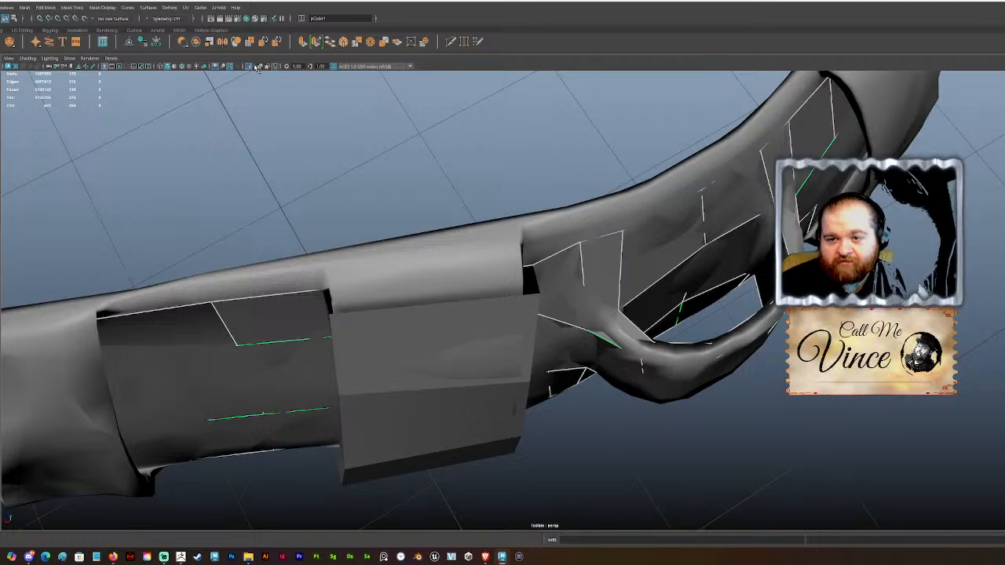
click(360, 259)
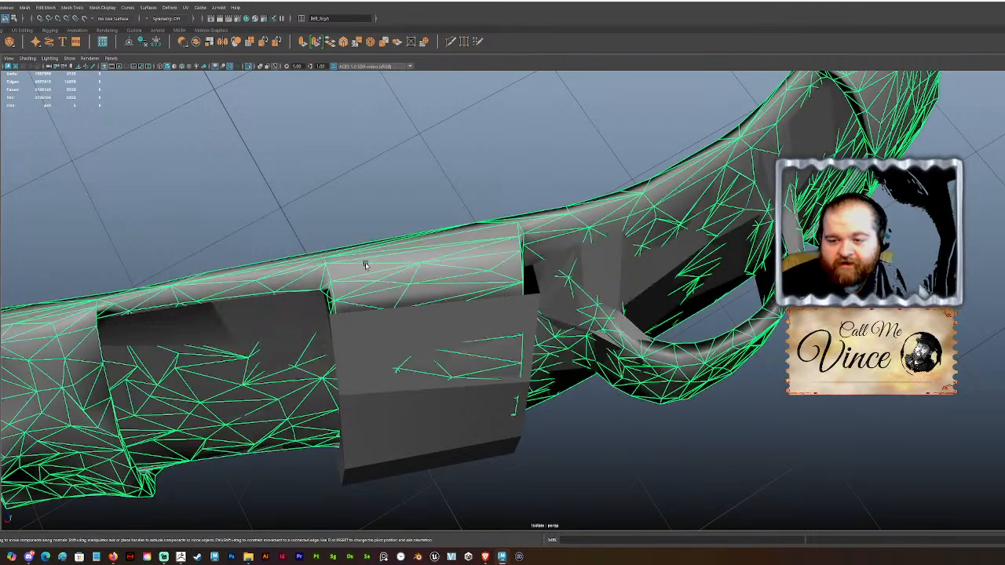
key(ctrl+h)
Step: Combine the low-poly belt and the strap block into one mesh, then freeze its transformations and delete its history
click(553, 276)
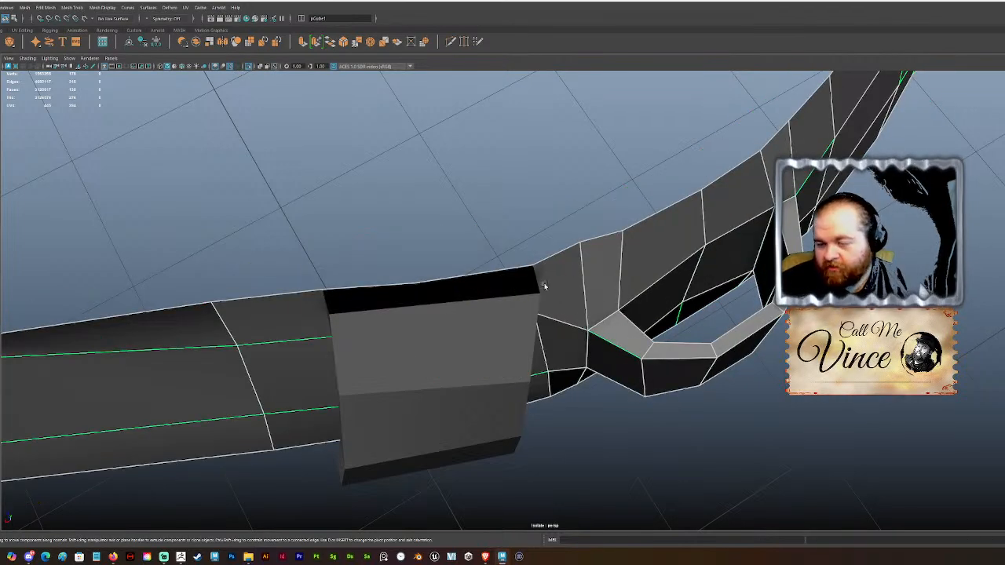
click(524, 336)
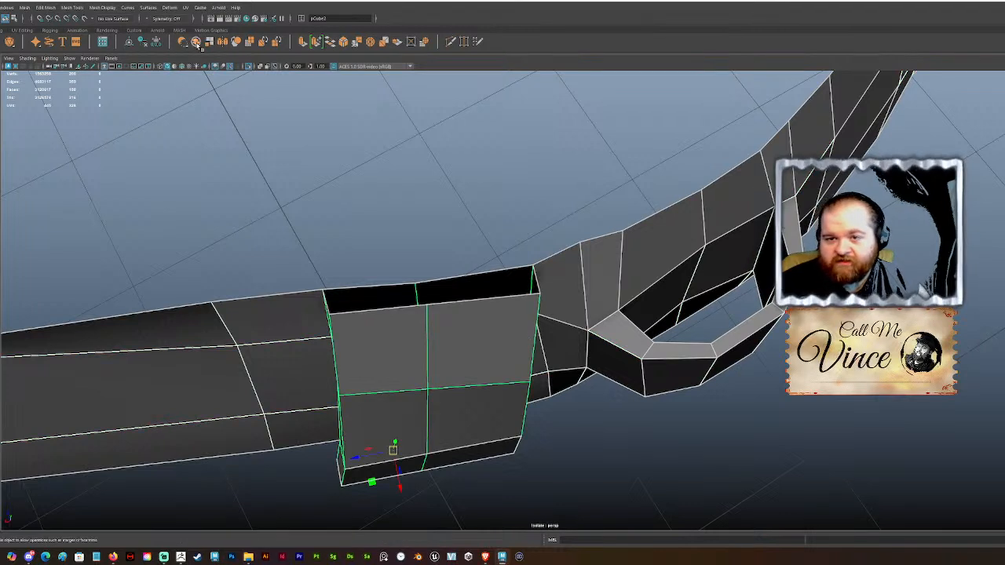
click(156, 42)
click(142, 42)
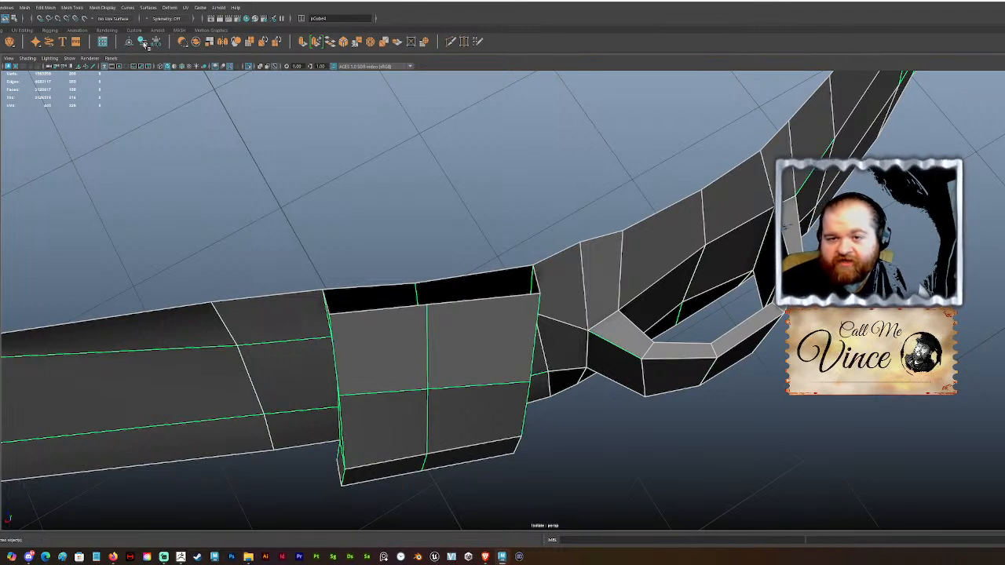
Step: Merge the overlapping belt and strap vertices at the middle and both corners of the strap's upper back edge
right_drag(435, 279, 400, 251)
click(414, 283)
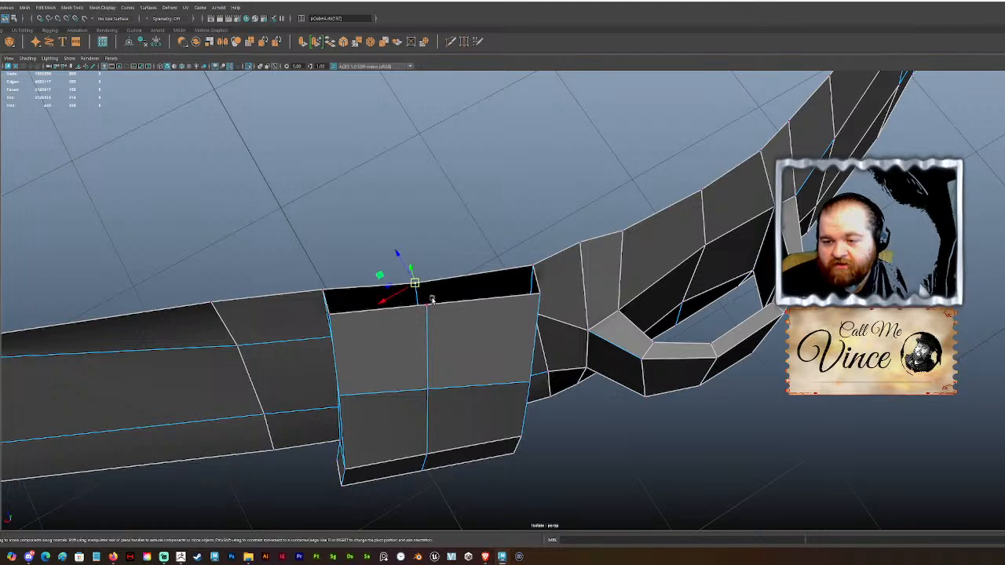
click(367, 42)
drag(312, 273, 347, 296)
drag(532, 242, 539, 278)
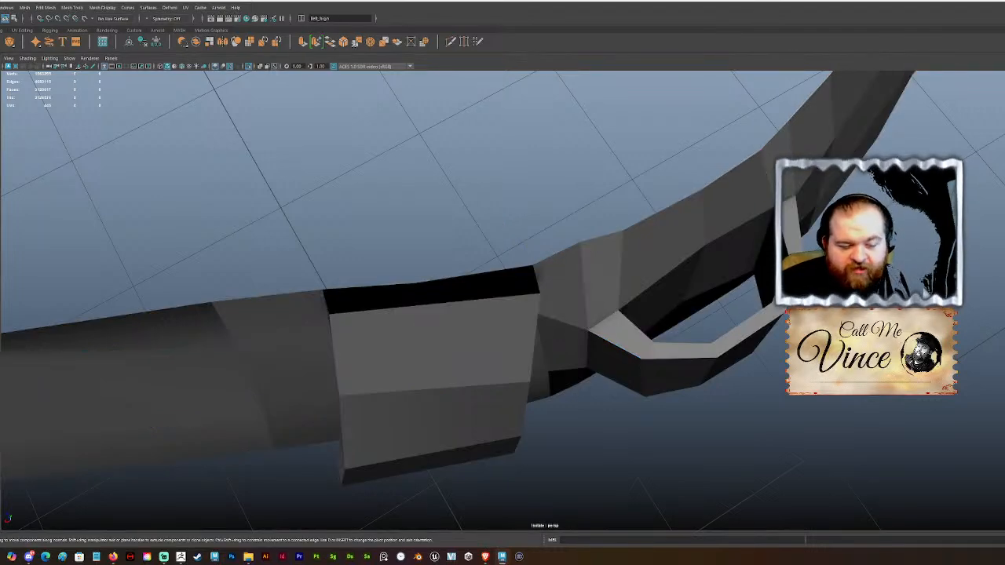
Step: Show the sculpted high-poly belt again and select the combined low-poly mesh
key(h)
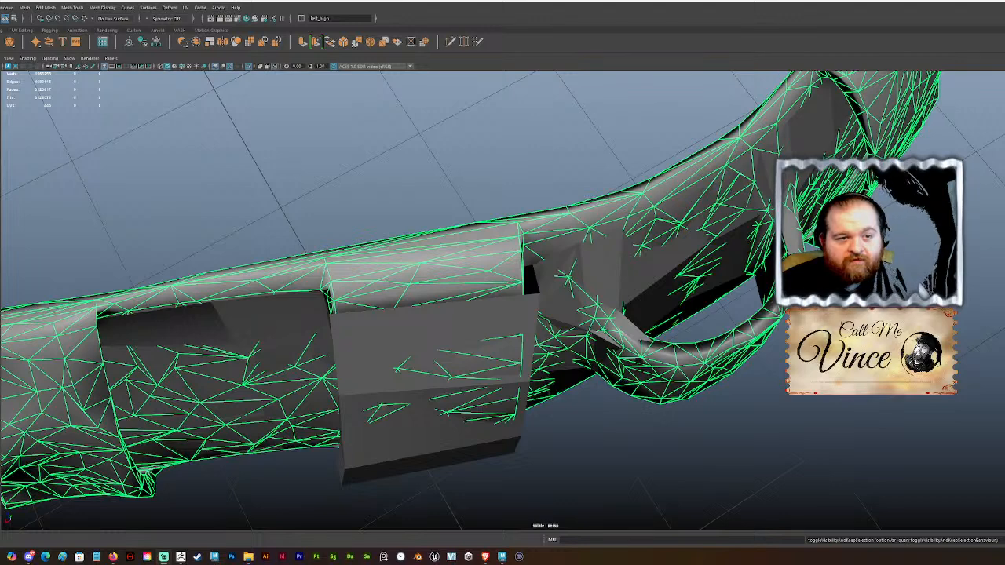
alt+drag(307, 211, 595, 315)
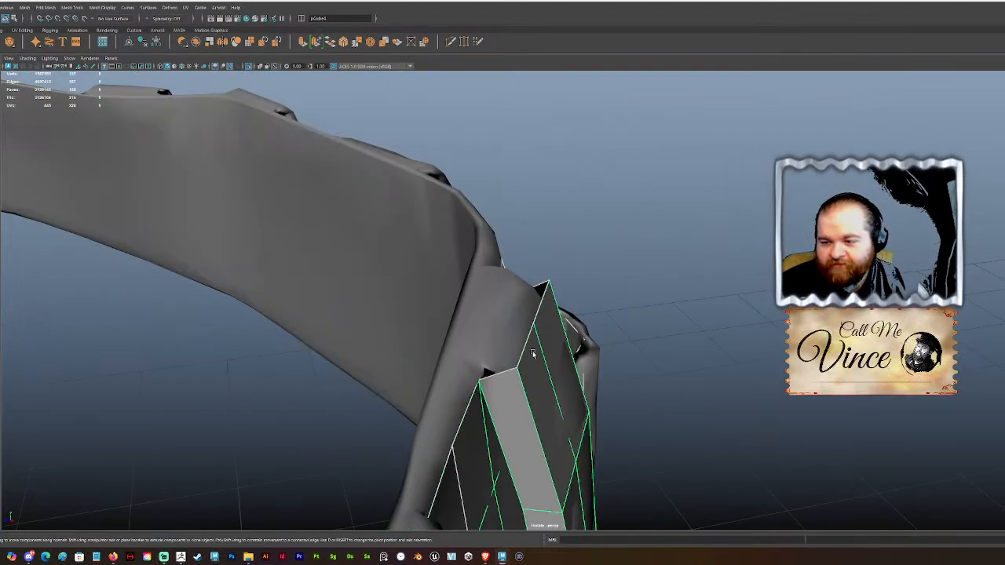
click(532, 354)
alt+drag(532, 354, 497, 366)
alt+right_drag(56, 227, 325, 256)
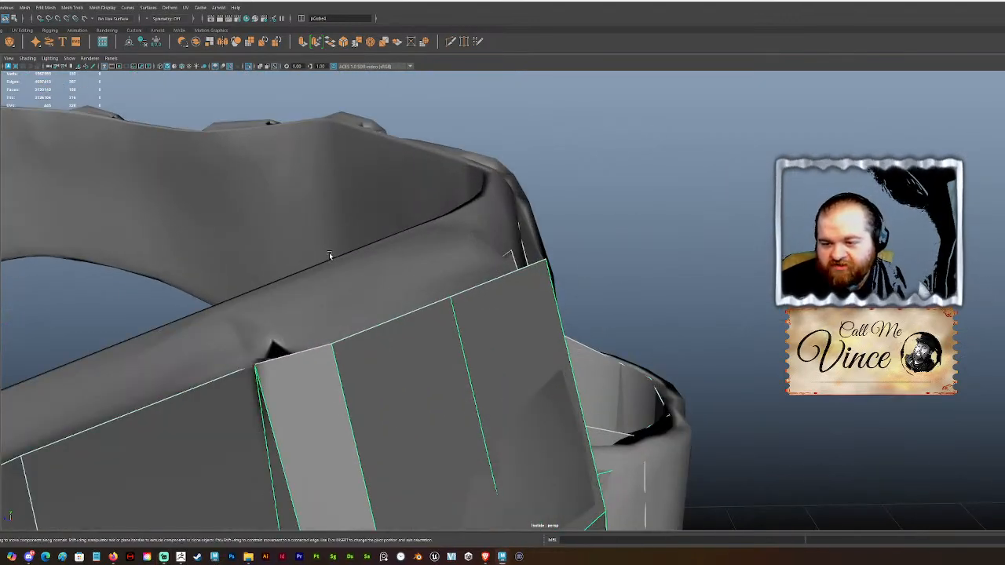
scroll(329, 252, down, 3)
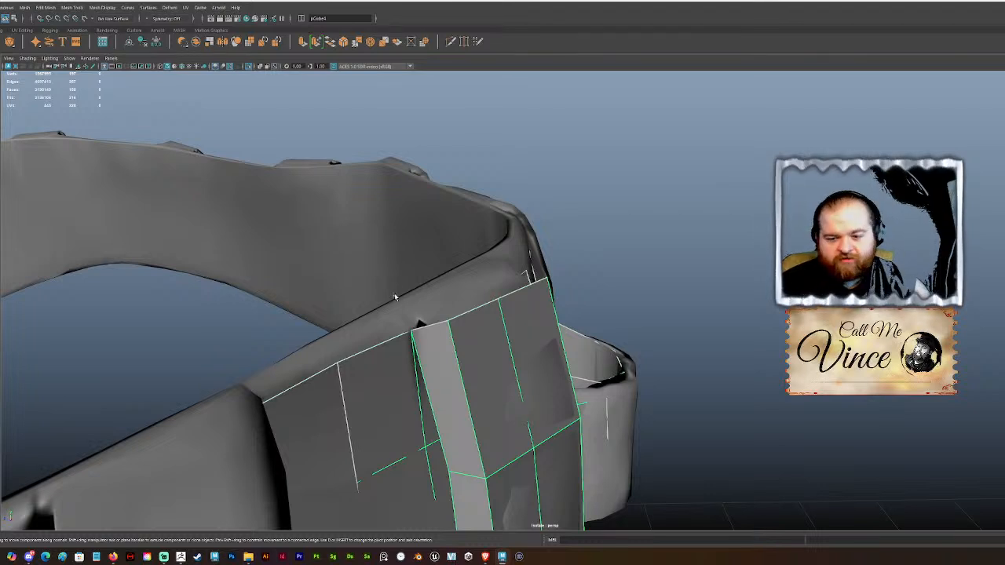
Step: Select the strap's two upper front edges and examine them against the fold of the sculpted strap
scroll(382, 279, up, 2)
key(F10)
click(450, 315)
shift+click(496, 293)
alt+drag(494, 294, 453, 288)
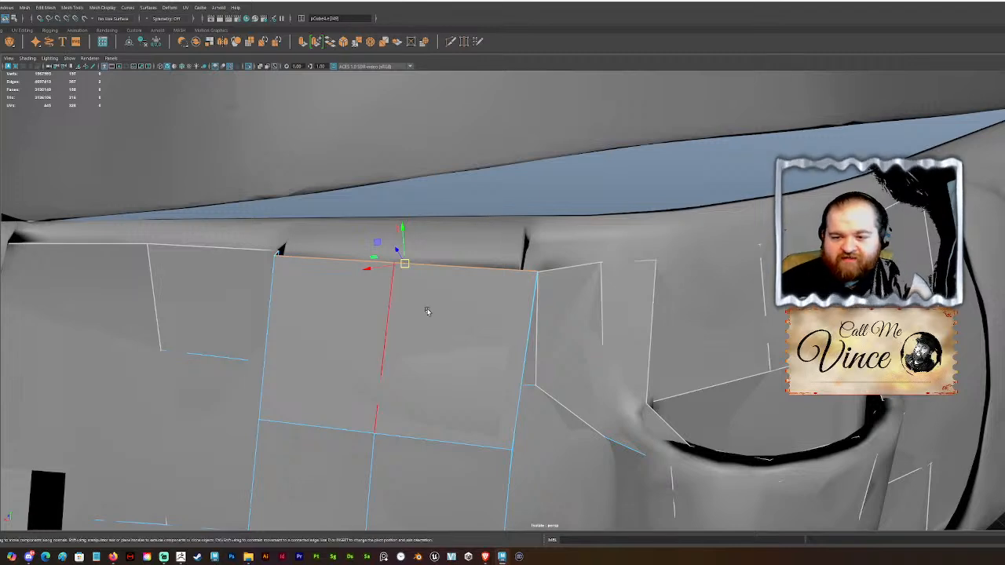
Step: Move the two corner vertices of the strap's upper front edge so they line up with the fold of the sculpted strap
right_drag(398, 289, 387, 290)
alt+drag(500, 307, 494, 300)
click(553, 271)
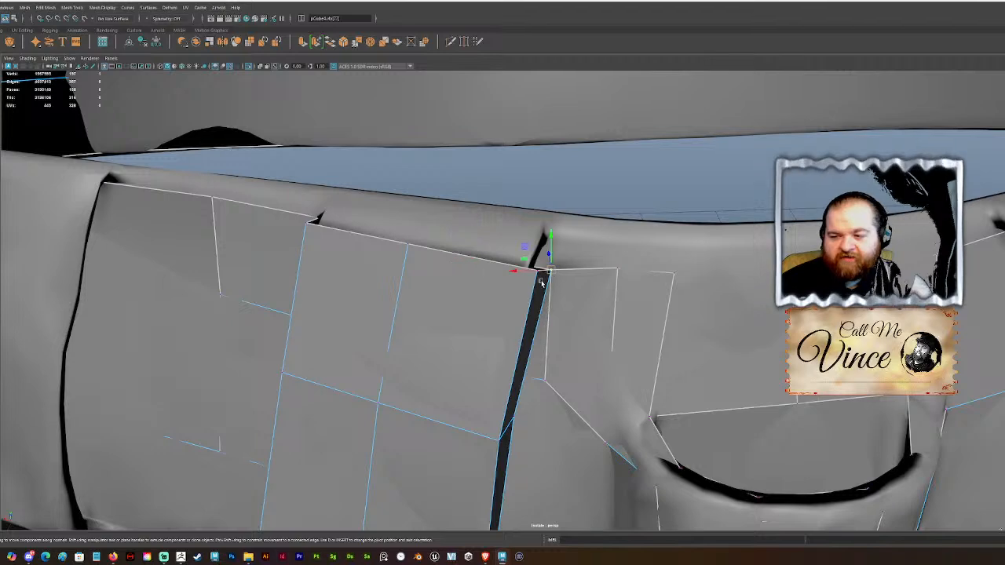
shift+click(538, 274)
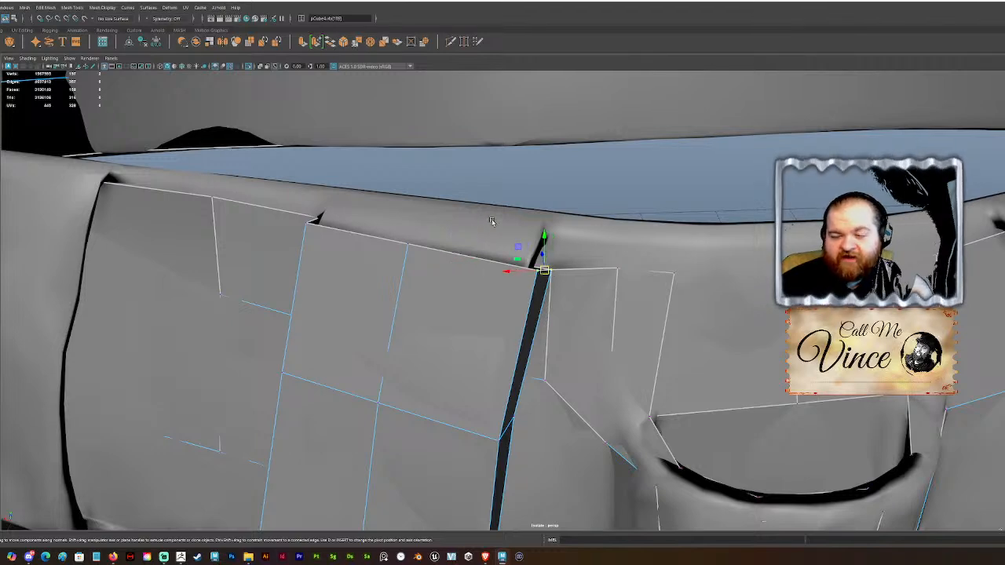
alt+drag(632, 258, 677, 300)
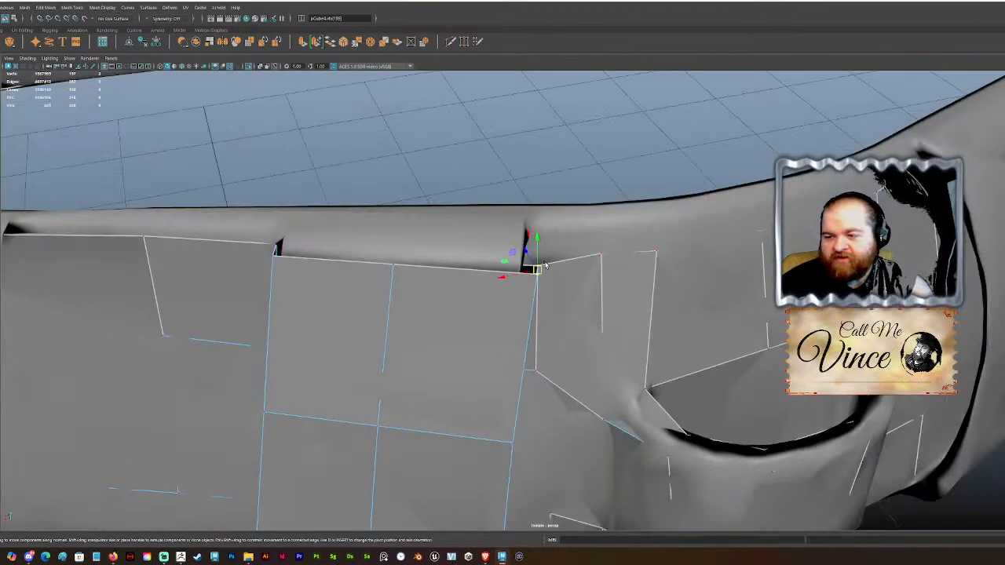
drag(538, 271, 422, 300)
click(389, 295)
click(261, 273)
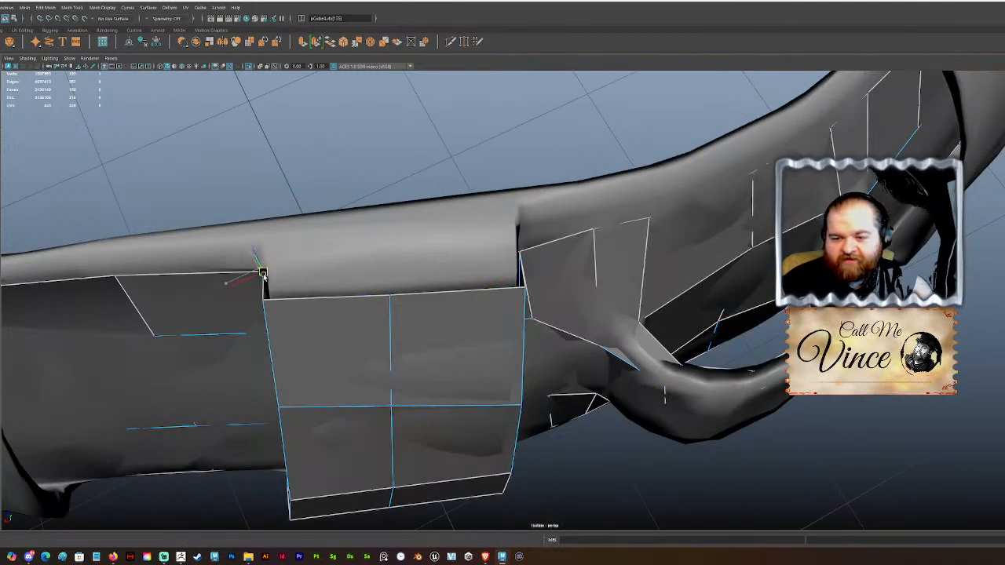
click(265, 300)
drag(265, 300, 268, 296)
click(521, 290)
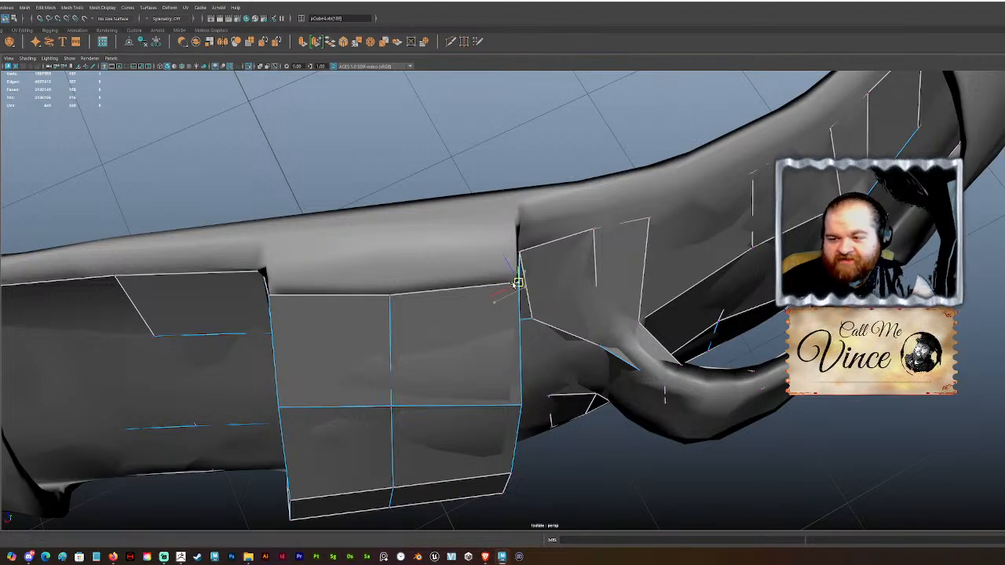
Step: Adjust the middle vertex of the strap's upper front edge so the edge follows the surface of the sculpted strap
alt+drag(514, 286, 471, 340)
click(395, 314)
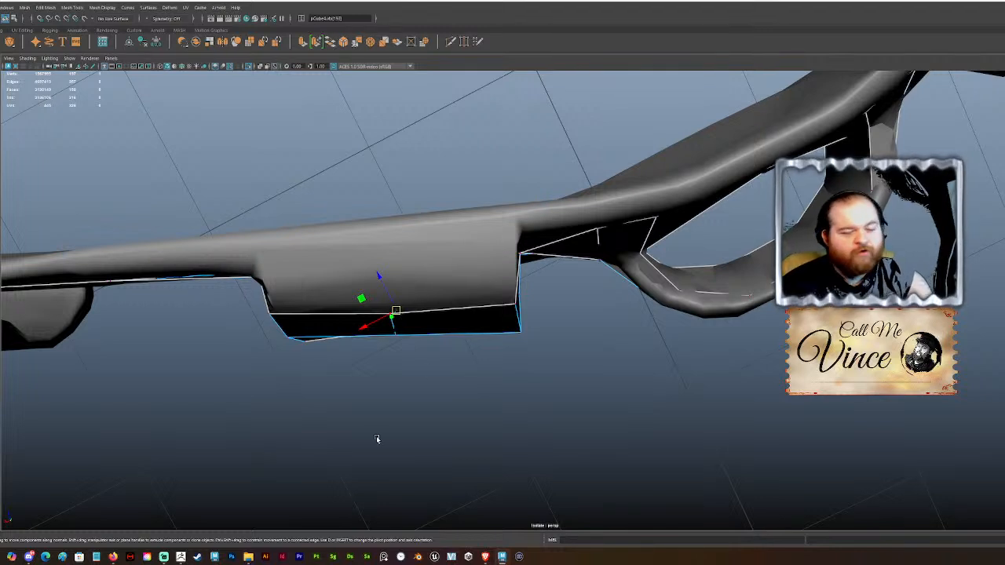
mouse_move(405, 337)
alt+mouse_down()
mouse_move(401, 300)
mouse_move(397, 333)
mouse_move(388, 303)
alt+mouse_up()
click(390, 288)
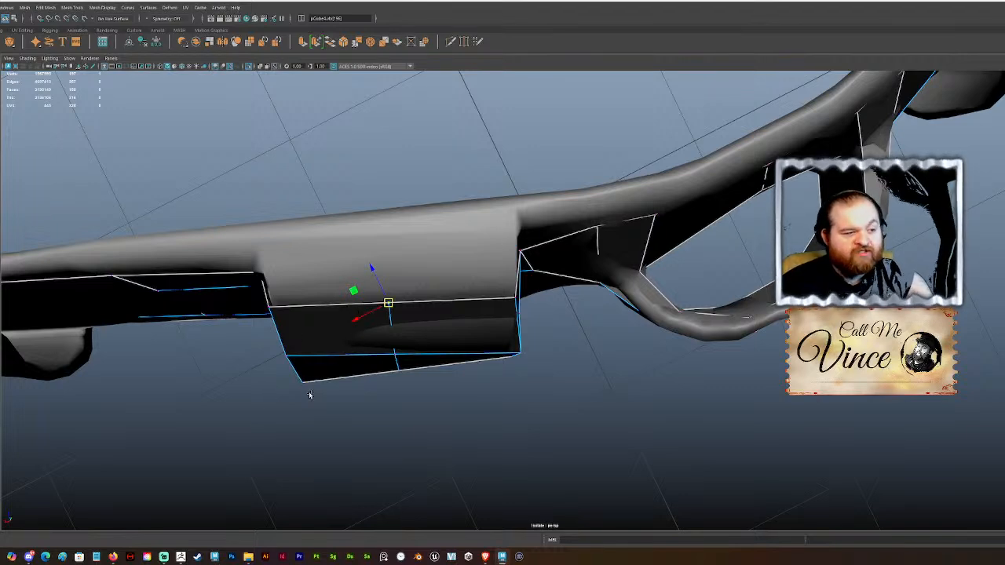
alt+drag(340, 372, 341, 261)
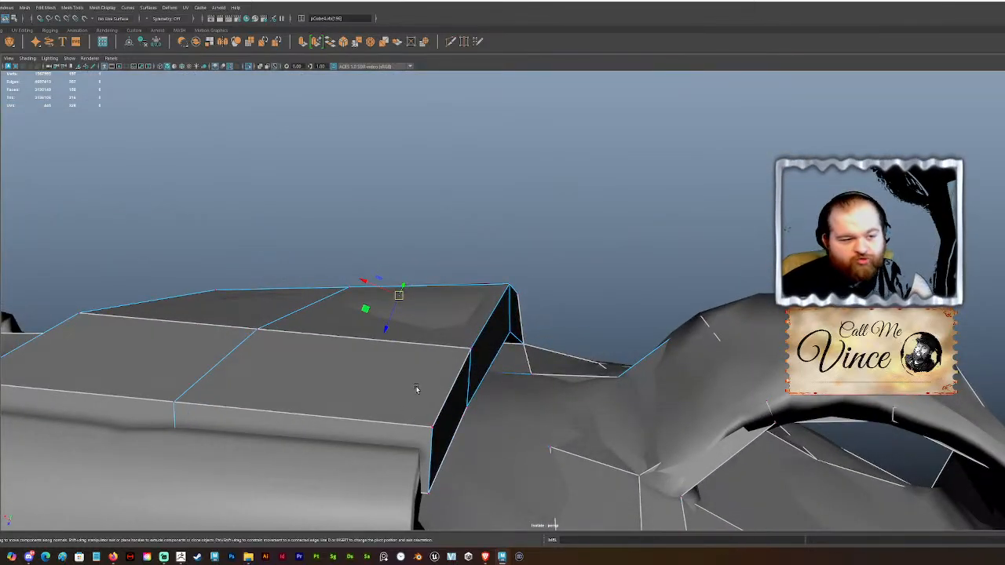
Step: Delete the two end-cap faces at the lower end of the low-poly strap block
alt+drag(267, 183, 311, 311)
right_click(387, 214)
right_drag(388, 214, 388, 235)
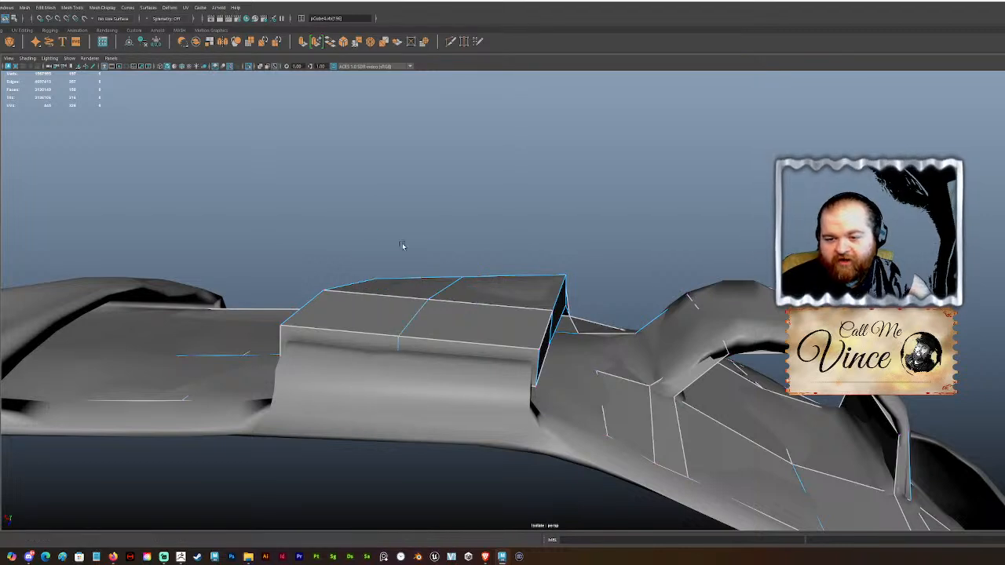
click(346, 337)
shift+click(428, 336)
key(Delete)
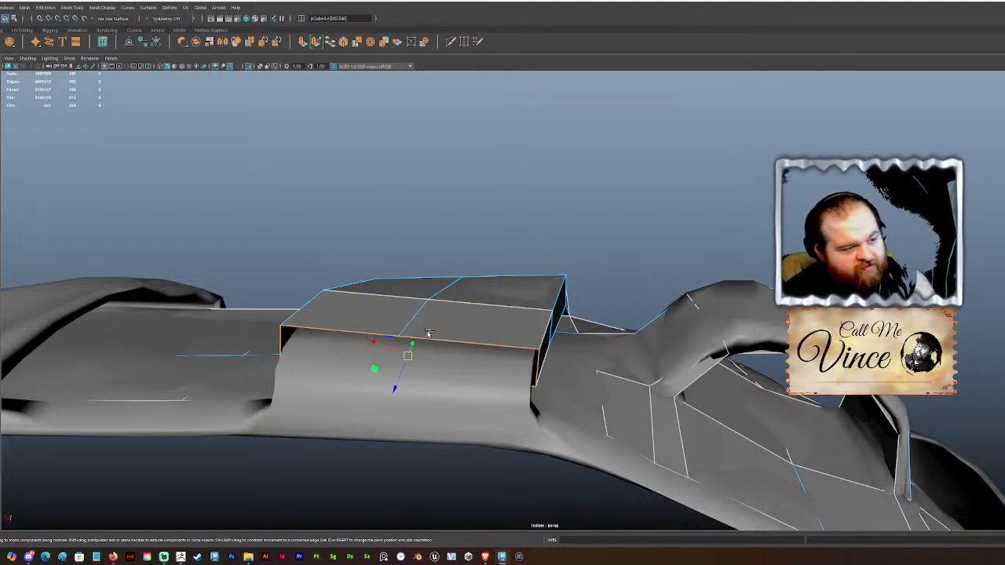
Step: Move the back and side corner vertices of the strap's open lower end inward to fit the sculpted strap
alt+drag(570, 265, 416, 205)
alt+right_drag(416, 204, 463, 291)
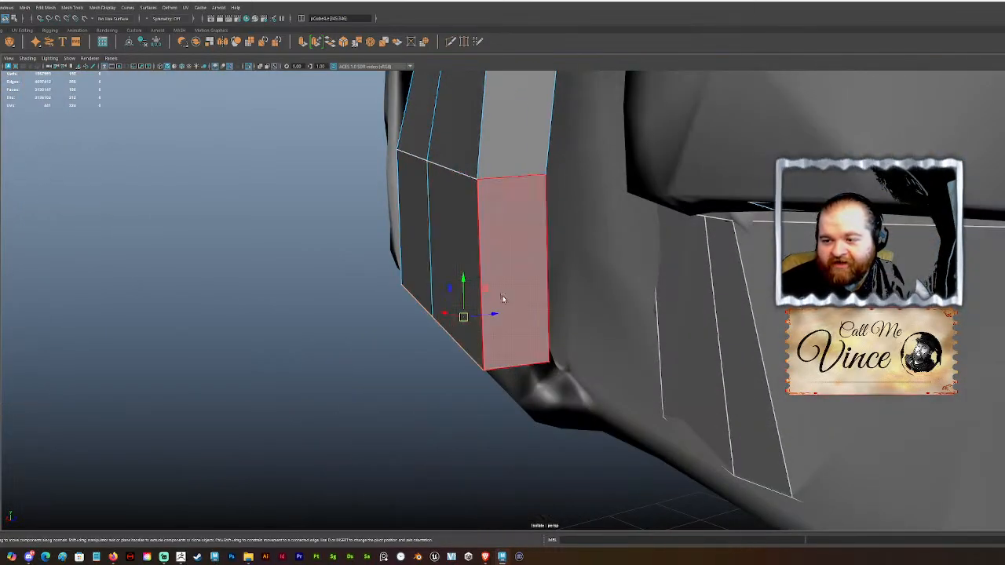
alt+drag(503, 299, 504, 283)
mouse_move(538, 326)
alt+mouse_down()
mouse_move(522, 321)
mouse_move(506, 333)
mouse_move(523, 314)
alt+mouse_up()
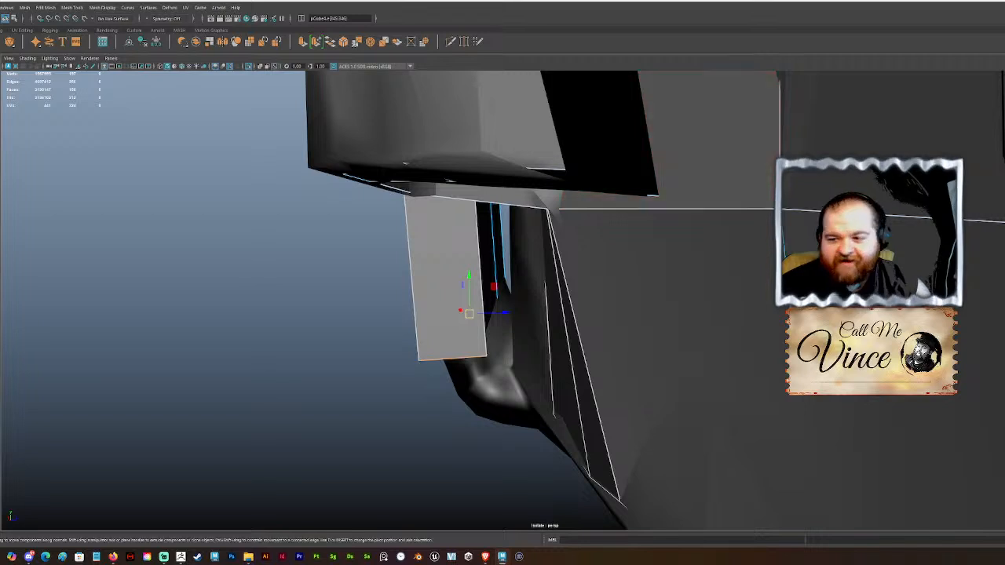
right_drag(278, 225, 61, 204)
click(503, 305)
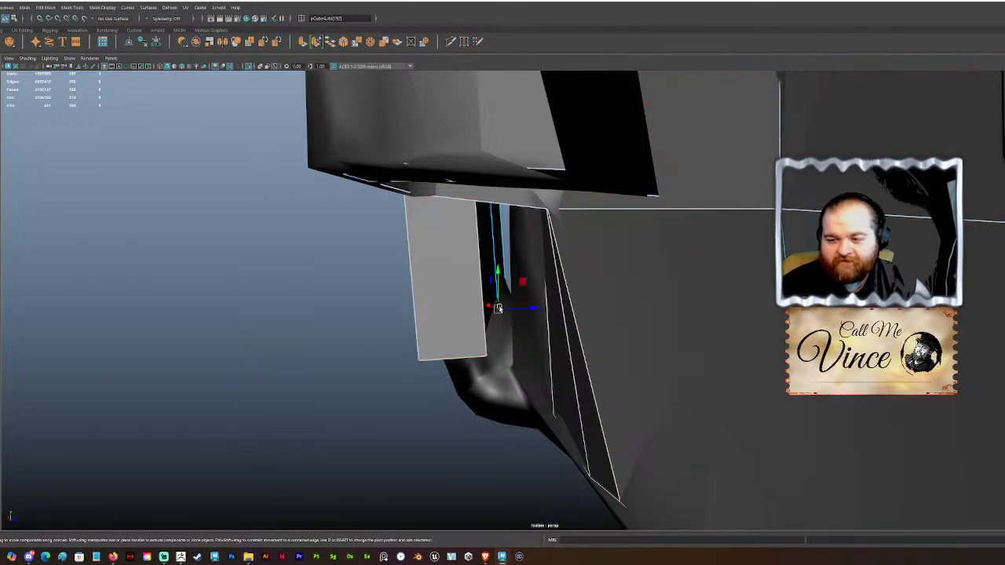
drag(514, 304, 511, 302)
click(486, 354)
drag(486, 354, 500, 347)
alt+drag(509, 348, 639, 345)
click(520, 357)
alt+drag(520, 355, 539, 428)
drag(523, 487, 538, 401)
Step: Move the front corner and middle vertices of the strap's open lower end to match the sculpted strap's contour
alt+drag(560, 286, 540, 333)
click(578, 289)
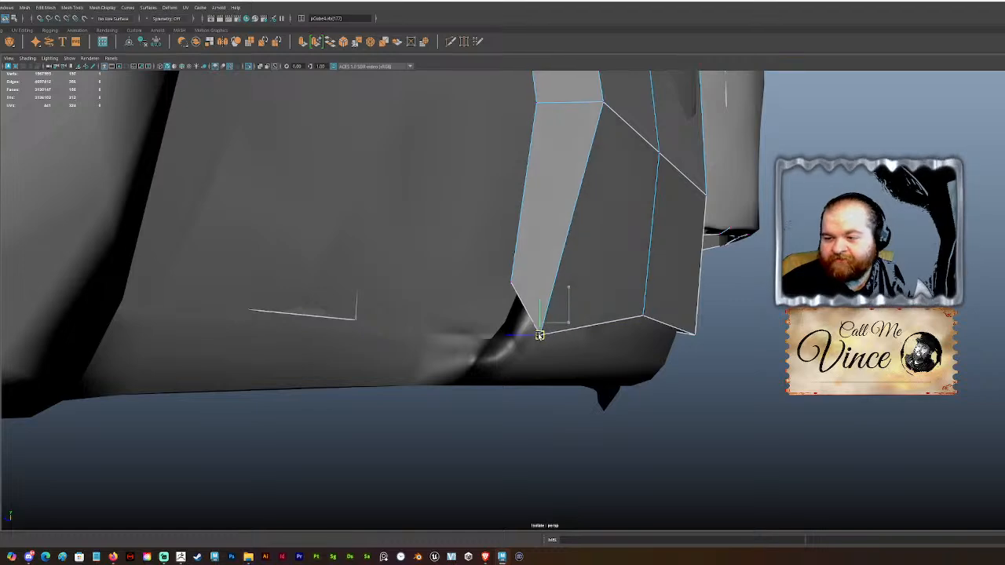
click(643, 318)
drag(640, 323, 526, 310)
click(492, 253)
drag(492, 254, 548, 312)
click(509, 236)
click(495, 342)
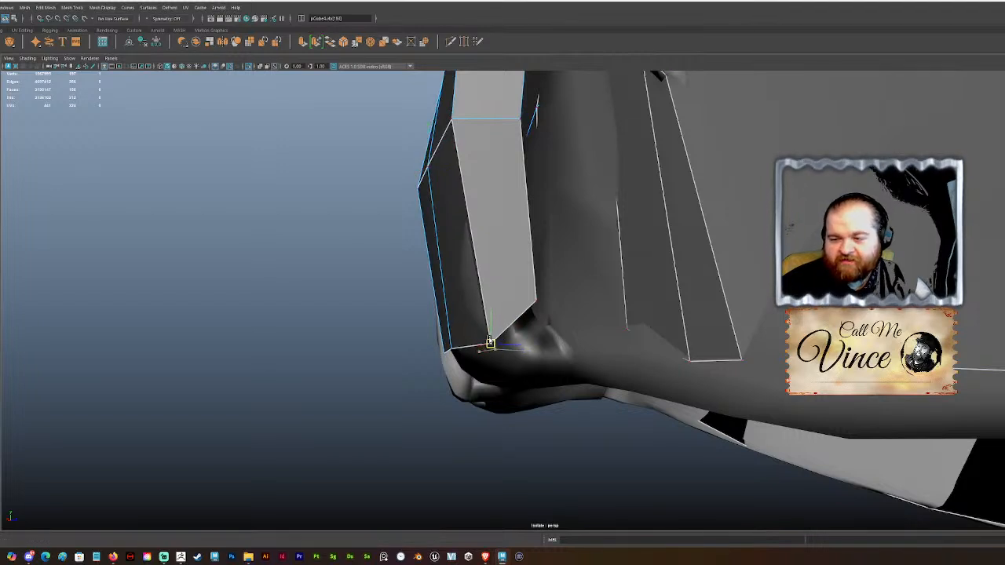
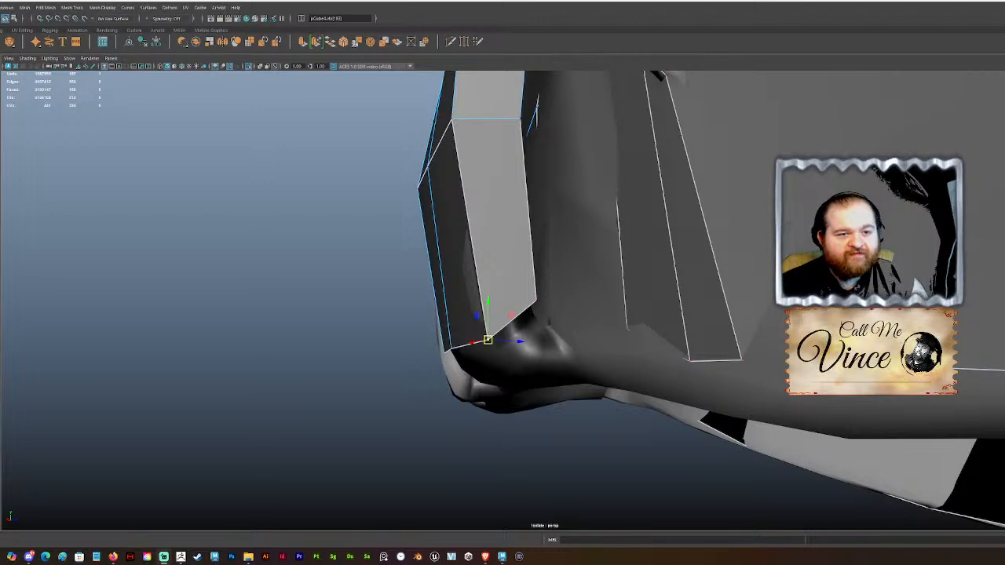
Step: Select the combined low-poly mesh and isolate it so the sculpted belt is out of the way
alt+drag(393, 244, 365, 104)
alt+drag(510, 282, 450, 330)
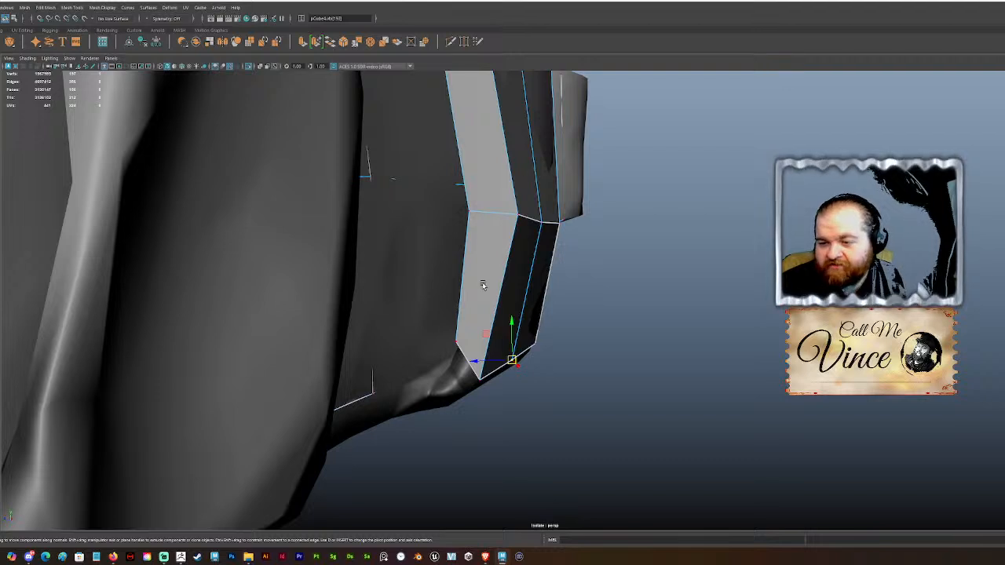
key(bracketleft)
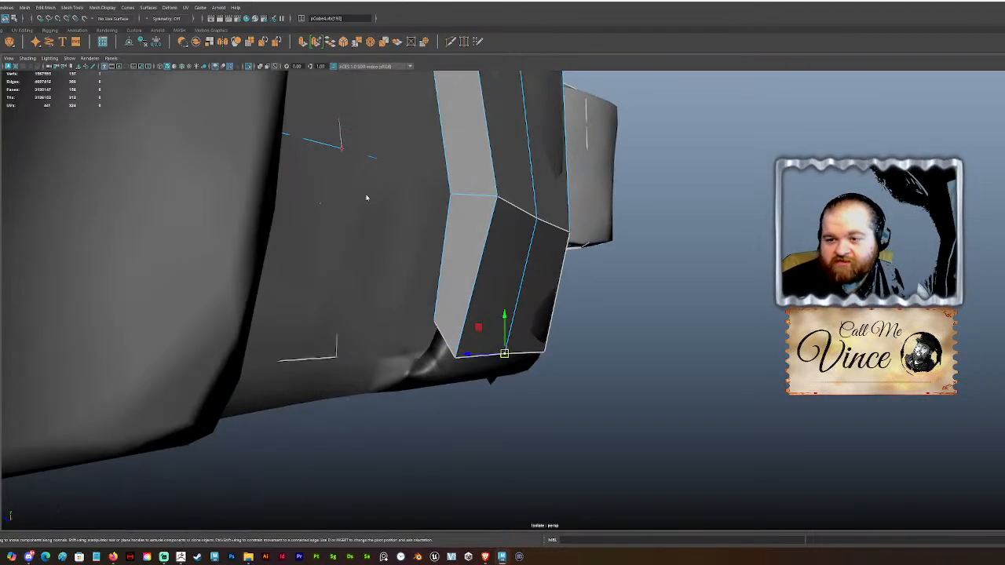
click(591, 231)
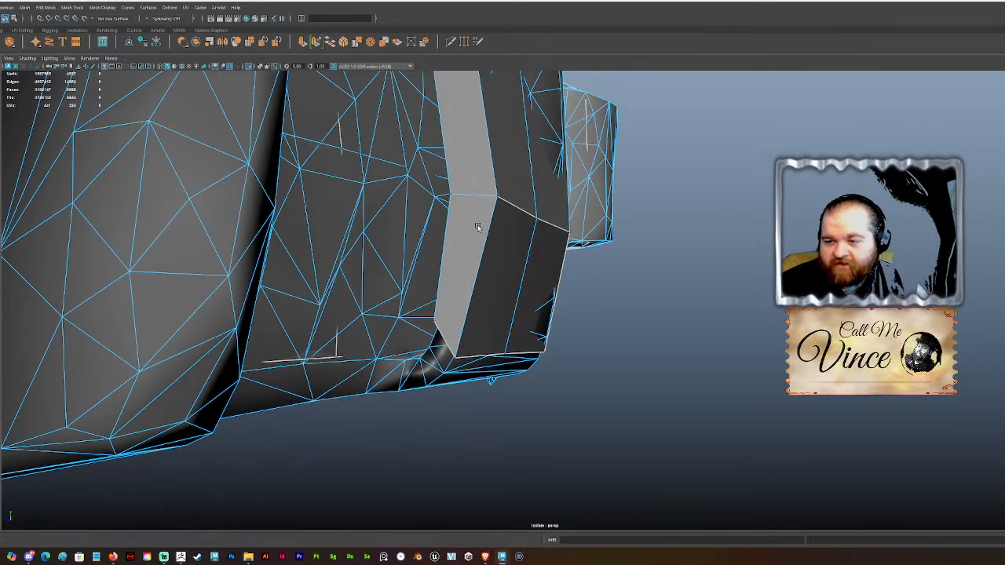
click(479, 196)
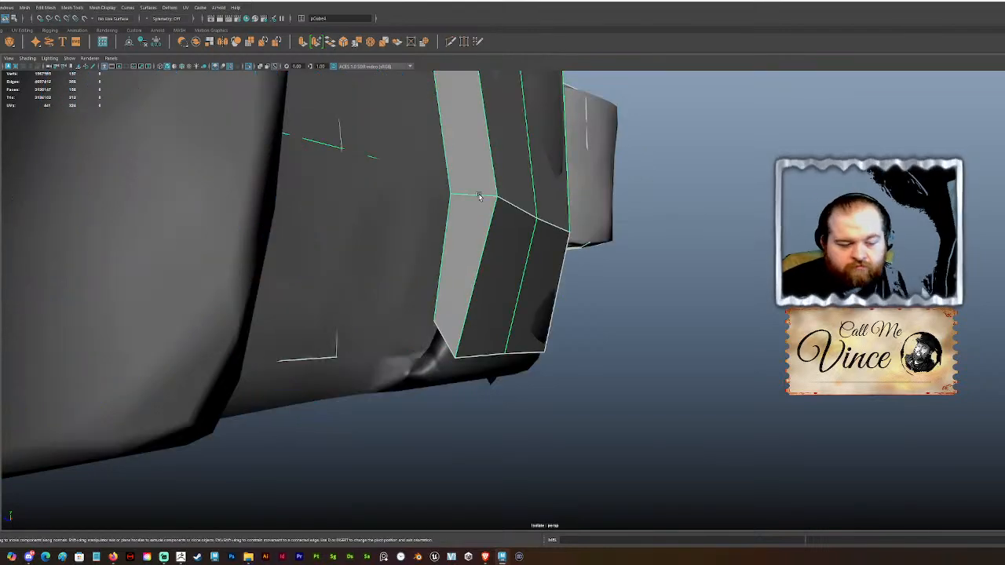
key(h)
key(h)
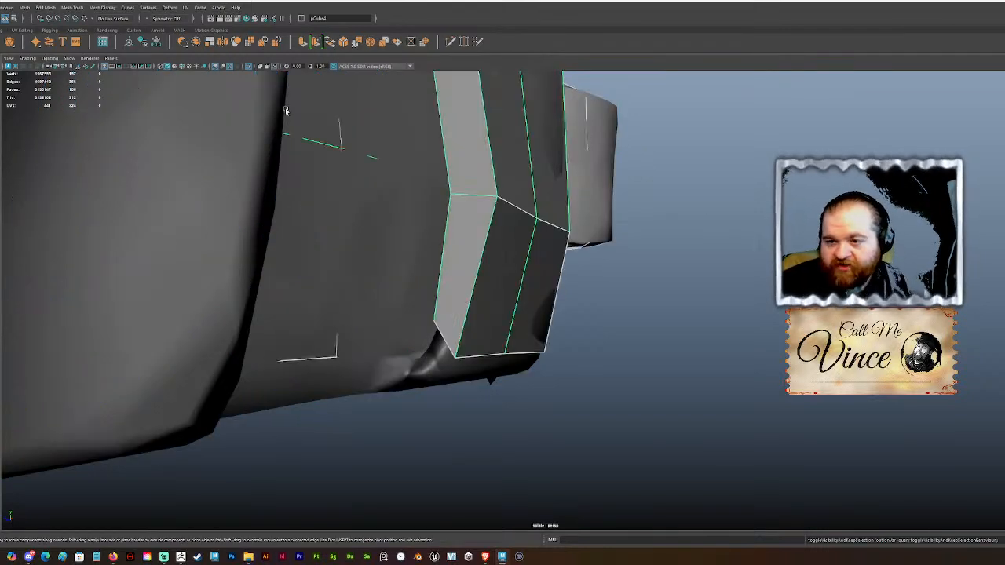
click(253, 68)
alt+drag(277, 89, 448, 291)
scroll(411, 303, up, 5)
key(w)
scroll(409, 291, down, 5)
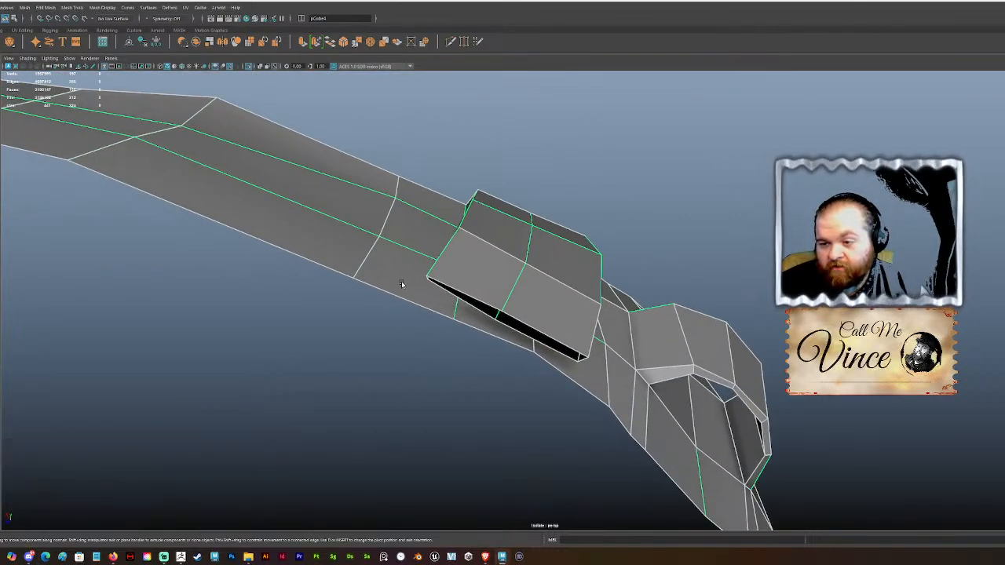
Step: Check the vertices around the strap's open end and adjust the belt vertex beside its corner
right_drag(402, 285, 384, 287)
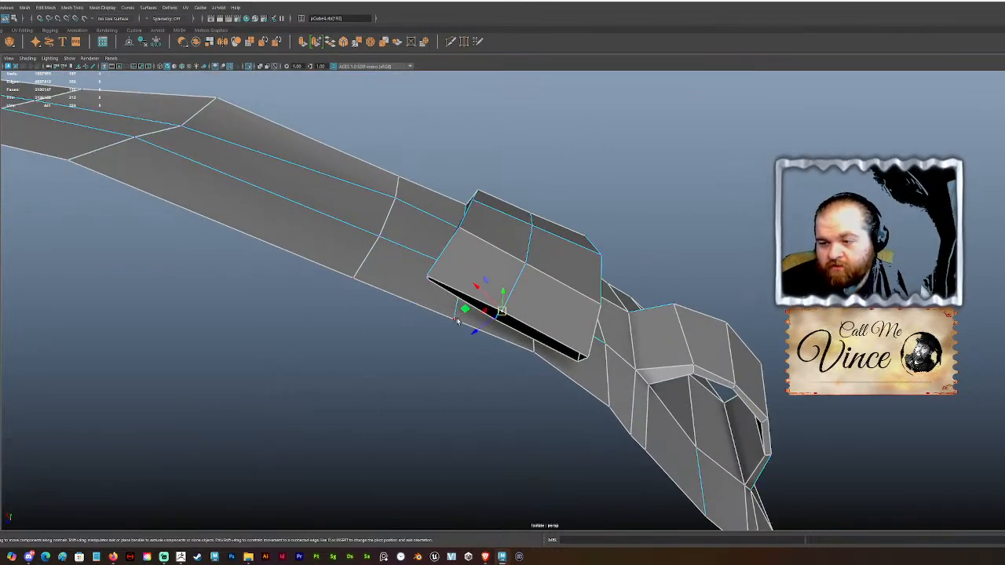
click(452, 322)
alt+drag(475, 320, 424, 301)
alt+drag(531, 353, 626, 366)
click(659, 358)
click(622, 348)
click(514, 350)
mouse_move(587, 354)
alt+mouse_down()
mouse_move(617, 348)
mouse_move(606, 353)
alt+mouse_up()
click(618, 352)
click(646, 292)
click(643, 291)
drag(643, 291, 633, 287)
alt+drag(645, 336, 634, 286)
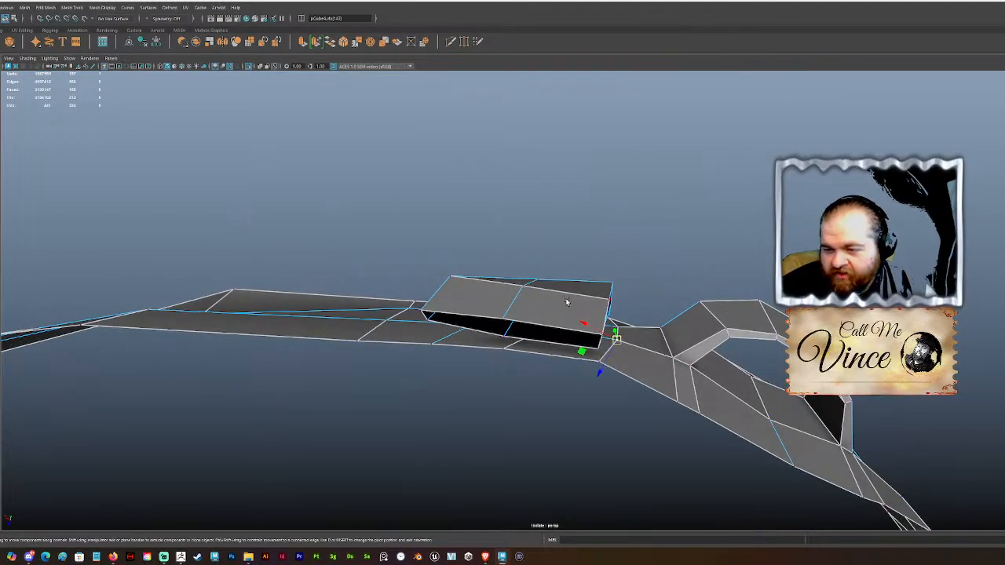
Step: Append a polygon between the first half of the strap's underside edge and the belt's lower edge
scroll(557, 287, up, 3)
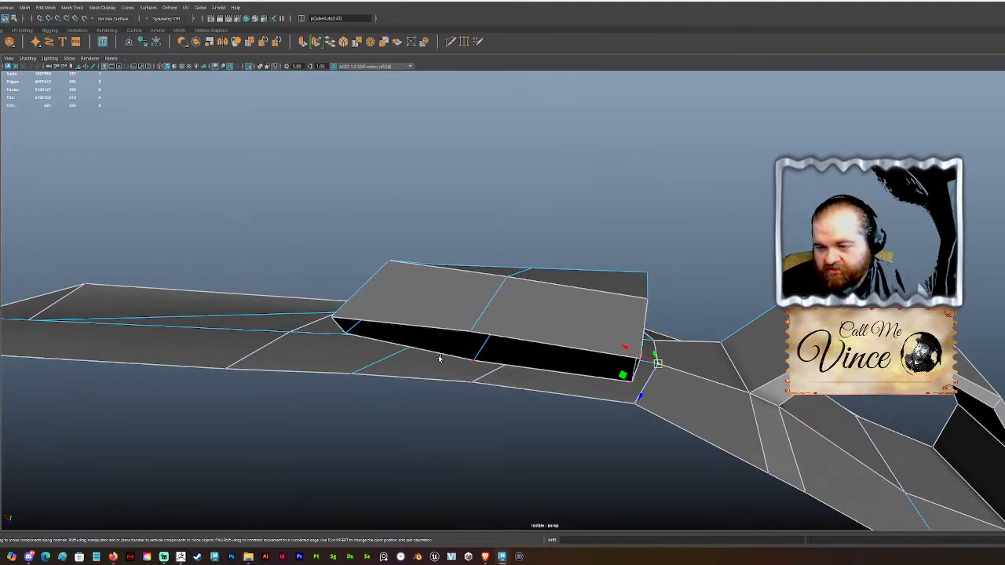
click(439, 344)
click(407, 343)
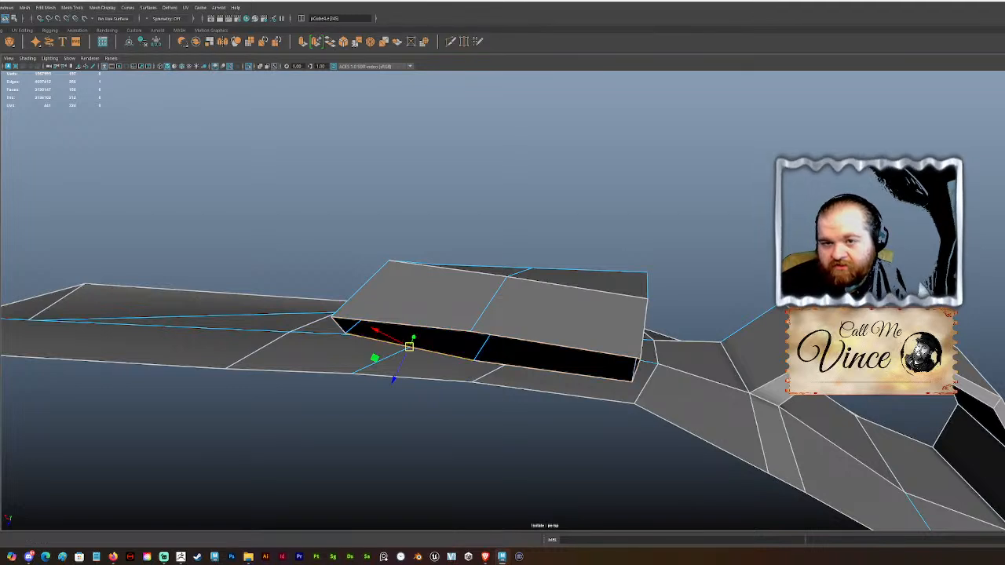
click(105, 7)
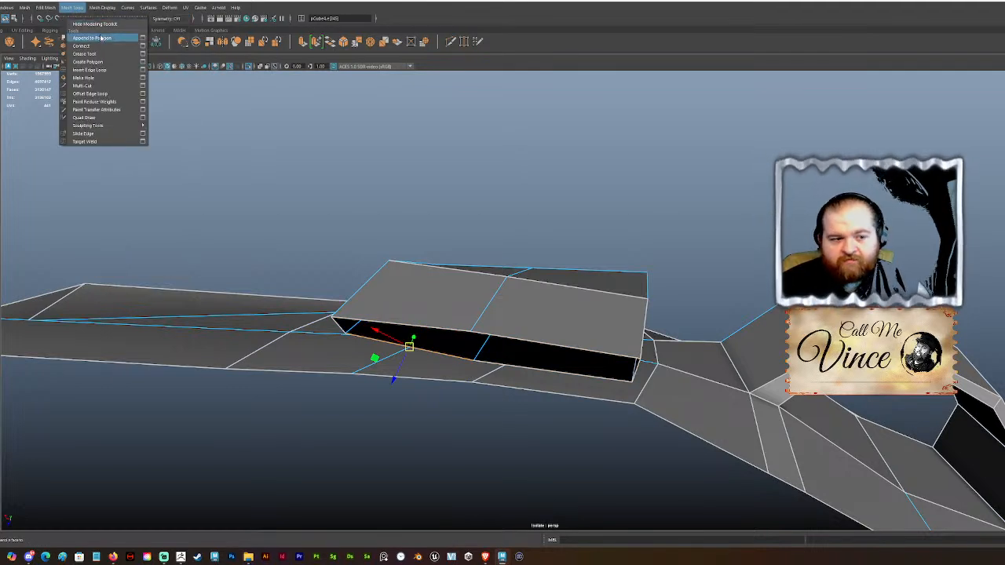
click(102, 37)
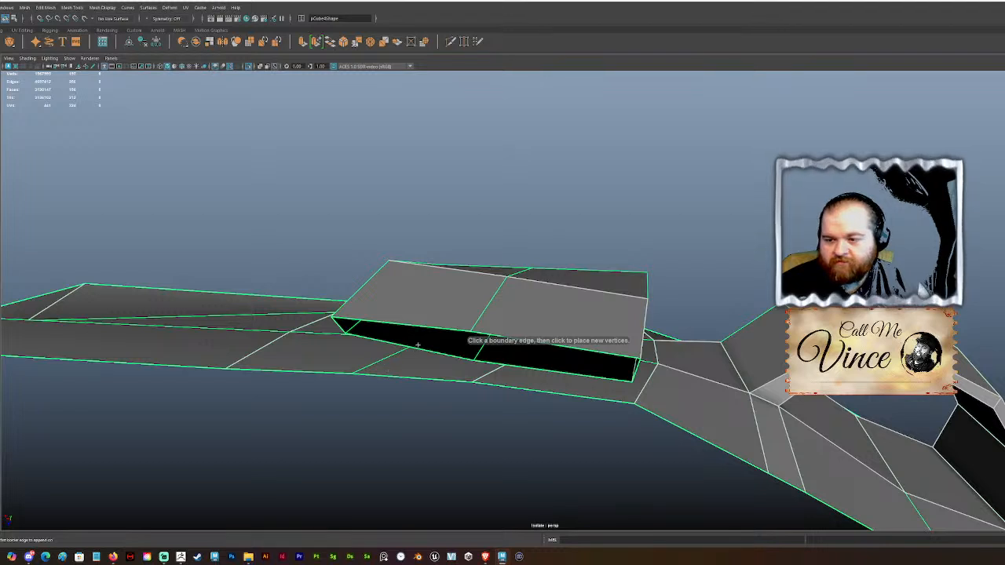
click(414, 378)
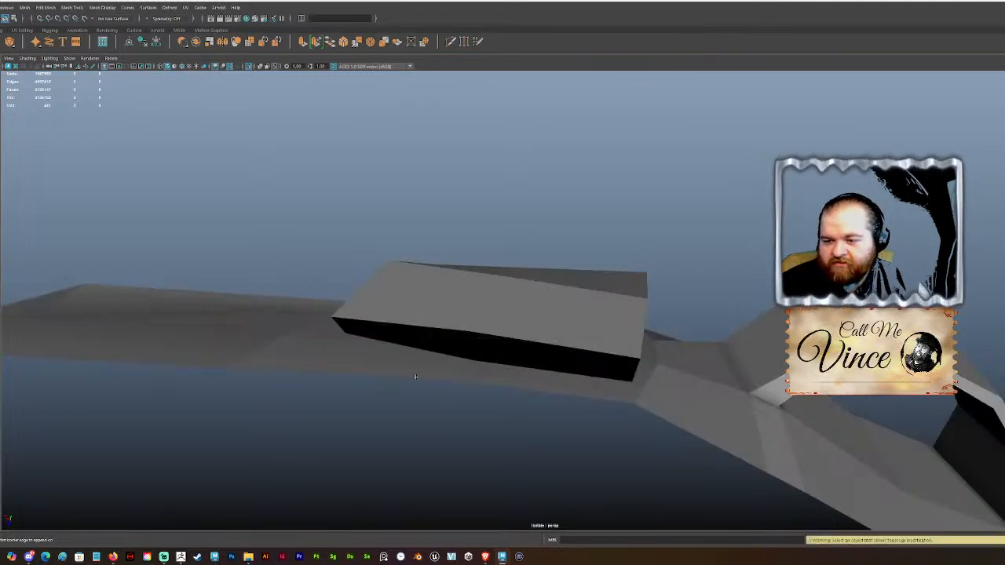
click(403, 330)
click(408, 344)
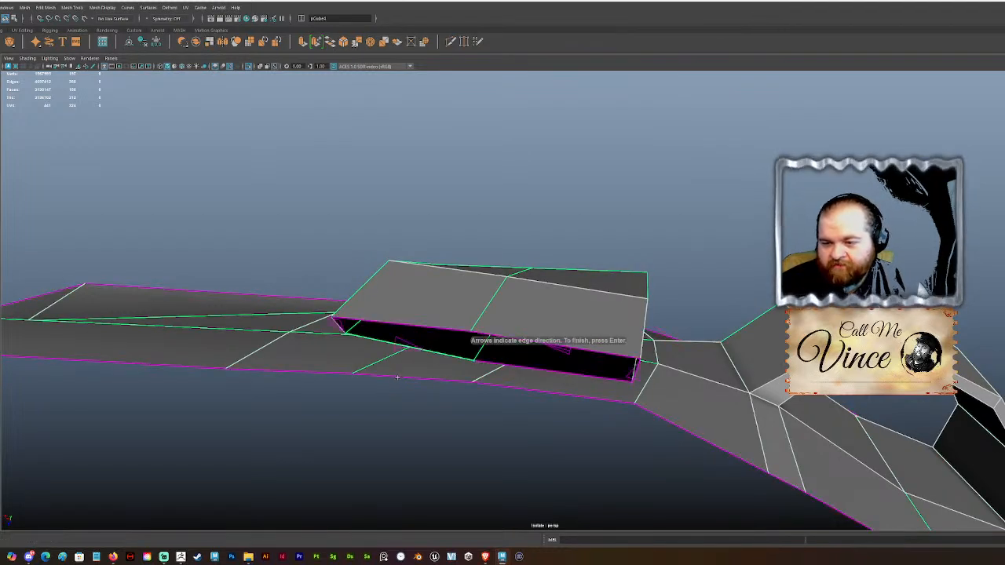
alt+drag(397, 213, 452, 322)
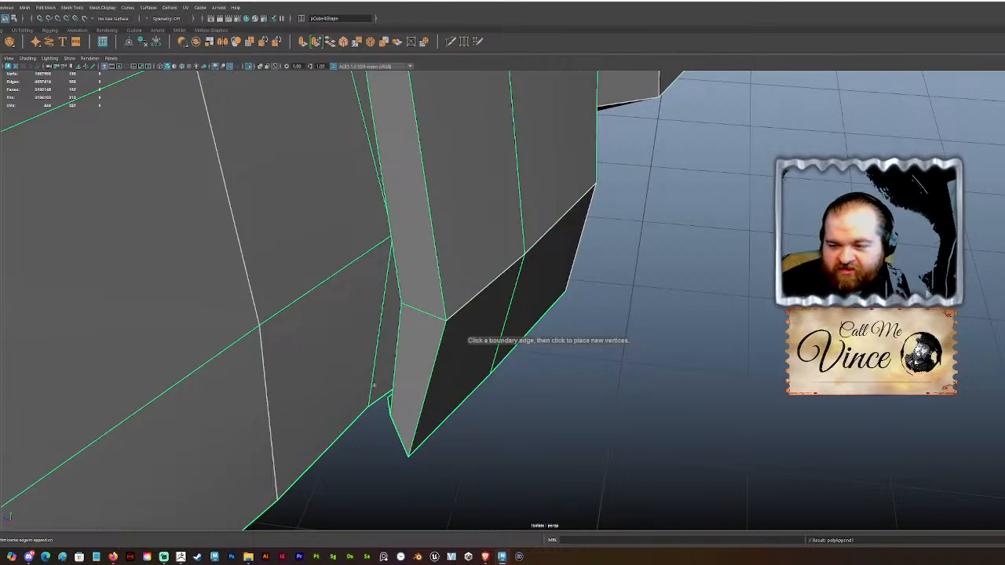
Step: Append a second polygon between the other half of the strap's underside edge and the belt's lower edge
alt+drag(375, 386, 382, 336)
key(Return)
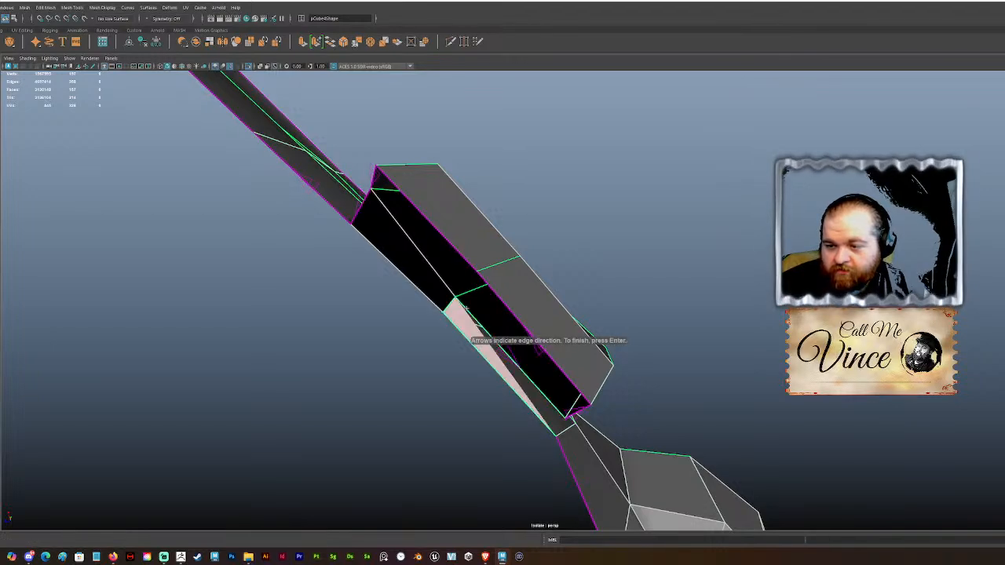
key(Return)
alt+drag(464, 310, 581, 349)
key(w)
Step: Extrude the border edges of the strap's open lower end toward the belt's lower edge as a narrow strip
click(475, 284)
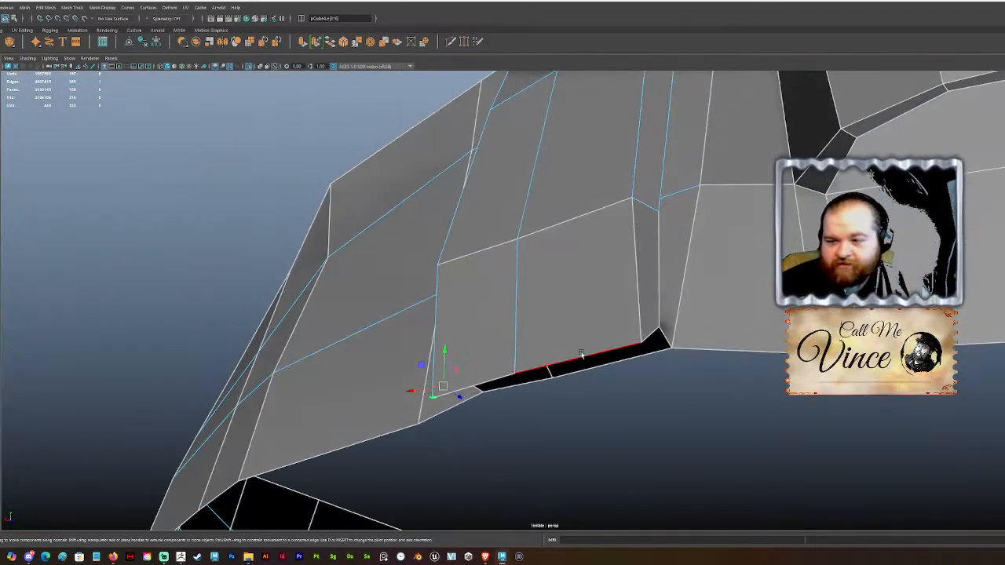
click(637, 343)
alt+drag(640, 341, 183, 184)
shift+drag(487, 362, 500, 383)
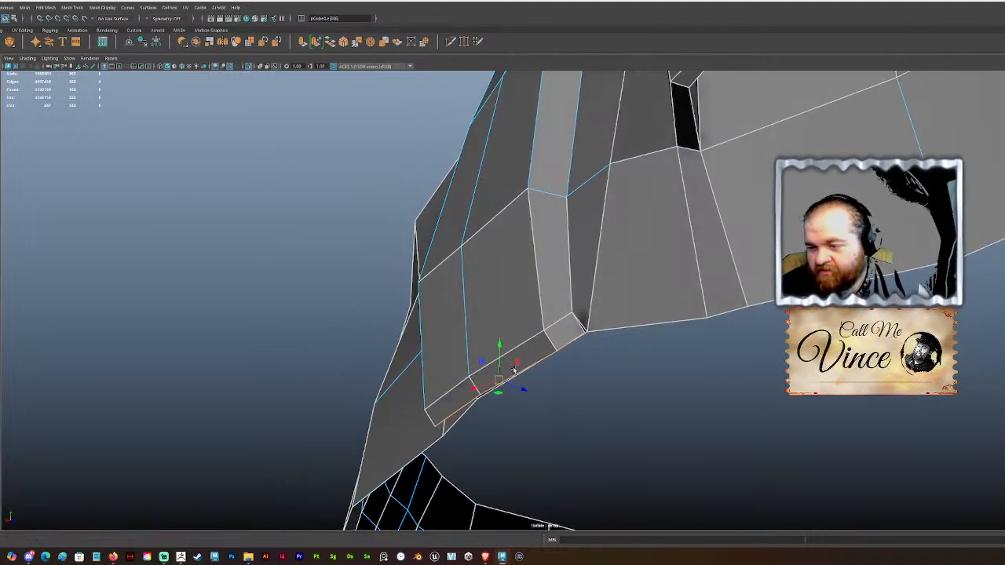
Step: Try to merge the corner vertices of the narrow lower strip with the adjacent vertices on the belt's lower edge
right_click(561, 187)
right_drag(560, 185, 533, 190)
drag(606, 351, 578, 316)
click(370, 44)
alt+drag(448, 210, 513, 232)
drag(318, 267, 444, 275)
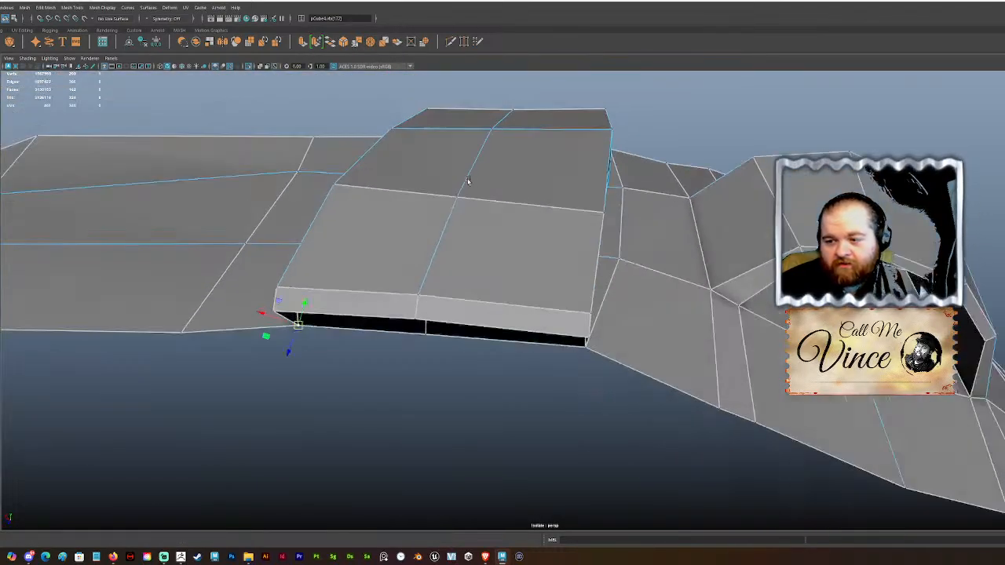
Step: Examine the strap's lower closure and its open upper end from several angles
alt+drag(468, 181, 454, 179)
alt+drag(484, 253, 487, 323)
scroll(494, 259, down, 5)
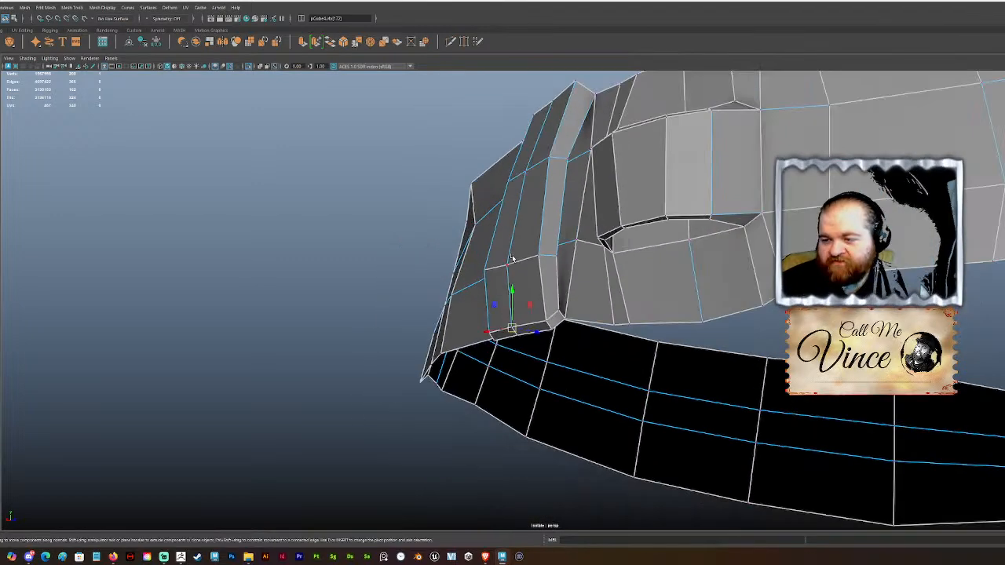
alt+middle_drag(521, 248, 510, 306)
alt+drag(509, 305, 543, 287)
alt+middle_drag(578, 247, 583, 302)
scroll(581, 258, up, 4)
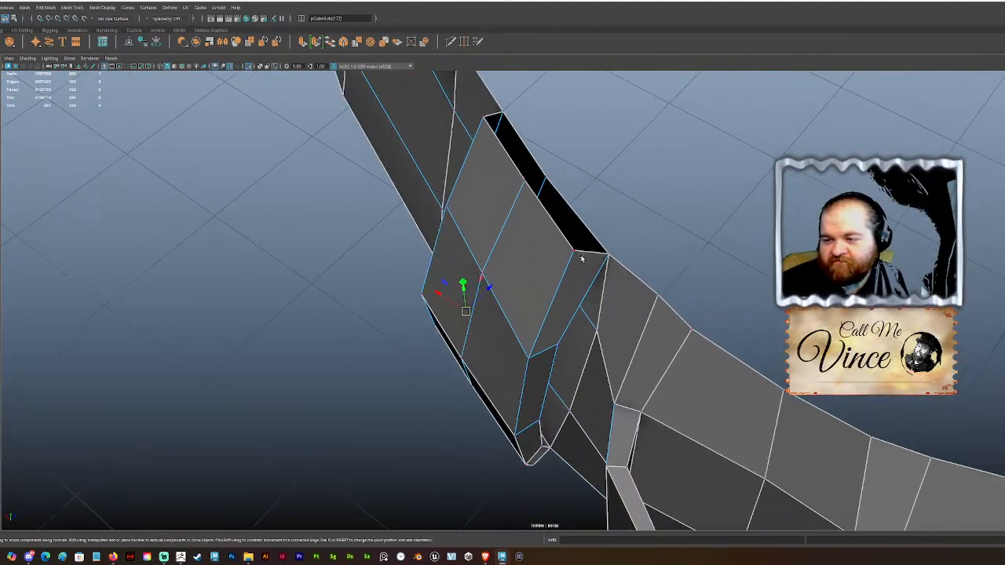
alt+middle_drag(602, 253, 542, 296)
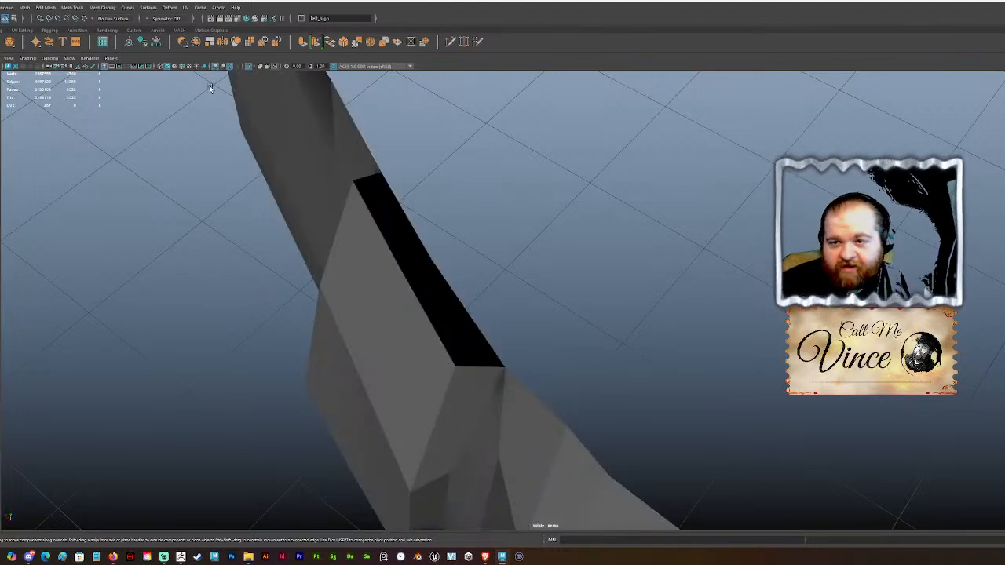
Step: Show the full scene, check the selected low-poly belt and strap block against the sculpt, and isolate them again
click(249, 67)
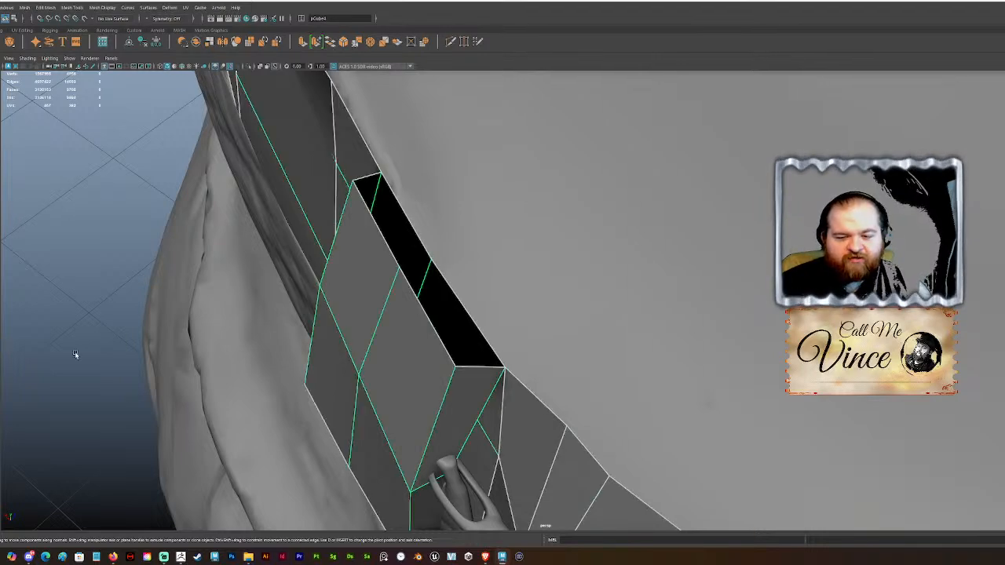
scroll(278, 285, down, 10)
alt+drag(326, 250, 492, 271)
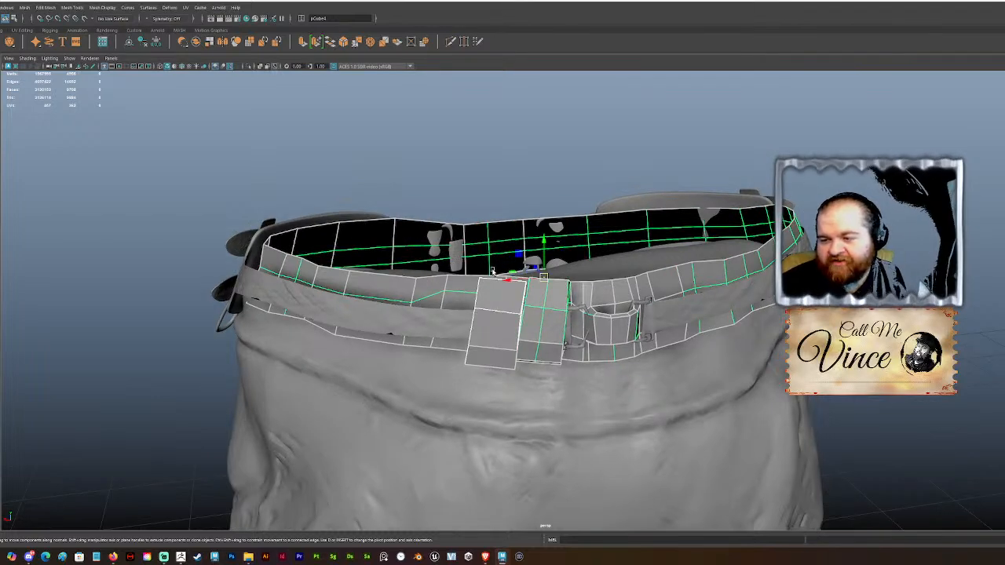
scroll(519, 253, up, 5)
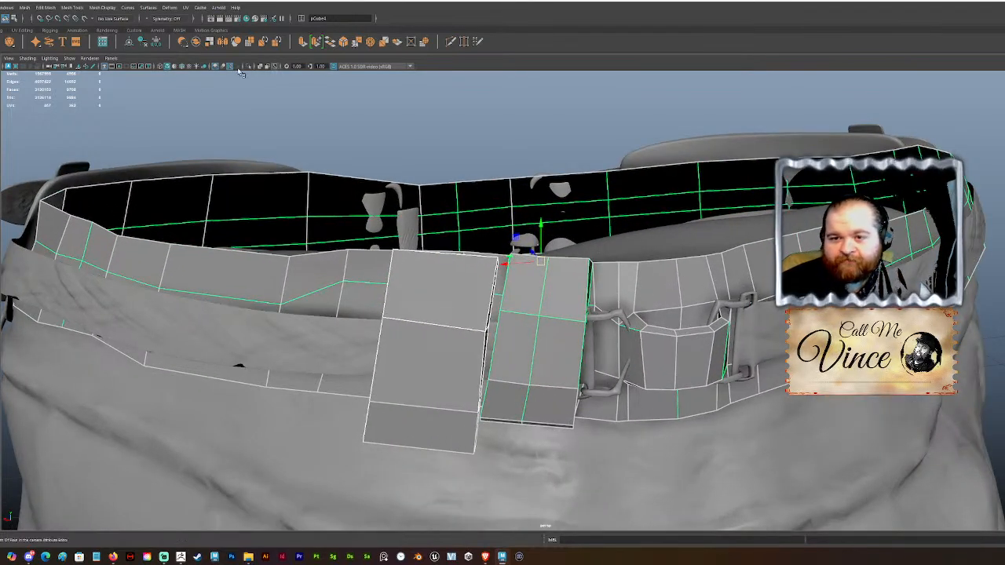
click(250, 66)
mouse_move(469, 236)
alt+mouse_down()
mouse_move(448, 232)
mouse_move(467, 223)
alt+mouse_up()
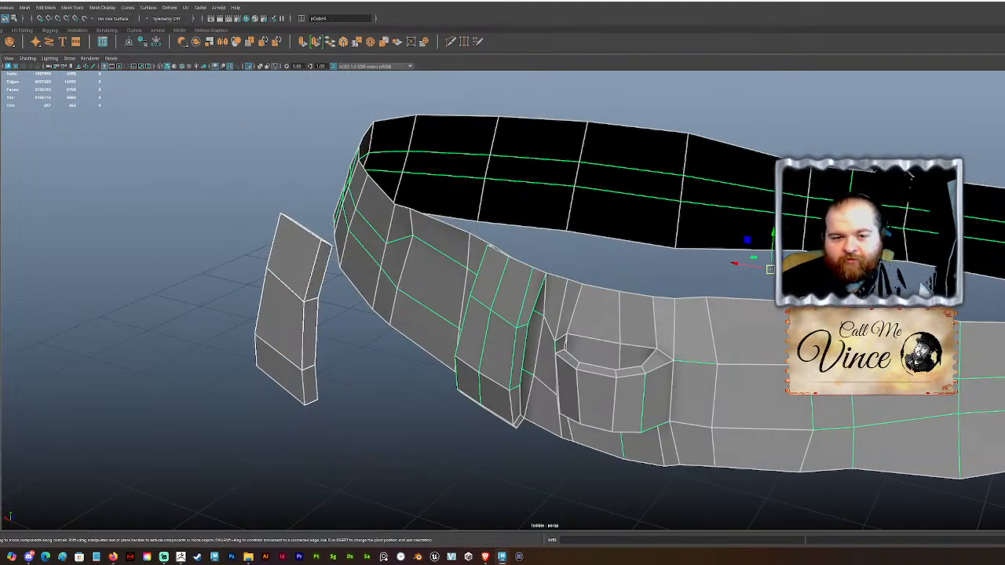
Step: Try to isolate the sculpted belt together with the low-poly belt and strap block
key(ctrl+1)
key(ctrl+shift+a)
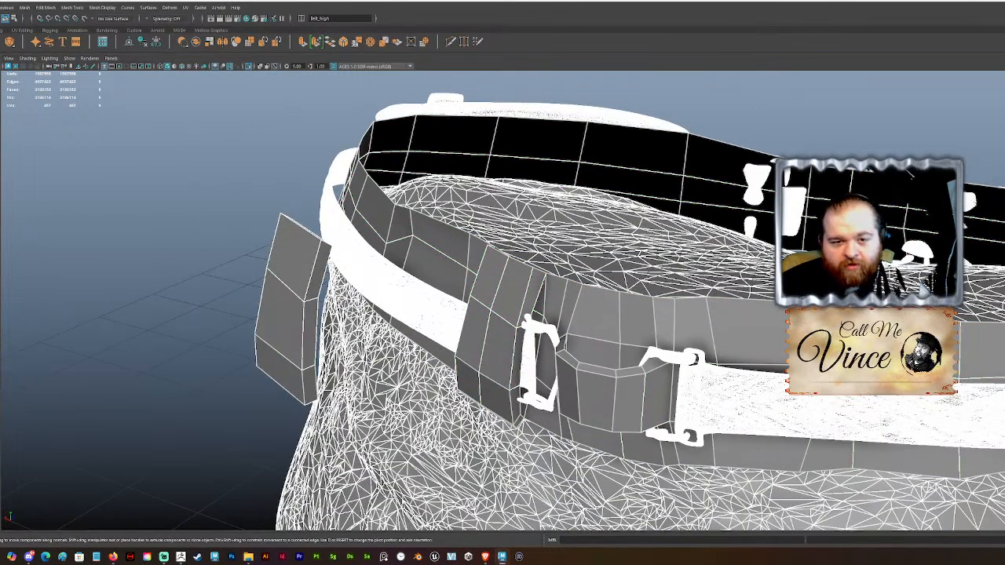
key(alt+d)
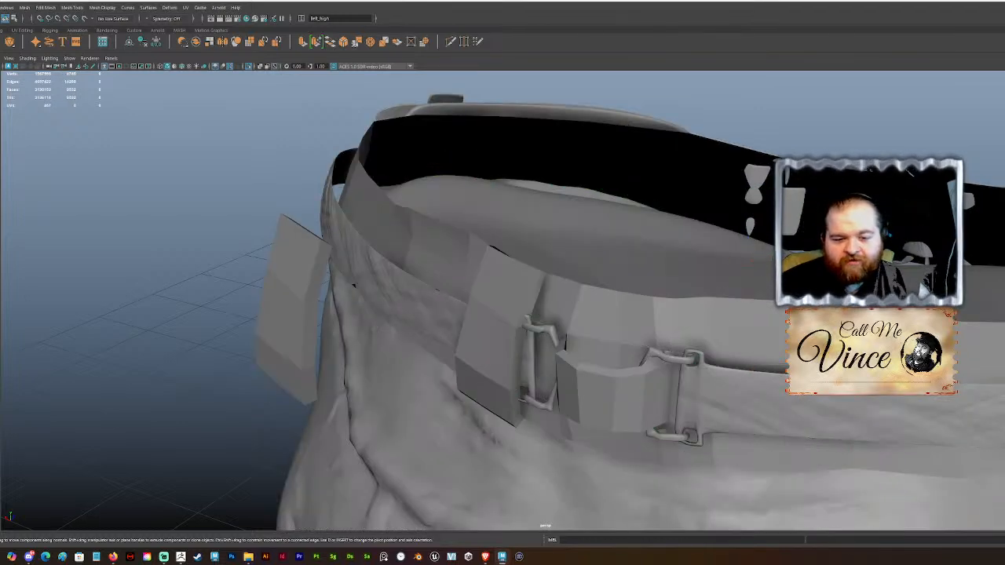
key(ctrl+z)
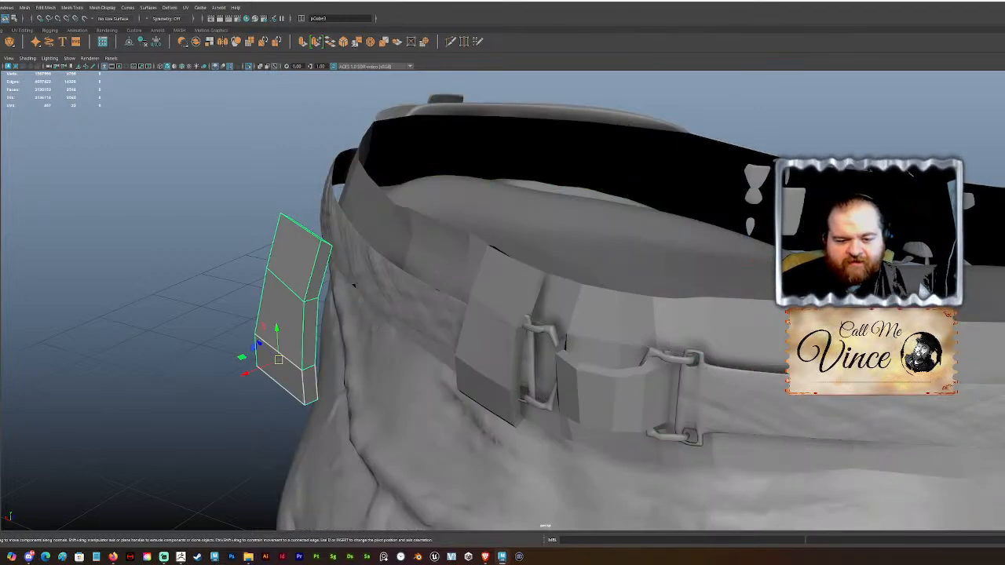
key(ctrl+z)
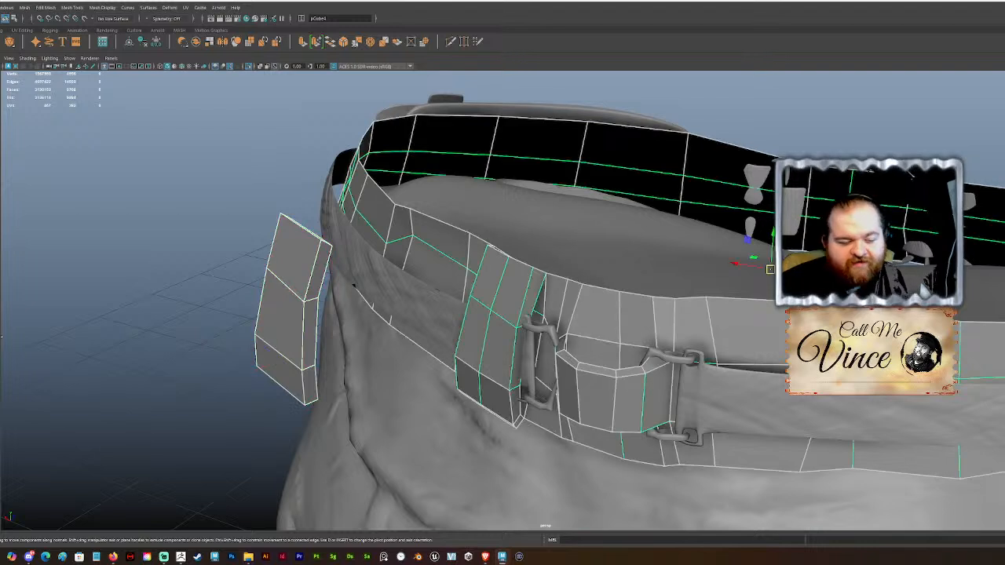
click(248, 66)
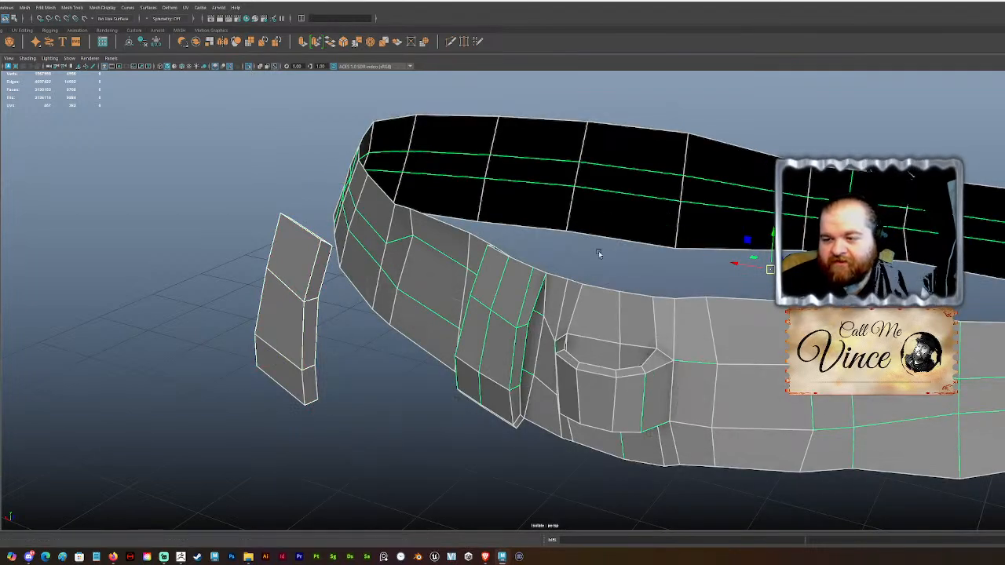
Step: Step the selection back to Belt_high, try toggling its visibility, and turn isolation off
click(608, 251)
alt+drag(608, 251, 493, 275)
scroll(493, 273, up, 3)
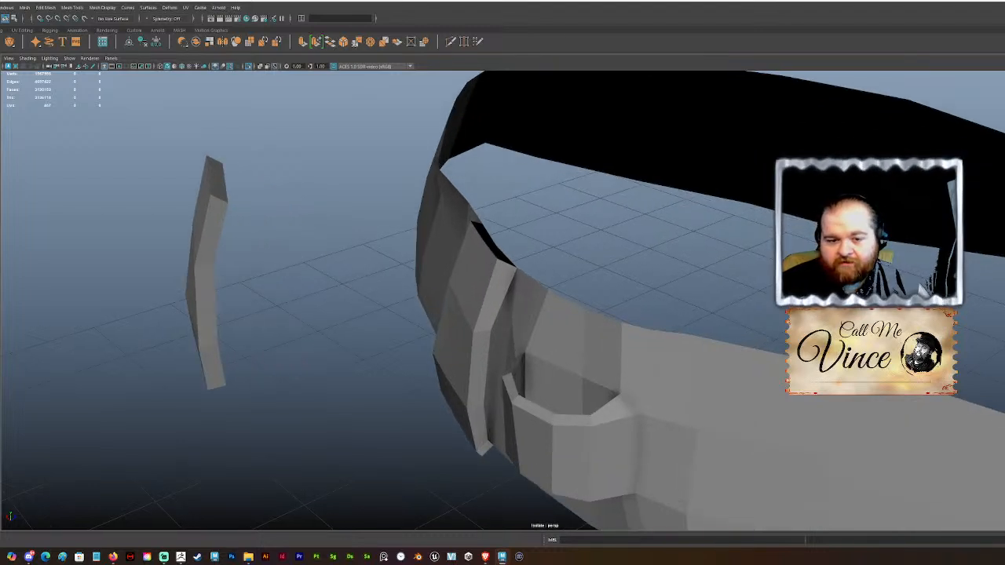
key(ctrl+z)
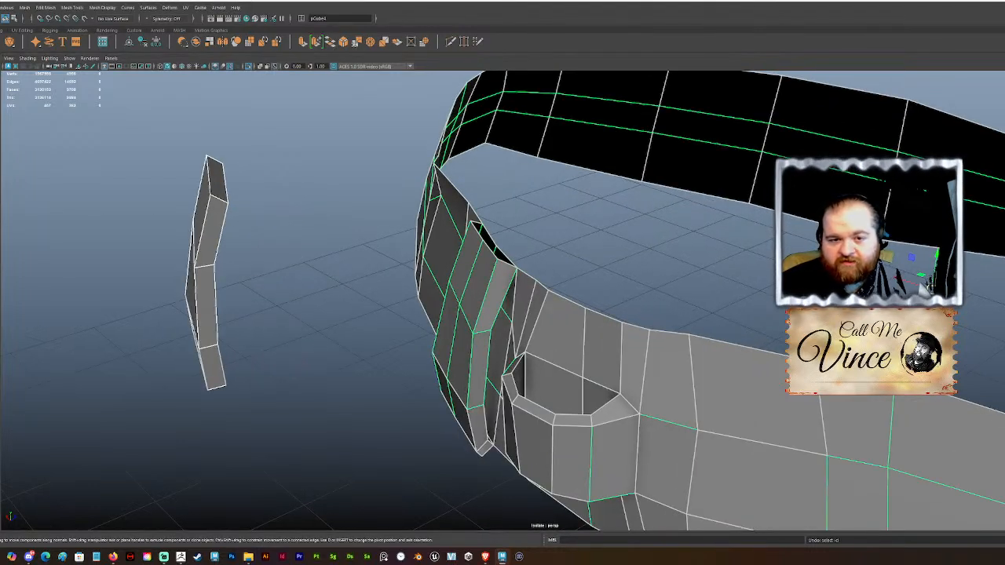
key(ctrl+z)
scroll(436, 289, down, 10)
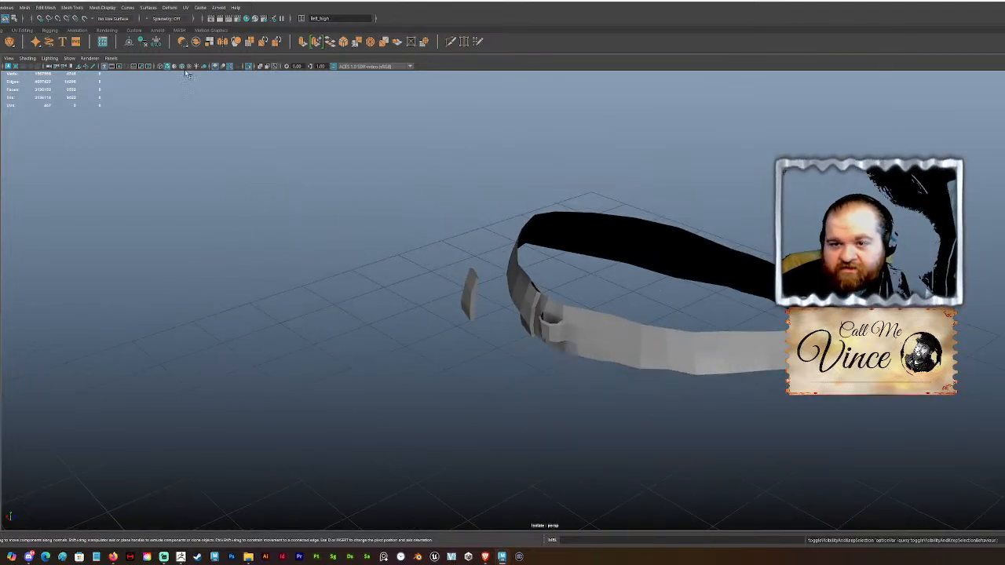
click(250, 68)
scroll(495, 305, up, 5)
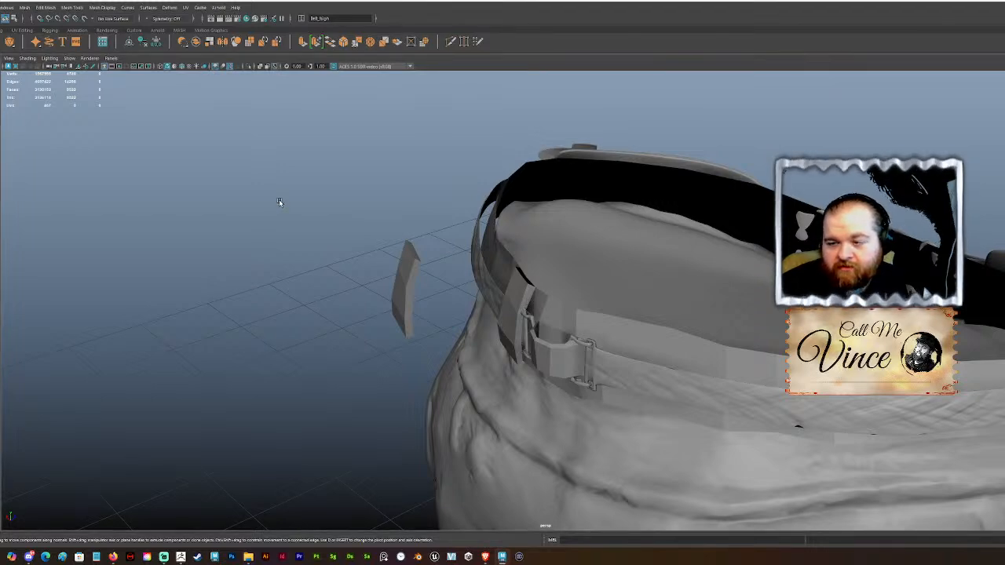
Step: Try again to bring the hidden Belt_high mesh back into the full scene
scroll(281, 202, down, 10)
scroll(539, 272, down, 5)
alt+drag(559, 298, 589, 308)
scroll(547, 285, up, 5)
key(h)
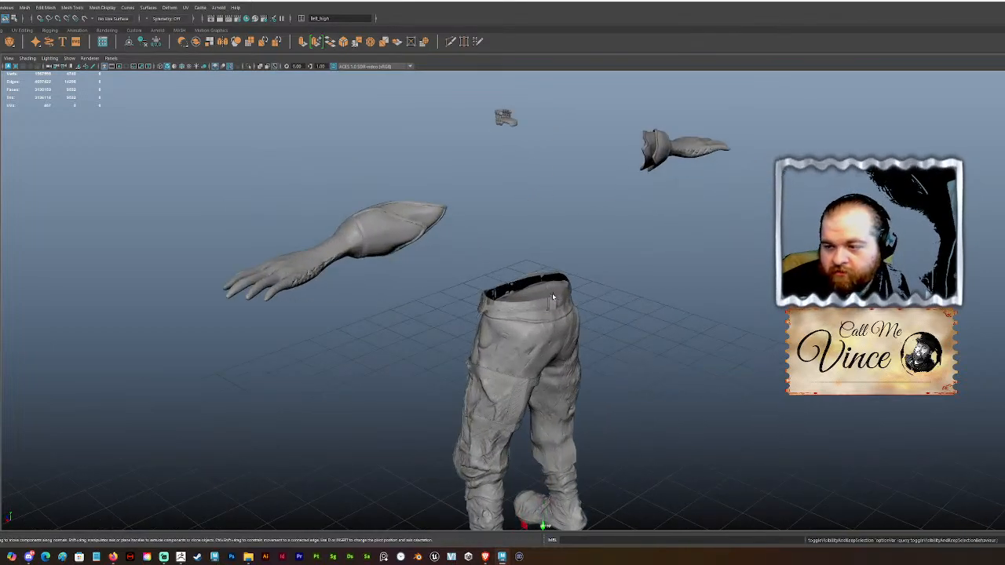
scroll(544, 283, up, 10)
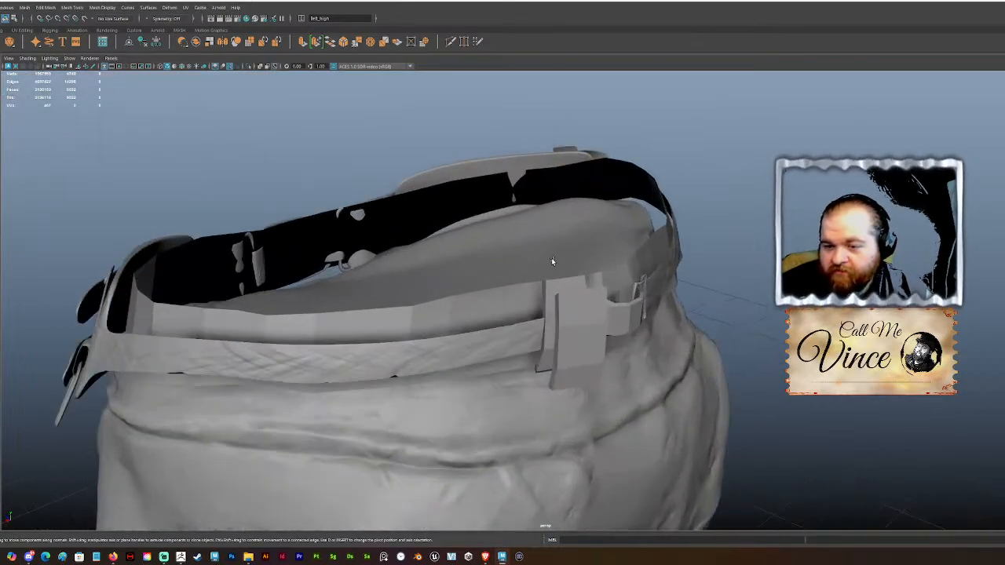
click(18, 142)
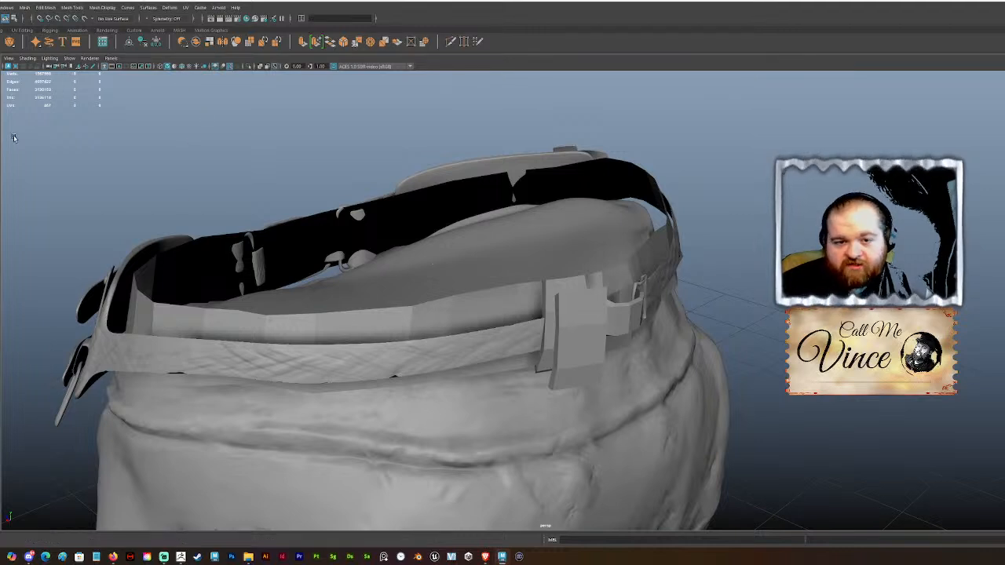
key(ctrl+z)
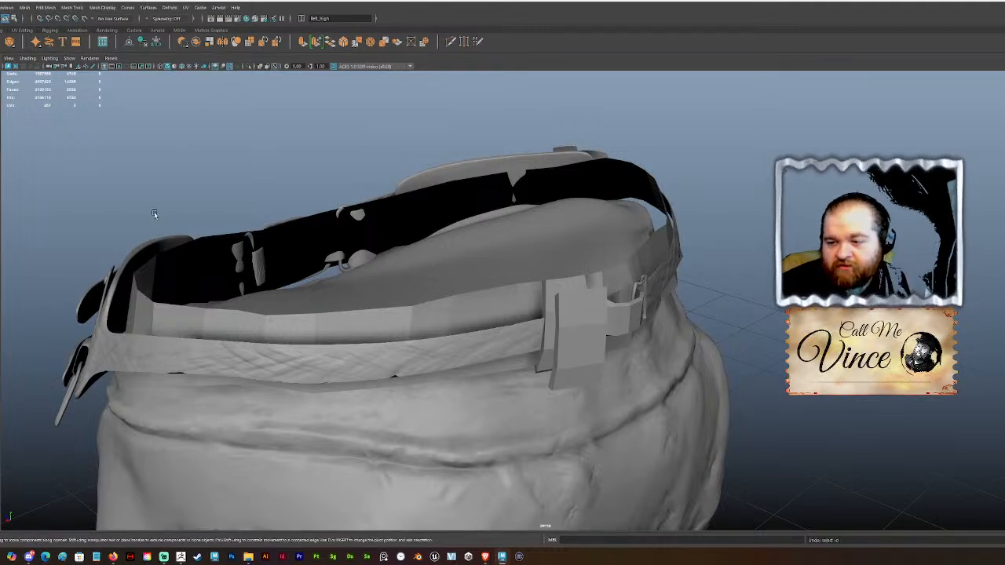
key(ctrl+h)
shift+click(290, 252)
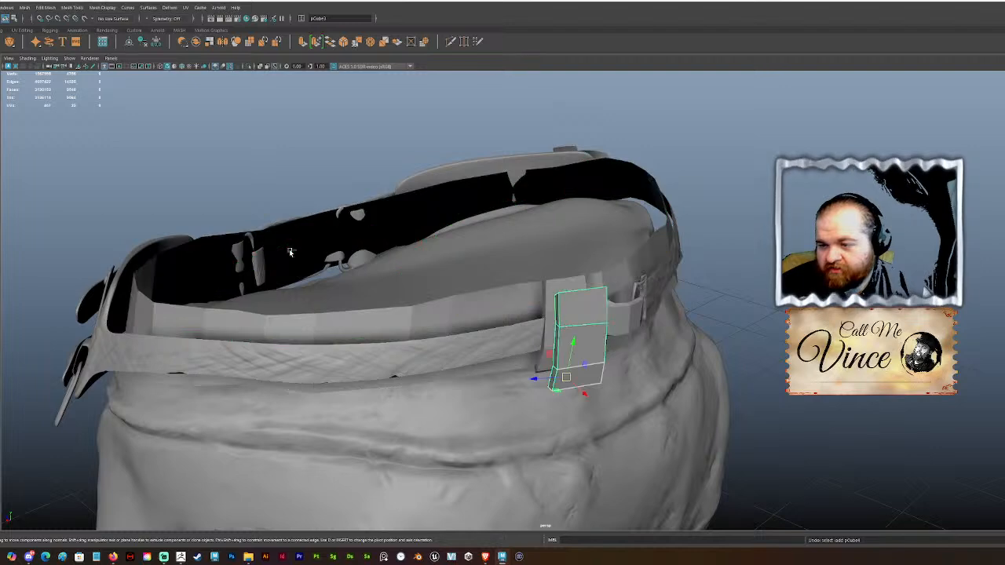
Step: Undo the recent selection and visibility changes back through the corner vertex merge
key(ctrl+z)
key(ctrl+z)
key(ctrl+z)
key(ctrl+z)
key(ctrl+z)
key(ctrl+z)
key(ctrl+z)
key(ctrl+z)
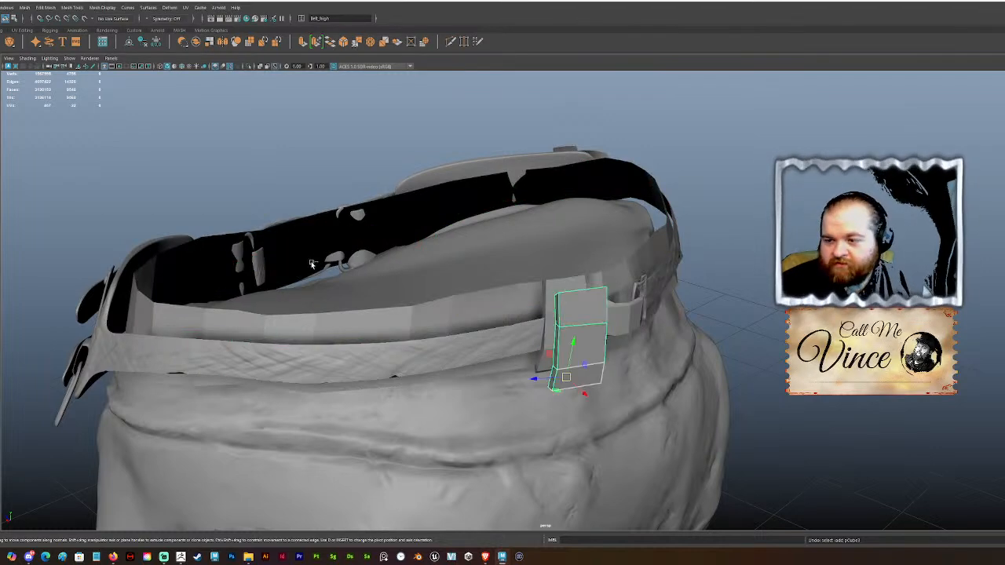
key(ctrl+z)
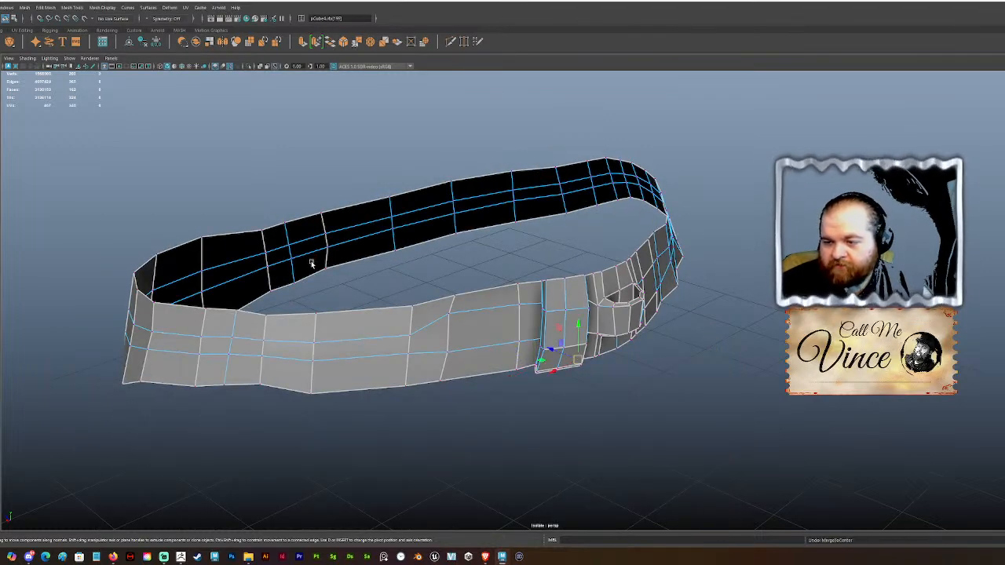
alt+drag(311, 266, 259, 244)
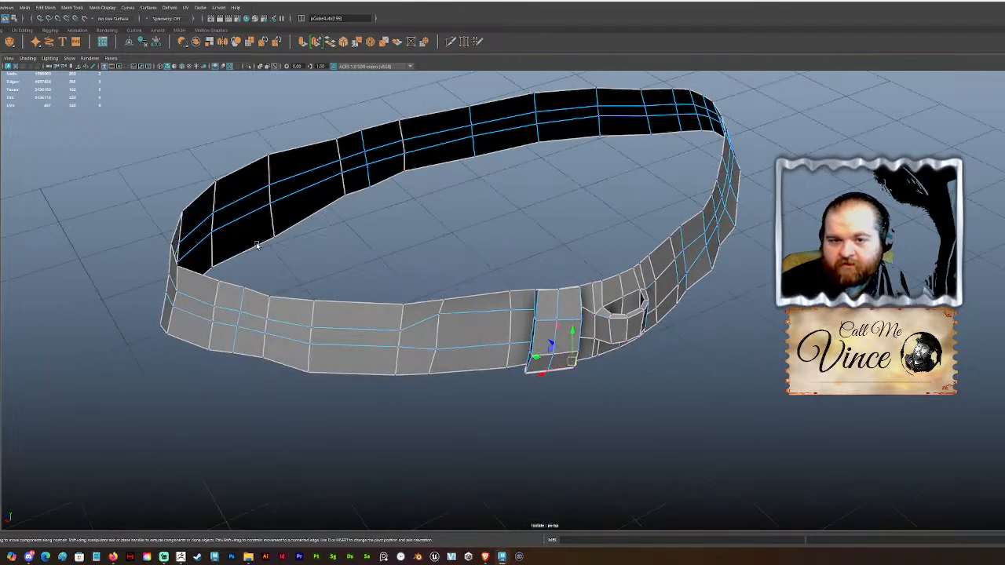
Step: Leave isolation, select Belt_high, the strap block and the low-poly belt, and isolate the three together
click(260, 67)
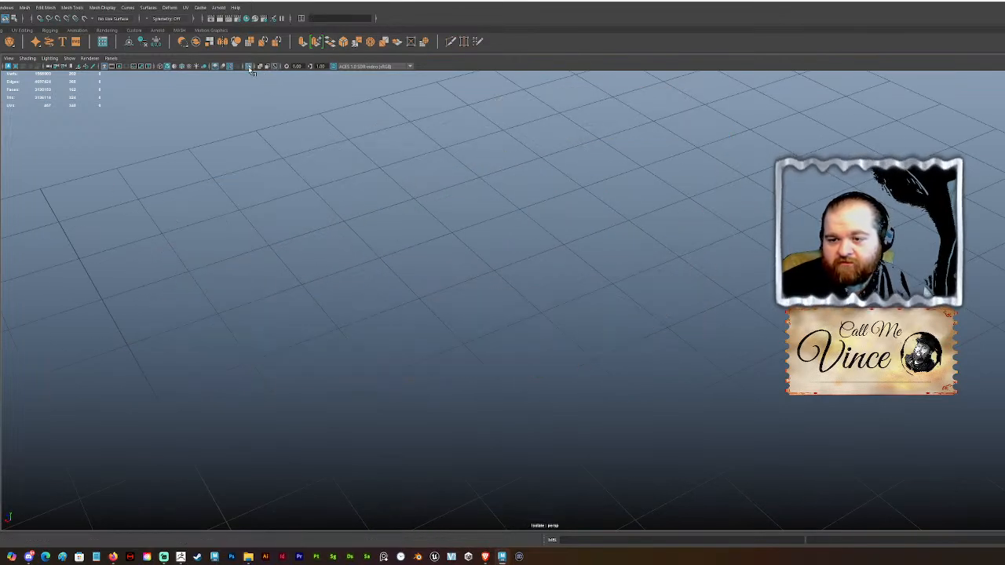
scroll(468, 286, down, 6)
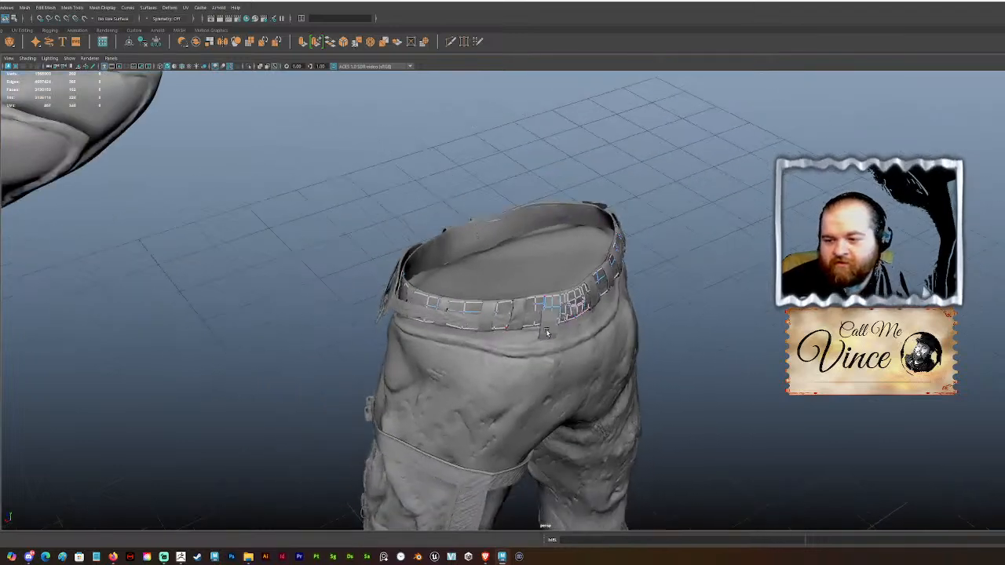
alt+drag(541, 332, 686, 308)
scroll(641, 253, up, 8)
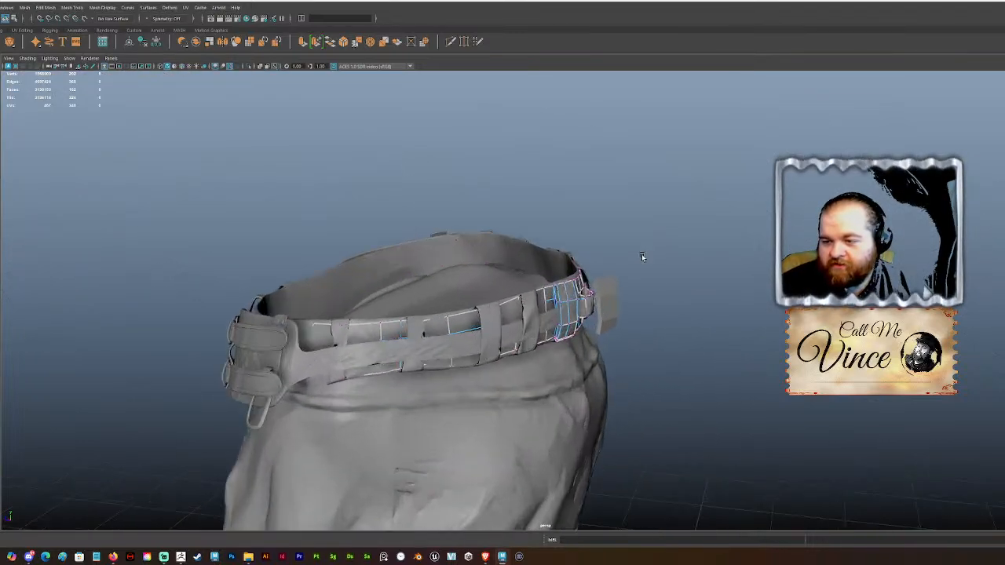
alt+drag(540, 256, 501, 288)
click(540, 296)
click(542, 270)
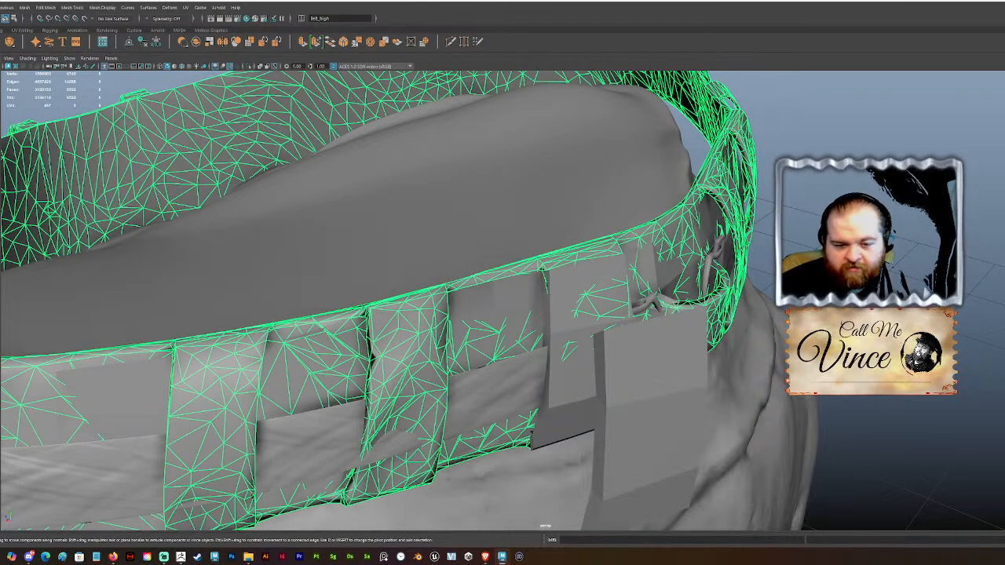
shift+click(652, 369)
shift+click(573, 369)
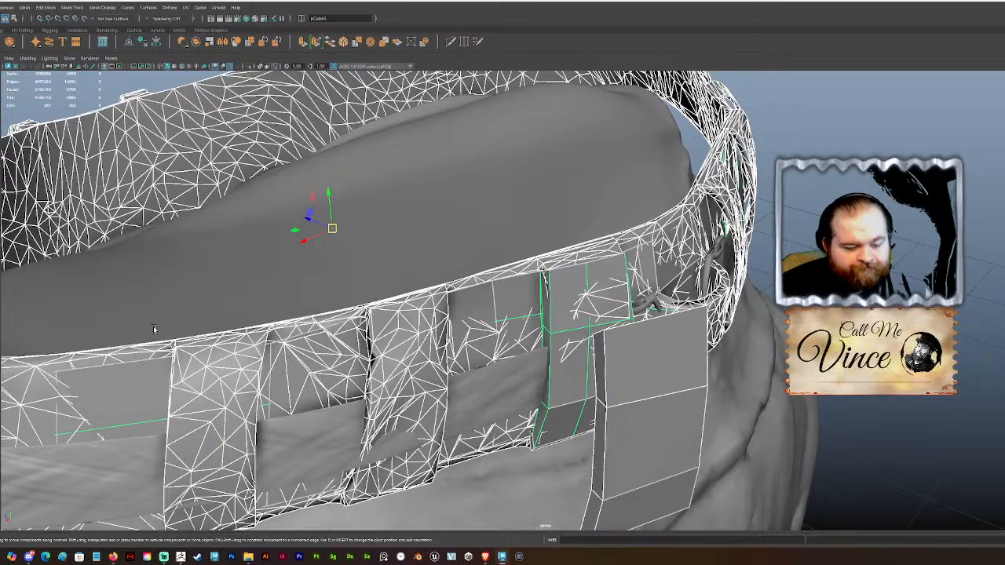
scroll(580, 226, down, 3)
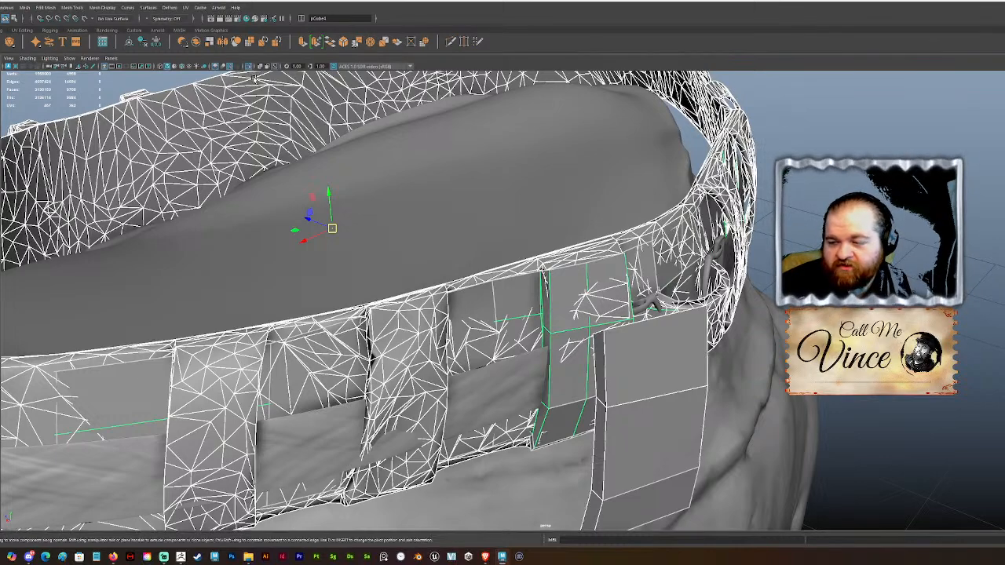
click(581, 226)
key(ctrl+1)
click(541, 188)
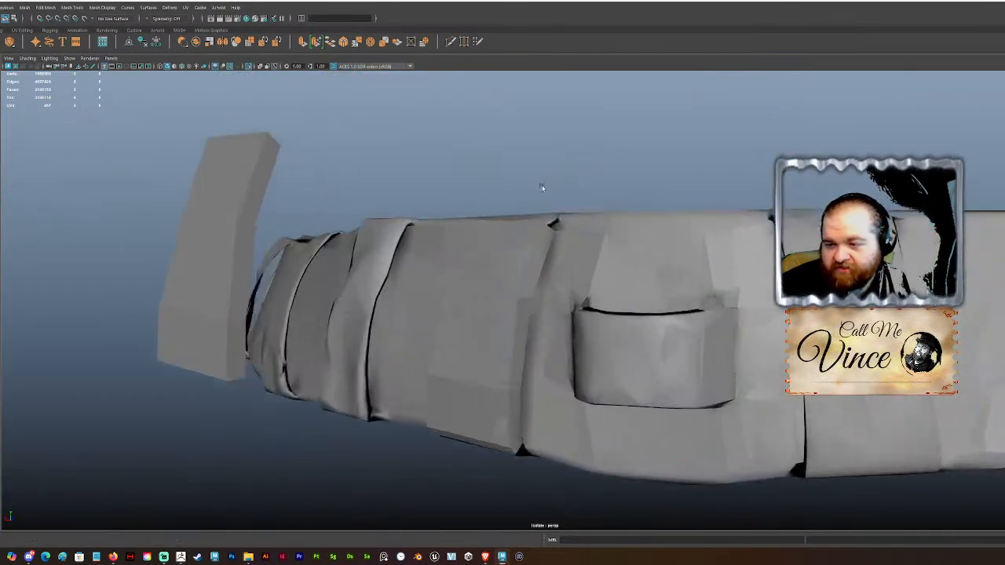
Step: Extrude the low-poly strap's upper border edges inward across the belt's top edge, with the sculpt as reference
click(523, 225)
alt+drag(523, 225, 500, 243)
key(F9)
click(458, 225)
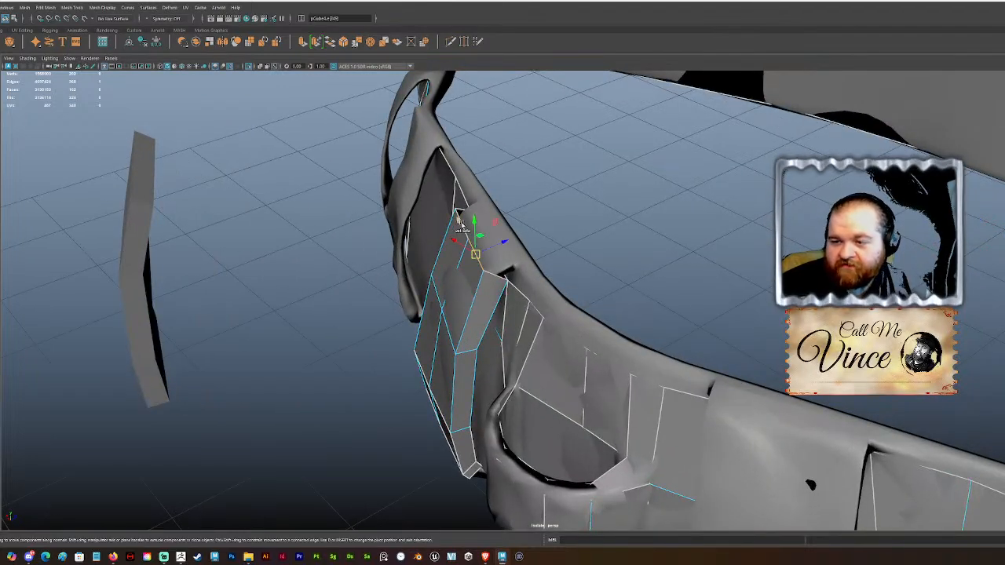
alt+drag(468, 238, 368, 144)
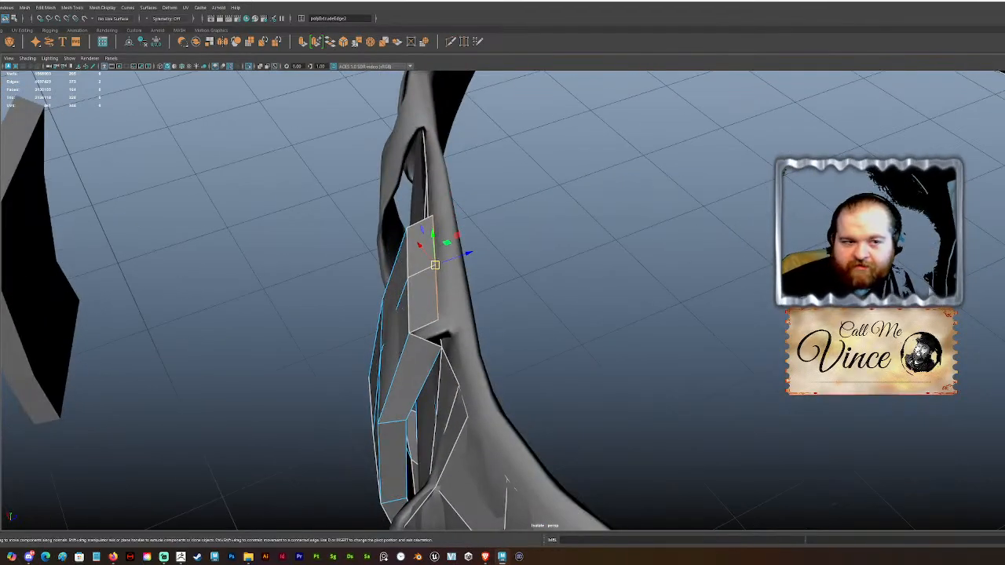
alt+drag(533, 301, 499, 238)
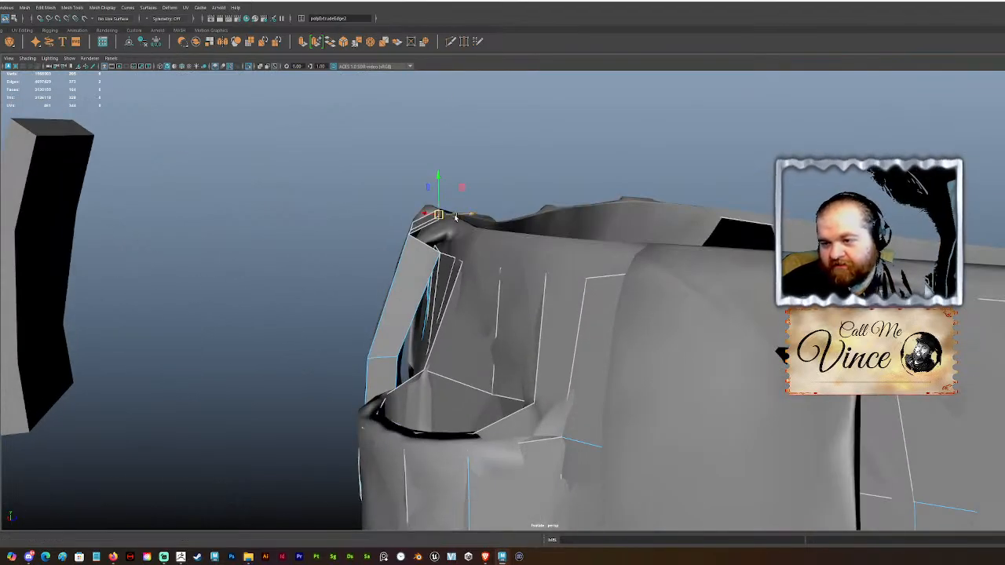
alt+drag(465, 231, 433, 263)
Step: Reposition the corner vertices of the strap's extruded top faces so they rest on the belt's inner rim
right_click(368, 180)
right_drag(354, 179, 334, 180)
click(475, 199)
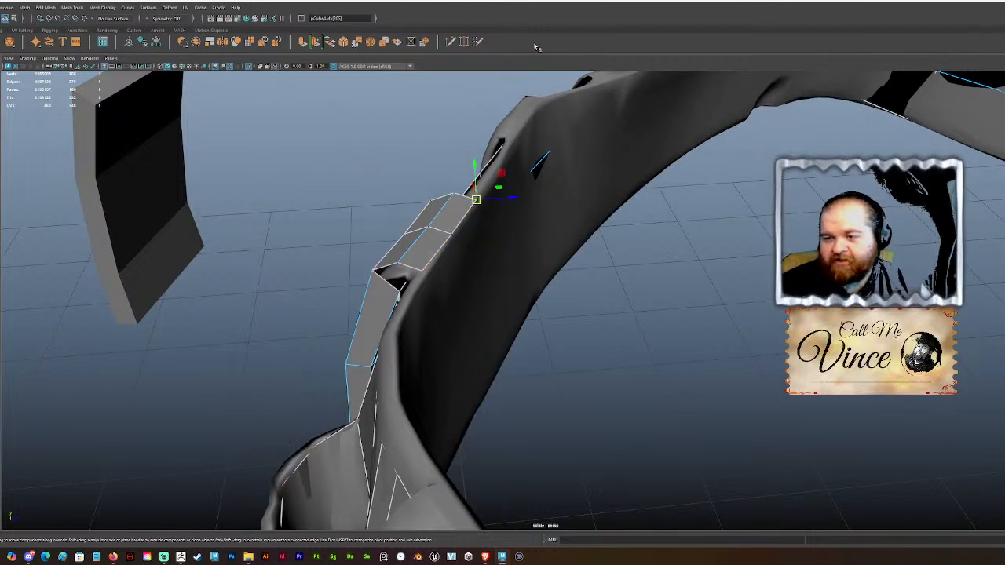
alt+drag(574, 330, 720, 311)
click(616, 190)
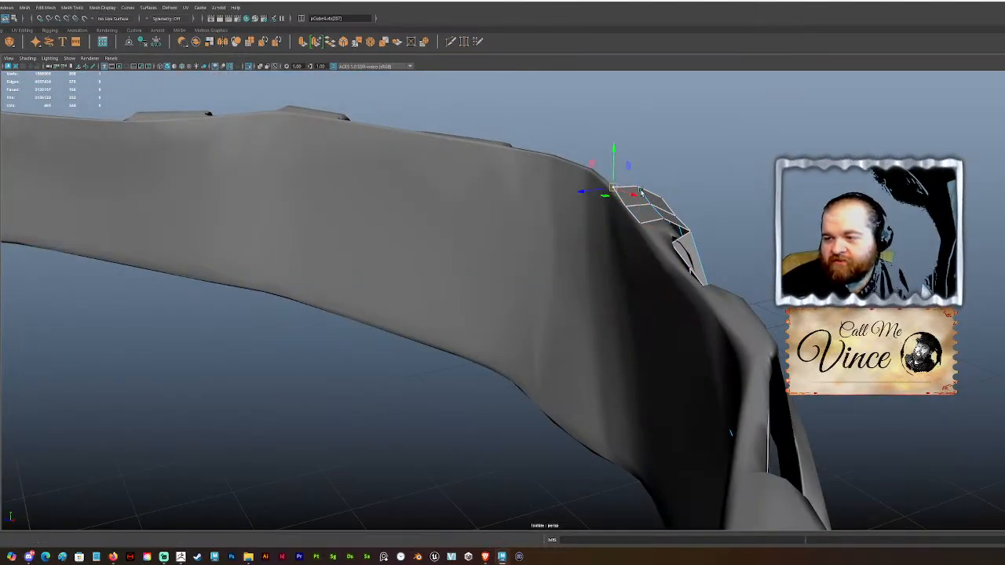
key(f)
alt+drag(550, 219, 449, 252)
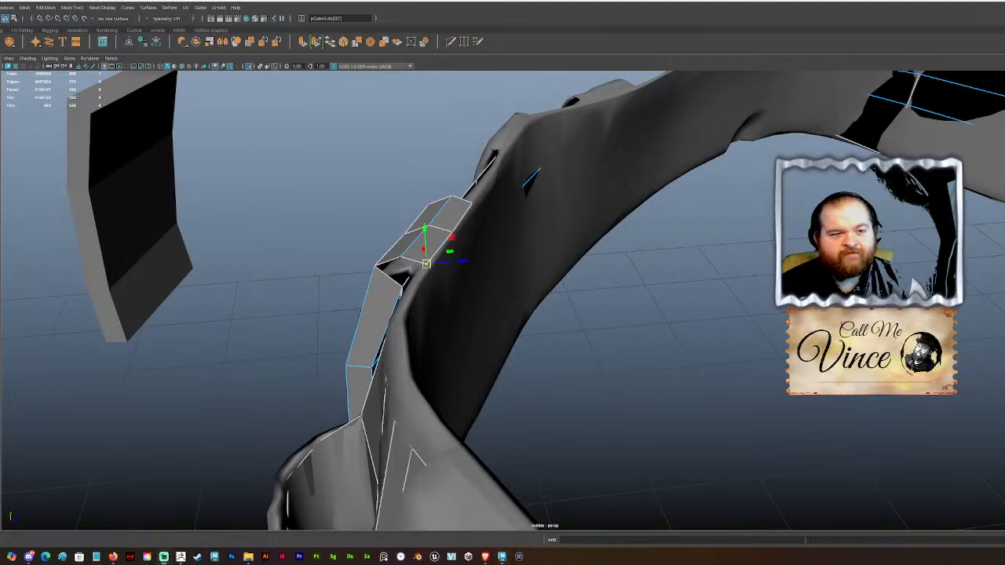
Step: Adjust the vertex at the strap's upper side corner where it meets the low-poly belt
alt+drag(302, 189, 470, 309)
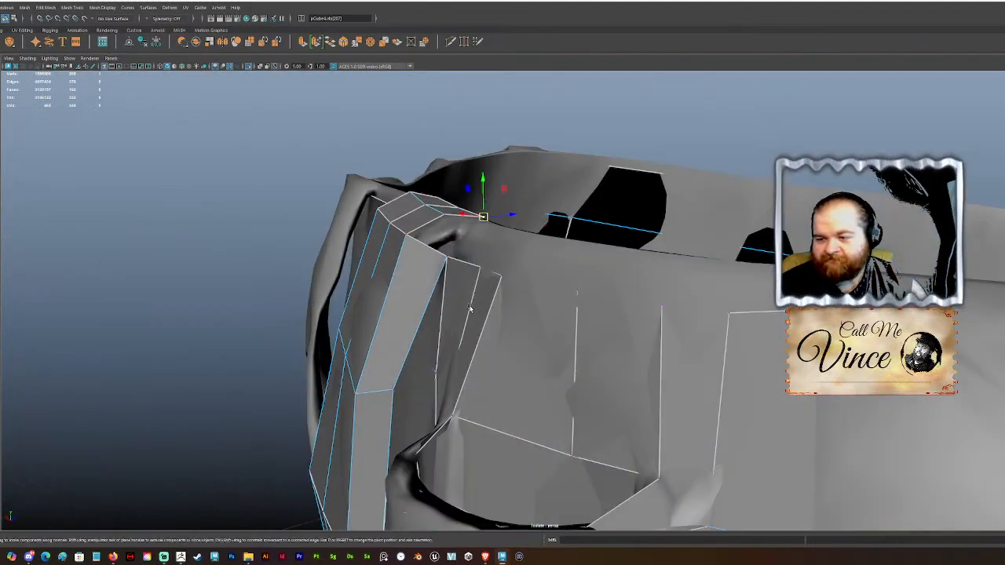
click(447, 260)
drag(446, 256, 487, 292)
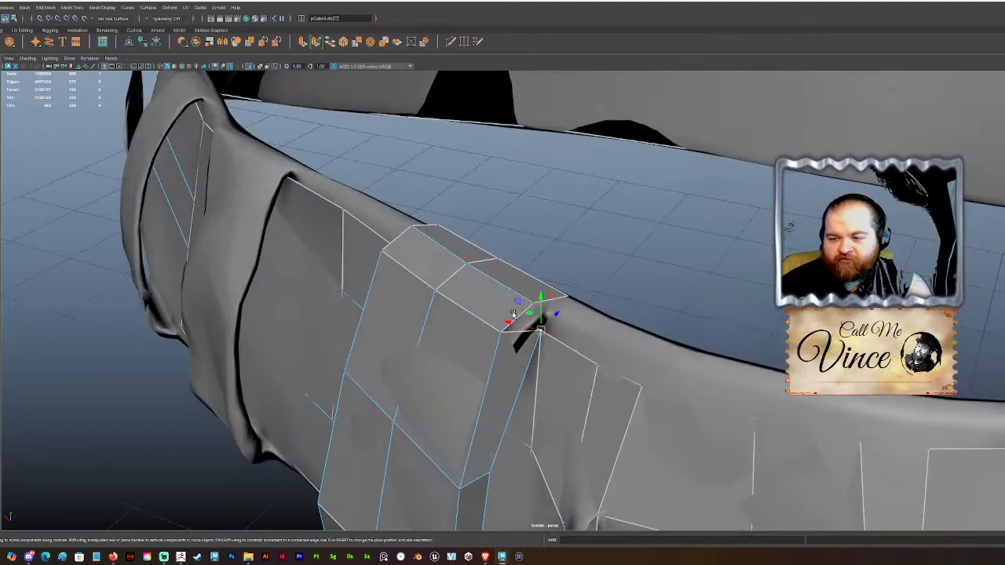
alt+drag(537, 332, 636, 342)
click(629, 232)
drag(629, 231, 462, 245)
click(464, 226)
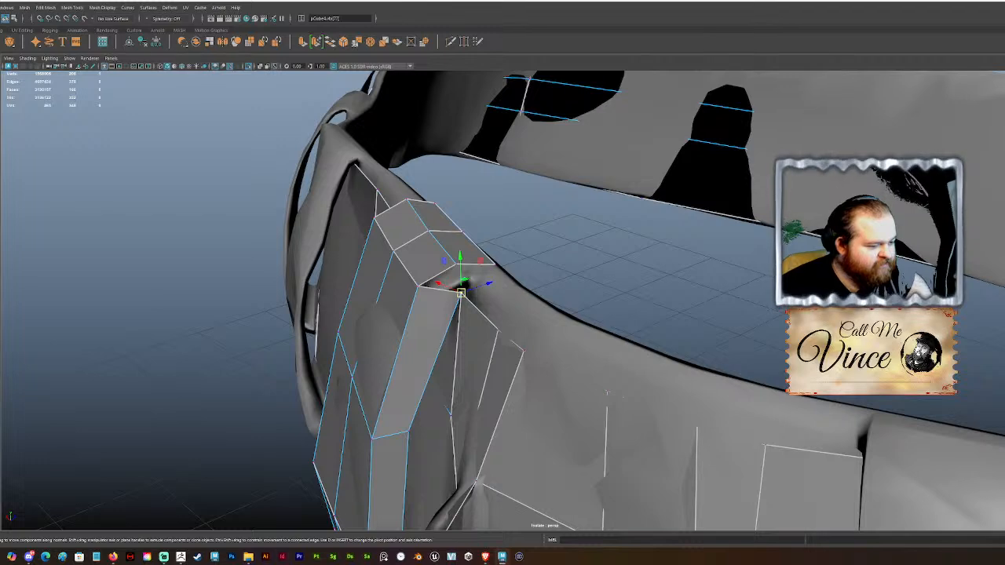
scroll(442, 225, up, 3)
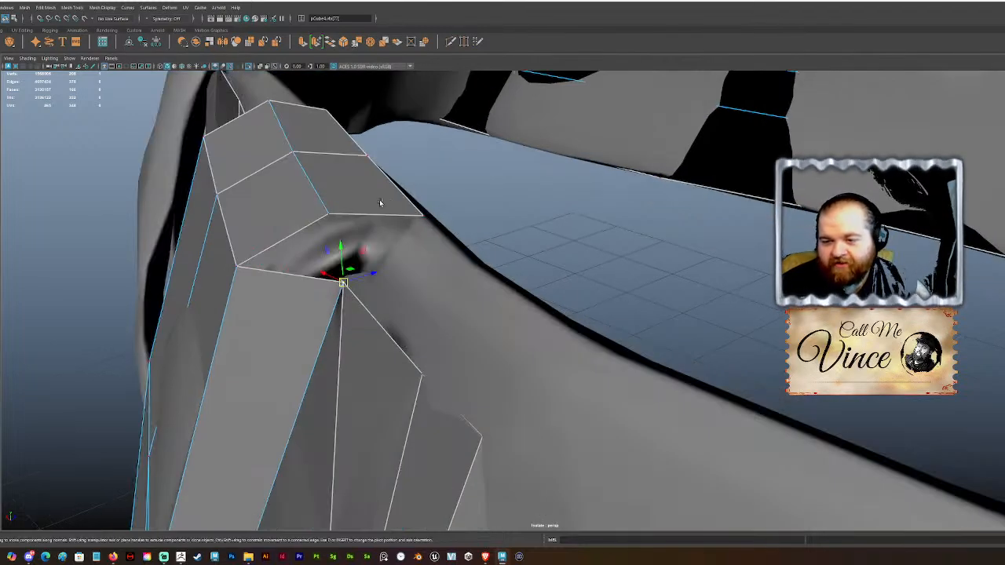
click(70, 8)
mouse_move(50, 7)
click(79, 69)
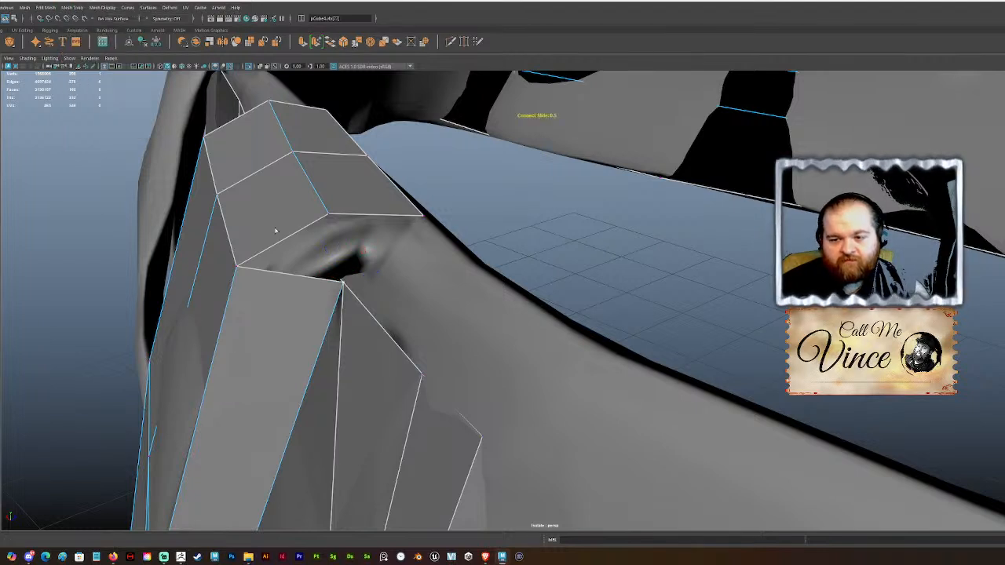
key(w)
right_drag(256, 244, 249, 200)
click(275, 274)
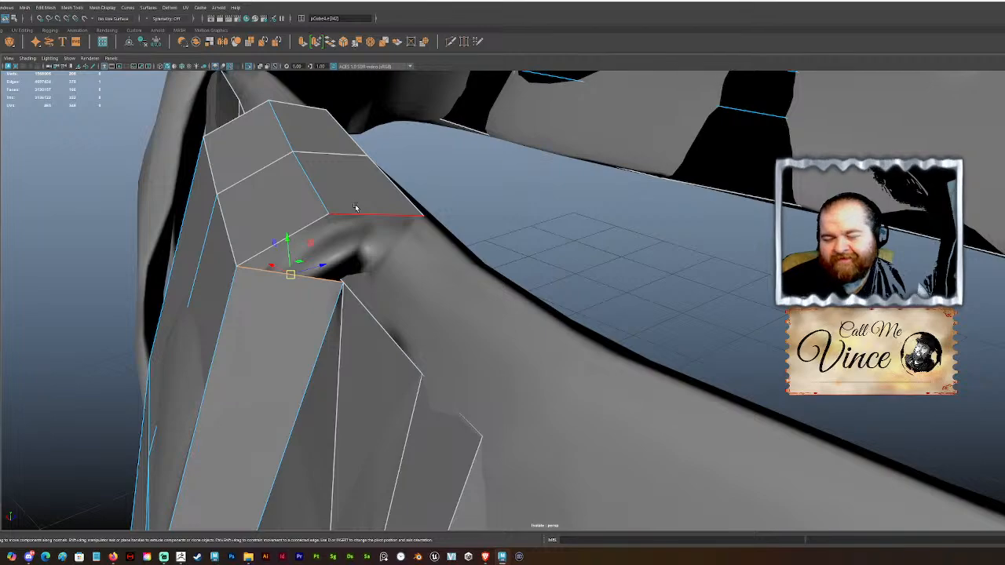
Step: Fit the inner border vertices of the strap's top faces onto the sculpted belt's rim
alt+right_drag(353, 207, 246, 162)
alt+drag(246, 162, 419, 173)
alt+middle_drag(420, 173, 353, 176)
alt+drag(353, 176, 535, 224)
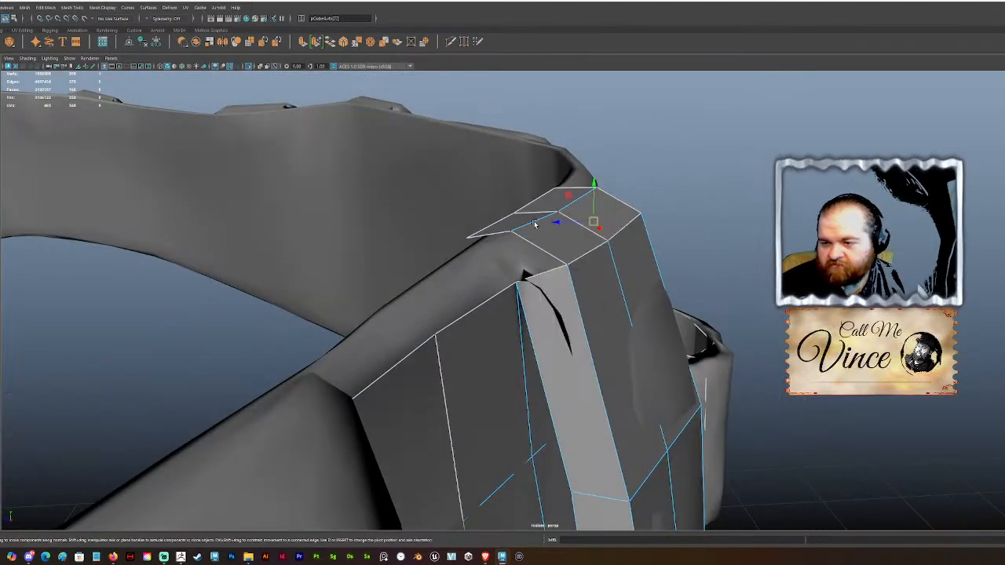
click(473, 241)
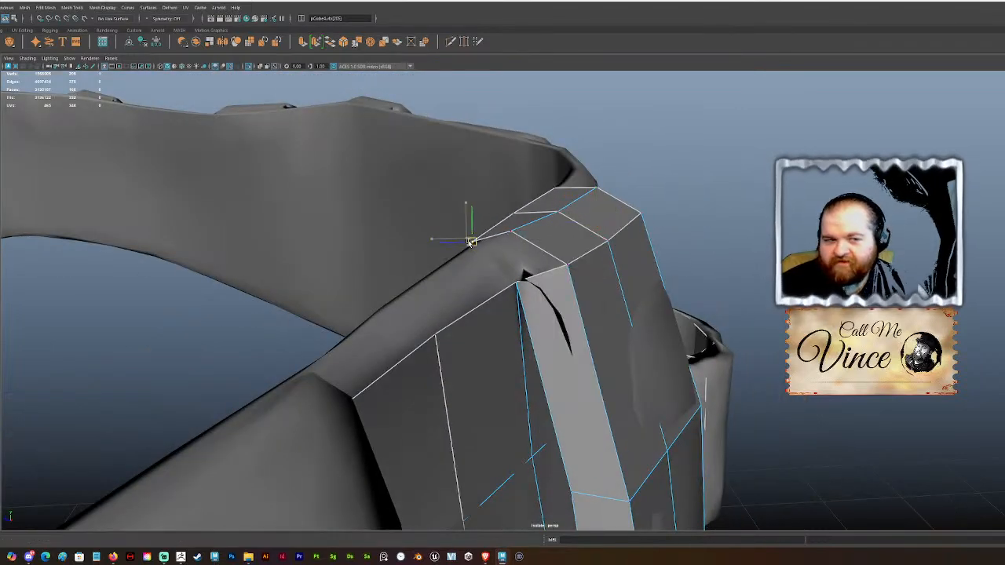
click(511, 213)
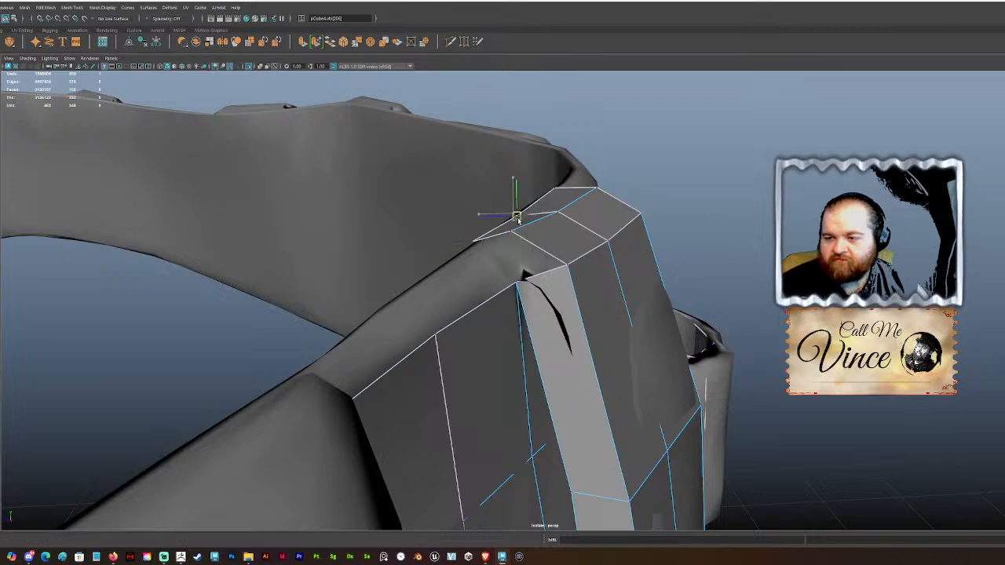
mouse_move(510, 215)
alt+mouse_down()
mouse_move(460, 264)
mouse_move(471, 226)
mouse_move(505, 219)
alt+mouse_up()
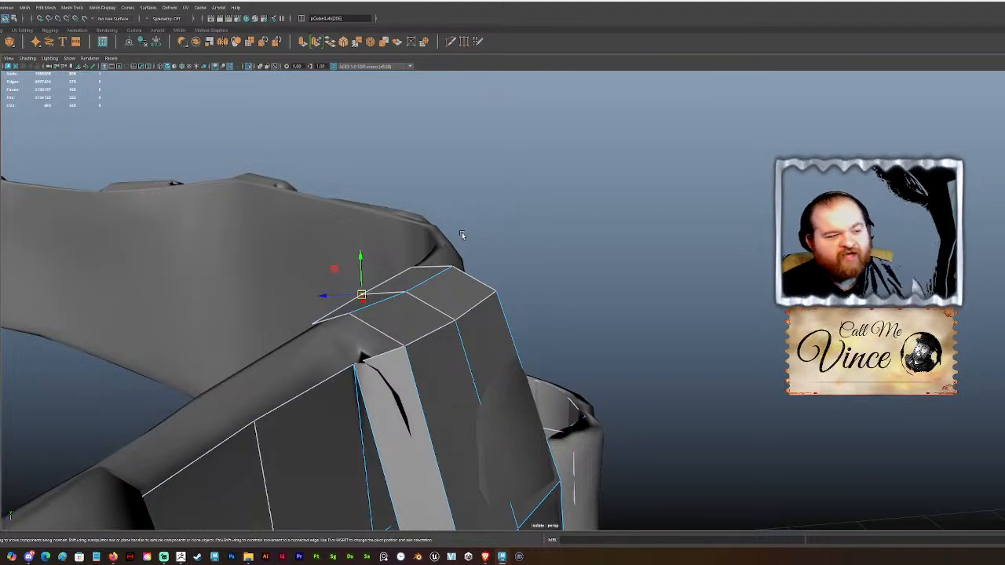
alt+drag(355, 303, 329, 283)
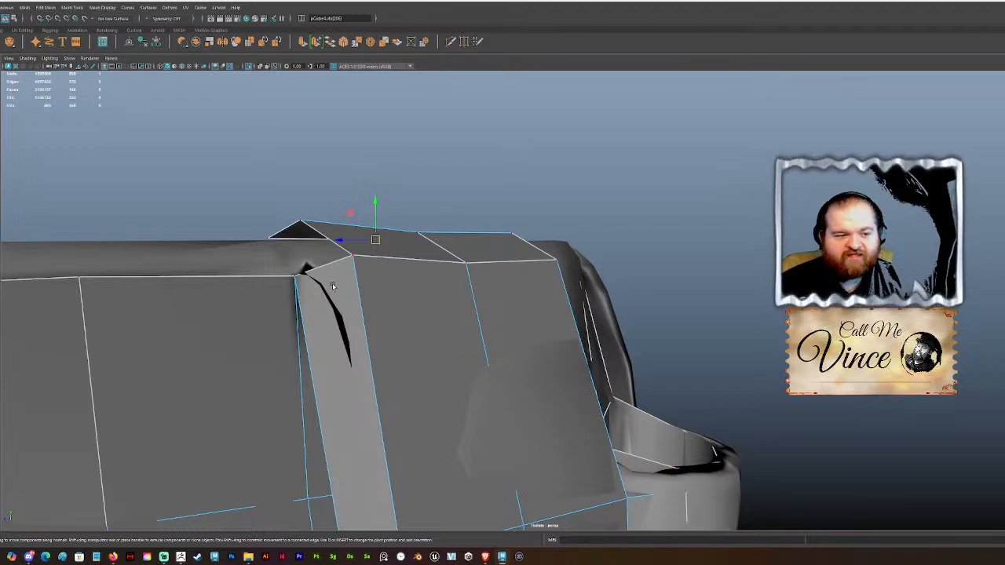
alt+drag(320, 316, 318, 328)
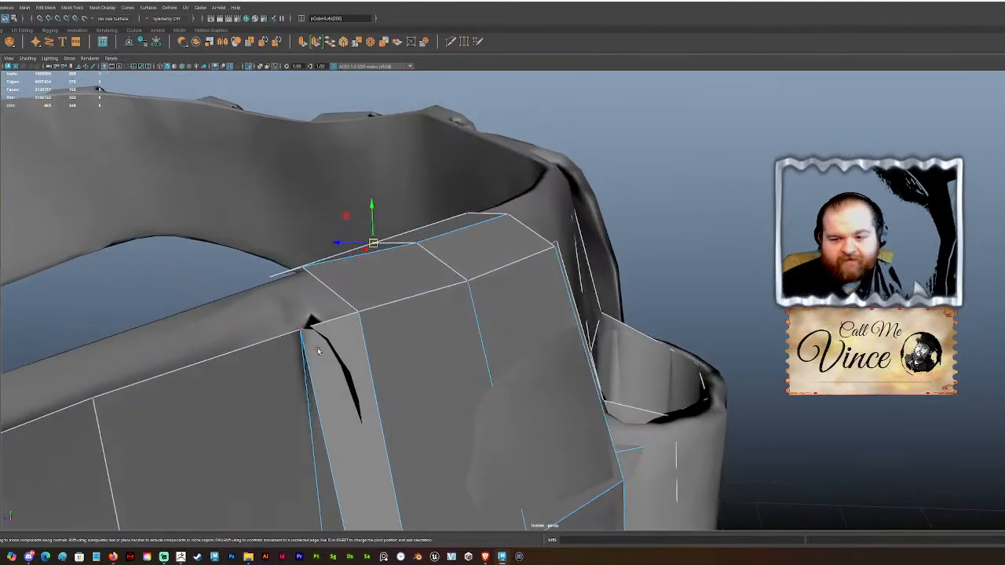
Step: Try to bridge the gap beside the strap's upper corner with Append to Polygon
click(334, 318)
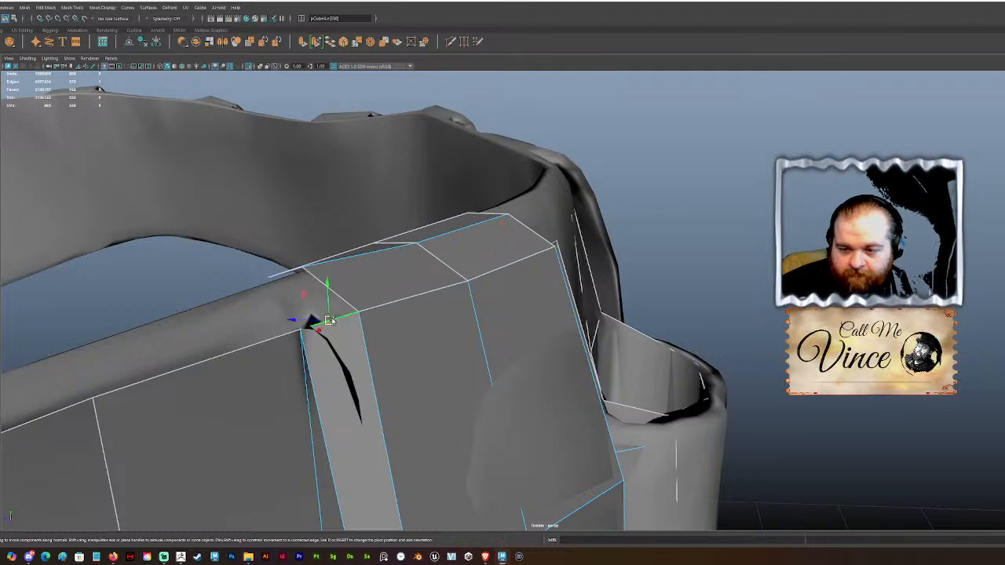
click(72, 7)
click(87, 37)
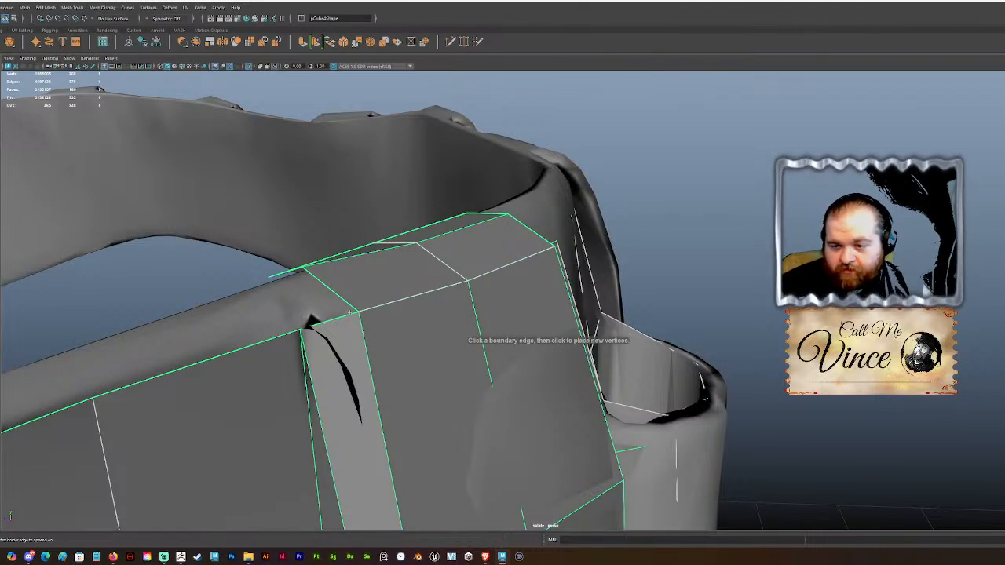
alt+drag(348, 316, 406, 343)
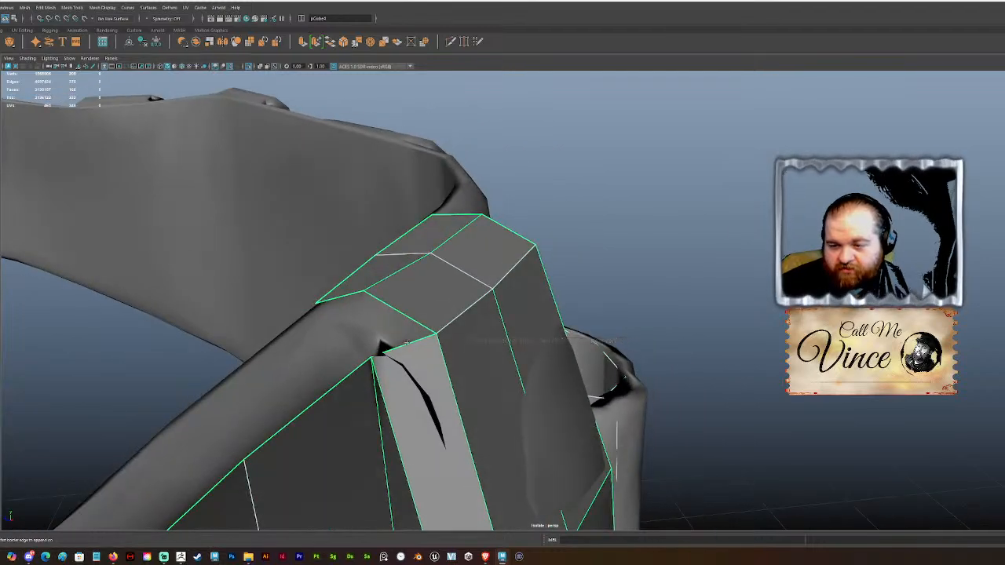
click(355, 305)
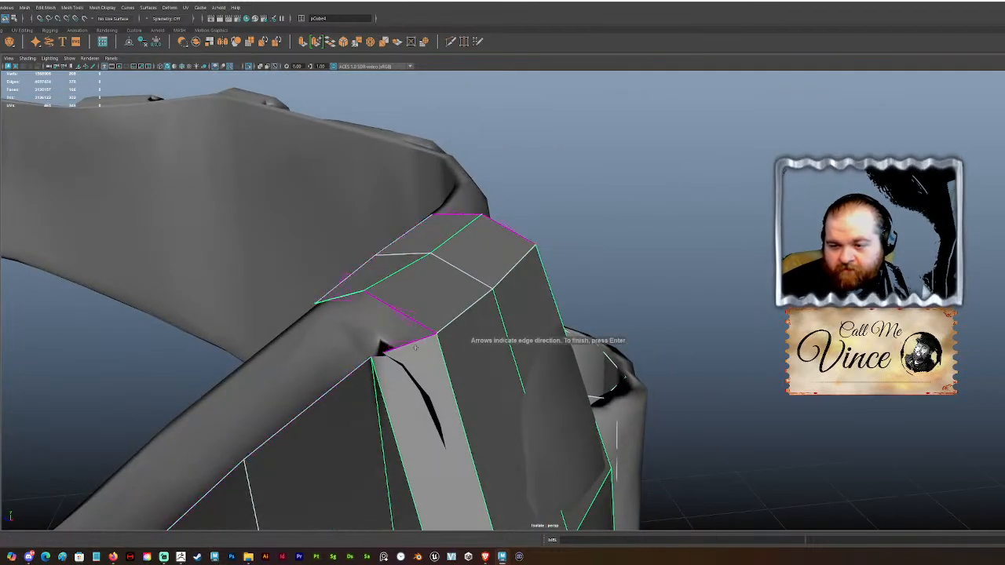
key(Return)
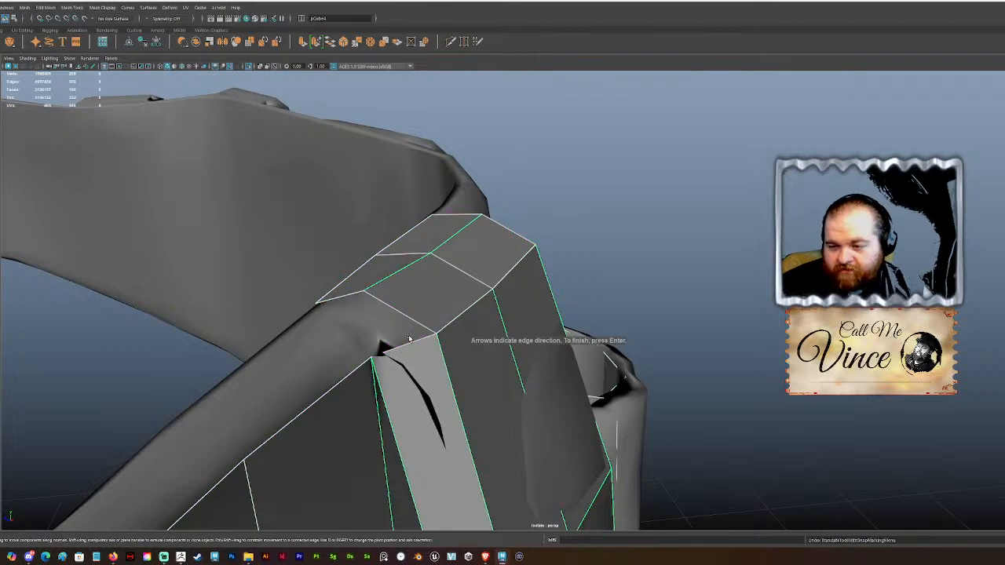
key(w)
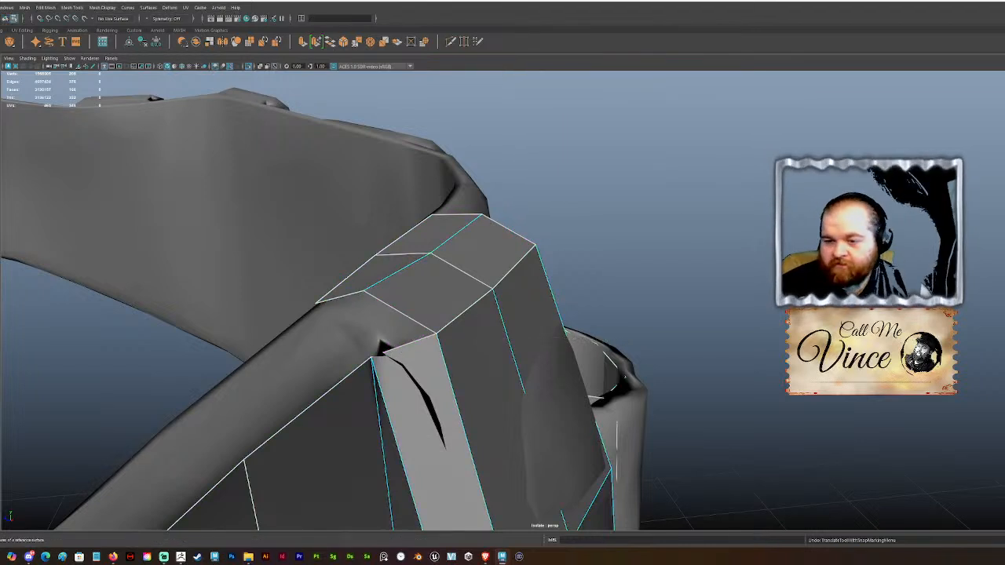
Step: Fill the open corner between the strap's top faces and its side with a new quad using Quad Draw
alt+drag(393, 290, 463, 316)
alt+drag(370, 336, 594, 301)
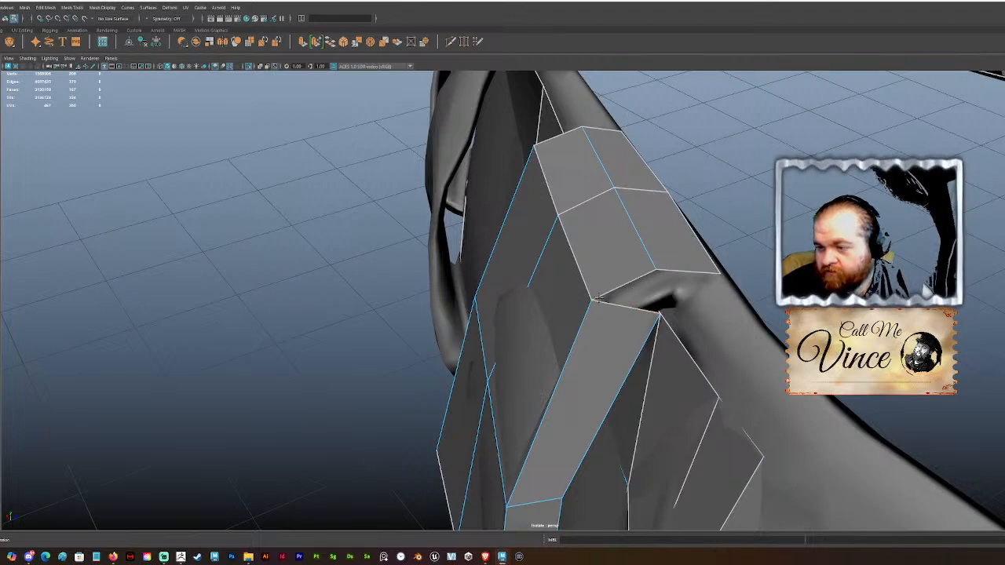
drag(589, 301, 719, 275)
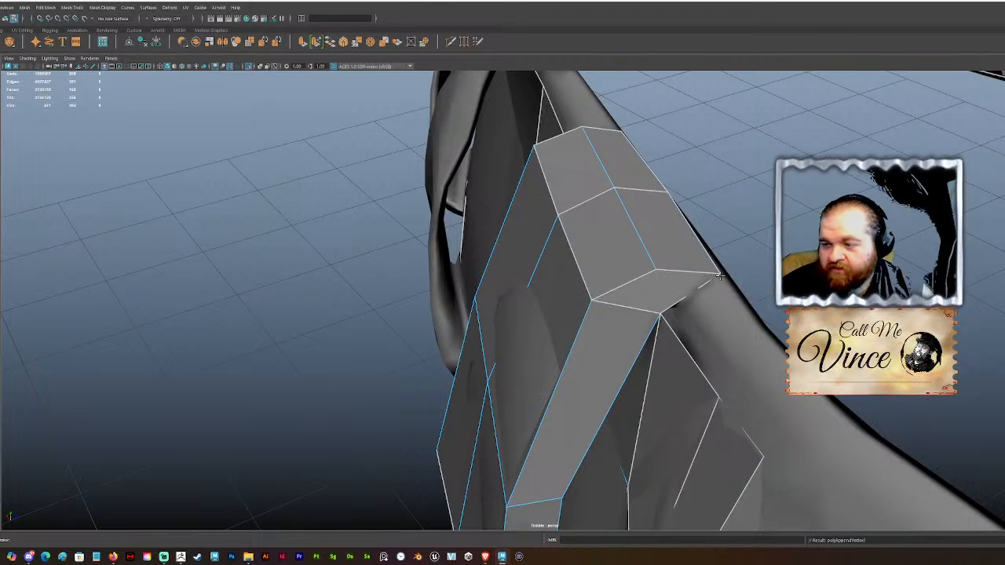
Step: Insert an edge loop through the strap's top faces and the new corner face
alt+middle_drag(738, 209, 594, 230)
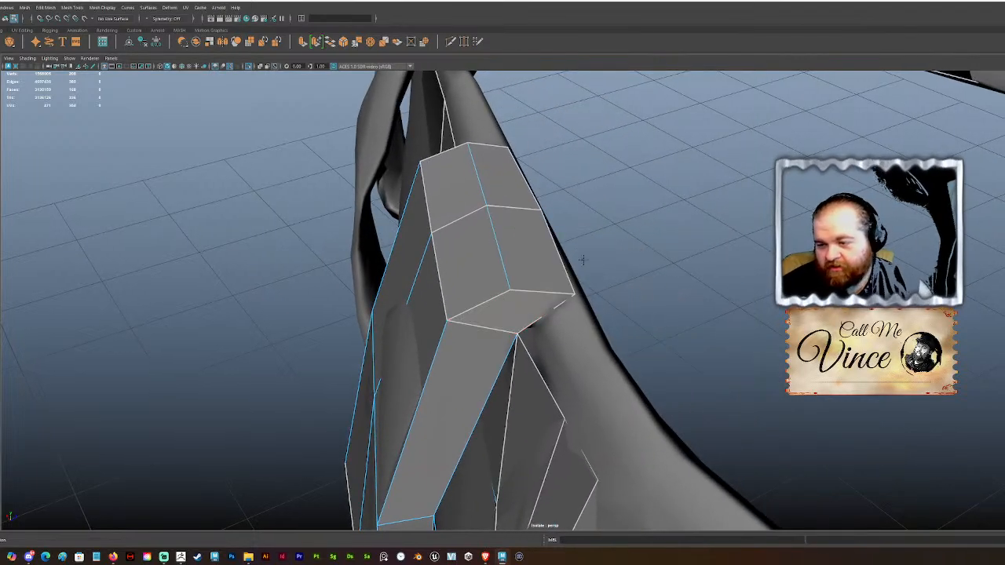
alt+drag(512, 375, 539, 307)
ctrl+click(493, 276)
alt+drag(493, 277, 626, 284)
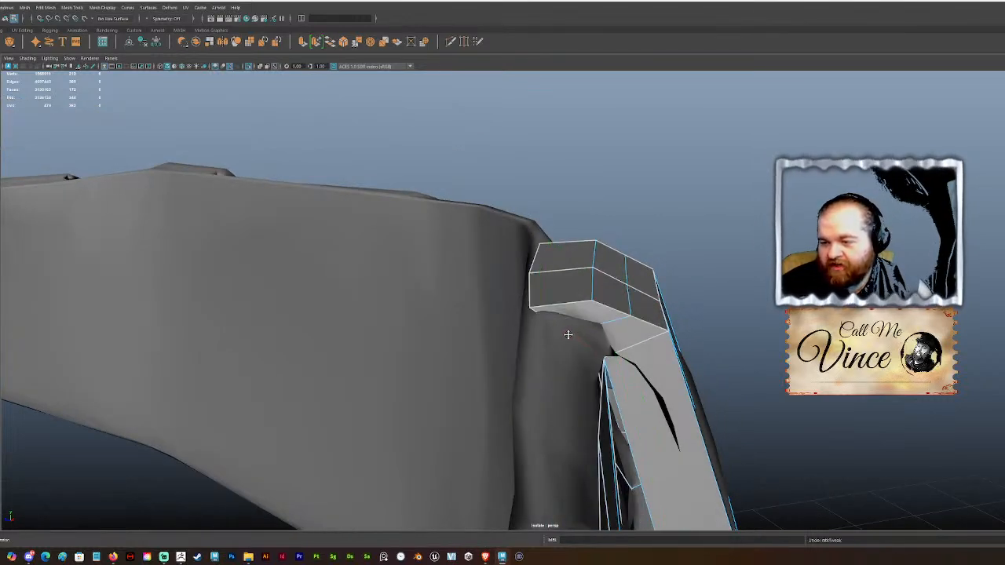
alt+drag(570, 328, 576, 317)
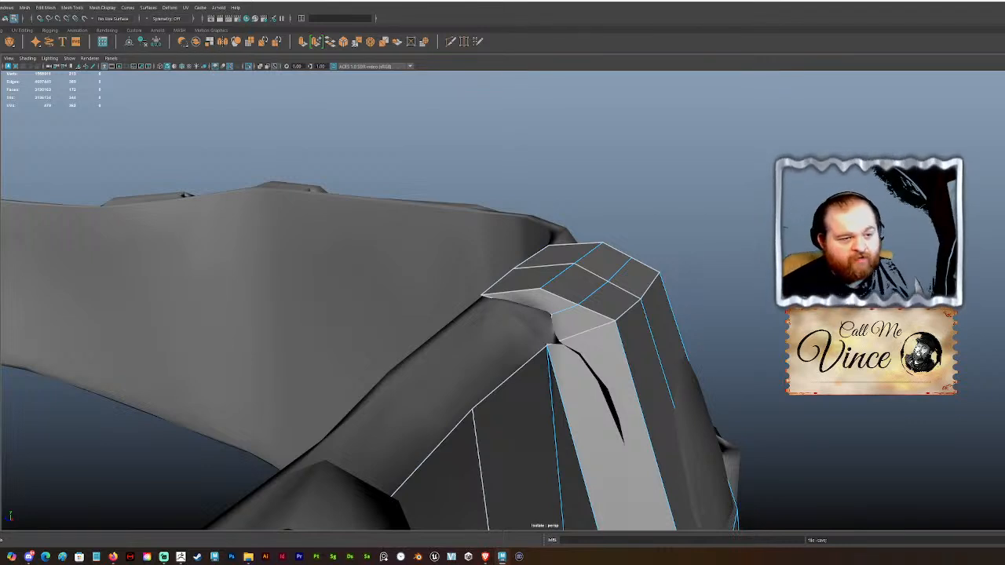
Step: Switch to ZBrush, frame the window model and hide LightBox
click(181, 557)
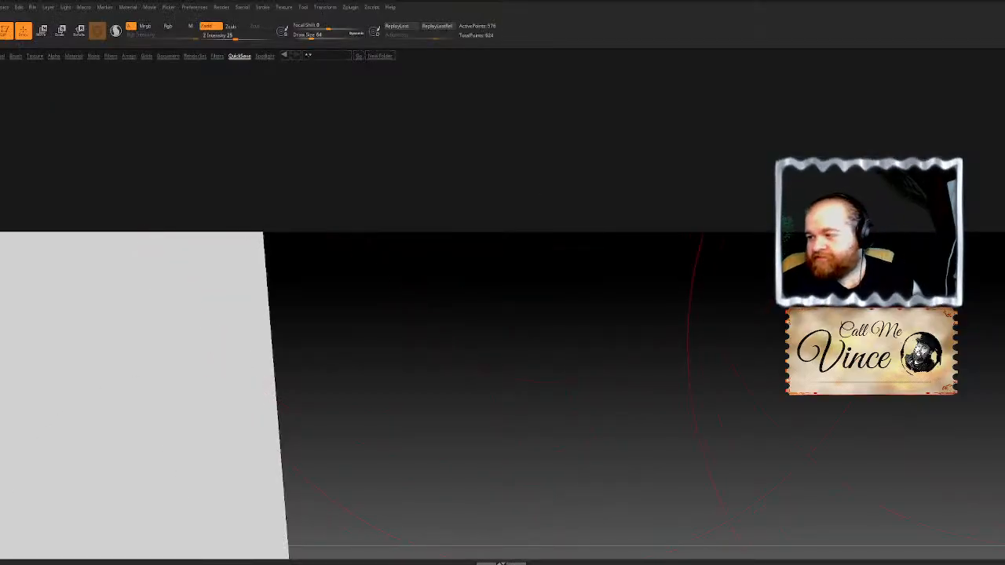
key(f)
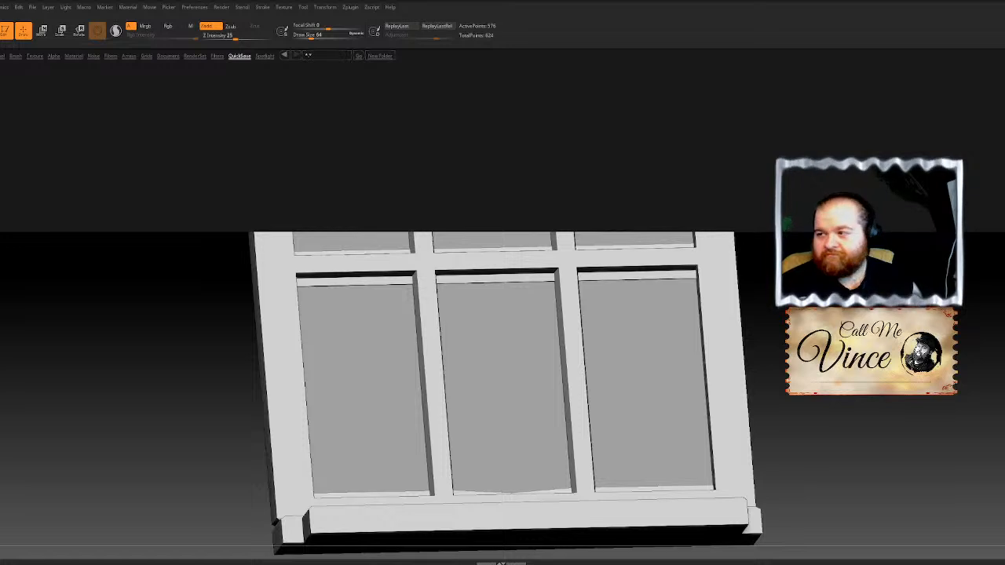
key(comma)
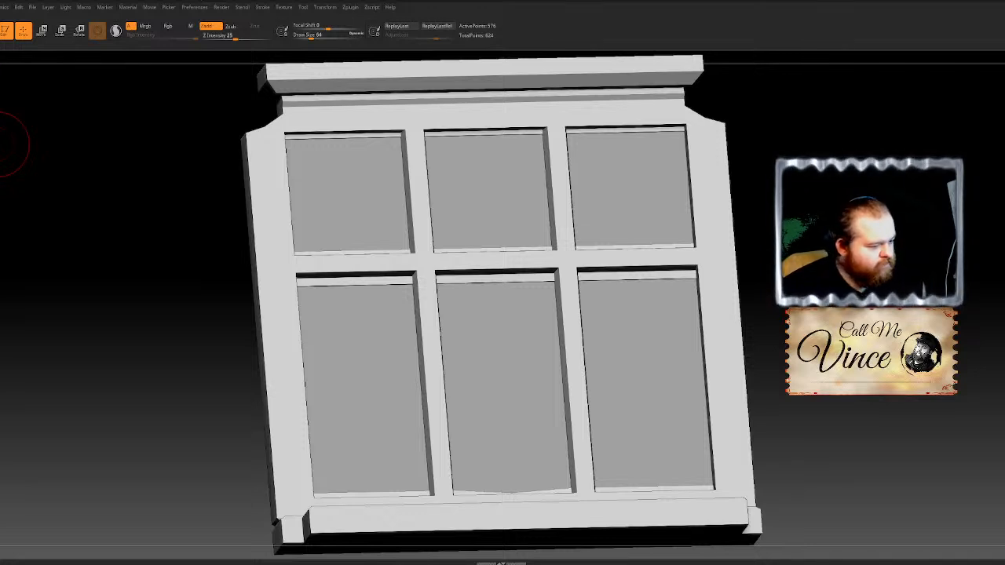
key(super+d)
key(alt+Tab)
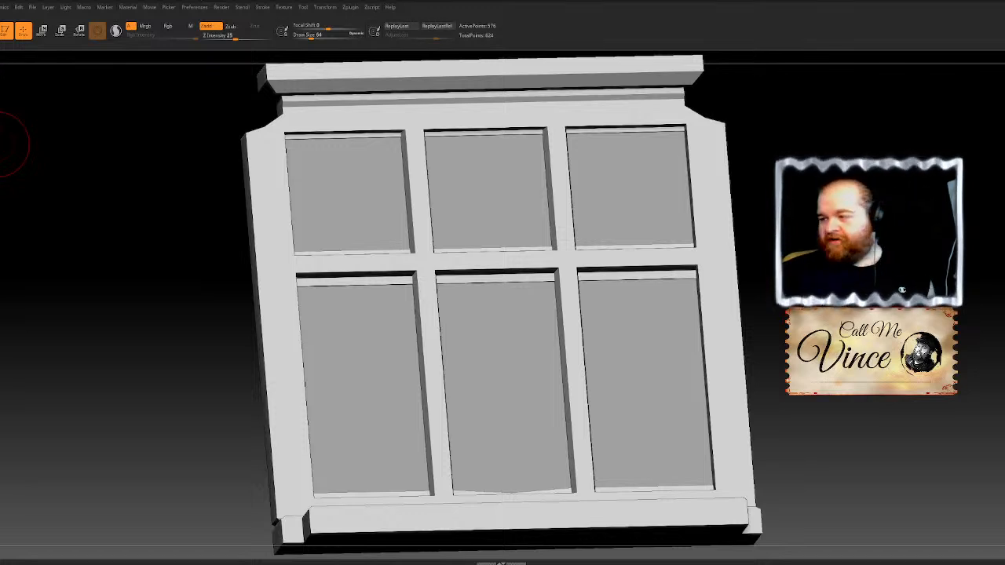
Step: Turn on PolyFrame and examine the wireframe around the window's middle crossbars up close
key(shift+f)
alt+drag(117, 144, 12, 189)
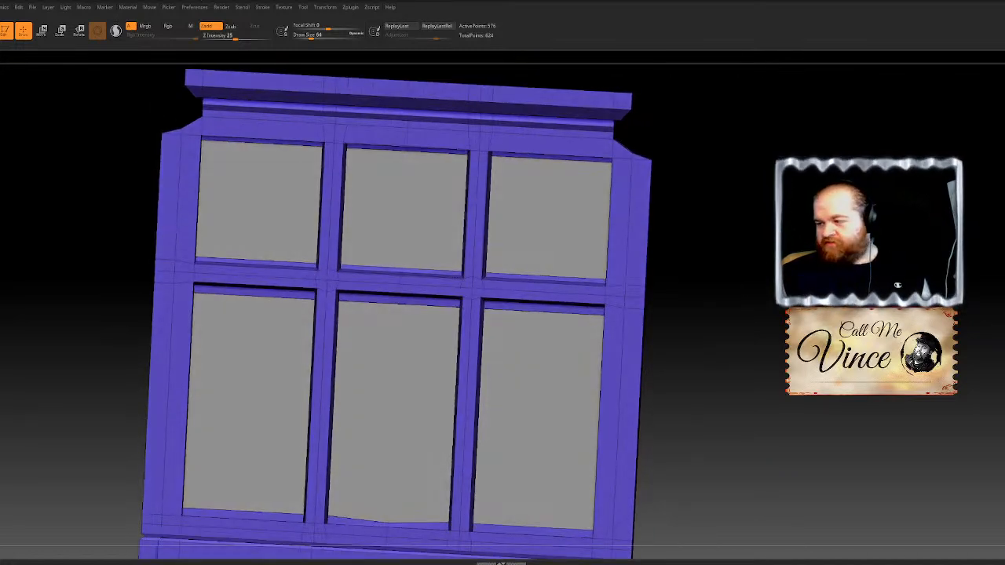
ctrl+right_drag(396, 338, 396, 421)
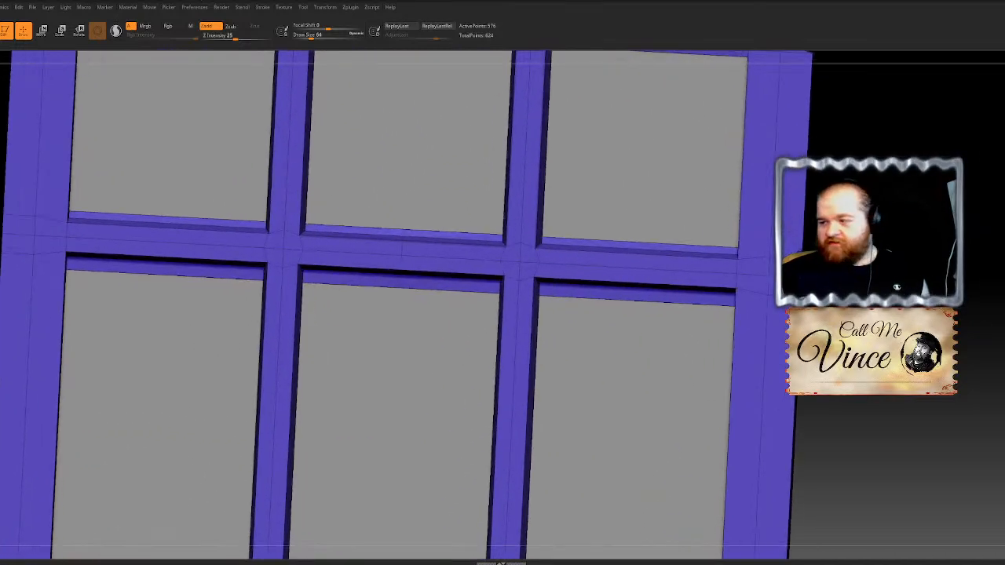
Step: Set the ZModeler edge action to Crease with a single edge as its target
mouse_move(396, 339)
right_down()
mouse_move(337, 339)
mouse_move(322, 358)
mouse_move(395, 357)
mouse_move(396, 405)
right_up()
ctrl+right_drag(630, 185, 629, 196)
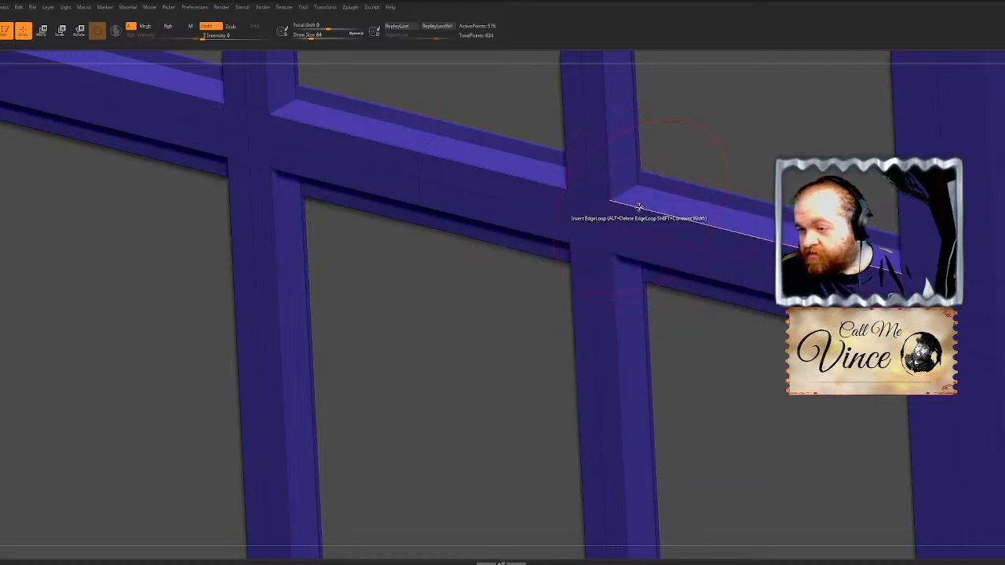
key(space)
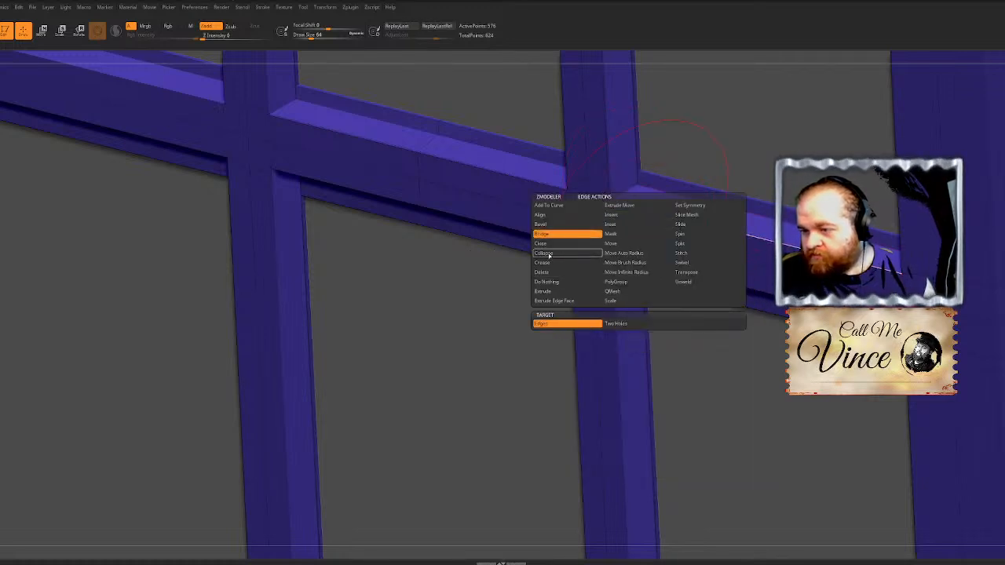
click(544, 262)
click(622, 324)
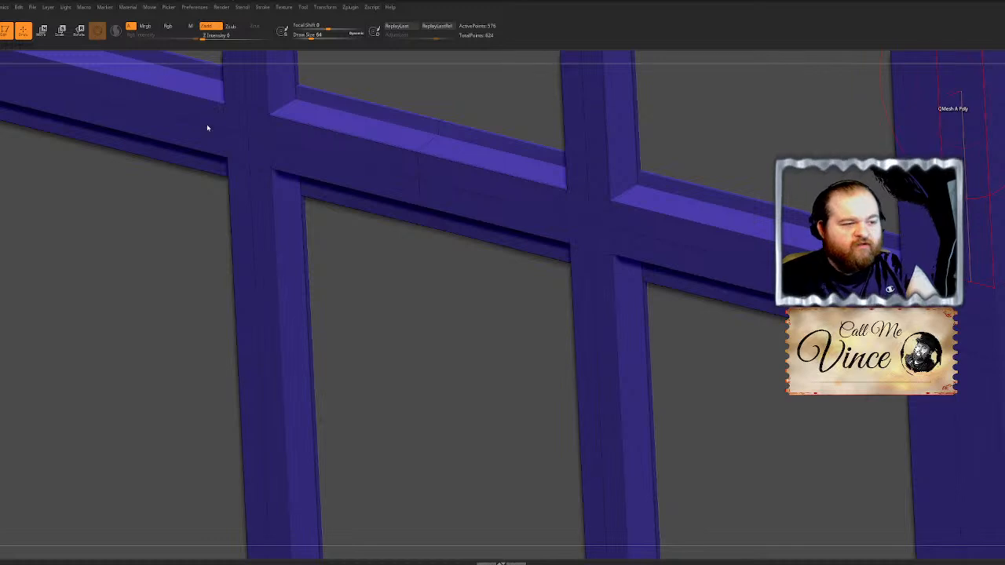
alt+right_drag(1004, 182, 723, 288)
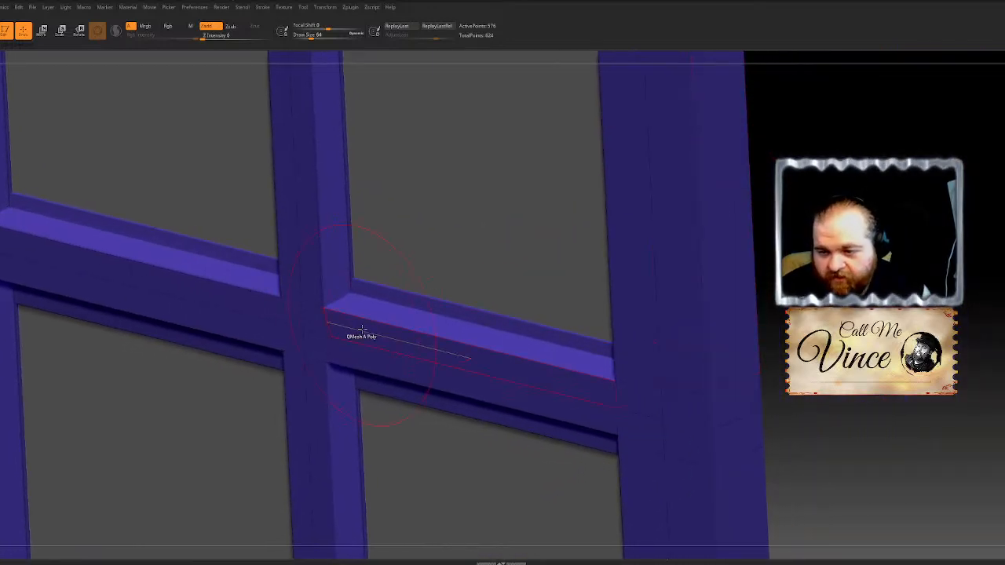
key(space)
click(309, 405)
Step: Crease the long ledge edges of the middle crossbar beneath the upper-right window opening
click(379, 323)
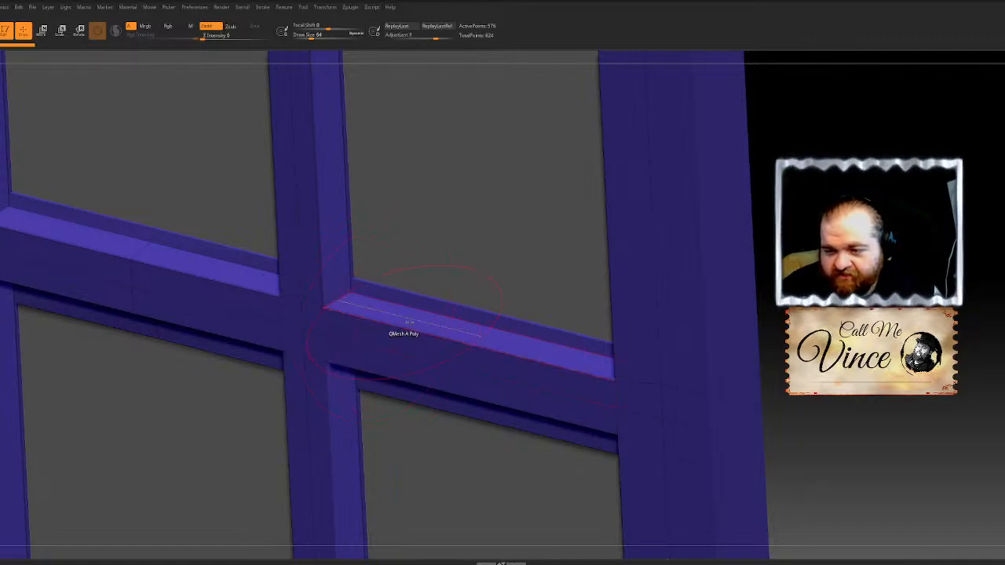
right_drag(887, 318, 935, 294)
right_drag(615, 343, 548, 300)
click(528, 296)
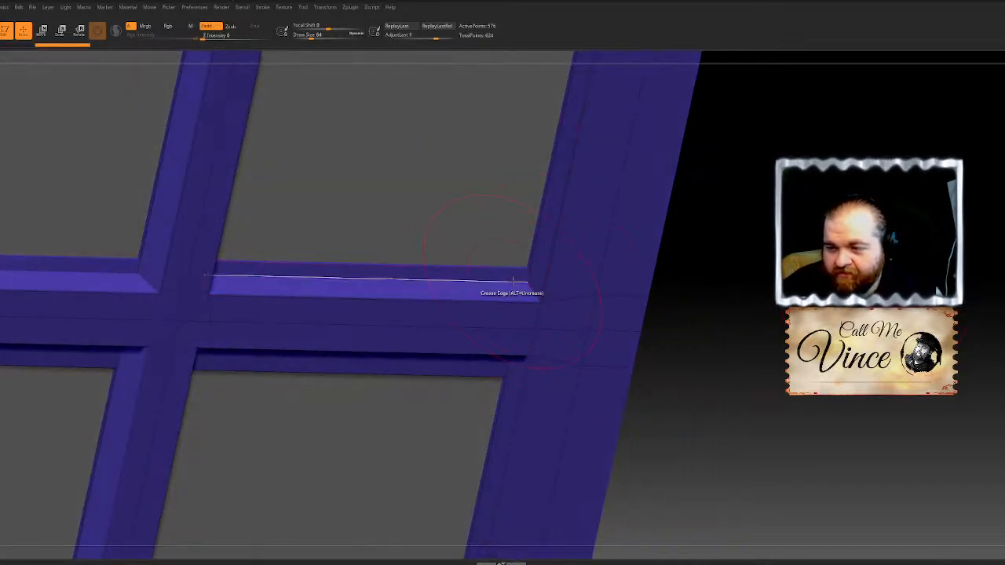
Step: Hide the glass panes, check the frame's Dynamic Subdivision preview and show its wireframe without polygroup colours
click(1001, 395)
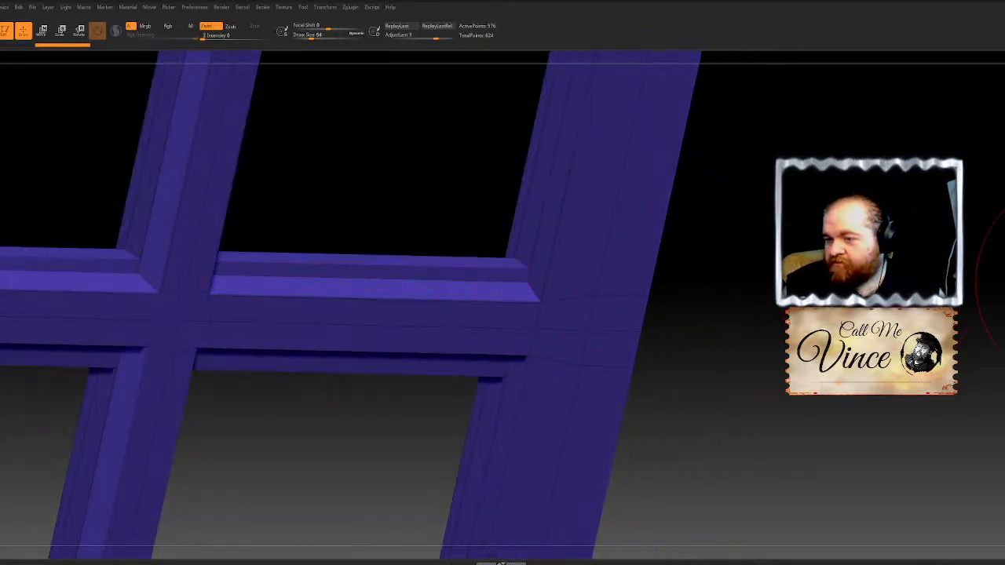
ctrl+right_drag(1001, 281, 765, 305)
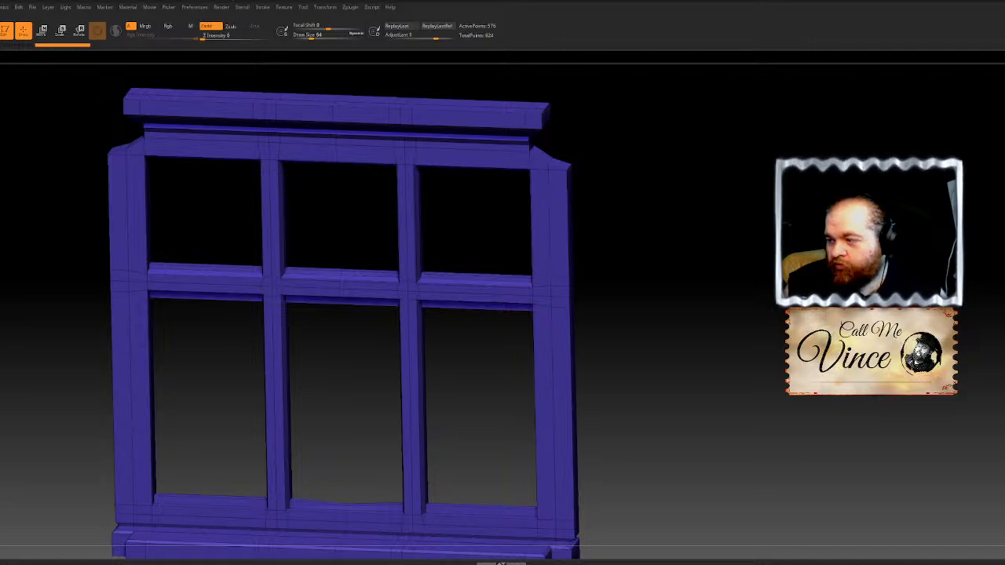
key(d)
right_drag(773, 317, 809, 361)
key(shift+d)
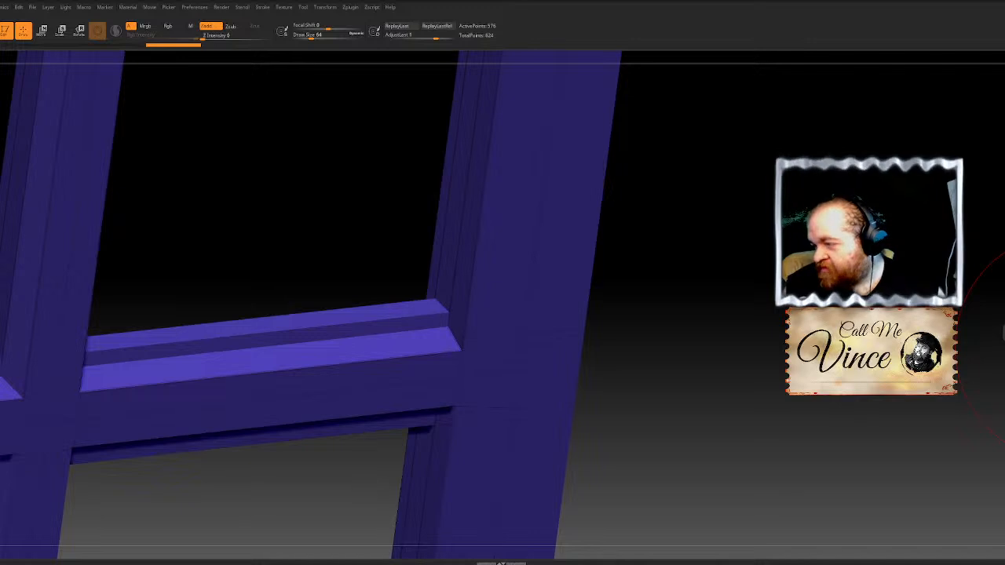
key(shift+f)
alt+right_drag(883, 321, 887, 325)
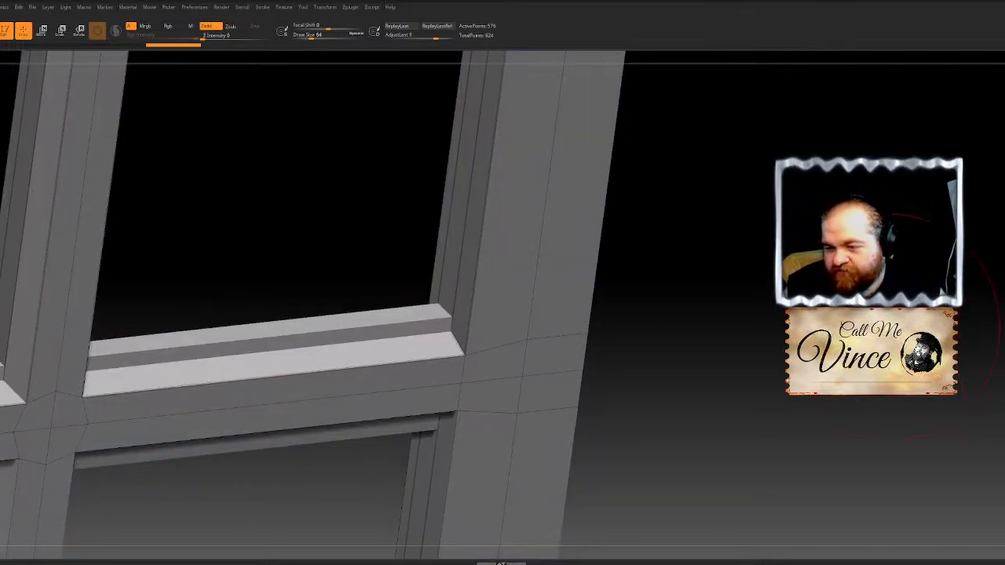
Step: Crease the remaining single edges where the crossbar's stepped ledge meets the side post of the upper-right opening
click(451, 324)
key(space)
click(438, 336)
key(space)
click(422, 348)
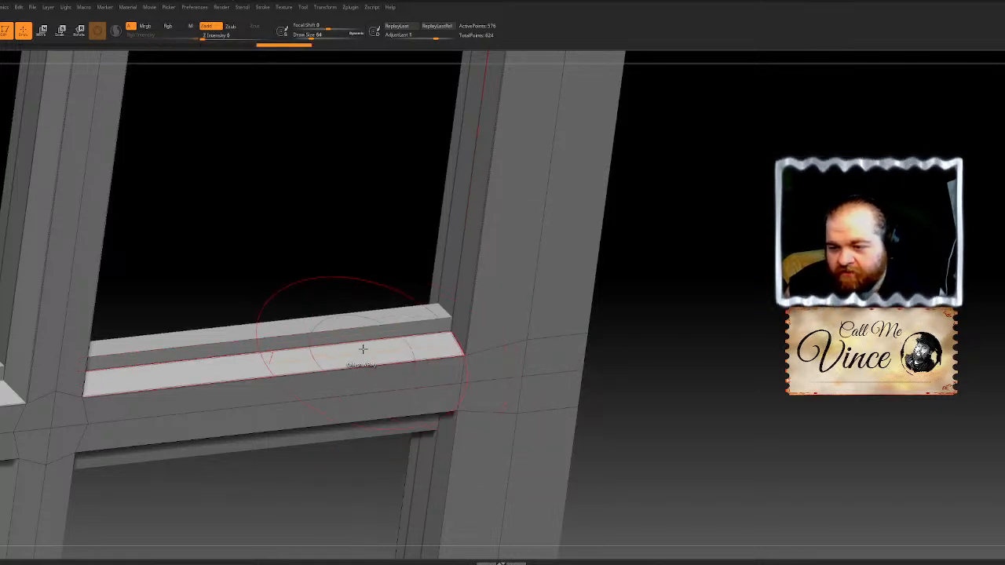
Step: Set the crease target to EdgeLoop Partial and crease the ledge loops along the middle crossbar and adjoining bars
key(space)
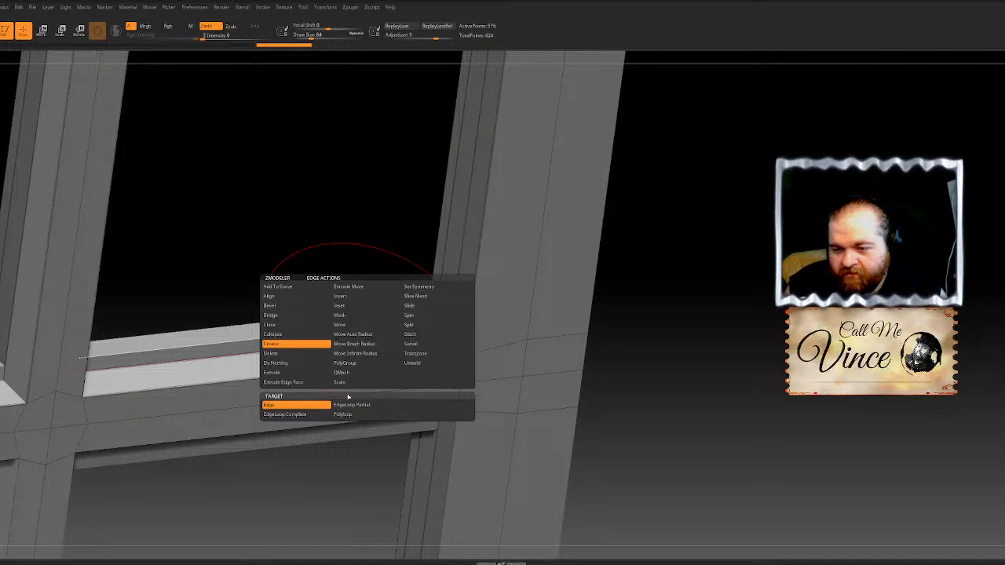
click(351, 405)
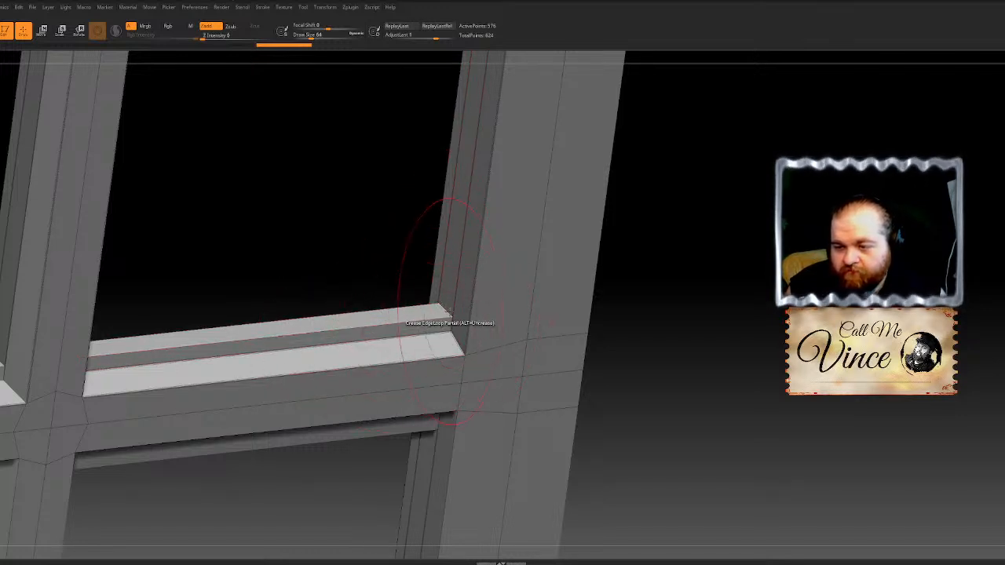
drag(393, 271, 282, 292)
drag(105, 298, 174, 321)
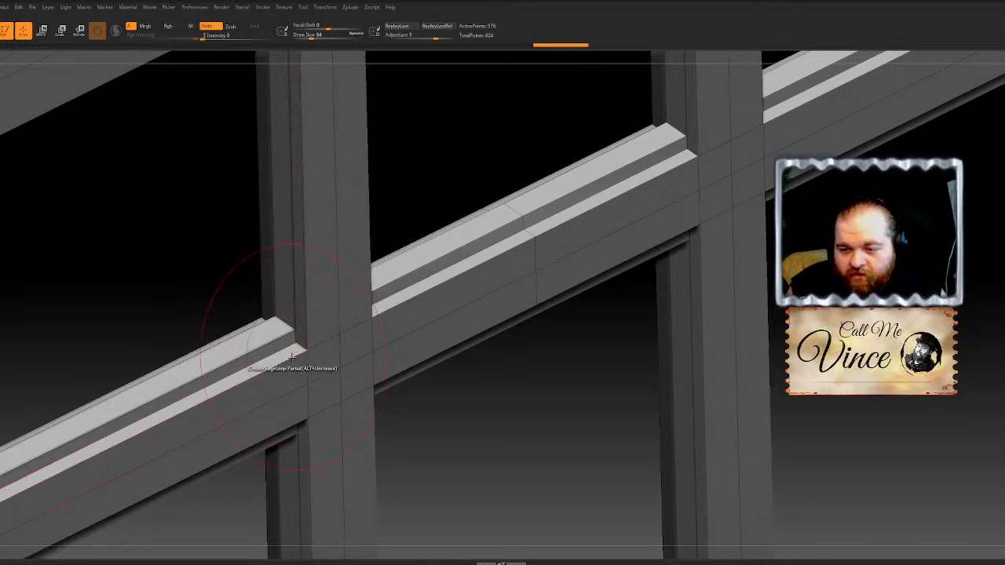
drag(189, 296, 400, 321)
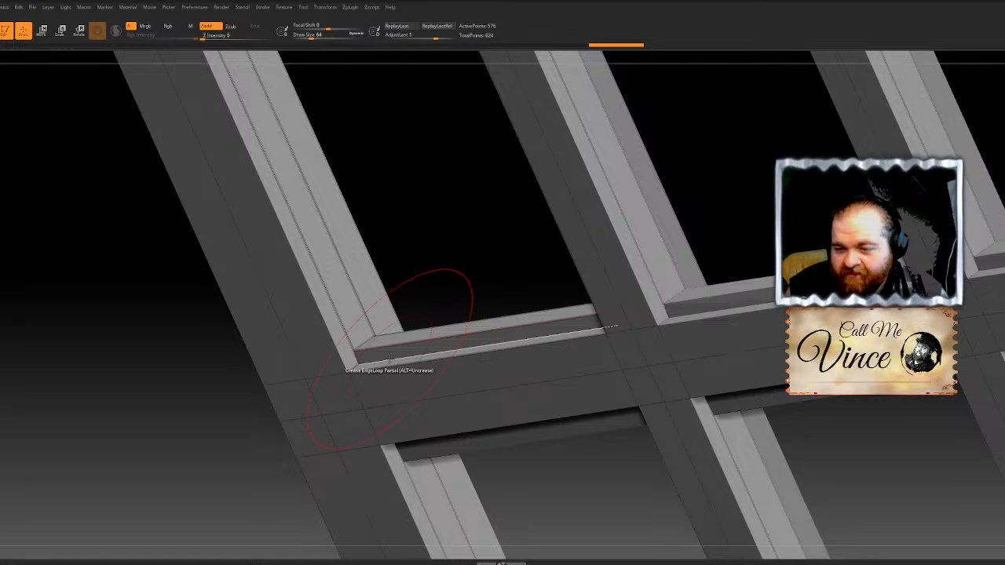
alt+drag(455, 286, 432, 319)
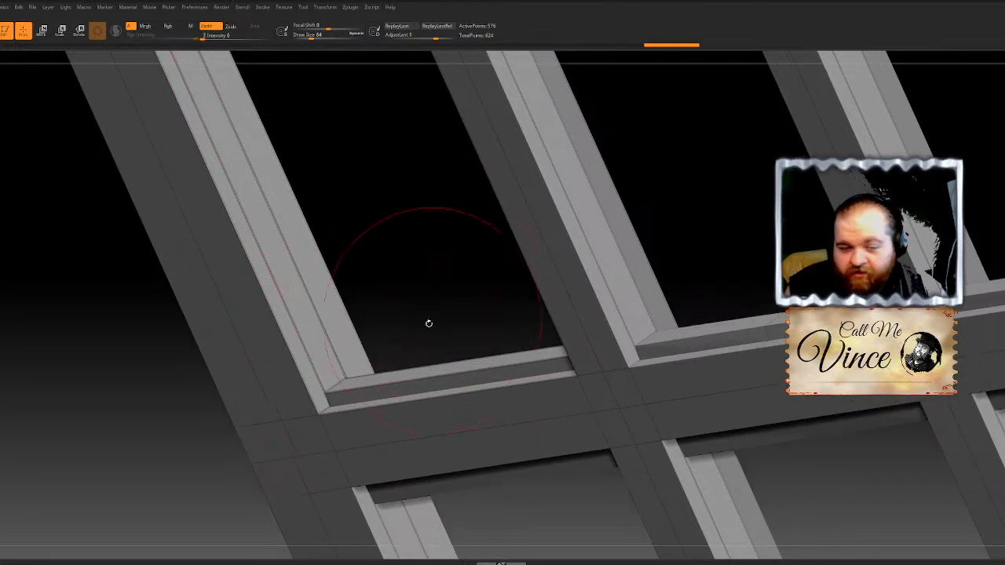
alt+drag(431, 267, 408, 299)
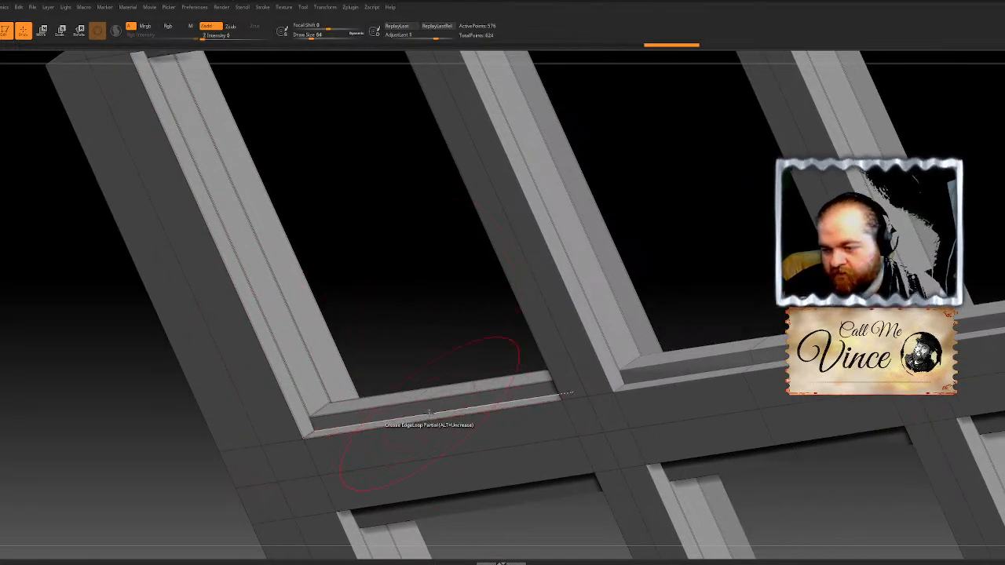
Step: Crease the partial edge loops around the openings' outer and top corners, and switch off the Dynamic Subdivision preview
mouse_move(340, 219)
mouse_down()
mouse_move(385, 319)
mouse_move(375, 228)
mouse_move(330, 235)
mouse_up()
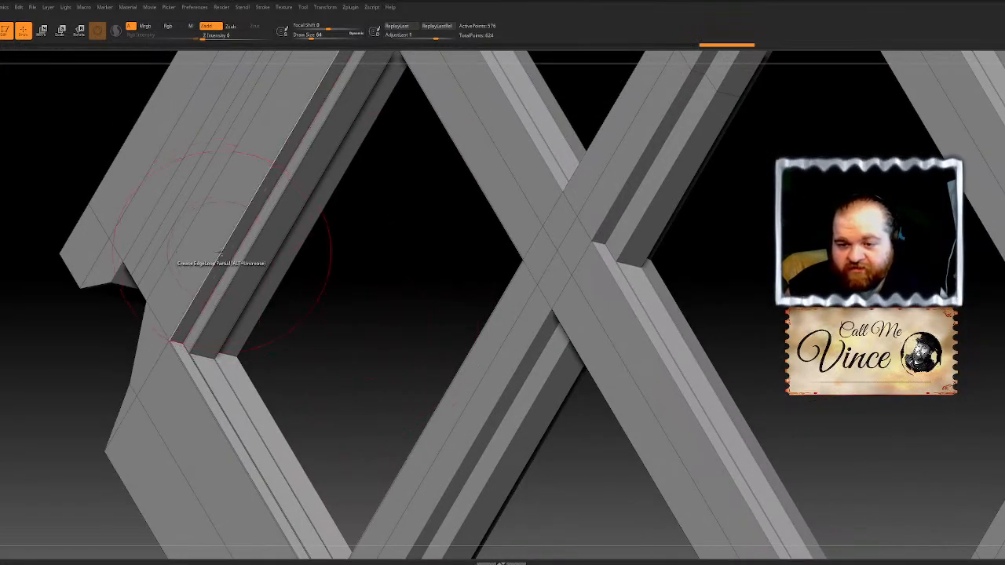
drag(385, 307, 240, 289)
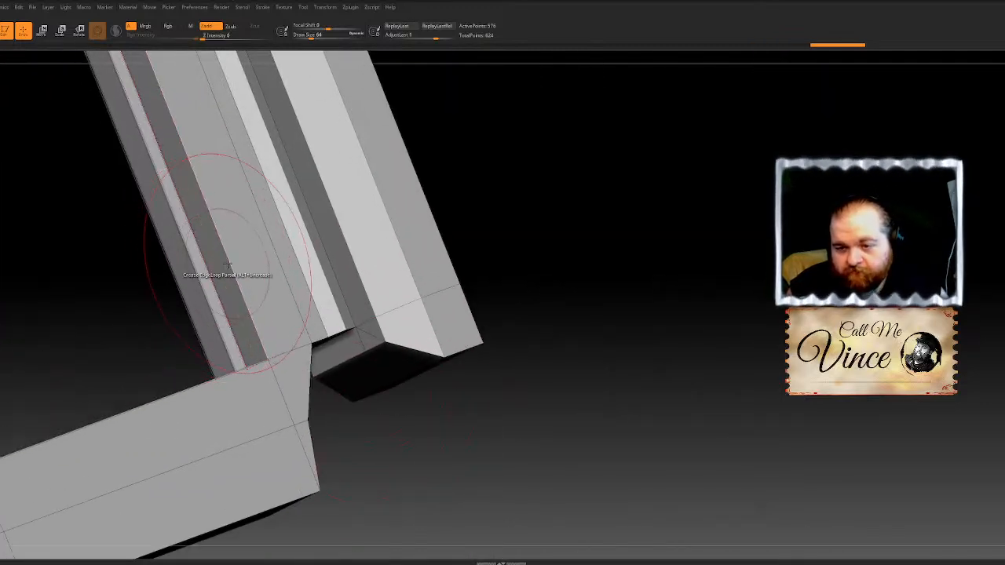
alt+drag(699, 248, 773, 308)
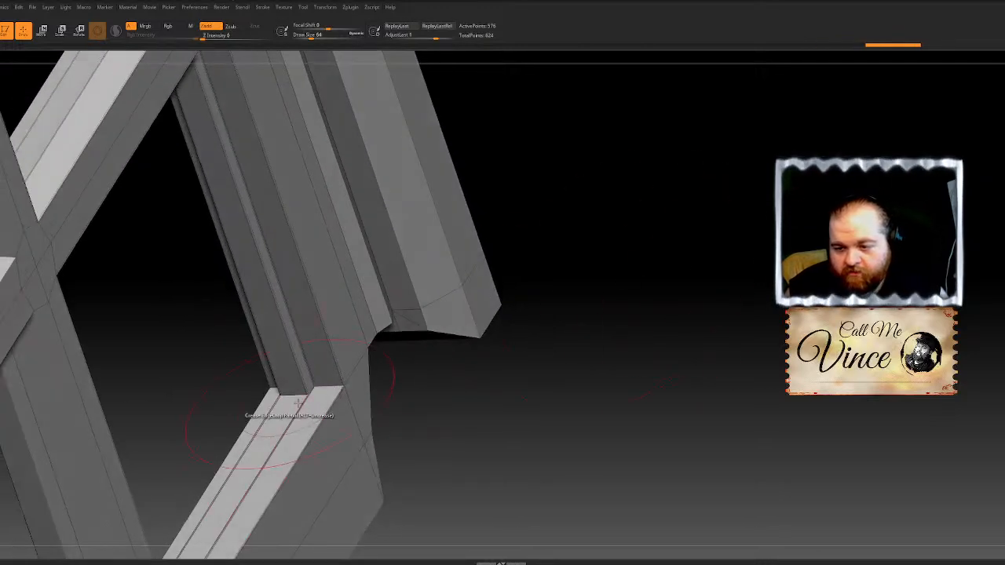
drag(643, 298, 560, 222)
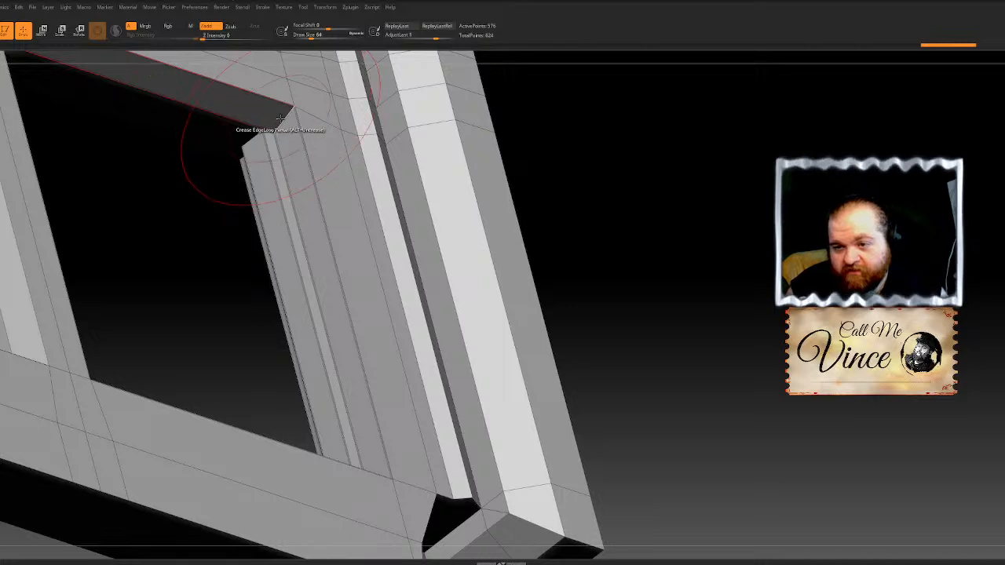
drag(738, 220, 753, 299)
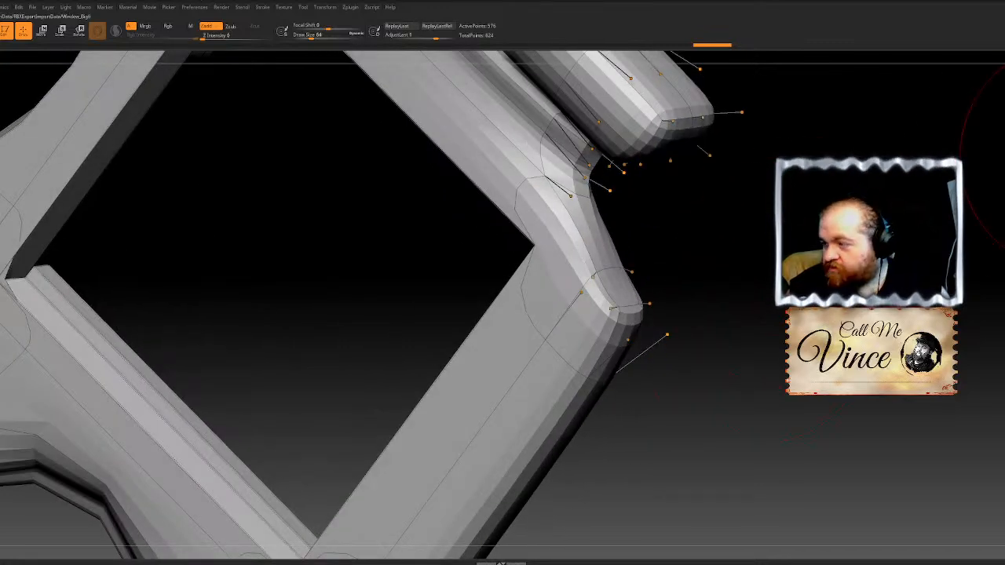
key(shift+d)
alt+drag(243, 354, 548, 251)
alt+drag(547, 210, 369, 235)
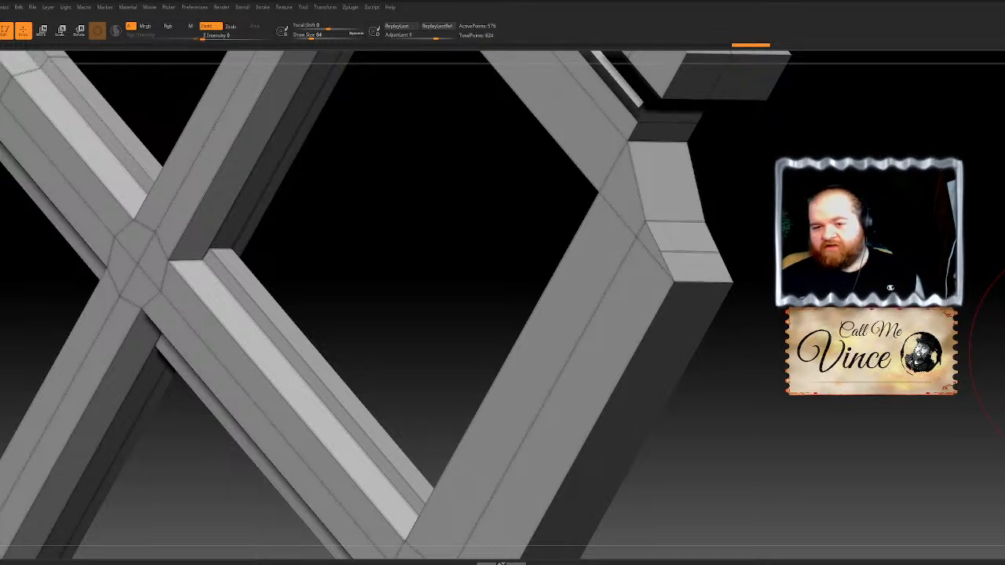
Step: Group the frame as one polygroup, undo the stray edit after it and display the wireframe without polygroup colours
key(ctrl+w)
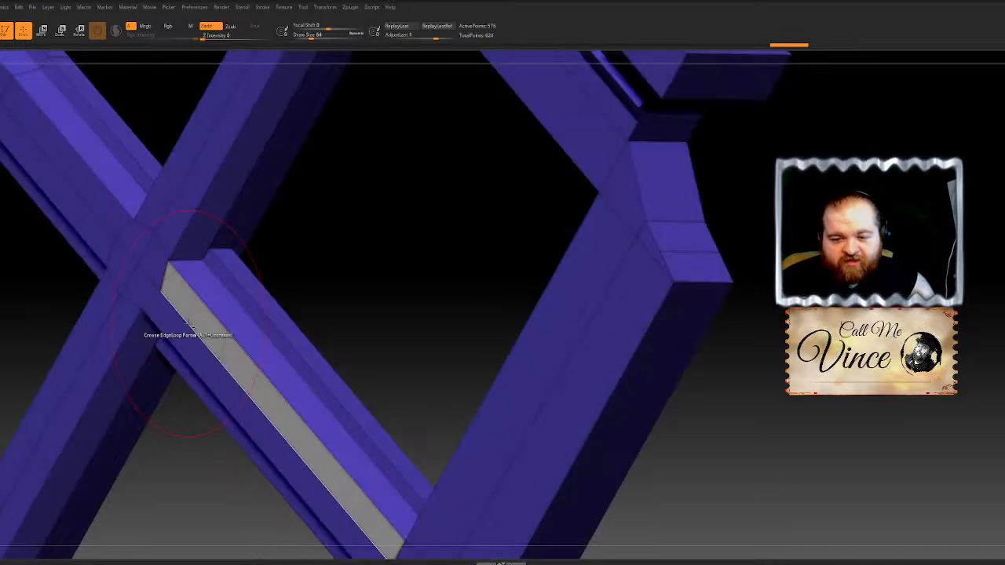
key(ctrl+z)
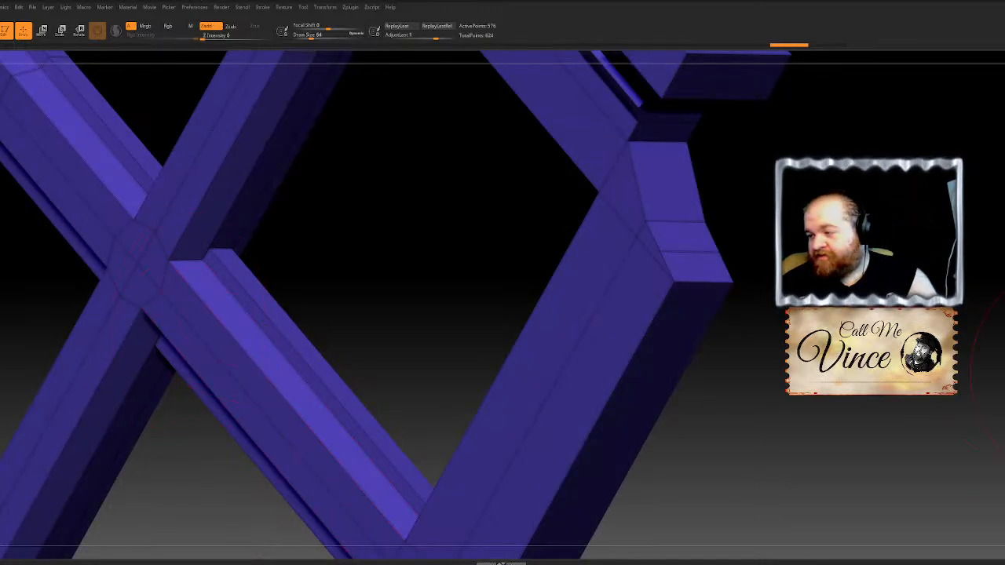
key(shift+f)
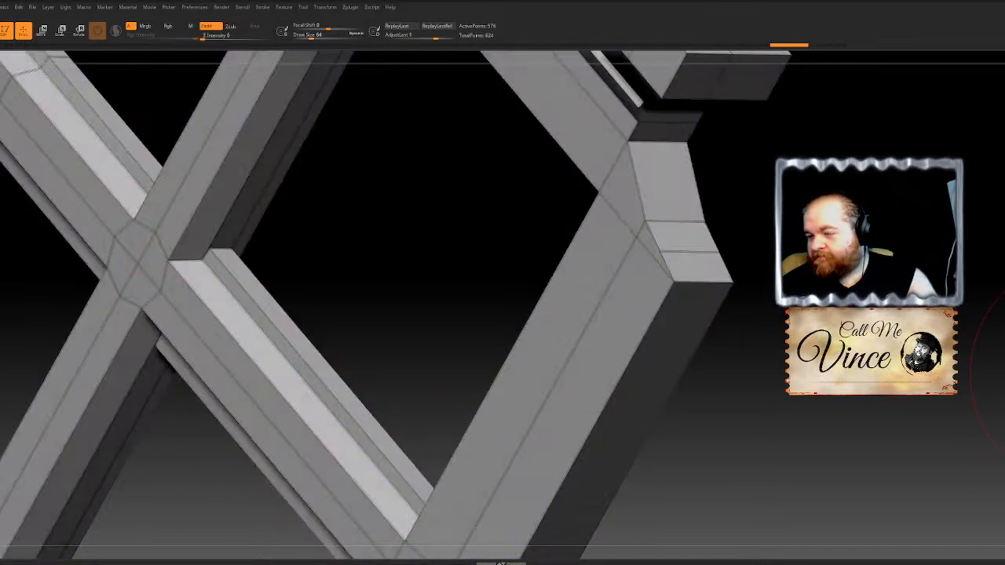
Step: Crease the partial edge loops at the crossing of the middle bars and on the window's upper frame
click(132, 274)
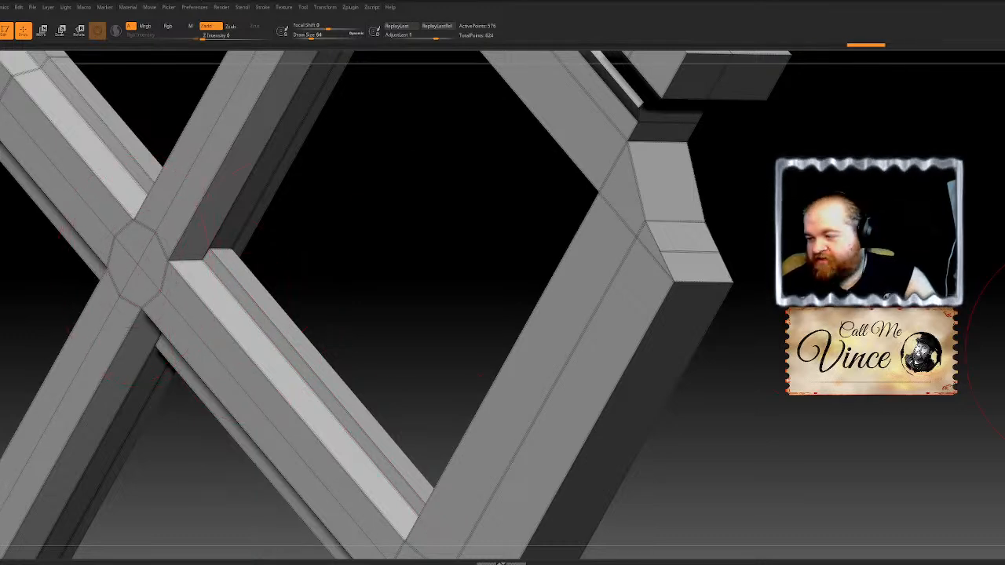
drag(990, 352, 991, 330)
alt+drag(662, 327, 618, 379)
drag(662, 298, 584, 335)
click(213, 126)
mouse_move(505, 259)
alt+mouse_down()
mouse_move(520, 317)
mouse_move(539, 260)
mouse_move(502, 212)
mouse_move(454, 296)
alt+mouse_up()
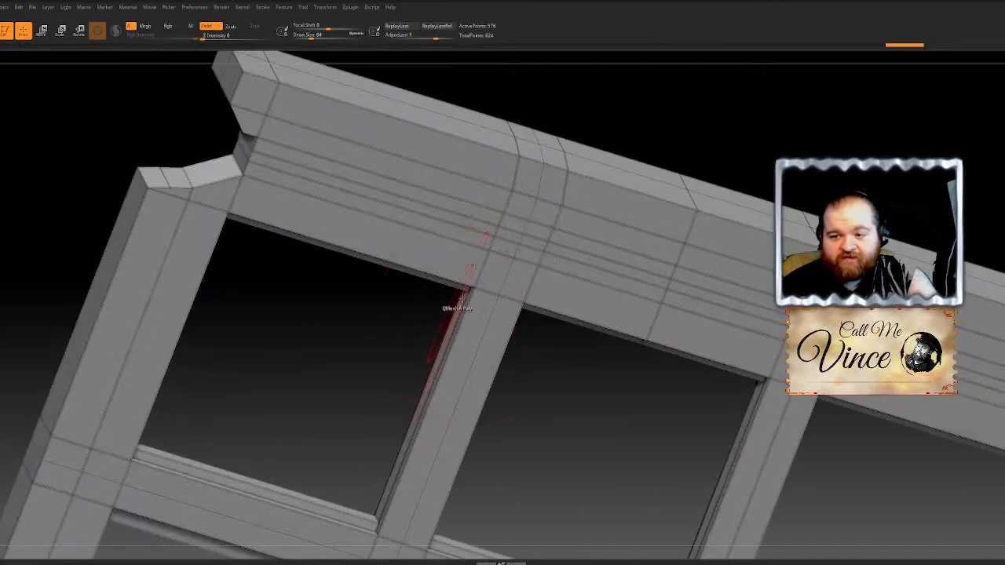
Step: Try to crease the partial edge loop along the centre of the upper vertical bar
alt+drag(599, 428, 434, 290)
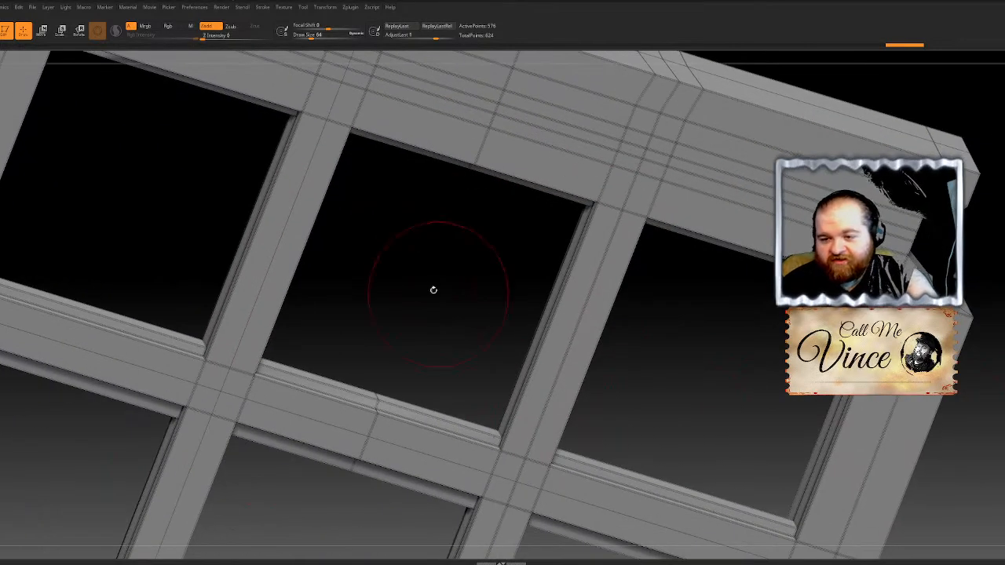
click(612, 230)
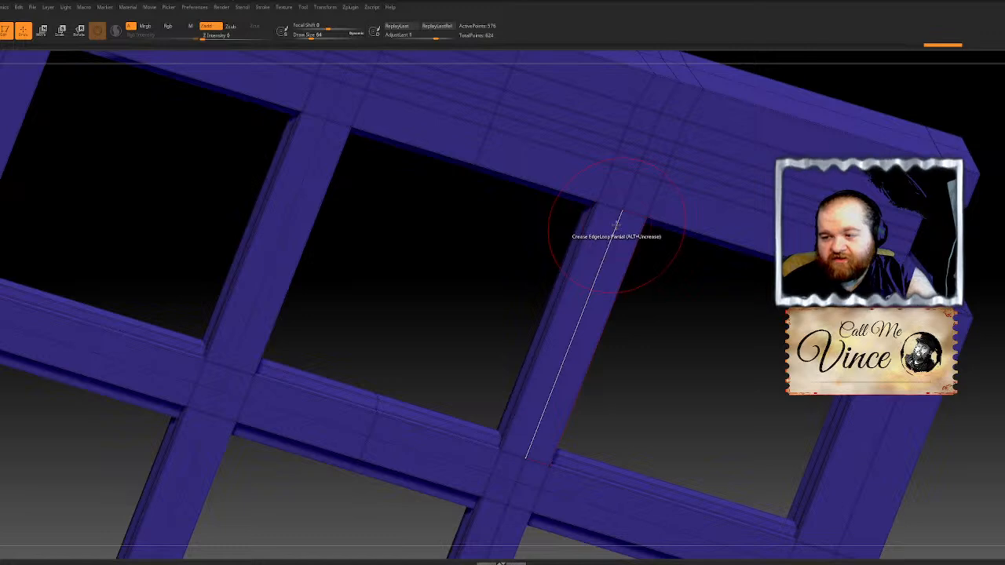
key(ctrl+z)
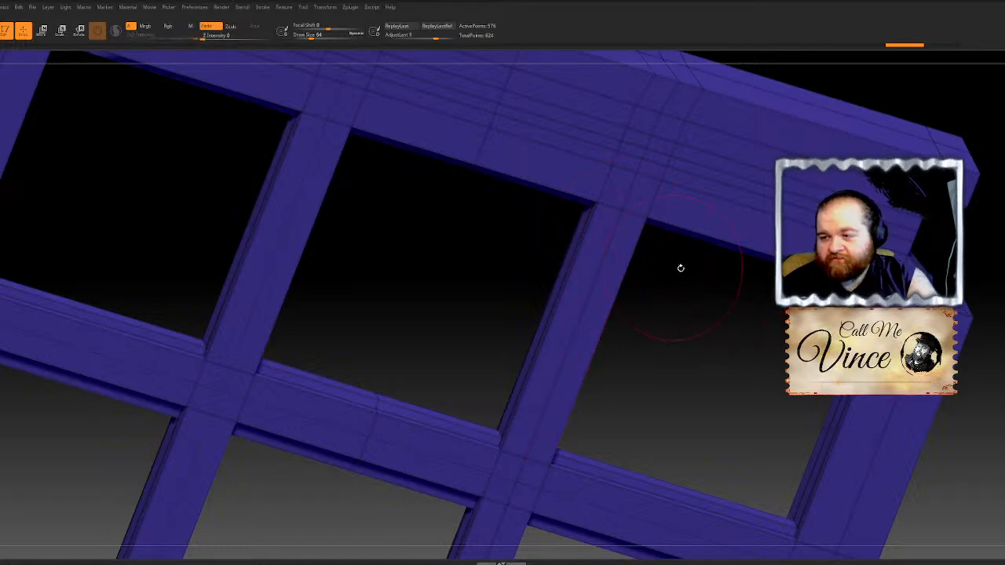
key(shift+f)
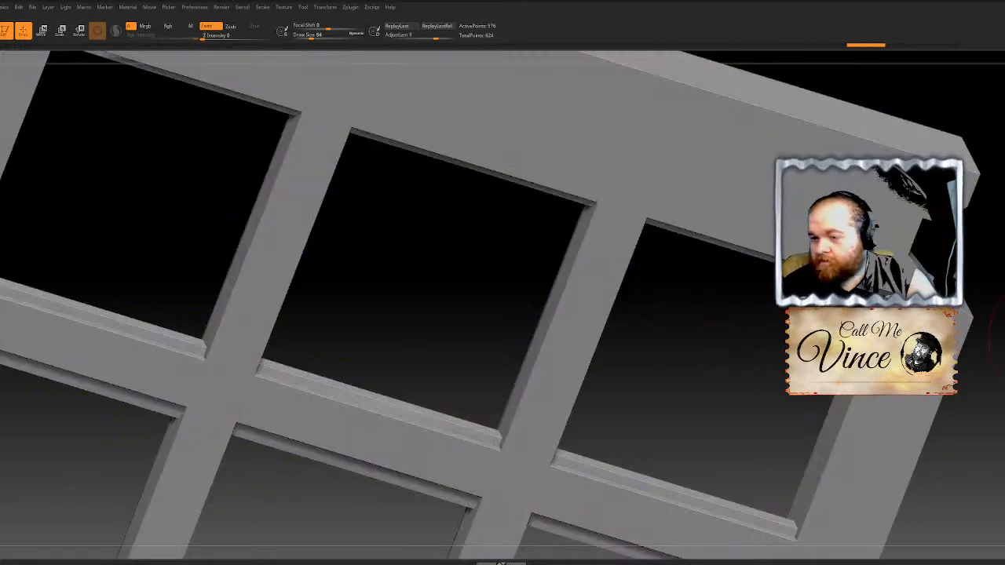
key(shift+f)
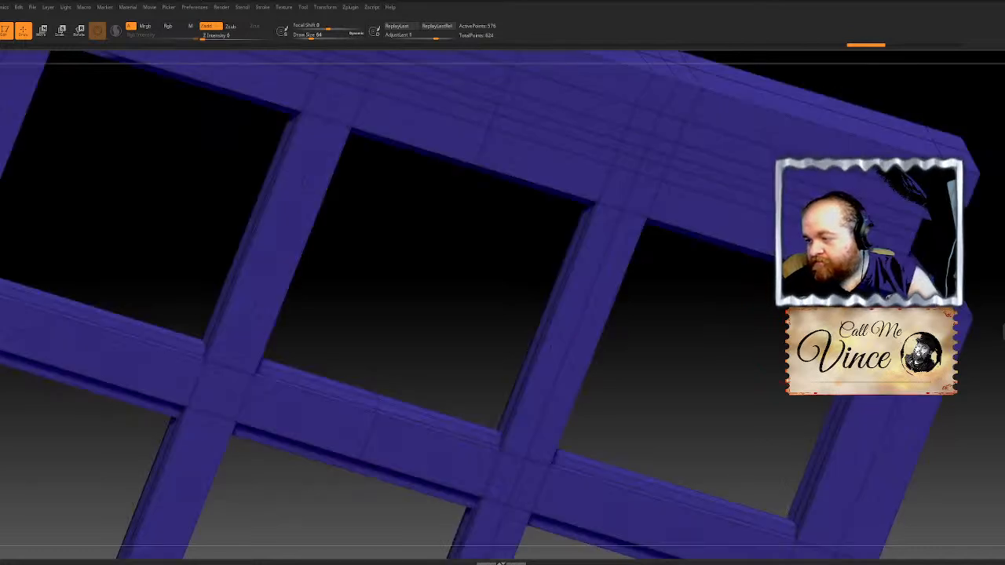
key(shift+f)
Step: Uncrease the centre loop of the upper vertical bar and edit the matching loop crease on the top rail
alt+click(601, 271)
alt+drag(401, 278, 392, 247)
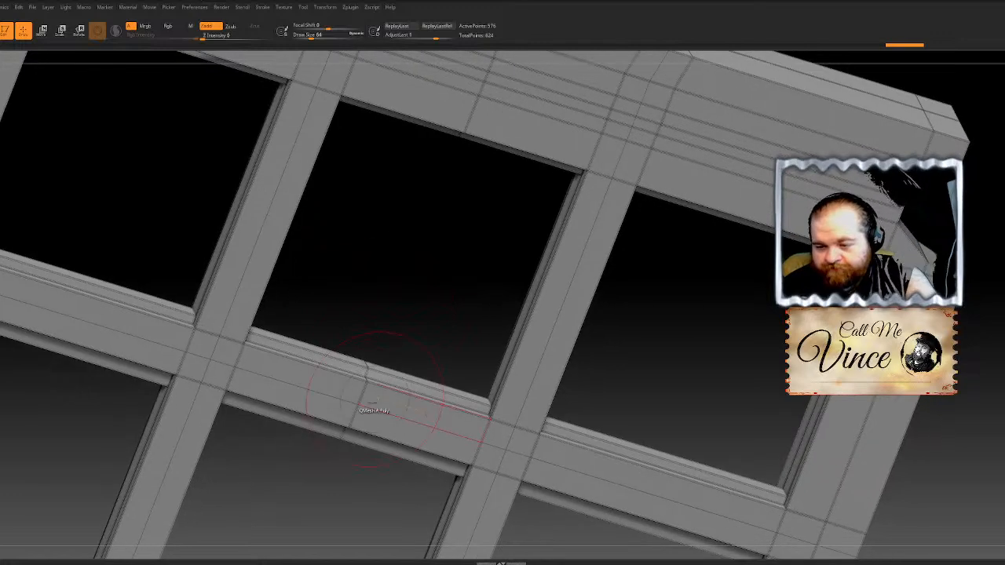
drag(446, 296, 604, 309)
drag(370, 184, 463, 348)
click(346, 187)
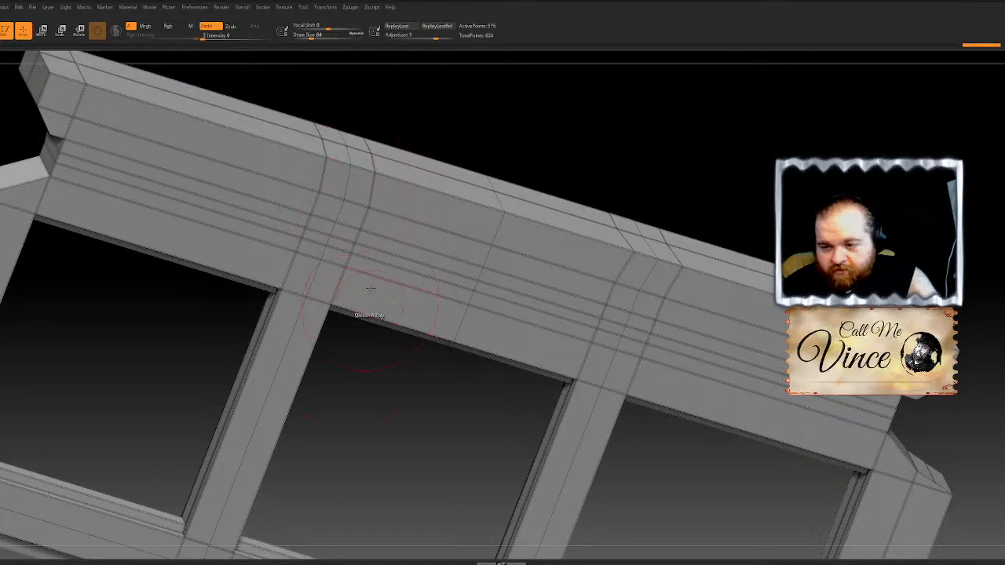
Step: Examine the edge loops and creases across the window frame, from the top rail to the sill
drag(720, 497, 665, 337)
alt+drag(867, 150, 786, 133)
drag(730, 167, 487, 317)
alt+drag(991, 283, 739, 201)
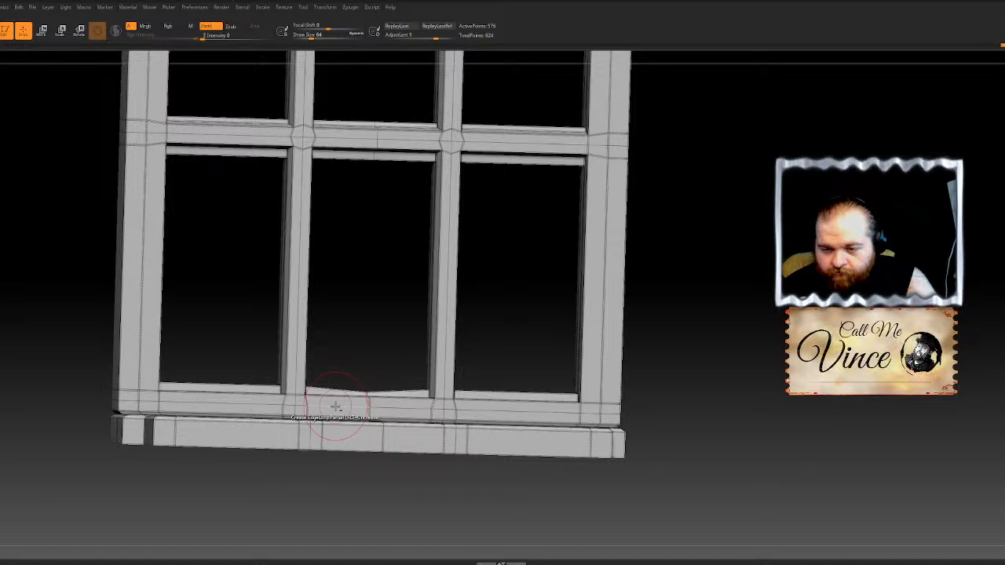
alt+drag(382, 283, 378, 323)
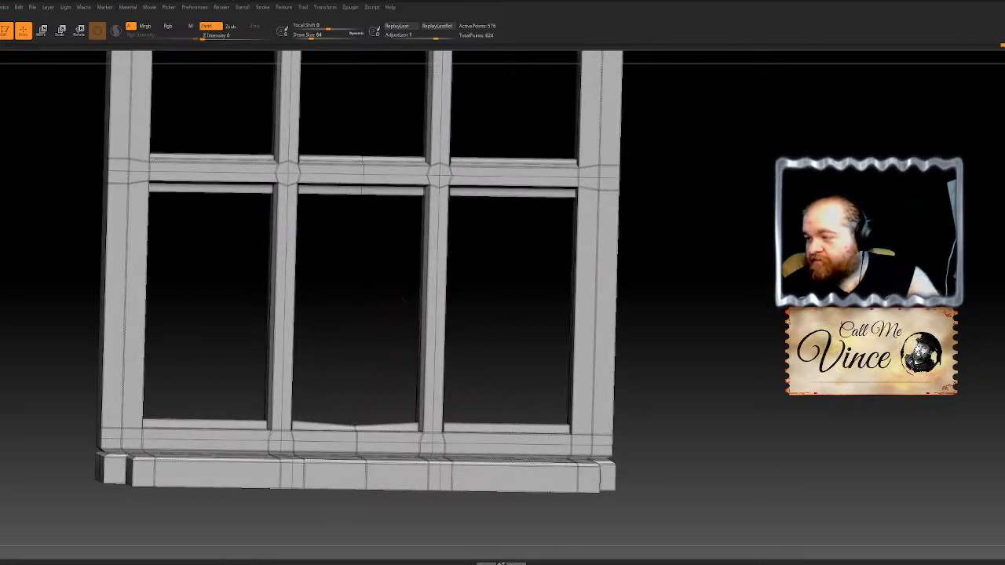
mouse_move(779, 300)
alt+mouse_down()
mouse_move(766, 325)
mouse_move(782, 329)
alt+mouse_up()
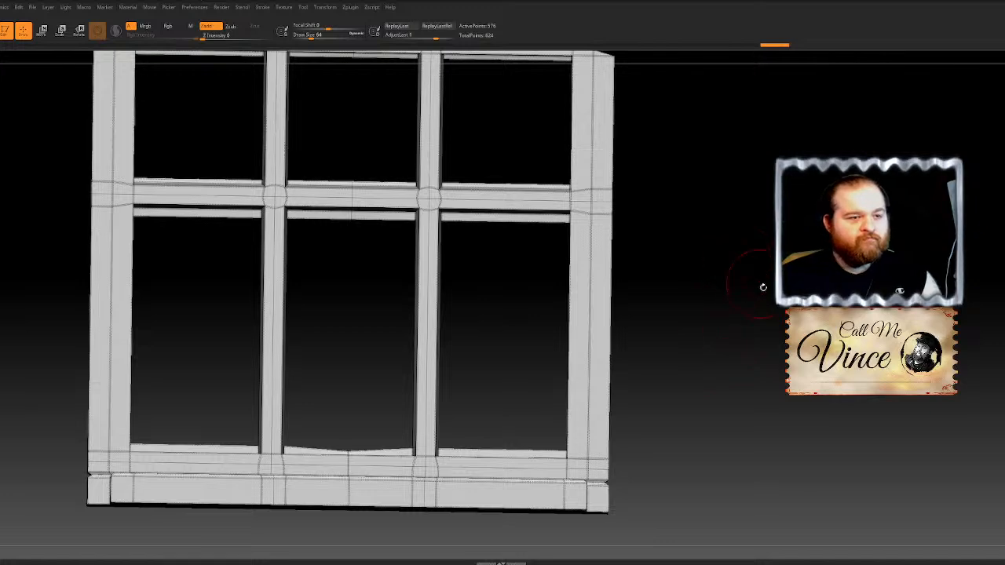
alt+drag(759, 283, 807, 321)
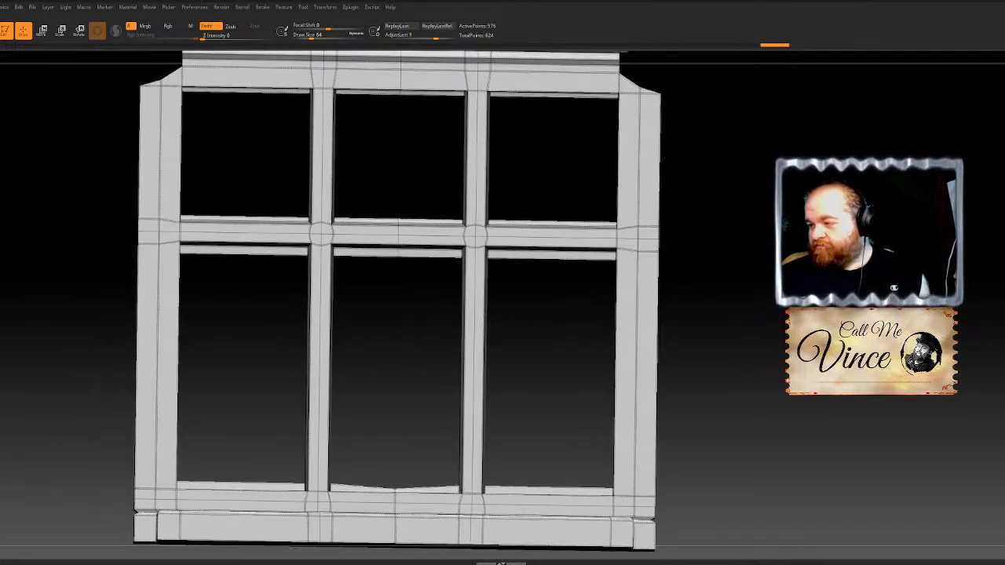
Step: Subdivide the window frame once and compare the new subdivision level with the lower one
key(ctrl+d)
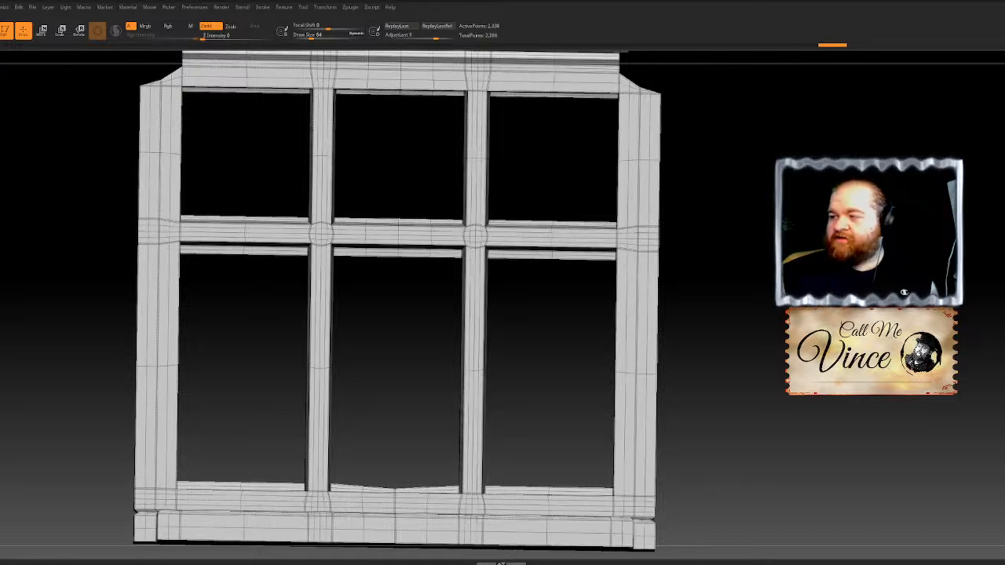
key(shift+d)
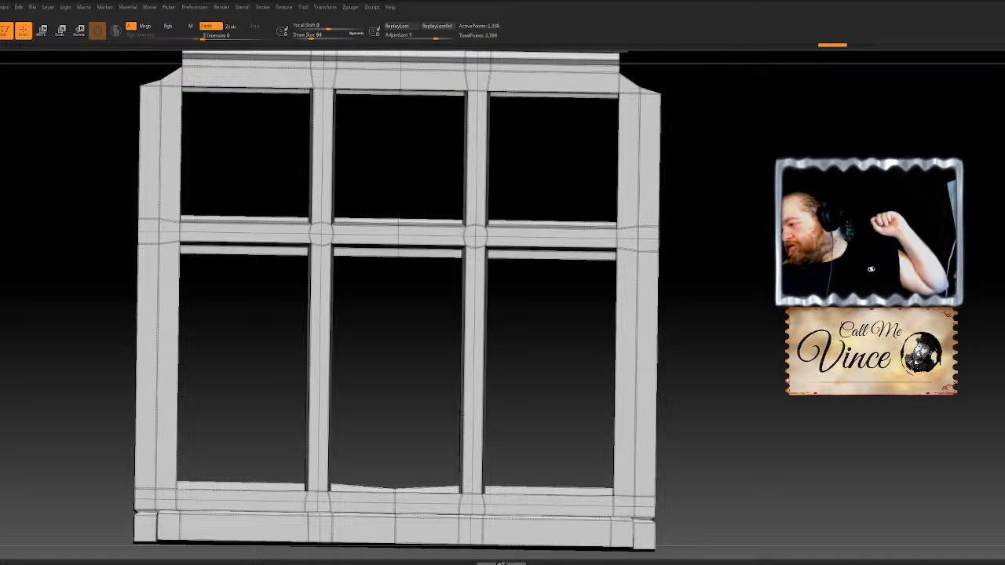
key(d)
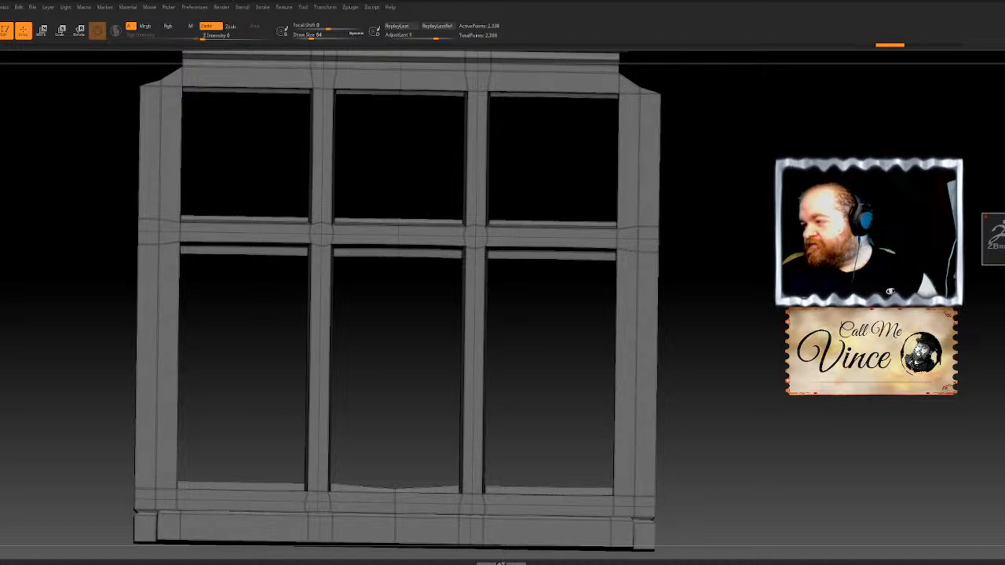
Step: Clear any mask and keep subdividing the window frame up to about 9.6 million points
ctrl+drag(759, 217, 856, 280)
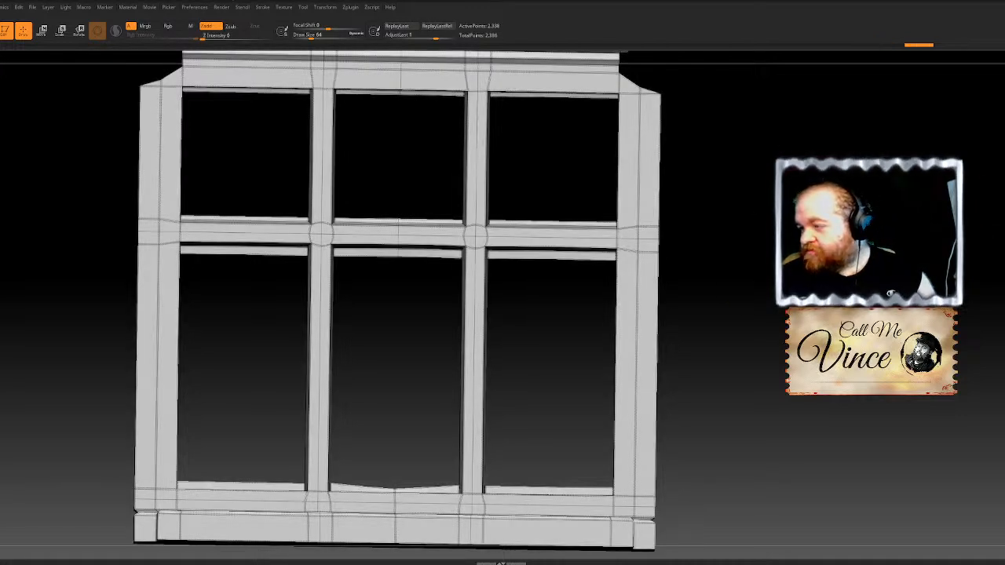
key(ctrl+d)
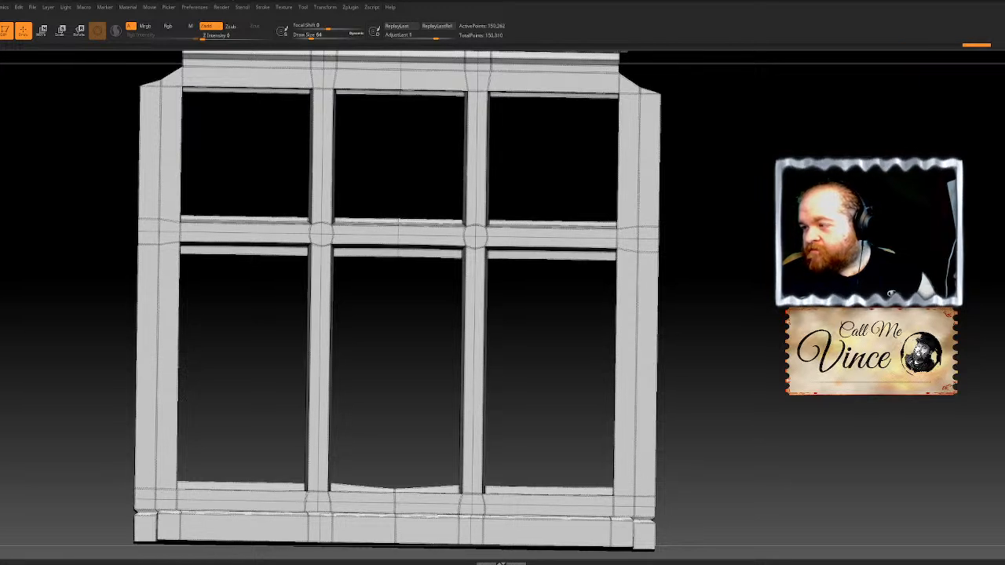
key(ctrl+d)
key(ctrl+d)
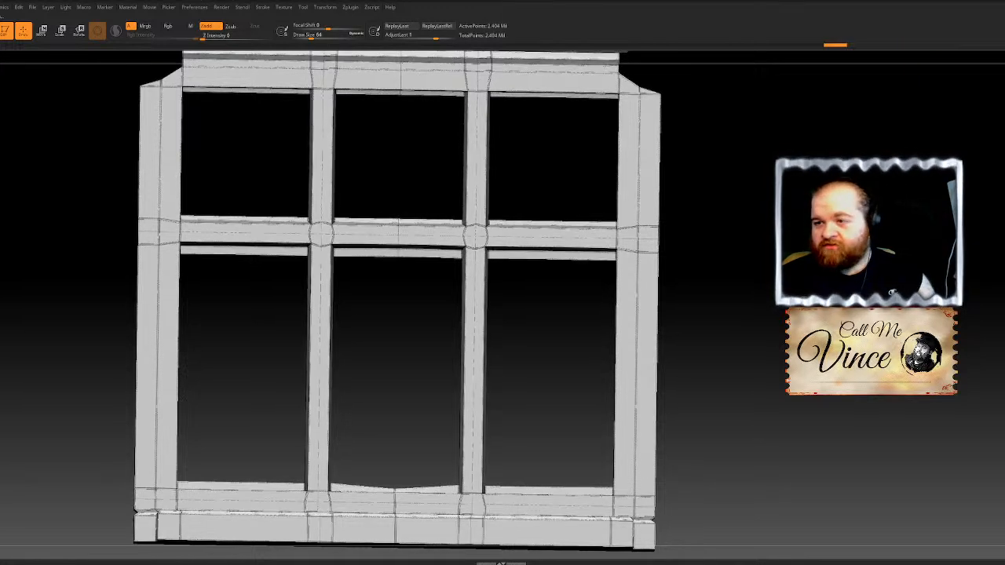
key(ctrl+d)
alt+drag(794, 226, 732, 250)
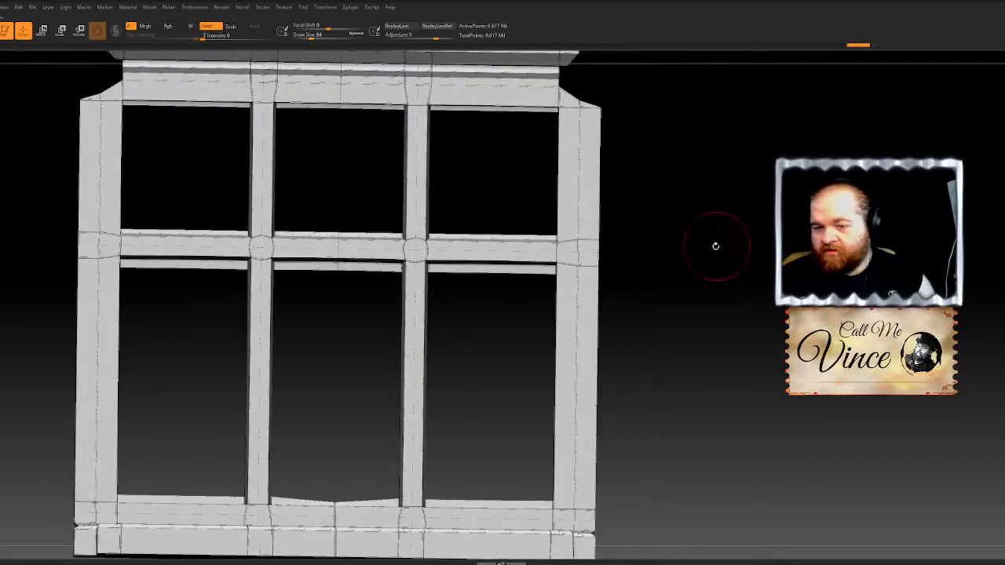
alt+drag(715, 246, 692, 248)
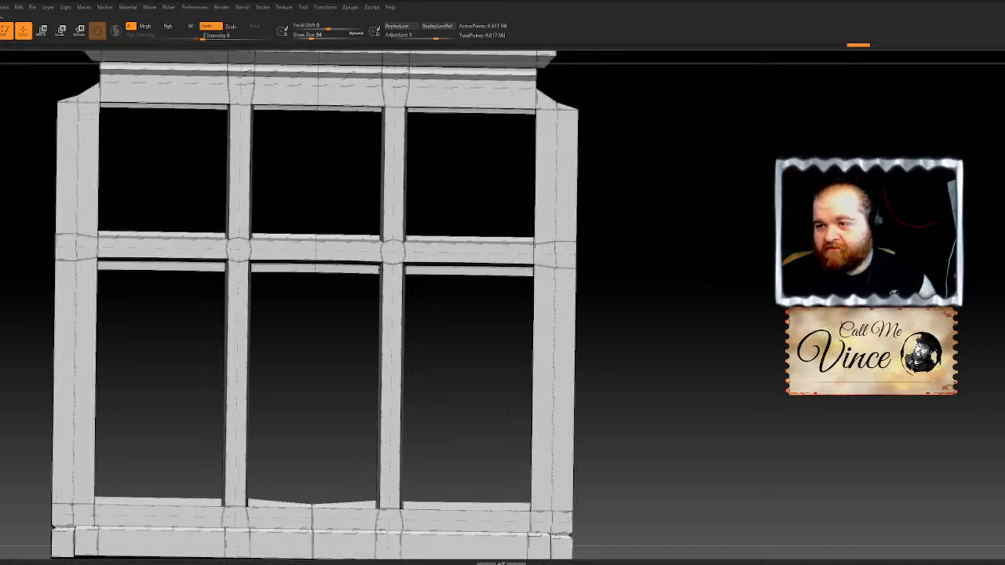
Step: Inspect the window frame's topology at its lowest subdivision level with the polygroup colour displayed
key(shift+d)
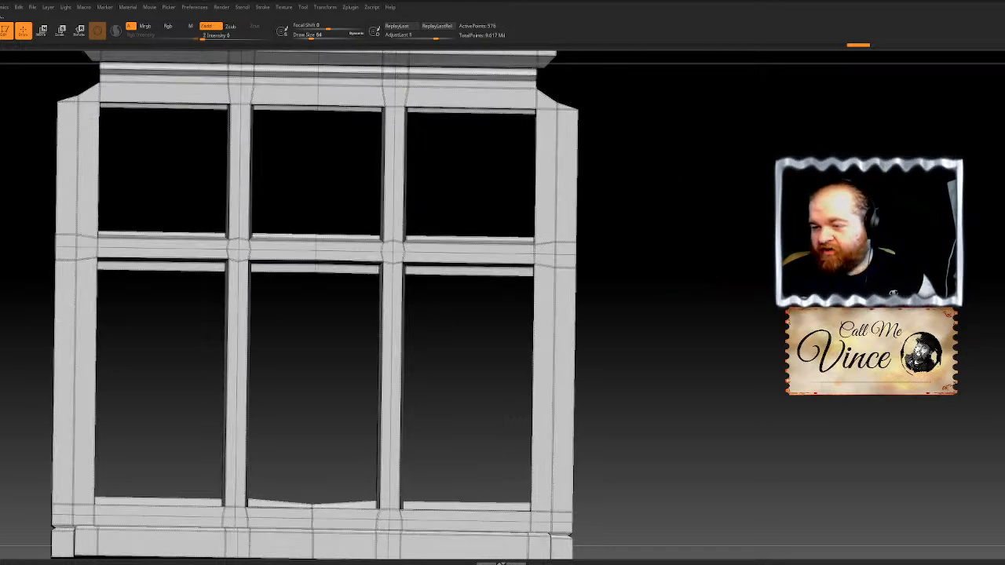
alt+drag(624, 191, 546, 217)
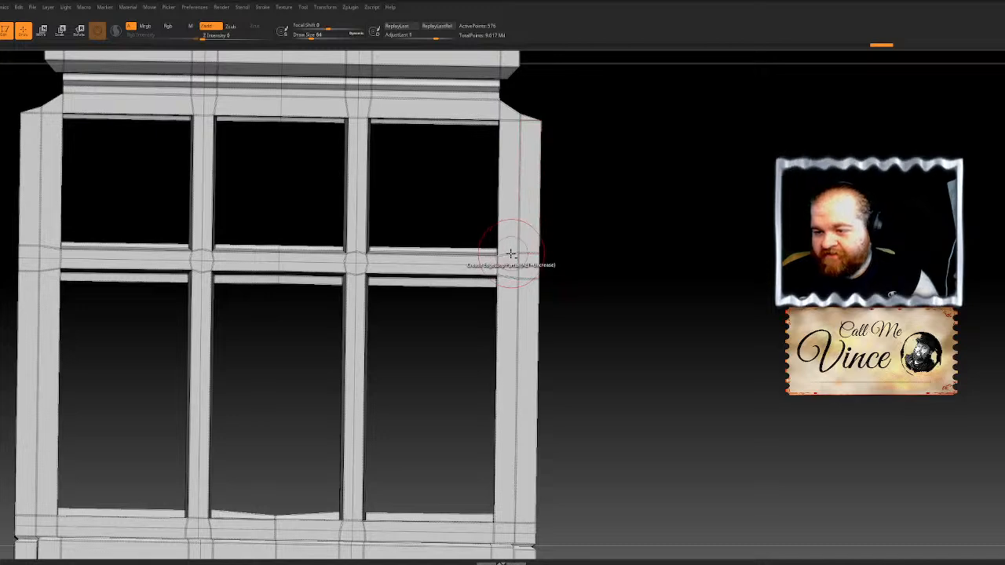
drag(596, 269, 594, 278)
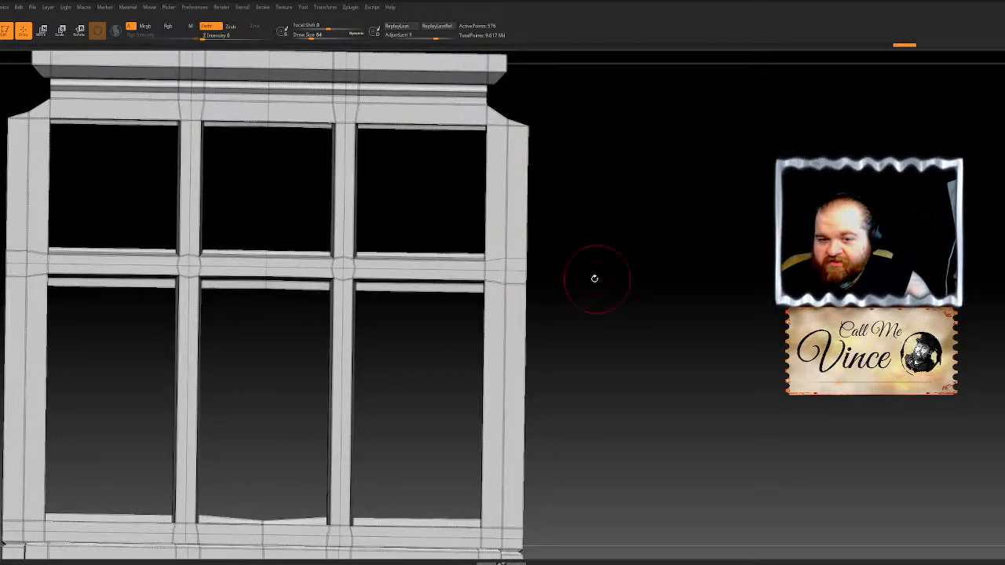
alt+click(42, 272)
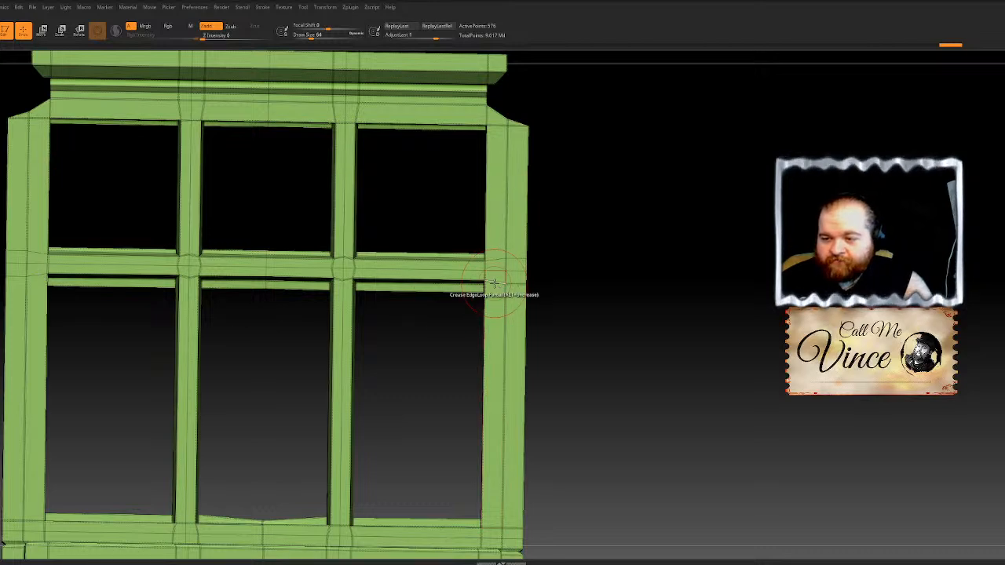
drag(602, 303, 526, 308)
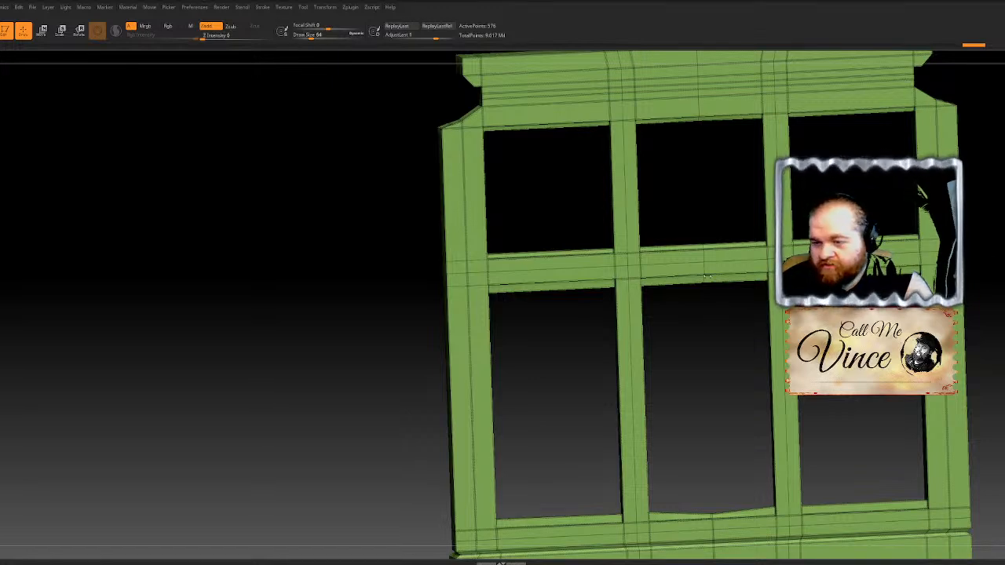
Step: Return the window frame to its highest subdivision level and hide the wireframe
key(ctrl+shift+z)
mouse_move(554, 350)
mouse_down()
mouse_move(505, 368)
mouse_move(440, 369)
mouse_up()
drag(580, 367, 660, 363)
key(shift+f)
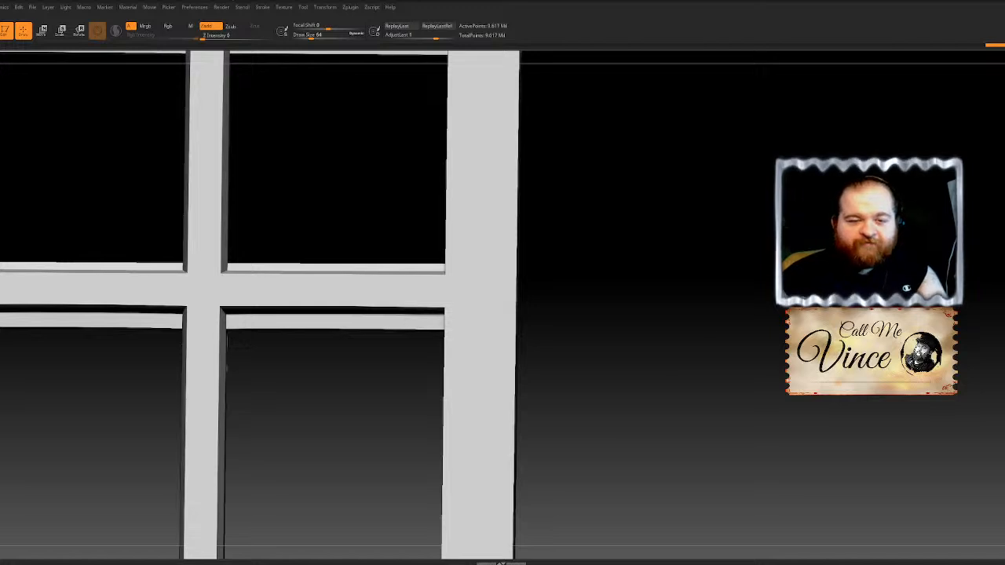
Step: Choose the DamStandard brush and set its Draw Size to about 4.96 and Z Intensity to 89
key(b)
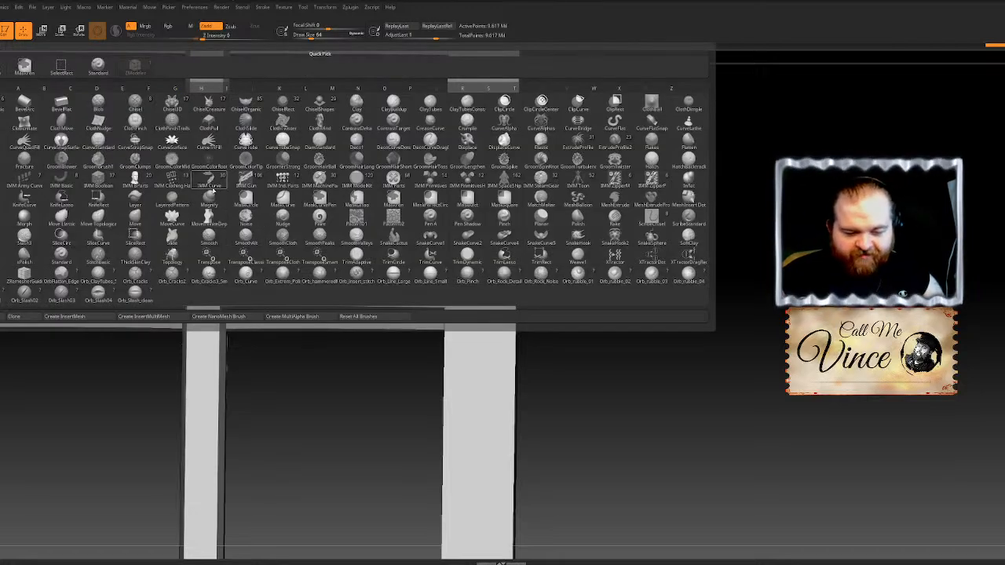
key(d)
click(311, 149)
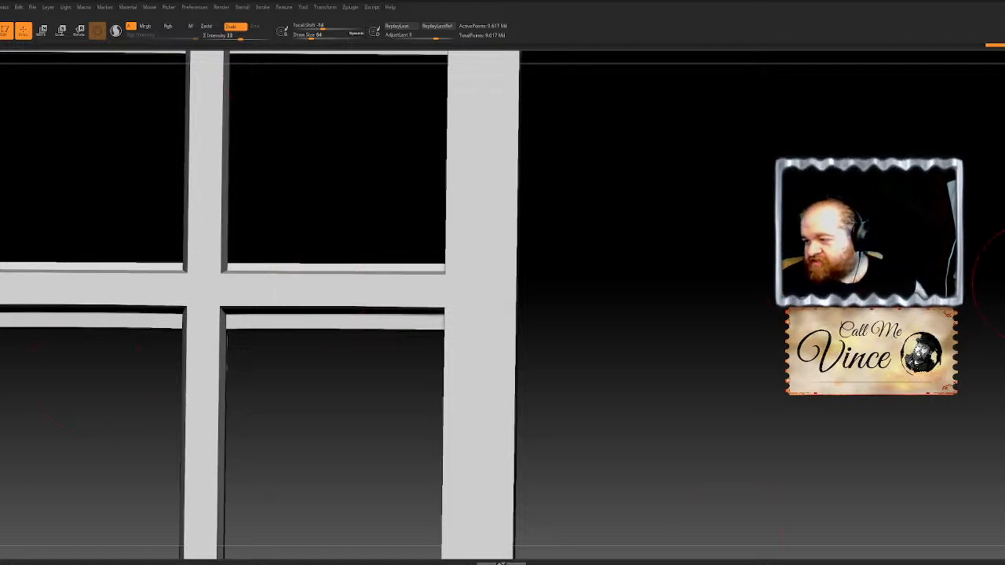
mouse_move(726, 533)
mouse_down()
mouse_move(597, 503)
mouse_move(585, 472)
mouse_up()
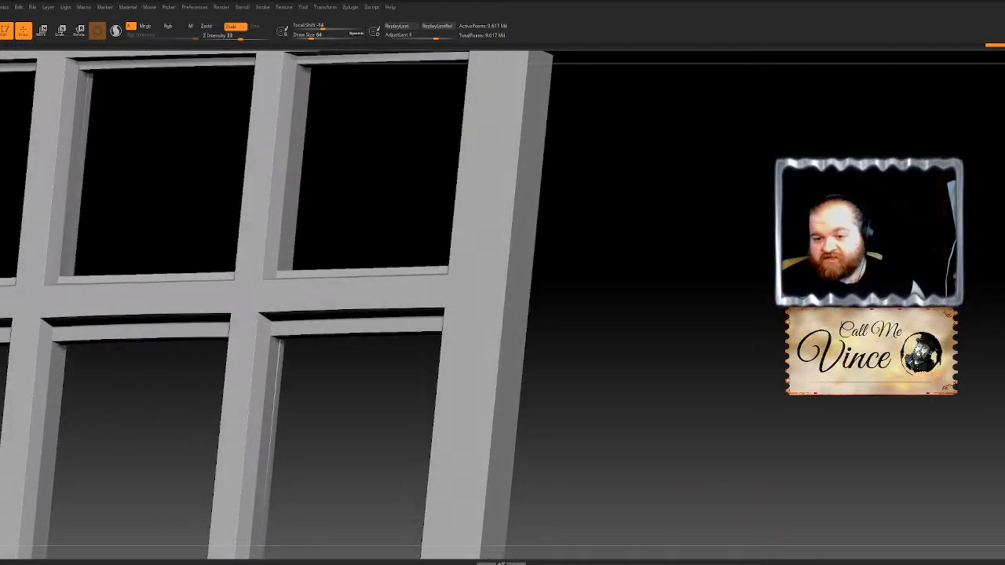
ctrl+right_drag(681, 314, 682, 221)
drag(682, 221, 651, 267)
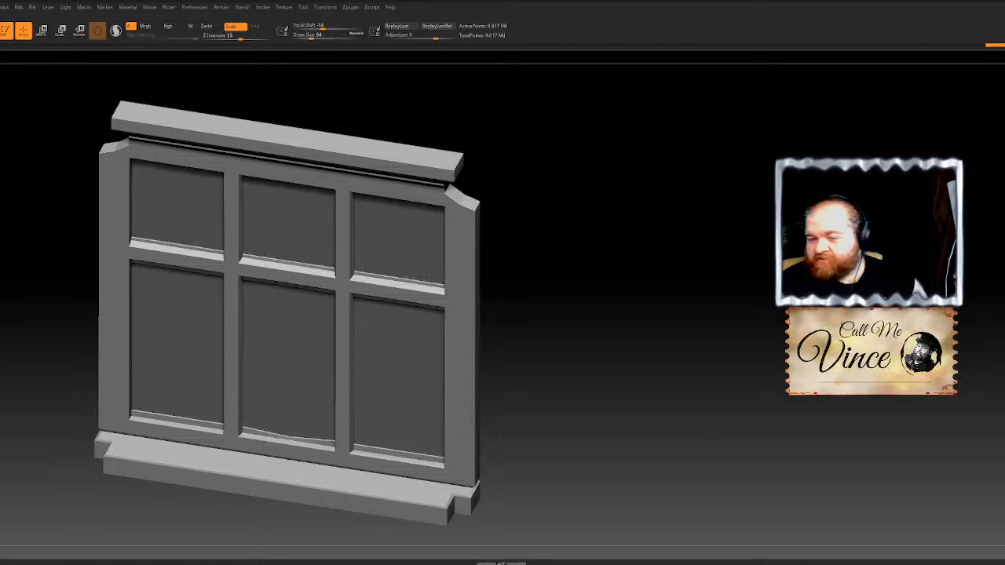
drag(773, 288, 774, 242)
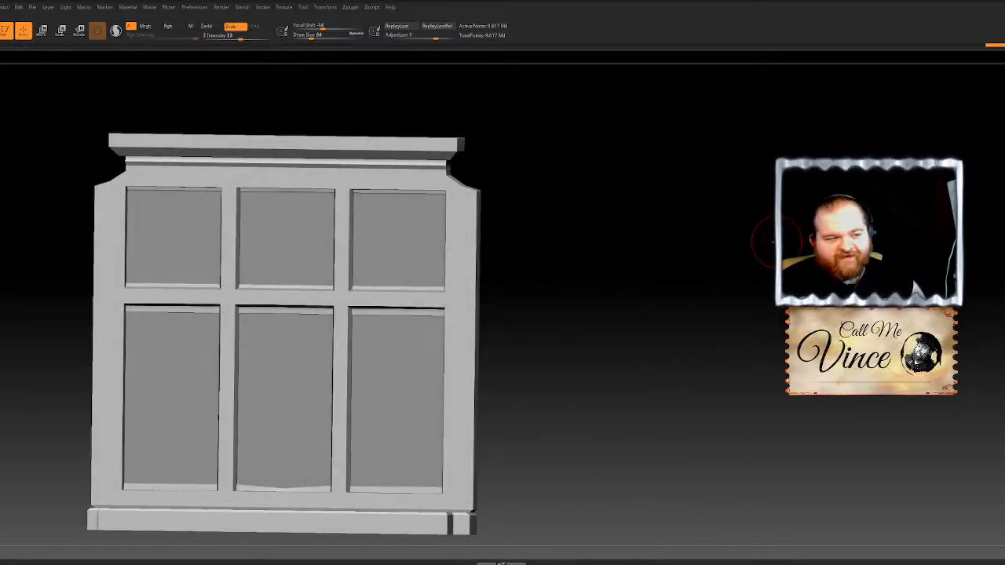
mouse_move(773, 242)
mouse_down()
mouse_move(773, 282)
mouse_move(773, 242)
mouse_up()
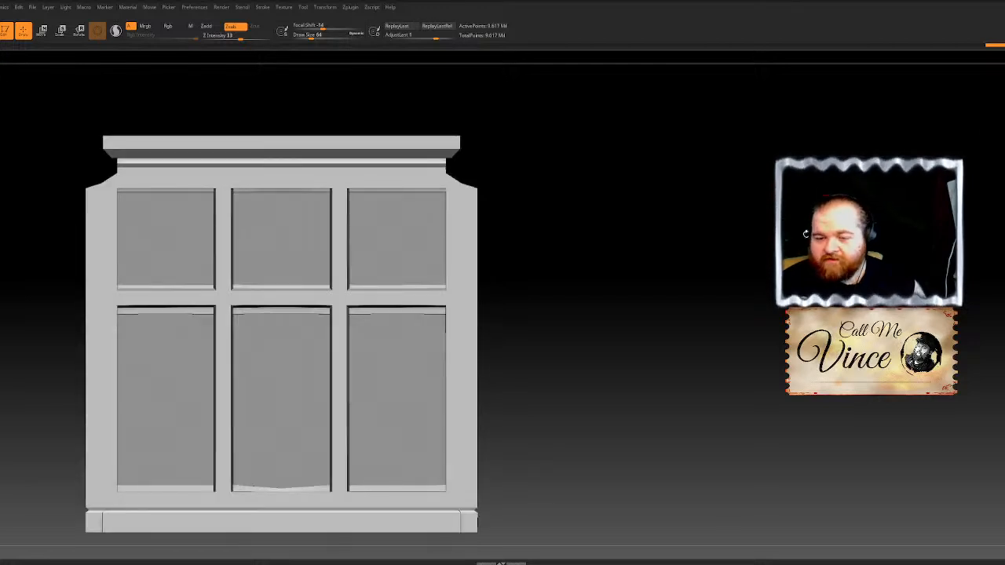
mouse_move(684, 337)
mouse_down()
mouse_move(709, 330)
mouse_move(733, 260)
mouse_move(724, 324)
mouse_move(639, 309)
mouse_up()
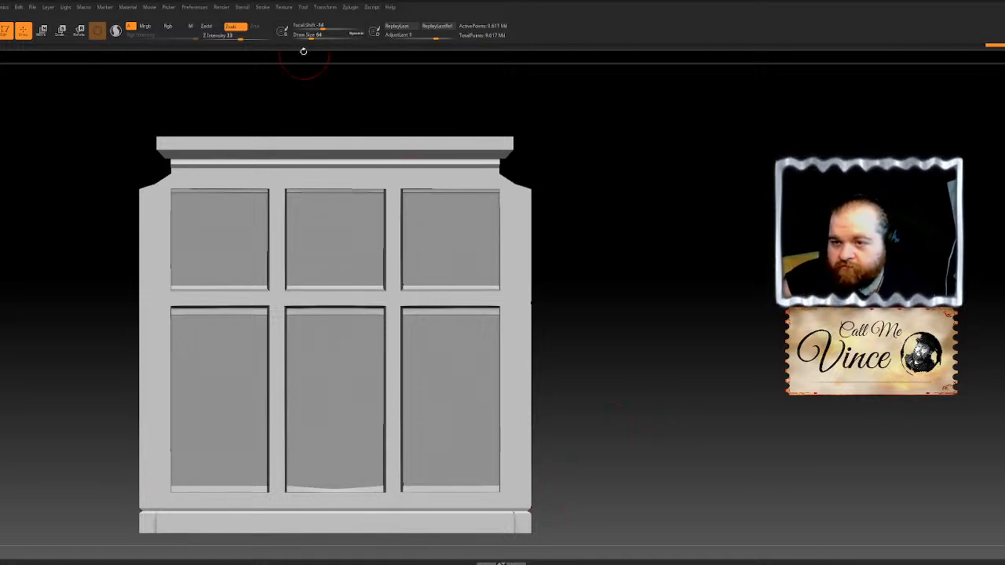
drag(310, 36, 299, 37)
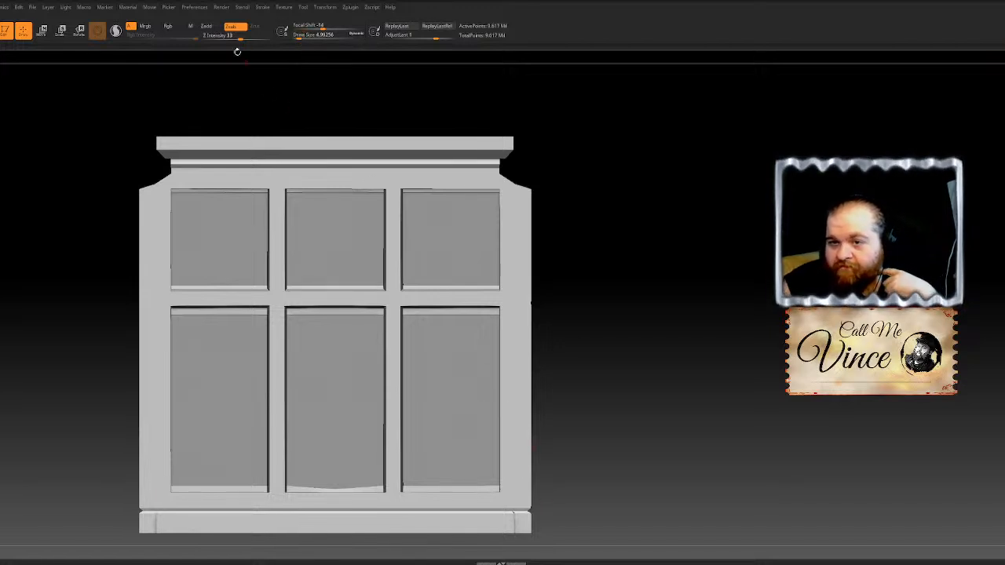
drag(240, 37, 265, 37)
Step: Try carving thin curved strokes into the side posts of the window frame, undoing each test
mouse_move(512, 492)
mouse_down()
mouse_move(515, 459)
mouse_move(526, 472)
mouse_up()
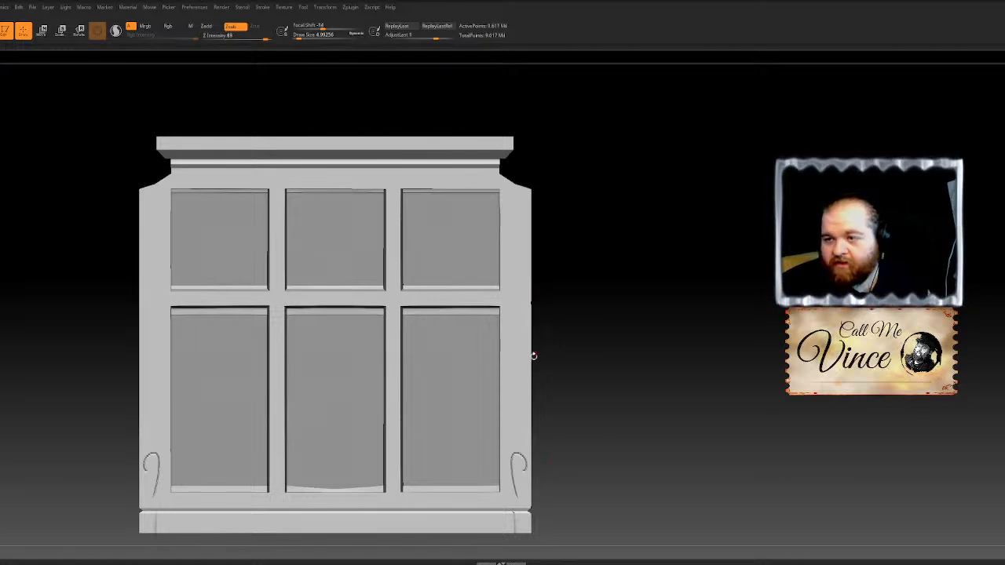
key(ctrl+z)
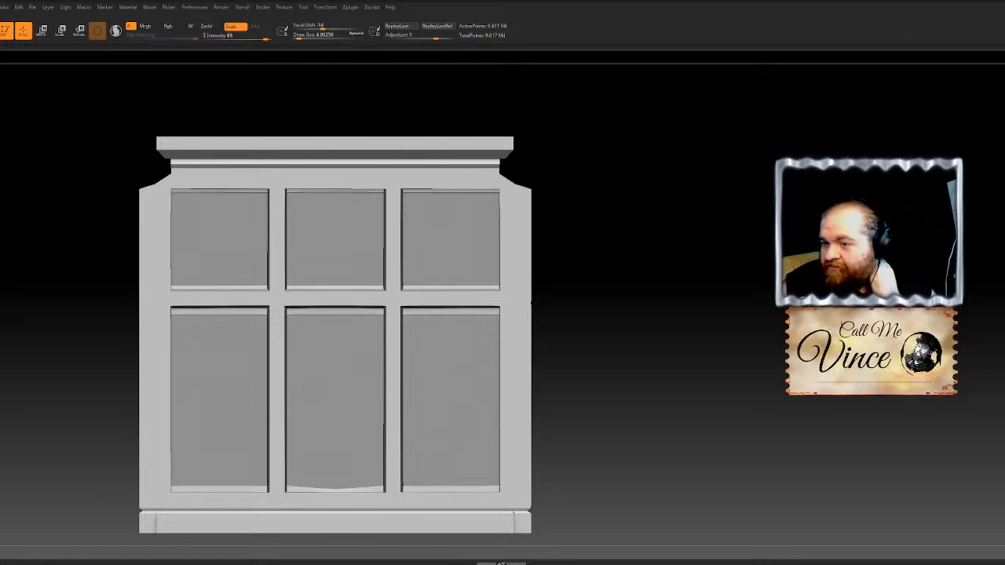
mouse_move(514, 324)
mouse_down()
mouse_move(523, 284)
mouse_move(524, 322)
mouse_up()
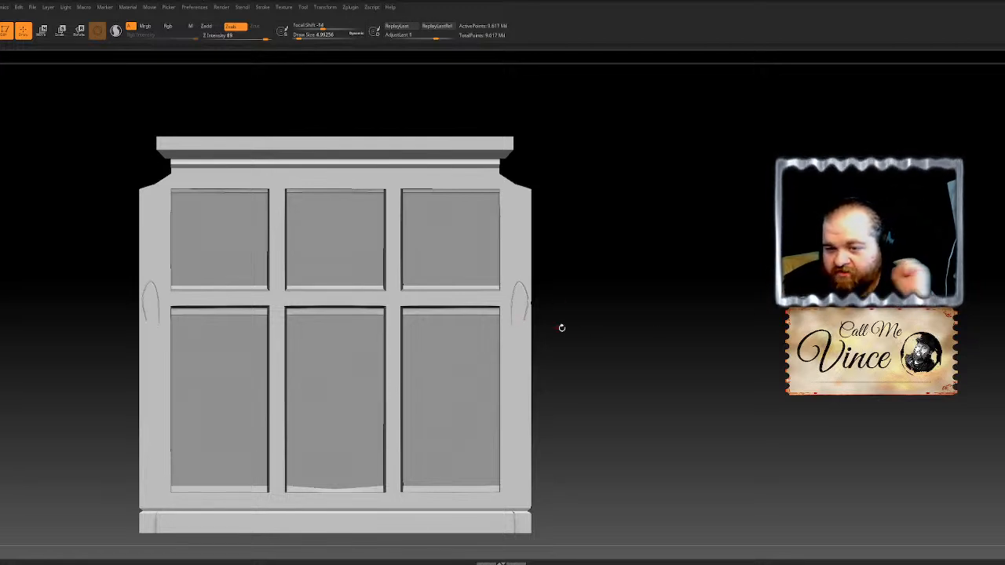
key(ctrl+z)
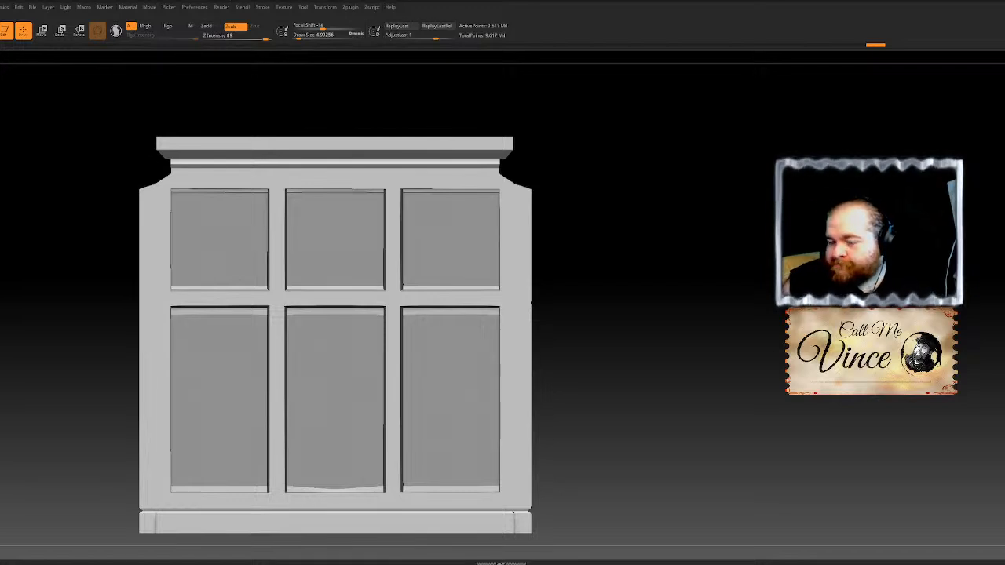
scroll(513, 326, up, 5)
drag(497, 383, 558, 307)
drag(545, 359, 527, 416)
key(ctrl+z)
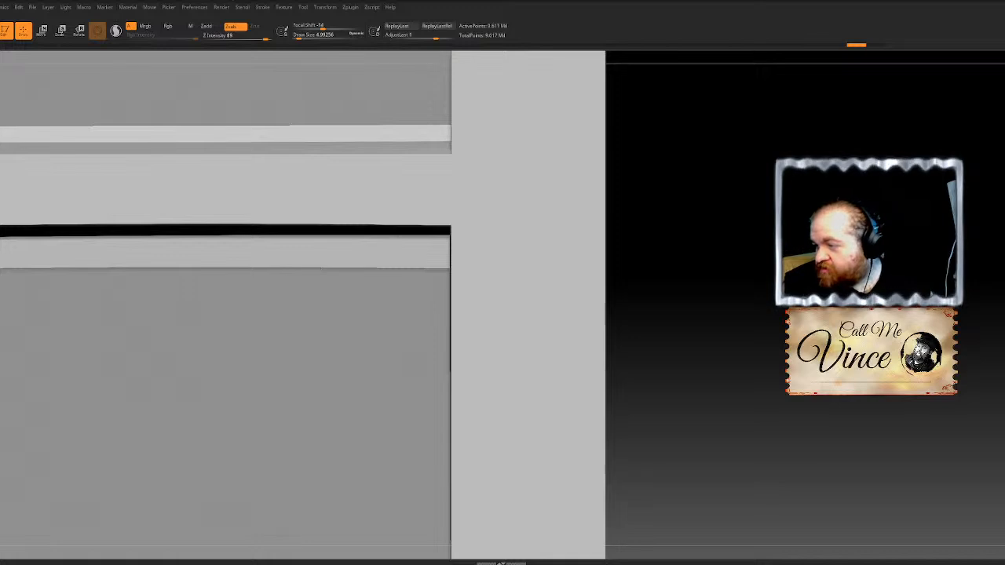
key(shift+f)
key(shift+f)
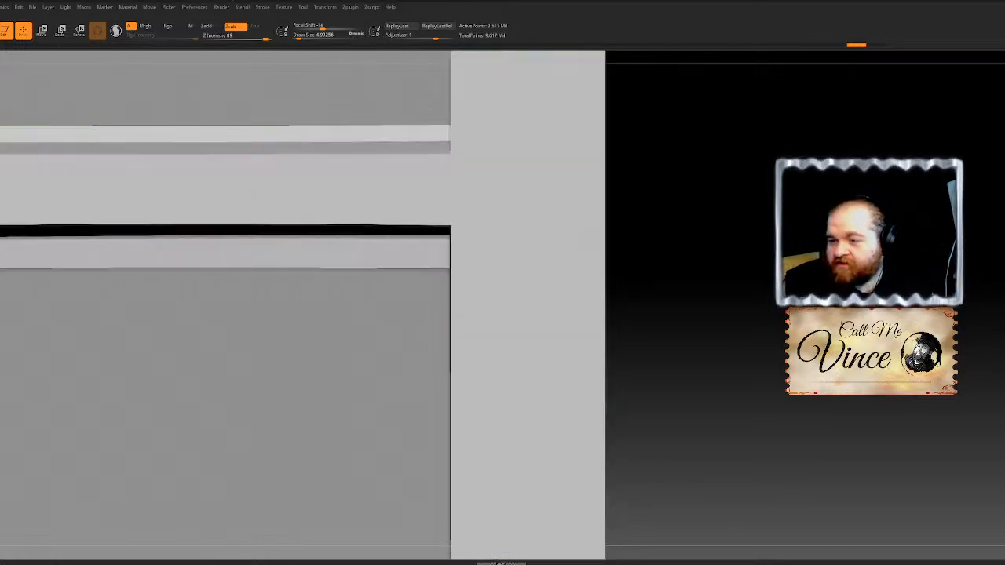
ctrl+right_drag(998, 377, 998, 281)
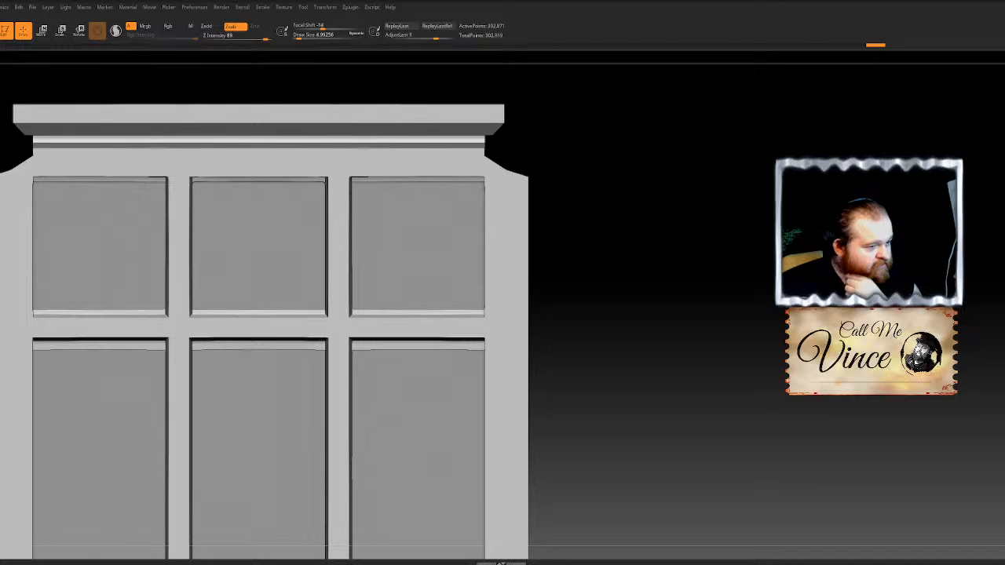
key(alt+Tab)
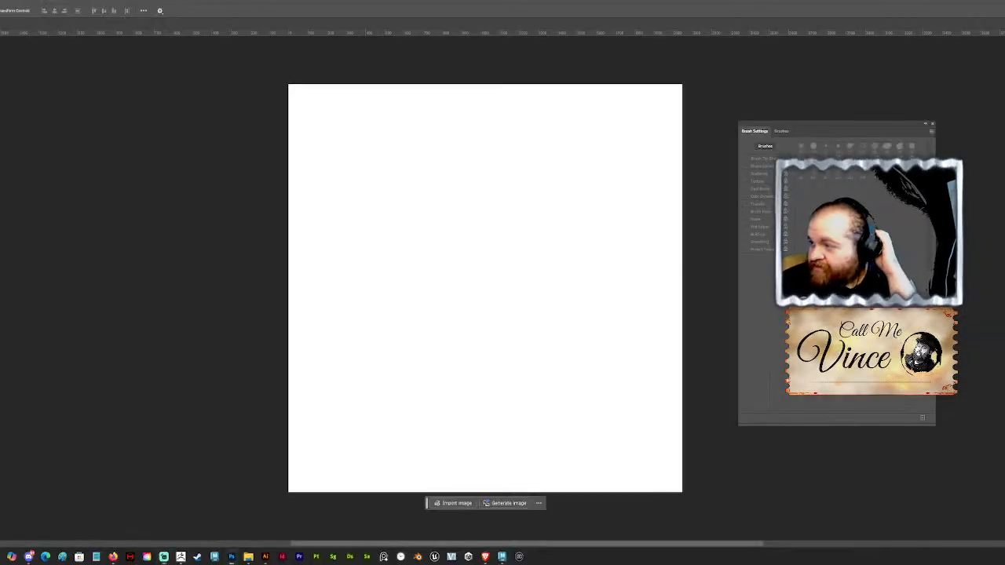
key(alt+Tab)
key(alt+Tab)
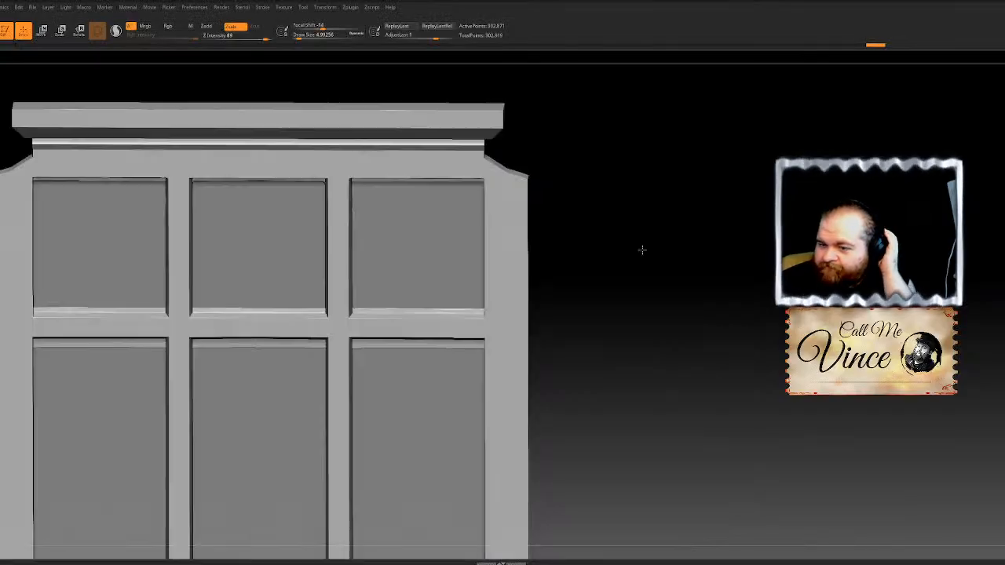
Step: Inspect the window frame's mesh density with the wireframe displayed, from the front and from below, and hide the wireframe again
drag(642, 251, 639, 260)
key(shift+f)
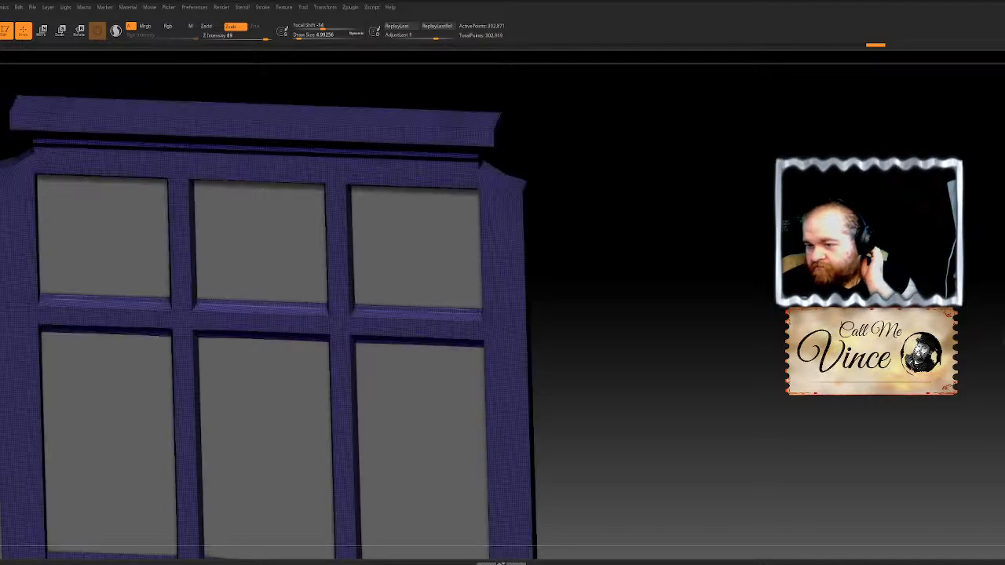
right_drag(263, 196, 263, 102)
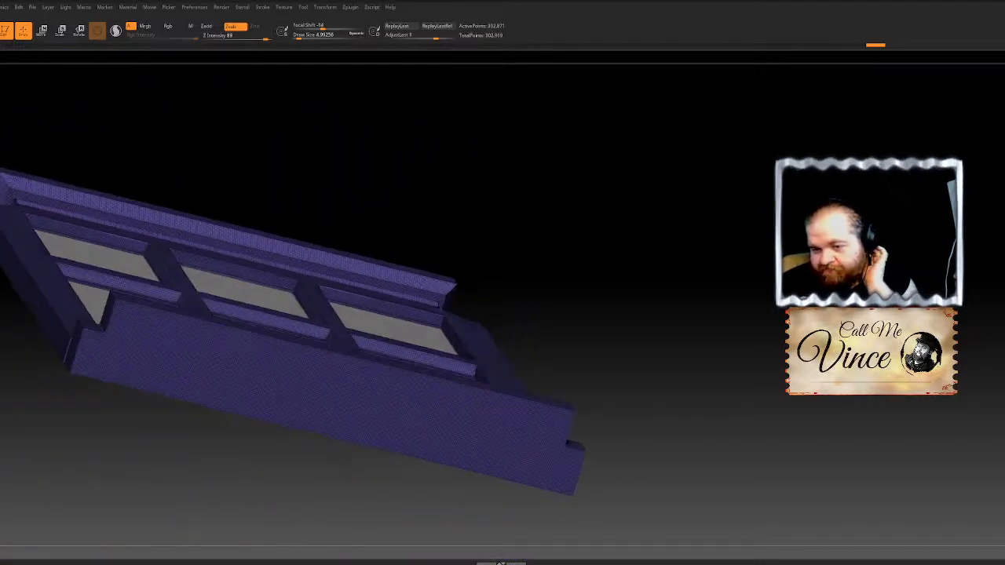
key(shift+f)
Step: Try carving one long curved stroke into the side posts beside the lower panes, and undo it
mouse_move(772, 287)
mouse_down()
mouse_move(772, 390)
mouse_move(797, 287)
mouse_move(783, 370)
mouse_up()
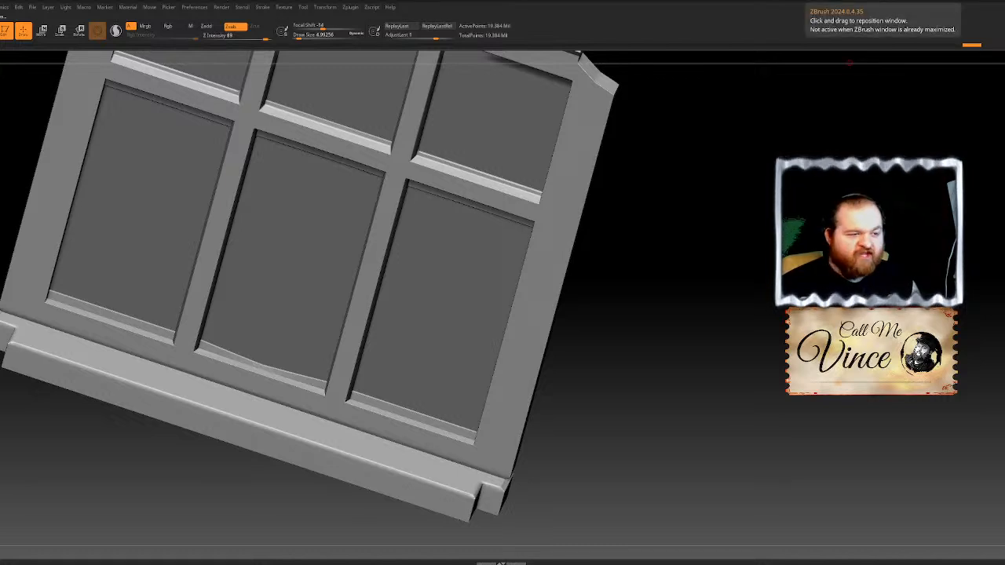
drag(518, 345, 542, 234)
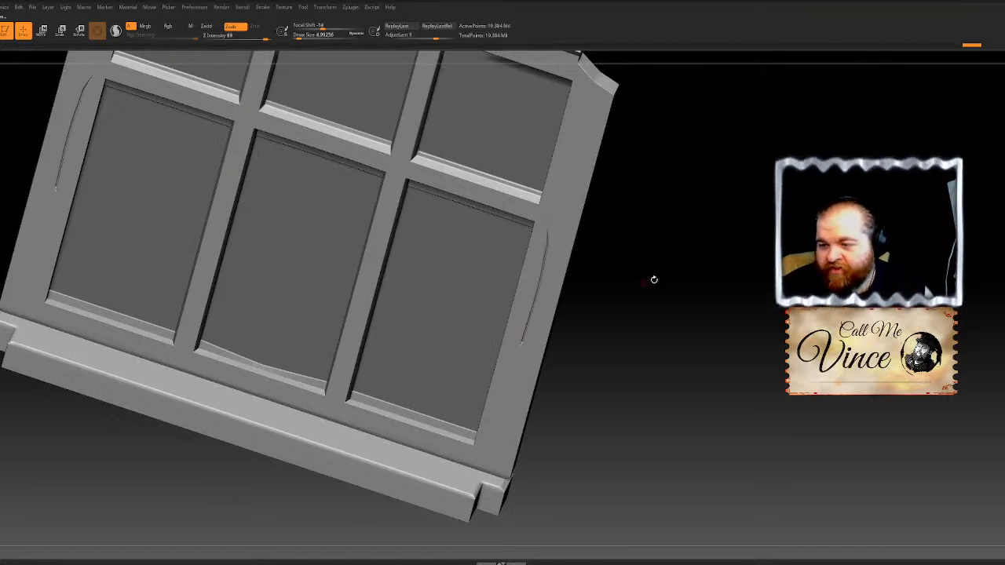
drag(642, 280, 591, 385)
key(ctrl+z)
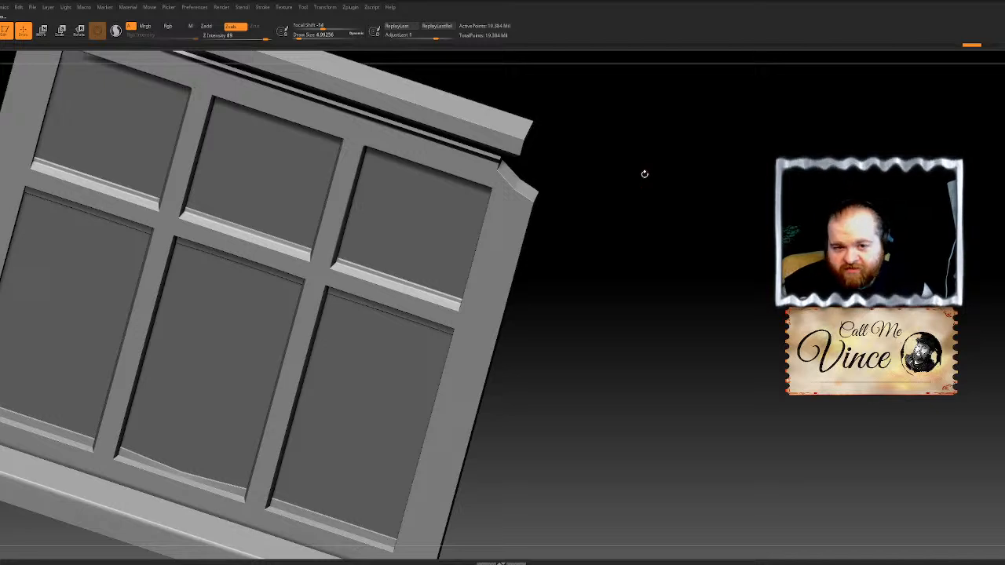
Step: Choose the ornamental pattern brush, try adding raised ornament across the window frame's posts and crossbars, and undo it
key(b)
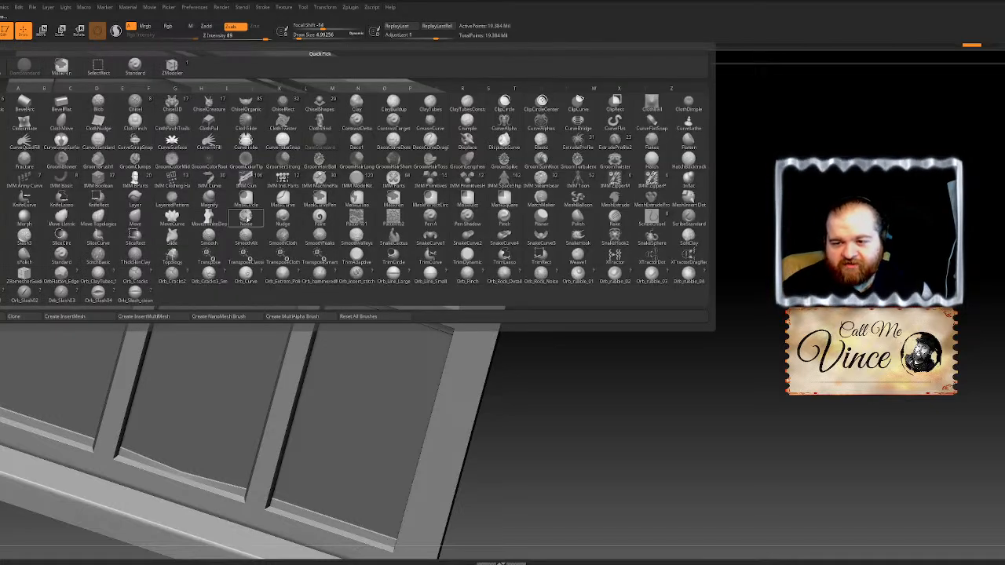
click(359, 223)
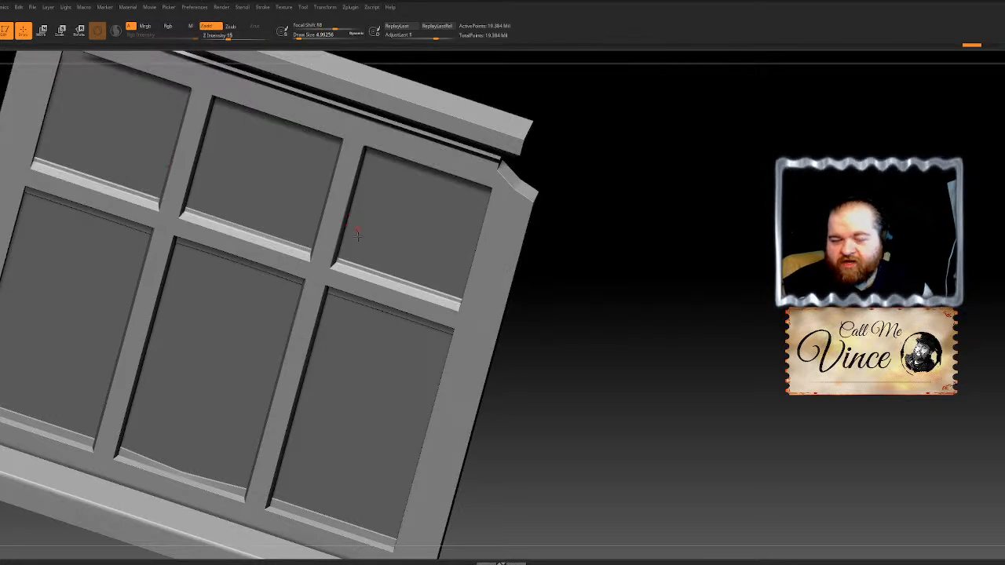
alt+drag(639, 298, 573, 294)
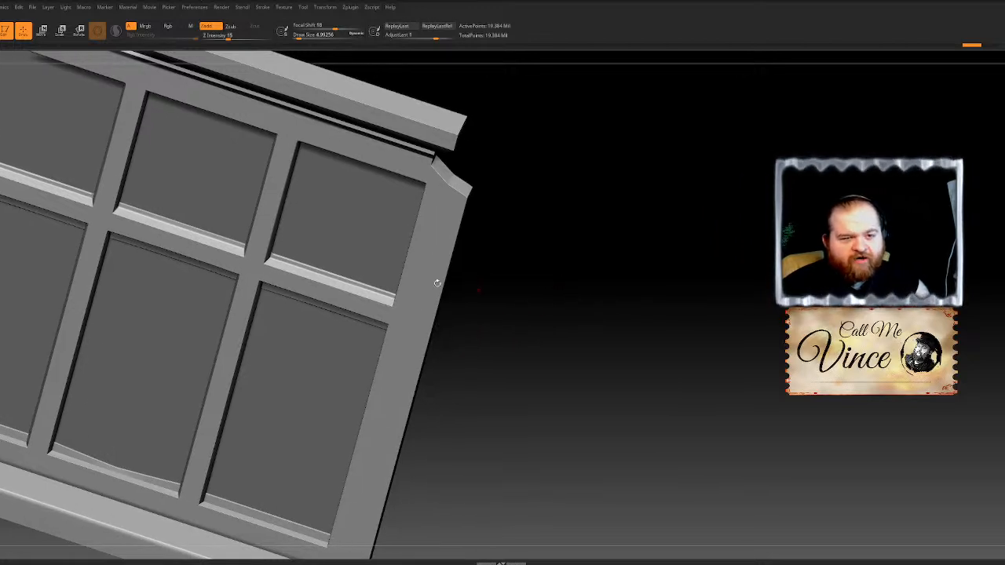
click(2, 125)
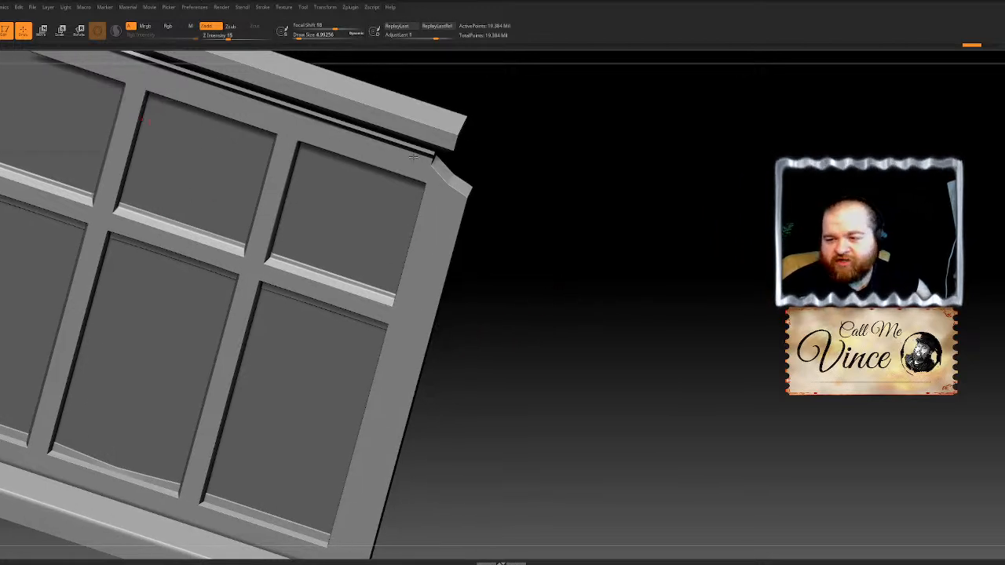
mouse_move(419, 292)
mouse_down()
mouse_move(420, 282)
mouse_move(412, 314)
mouse_move(369, 330)
mouse_move(451, 197)
mouse_up()
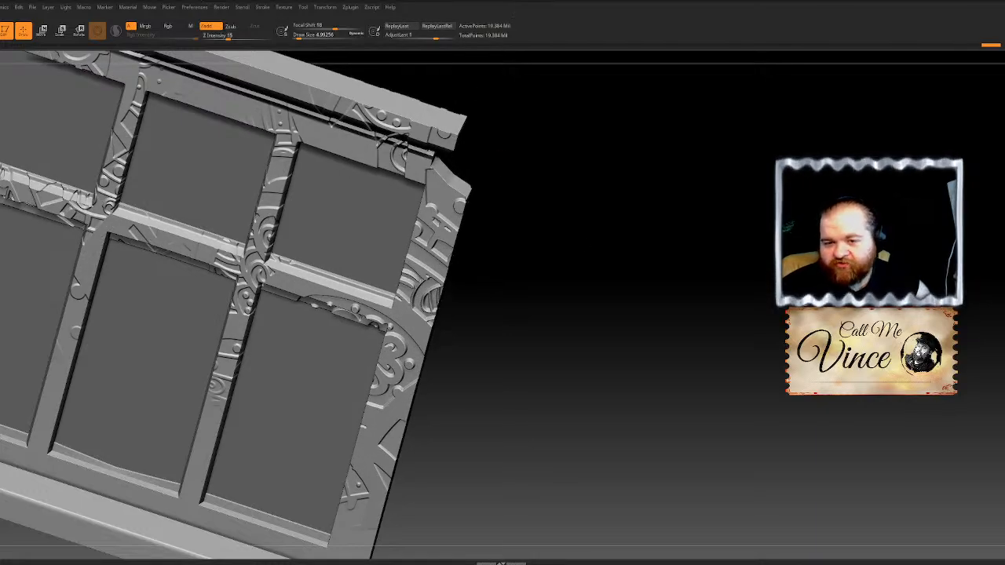
mouse_move(726, 256)
mouse_down()
mouse_move(754, 323)
mouse_move(772, 177)
mouse_move(743, 294)
mouse_move(754, 329)
mouse_move(794, 142)
mouse_move(758, 291)
mouse_move(765, 278)
mouse_move(764, 346)
mouse_move(668, 346)
mouse_up()
key(ctrl+z)
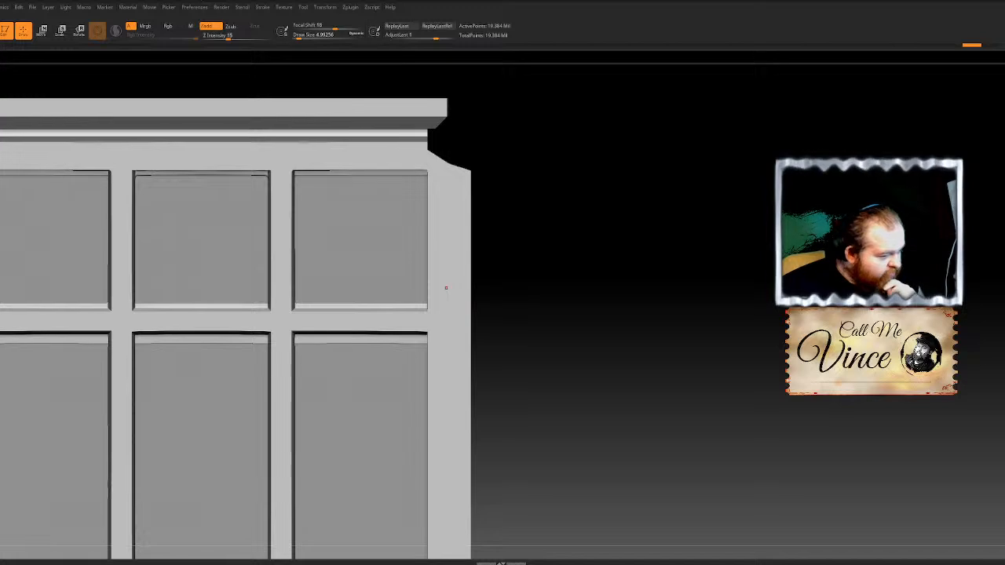
Step: Switch to Photoshop with the blank white canvas
key(alt+Tab)
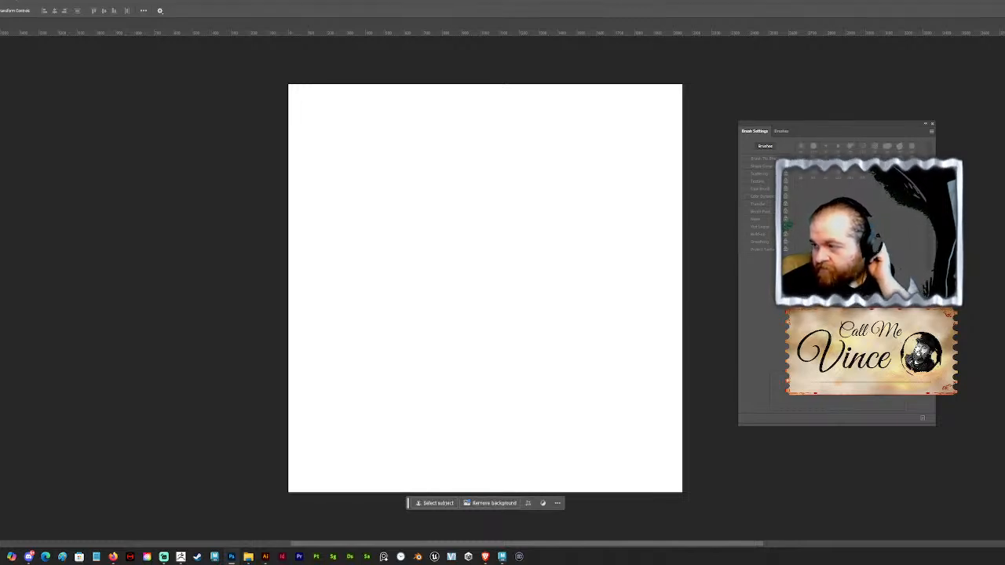
Step: Switch to Illustrator and draw a circle about 590 px in diameter on the blank artboard
click(265, 557)
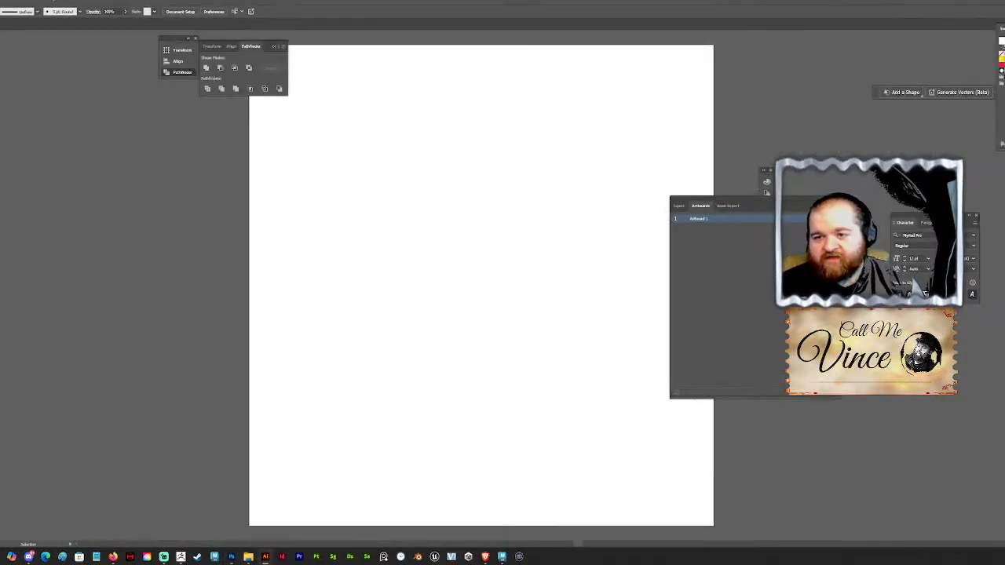
alt+scroll(318, 204, down, 6)
alt+scroll(472, 198, up, 5)
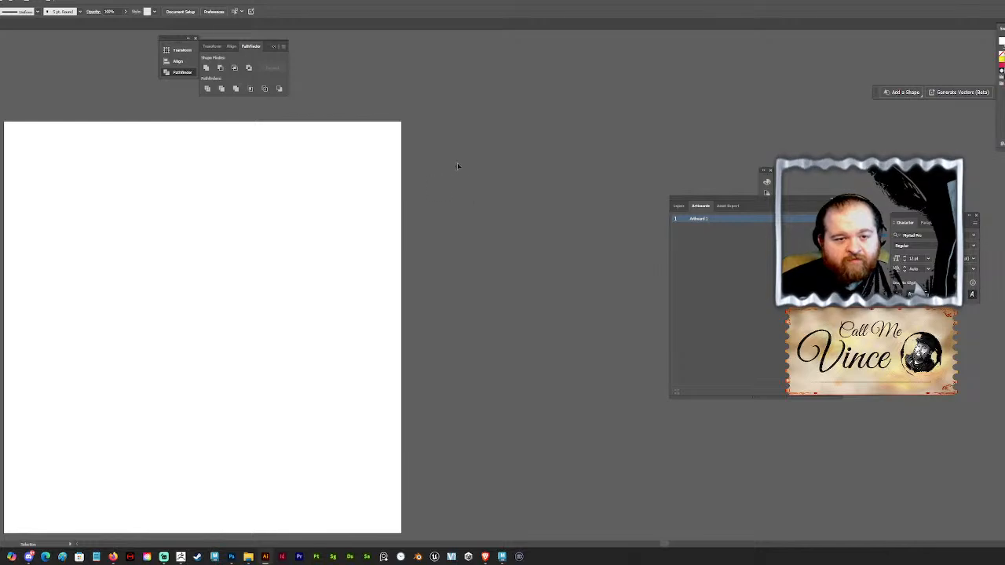
alt+scroll(370, 153, down, 1)
alt+scroll(382, 173, up, 1)
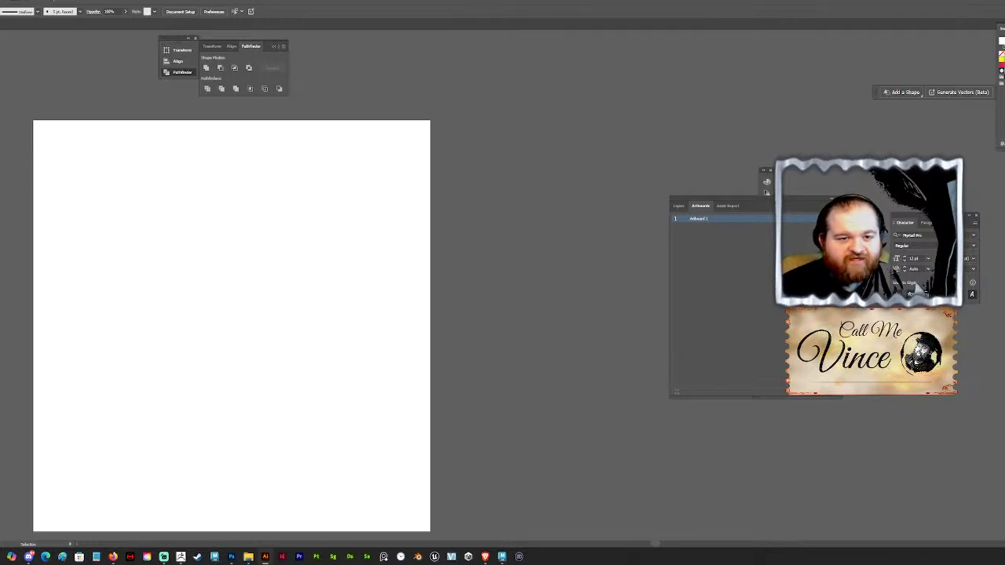
key(m)
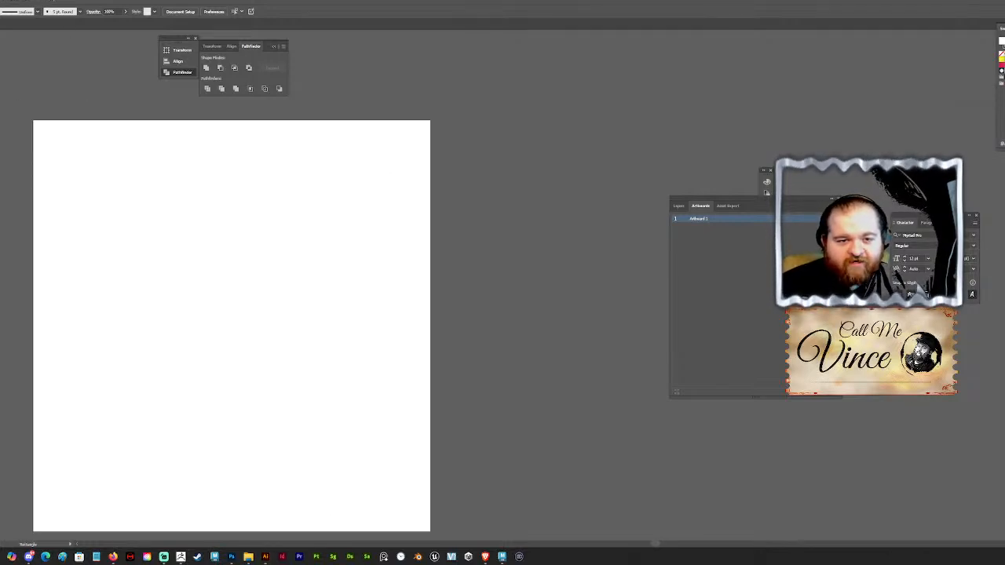
drag(135, 254, 251, 374)
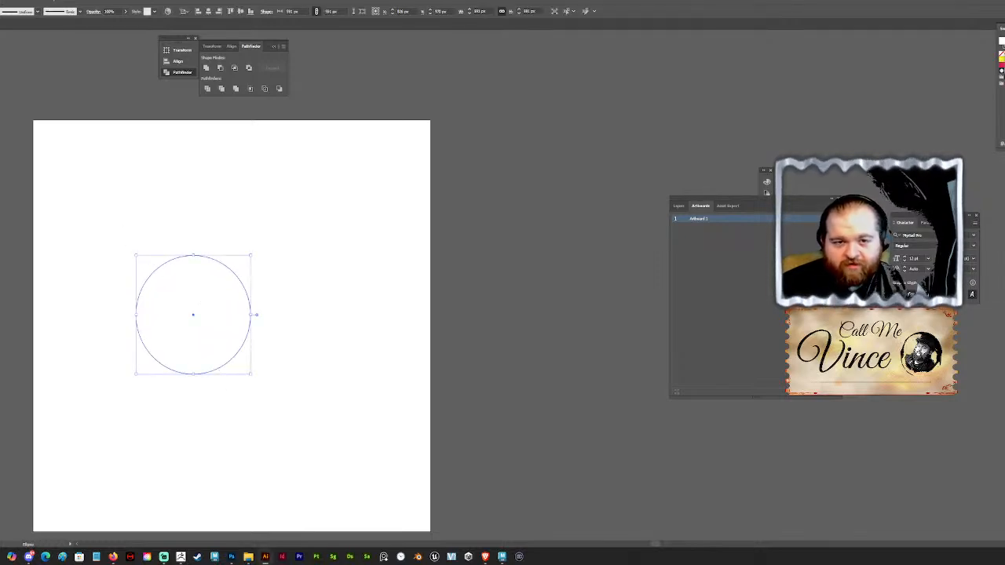
Step: Move the circle to the lower part of the artboard and scale it down proportionally to about 315 px
key(v)
drag(220, 269, 258, 306)
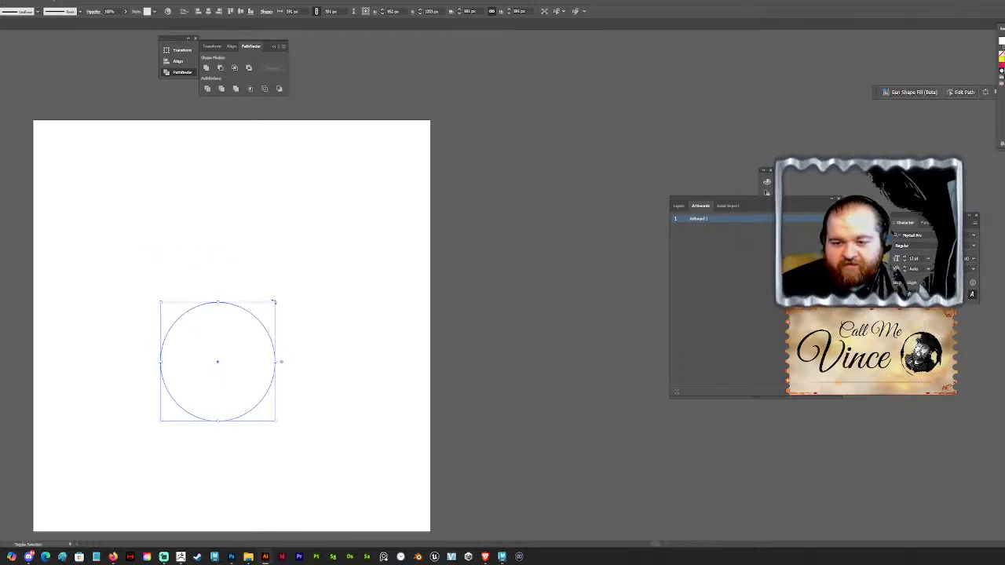
shift+drag(276, 302, 223, 330)
drag(270, 274, 316, 243)
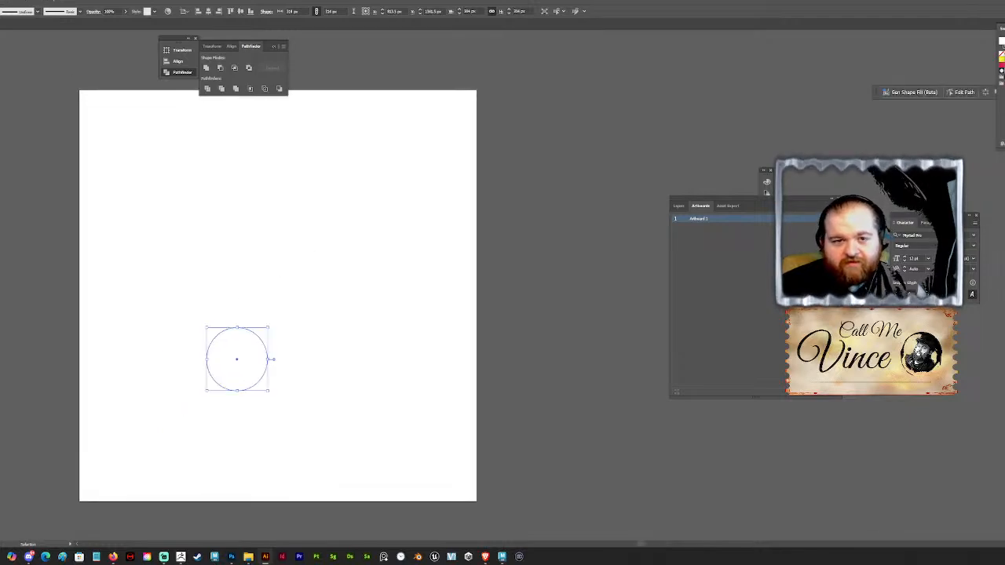
Step: Open the Earthtones swatch library, advance to the following library and fill the circle with a green swatch
click(2, 14)
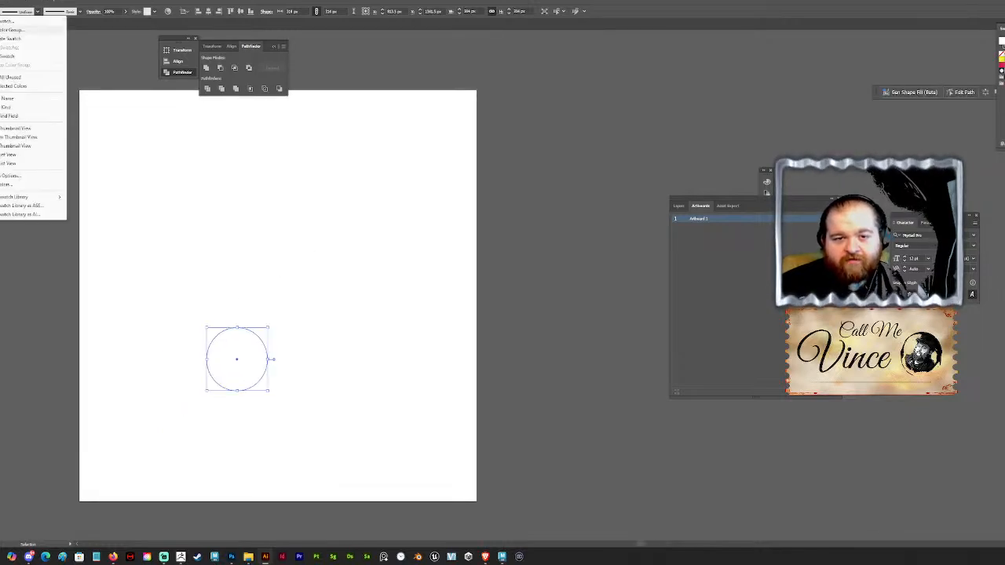
mouse_move(45, 198)
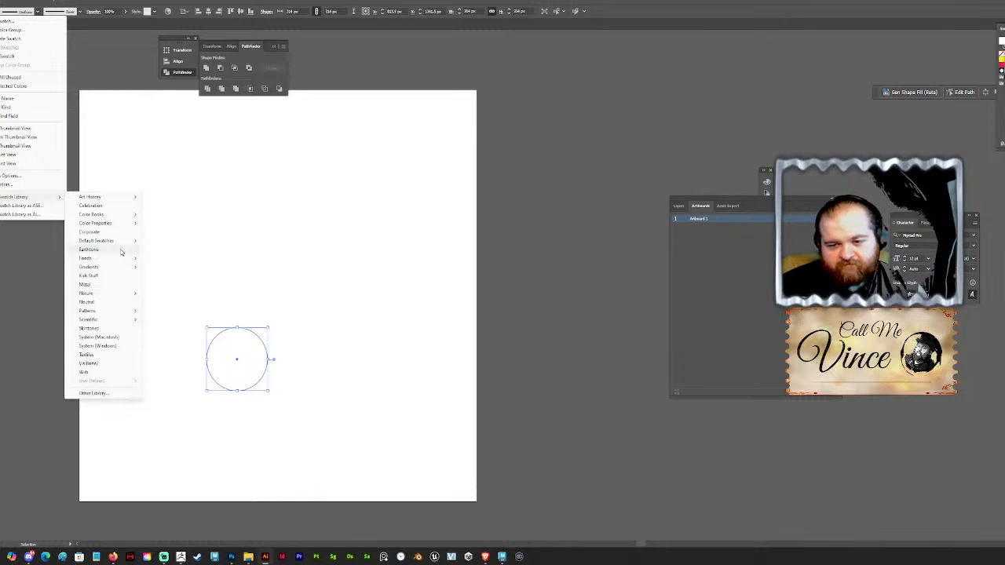
click(124, 250)
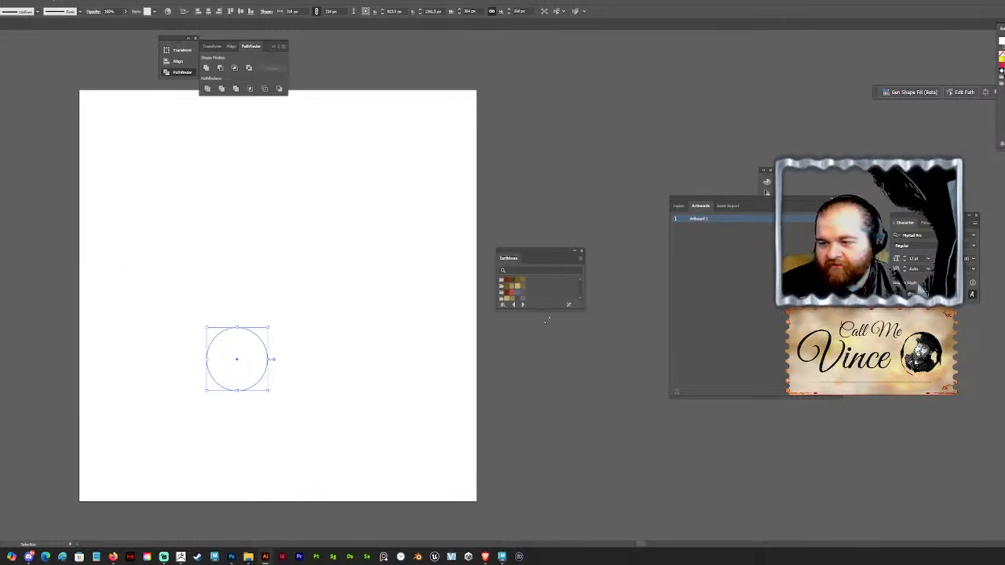
drag(544, 309, 532, 406)
click(522, 411)
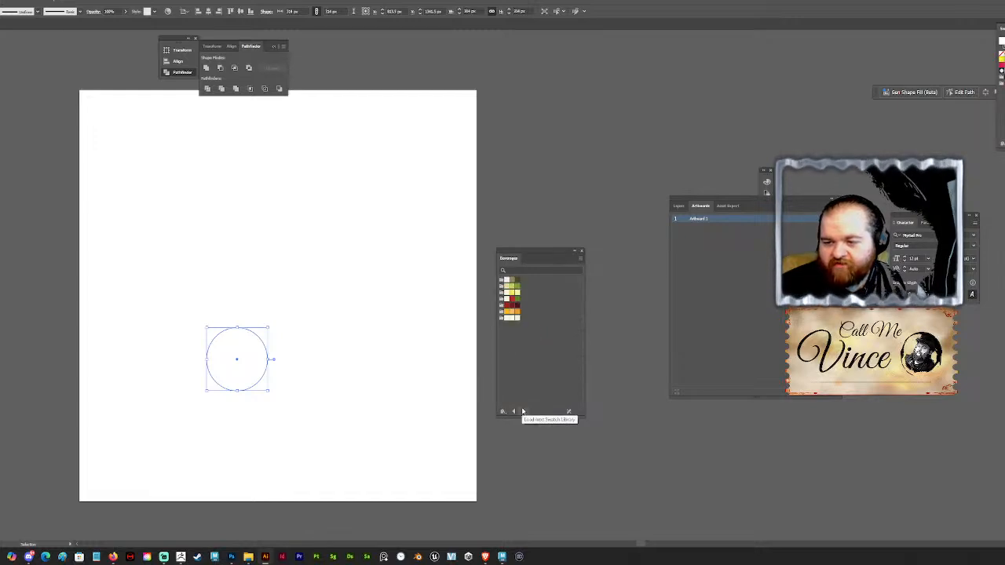
click(516, 292)
Step: Browse through the built-in swatch libraries up to Stone and Brick, then close the library panel
click(524, 411)
click(524, 412)
click(524, 412)
click(524, 412)
click(523, 412)
click(524, 411)
click(524, 411)
click(523, 412)
click(523, 411)
click(524, 412)
click(524, 411)
click(524, 412)
click(524, 411)
click(524, 412)
click(524, 411)
click(524, 411)
click(524, 411)
click(524, 412)
click(524, 411)
click(524, 411)
click(523, 411)
click(524, 411)
click(524, 412)
click(516, 411)
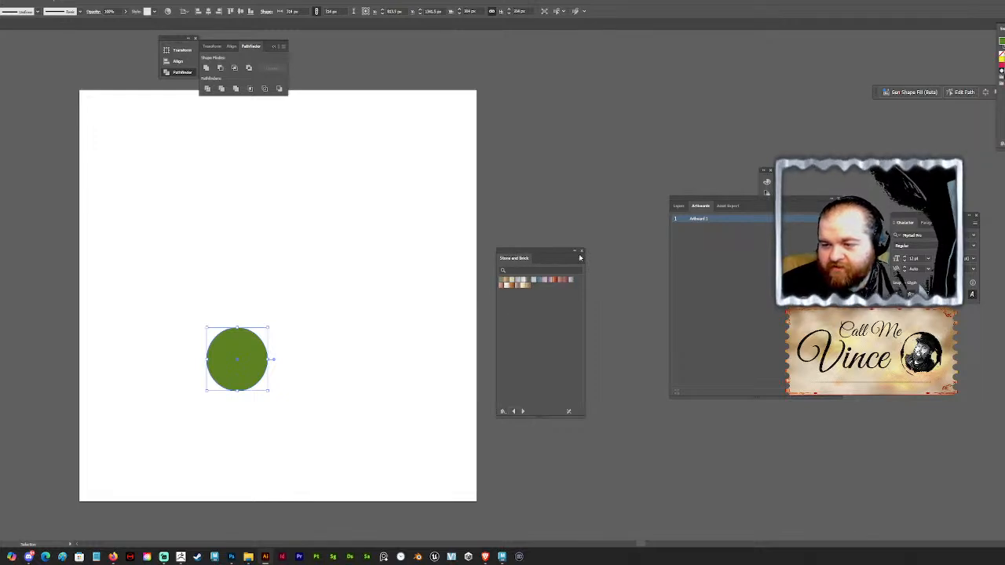
click(580, 259)
click(549, 258)
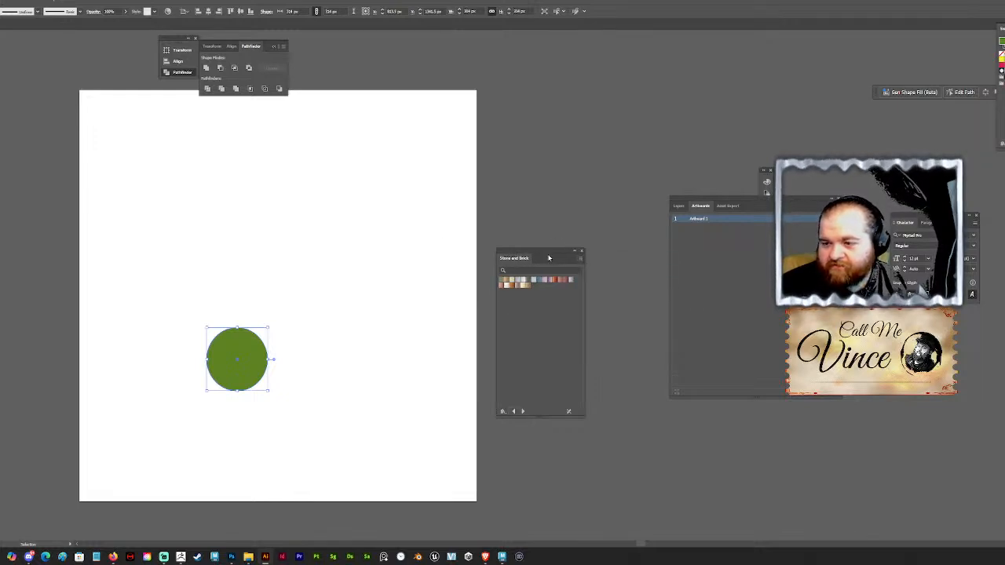
click(581, 249)
click(582, 249)
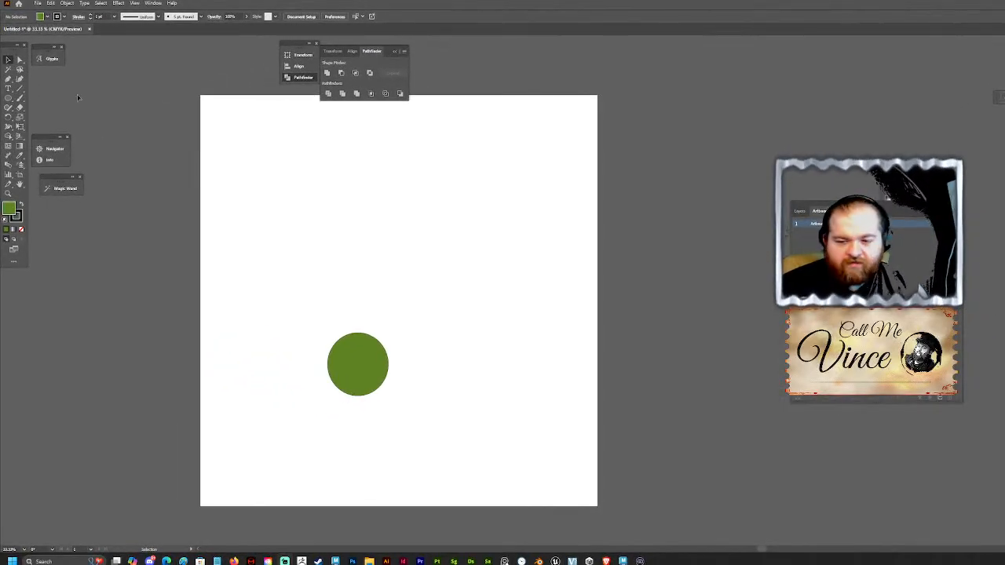
Step: Set the default fill colour to black and then to dark grey with nothing selected
click(56, 16)
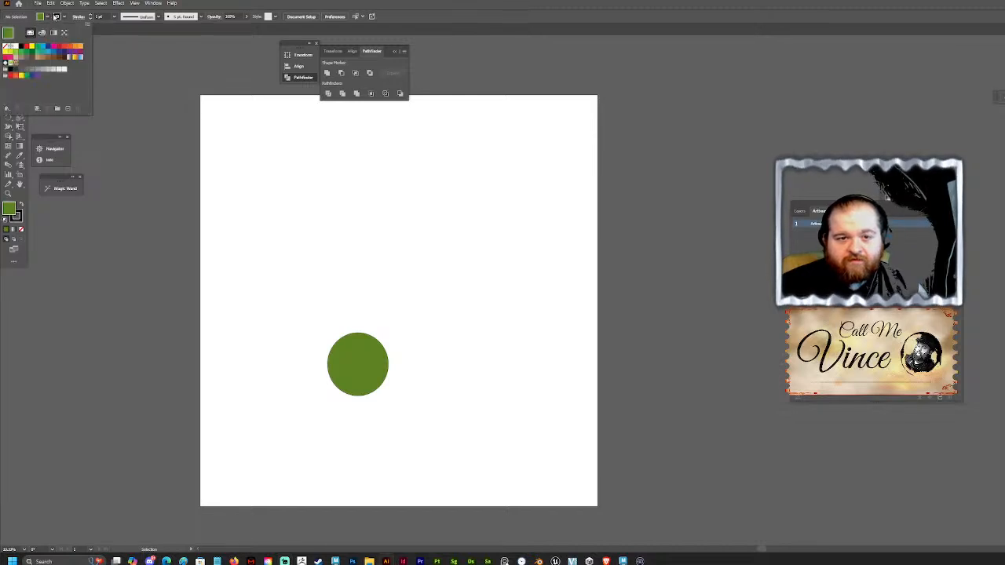
click(10, 69)
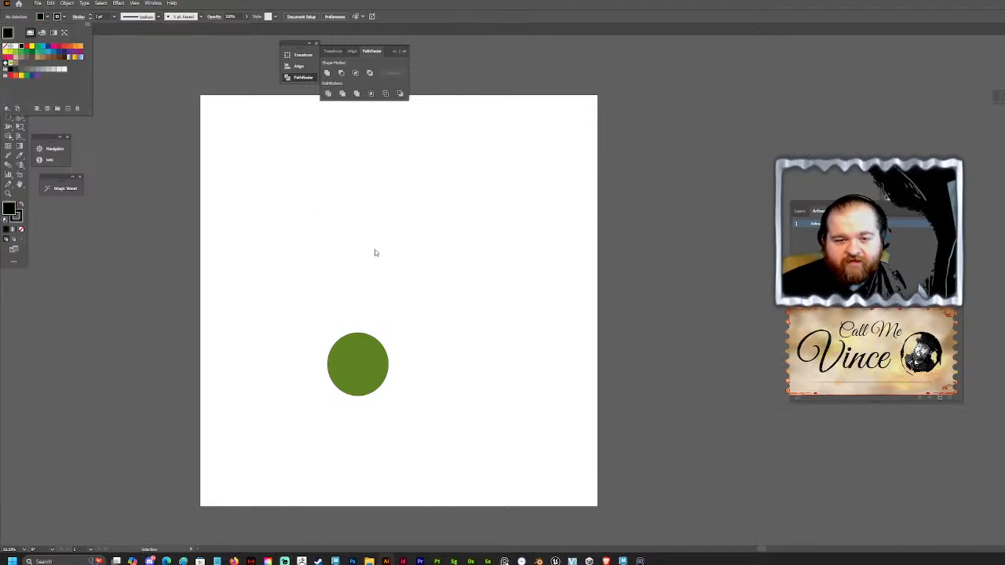
click(40, 16)
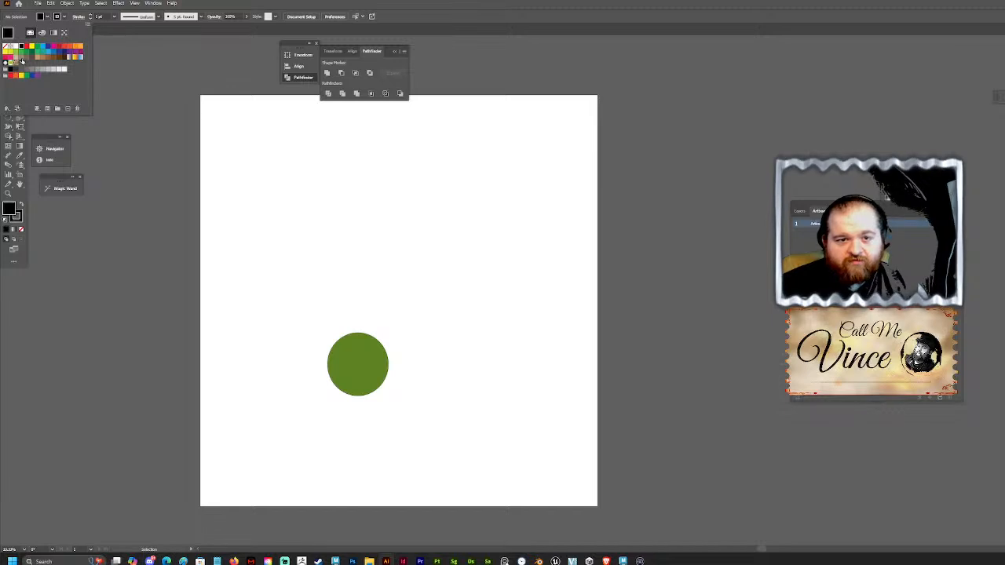
click(15, 70)
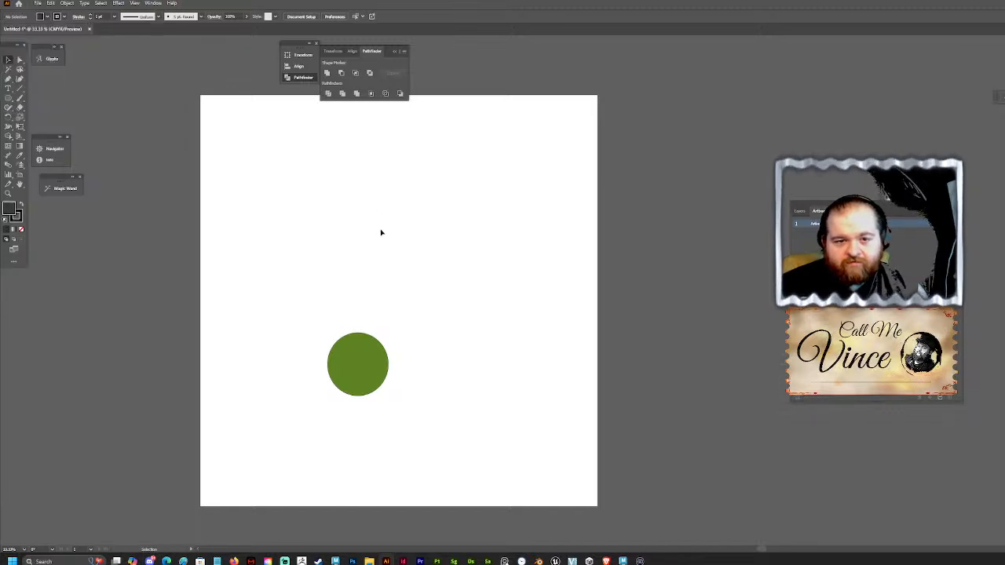
Step: Move the green circle up towards the artboard's centre and fill it with dark grey
drag(352, 351, 357, 261)
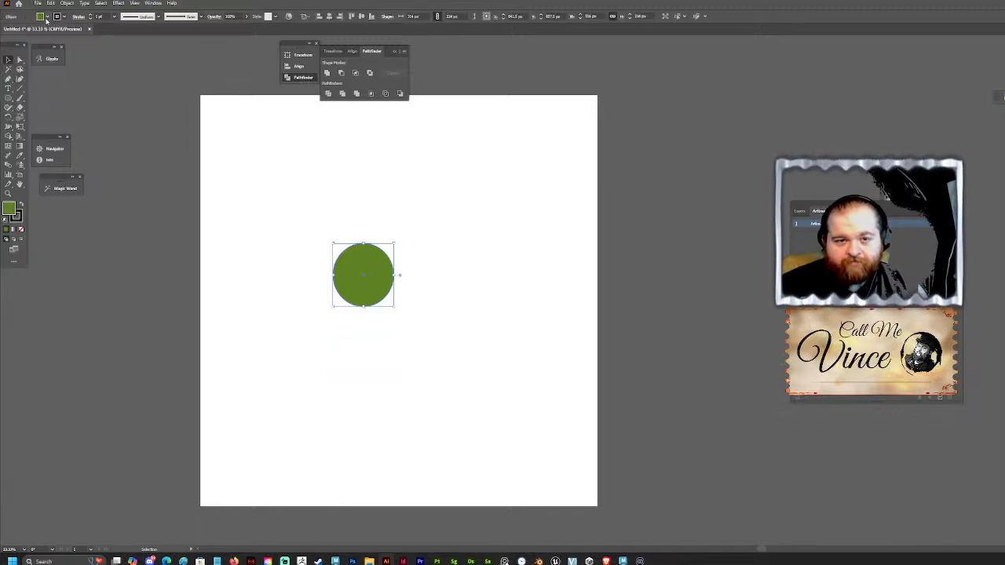
click(41, 16)
click(16, 70)
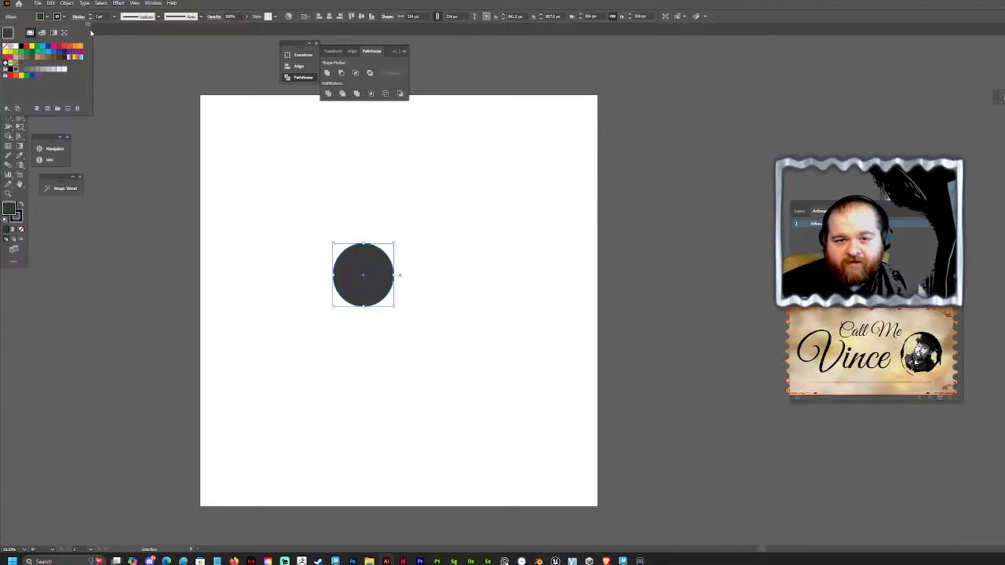
Step: Open the ANPA Color swatch library from the colour books and enlarge its panel to show more swatches
click(88, 26)
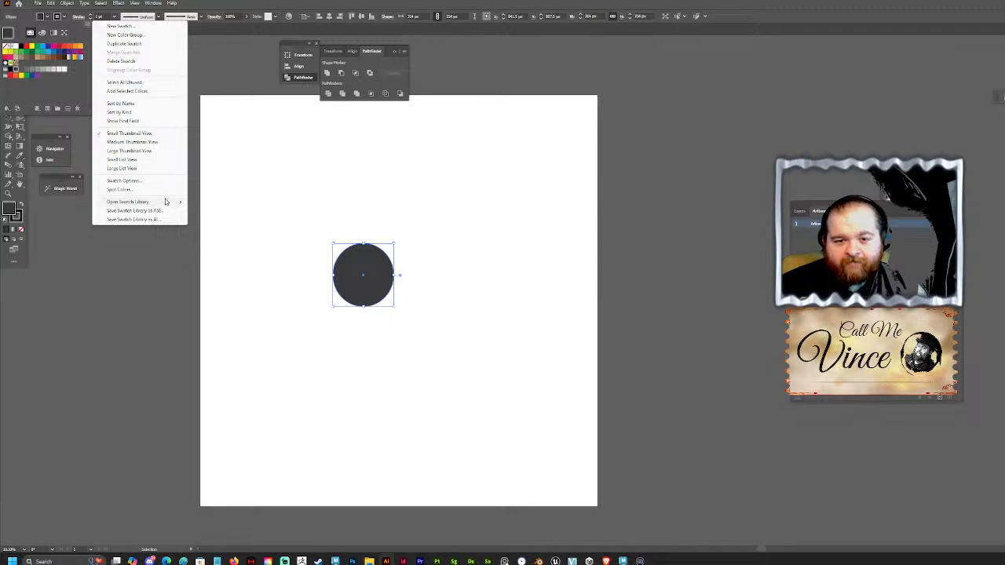
mouse_move(171, 202)
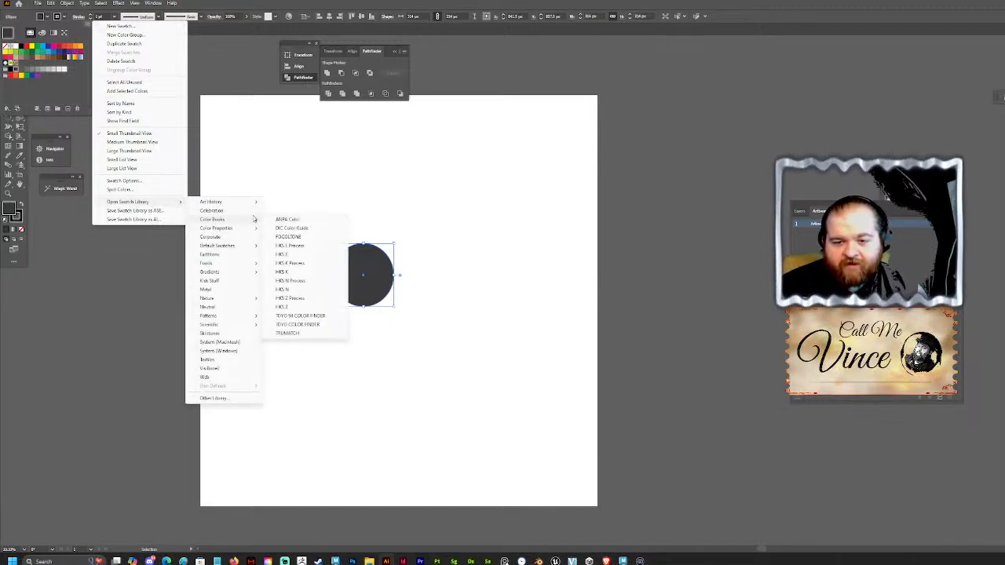
click(283, 220)
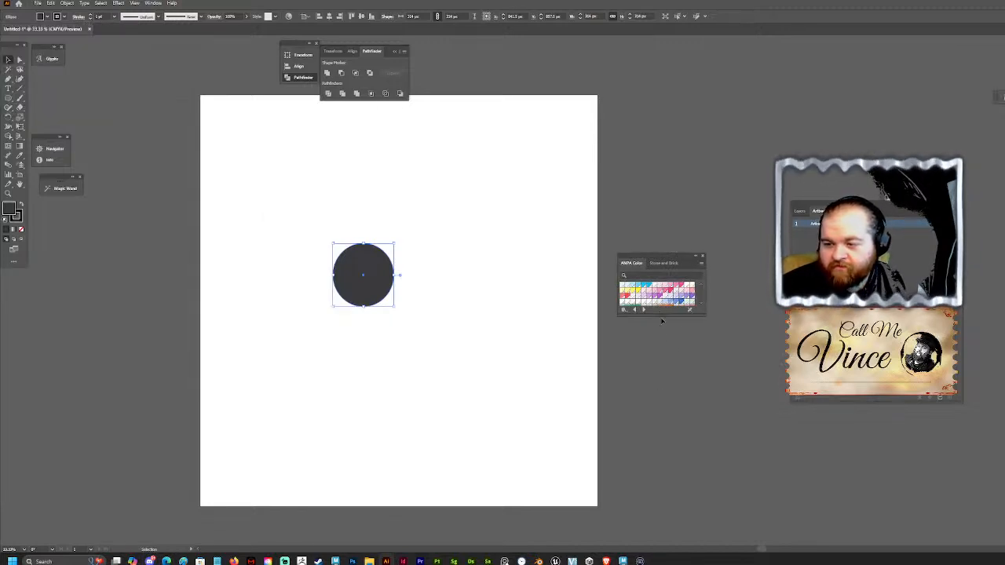
drag(663, 315, 659, 491)
Step: Browse the neighbouring swatch libraries and settle on HKS E Process
click(635, 486)
click(635, 486)
click(635, 486)
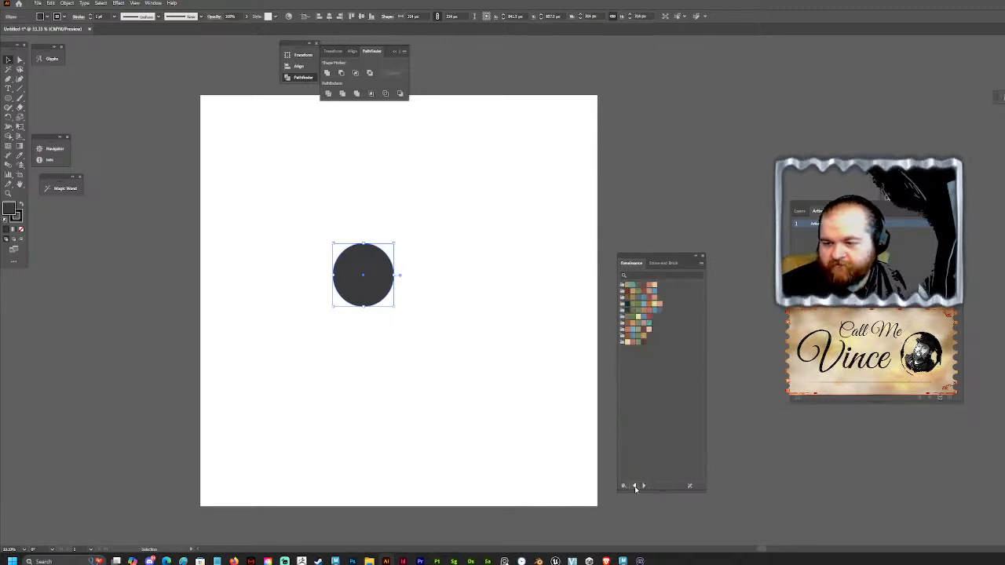
click(644, 486)
click(644, 486)
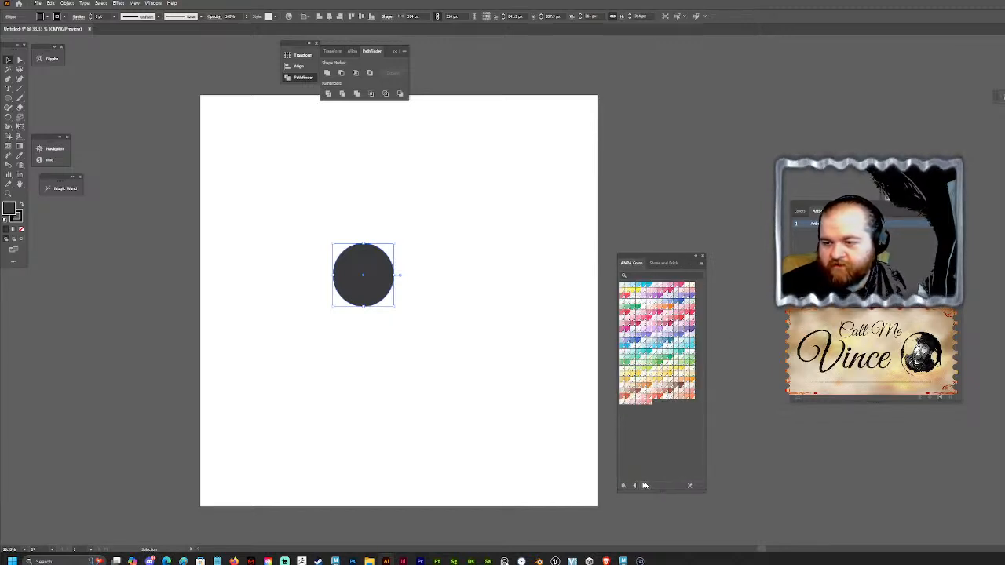
click(645, 486)
click(645, 486)
click(645, 487)
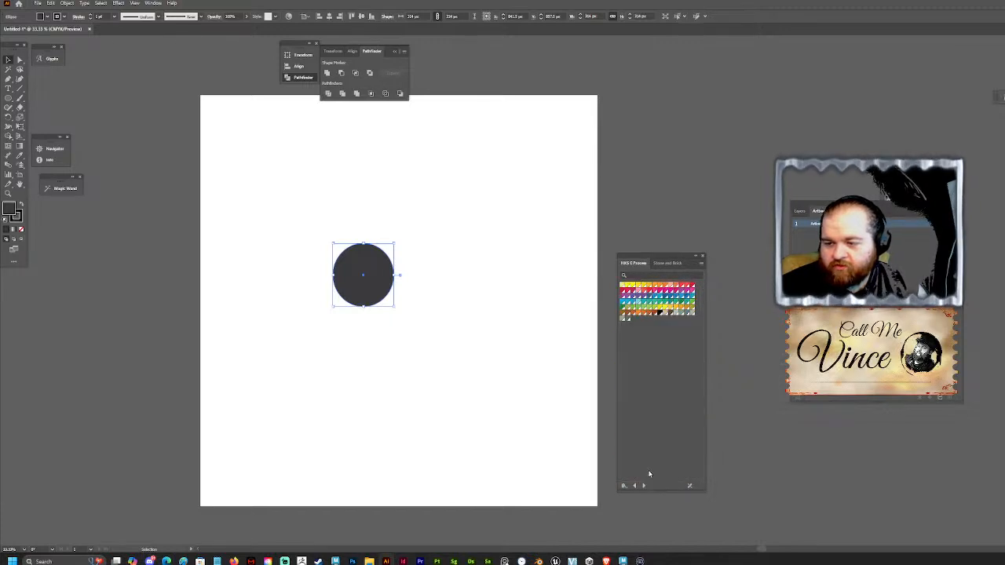
Step: Bring the swatch library panel closer to the artwork, move the circle to the artboard's lower part and deselect it
drag(647, 263, 579, 105)
drag(380, 263, 390, 388)
click(311, 222)
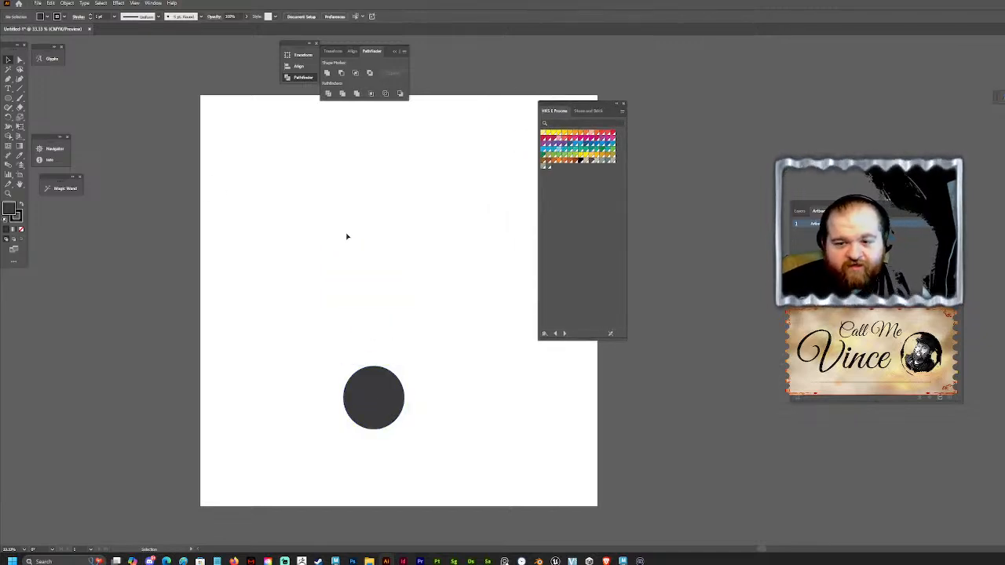
Step: Draw a tall dark grey rectangle about 400 px wide and 800 px high above the circle
click(9, 79)
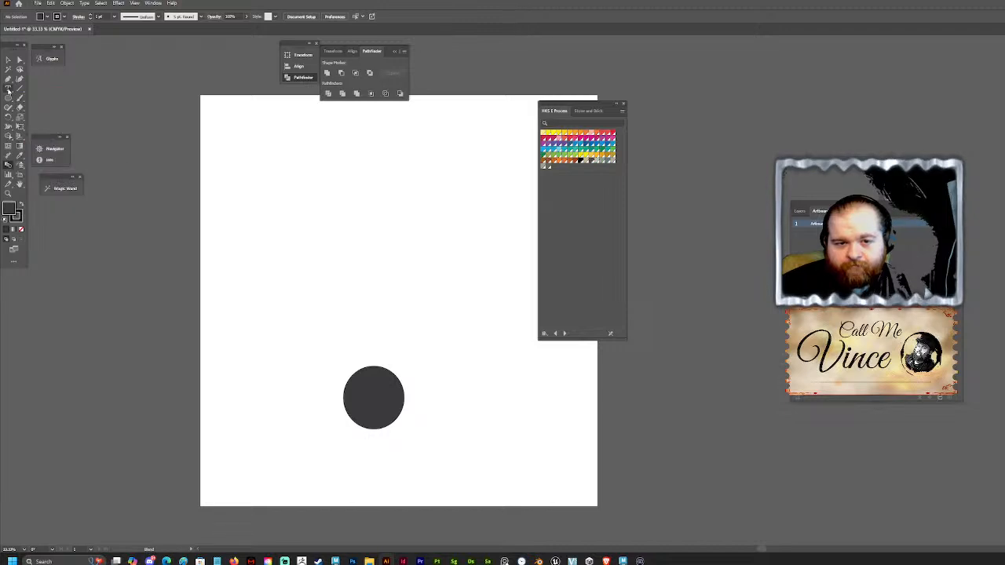
drag(9, 98, 43, 99)
drag(317, 163, 406, 300)
drag(398, 299, 394, 322)
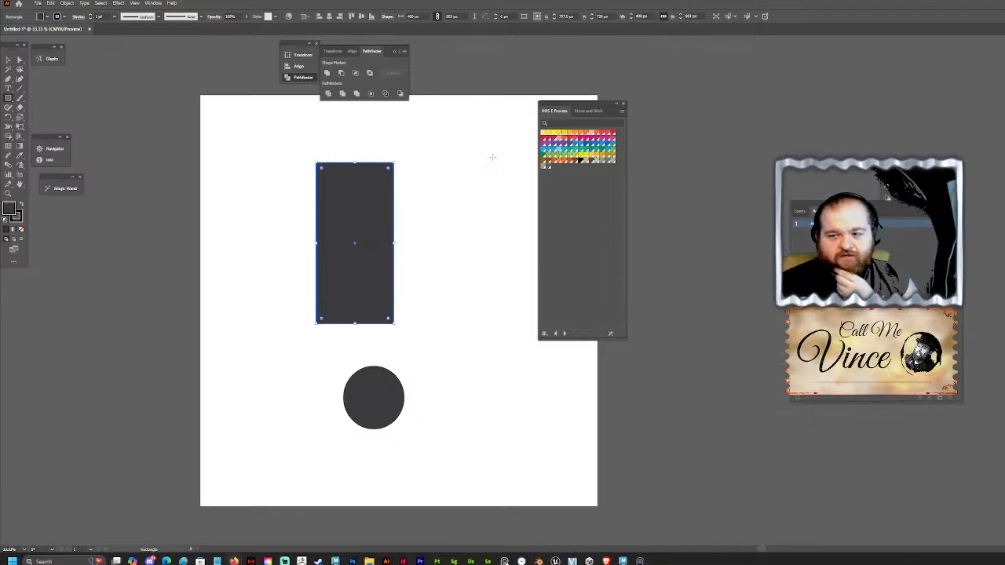
Step: Move the swatch library panel clear of the artboard and shift the tall rectangle to stand above the circle
drag(571, 105, 703, 125)
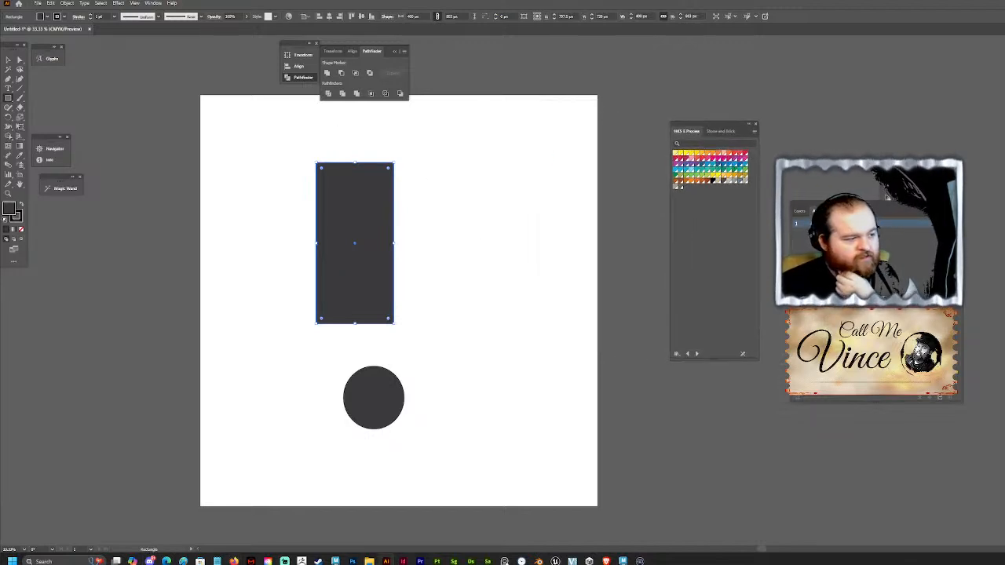
click(9, 59)
drag(380, 248, 415, 251)
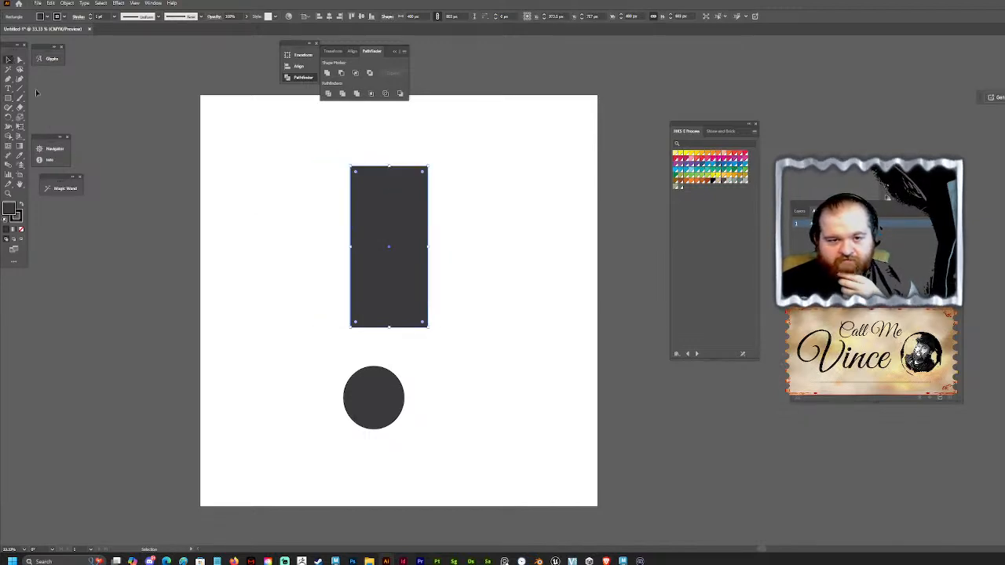
Step: Draw a square about 500 px wide overlapping the left side of the tall rectangle
click(8, 98)
mouse_move(270, 185)
mouse_down()
mouse_move(314, 260)
mouse_move(366, 282)
mouse_up()
click(8, 60)
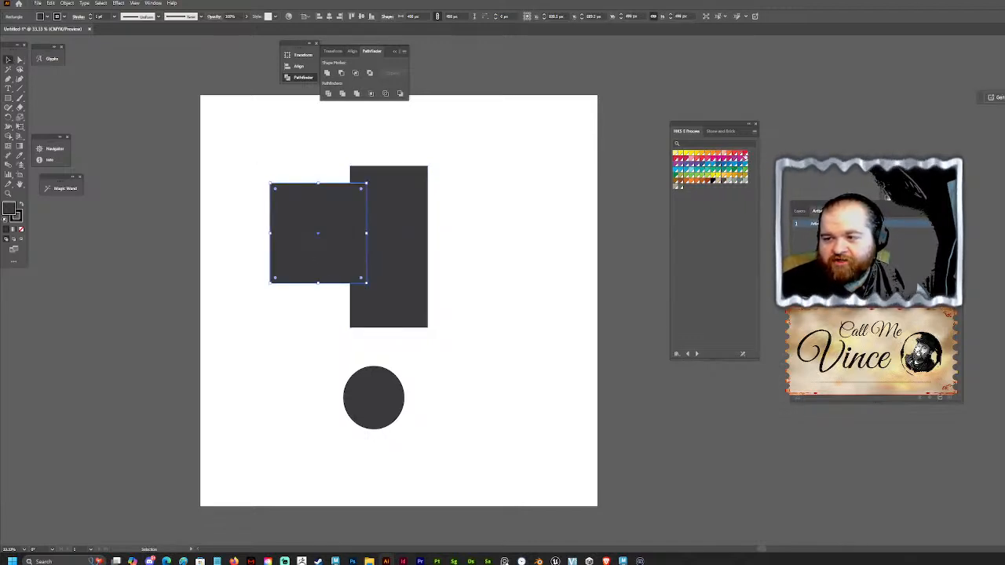
Step: Fill the square with red, separate it from the tall rectangle and rotate it 45° into a diamond
click(744, 154)
drag(300, 216, 274, 217)
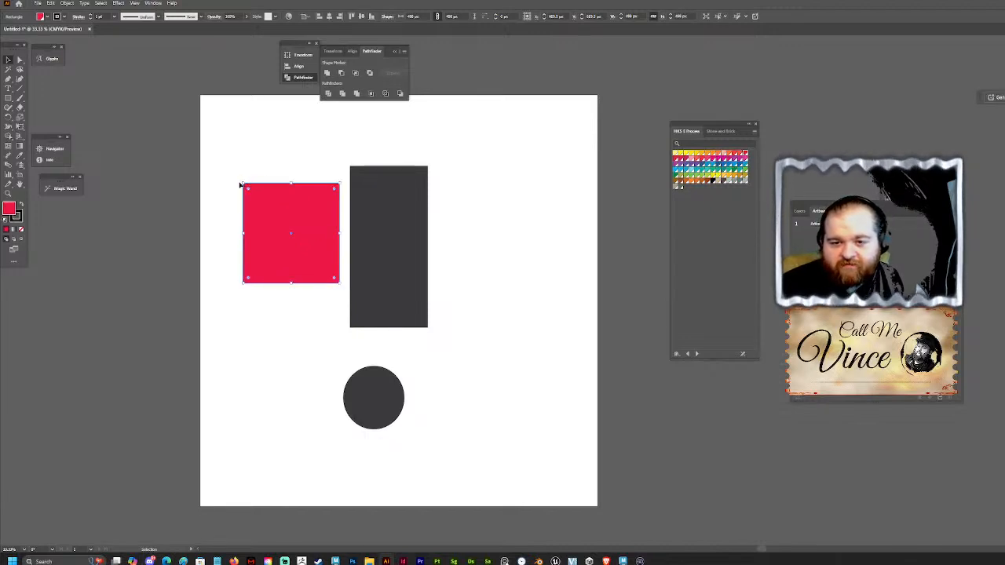
drag(243, 182, 294, 151)
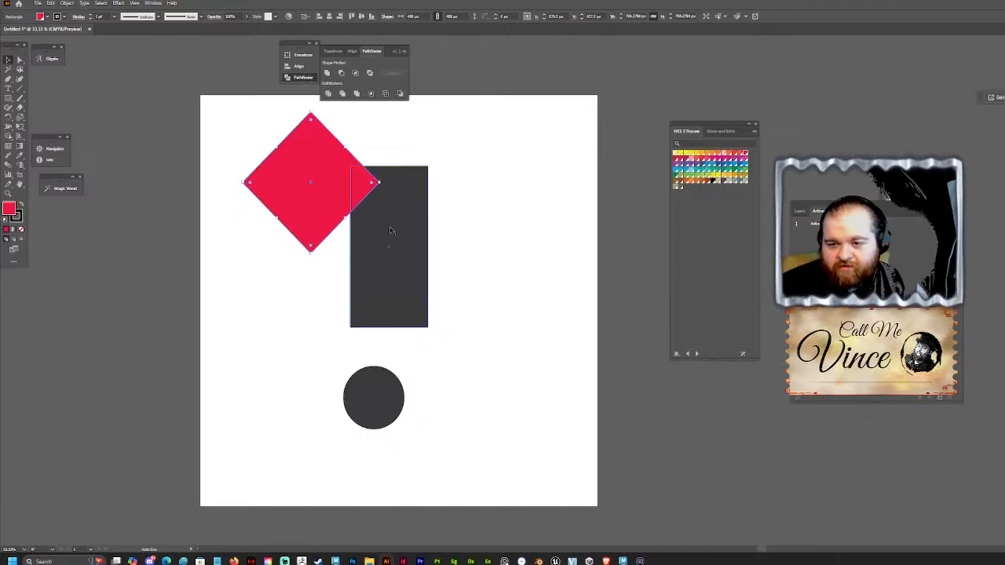
Step: Shift the tall rectangle down slightly and centre it and the red diamond horizontally on the artboard
drag(390, 242, 398, 249)
click(329, 16)
click(326, 143)
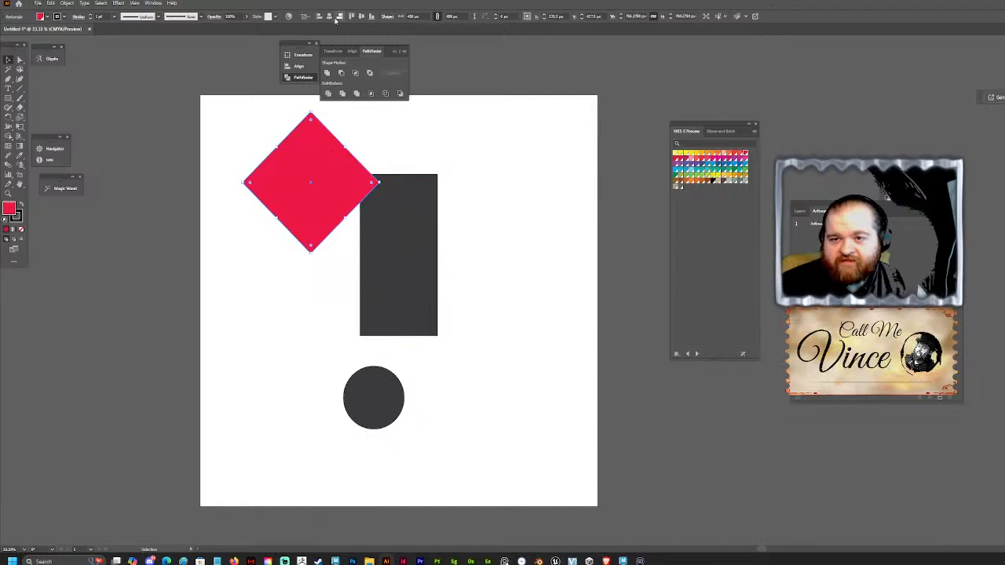
click(329, 16)
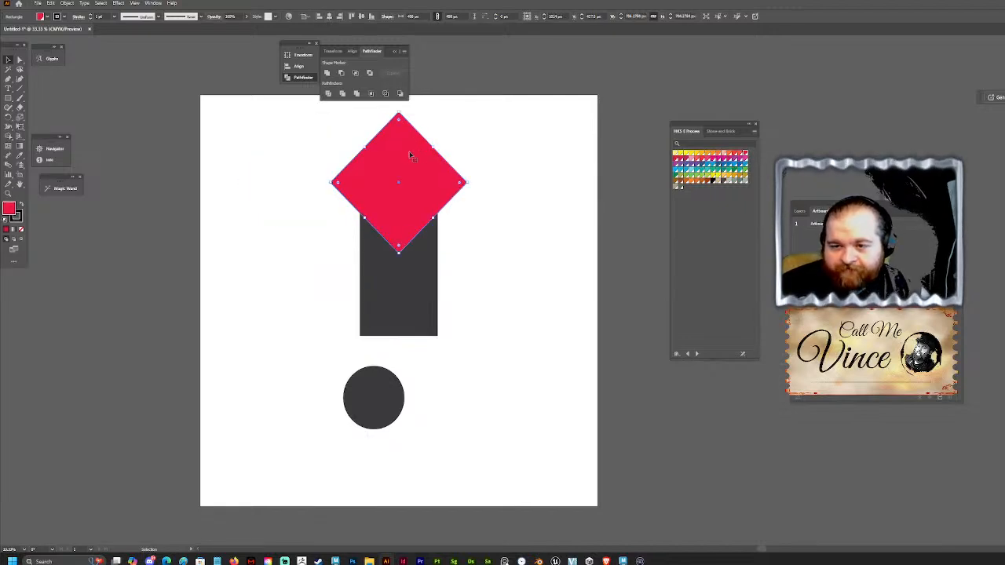
shift+click(383, 282)
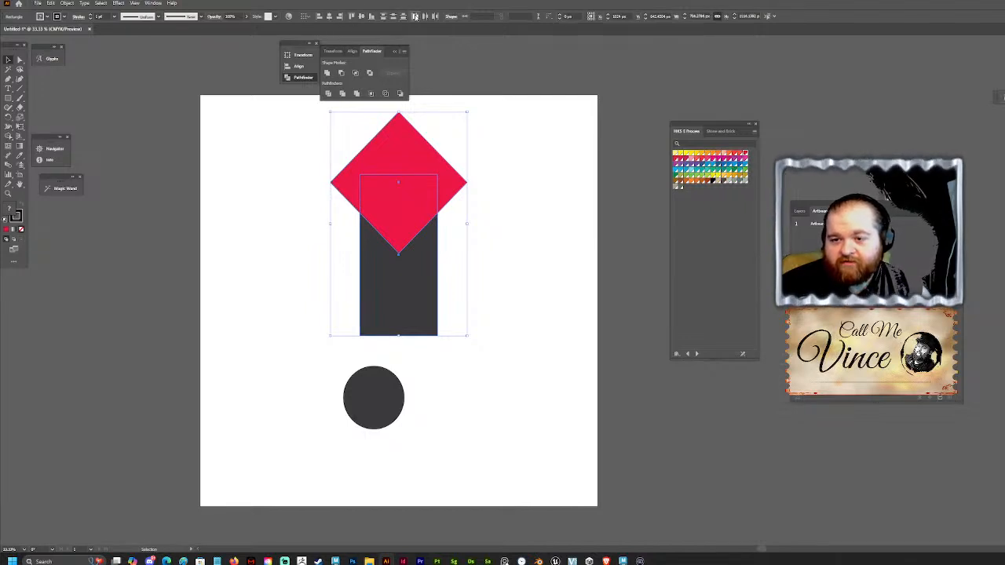
click(564, 133)
Step: Move the red diamond over the rectangle's left edge and paste a copy of it over the right edge
drag(430, 181, 390, 179)
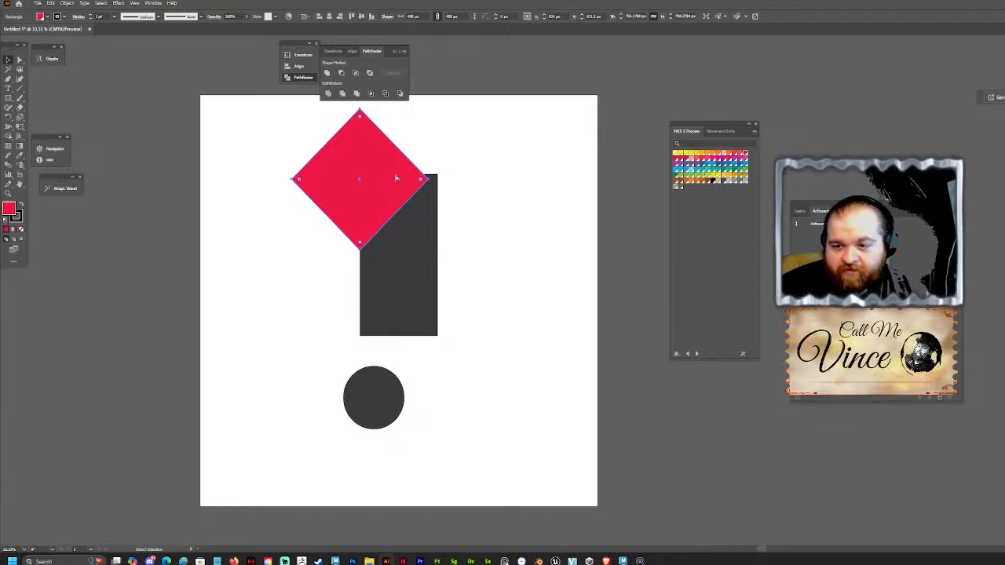
key(ctrl+v)
drag(577, 299, 414, 184)
Step: Align the two red diamonds at the same height and unite them into a single shape
shift+click(343, 157)
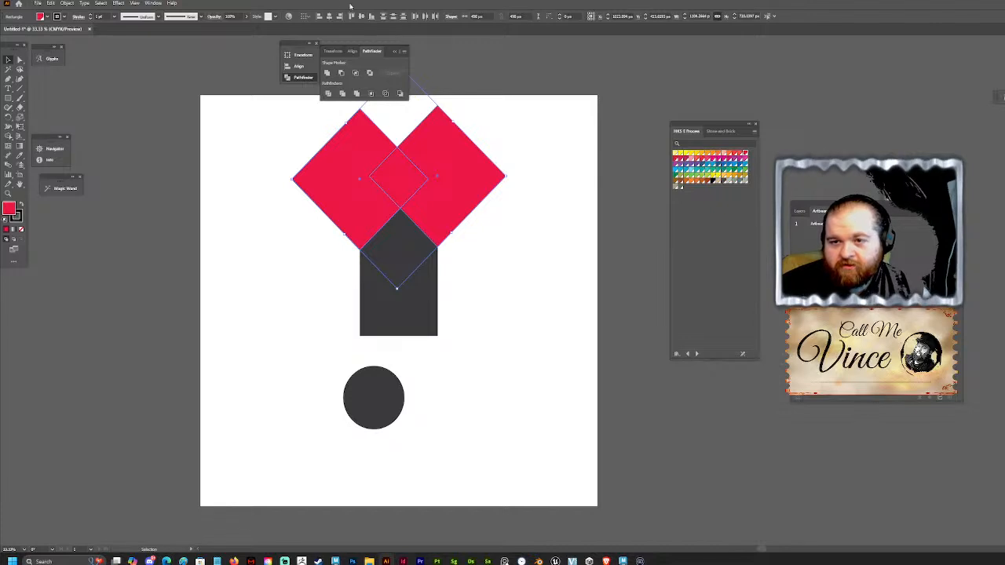
click(370, 16)
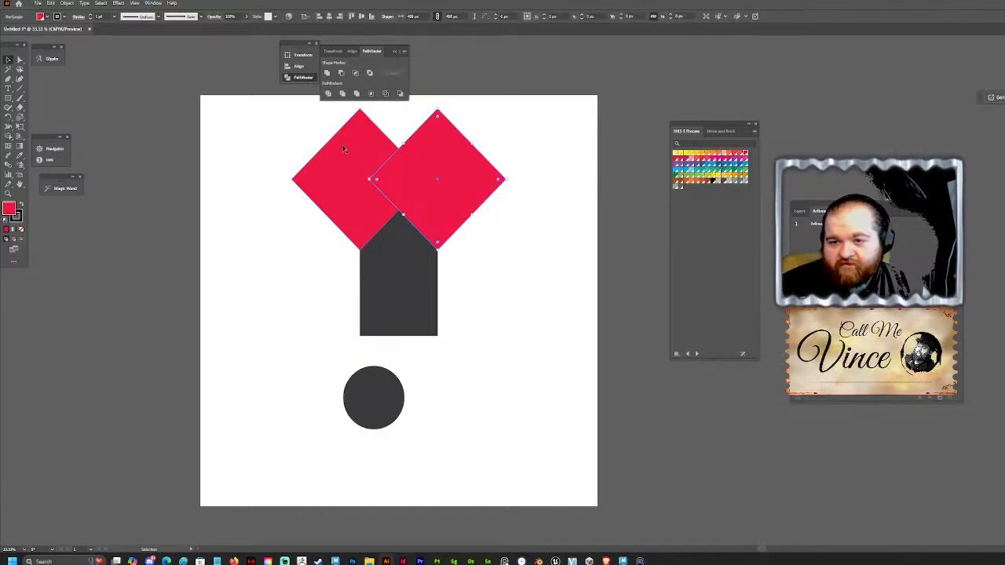
click(327, 74)
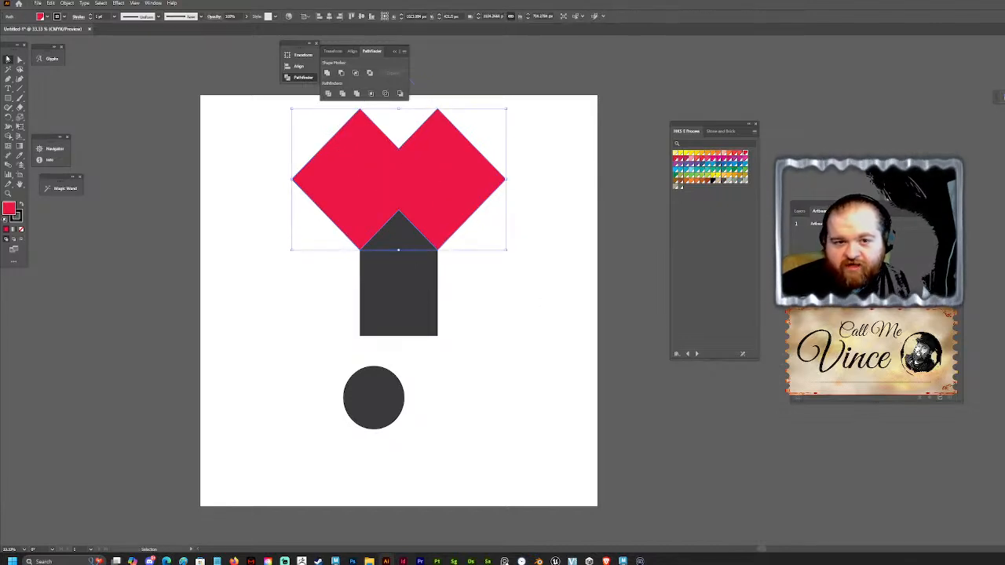
Step: Move the red shape's two lower tips far down together with the tall rectangle to deepen the notch
click(19, 60)
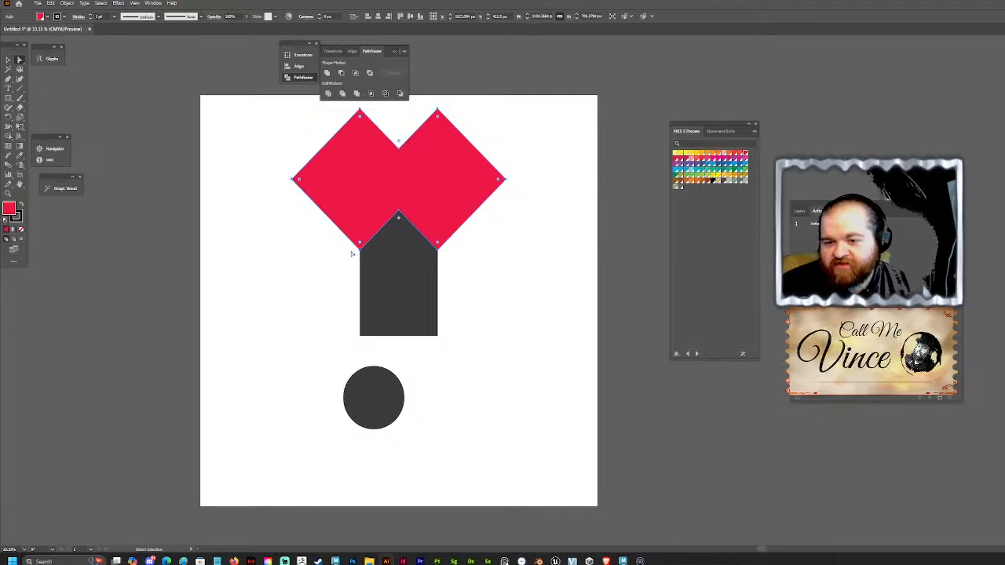
drag(465, 283, 465, 283)
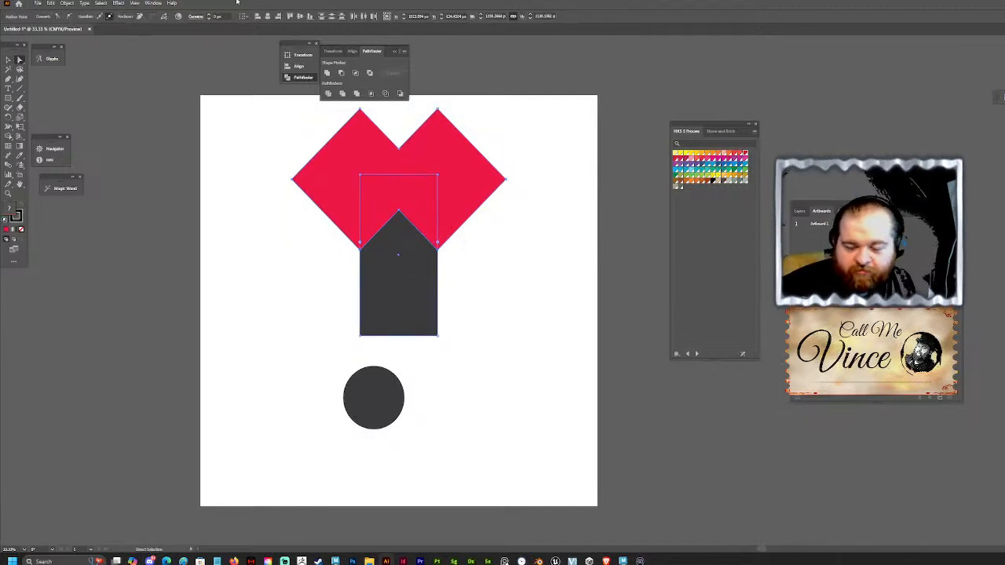
key(shift+Down)
key(shift+Down)
key(shift+Down)
key(shift+Down)
key(shift+Down)
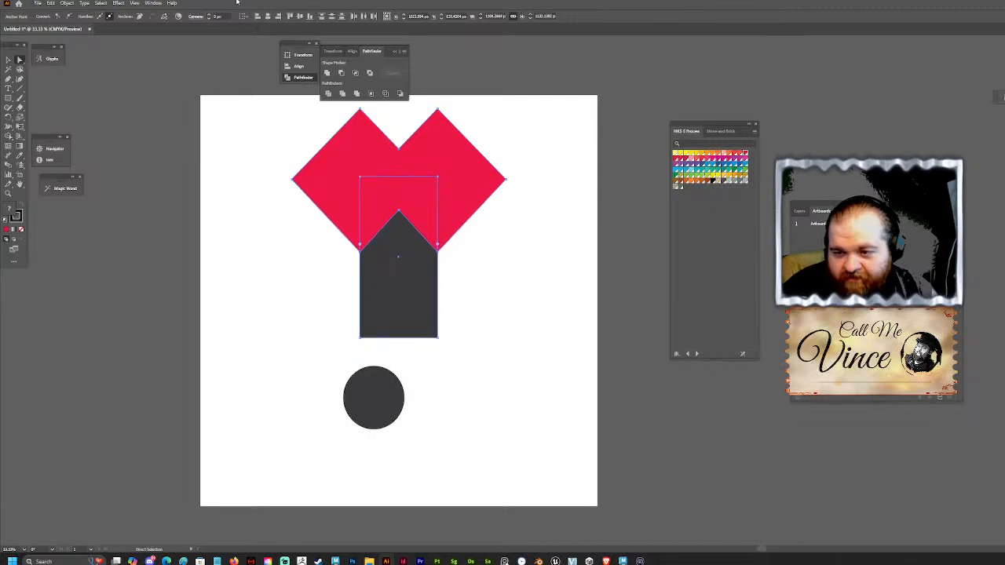
key(shift+Down)
key(shift+Down)
key(shift+Down)
key(shift+Down)
key(shift+Down)
key(shift+Down)
key(shift+Down)
key(shift+Down)
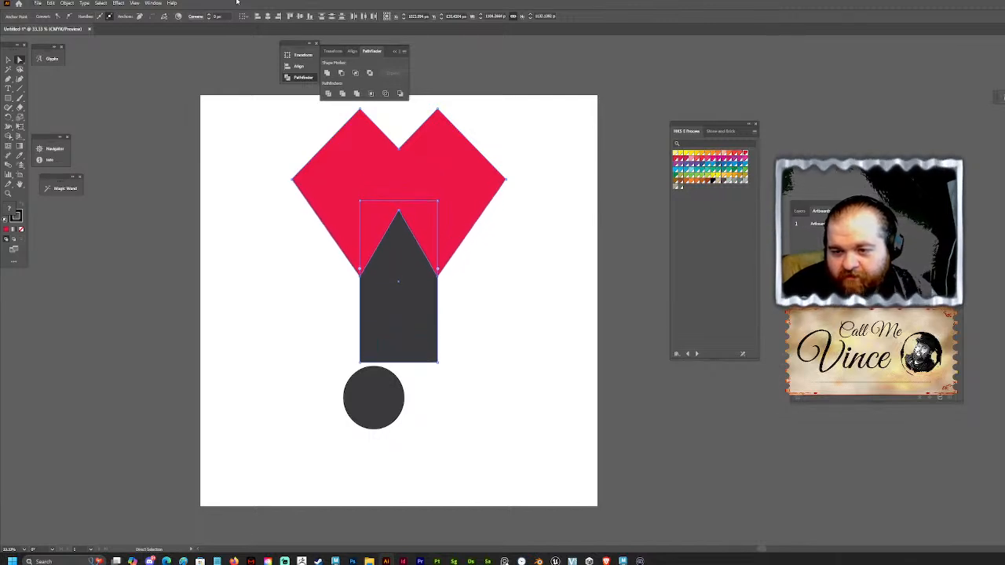
key(shift+Down)
key(shift+Down)
key(shift+Down)
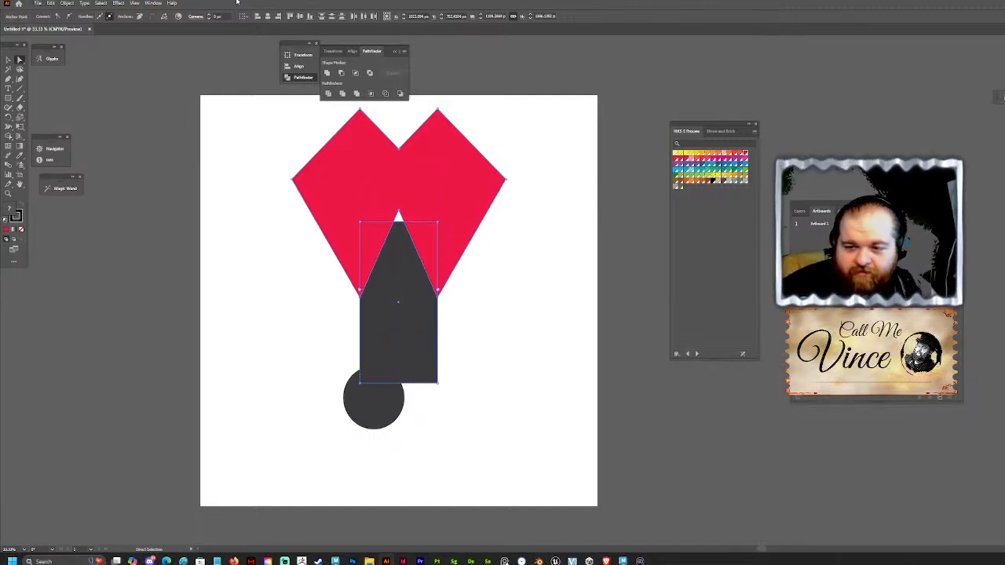
Step: Move the tall rectangle back up so that it completely fills the notch of the red shape
click(403, 303)
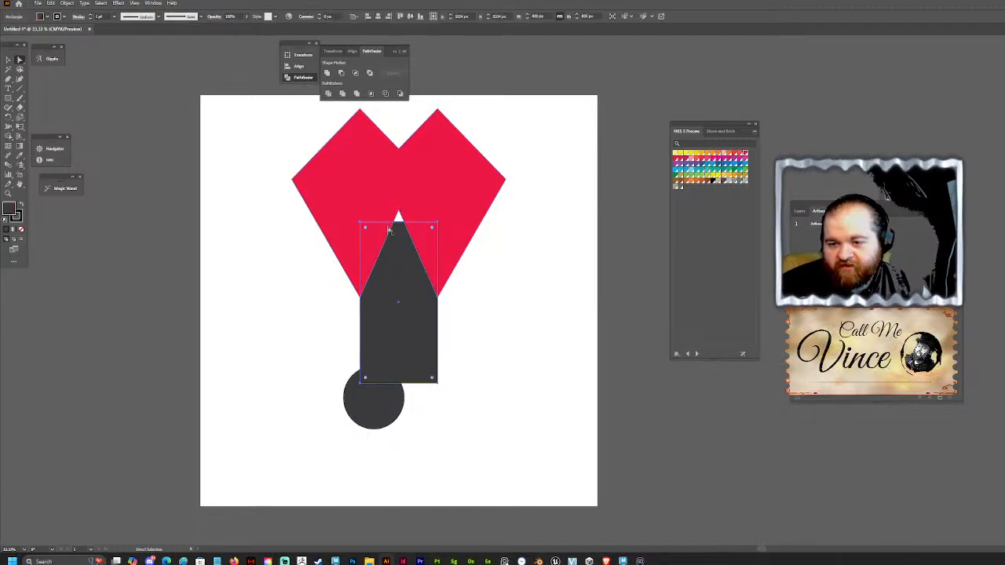
right_click(362, 225)
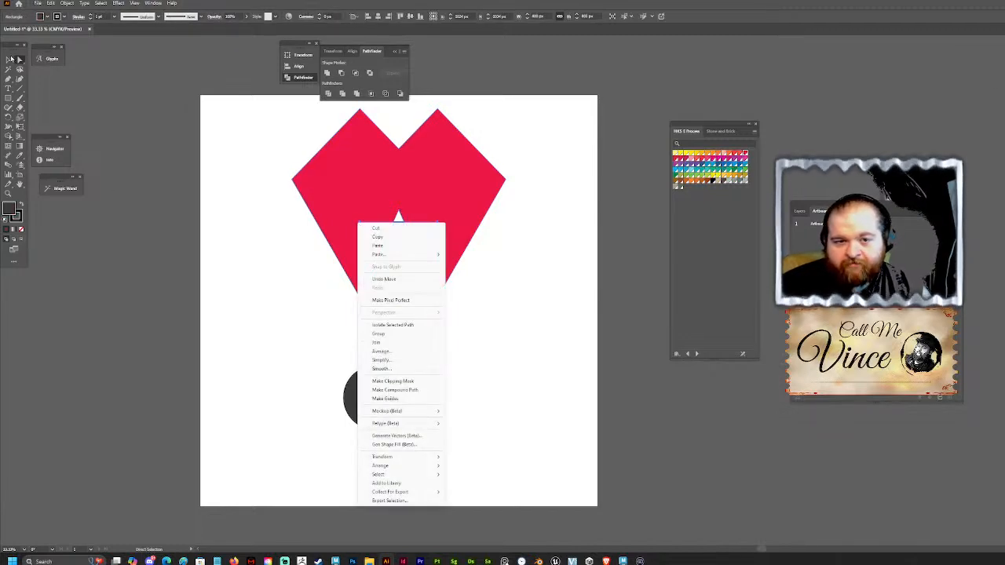
click(13, 58)
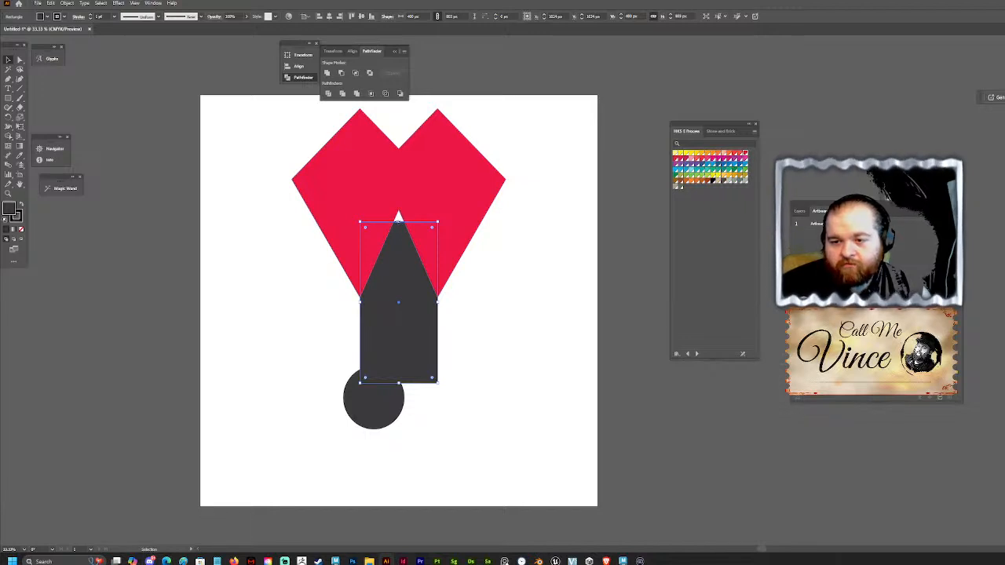
drag(399, 224, 399, 184)
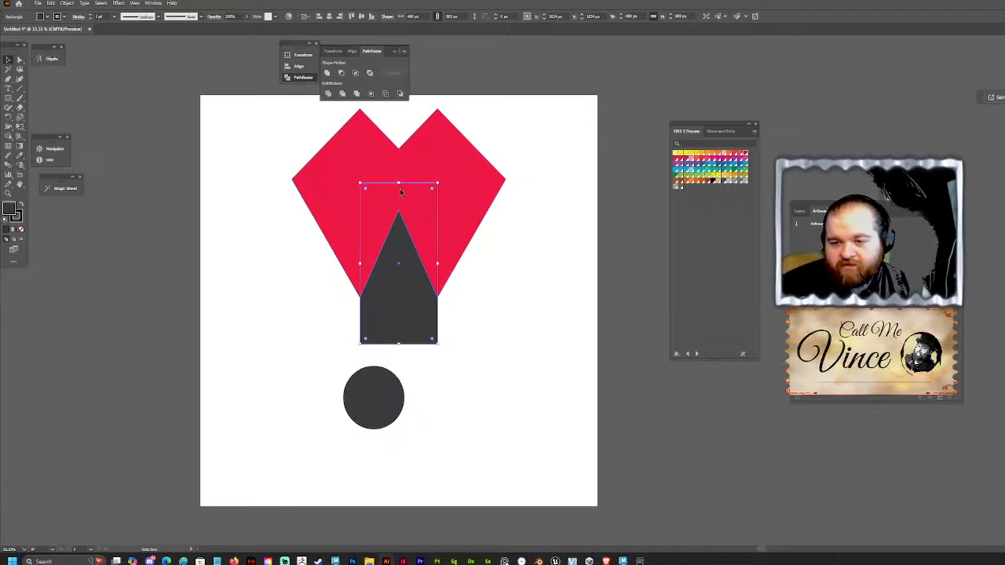
Step: Set the circle aside off the artboard and stretch the rectangle's bottom edge down towards the artboard's lower edge
drag(370, 395, 641, 355)
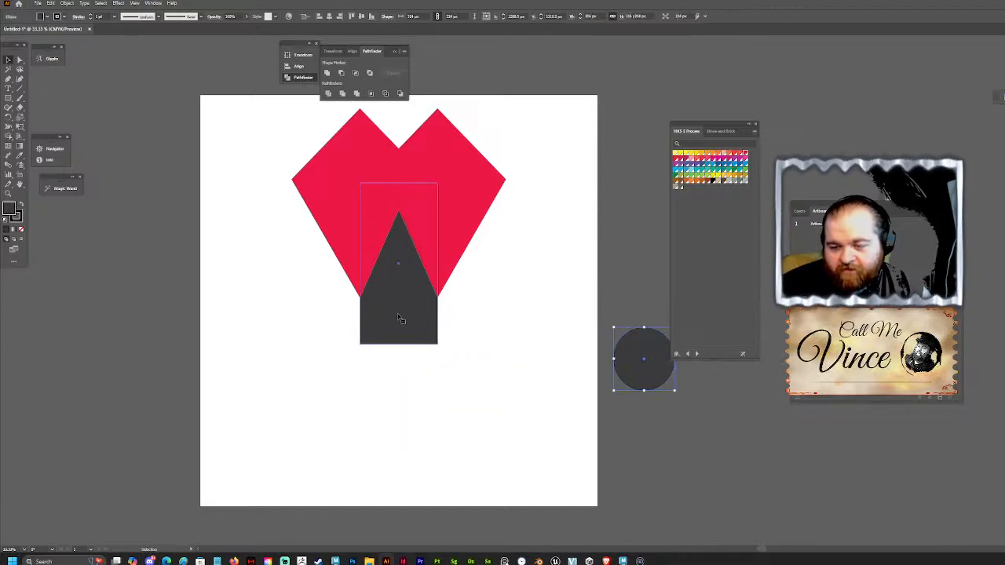
click(400, 317)
drag(399, 344, 400, 462)
Step: Lower the red shape's two bottom anchor points further to make the notch over the rectangle steeper
click(388, 192)
click(20, 61)
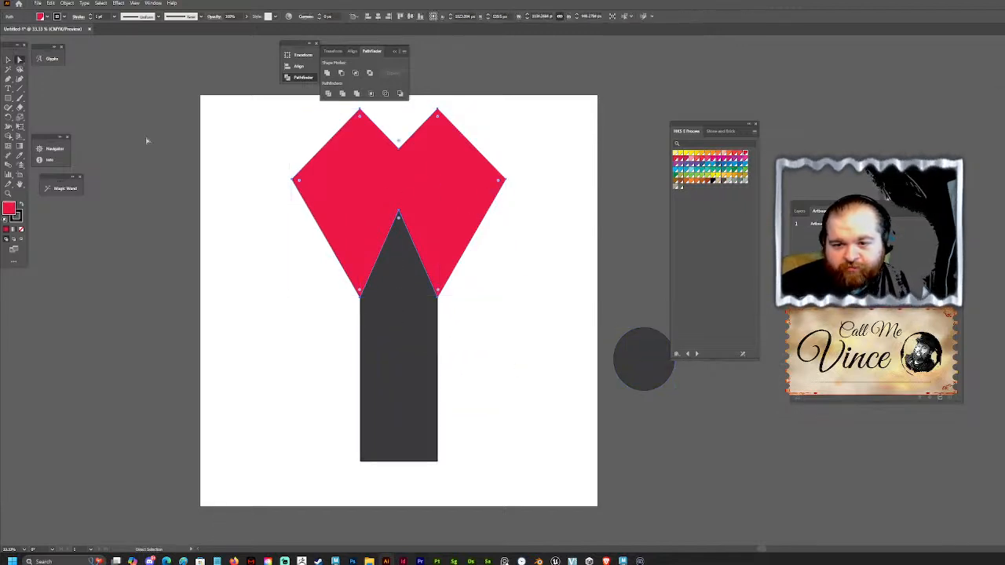
click(360, 297)
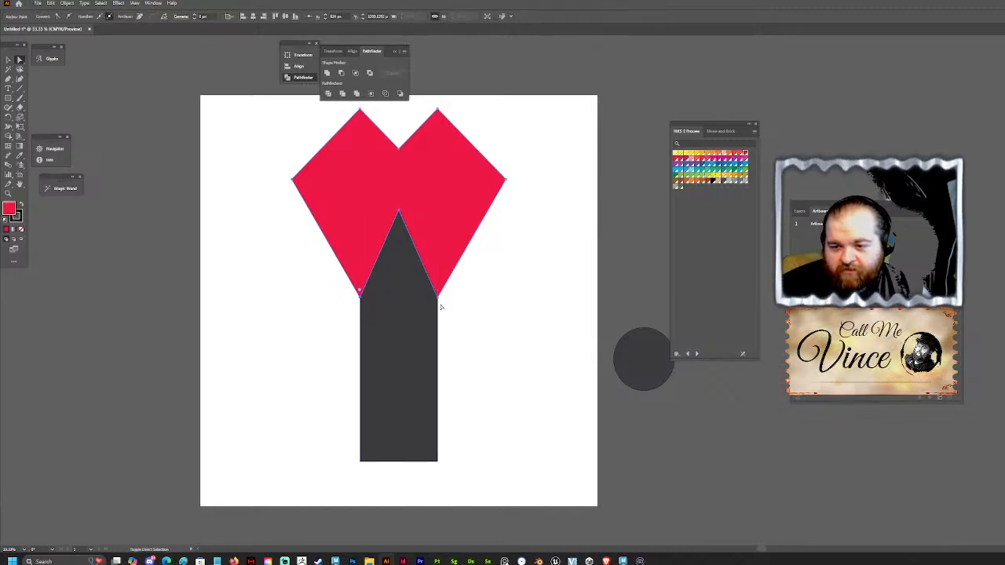
shift+click(438, 299)
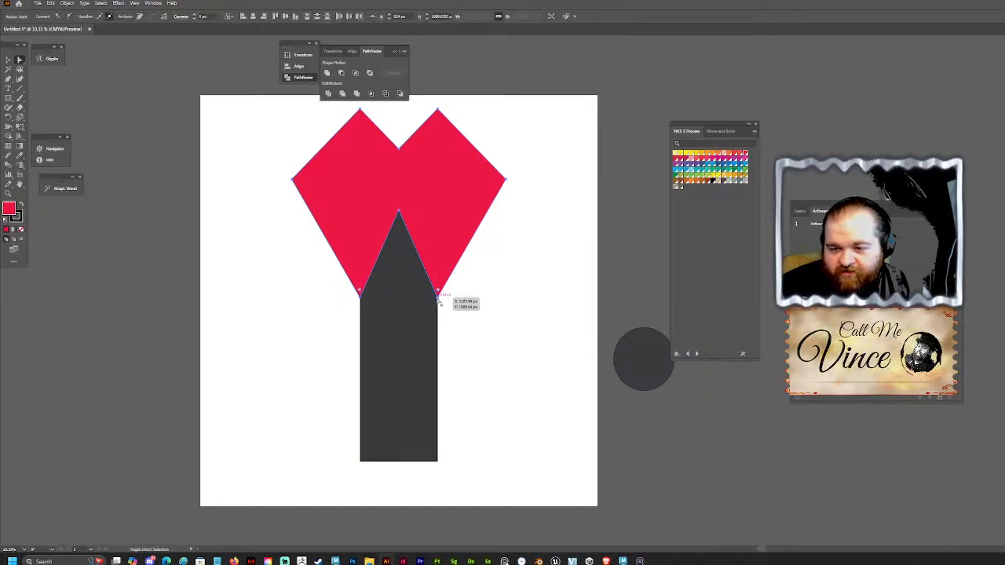
key(Down)
key(Down)
key(Down)
key(Down)
key(Down)
key(Down)
key(Down)
key(Down)
key(Down)
key(Down)
key(Down)
key(Down)
key(Down)
key(Down)
key(Down)
key(Down)
key(Down)
key(Down)
key(Down)
key(Down)
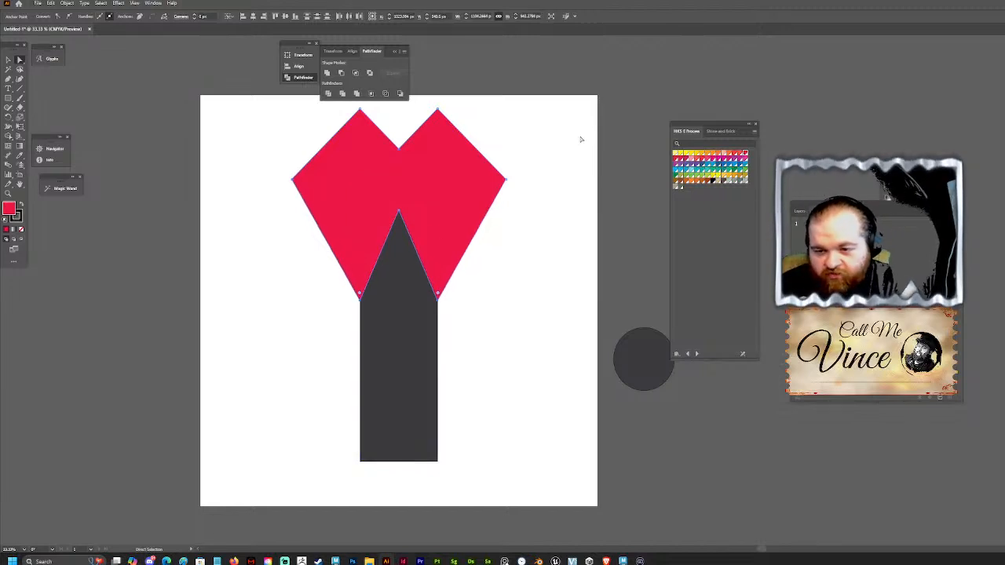
key(Down)
key(Down)
key(Down)
key(Down)
key(Down)
key(Down)
key(Down)
key(Down)
key(Down)
key(Down)
key(Down)
key(Down)
key(Down)
key(Down)
key(Down)
key(Down)
key(Down)
key(Down)
key(Down)
key(Down)
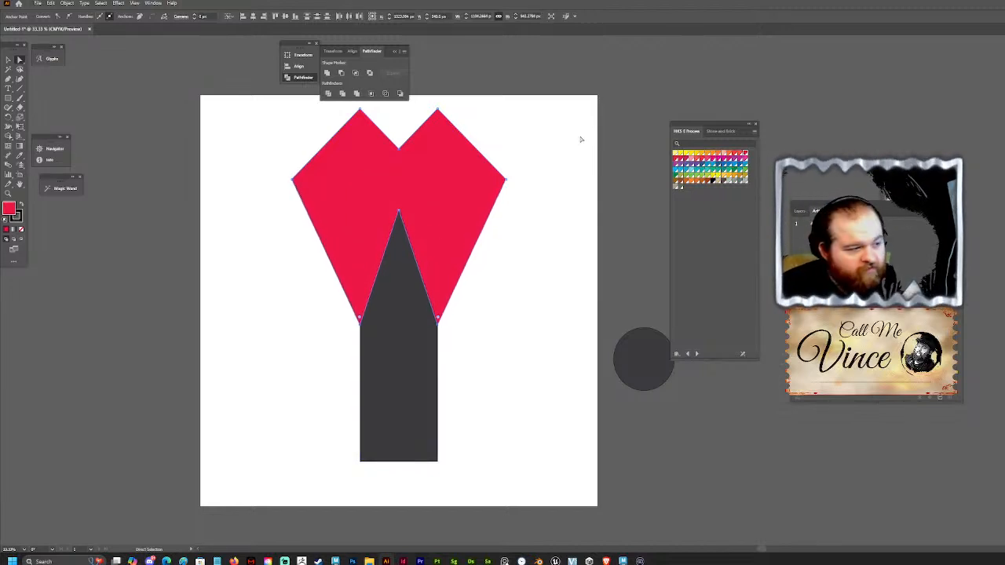
key(Up)
key(Up)
key(Up)
key(Up)
key(Up)
key(Up)
key(Up)
key(Up)
key(Up)
key(Up)
key(Up)
key(Up)
key(Up)
key(Up)
key(Up)
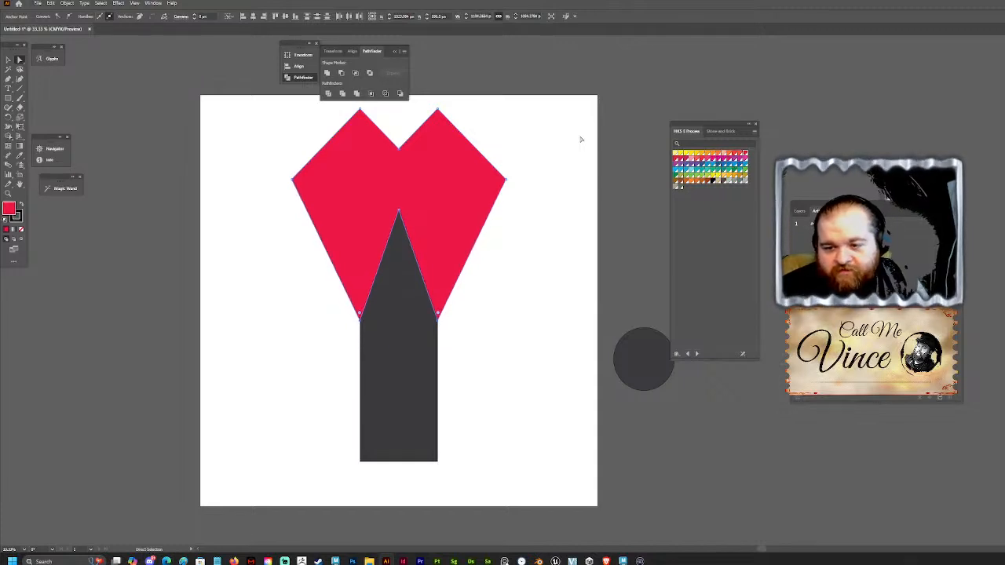
click(536, 291)
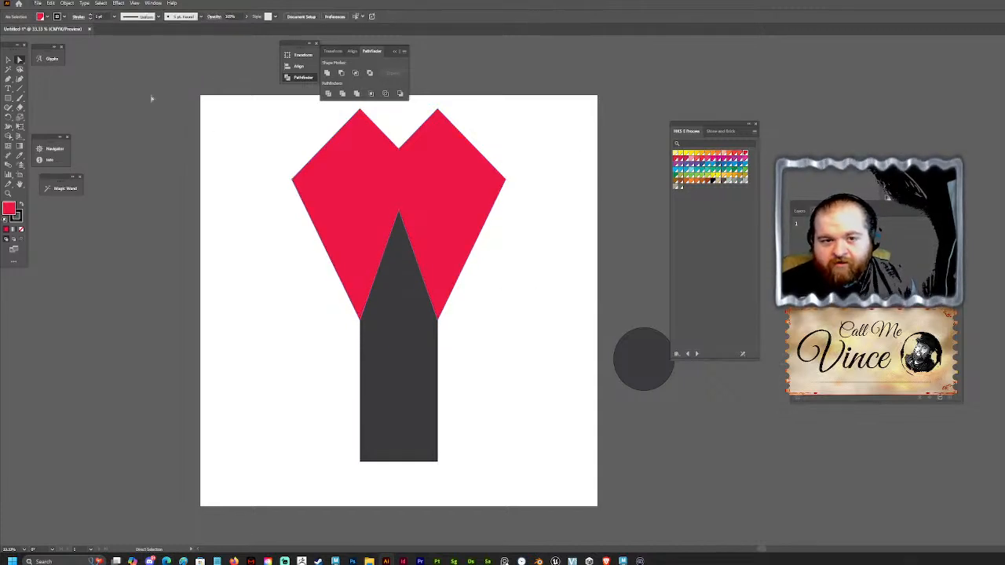
Step: Narrow the red shape and the rectangle together to about three quarters of their width and move them up
click(401, 254)
click(9, 60)
click(242, 160)
drag(407, 394, 451, 287)
drag(386, 323, 408, 243)
click(530, 361)
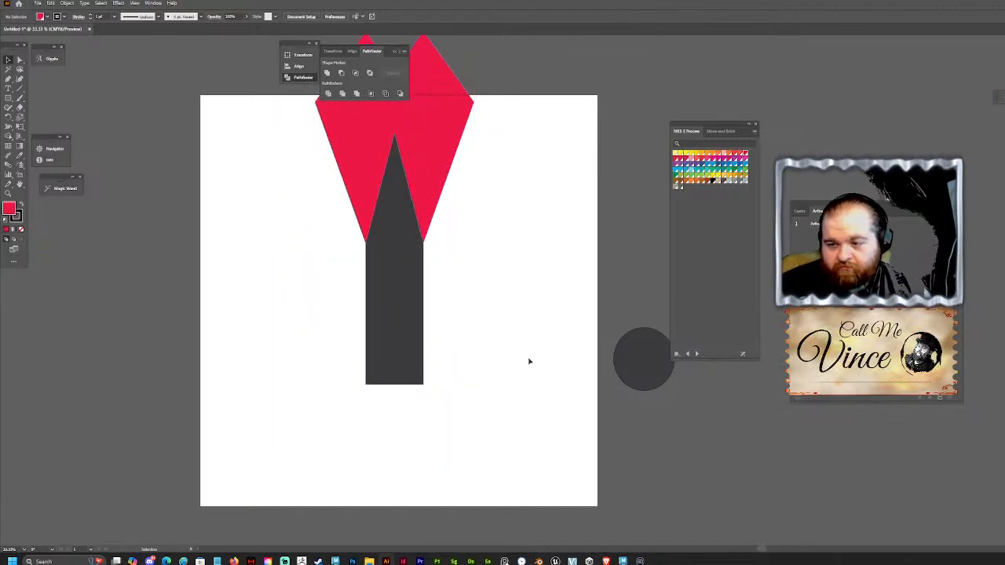
Step: Subtract the red shape from the rectangle to leave a pointed blade and move the blade up the artboard
click(439, 149)
click(439, 243)
click(445, 172)
shift+click(404, 243)
click(341, 72)
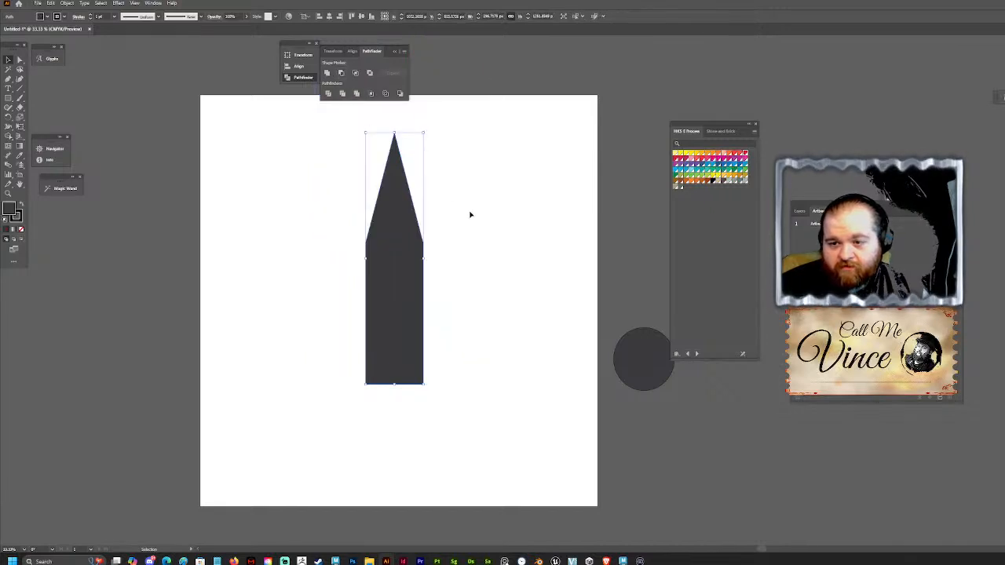
drag(424, 281, 424, 234)
Step: Delete the circle and draw a dark grey square about 525 px wide below the pointed blade
drag(645, 390, 440, 393)
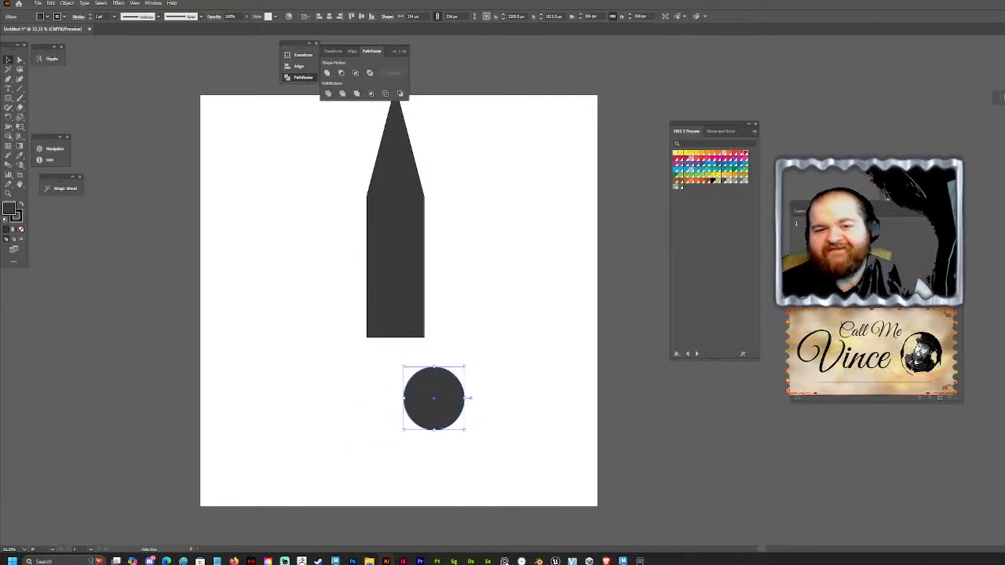
key(Delete)
click(8, 101)
mouse_move(349, 377)
mouse_down()
mouse_move(395, 404)
mouse_move(460, 489)
mouse_move(451, 483)
mouse_up()
Step: Round only the square's two upper corners heavily so that its top becomes an arch
click(20, 59)
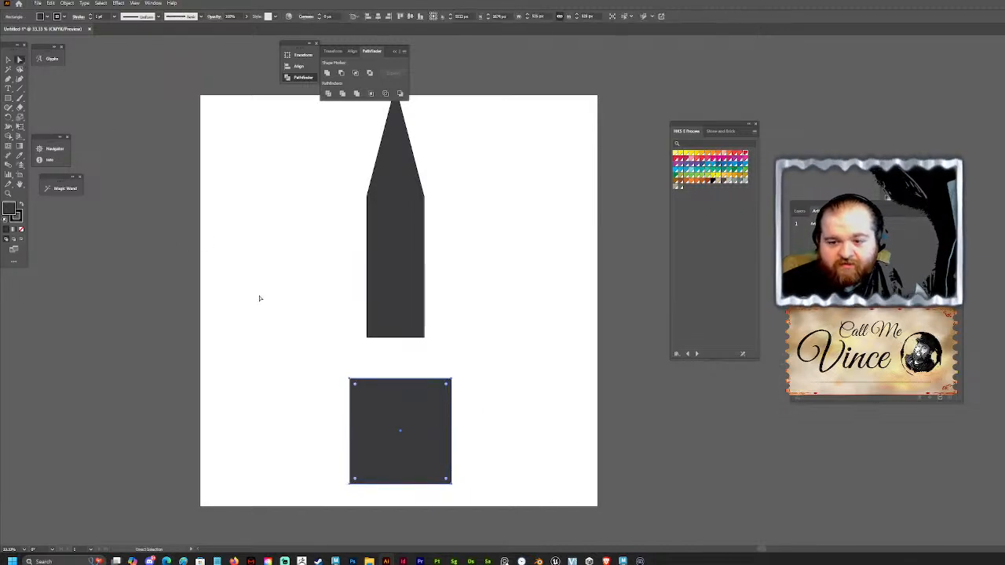
drag(356, 386, 363, 392)
key(ctrl+z)
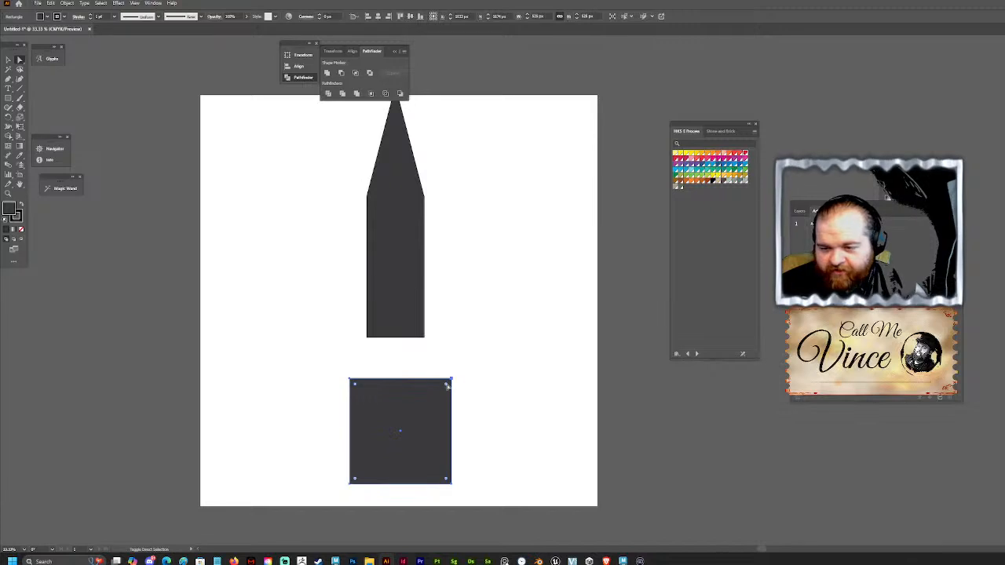
drag(445, 385, 367, 419)
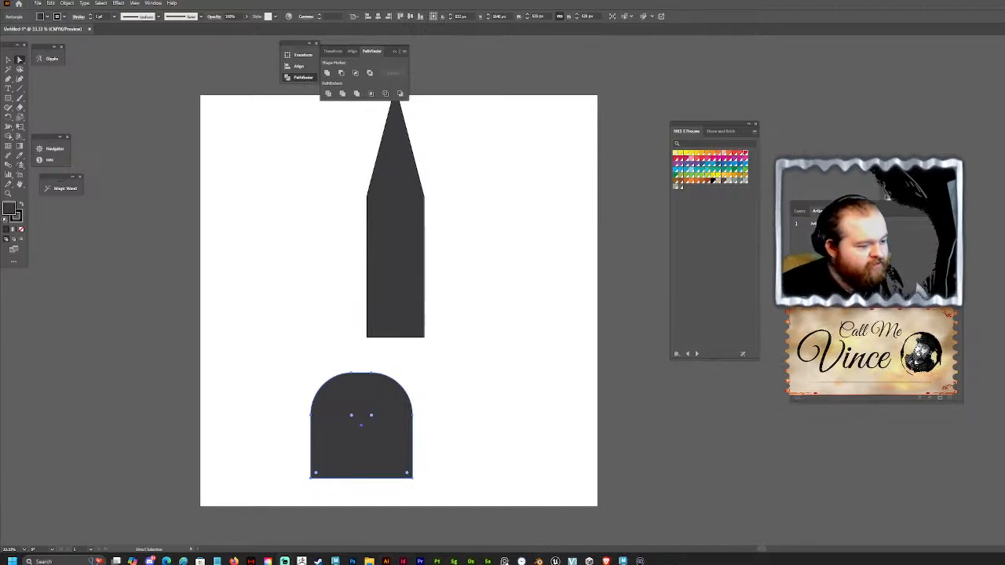
key(v)
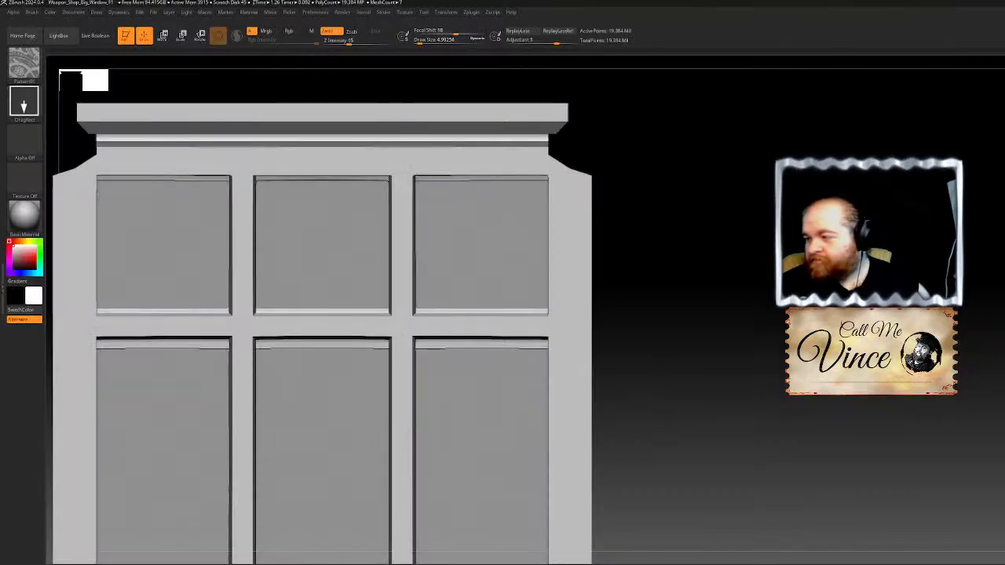
ctrl+right_drag(582, 295, 585, 217)
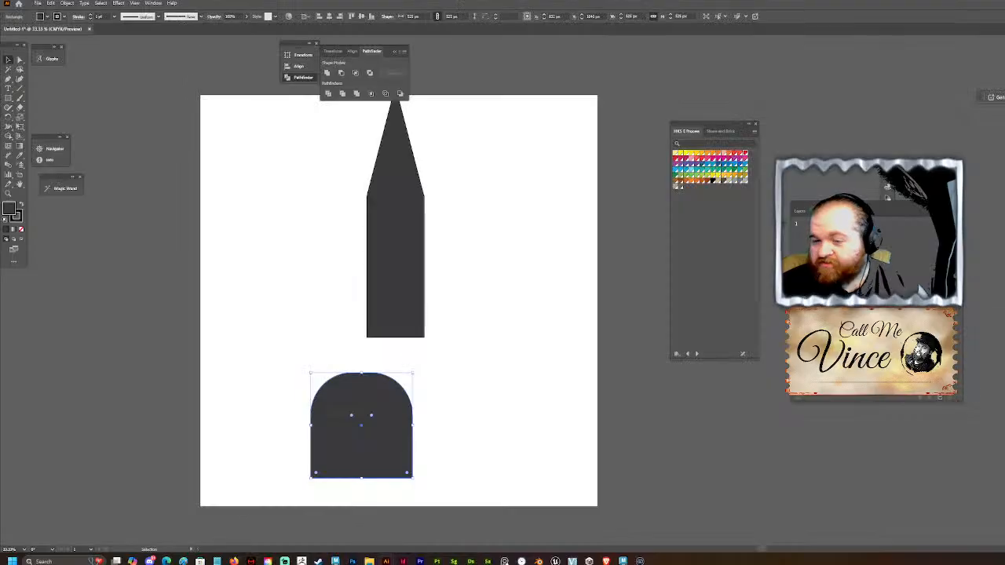
Step: Position the arched shape centrally beneath the pointed blade
drag(408, 417, 440, 411)
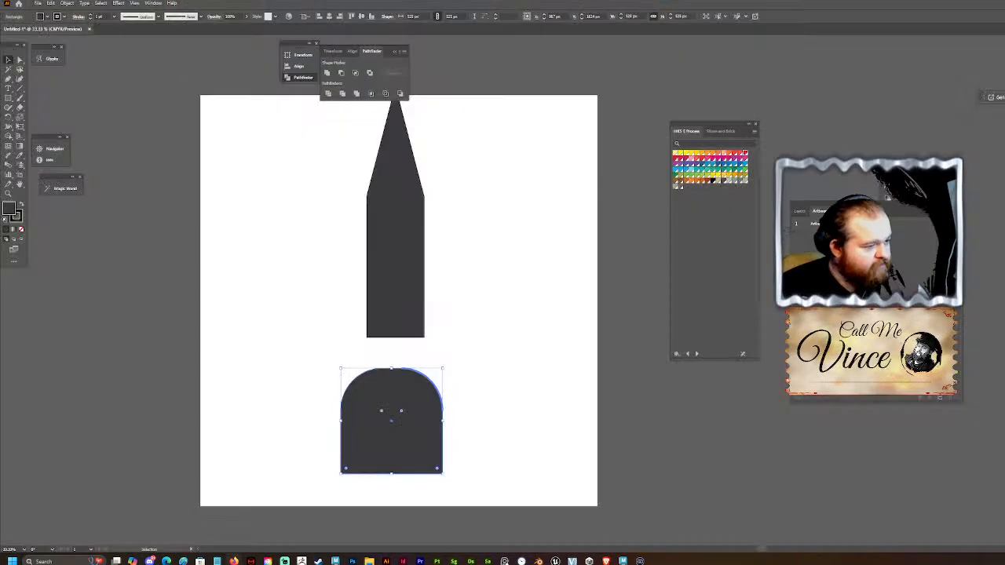
click(256, 252)
drag(368, 405, 372, 410)
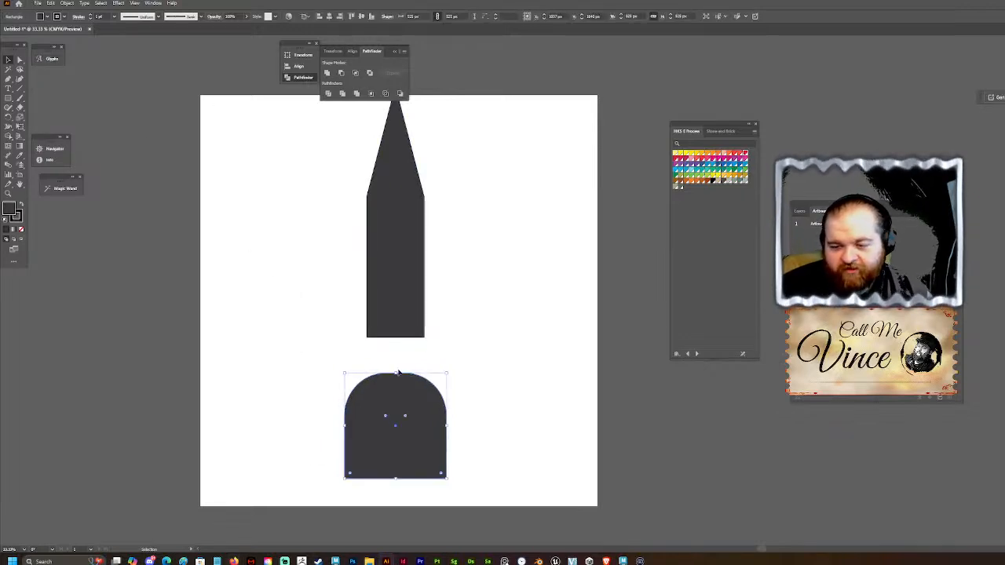
drag(396, 374, 404, 412)
key(ctrl+z)
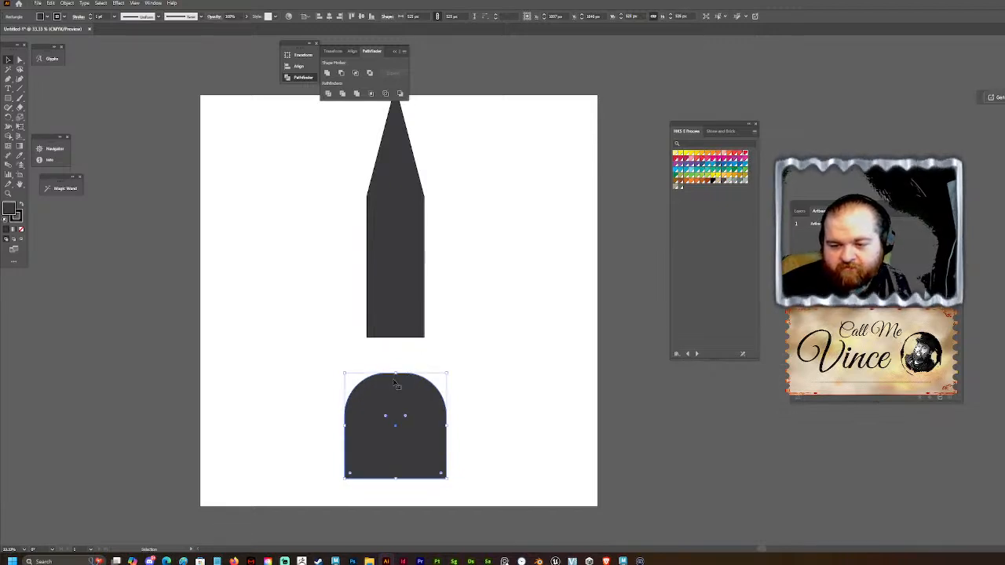
Step: Scale the arched shape down to about 447 px wide, shrink the blade proportionally and raise the arch slightly
shift+drag(396, 373, 398, 389)
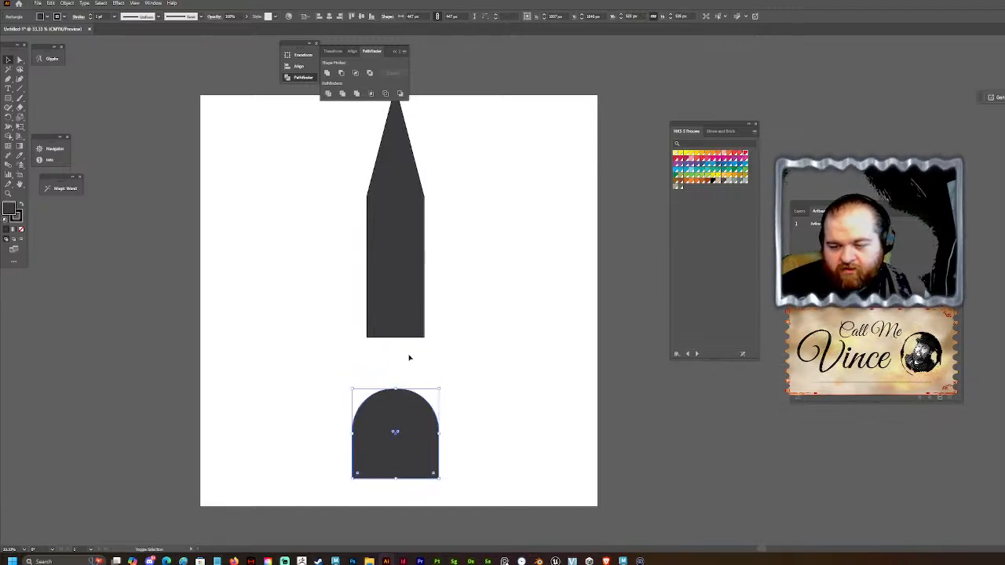
click(396, 309)
shift+drag(396, 337, 396, 284)
click(401, 406)
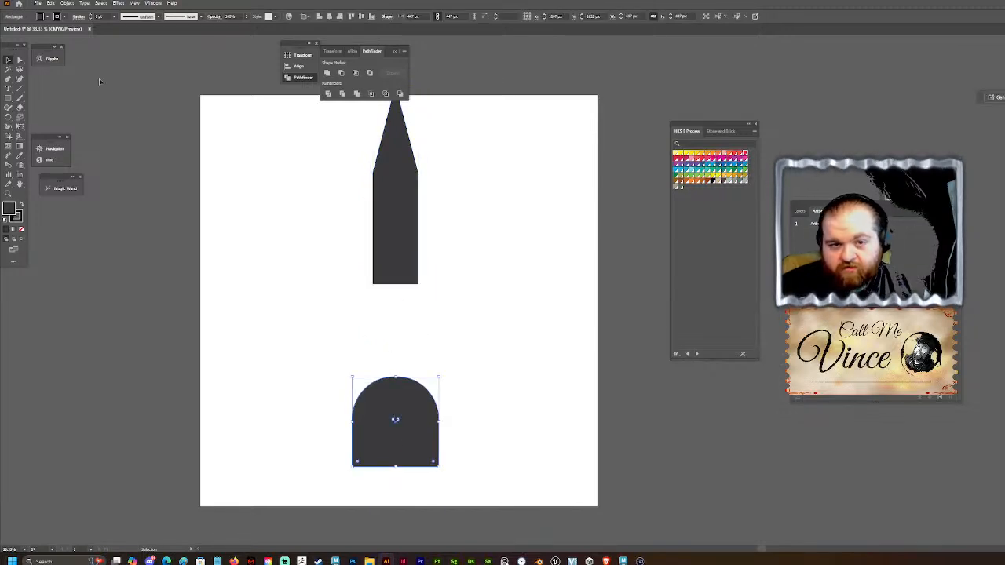
Step: Reduce the rounding of the arched shape's upper corners and remove its stroke
drag(399, 420, 428, 408)
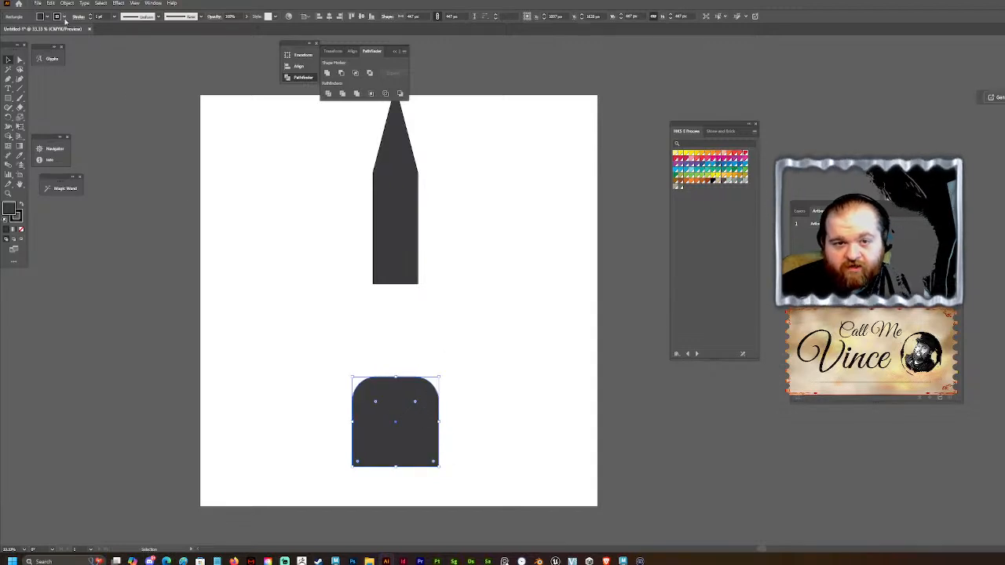
click(65, 17)
click(7, 46)
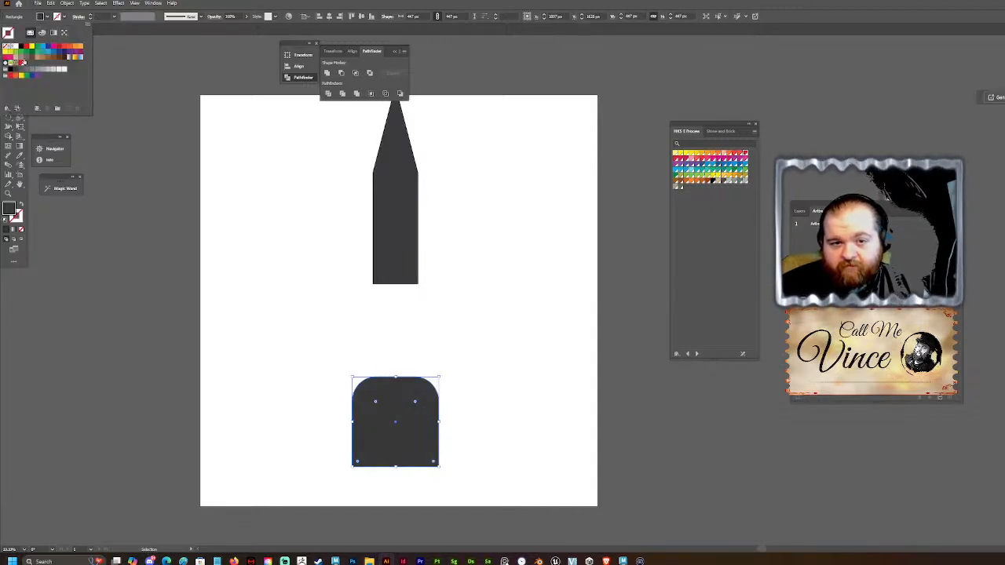
click(245, 212)
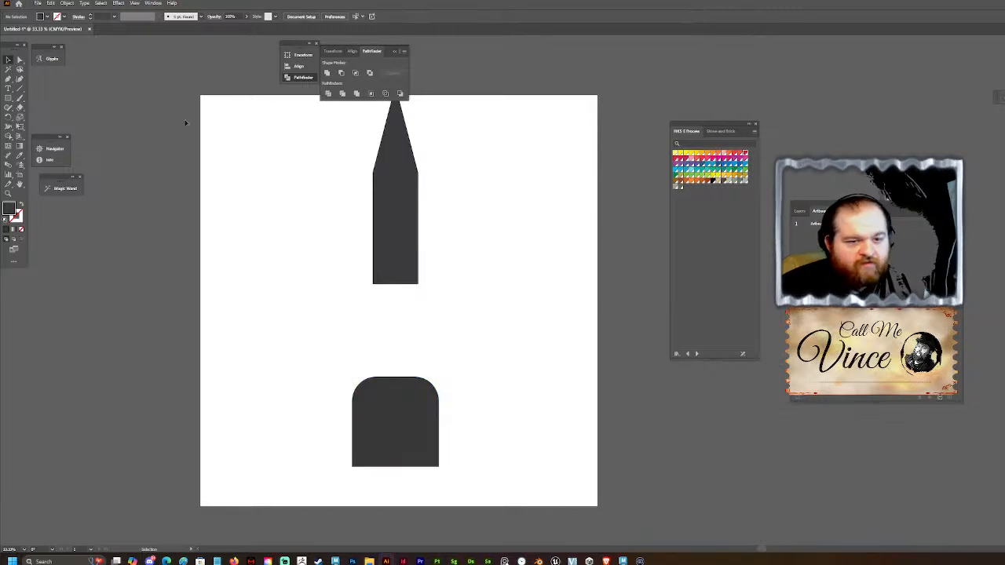
Step: Draw a square about 260 px wide on top of the rounded base and a larger one about 457 px wide beside it
drag(366, 325, 416, 377)
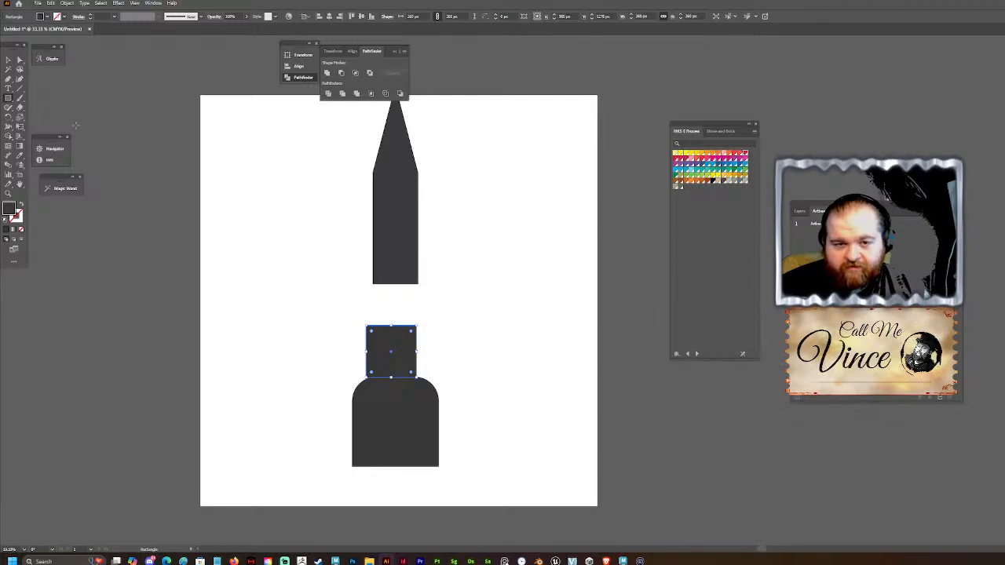
mouse_move(232, 284)
mouse_down()
mouse_move(311, 331)
mouse_move(321, 376)
mouse_up()
click(9, 61)
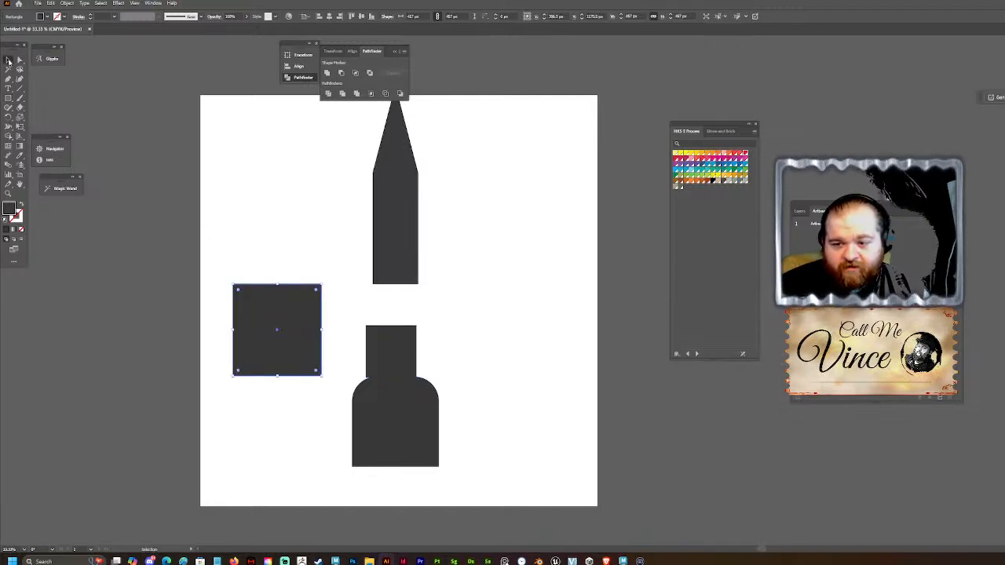
Step: Align the blade, small square and rounded base on a common vertical centre line and reposition them mid-artboard
drag(440, 357, 336, 91)
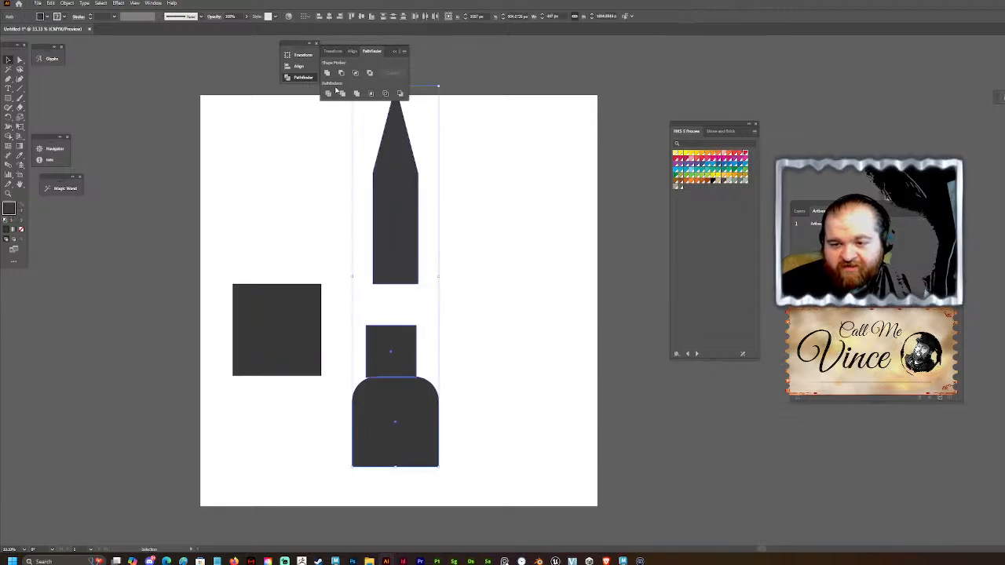
click(319, 15)
click(329, 16)
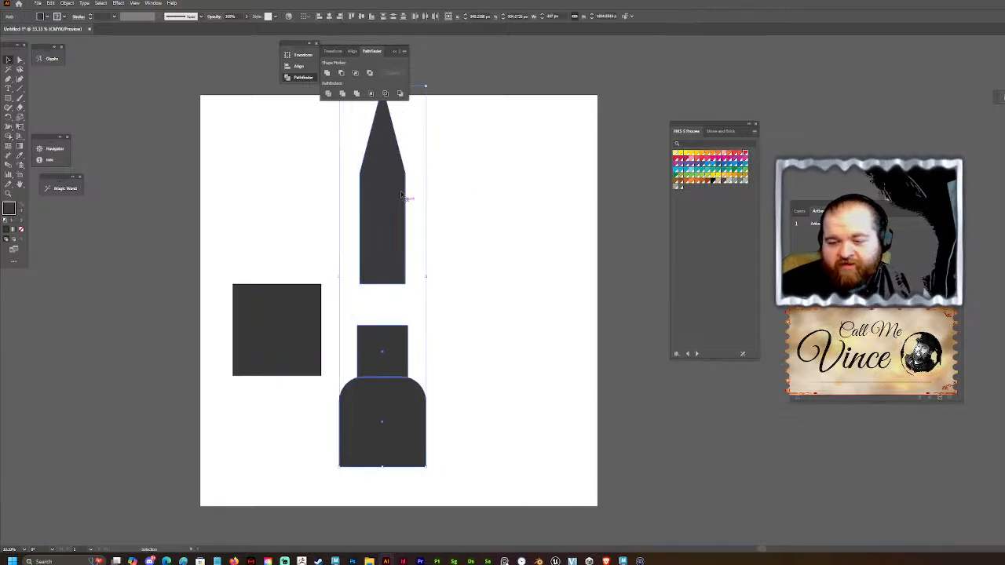
drag(385, 240, 397, 253)
click(587, 317)
Step: Reshape the large square into a wide, flat crossguard filling the gap between the blade and the small square
click(295, 335)
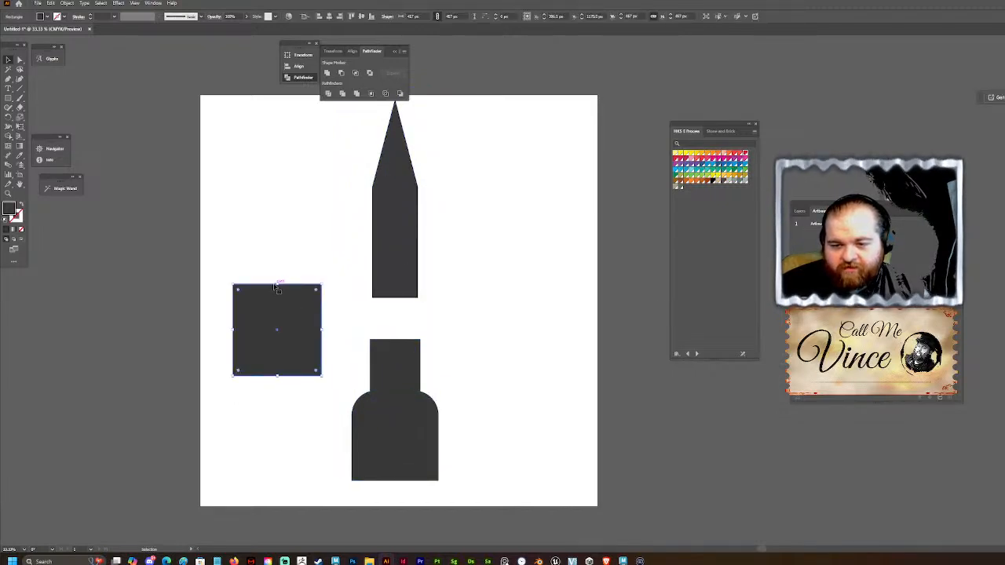
drag(277, 290, 334, 319)
click(330, 16)
click(473, 289)
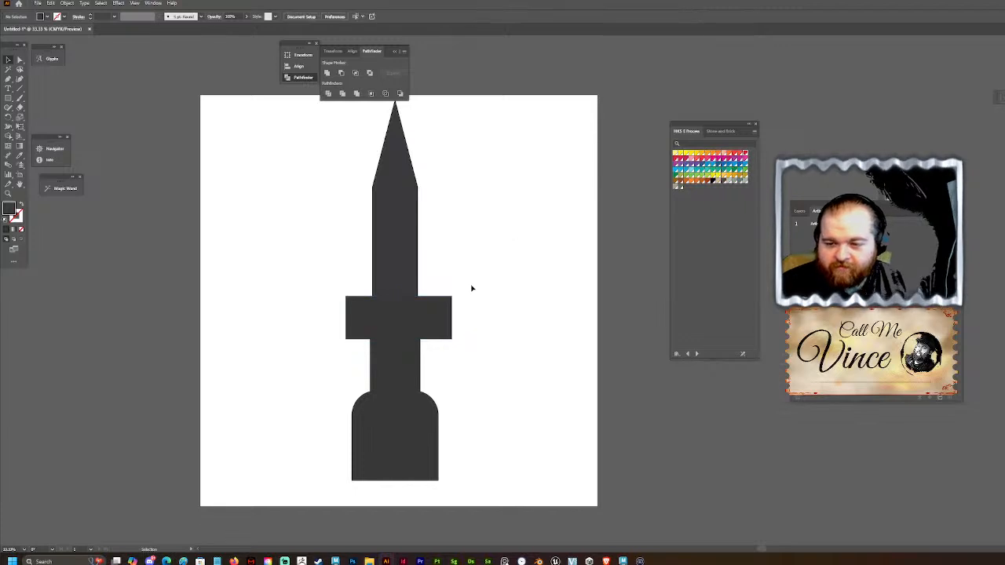
Step: Shift the blade, small square and rounded base sideways together so they centre on the crossguard
click(404, 410)
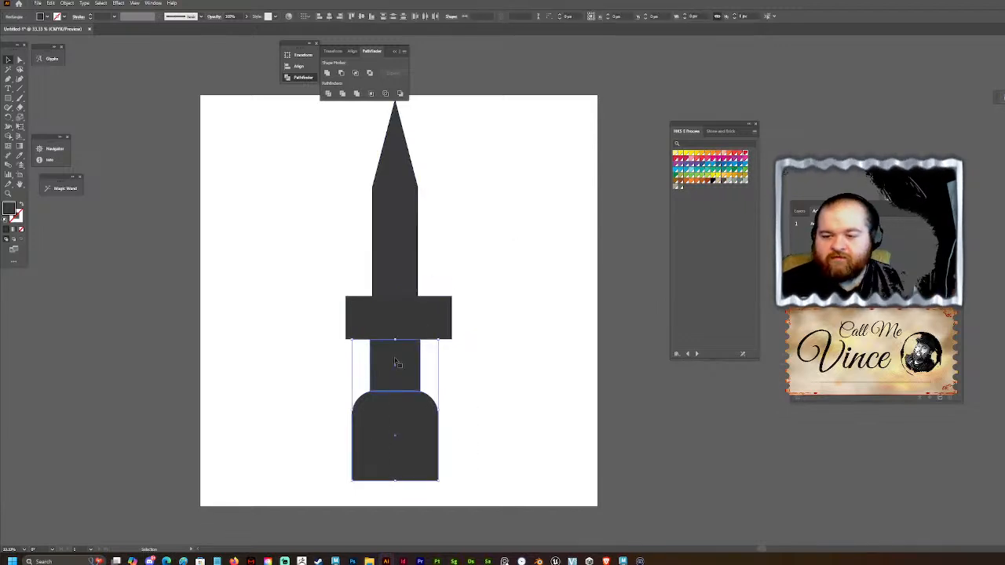
shift+click(390, 247)
drag(391, 247, 401, 252)
click(458, 260)
Step: Widen the crossguard to about 760 px and centre it horizontally on the artboard
click(391, 314)
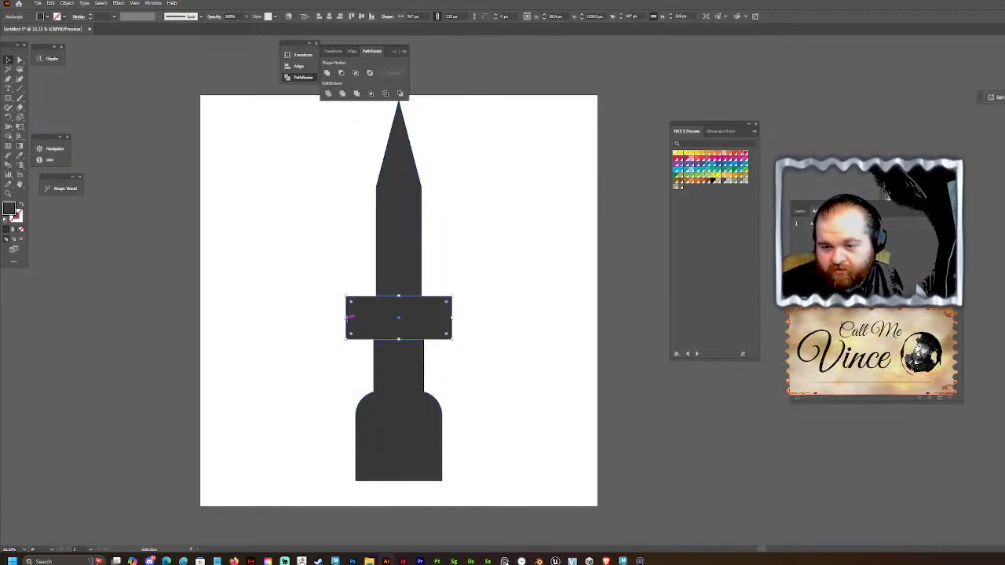
drag(346, 317, 305, 317)
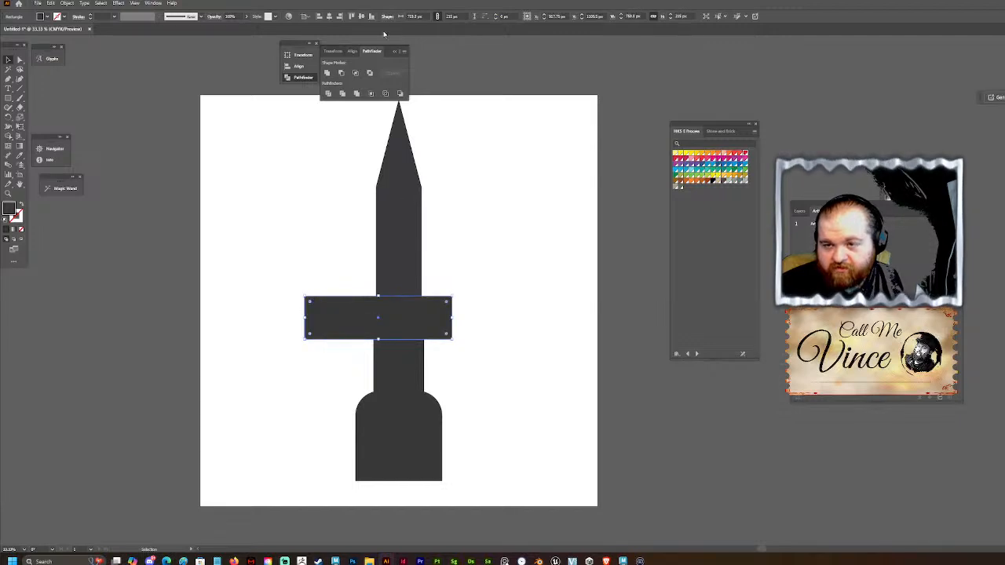
click(329, 16)
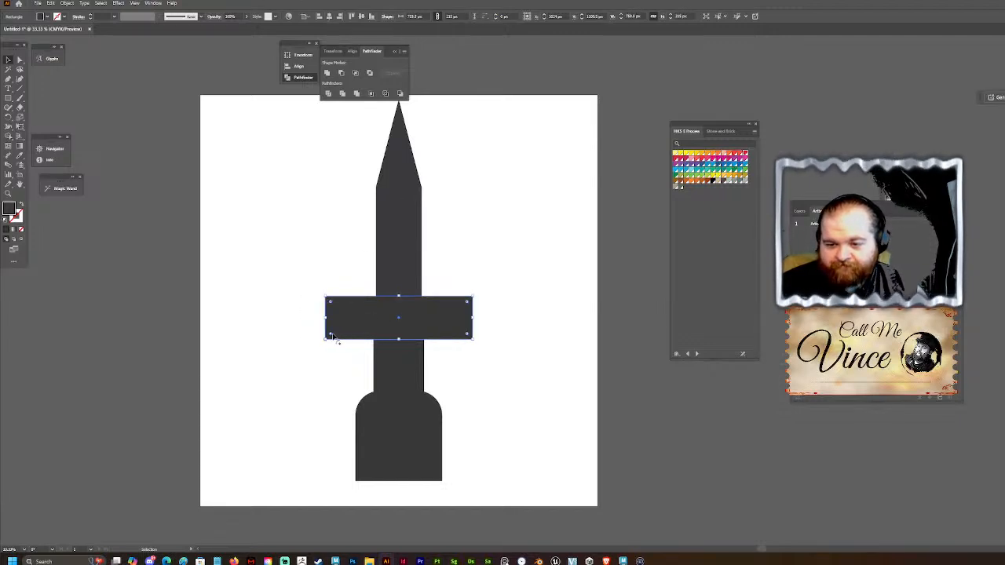
Step: Round the crossguard's two lower corners, and round its two upper corners slightly more
drag(332, 334, 340, 337)
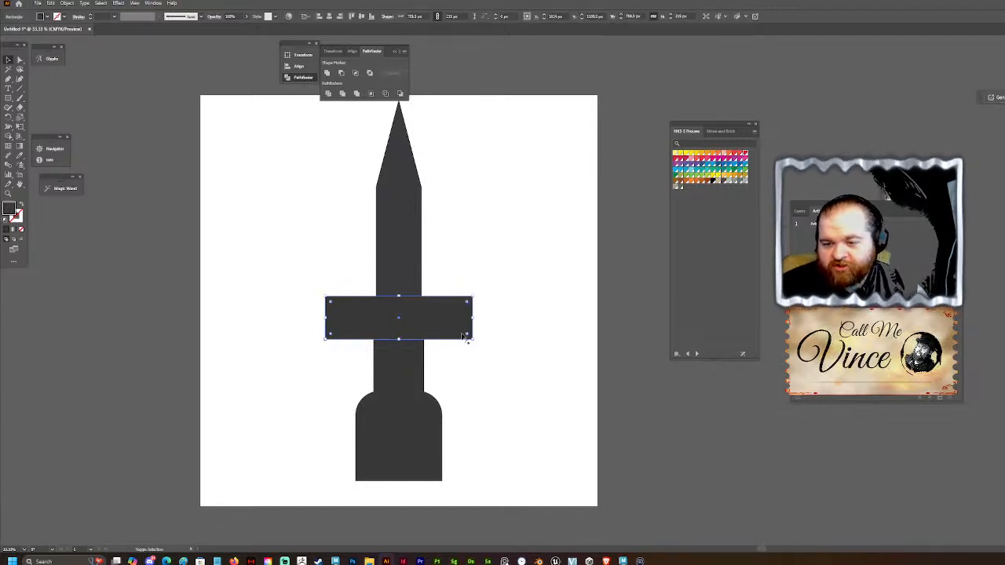
mouse_move(467, 336)
mouse_down()
mouse_move(432, 313)
mouse_move(452, 337)
mouse_up()
click(319, 266)
click(346, 313)
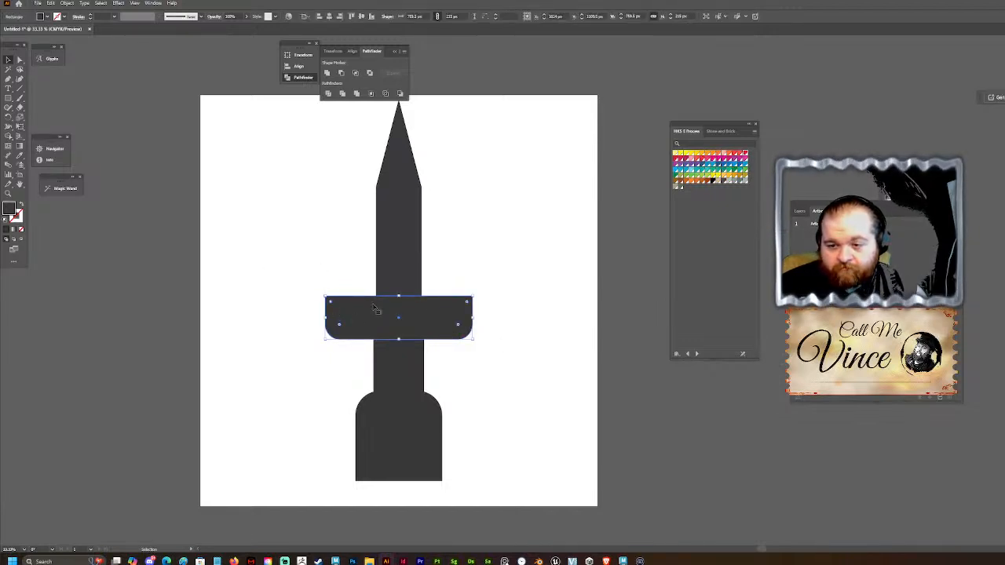
drag(469, 302, 461, 320)
Step: Change the crossguard's two upper corners to the inverted round corner type
double_click(454, 316)
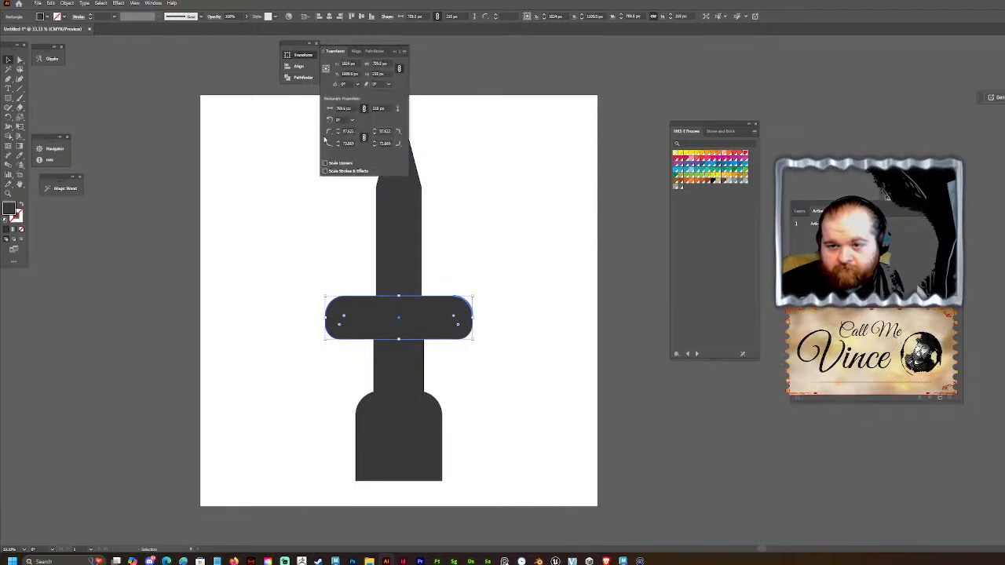
click(397, 143)
click(391, 143)
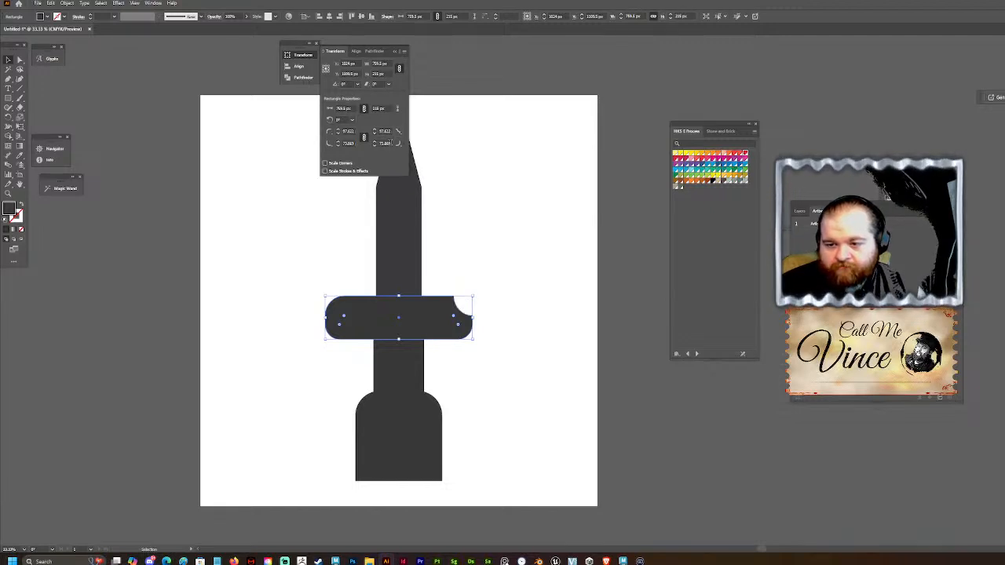
click(337, 143)
click(341, 148)
click(302, 267)
Step: Lower the crossguard's top edge to make it thinner and extend the blade down to meet it
click(412, 314)
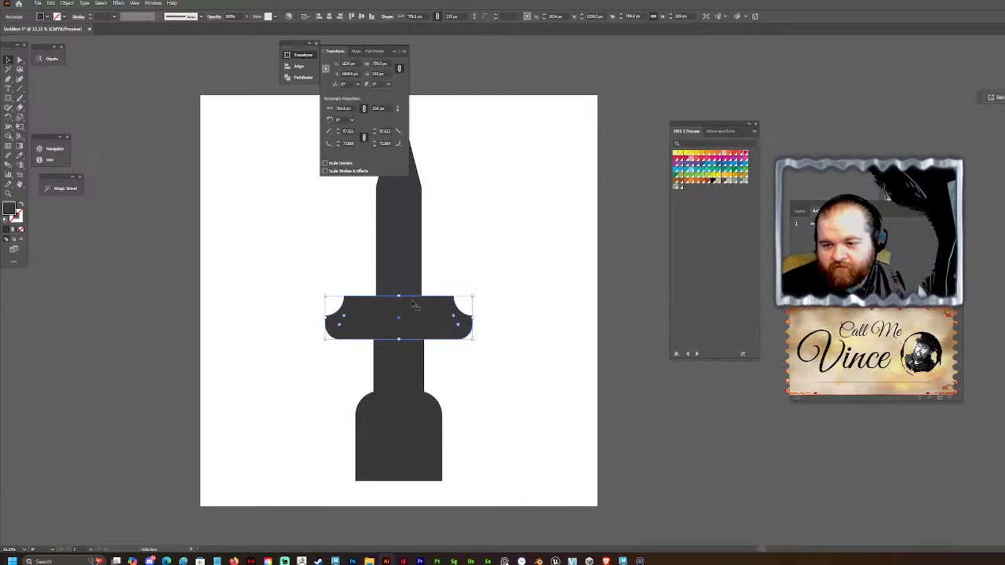
click(404, 268)
drag(444, 305, 398, 306)
click(433, 276)
click(398, 265)
click(531, 301)
Step: Narrow the small square into a grip about 176 px wide, centred horizontally beneath the crossguard
click(406, 366)
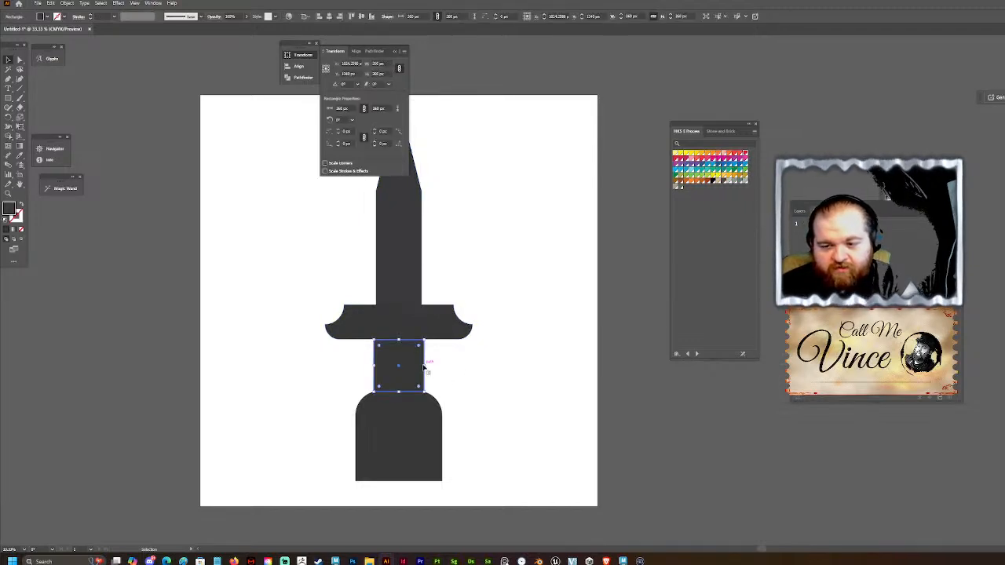
mouse_move(424, 365)
mouse_down()
mouse_move(397, 366)
mouse_move(409, 369)
mouse_up()
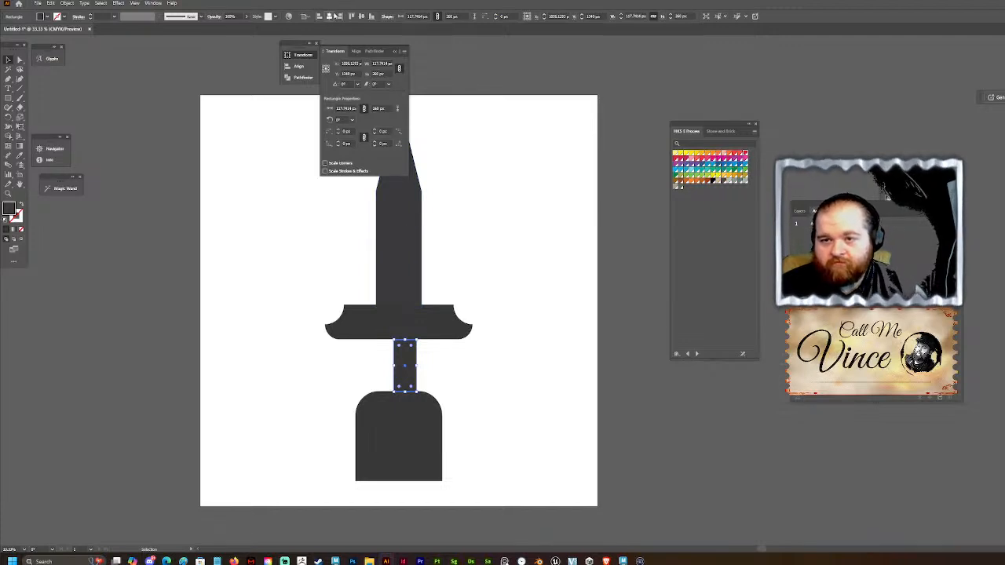
click(334, 16)
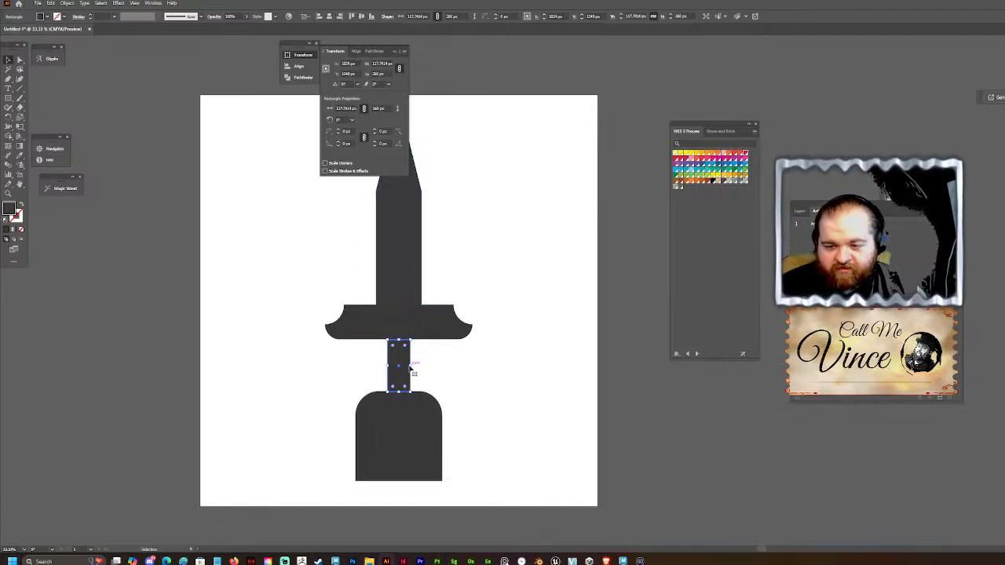
drag(411, 365, 422, 366)
key(ctrl+z)
click(330, 17)
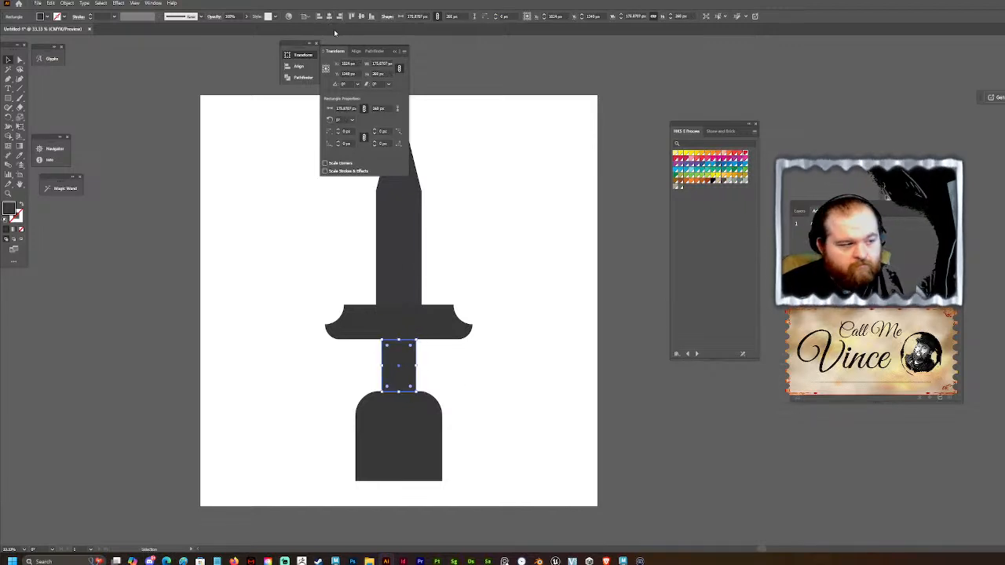
Step: Shorten the rounded base from below to about half its height to form a pommel
click(411, 424)
drag(399, 481, 399, 434)
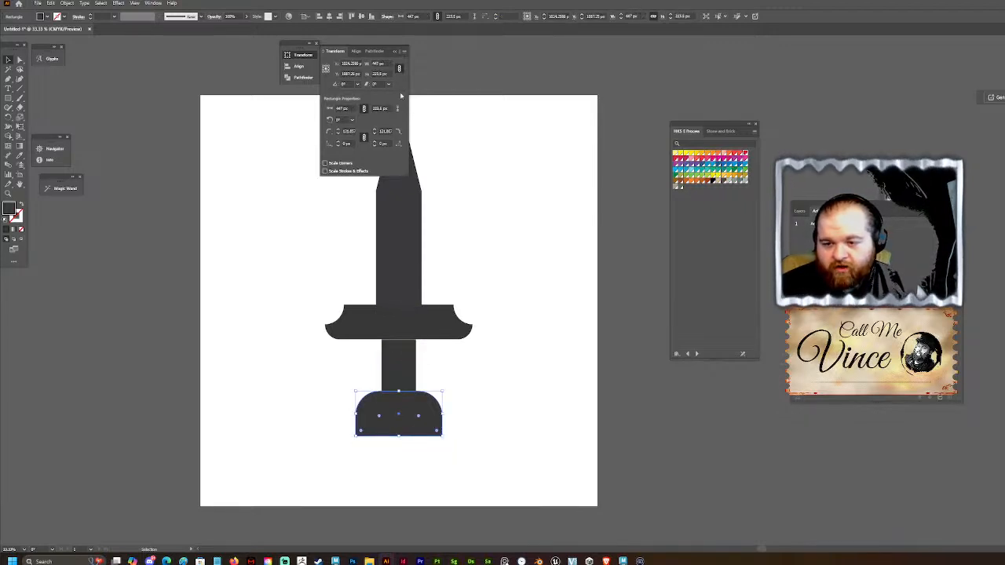
click(395, 52)
click(496, 426)
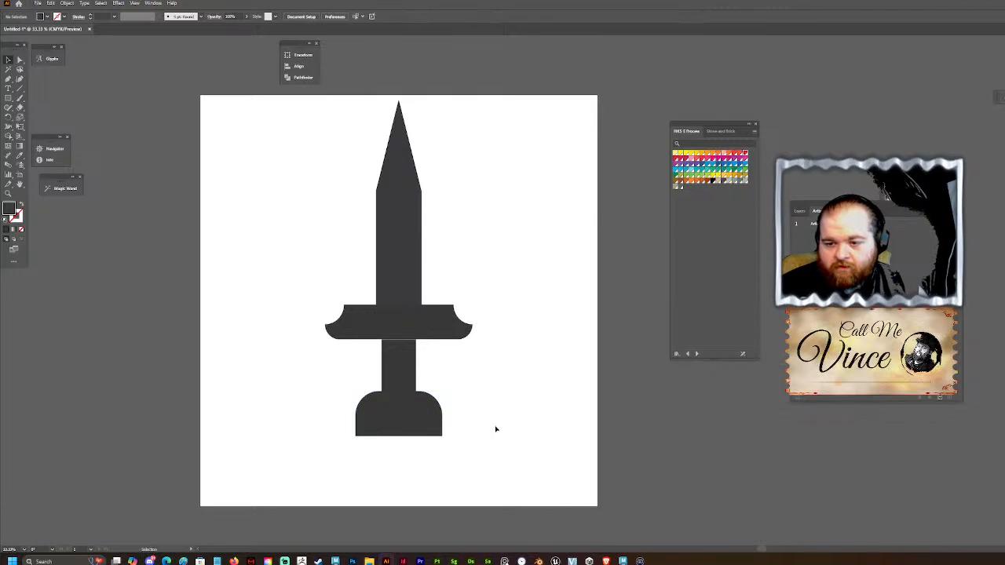
Step: Nudge the grip and pommel up together to close the gap beneath the crossguard
drag(396, 373, 395, 371)
key(Up)
key(Up)
key(Up)
key(Up)
key(Up)
key(Up)
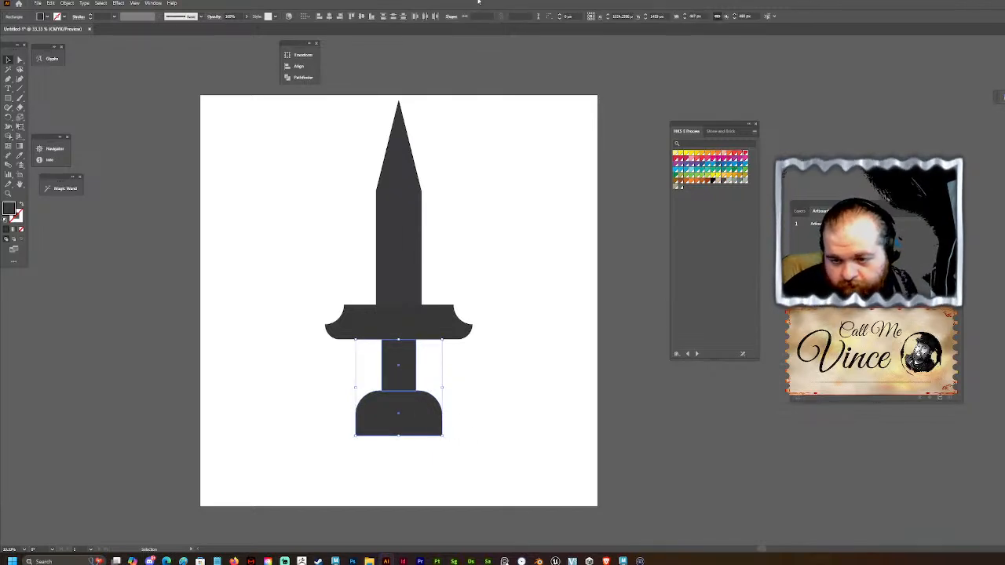
click(561, 305)
Step: Unite all the sword parts into one shape and move it off the artboard to the upper right
key(ctrl+a)
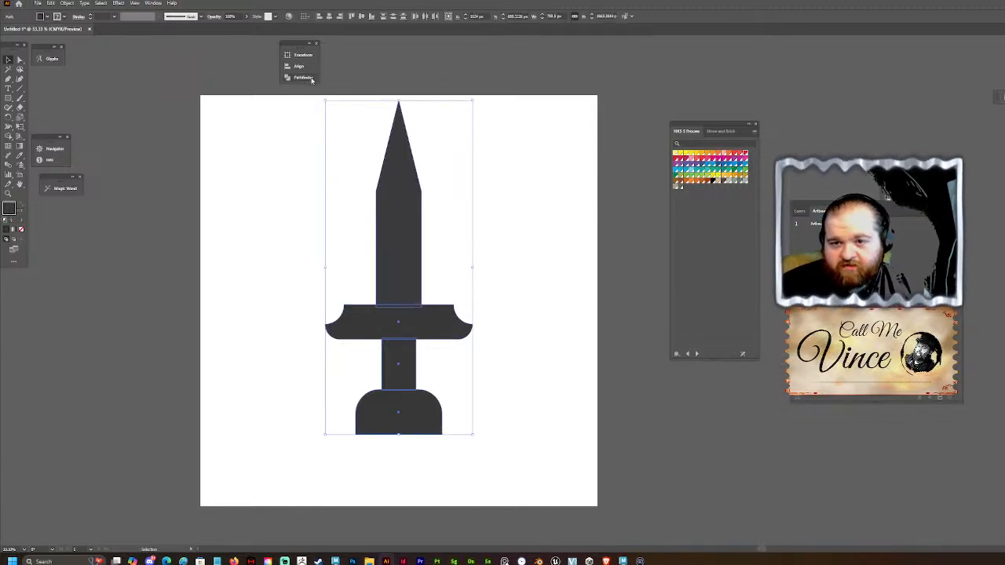
click(304, 78)
click(329, 74)
drag(471, 311, 668, 402)
drag(643, 491, 667, 173)
click(91, 119)
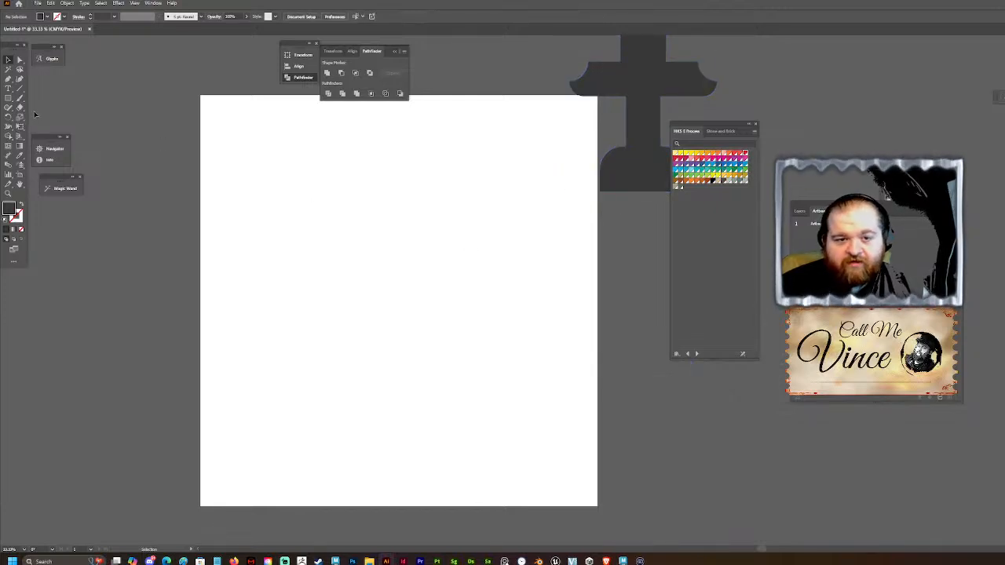
Step: Draw a dark grey circle about 1442 px in diameter and position it near the middle of the artboard
click(8, 100)
click(8, 98)
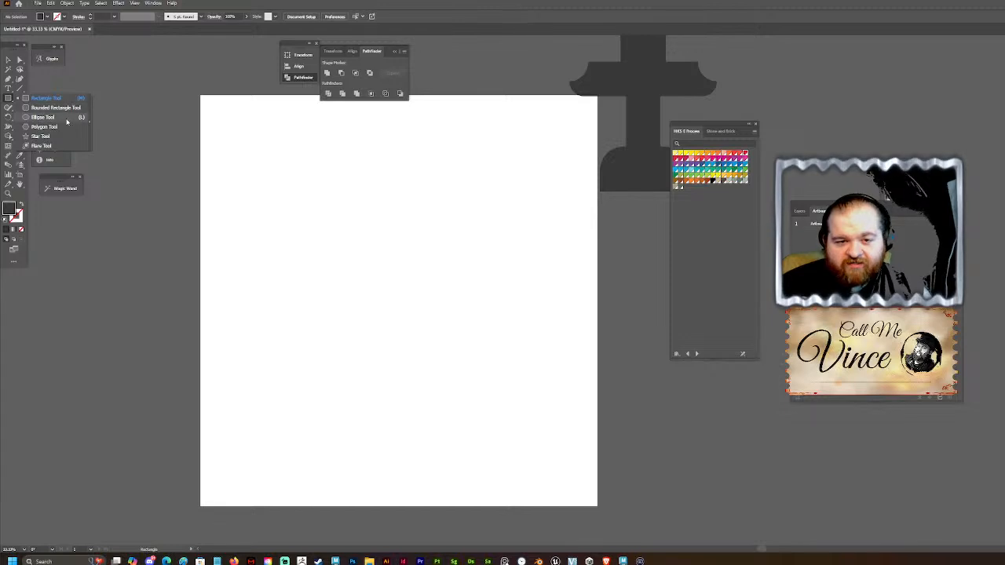
click(43, 117)
drag(341, 160, 620, 451)
key(v)
drag(461, 263, 378, 229)
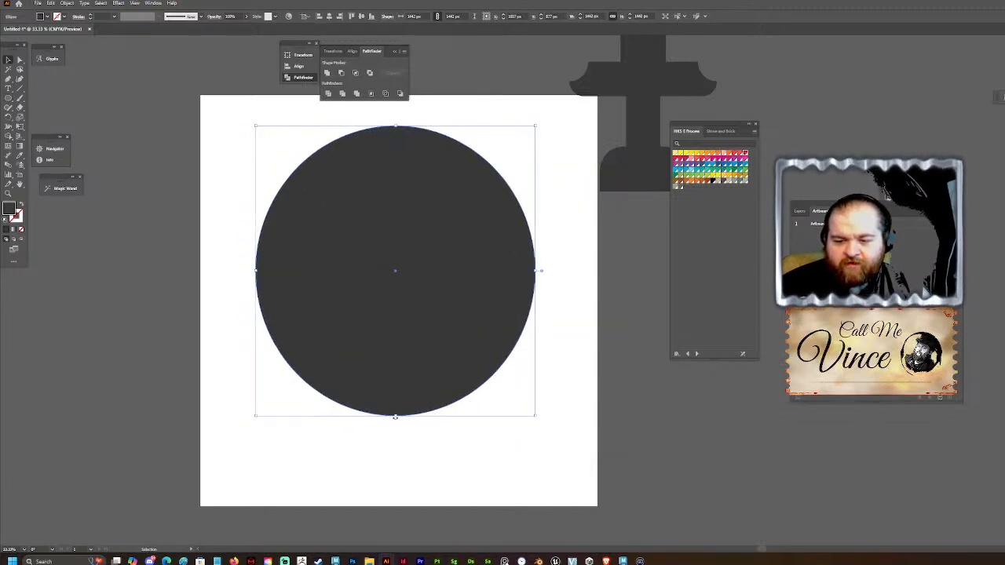
drag(397, 417, 397, 433)
Step: Move the circle's bottom anchor point straight down to stretch the circle into an inverted egg shape
click(19, 60)
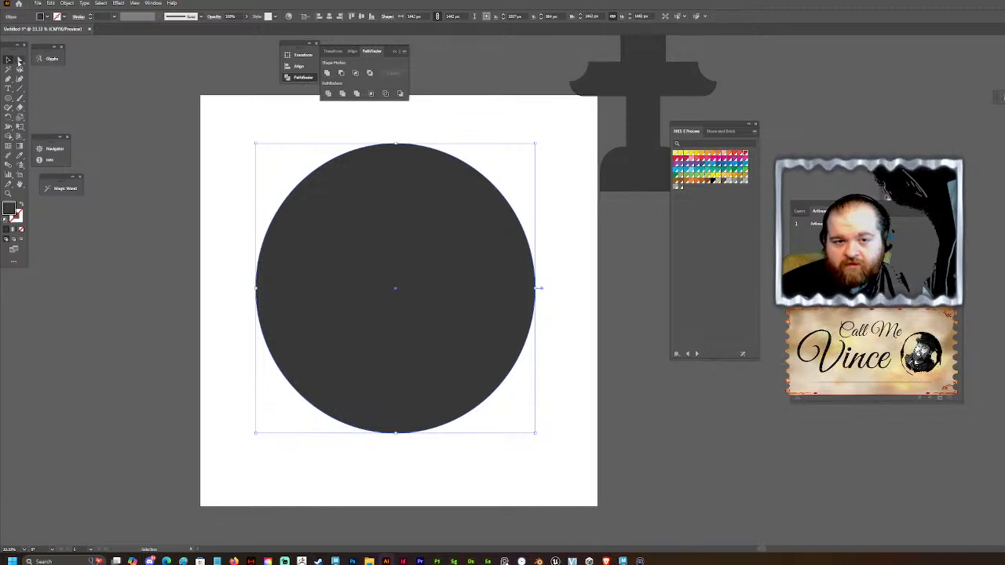
click(395, 433)
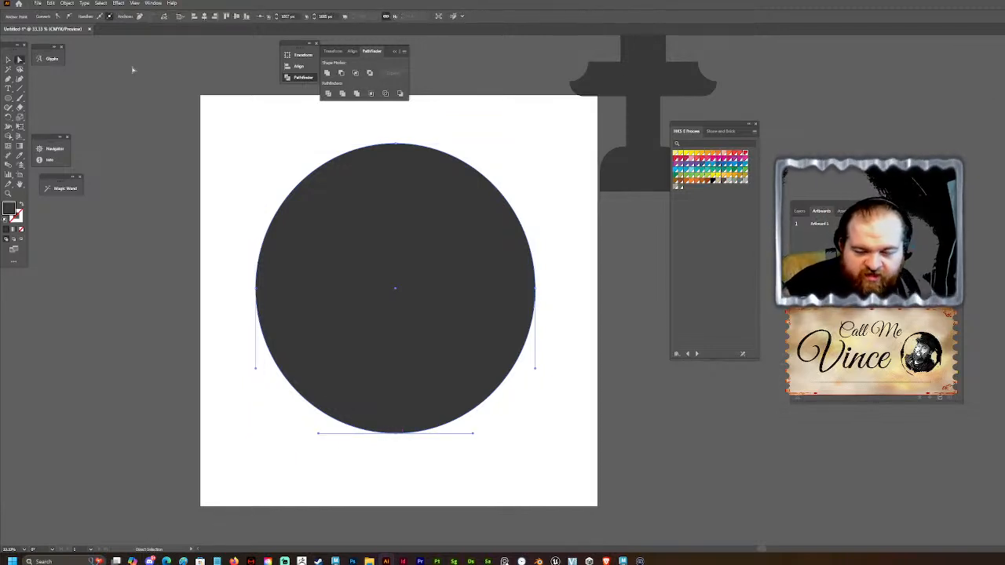
key(Down)
key(Down)
key(Down)
key(Down)
key(Down)
key(Down)
key(Down)
key(Down)
key(Down)
key(Down)
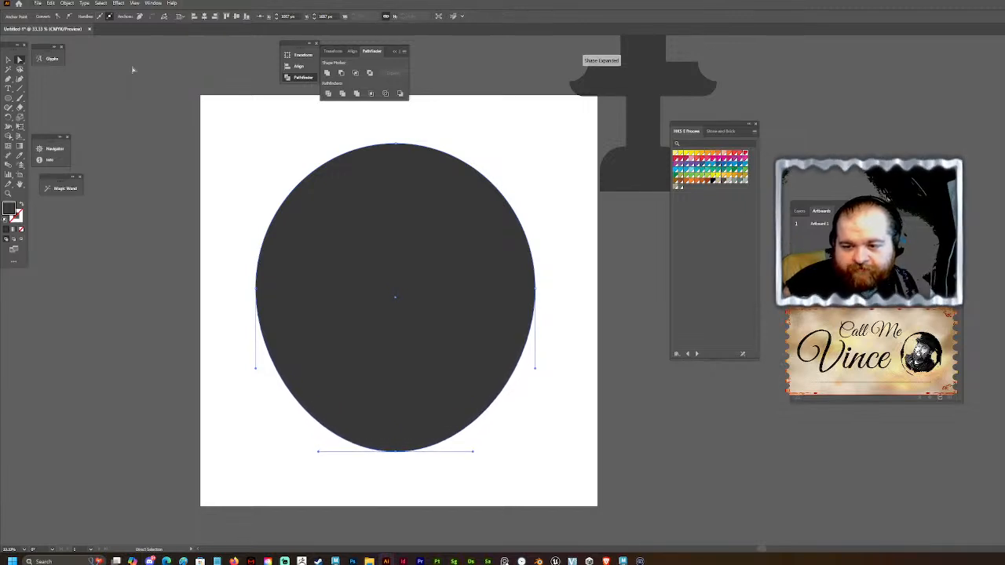
key(Down)
key(Down)
key(Down)
key(Down)
key(Down)
key(Down)
key(Down)
key(Down)
key(Down)
key(Down)
key(Down)
key(Down)
key(Down)
key(Down)
key(Down)
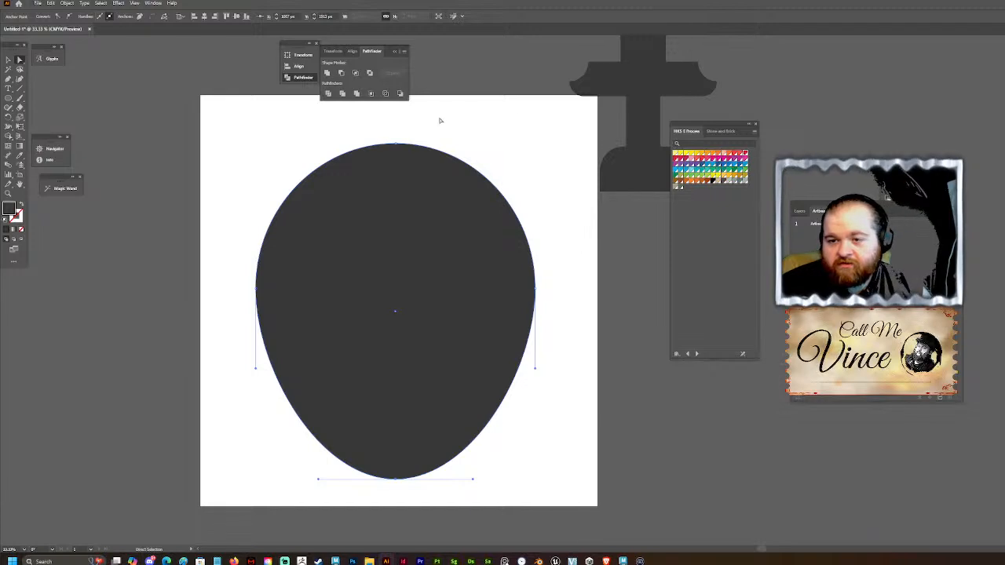
Step: Lengthen both direction handles of the egg shape's top anchor point horizontally to flatten and broaden its upper end
click(399, 143)
drag(318, 143, 220, 143)
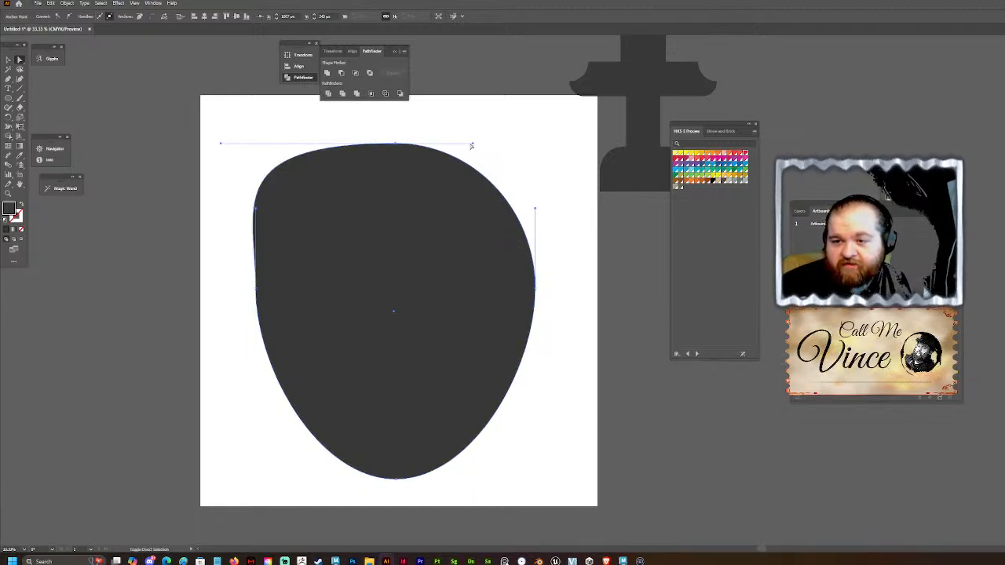
drag(471, 143, 594, 144)
key(ctrl+z)
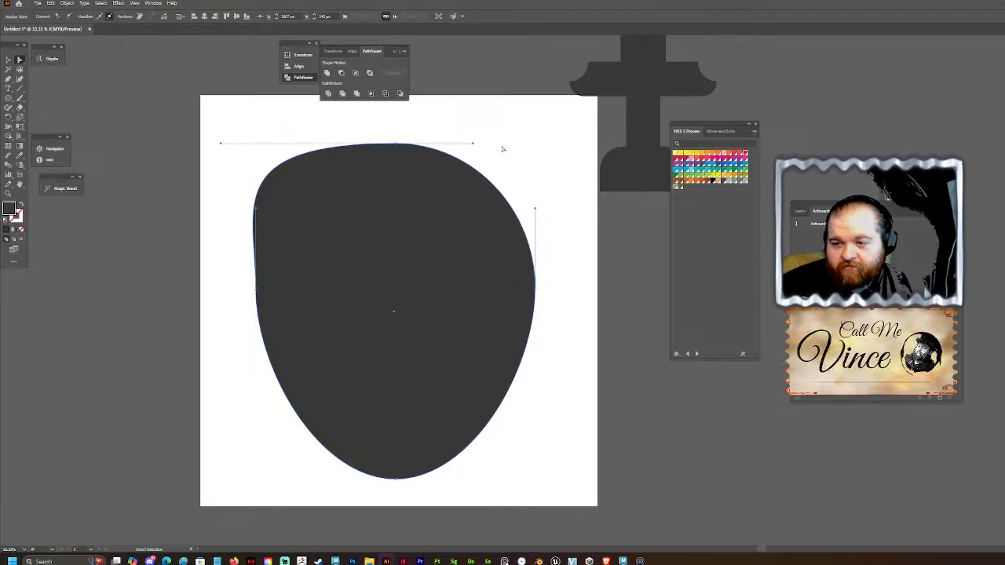
drag(474, 143, 561, 154)
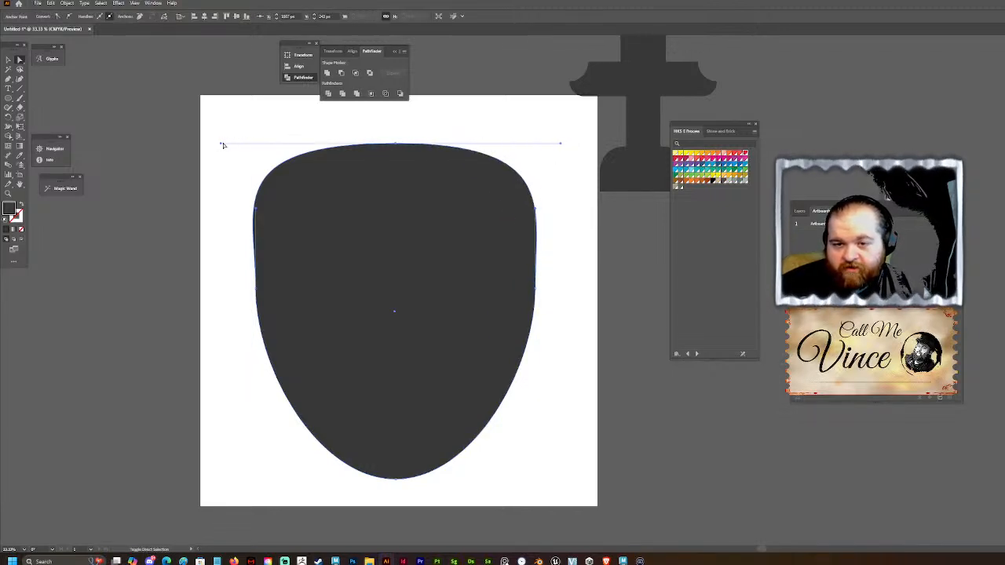
drag(223, 145, 238, 144)
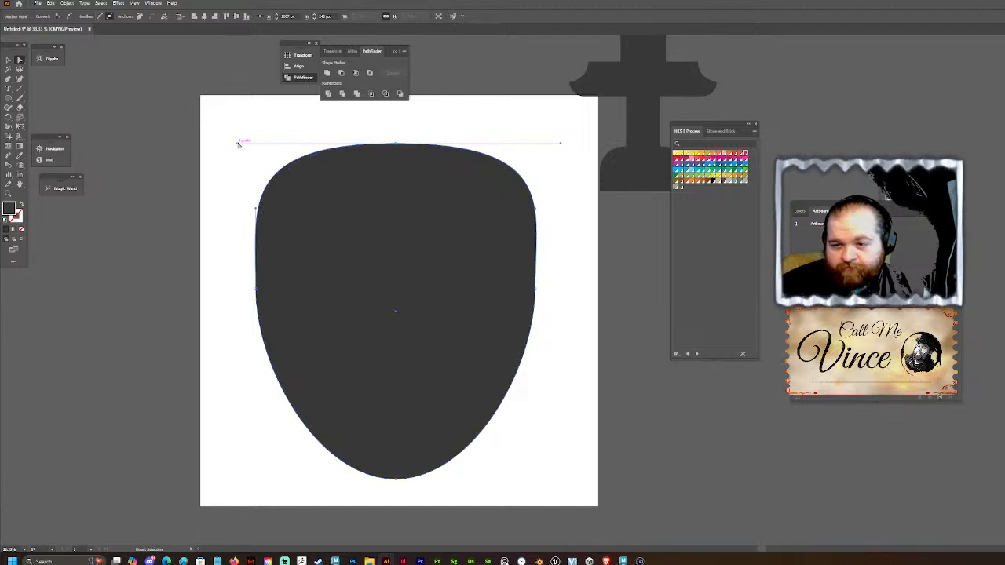
click(197, 156)
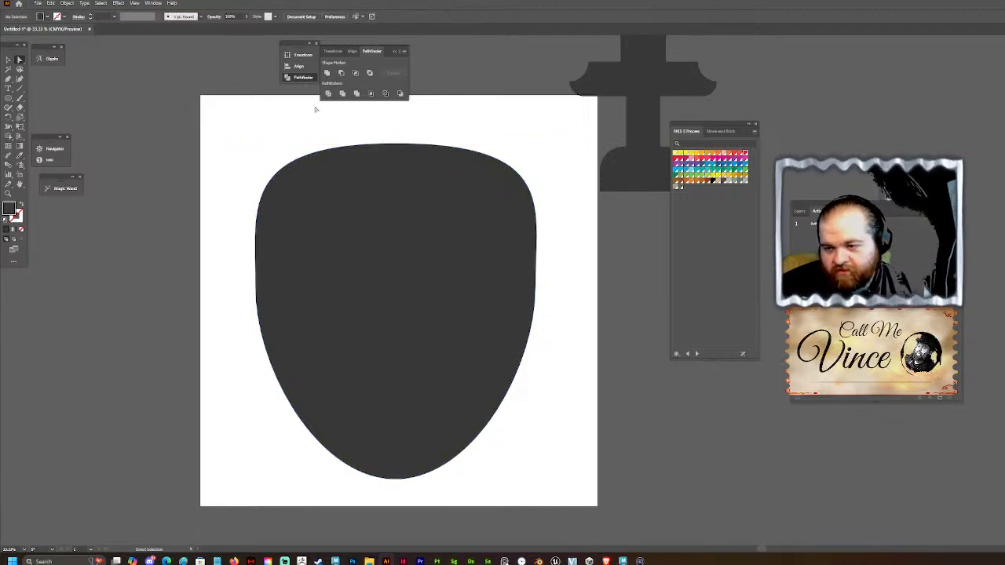
Step: Move the reshaped egg up until its flattened top meets the artboard's upper edge
click(418, 247)
drag(393, 348, 397, 347)
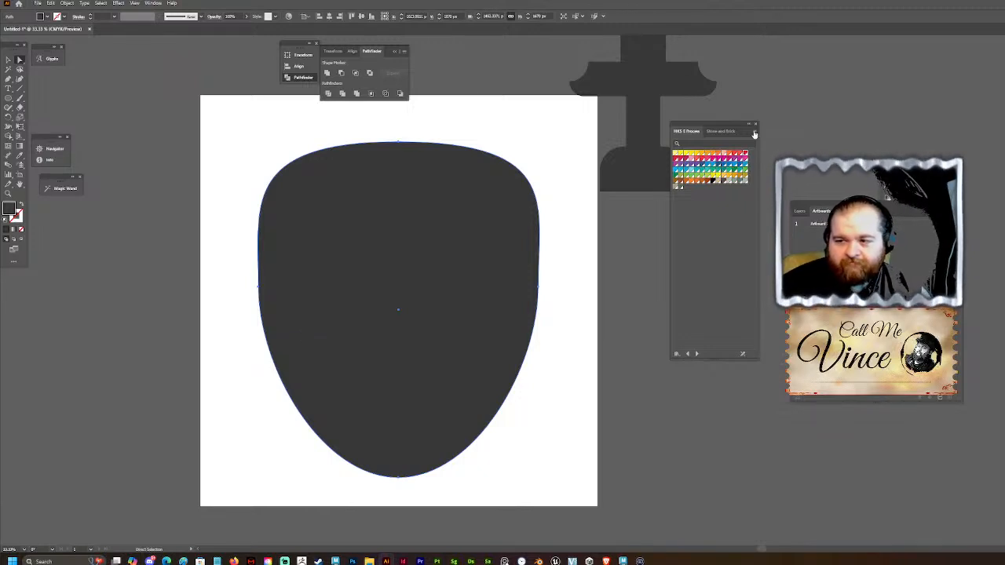
click(663, 397)
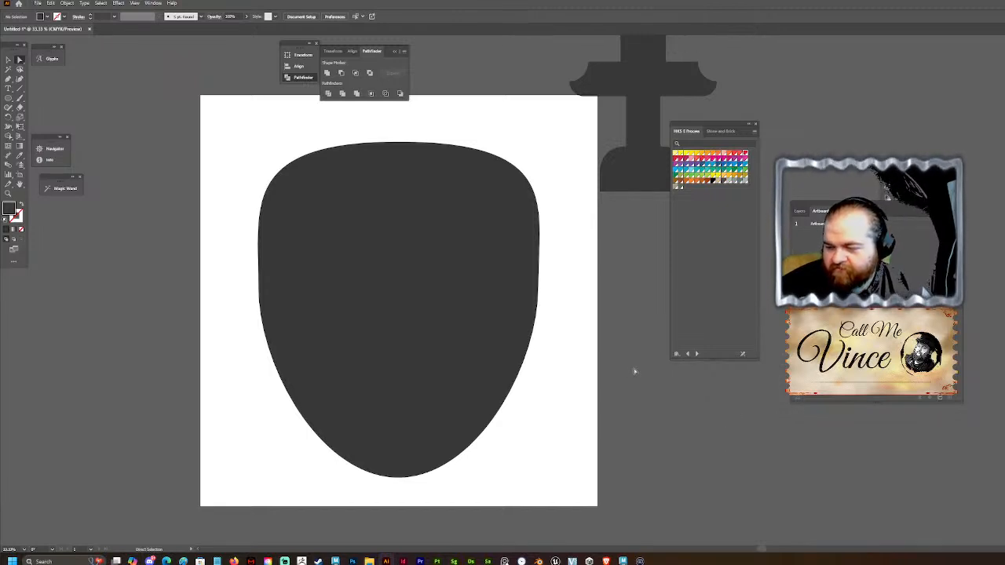
drag(415, 298, 418, 254)
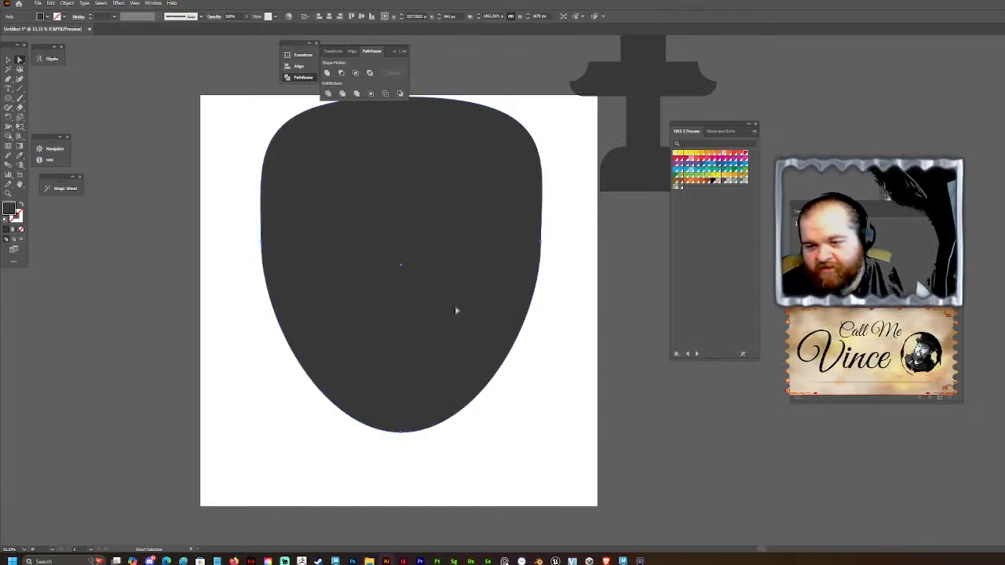
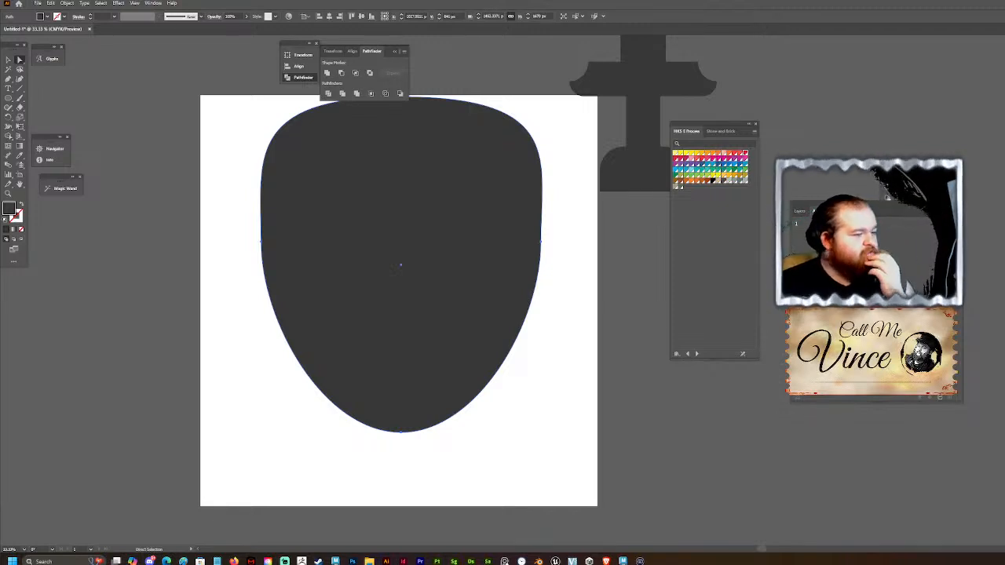
Step: Place the shield icon image from its folder onto the artboard and delete the reshaped egg
drag(511, 108, 0, 408)
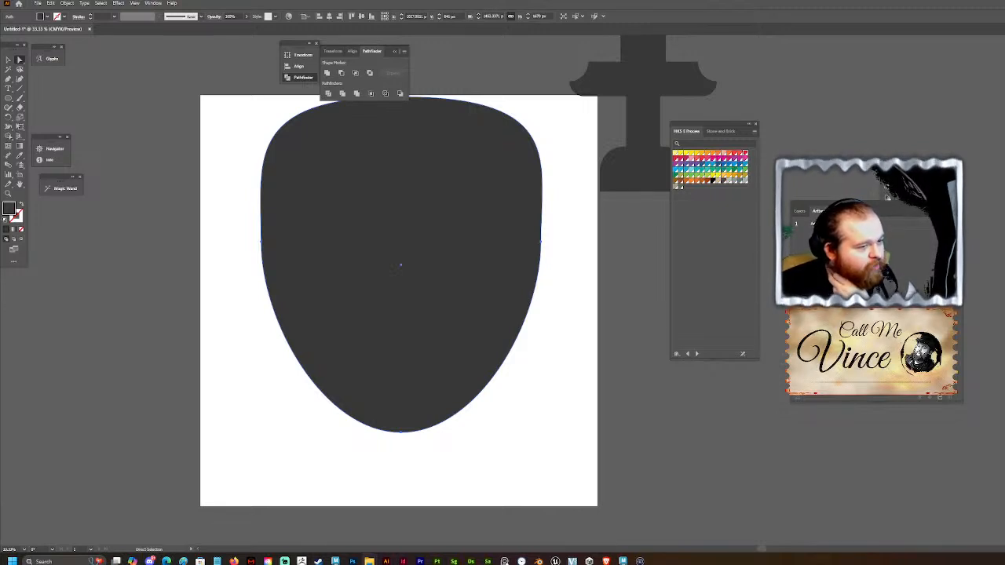
click(305, 268)
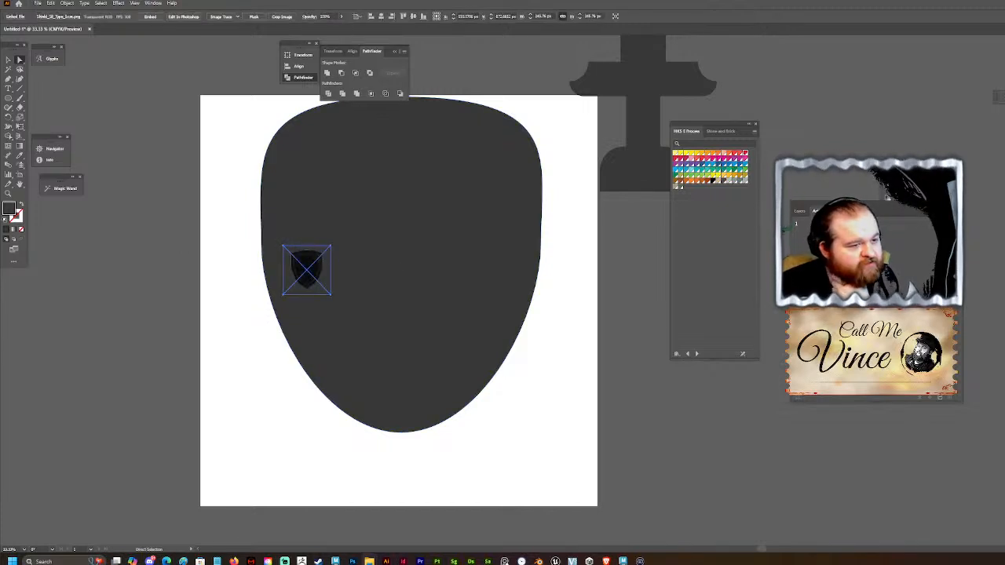
drag(369, 208, 476, 273)
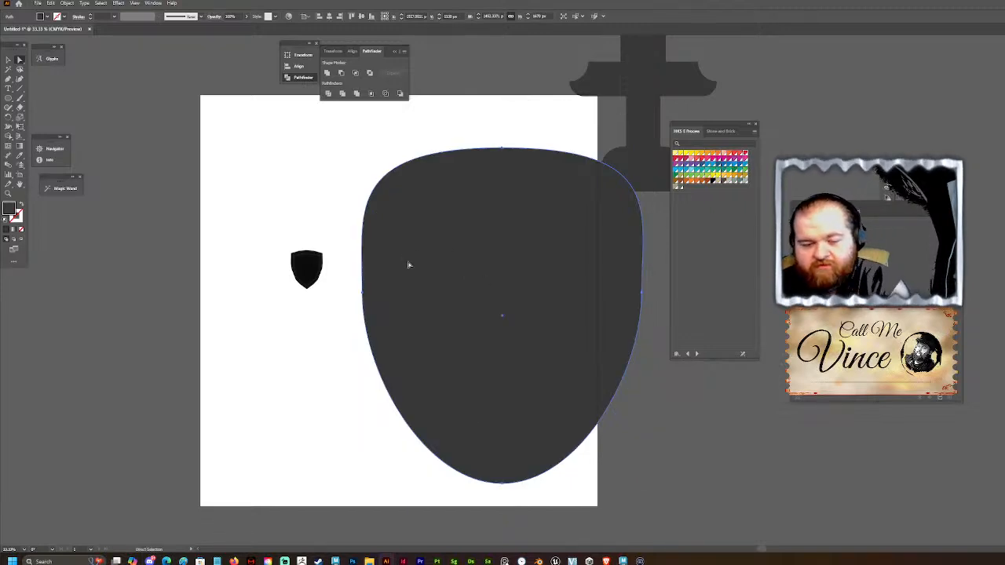
key(Delete)
Step: Scale the shield image up proportionally until it nearly fills the artboard and centre it there
click(314, 270)
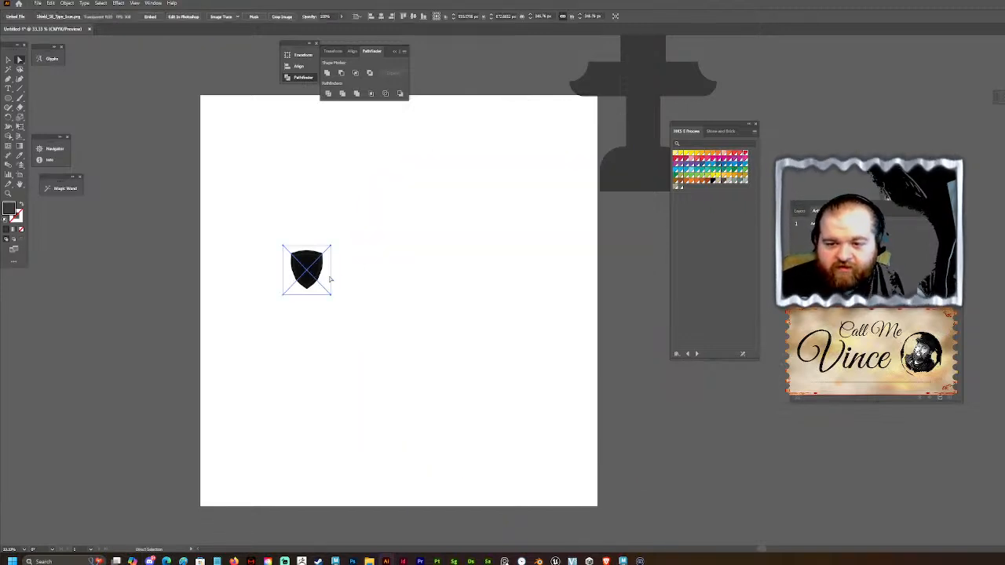
drag(314, 271, 333, 263)
click(8, 60)
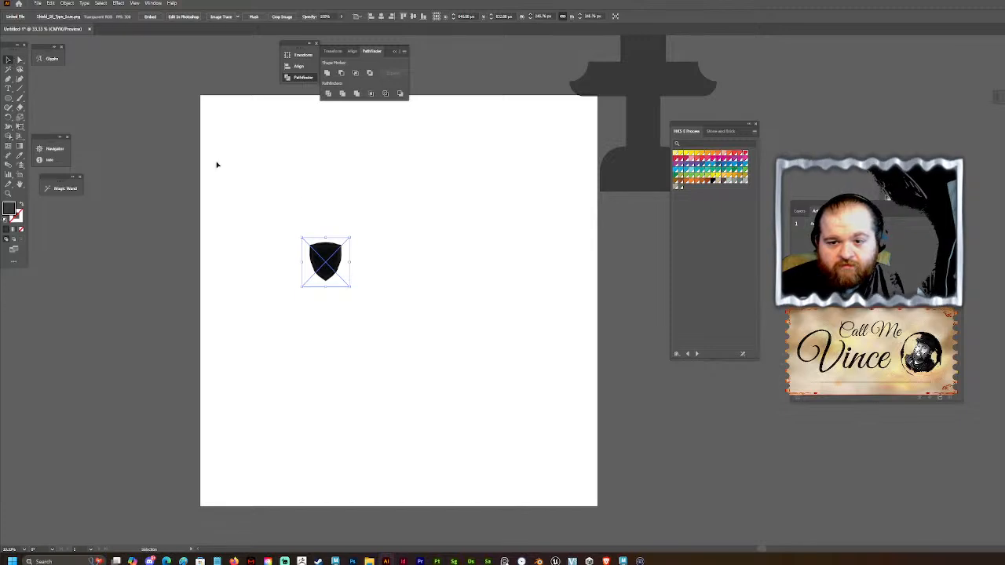
drag(326, 237, 336, 156)
key(ctrl+z)
shift+drag(326, 237, 326, 67)
drag(324, 197, 414, 314)
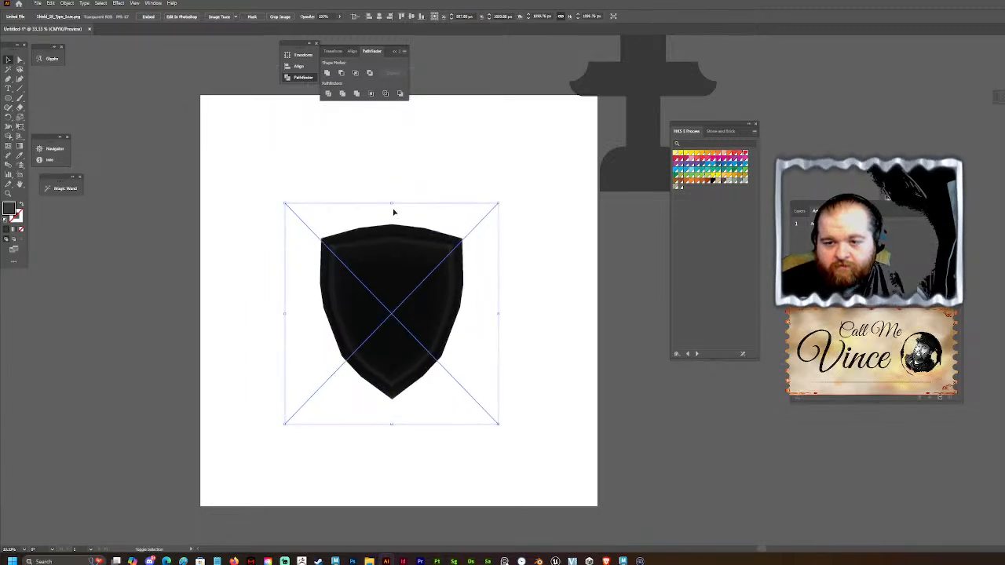
shift+drag(391, 204, 428, 97)
drag(392, 424, 392, 507)
drag(374, 227, 382, 224)
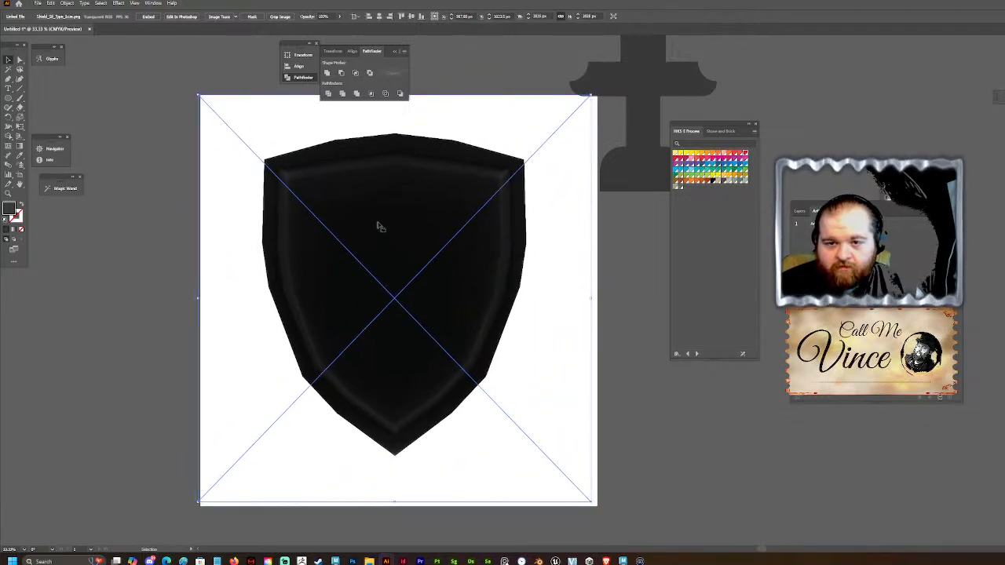
Step: Move the sword directly above the artboard and scale it up proportionally
click(629, 327)
alt+scroll(486, 261, down, 3)
key(ctrl+a)
click(564, 190)
drag(529, 194, 437, 153)
scroll(427, 157, up, 2)
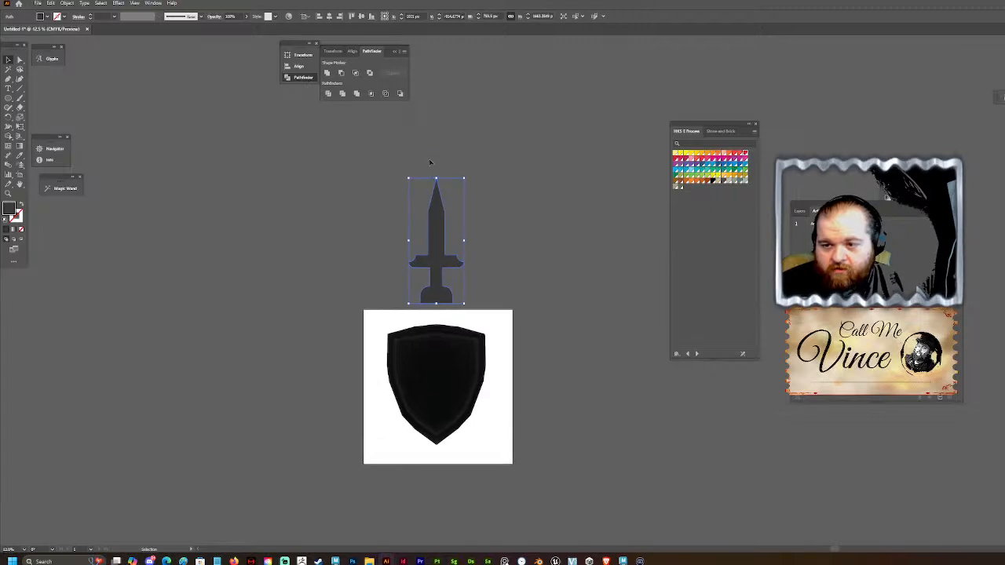
alt+scroll(431, 166, up, 2)
shift+drag(443, 188, 444, 124)
click(532, 154)
Step: Move the sword below the artboard and align its horizontal centre with the shield image
alt+scroll(432, 183, down, 3)
alt+scroll(432, 183, up, 1)
drag(448, 185, 451, 402)
drag(521, 372, 383, 274)
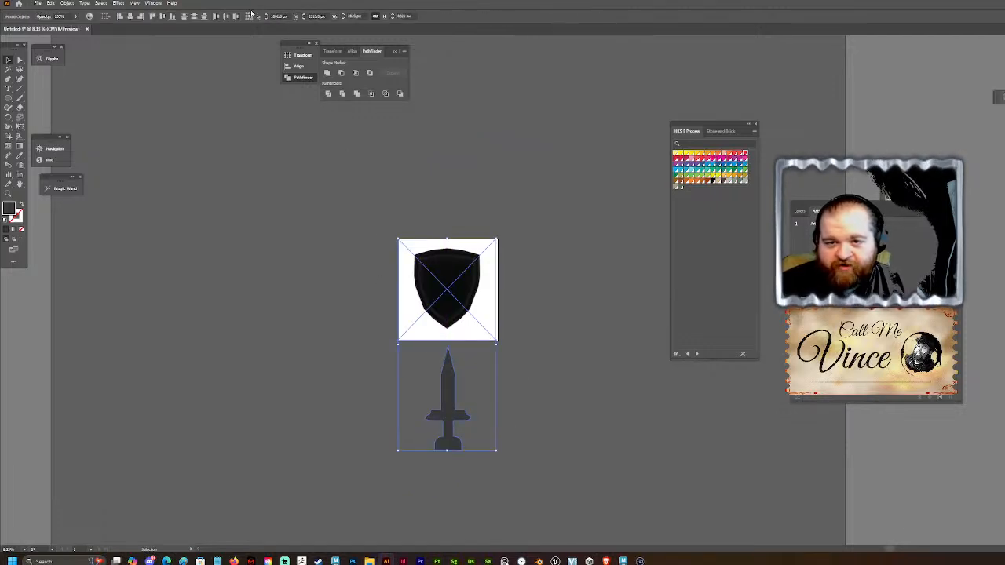
click(130, 17)
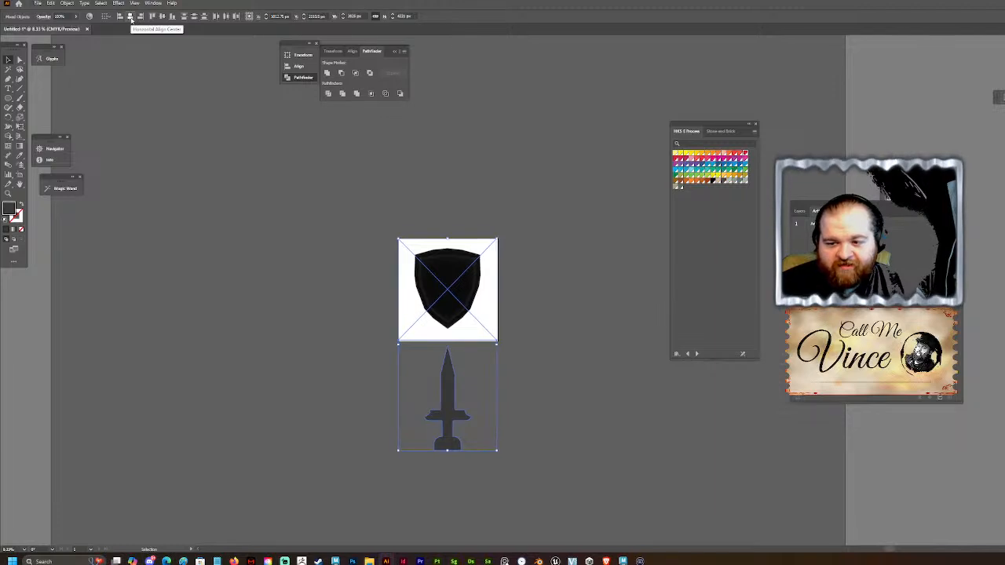
click(518, 155)
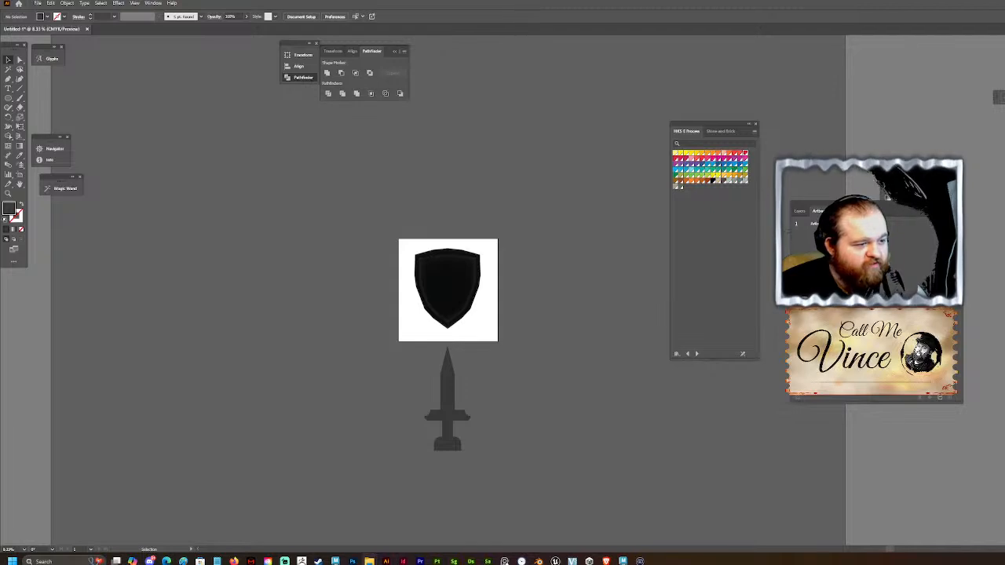
Step: Place the bow-and-arrow icon image, enlarge it proportionally and position it just above the artboard
click(426, 188)
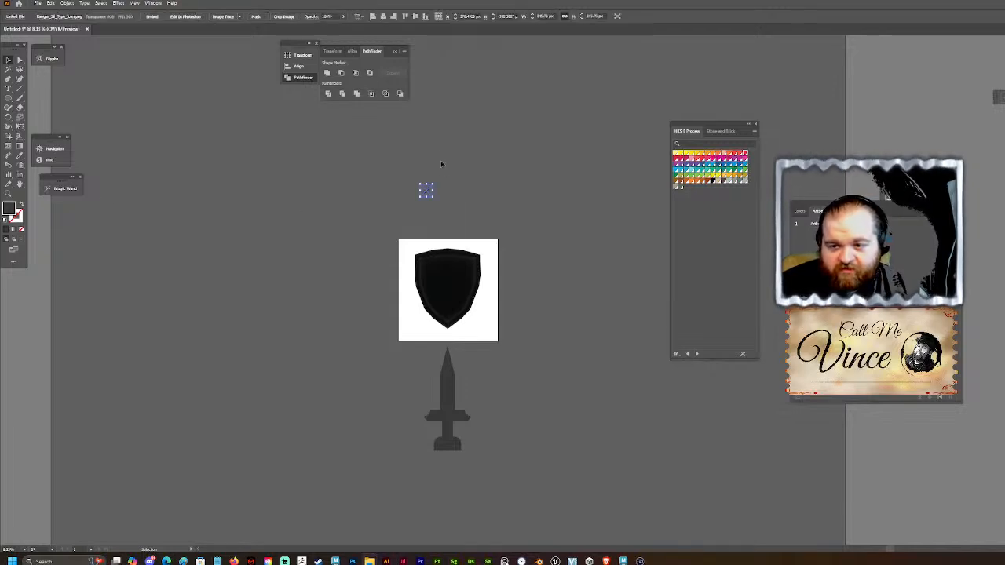
scroll(424, 186, up, 1)
scroll(427, 228, up, 1)
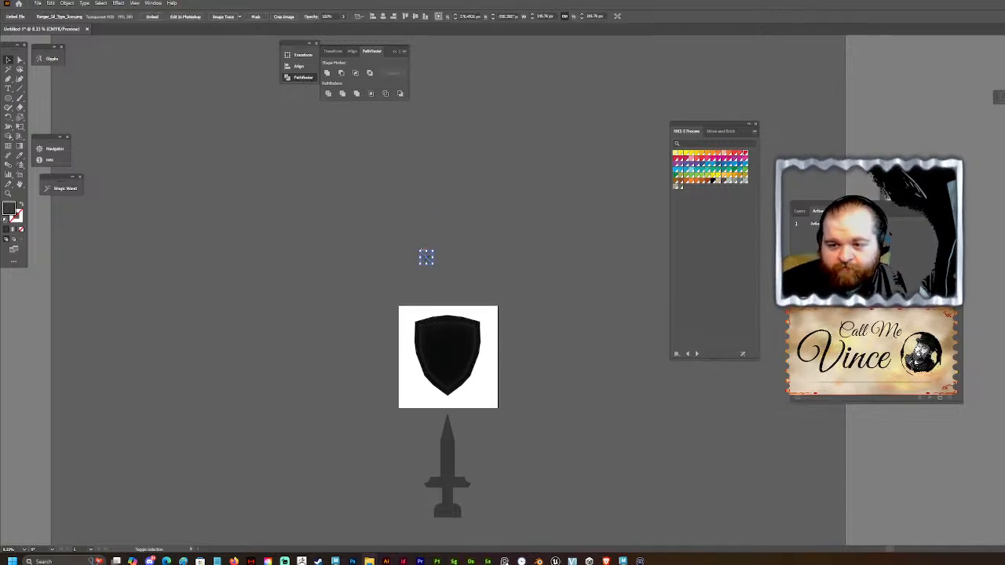
shift+drag(426, 251, 426, 182)
drag(428, 228, 452, 266)
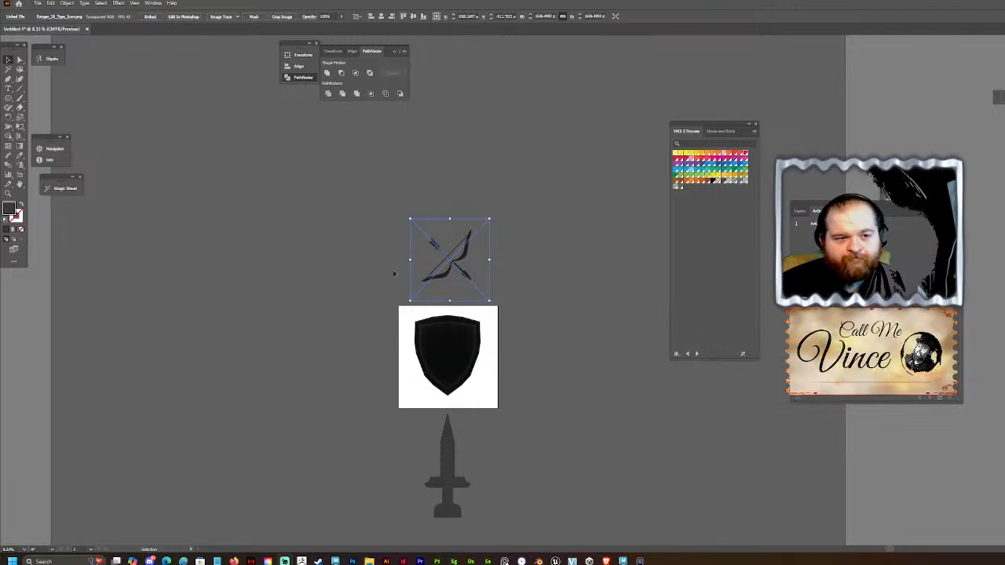
Step: Align the bow-and-arrow image, shield image and sword by their horizontal centres
click(541, 451)
key(ctrl+a)
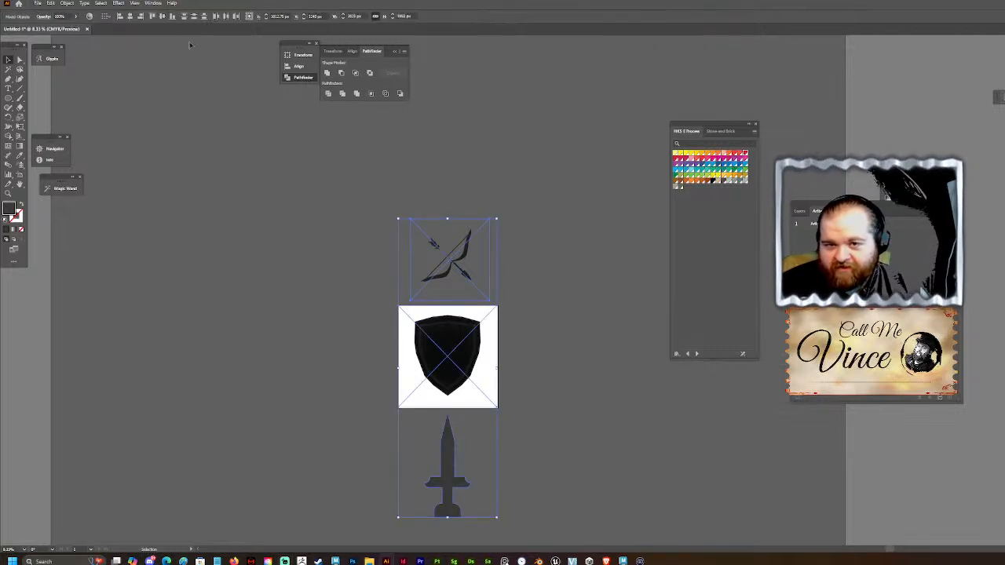
click(130, 17)
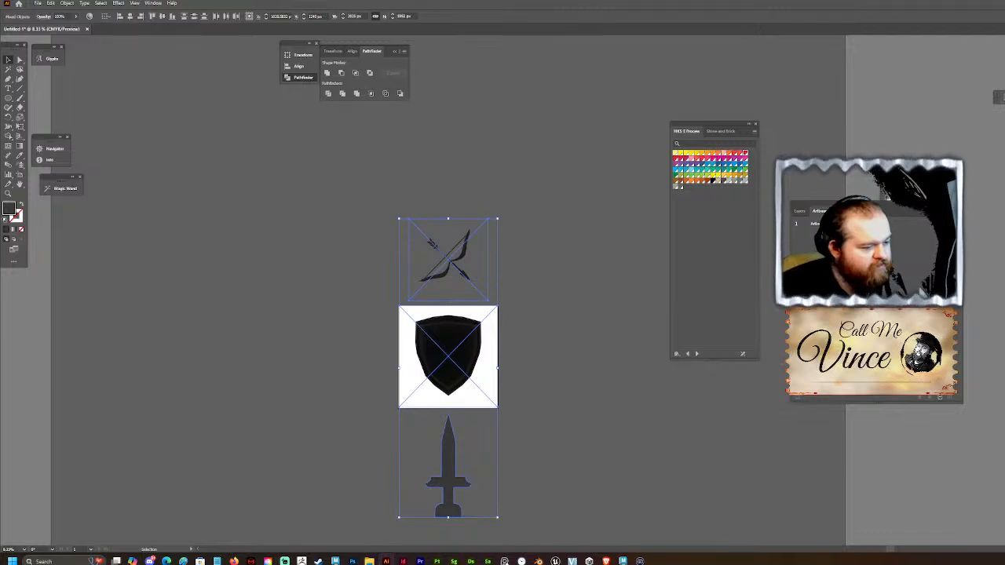
key(alt+Tab)
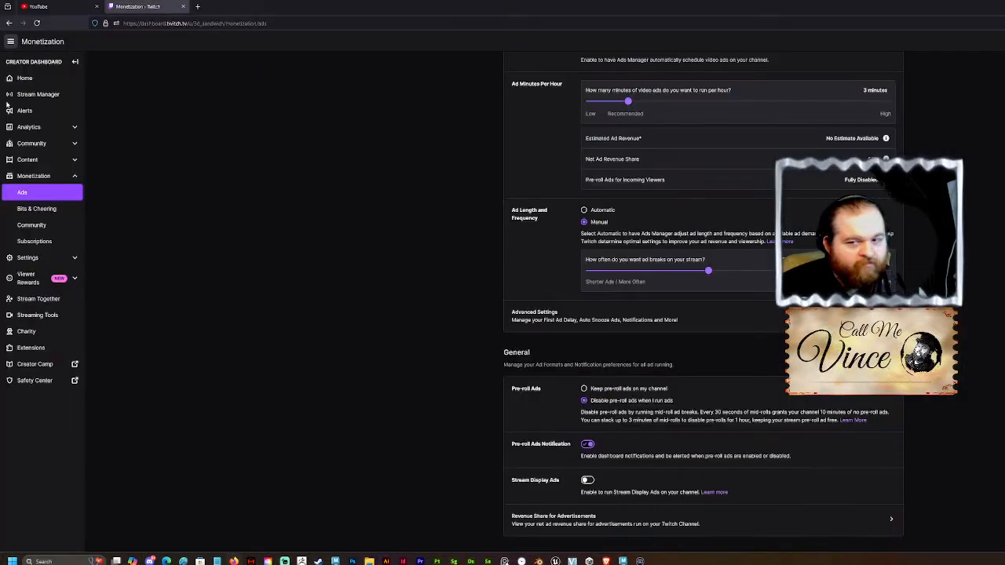
key(alt+Tab)
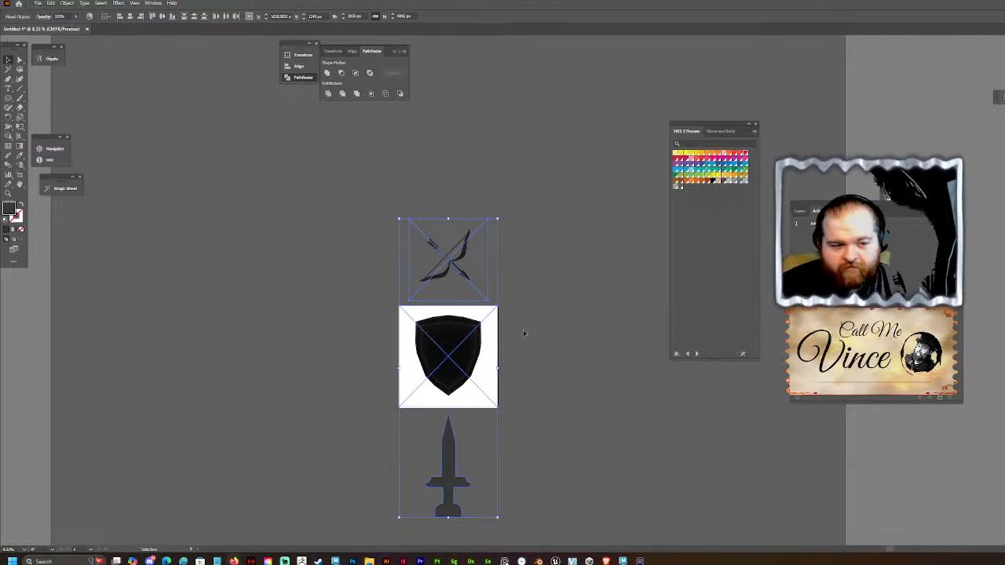
Step: Scale the bow-and-arrow image up proportionally until it is about as wide as the artboard
alt+scroll(489, 399, up, 2)
click(530, 382)
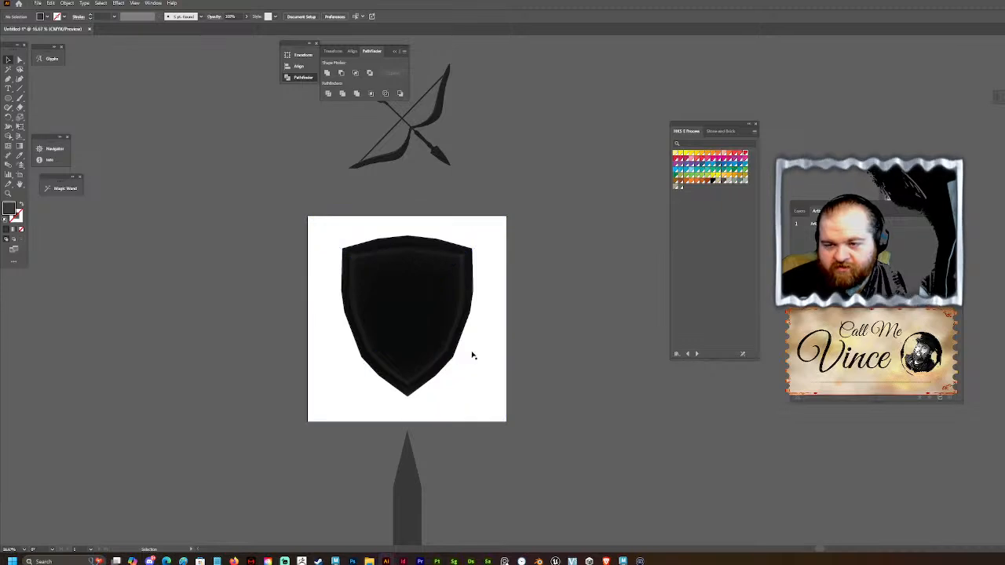
alt+scroll(499, 203, down, 1)
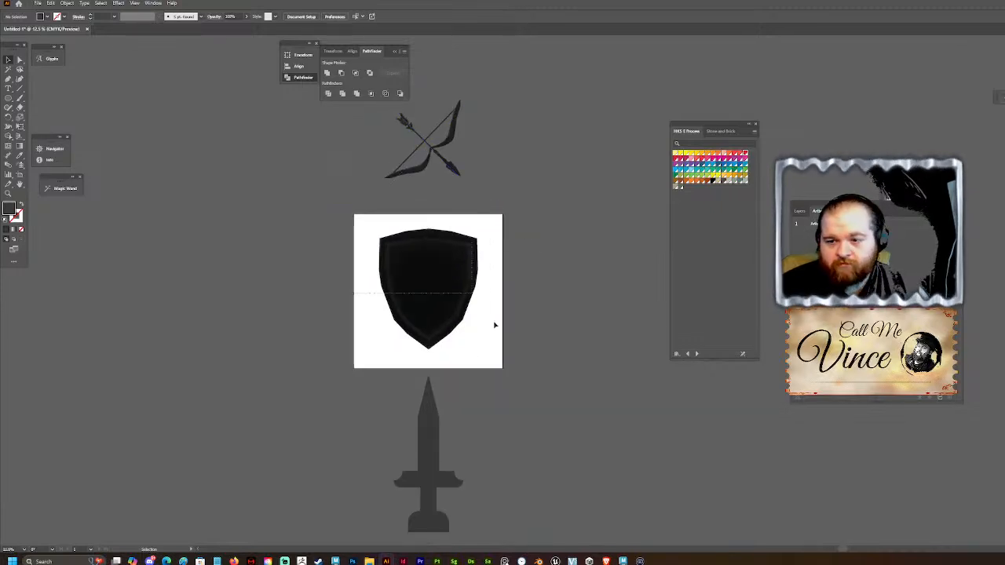
key(ctrl+a)
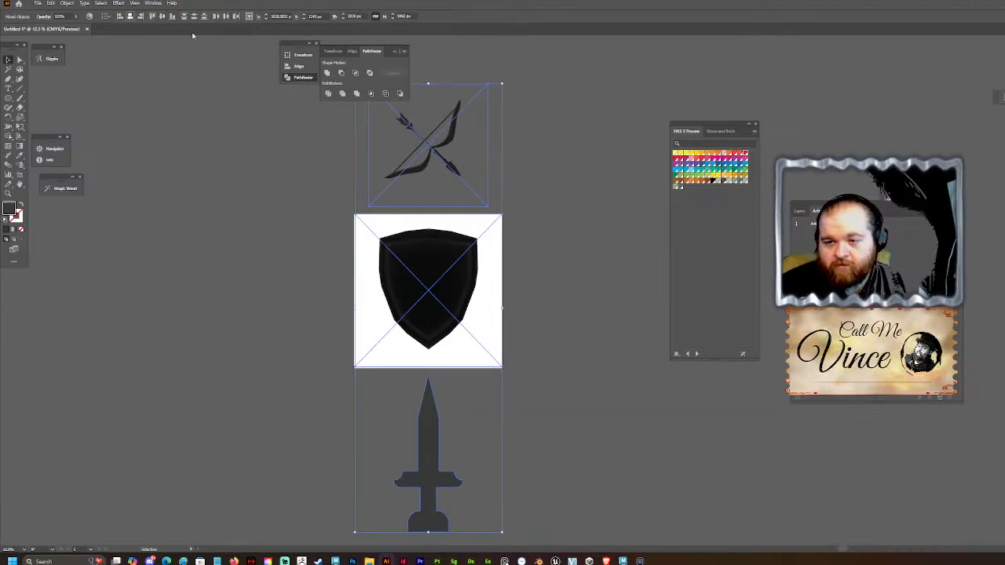
key(ctrl+shift+a)
click(428, 153)
shift+drag(429, 206, 429, 233)
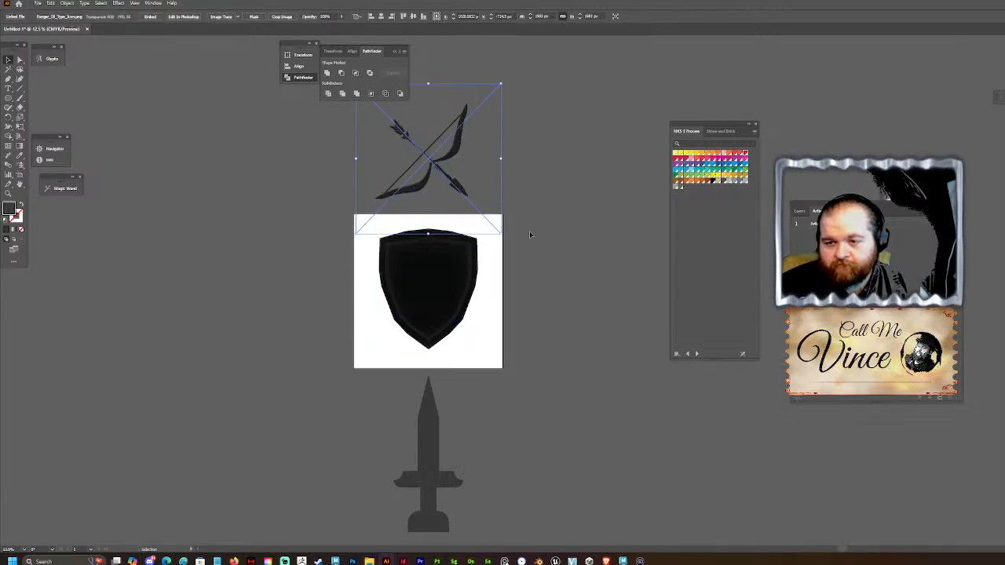
Step: Add two new artboards in a row beside the shield's artboard
click(799, 237)
key(ctrl+0)
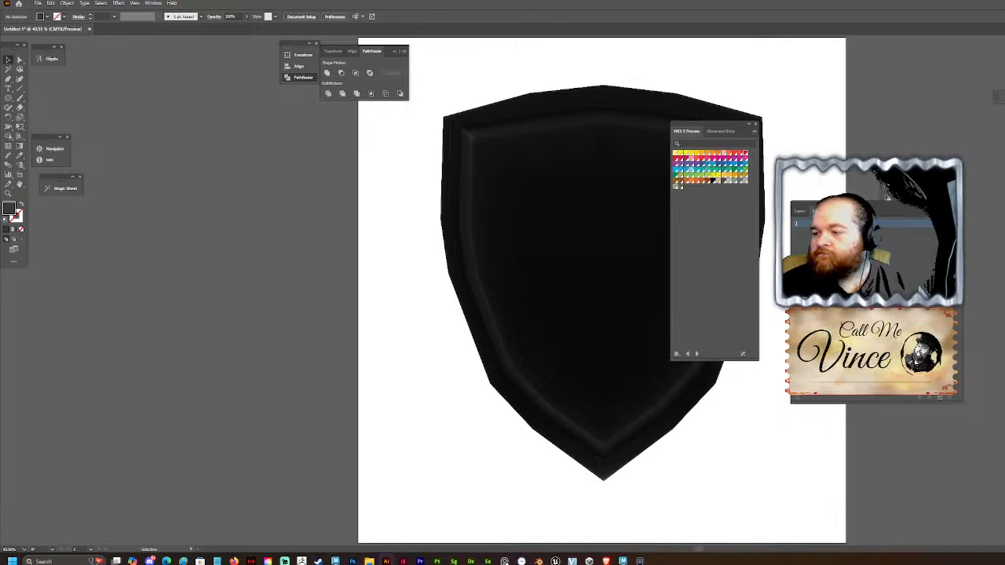
click(938, 398)
click(938, 398)
alt+scroll(471, 287, down, 5)
alt+scroll(377, 220, up, 1)
Step: Move the bow-and-arrow image onto the second artboard, level with the shield image
drag(323, 188, 474, 345)
click(340, 317)
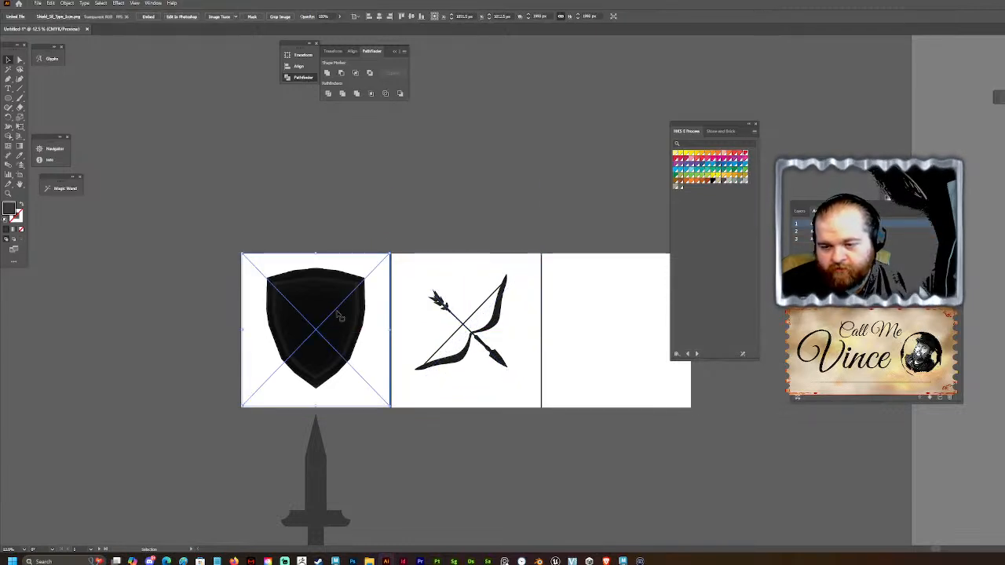
shift+click(428, 322)
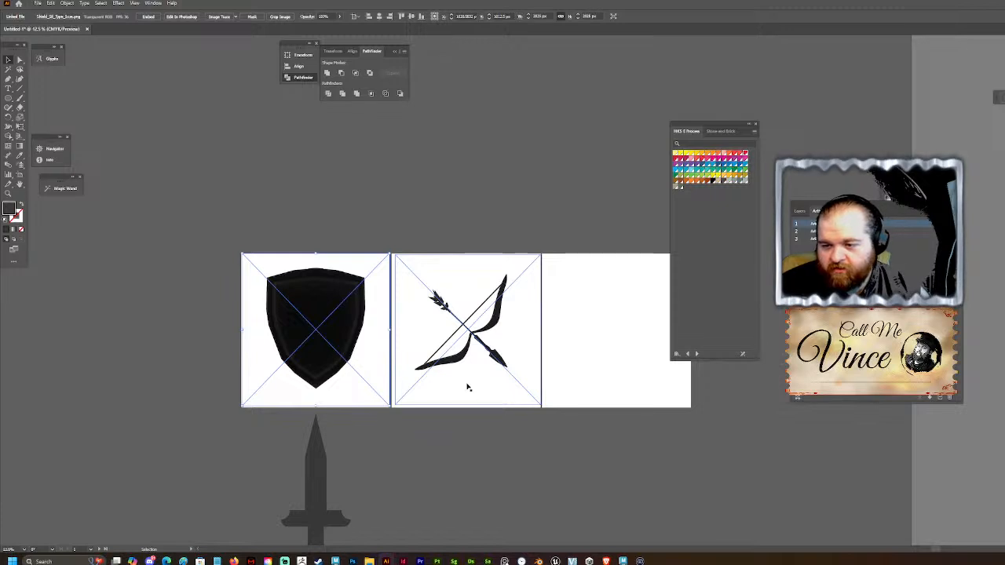
Step: Move the sword onto the third artboard and scale it down proportionally to fit inside the artboard's height
drag(329, 497, 628, 355)
shift+drag(619, 252, 629, 269)
drag(626, 312, 624, 299)
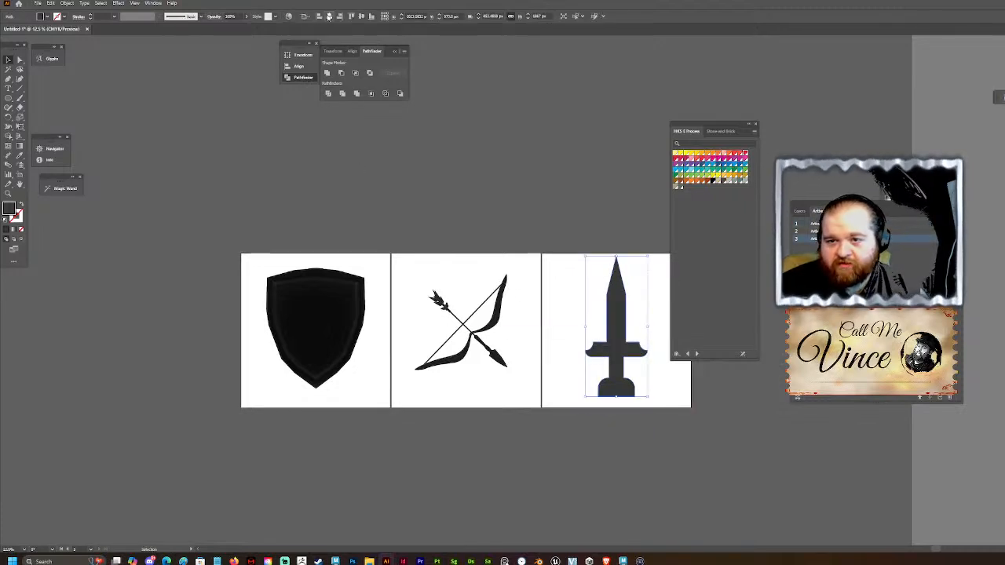
Step: Center the sword, bow-and-arrow and shield silhouettes each on its own artboard
click(531, 229)
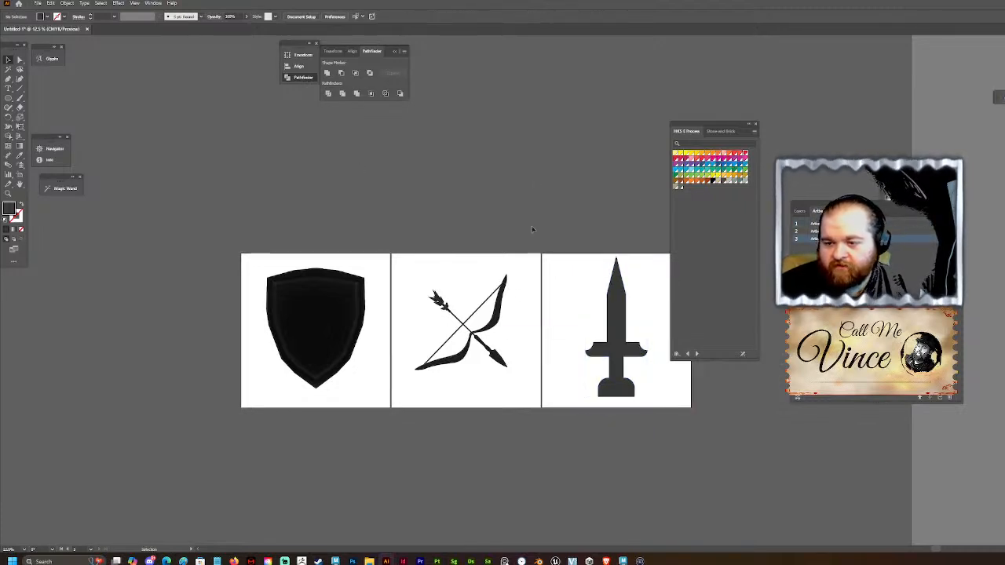
click(617, 360)
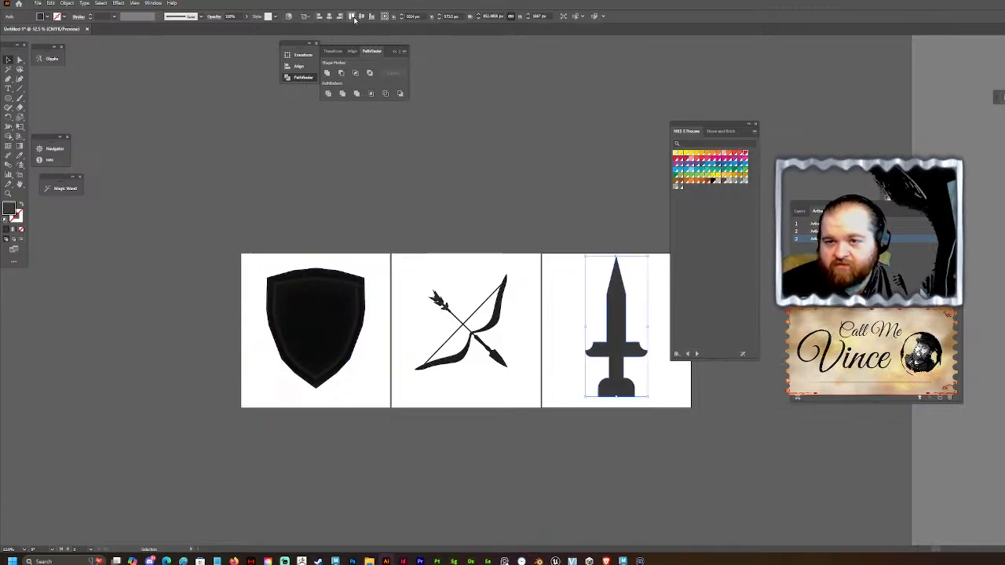
click(517, 237)
click(437, 332)
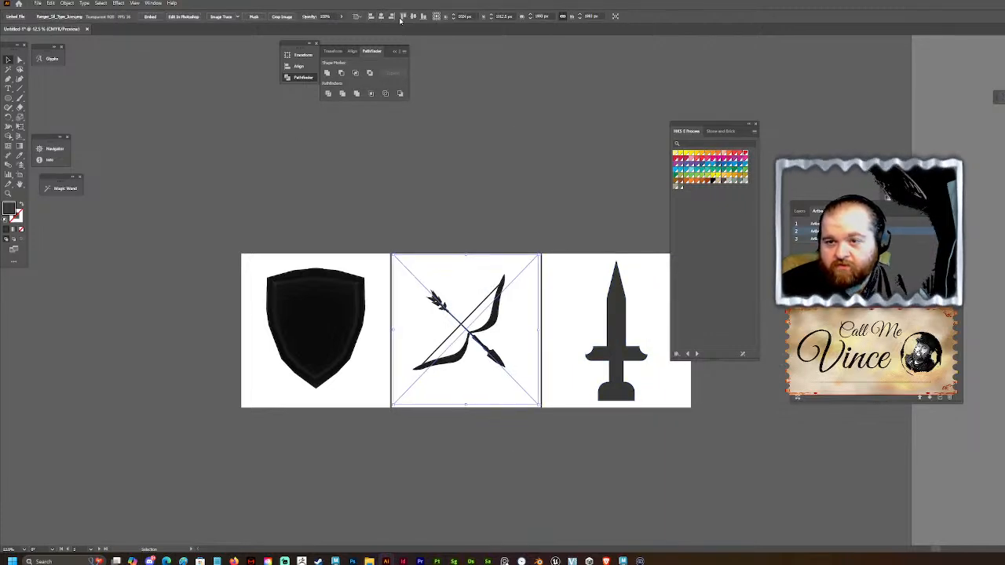
click(377, 181)
click(313, 322)
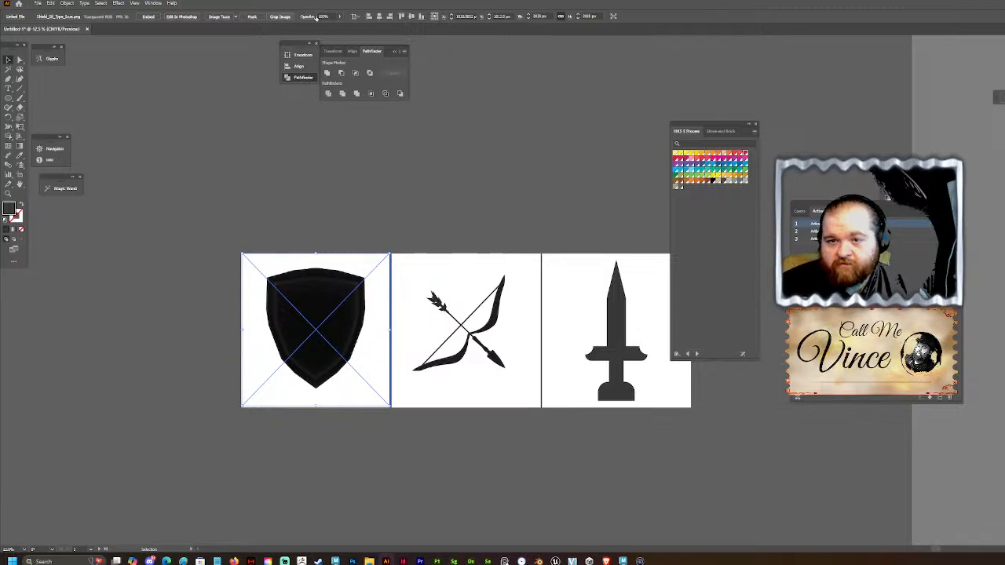
click(379, 17)
click(410, 16)
click(498, 124)
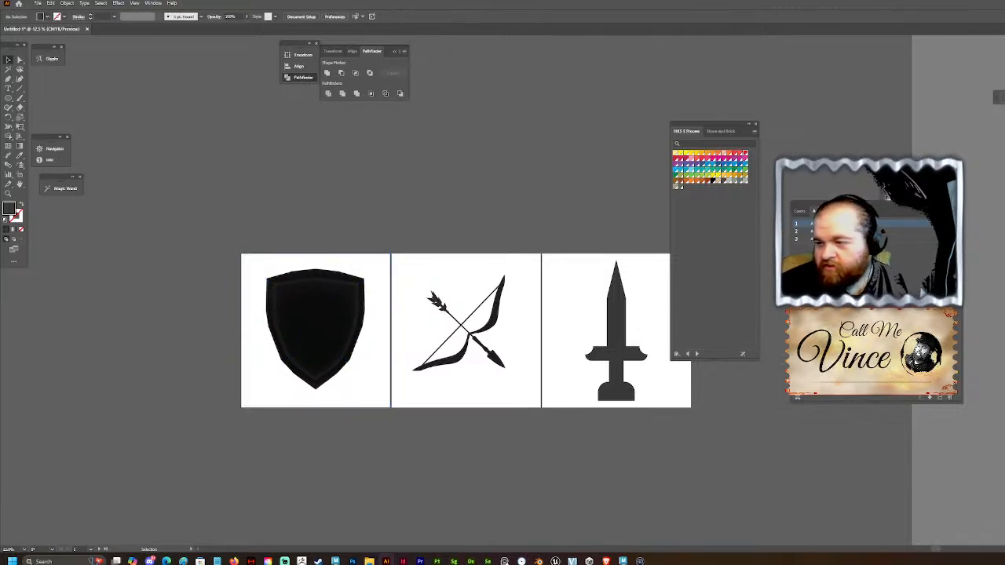
Step: Add a fourth artboard to the row and paste copies of all three silhouettes
click(940, 398)
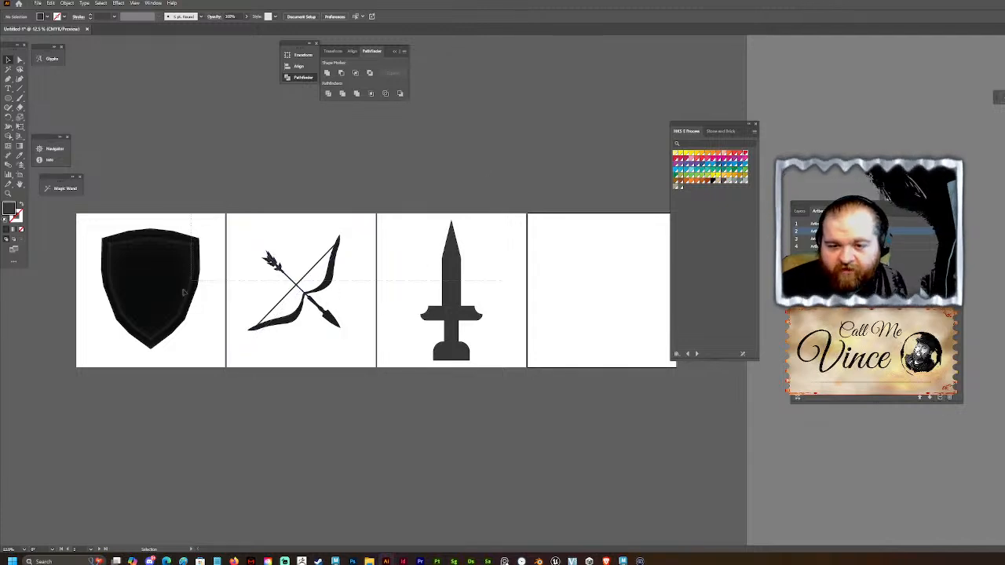
key(ctrl+a)
key(ctrl+v)
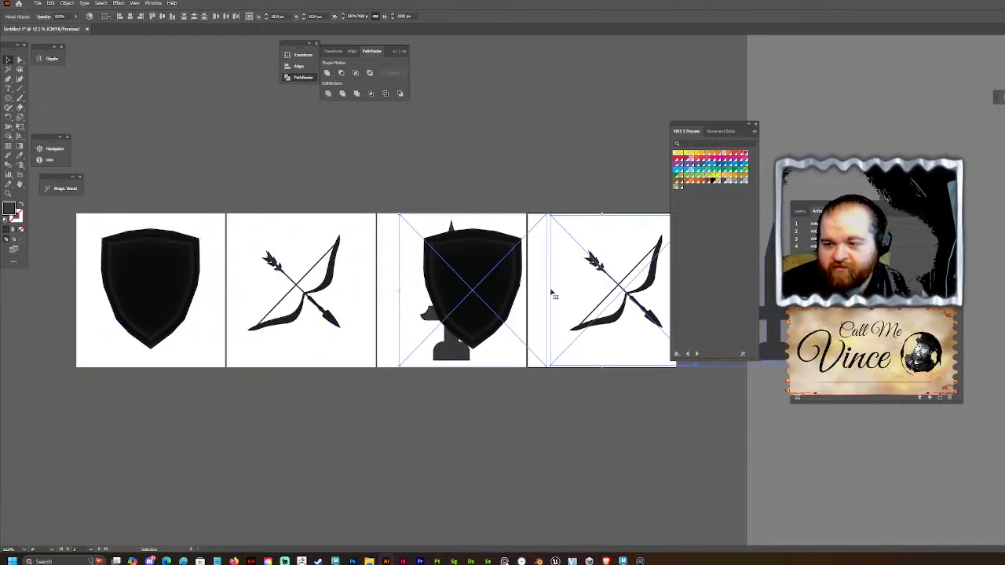
Step: Scale the three copies down proportionally and arrange them on the fourth artboard in a rough vertical stack
alt+scroll(217, 259, down, 2)
alt+scroll(382, 264, up, 2)
shift+drag(439, 202, 465, 296)
alt+scroll(433, 276, up, 3)
drag(367, 386, 229, 333)
click(550, 297)
drag(503, 352, 497, 362)
drag(353, 361, 508, 209)
drag(179, 351, 507, 55)
alt+scroll(376, 264, down, 2)
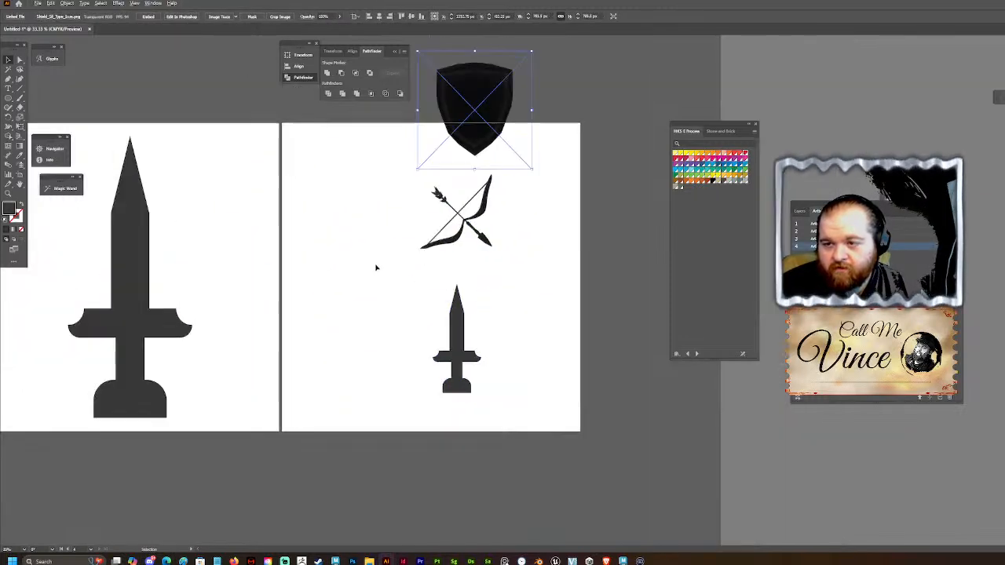
Step: Reorder the stacked copies with the bow above the shield and the sword below it, and align their horizontal centers
alt+scroll(426, 193, up, 1)
drag(505, 384, 382, 120)
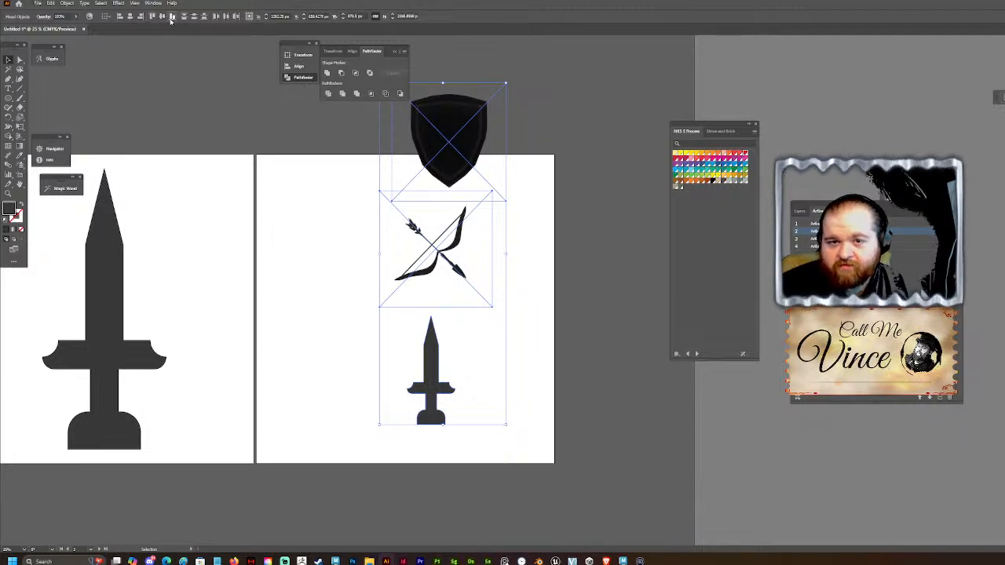
click(130, 15)
drag(460, 149, 428, 218)
click(511, 227)
drag(421, 327, 419, 108)
drag(403, 408, 404, 289)
drag(527, 375, 375, 114)
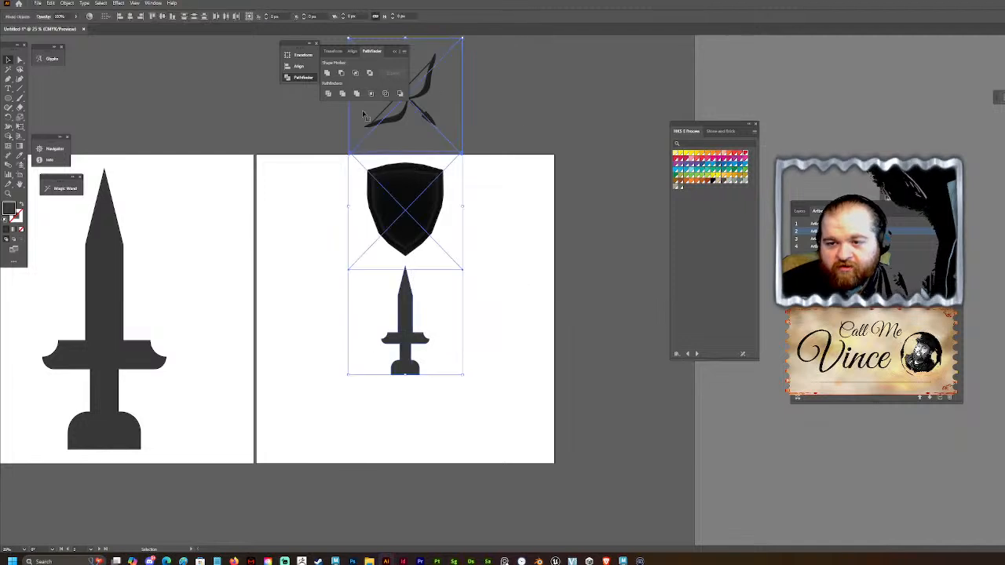
click(130, 16)
Step: Move the icon stack down and scale it proportionally to fit within the fourth artboard's height
drag(403, 214, 402, 320)
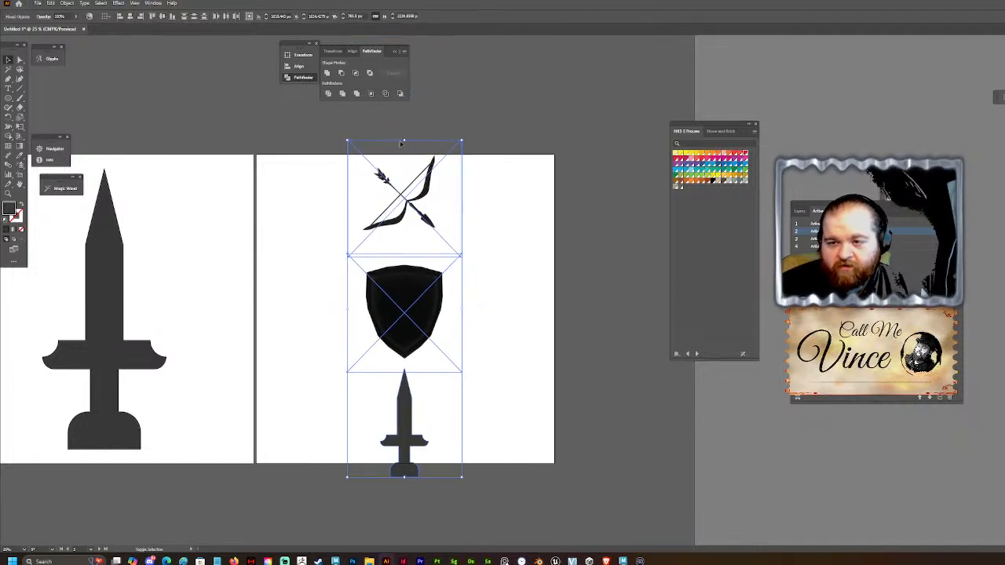
shift+drag(406, 141, 405, 189)
drag(411, 324, 411, 301)
click(599, 220)
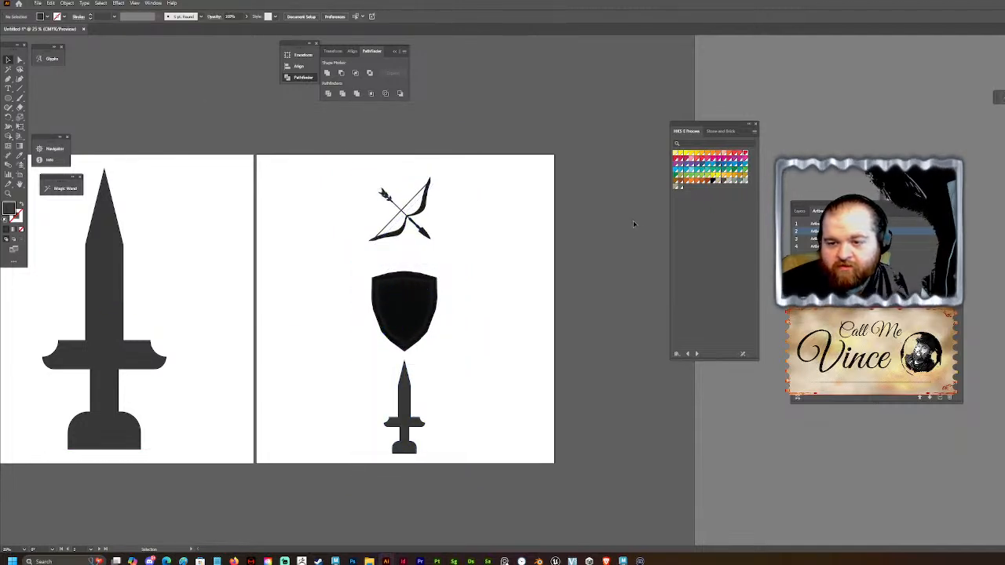
Step: Nudge the shield copy upward to even out its spacing between the bow and the sword
drag(446, 406, 364, 233)
click(512, 299)
click(430, 303)
key(Up)
key(Up)
key(Up)
key(Up)
key(Up)
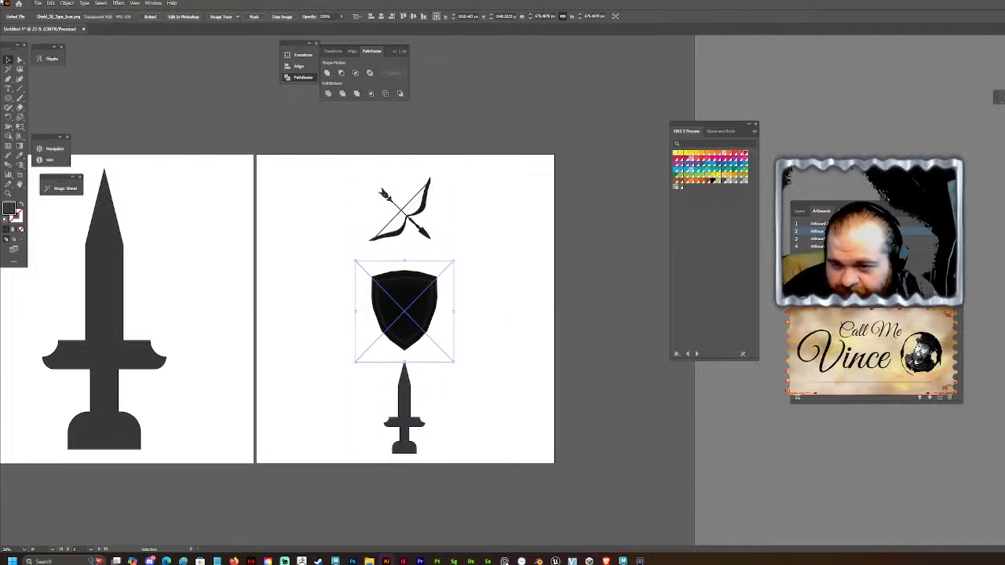
key(Up)
key(Up)
key(Up)
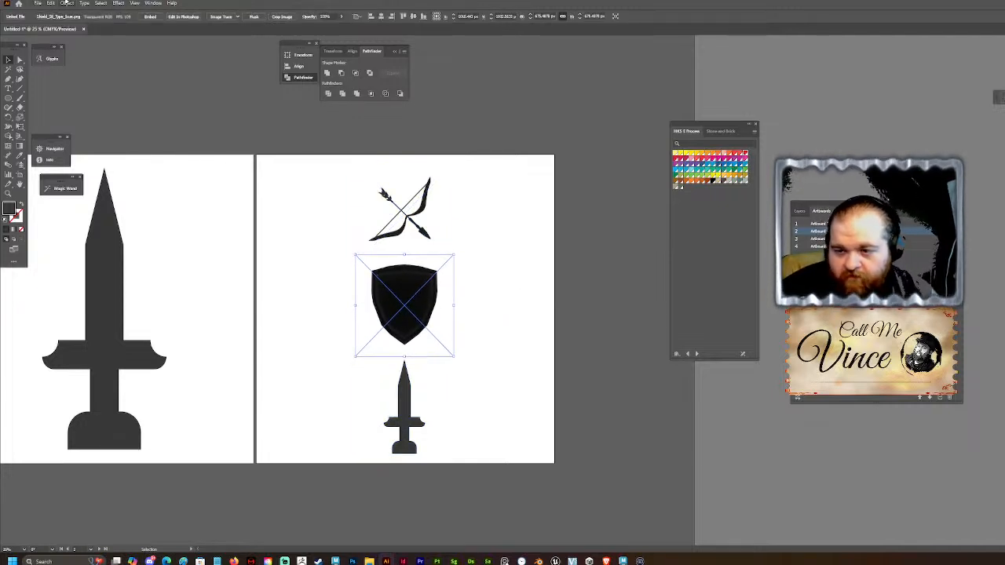
Step: Enlarge the bow-and-arrow copy at the top of the stack slightly, keeping its proportions
click(413, 169)
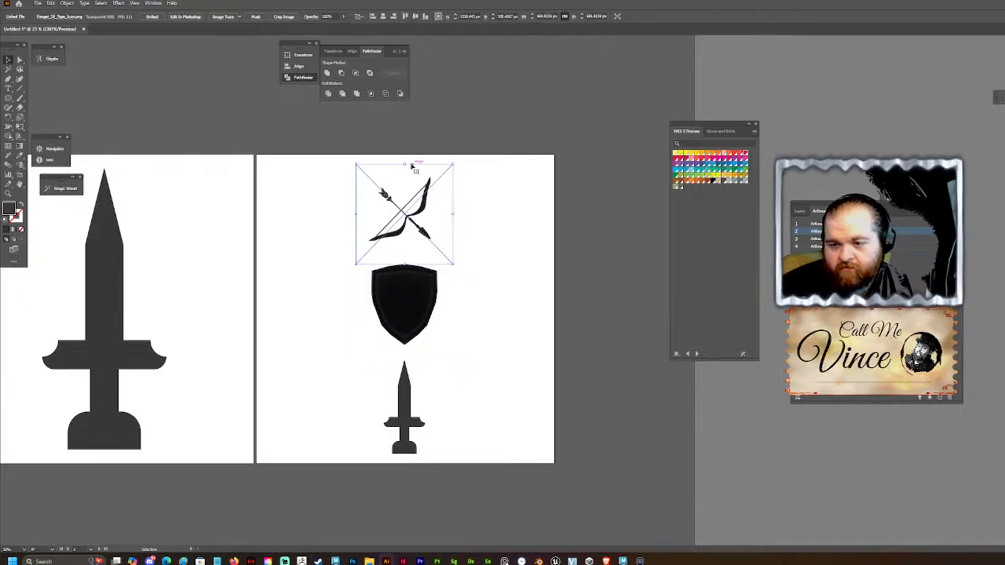
shift+drag(405, 165, 411, 159)
click(520, 361)
drag(352, 185, 370, 217)
click(539, 287)
click(416, 432)
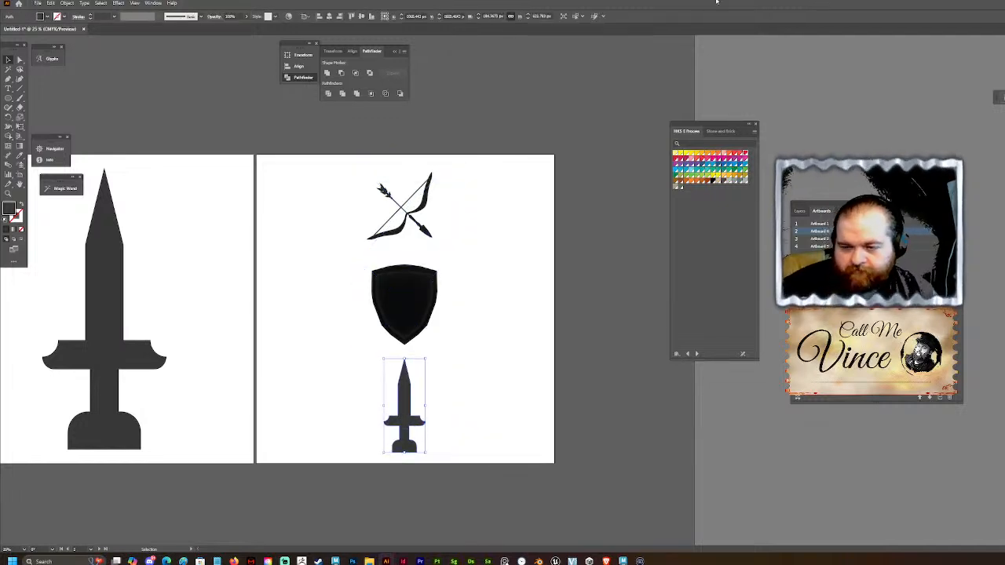
Step: Scale the whole icon stack up proportionally to nearly fill the artboard's height, and nudge it slightly upward
drag(489, 418, 417, 151)
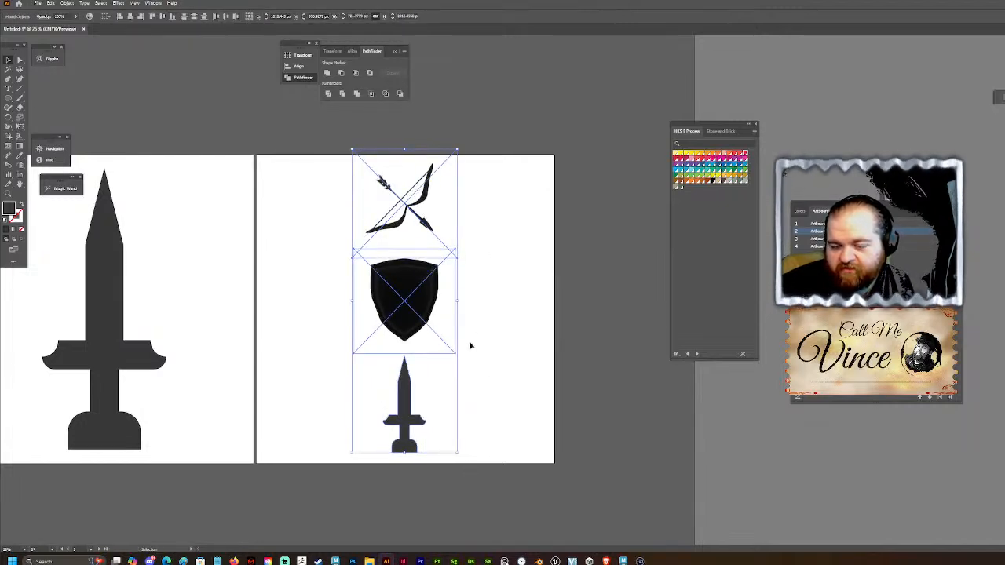
shift+drag(404, 454, 405, 461)
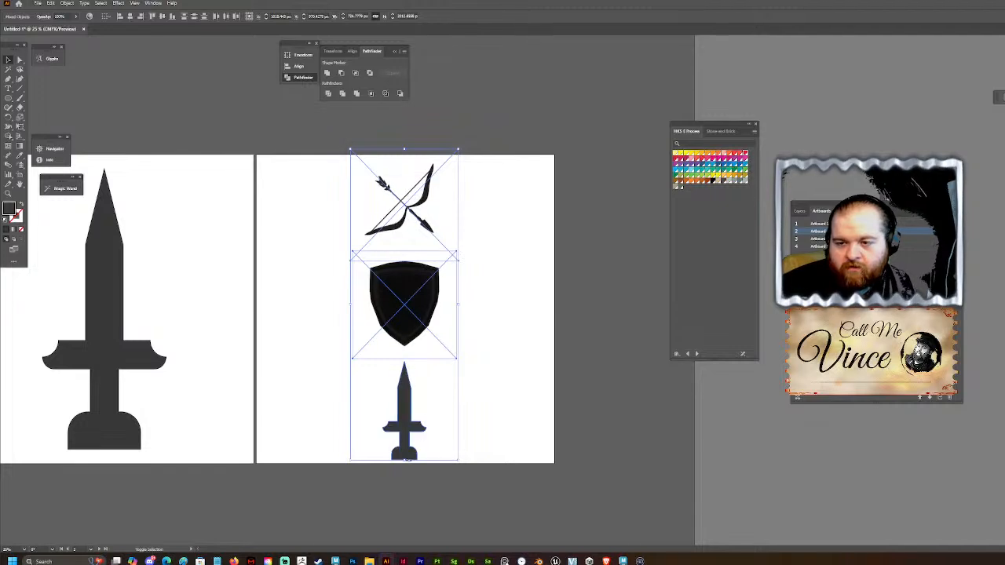
key(Up)
key(Up)
key(Up)
key(Up)
key(Up)
key(Up)
key(Up)
key(Up)
key(Up)
key(Up)
key(Up)
key(Up)
key(Up)
key(Up)
key(Up)
key(Up)
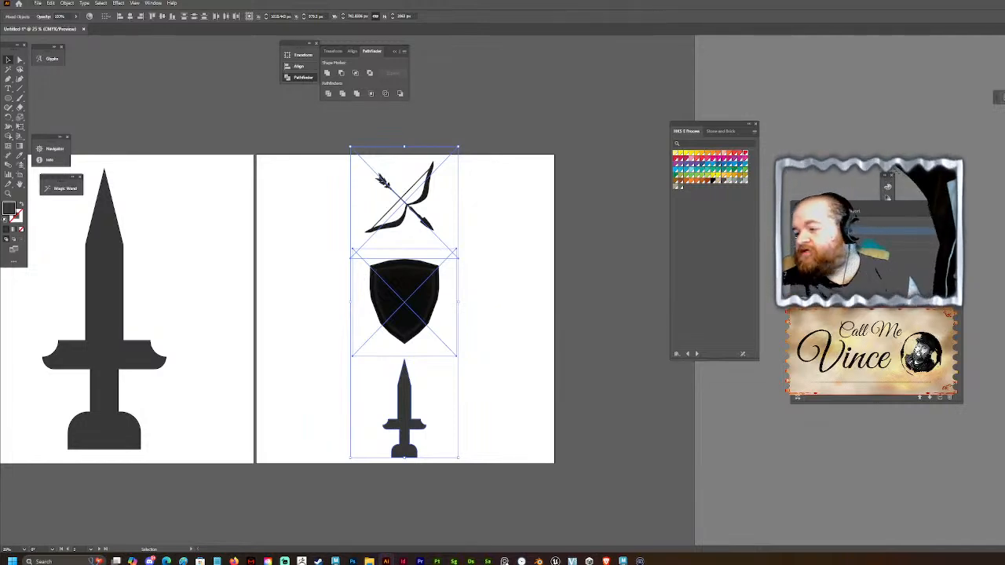
Step: Add a fifth artboard and bring it into view with nothing selected
click(940, 398)
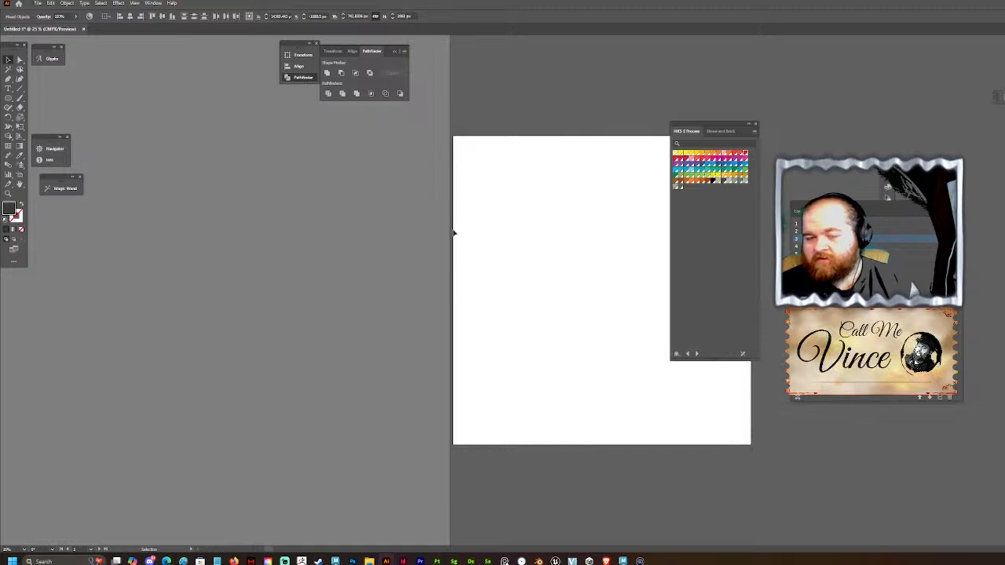
alt+scroll(384, 264, down, 4)
alt+scroll(384, 265, down, 2)
alt+scroll(492, 233, up, 1)
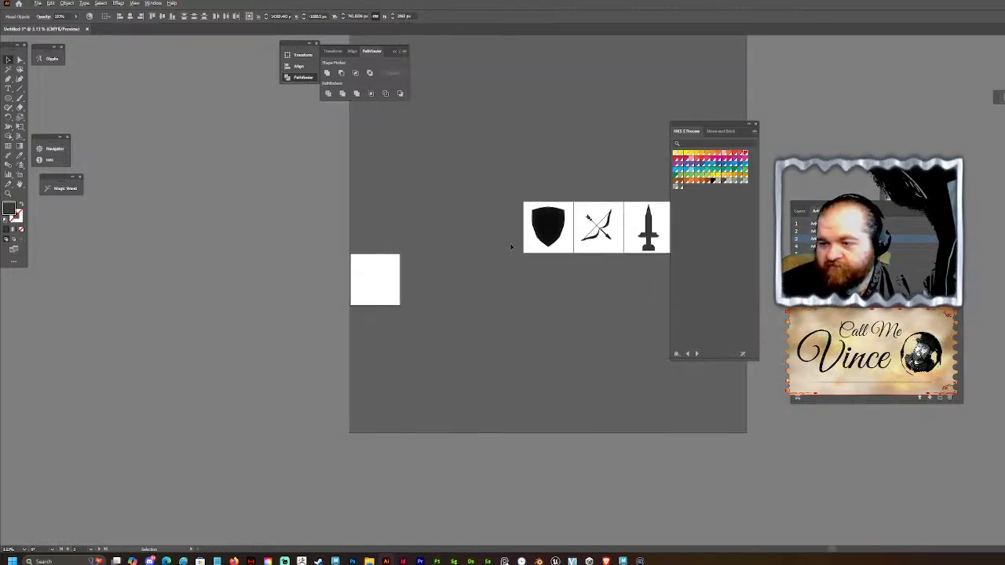
click(440, 234)
alt+scroll(441, 234, up, 3)
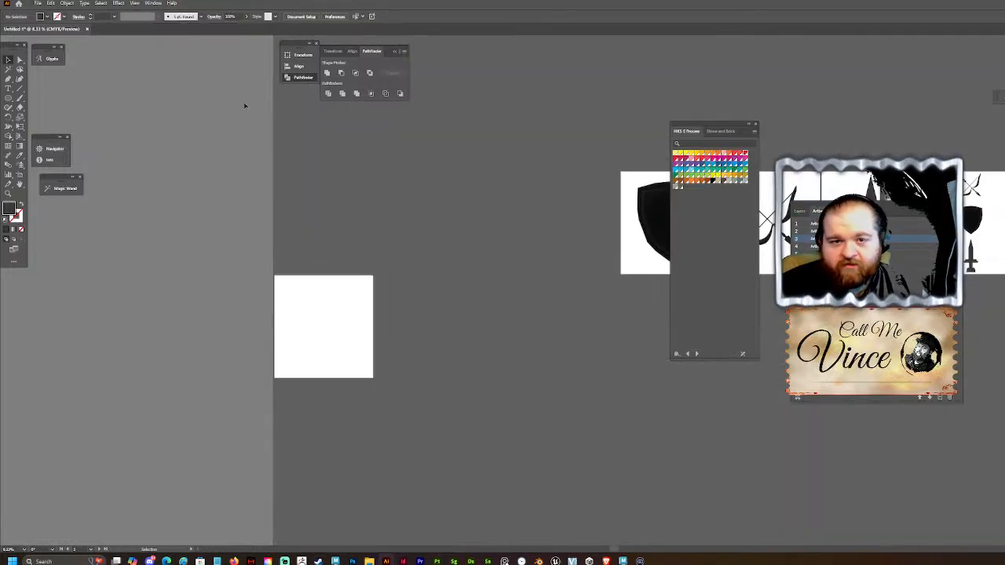
Step: Open the 3D Symbols library beside the new artboard and enlarge it to show all its symbols
click(119, 3)
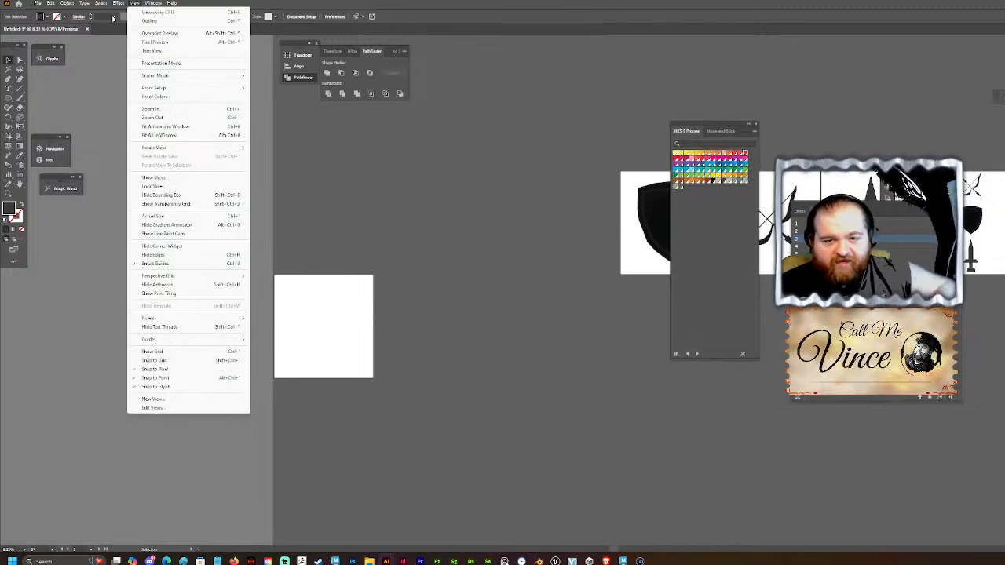
mouse_move(153, 4)
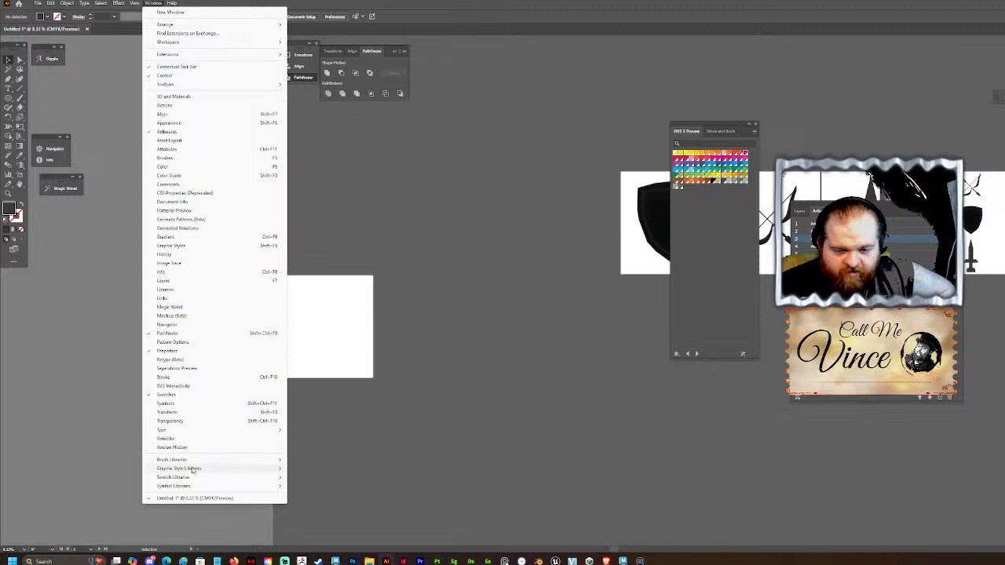
mouse_move(176, 486)
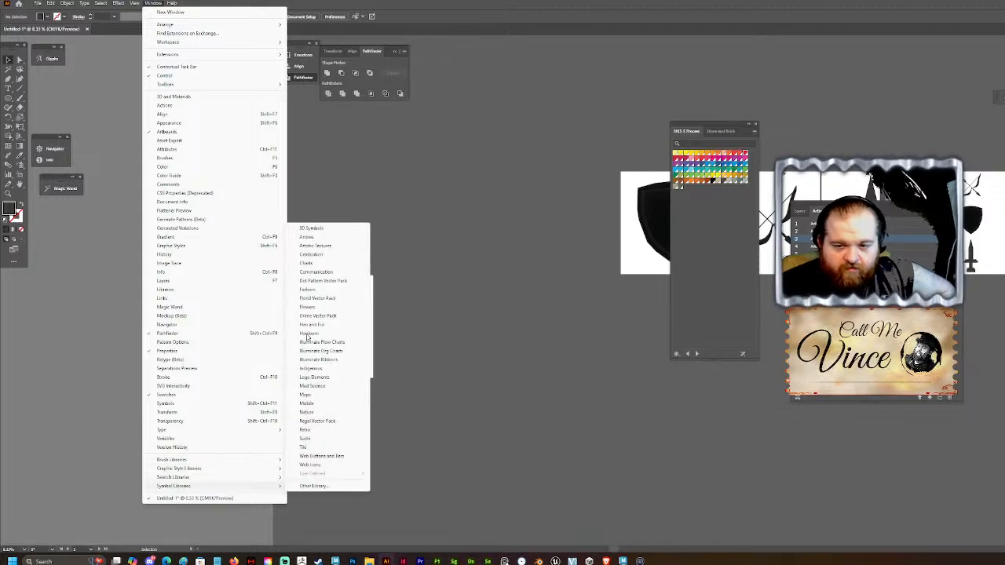
click(314, 228)
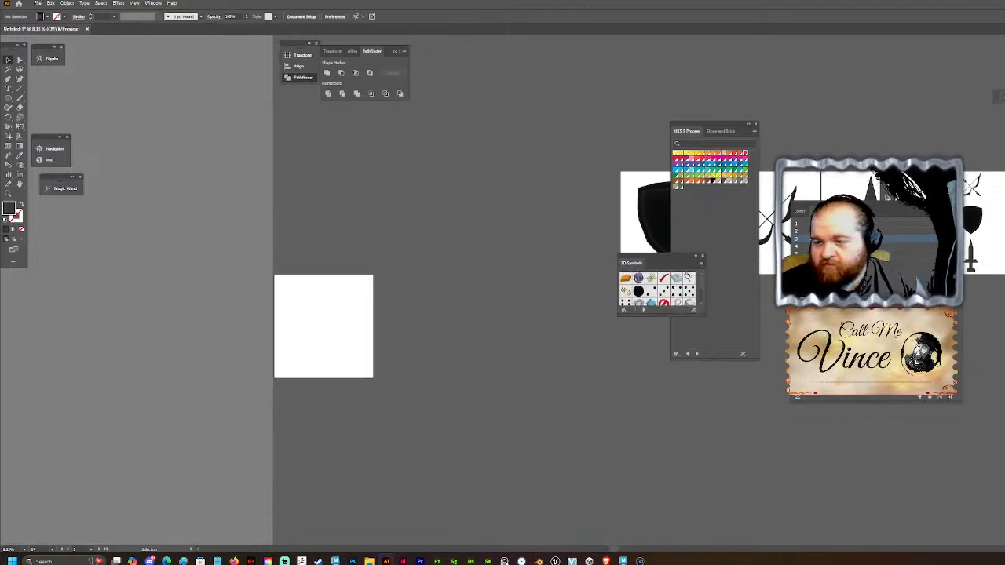
drag(654, 259, 512, 146)
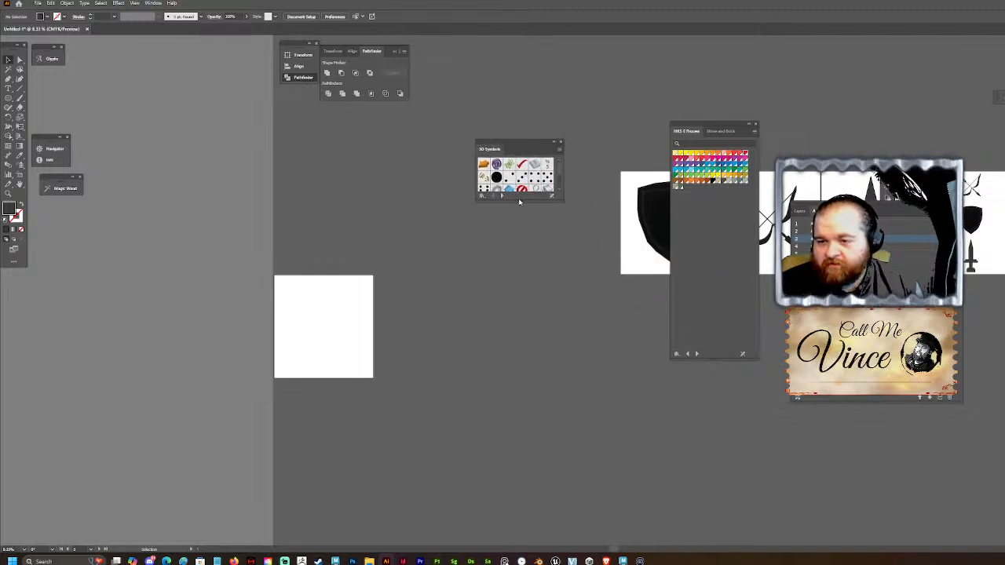
drag(520, 199, 521, 346)
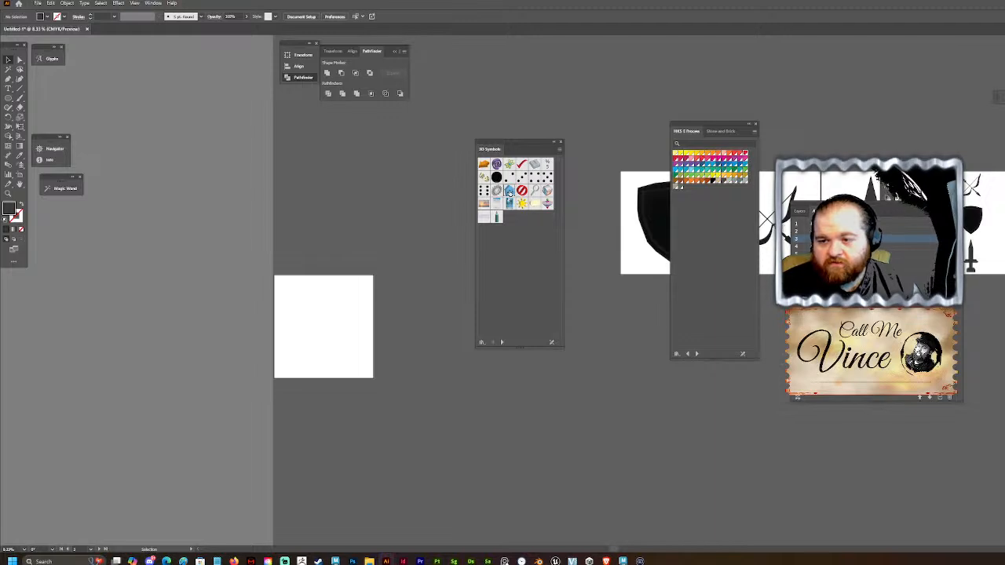
Step: Place the swirl symbol from the Artistic Textures library on the new artboard and enlarge it proportionally
click(501, 342)
click(501, 343)
click(501, 342)
click(501, 343)
click(493, 343)
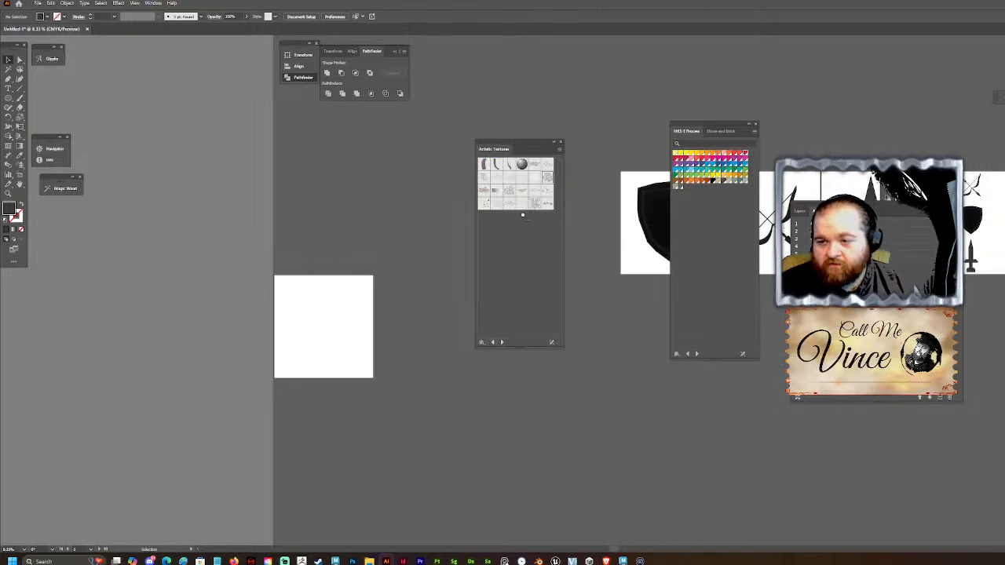
drag(328, 329, 328, 329)
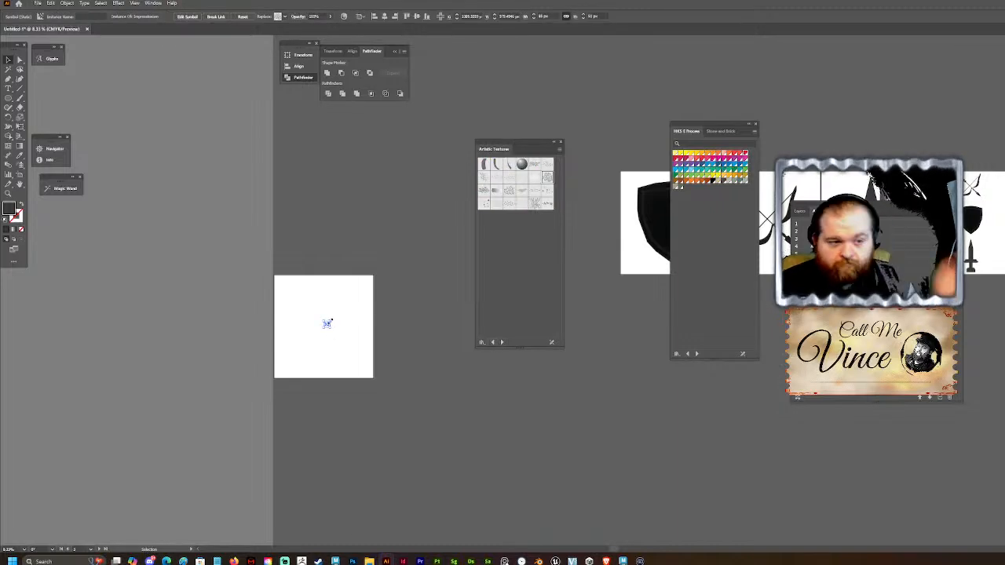
alt+scroll(326, 324, up, 6)
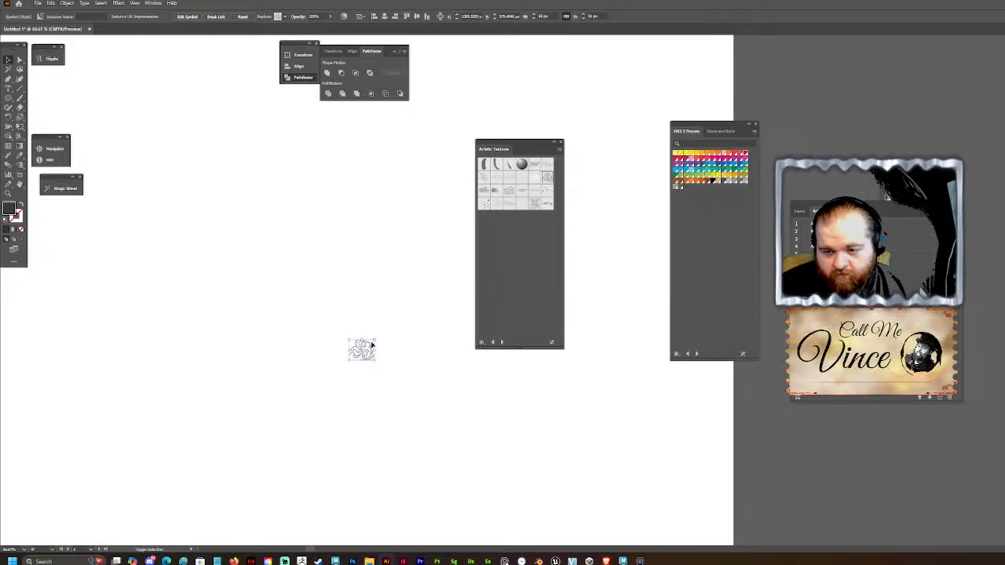
shift+drag(376, 341, 553, 155)
alt+scroll(328, 290, down, 3)
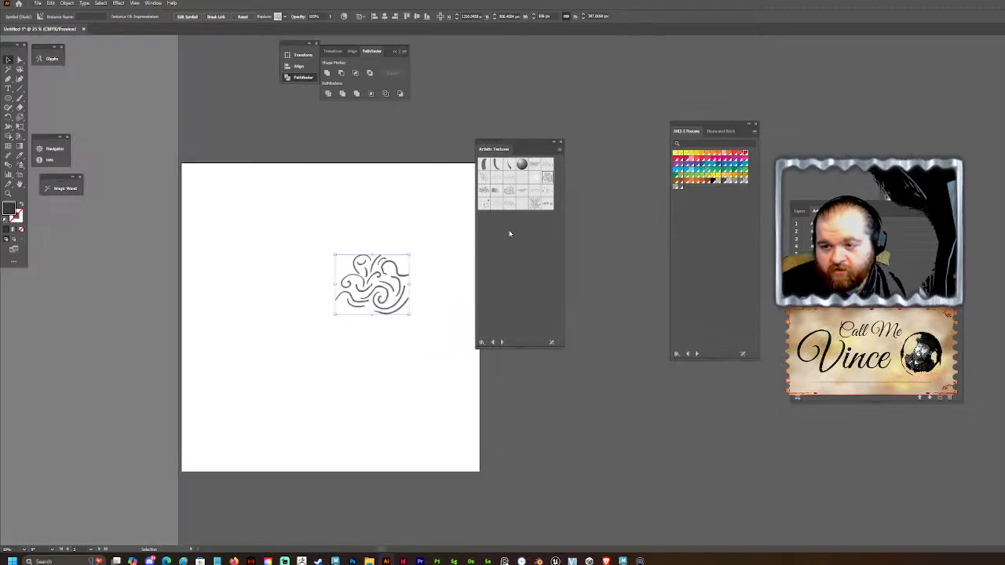
alt+scroll(408, 260, up, 1)
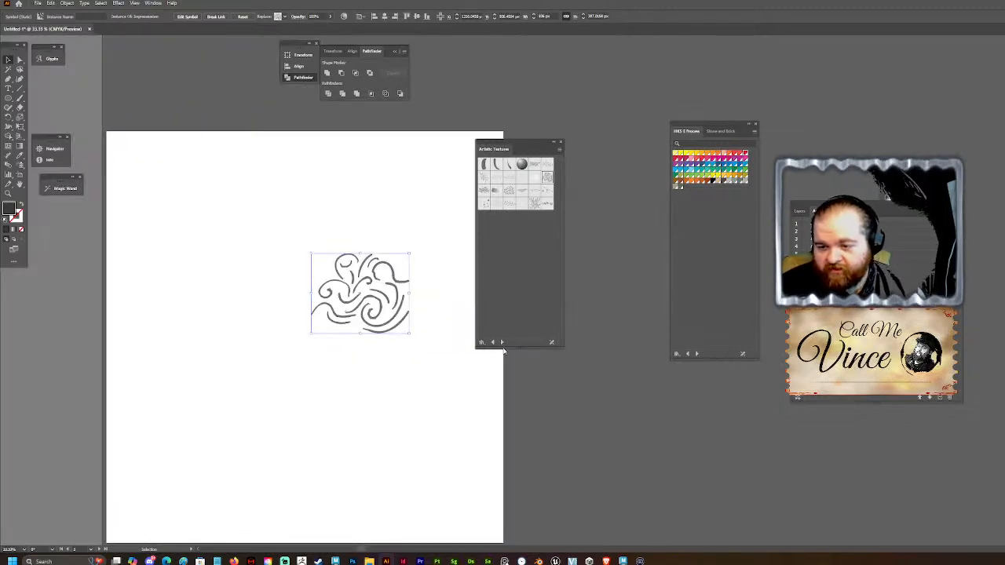
Step: Page the symbol library on to Florid Vector Pack, and delete the swirl symbol from the fifth artboard
click(504, 342)
click(503, 342)
click(504, 341)
click(503, 342)
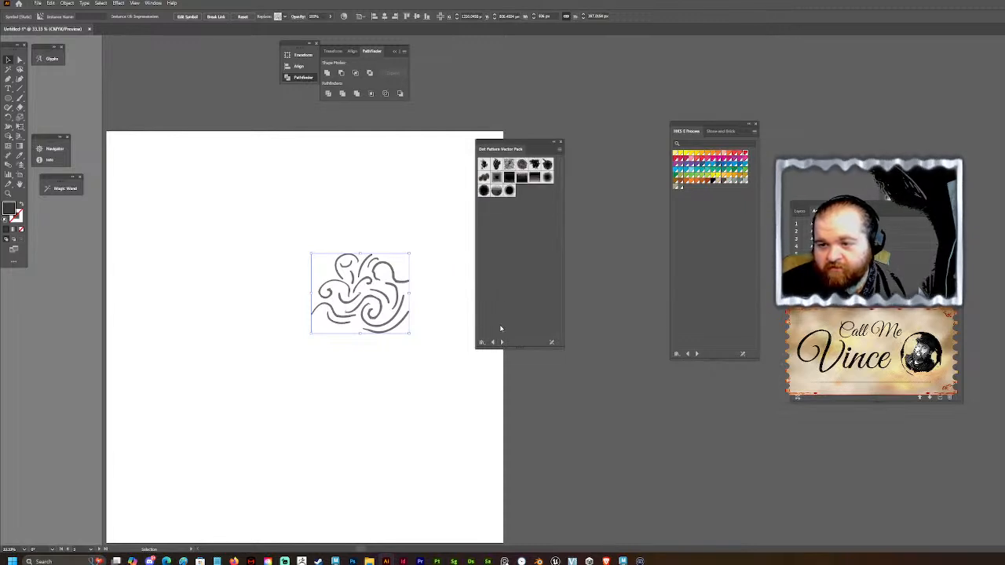
click(503, 342)
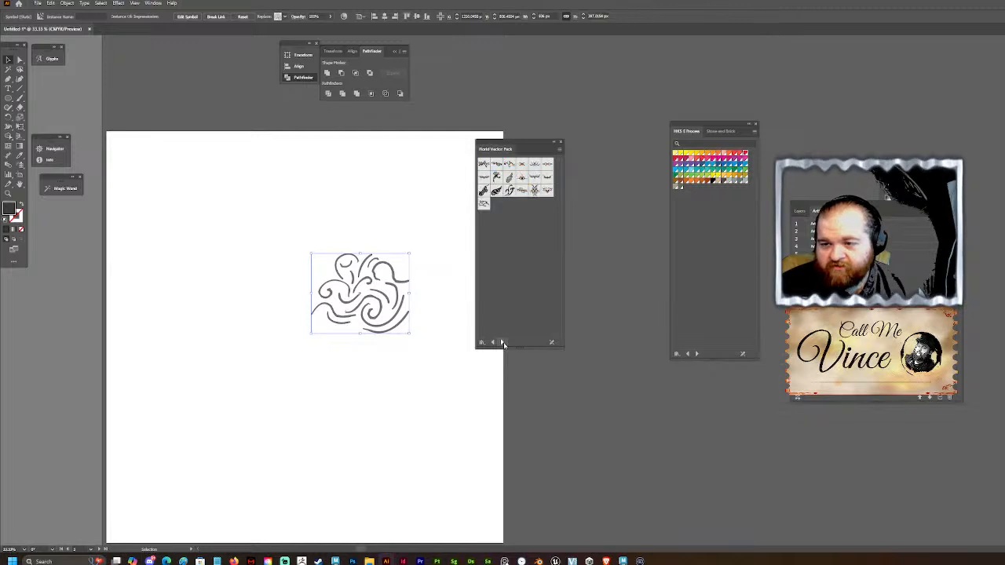
drag(386, 292, 373, 278)
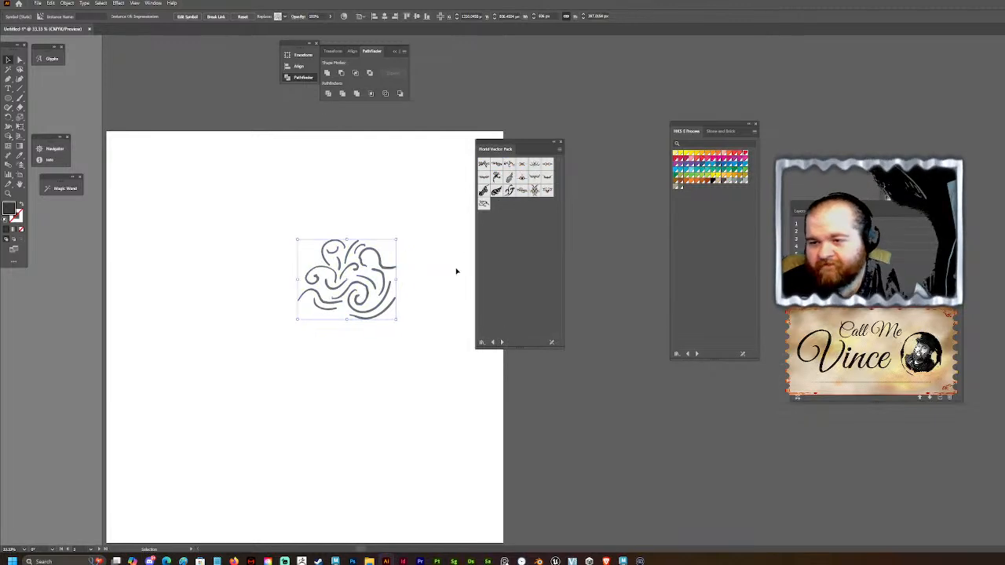
key(Delete)
Step: Try the tall wing-shaped flourish symbol from Florid Vector Pack on the fifth artboard, and delete it
drag(509, 178, 503, 287)
drag(401, 345, 290, 383)
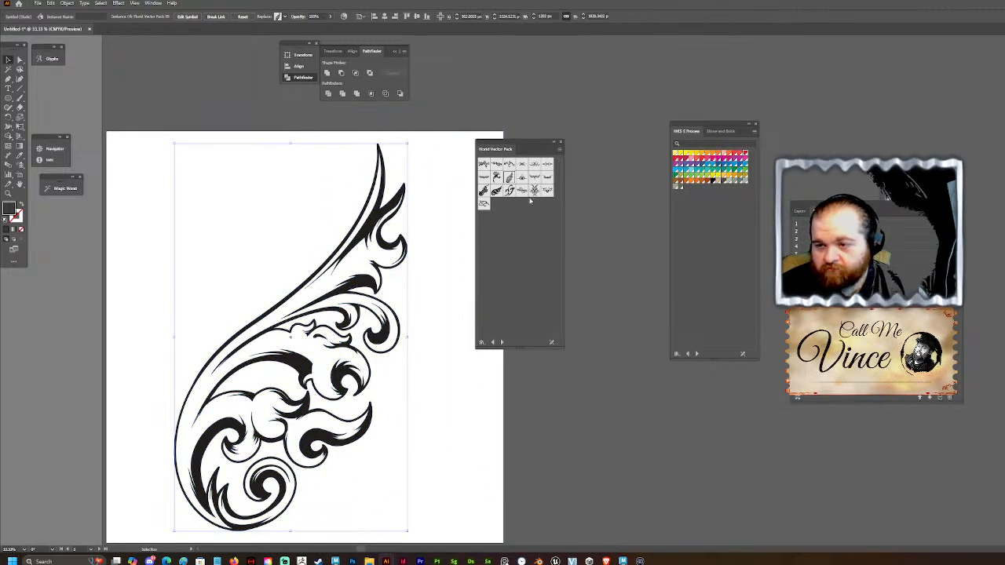
click(387, 279)
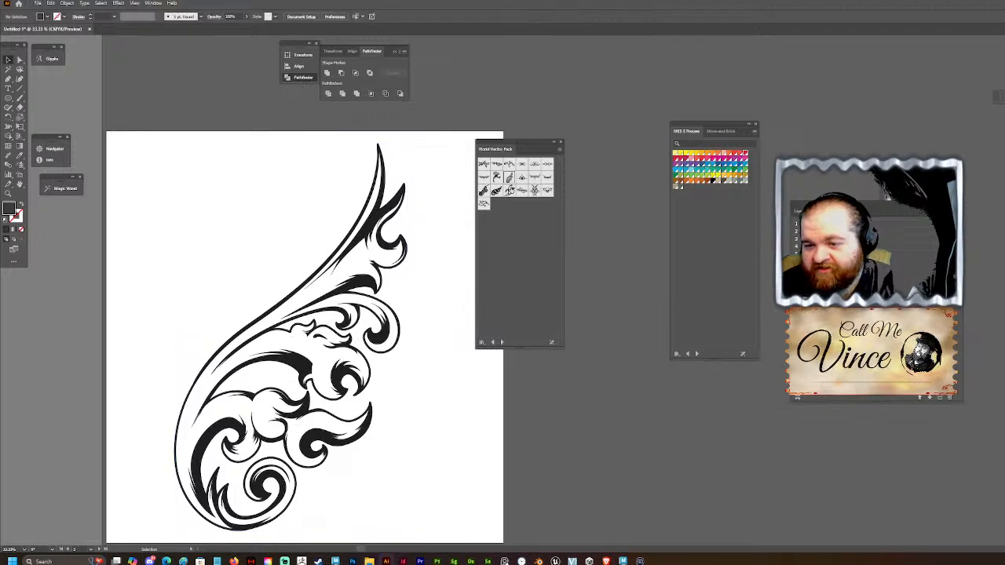
click(302, 315)
key(Delete)
Step: Place the ornament with arrowheads at both ends centered on the fifth artboard, and add a sixth artboard
drag(547, 163, 303, 192)
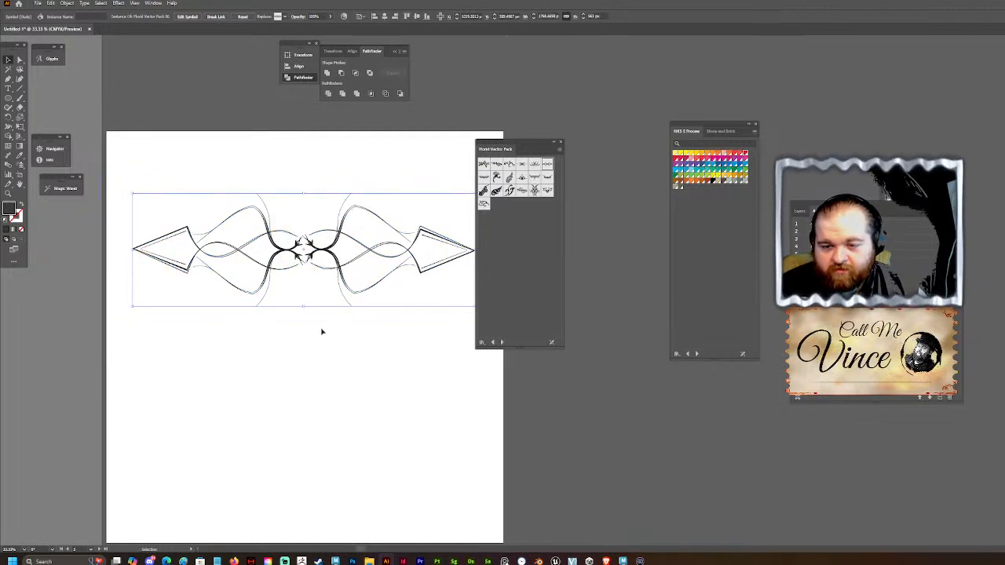
click(384, 16)
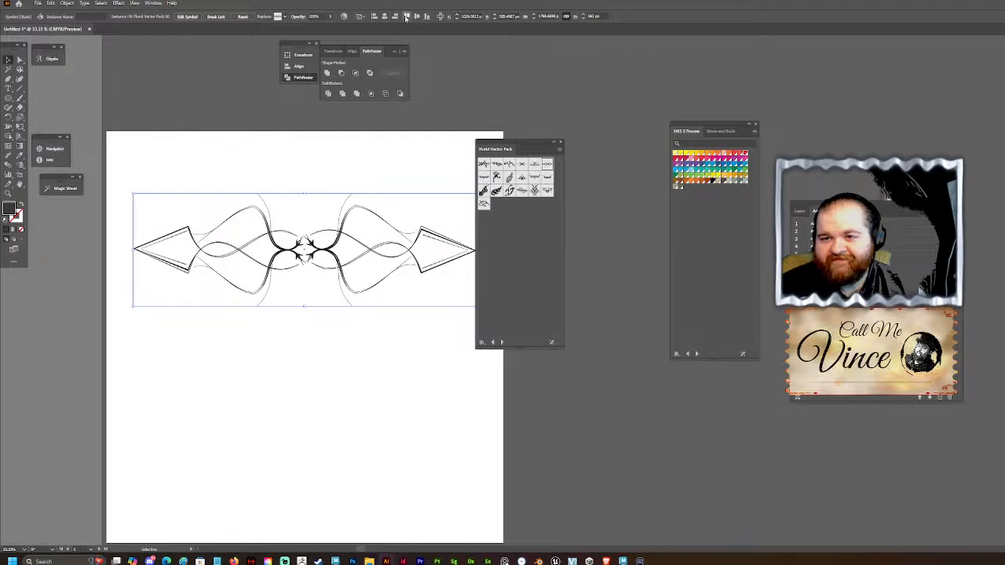
click(416, 16)
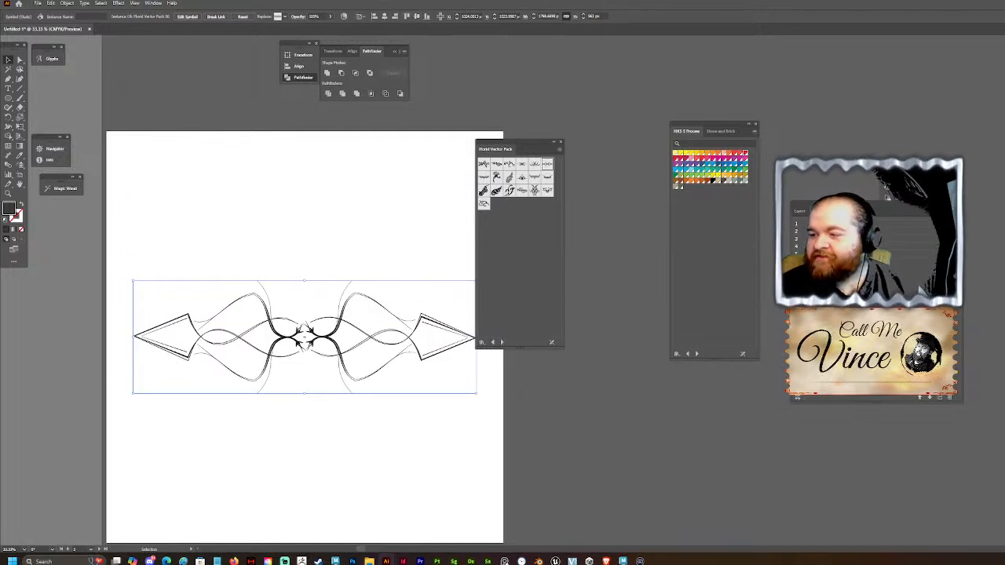
click(941, 398)
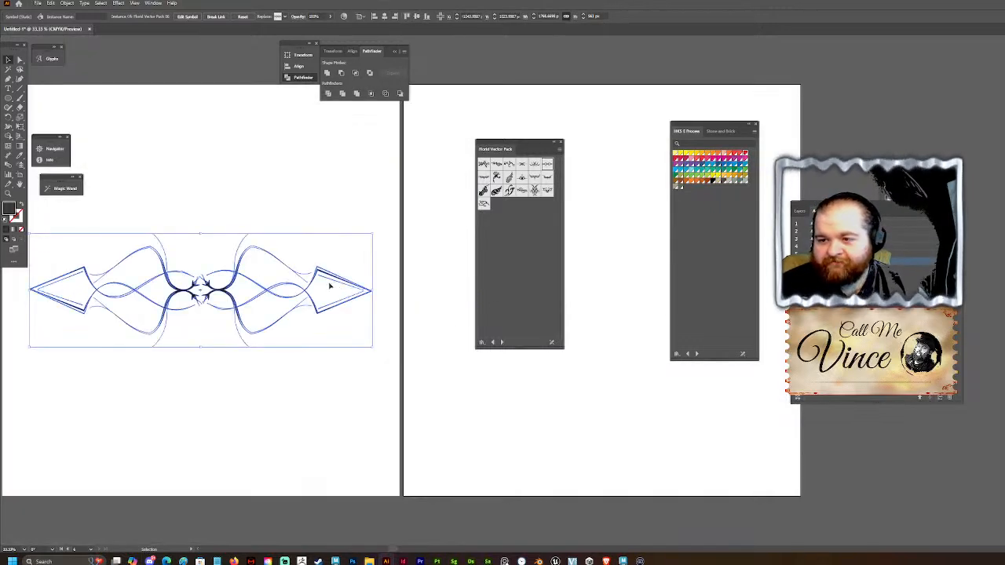
Step: Try the small curled-leaf sprig symbol on the sixth artboard, and delete it
alt+scroll(335, 284, down, 1)
alt+scroll(461, 226, up, 1)
alt+scroll(330, 219, down, 1)
drag(509, 190, 435, 254)
alt+scroll(416, 248, down, 2)
alt+scroll(404, 240, up, 2)
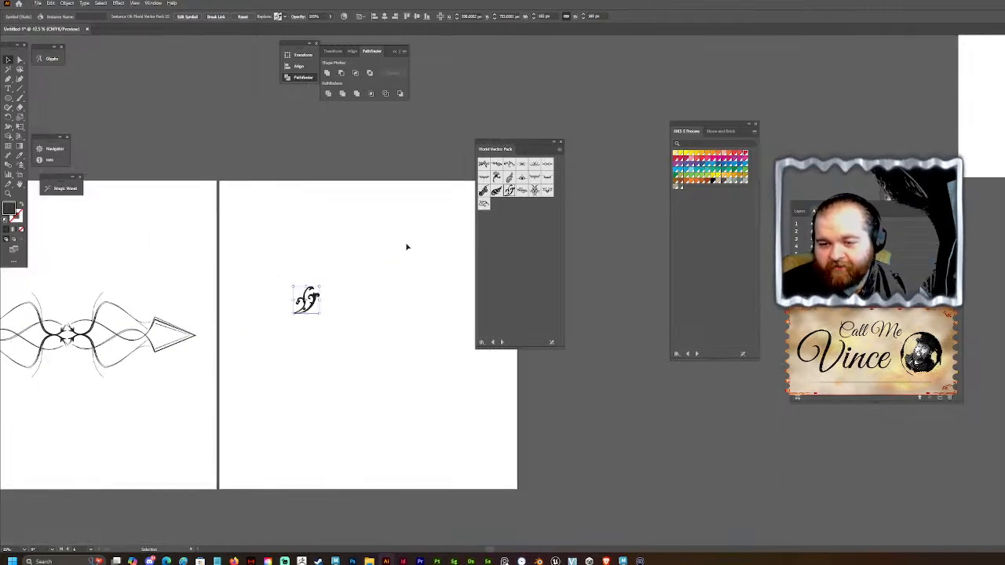
key(Delete)
Step: Place the sweeping leaf-scroll symbol centered on the sixth artboard, and add a seventh artboard
drag(484, 203, 386, 158)
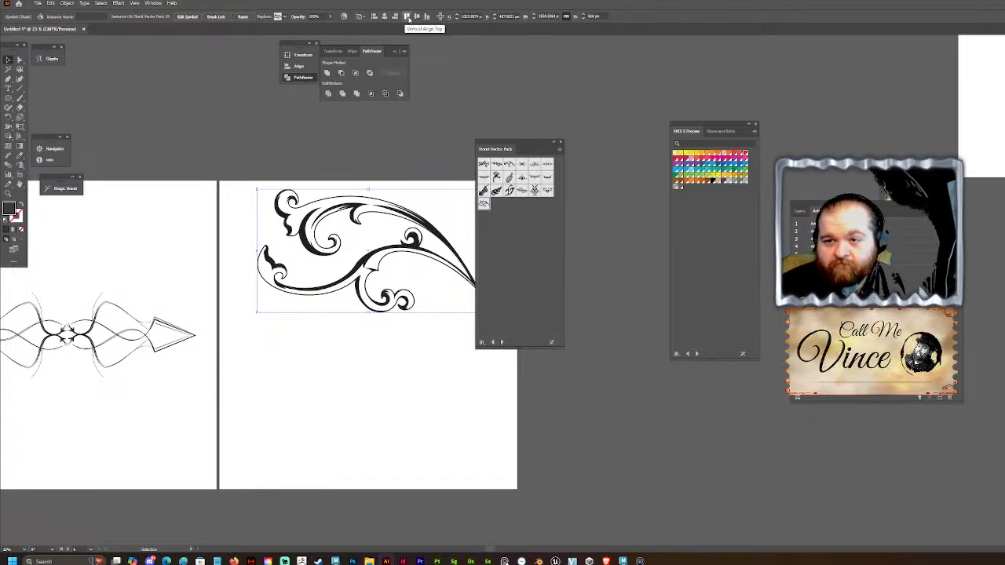
click(416, 17)
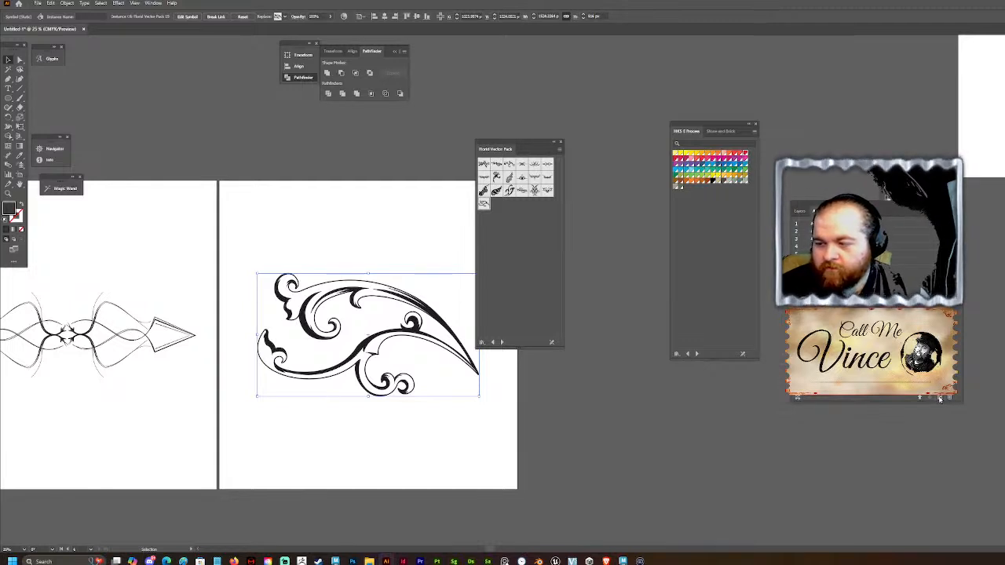
drag(940, 398, 873, 353)
alt+scroll(358, 279, down, 1)
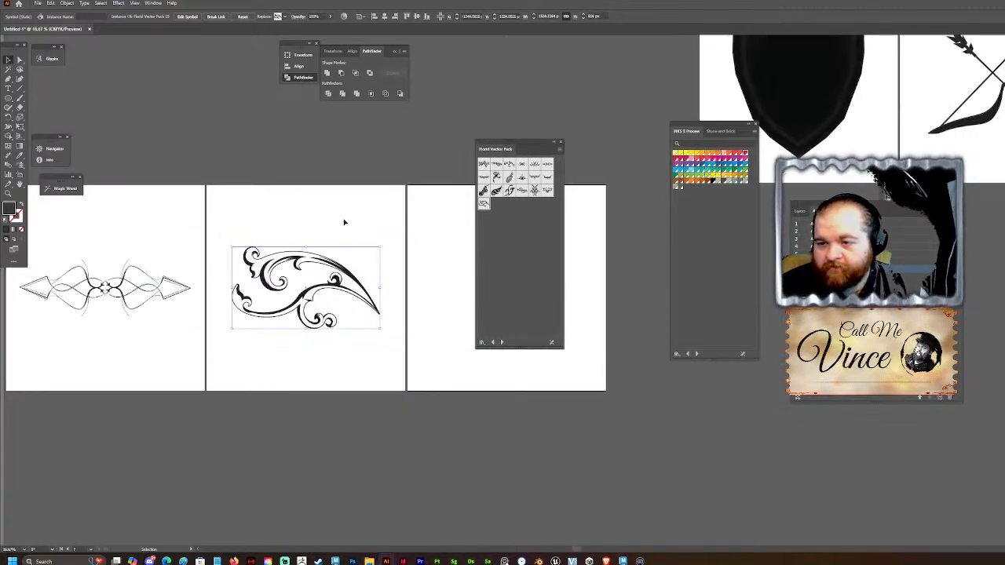
Step: Try the dotted cluster symbol on the seventh artboard, and delete it
alt+scroll(257, 248, down, 1)
drag(501, 164, 419, 247)
alt+scroll(437, 247, up, 3)
alt+scroll(374, 260, down, 1)
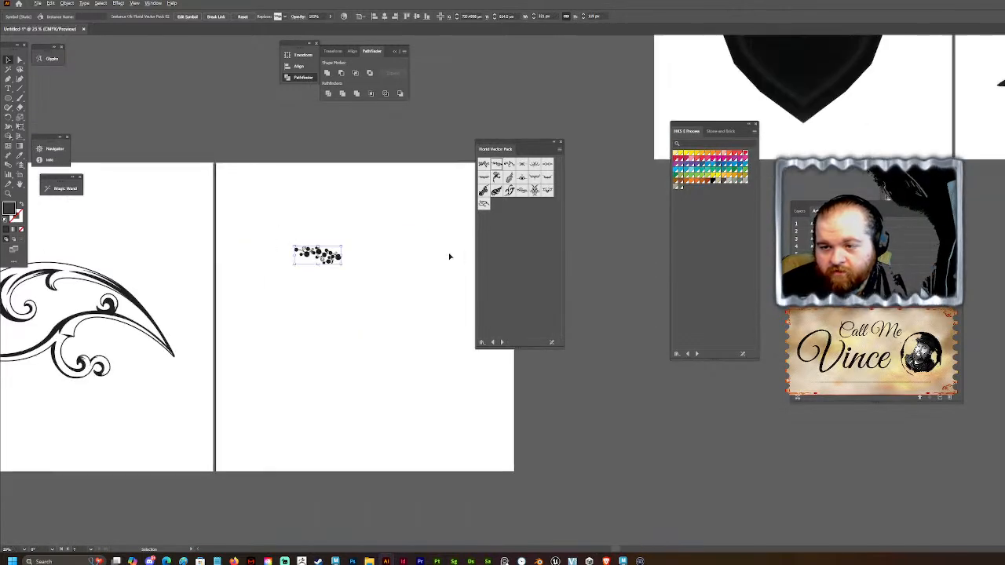
alt+scroll(460, 254, up, 1)
alt+scroll(372, 232, down, 1)
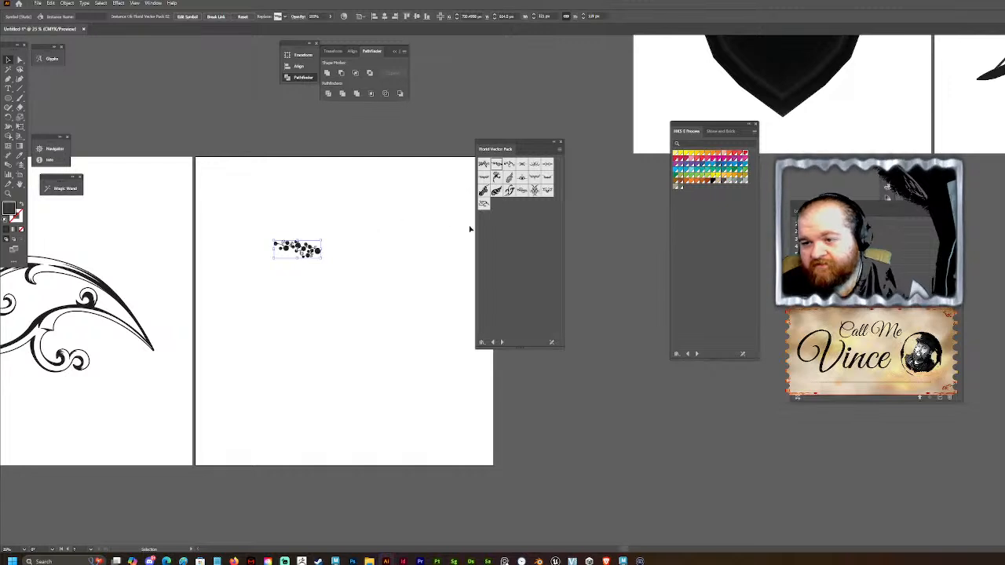
key(Delete)
Step: Try the wide symmetrical scroll, the curled vine and the first third-row symbol one by one on the empty artboard, deleting each
drag(485, 179, 405, 277)
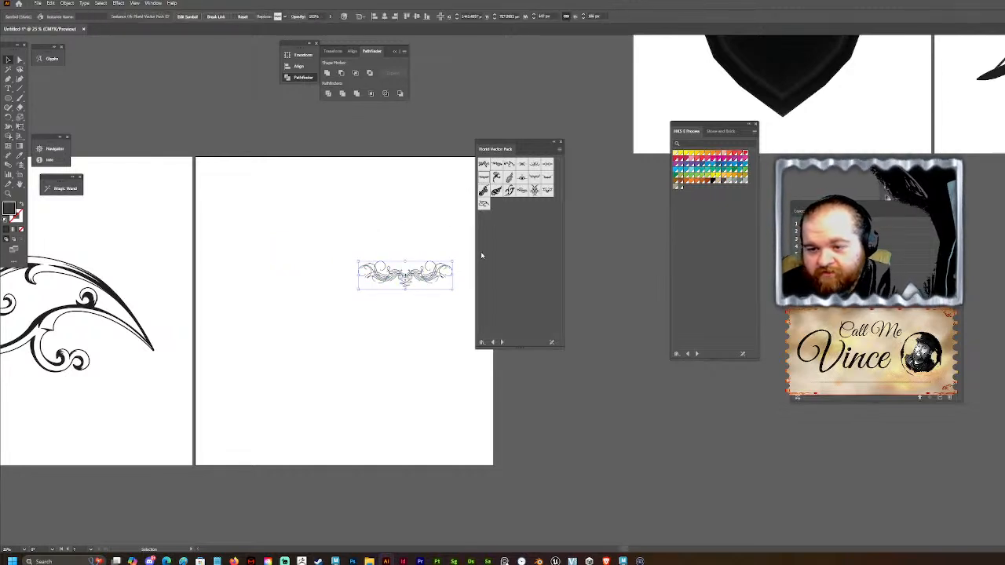
key(Delete)
drag(508, 167, 382, 275)
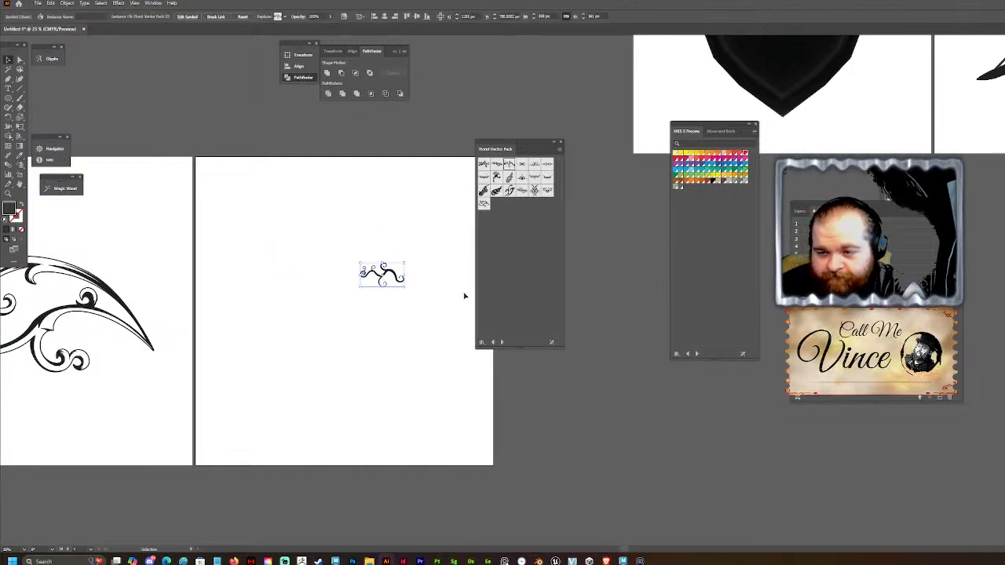
key(Delete)
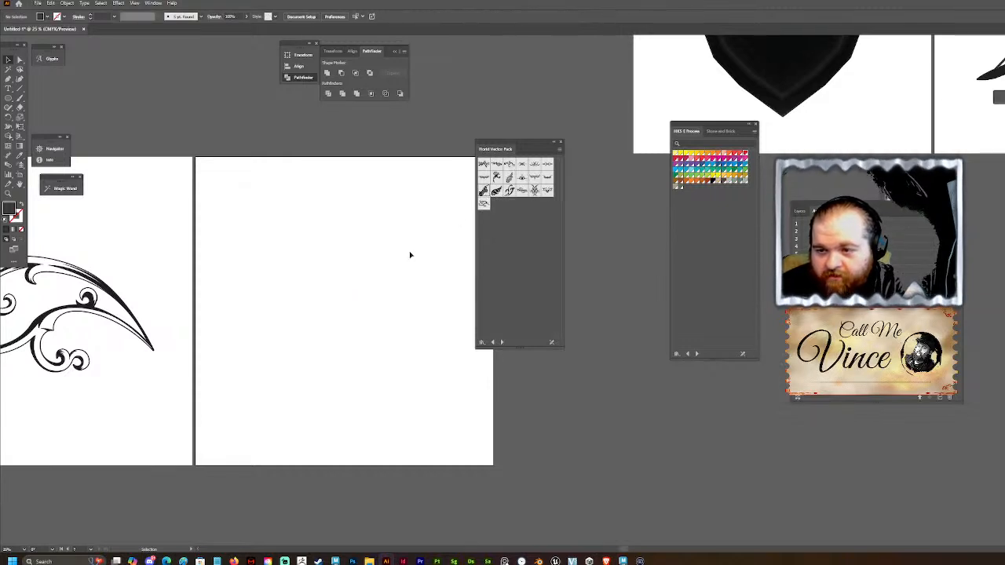
drag(484, 190, 374, 259)
key(Delete)
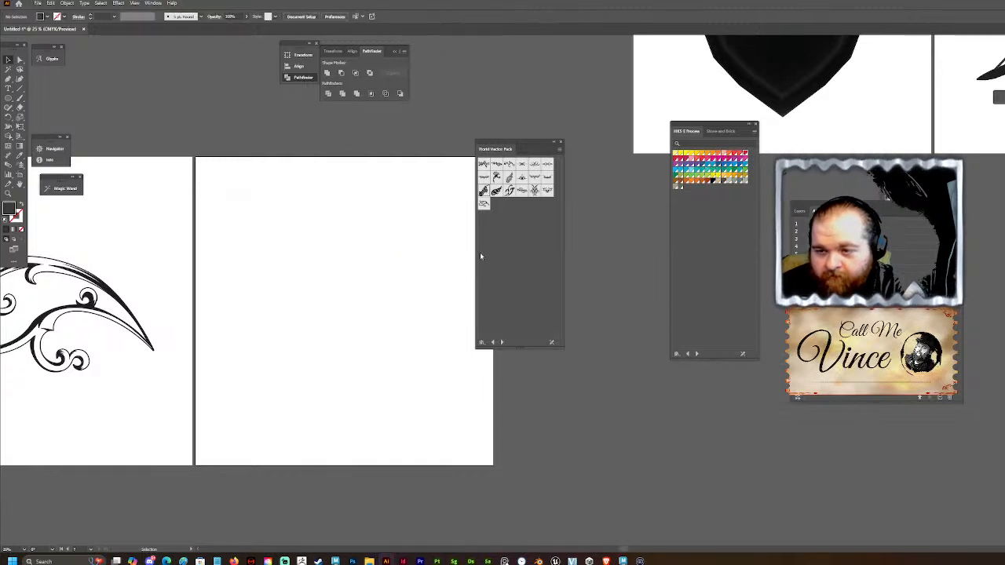
Step: Try the winged symmetrical ornament and two more symbols from the library's upper rows on the empty artboard, deleting each
drag(548, 191, 333, 265)
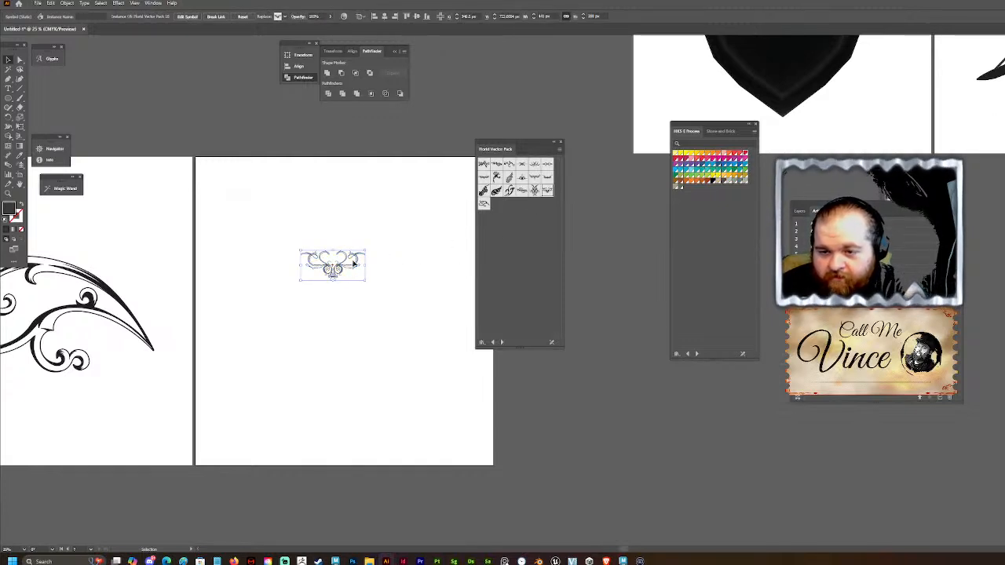
key(Delete)
drag(521, 178, 380, 285)
key(Delete)
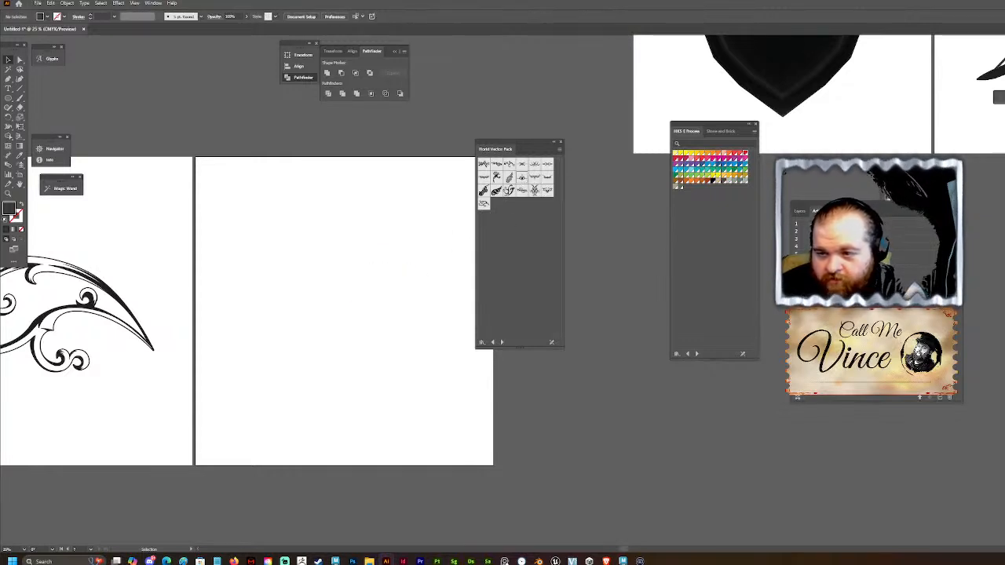
drag(535, 166, 220, 303)
key(Delete)
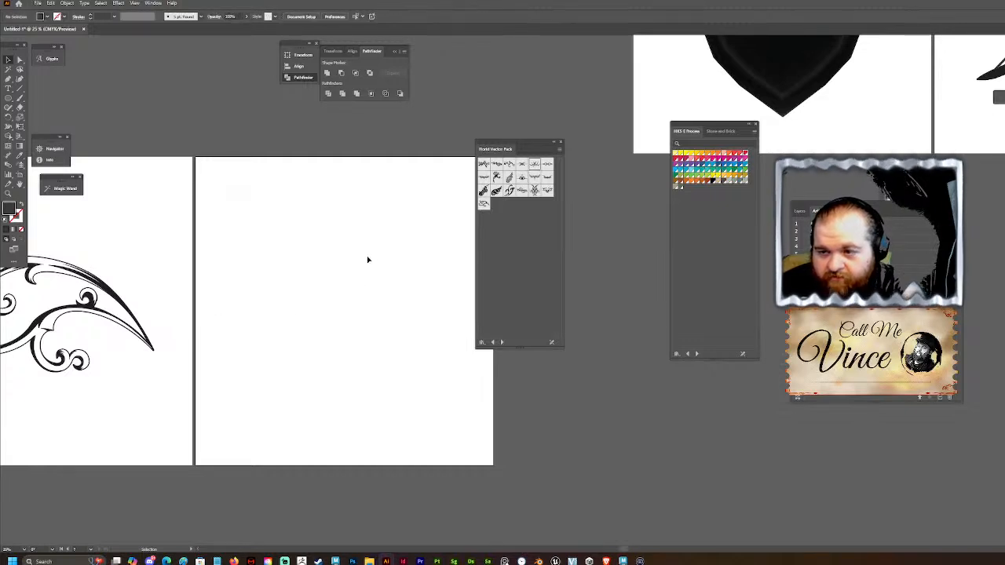
key(super)
click(369, 254)
alt+scroll(369, 253, down, 3)
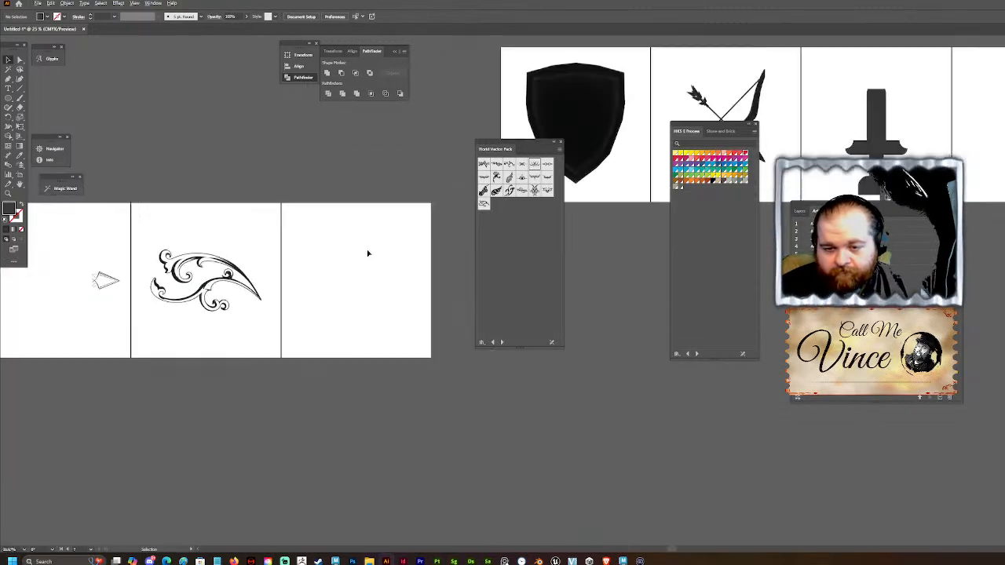
alt+scroll(333, 259, up, 2)
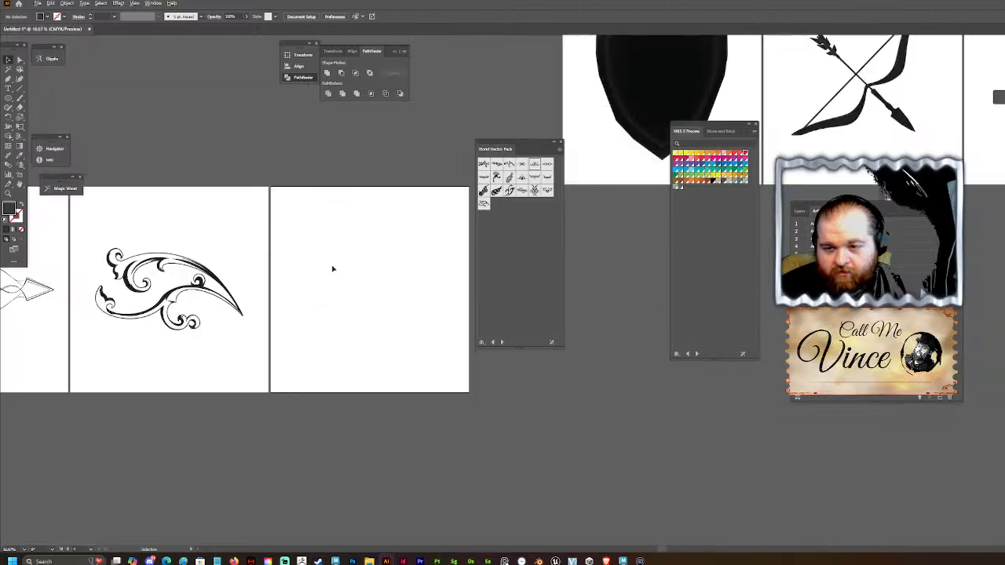
click(502, 342)
click(492, 343)
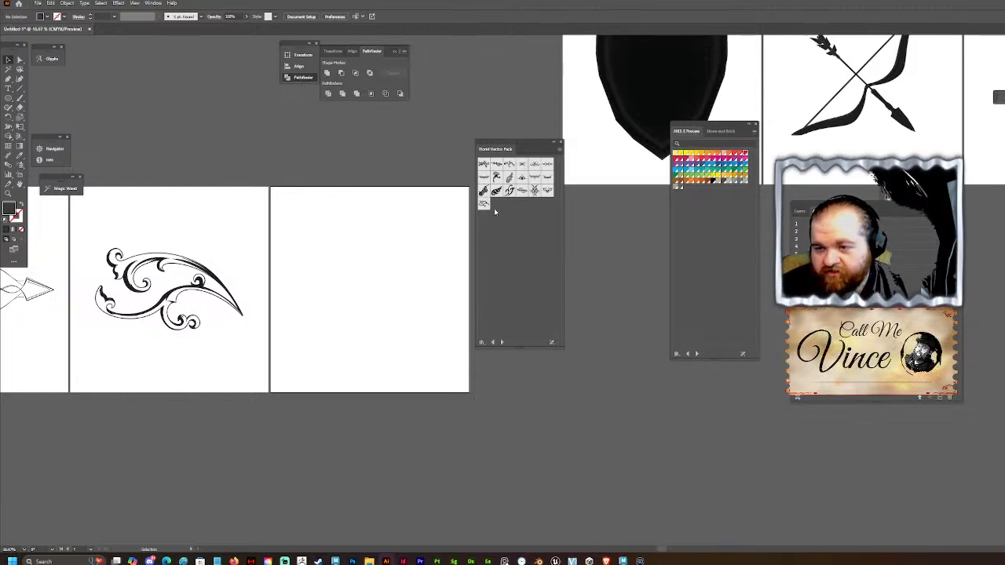
Step: Place the curled-leaf sprig symbol on the seventh artboard, enlarge it proportionally to fill most of the artboard, and position it near the center
drag(511, 191, 372, 290)
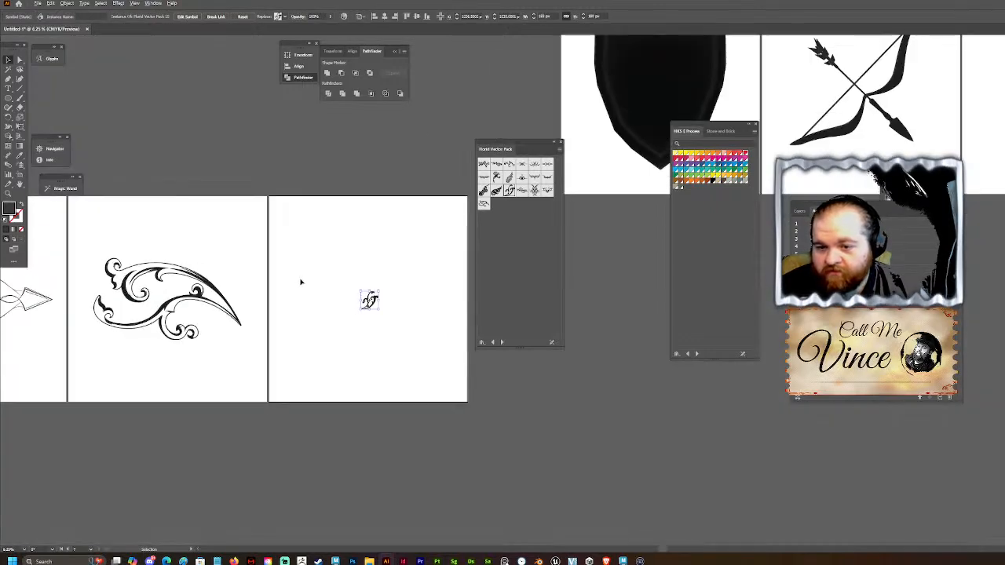
alt+scroll(397, 317, up, 3)
alt+scroll(354, 312, down, 3)
alt+scroll(437, 318, up, 3)
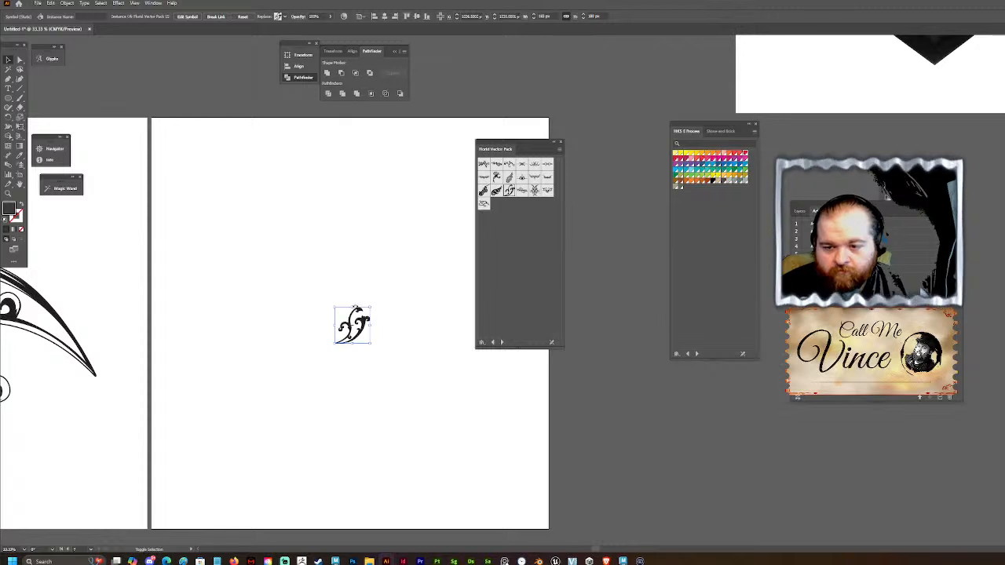
shift+drag(354, 307, 455, 117)
alt+scroll(397, 138, down, 1)
shift+drag(332, 292, 337, 367)
drag(395, 259, 394, 284)
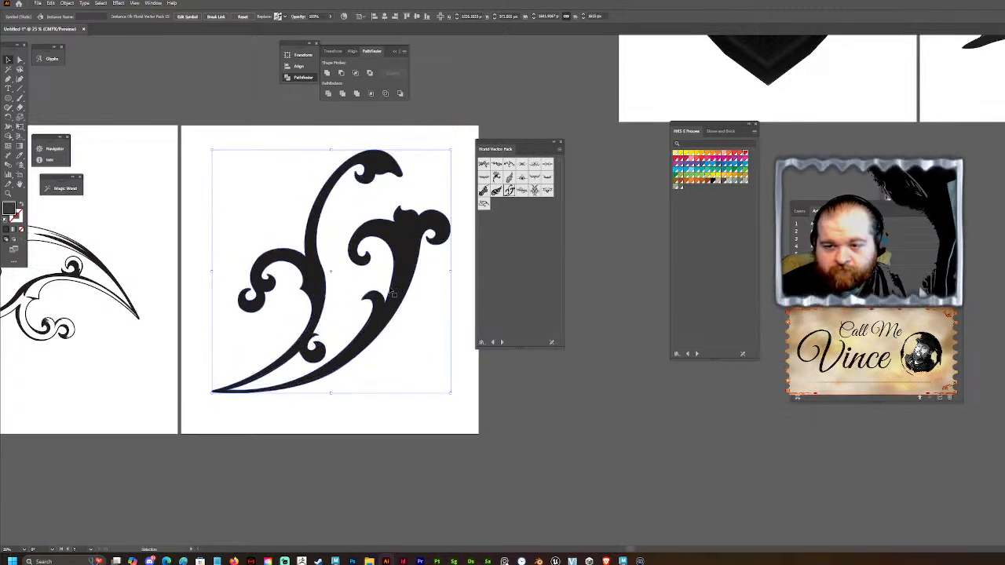
click(267, 363)
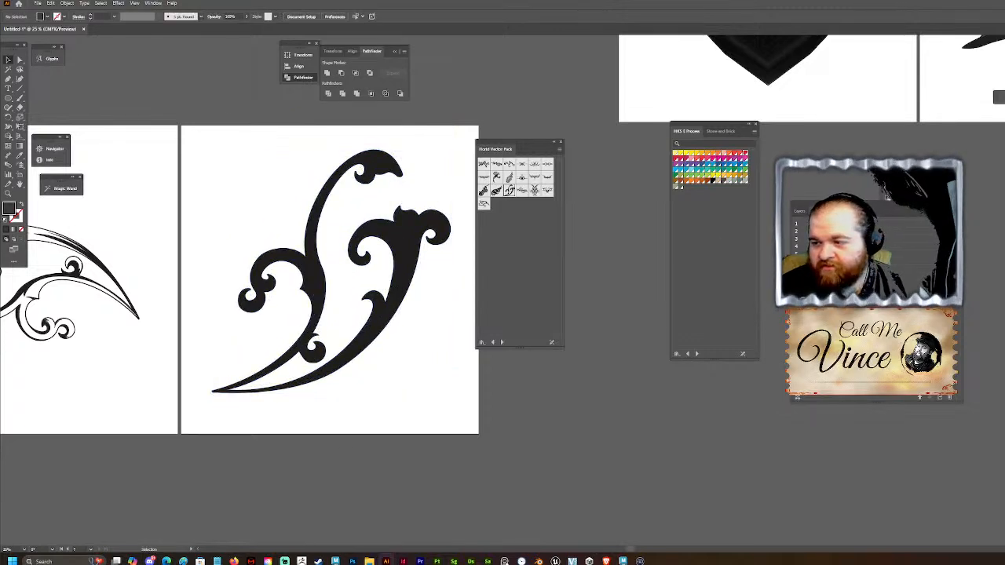
Step: Rename the first artboard as Shield
double_click(911, 269)
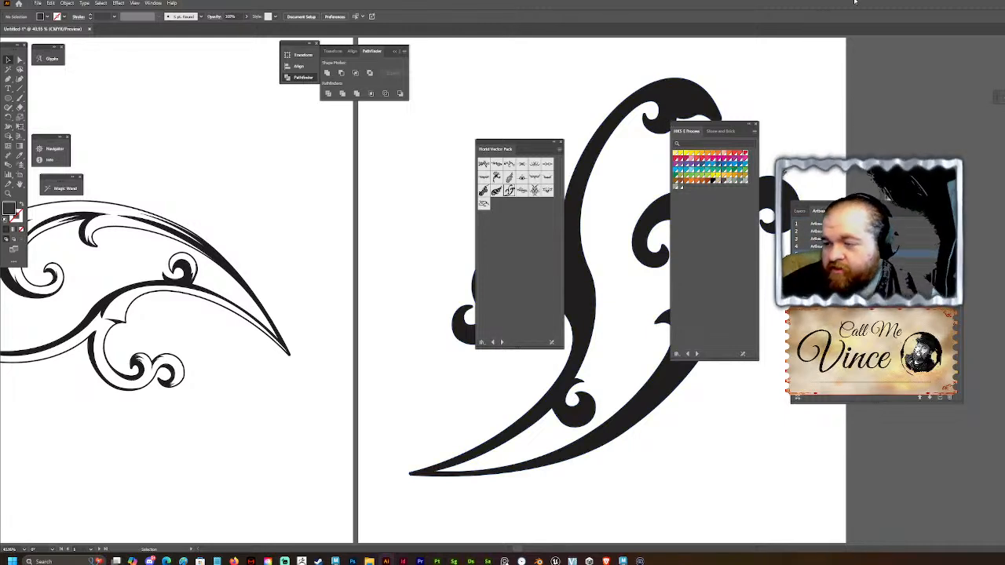
alt+scroll(417, 294, down, 10)
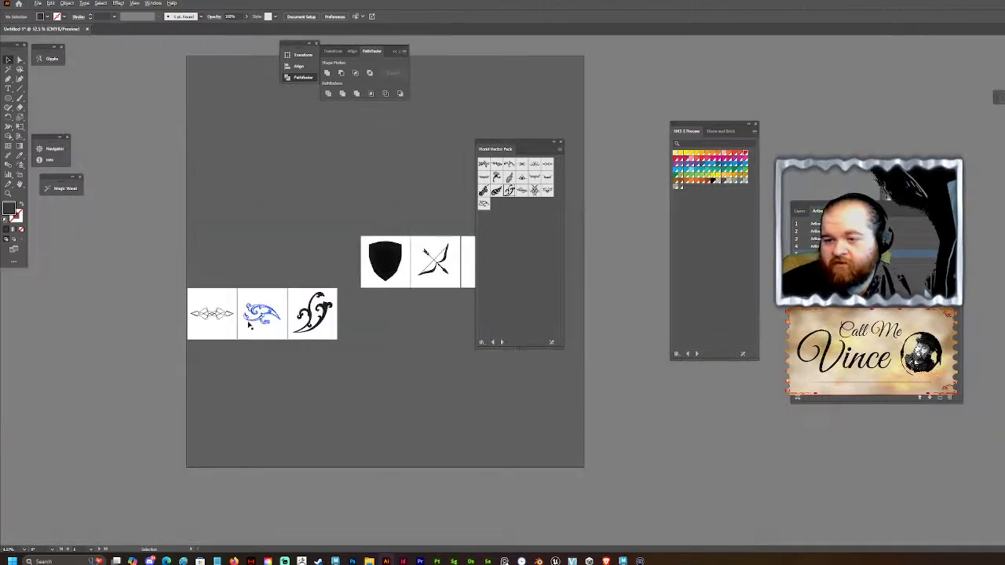
alt+scroll(448, 265, up, 4)
double_click(816, 224)
text(Shield)
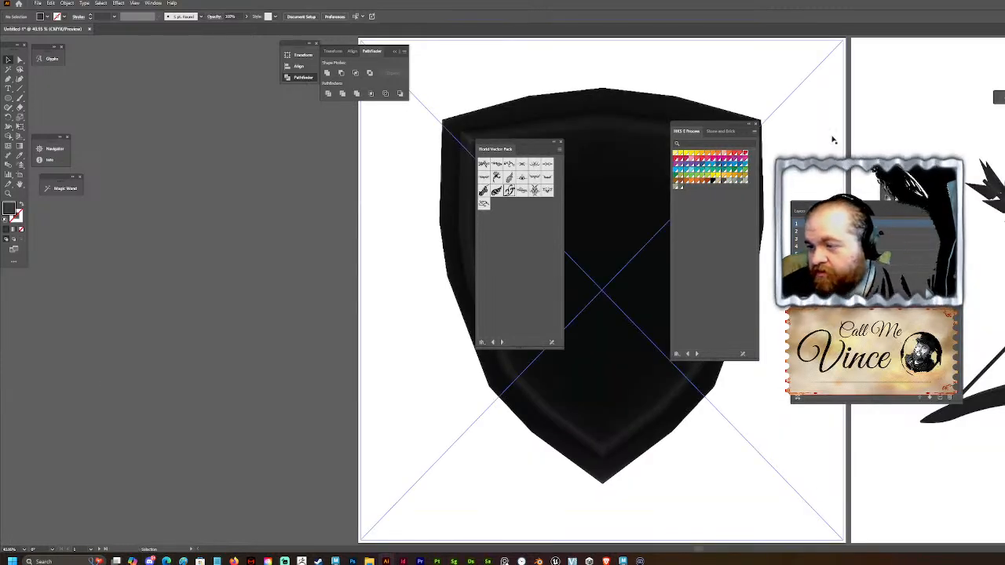
Step: Rename the second artboard as Bow and open the third artboard's name for editing
double_click(882, 233)
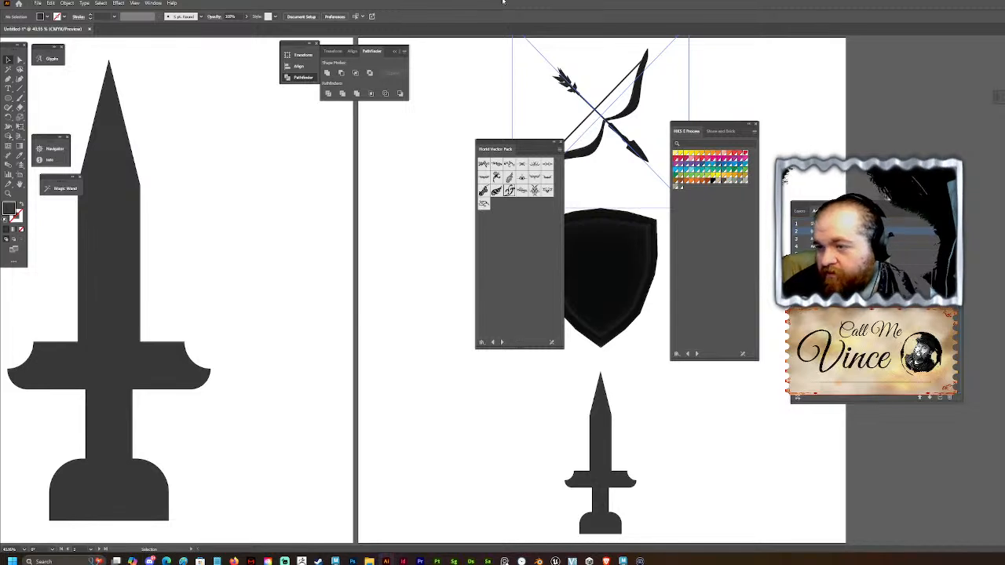
click(882, 239)
double_click(882, 239)
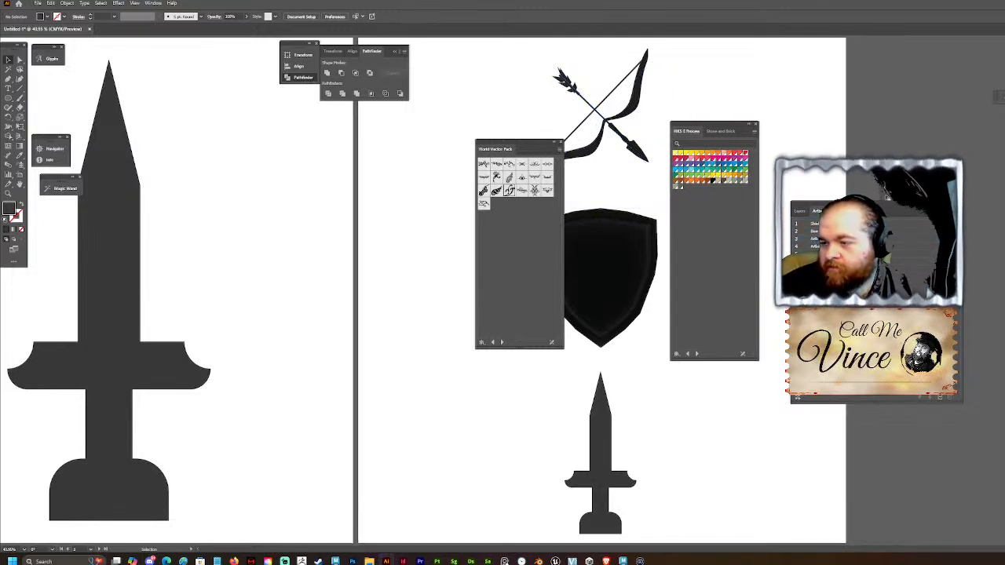
Step: Examine the canvas layout to match each icon and ornament with its artboard number
alt+scroll(376, 259, down, 5)
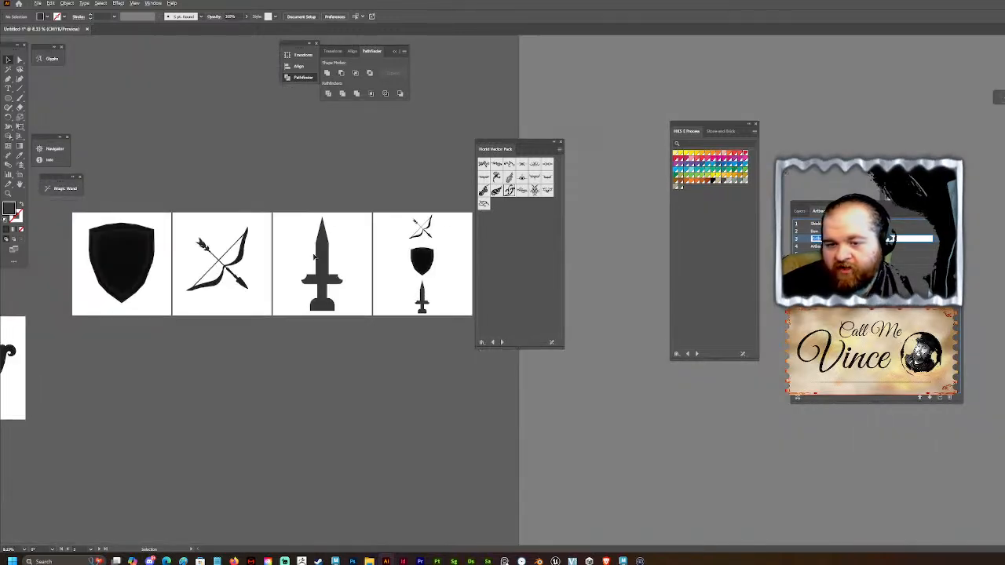
alt+scroll(159, 248, up, 3)
click(377, 188)
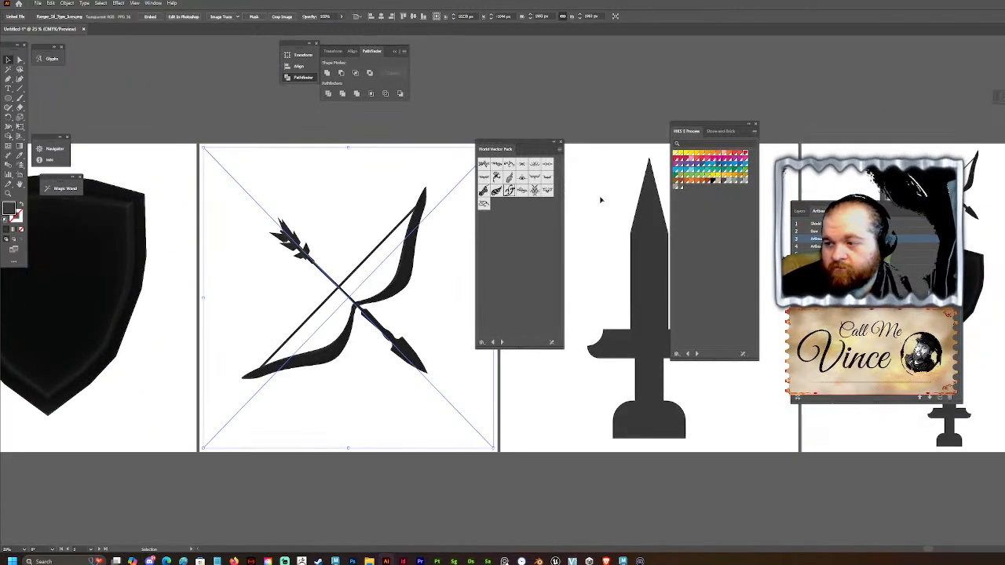
click(787, 63)
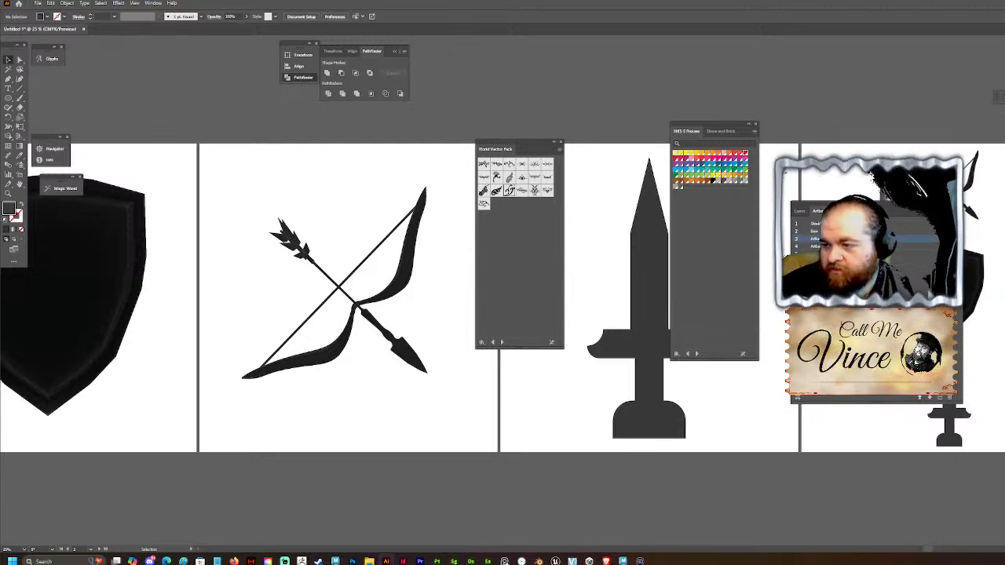
double_click(795, 240)
alt+scroll(407, 289, down, 6)
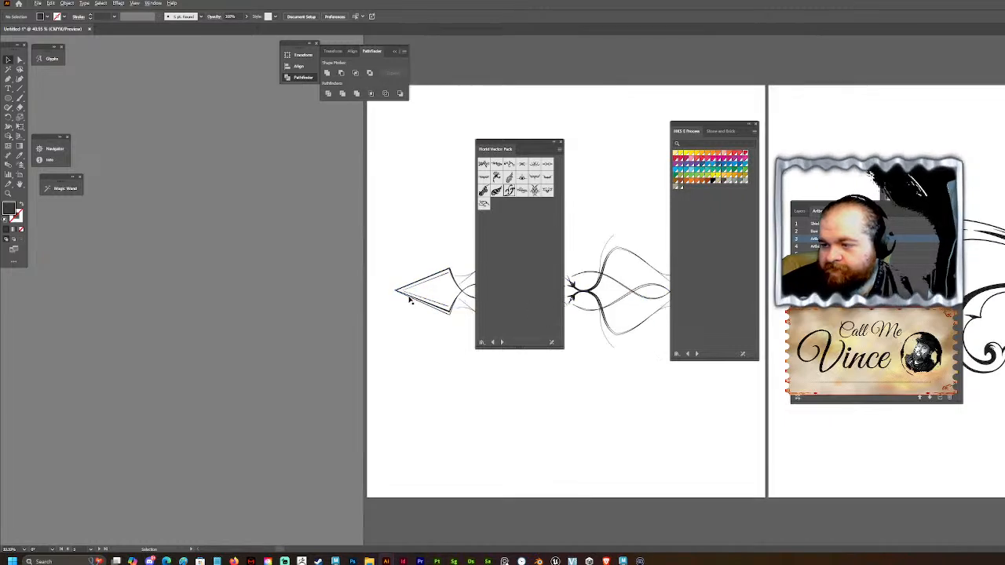
alt+scroll(416, 281, up, 3)
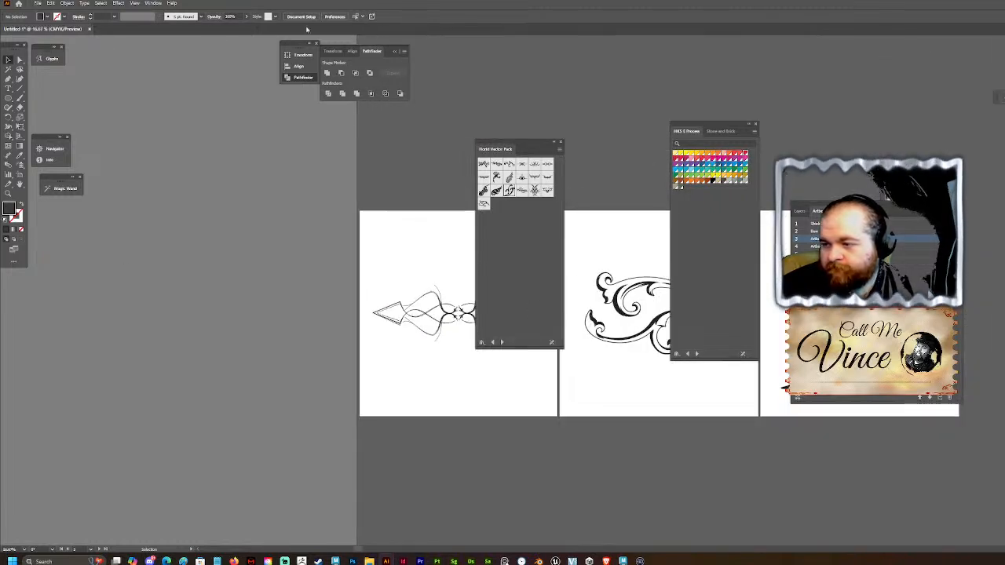
alt+scroll(366, 229, down, 1)
alt+scroll(323, 228, down, 2)
alt+scroll(411, 222, up, 2)
alt+scroll(202, 223, down, 2)
alt+scroll(395, 206, up, 2)
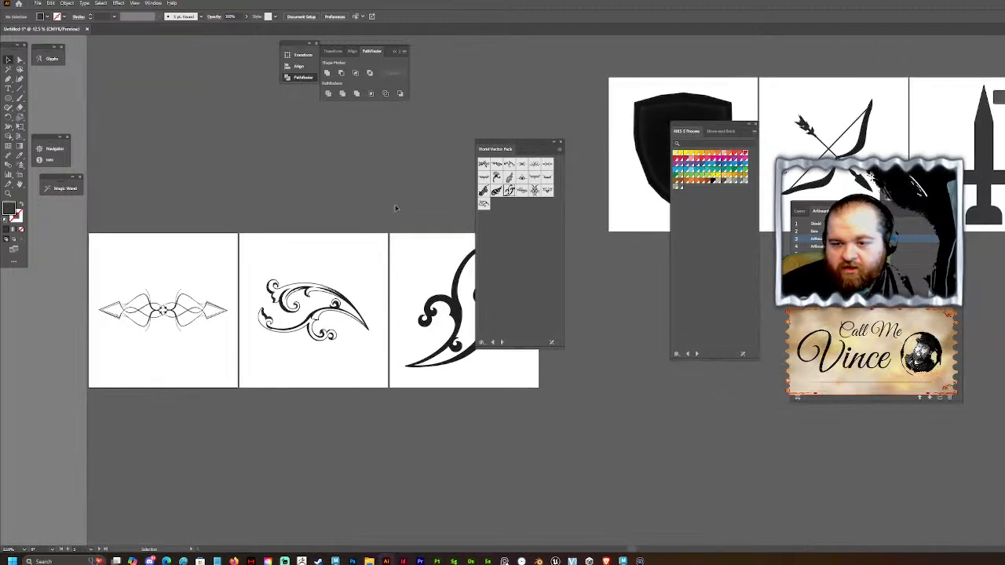
Step: Rename the remaining artboards after the artwork each one contains, using Bow for the fourth artboard
key(ctrl+0)
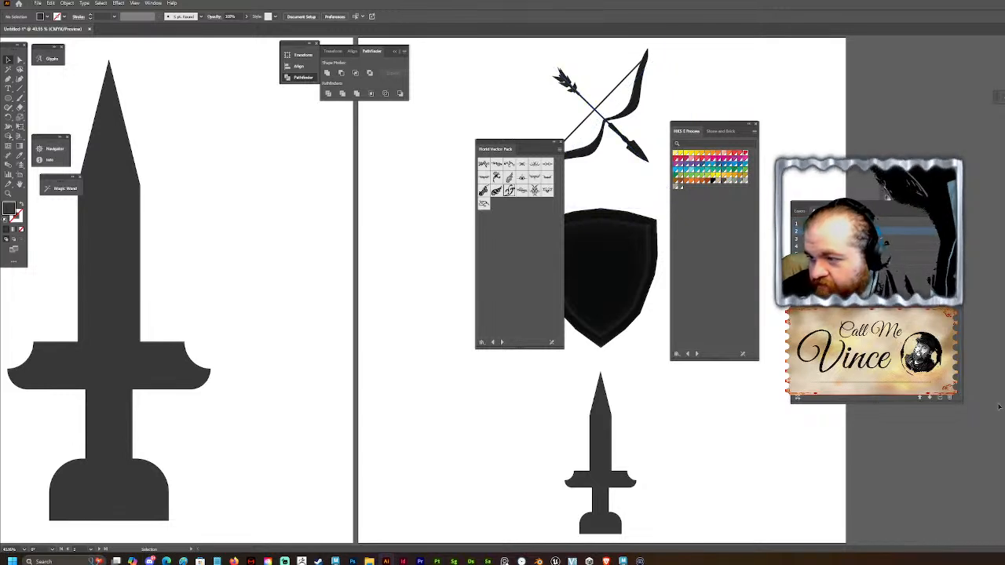
double_click(802, 240)
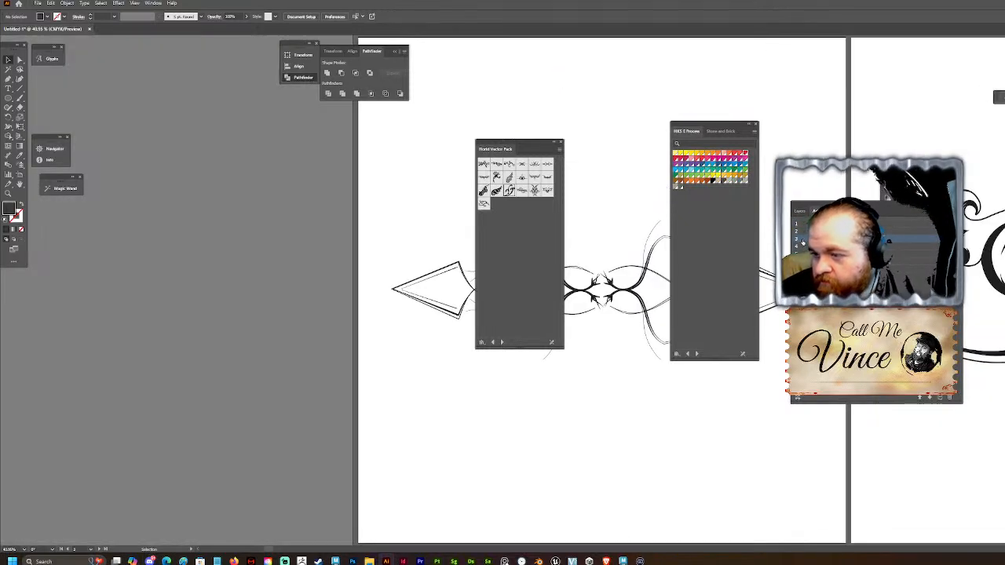
double_click(802, 248)
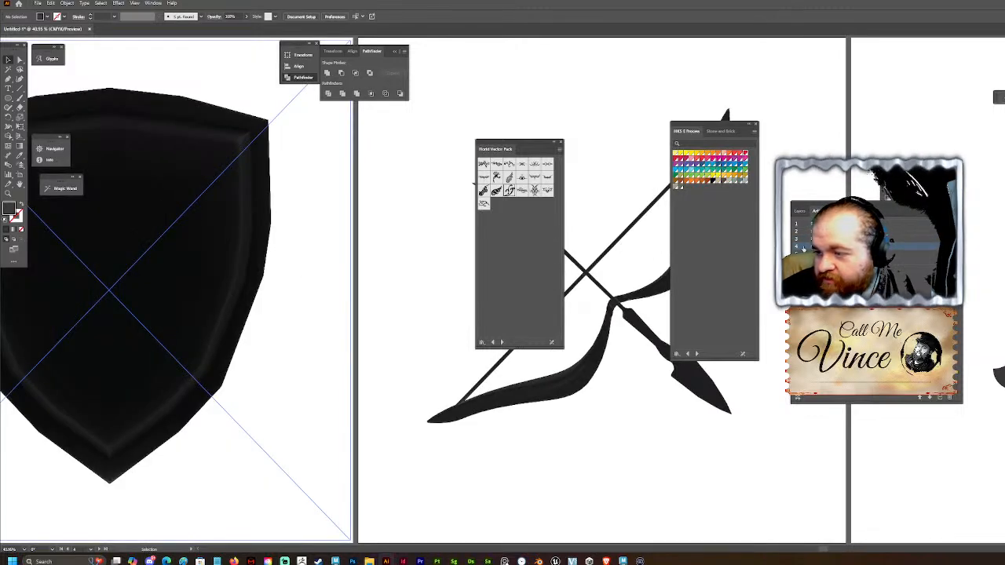
text(B)
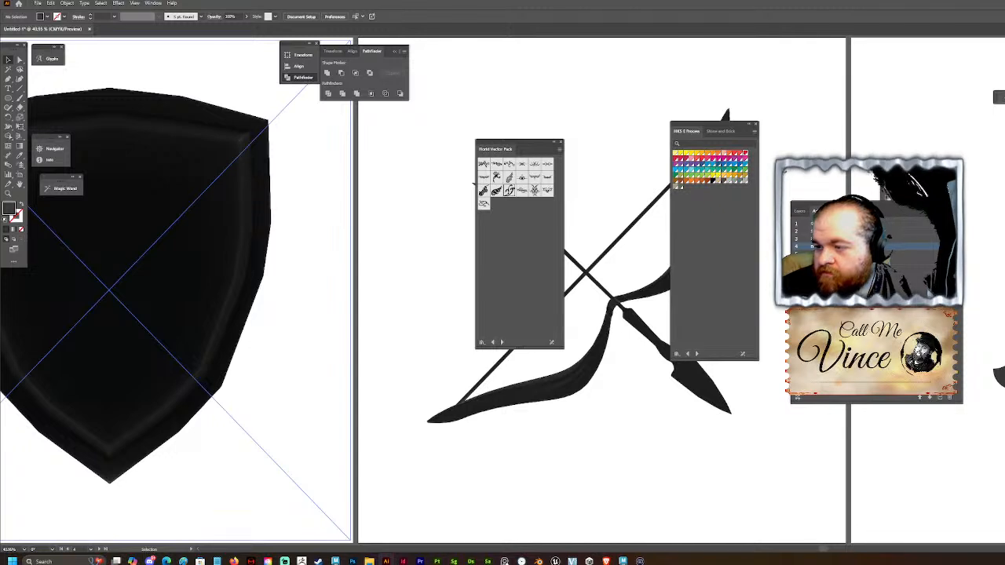
double_click(802, 254)
double_click(825, 253)
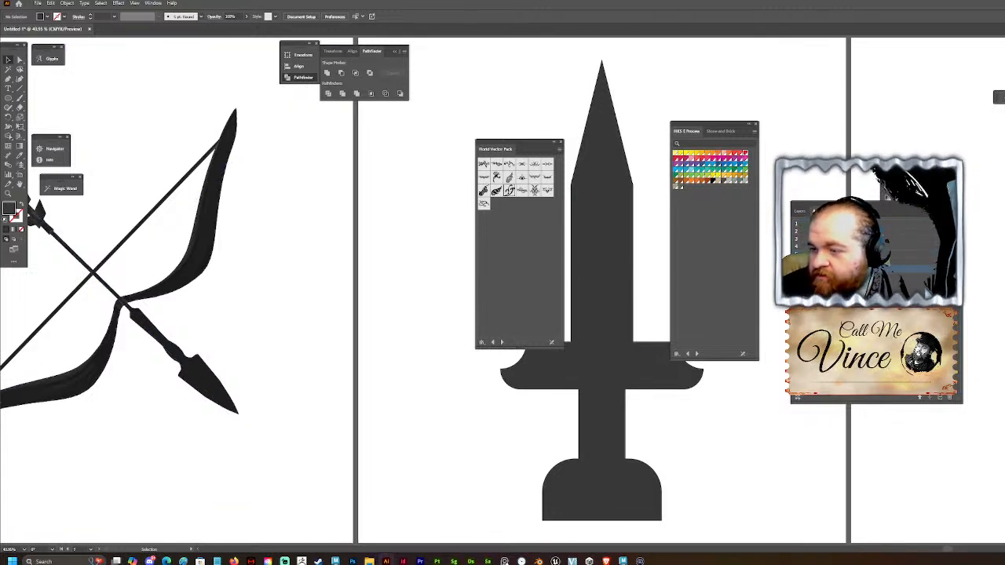
double_click(824, 269)
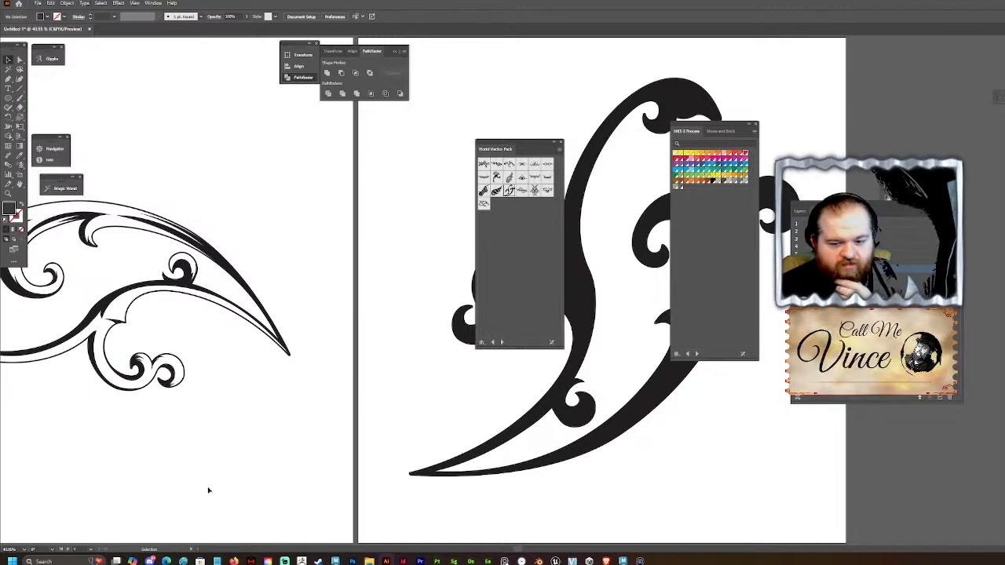
mouse_move(368, 560)
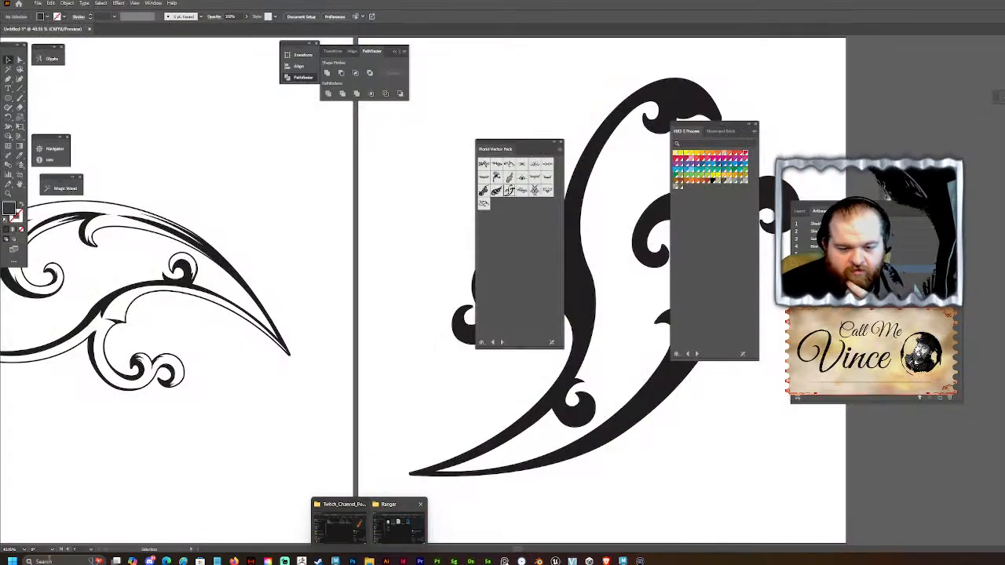
click(46, 562)
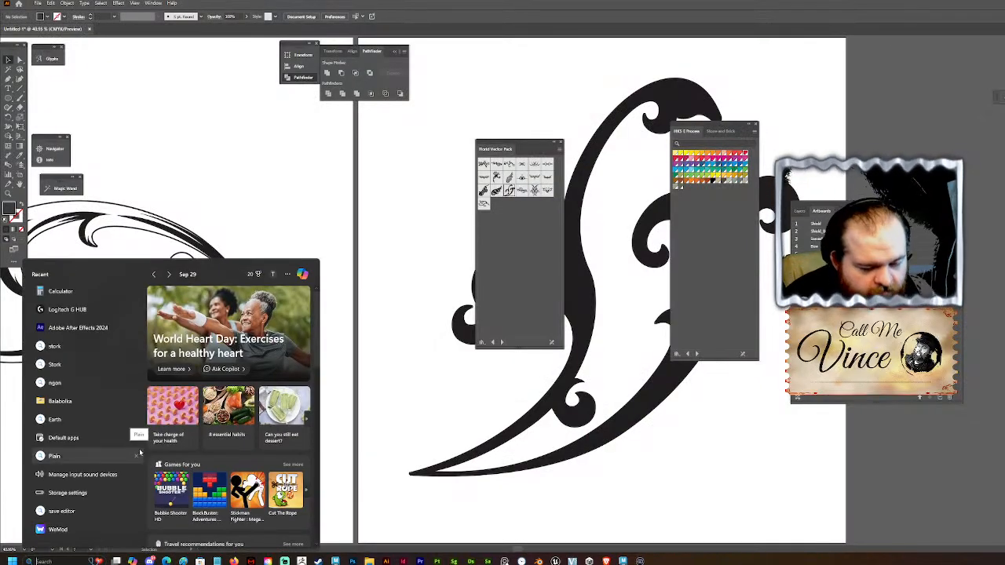
text(window)
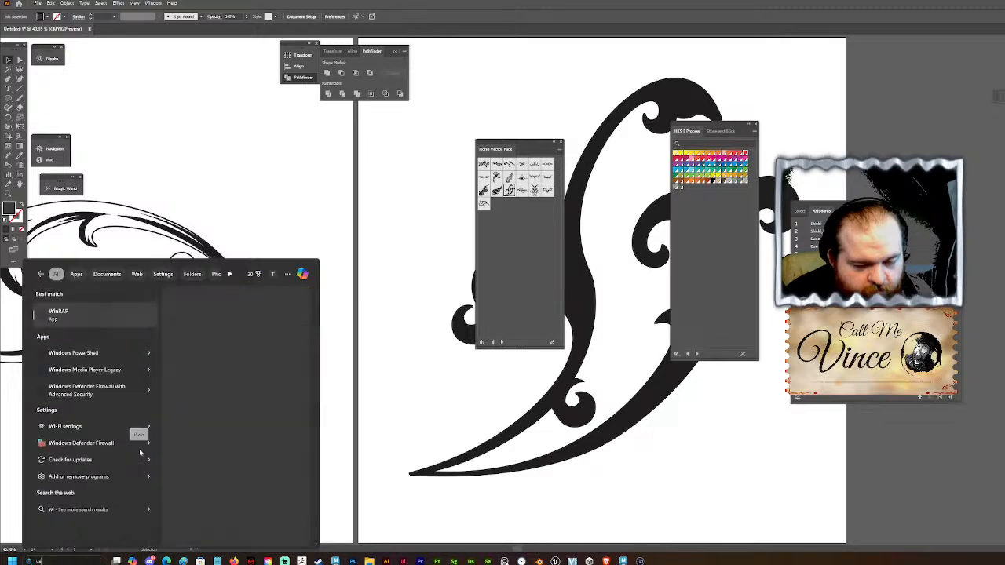
key(BackSpace)
key(BackSpace)
key(BackSpace)
key(BackSpace)
key(BackSpace)
key(BackSpace)
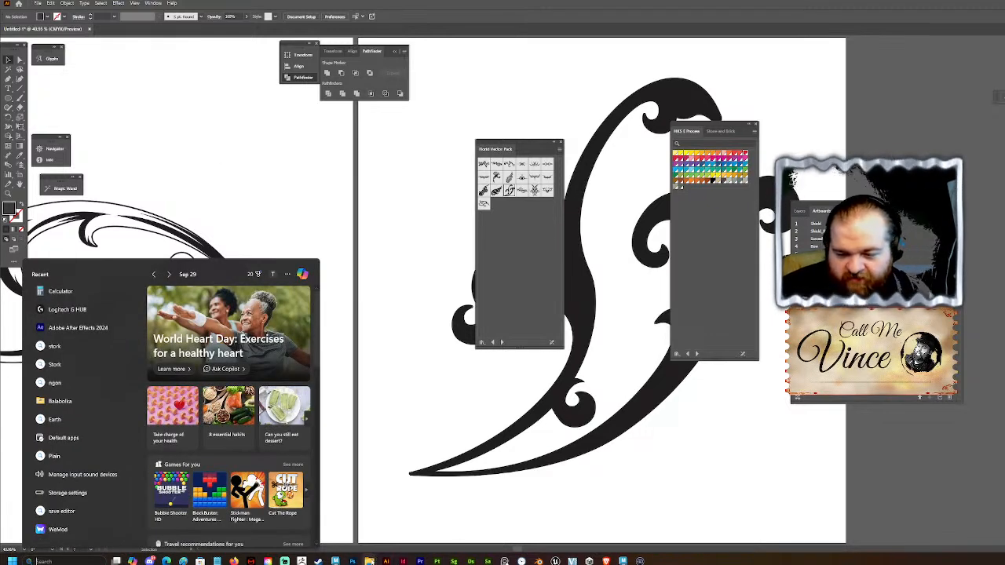
key(Escape)
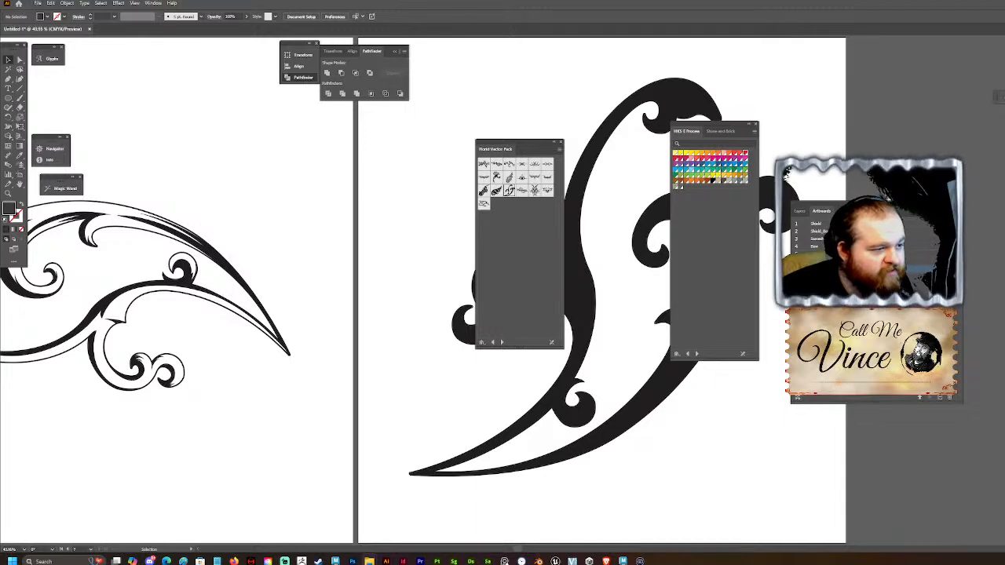
Step: Switch to File Explorer and create a folder named Alphas inside Weapon_Shop_Big_Window_F1
drag(0, 72, 359, 127)
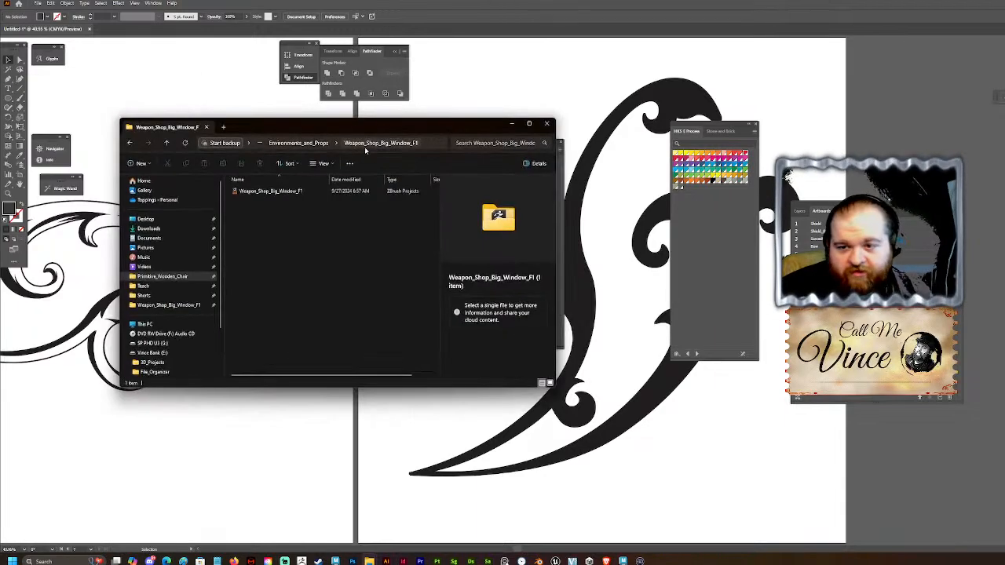
right_click(384, 232)
mouse_move(440, 268)
click(499, 282)
text(Br)
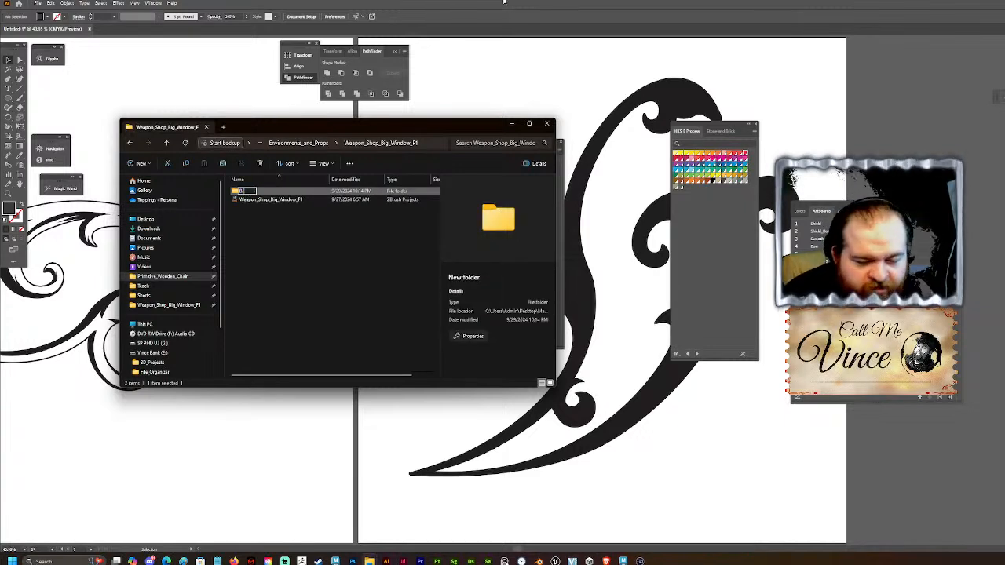
text(phas)
key(Return)
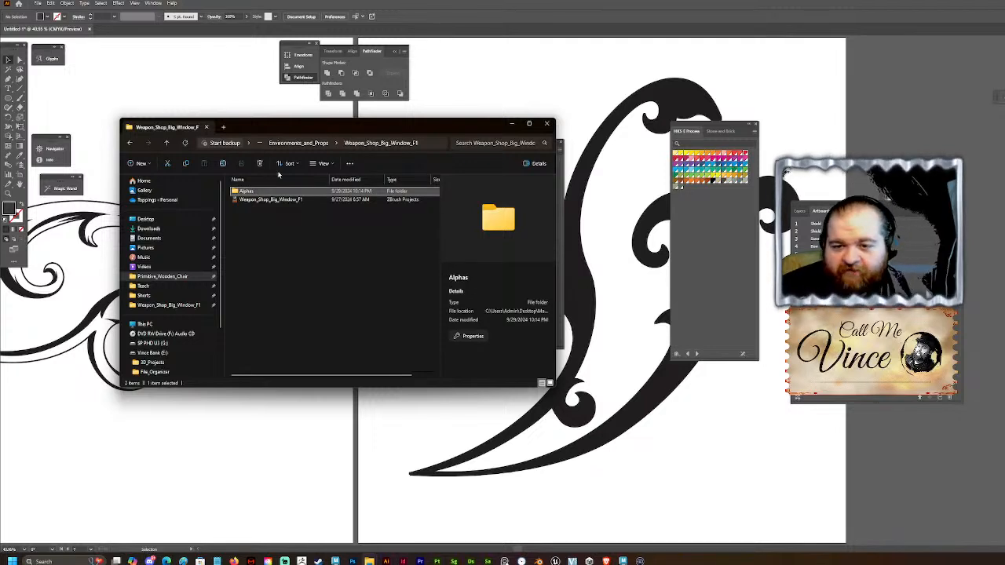
Step: Open the Alphas folder and select its path, and return to Illustrator to start saving the document on the computer
double_click(263, 194)
click(416, 143)
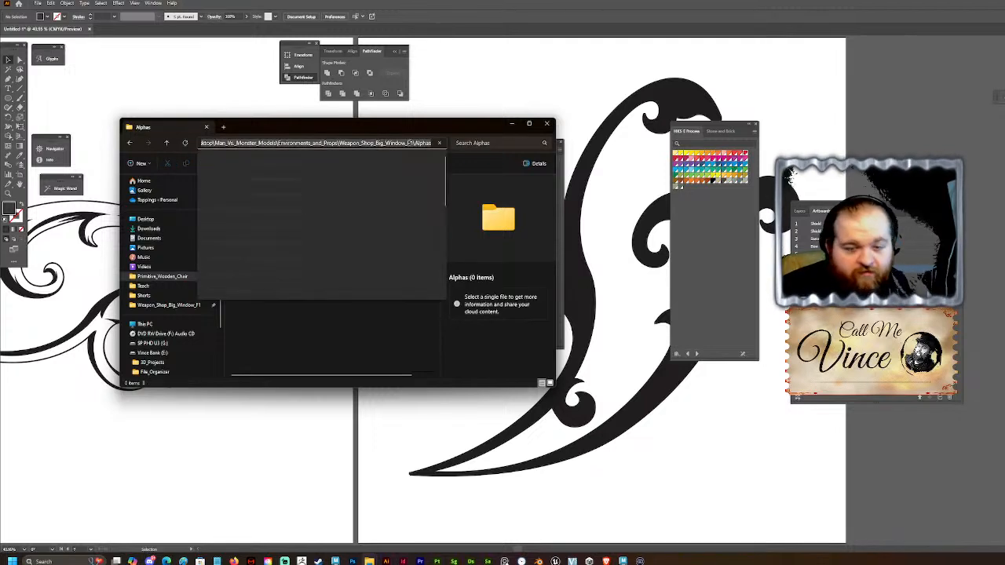
click(463, 83)
key(ctrl+s)
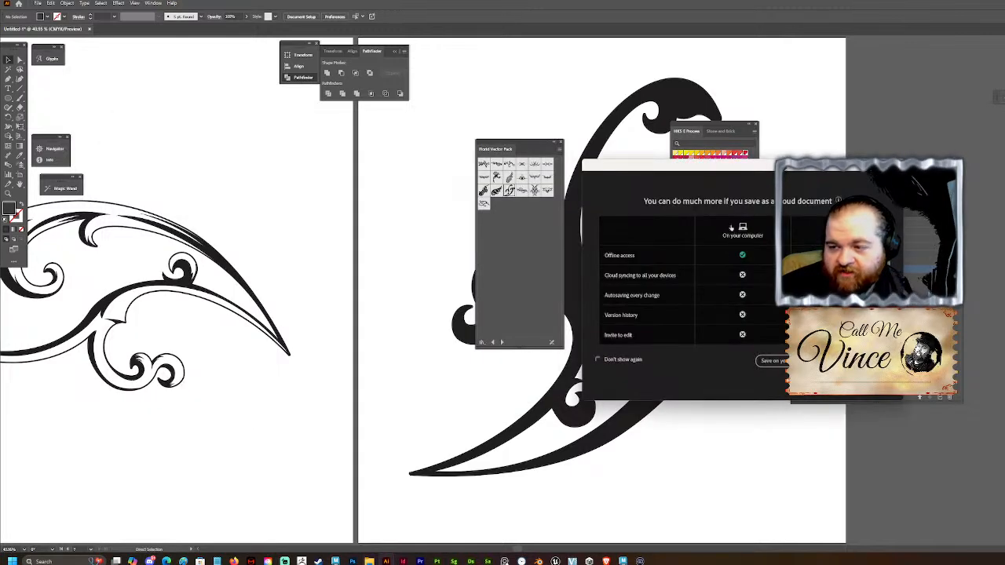
click(771, 361)
Step: Try to paste the Alphas folder path as the save location and undo the pasted text
click(208, 22)
key(ctrl+v)
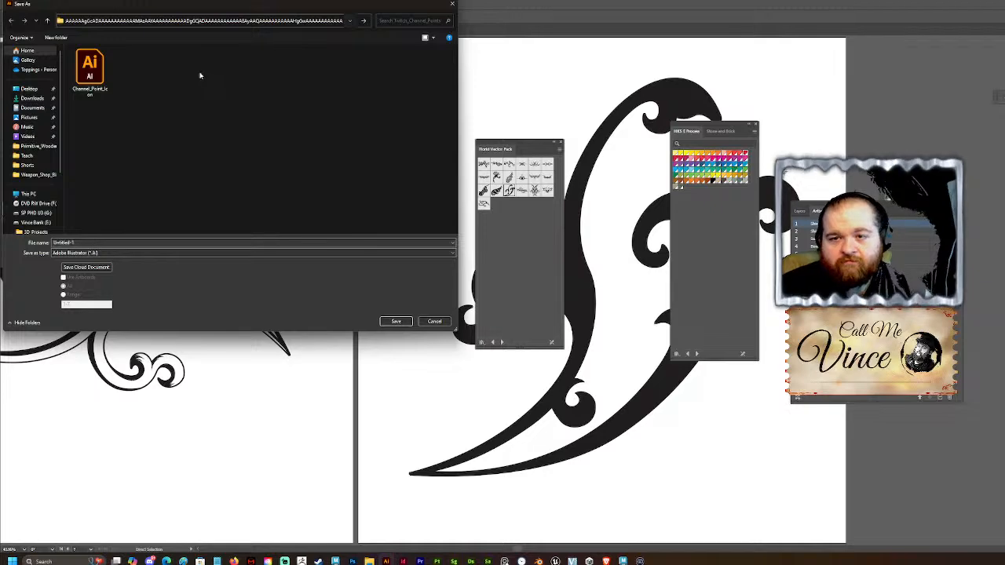
key(ctrl+z)
key(ctrl+v)
key(ctrl+z)
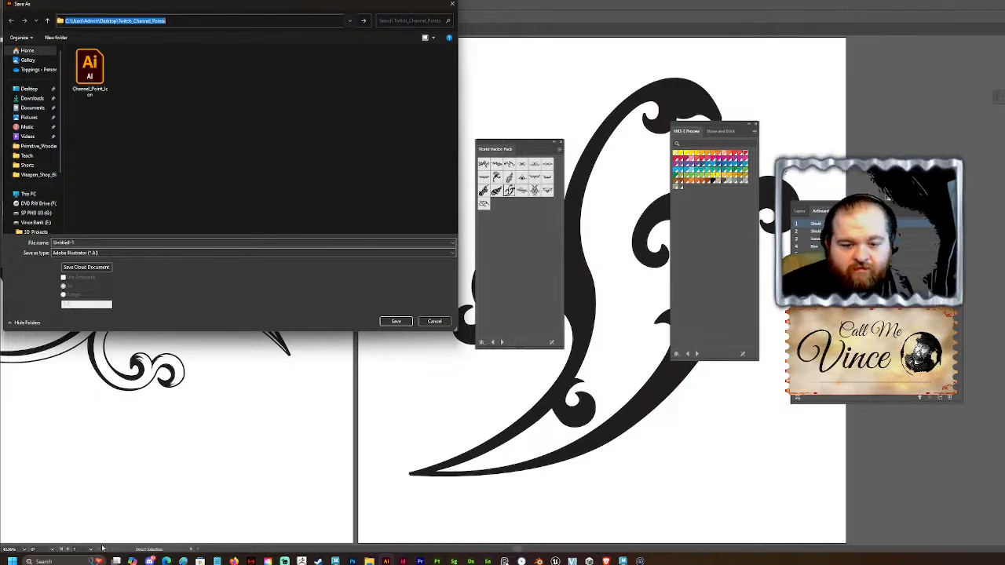
Step: Switch to File Explorer and check where the Alphas folder sits in the folder hierarchy
mouse_move(369, 559)
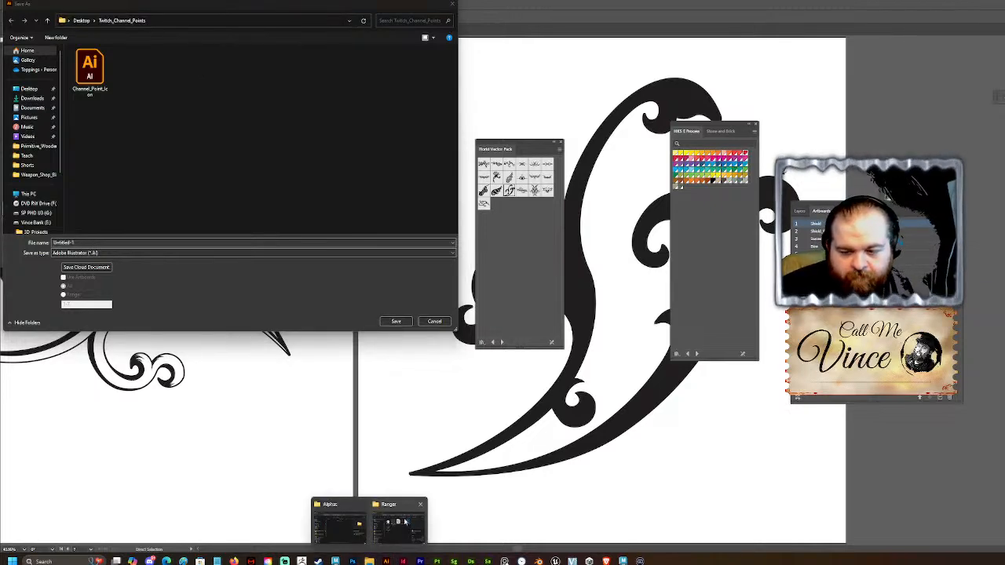
click(351, 522)
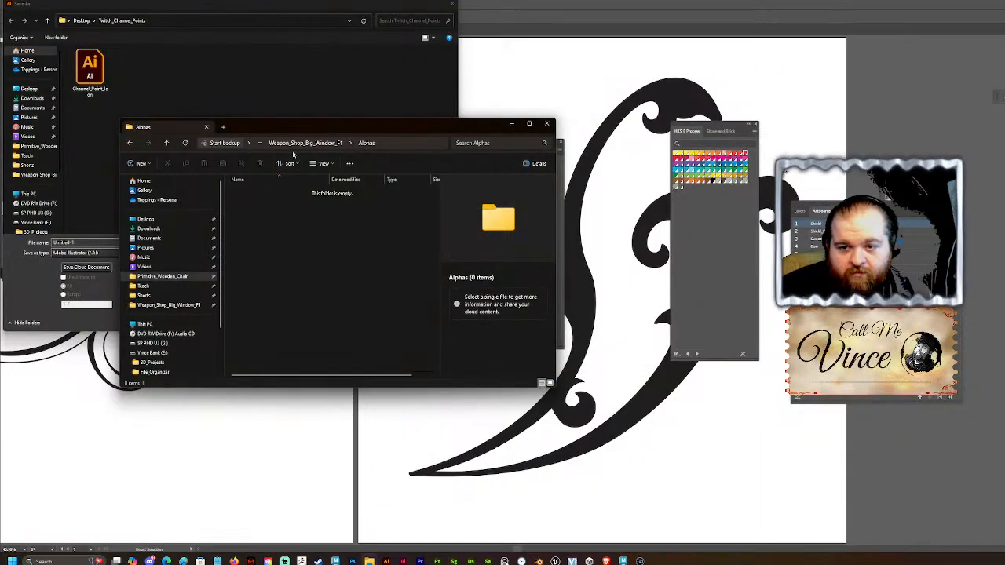
click(306, 142)
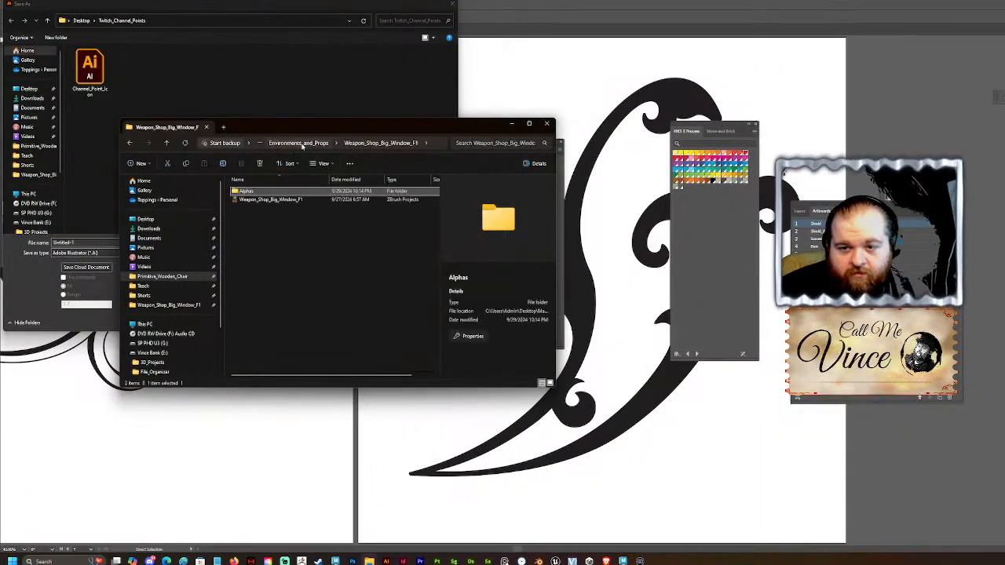
click(331, 275)
drag(275, 131, 0, 131)
Step: Set the save location to the Alphas folder inside Environments_and_Props, Weapon_Shop_Big_Window_F1
click(37, 146)
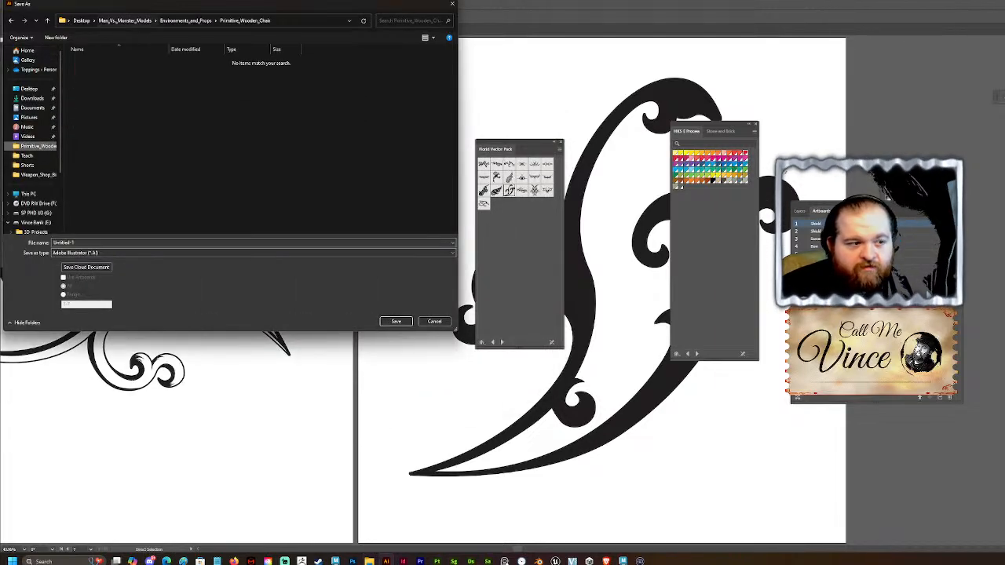
click(170, 23)
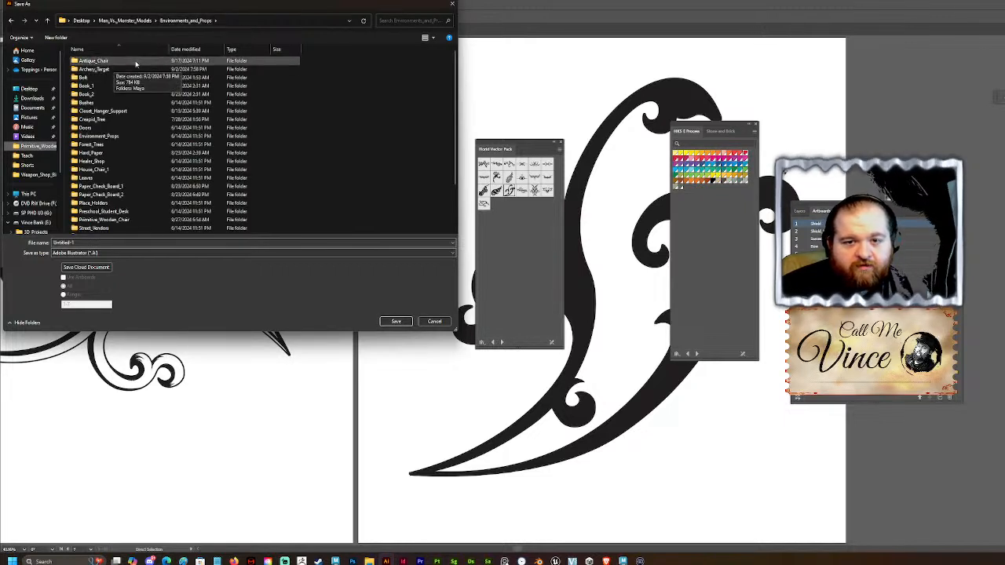
click(186, 48)
double_click(120, 62)
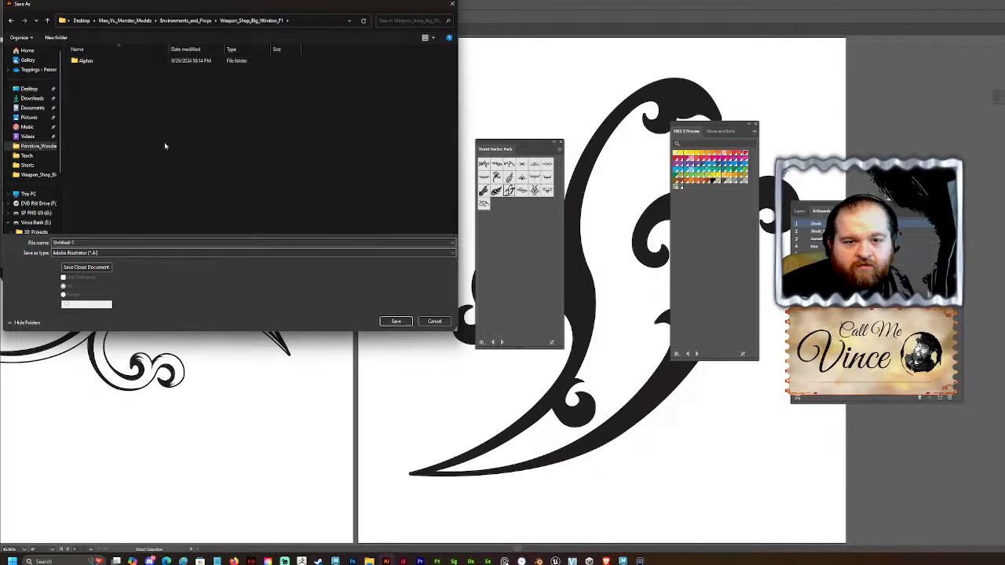
double_click(91, 61)
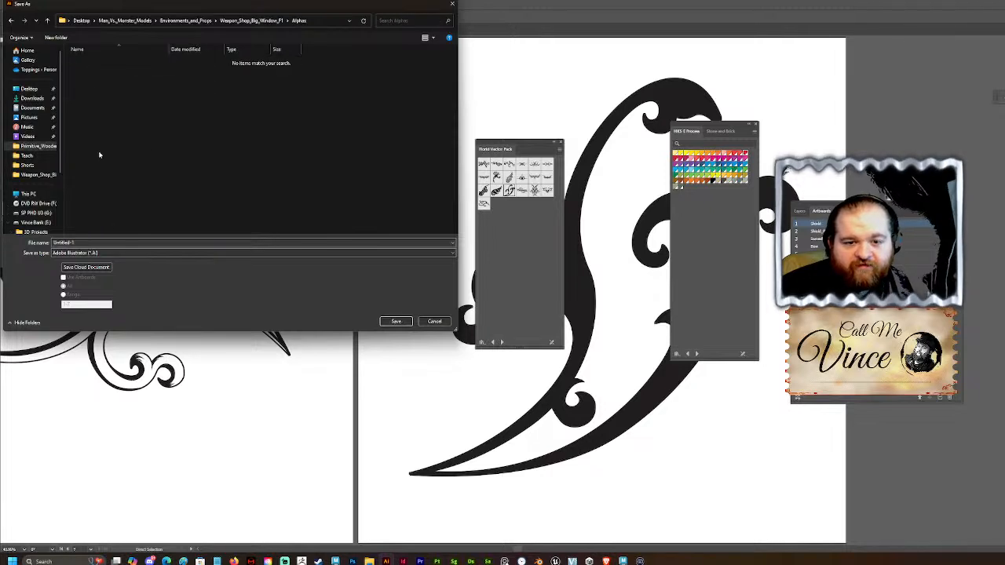
Step: Name the file Window_Icons and save it as an Illustrator 2020 document with the default options
click(98, 242)
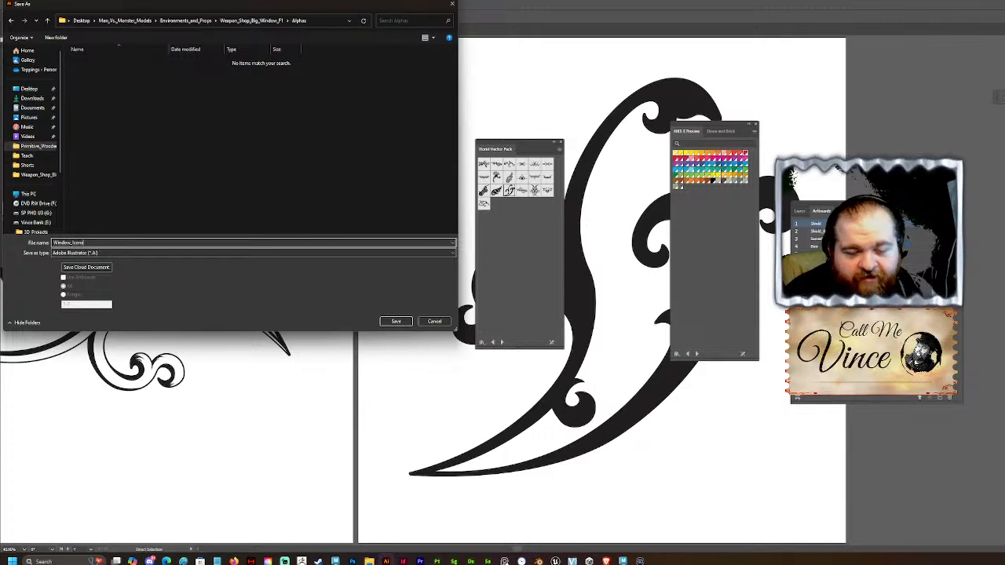
key(Return)
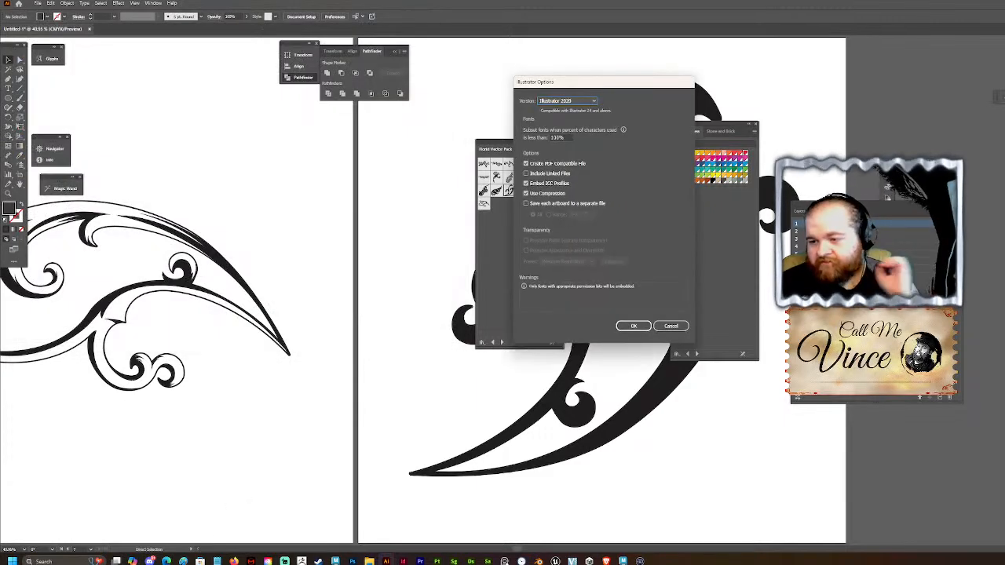
click(633, 326)
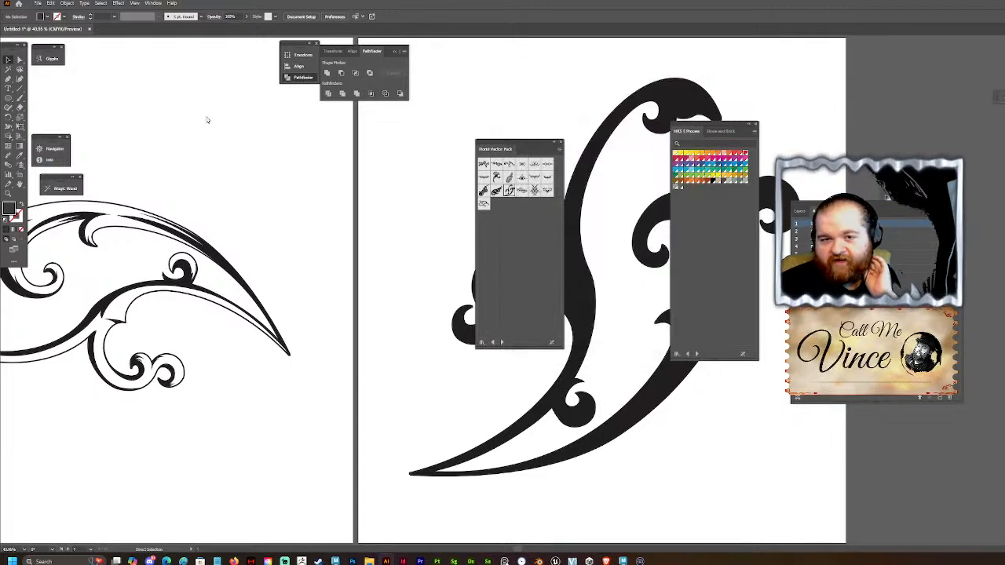
Step: Export all seven artboards for screens as 1x PNG files
click(38, 4)
mouse_move(93, 189)
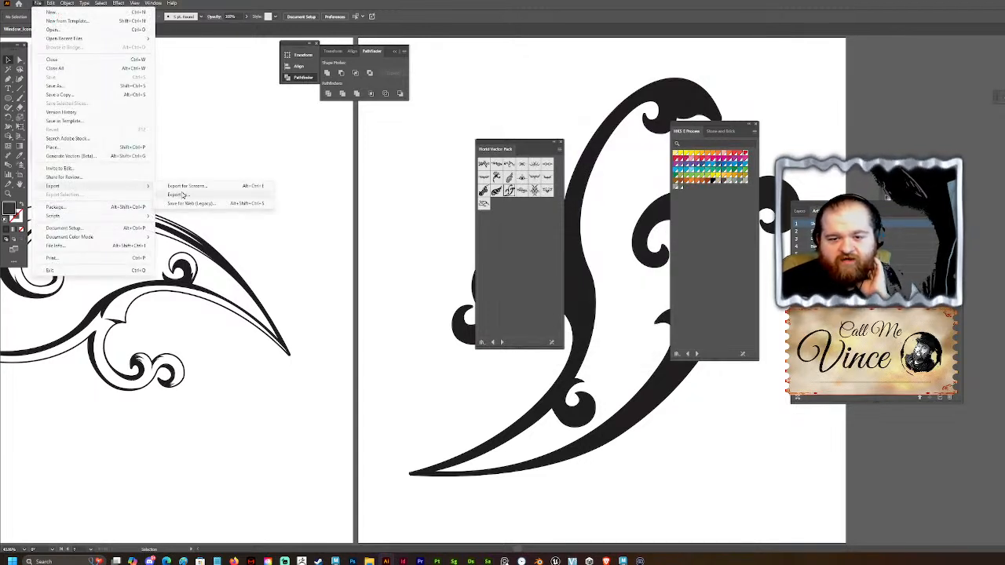
click(183, 186)
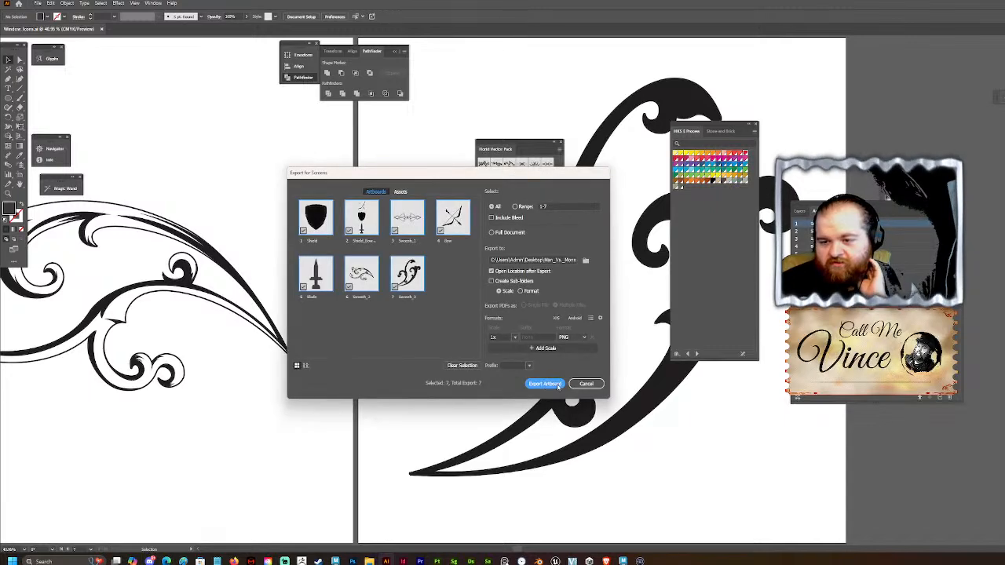
click(554, 384)
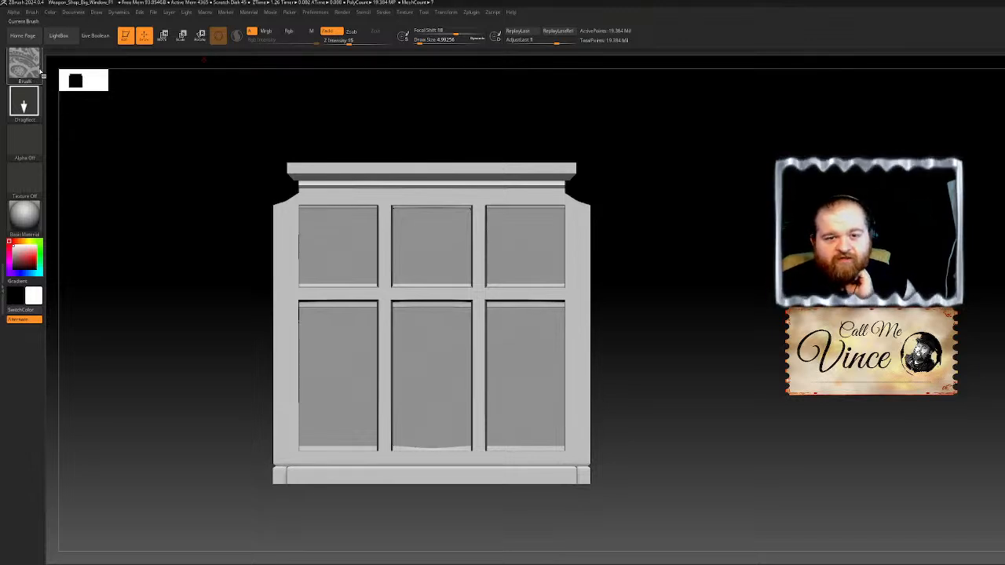
Step: Switch to ZBrush, start importing an alpha image and go to the Alphas folder of Weapon_Shop_Big_Window_F1
click(23, 63)
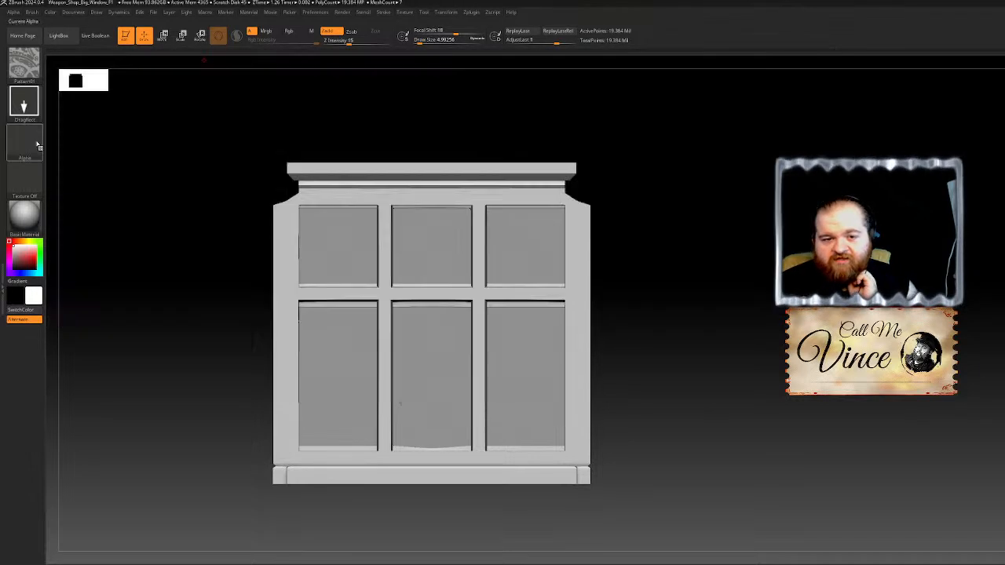
click(25, 143)
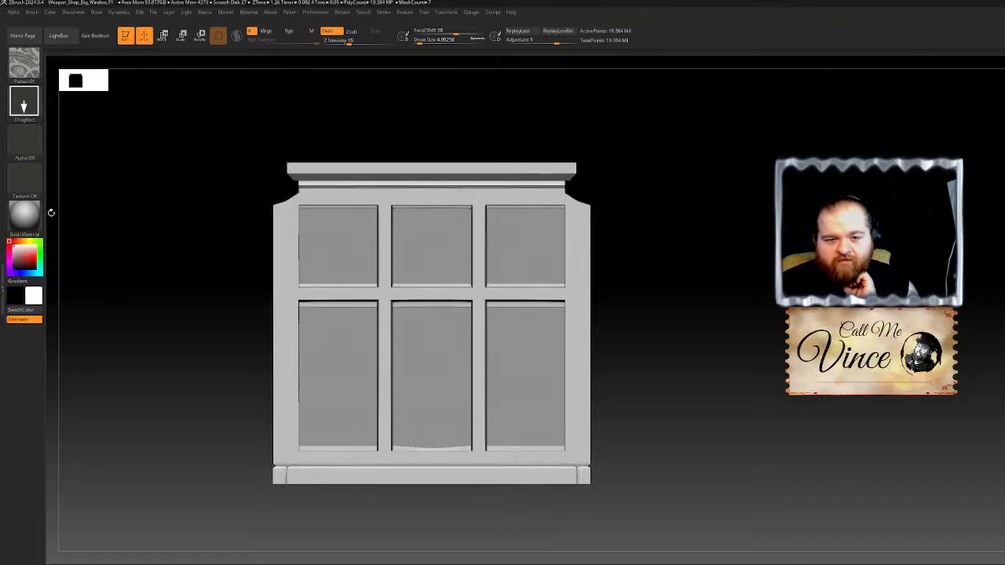
click(24, 142)
click(63, 299)
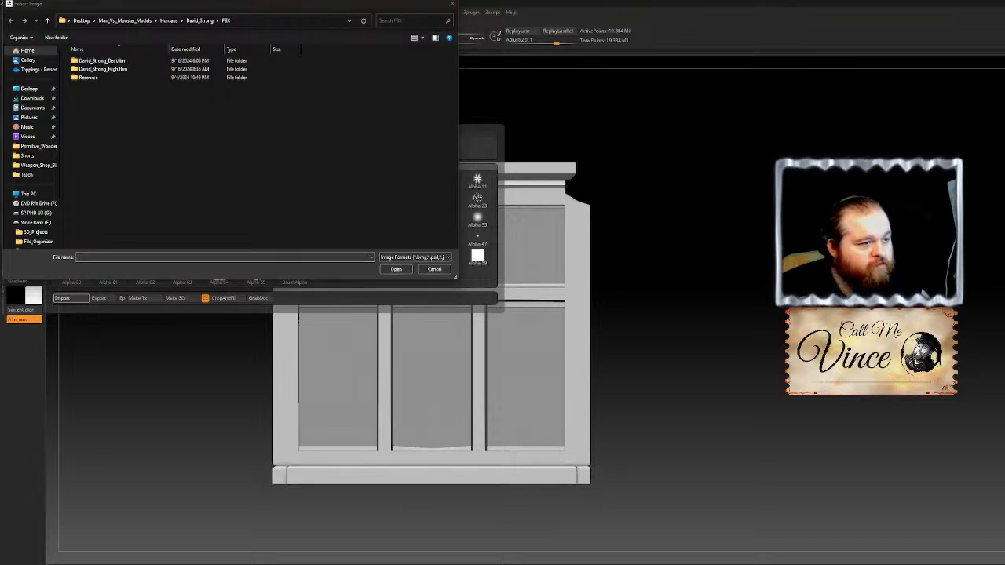
click(241, 20)
text(C:\Users\Admin\Desktop\Man_Vs_Monster_Models\Environments_and_Props\Weapon_Shop_Big_Window_FBX\Alphas)
key(Return)
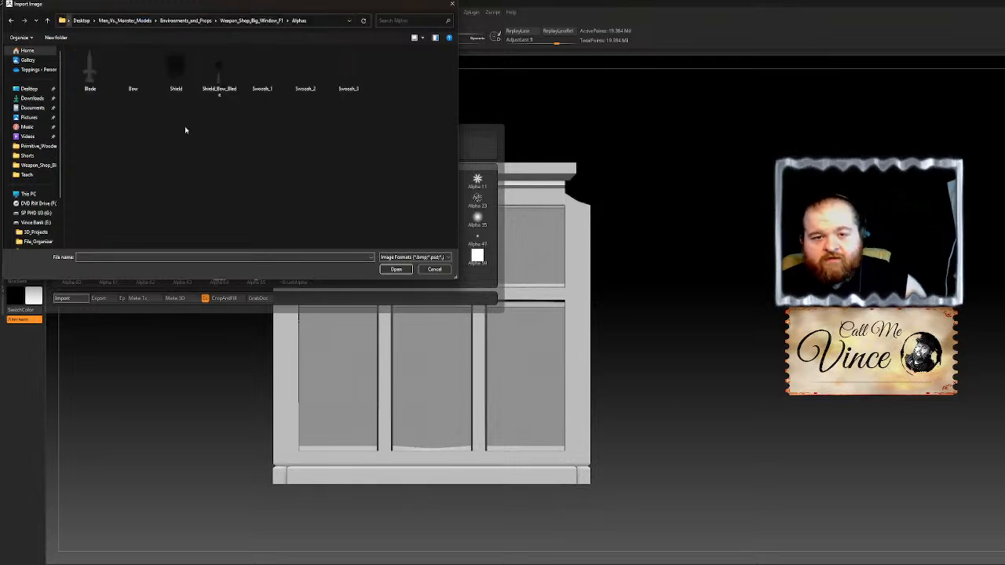
Step: Import the Swoosh_3 image as an alpha and try it on the window's side frame
click(90, 70)
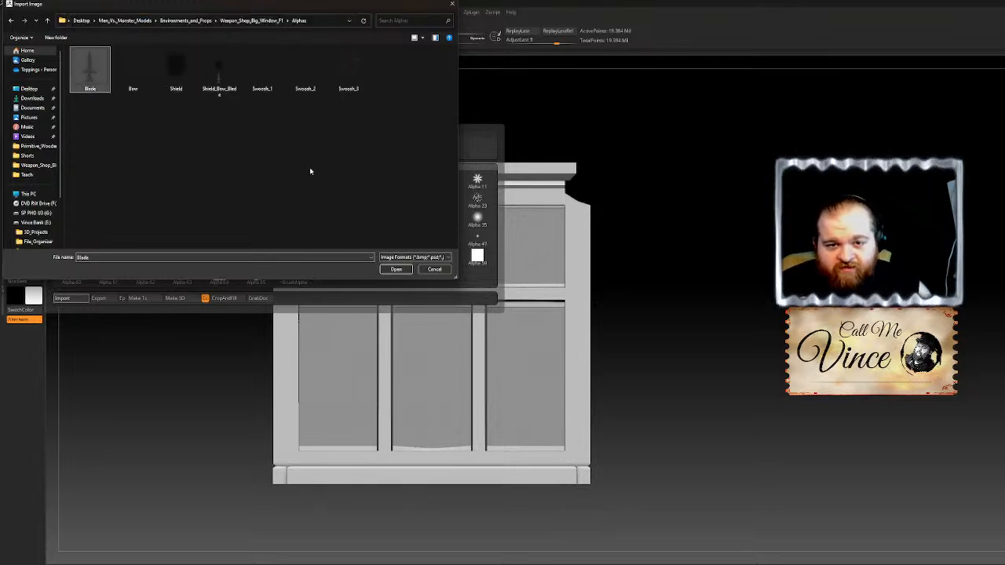
click(349, 69)
click(396, 269)
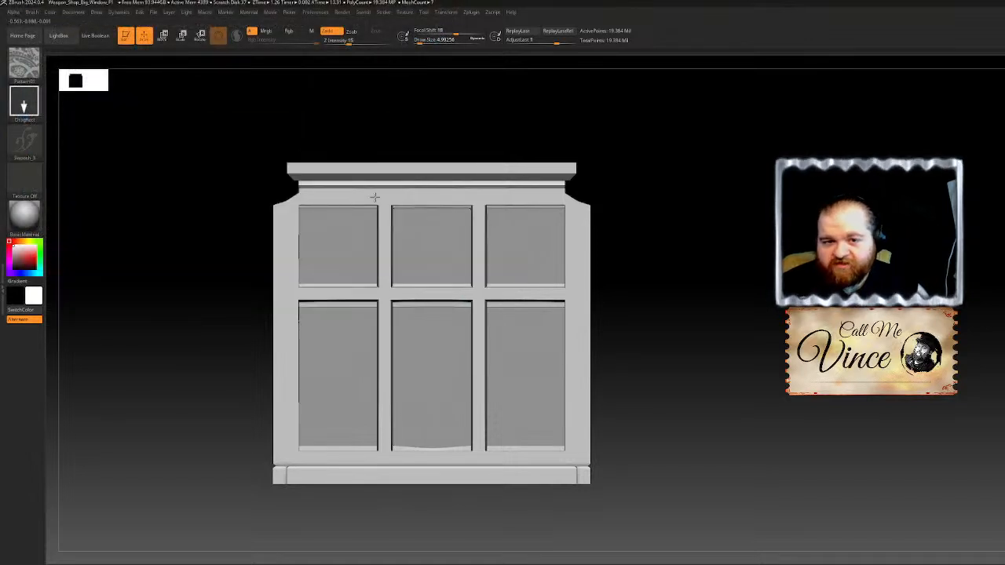
drag(579, 299, 592, 184)
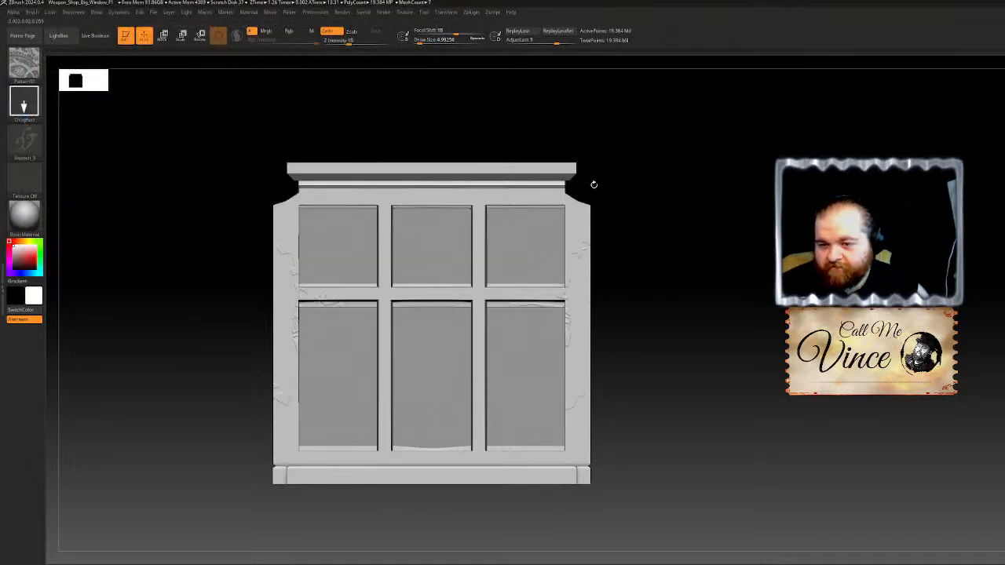
Step: Set up the ClayBuildup brush with the Swoosh_3 alpha, a DragRect stroke and a Z intensity of 68
key(b)
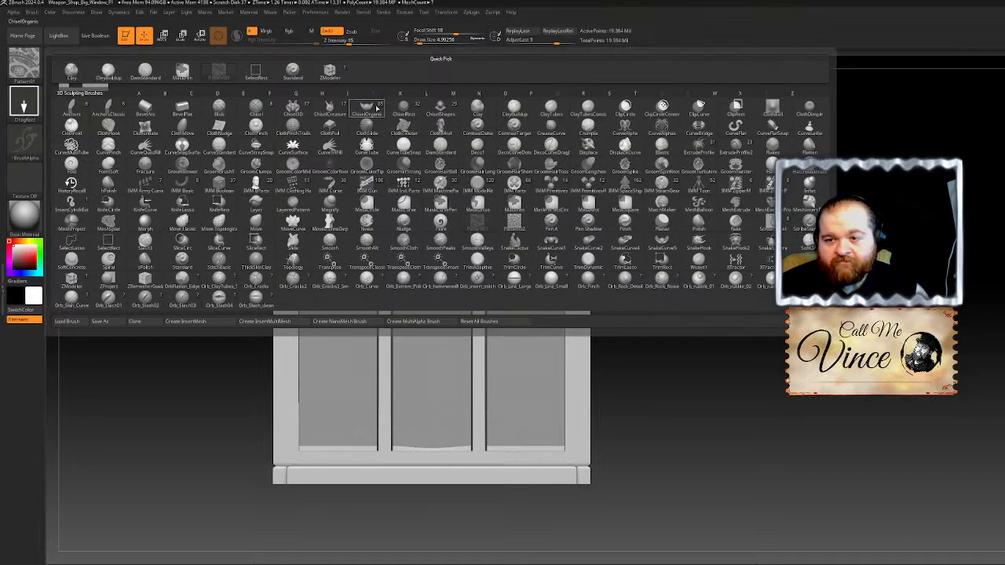
click(515, 105)
click(23, 142)
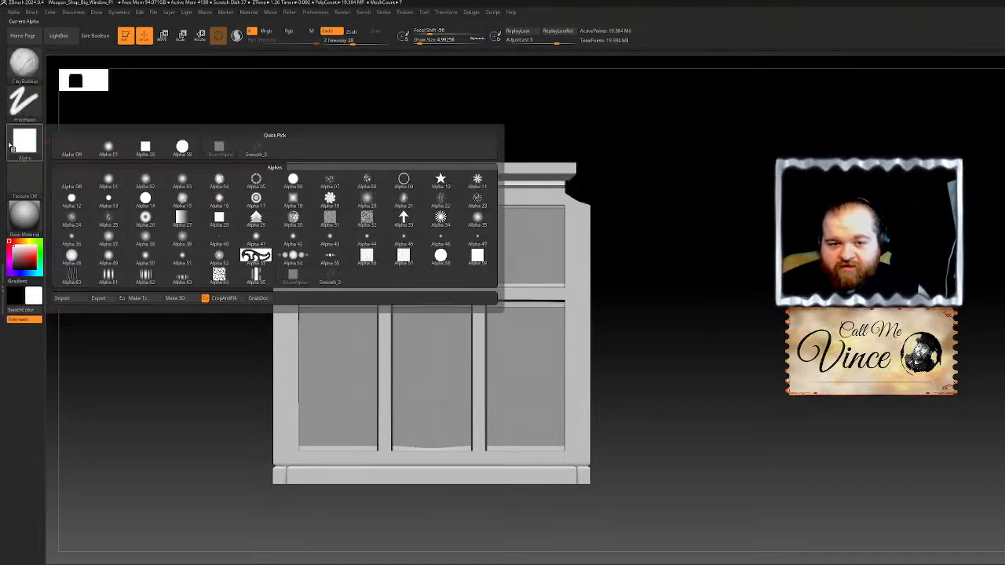
click(255, 255)
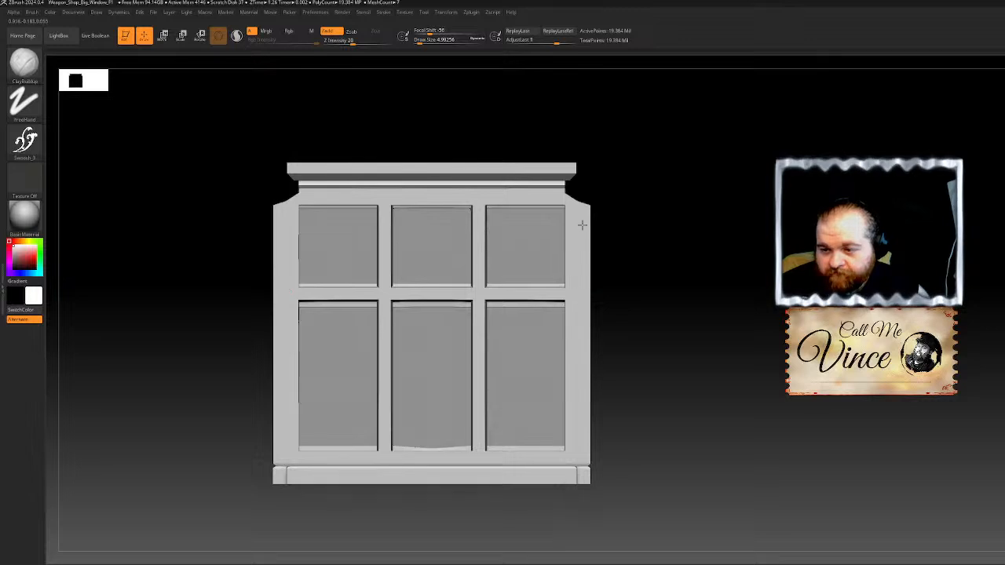
click(38, 116)
click(108, 110)
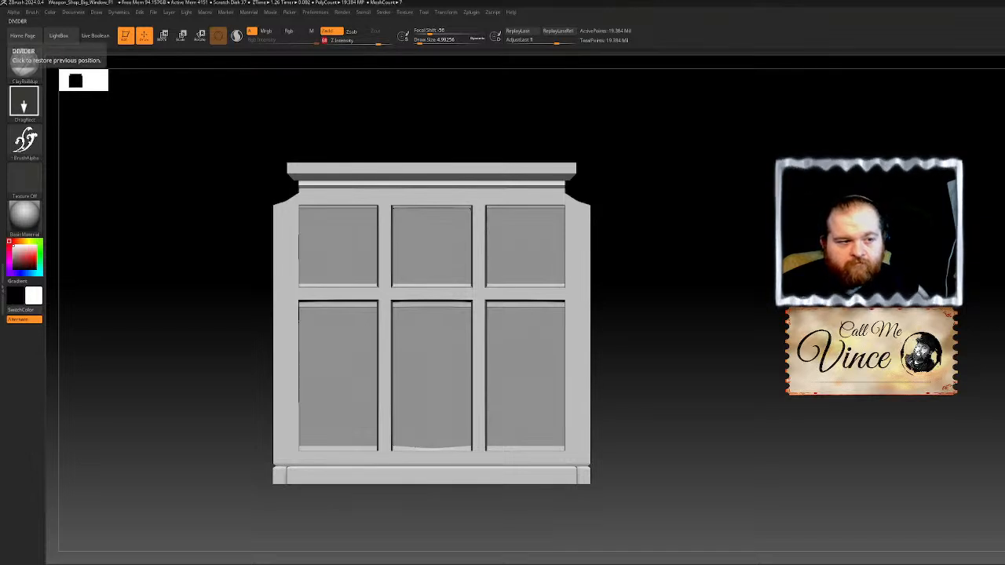
Step: Try stamping the Swoosh_3 ornament on the side frame beside the horizontal crossbar and undo it
drag(668, 353, 742, 371)
mouse_move(788, 225)
alt+mouse_down()
mouse_move(827, 254)
mouse_move(651, 186)
alt+mouse_up()
drag(504, 279, 521, 239)
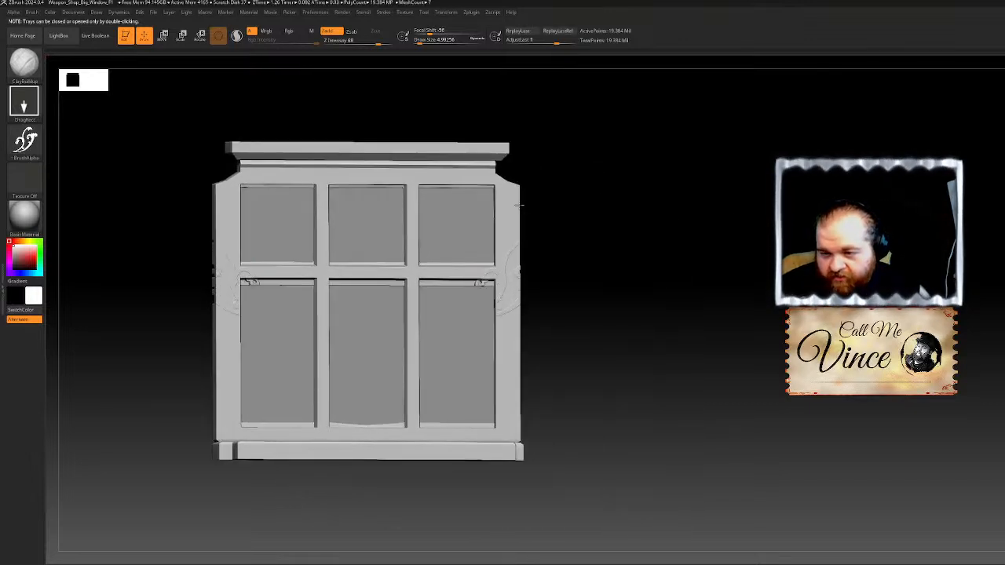
key(ctrl+z)
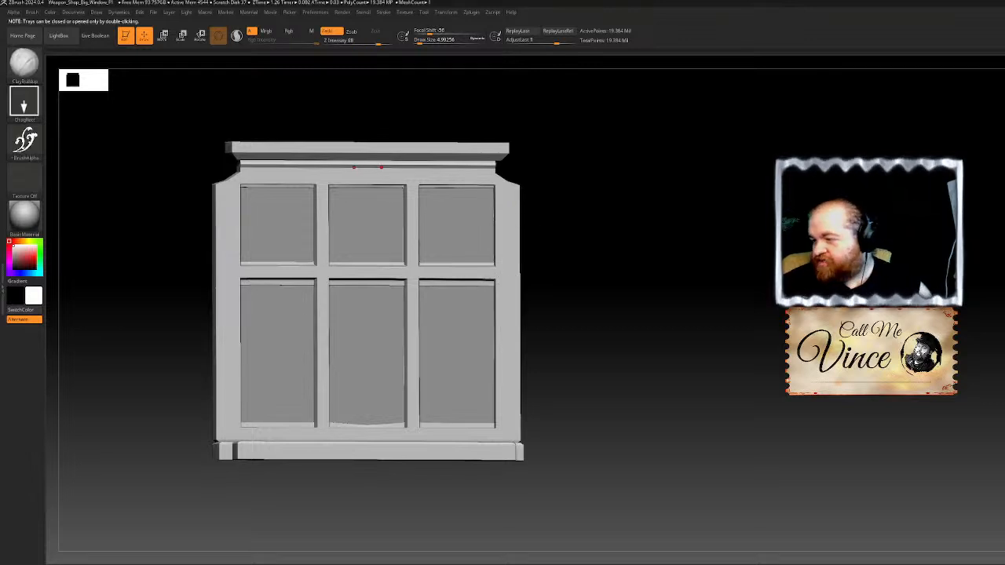
Step: Stamp a small Swoosh_3 ornament into the lower outer corners of the window frame
alt+drag(675, 260, 859, 180)
drag(643, 361, 636, 388)
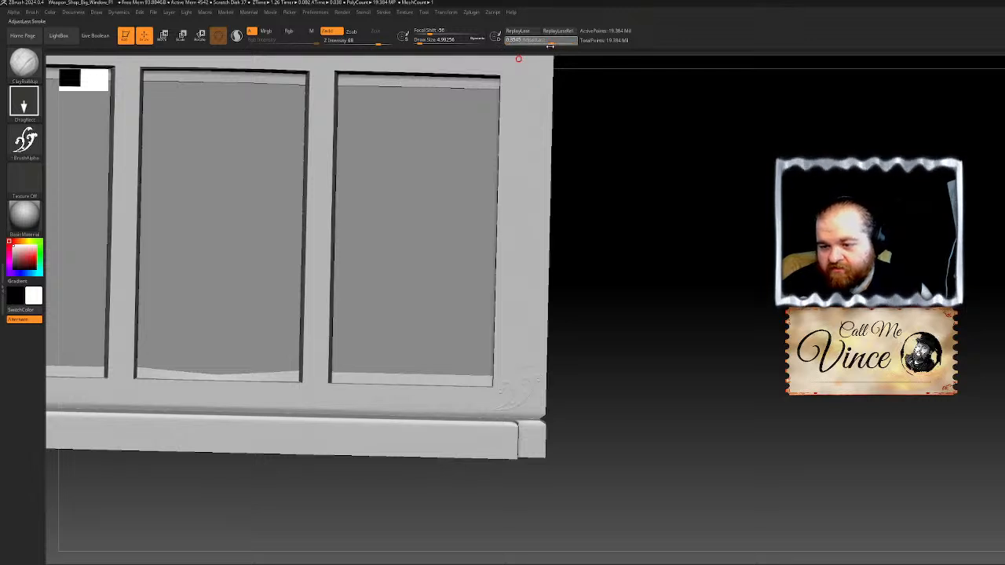
drag(657, 258, 649, 303)
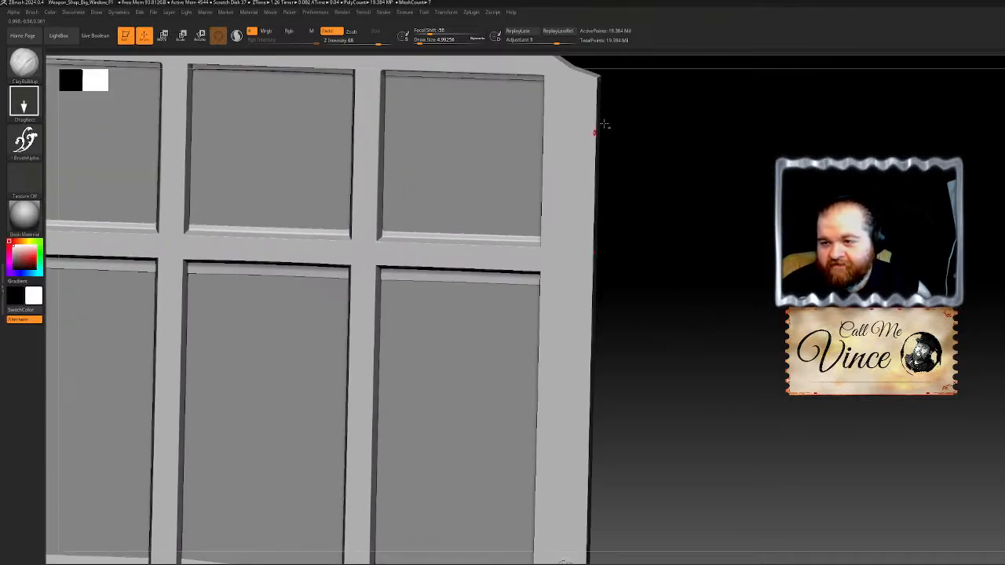
drag(587, 141, 603, 150)
Step: Import the Blade, Bow, Shield, Shield_Bow_Blade, Swoosh_1 and Swoosh_2 images as alphas
click(35, 148)
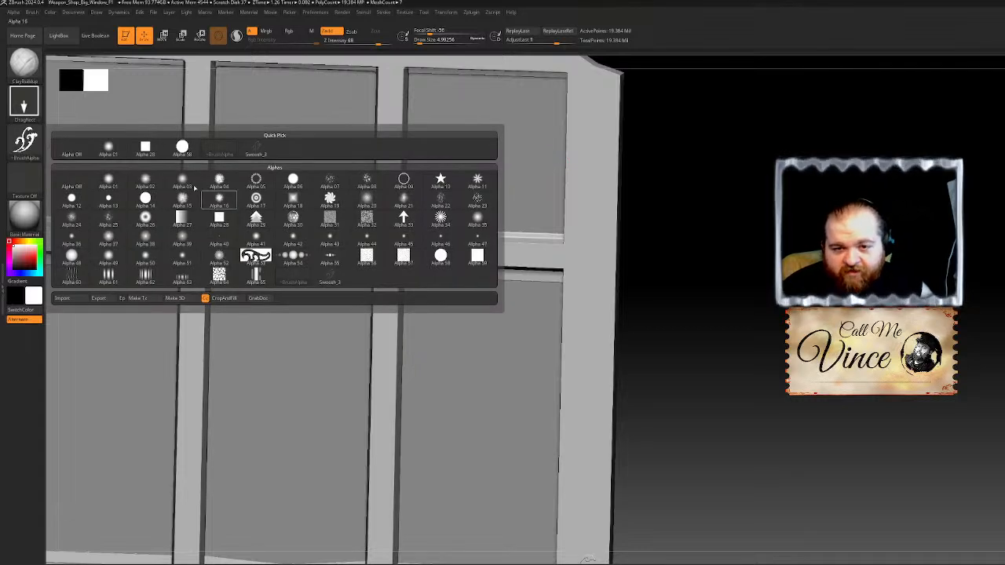
click(23, 141)
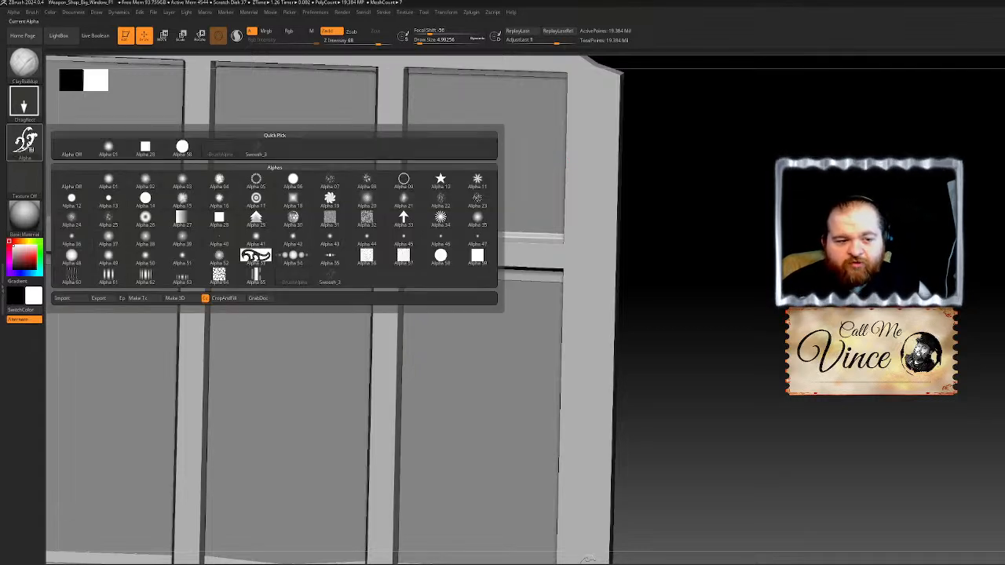
click(76, 298)
click(304, 68)
drag(310, 134, 89, 87)
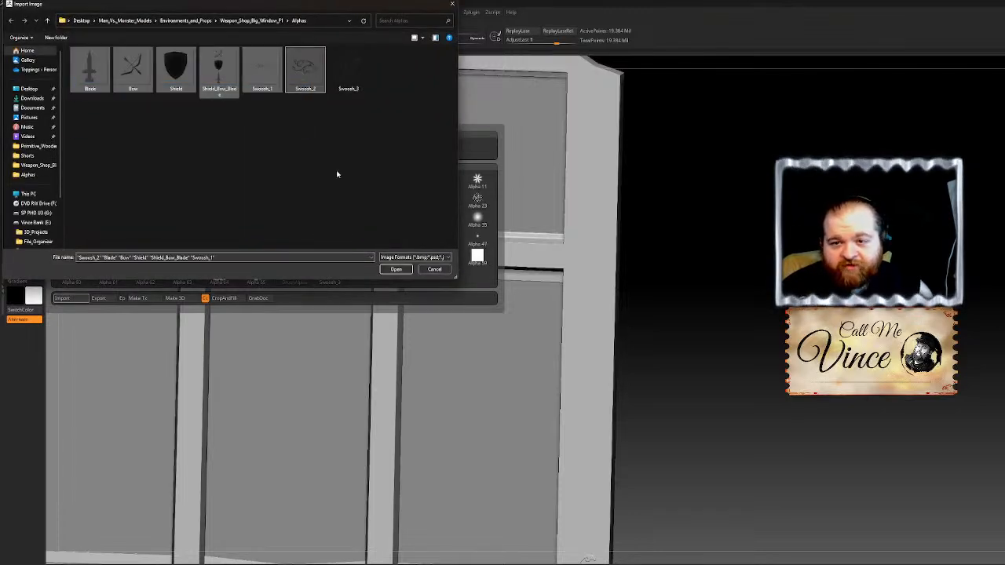
click(395, 268)
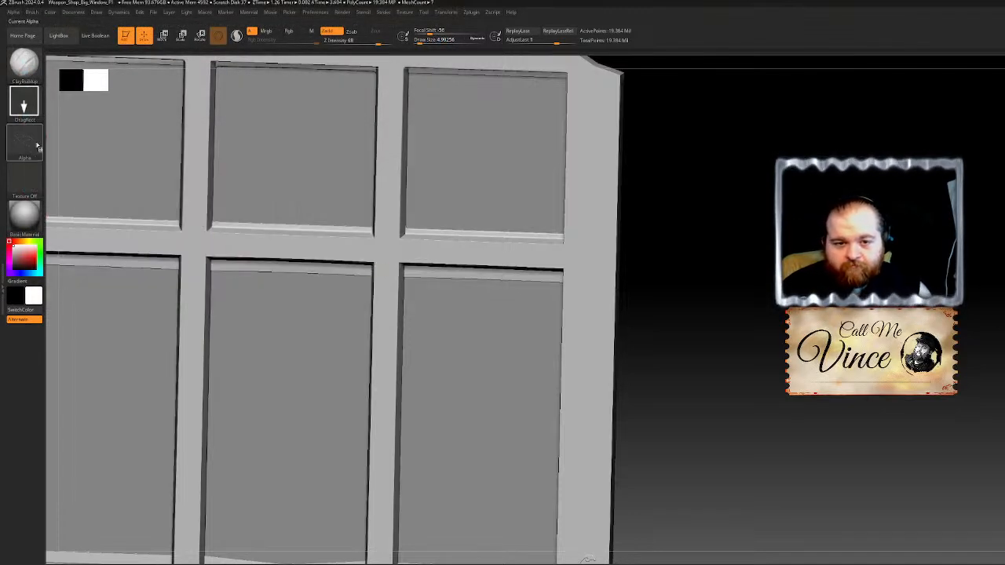
Step: Choose the Shield_Bow_Blade alpha for the brush and set the Z intensity to 100
click(24, 141)
click(292, 276)
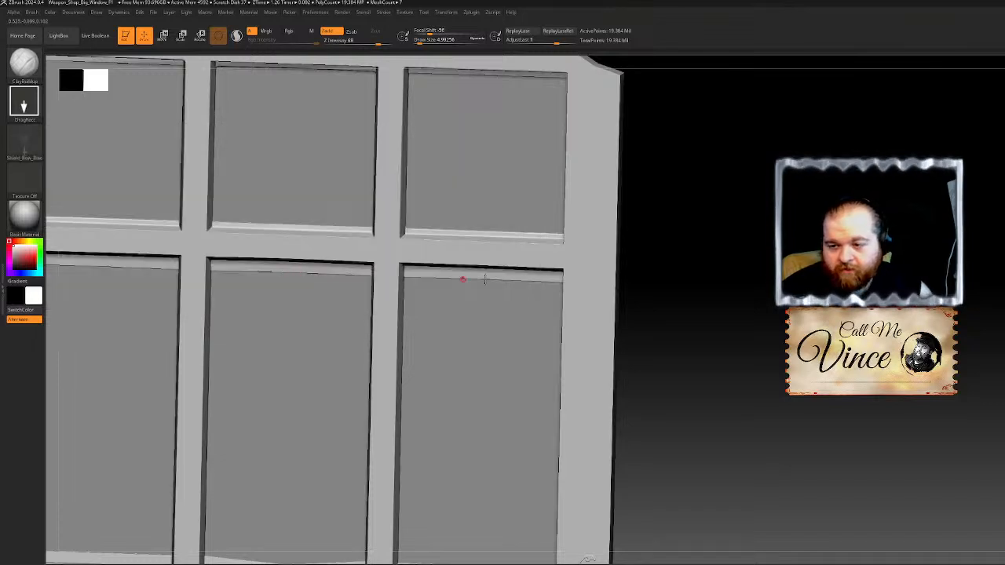
key(shift)
drag(378, 42, 396, 44)
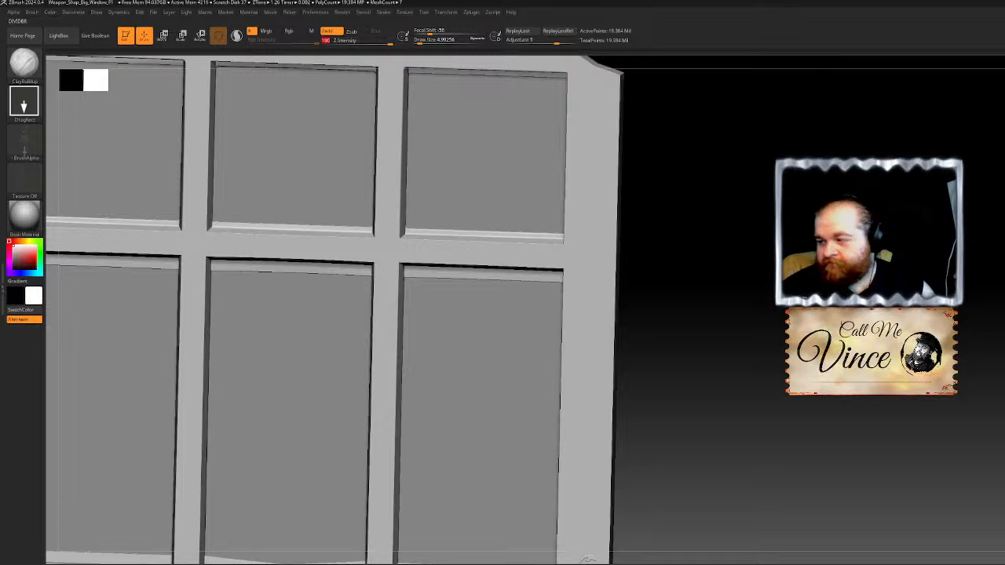
Step: Switch the brush to Zsub and try changing the last stroke's strength on the window frame with Adjust Last
mouse_move(965, 393)
alt+mouse_down()
mouse_move(965, 352)
mouse_move(929, 227)
mouse_move(929, 286)
alt+mouse_up()
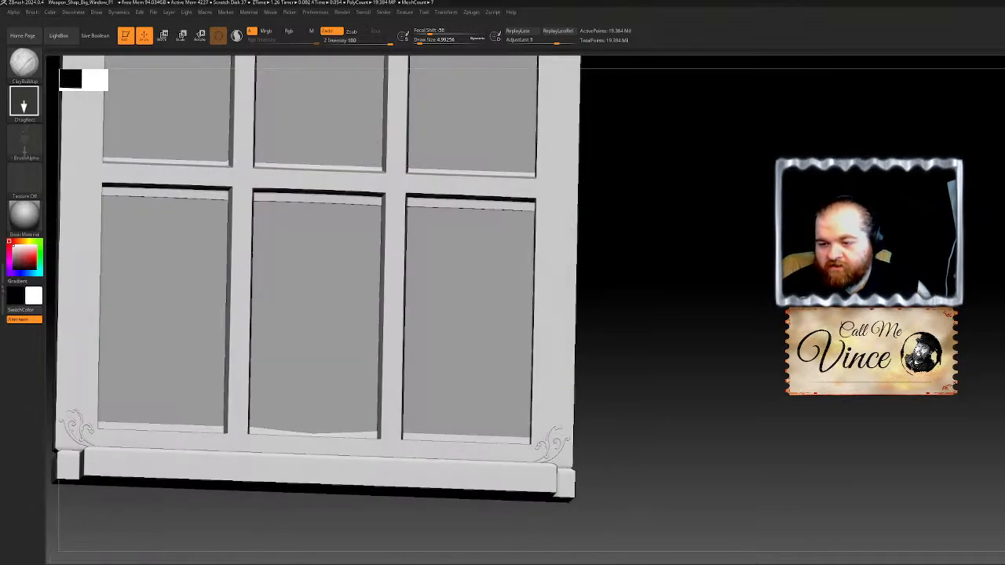
mouse_move(583, 309)
mouse_down()
mouse_move(624, 322)
mouse_move(586, 341)
mouse_move(586, 265)
mouse_move(642, 333)
mouse_up()
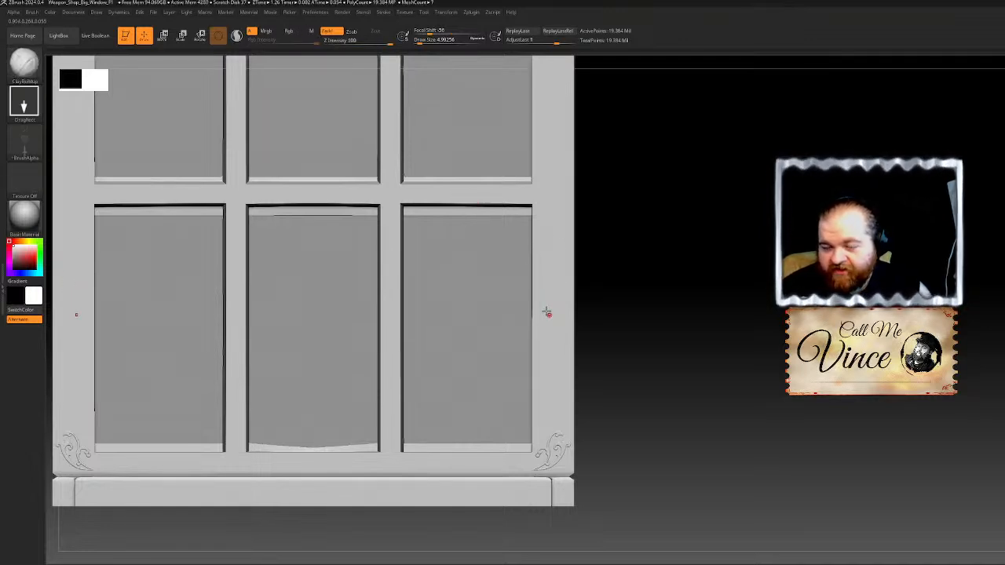
click(355, 31)
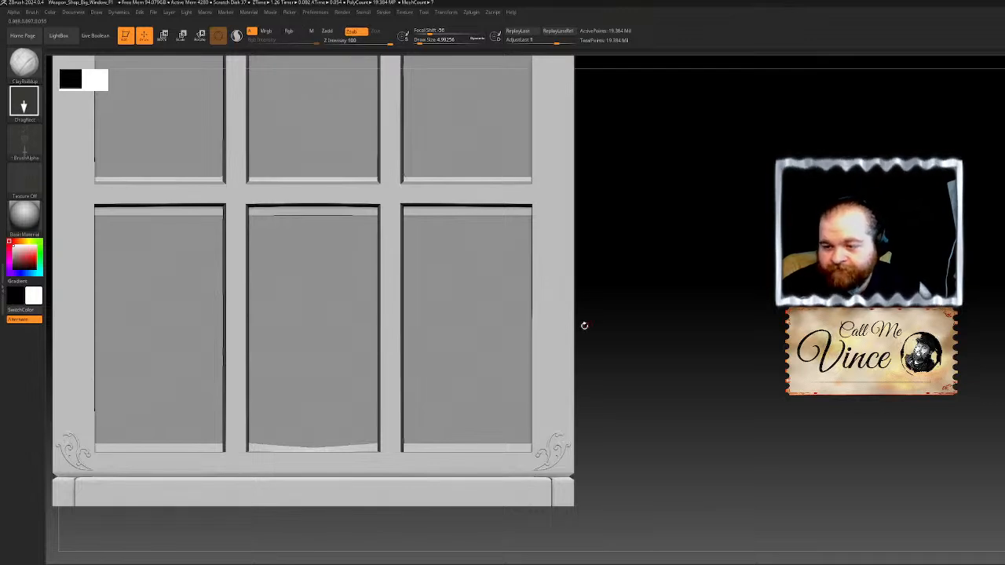
key(shift)
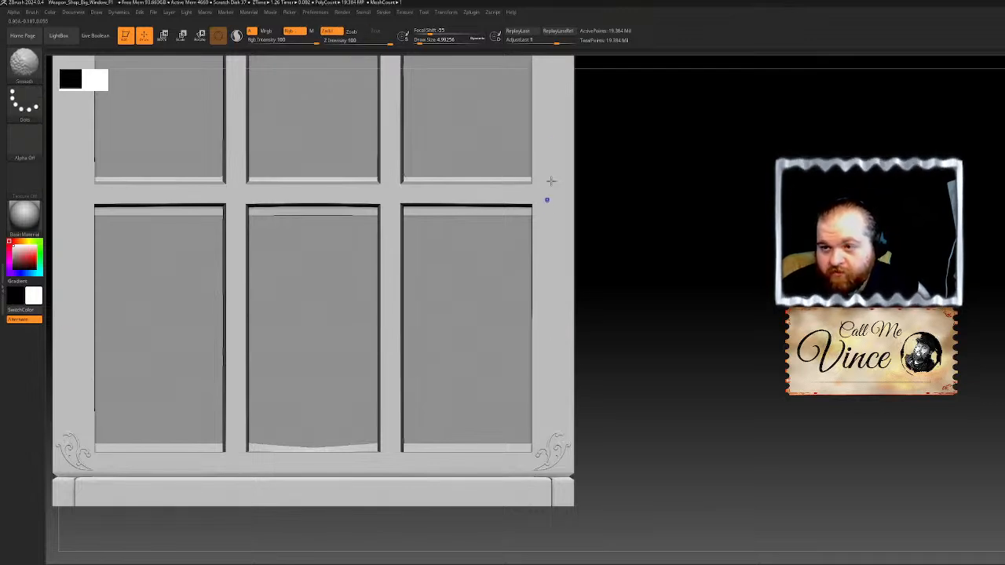
drag(509, 43, 609, 52)
drag(625, 121, 658, 196)
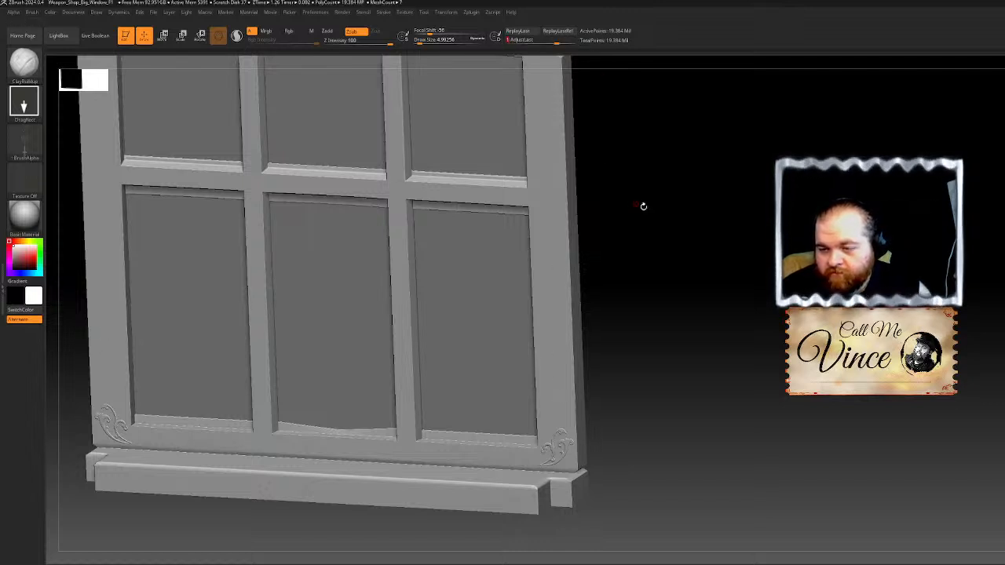
shift+drag(727, 300, 715, 130)
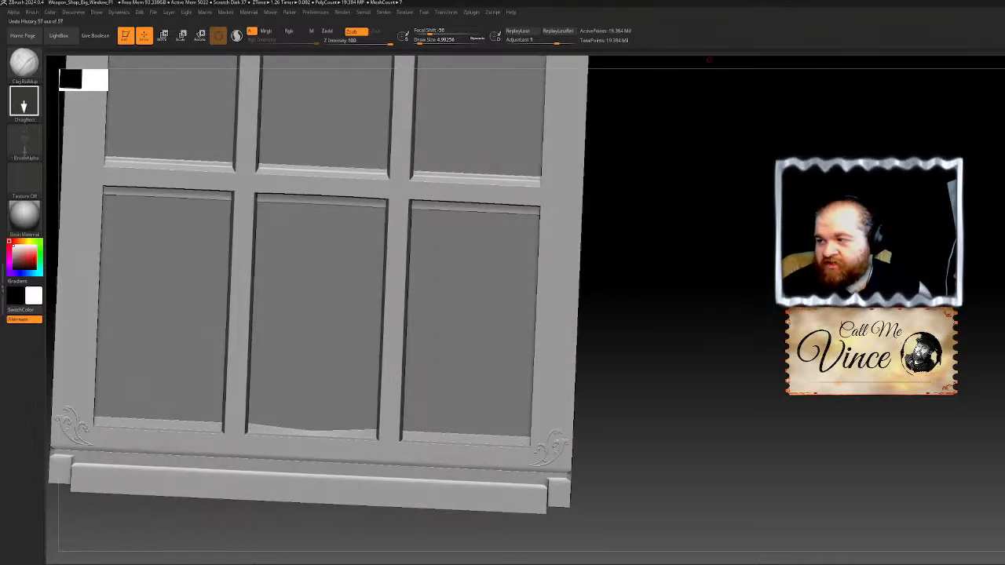
Step: Choose the Shield alpha and the DragStamp stroke for the brush
click(23, 145)
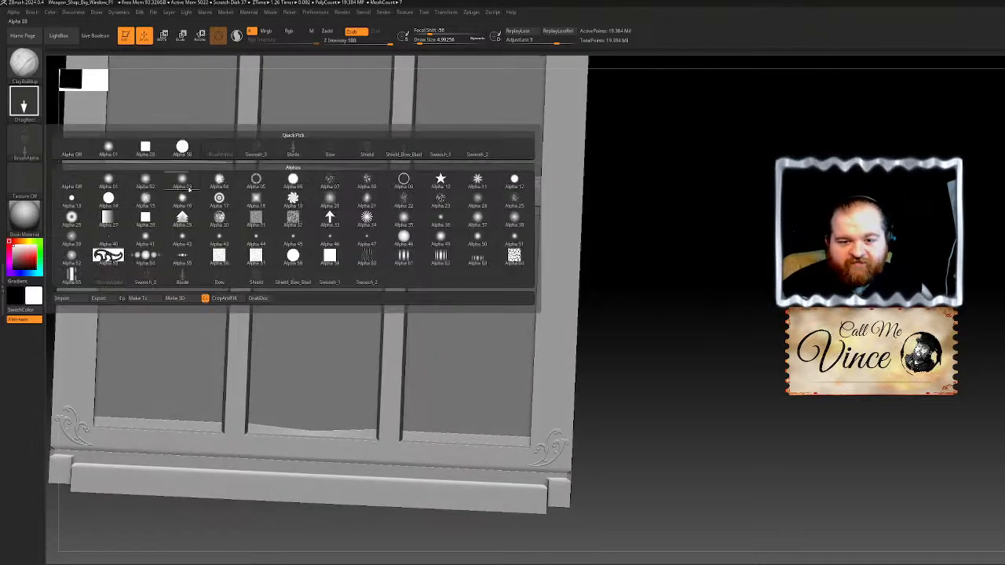
click(256, 271)
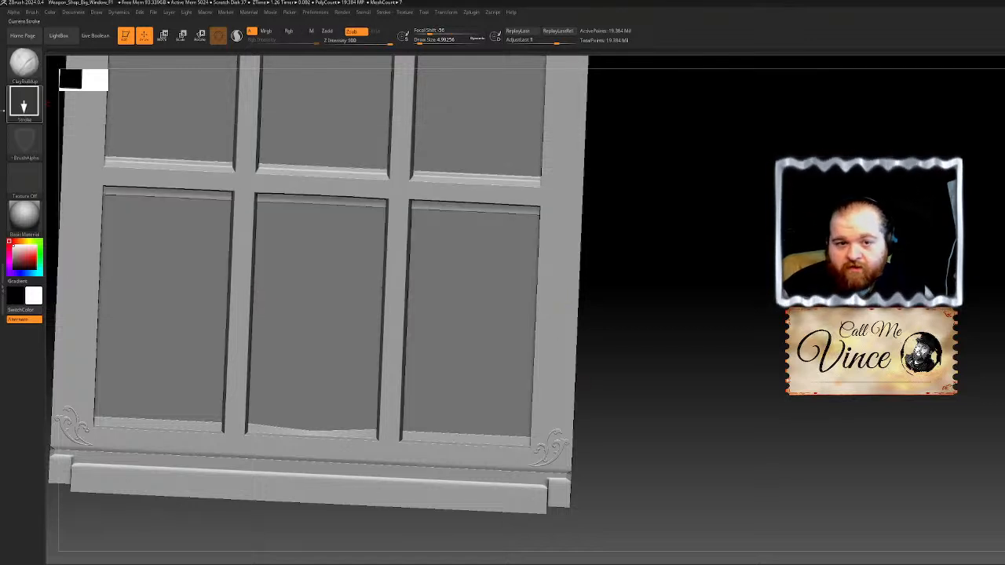
click(29, 111)
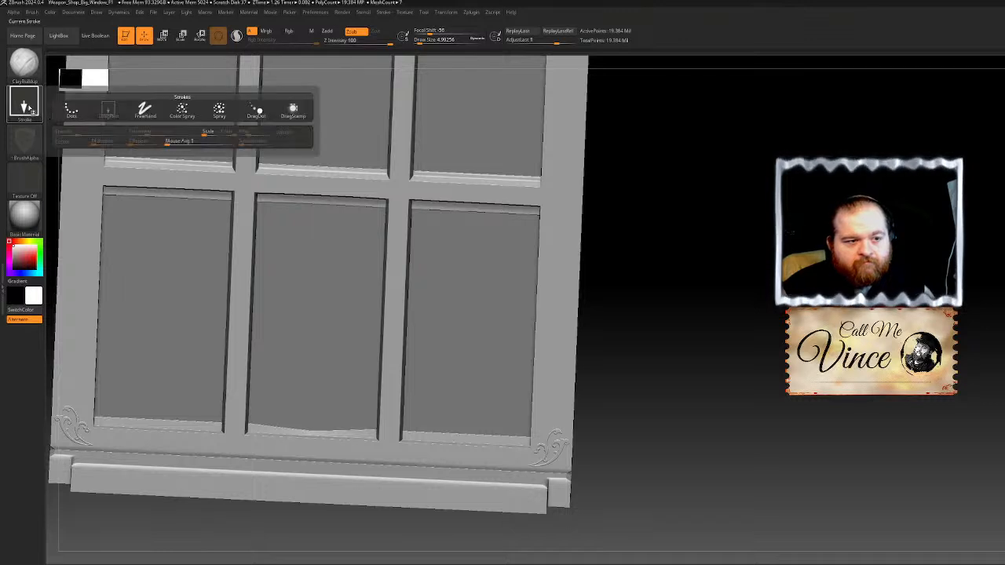
click(292, 112)
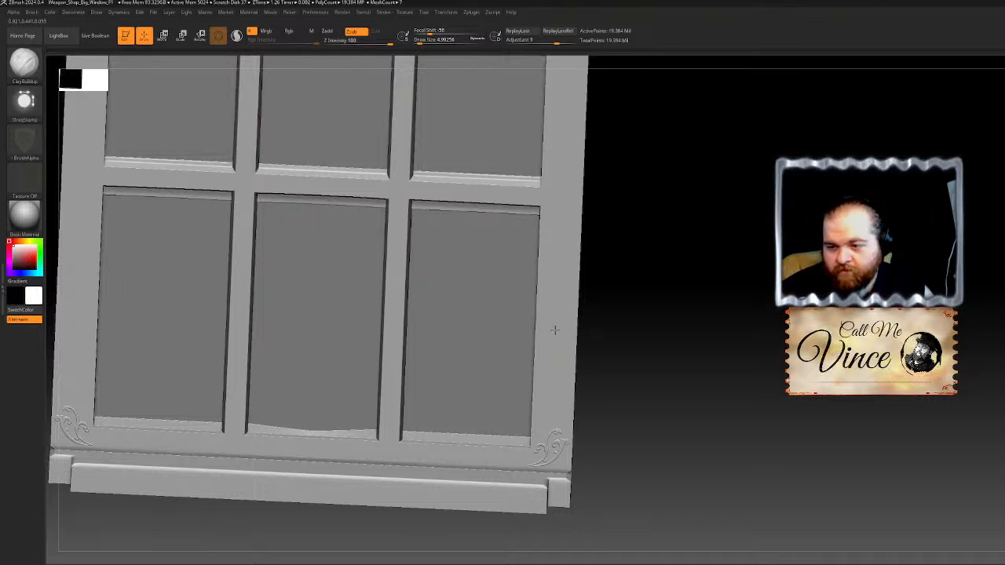
drag(630, 185, 632, 218)
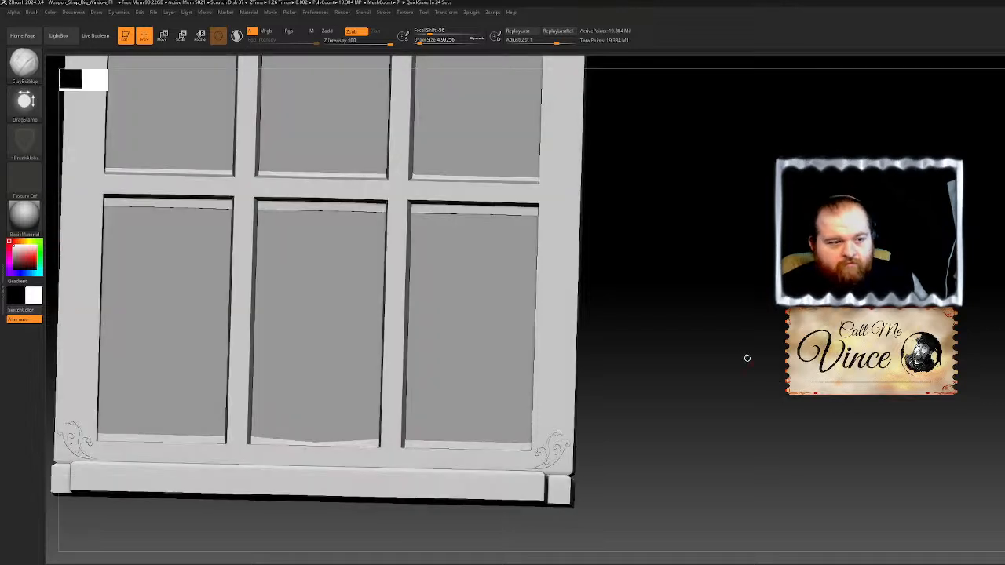
mouse_move(765, 377)
mouse_down()
mouse_move(781, 377)
mouse_move(733, 328)
mouse_move(731, 351)
mouse_up()
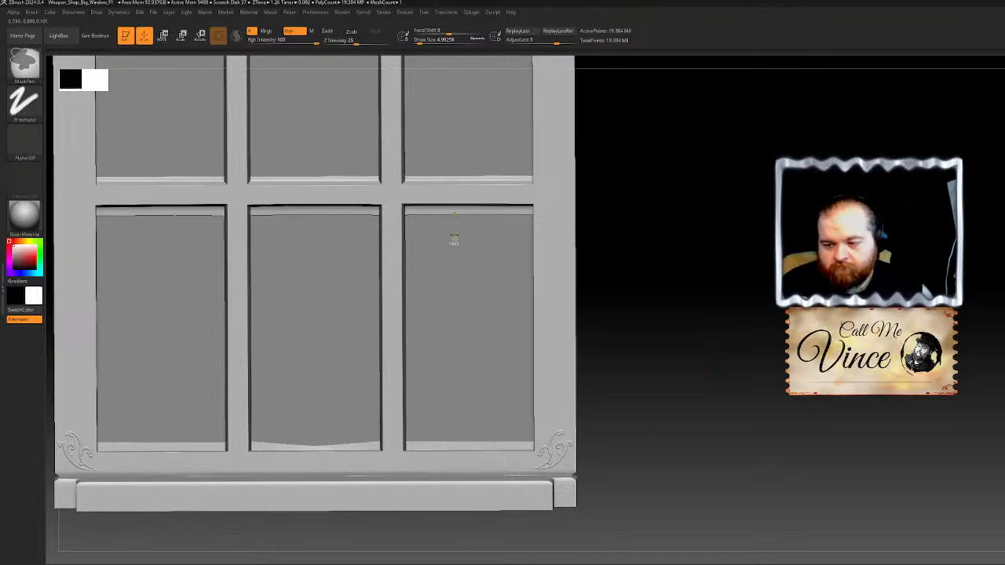
Step: Look through the available alphas and set the brush stroke back to DragRect
click(27, 140)
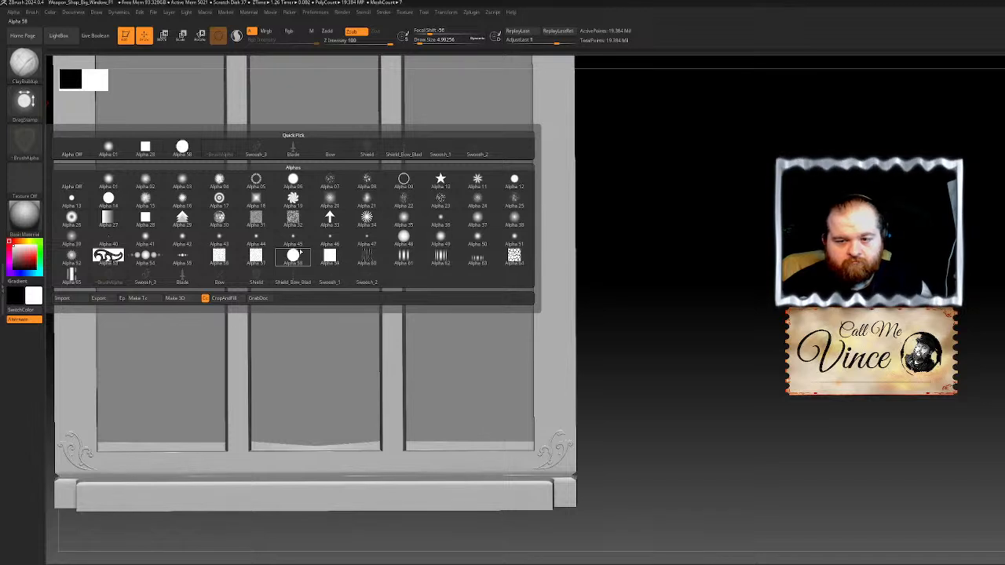
mouse_move(328, 221)
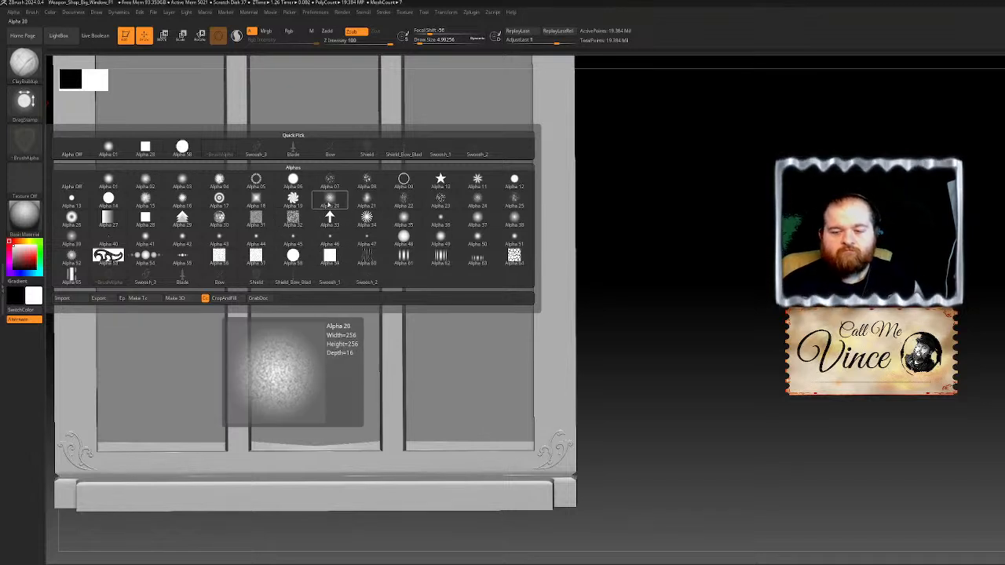
mouse_move(358, 281)
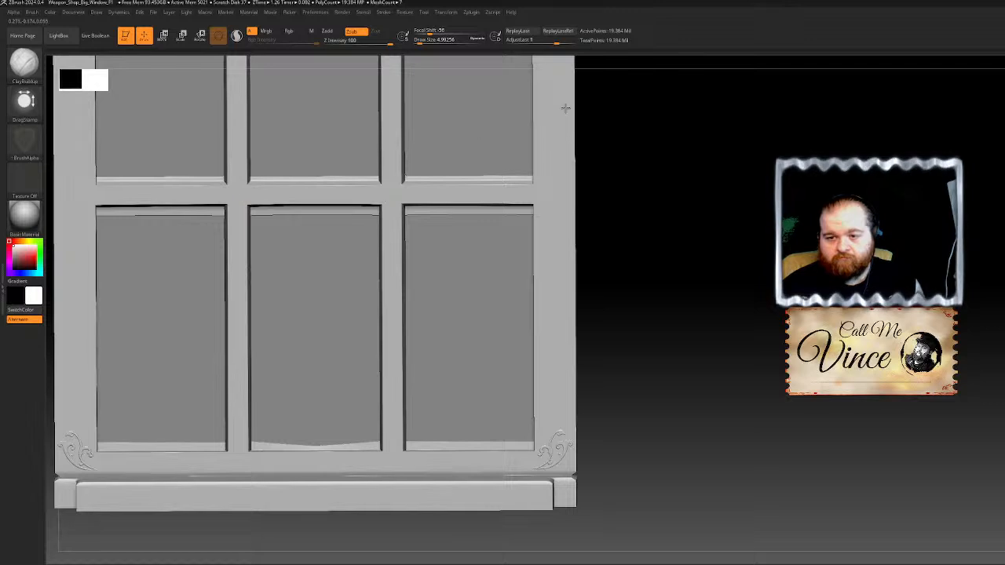
click(30, 115)
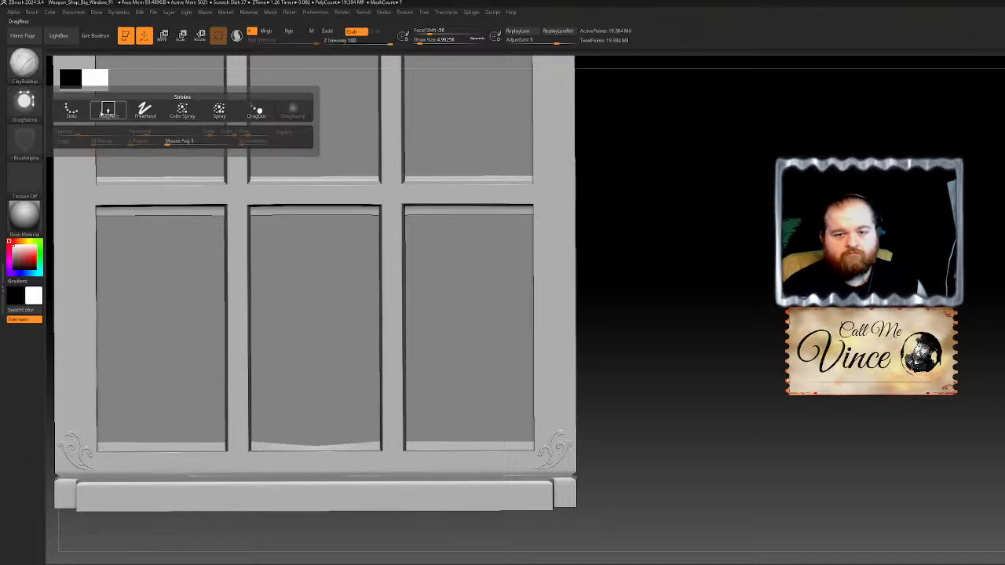
click(109, 110)
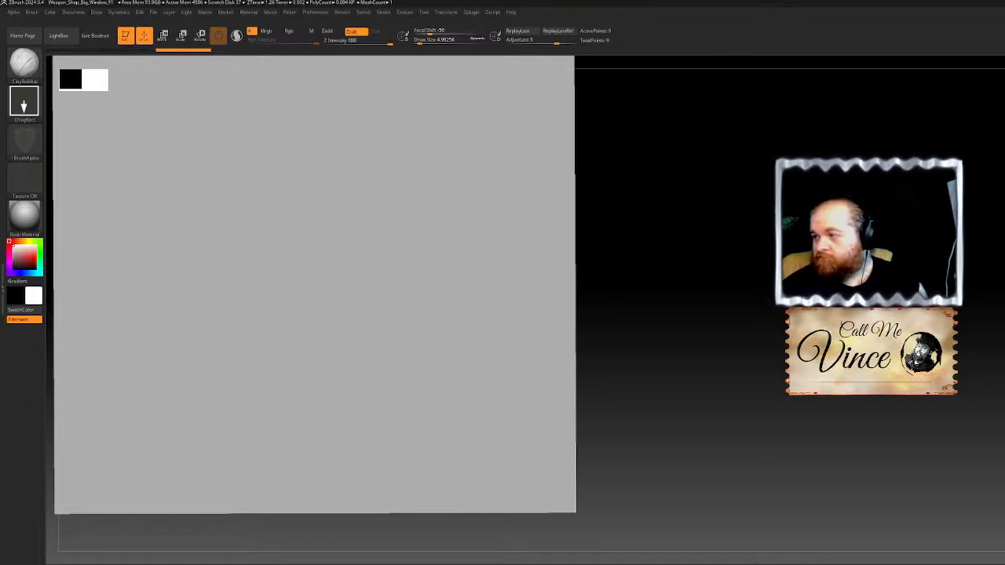
Step: Subdivide the flat plane mesh eight times
key(ctrl+d)
key(ctrl+d)
key(ctrl+d)
key(ctrl+d)
key(ctrl+d)
key(ctrl+d)
key(ctrl+d)
key(ctrl+d)
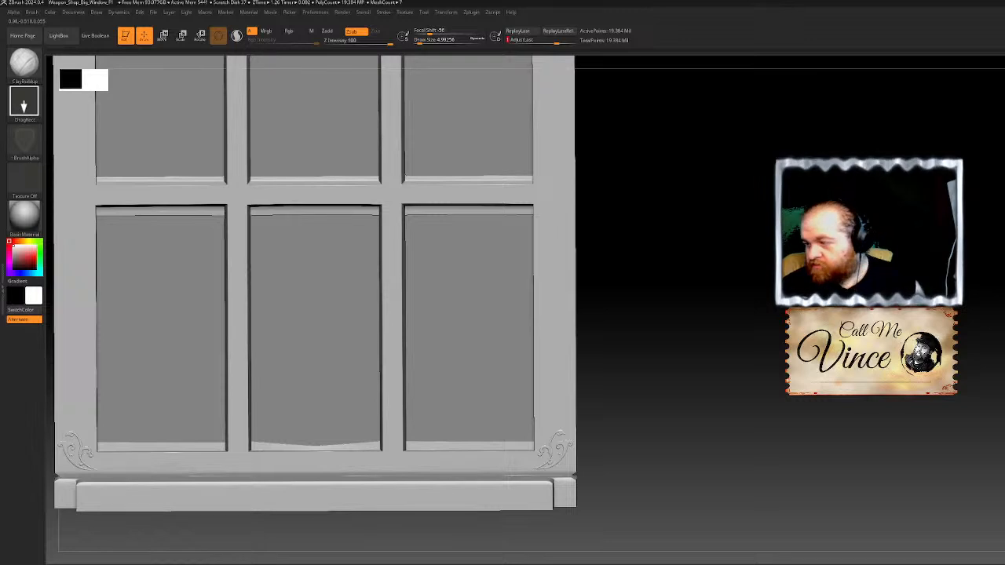
Step: View the subdivided plane from several angles and return to the window frame model
key(shift+d)
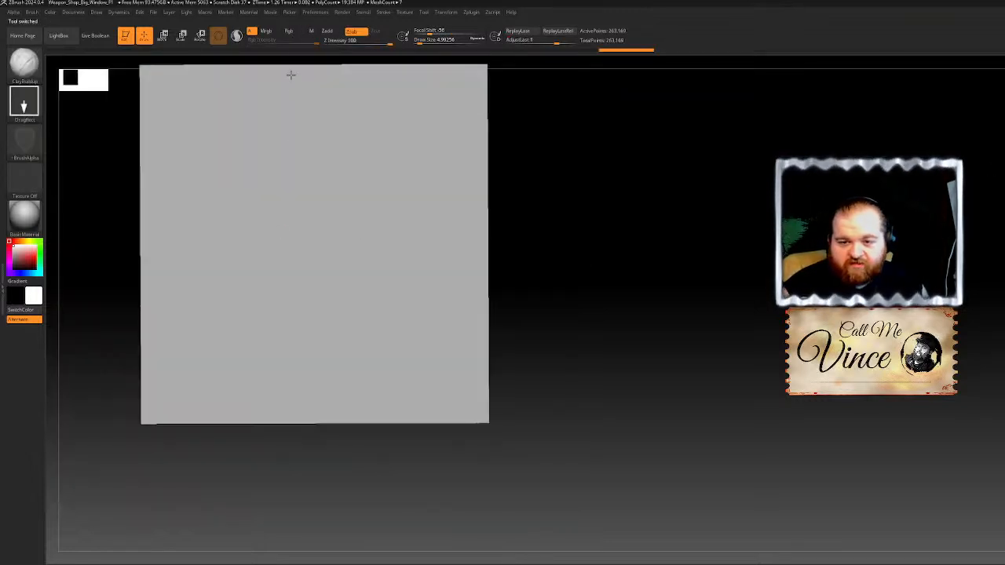
mouse_move(623, 204)
alt+mouse_down()
mouse_move(704, 289)
mouse_move(699, 369)
mouse_move(550, 346)
mouse_move(766, 338)
mouse_move(765, 401)
mouse_move(766, 338)
alt+mouse_up()
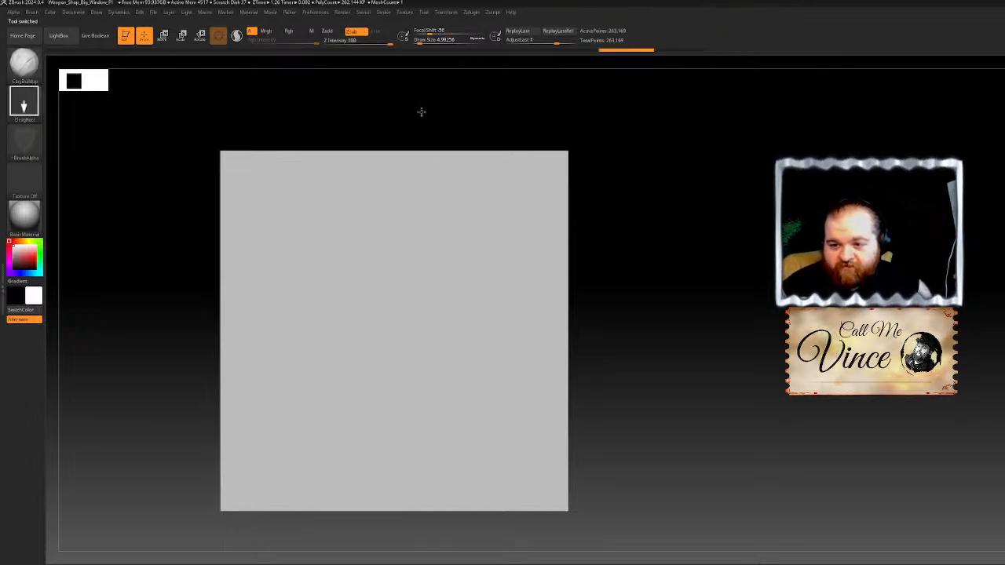
click(649, 51)
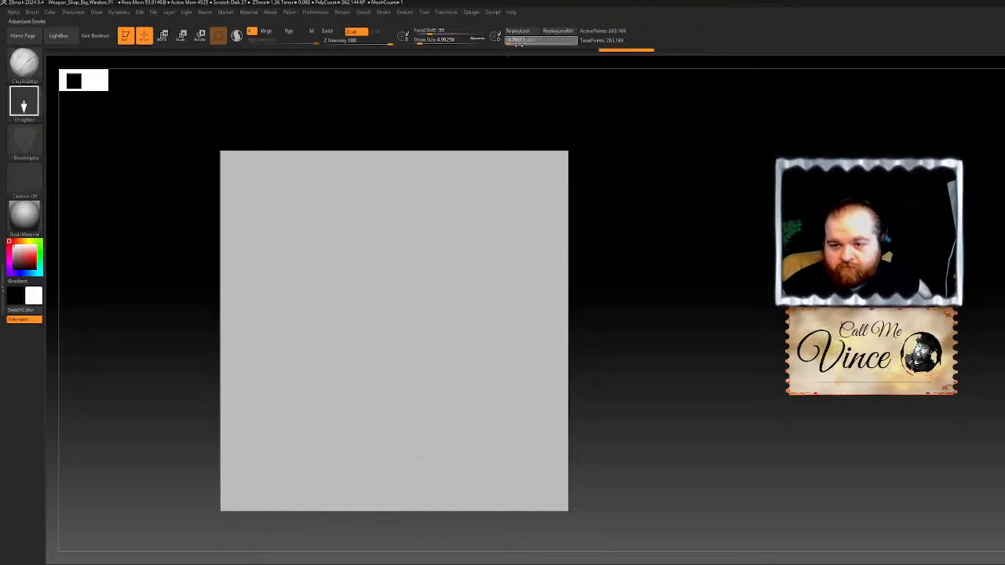
drag(652, 199, 693, 260)
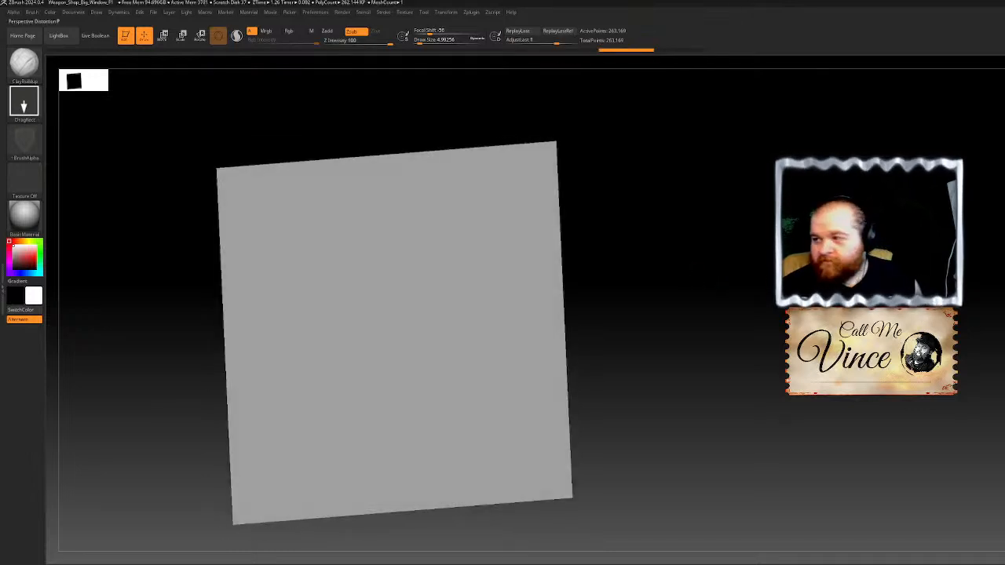
key(F1)
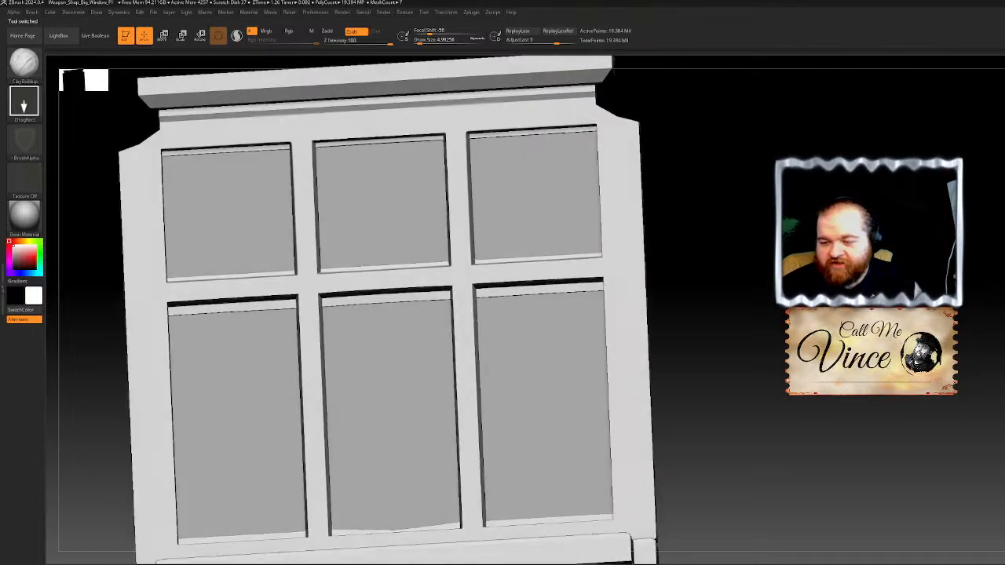
drag(693, 260, 695, 330)
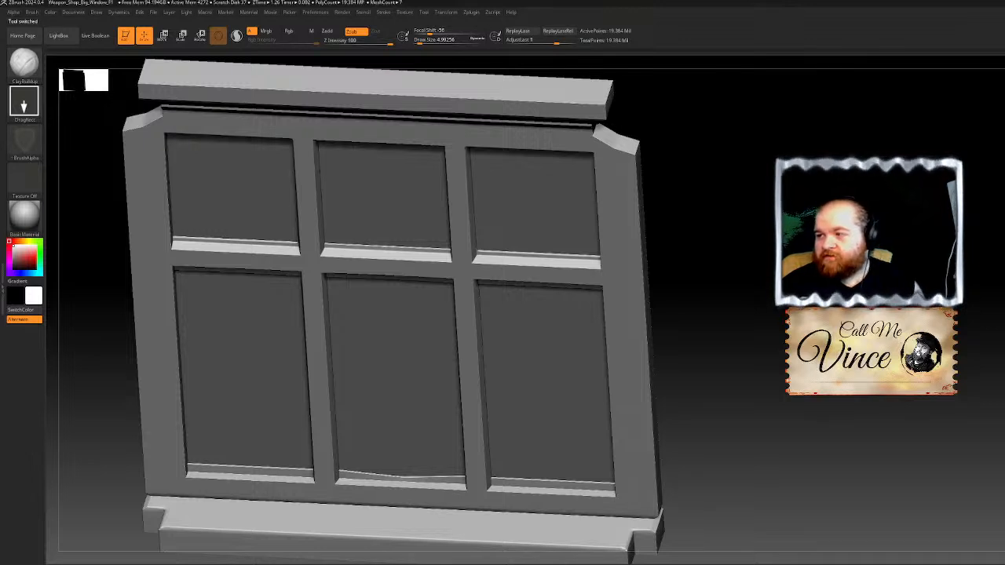
drag(726, 196, 727, 145)
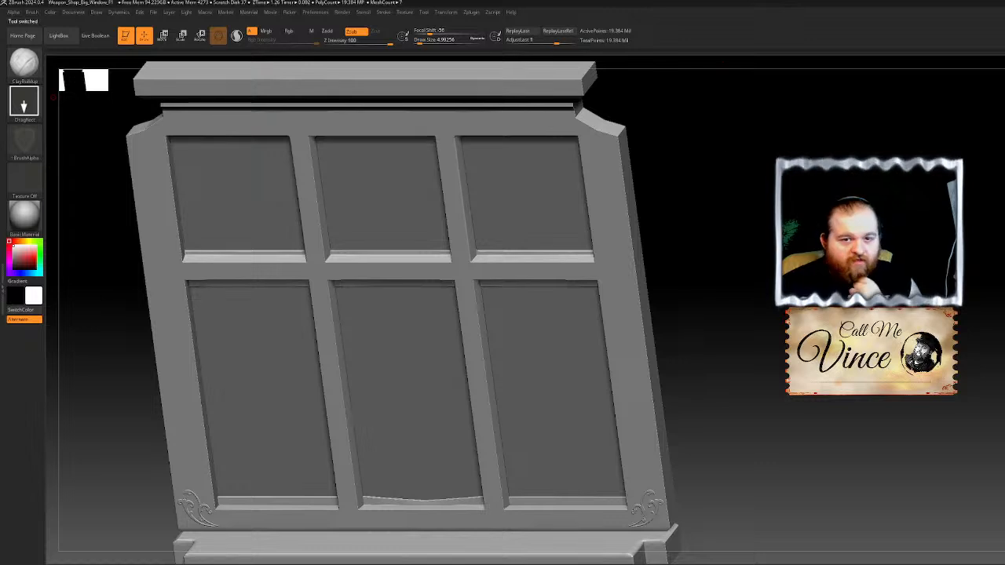
Step: Try the Bow alpha on the window's side frame and undo the last stroke
click(23, 140)
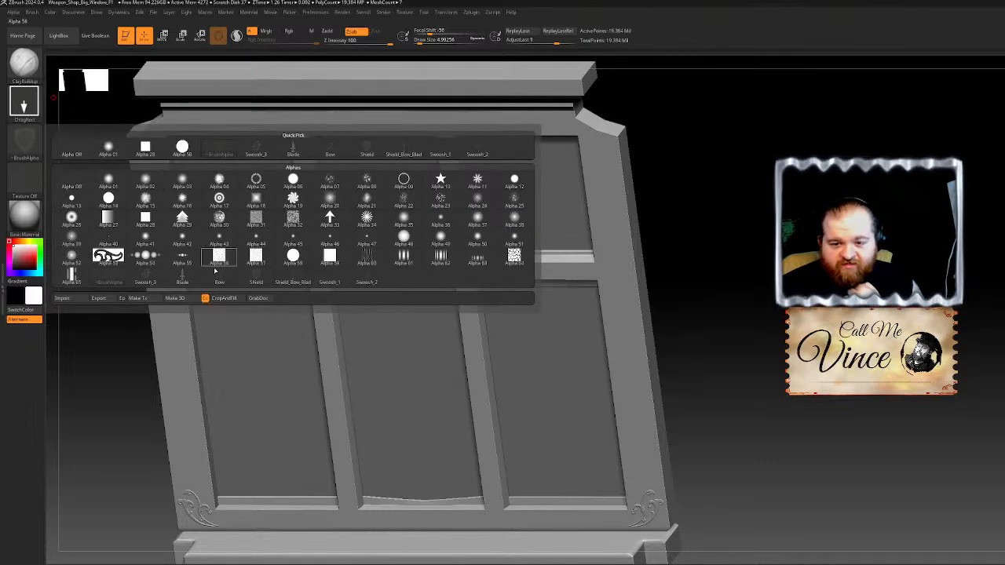
click(219, 276)
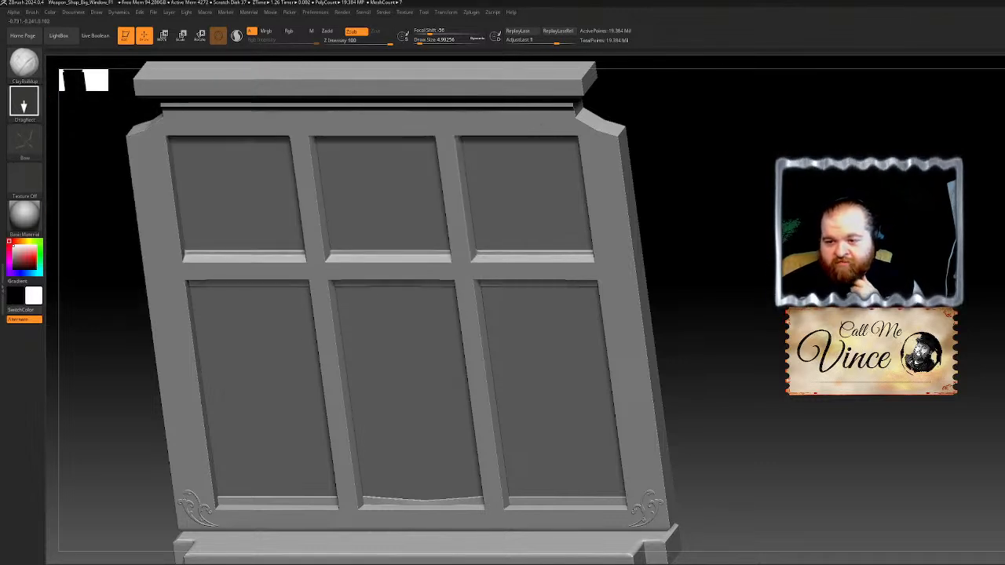
drag(712, 329, 712, 289)
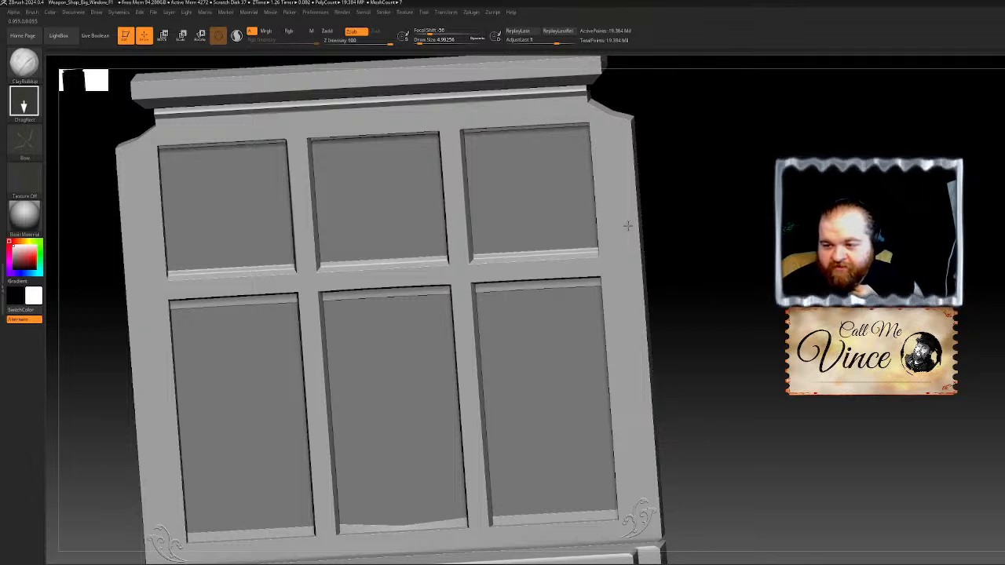
key(ctrl+z)
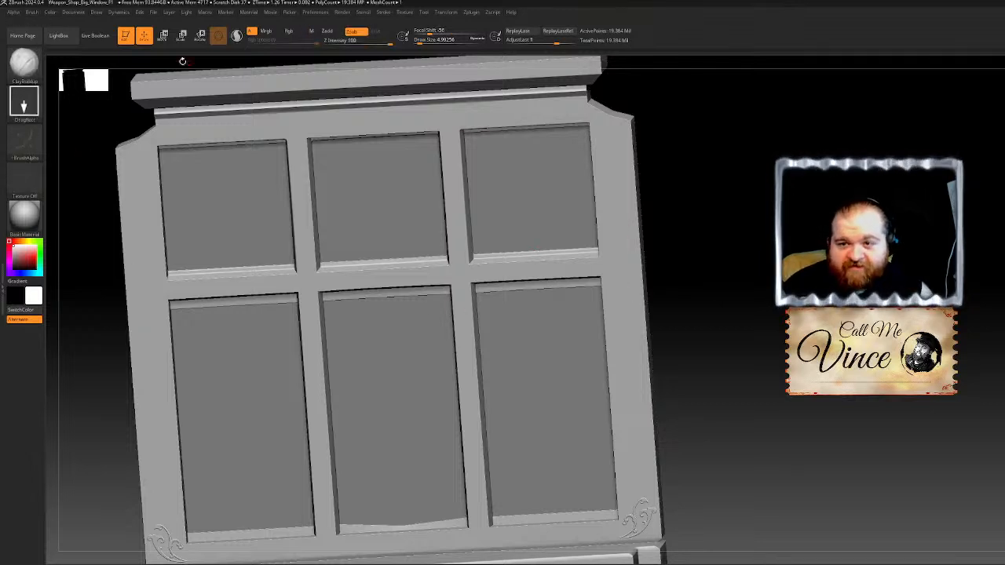
Step: Choose the Blade alpha, try adjusting its stamp on the side frame with Adjust Last, and undo it
click(23, 141)
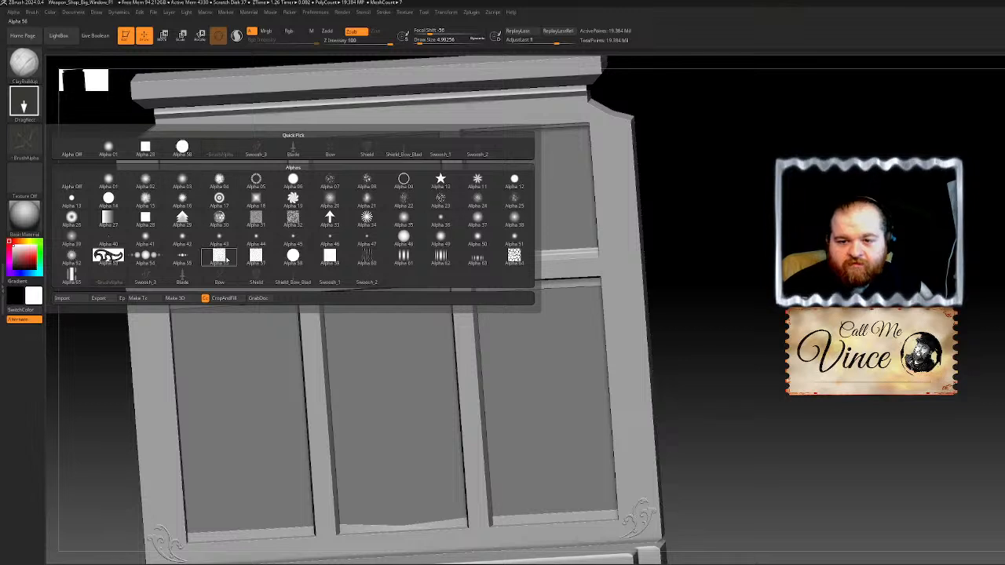
click(182, 275)
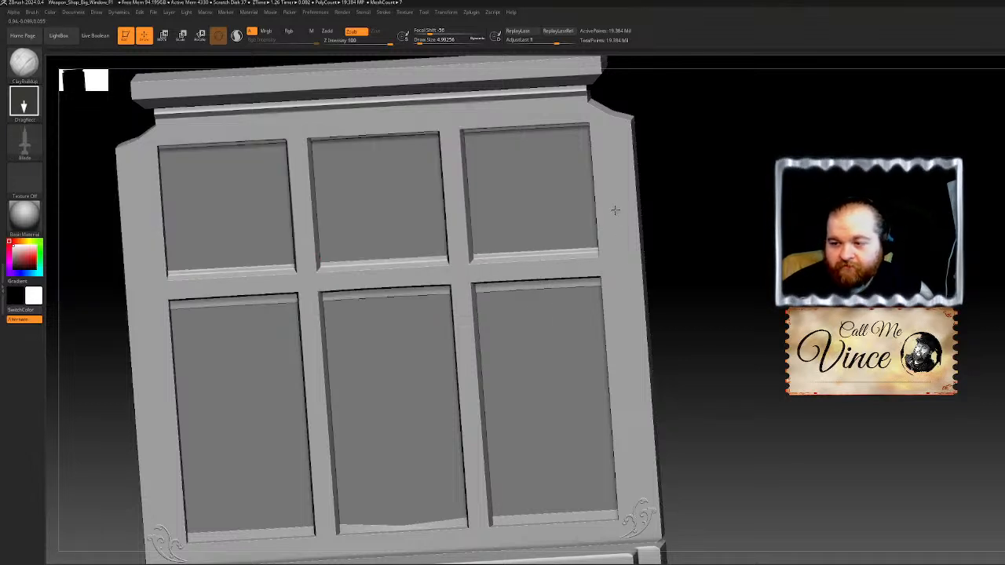
drag(705, 261, 646, 298)
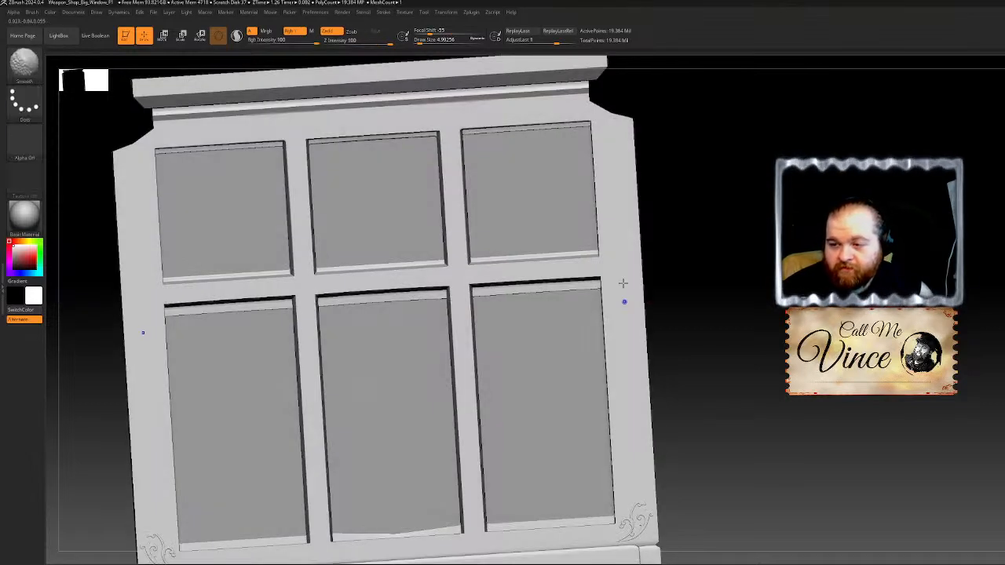
mouse_move(725, 276)
mouse_down()
mouse_move(735, 306)
mouse_move(691, 305)
mouse_up()
key(ctrl)
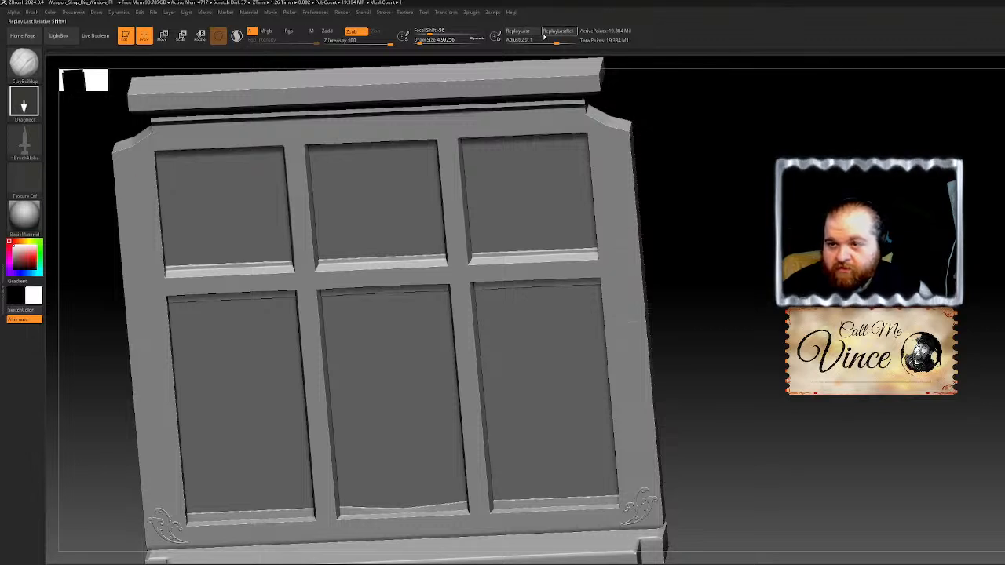
drag(507, 45, 593, 44)
drag(714, 154, 702, 135)
key(ctrl+z)
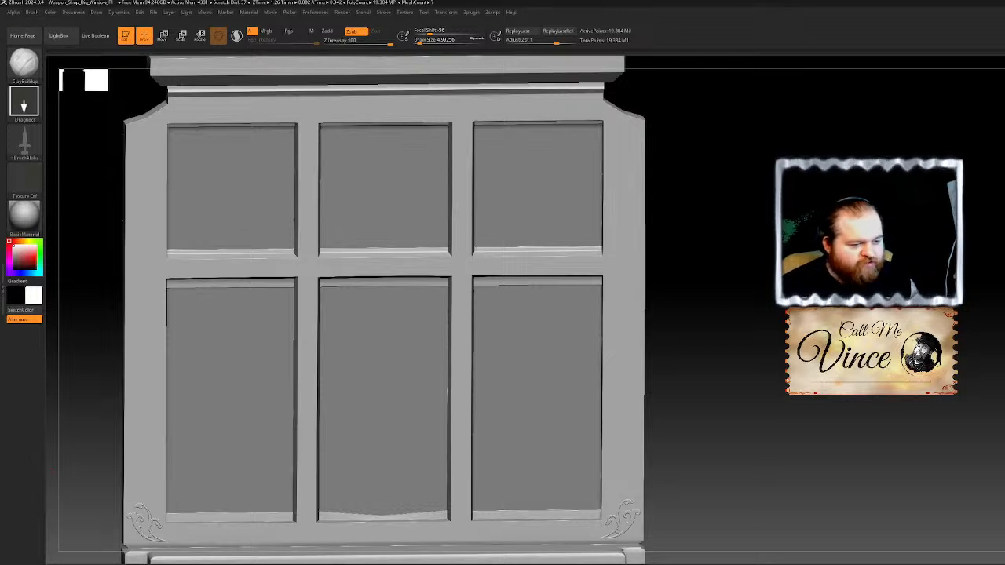
Step: Switch to Photoshop with the blank square canvas
key(alt+Tab)
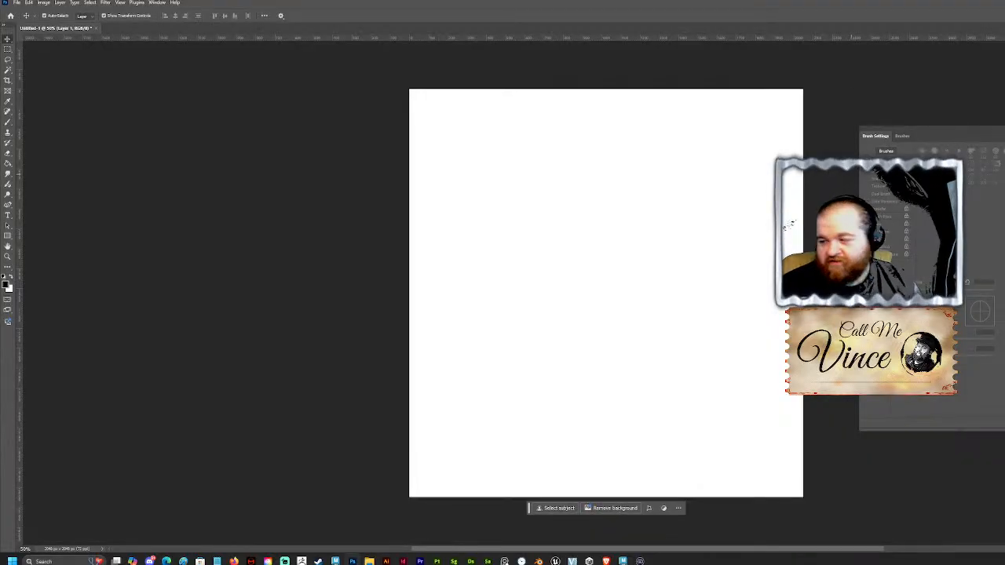
click(11, 41)
click(40, 46)
drag(919, 132, 984, 145)
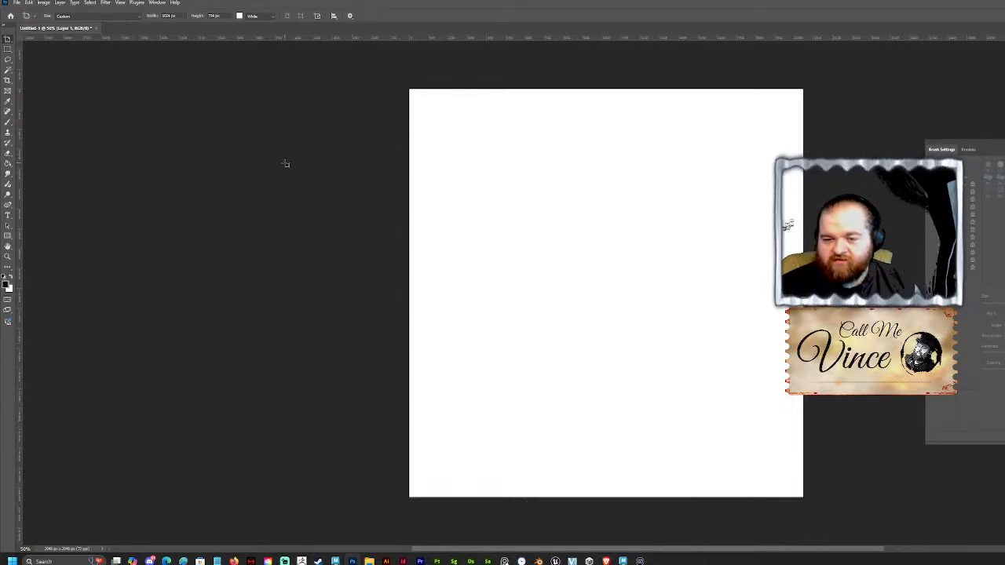
drag(285, 163, 348, 242)
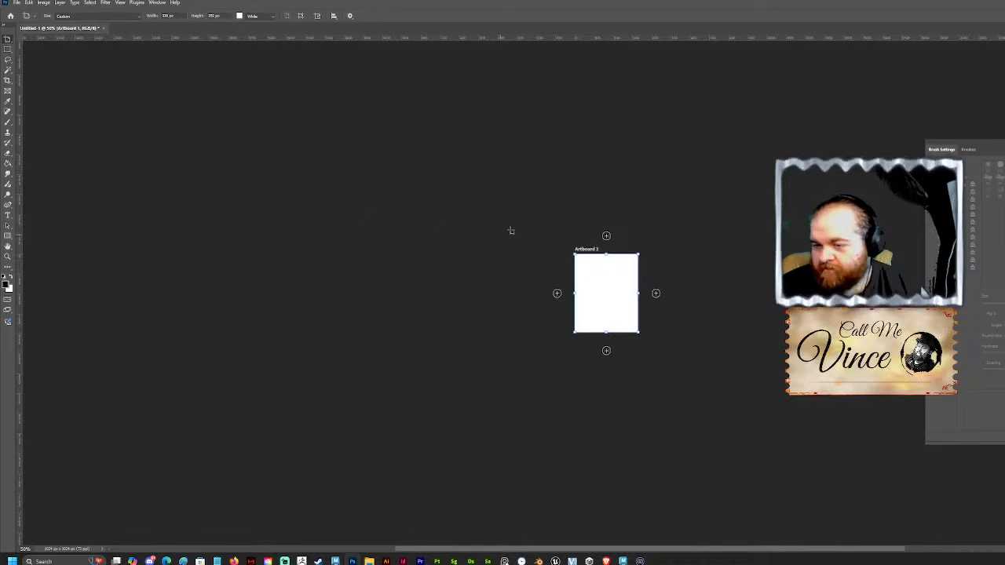
key(ctrl+z)
alt+scroll(562, 229, down, 6)
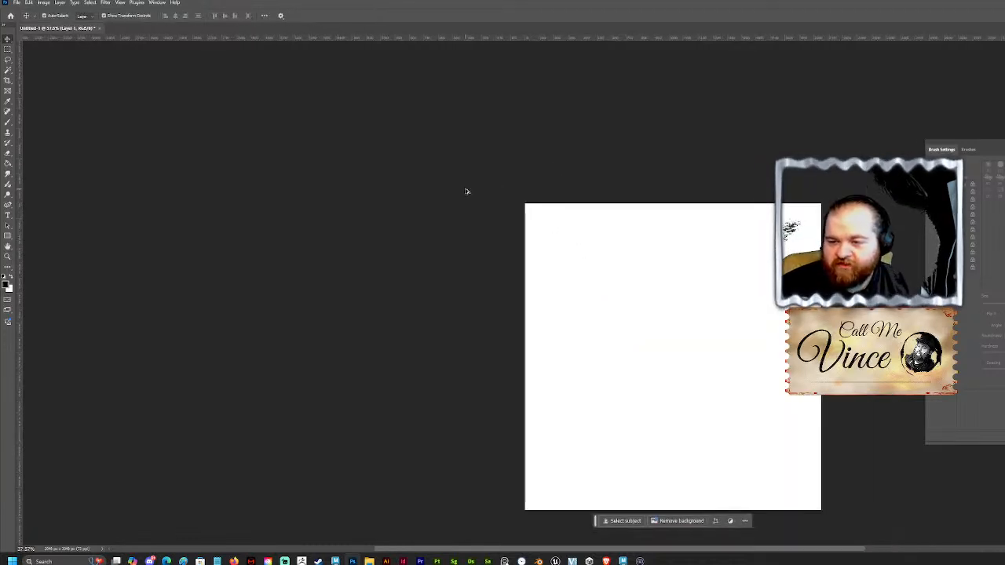
alt+scroll(734, 367, up, 3)
Step: Create a new 2048 x 2048 pixel document at 72 pixels/inch with artboards enabled and a white background
click(16, 2)
click(27, 9)
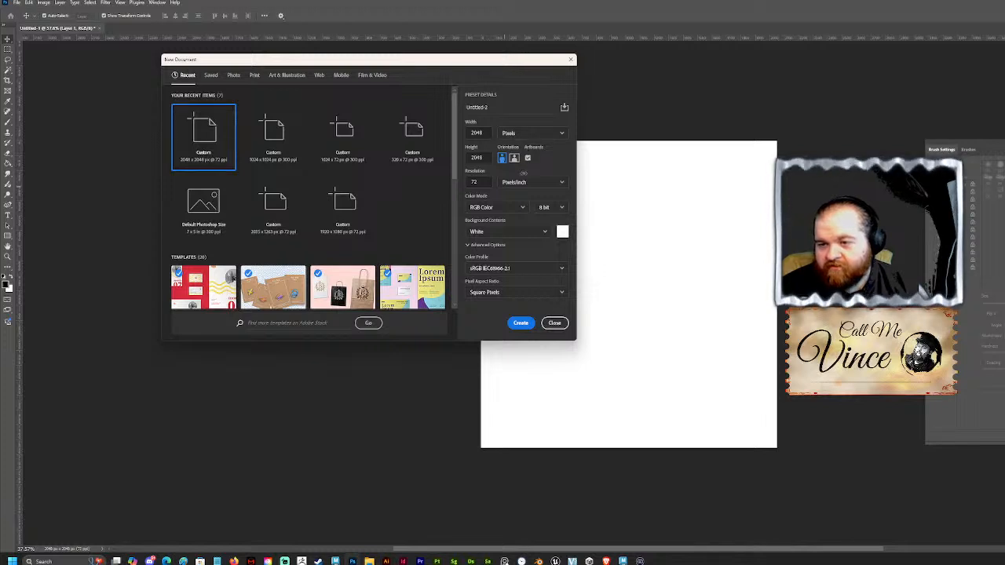
click(521, 322)
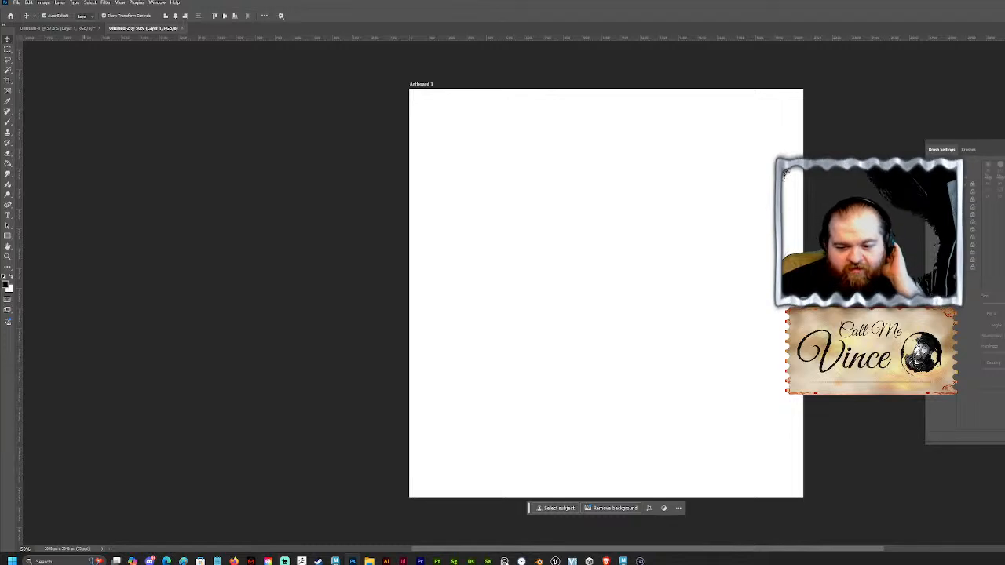
Step: Place the Shield image on the new artboard at its original size
mouse_move(369, 559)
mouse_move(398, 538)
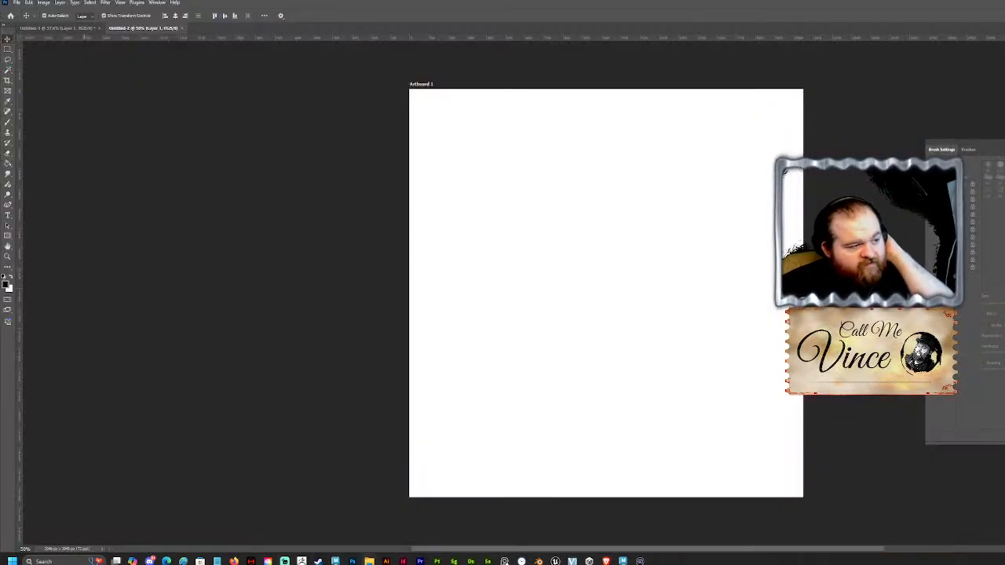
drag(0, 206, 587, 276)
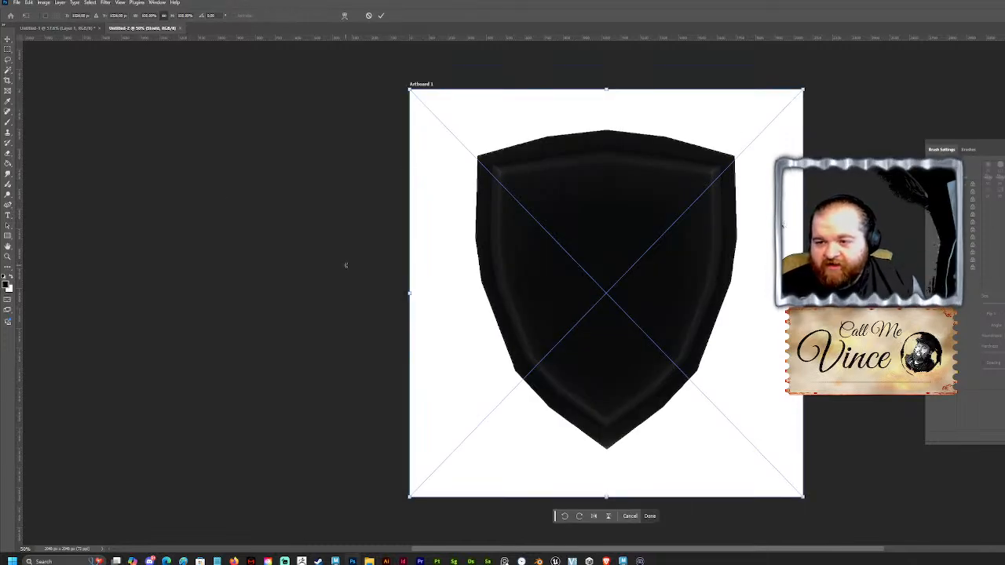
click(381, 15)
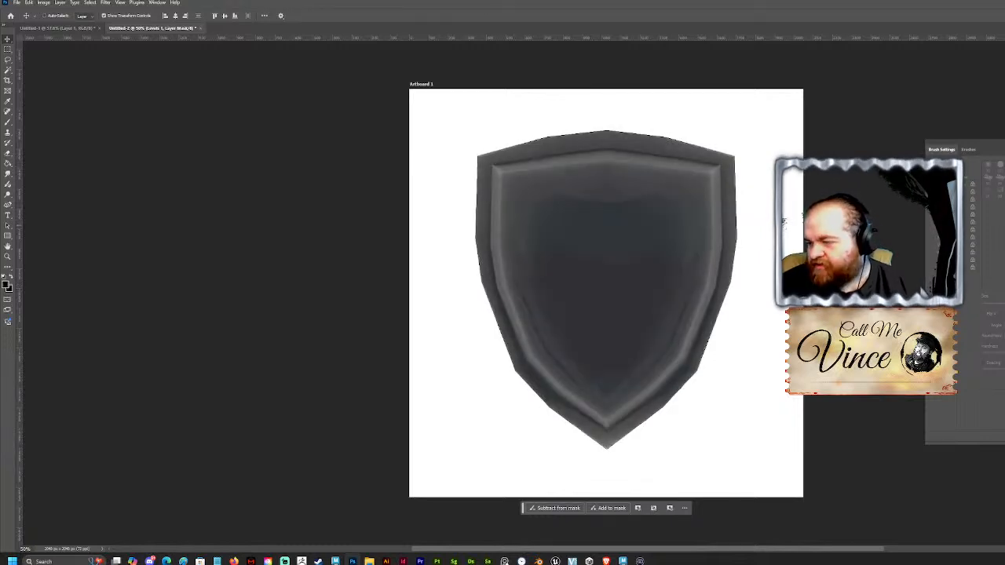
Step: Undo the Levels adjustment and use the Camera Raw Filter to deepen the shield's blacks and brighten its inner rim
key(ctrl+z)
key(ctrl+z)
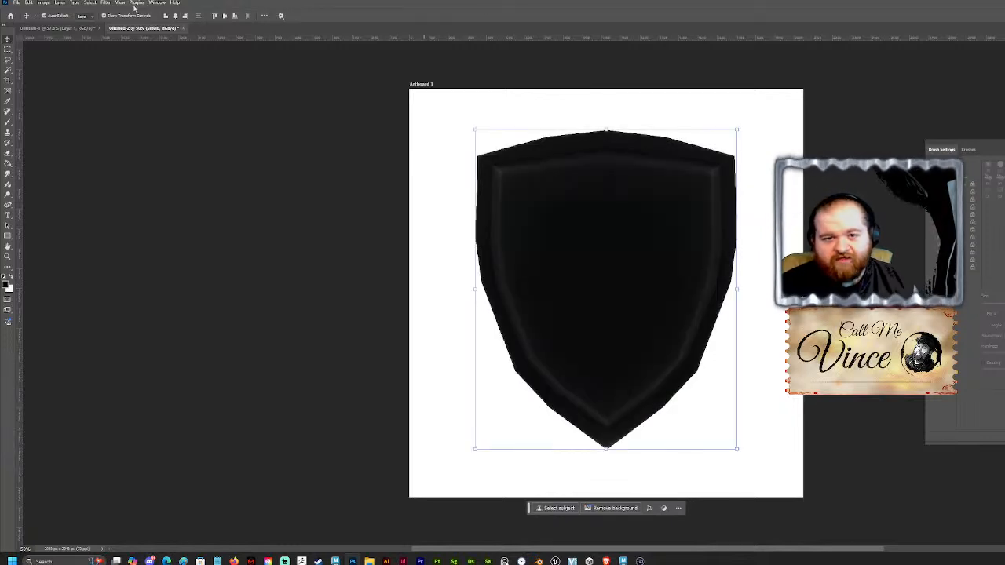
click(92, 2)
mouse_move(120, 5)
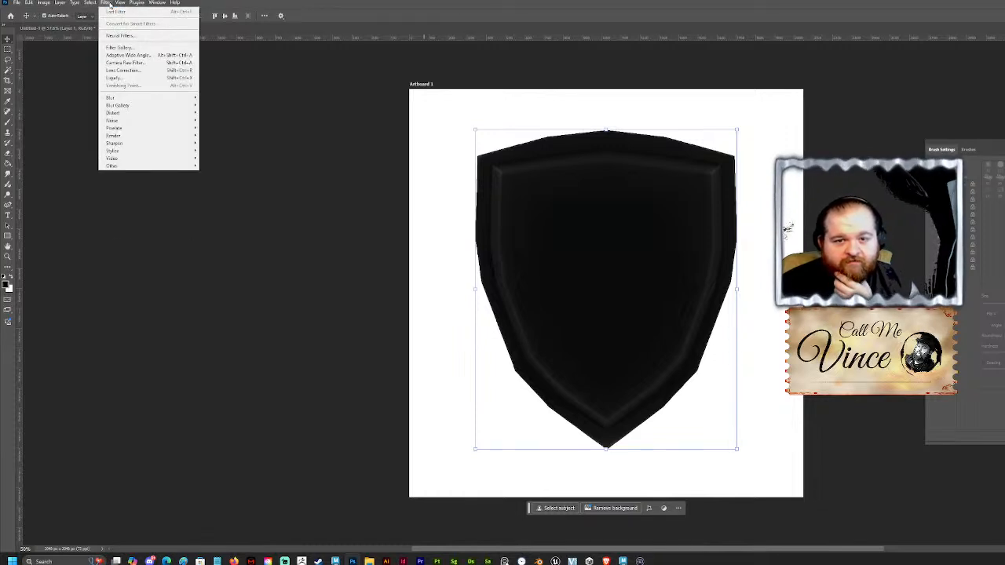
click(137, 62)
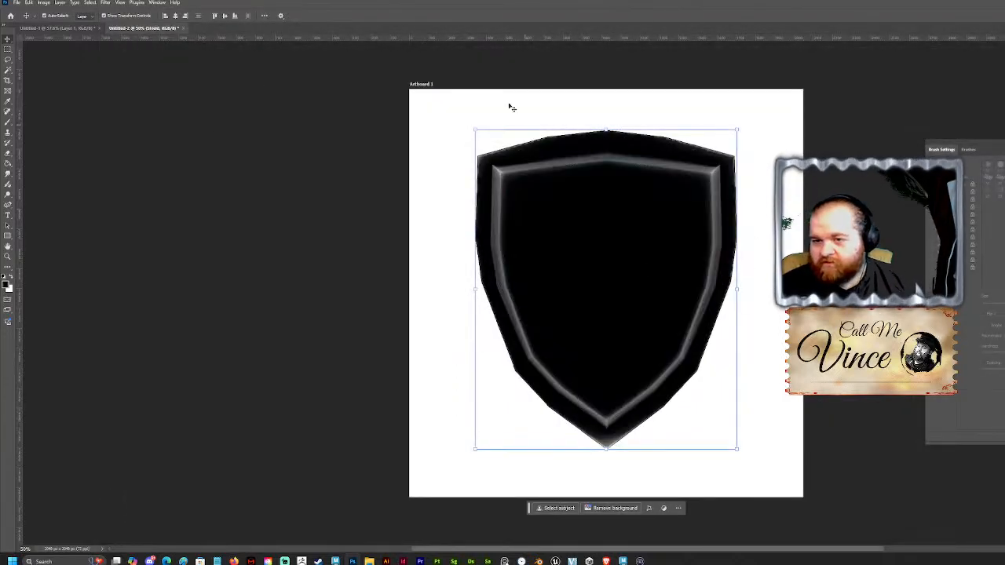
Step: Add three more 2048 x 2048 pixel artboards in a row to the right of the shield artboard
click(8, 41)
click(26, 47)
key(v)
click(762, 148)
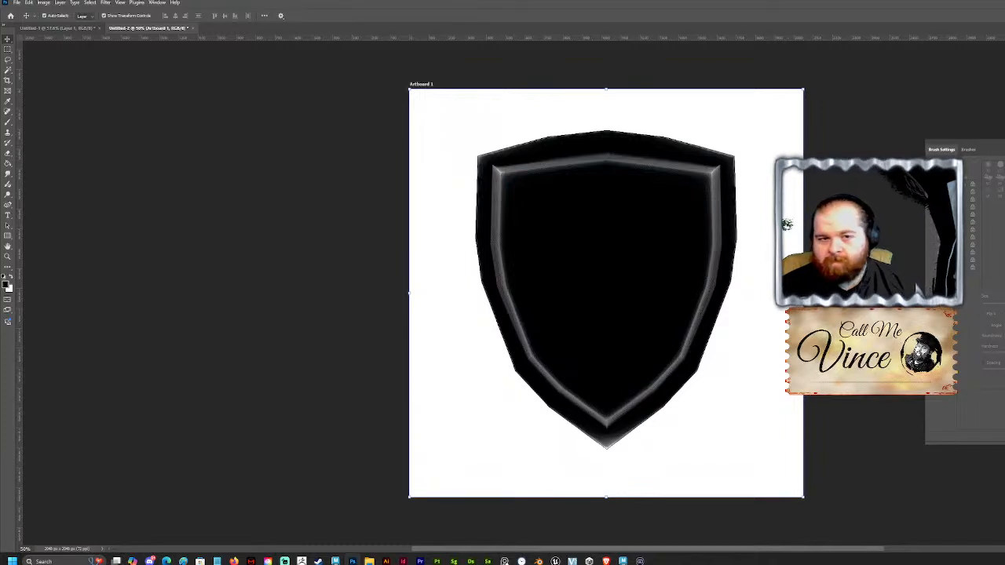
click(9, 41)
click(32, 51)
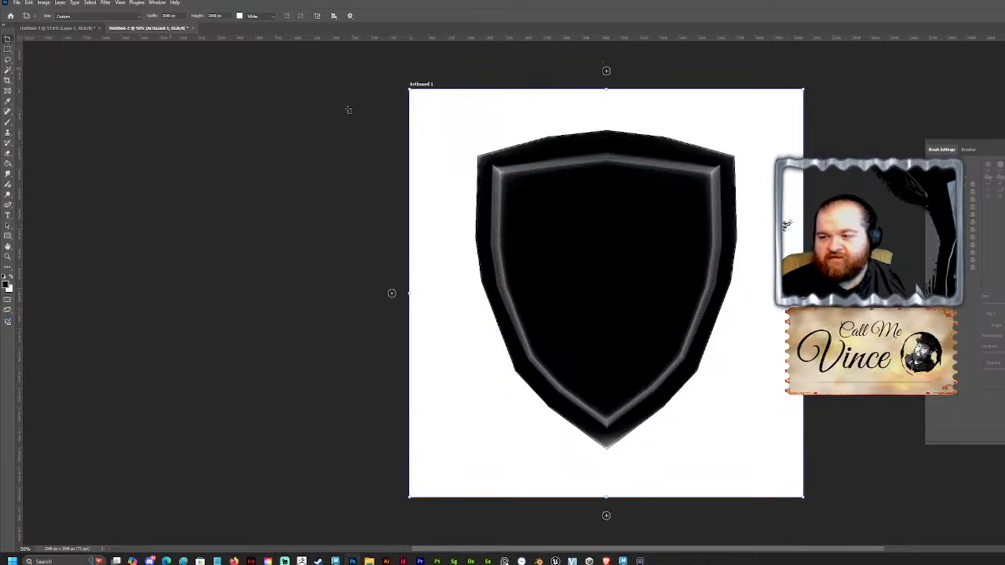
click(821, 293)
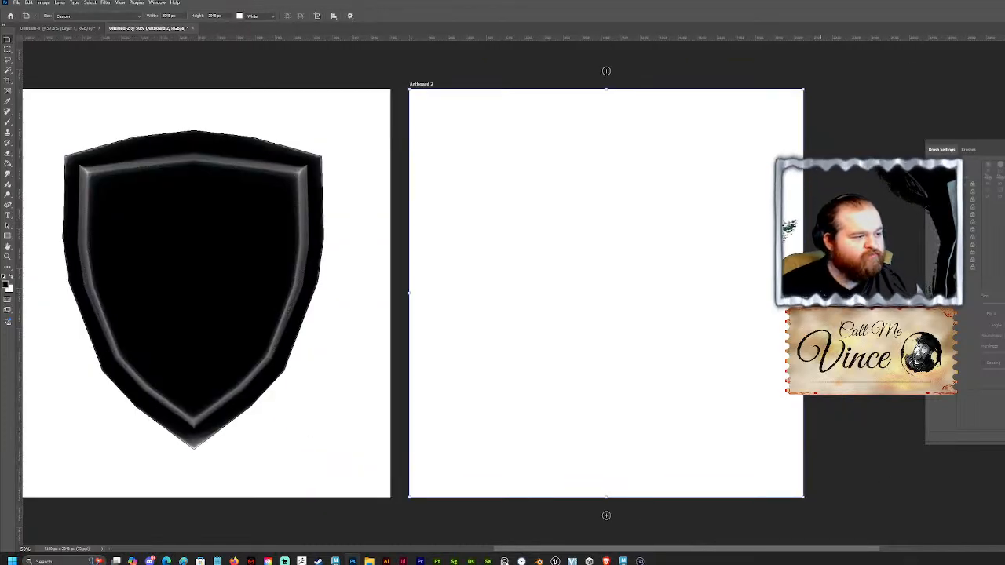
click(821, 293)
click(822, 293)
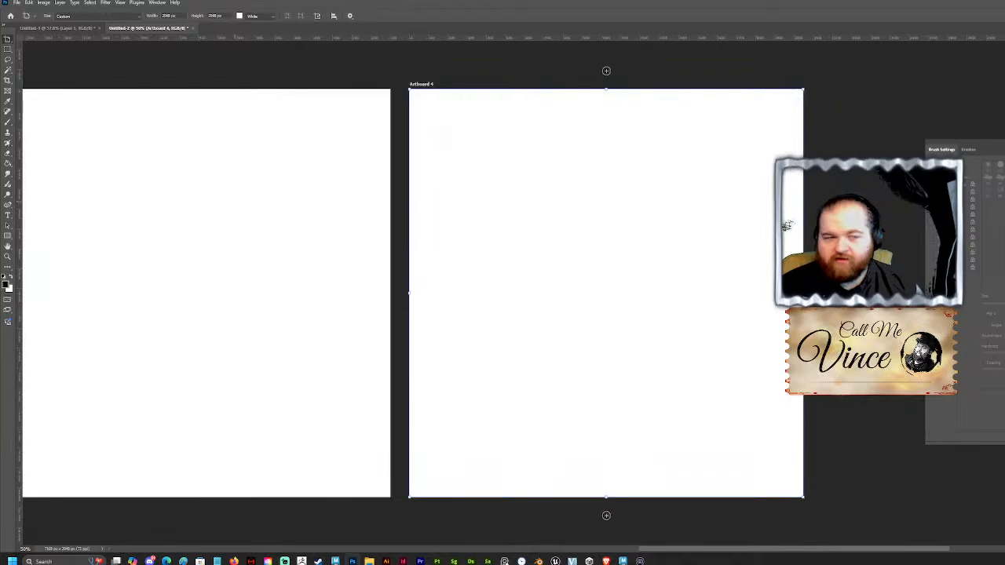
Step: Place the Blade image on Artboard 4 and rename the artboard Blade
drag(88, 242, 532, 251)
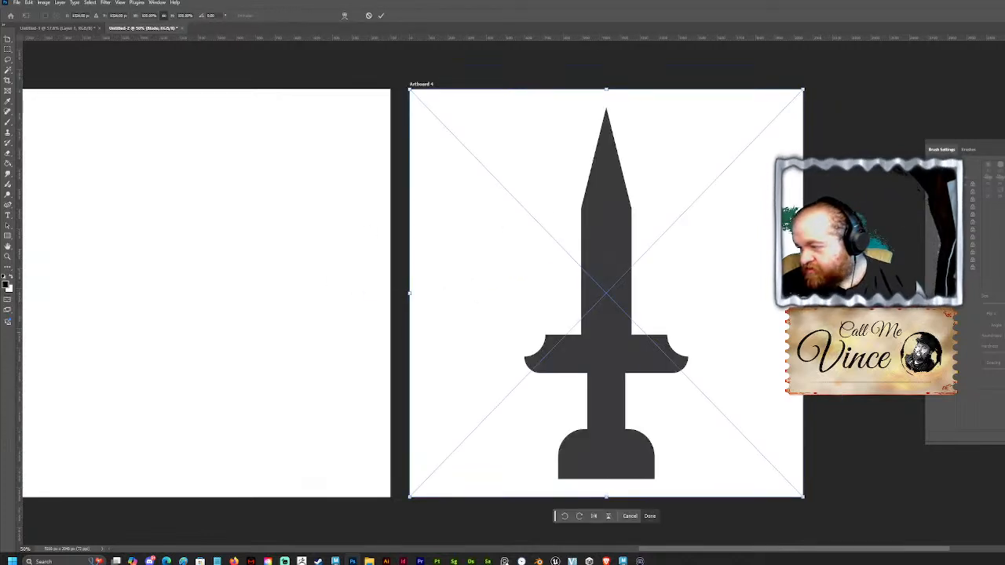
key(Return)
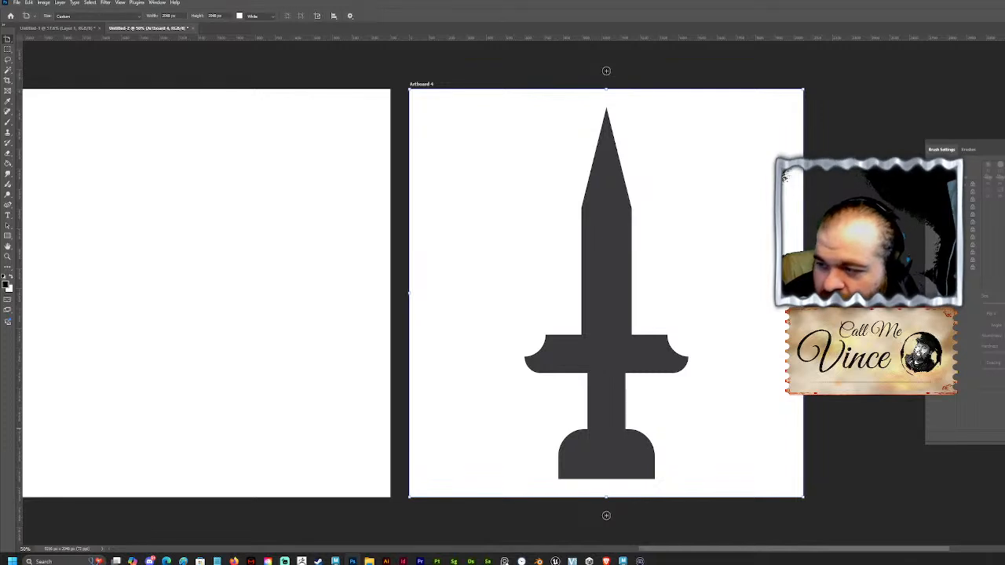
key(Return)
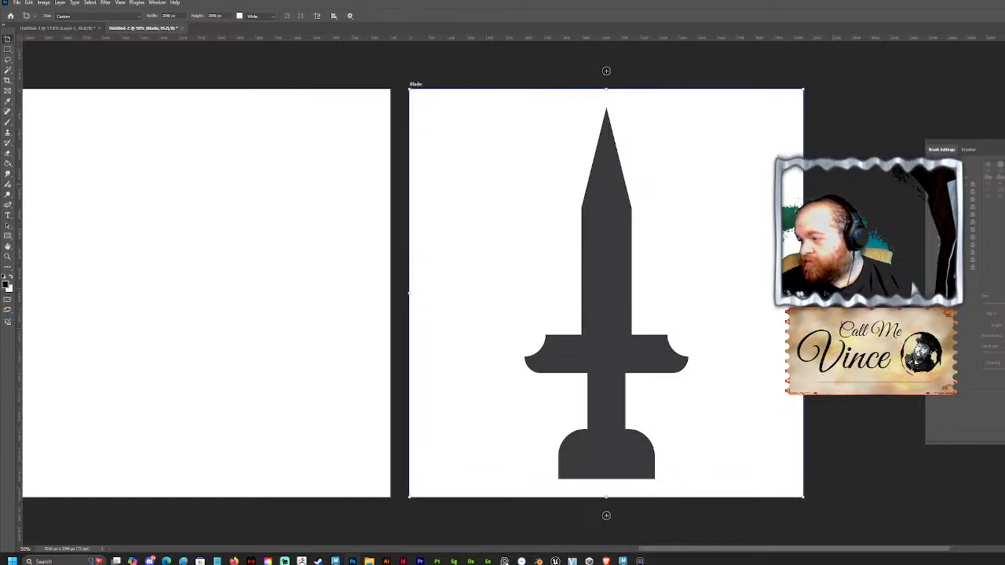
Step: Darken the blade to solid black with a Levels adjustment and select the blade layer
key(v)
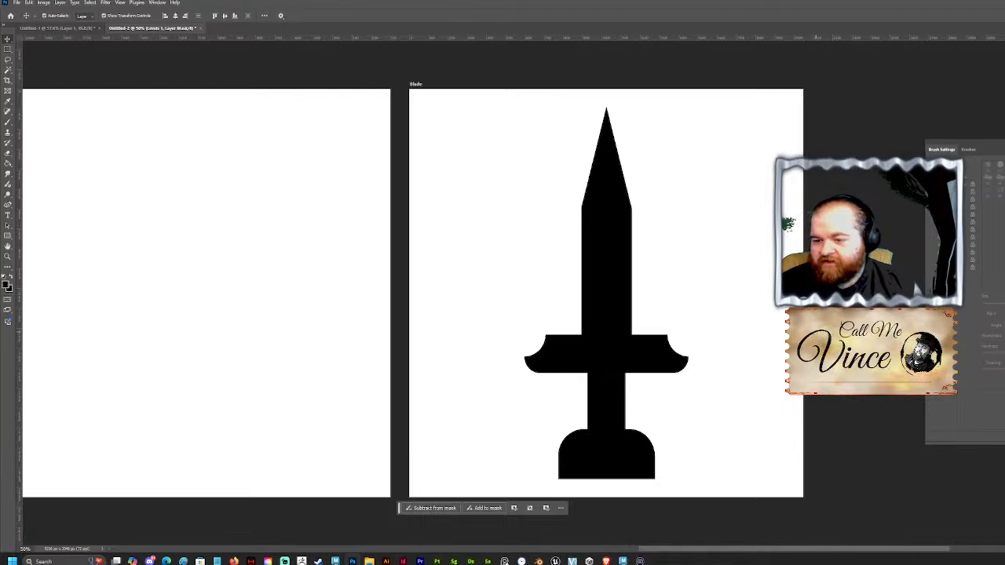
click(680, 365)
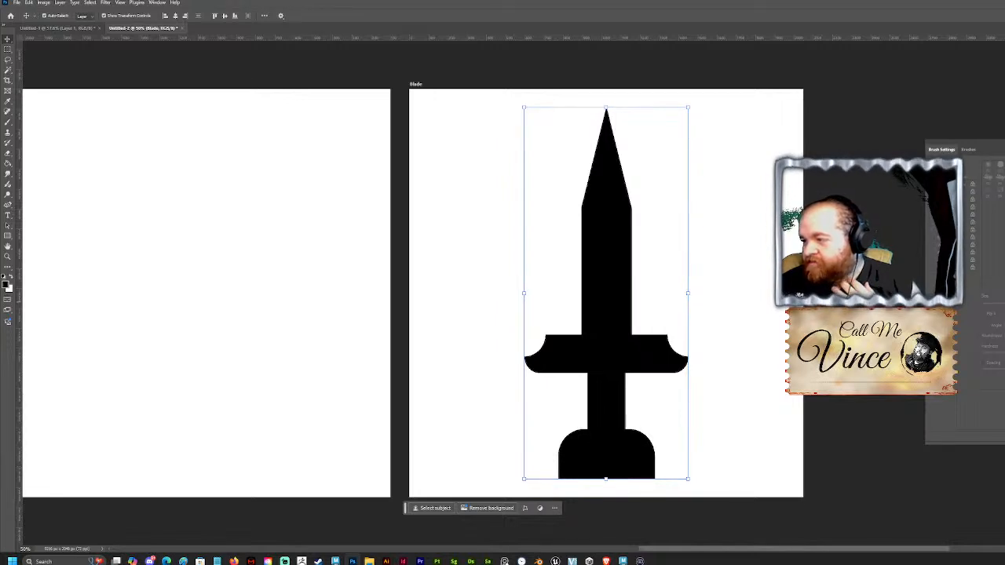
click(725, 163)
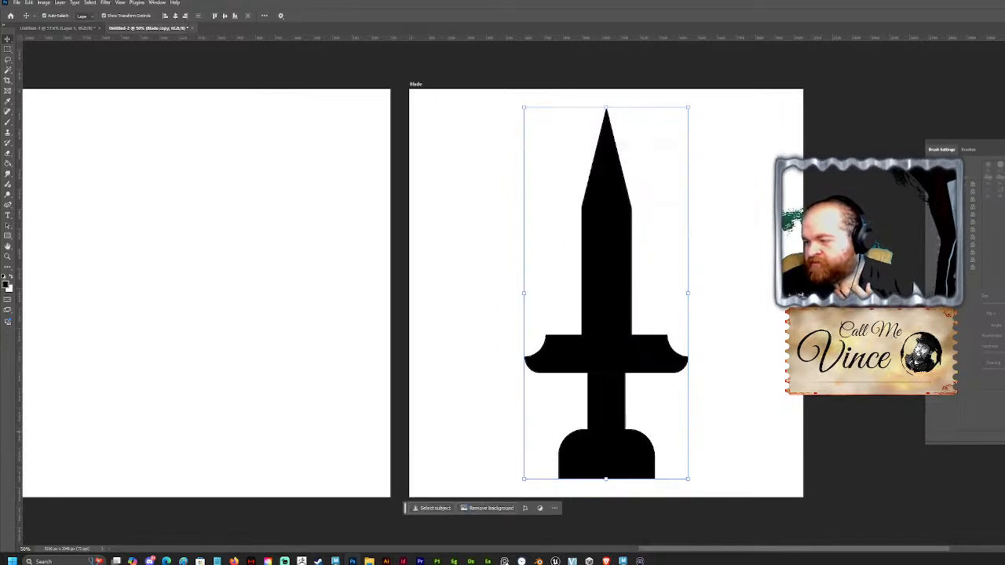
Step: Soften the blade's edges with a slight Gaussian Blur
click(156, 3)
mouse_move(123, 2)
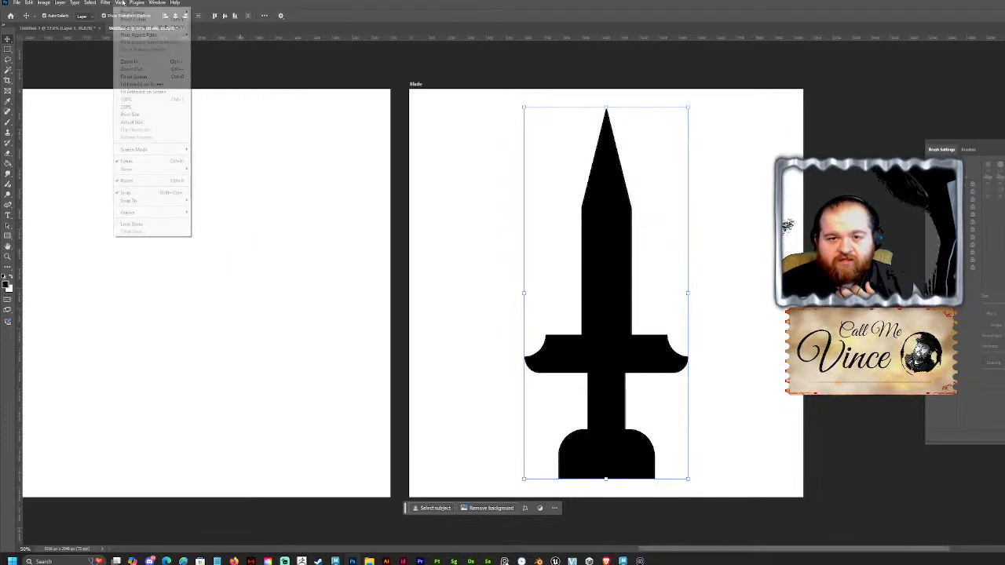
mouse_move(156, 109)
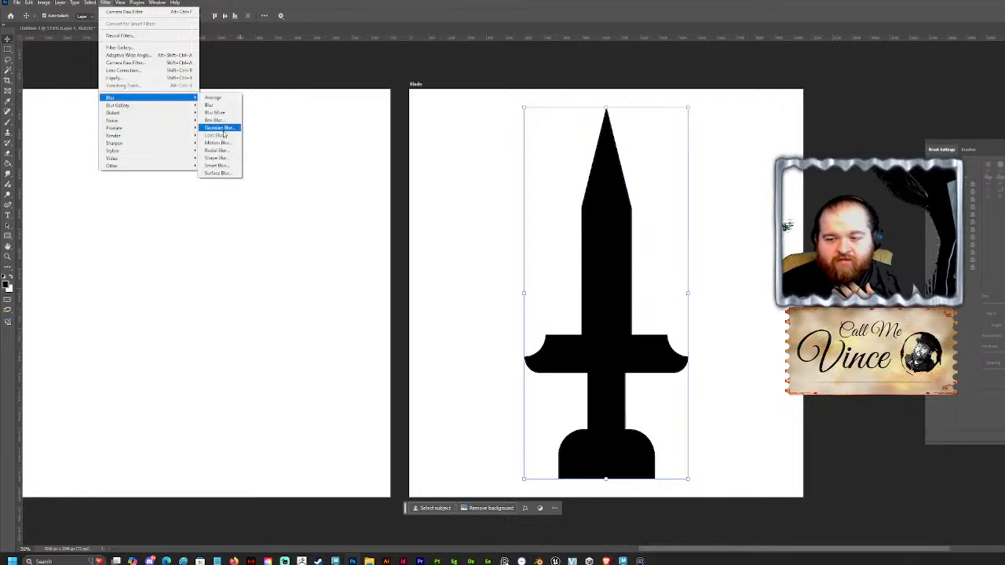
click(221, 129)
click(608, 255)
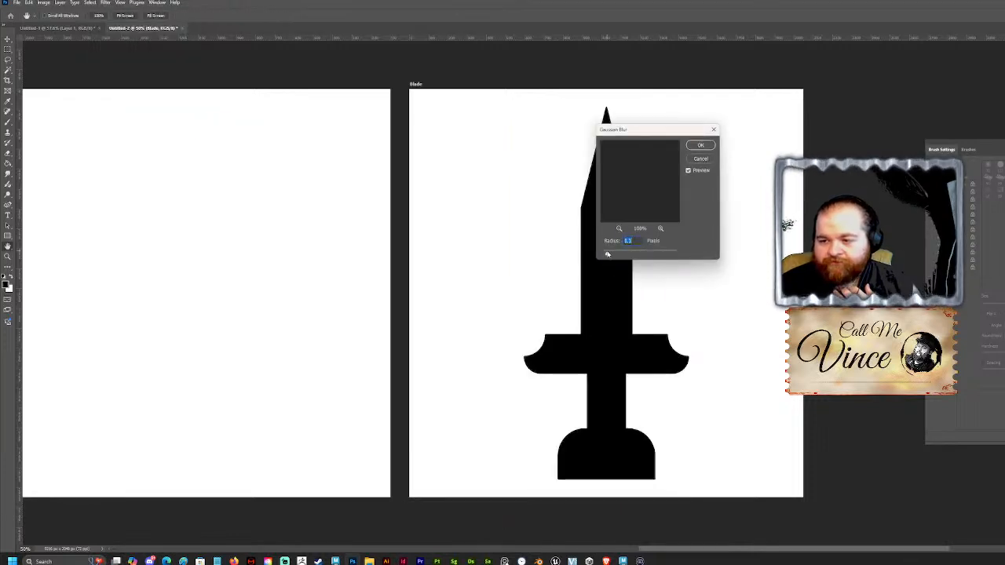
drag(608, 254, 616, 254)
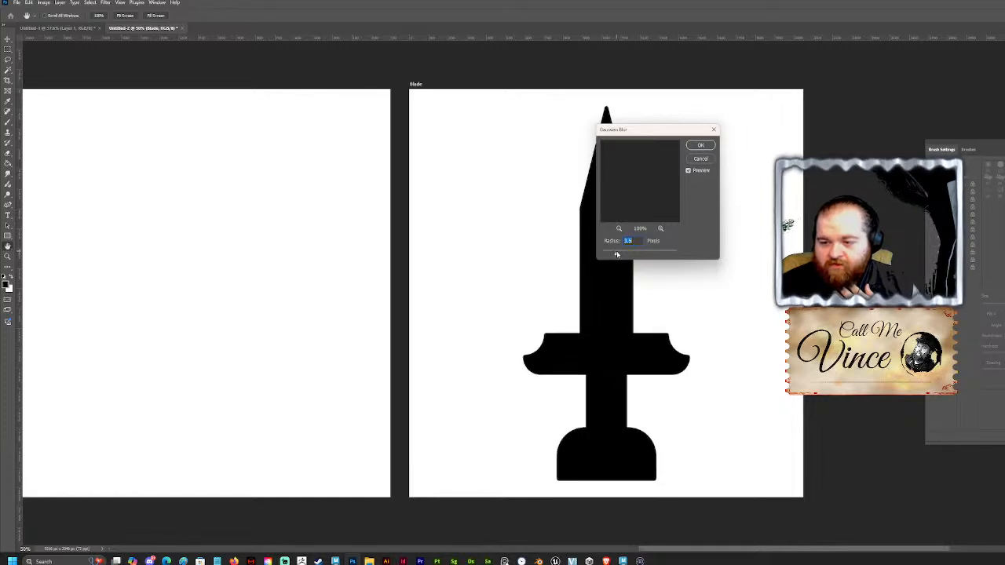
click(700, 145)
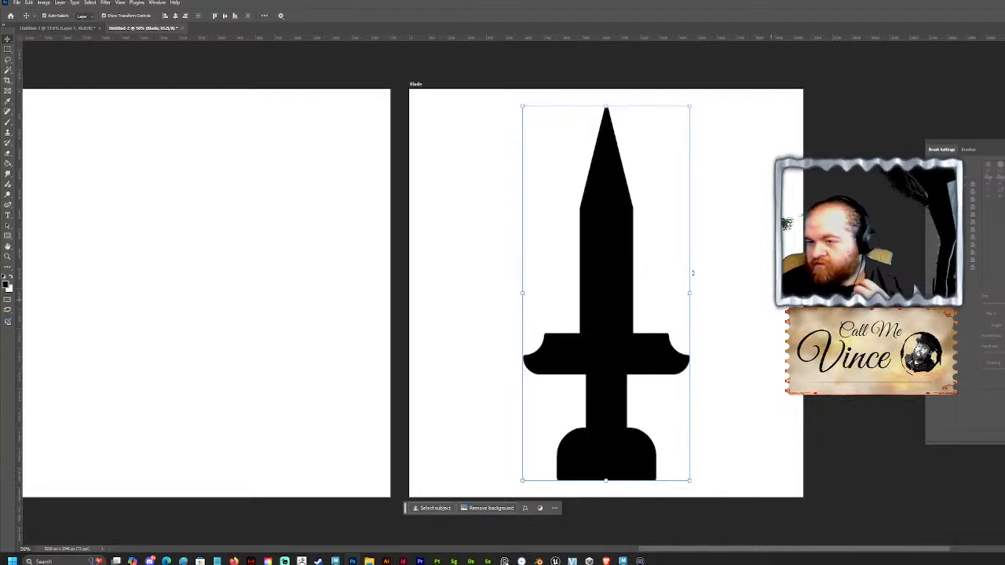
Step: Place the Bow image on the empty Artboard 2 next to the shield
drag(646, 549, 420, 539)
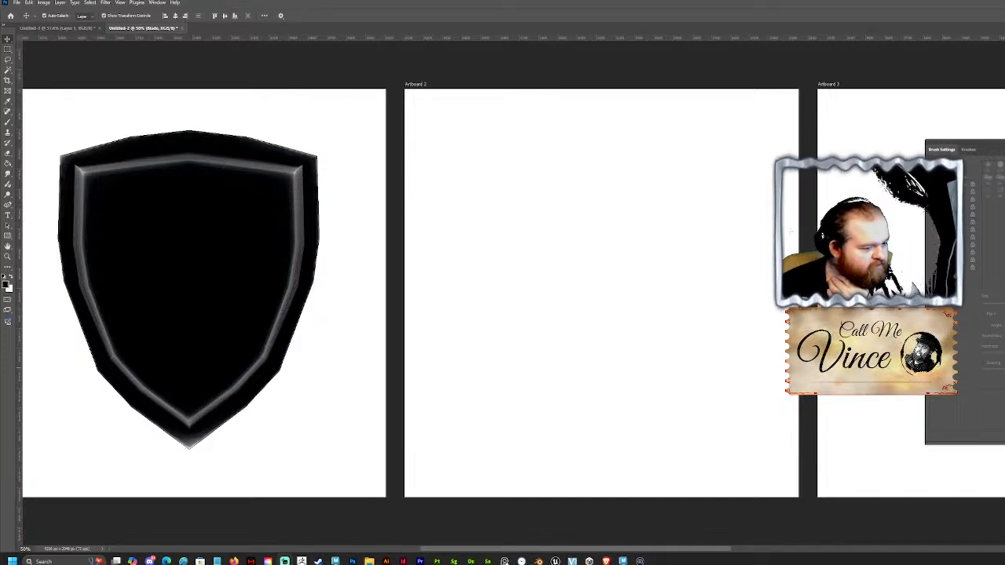
key(super+d)
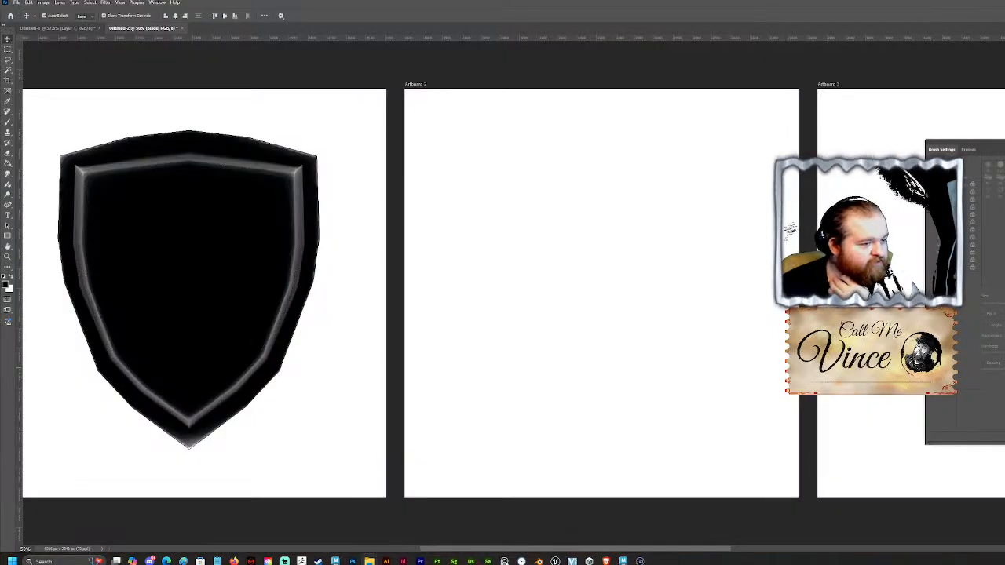
drag(789, 230, 616, 255)
key(Escape)
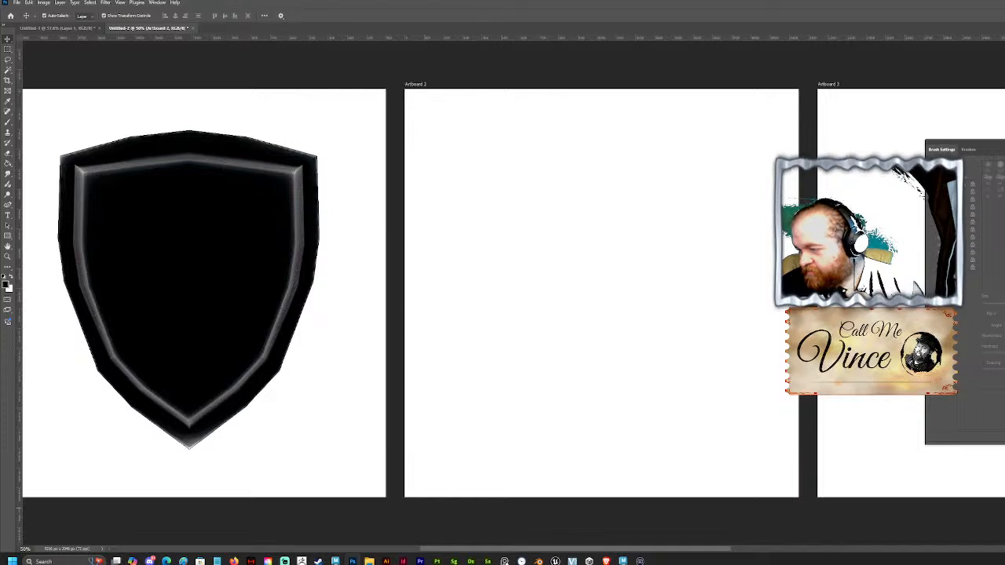
key(ctrl+v)
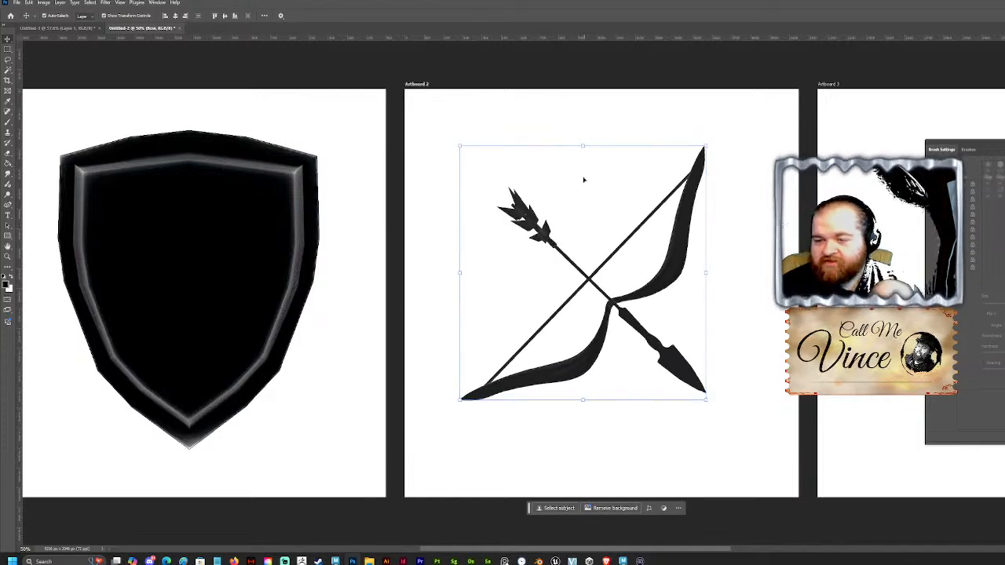
key(ctrl+t)
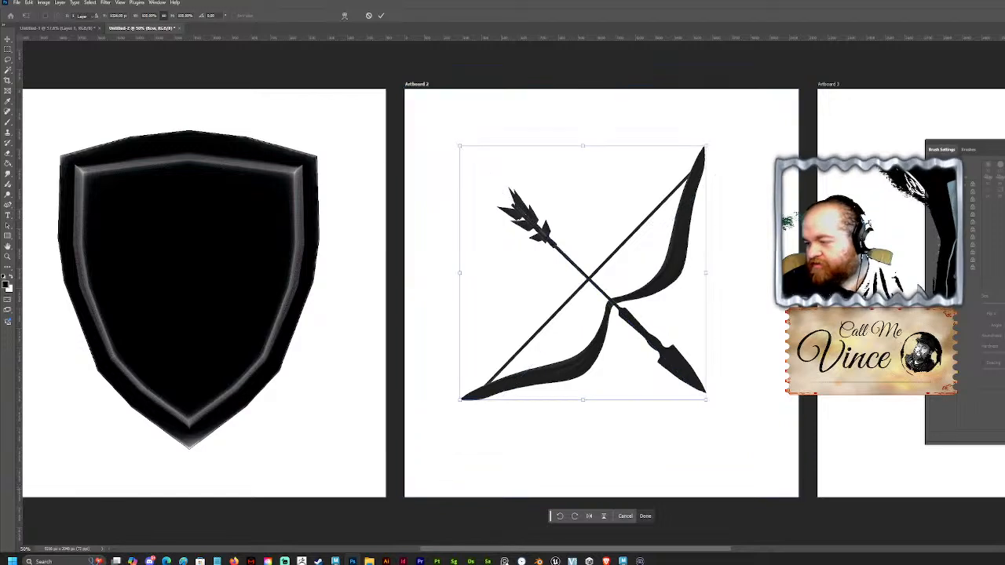
key(Return)
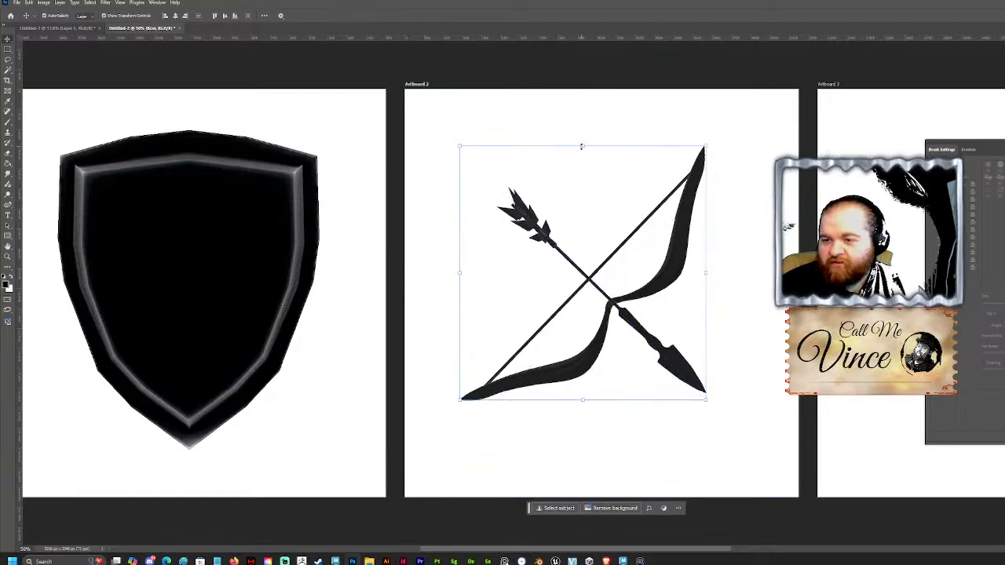
key(ctrl+t)
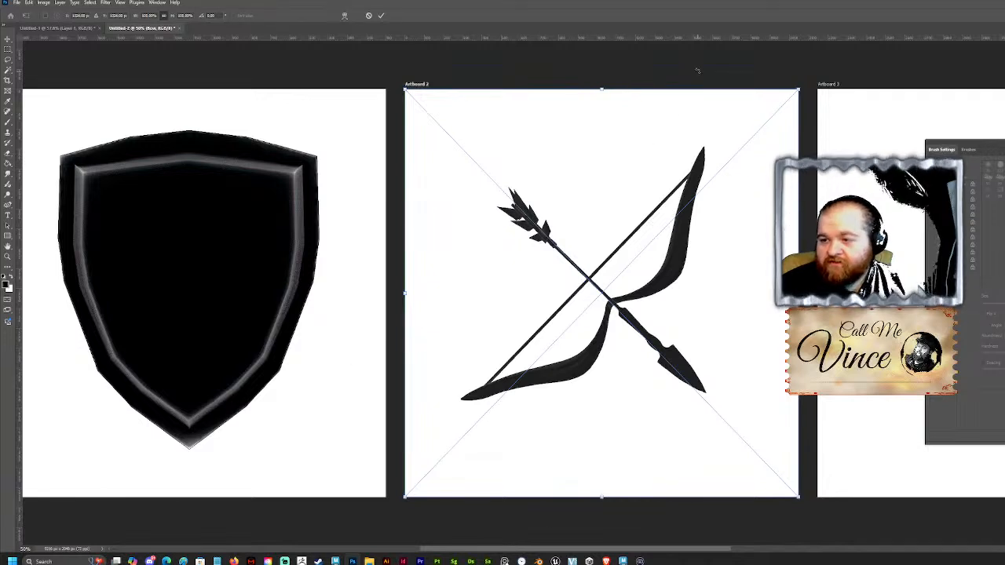
key(Return)
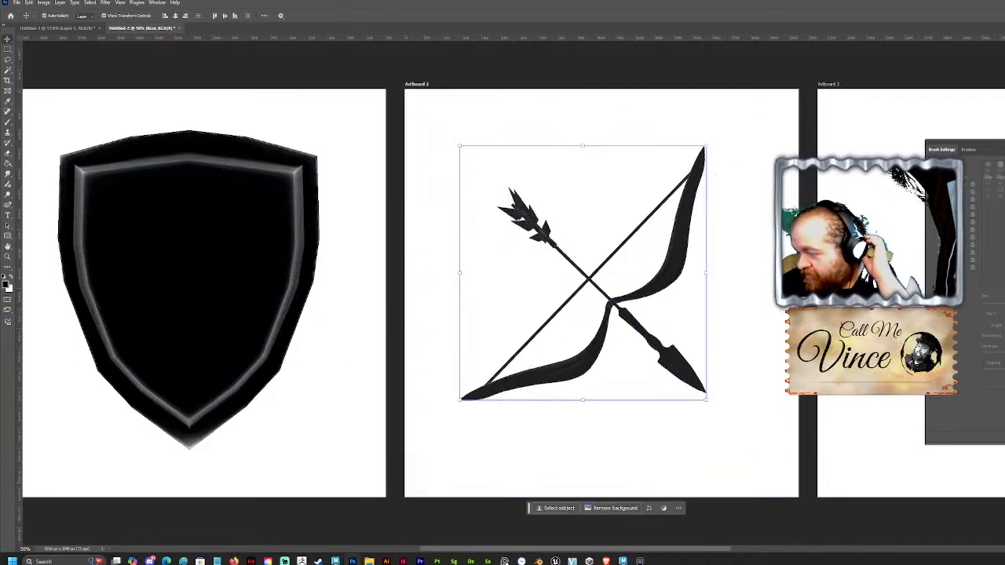
drag(582, 146, 583, 138)
key(ctrl+z)
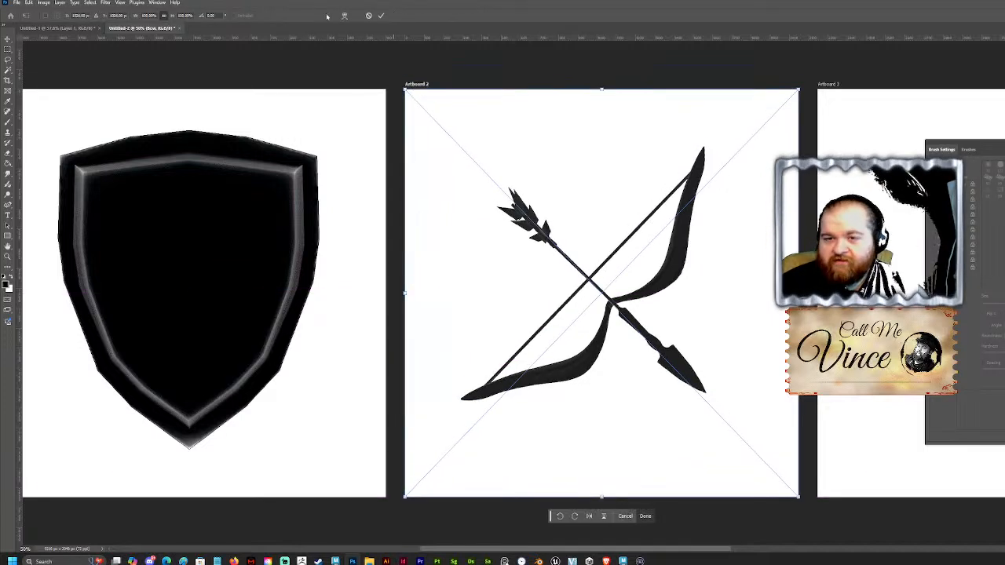
Step: Commit the bow's transform on Artboard 2 and darken the bow to solid black with the Camera Raw Filter
click(121, 3)
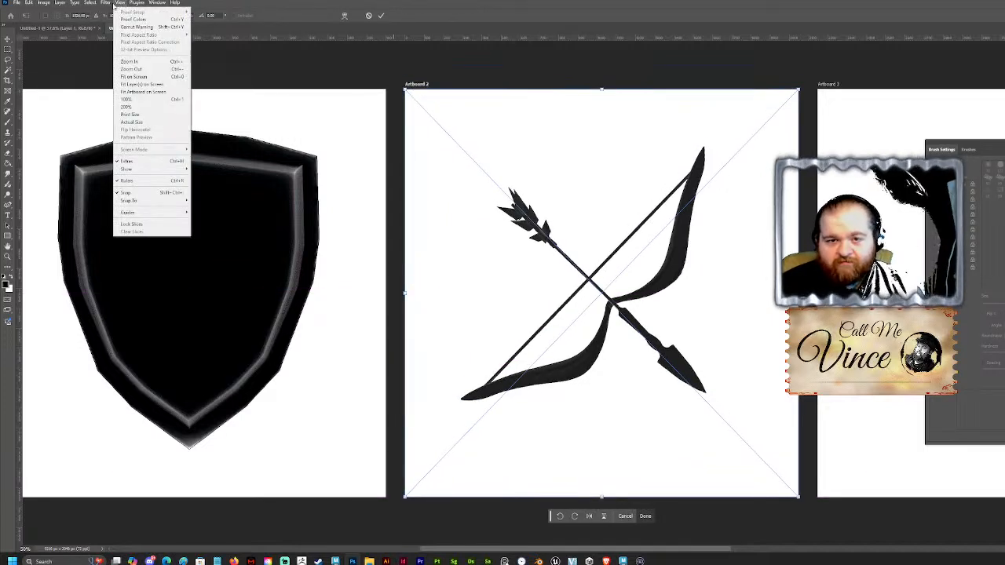
mouse_move(105, 3)
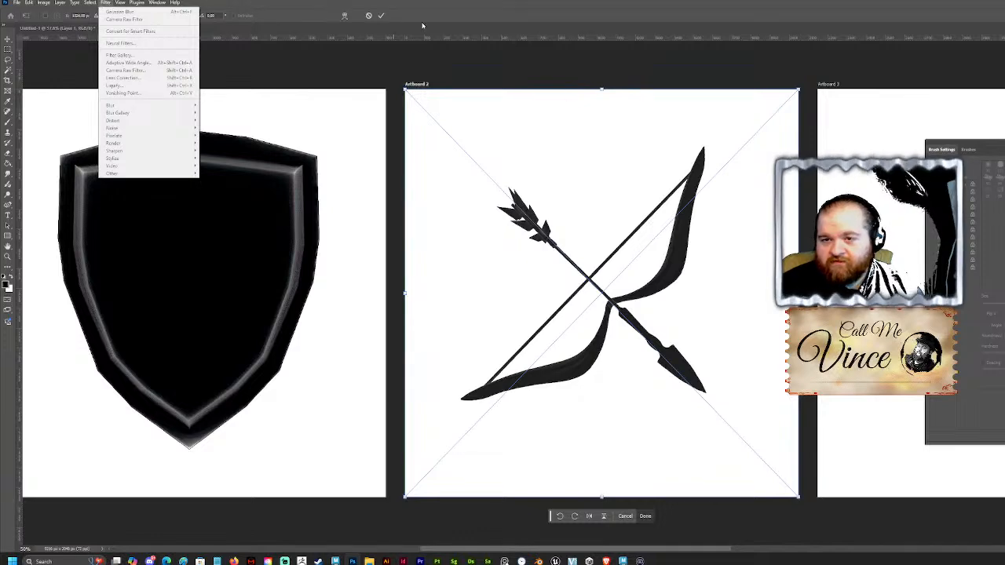
click(381, 14)
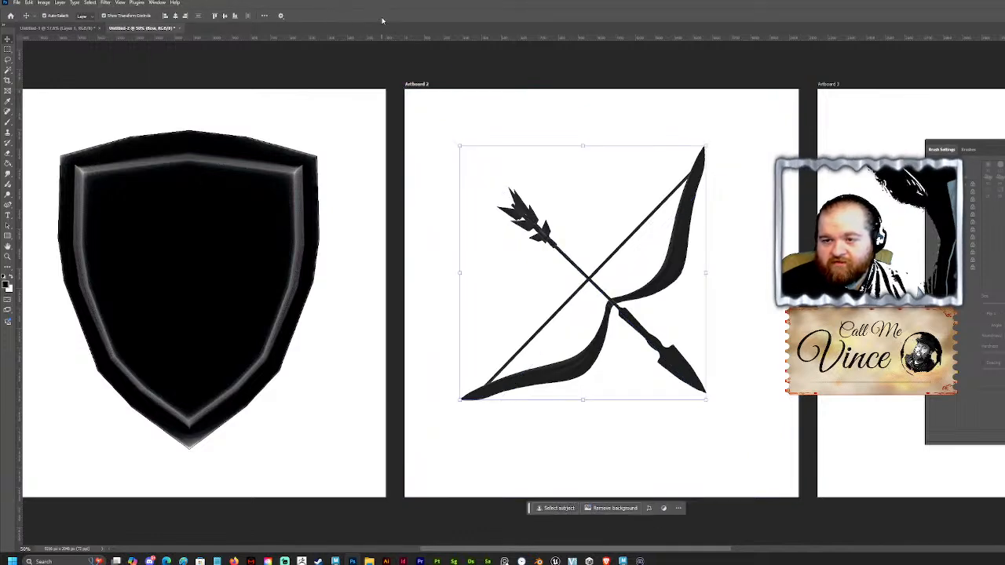
click(106, 3)
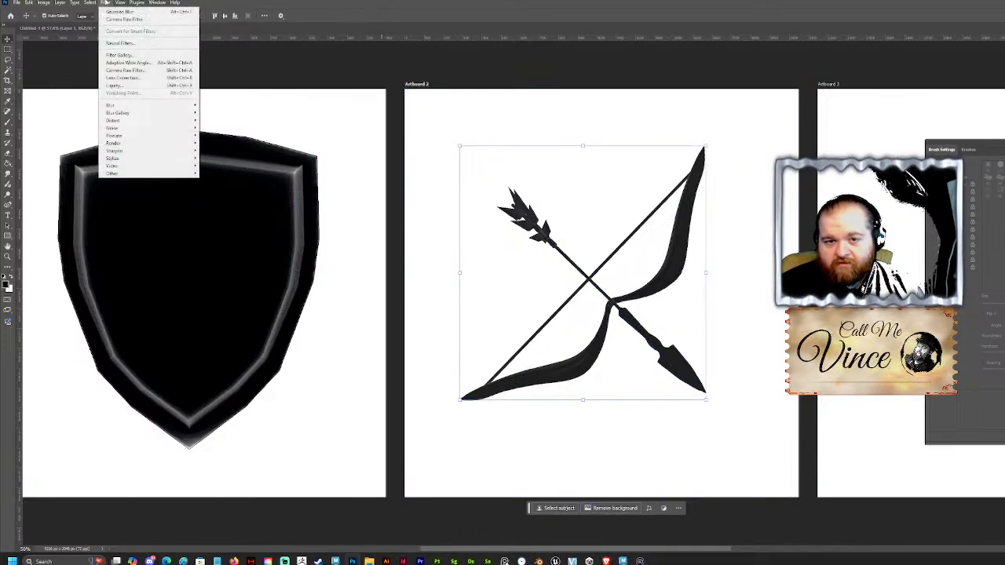
click(145, 71)
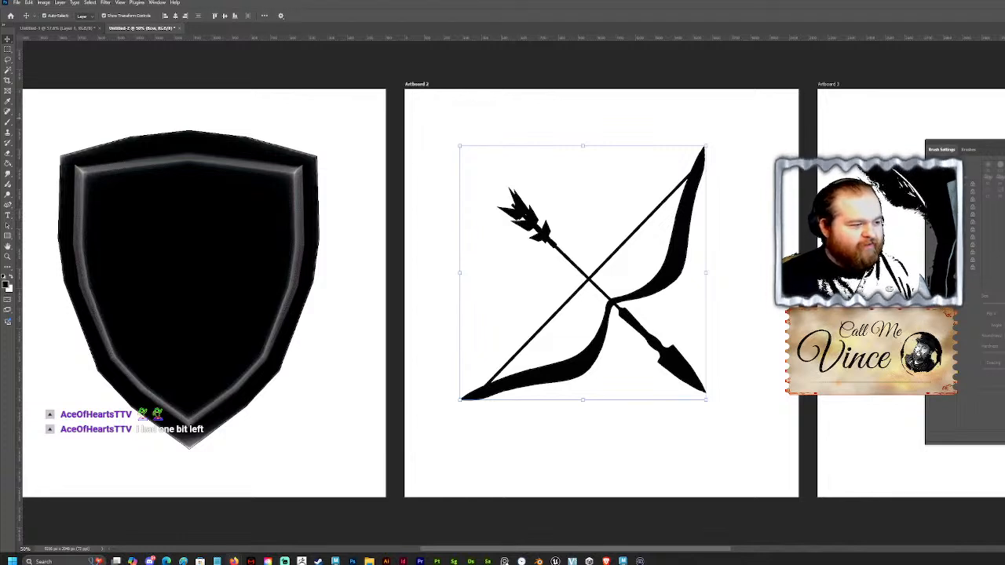
Step: Switch to the Twitch channel page in the browser and look over its Viewer Attack panel
drag(0, 130, 381, 63)
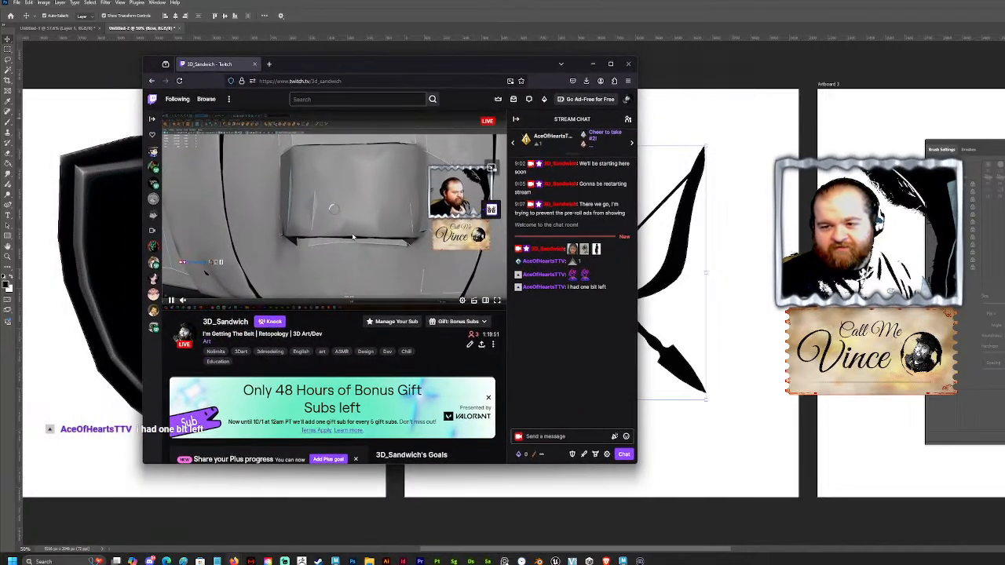
scroll(352, 236, down, 2)
scroll(314, 250, down, 3)
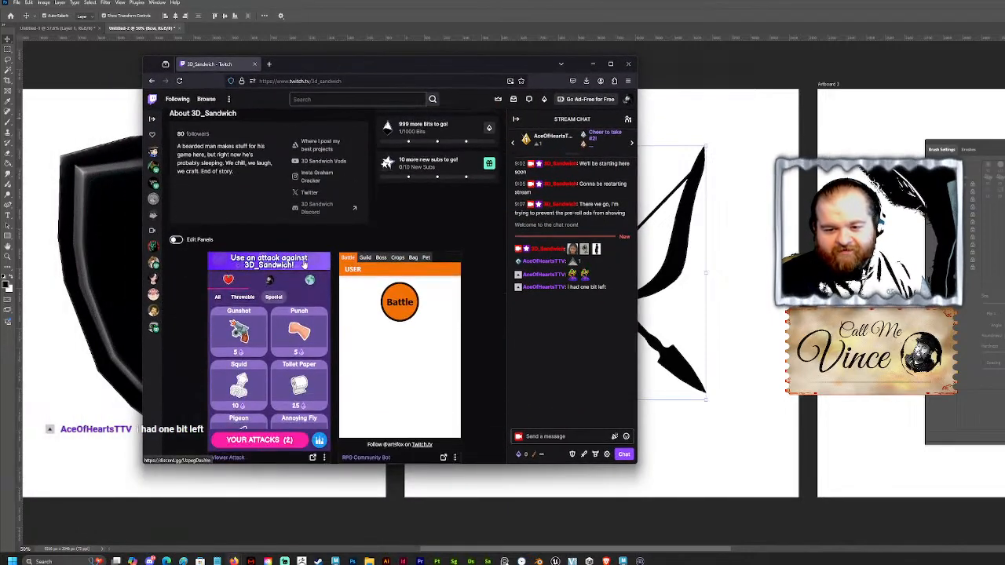
scroll(271, 314, down, 1)
scroll(250, 357, up, 1)
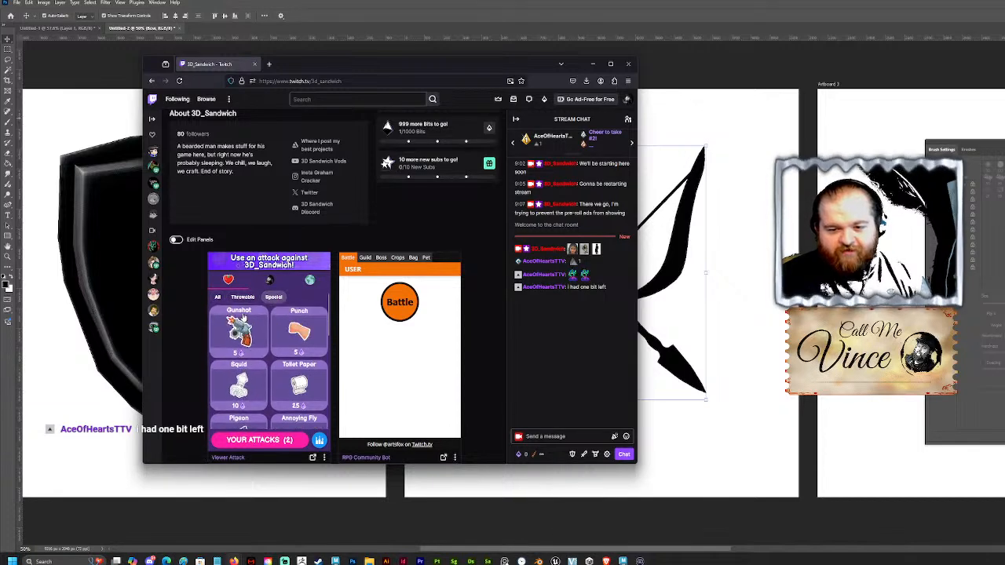
Step: Throw the tomato attack at the webcam in the stream preview, close the attack view and clear the browser window off the canvas
click(274, 440)
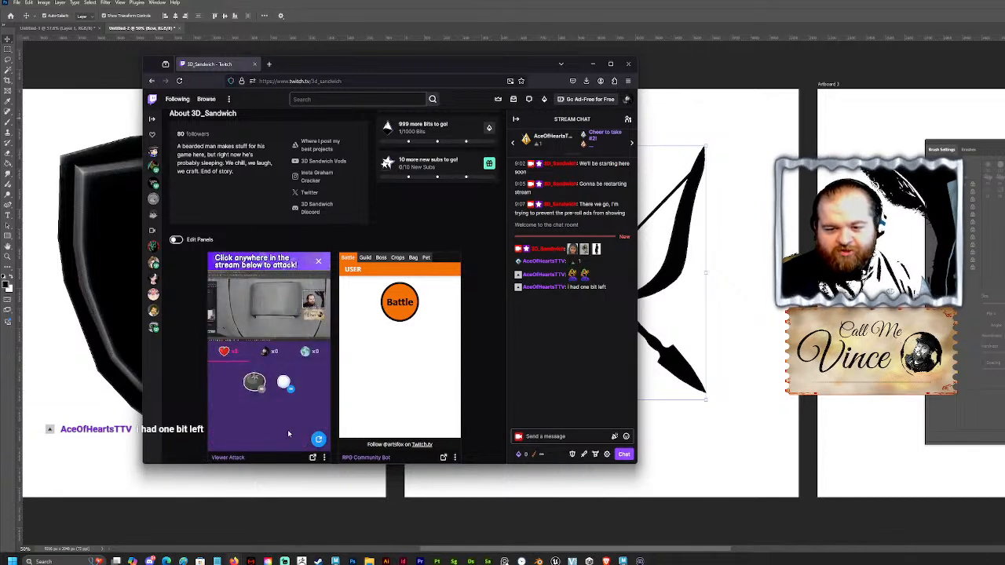
click(262, 388)
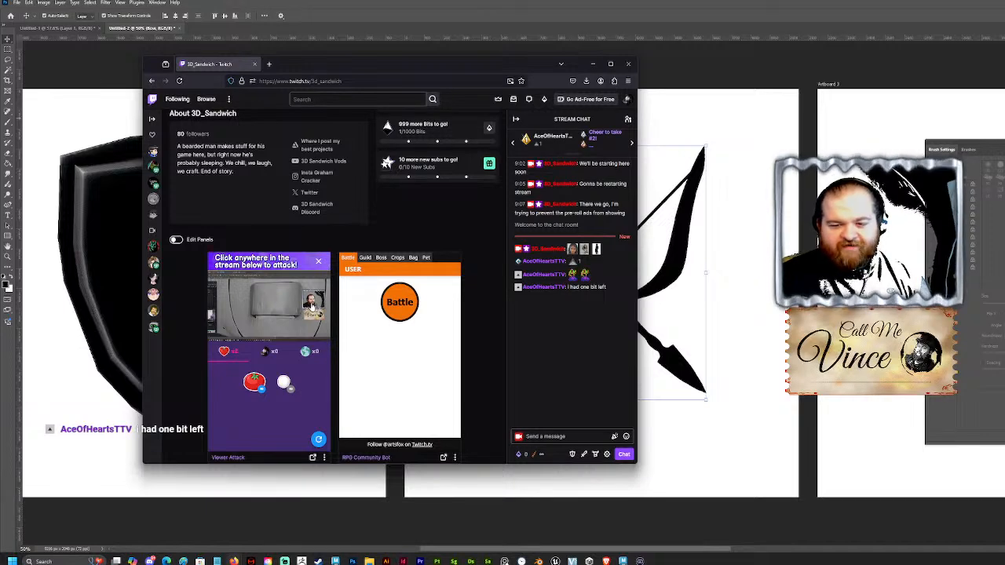
click(313, 308)
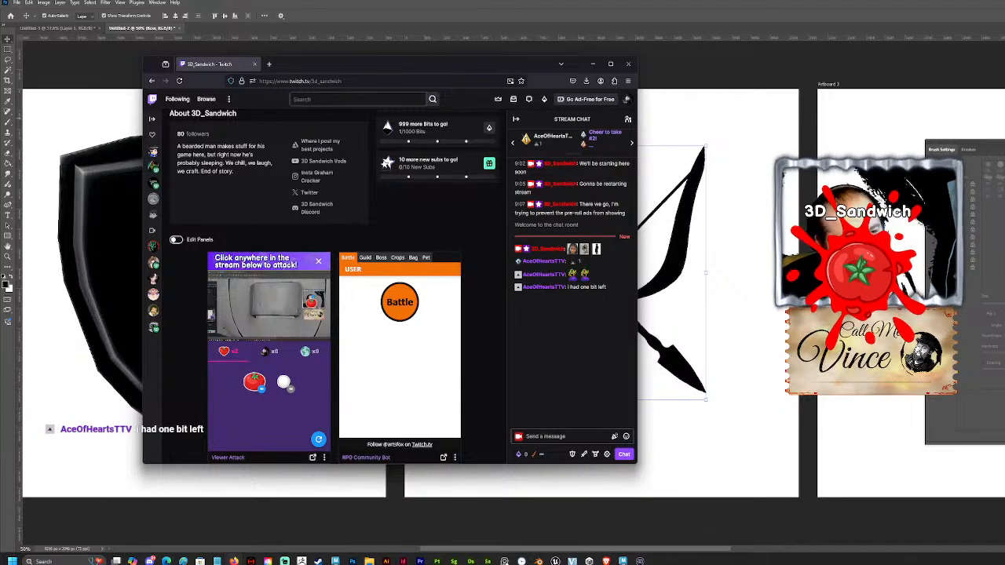
click(286, 383)
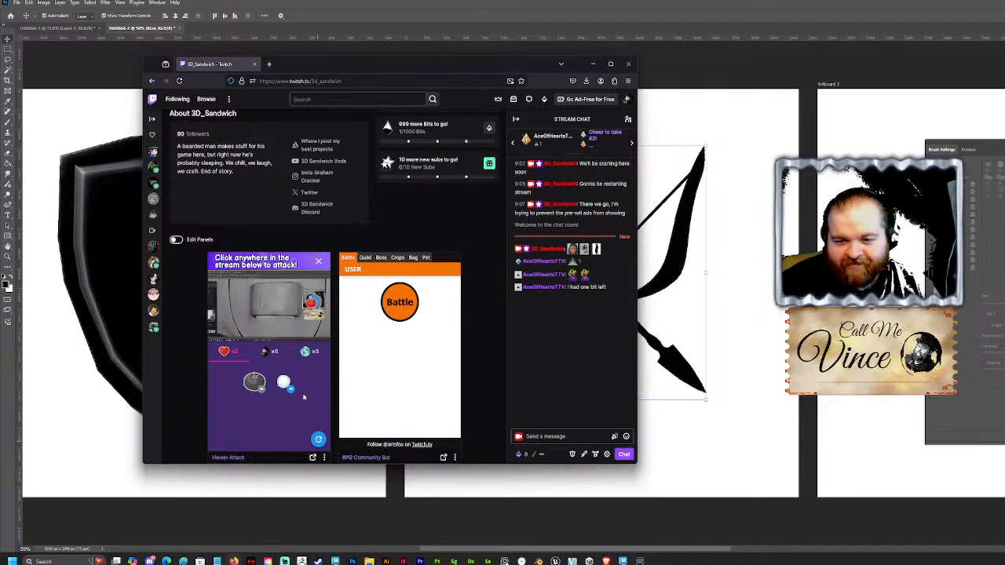
click(318, 261)
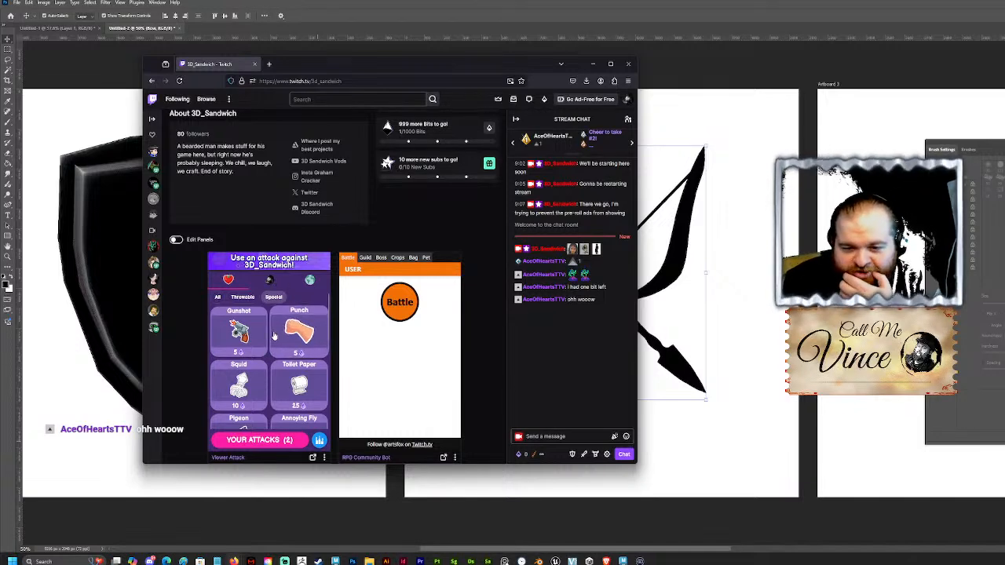
drag(307, 60, 0, 154)
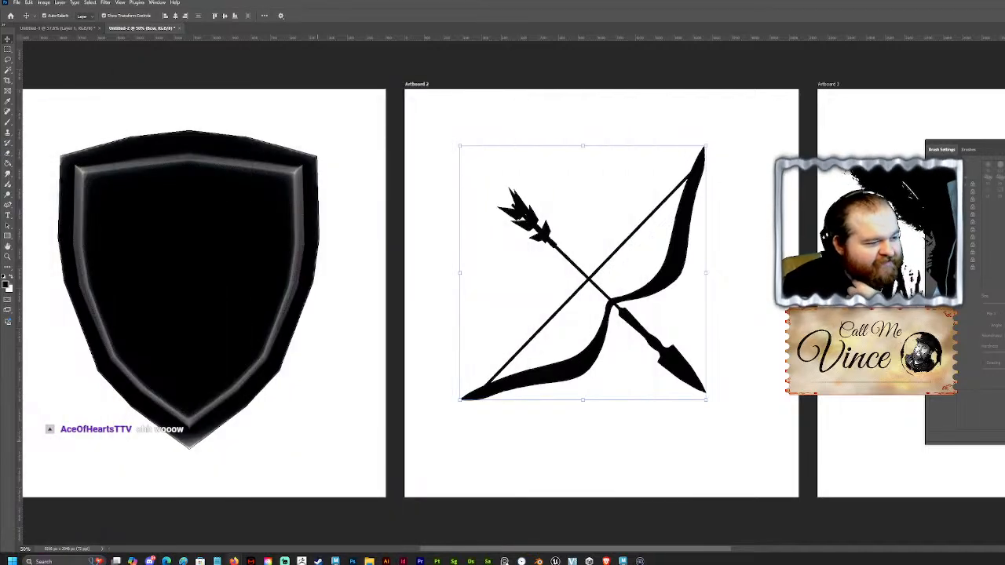
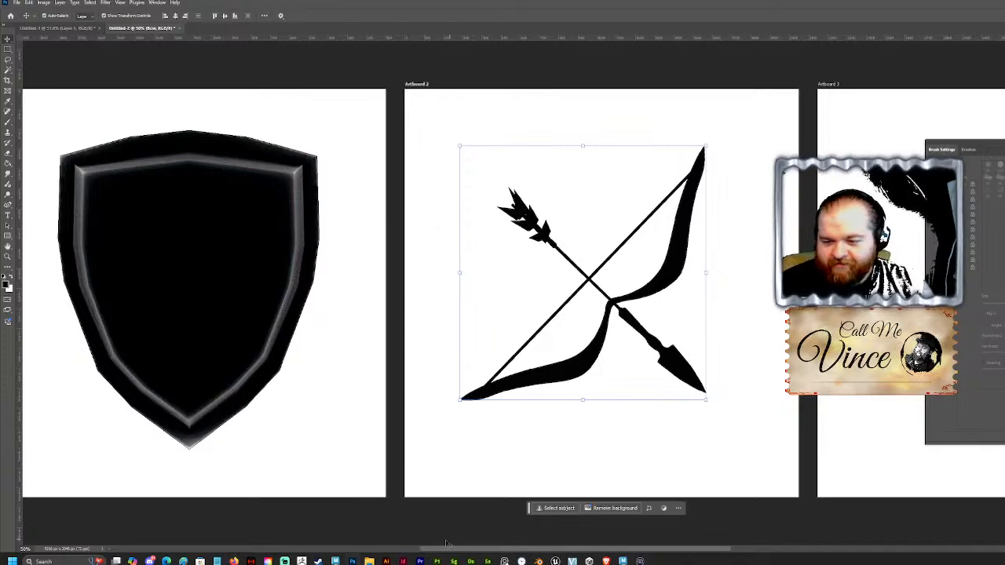
Step: Place the Shield_Bow_Blade image on the empty Artboard 3 between the bow and the blade
drag(435, 550, 559, 550)
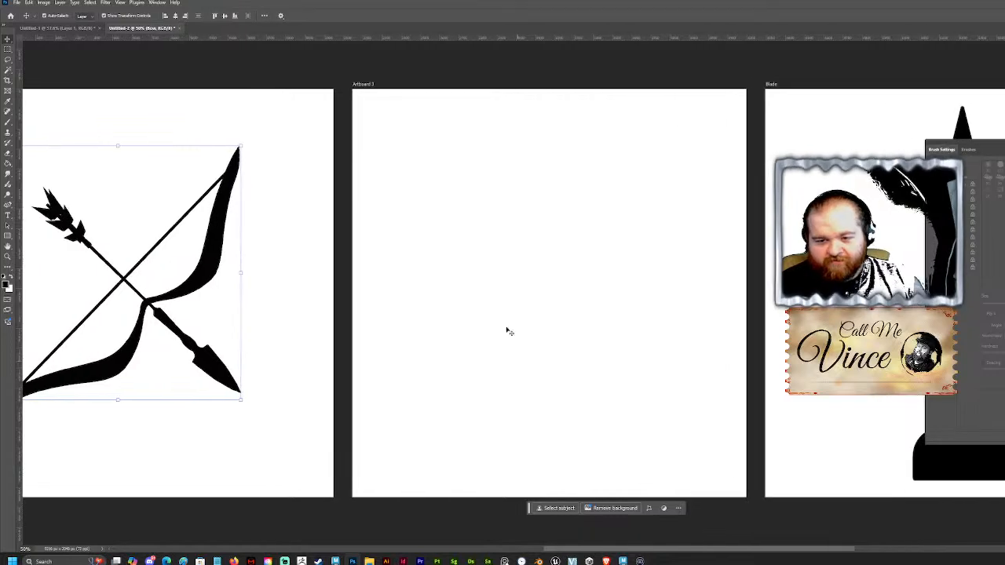
click(500, 274)
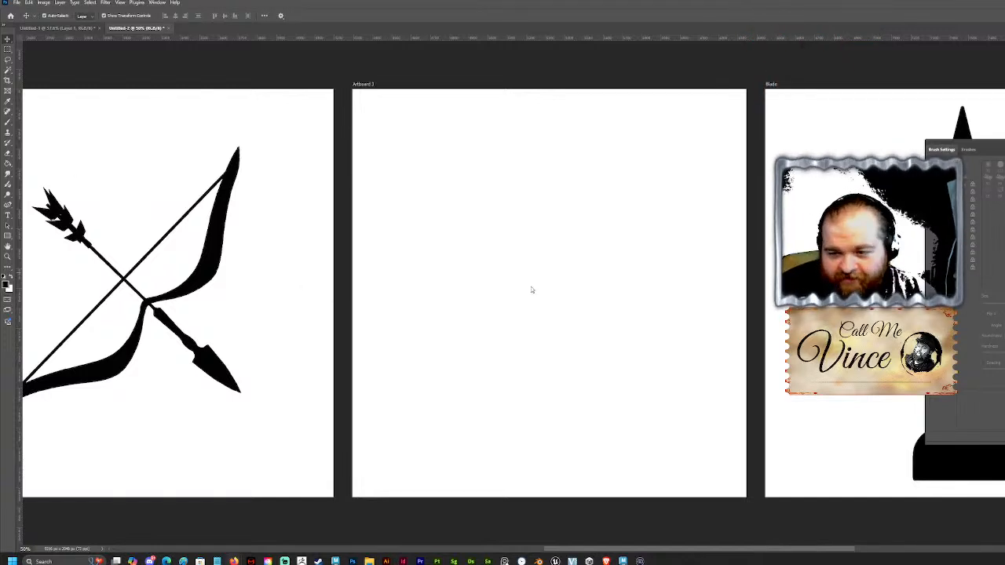
mouse_move(369, 559)
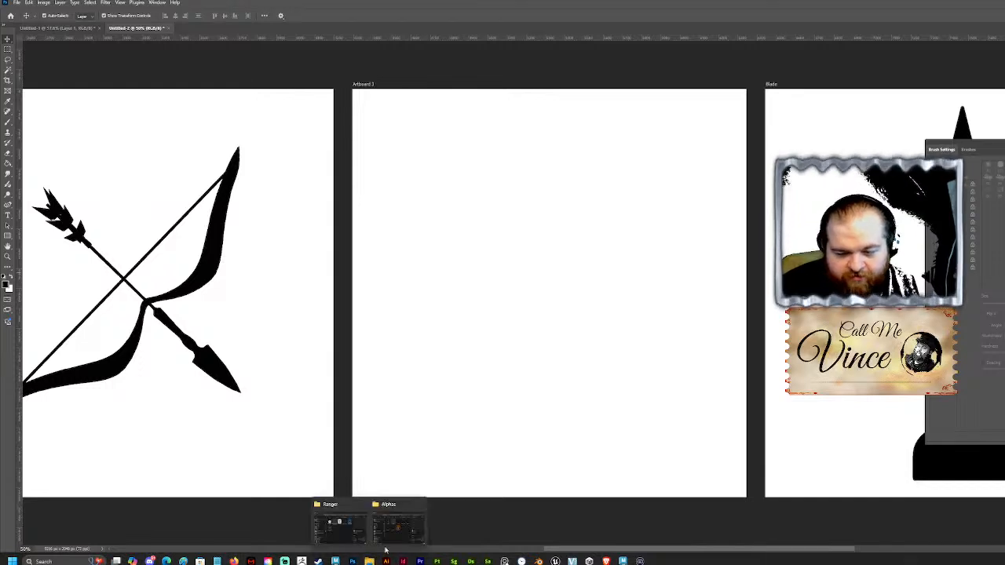
mouse_move(387, 539)
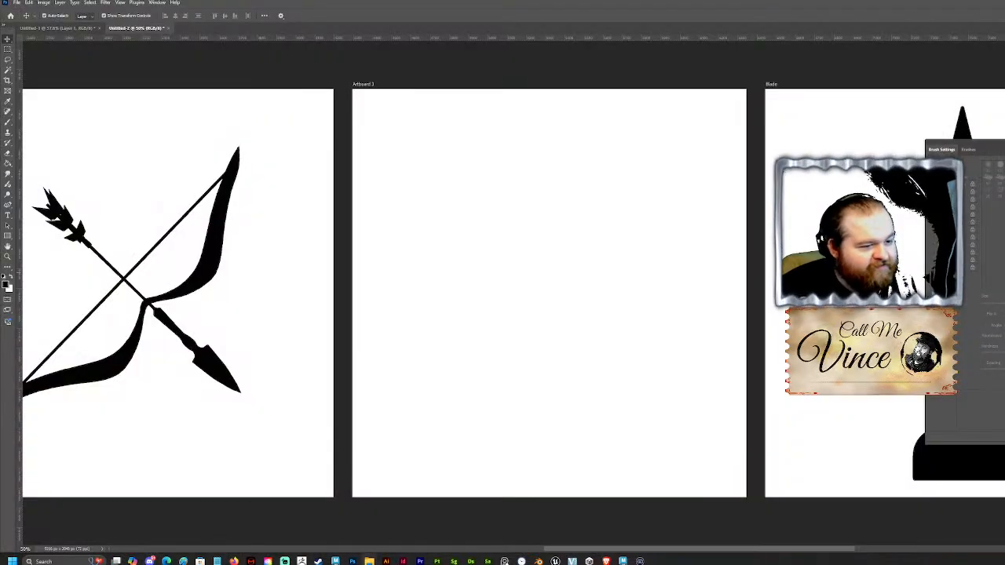
drag(323, 253, 444, 253)
drag(537, 268, 548, 286)
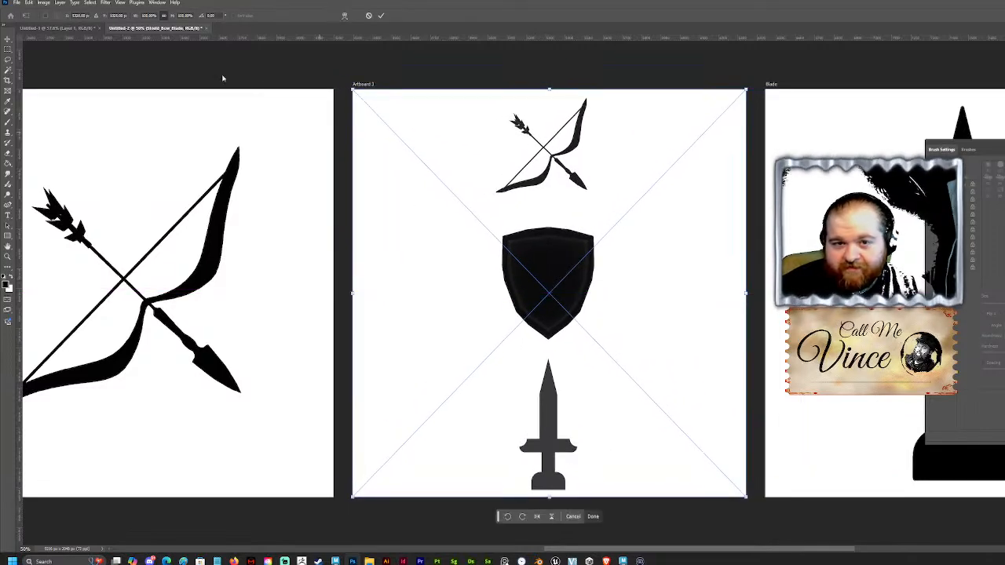
click(119, 3)
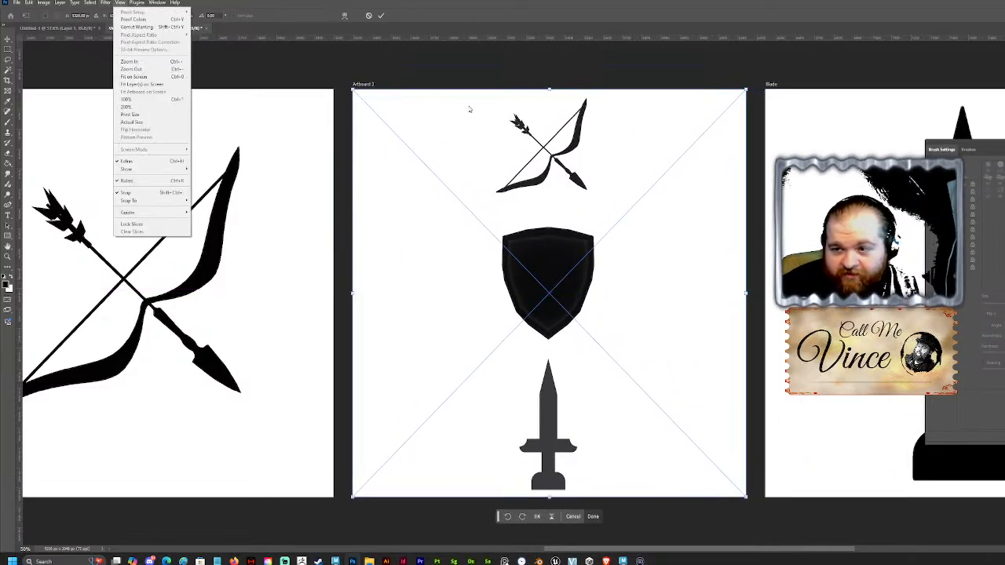
Step: Commit the transform of the combined bow, shield and blade layer and darken it to solid black with the Camera Raw filter
click(381, 15)
click(106, 3)
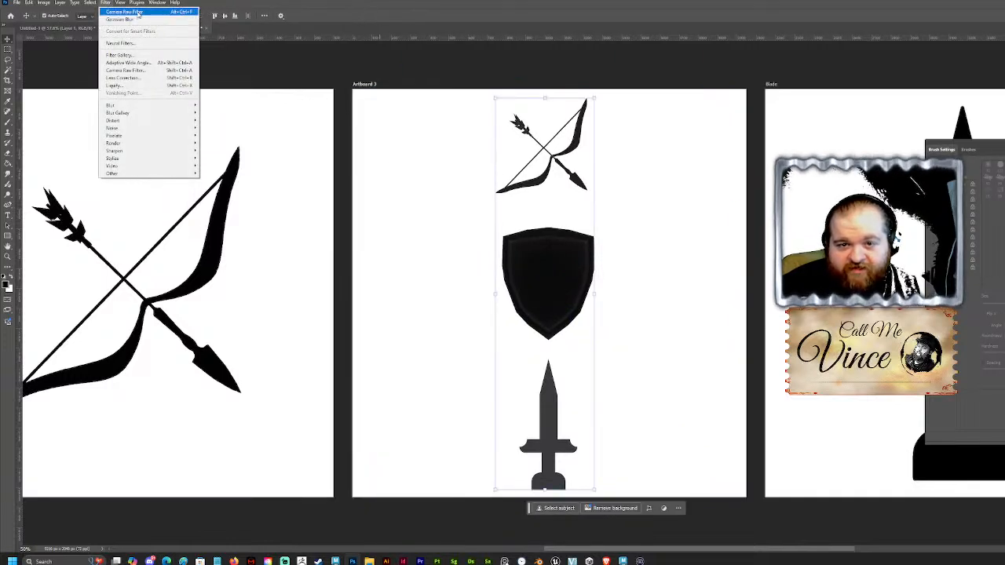
click(139, 13)
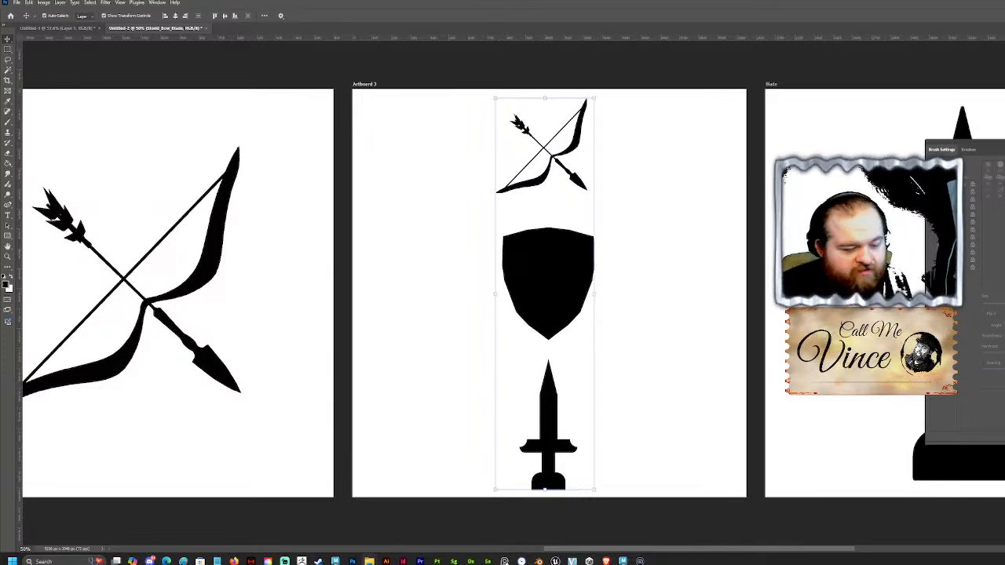
Step: Export all four artboards as PNG files at 1x size into the Alpha_Brushes folder
click(16, 3)
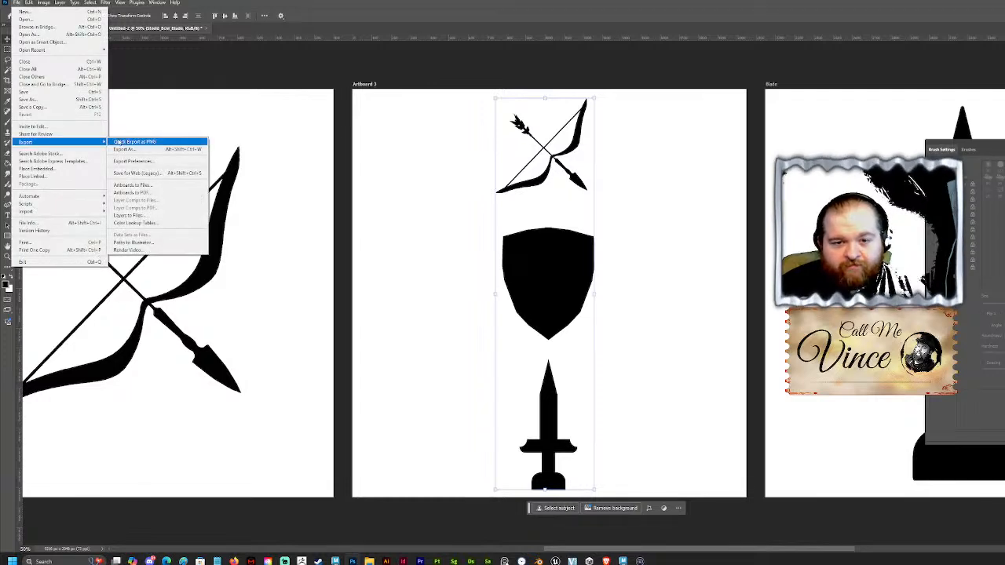
click(142, 150)
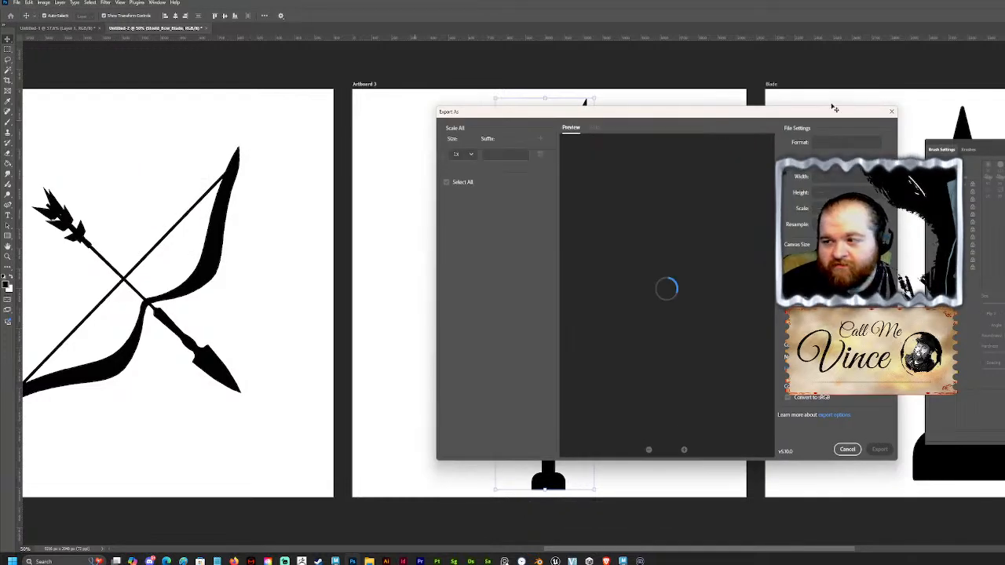
drag(613, 116, 389, 116)
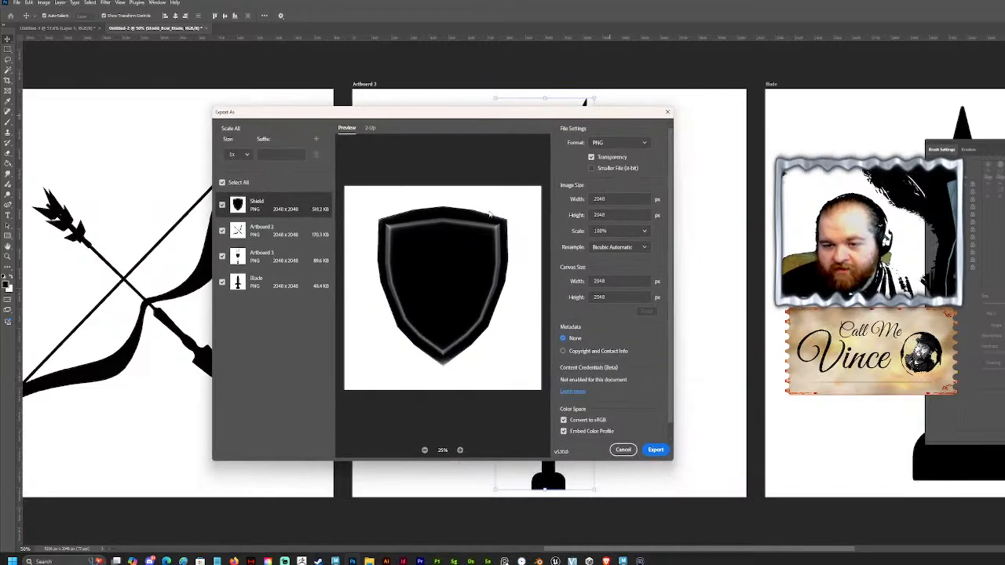
click(655, 450)
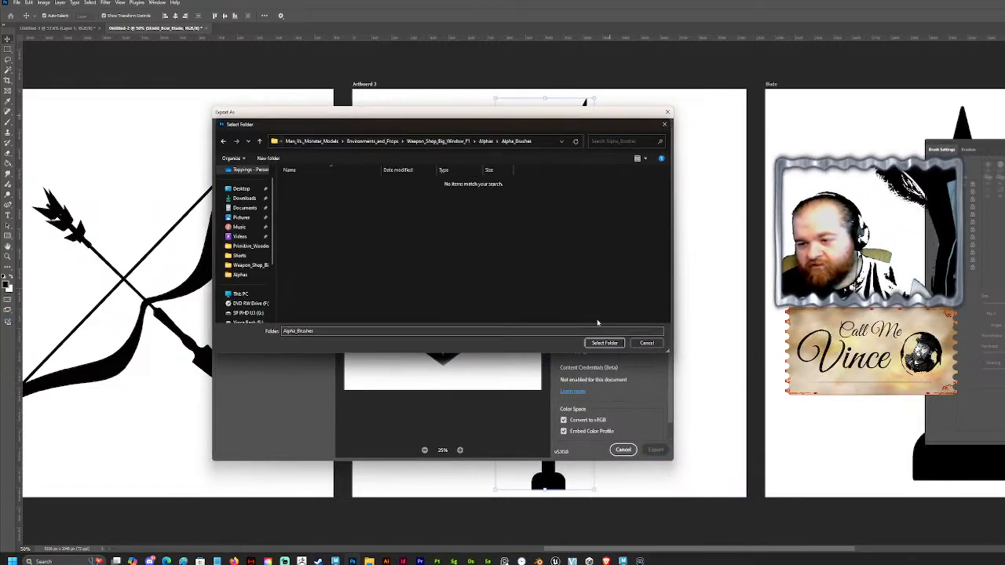
click(604, 343)
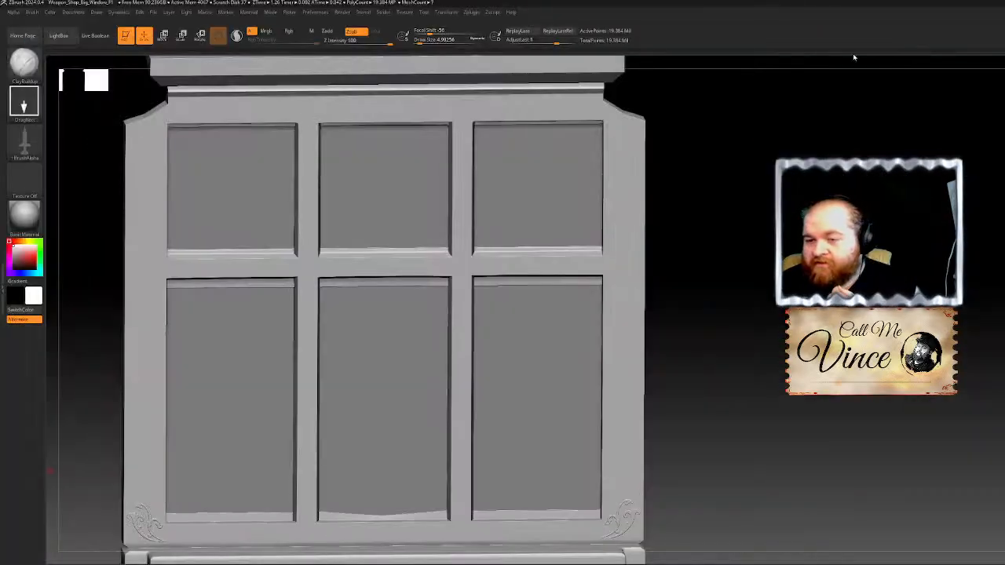
Step: In ZBrush, import the Shield image from Alpha_Brushes as the brush alpha, test-stamp it on the window frame's side posts and undo the stamp
click(24, 141)
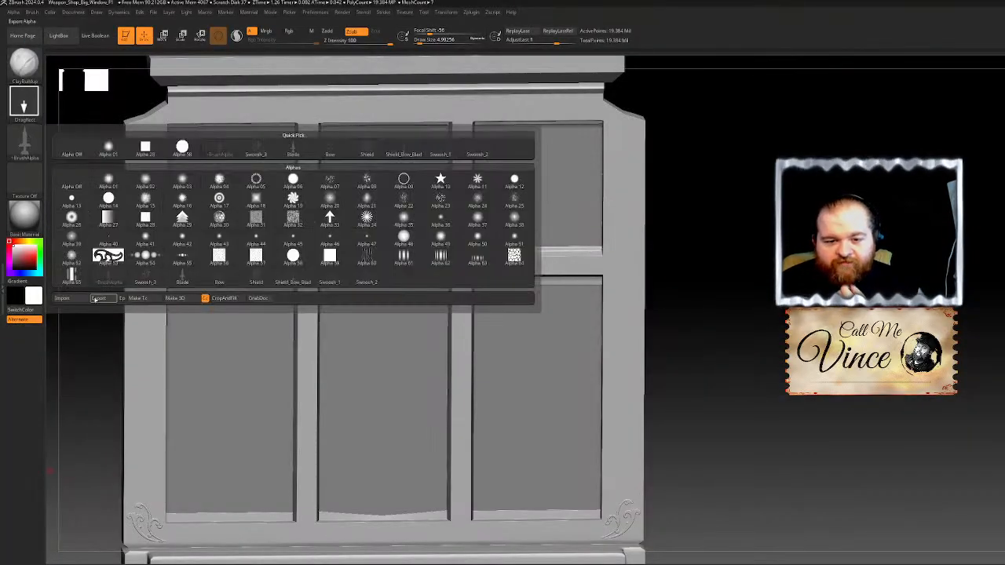
click(65, 300)
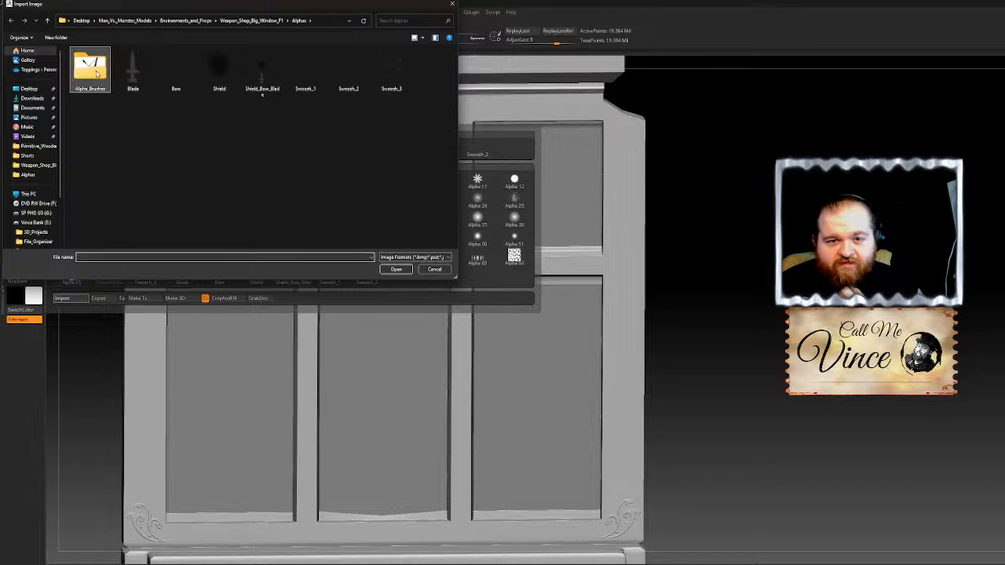
click(219, 68)
click(395, 269)
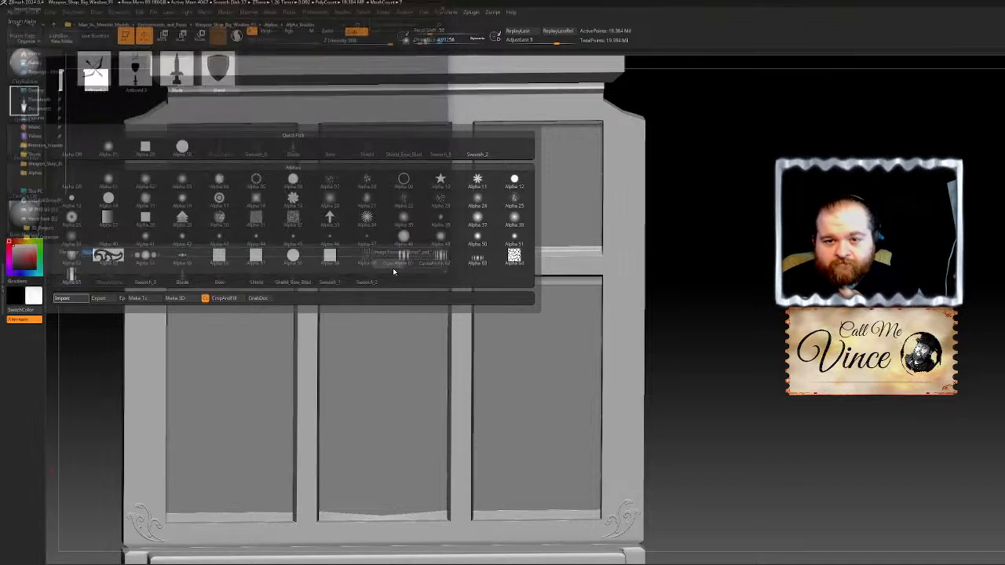
drag(623, 308, 624, 276)
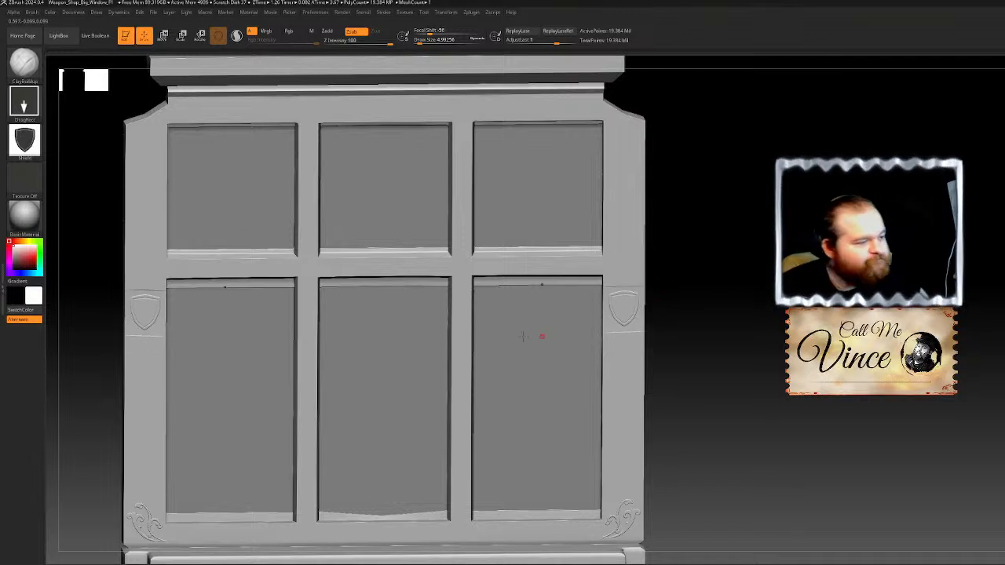
key(ctrl+z)
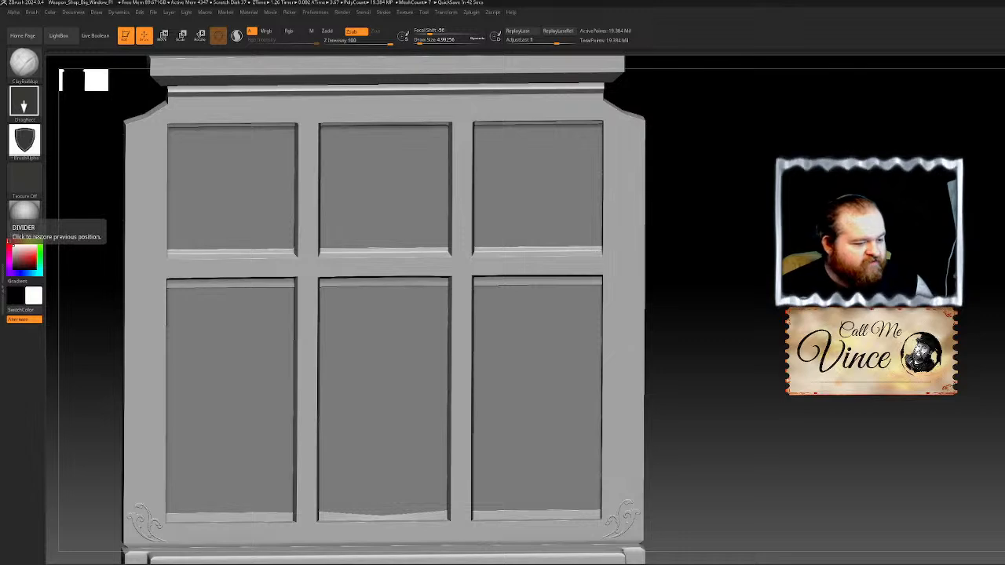
Step: Switch back to Photoshop and select Artboard 3 with the combined weapons
key(alt+Tab)
click(17, 3)
click(16, 3)
click(664, 168)
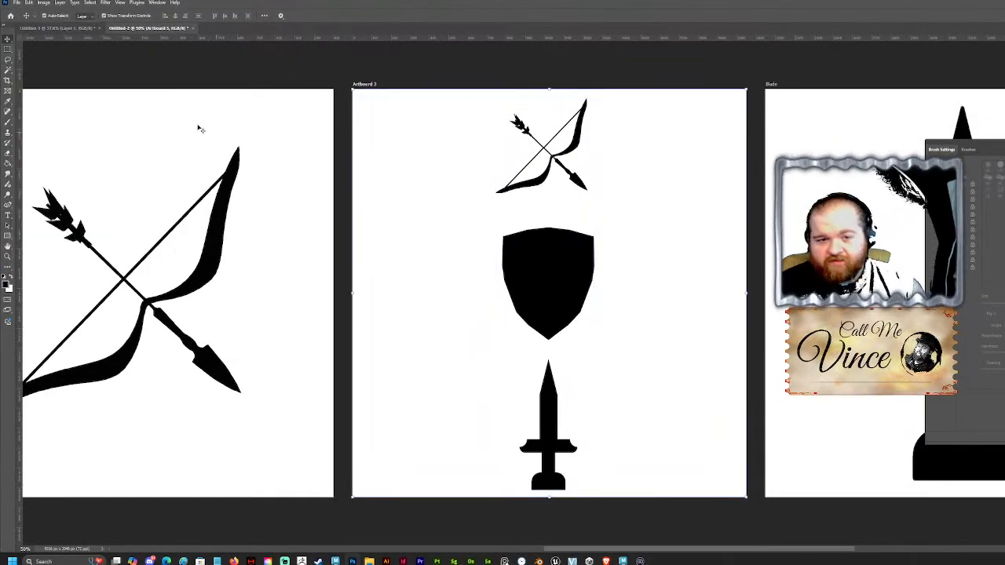
scroll(219, 137, up, 1)
Step: Examine the artboards' export settings, including the file format, transparency and color space options, and close them without exporting
click(17, 3)
mouse_move(57, 144)
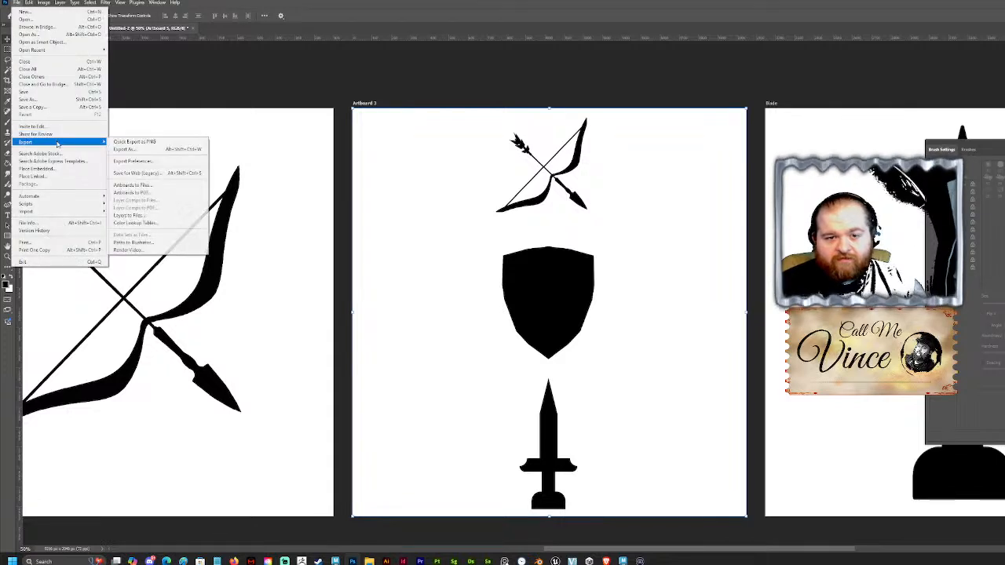
click(135, 150)
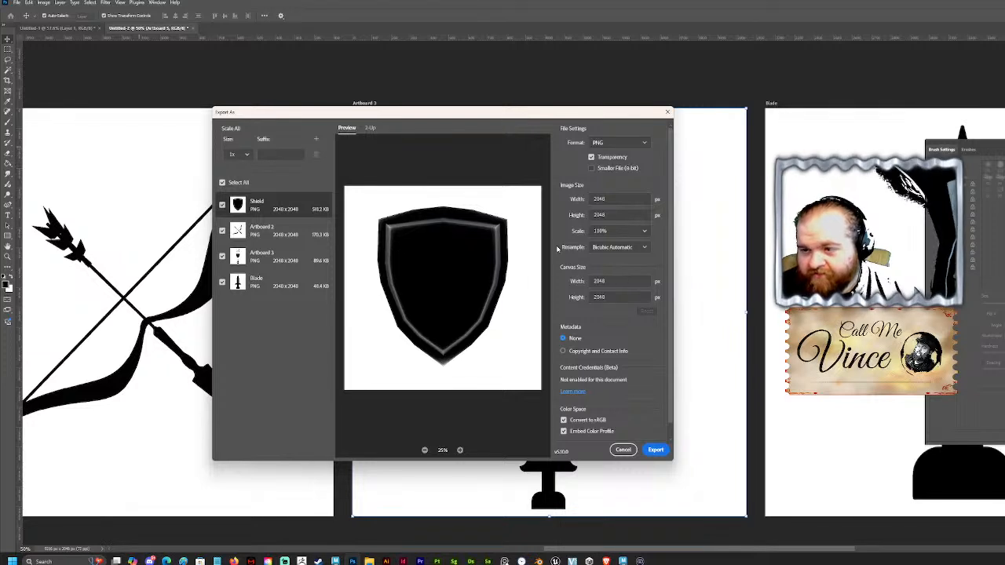
click(620, 144)
click(621, 157)
scroll(628, 278, down, 1)
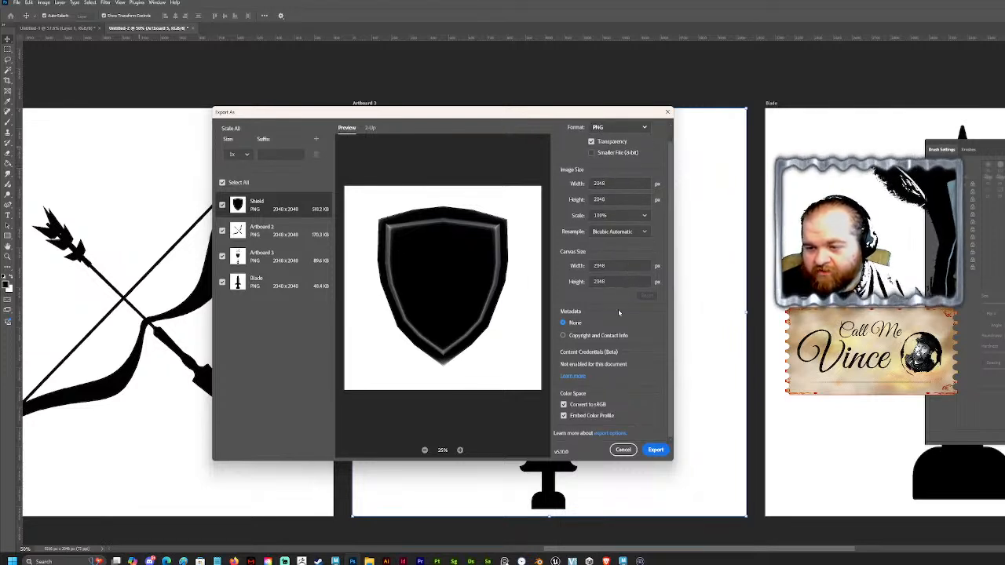
click(622, 450)
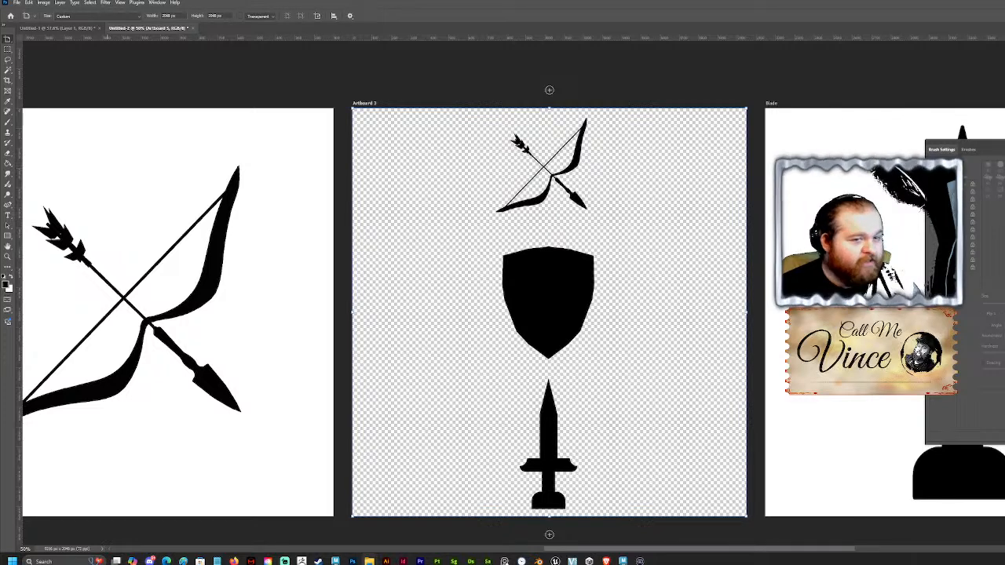
Step: Export the artboards again as PNG files into Alpha_Brushes, including Artboard 3 with its transparent background
click(15, 3)
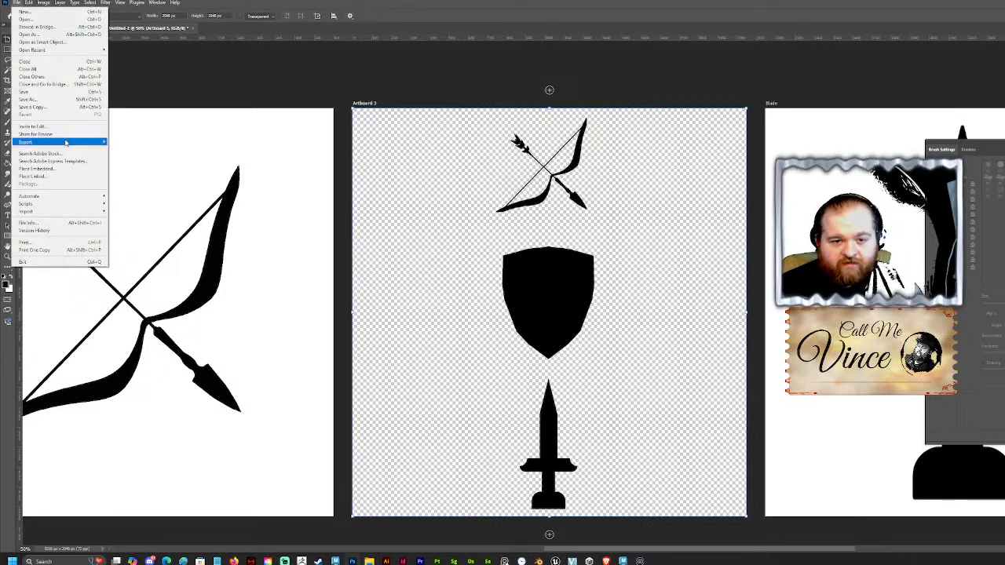
mouse_move(67, 142)
click(146, 149)
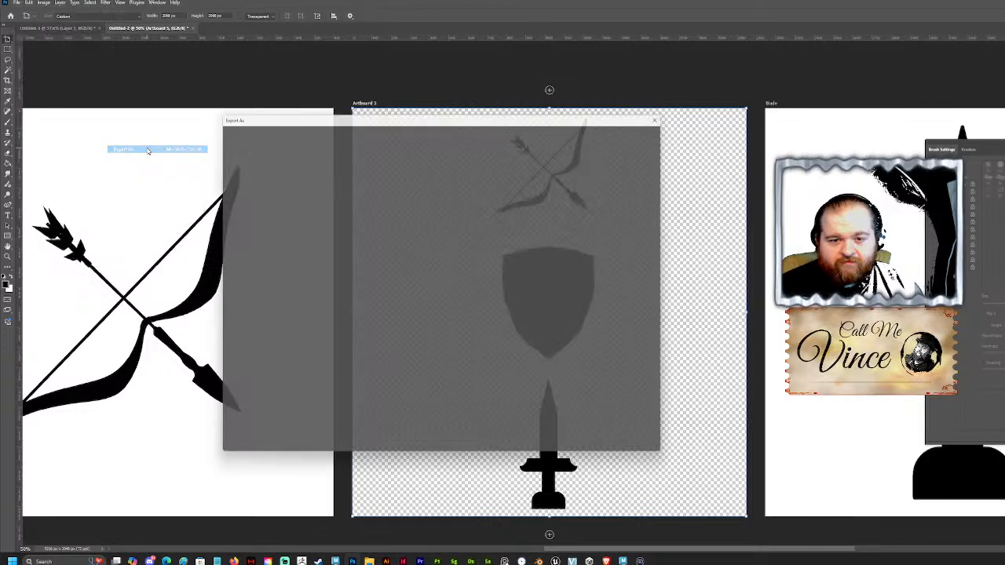
click(655, 449)
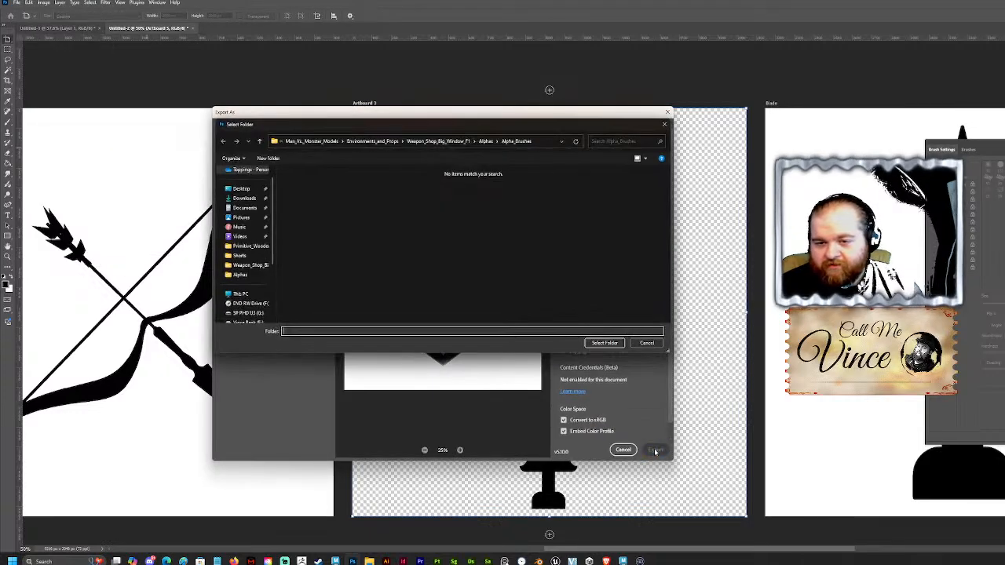
click(646, 343)
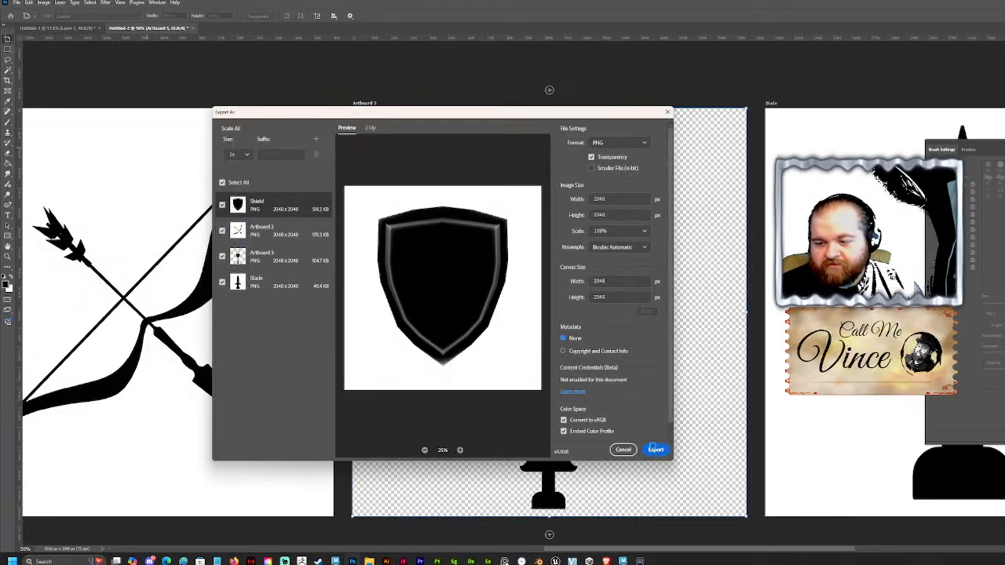
click(655, 450)
click(599, 343)
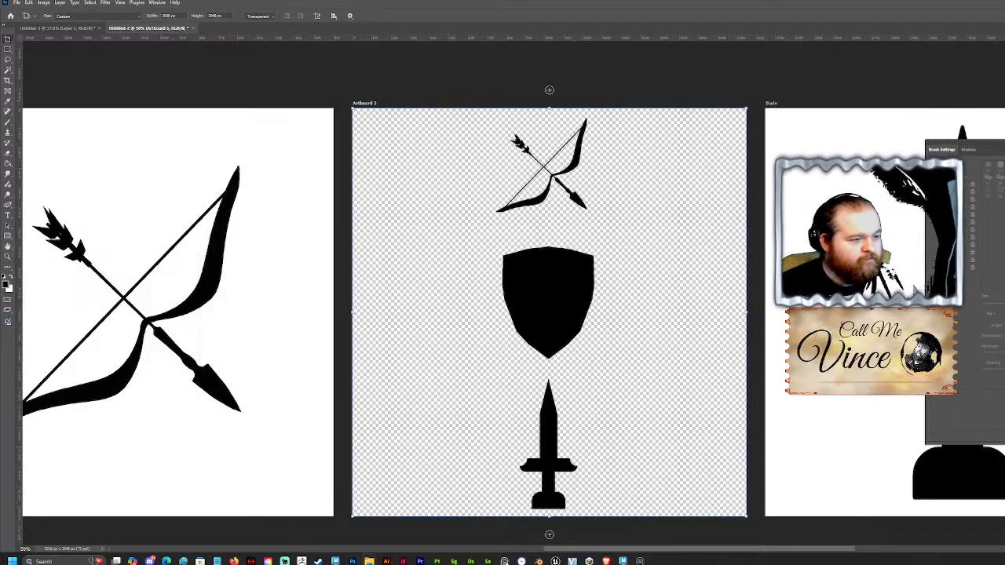
Step: Switch to ZBrush and check the re-exported images in the alpha import dialog without importing any
click(301, 561)
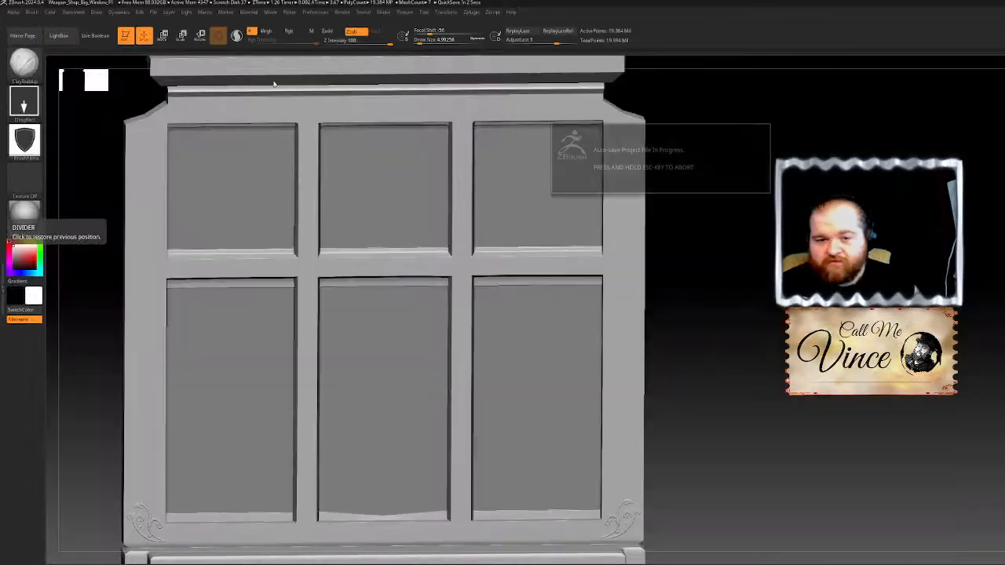
click(29, 143)
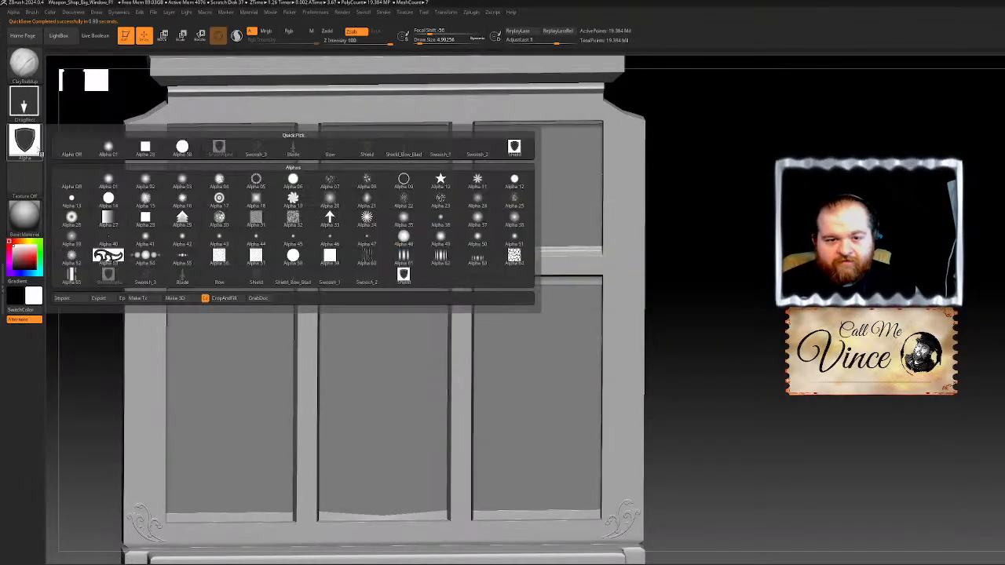
click(30, 145)
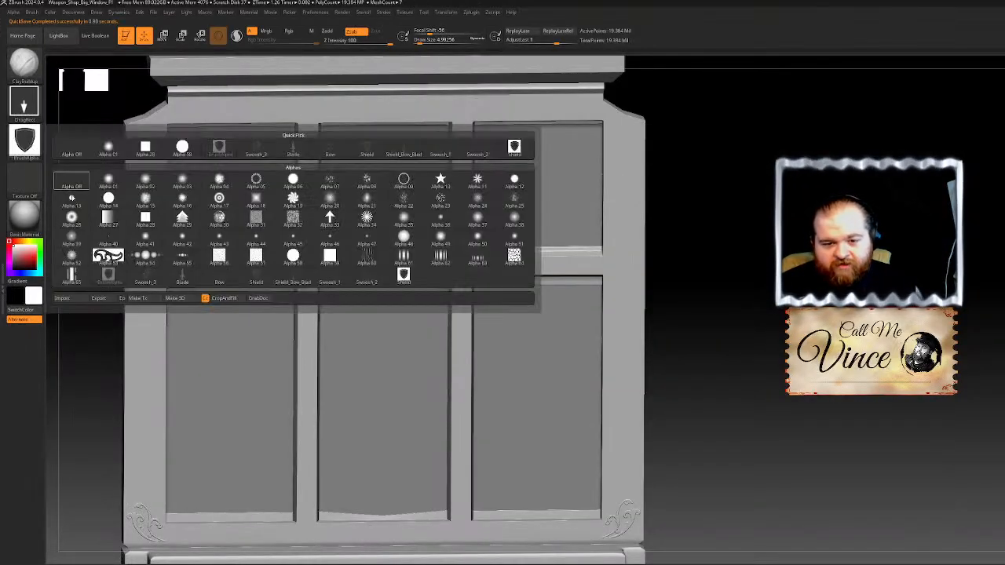
click(71, 298)
click(175, 73)
click(93, 72)
click(434, 269)
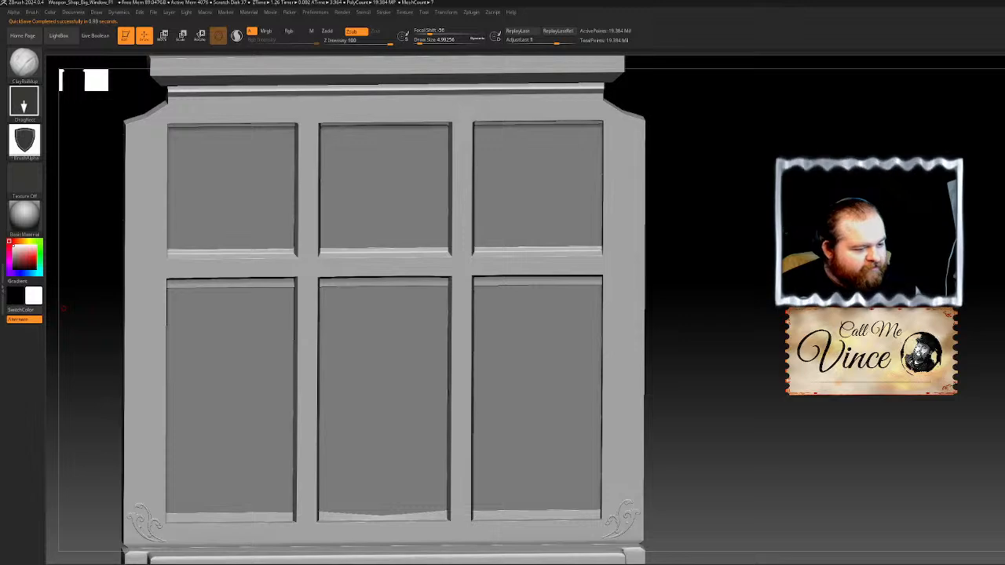
Step: Switch to Photoshop and set the backgrounds of the Blade artboard and the bow artboard to transparent
click(352, 561)
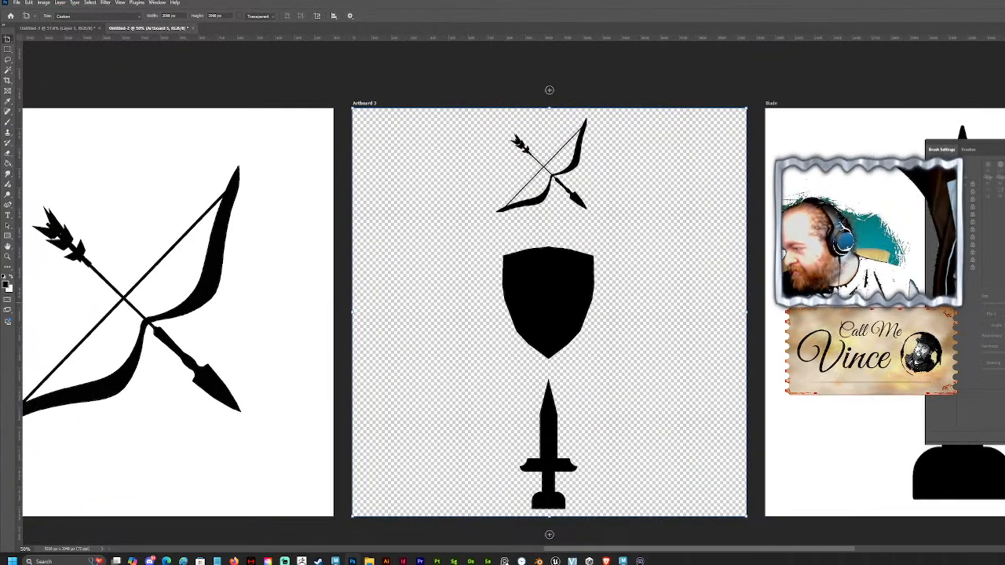
click(772, 103)
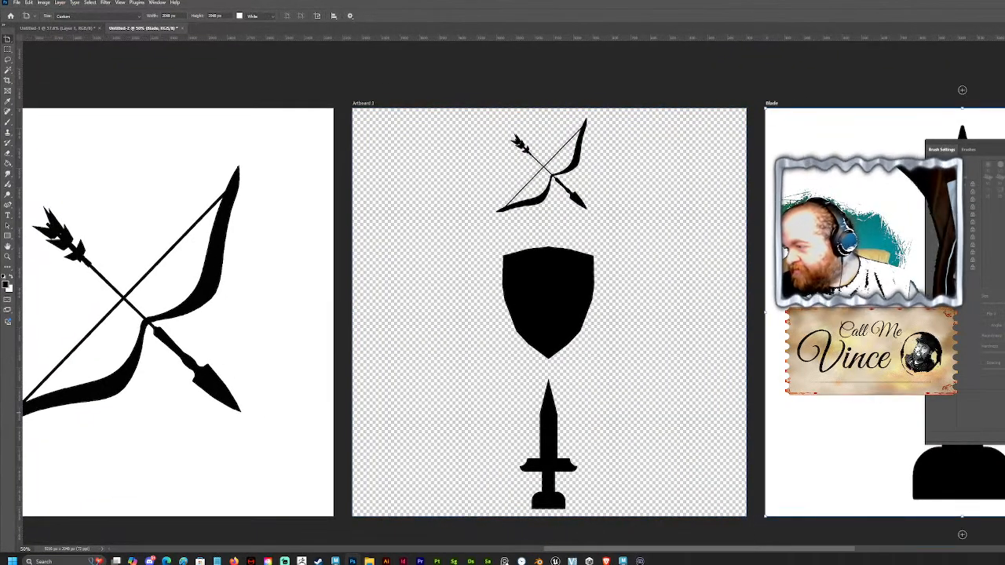
click(364, 103)
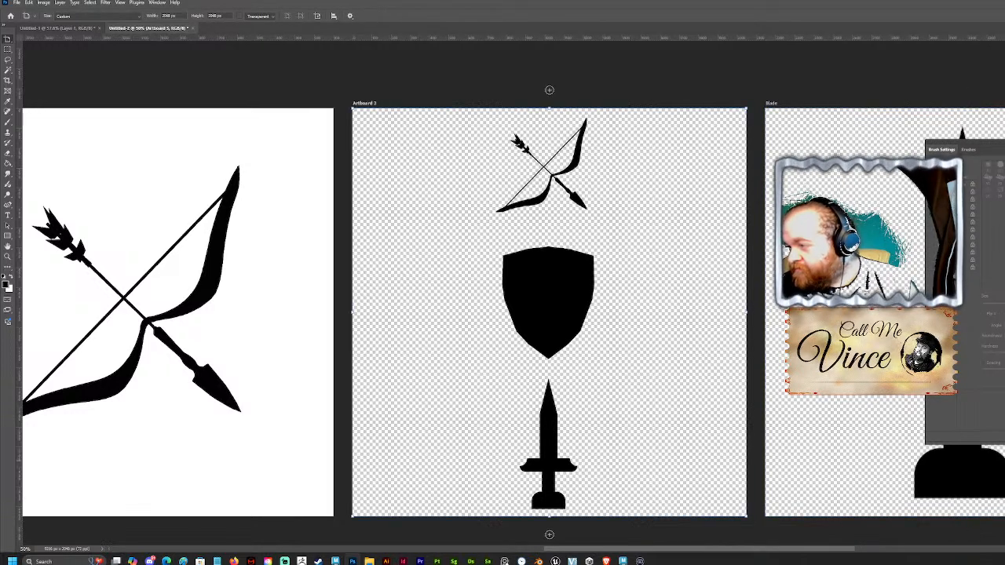
click(177, 311)
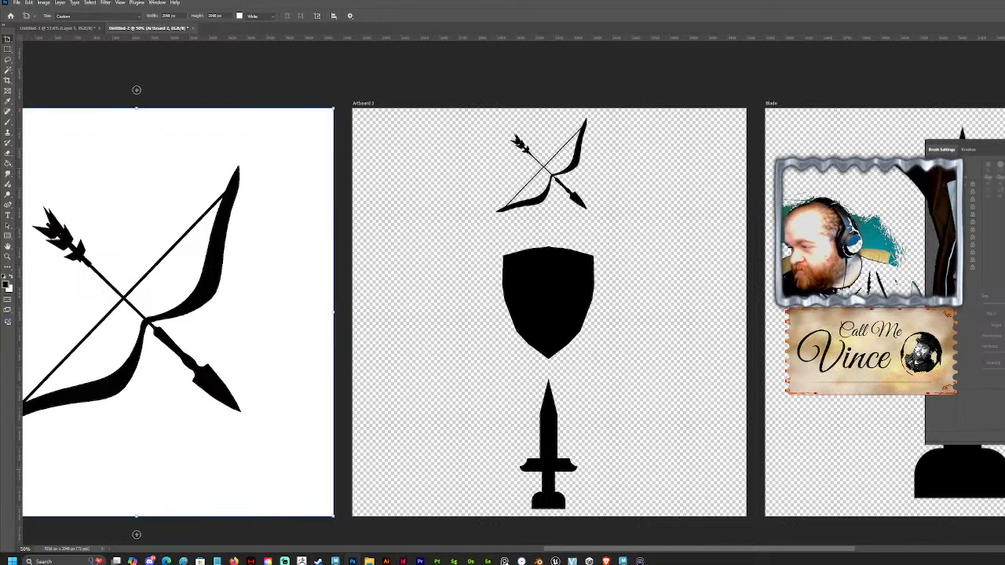
key(ctrl+z)
key(ctrl+z)
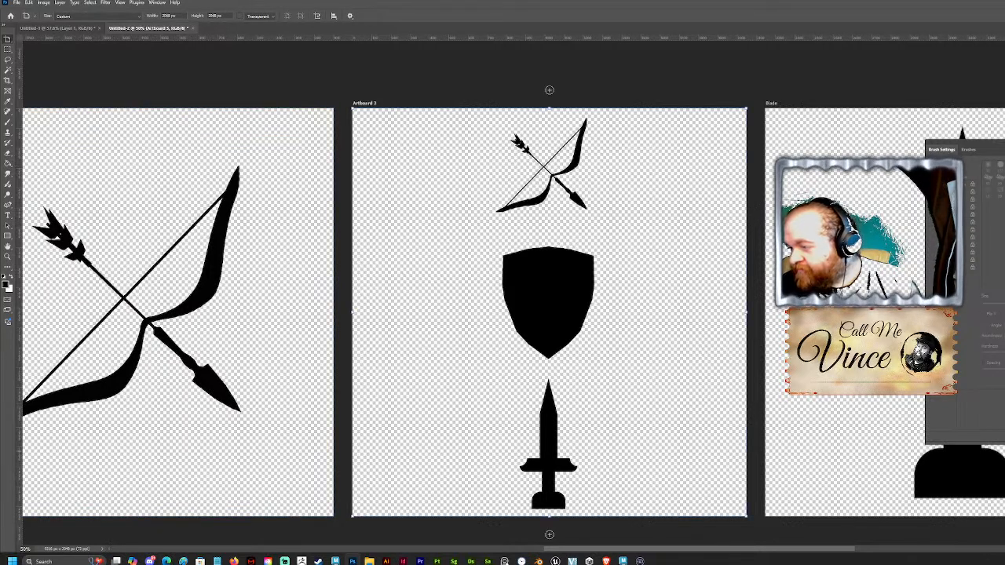
Step: Rename the combined-weapons artboard to Combo and the bow-and-arrow artboard to Bow
scroll(503, 298, up, 3)
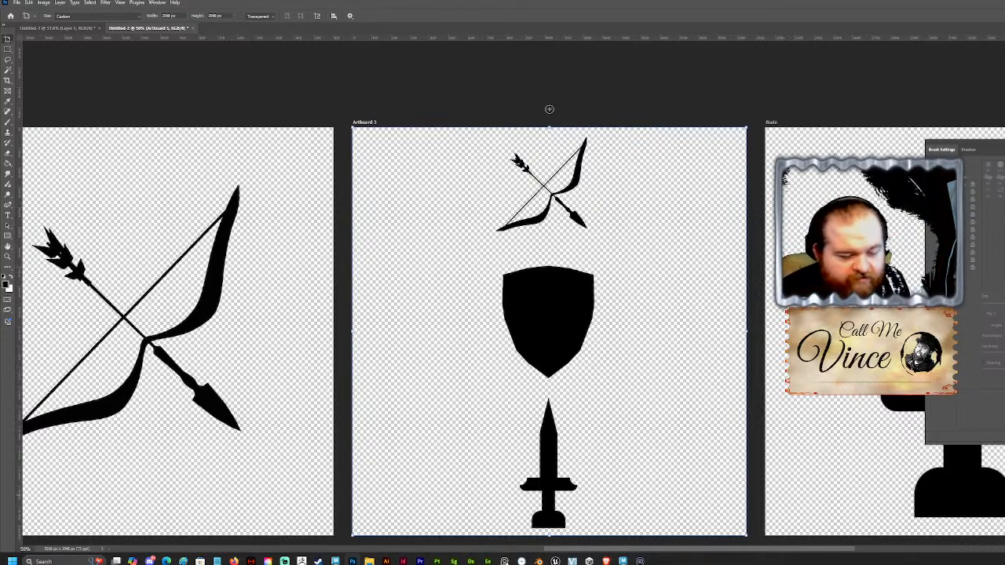
key(Return)
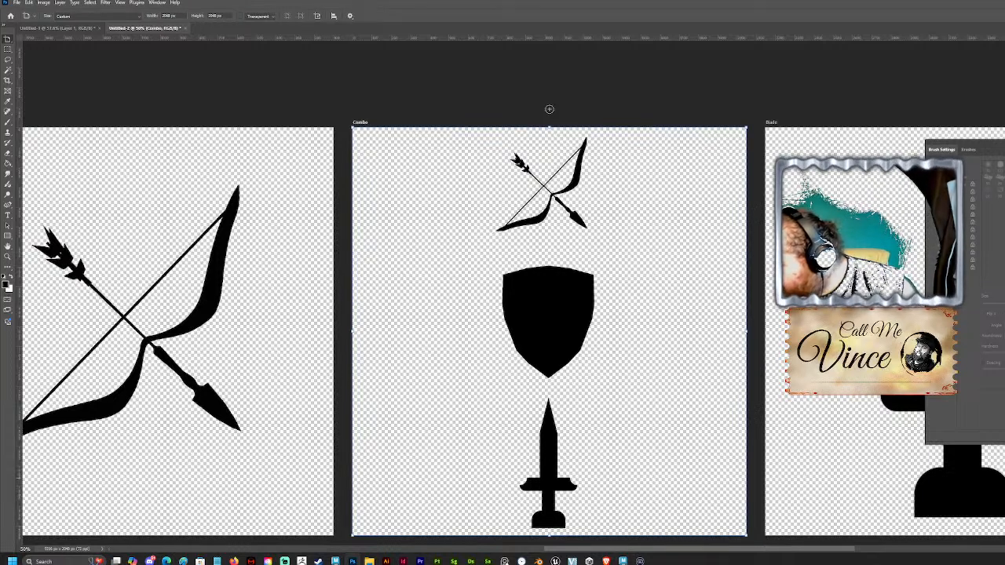
click(136, 109)
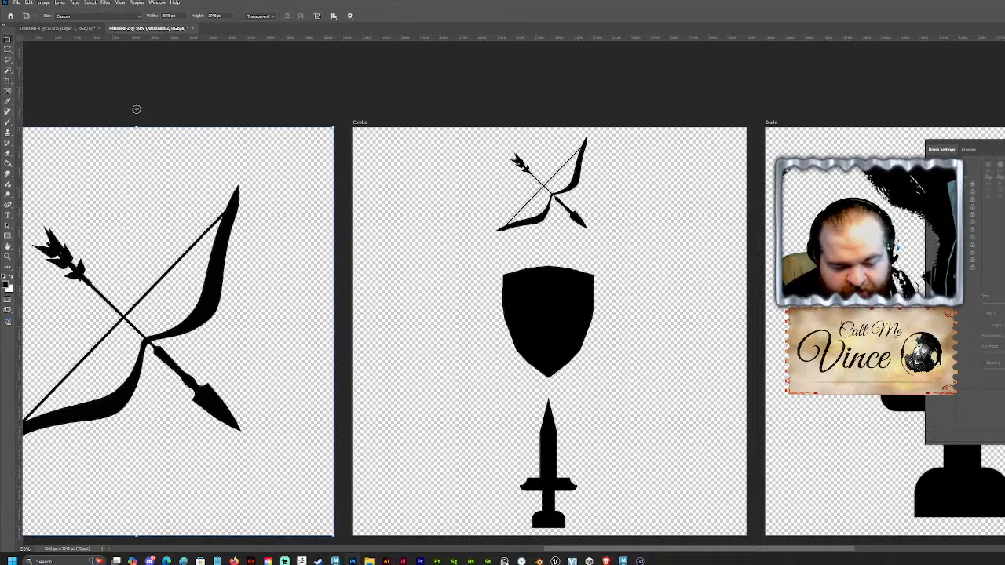
key(Return)
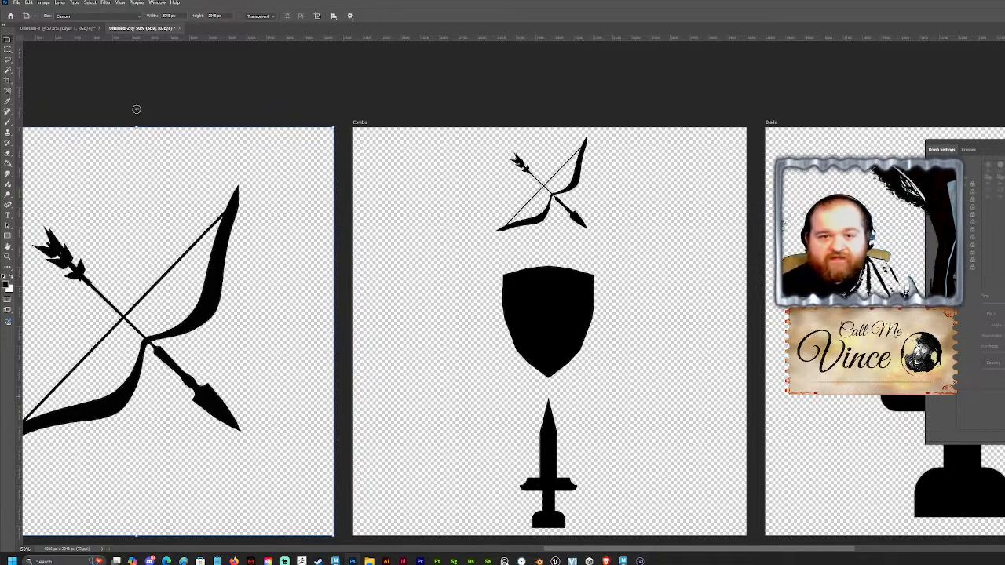
Step: Export the Shield, Bow, Combo and Blade artboards as transparent PNG files into the Alpha_Brushes folder, and switch to ZBrush
click(15, 3)
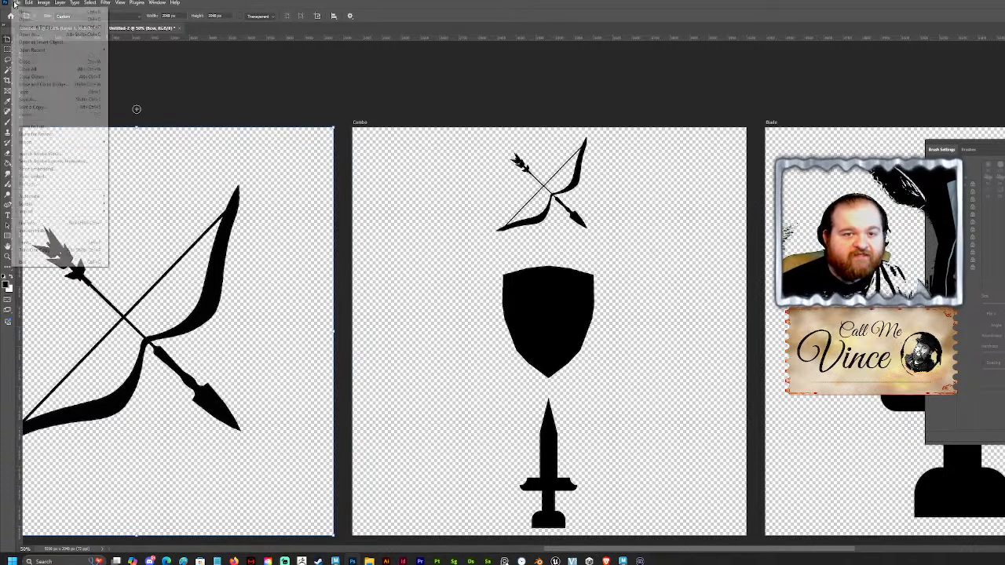
click(31, 100)
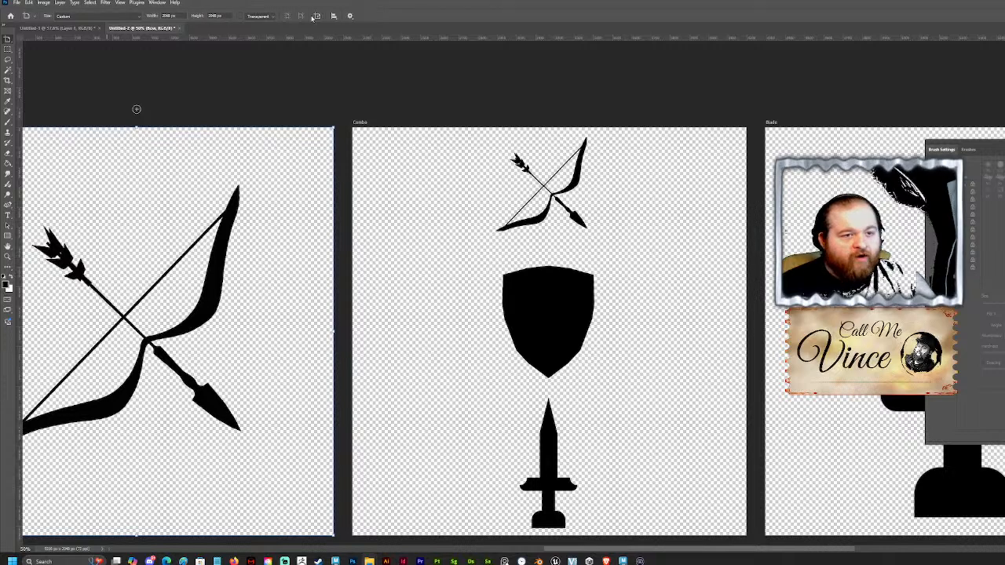
click(15, 3)
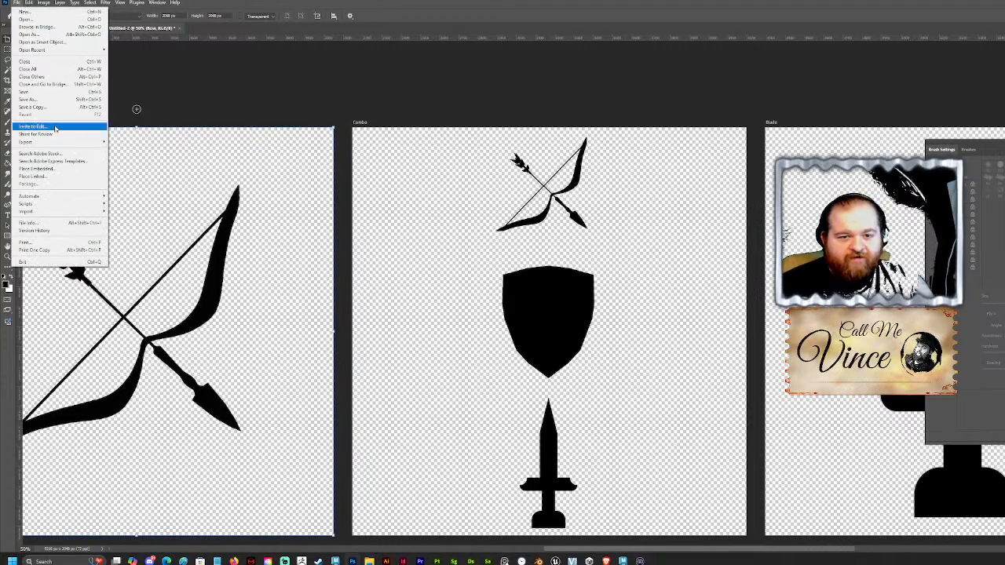
mouse_move(32, 141)
click(128, 149)
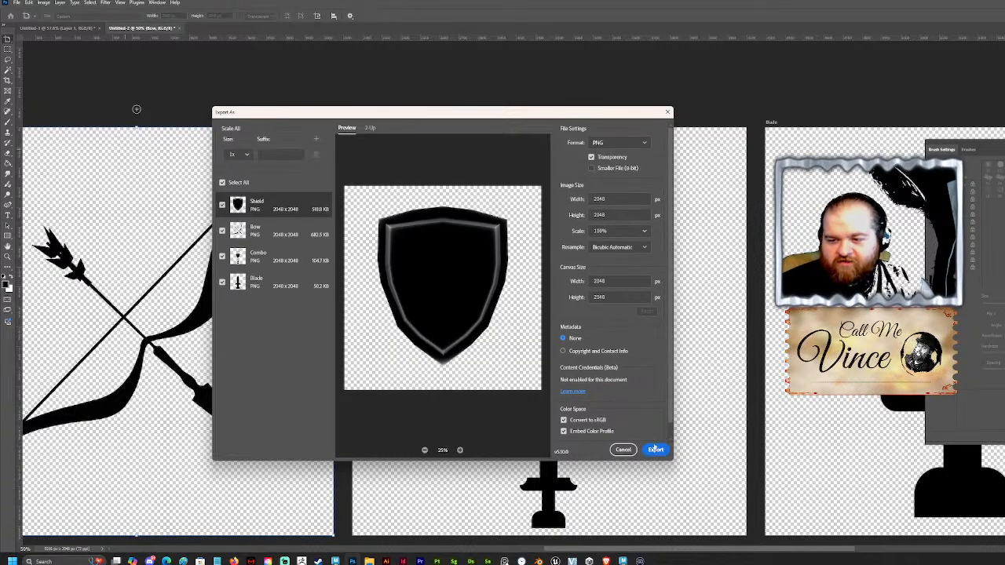
click(655, 450)
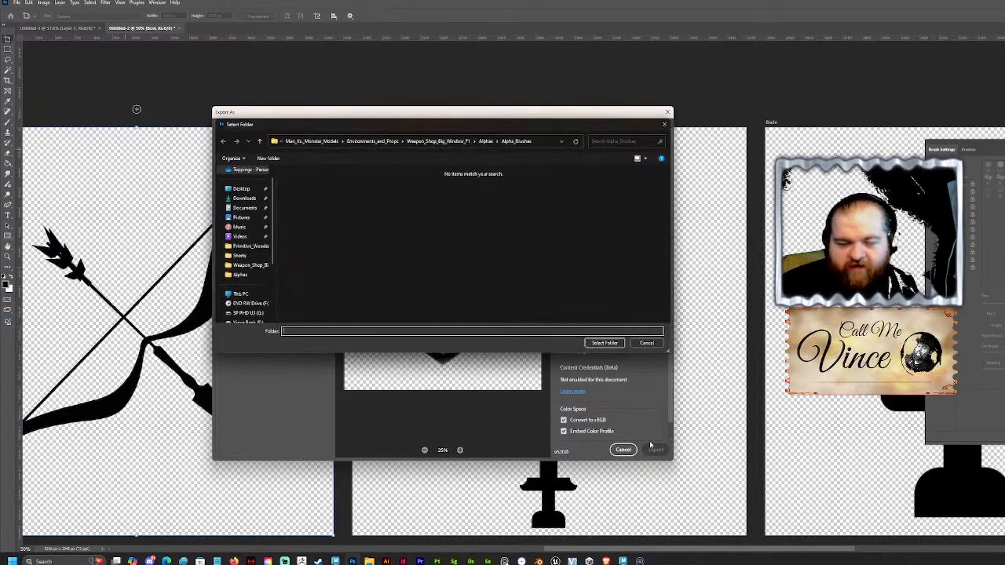
click(603, 343)
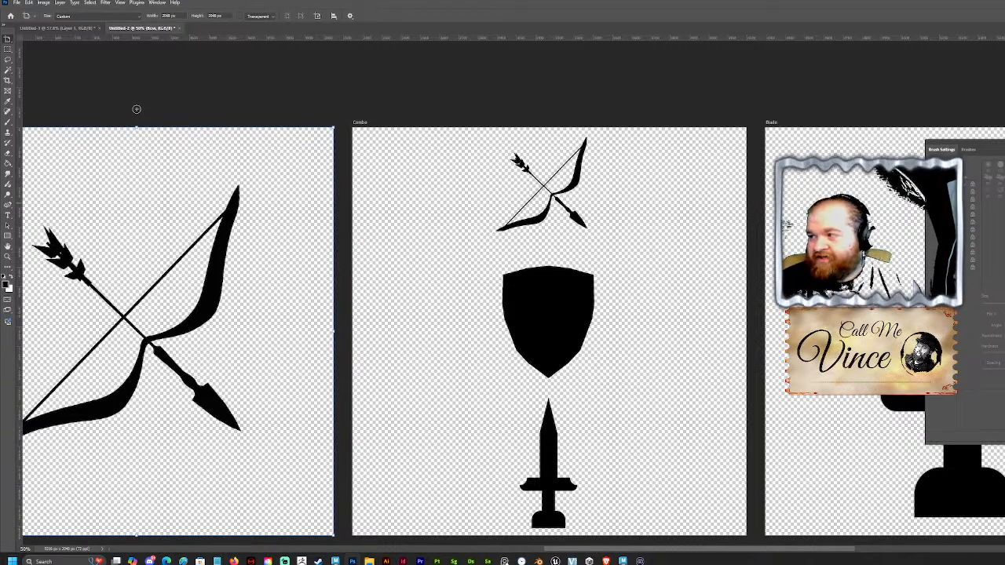
key(alt+Tab)
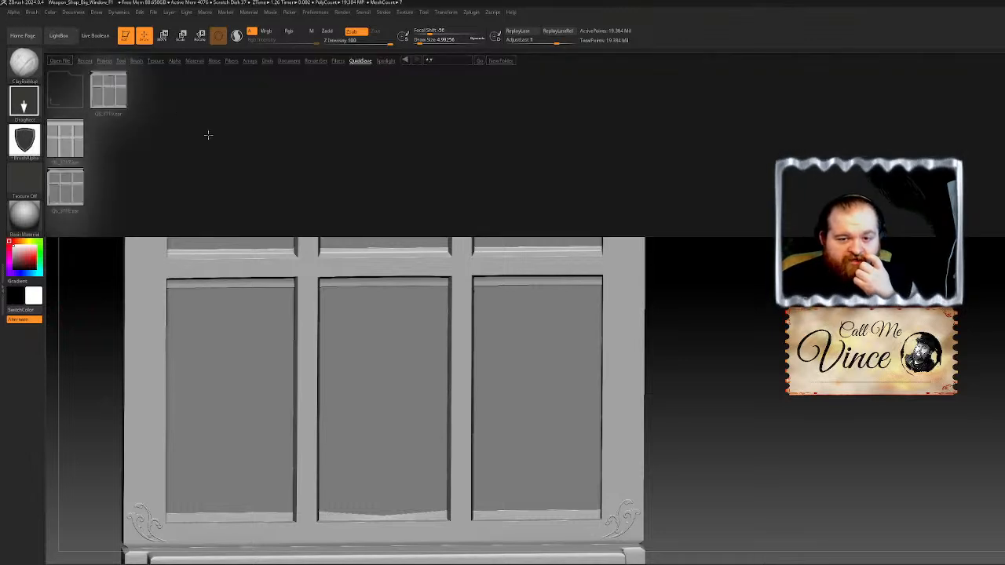
click(91, 62)
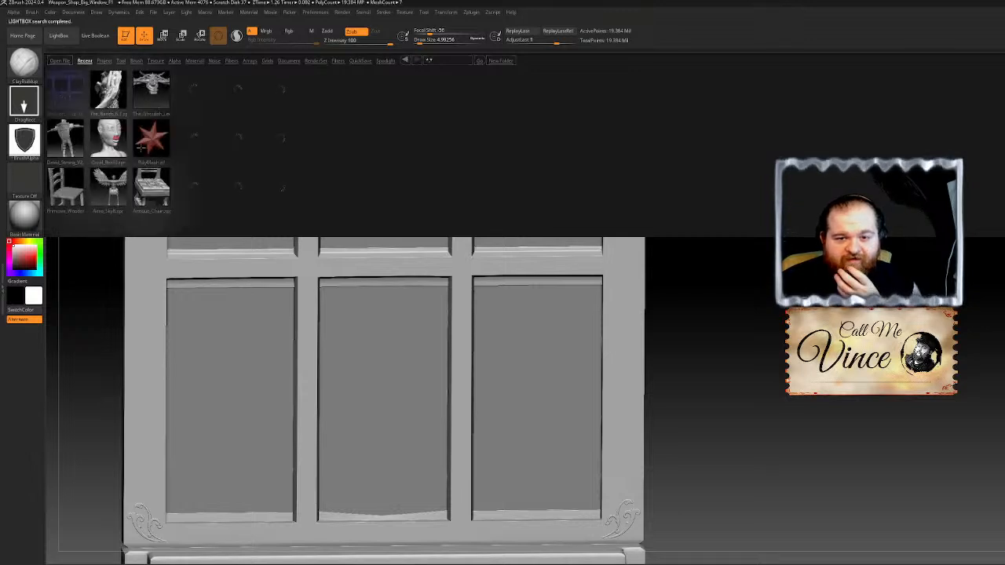
double_click(108, 138)
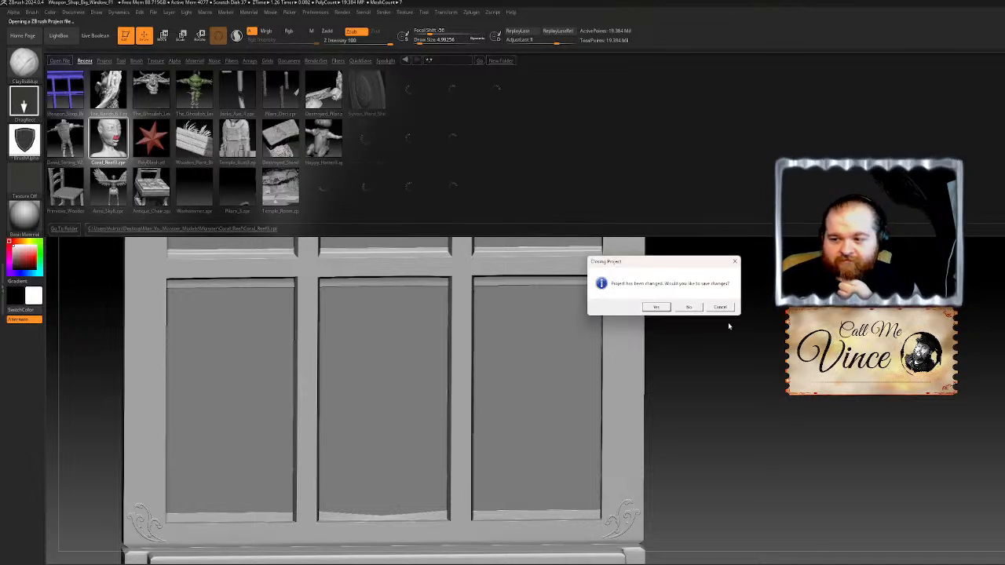
click(720, 307)
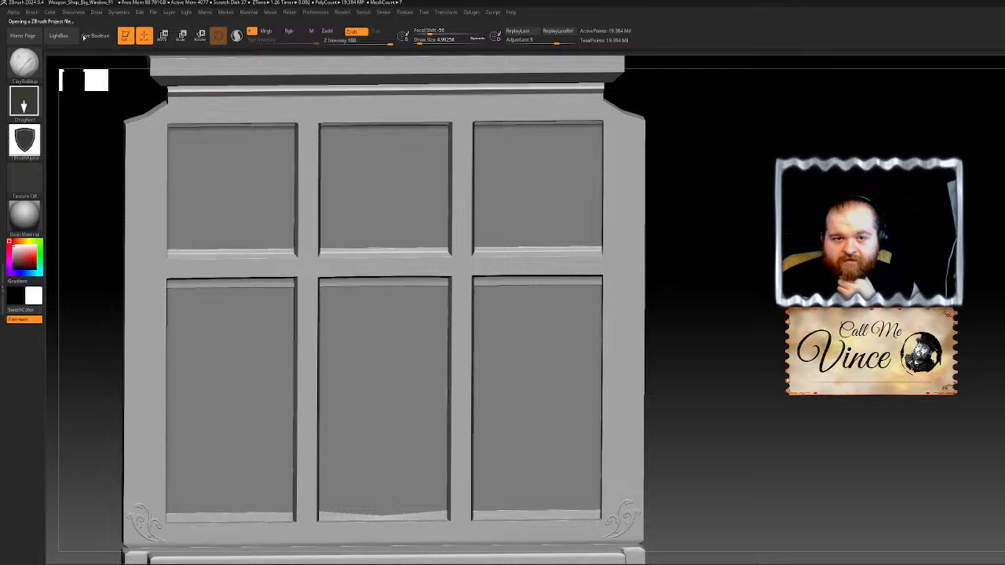
Step: Open the recent Aero_Sky8 project without saving the window project, and view the winged centaur from an angle
key(comma)
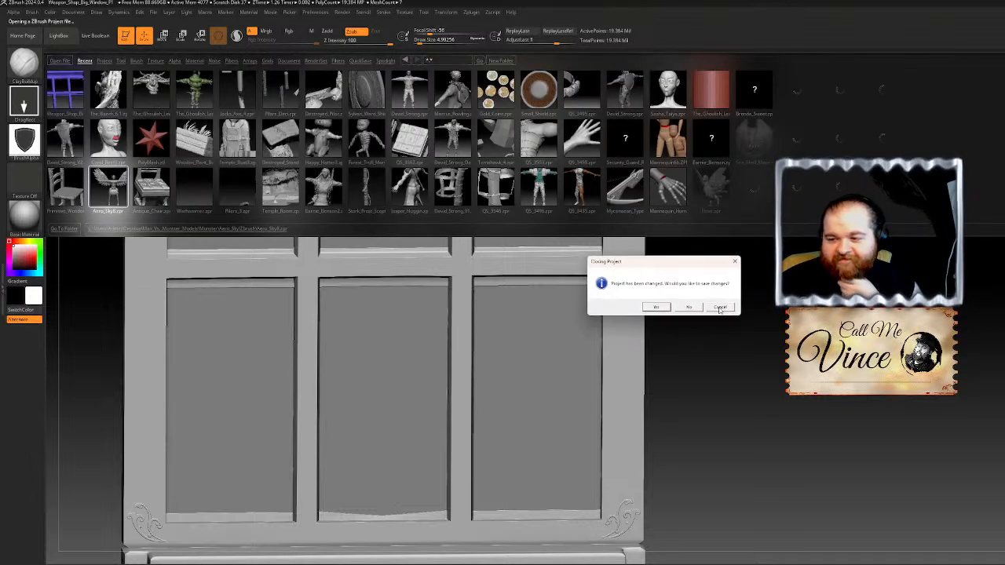
click(684, 309)
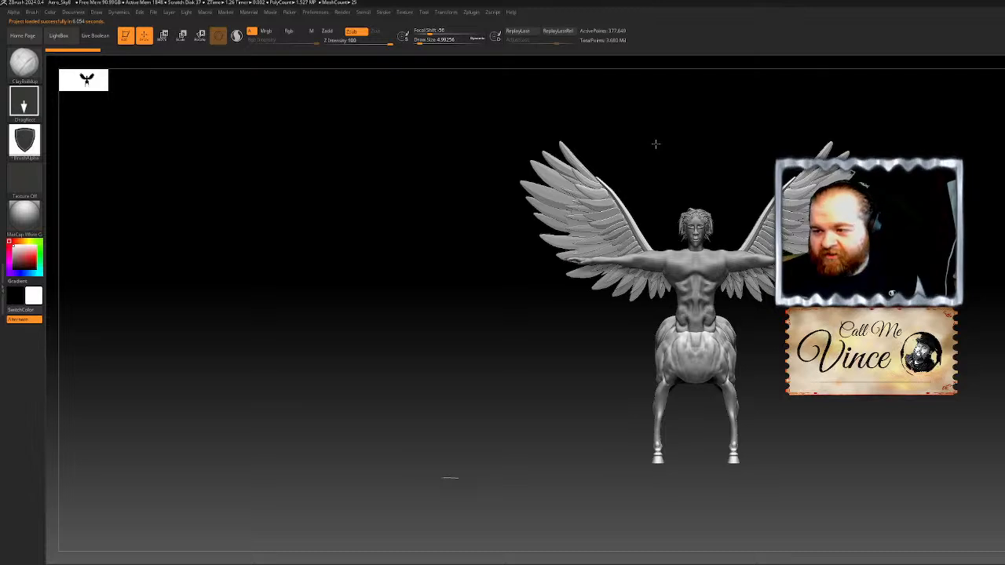
drag(668, 149, 653, 134)
alt+drag(746, 152, 703, 146)
alt+drag(338, 471, 249, 556)
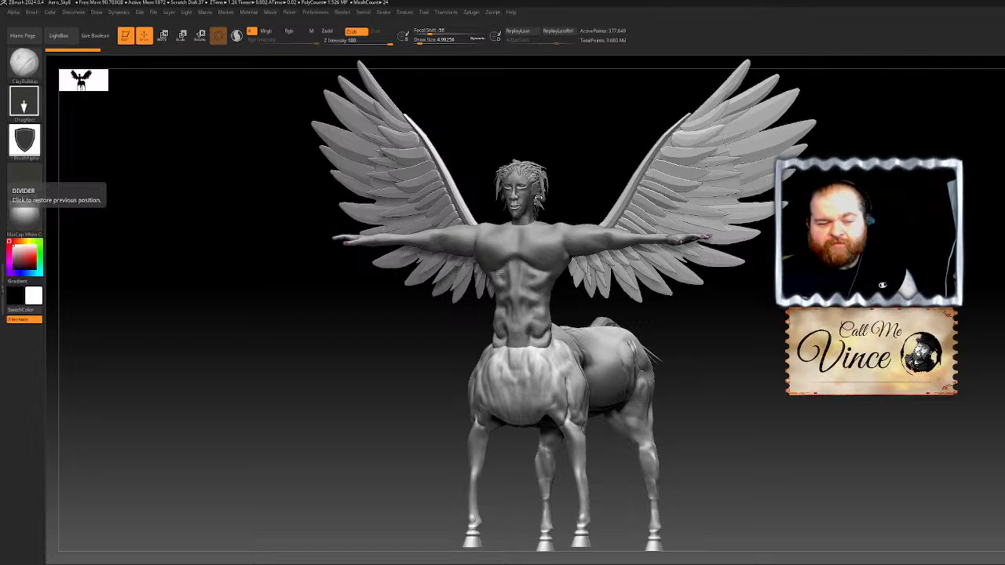
Step: Reopen the weapon shop window project without saving the centaur, and restore the QS_3719 quicksave
click(69, 35)
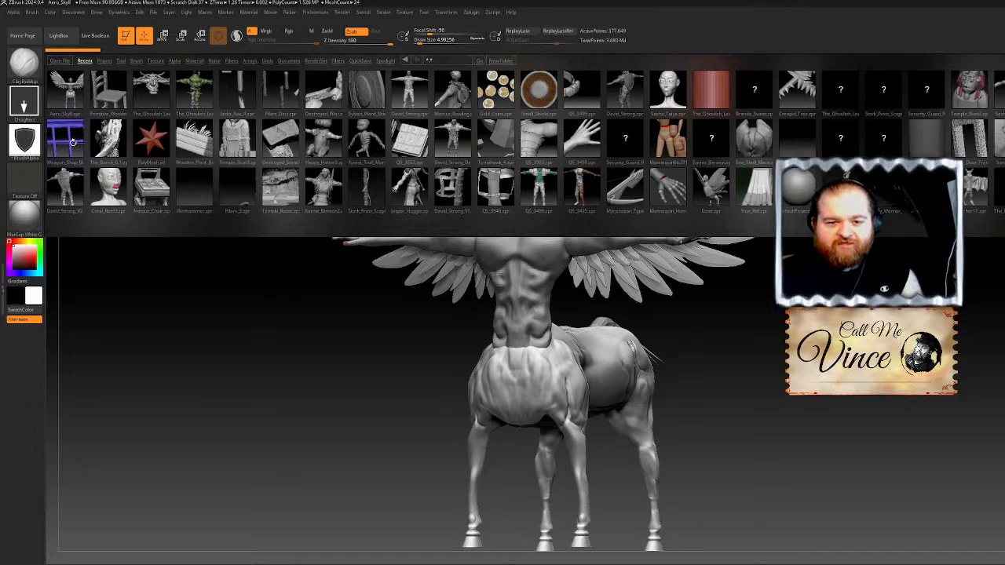
double_click(65, 139)
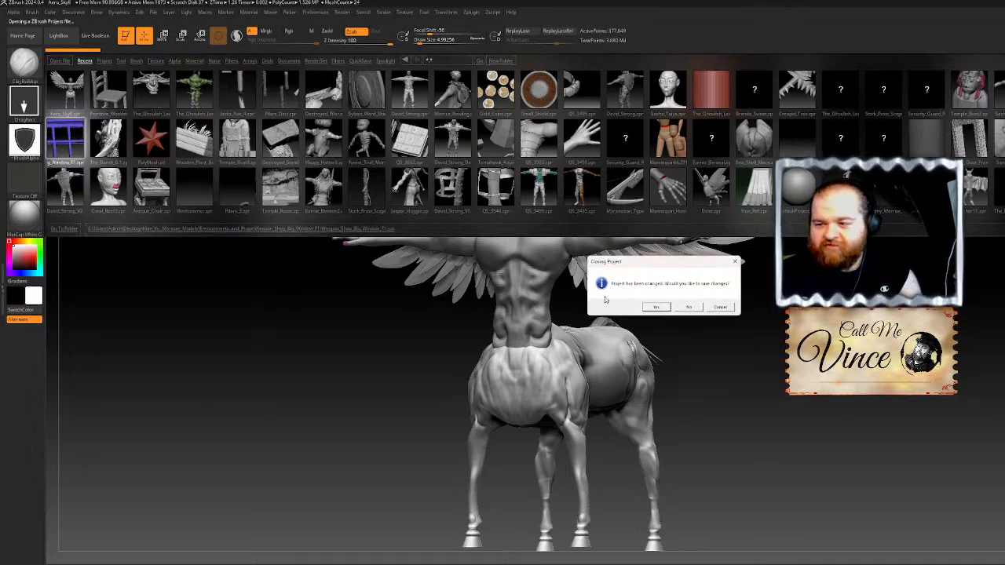
click(689, 307)
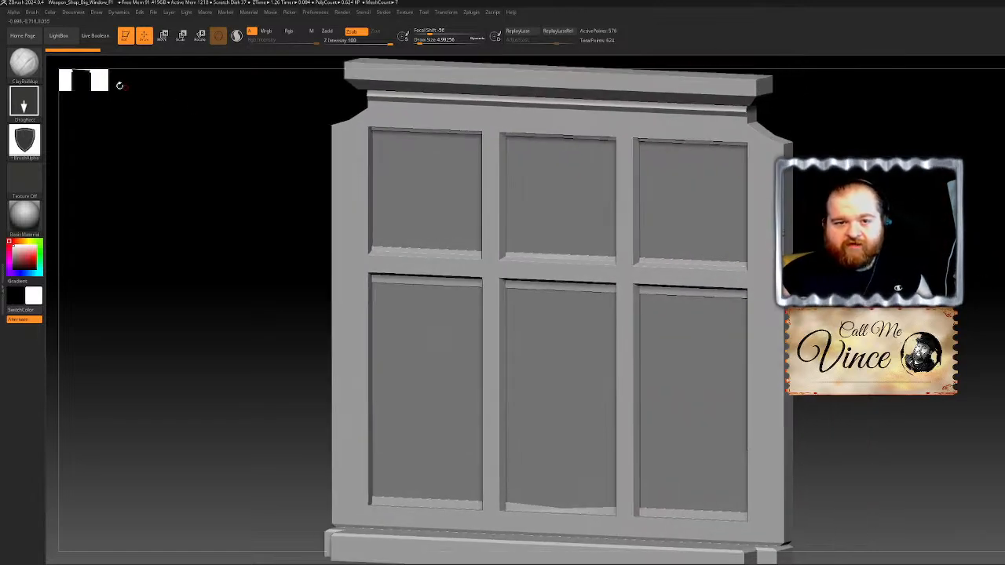
click(59, 35)
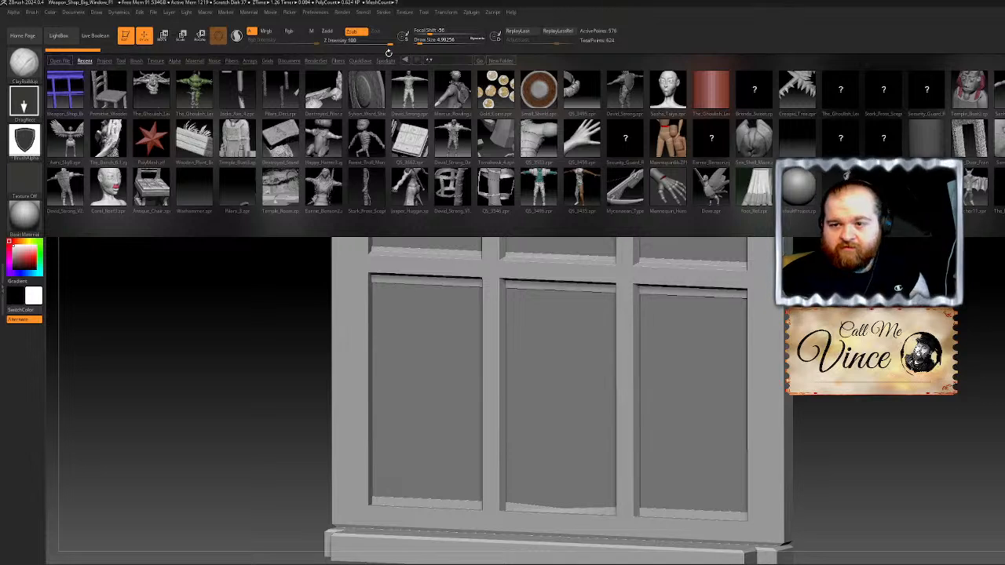
click(358, 61)
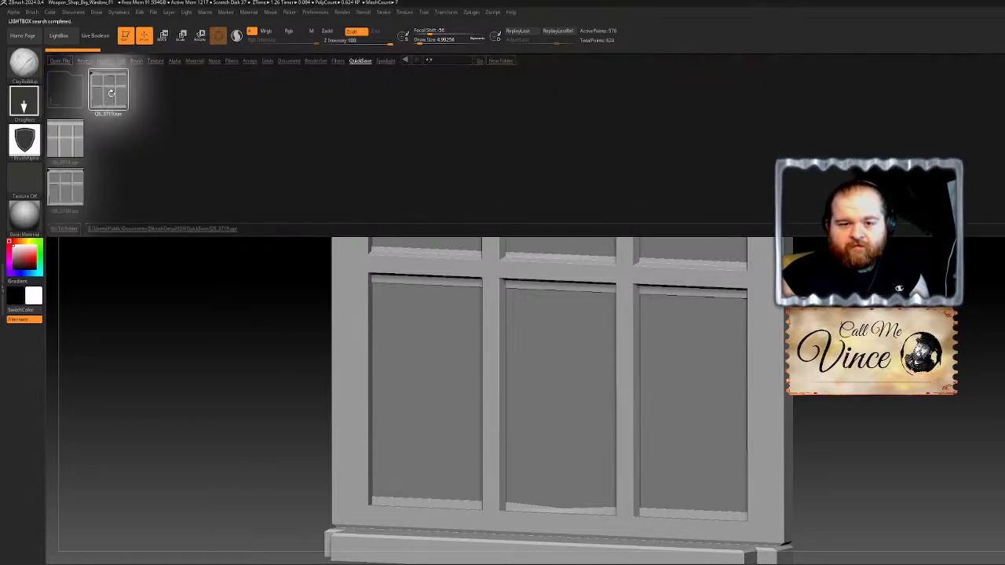
double_click(111, 94)
click(688, 307)
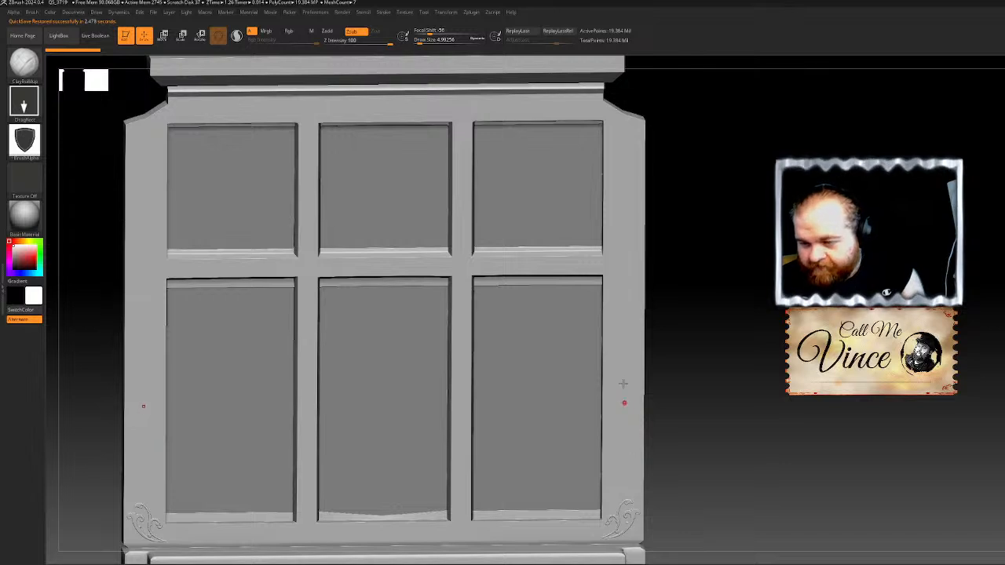
Step: Import the re-exported Blade, Bow, Combo and Shield images as alphas
mouse_move(624, 404)
mouse_down()
mouse_move(628, 361)
mouse_move(623, 378)
mouse_up()
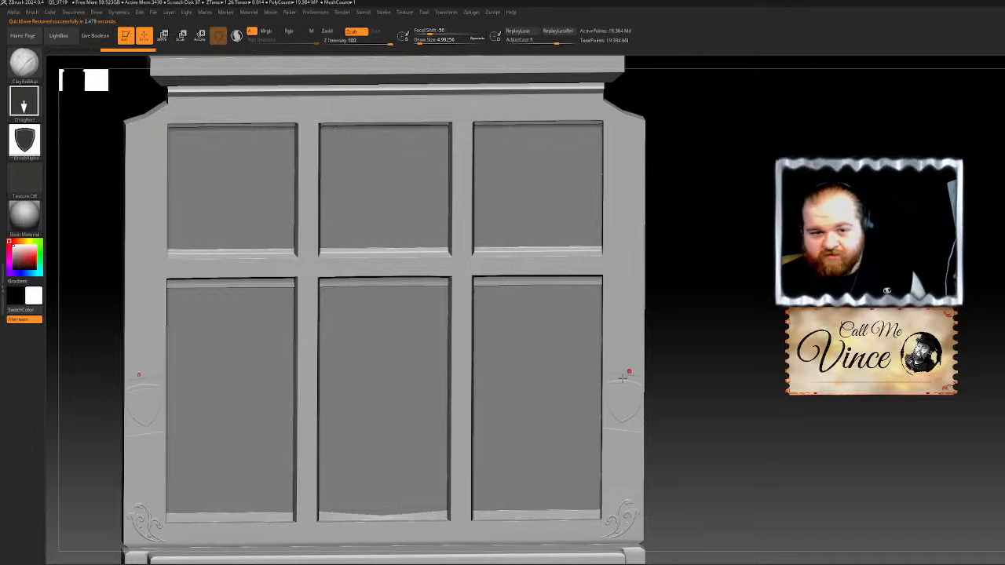
click(24, 142)
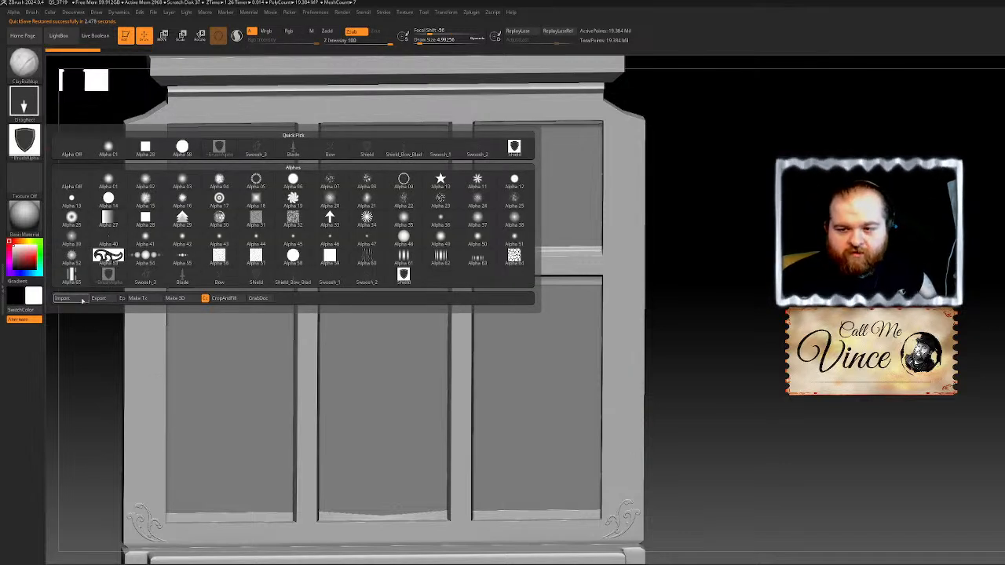
click(61, 298)
drag(233, 131, 72, 48)
click(397, 270)
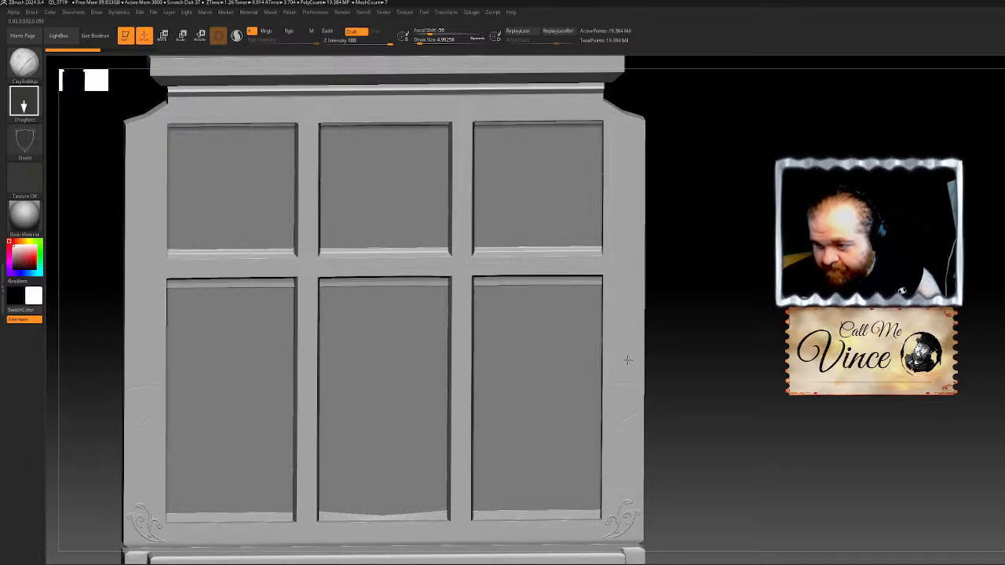
Step: Try stamping the new Shield alpha on the frame's side post, adjust the last stroke's strength, and undo the stamp
drag(627, 360, 629, 359)
mouse_move(718, 319)
alt+mouse_down()
mouse_move(678, 273)
mouse_move(608, 326)
mouse_move(574, 335)
alt+mouse_up()
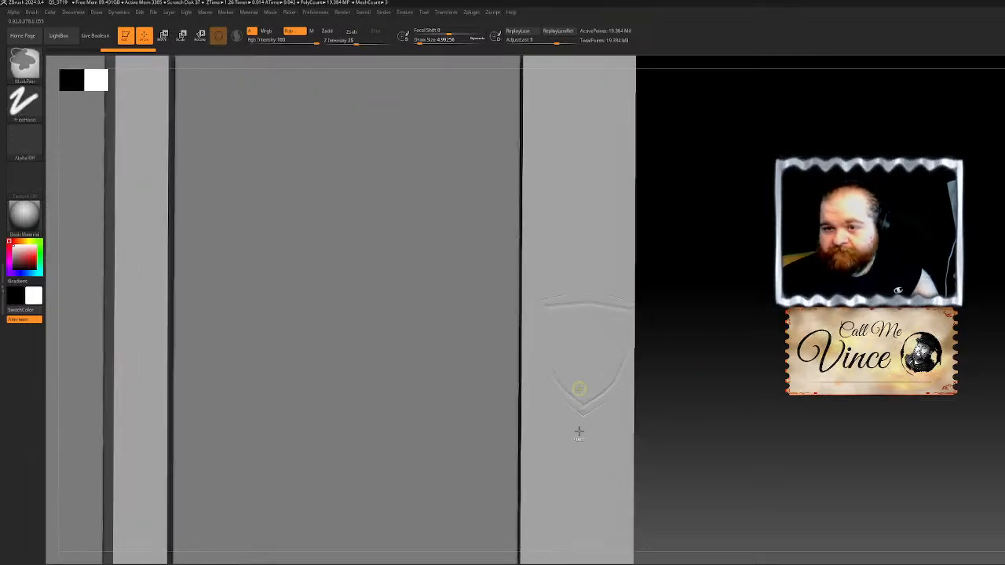
key(ctrl+z)
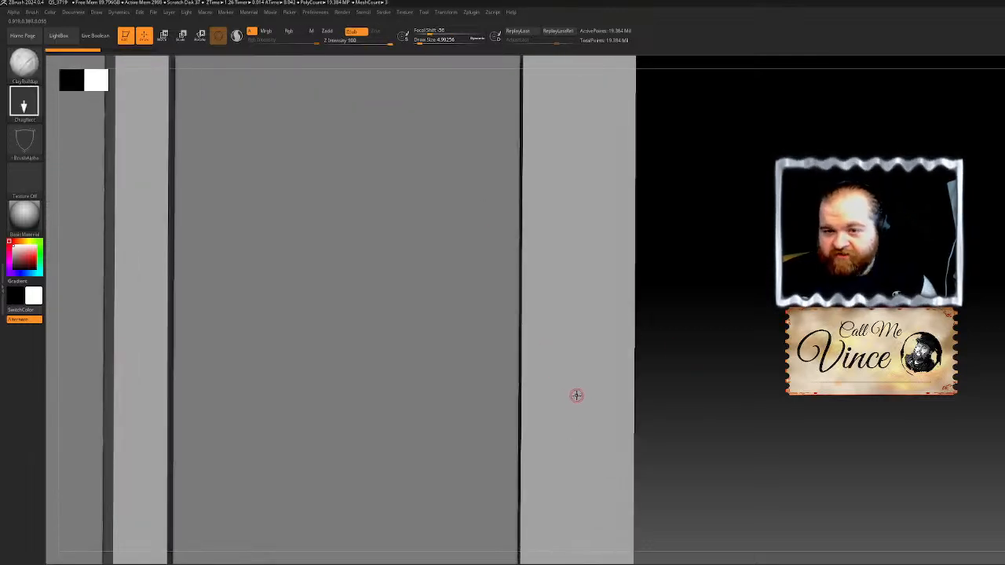
shift+drag(578, 389, 578, 310)
key(ctrl+z)
drag(578, 388, 579, 325)
drag(582, 266, 584, 280)
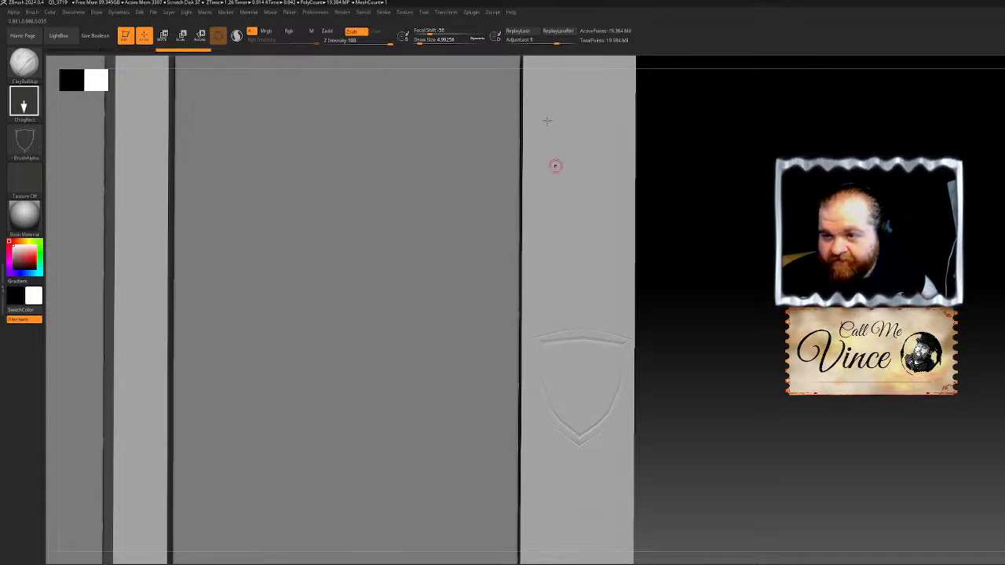
drag(503, 48, 573, 41)
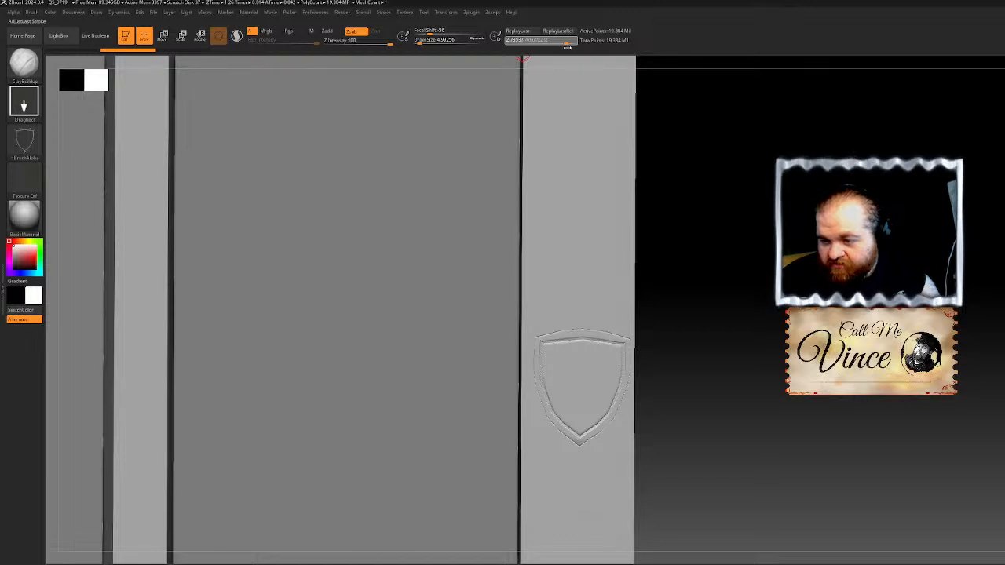
key(ctrl+z)
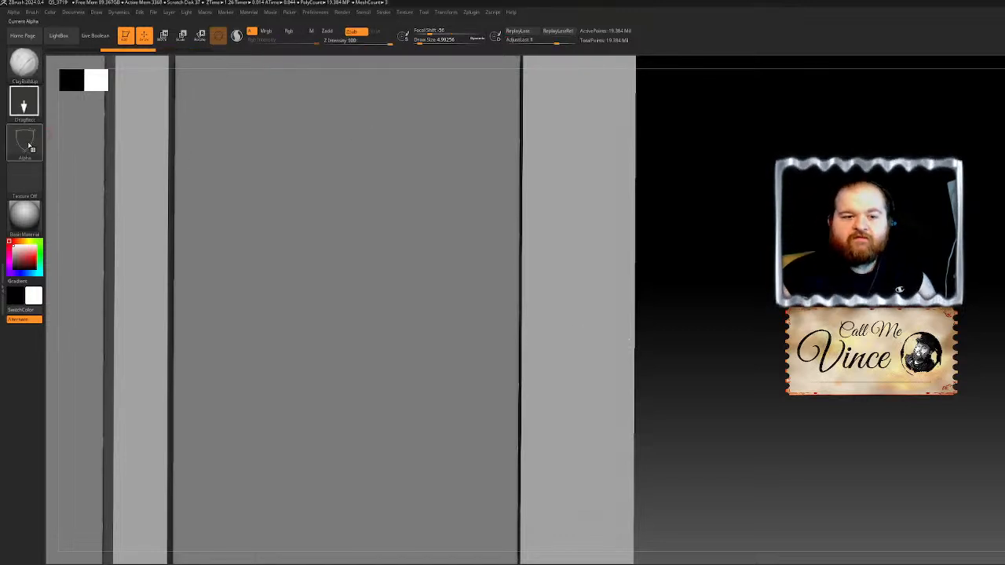
Step: Stamp the Shield_Bow_Blade alpha with Zadd on both side posts above the lower corner swirls, and adjust the last stroke's strength
click(27, 140)
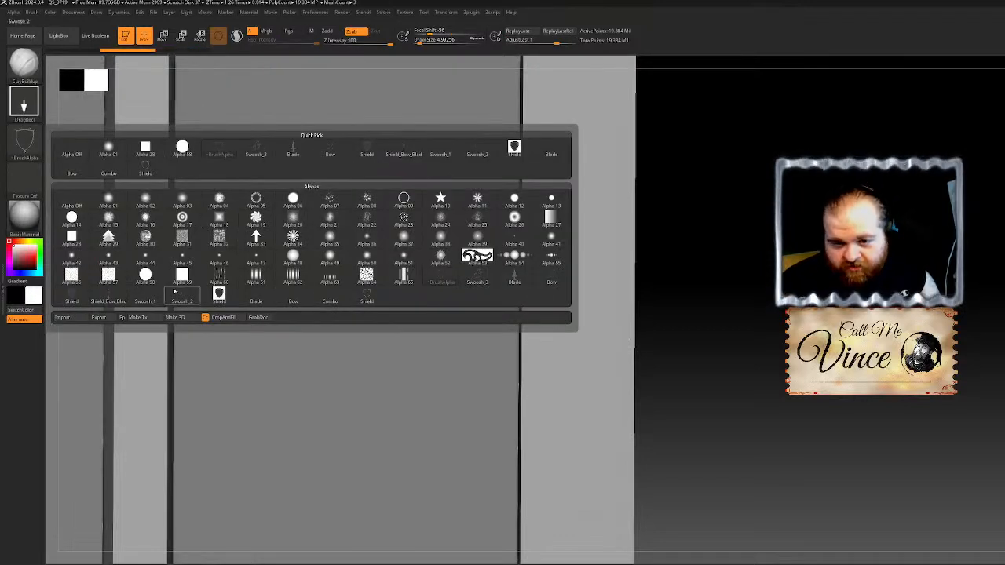
click(110, 301)
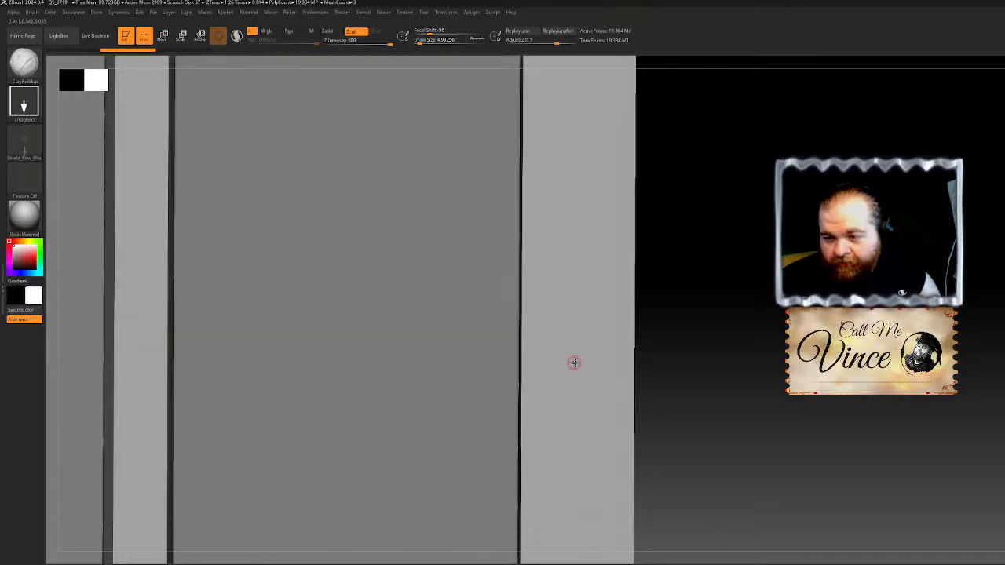
ctrl+right_drag(964, 294, 965, 206)
mouse_move(630, 142)
right_down()
mouse_move(630, 94)
mouse_move(629, 143)
right_up()
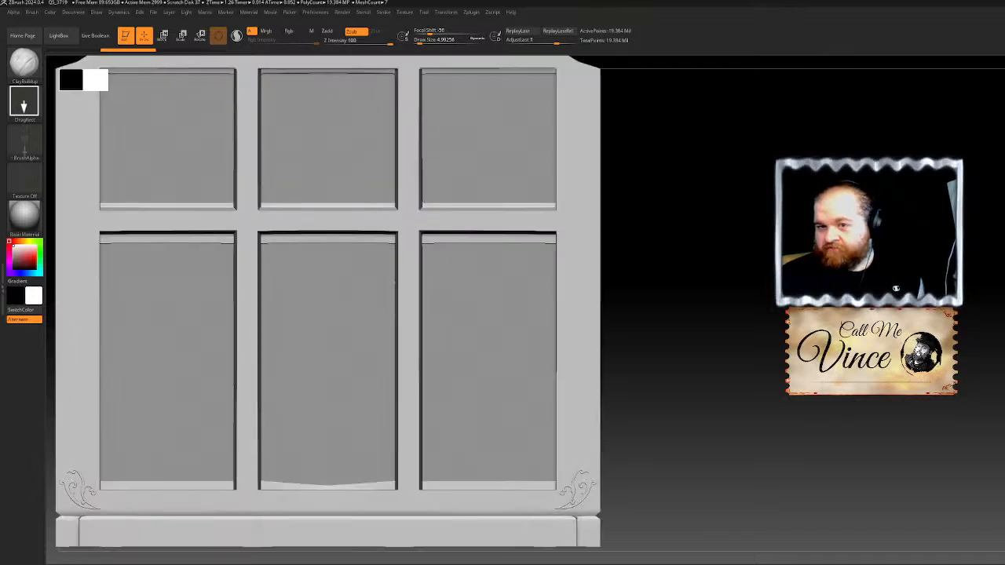
click(332, 33)
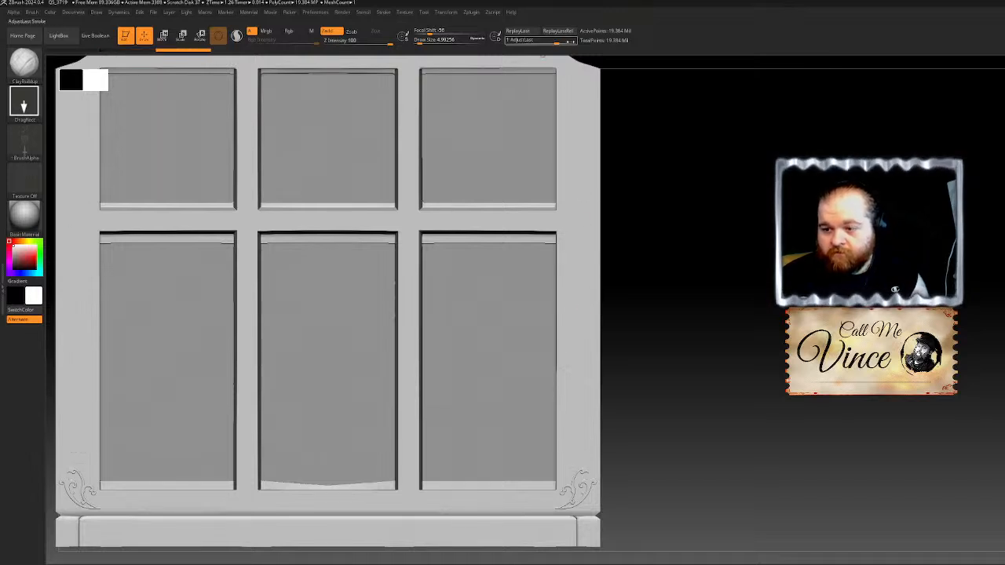
drag(605, 42, 571, 40)
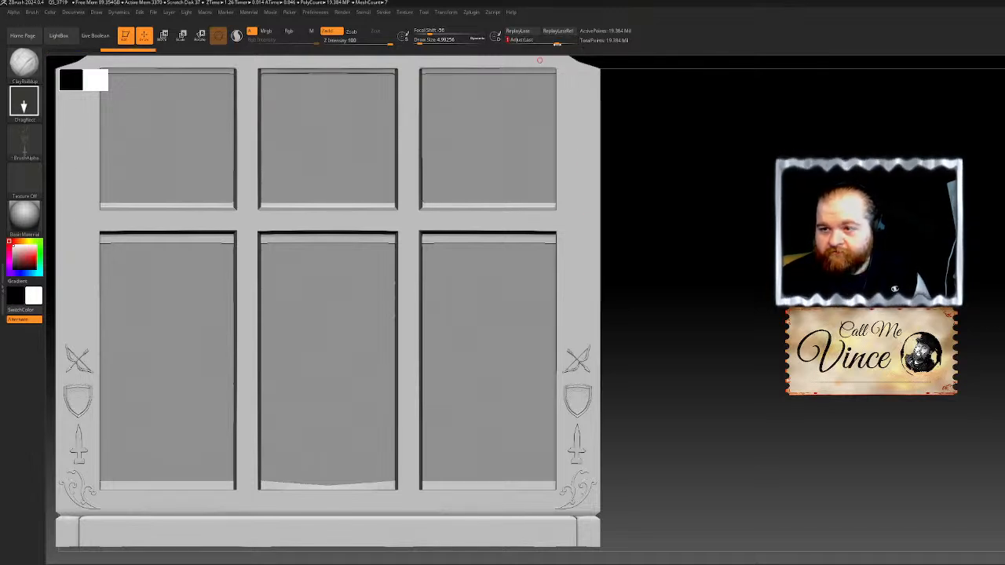
drag(556, 44, 549, 46)
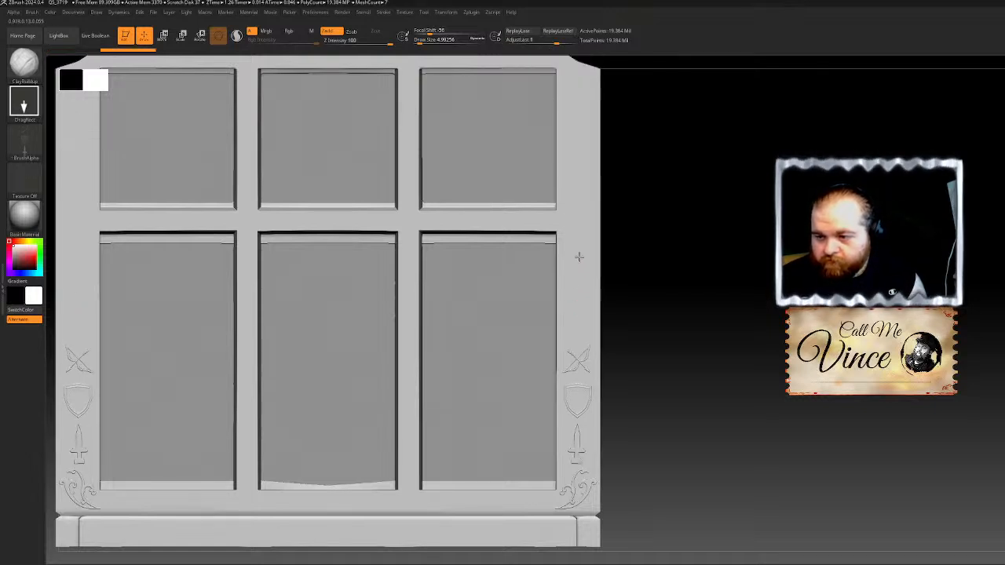
Step: Stamp a second Shield_Bow_Blade set on both side posts above the first set, and adjust the last stroke's strength
key(ctrl)
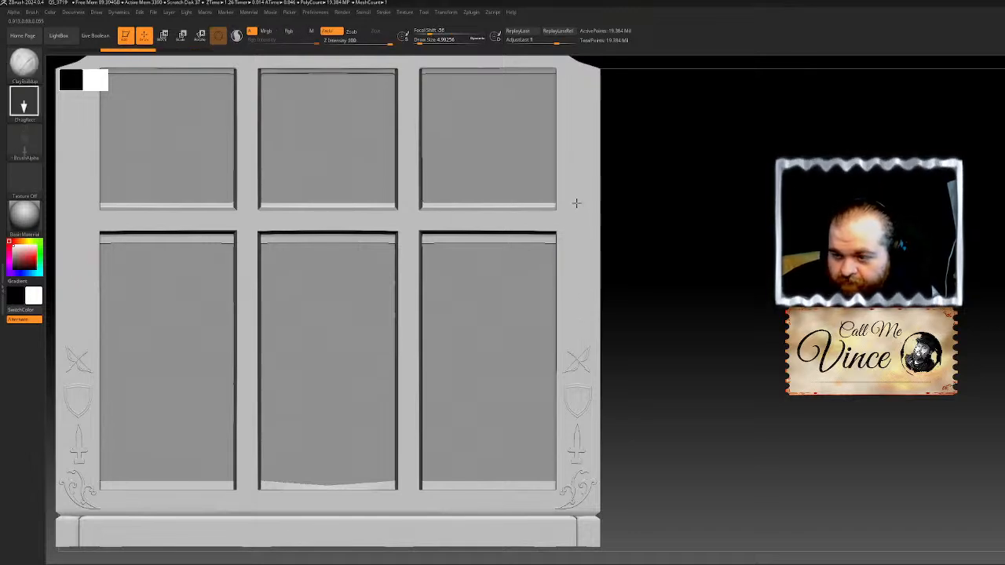
key(ctrl+shift+z)
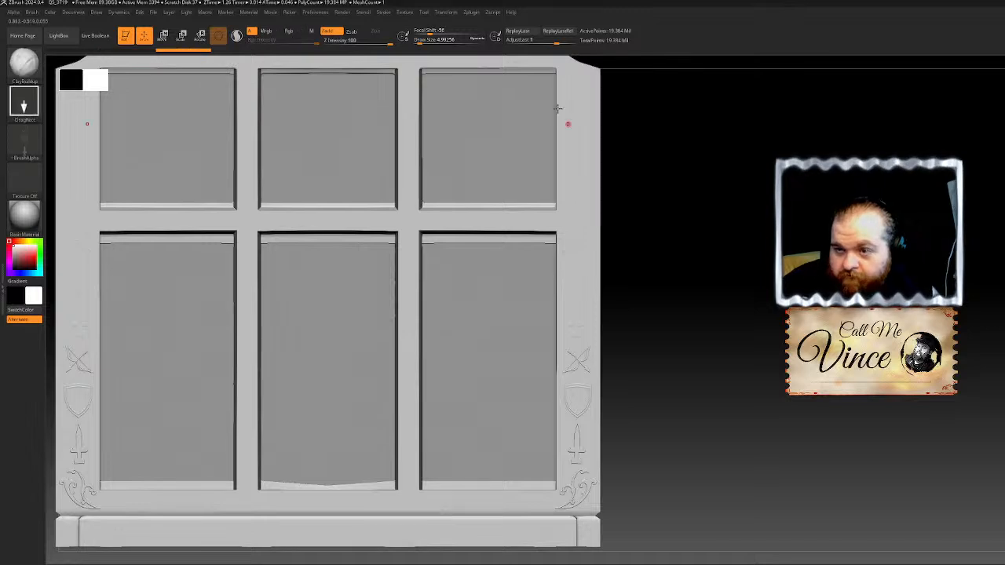
click(570, 41)
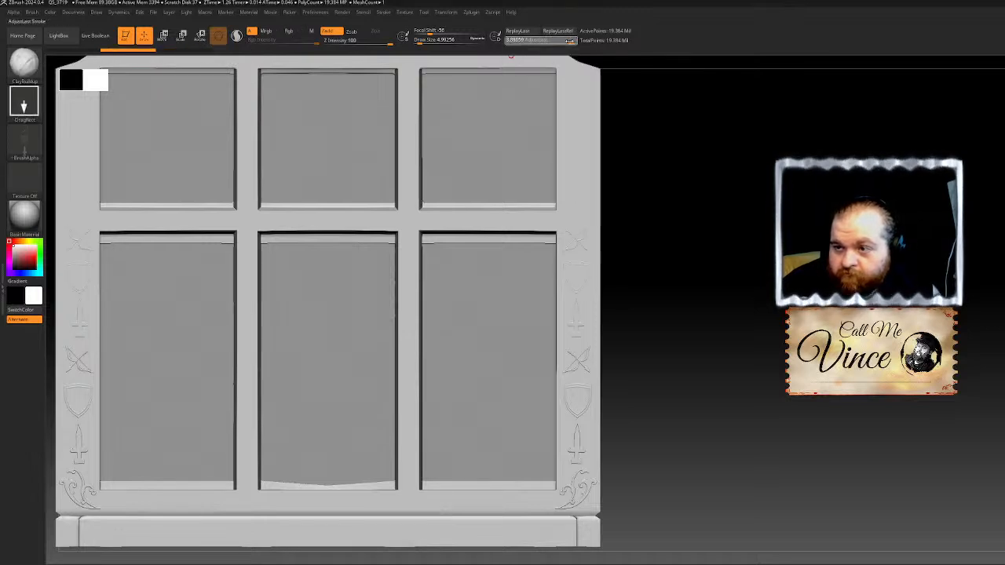
drag(565, 41, 579, 40)
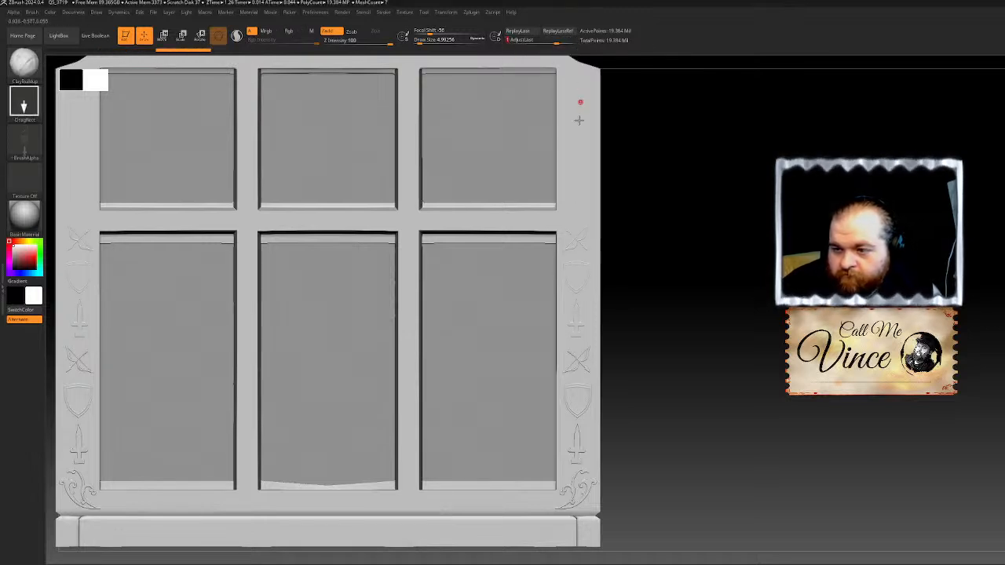
Step: Stamp the arrow-tipped swirl alpha at the centre of the top rail above the middle pane, and adjust the last stroke's strength
click(33, 150)
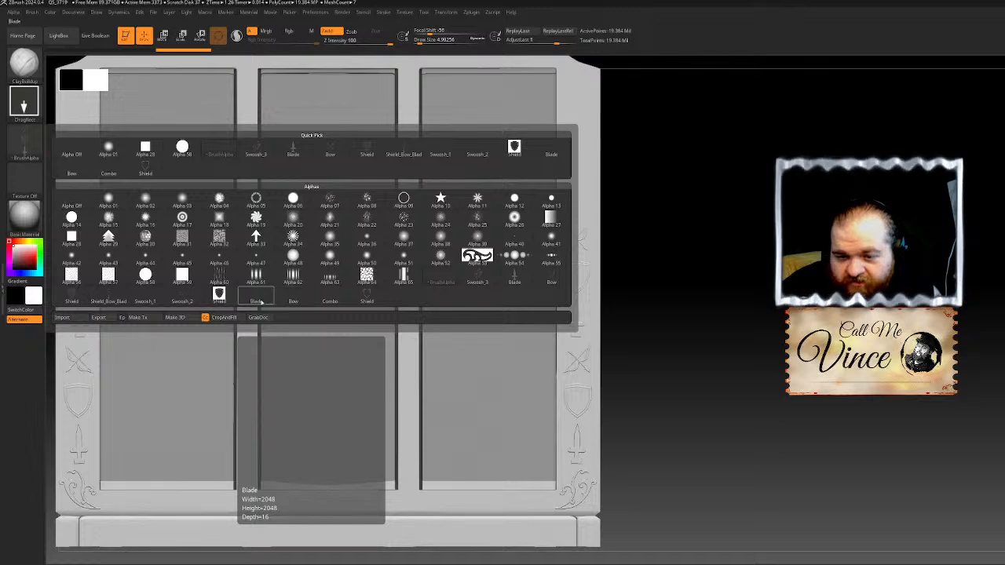
click(155, 300)
alt+drag(601, 193, 670, 304)
drag(409, 150, 417, 139)
key(ctrl+z)
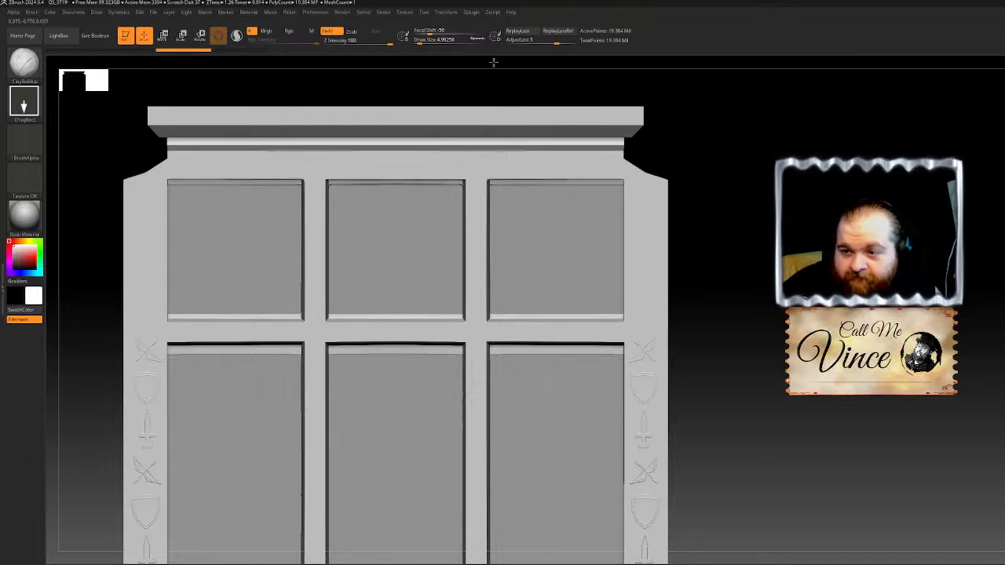
key(ctrl+shift+z)
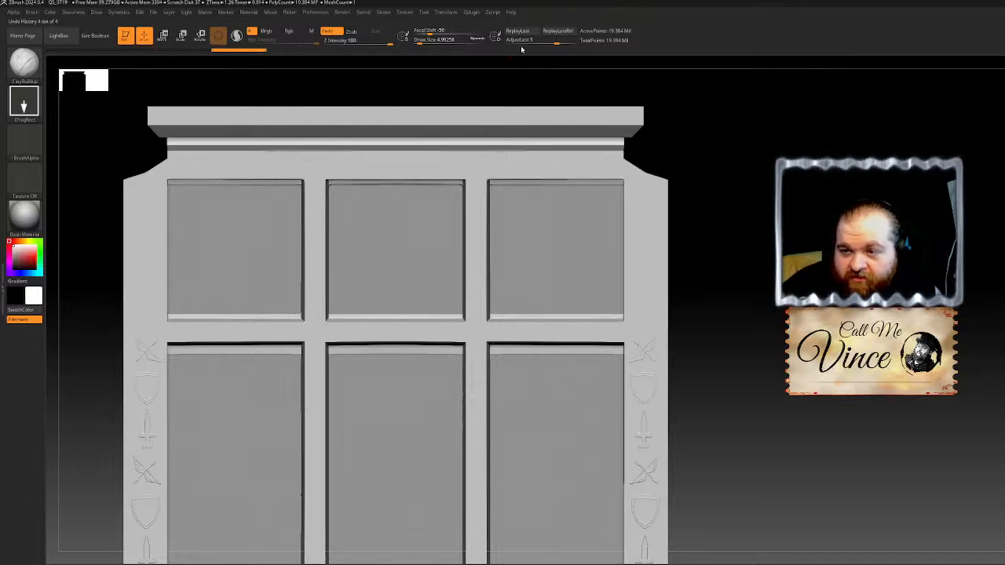
drag(557, 40, 523, 41)
key(ctrl+z)
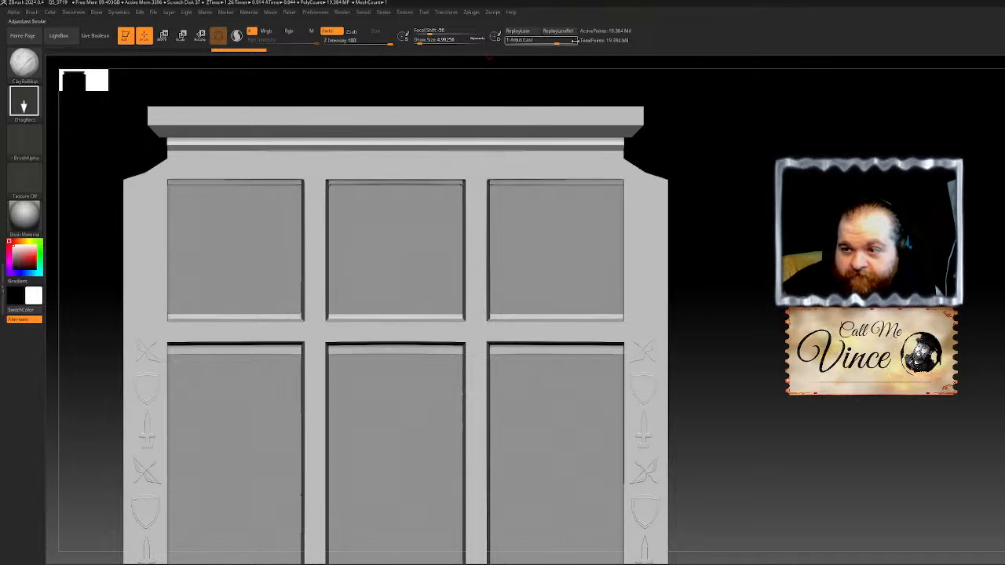
click(574, 40)
key(ctrl+z)
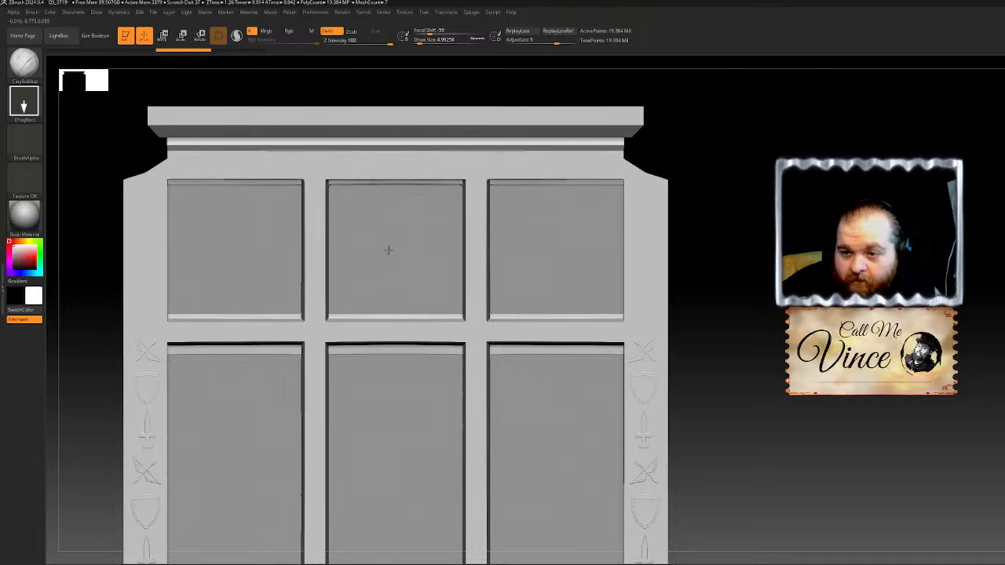
drag(576, 40, 584, 39)
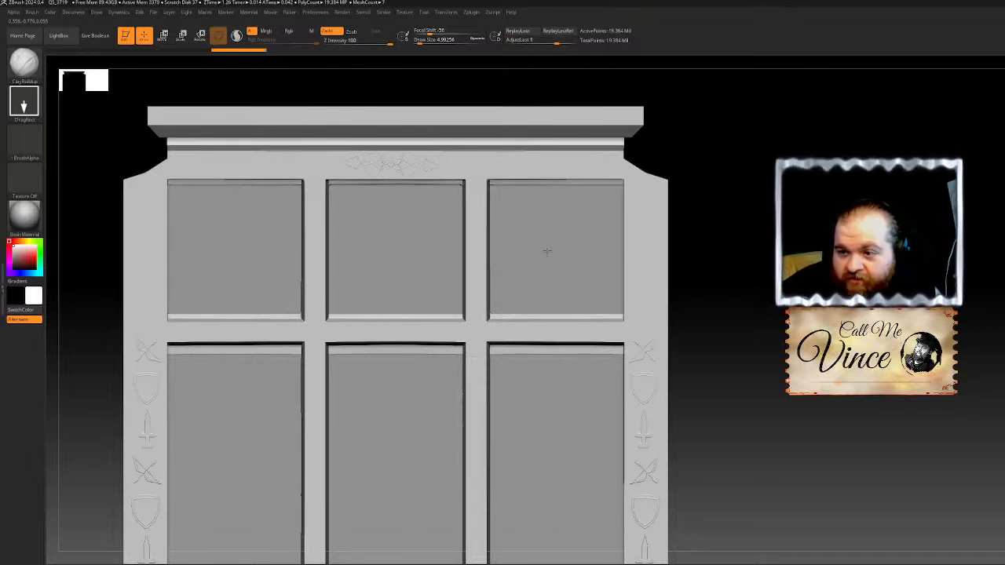
drag(578, 39, 586, 38)
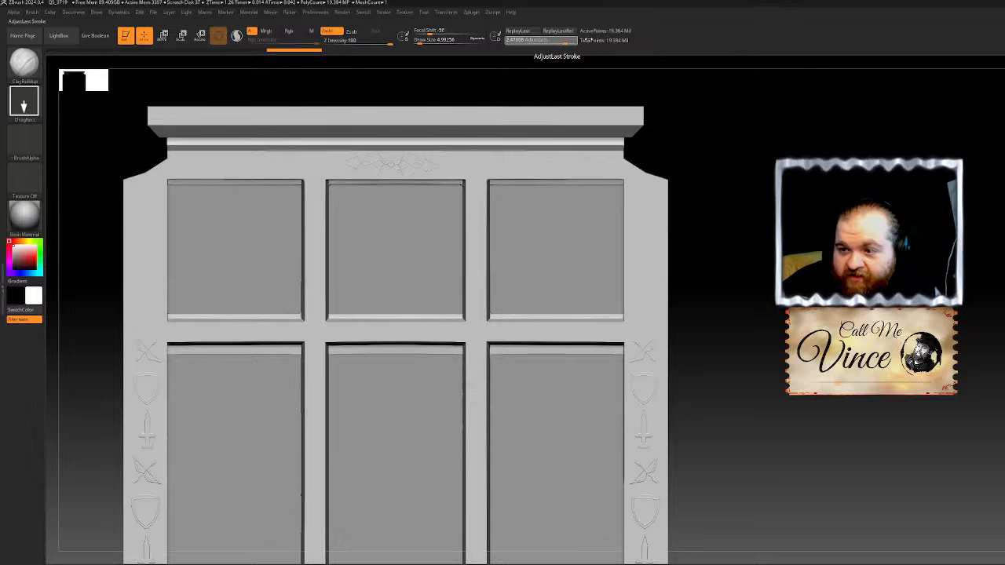
key(ctrl+z)
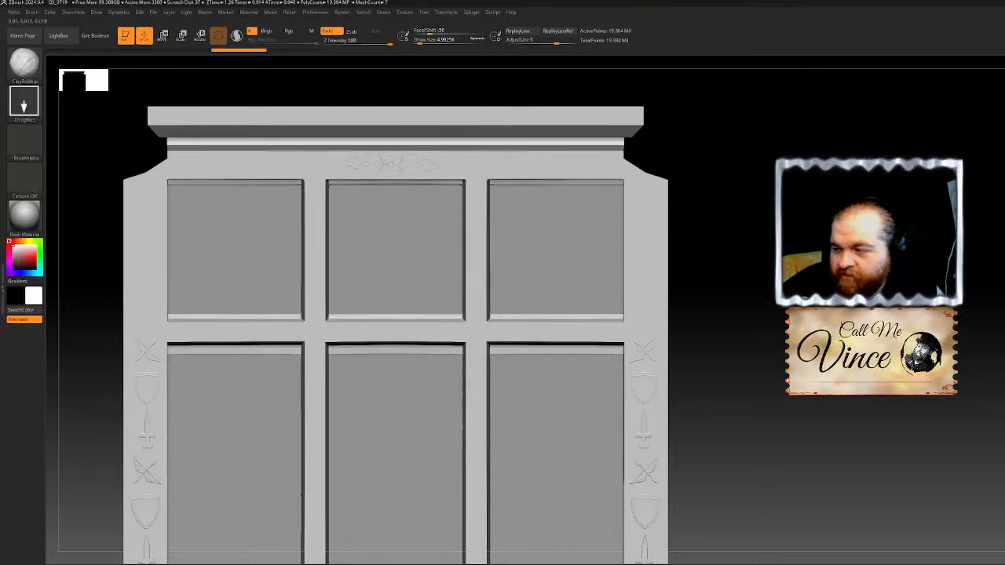
Step: Stamp the arrow-tipped swirl on the top rail above the right pane, and strengthen the last stroke
alt+drag(854, 266, 886, 223)
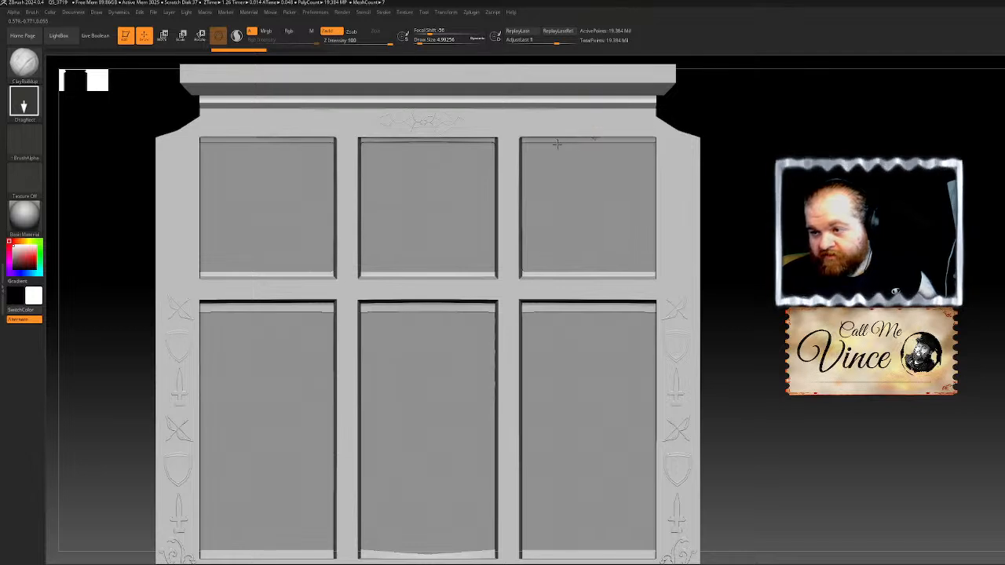
click(578, 165)
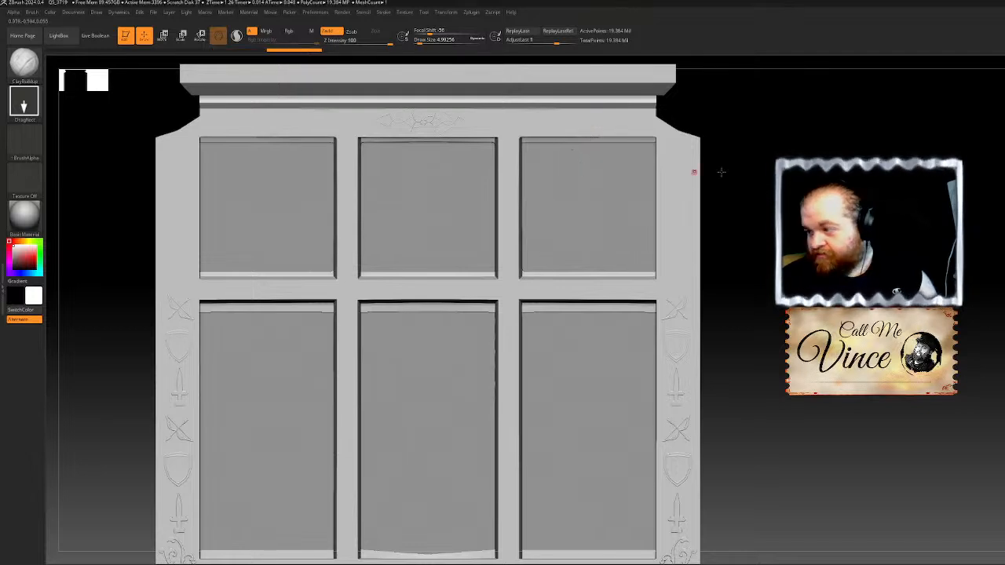
mouse_move(572, 149)
alt+right_down()
mouse_move(539, 239)
mouse_move(554, 294)
mouse_move(599, 316)
alt+right_up()
key(ctrl+z)
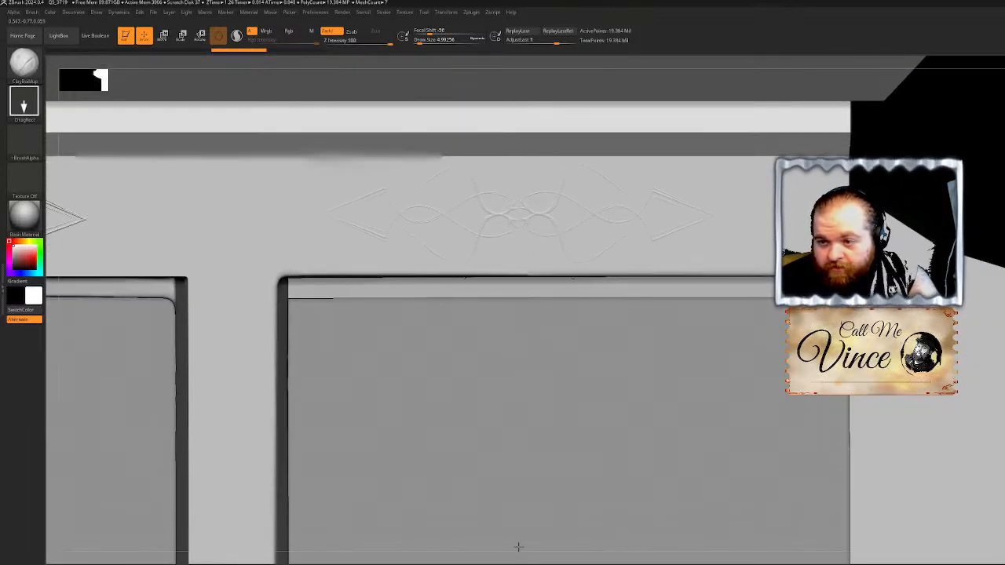
key(ctrl+shift+z)
click(551, 41)
mouse_move(567, 43)
mouse_down()
mouse_move(557, 44)
mouse_move(568, 47)
mouse_up()
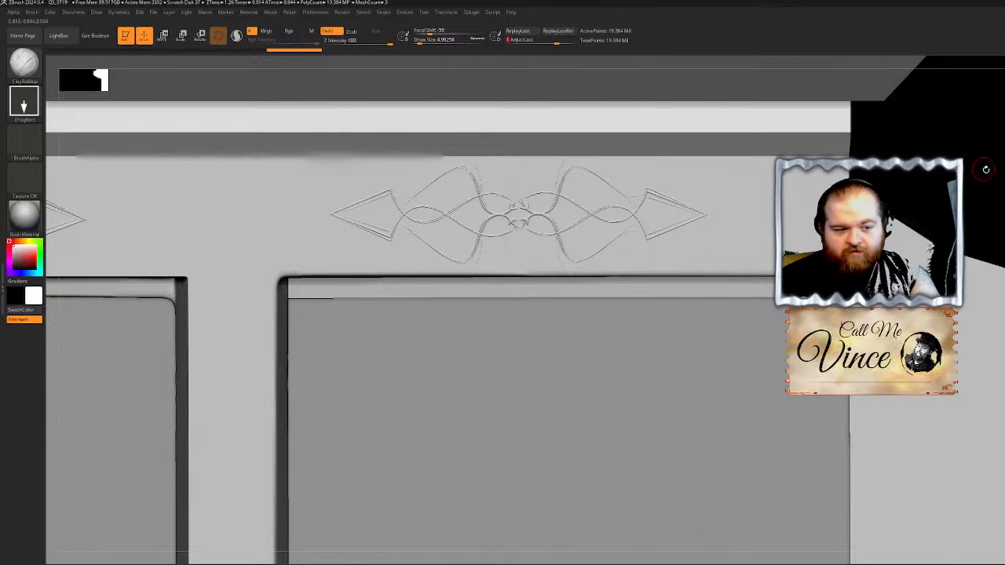
Step: Stamp the arrow-tipped swirl on the top rail above the left pane, and strengthen the last stroke
alt+drag(986, 168, 656, 172)
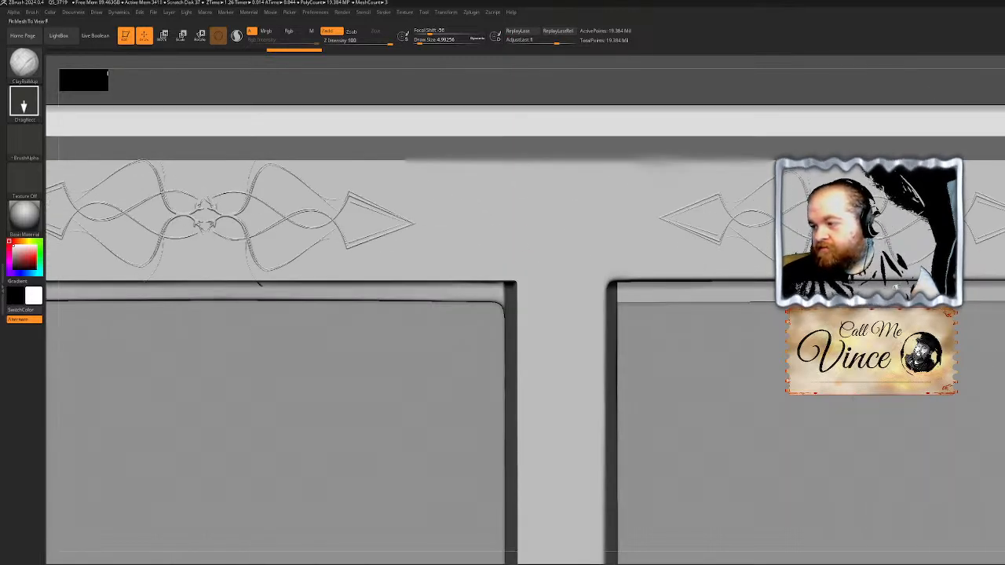
alt+drag(550, 393, 750, 379)
alt+drag(502, 392, 708, 397)
alt+drag(503, 393, 720, 410)
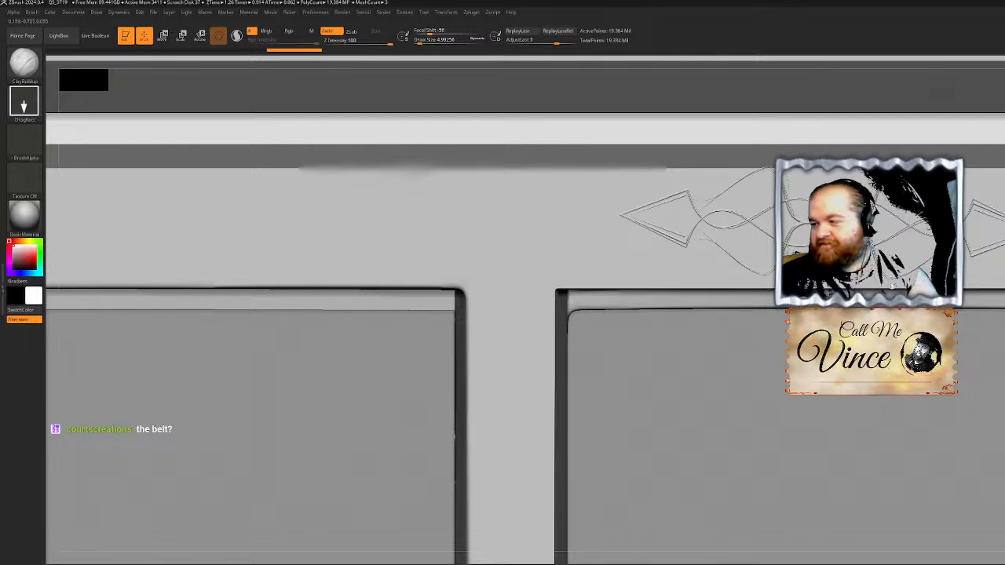
alt+right_drag(502, 393, 722, 366)
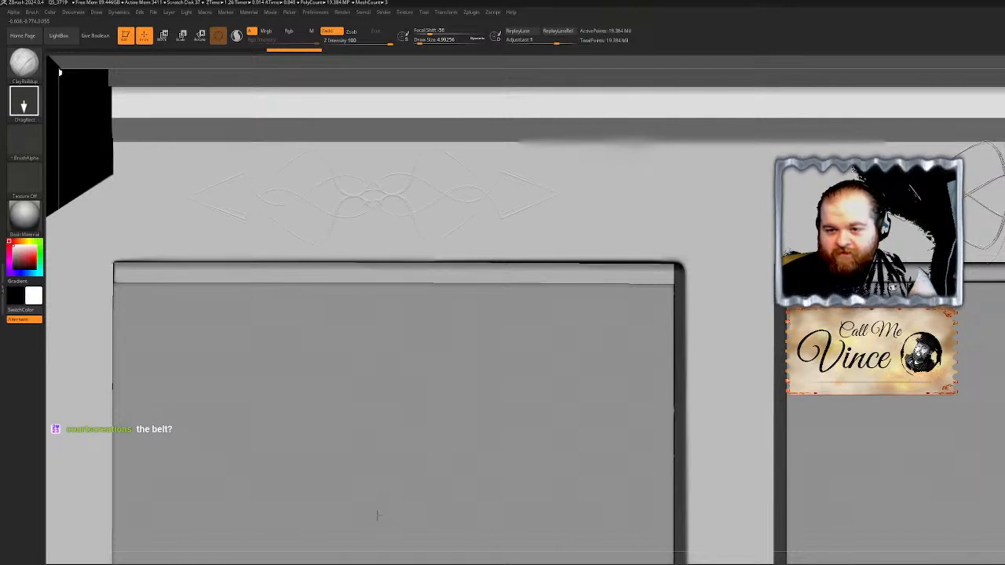
click(579, 41)
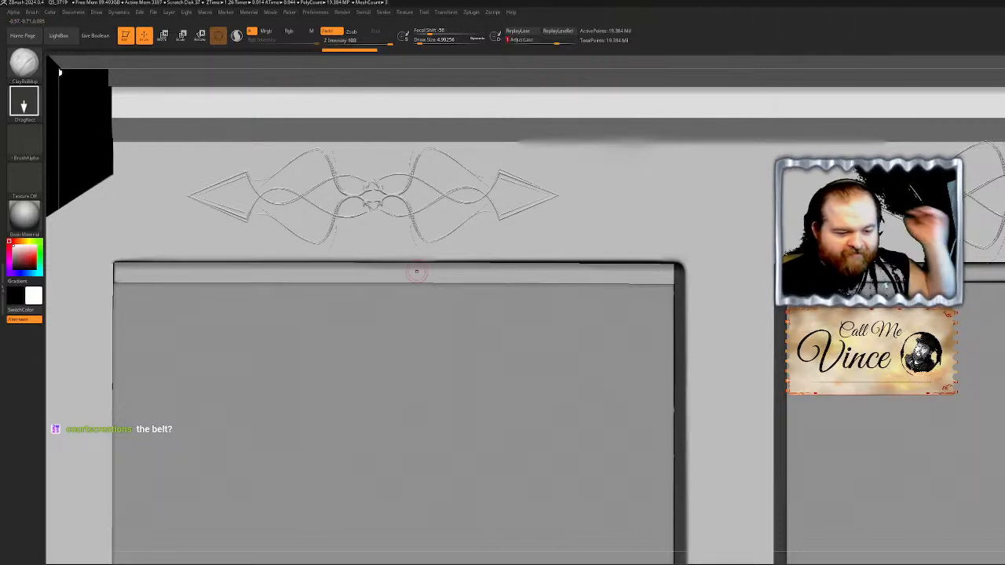
Step: Switch to Maya and turn off the belt's isolated view so the rest of the character is displayed
key(alt+Tab)
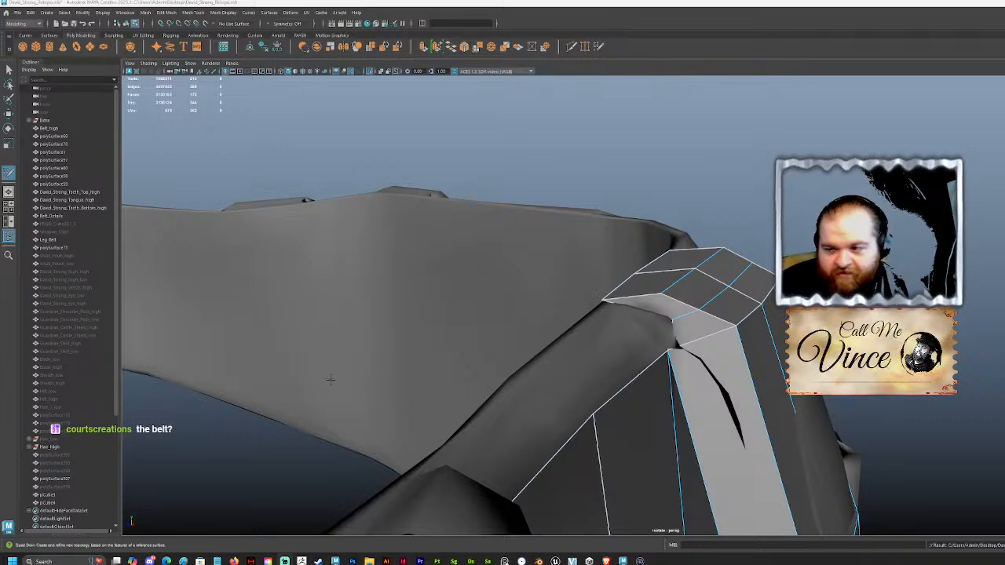
scroll(563, 286, down, 5)
alt+drag(563, 285, 468, 280)
scroll(468, 280, down, 1)
scroll(468, 279, down, 2)
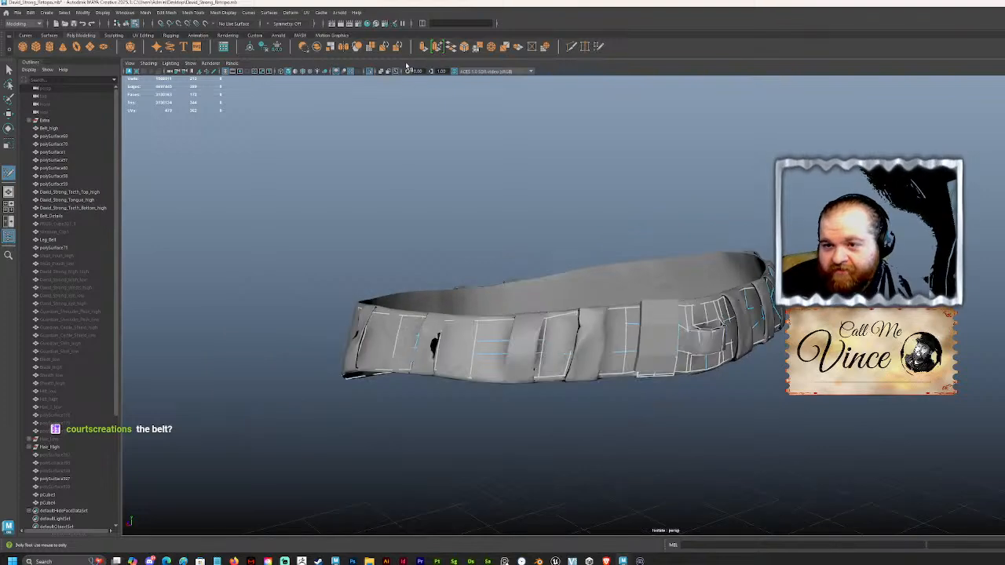
click(369, 71)
Step: Activate the Move tool and select two consecutive lengthwise edges on top of the low-poly belt loop
alt+drag(448, 243, 544, 304)
scroll(510, 283, down, 2)
alt+middle_drag(471, 260, 474, 181)
alt+drag(474, 182, 649, 155)
scroll(621, 250, up, 3)
mouse_move(649, 154)
alt+middle_down()
mouse_move(597, 258)
mouse_move(604, 285)
alt+middle_up()
scroll(597, 258, up, 3)
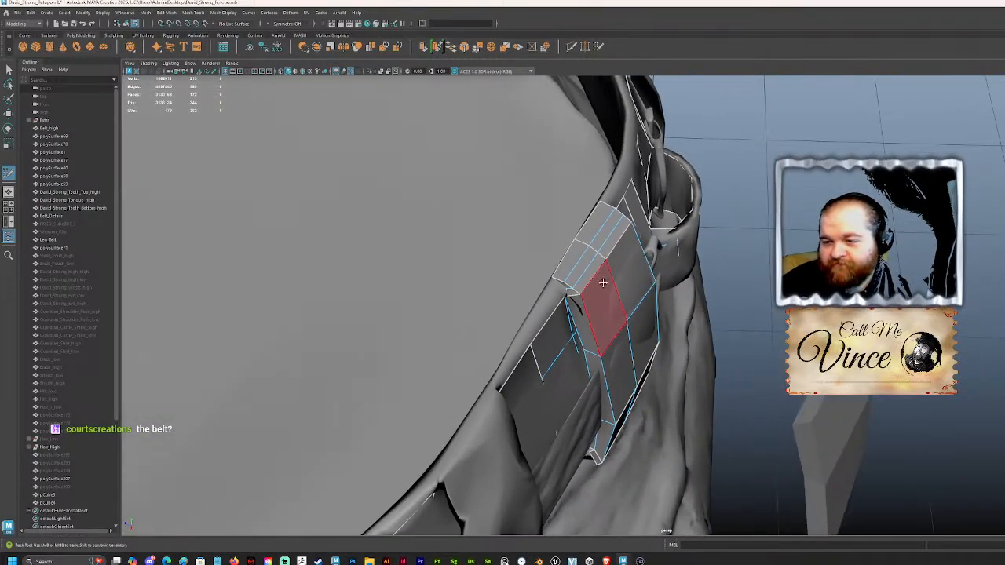
scroll(604, 285, up, 3)
key(w)
click(528, 251)
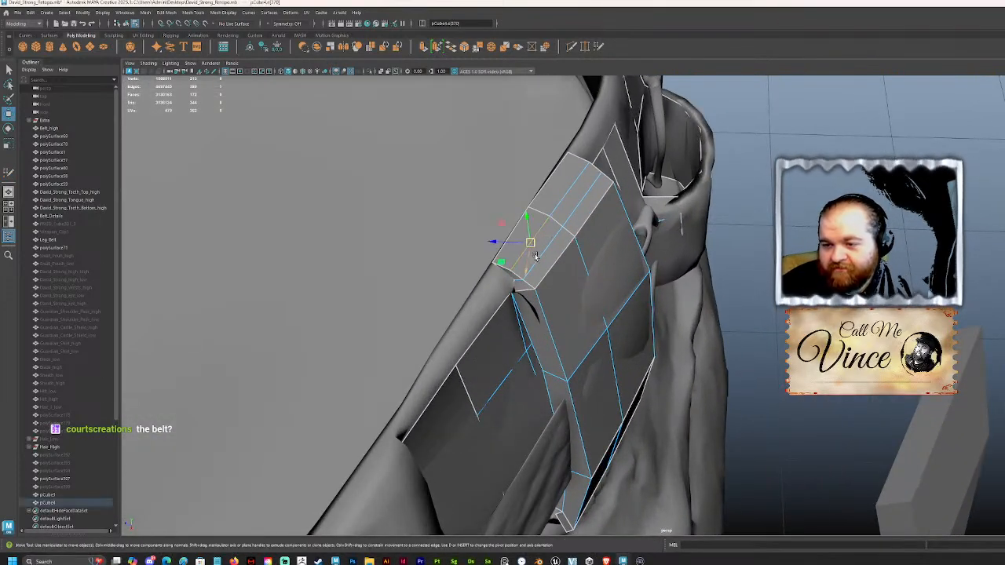
shift+click(561, 190)
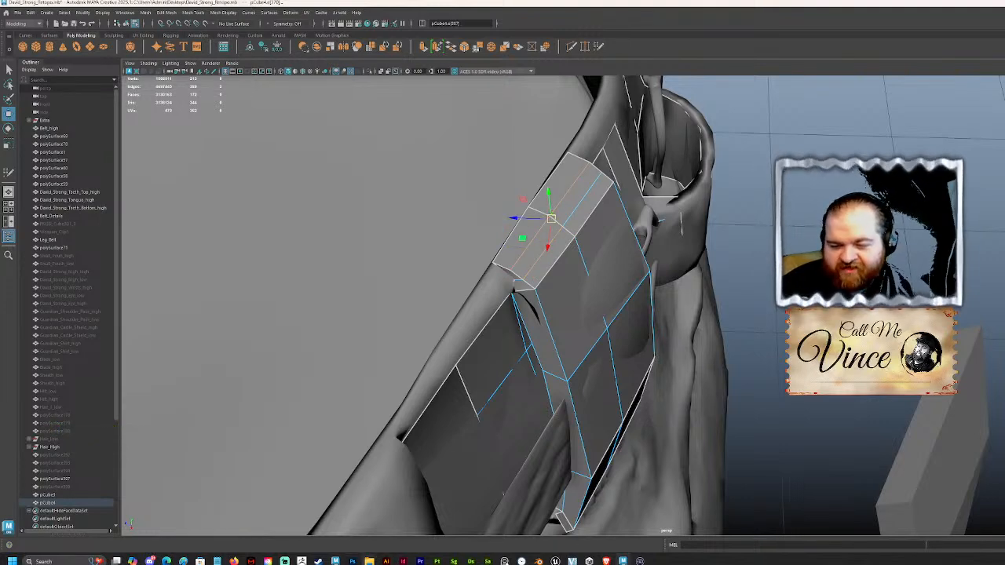
Step: Switch back to ZBrush, frame the whole weapon shop window, and save the project
click(301, 560)
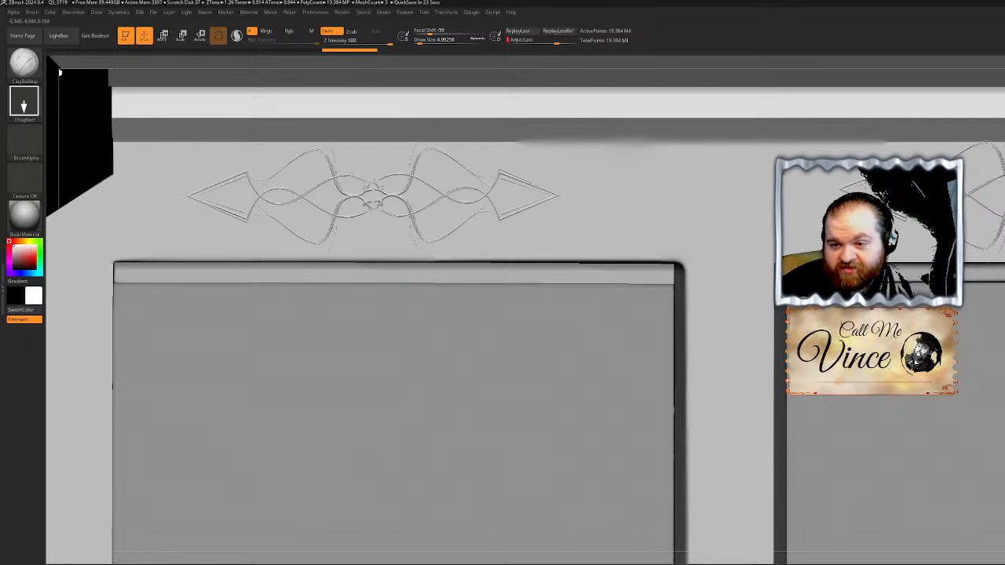
key(f)
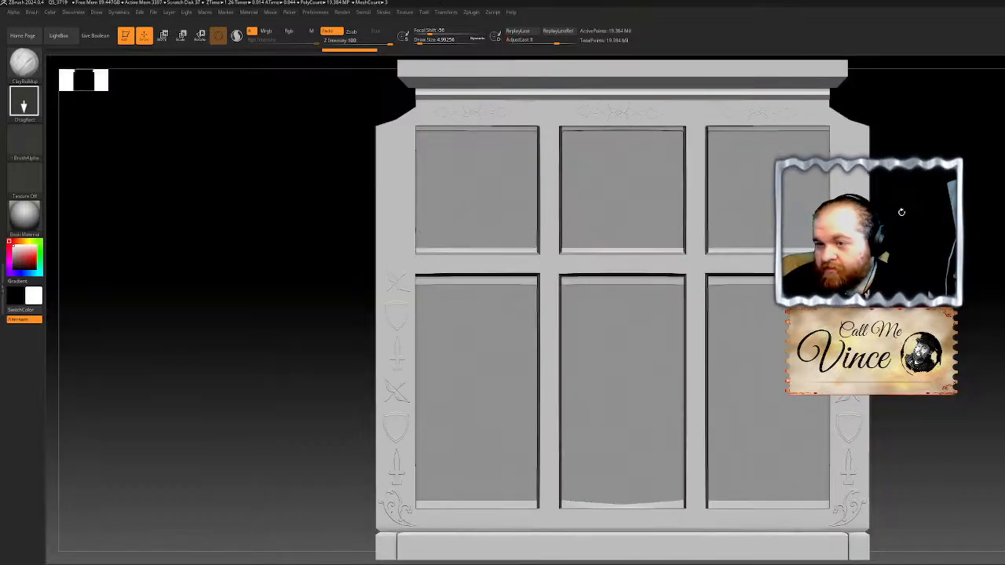
key(ctrl+s)
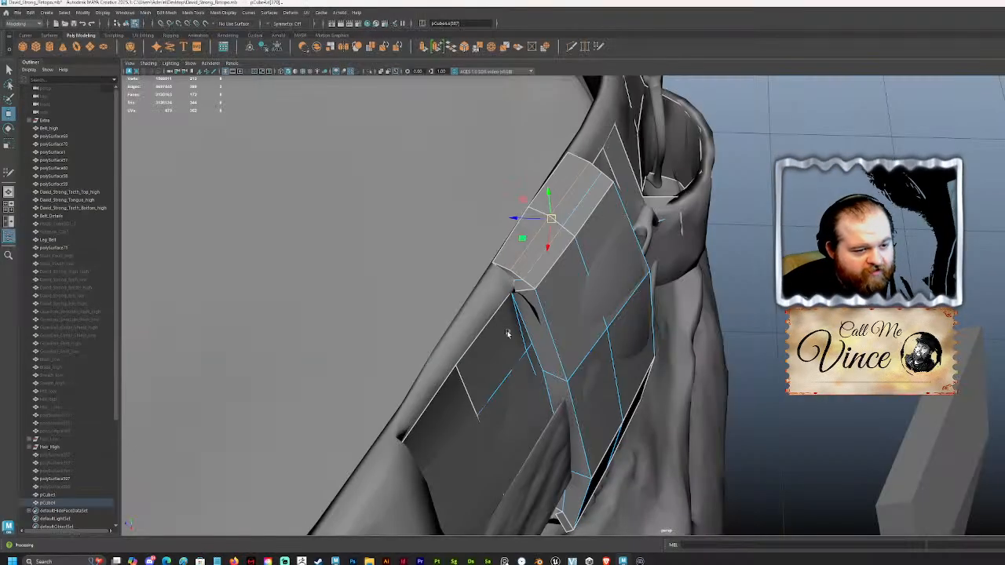
Step: In Maya, select the two lengthwise edges nearer the outside on top of the belt loop and lower them slightly
click(735, 234)
alt+drag(503, 306, 518, 259)
alt+middle_drag(519, 259, 518, 272)
alt+middle_drag(518, 236, 518, 424)
alt+drag(550, 314, 597, 318)
alt+middle_drag(629, 196, 609, 369)
alt+drag(684, 287, 699, 338)
click(481, 345)
shift+click(524, 319)
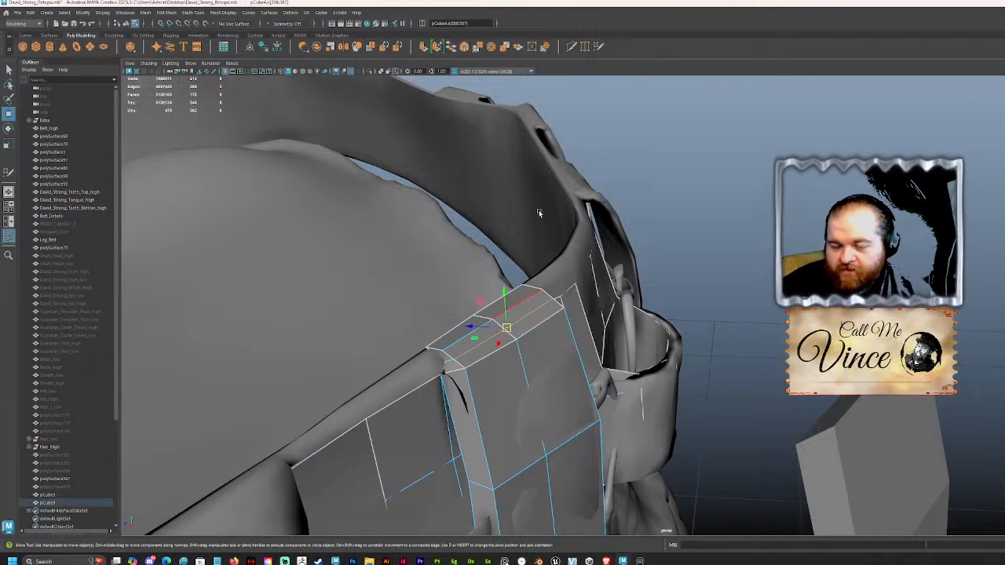
alt+drag(750, 217, 682, 2)
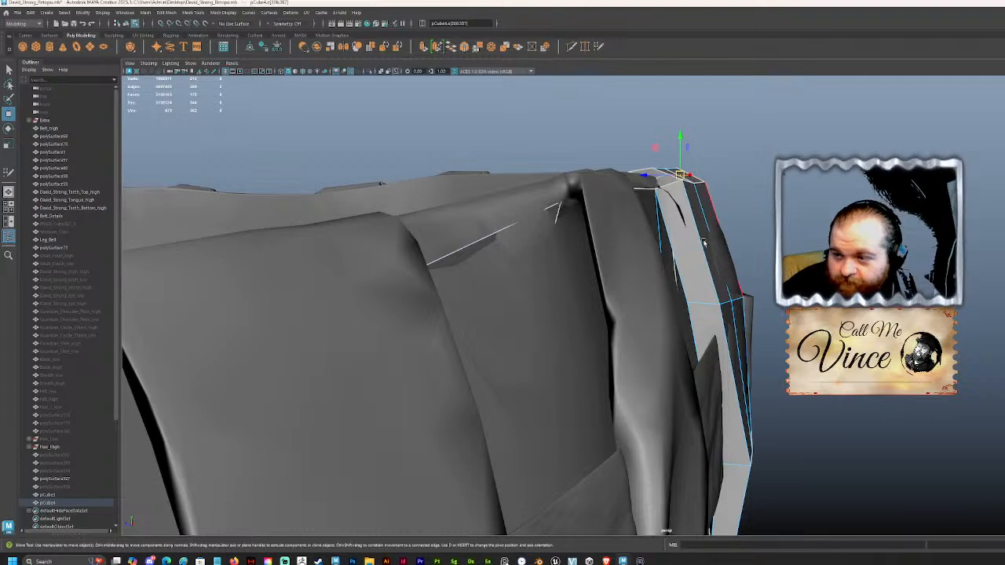
drag(681, 145, 673, 165)
Step: Select the outer top border edges of the belt loop and adjust their height against the high-poly belt
alt+drag(608, 292, 641, 219)
click(649, 248)
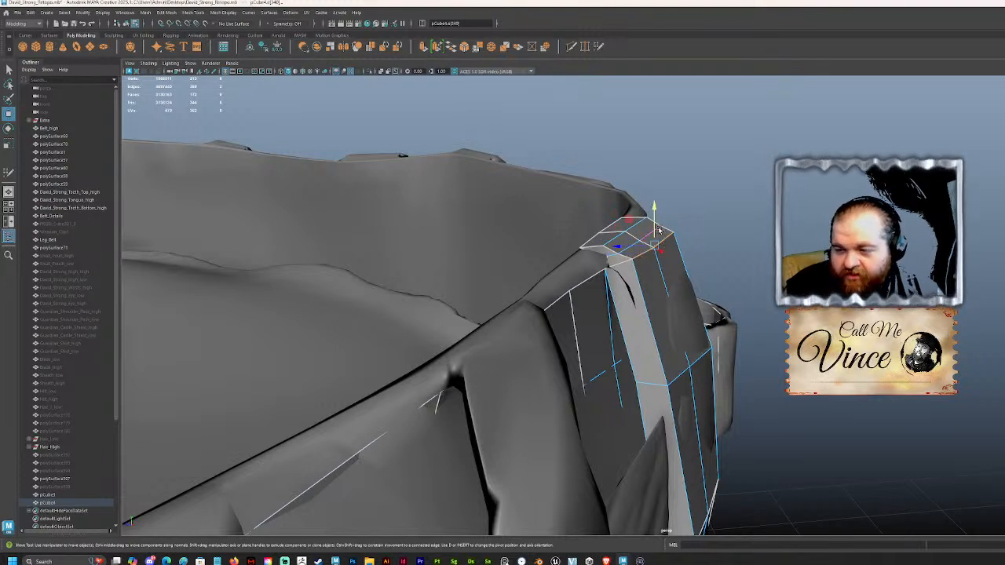
double_click(658, 233)
key(ctrl+z)
drag(655, 206, 474, 354)
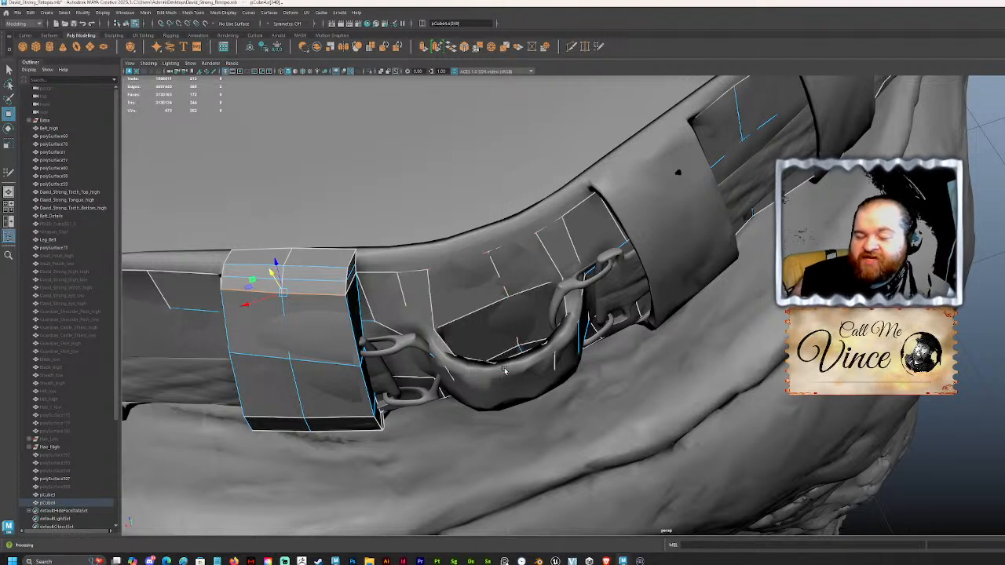
Step: In vertex mode, select the side vertex on top of the low-poly belt loop, just above the dark gap
mouse_move(579, 280)
alt+mouse_down()
mouse_move(606, 235)
mouse_move(629, 247)
mouse_move(585, 269)
alt+mouse_up()
alt+drag(471, 356, 518, 304)
alt+drag(552, 206, 567, 241)
scroll(566, 240, up, 4)
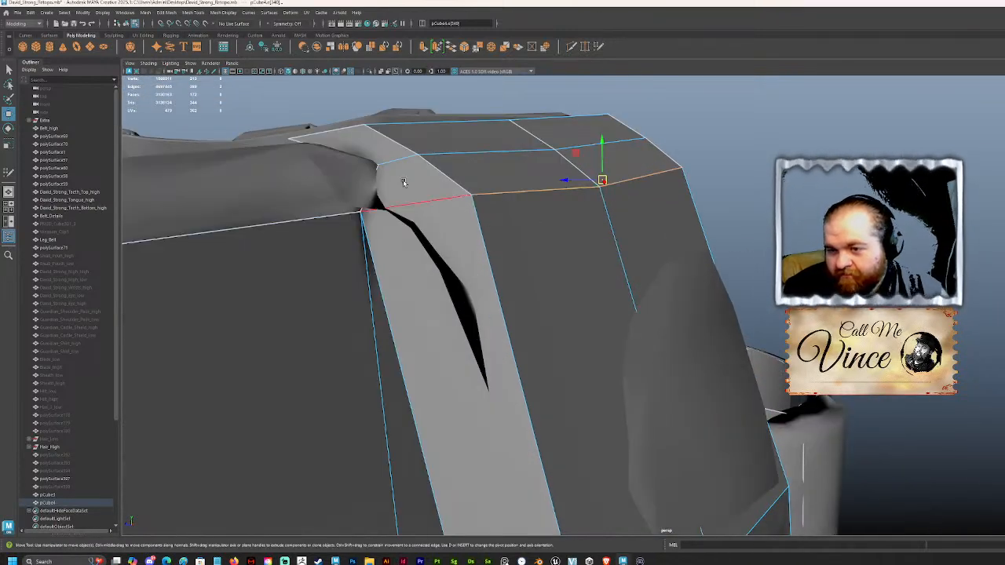
right_drag(375, 177, 375, 168)
click(375, 165)
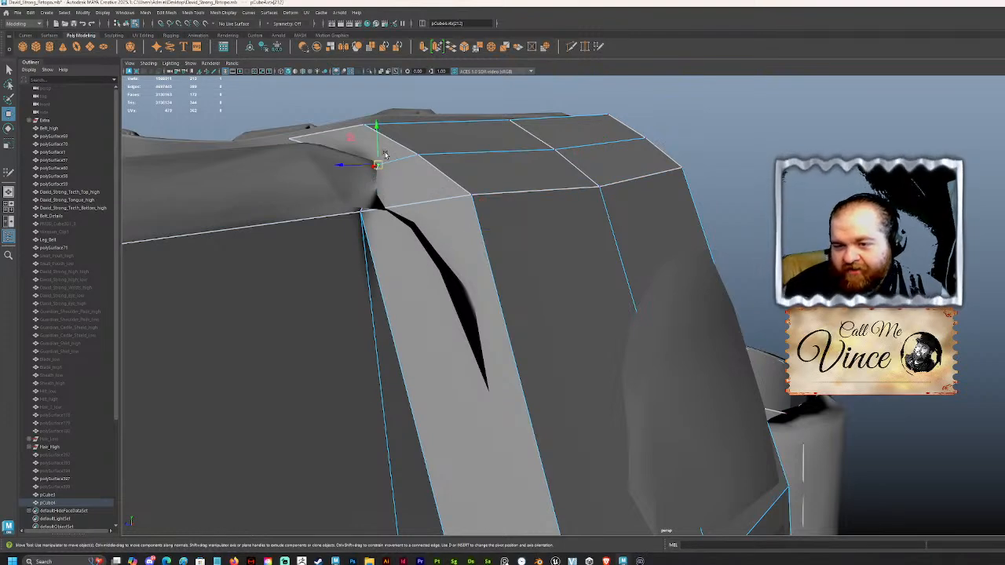
Step: Examine how the top of the low-poly belt loop fits the high-poly belt from the front, above and inside
alt+drag(657, 258, 609, 394)
scroll(633, 353, up, 4)
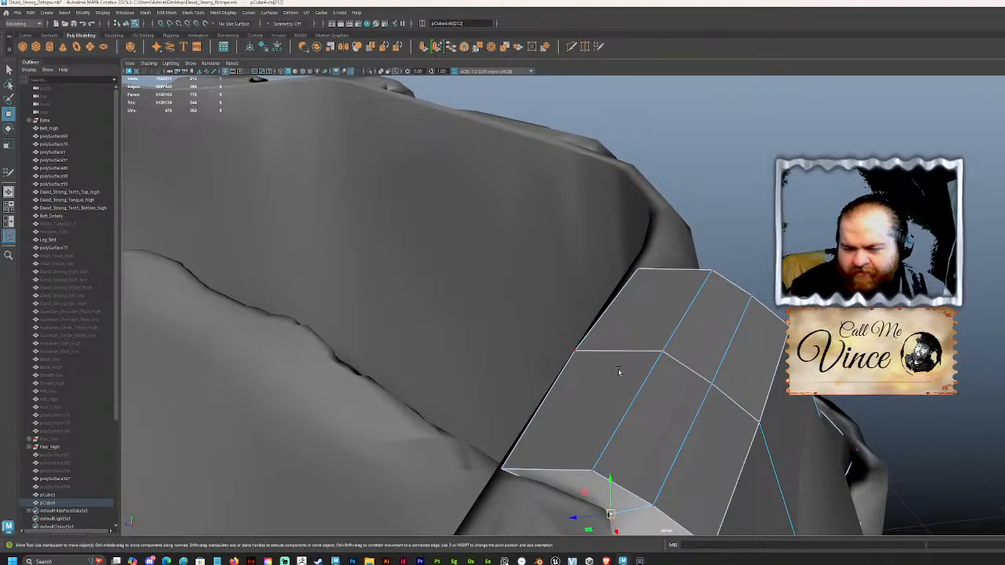
alt+right_drag(658, 326, 621, 323)
alt+middle_drag(621, 323, 590, 280)
alt+right_drag(590, 280, 618, 313)
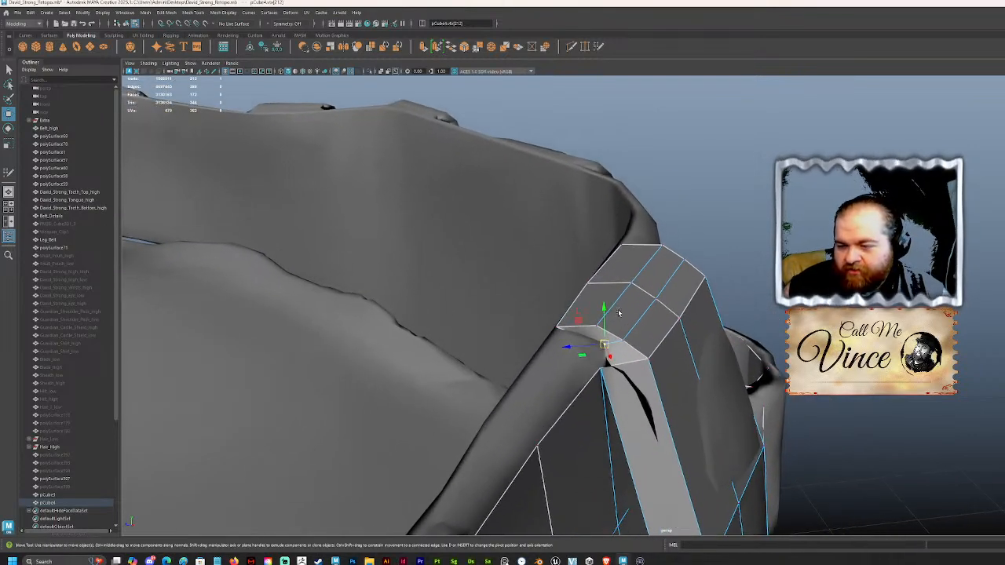
alt+drag(694, 330, 735, 325)
alt+drag(643, 330, 592, 251)
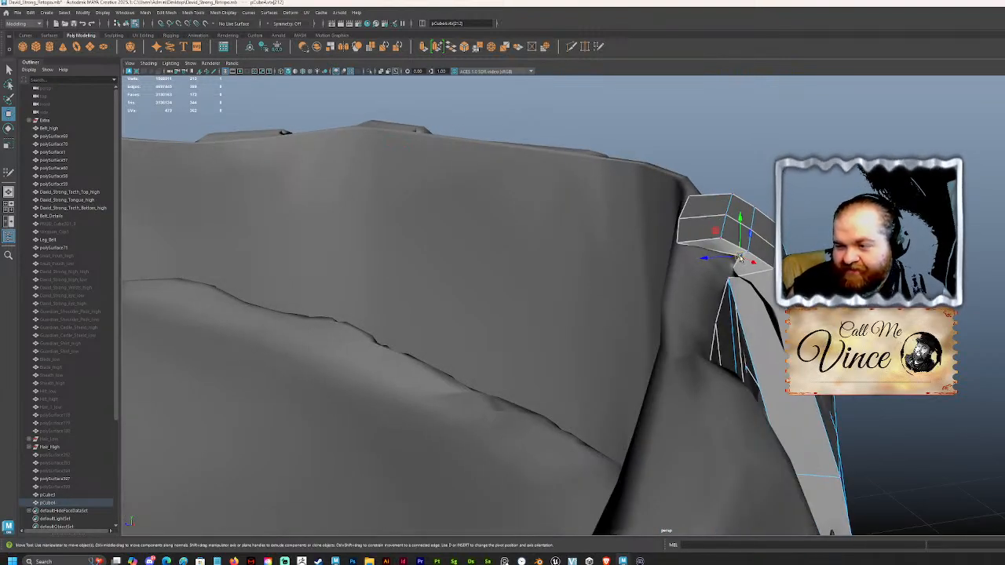
alt+drag(740, 259, 620, 288)
alt+middle_drag(387, 259, 667, 534)
alt+drag(497, 364, 472, 351)
scroll(465, 307, down, 2)
alt+drag(466, 307, 454, 274)
Step: Return to object mode and isolate the high-poly belt, the belt details and both low-poly pieces in the viewport
right_drag(507, 270, 638, 199)
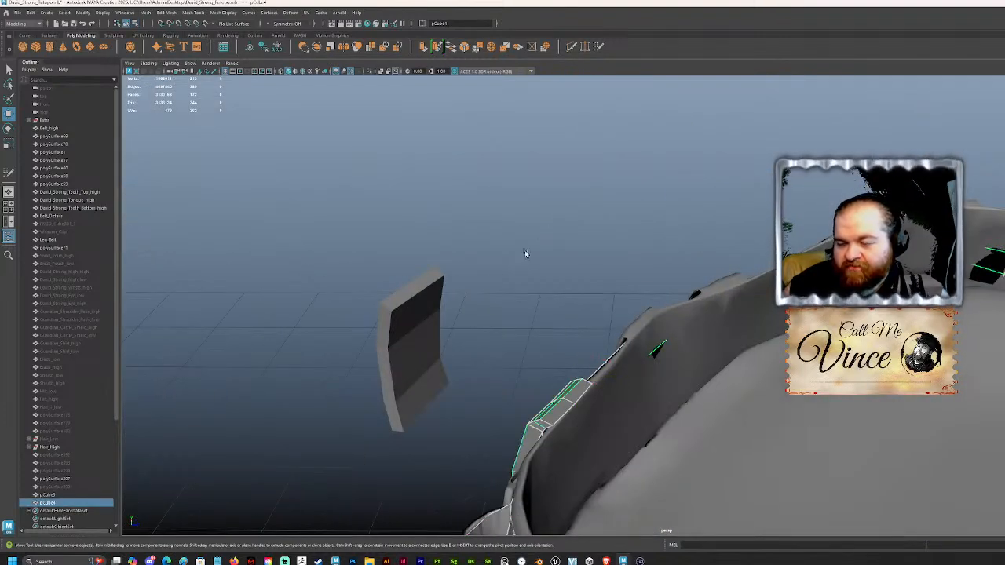
drag(603, 436, 378, 261)
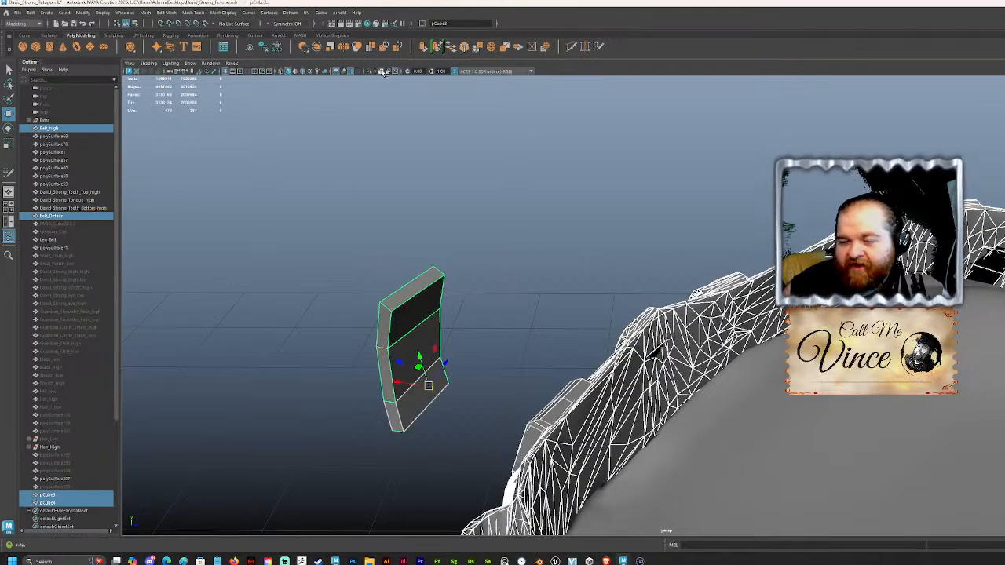
click(384, 73)
click(384, 73)
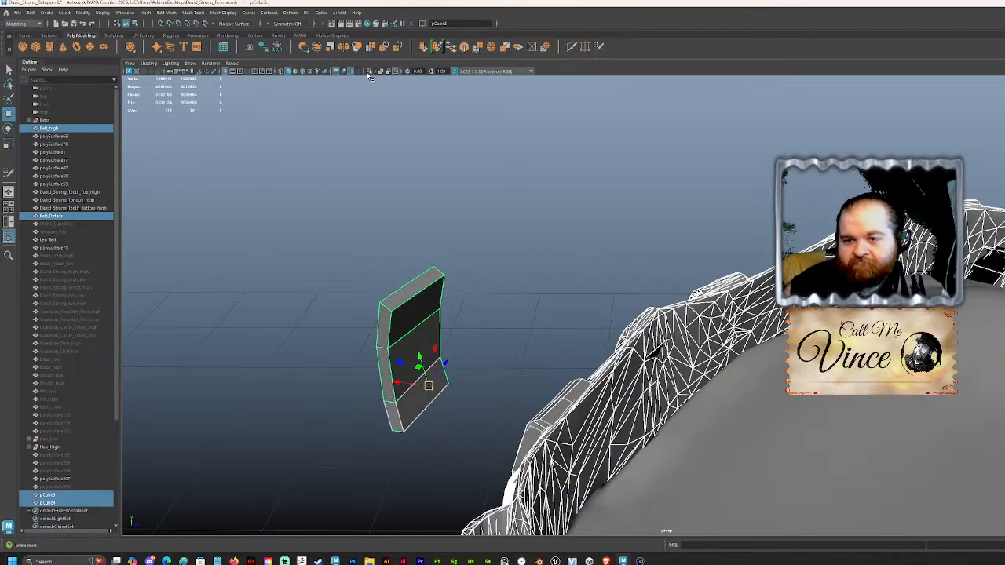
click(368, 73)
alt+drag(558, 248, 675, 135)
alt+middle_drag(675, 135, 637, 49)
click(565, 173)
Step: Select the low-poly belt mesh and switch it to edge mode around the finished belt loop
alt+drag(565, 188, 680, 236)
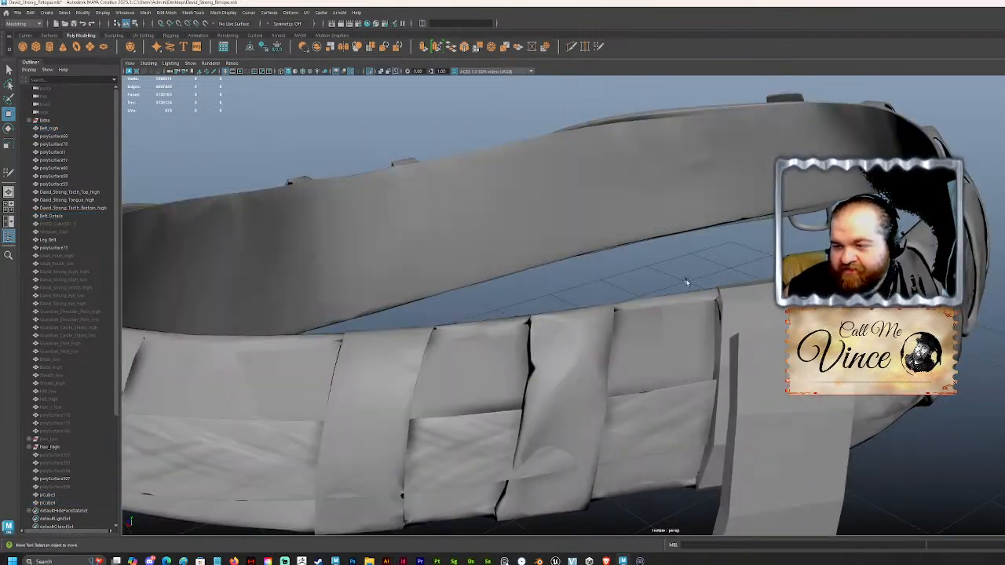
drag(743, 307, 645, 286)
alt+middle_drag(640, 289, 554, 278)
click(612, 255)
click(633, 283)
alt+drag(527, 282, 577, 281)
scroll(580, 271, up, 6)
scroll(581, 266, down, 2)
alt+drag(520, 267, 557, 246)
right_drag(580, 217, 570, 162)
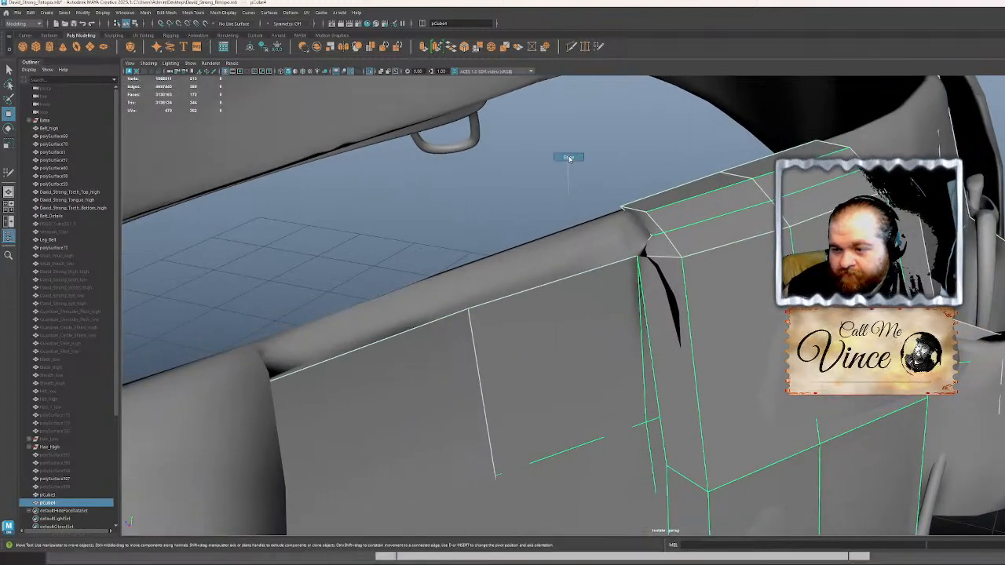
alt+drag(583, 244, 506, 109)
scroll(541, 246, down, 7)
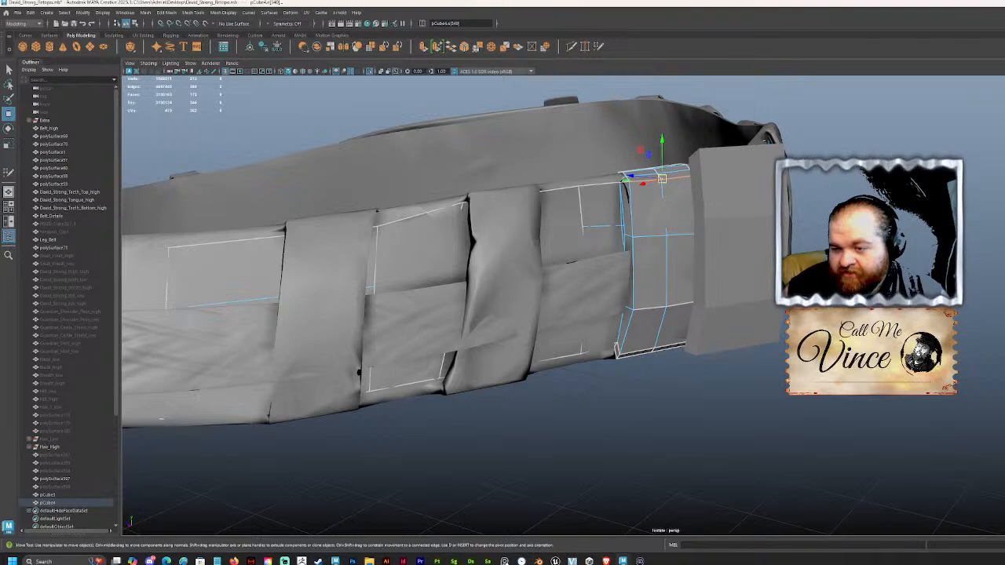
Step: Return to object mode, select the belt details mesh and hide it
click(443, 311)
click(512, 416)
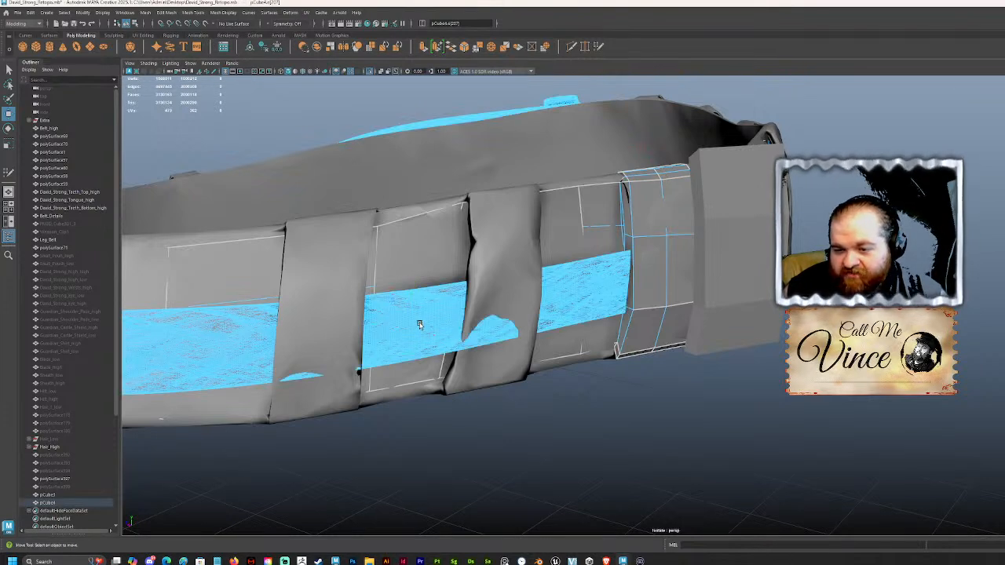
key(h)
right_drag(432, 308, 472, 290)
click(425, 318)
right_drag(425, 320, 463, 308)
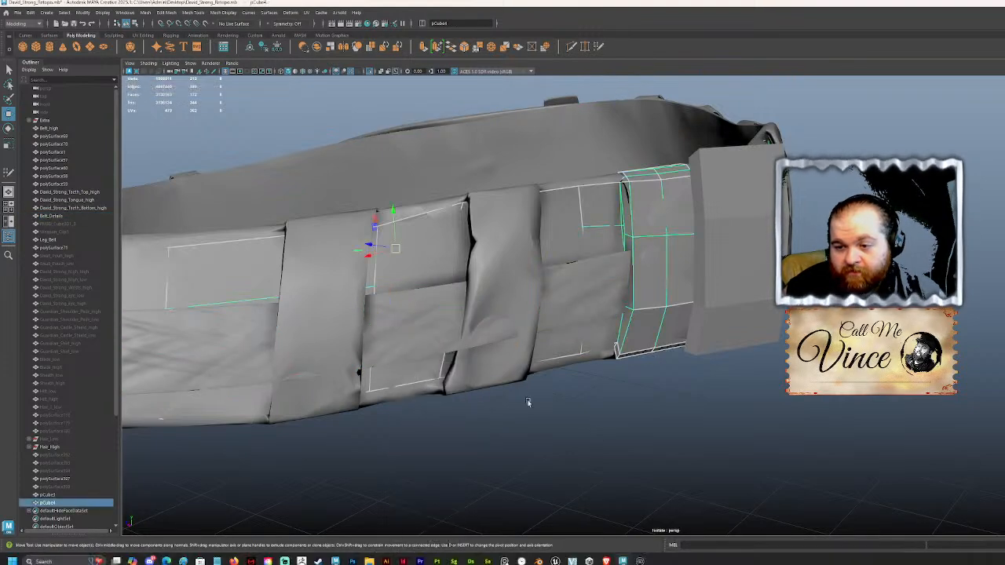
click(405, 311)
key(y)
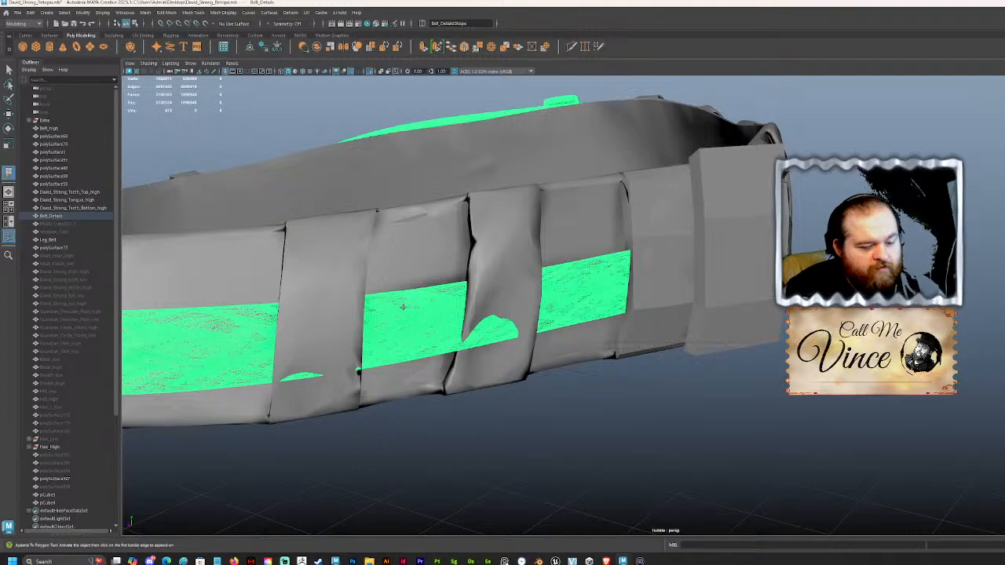
key(h)
key(w)
Step: Select the high-poly belt and display wireframe on shaded for the isolated meshes
click(460, 297)
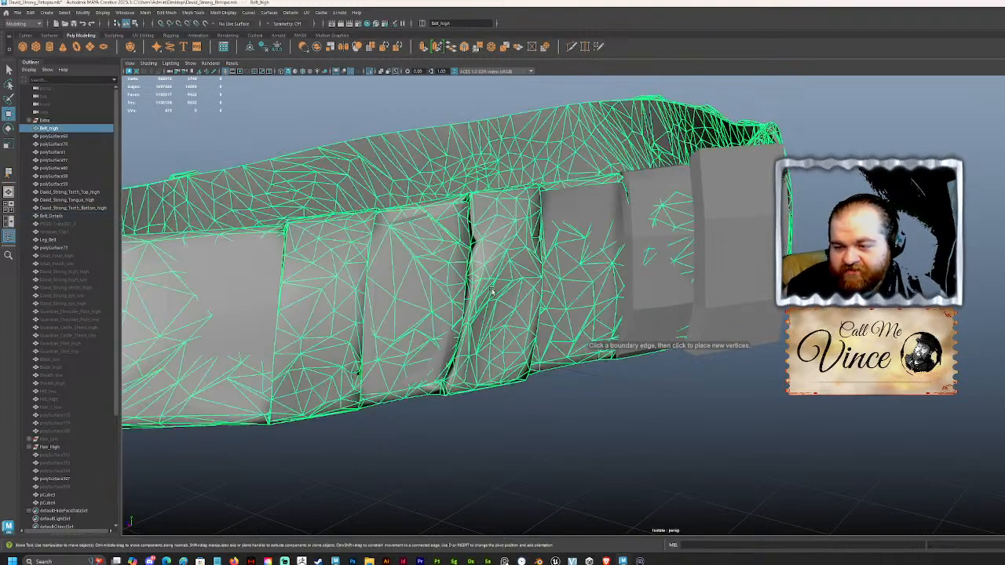
shift+drag(696, 270, 680, 234)
click(303, 72)
click(424, 106)
Step: Select the loose low-poly strap block and move and rotate it onto the crumpled strap beside the finished belt loop
click(727, 276)
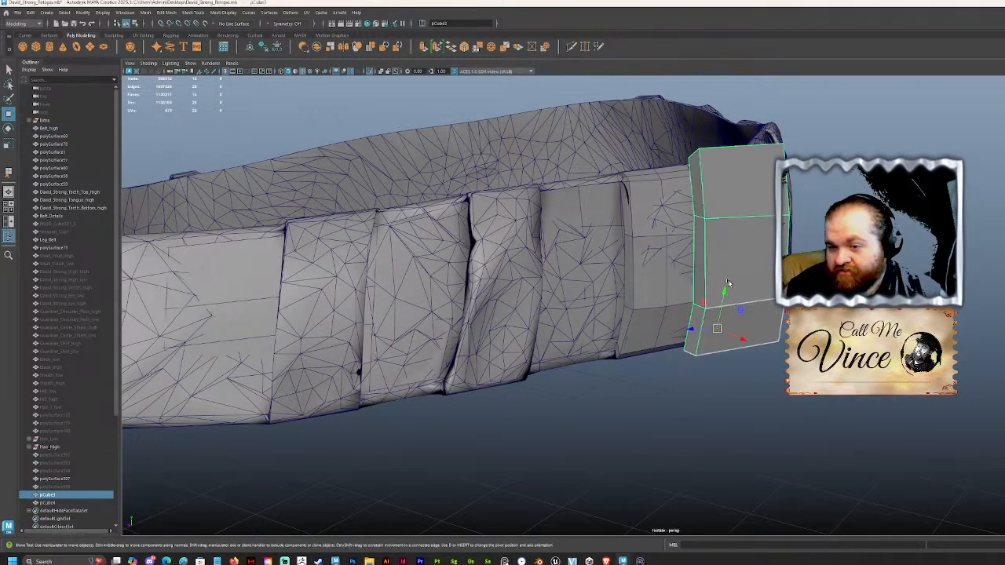
alt+drag(716, 316, 467, 319)
drag(397, 347, 448, 258)
key(e)
key(w)
alt+drag(479, 276, 484, 262)
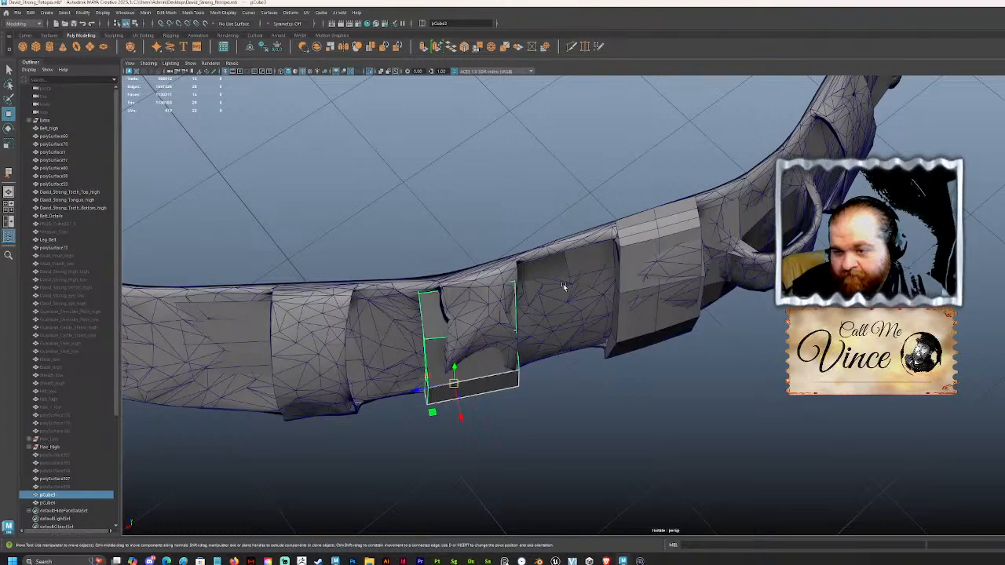
Step: Adjust the strap block's placement and scale its depth to suit the high-poly strap
click(460, 381)
alt+drag(500, 372, 595, 278)
key(r)
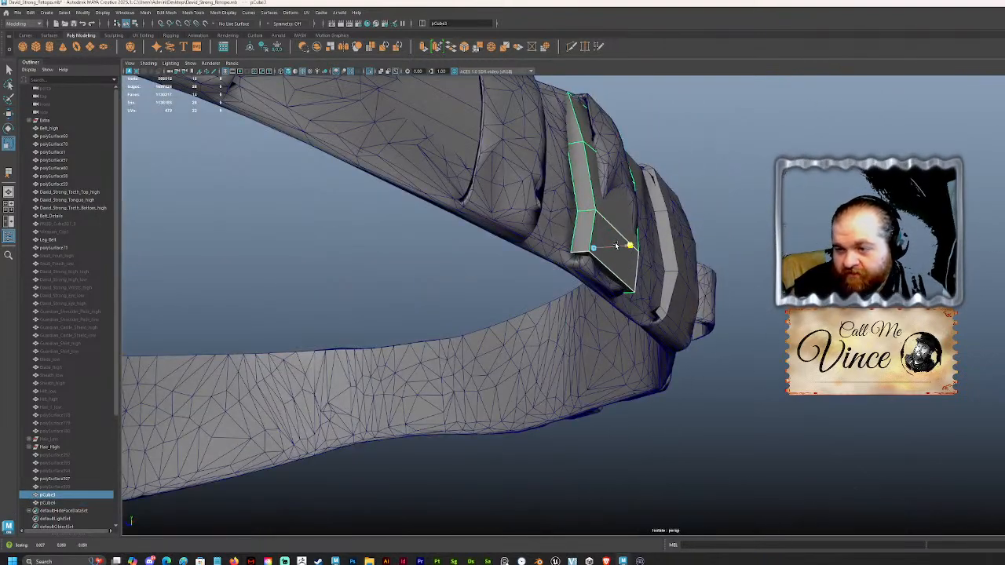
alt+drag(628, 231, 590, 269)
Step: In face mode, select the upper end face of the strap block and move it to follow the belt
right_drag(682, 248, 682, 271)
alt+drag(682, 271, 706, 272)
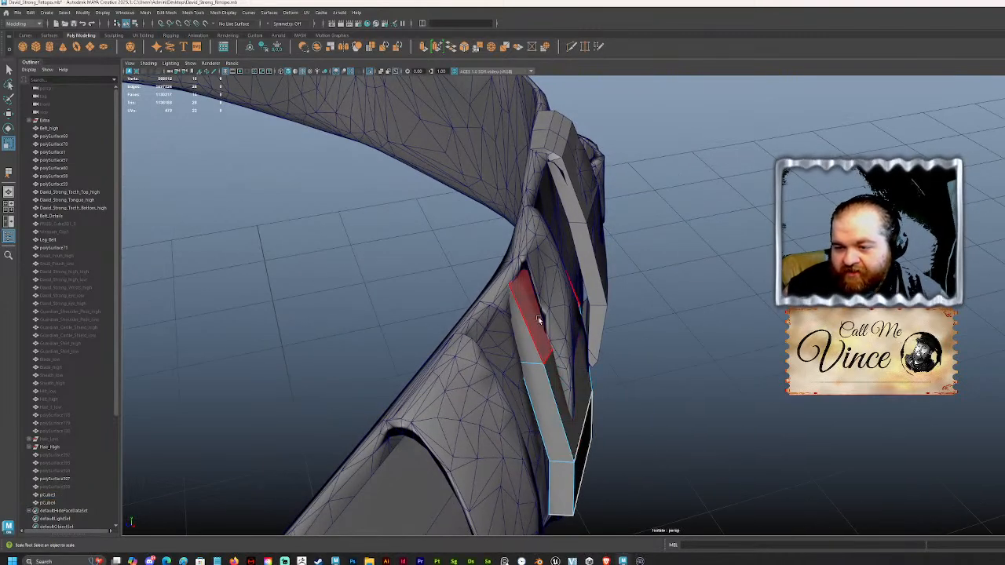
click(512, 270)
key(w)
drag(547, 268, 571, 269)
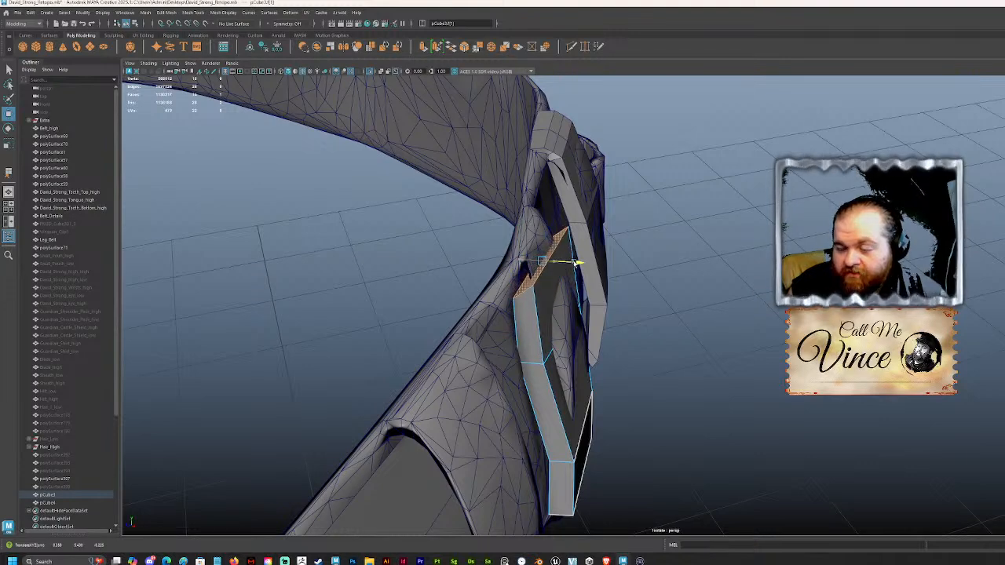
Step: Switch the strap block to edge mode and select the edges at its upper bend
right_drag(599, 269, 600, 243)
key(ctrl+z)
click(531, 363)
key(ctrl+z)
click(548, 353)
right_drag(548, 353, 549, 313)
click(702, 293)
click(549, 358)
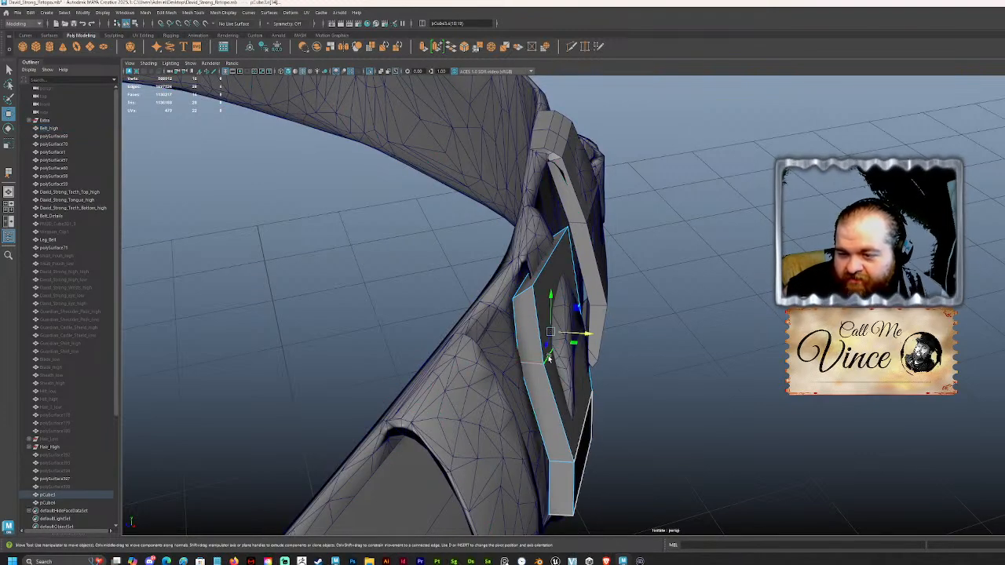
Step: Move the strap block's top edges and upper corners in against the high-poly strap
alt+drag(587, 336, 563, 265)
click(528, 293)
drag(594, 196, 371, 321)
click(614, 182)
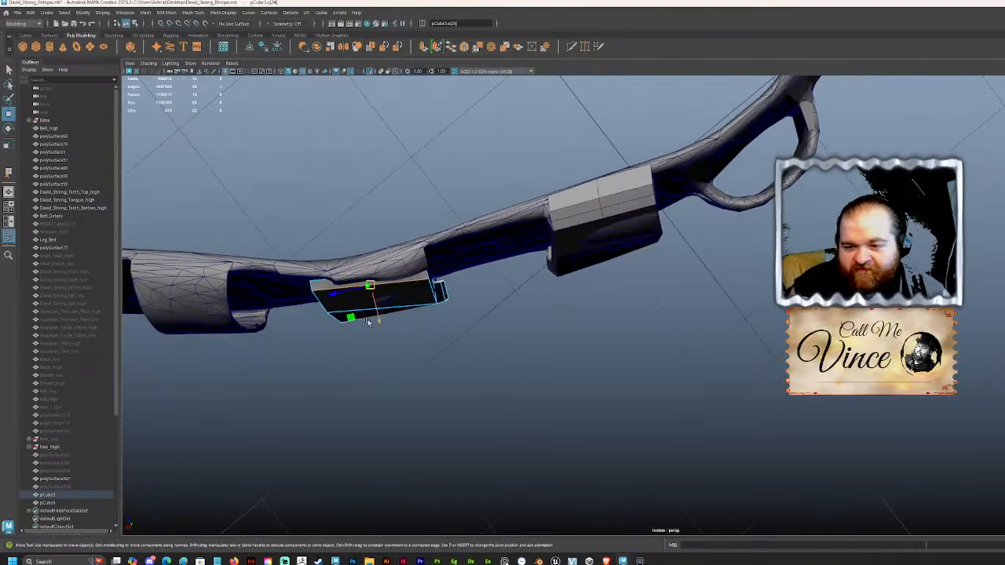
click(311, 286)
drag(312, 285, 424, 246)
click(429, 288)
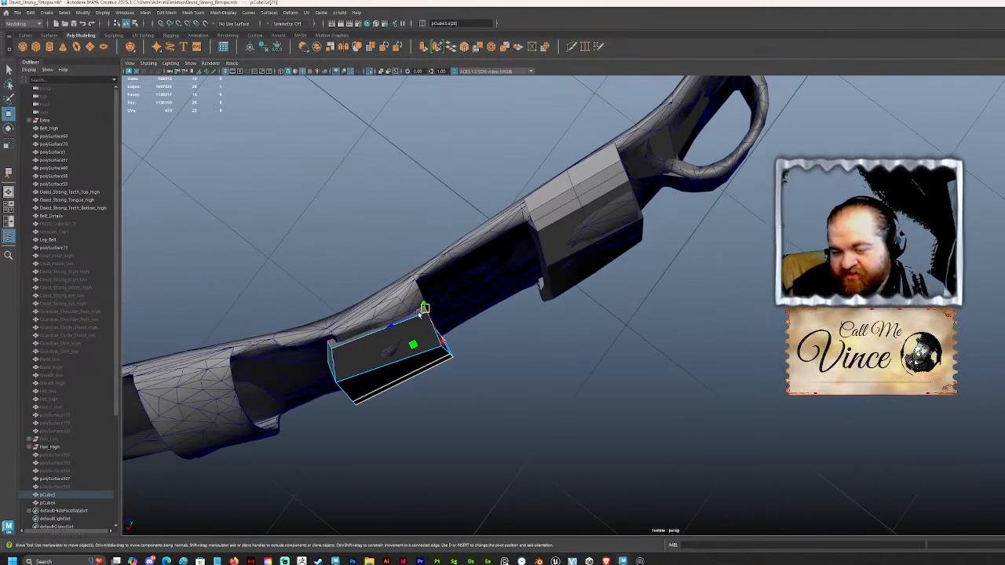
Step: Select the side and bottom edges of the strap block and move them towards the high-poly strap
alt+drag(425, 307, 413, 240)
alt+drag(345, 213, 453, 296)
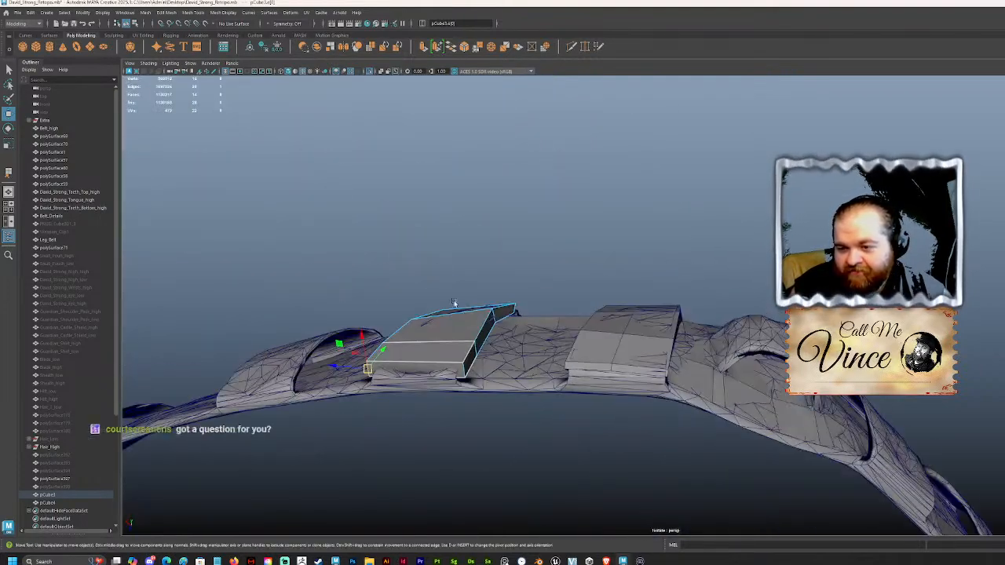
click(465, 367)
drag(464, 369, 488, 393)
click(479, 337)
click(475, 348)
click(456, 374)
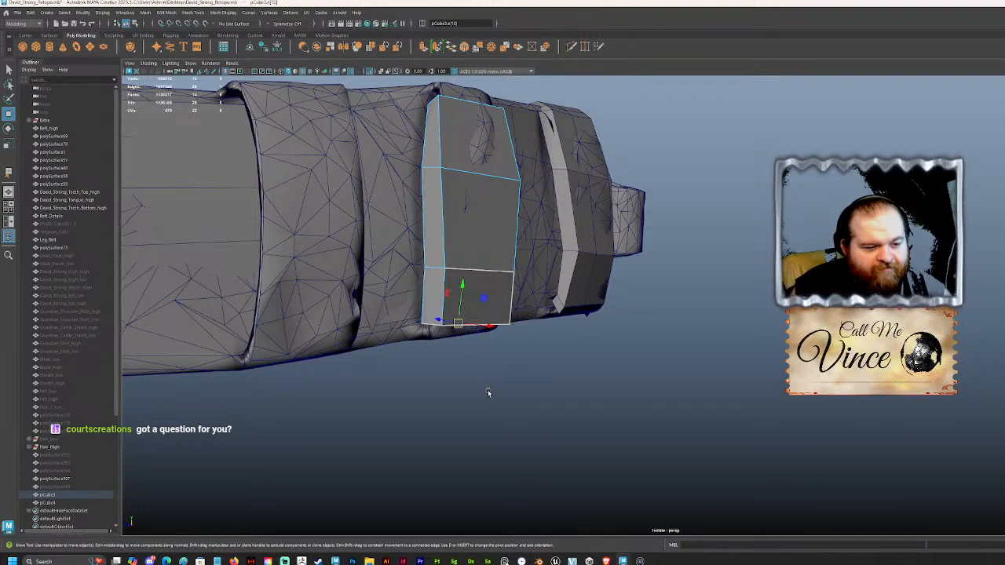
Step: Move the strap block's bottom edges to follow the underside of the high-poly strap
alt+drag(487, 393, 493, 379)
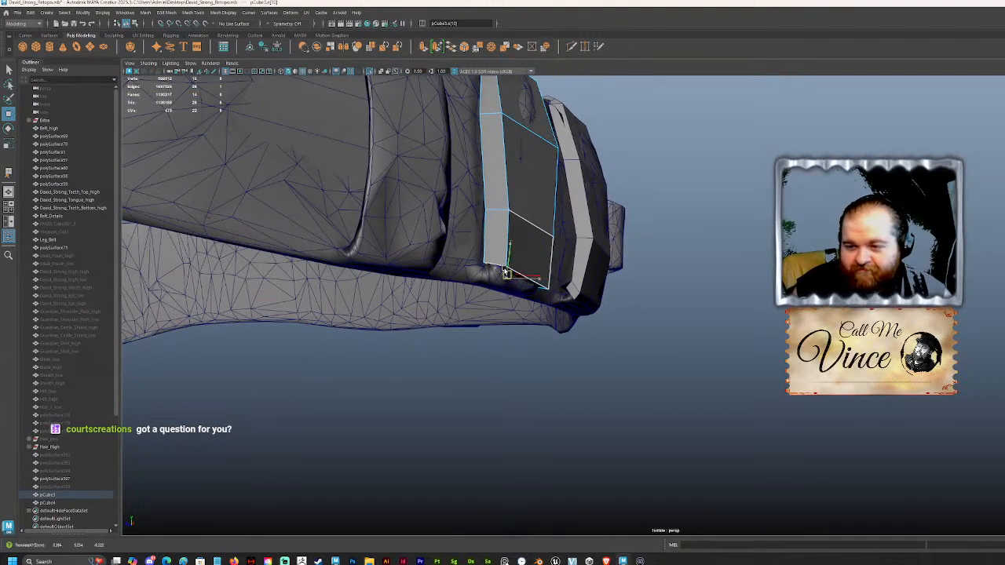
alt+drag(506, 275, 561, 253)
click(568, 245)
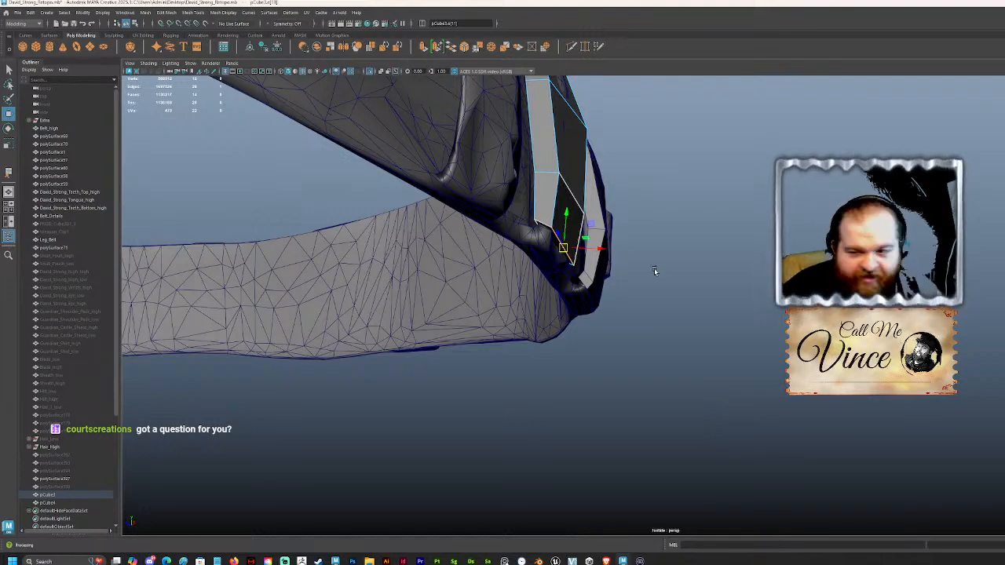
alt+drag(671, 268, 595, 329)
Step: Adjust the upper edges on the strap block's side facing away from the finished belt loop
alt+drag(385, 328, 382, 305)
click(344, 352)
drag(343, 354, 362, 339)
click(345, 292)
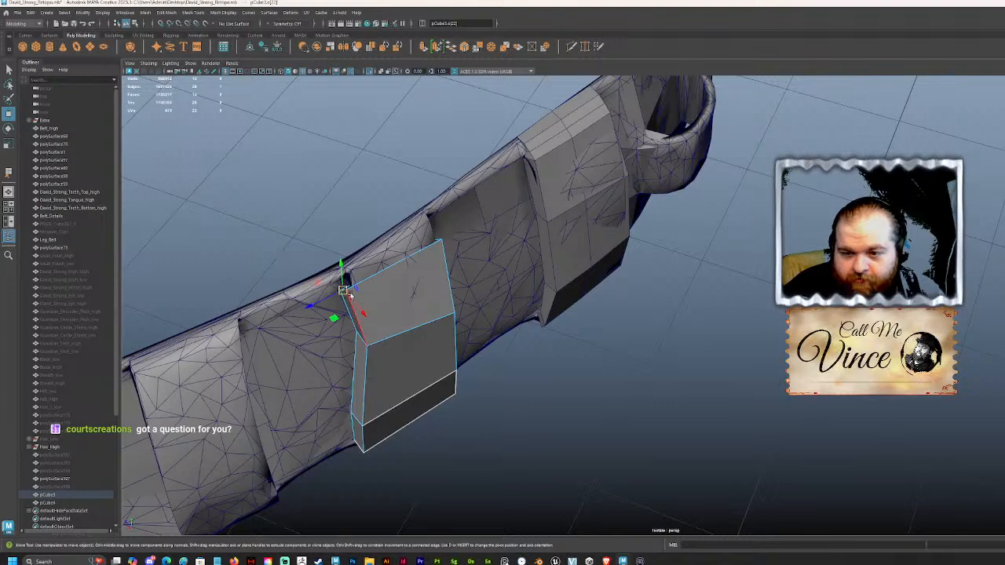
Step: Adjust the side edges of the strap block facing the finished belt loop to match the high-poly strap
alt+drag(359, 373, 426, 300)
alt+drag(469, 353, 492, 294)
click(530, 256)
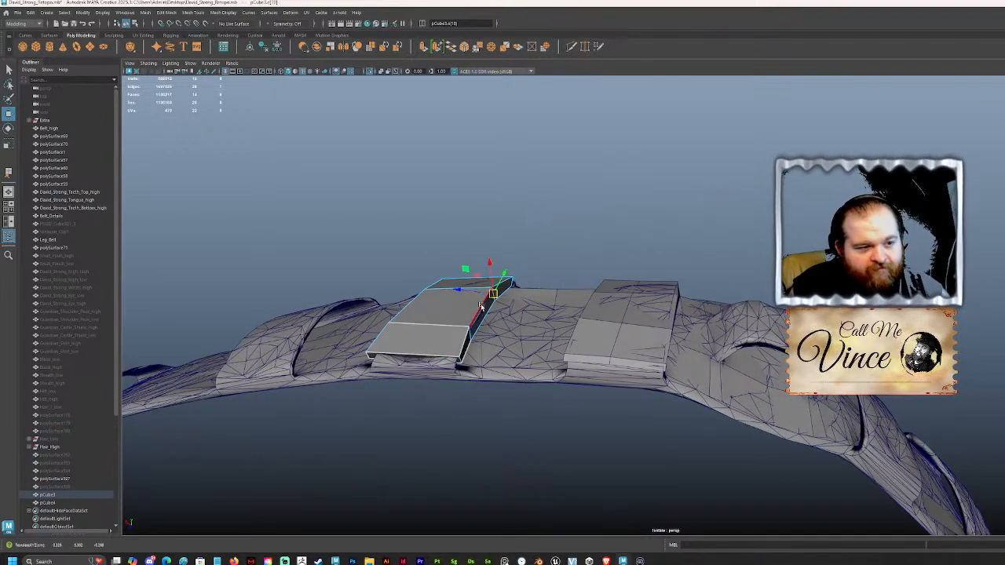
click(469, 336)
drag(469, 337, 472, 334)
click(473, 337)
click(472, 336)
click(471, 334)
click(473, 334)
drag(474, 333, 471, 332)
alt+drag(492, 297, 501, 349)
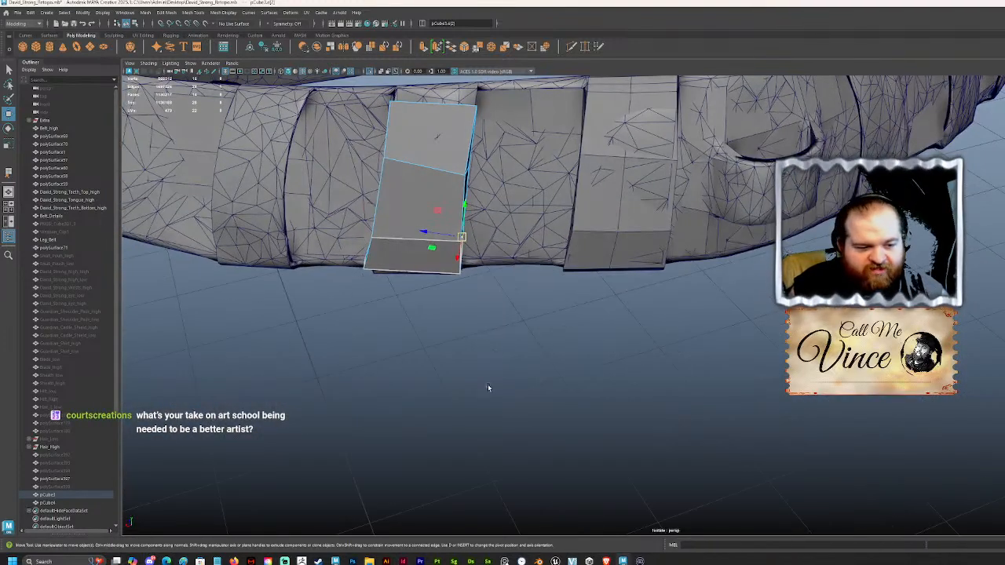
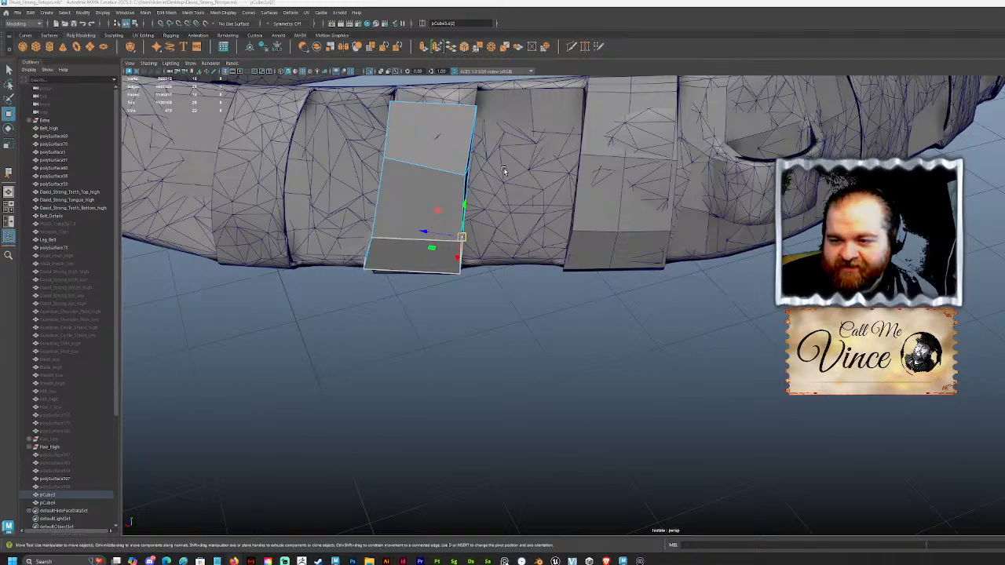
Step: Return to object mode, select the fitted strap block and center its pivot
alt+middle_drag(451, 197, 455, 261)
right_drag(443, 231, 481, 215)
click(540, 121)
click(407, 230)
alt+drag(407, 230, 463, 177)
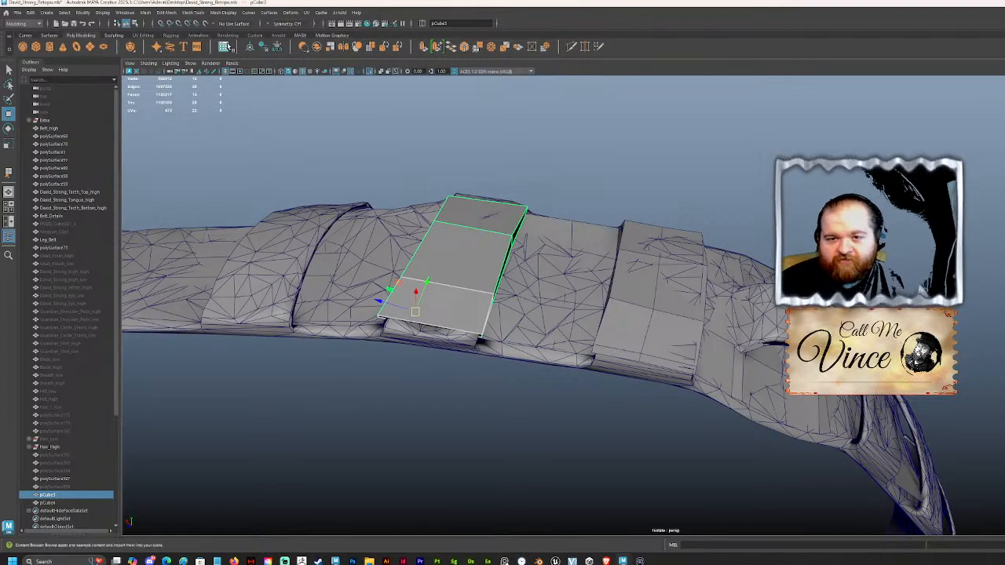
click(249, 47)
Step: Duplicate the fitted strap block and move and rotate the copy onto the next strap along the belt
alt+drag(437, 208, 422, 295)
alt+drag(401, 218, 399, 191)
key(e)
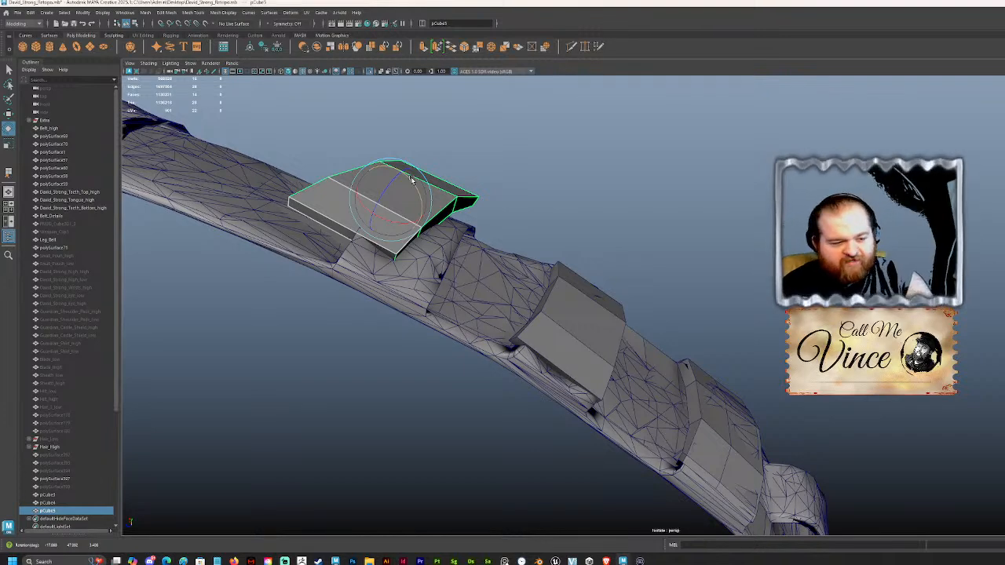
alt+drag(545, 222, 518, 206)
mouse_move(382, 227)
mouse_down()
mouse_move(389, 209)
mouse_move(396, 231)
mouse_up()
key(w)
key(e)
key(w)
drag(406, 268, 438, 366)
Step: Fine-tune the duplicated strap block's rotation and position over the high-poly strap
key(e)
key(w)
key(e)
key(w)
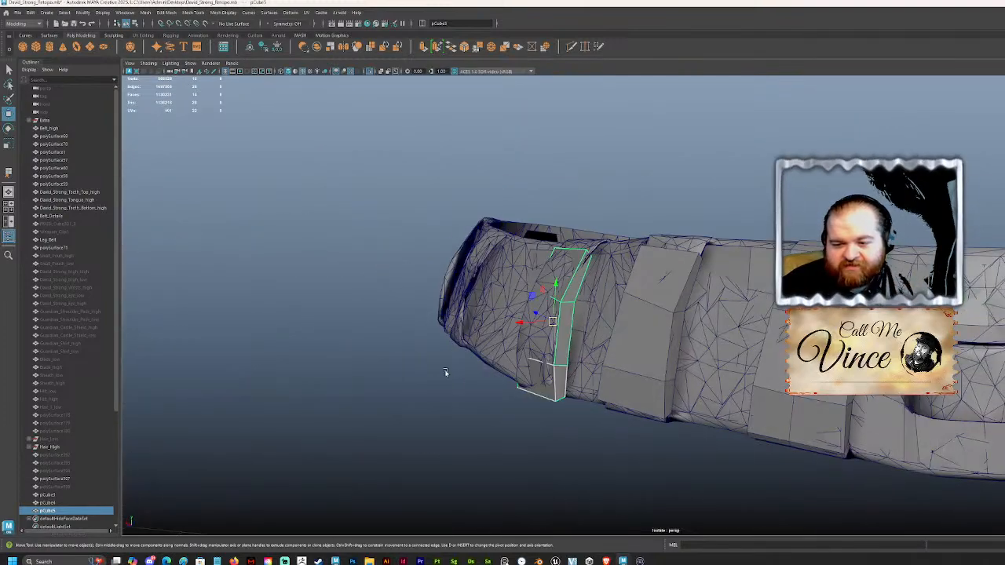
drag(553, 322, 565, 313)
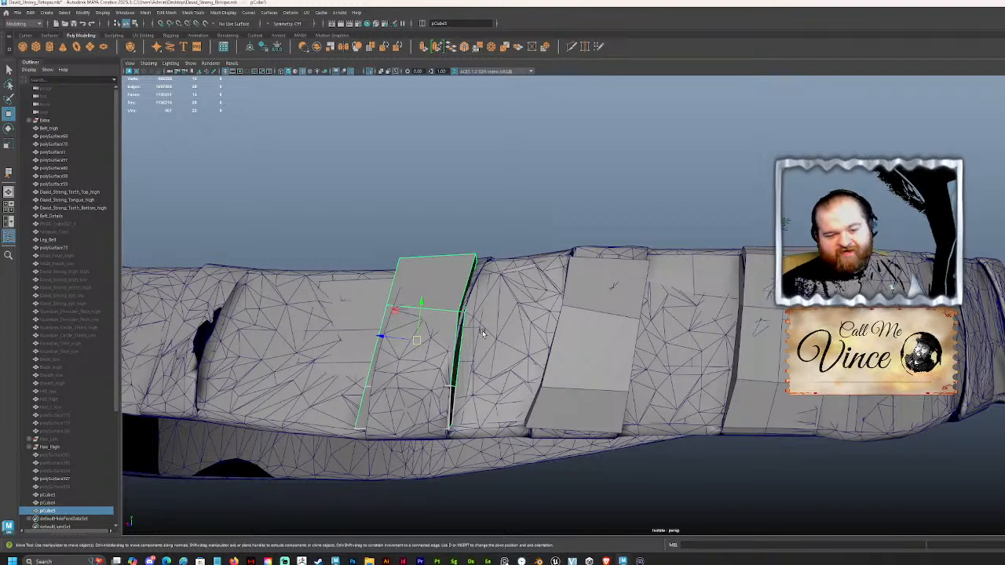
Step: Adjust the short edge at the upper bend on one side of the duplicated strap block to match the high-poly strap
alt+drag(485, 333, 450, 339)
key(e)
key(w)
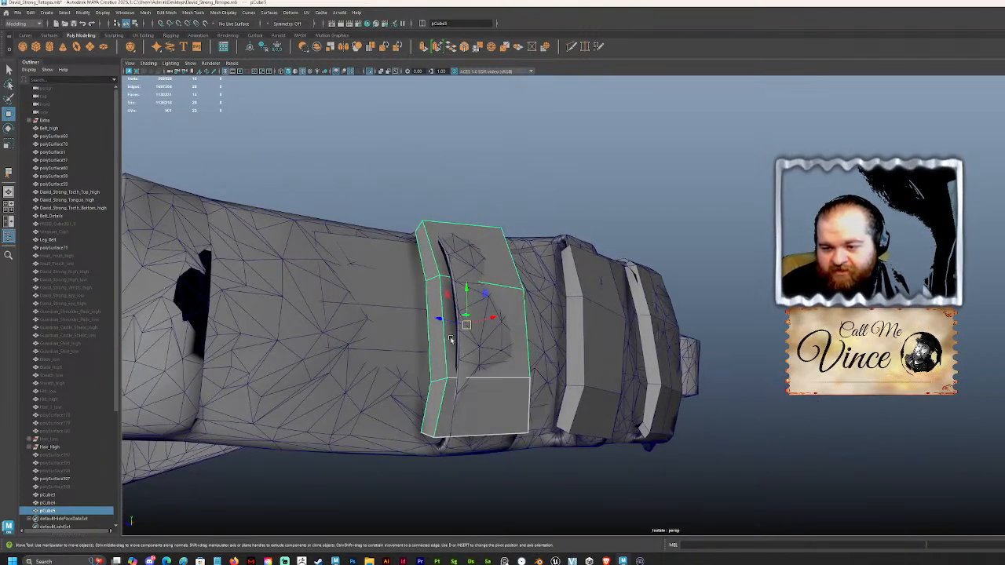
right_drag(460, 256, 438, 171)
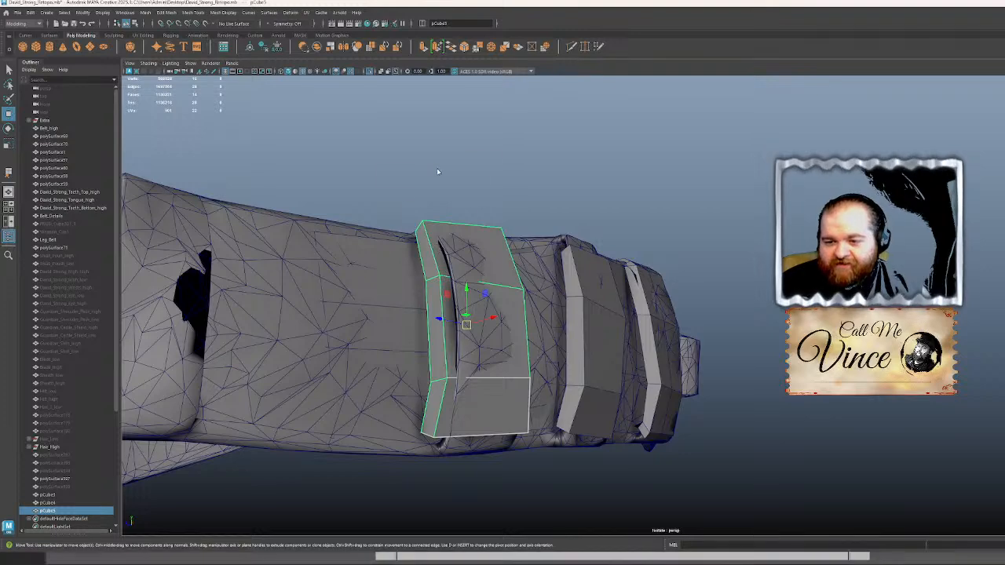
click(432, 280)
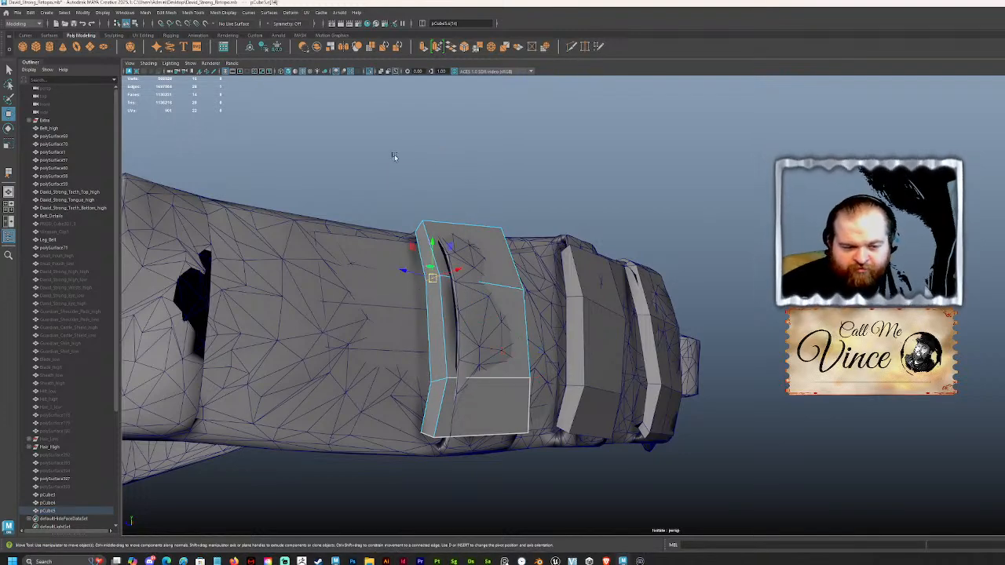
alt+drag(394, 157, 460, 113)
click(451, 161)
alt+drag(451, 161, 579, 248)
alt+drag(581, 182, 403, 189)
click(513, 194)
alt+drag(403, 190, 413, 272)
Step: Reposition the bend edge on the opposite side of the strap block and the edges at its upper corners over the high-poly strap
alt+drag(411, 358, 468, 293)
click(461, 291)
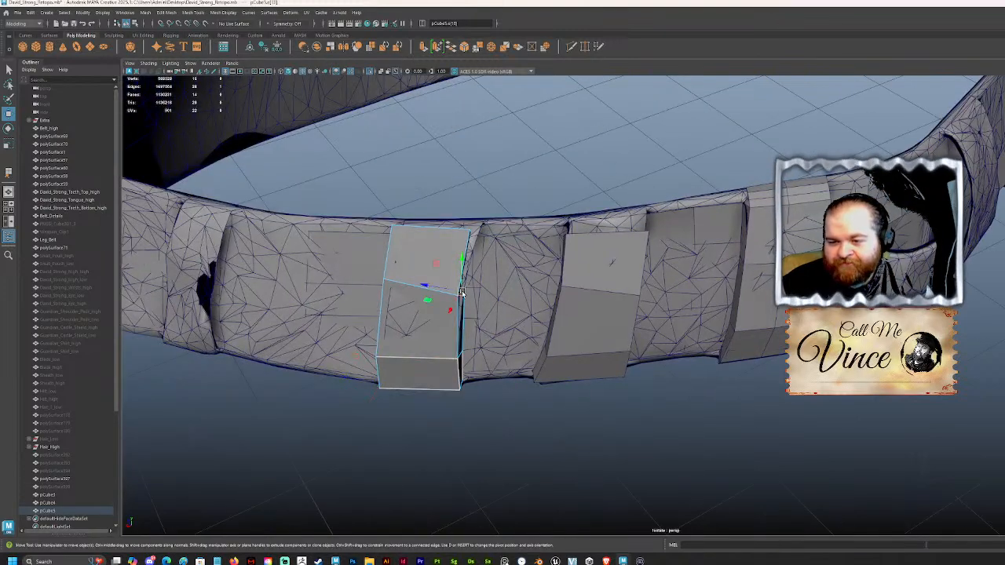
click(462, 292)
drag(462, 293, 469, 303)
click(467, 228)
key(ctrl+z)
click(468, 226)
drag(467, 226, 367, 190)
click(375, 224)
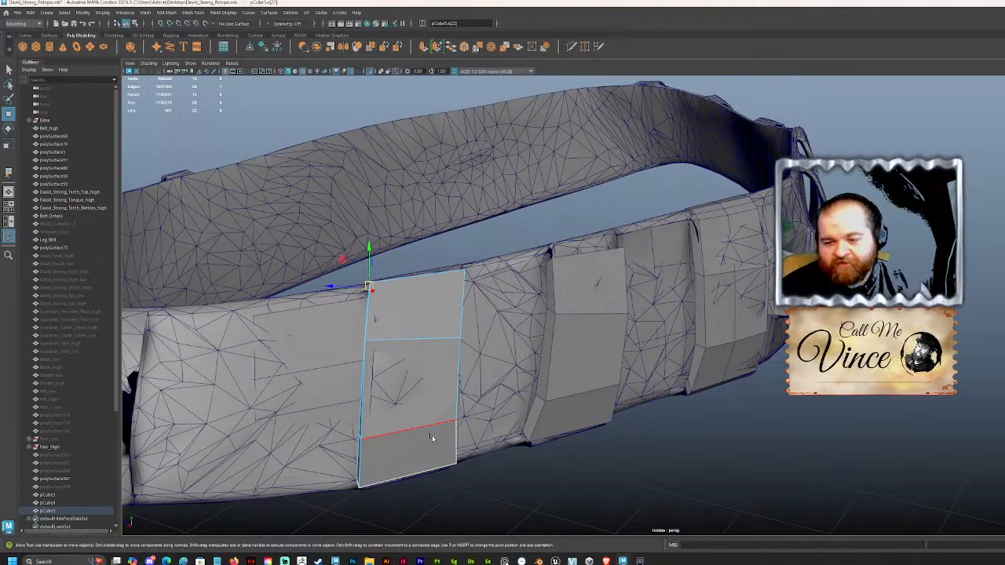
Step: Move the two upper-bend vertices on the block's side facing the torn belt loop so they follow the high-poly strap
alt+drag(432, 435, 457, 289)
right_drag(457, 289, 430, 289)
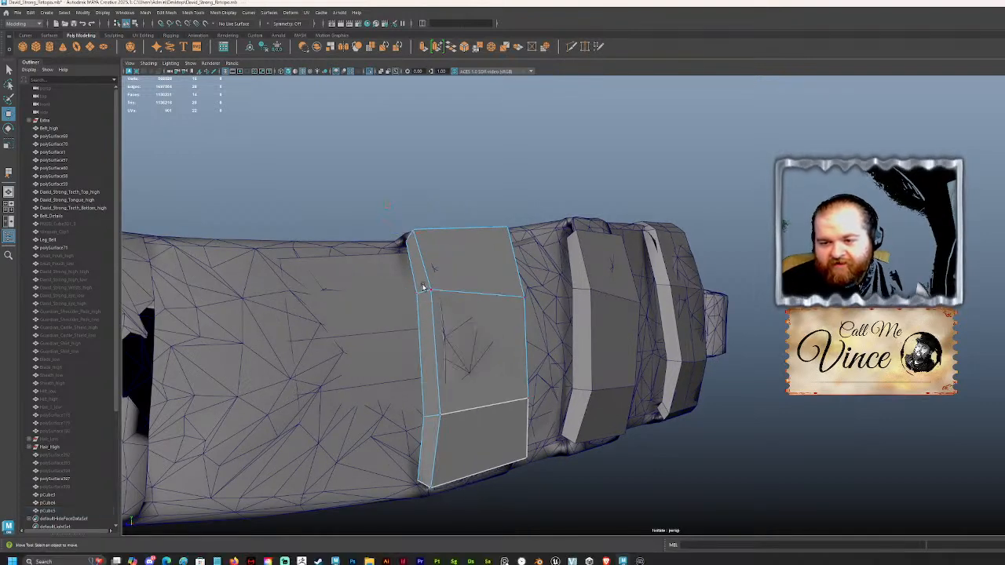
click(432, 290)
alt+drag(553, 266, 565, 330)
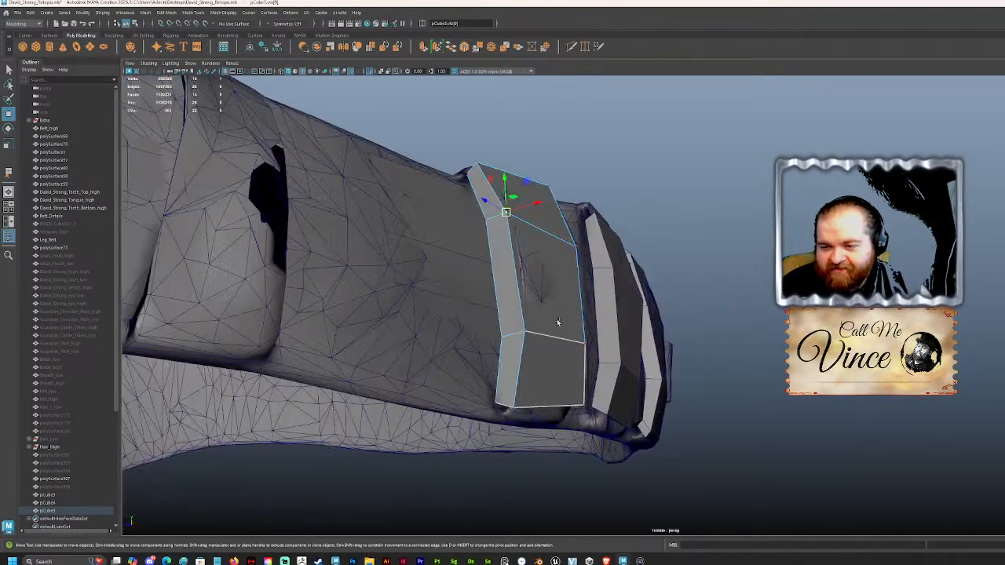
drag(506, 213, 491, 239)
click(486, 221)
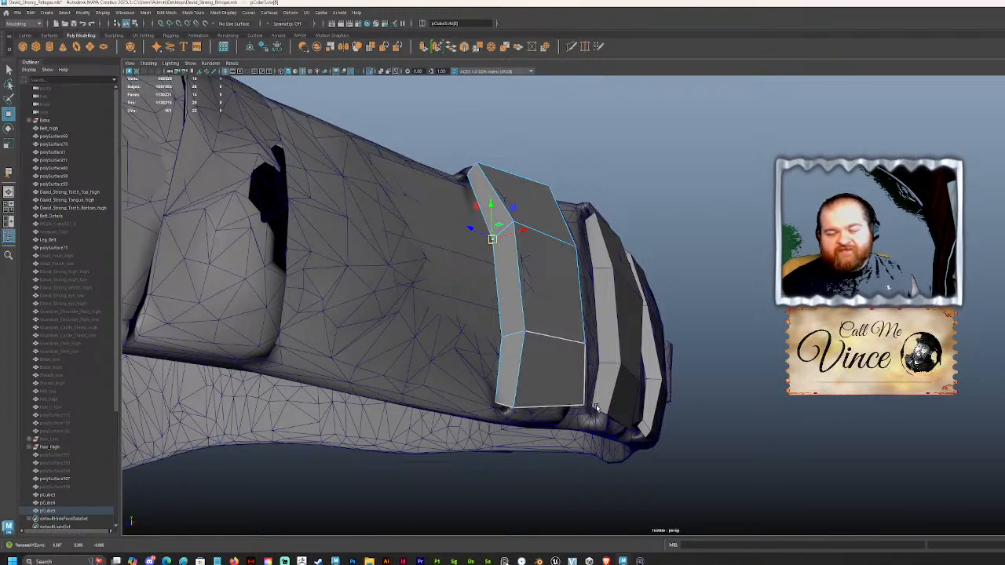
click(522, 219)
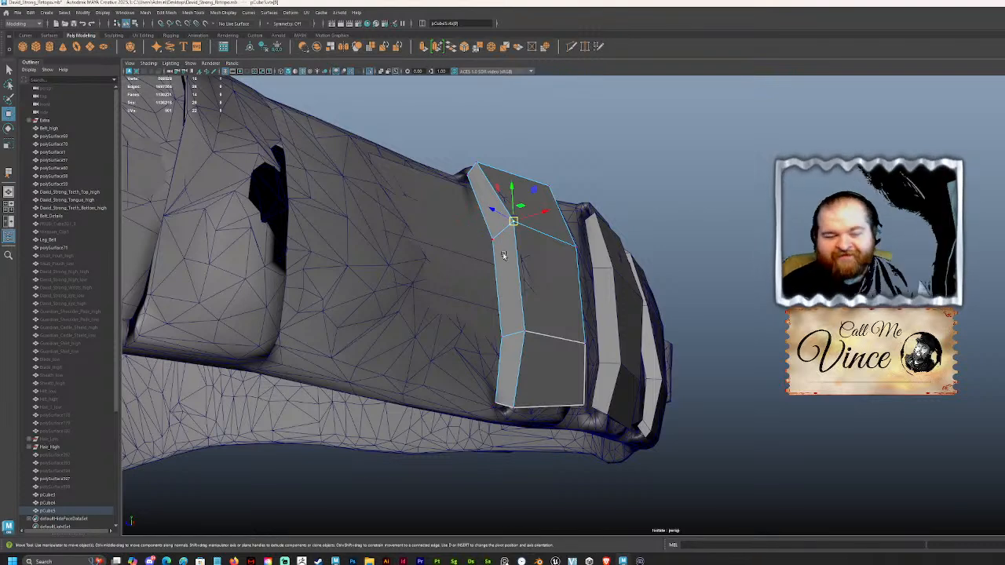
drag(512, 221, 512, 223)
Step: Reposition the strap block's lower-bend vertex against the high-poly strap
alt+drag(499, 240, 576, 174)
click(597, 252)
drag(600, 256, 522, 323)
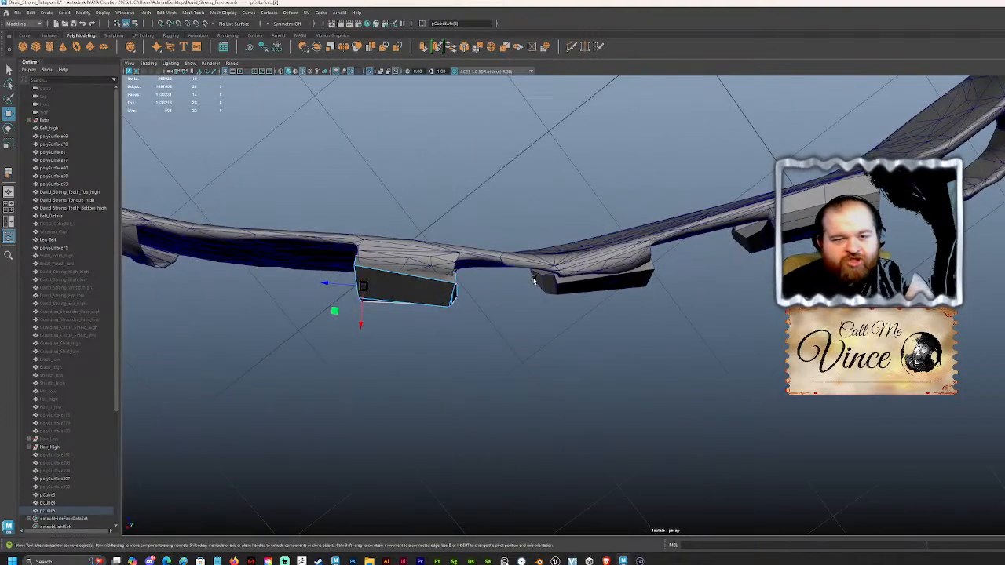
alt+middle_drag(422, 175, 492, 187)
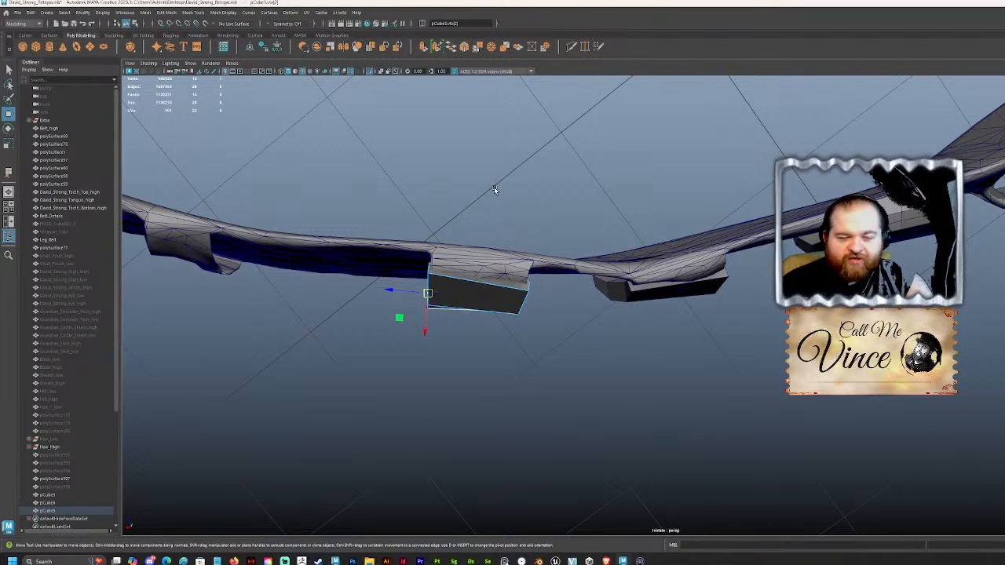
alt+drag(495, 190, 549, 185)
Step: Delete the upper and lower end faces of the strap block
scroll(548, 186, up, 3)
right_drag(536, 149, 531, 166)
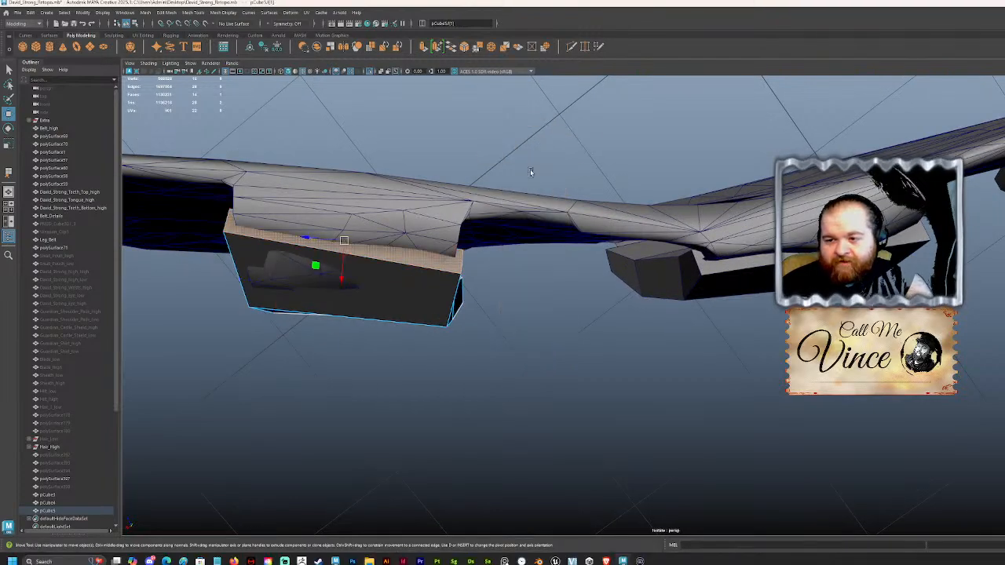
scroll(518, 315, down, 4)
mouse_move(517, 315)
alt+mouse_down()
mouse_move(498, 288)
mouse_move(527, 186)
mouse_move(523, 277)
alt+mouse_up()
click(524, 488)
alt+drag(524, 488, 510, 197)
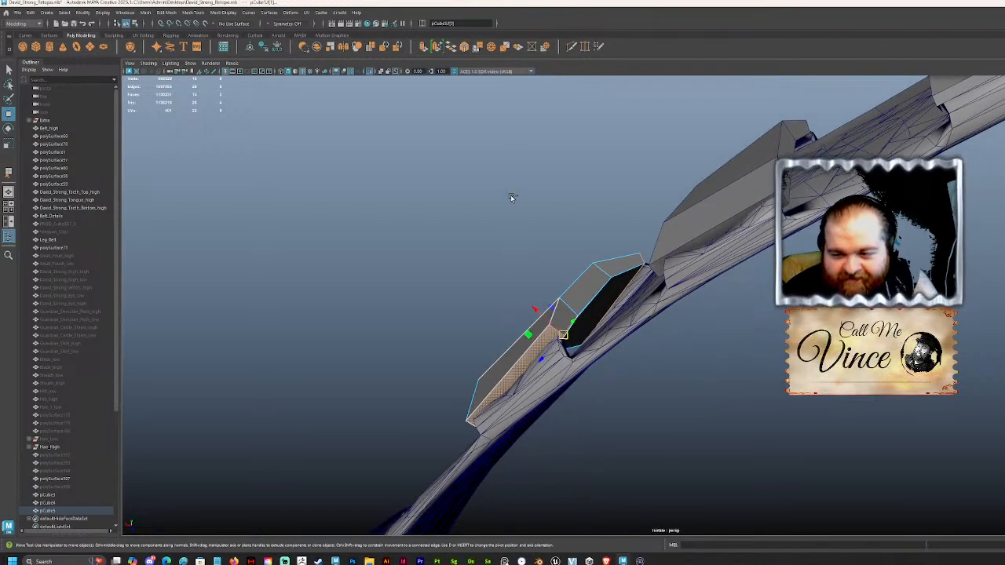
key(Delete)
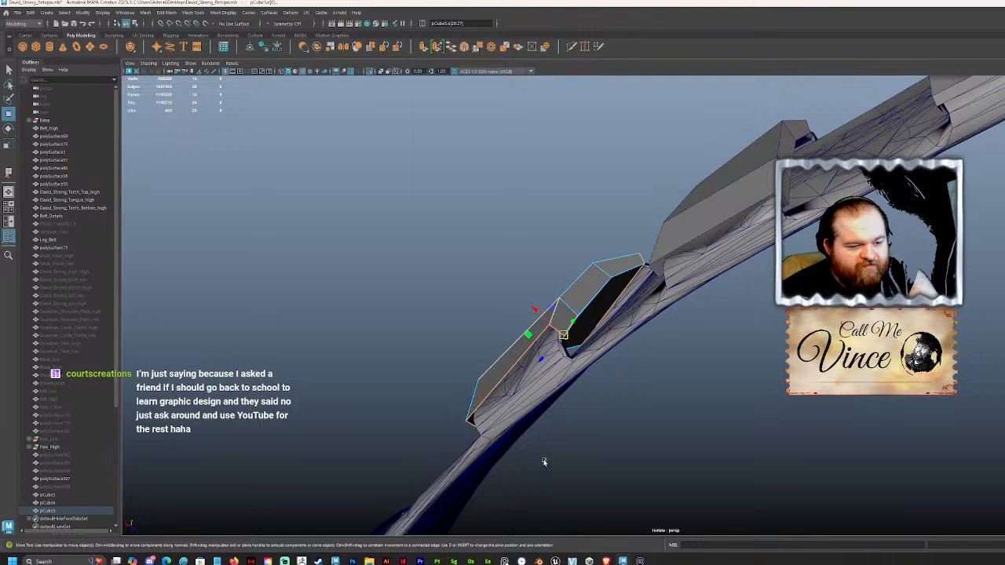
Step: Insert an edge loop lengthwise through the middle of the strap block with Multi-Cut
alt+drag(558, 227, 616, 268)
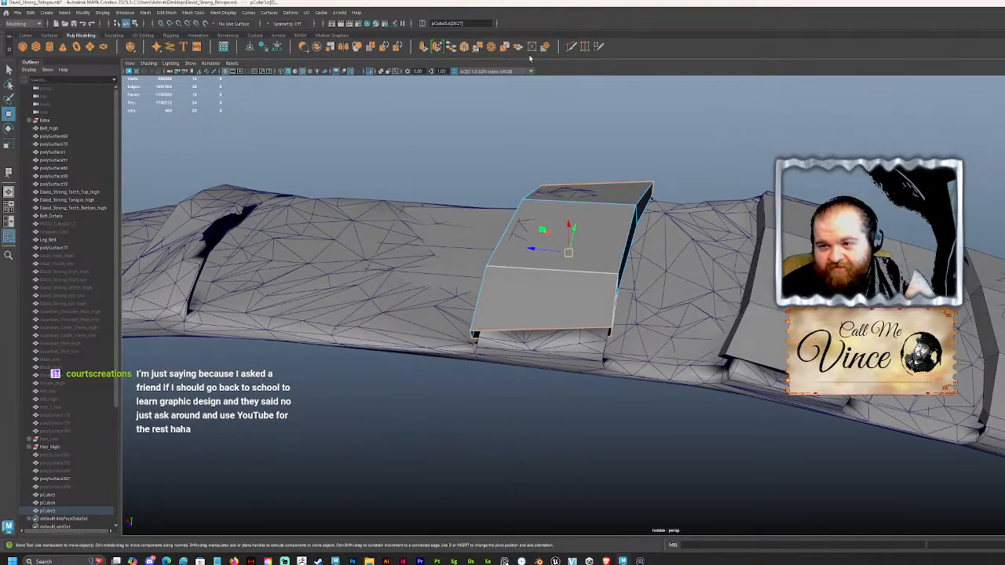
click(571, 46)
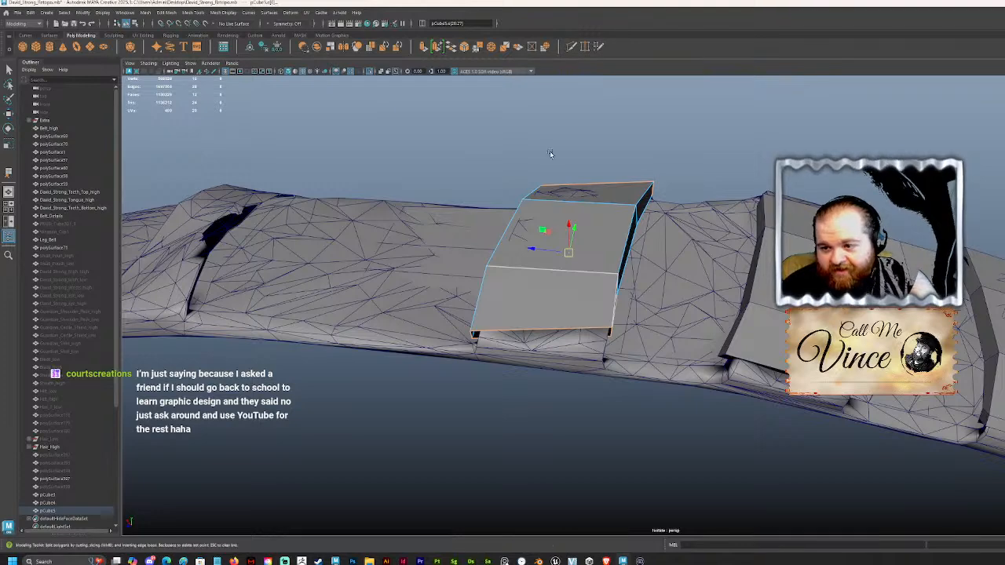
ctrl+click(559, 265)
key(w)
Step: Move the central segment of the strap block's new middle edge loop to match the high-poly strap's surface
click(563, 239)
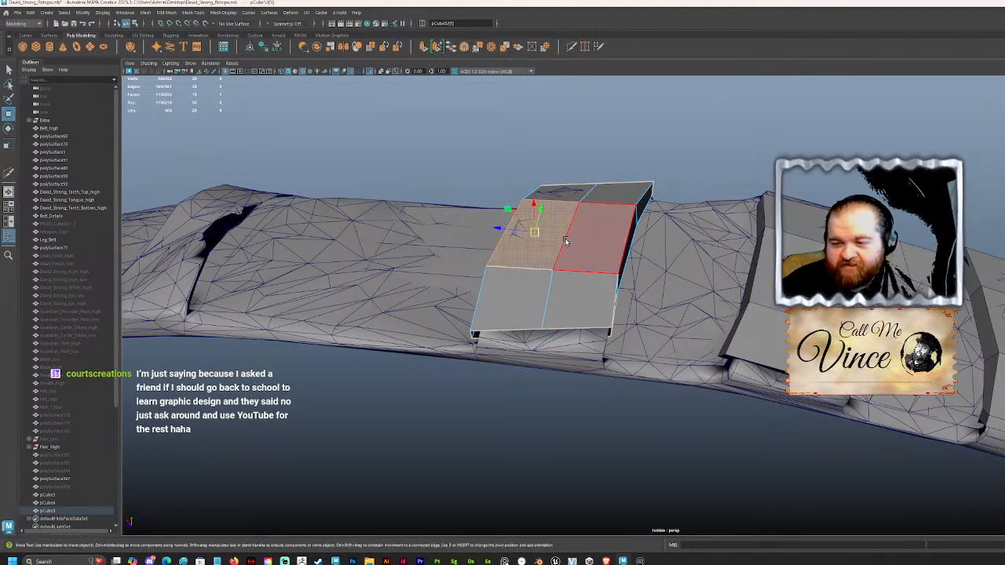
click(593, 234)
right_drag(584, 191, 582, 148)
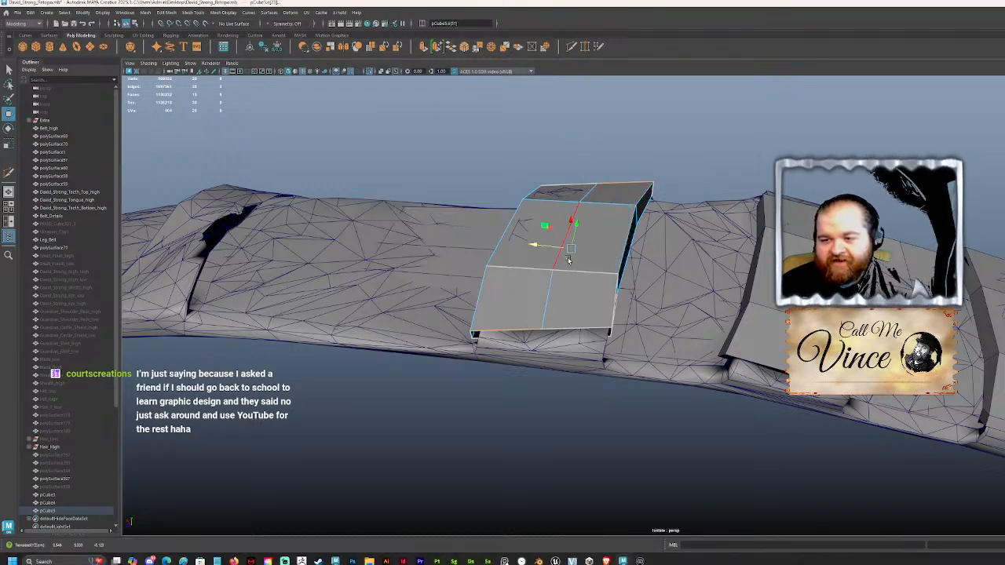
click(559, 259)
alt+drag(642, 280, 574, 238)
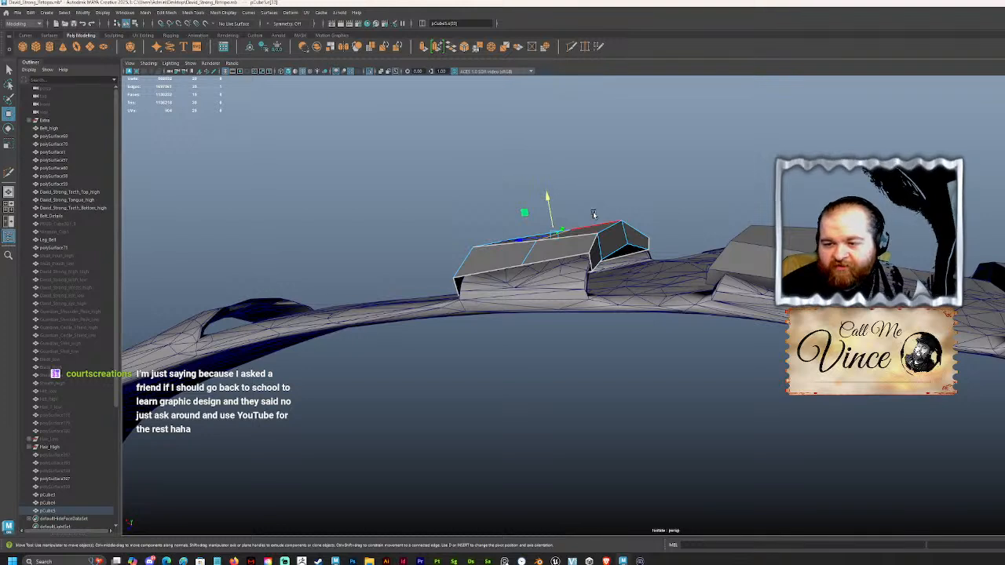
Step: Adjust the vertices along the strap block's side facing the neighbouring strap block to fit the high-poly strap
right_drag(592, 216, 592, 200)
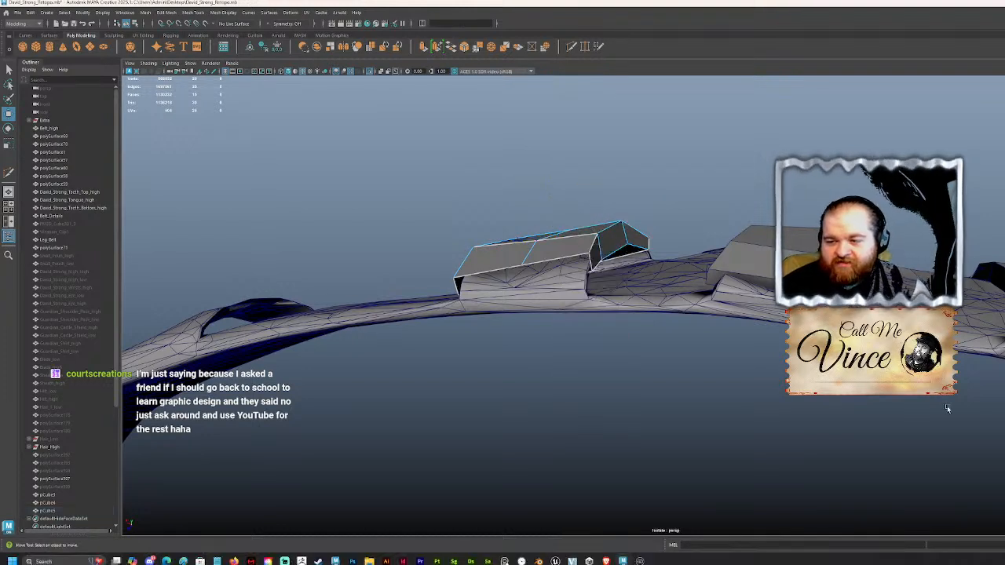
click(617, 228)
mouse_move(614, 233)
mouse_down()
mouse_move(621, 223)
mouse_move(623, 239)
mouse_up()
click(627, 244)
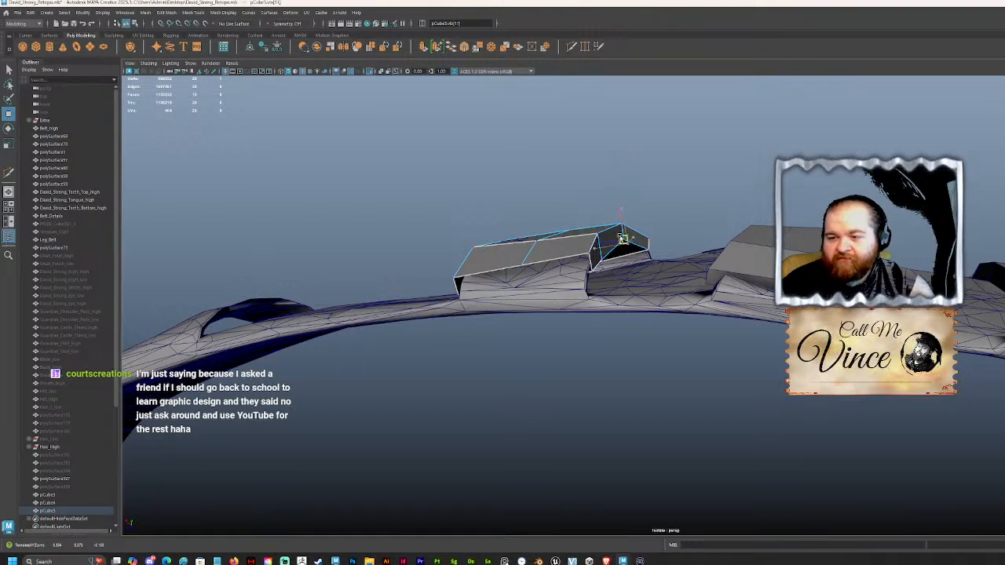
click(597, 264)
click(593, 270)
click(589, 255)
alt+drag(589, 256, 603, 229)
double_click(598, 226)
key(ctrl+z)
Step: Move the middle-loop vertex and the lower vertices on the side facing the torn belt loop onto the high-poly strap
click(536, 229)
drag(535, 229, 549, 220)
click(465, 230)
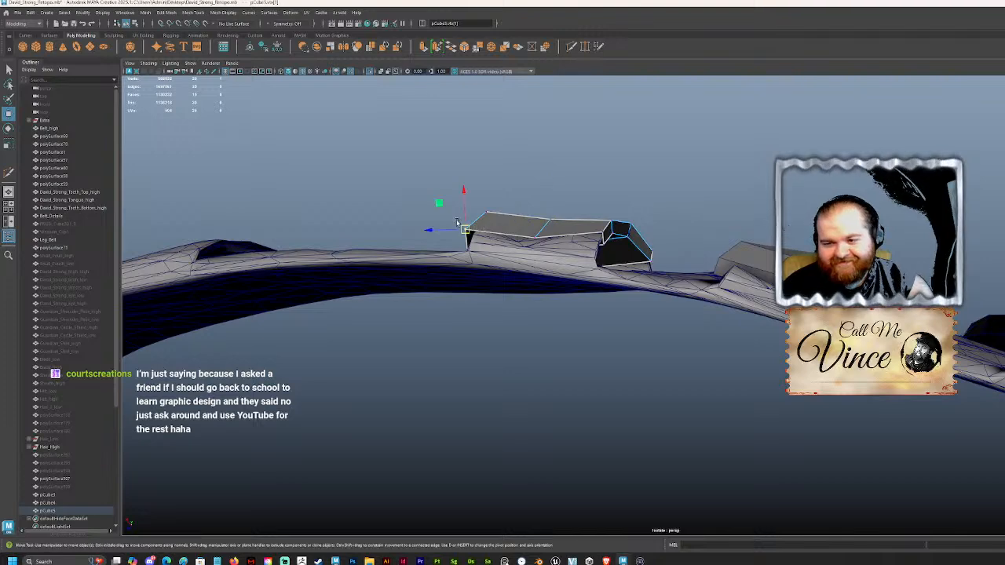
drag(466, 229, 697, 308)
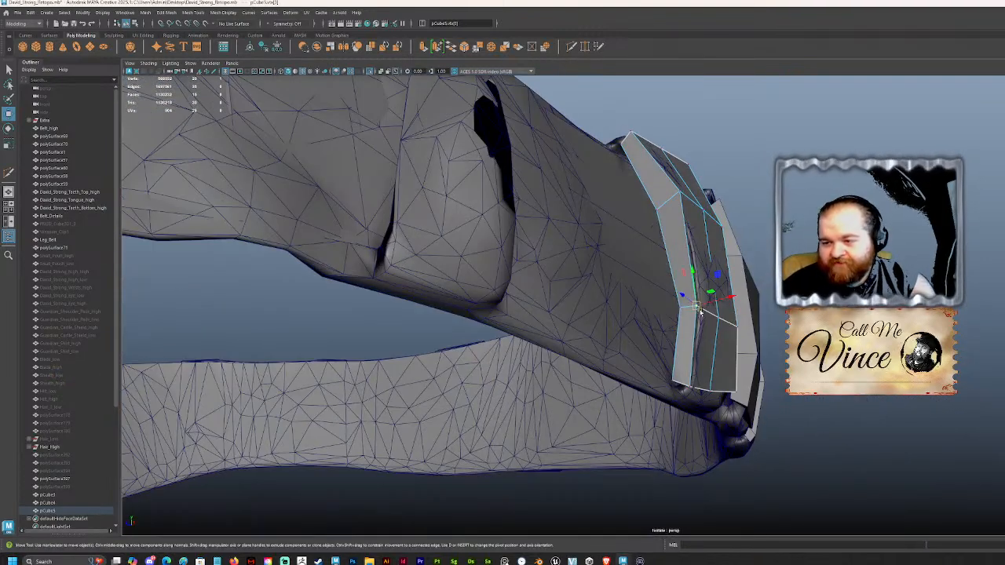
click(693, 386)
drag(693, 387, 677, 381)
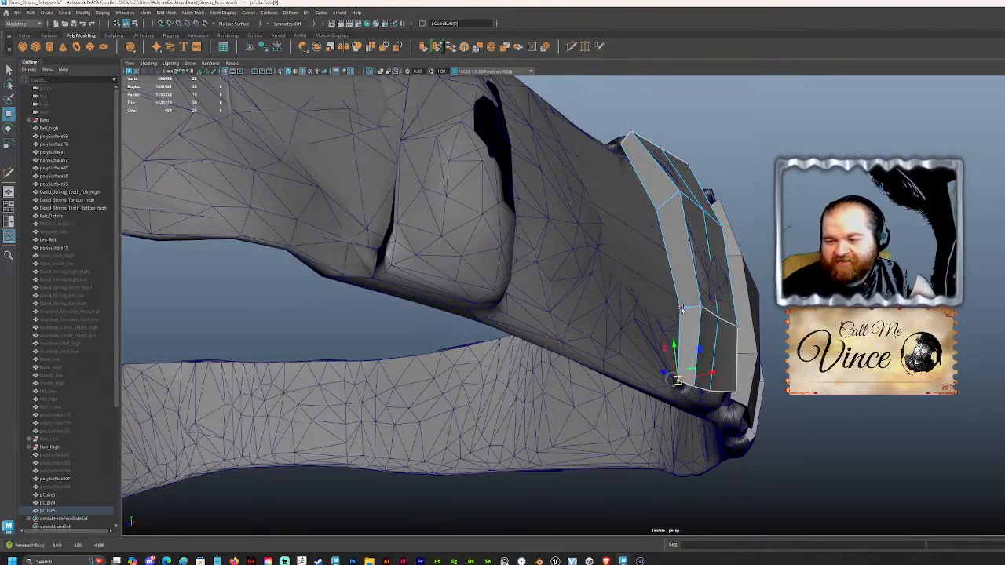
click(682, 307)
alt+drag(684, 306, 598, 254)
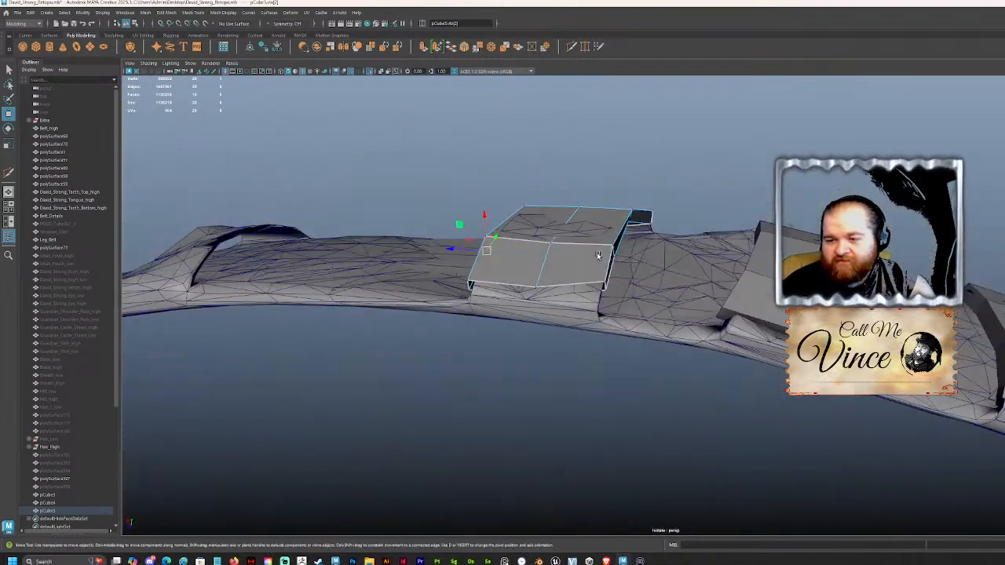
Step: Fine-tune the strap block's lower-bend vertices on the middle loop and both sides over the high-poly strap
click(551, 243)
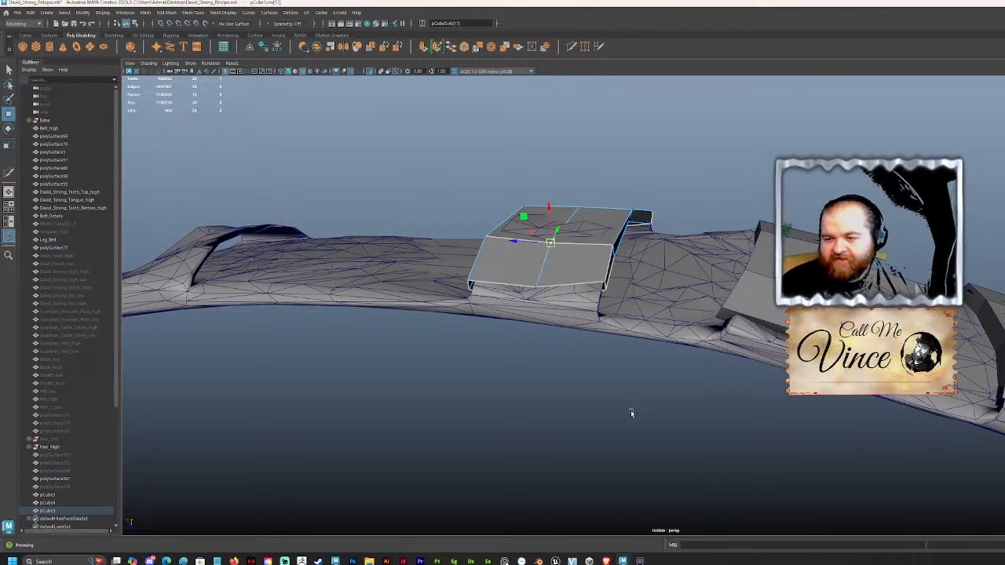
click(608, 289)
alt+drag(614, 311, 595, 399)
drag(537, 386, 556, 408)
alt+drag(556, 408, 542, 330)
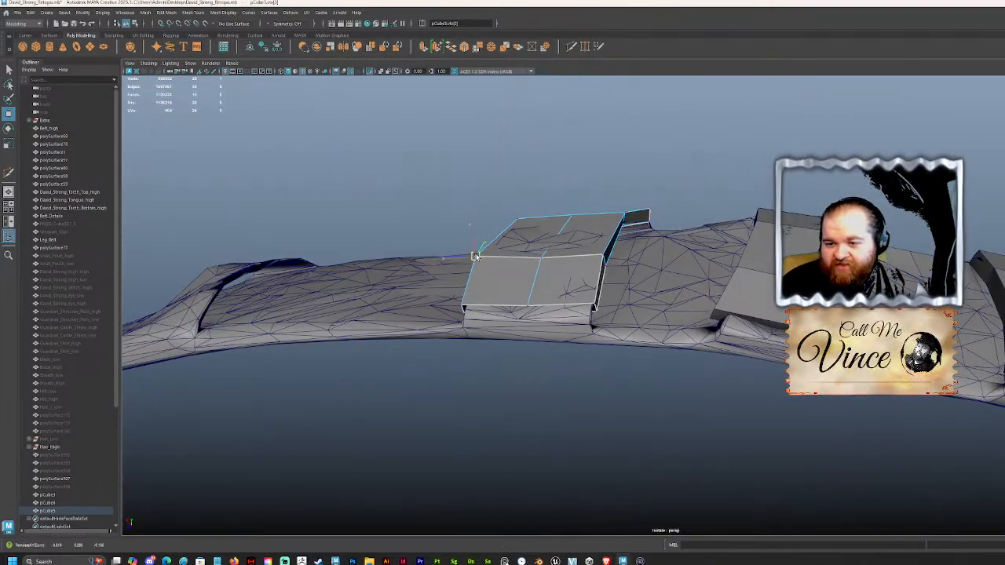
click(541, 257)
drag(533, 258, 543, 259)
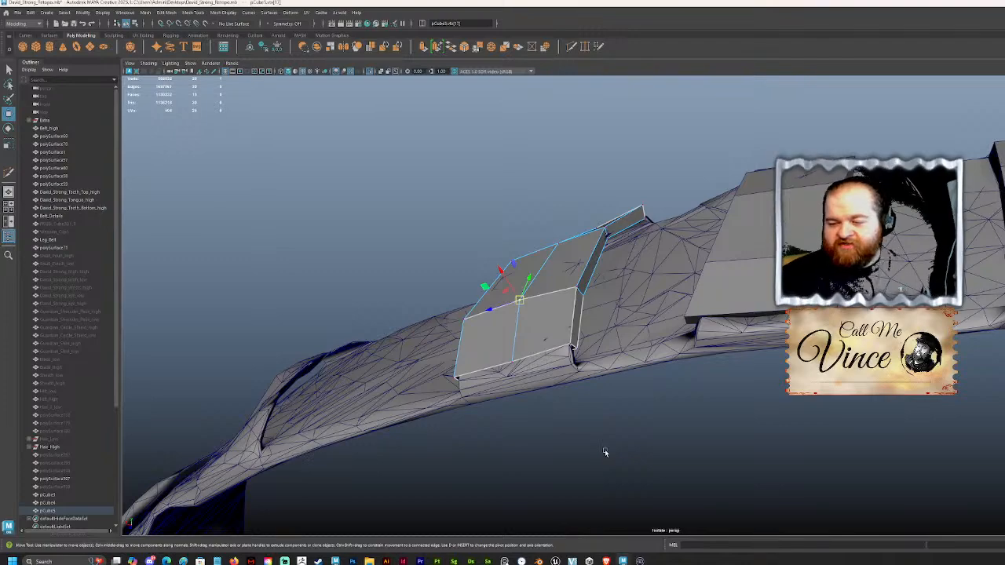
Step: Select the low-poly belt strip beneath the strap blocks and insert an edge loop across it with Multi-Cut
alt+drag(513, 432, 474, 492)
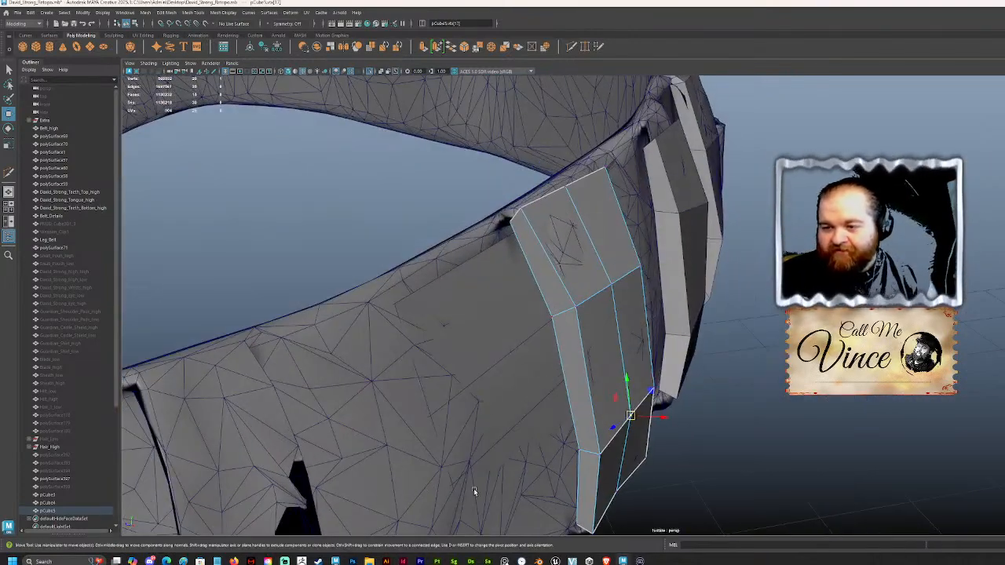
click(512, 297)
alt+drag(512, 291, 421, 60)
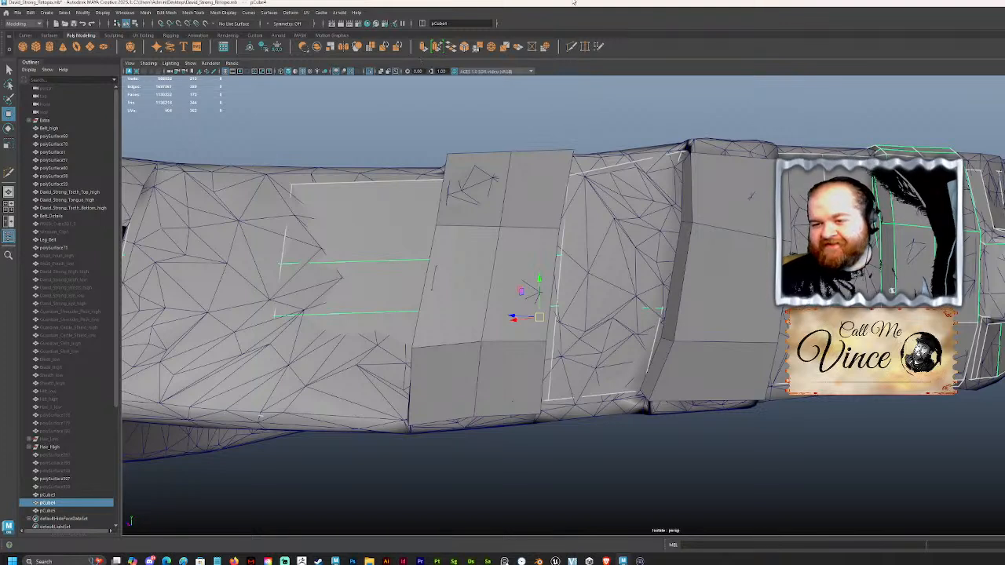
click(572, 47)
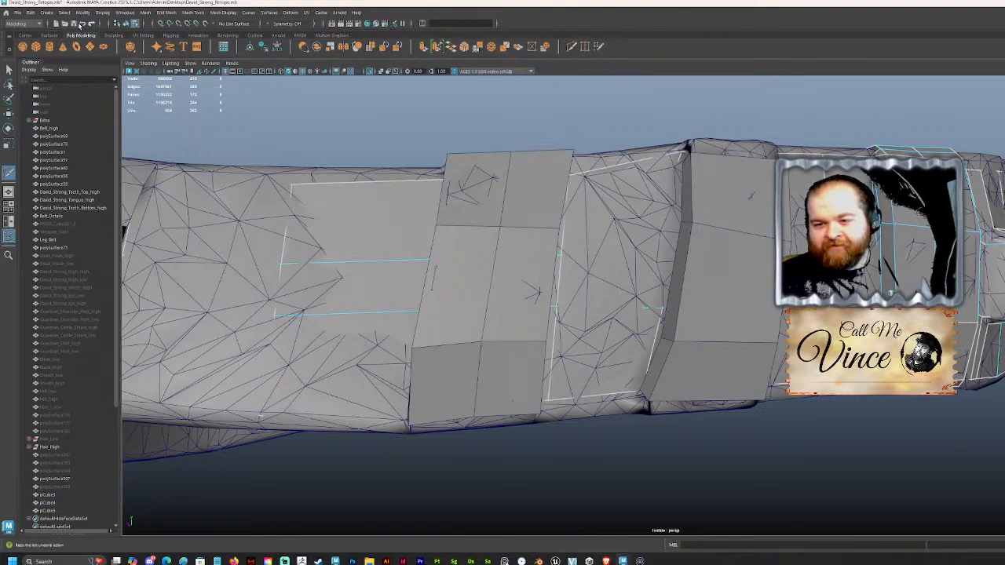
alt+drag(471, 210, 520, 253)
ctrl+click(456, 268)
alt+drag(512, 172, 494, 225)
key(w)
Step: Shift the upper segment of the strap block's middle edge sideways, then return to object mode with the block selected
scroll(532, 185, down, 5)
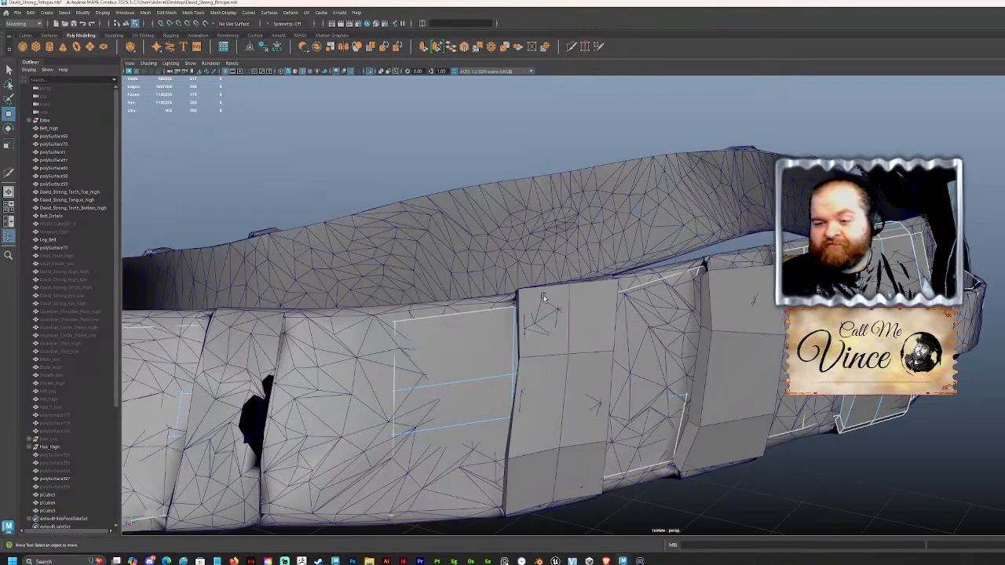
alt+drag(541, 297, 550, 314)
click(555, 318)
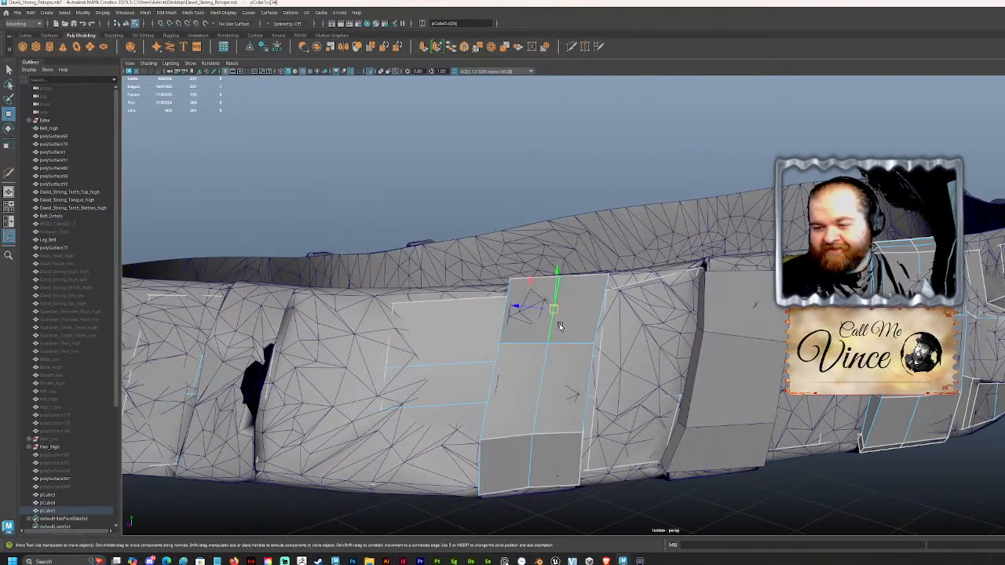
click(565, 162)
click(547, 305)
right_drag(547, 305, 559, 275)
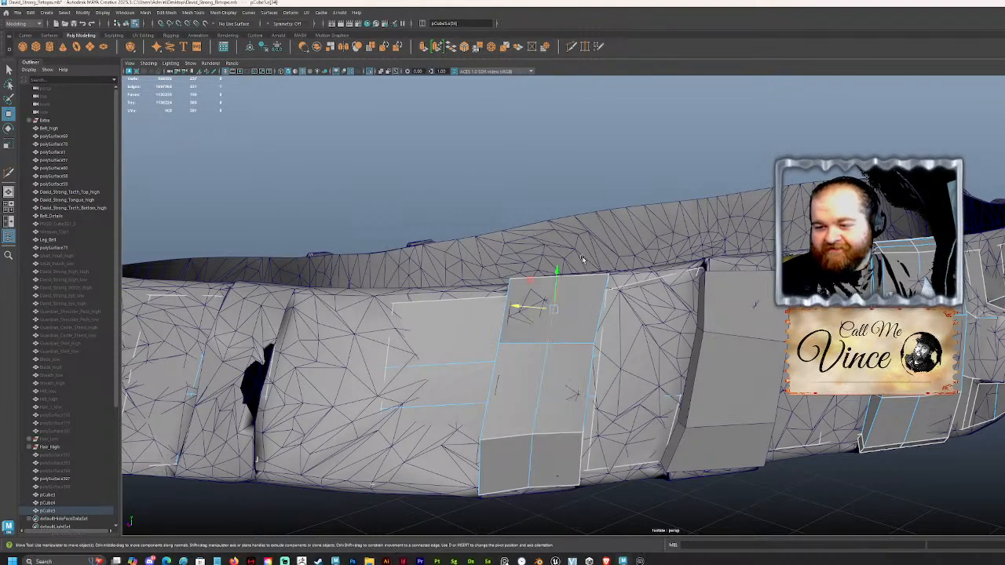
right_drag(549, 312, 589, 301)
click(627, 139)
click(578, 308)
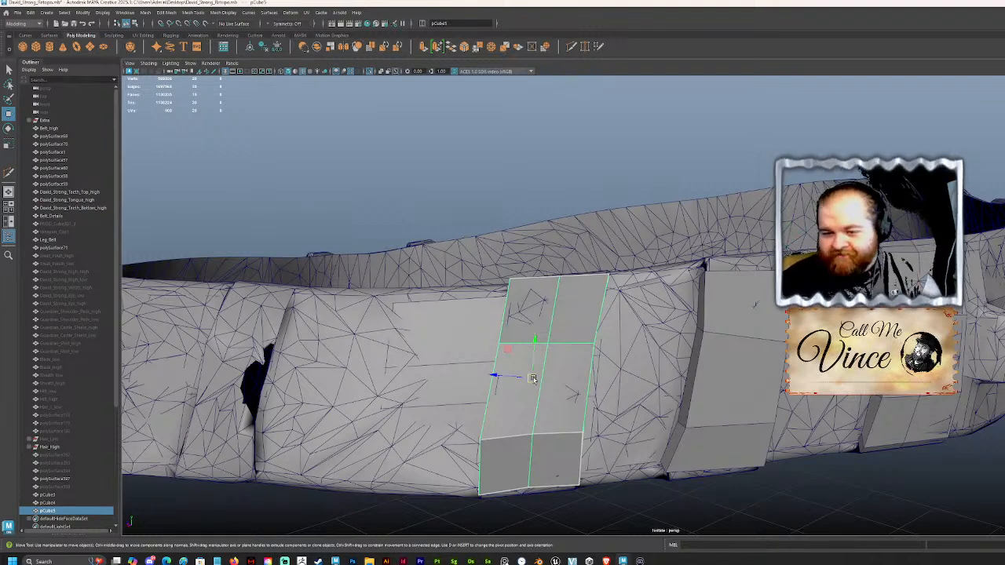
Step: Duplicate the strap block along the belt to the torn belt loop and raise the copy off the belt surface
shift+drag(532, 378, 225, 351)
alt+drag(225, 350, 263, 287)
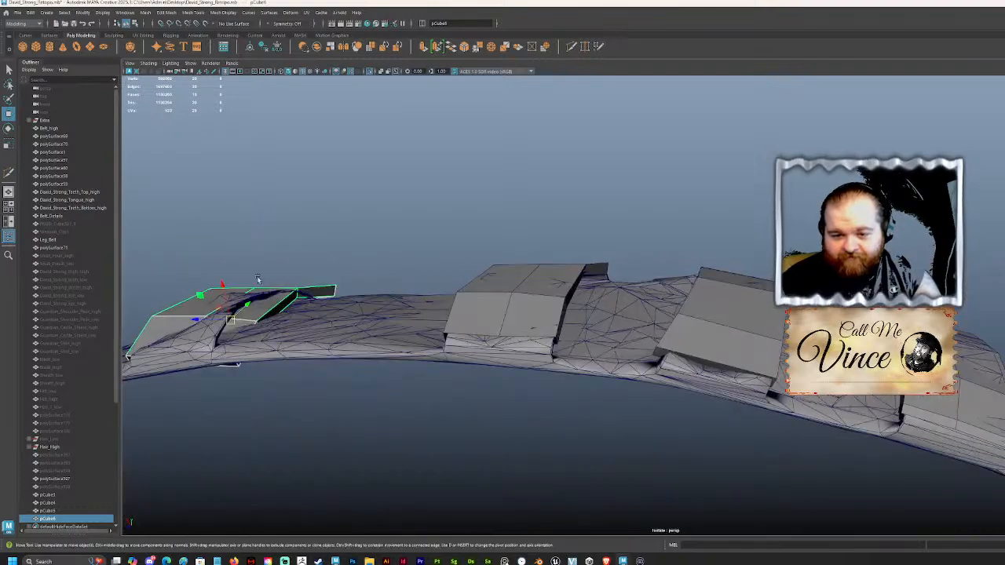
drag(232, 317, 233, 300)
mouse_move(233, 300)
alt+mouse_down()
mouse_move(267, 362)
mouse_move(237, 303)
mouse_move(249, 363)
mouse_move(241, 339)
mouse_move(255, 336)
alt+mouse_up()
key(e)
alt+drag(314, 247, 494, 280)
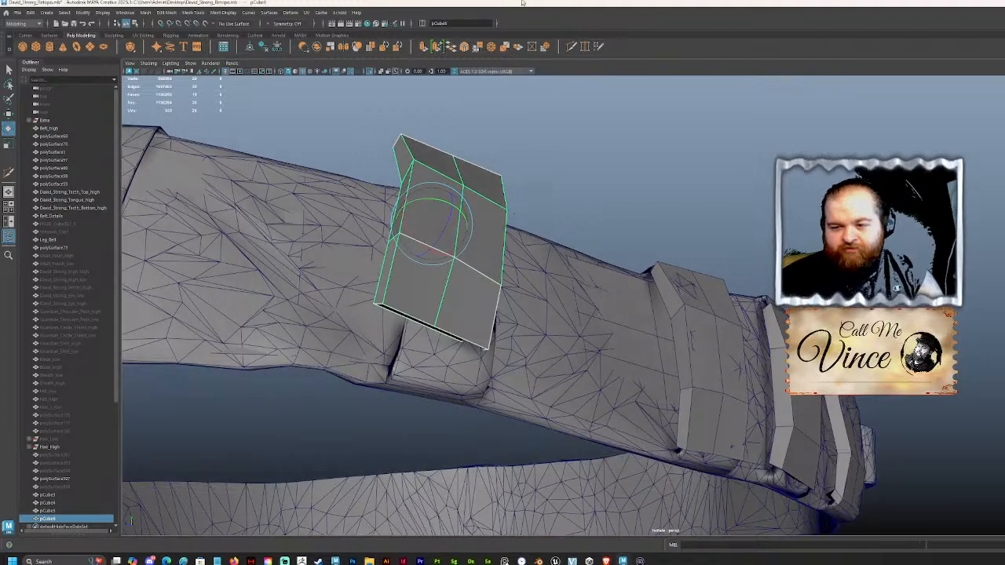
Step: Rotate and scale the duplicated strap block to follow the tilt and proportions of the high-poly torn loop
alt+drag(396, 344, 376, 308)
drag(396, 212, 379, 255)
key(w)
key(e)
key(r)
drag(334, 278, 345, 283)
alt+drag(346, 283, 355, 380)
alt+drag(355, 380, 334, 365)
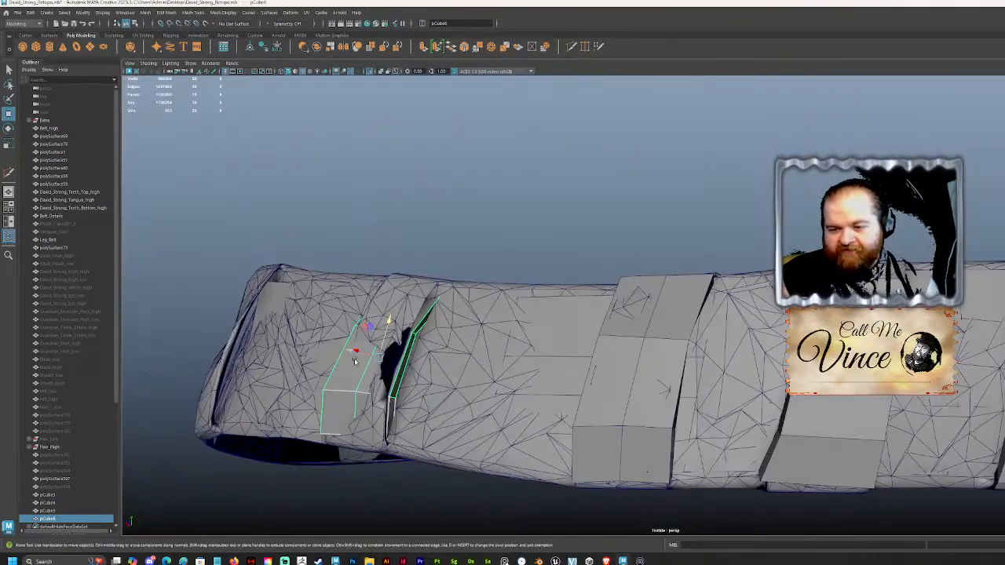
Step: Select the duplicated block's outer faces over the torn loop and scale them to match the high-poly strap
alt+drag(371, 300, 374, 357)
alt+middle_drag(475, 267, 576, 246)
scroll(576, 246, up, 3)
right_drag(503, 271, 491, 293)
click(484, 287)
drag(452, 292, 377, 433)
shift+click(377, 433)
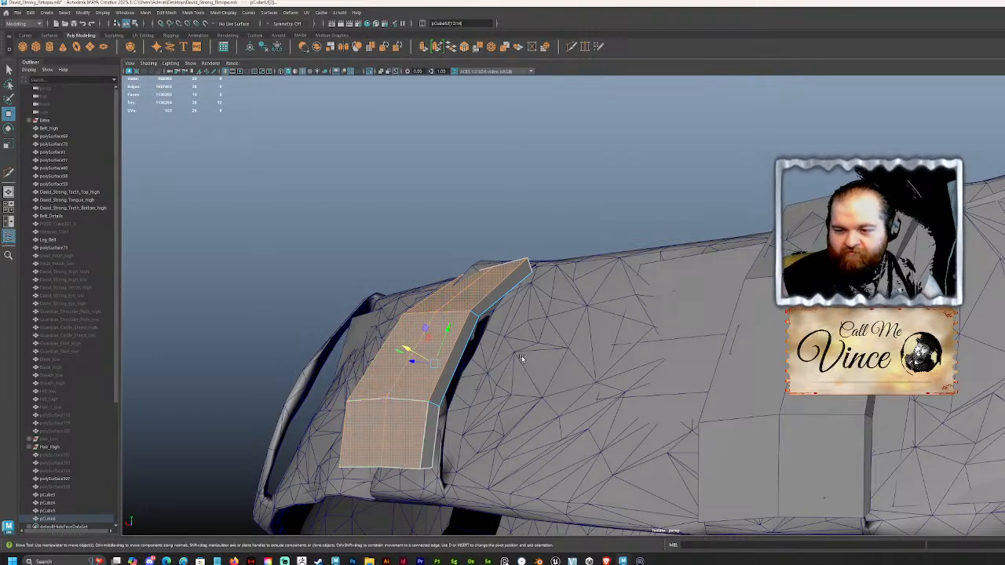
alt+drag(521, 346, 525, 337)
key(r)
drag(353, 349, 358, 377)
click(465, 378)
click(371, 369)
key(w)
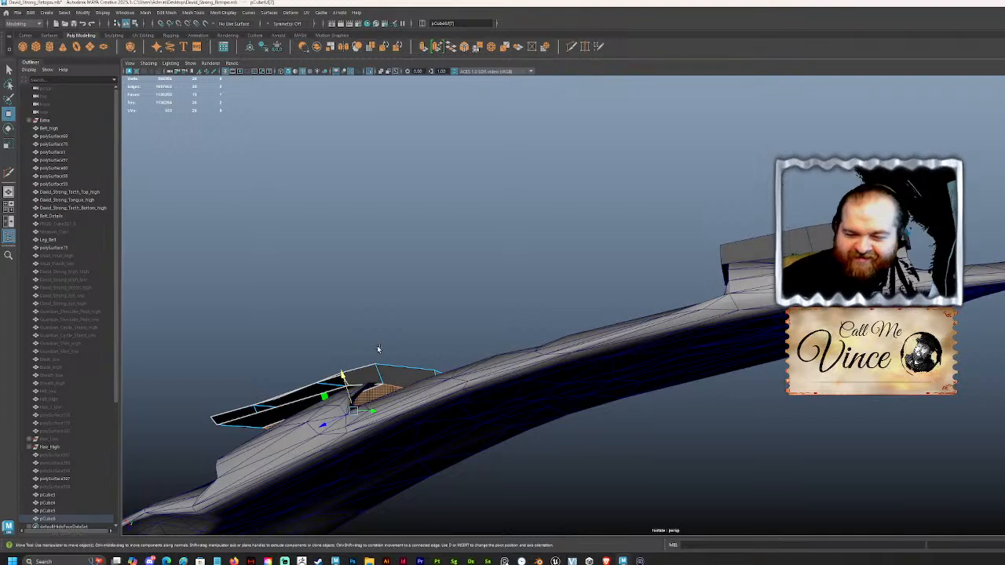
Step: Switch the torn-loop block to vertex editing and move its lower-end vertex onto the high-poly strap
click(343, 324)
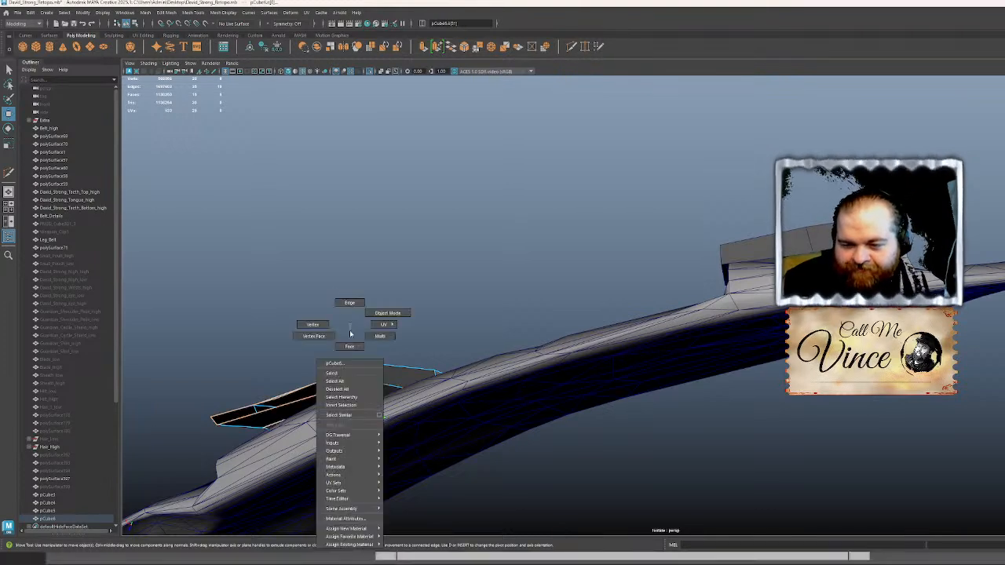
click(353, 383)
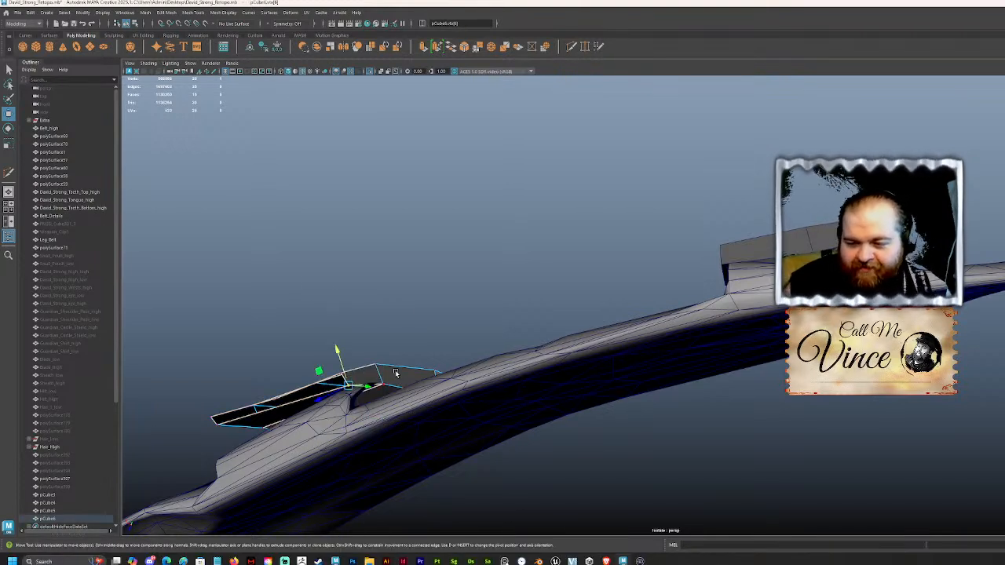
alt+drag(380, 357, 385, 436)
drag(381, 479, 397, 484)
alt+drag(396, 484, 427, 447)
drag(354, 300, 360, 294)
alt+drag(359, 294, 540, 193)
alt+drag(698, 126, 632, 270)
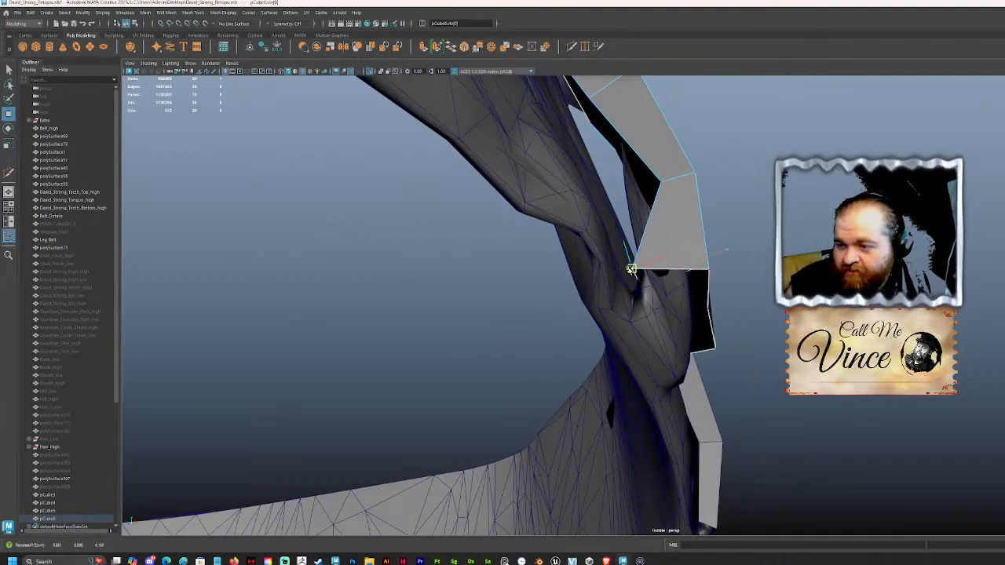
Step: Pull the lower-end corner vertex and the two lower-bend vertices of the torn-loop block in toward the high-poly strap
click(707, 270)
drag(707, 269, 662, 270)
key(ctrl+z)
click(705, 270)
click(661, 182)
drag(661, 182, 620, 190)
click(694, 173)
drag(693, 174, 646, 212)
Step: Move the remaining lower-end and side vertices of the torn-loop block closer to the high-poly surface
click(709, 300)
drag(710, 300, 675, 312)
click(662, 329)
click(603, 226)
drag(603, 225, 609, 209)
alt+drag(683, 231, 595, 305)
alt+drag(604, 240, 567, 299)
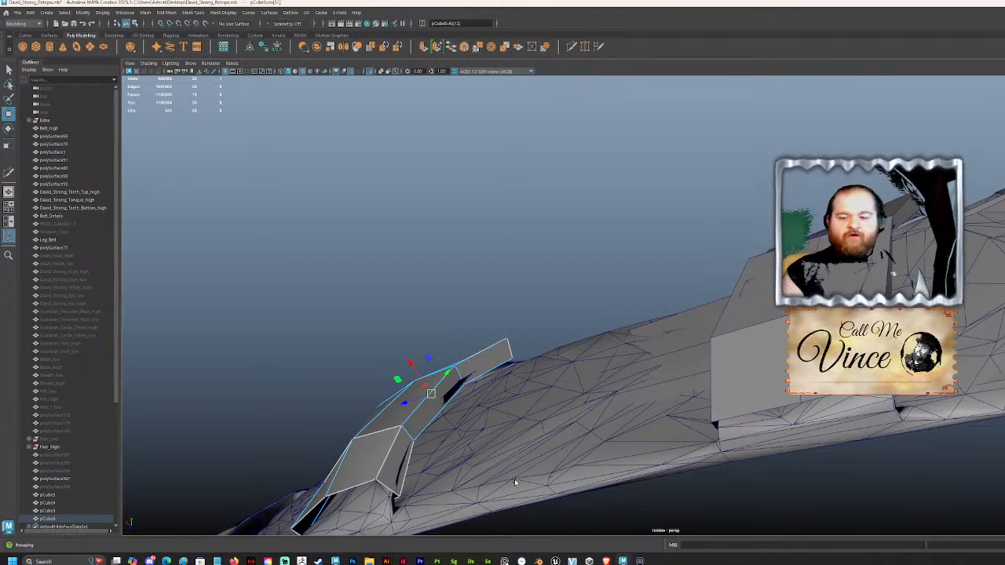
Step: Move the upper-end corner vertices of the torn-loop block down onto the high-poly belt
click(513, 359)
drag(514, 360, 504, 368)
alt+drag(503, 368, 521, 369)
click(487, 306)
drag(487, 306, 479, 329)
drag(497, 293, 481, 327)
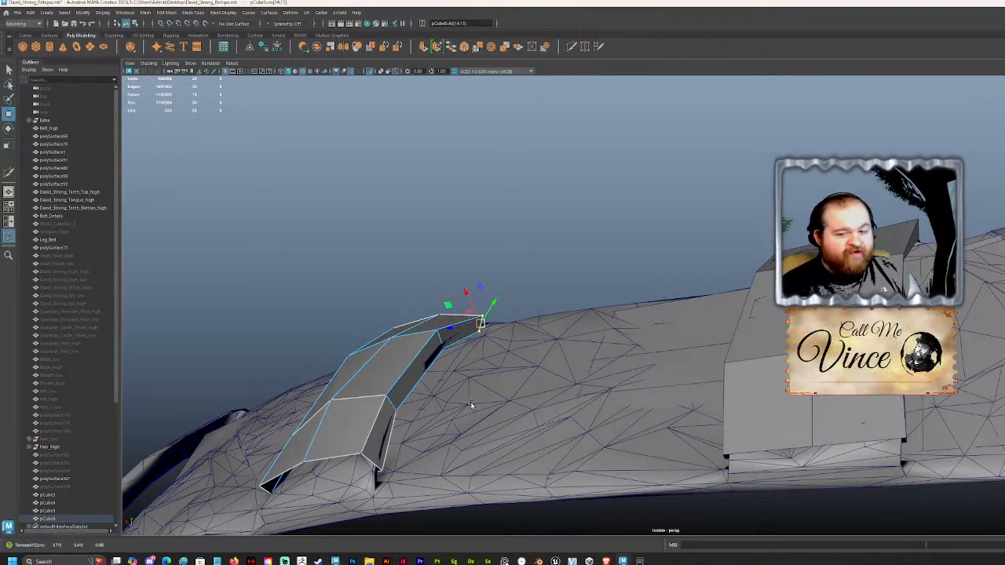
Step: Adjust the bend vertices along the side and middle loop of the torn-loop block to match the high-poly strap profile
drag(449, 350, 399, 457)
shift+click(444, 344)
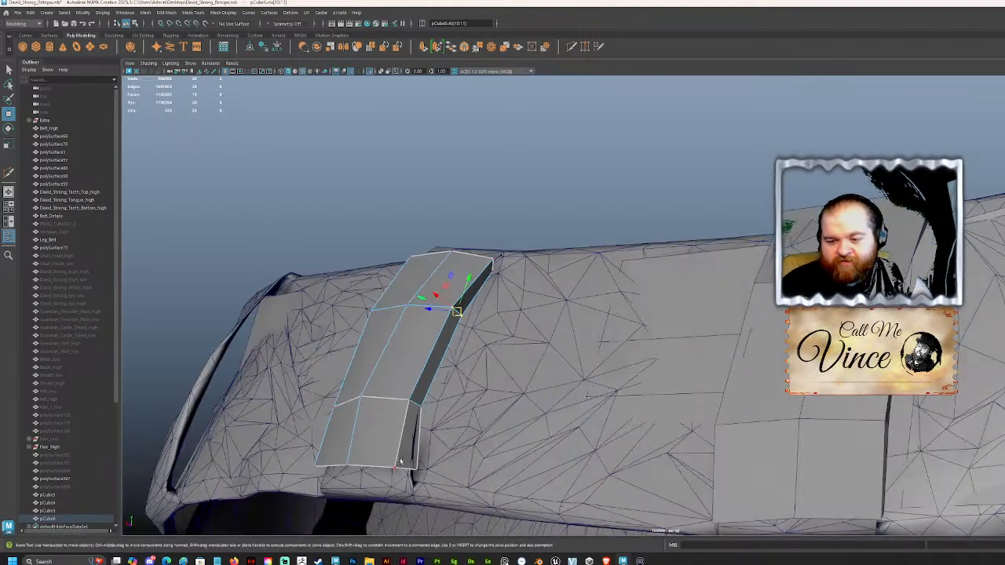
click(409, 401)
alt+drag(414, 404, 414, 362)
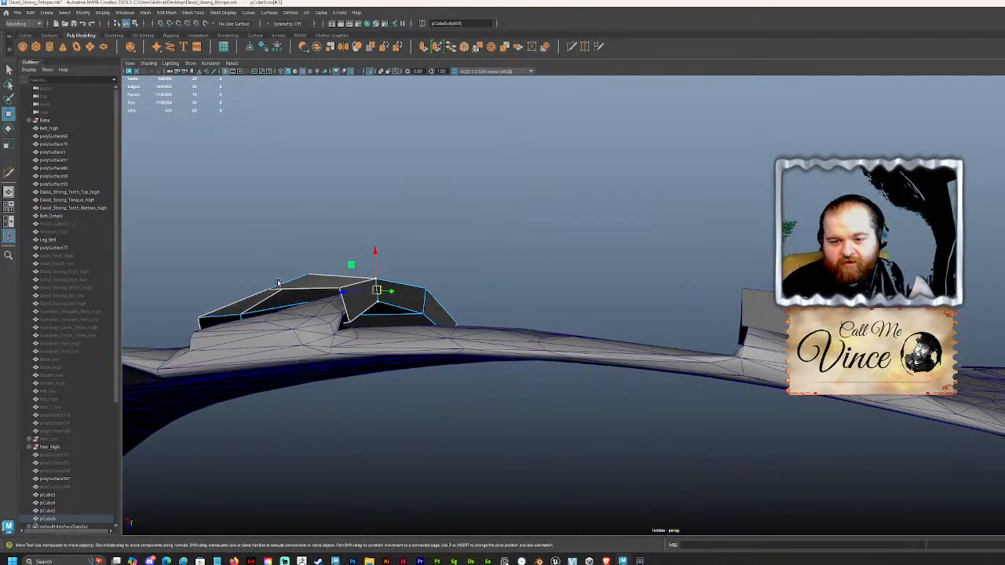
drag(268, 291, 269, 308)
click(306, 275)
drag(306, 275, 377, 244)
click(339, 289)
drag(287, 218, 299, 261)
drag(315, 363, 395, 351)
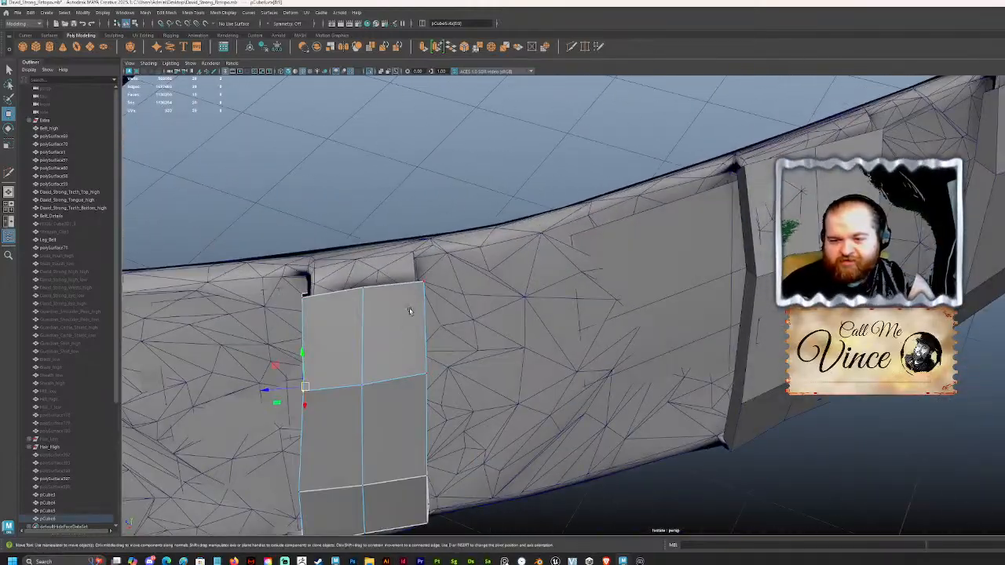
Step: Select the torn-loop block's upper border edges and extrude them toward the belt's top rim
alt+drag(407, 299, 388, 266)
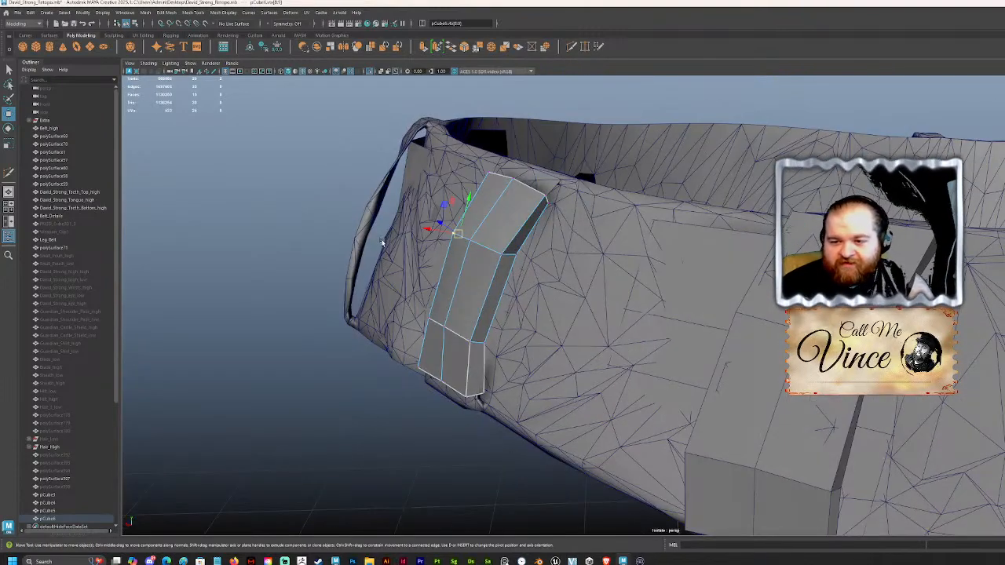
alt+drag(438, 204, 417, 315)
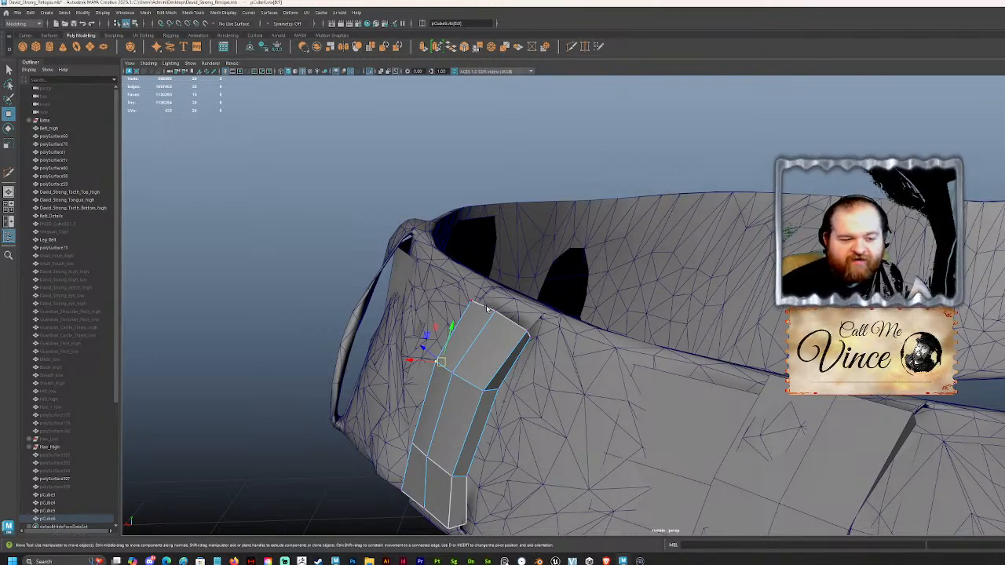
scroll(484, 308, up, 3)
alt+drag(404, 317, 487, 297)
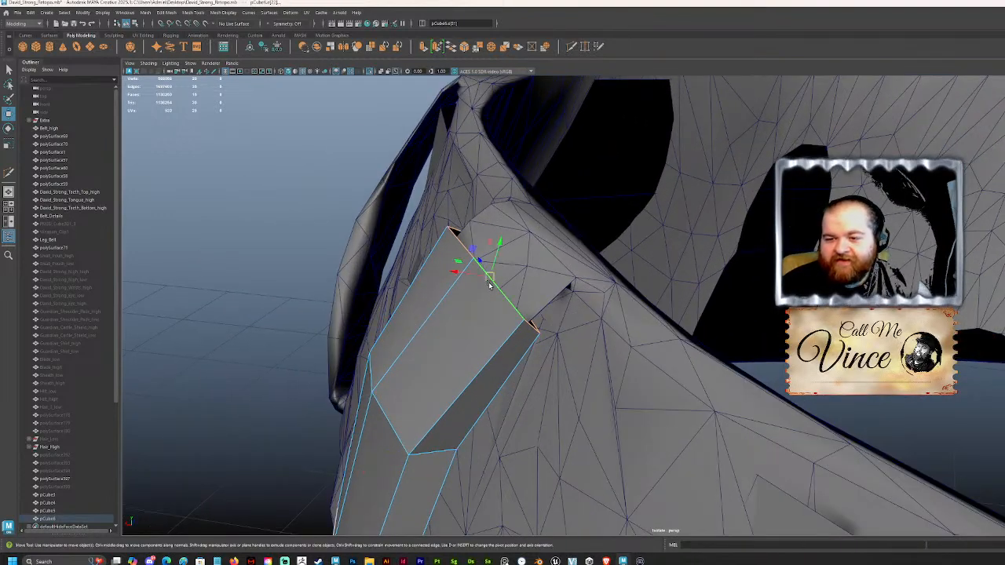
alt+drag(637, 161, 622, 286)
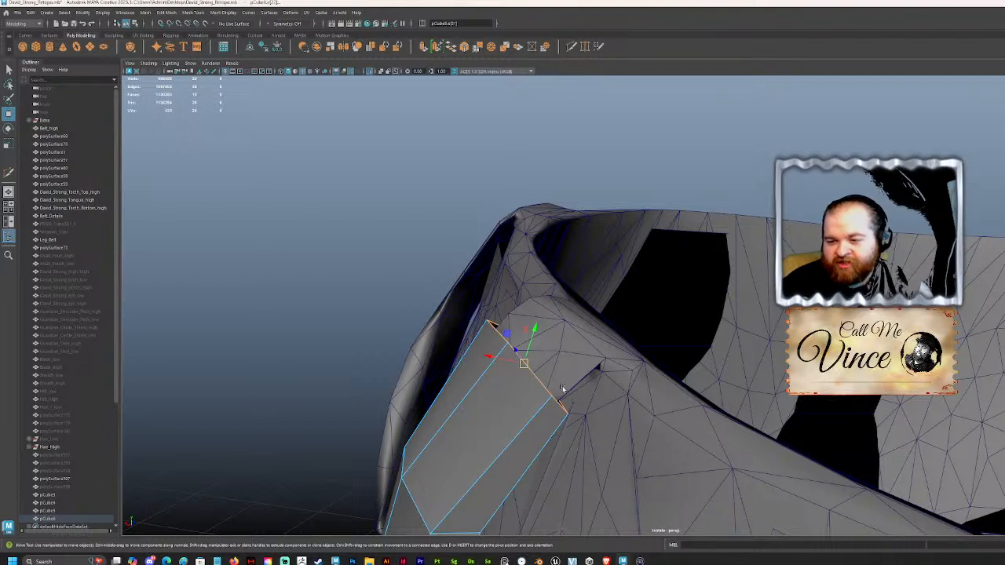
shift+drag(523, 359, 549, 328)
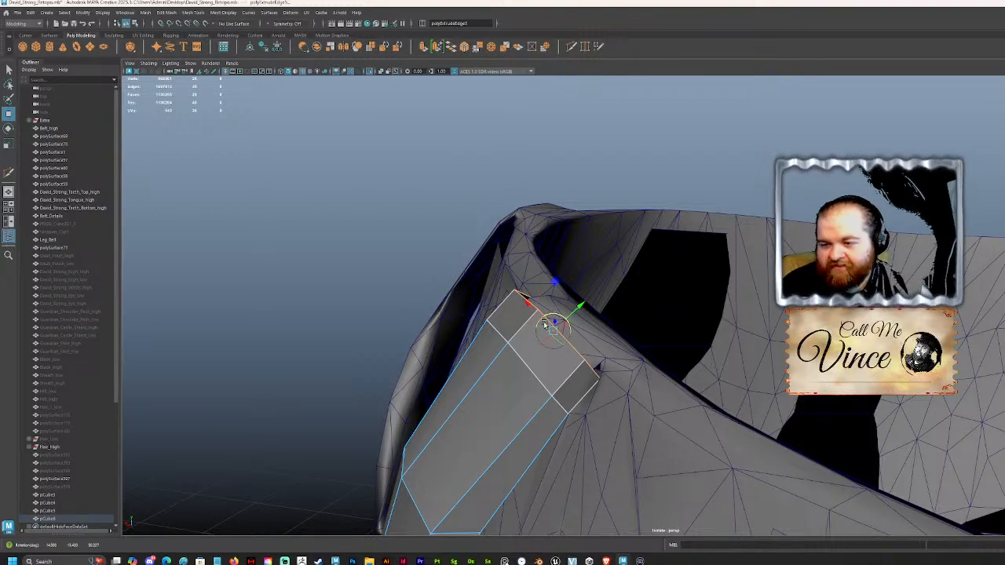
Step: Try scaling the extruded upper edges, undo it, and move them to sit over the high-poly strap instead
mouse_move(554, 334)
alt+mouse_down()
mouse_move(574, 314)
mouse_move(544, 351)
alt+mouse_up()
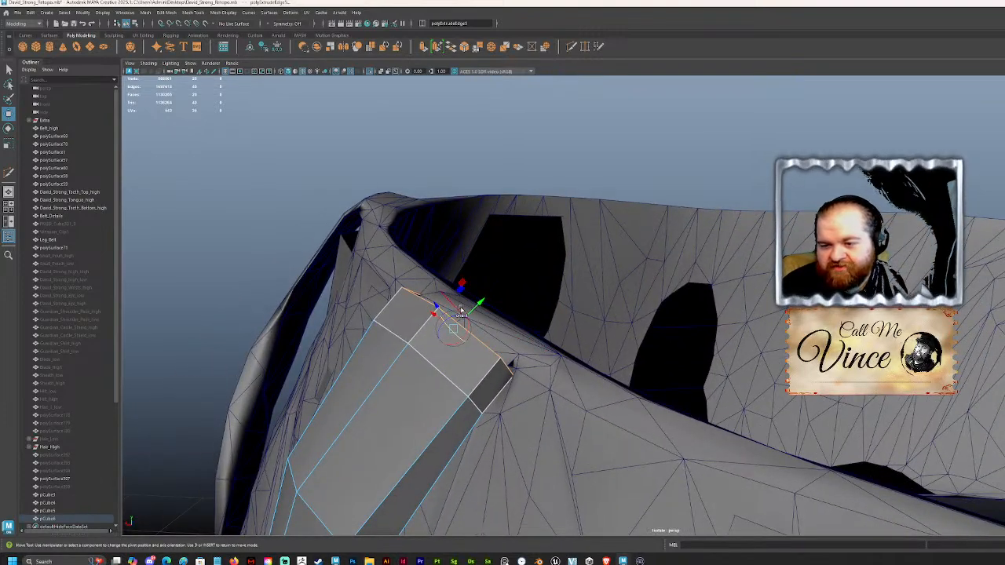
key(r)
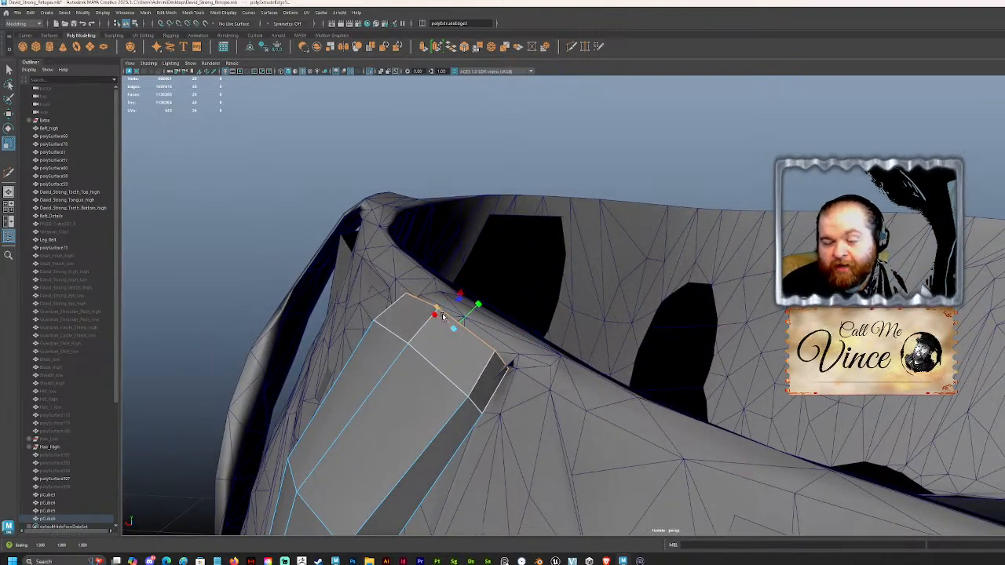
drag(448, 322, 451, 325)
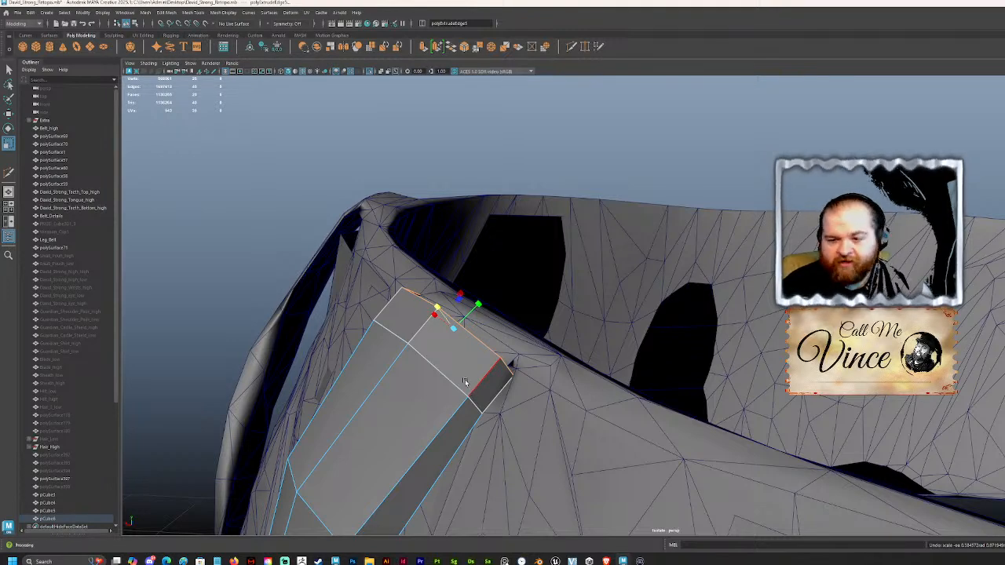
scroll(478, 345, down, 3)
key(w)
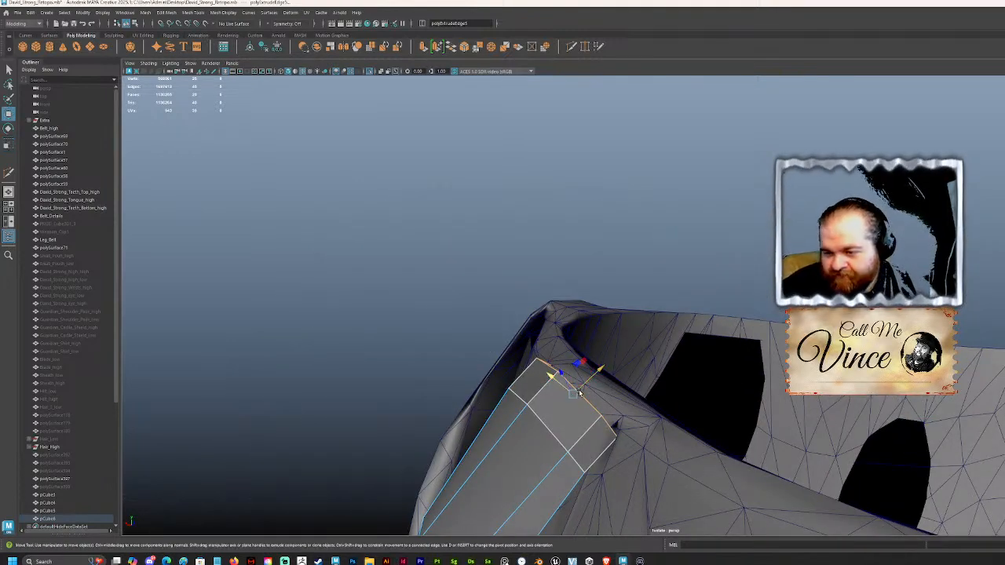
drag(564, 375, 561, 371)
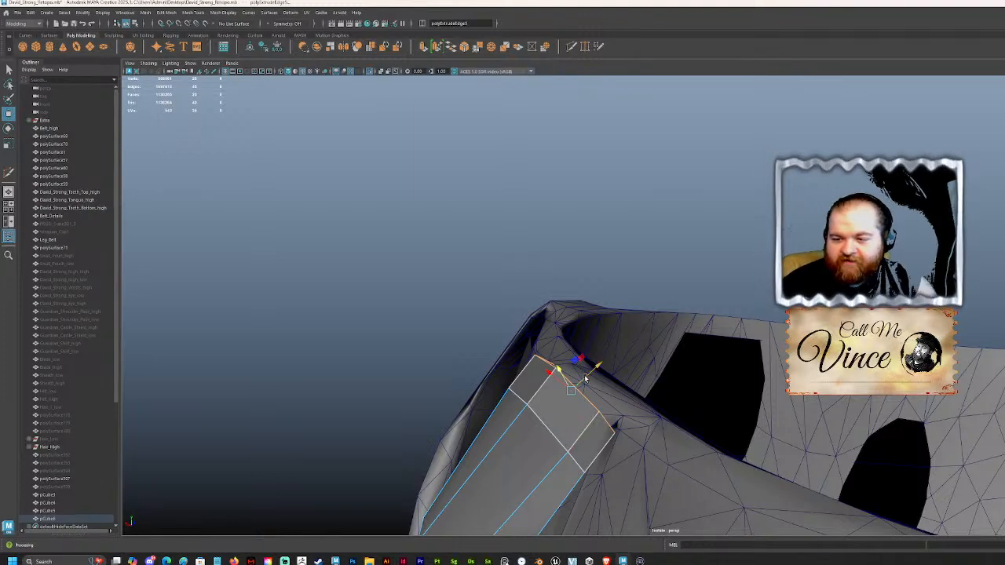
Step: Switch to vertex editing and move the extruded strip's middle corner vertex onto the strap's top bend
alt+drag(598, 425, 558, 316)
alt+middle_drag(557, 316, 559, 267)
right_drag(500, 224, 452, 216)
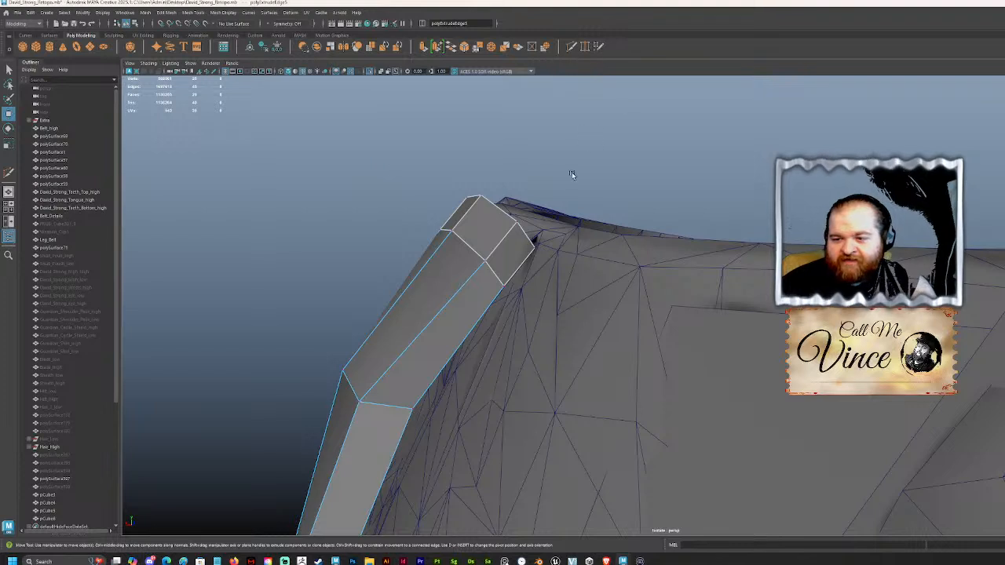
click(517, 221)
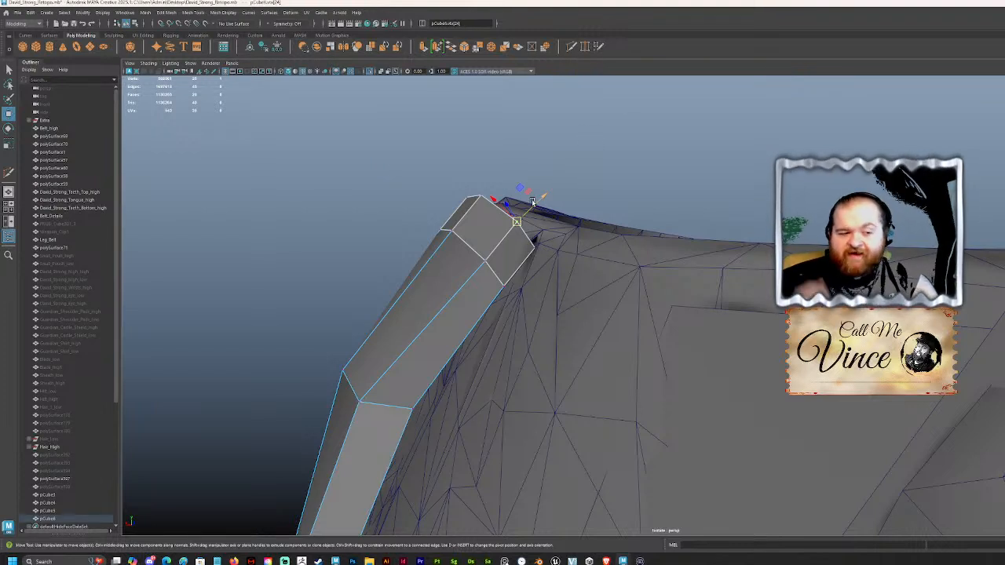
mouse_move(519, 222)
mouse_down()
mouse_move(535, 221)
mouse_move(526, 224)
mouse_up()
Step: Fit the extruded strip's remaining side and corner vertices around the high-poly strap at the belt's top rim
mouse_move(550, 224)
alt+mouse_down()
mouse_move(592, 230)
mouse_move(557, 225)
mouse_move(558, 215)
alt+mouse_up()
scroll(628, 169, down, 5)
alt+drag(629, 169, 752, 204)
alt+drag(552, 303, 545, 332)
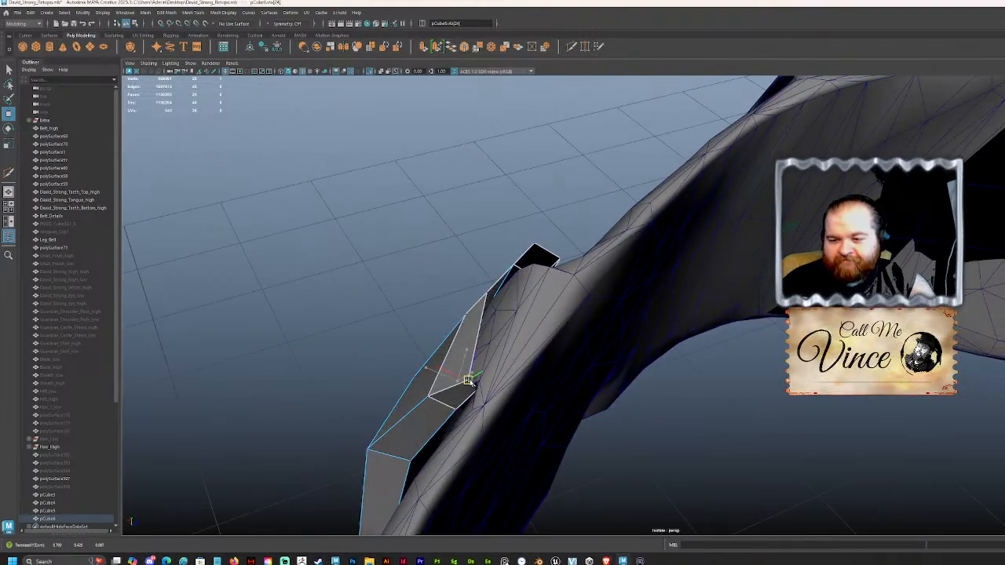
drag(459, 383, 511, 317)
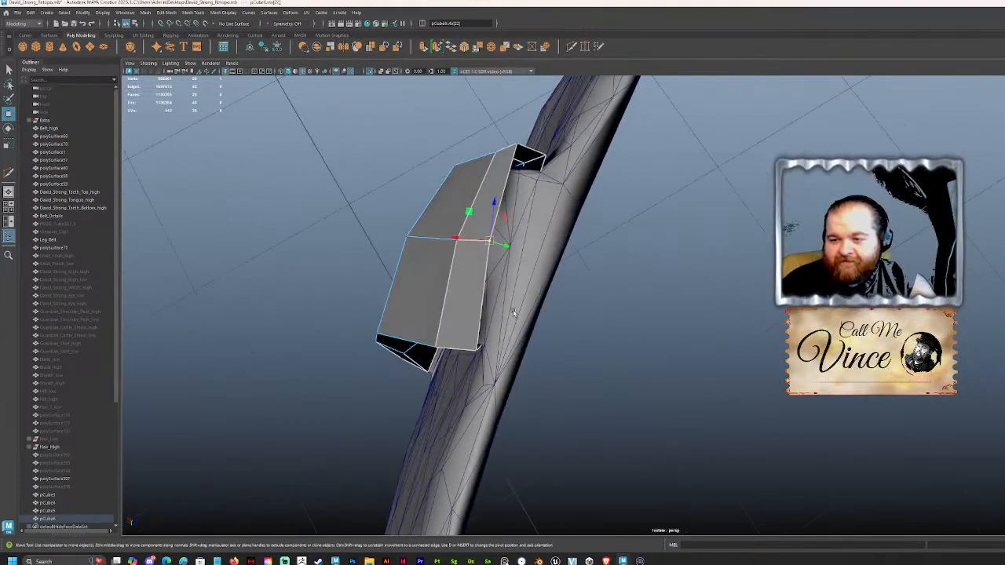
click(543, 160)
alt+drag(574, 170, 578, 411)
click(795, 293)
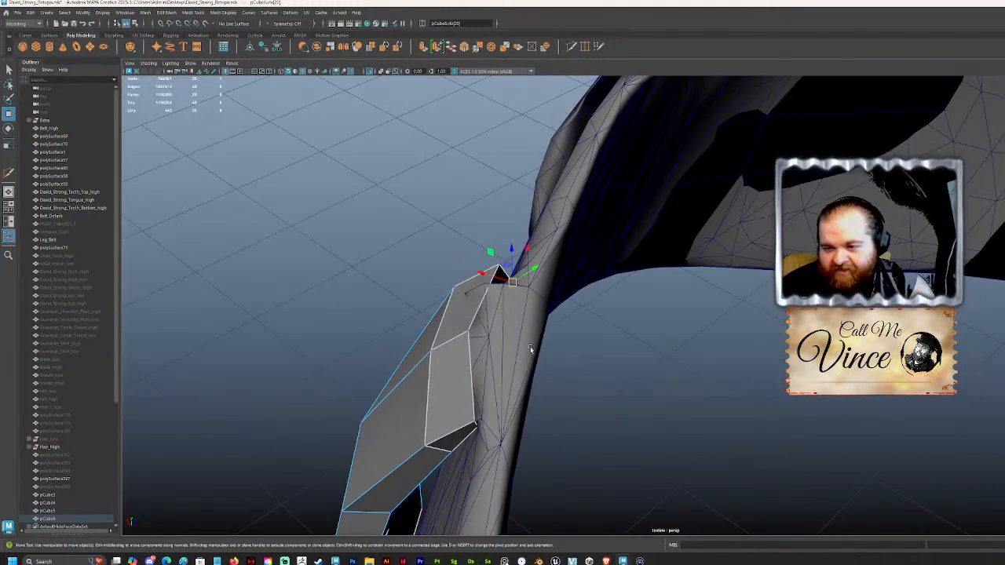
drag(495, 275, 621, 432)
scroll(676, 351, down, 4)
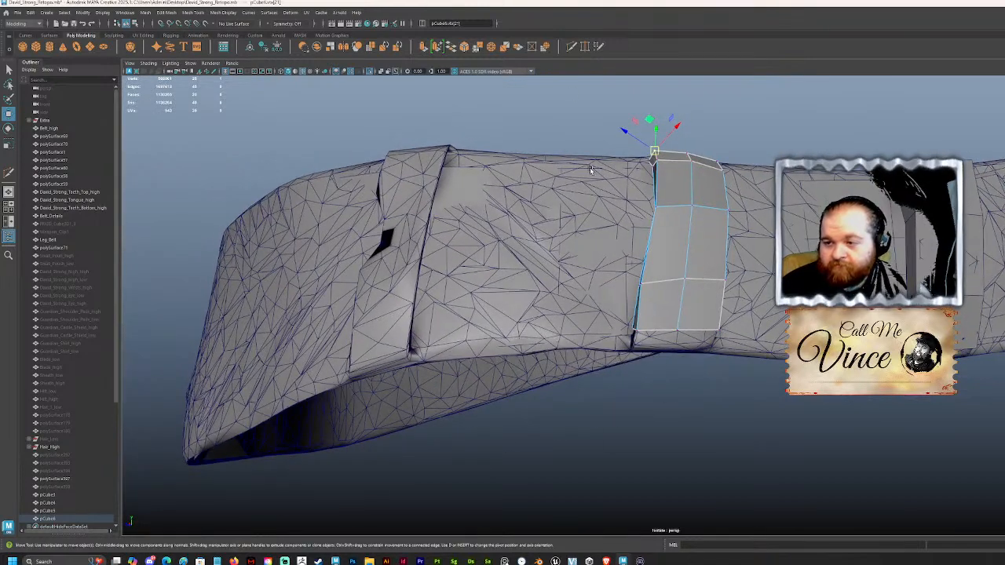
Step: Return the finished strap block to object mode, duplicate it, and position the copy over the next belt loop
click(733, 153)
click(689, 239)
right_drag(679, 198, 679, 146)
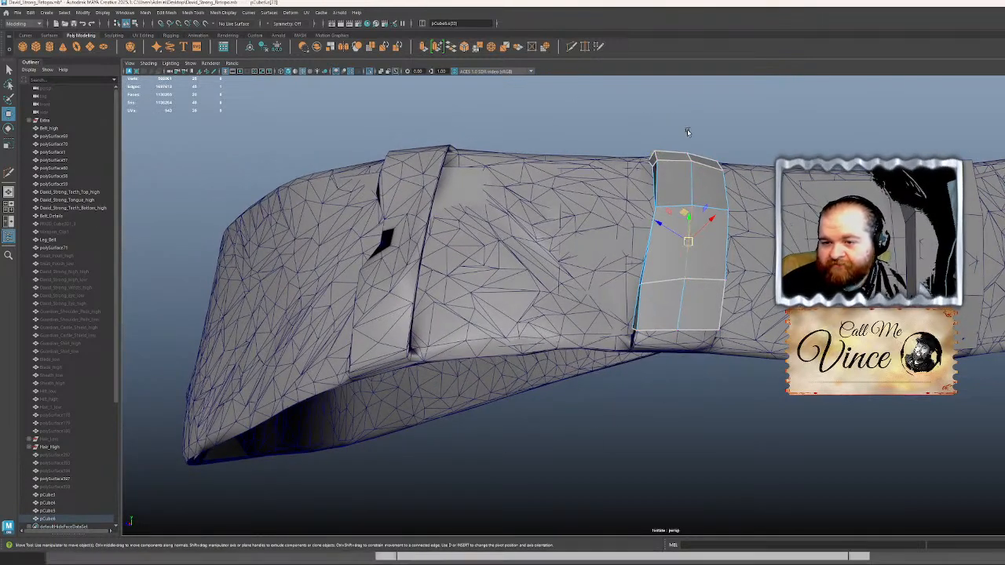
click(677, 227)
right_drag(680, 202, 741, 146)
click(686, 240)
shift+drag(677, 239, 364, 239)
mouse_move(364, 205)
alt+mouse_down()
mouse_move(444, 225)
mouse_move(506, 300)
alt+mouse_up()
drag(447, 328, 555, 291)
Step: Delete the surplus faces from the duplicated strap block and return it to object mode
key(e)
scroll(498, 227, up, 3)
key(w)
right_drag(399, 135, 399, 154)
click(492, 195)
key(Delete)
right_drag(536, 248, 573, 219)
Step: Scale the new strap block to the size of the high-poly loop beneath it
click(679, 345)
mouse_move(678, 345)
alt+mouse_down()
mouse_move(699, 344)
mouse_move(684, 333)
alt+mouse_up()
click(634, 286)
key(r)
drag(626, 281, 520, 256)
key(w)
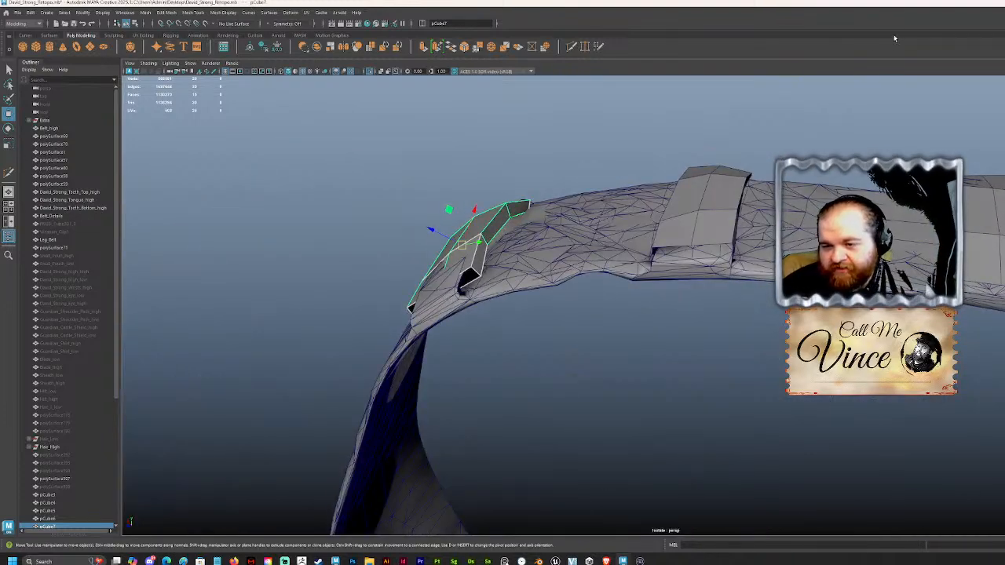
Step: Switch the new strap block to vertex editing and move its near lower-end vertices toward the high-poly loop
alt+drag(373, 143, 541, 212)
right_click(553, 228)
click(515, 227)
click(548, 344)
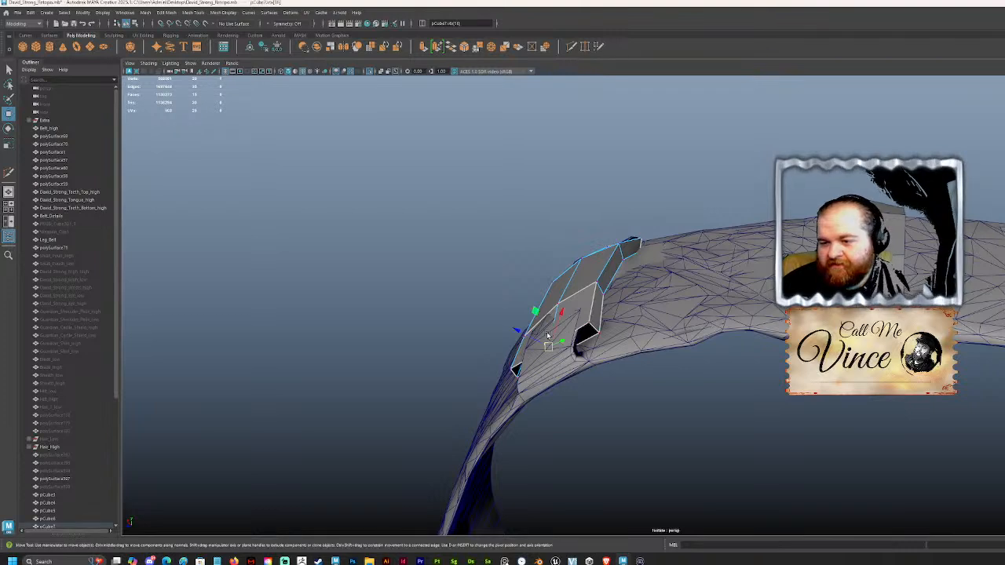
key(q)
click(592, 323)
drag(590, 324, 614, 322)
click(598, 334)
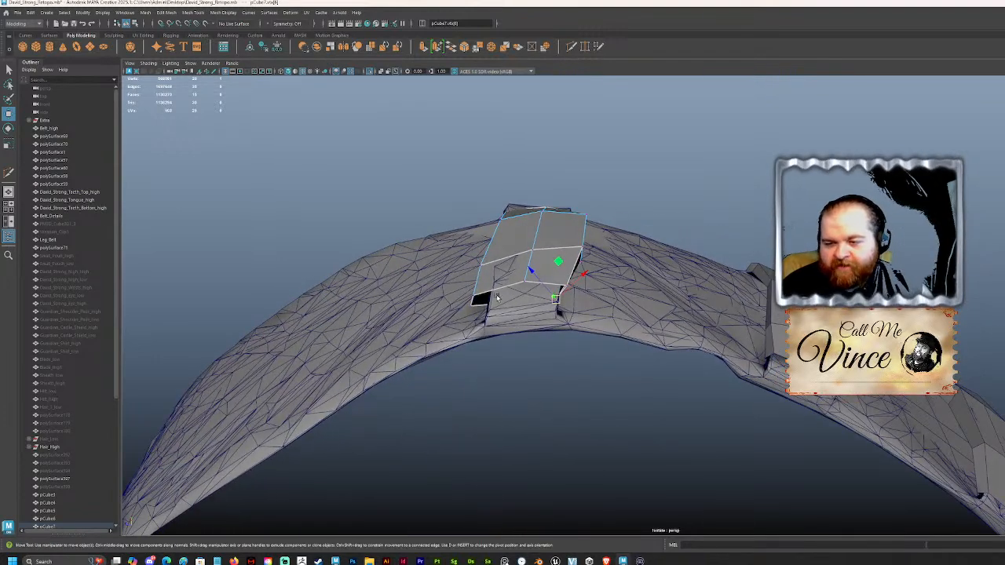
Step: Move the lower corner vertices on the opposite side of the new strap block onto the high-poly loop
drag(476, 299, 488, 289)
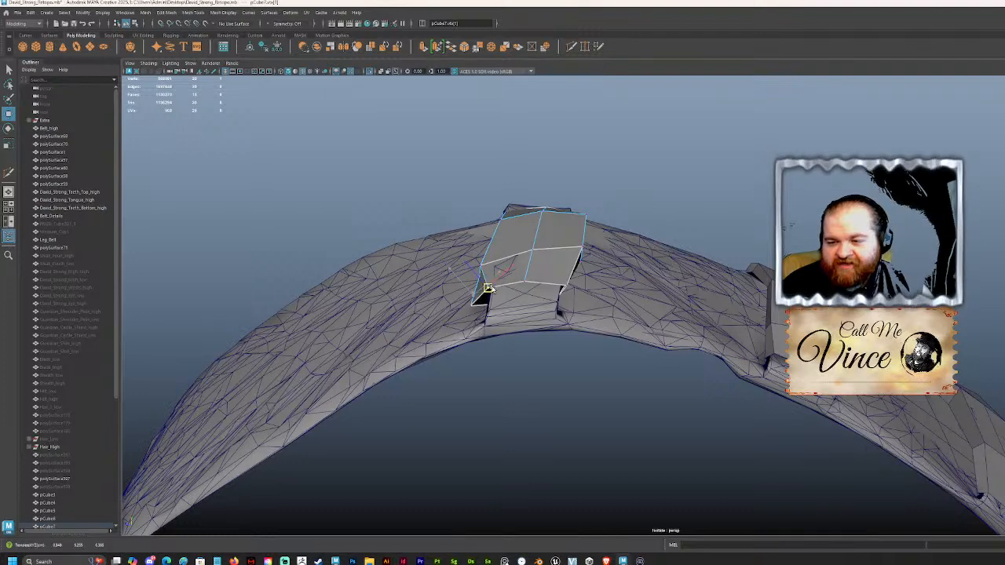
click(474, 304)
click(473, 305)
drag(474, 305, 542, 301)
alt+drag(564, 354, 564, 271)
drag(537, 211, 541, 215)
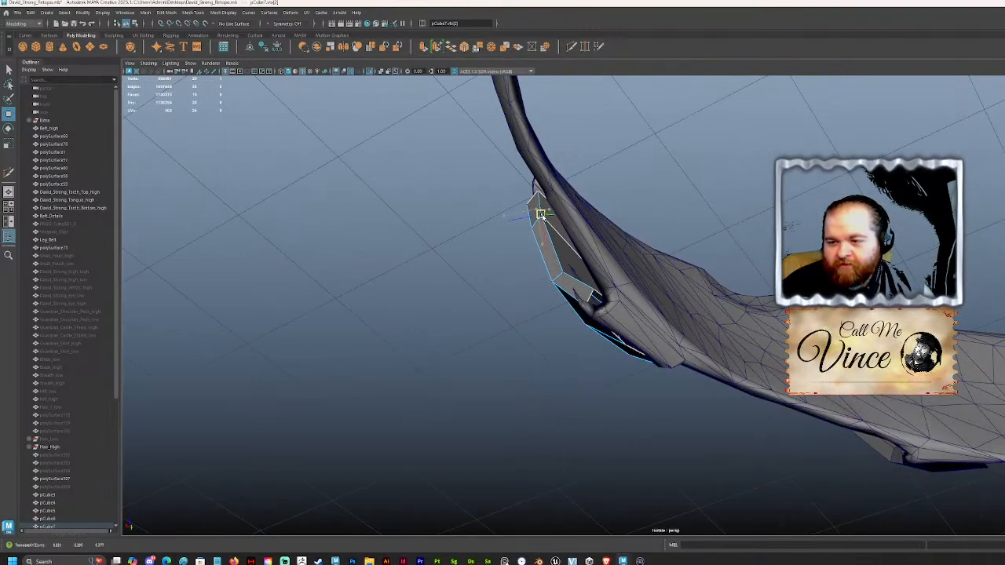
Step: Move the corner vertices at the strap block's upper end onto the sides of the high-poly loop
alt+drag(574, 253, 630, 236)
alt+drag(621, 282, 542, 278)
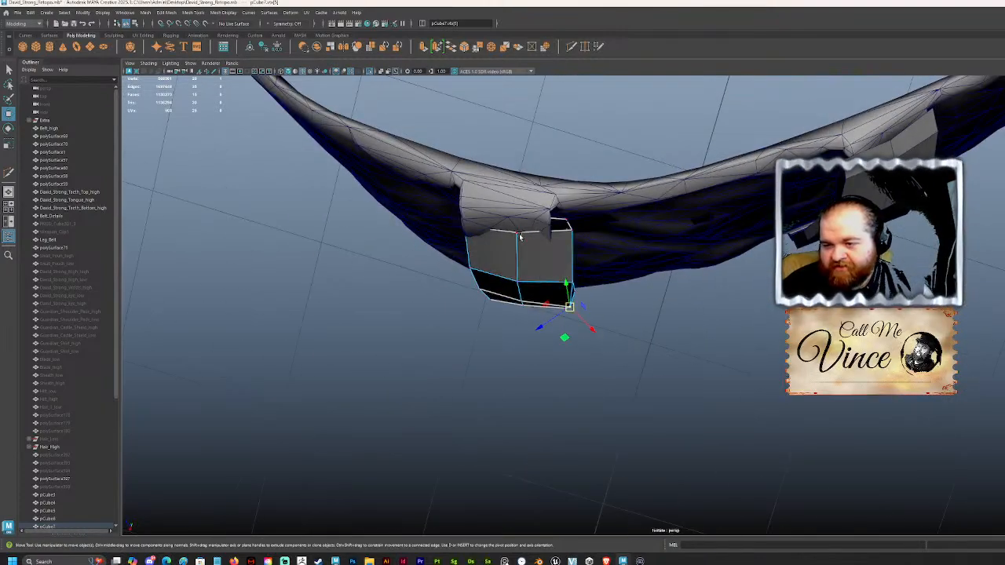
alt+drag(511, 225, 599, 245)
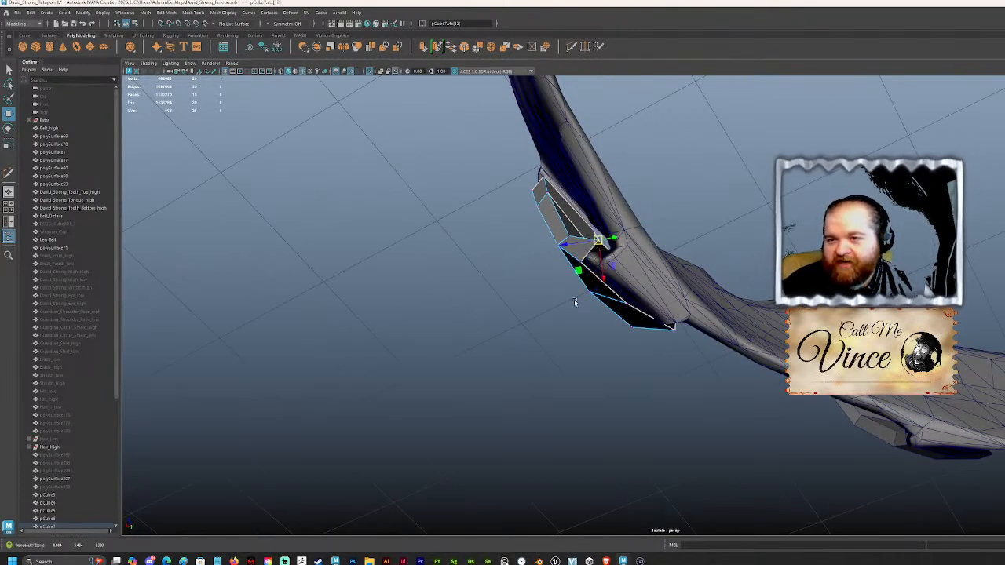
alt+drag(664, 393, 652, 360)
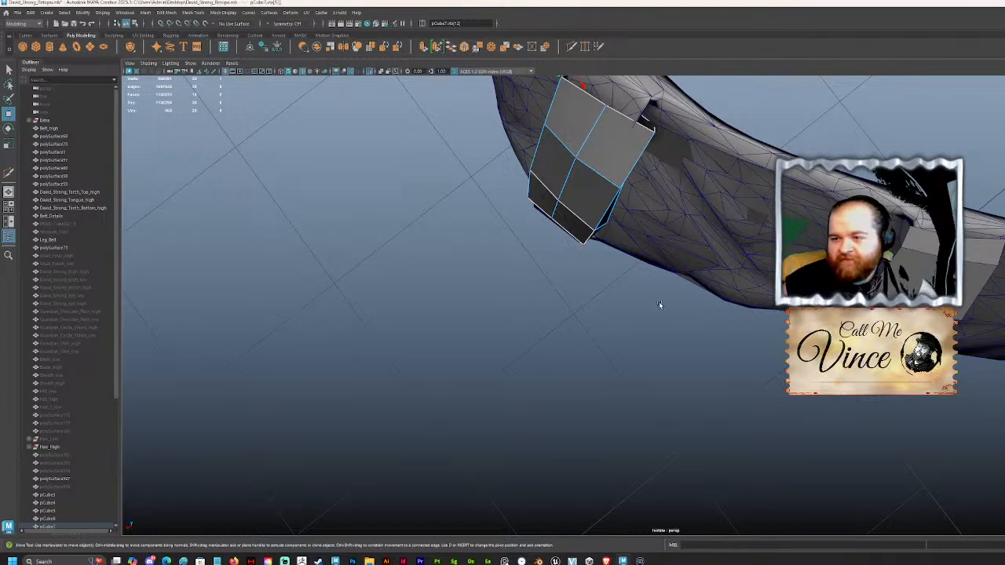
click(638, 134)
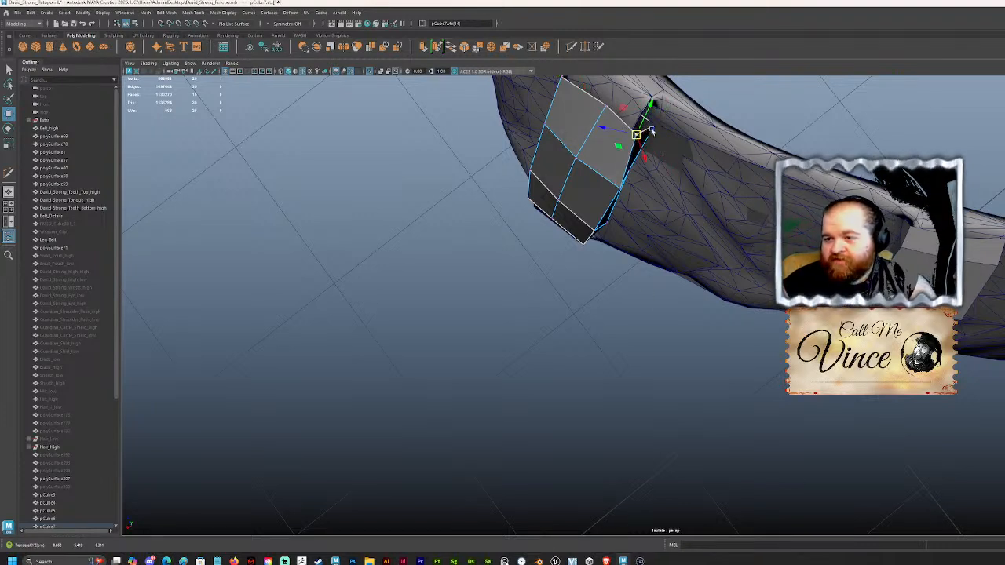
click(644, 127)
drag(644, 127, 644, 125)
alt+drag(644, 125, 671, 135)
Step: Reposition the strap block's upper middle vertex and its lower corner vertex to follow the high-poly loop
click(614, 149)
mouse_move(614, 149)
mouse_down()
mouse_move(606, 147)
mouse_move(613, 152)
mouse_up()
click(617, 154)
click(593, 229)
drag(594, 231, 588, 204)
click(601, 233)
alt+drag(602, 375, 608, 336)
click(581, 352)
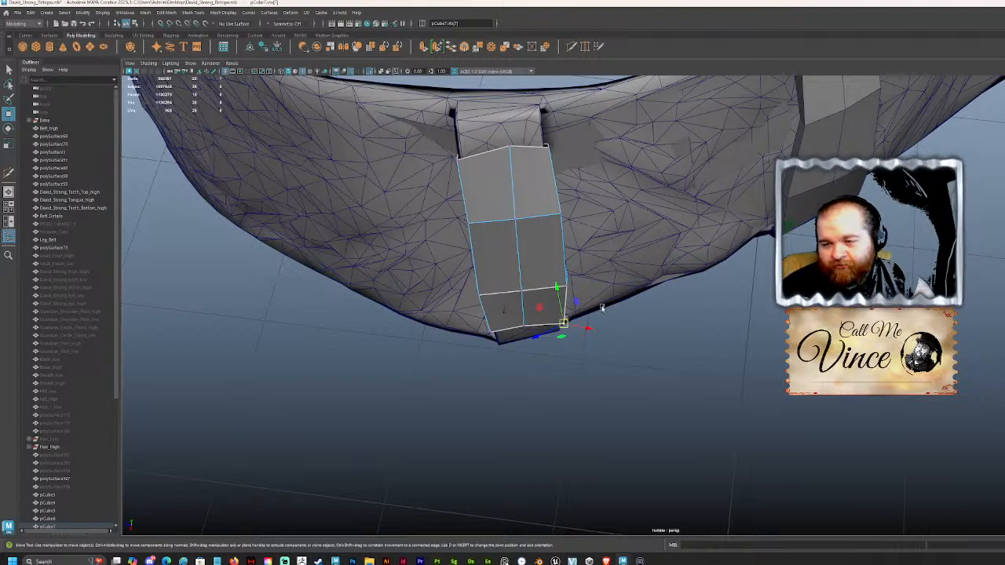
alt+drag(581, 260, 586, 379)
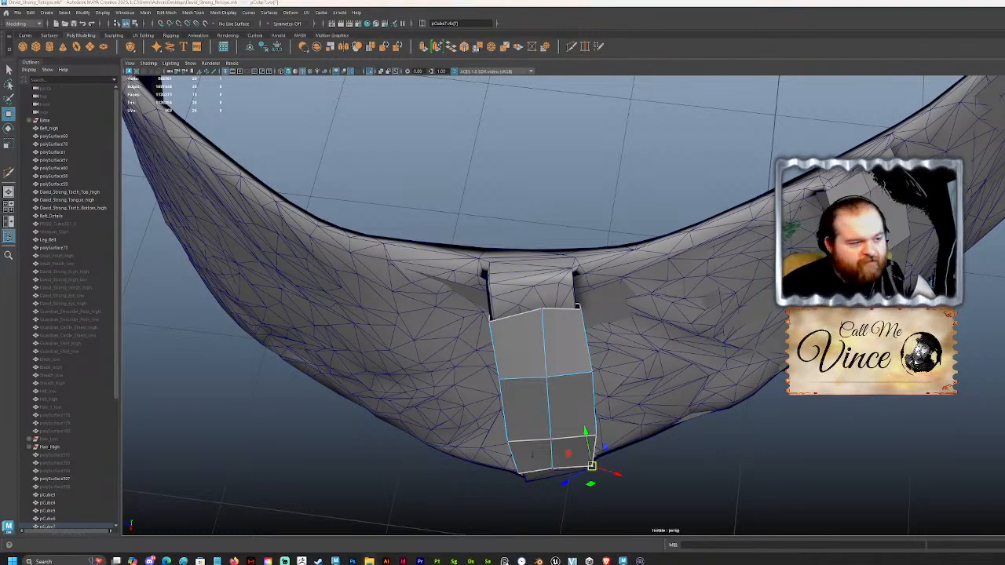
Step: Bring up File Explorer and browse from the Alpha_Brushes folder up to Environments_and_Props
drag(0, 110, 691, 151)
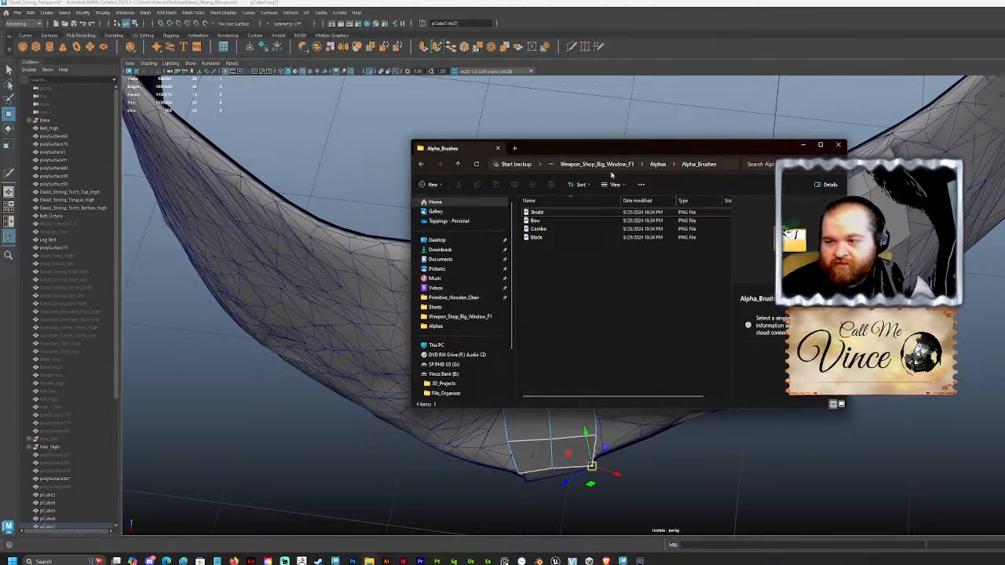
click(591, 165)
click(577, 165)
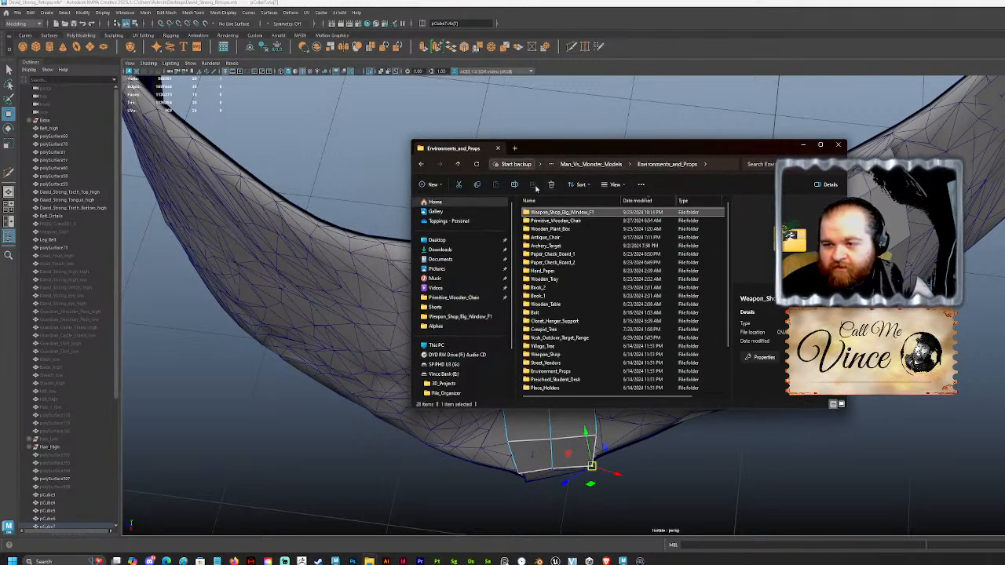
click(422, 164)
drag(601, 154, 0, 152)
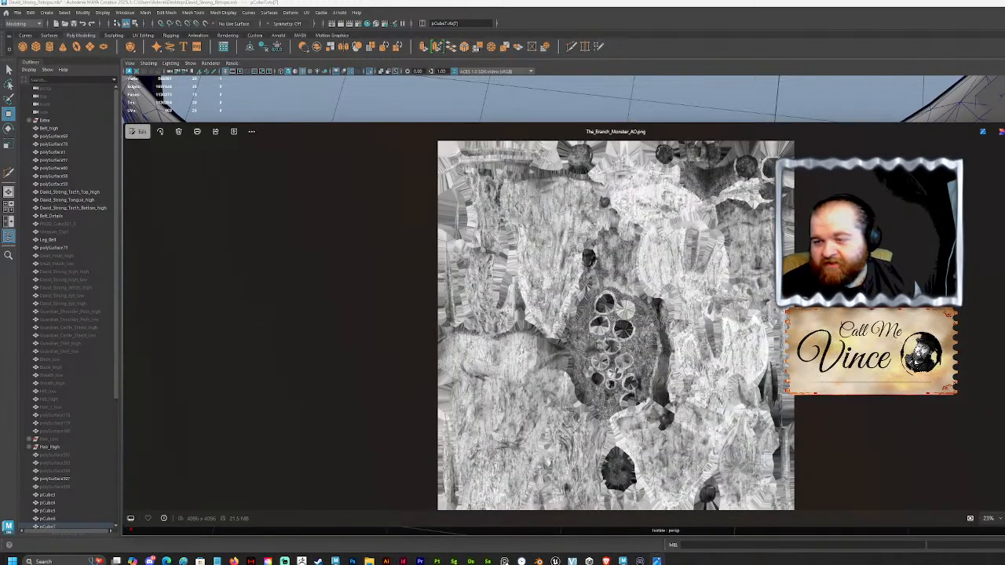
Step: Look through The_Branch_Monster texture maps from AO through Roughness to Transmissive, and close the image viewer
key(Right)
key(Right)
key(Right)
key(Right)
key(Right)
key(Right)
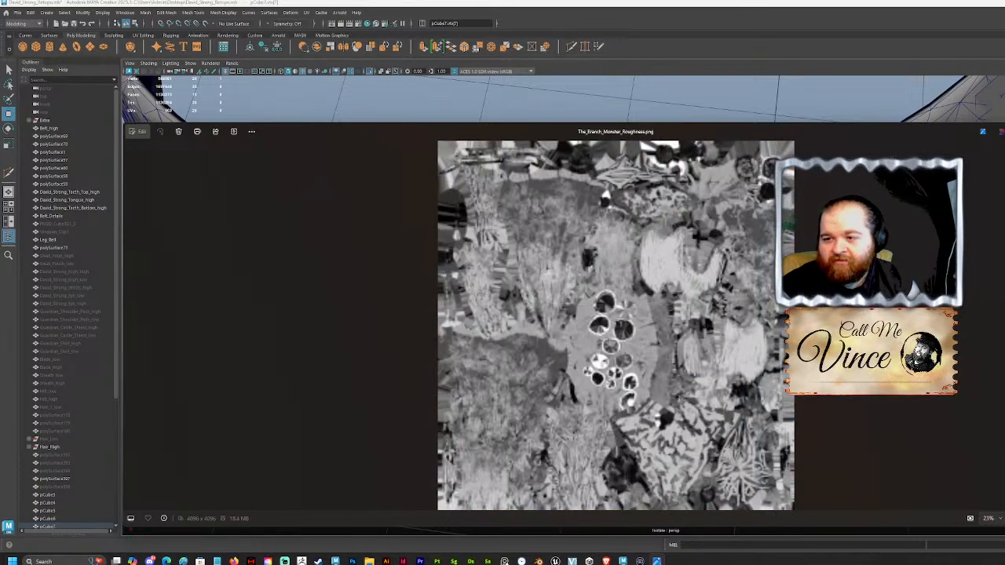
key(Right)
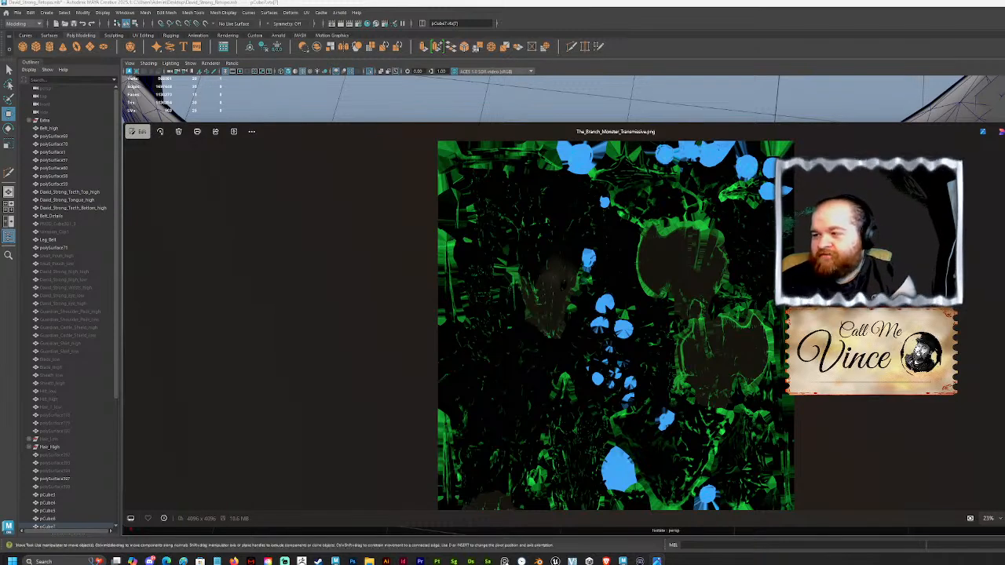
key(alt+F4)
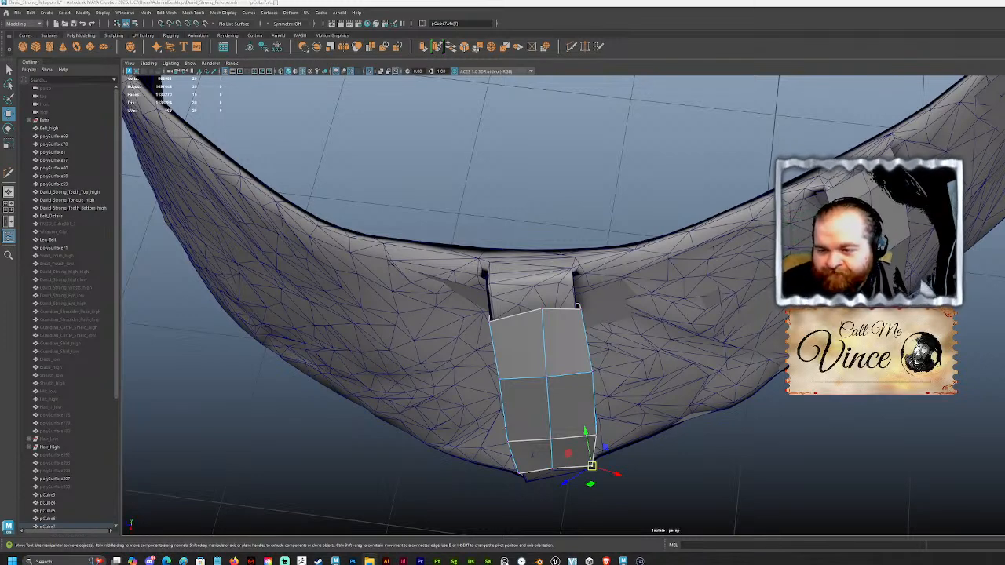
alt+drag(589, 309, 667, 272)
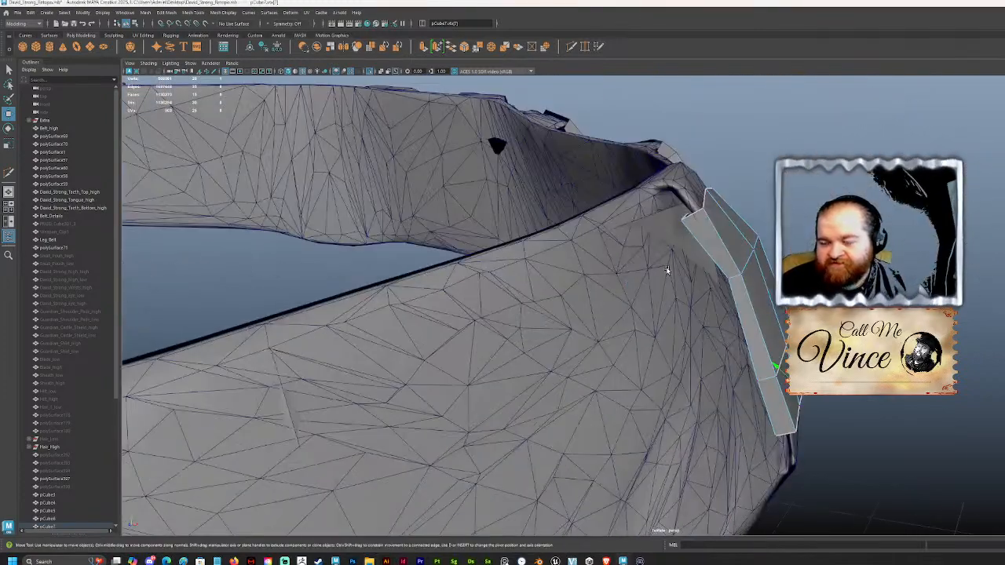
alt+middle_drag(667, 271, 547, 272)
alt+drag(546, 272, 545, 178)
click(545, 183)
click(541, 209)
right_drag(632, 152, 591, 167)
key(ctrl+z)
click(536, 181)
drag(539, 182, 602, 284)
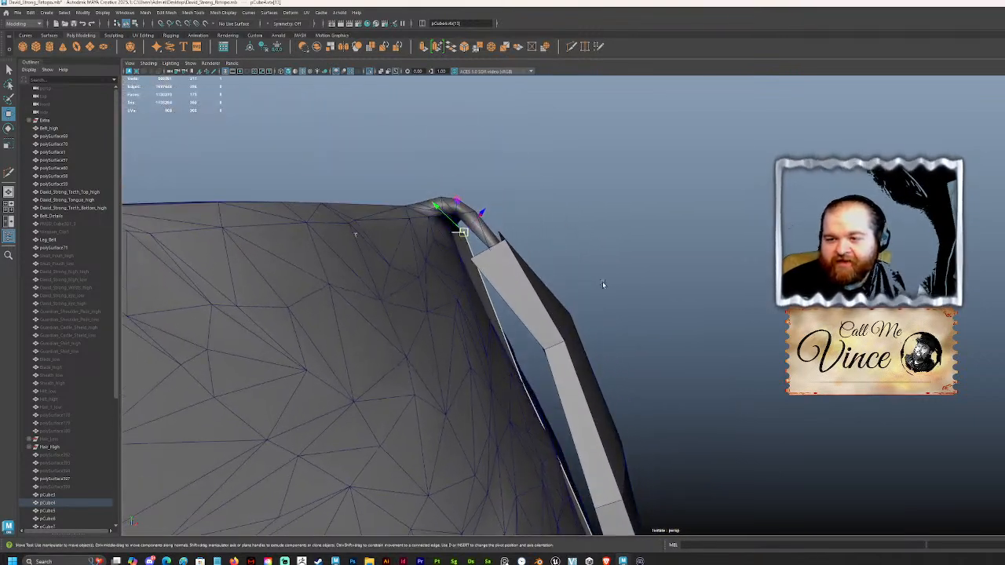
Step: Return the strap block to vertex editing and move its upper-end side vertex toward the opening of the high-poly loop
click(519, 274)
alt+drag(498, 286, 482, 300)
right_drag(476, 321, 463, 291)
click(455, 324)
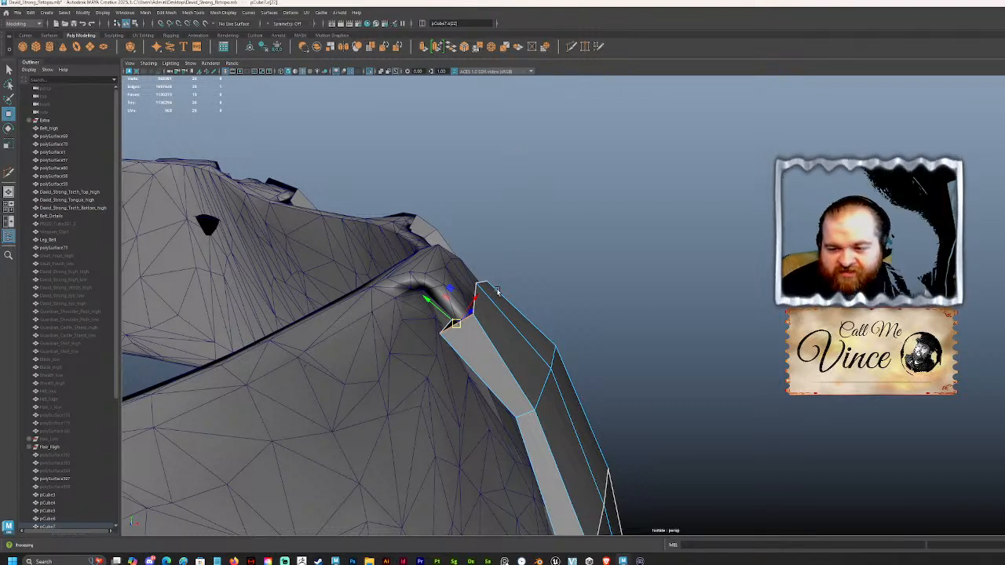
drag(457, 325, 437, 309)
key(r)
alt+drag(431, 253, 911, 251)
alt+drag(438, 178, 574, 191)
Step: Select the middle vertex of the strap block's upper edge and adjust it against the high-poly loop
scroll(575, 193, up, 3)
click(549, 225)
right_drag(563, 244, 525, 238)
click(549, 225)
click(549, 226)
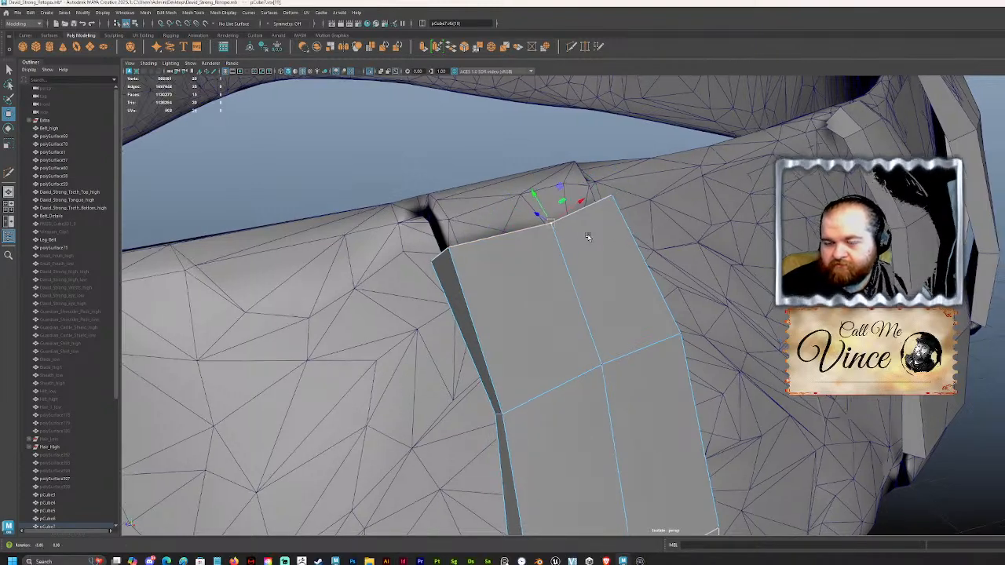
alt+drag(583, 236, 633, 234)
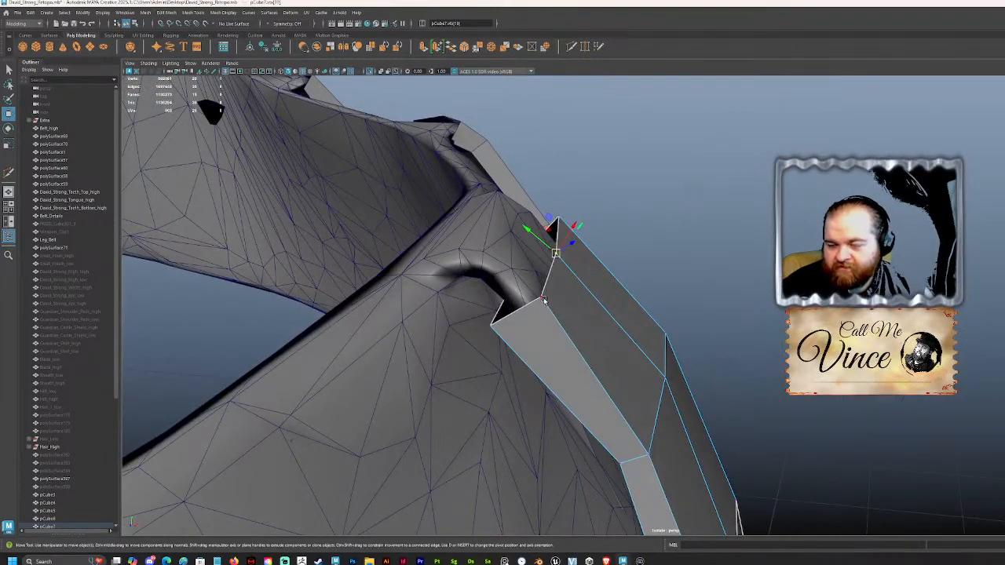
key(F8)
alt+drag(544, 302, 588, 328)
key(ctrl+z)
Step: Move both outer corner vertices of the strap block's upper end and the middle vertex between them onto the loop surface
click(632, 355)
alt+drag(659, 364, 695, 348)
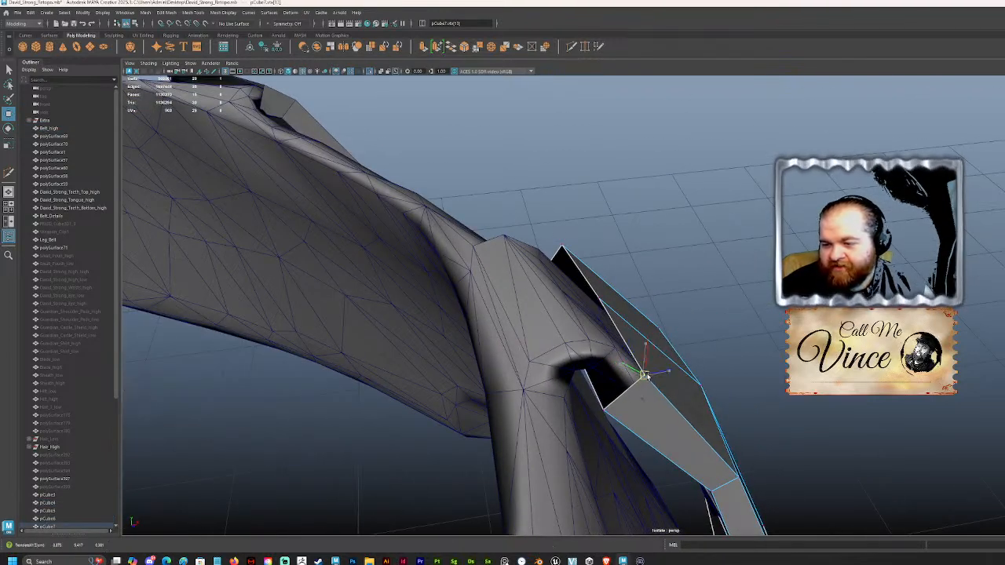
click(565, 248)
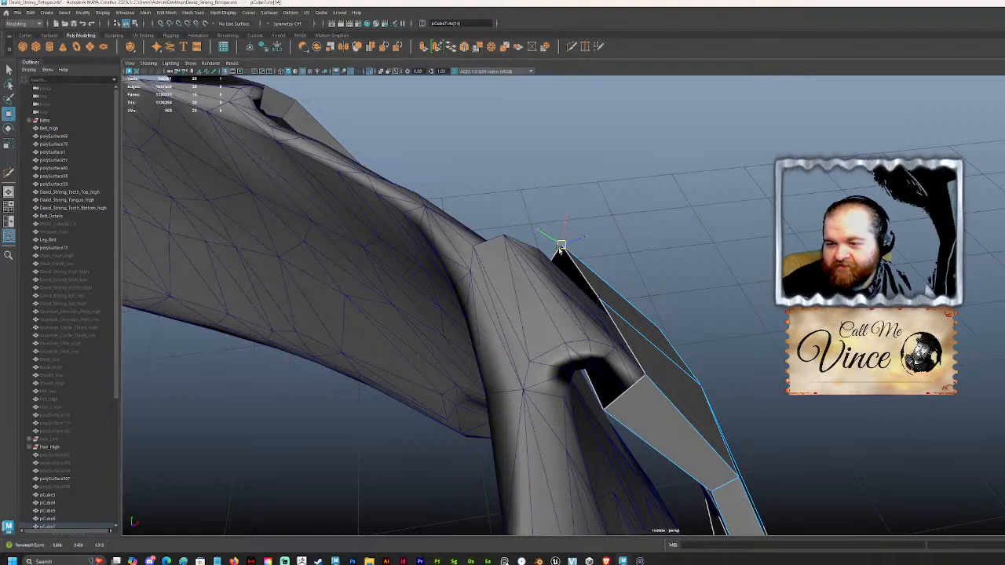
click(599, 298)
drag(599, 299, 582, 281)
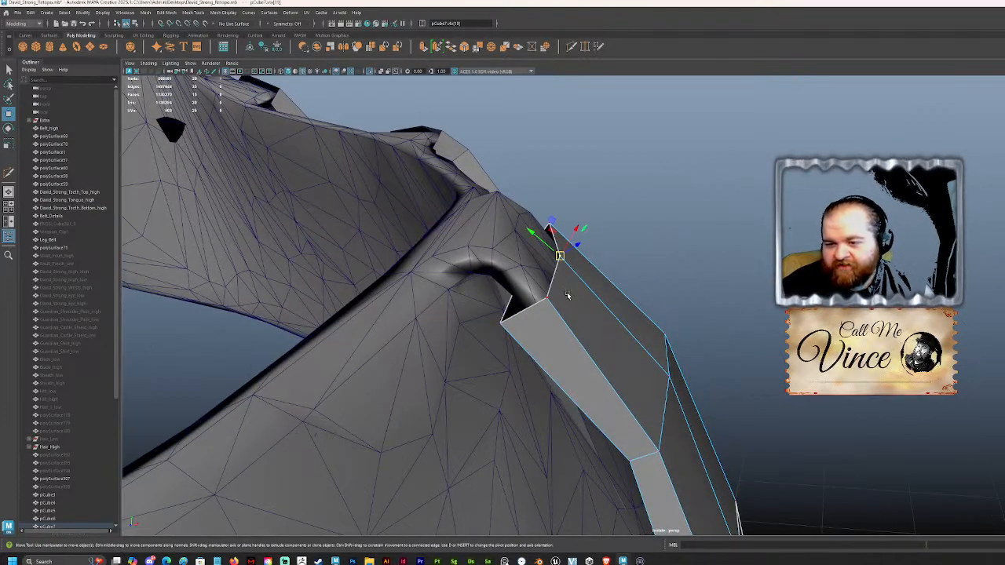
Step: Scale the three outer vertices of the strap block's upper end together and shift the middle one outward
click(547, 302)
shift+click(560, 255)
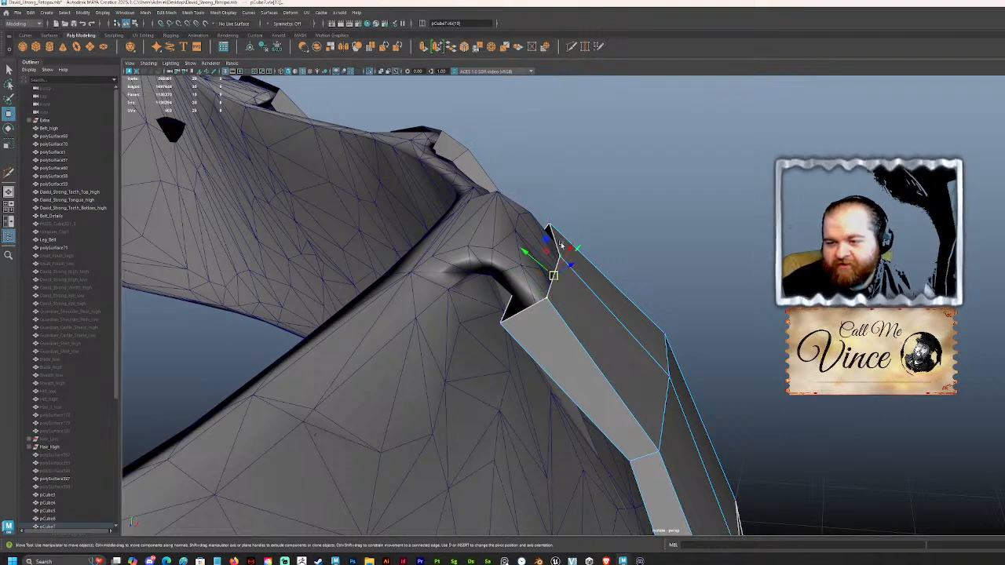
shift+click(549, 224)
alt+drag(568, 266, 532, 201)
key(r)
mouse_move(531, 220)
alt+mouse_down()
mouse_move(540, 220)
mouse_move(534, 206)
alt+mouse_up()
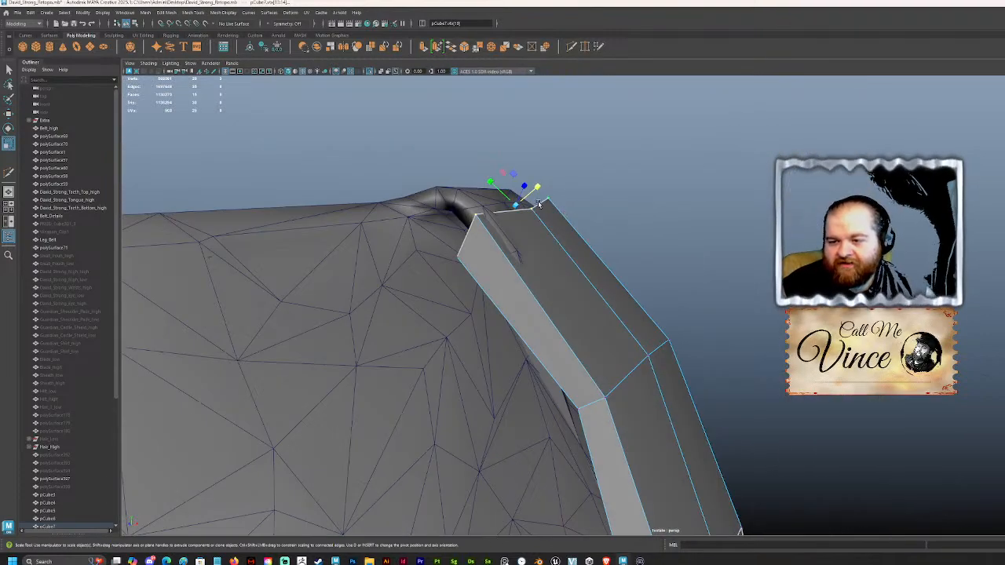
key(w)
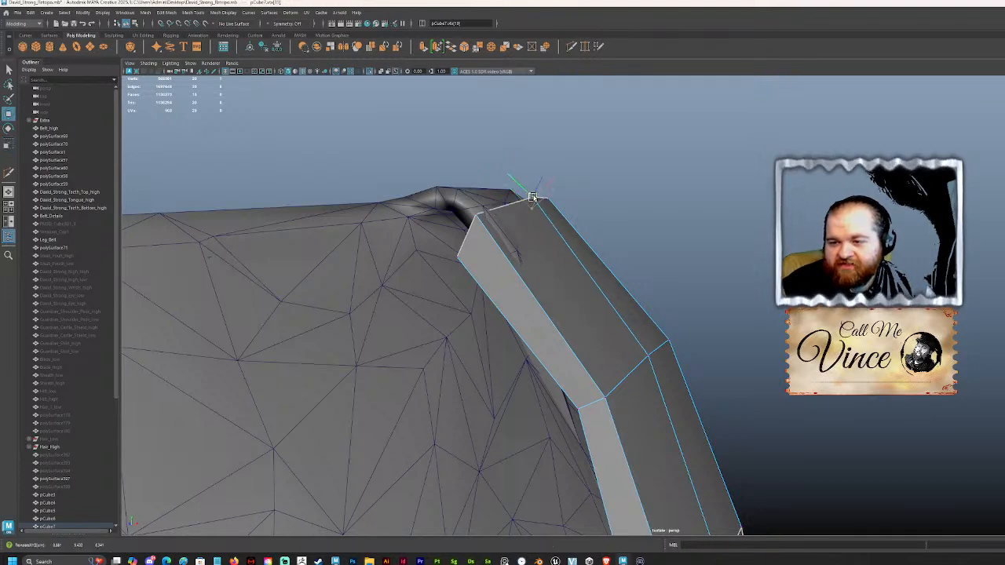
alt+drag(534, 202, 539, 319)
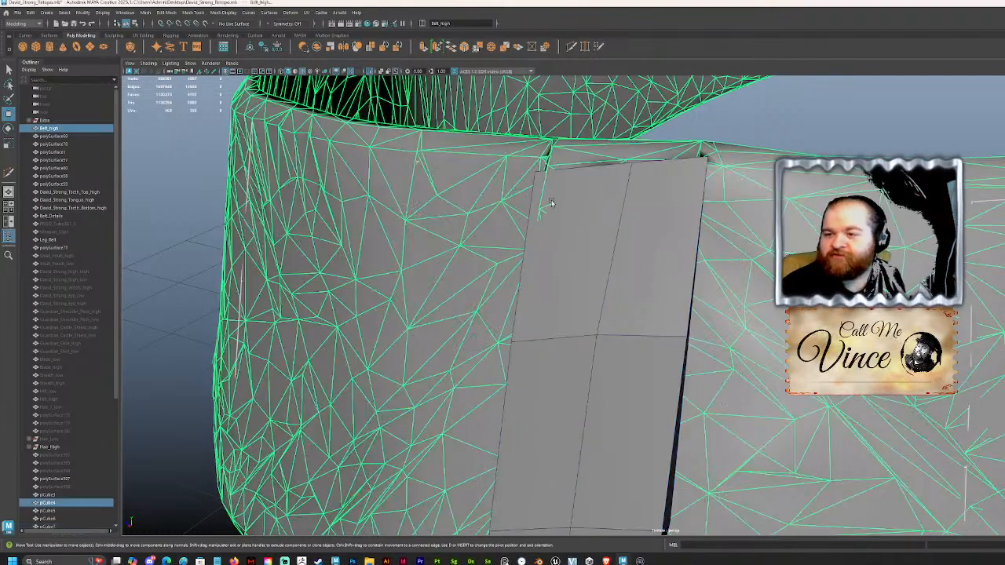
Step: Extrude the strap block's outer upper-end edges in two segments across the top of the high-poly loop
alt+drag(583, 226, 609, 223)
alt+drag(460, 256, 613, 196)
scroll(540, 208, up, 3)
alt+drag(505, 246, 541, 246)
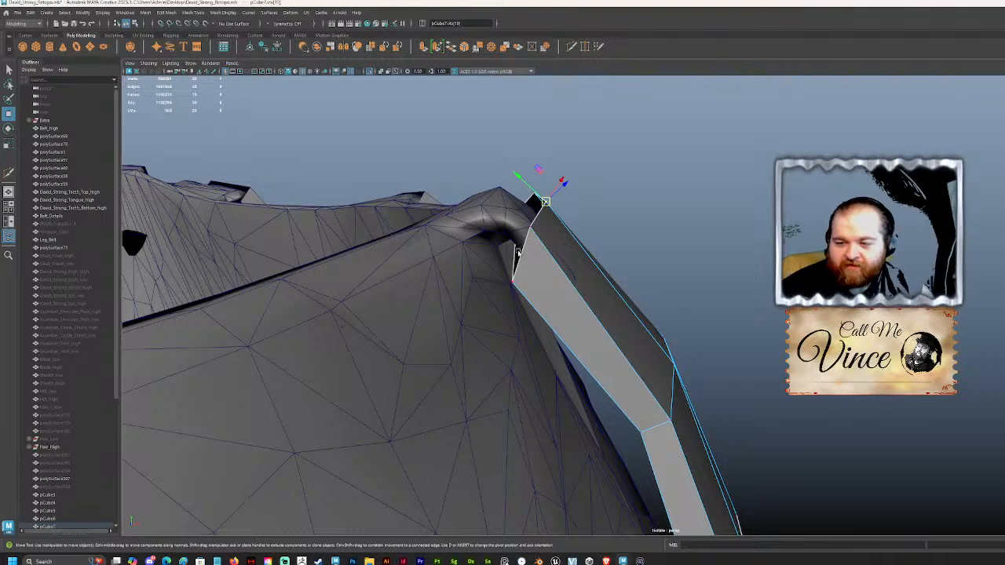
alt+drag(550, 287, 575, 262)
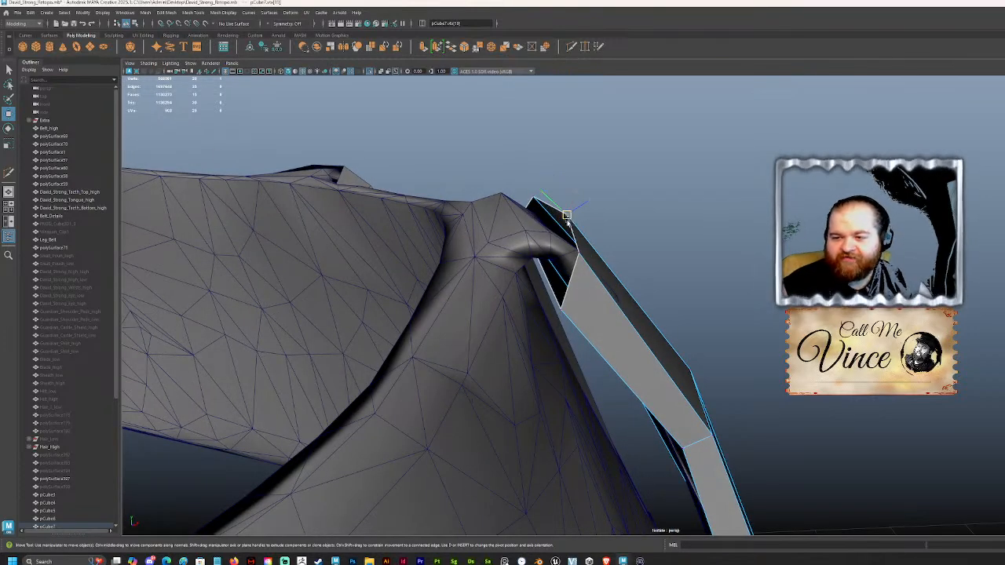
alt+drag(561, 225, 542, 241)
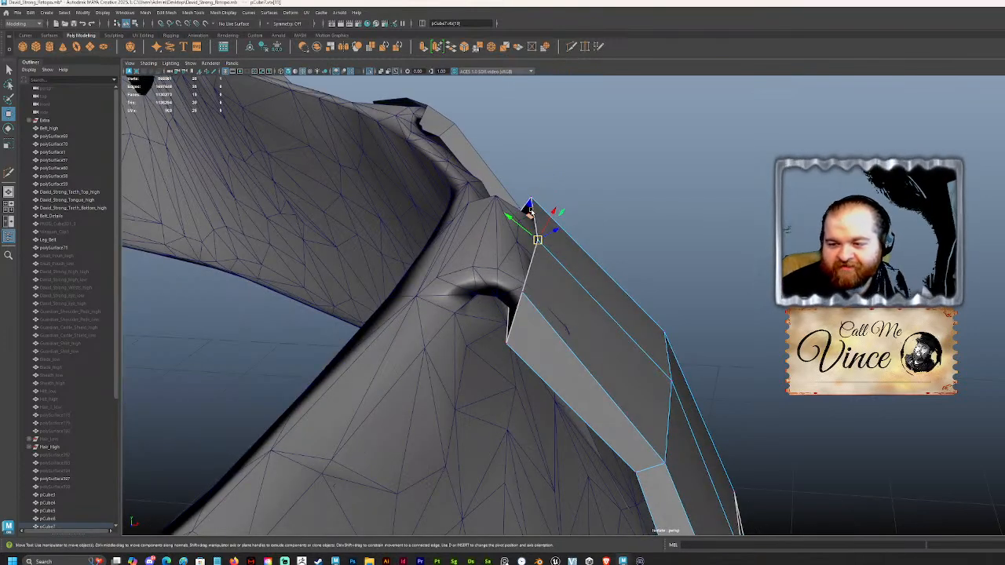
right_drag(598, 263, 594, 248)
click(537, 223)
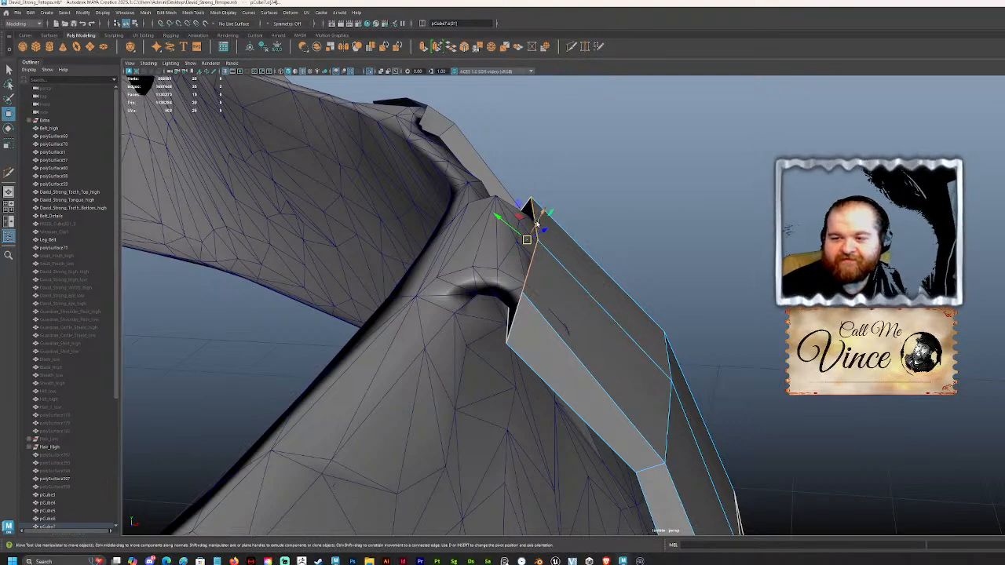
shift+drag(523, 242, 453, 249)
scroll(499, 177, up, 5)
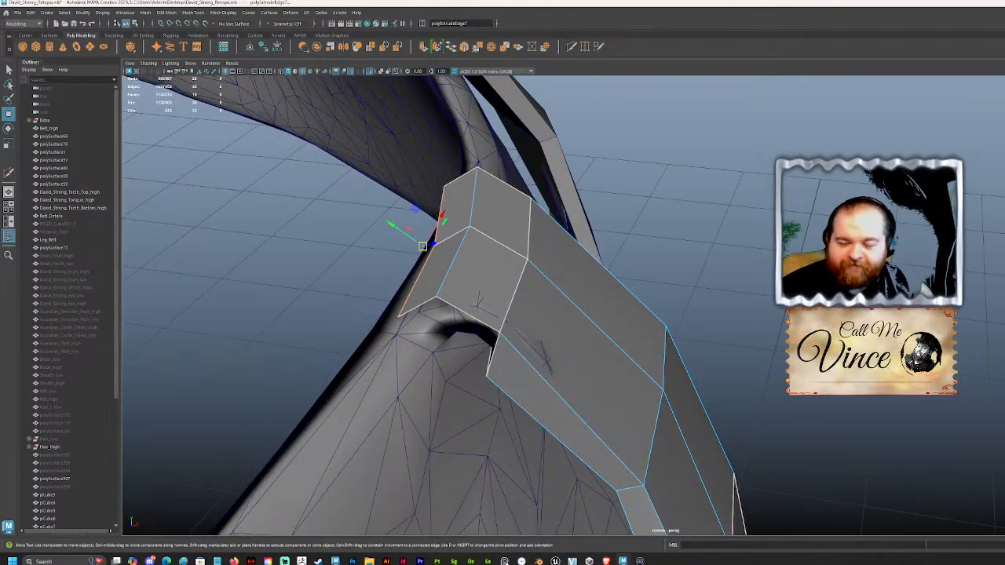
Step: Move the vertices of the newly extruded strap segments down onto the top of the high-poly loop
click(412, 106)
click(433, 286)
alt+drag(434, 287, 416, 220)
click(468, 183)
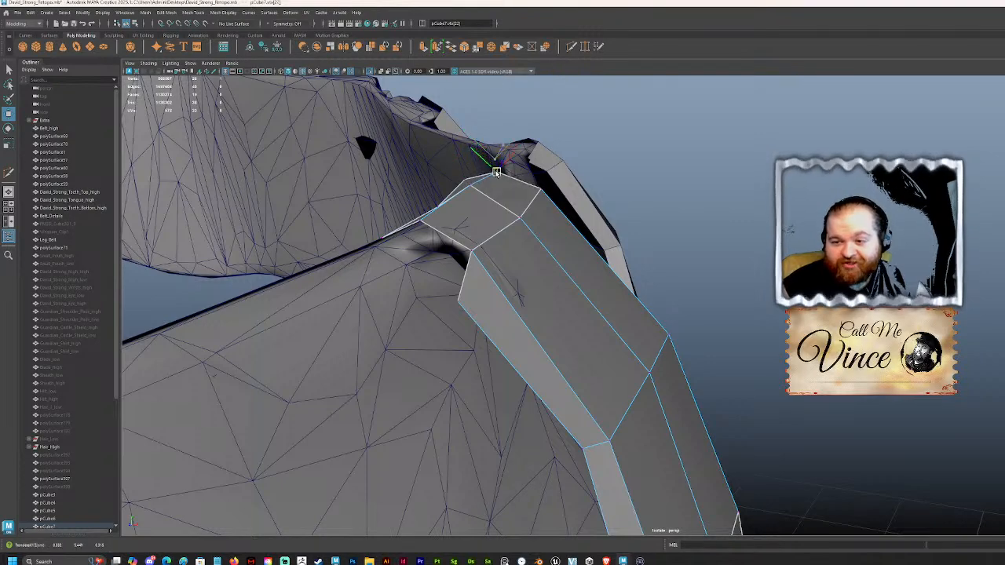
drag(471, 186, 432, 238)
click(438, 248)
Step: Fit the end-row vertices of the extruded strip to the inner side of the belt's upper rim
click(439, 190)
drag(444, 189, 475, 221)
alt+drag(493, 266, 570, 274)
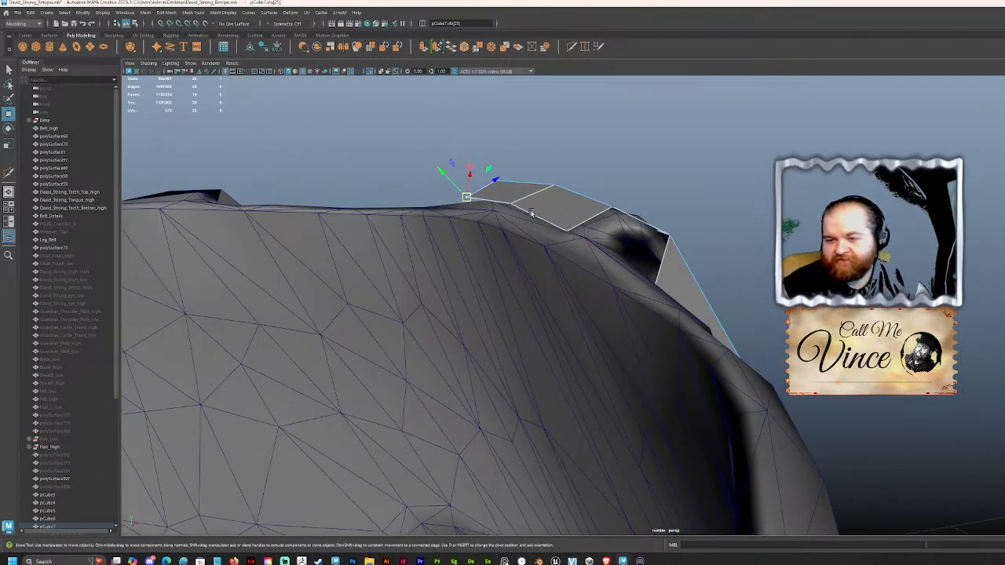
alt+drag(515, 204, 550, 212)
click(646, 212)
alt+drag(664, 217, 653, 192)
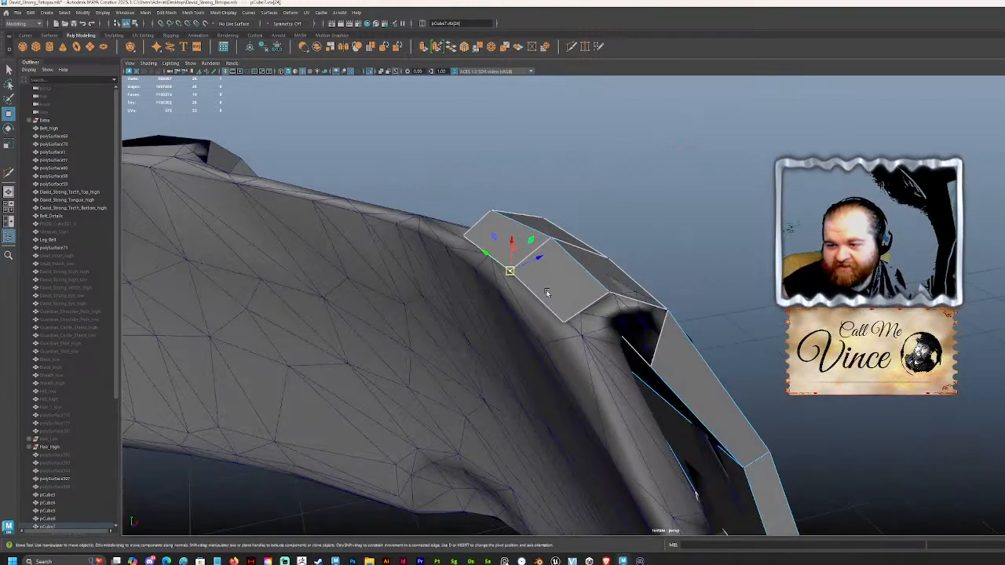
Step: Switch the neighbouring strap block to edge editing and extrude its outer upper-end edges over the top of its high-poly loop
alt+drag(548, 308, 636, 250)
alt+right_drag(653, 240, 573, 200)
alt+drag(574, 200, 676, 219)
alt+middle_drag(848, 255, 695, 232)
alt+drag(725, 226, 675, 266)
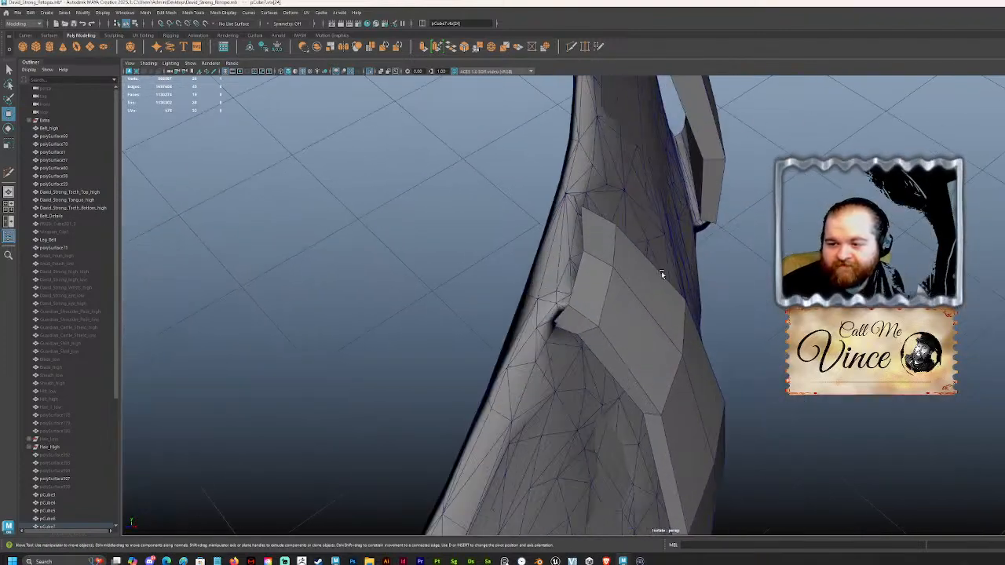
scroll(675, 266, up, 5)
click(531, 238)
right_drag(499, 269, 491, 234)
alt+drag(491, 236, 511, 251)
click(500, 250)
shift+click(511, 220)
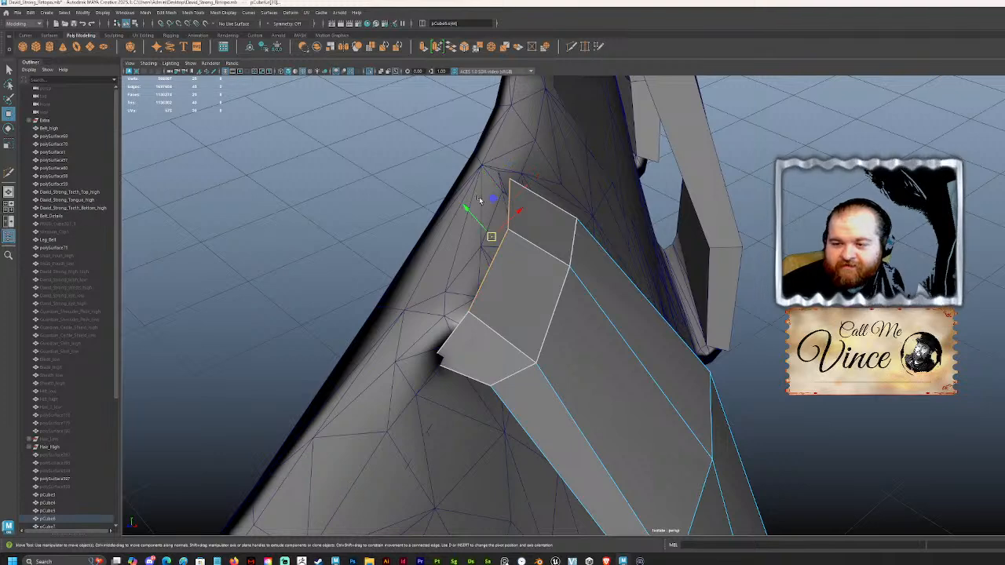
alt+drag(479, 200, 484, 186)
shift+drag(496, 226, 442, 234)
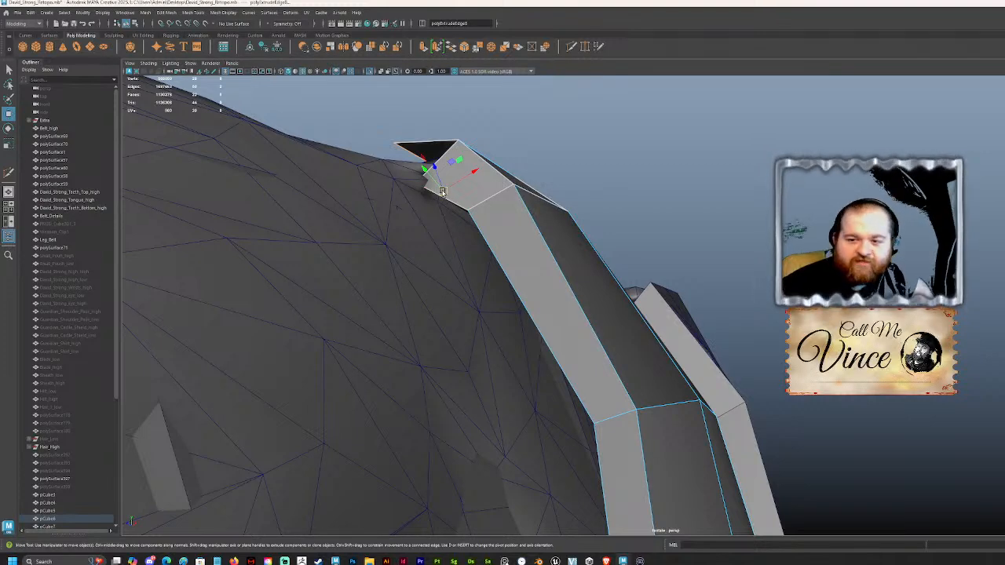
Step: Switch the strap block to vertex editing and fit the vertices of its extruded upper strip to the high-poly loop
right_drag(441, 183, 418, 123)
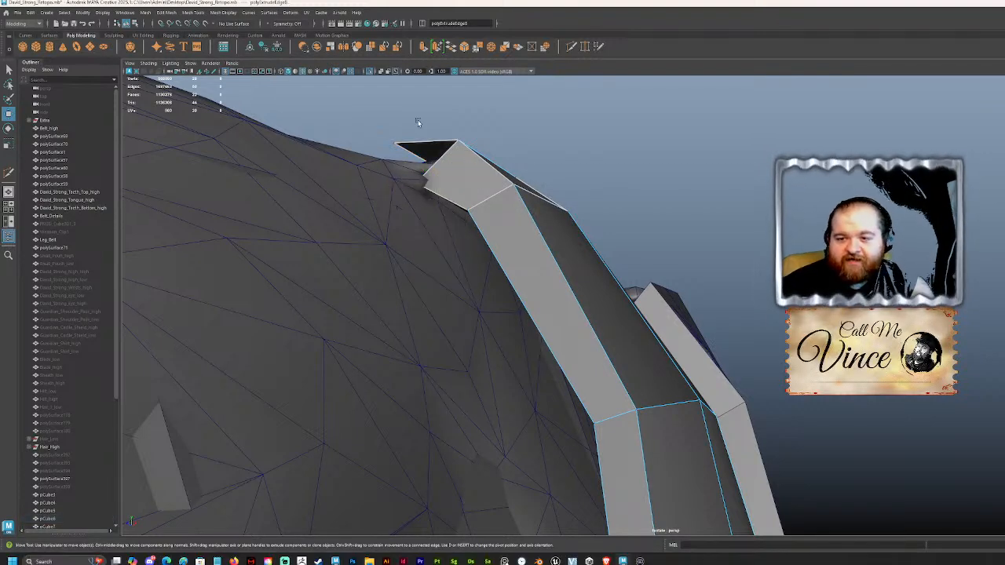
click(417, 183)
alt+drag(417, 184, 401, 278)
drag(390, 381, 377, 277)
alt+drag(381, 239, 435, 272)
click(451, 212)
drag(451, 215, 444, 230)
click(436, 270)
drag(437, 270, 434, 266)
Step: Extrude the next strap block's outer upper-end edges in two segments over the belt's upper rim
alt+drag(446, 228, 919, 428)
scroll(709, 243, down, 5)
alt+drag(709, 243, 556, 279)
scroll(556, 279, up, 5)
alt+middle_drag(556, 279, 459, 305)
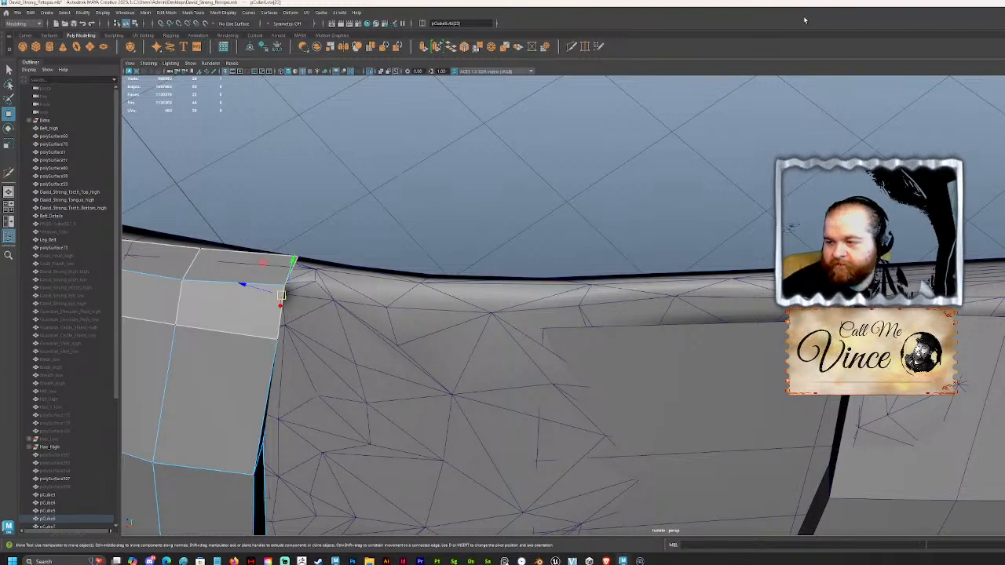
alt+middle_drag(965, 235, 714, 235)
alt+drag(714, 235, 739, 221)
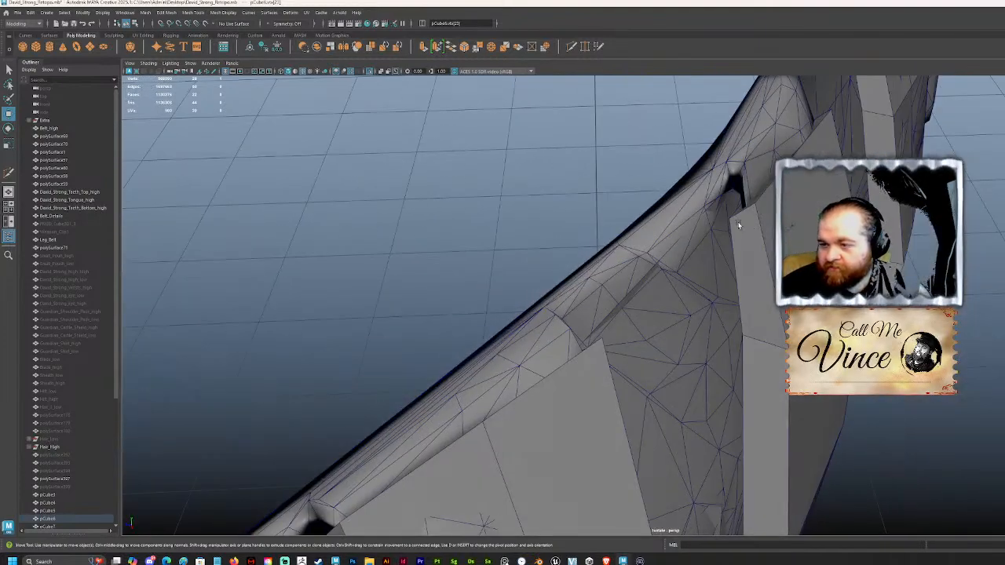
scroll(738, 221, down, 5)
scroll(610, 330, up, 4)
click(598, 383)
alt+middle_drag(599, 383, 589, 318)
scroll(563, 318, up, 3)
right_drag(563, 319, 572, 284)
click(577, 276)
shift+click(510, 319)
alt+drag(554, 298, 596, 298)
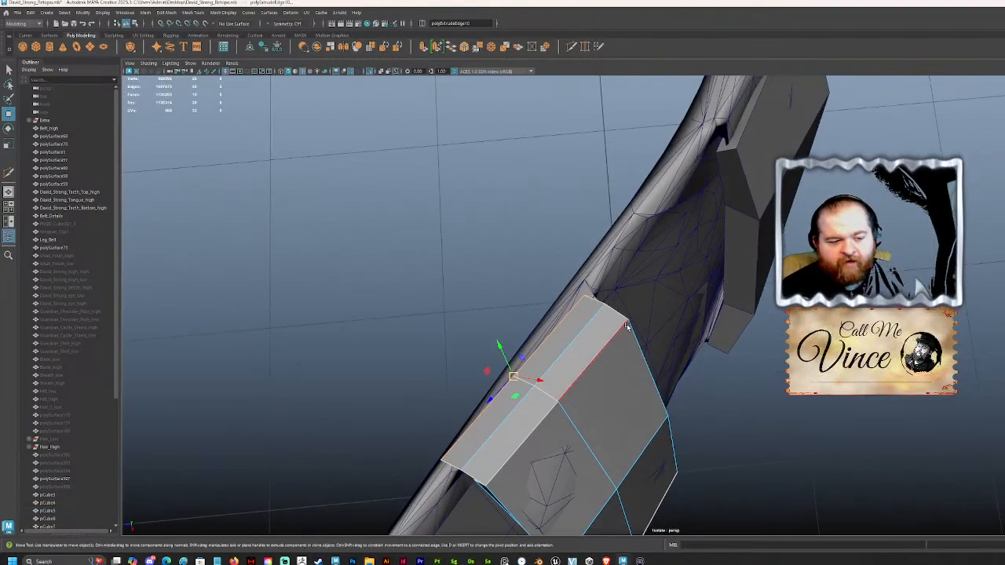
Step: Extrude the undivided upper-end edge of the following strap block over the top of its high-poly loop
alt+drag(330, 263, 651, 256)
click(661, 528)
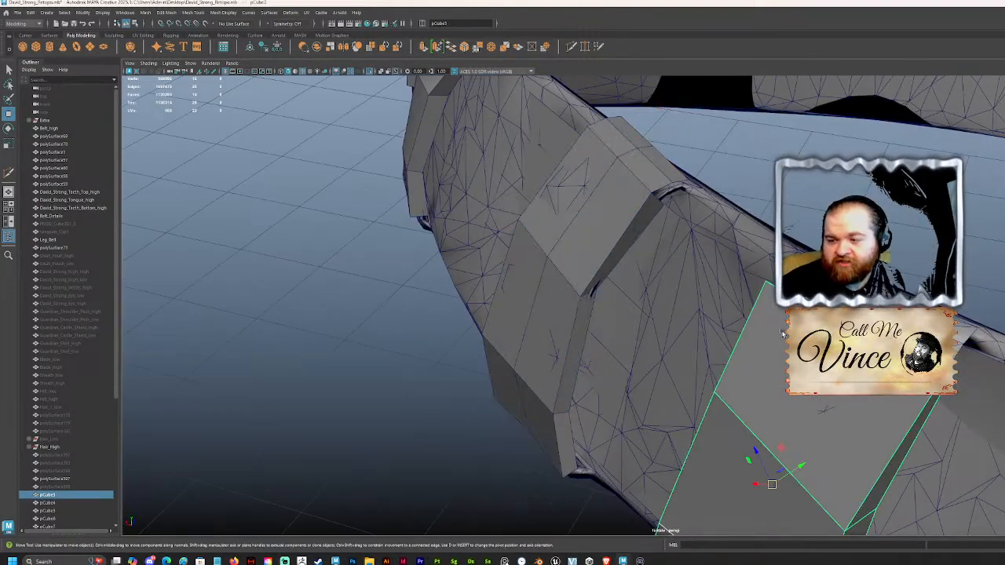
alt+drag(782, 319, 649, 269)
right_drag(626, 338, 635, 312)
click(651, 316)
alt+drag(735, 273, 768, 153)
drag(743, 120, 719, 160)
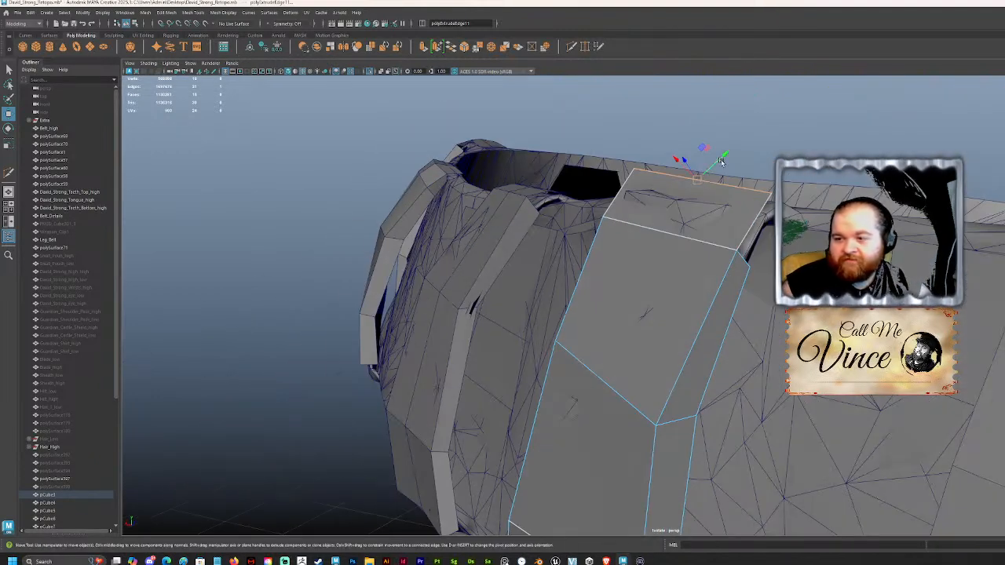
Step: Insert a lengthwise edge loop down the middle of this strap block
click(572, 47)
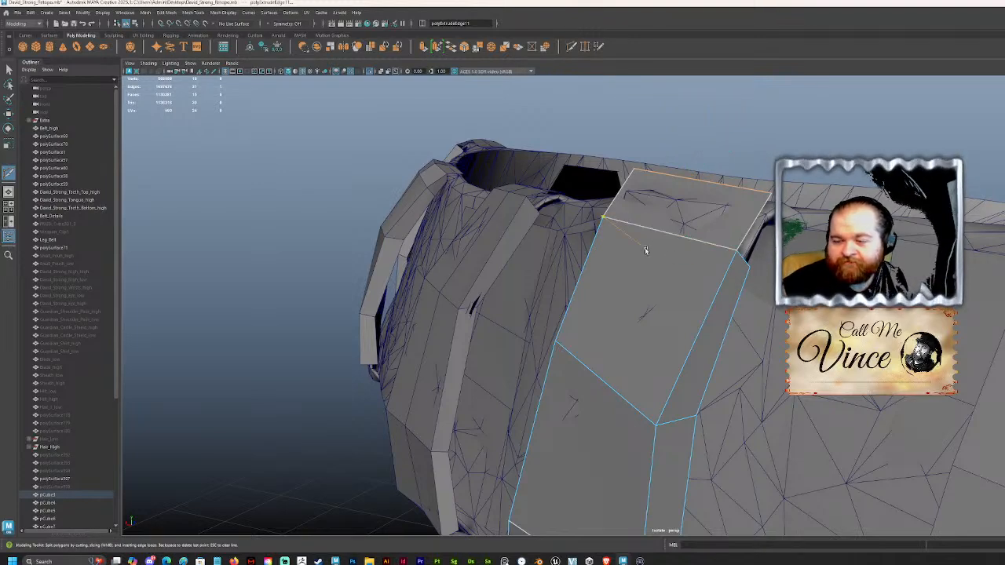
alt+drag(645, 250, 614, 303)
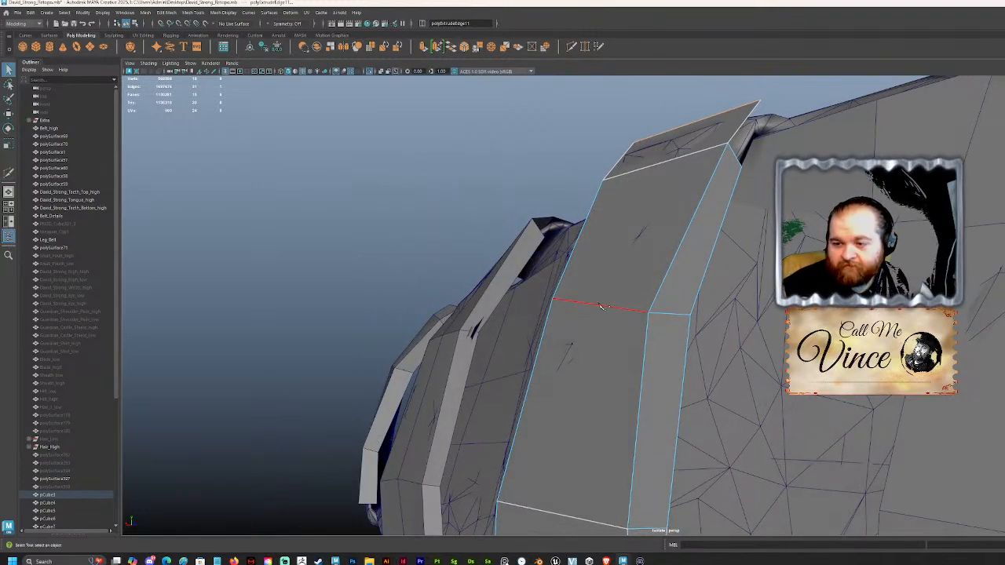
scroll(570, 269, down, 3)
alt+drag(570, 269, 647, 261)
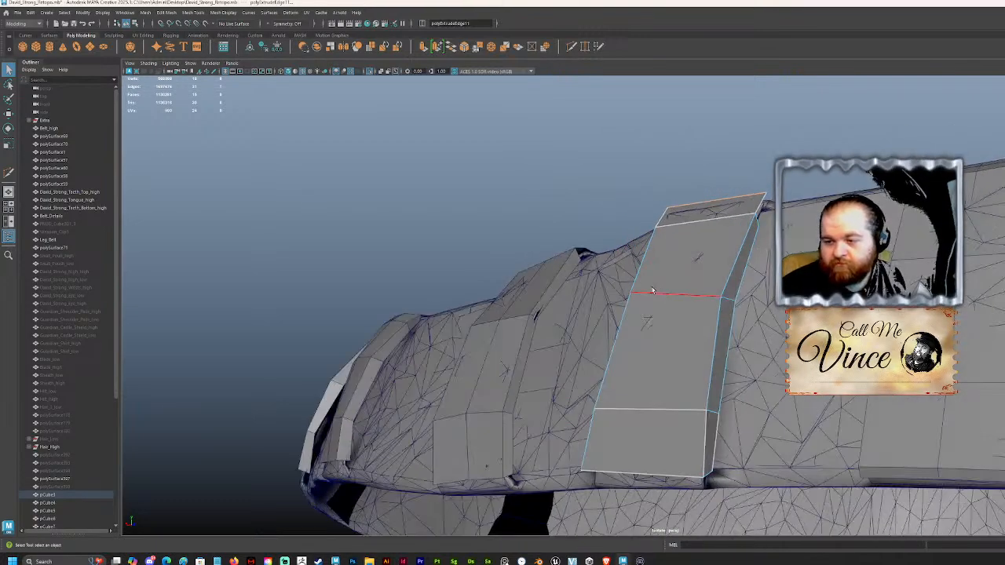
alt+drag(673, 295, 711, 347)
alt+middle_drag(711, 347, 619, 294)
key(w)
click(626, 249)
click(626, 249)
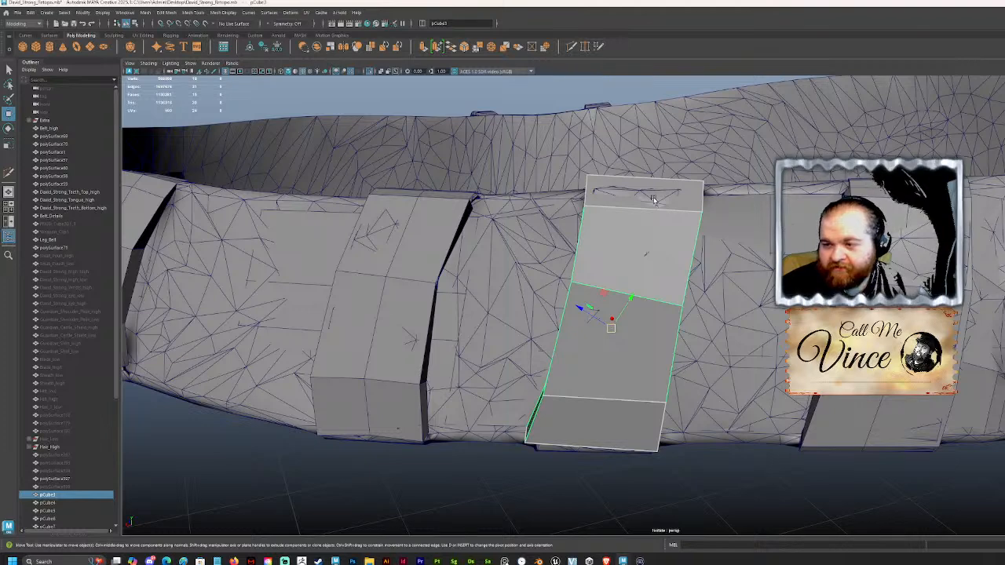
click(572, 46)
ctrl+middle_click(627, 294)
Step: Delete the undivided extruded face at the strap block's upper end
alt+drag(629, 330, 570, 309)
scroll(596, 275, up, 2)
key(w)
click(567, 256)
key(Delete)
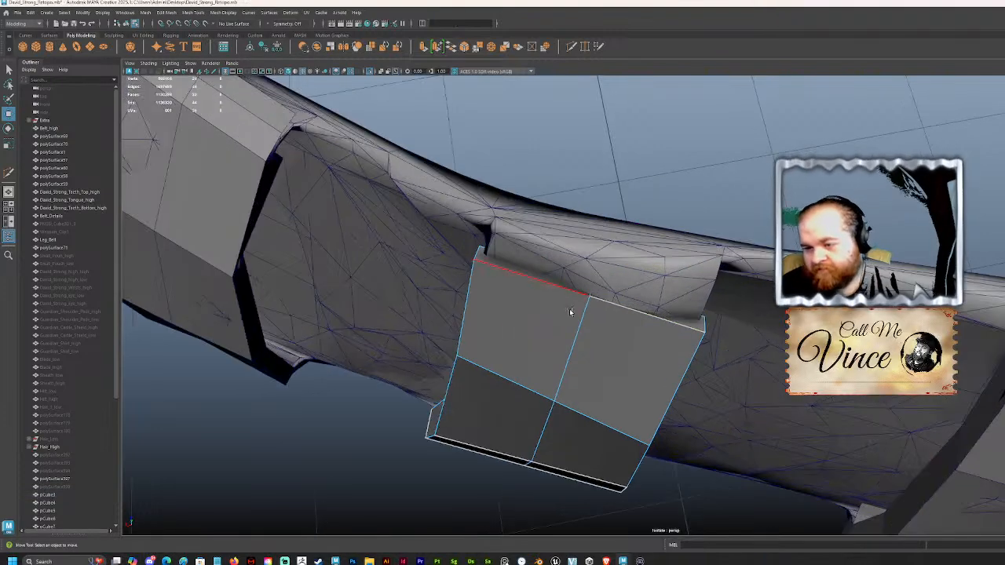
key(ctrl+z)
key(ctrl+z)
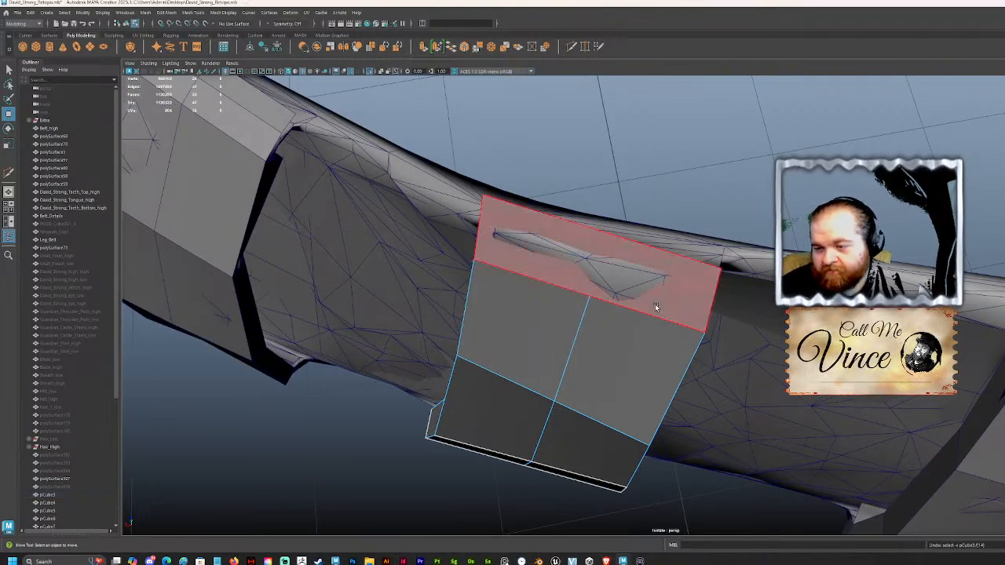
click(662, 292)
key(Delete)
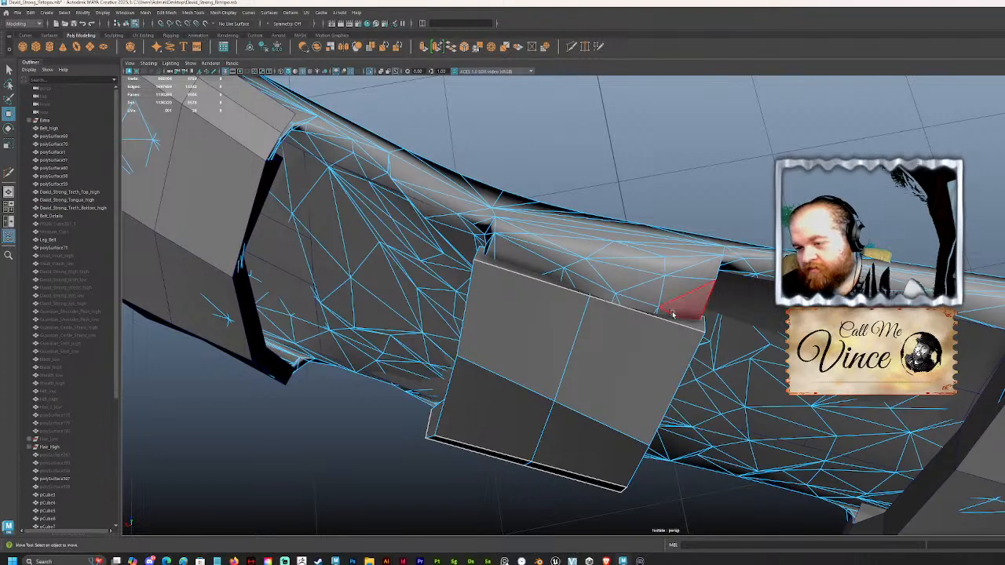
key(ctrl+z)
Step: Extrude both outer upper-end edges of the split strap block in two segments over the high-poly loop to the belt rim
right_drag(569, 143, 568, 166)
click(499, 258)
alt+drag(658, 312, 615, 316)
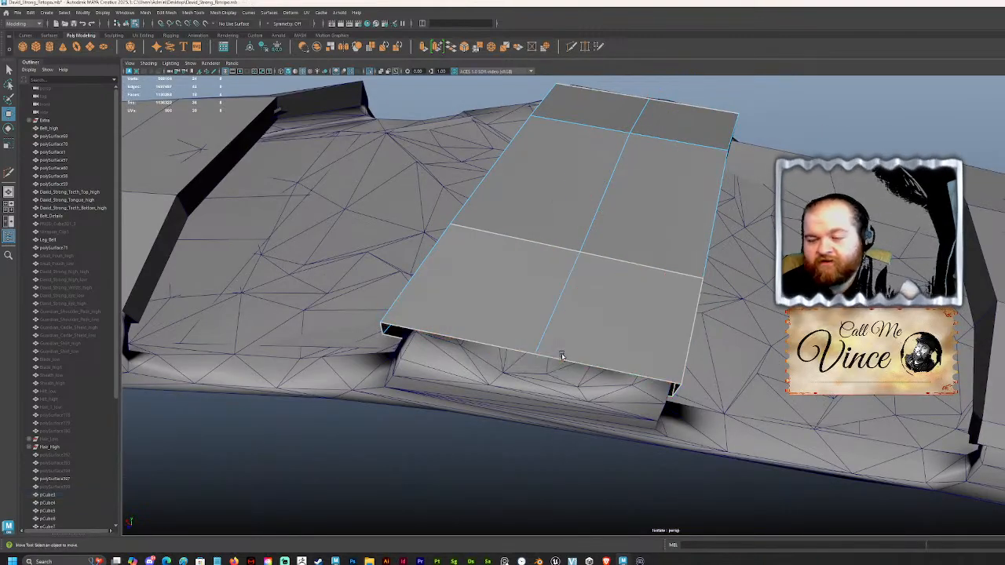
alt+drag(550, 275, 539, 322)
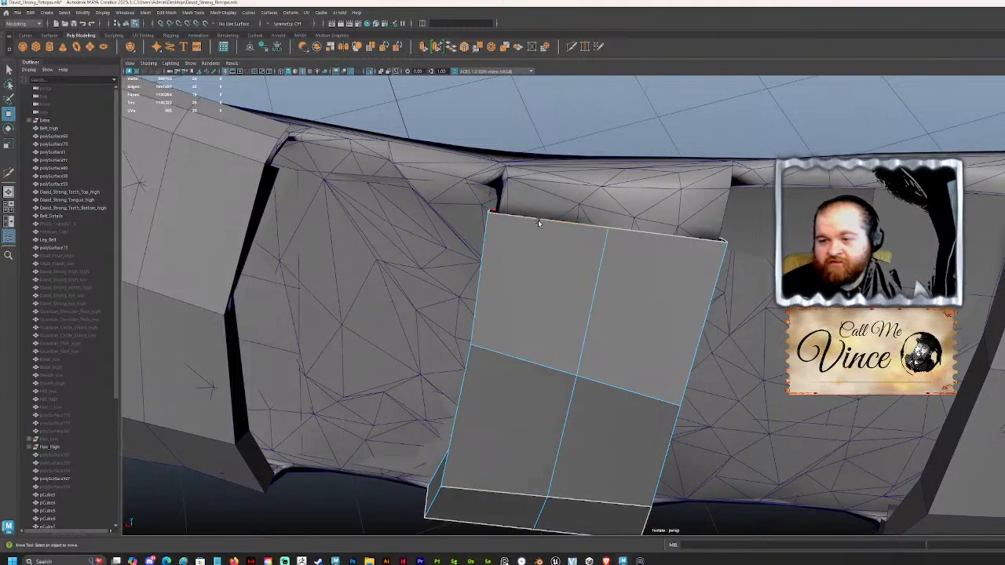
click(537, 220)
shift+click(647, 235)
alt+drag(652, 240, 581, 210)
alt+middle_drag(581, 210, 530, 351)
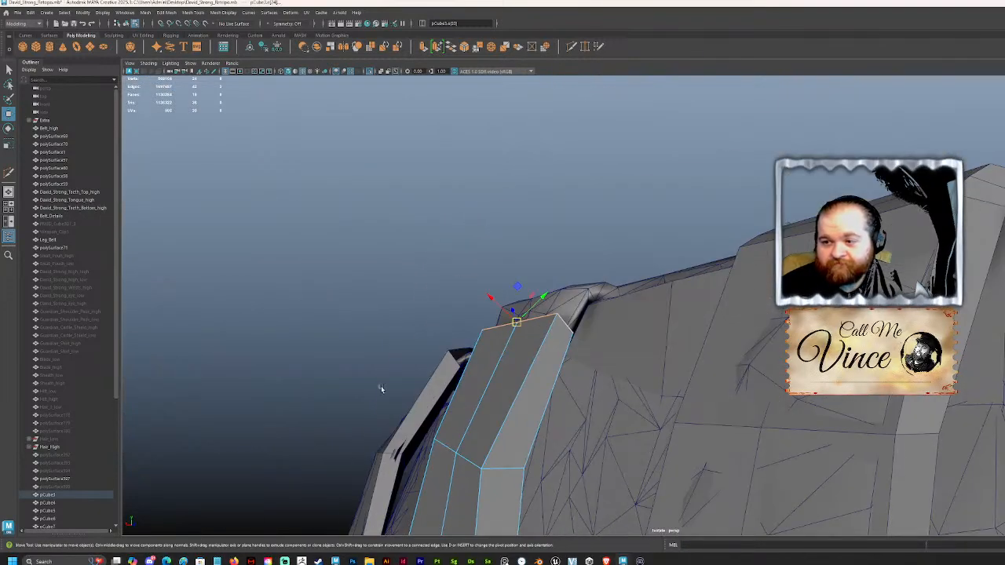
alt+drag(646, 357, 554, 355)
key(r)
alt+drag(553, 356, 555, 327)
key(w)
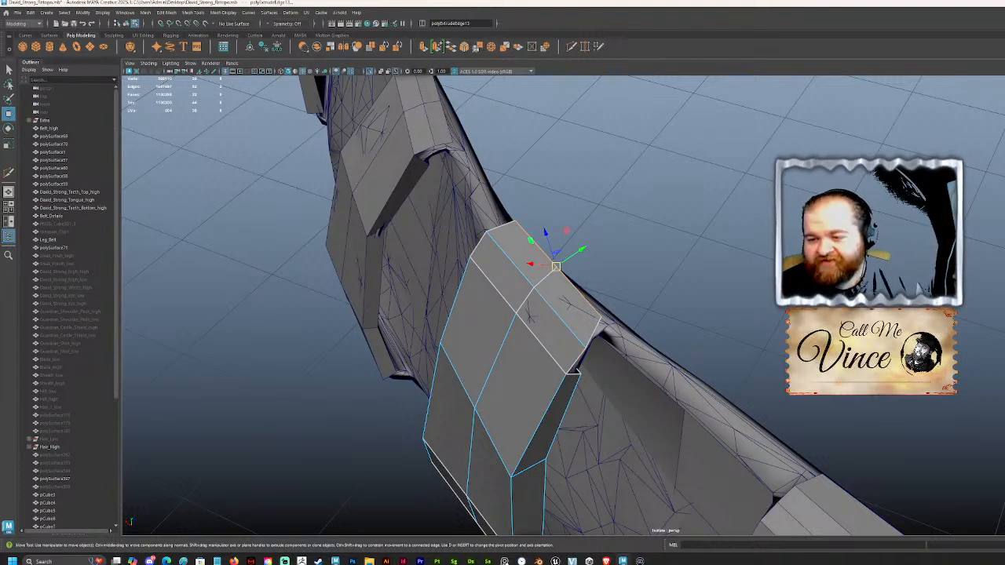
Step: Fit the middle end-row vertex of the extruded strip to the belt's upper rim
alt+drag(691, 345, 680, 312)
right_drag(593, 224, 561, 222)
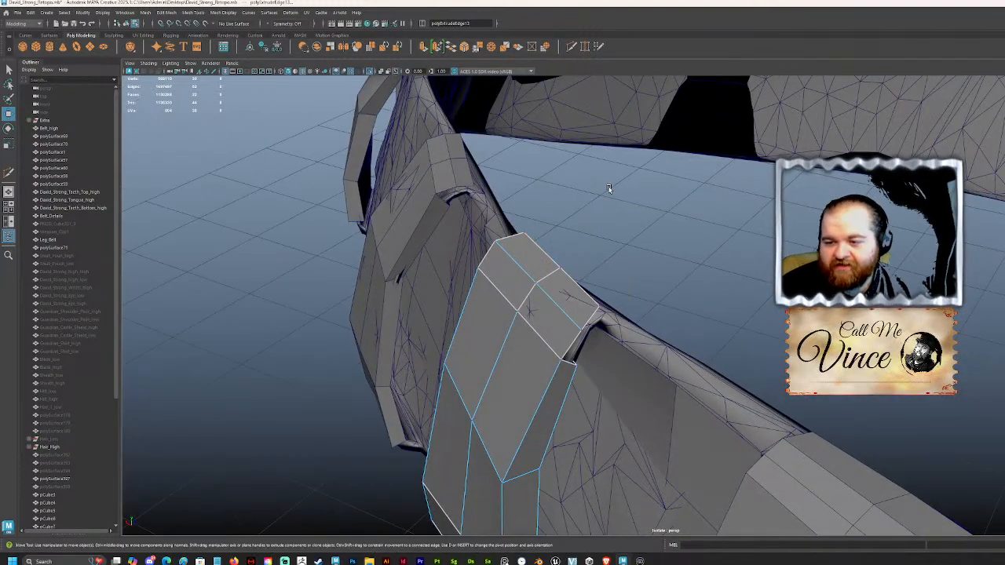
click(561, 269)
alt+drag(605, 265, 723, 306)
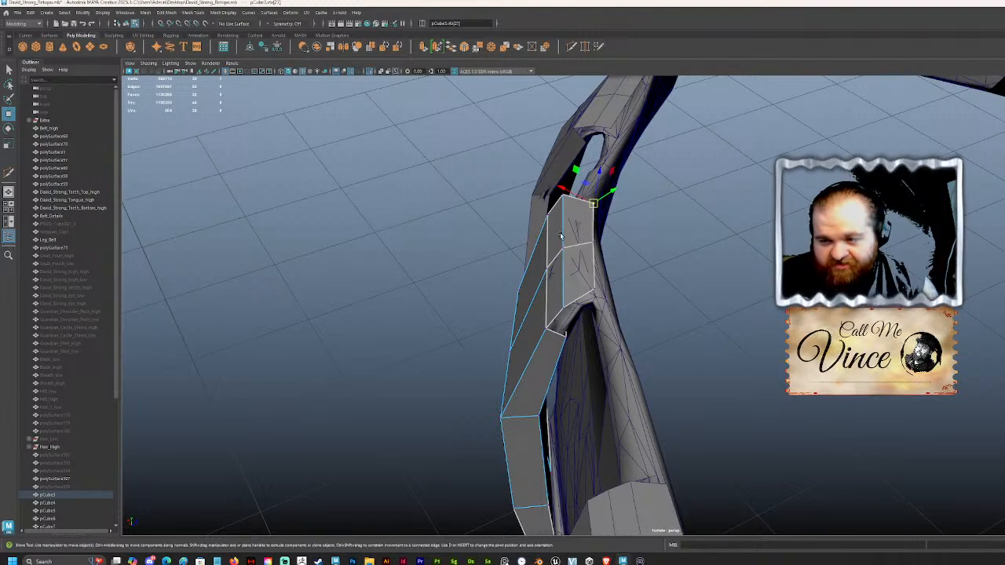
alt+drag(562, 354, 527, 294)
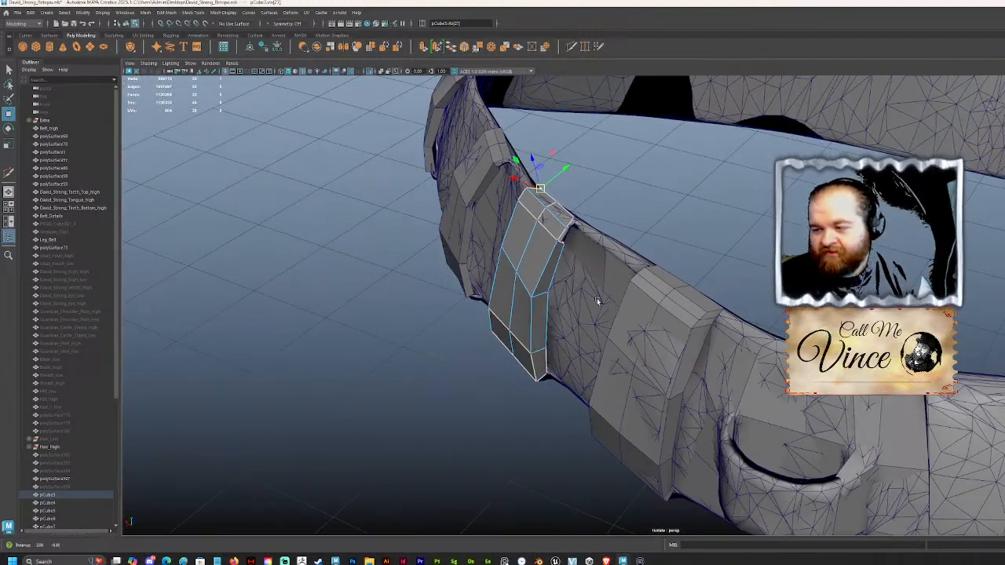
Step: Extrude the two outer lower-end edges of the neighbouring strap block over the bottom of its high-poly loop
alt+drag(527, 295, 582, 289)
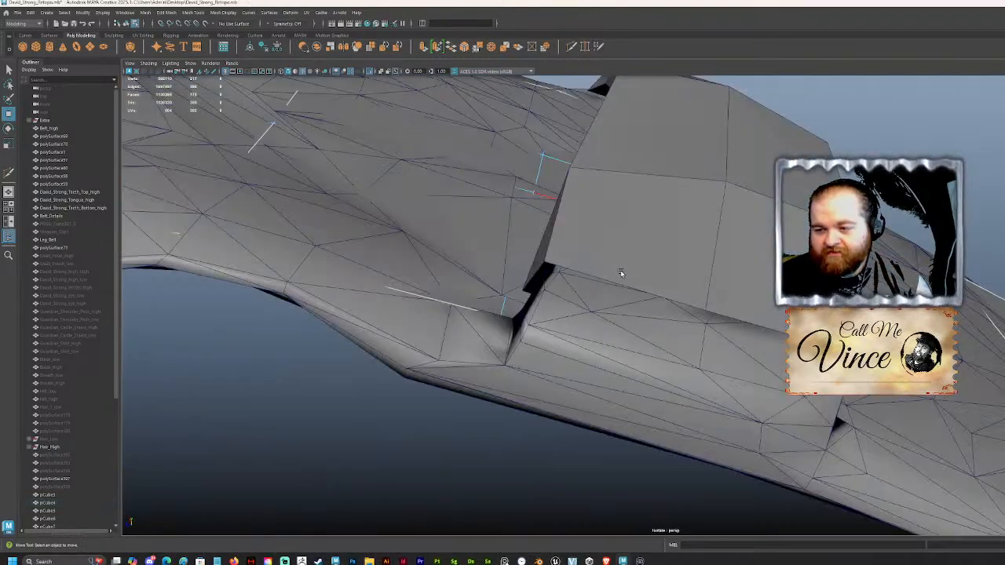
click(698, 240)
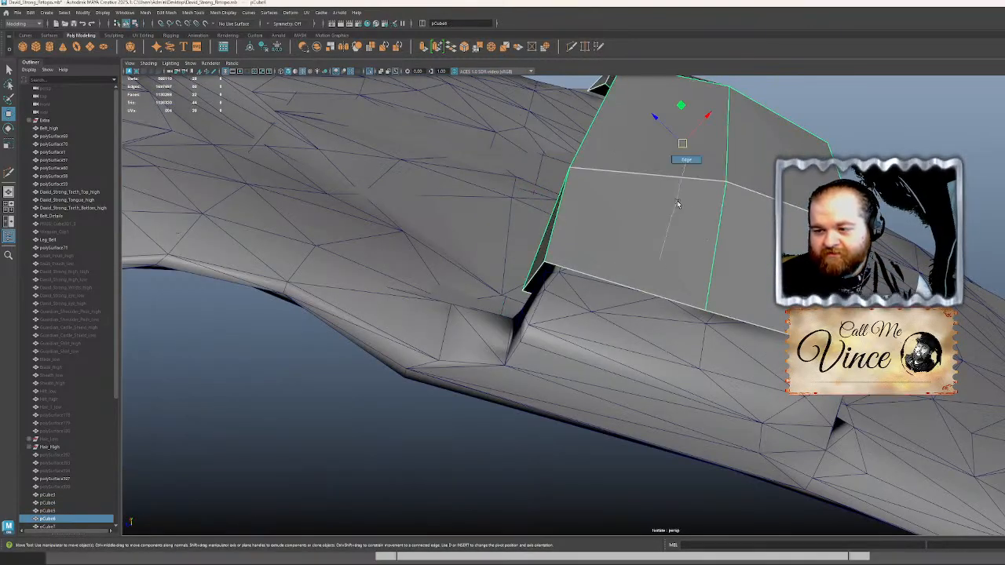
click(644, 258)
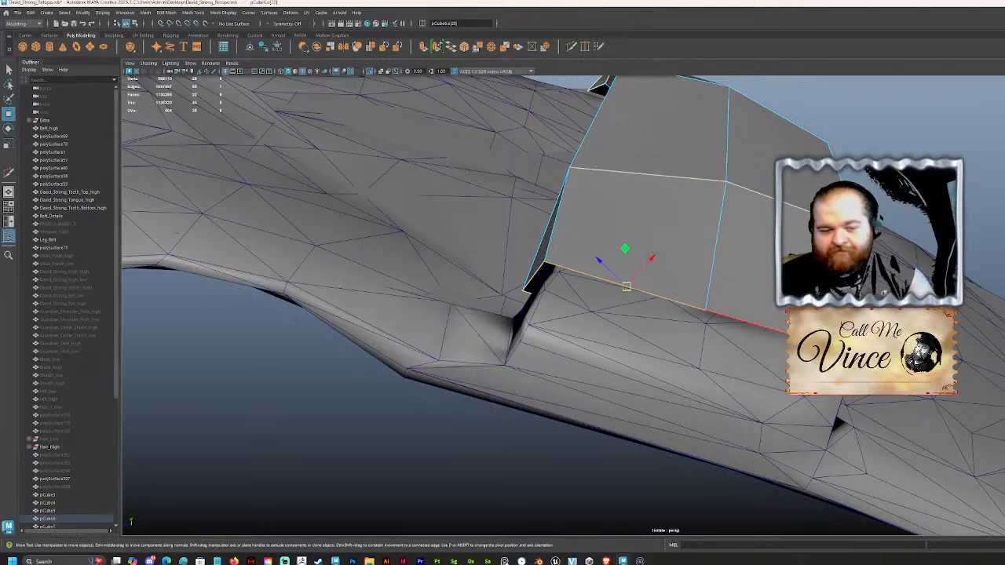
shift+click(746, 321)
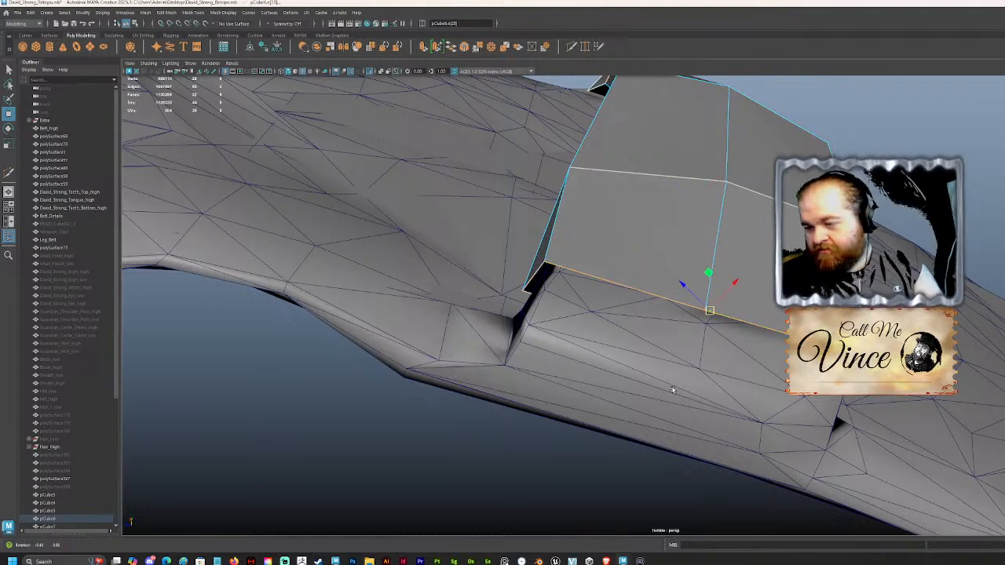
alt+drag(668, 385, 731, 365)
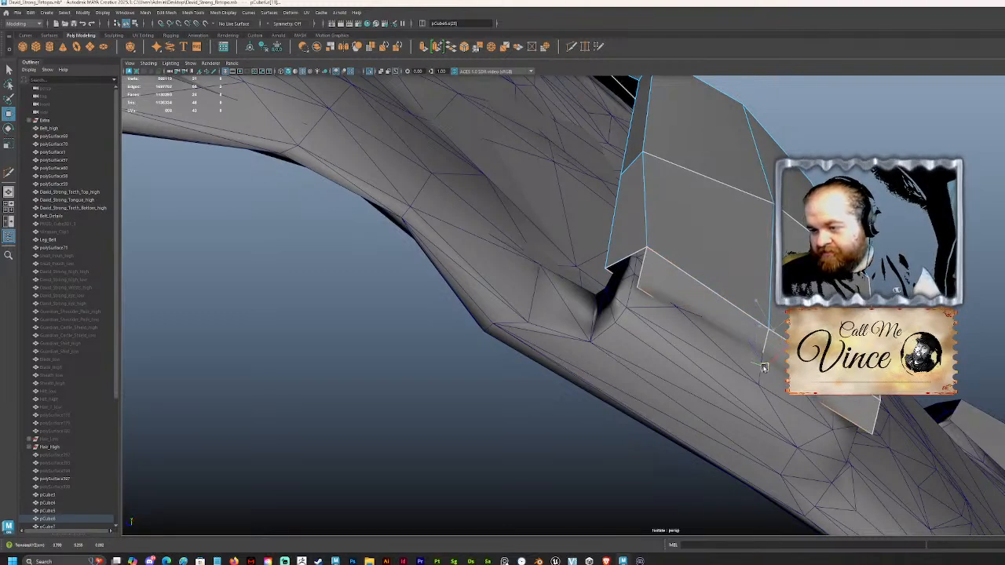
alt+drag(763, 348, 733, 352)
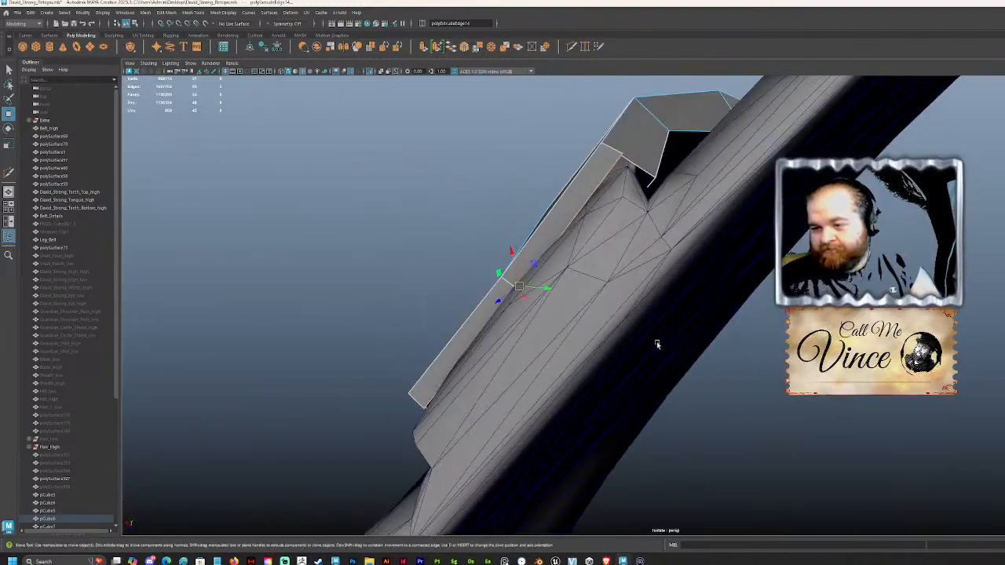
Step: Move and align the extruded lower-end edges so the segment follows the bottom of the high-poly loop
drag(521, 296, 560, 344)
alt+drag(591, 383, 498, 372)
alt+drag(498, 372, 532, 338)
alt+drag(532, 338, 606, 380)
drag(603, 343, 533, 403)
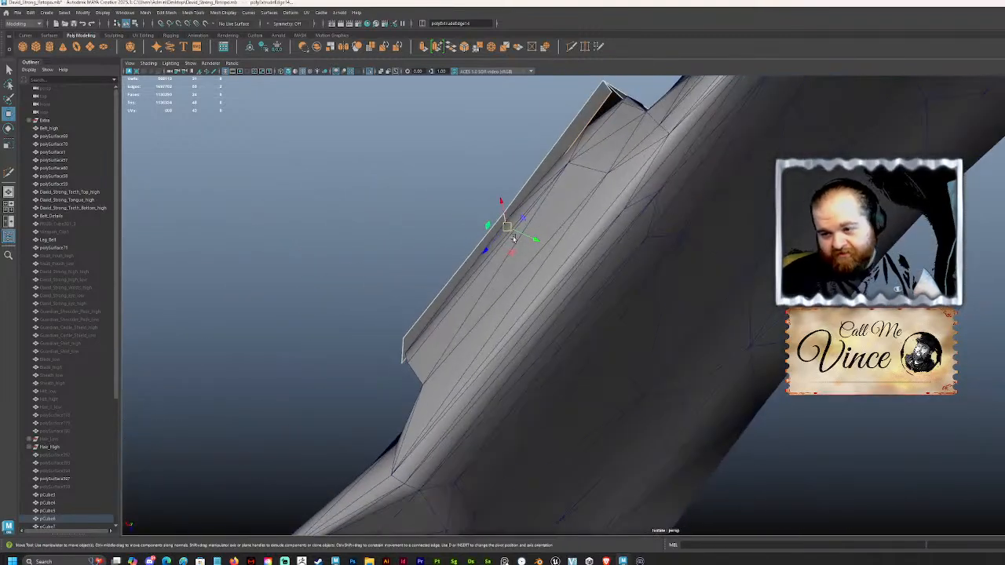
drag(506, 224, 480, 278)
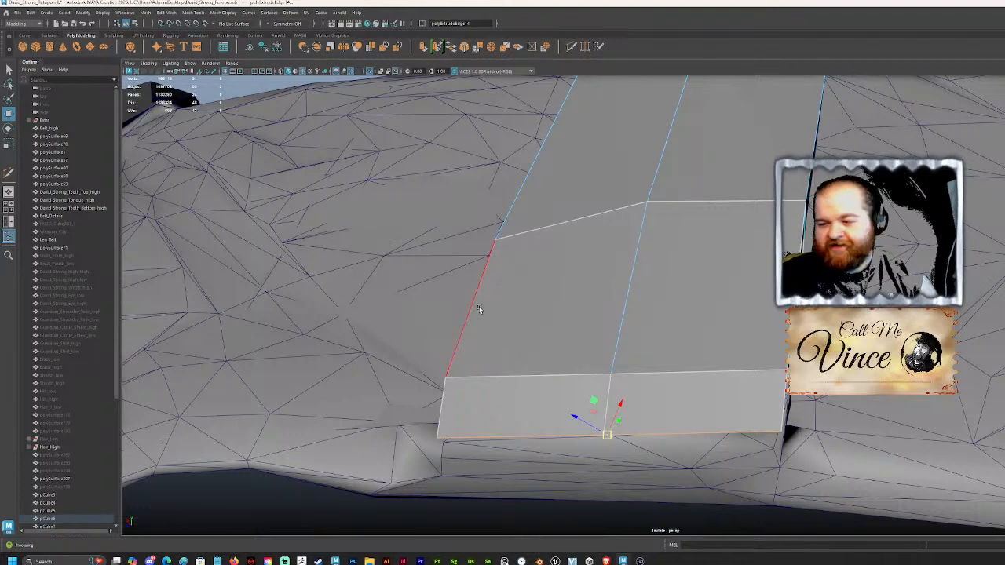
Step: Extrude the lower-end edges a second time toward the belt's lower rim
alt+middle_drag(519, 295, 521, 270)
alt+drag(525, 266, 495, 351)
alt+drag(499, 351, 517, 379)
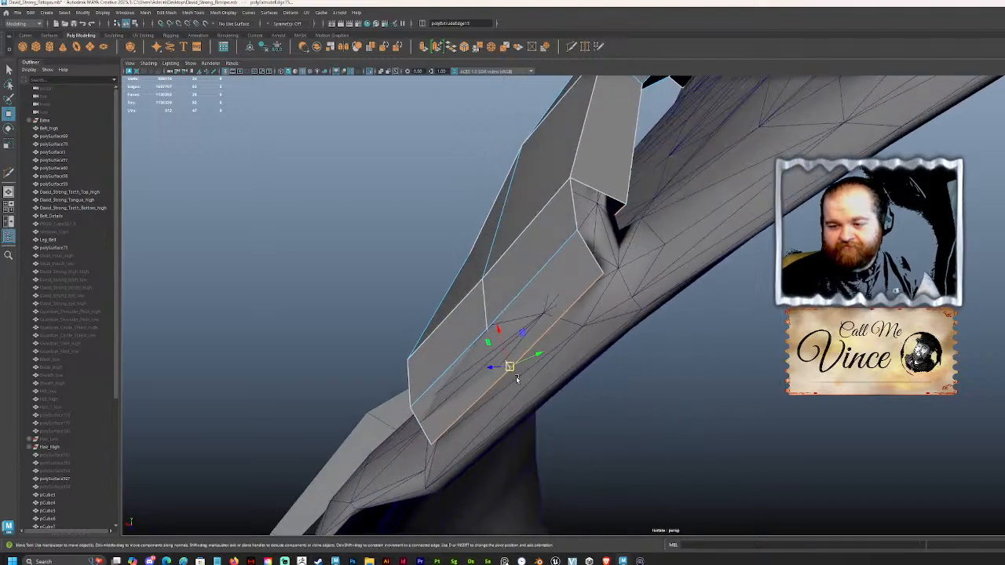
Step: Adjust the middle vertices of the two lower extruded segments to fit the high-poly loop
right_drag(240, 165, 242, 183)
click(483, 341)
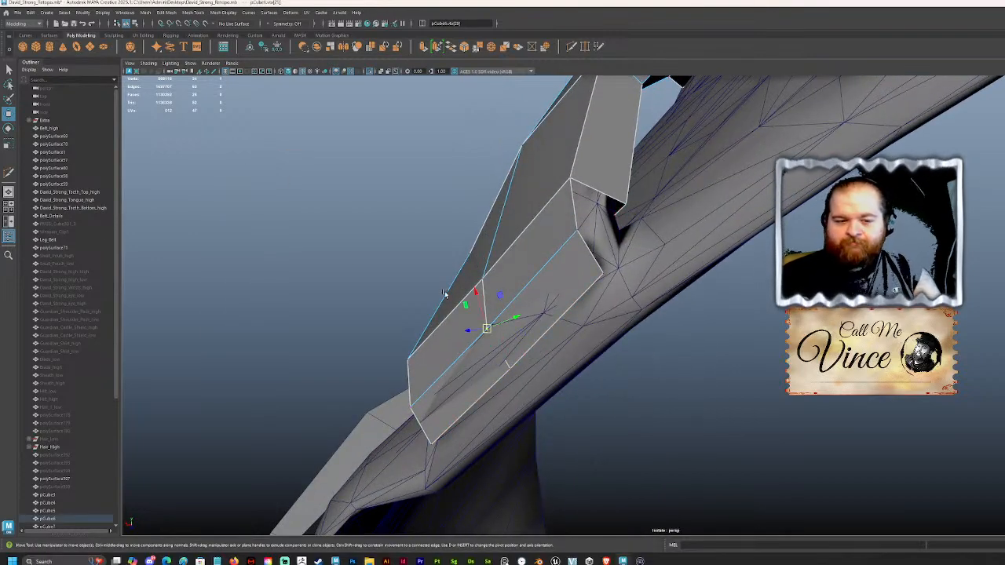
alt+drag(526, 394, 569, 417)
click(507, 441)
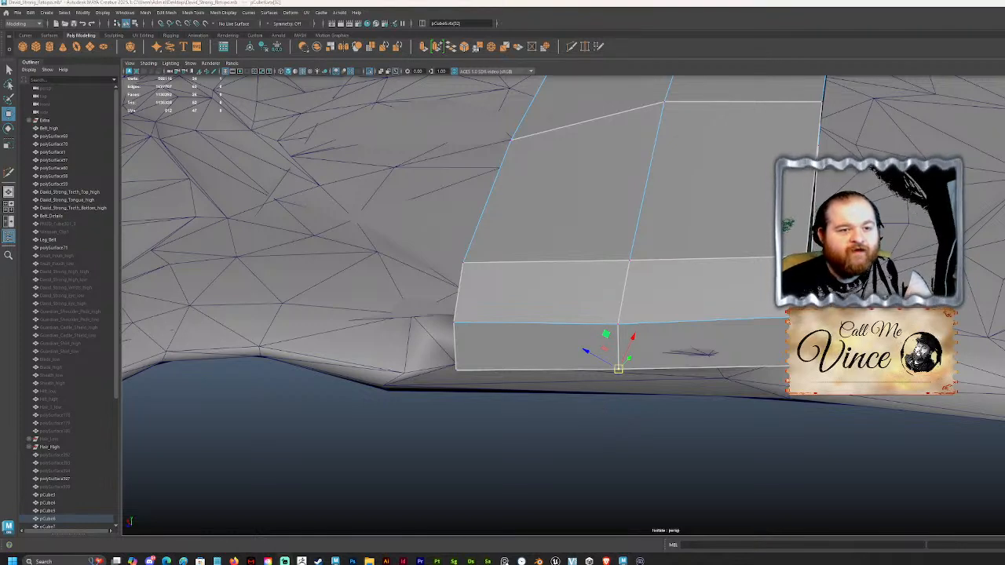
Step: Select the next strap block's two outer lower-end edges and extrude them over the bottom of its high-poly loop
scroll(460, 173, down, 5)
alt+drag(612, 314, 691, 294)
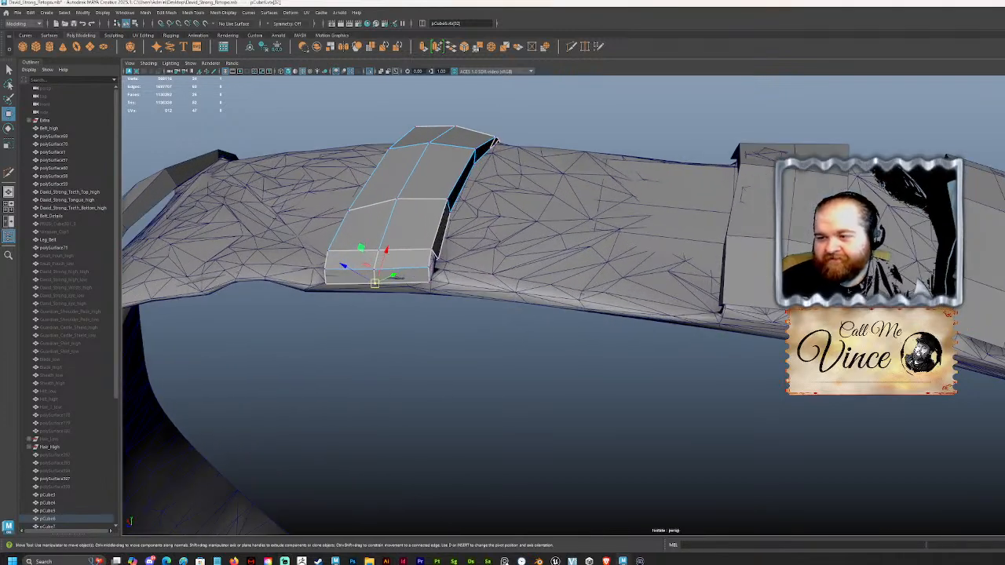
click(710, 275)
key(f)
click(662, 312)
shift+click(707, 323)
alt+drag(706, 324, 556, 206)
alt+drag(633, 280, 625, 321)
key(ctrl+e)
alt+drag(626, 321, 605, 300)
Step: Move the lower side-corner edge of the pCube3 strap block inward to match the side of its high-poly loop
click(650, 256)
alt+drag(651, 256, 558, 250)
scroll(693, 252, up, 5)
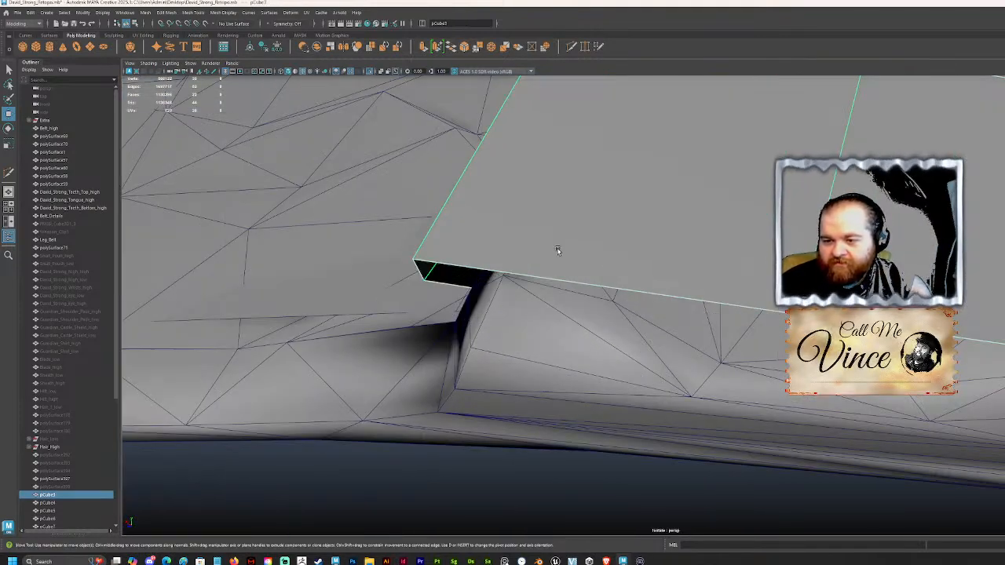
key(F9)
click(420, 269)
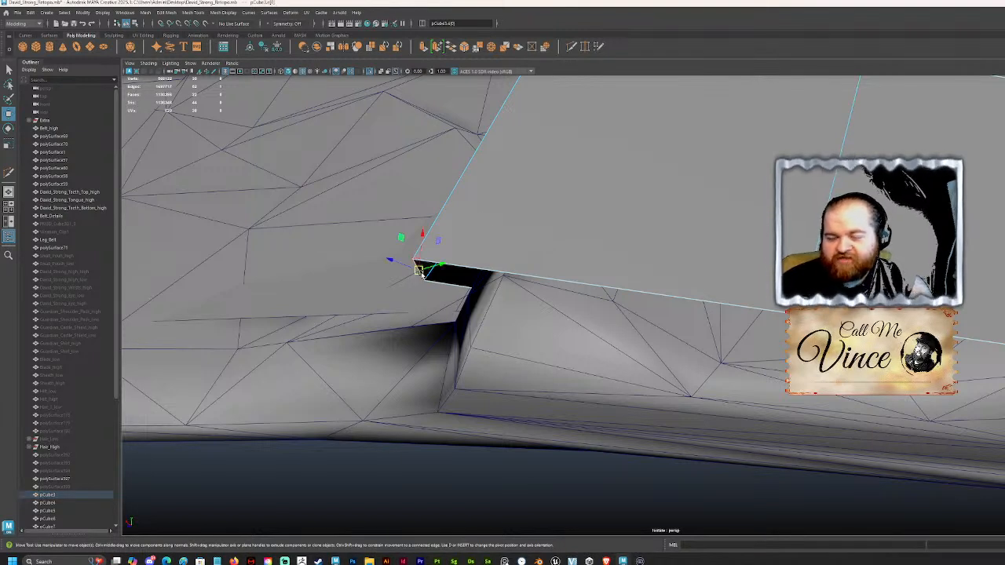
mouse_move(433, 270)
mouse_down()
mouse_move(463, 267)
mouse_move(420, 269)
mouse_move(445, 281)
mouse_up()
key(ctrl+z)
click(427, 274)
key(ctrl+z)
click(424, 274)
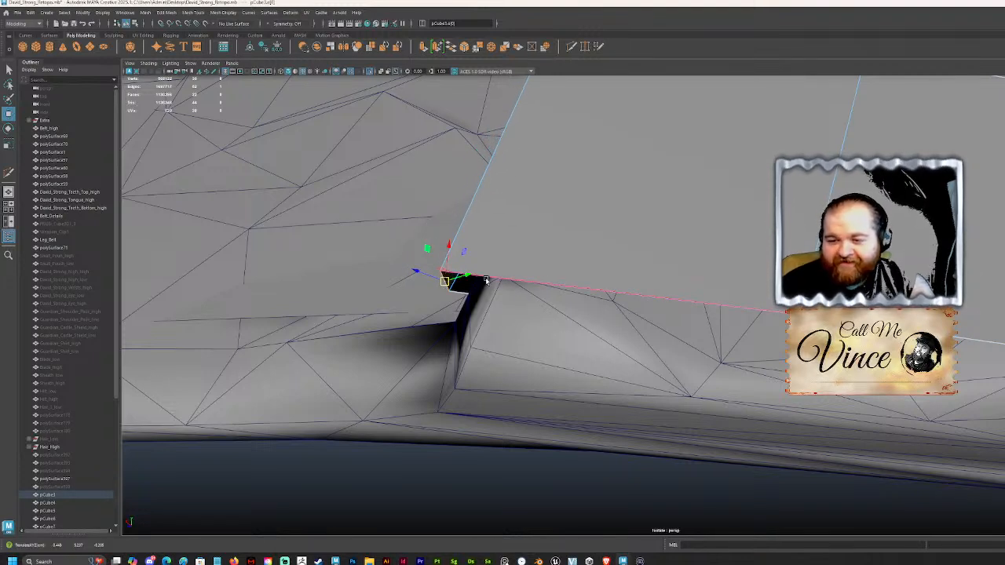
Step: Extrude the two outer lower-end edges of the pCube3 strap block and align them over the bottom of the high-poly loop
click(486, 282)
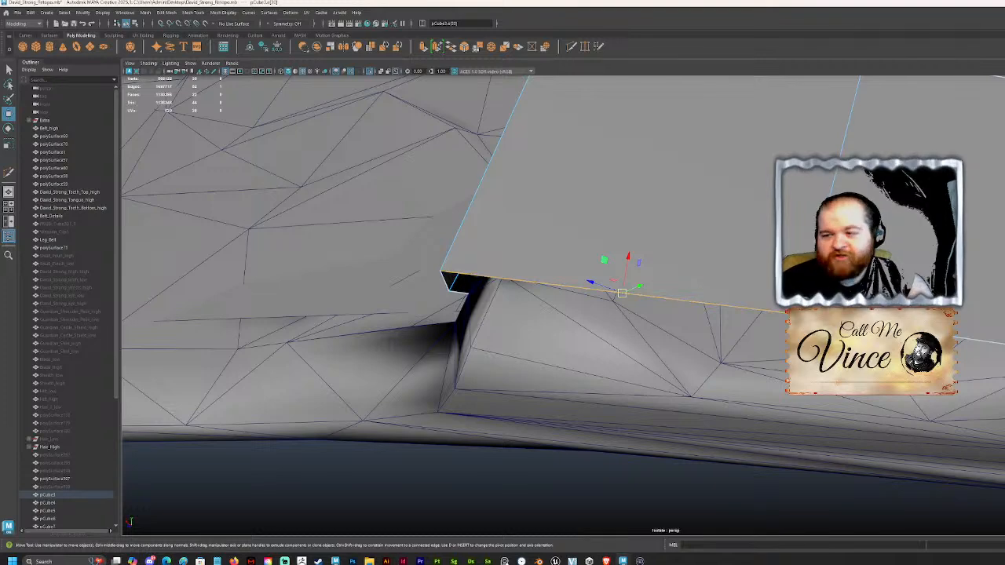
scroll(987, 313, down, 3)
alt+drag(879, 309, 704, 238)
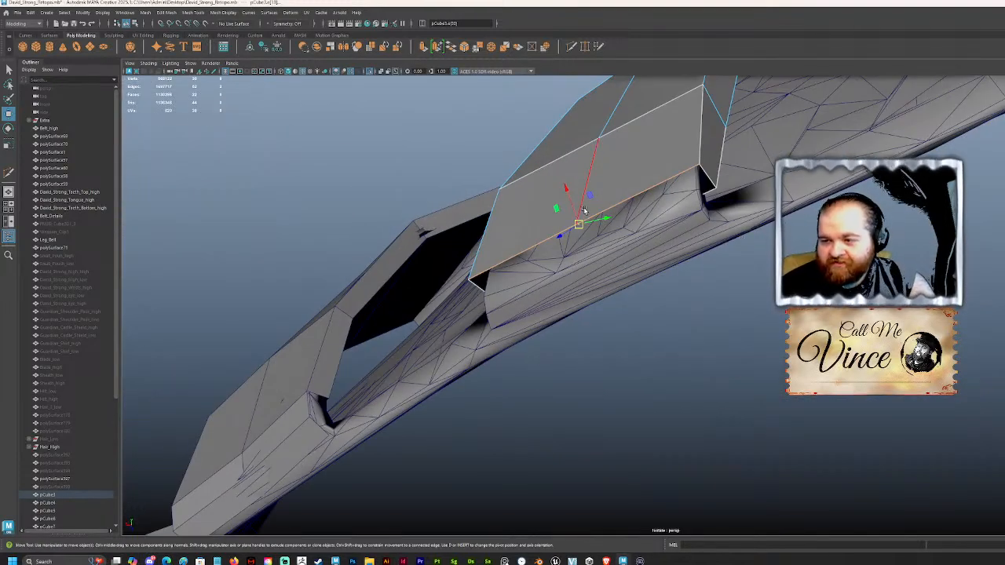
alt+drag(604, 264, 537, 290)
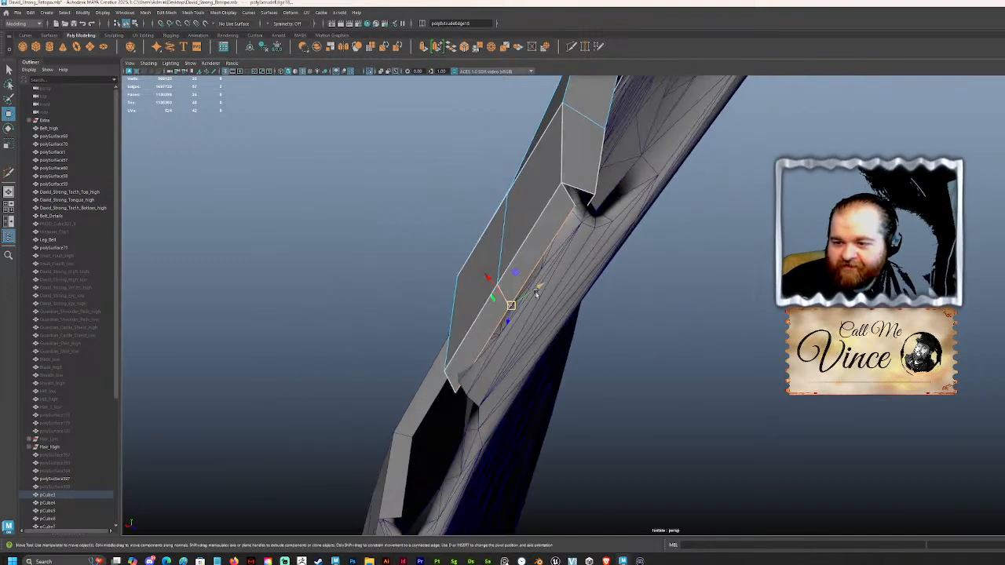
alt+drag(532, 342, 578, 373)
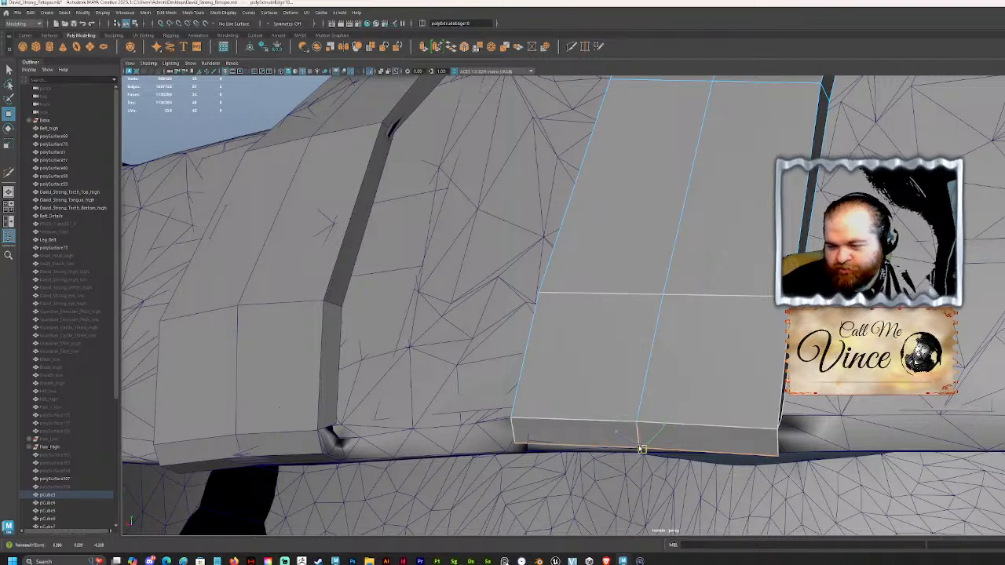
alt+drag(640, 445, 633, 406)
key(e)
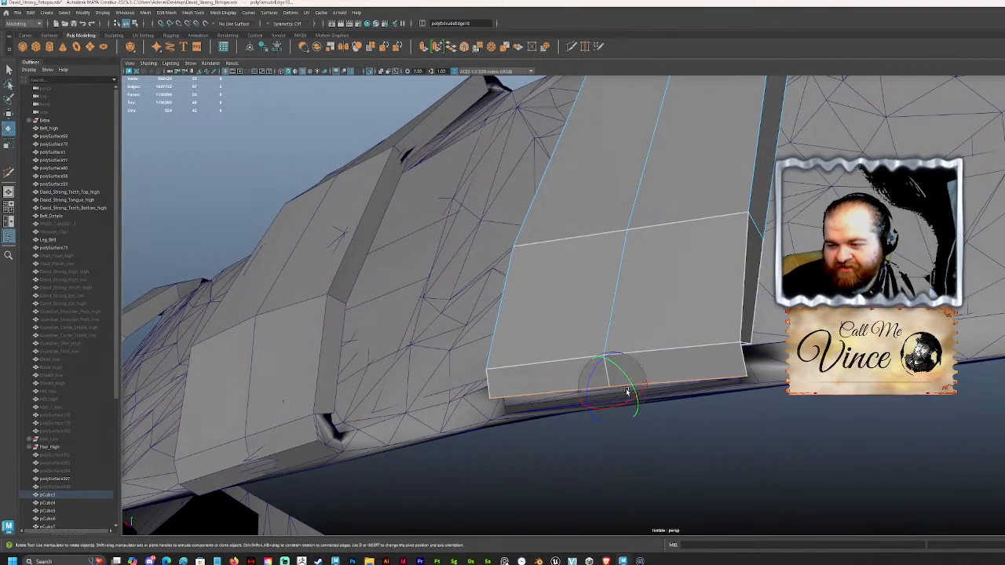
alt+drag(623, 392, 597, 354)
key(w)
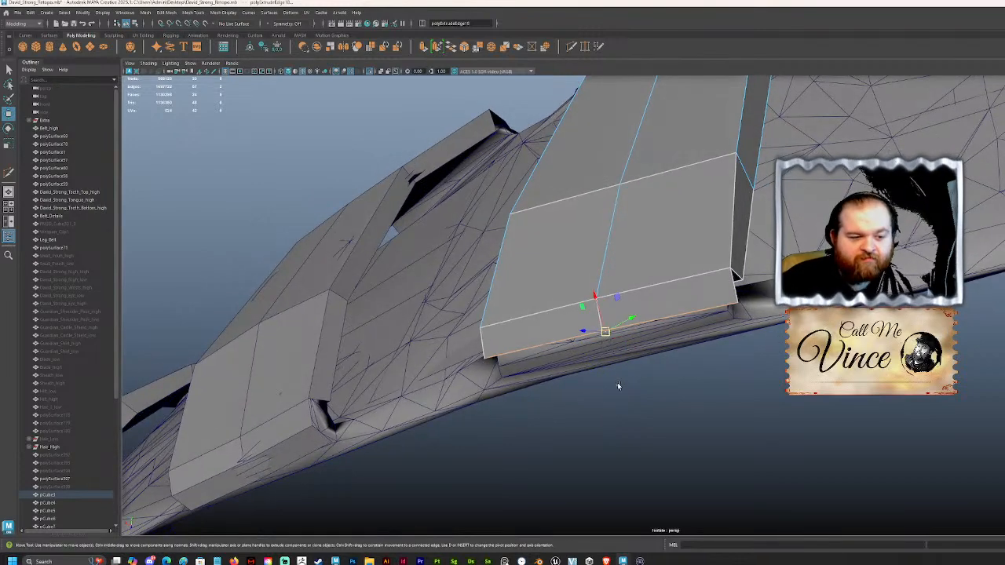
Step: Extrude the pCube3 lower-end edges a second time inward to wrap under the belt's lower rim
alt+drag(621, 344, 597, 316)
alt+drag(597, 316, 543, 366)
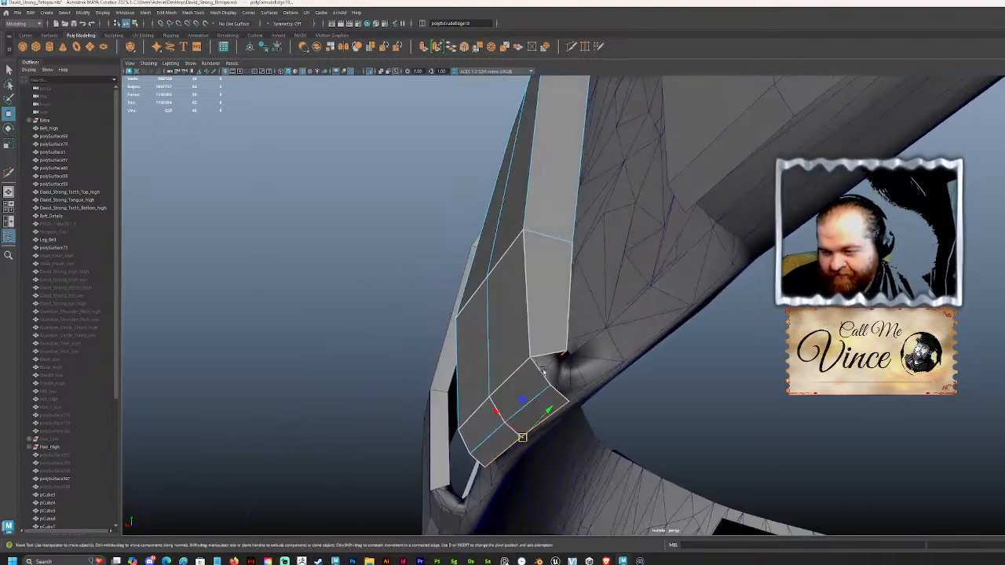
drag(528, 438, 554, 405)
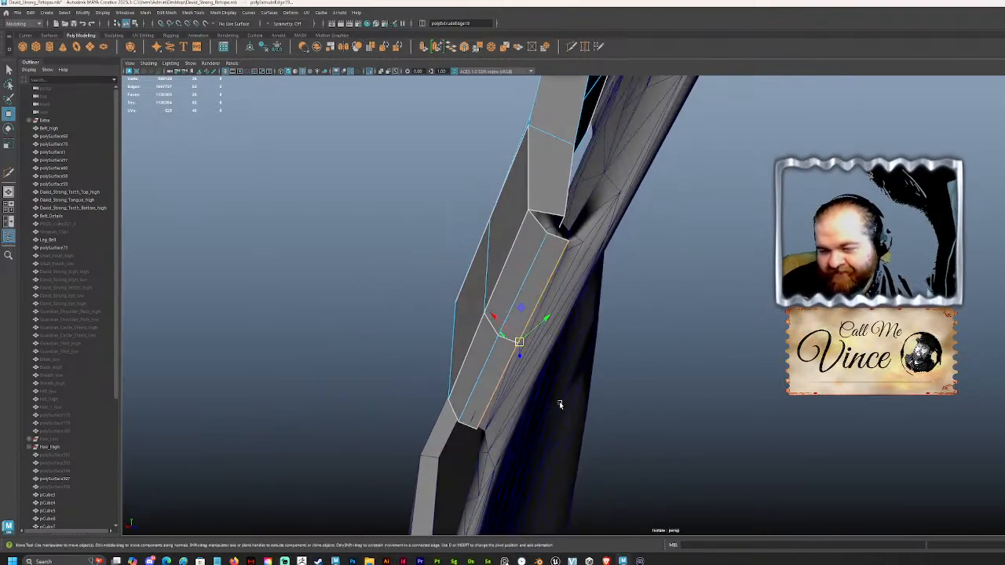
Step: Select the two outer lower-end edges of the pCube4 strap block and extrude them under the bottom of its high-poly loop
alt+drag(627, 406, 680, 371)
alt+drag(740, 249, 612, 291)
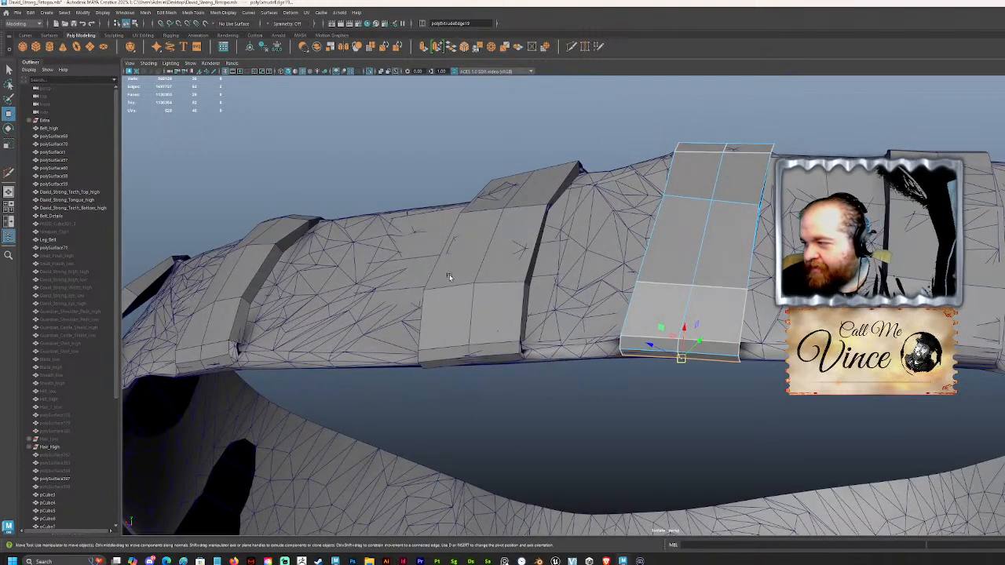
alt+drag(484, 278, 597, 265)
alt+drag(531, 264, 664, 234)
scroll(665, 234, up, 2)
click(825, 204)
alt+middle_drag(833, 202, 738, 217)
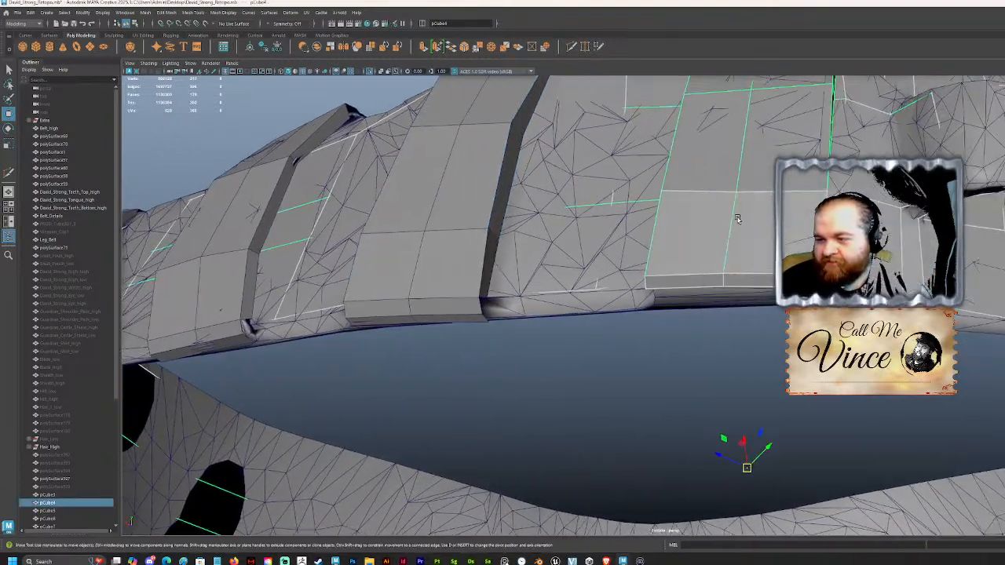
scroll(740, 220, up, 6)
right_drag(730, 225, 729, 187)
click(762, 251)
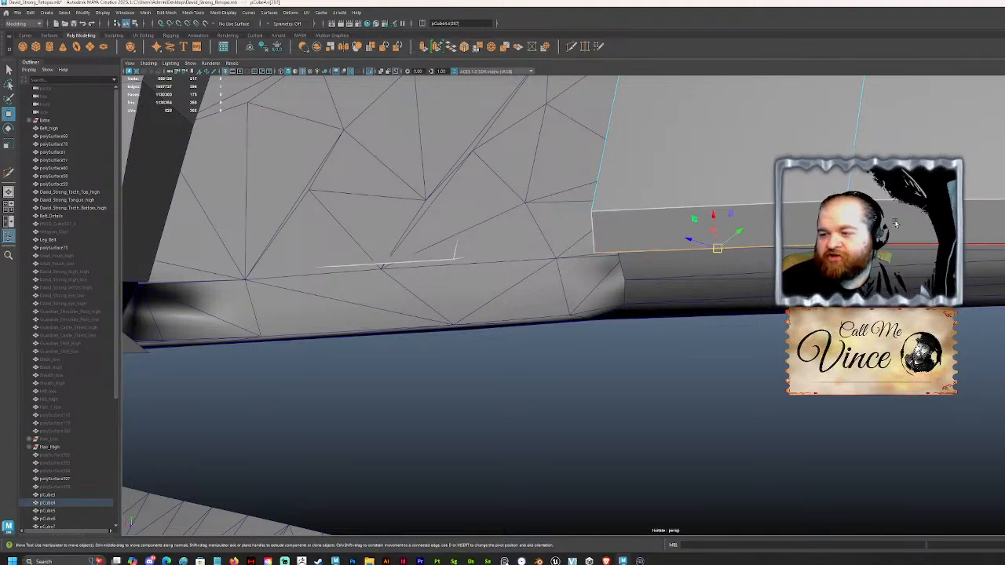
shift+click(911, 243)
alt+drag(909, 243, 777, 236)
scroll(777, 236, down, 3)
alt+middle_drag(777, 236, 675, 230)
alt+drag(675, 230, 537, 260)
key(ctrl+e)
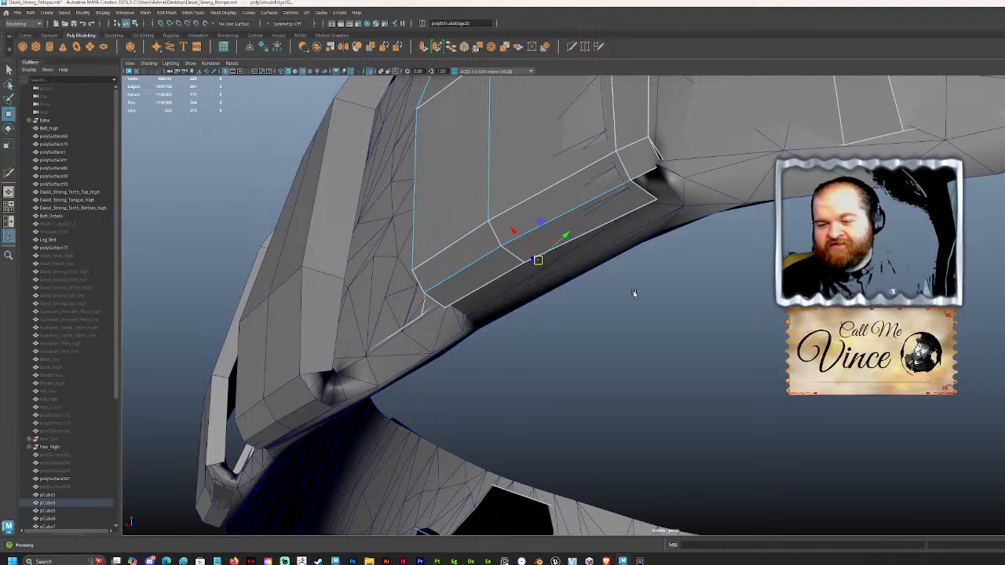
Step: Adjust the middle of the extruded lower segments on the pCube4 strap block to follow the high-poly loop
click(513, 254)
drag(513, 253, 526, 258)
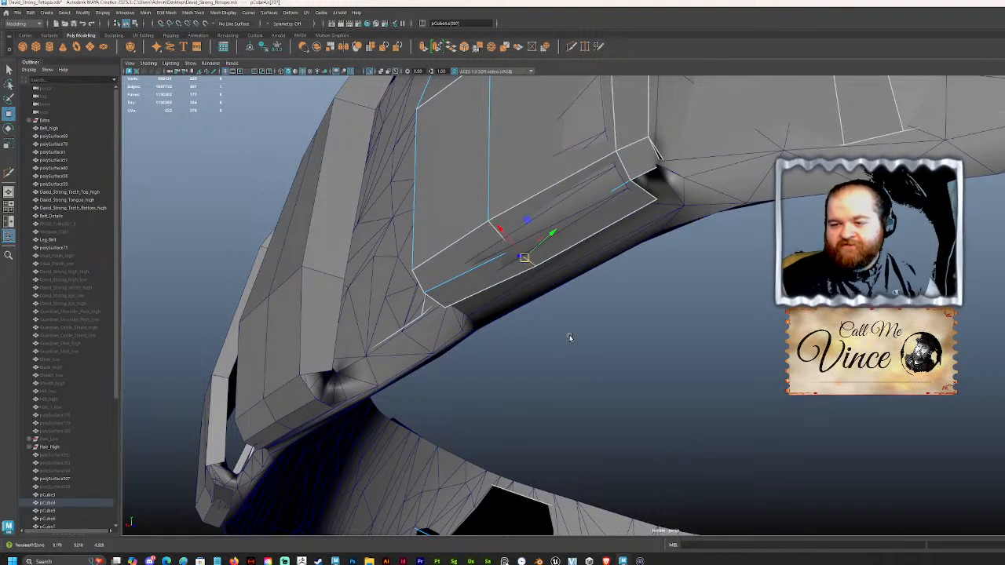
alt+drag(574, 330, 665, 322)
drag(745, 291, 746, 294)
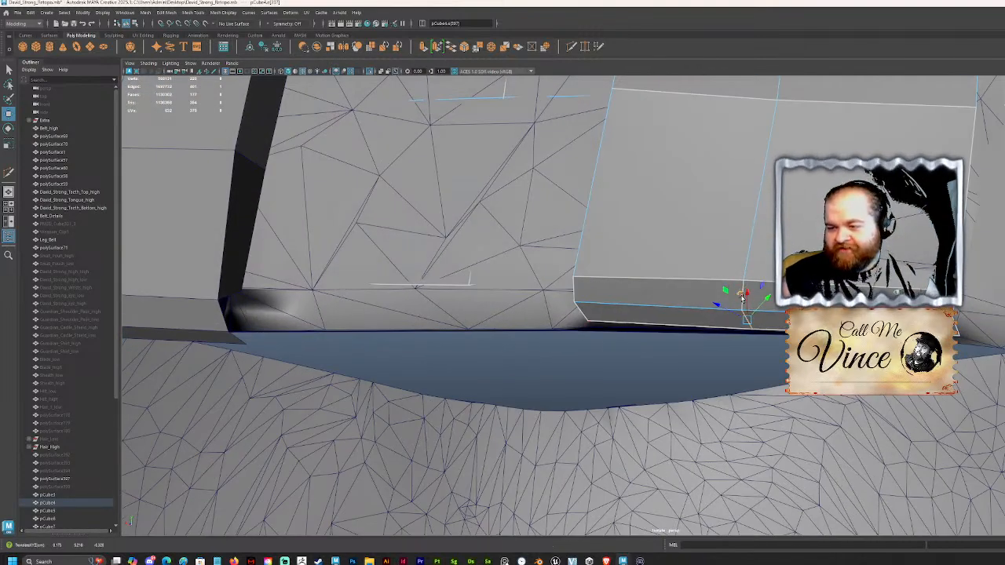
click(745, 255)
click(742, 298)
drag(744, 300, 635, 350)
Step: Try to move the edge at the lower side corner of the pCube4 strap block
alt+drag(512, 368, 649, 253)
click(614, 208)
drag(615, 204, 623, 184)
key(ctrl+z)
alt+drag(636, 228, 631, 280)
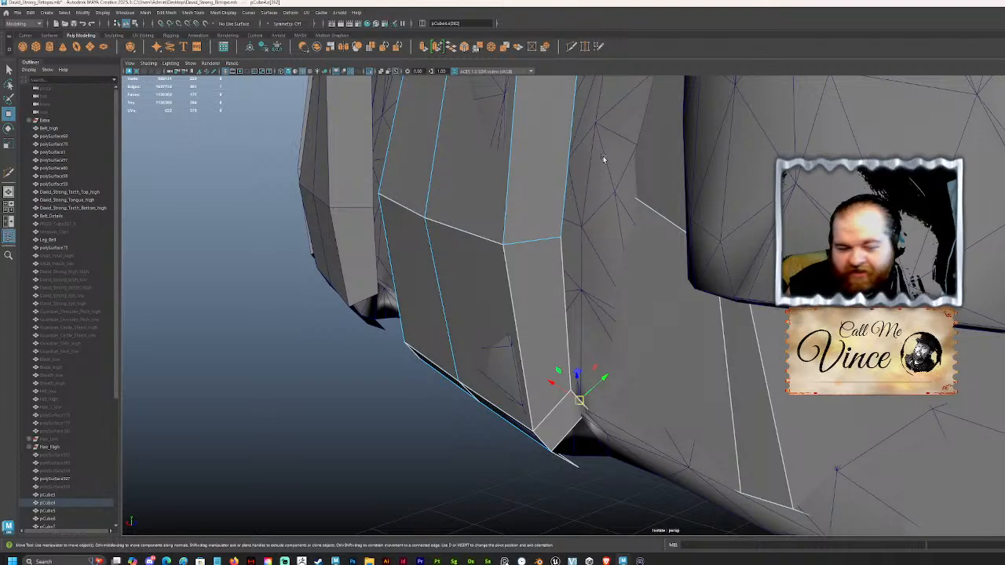
alt+drag(597, 213, 641, 291)
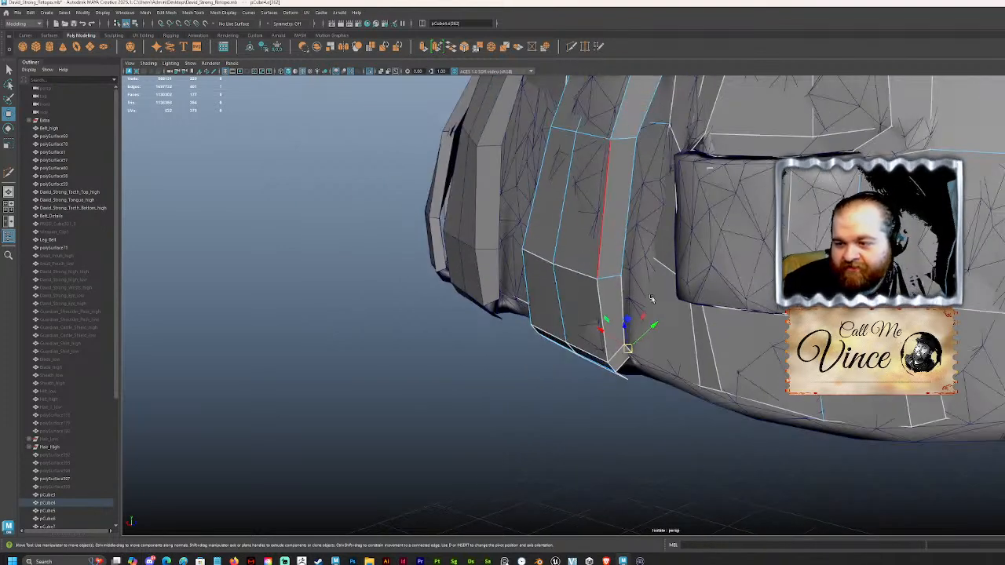
Step: Isolate pCube4 and select the vertex where the strap block's lower side corner meets the belt rim
key(F8)
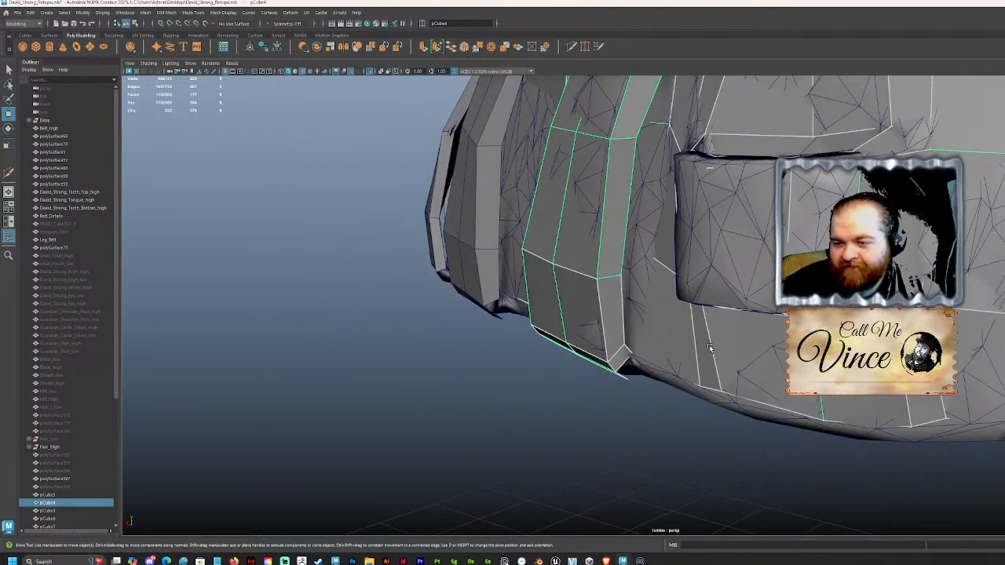
click(371, 72)
click(371, 72)
click(677, 453)
alt+drag(674, 384, 645, 298)
alt+drag(513, 262, 581, 253)
scroll(581, 252, up, 4)
right_drag(575, 255, 534, 256)
alt+drag(534, 259, 588, 326)
click(570, 357)
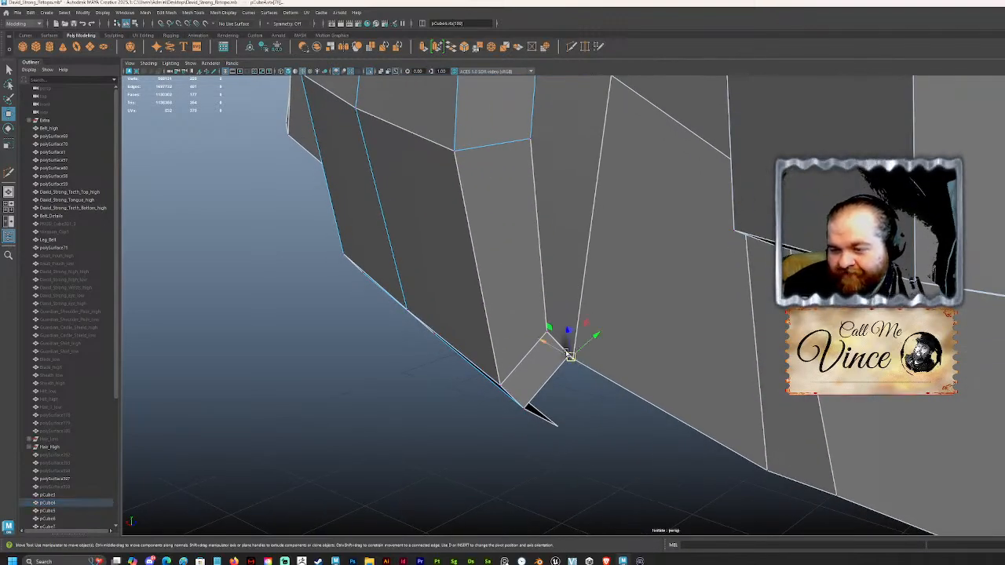
Step: Snap the strap block's extruded lower corner vertex onto the neighbouring belt rim vertex and merge the two
scroll(531, 130, down, 3)
alt+drag(523, 203, 636, 254)
alt+middle_drag(636, 254, 586, 220)
alt+drag(586, 220, 713, 281)
click(582, 332)
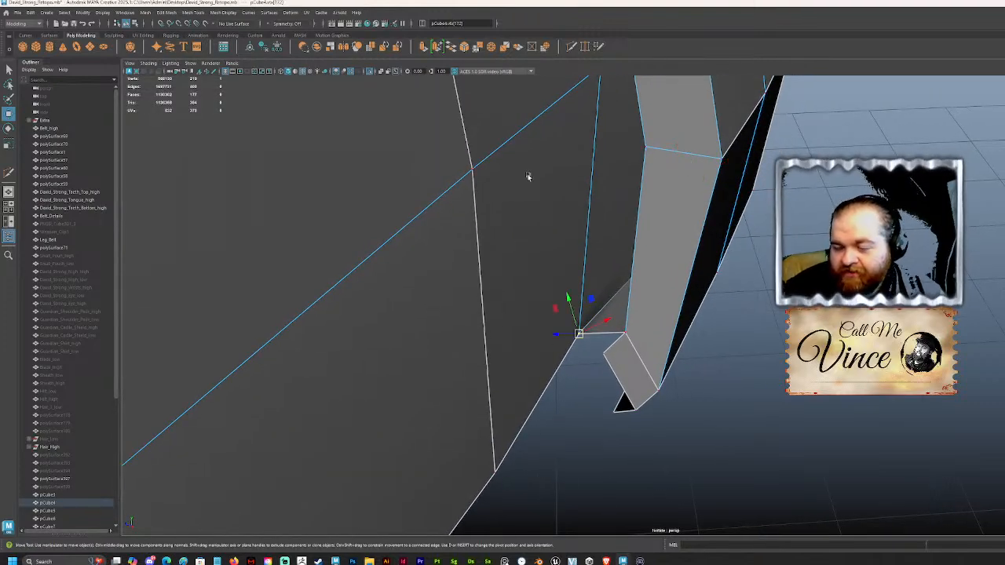
alt+drag(573, 322, 629, 313)
click(651, 321)
click(651, 325)
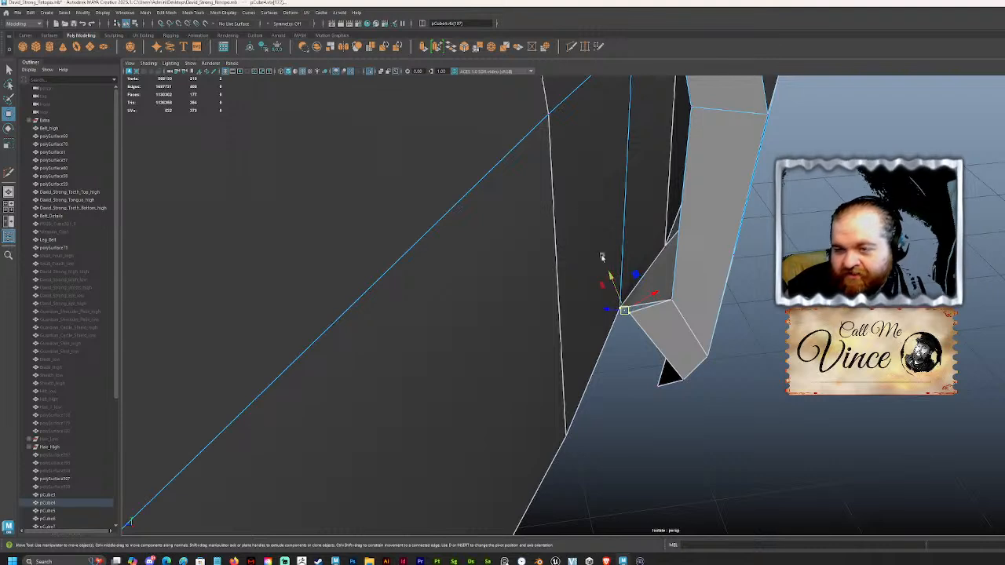
click(491, 50)
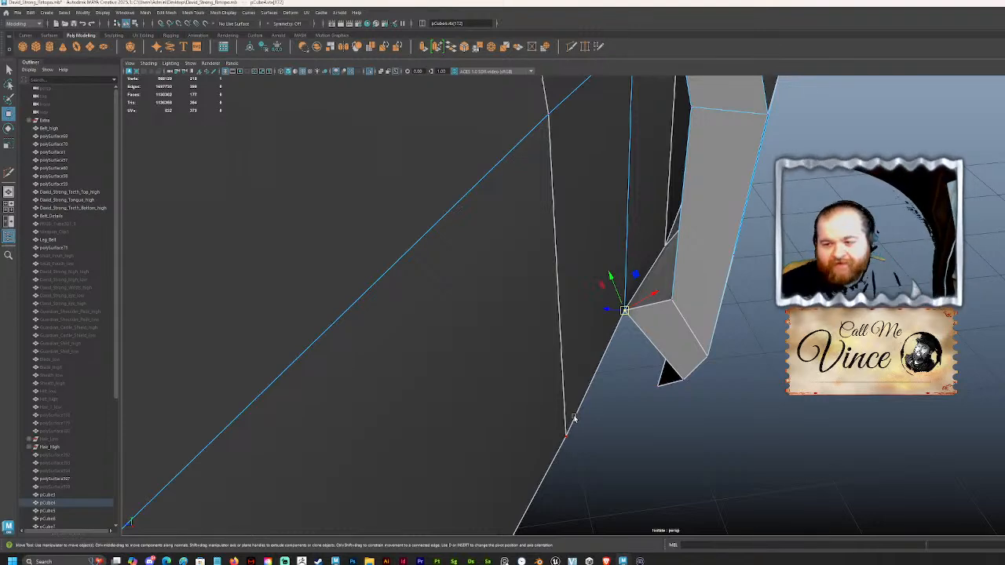
Step: Check the isolated belt mesh, save the Maya scene and switch to ZBrush
scroll(574, 418, down, 8)
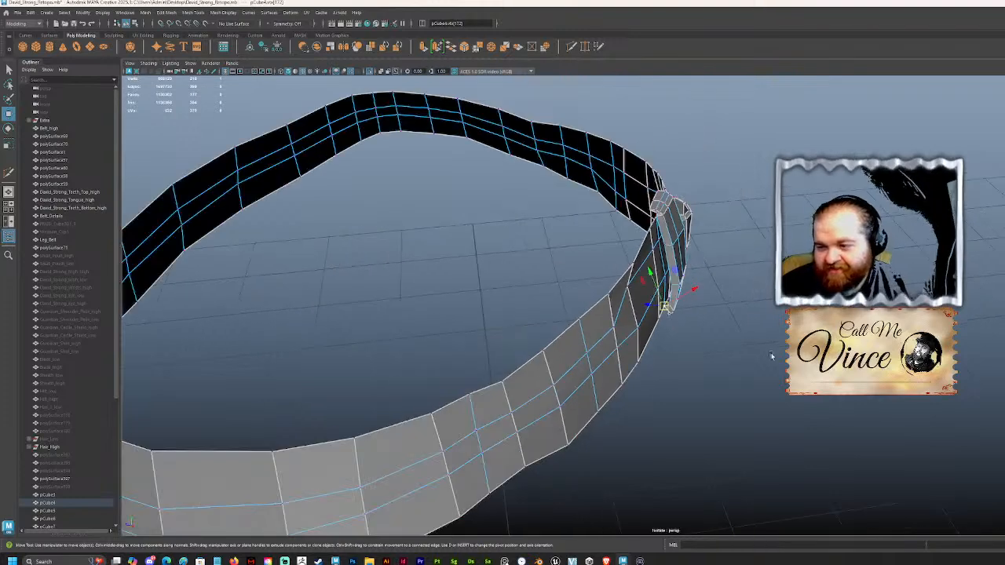
alt+drag(684, 329, 574, 327)
scroll(562, 253, up, 3)
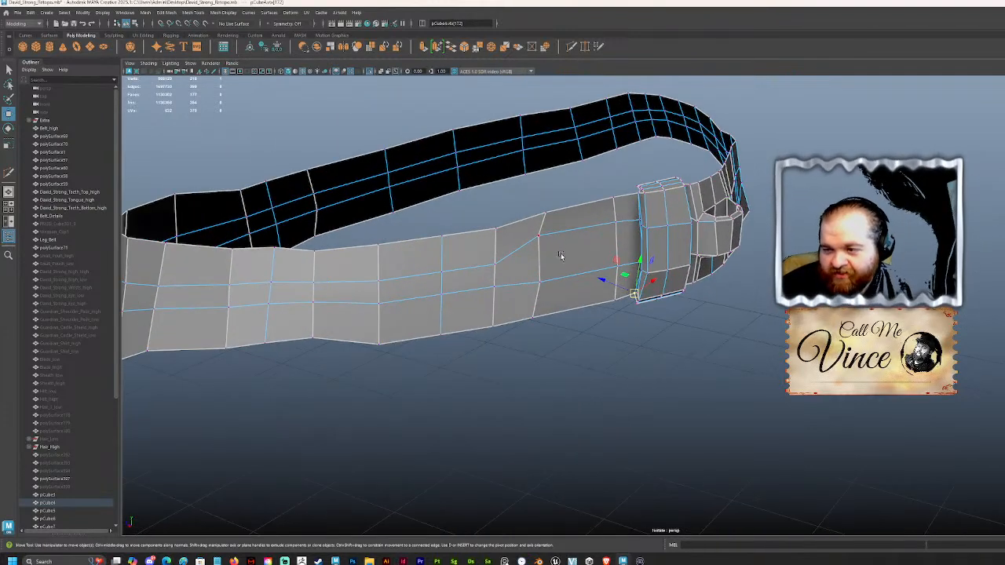
alt+drag(599, 249, 607, 279)
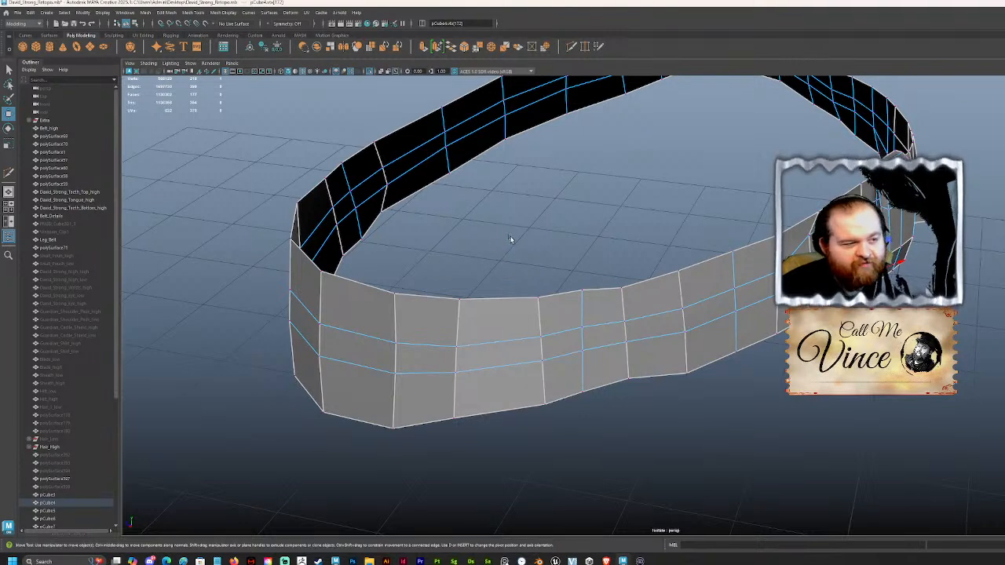
key(ctrl+s)
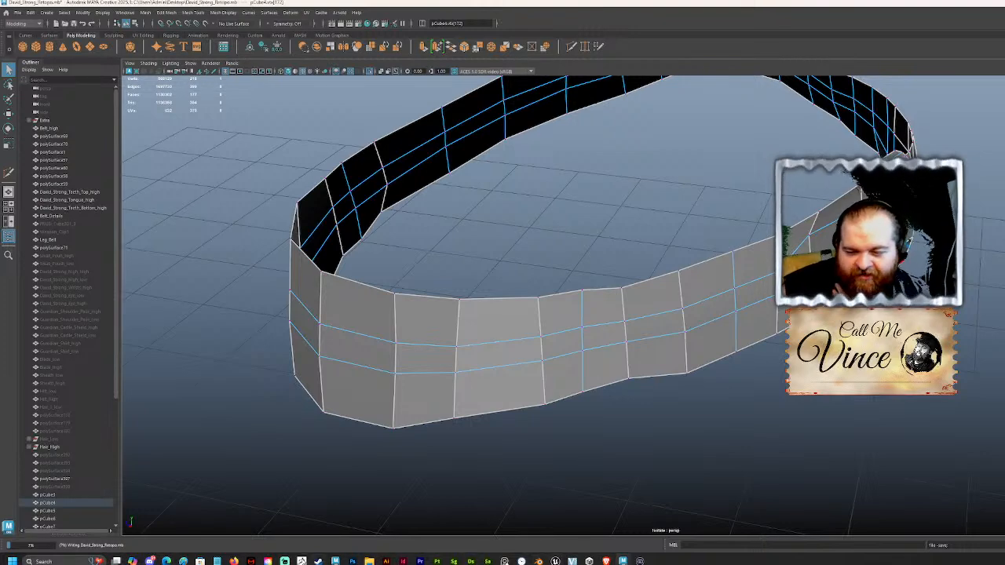
click(302, 561)
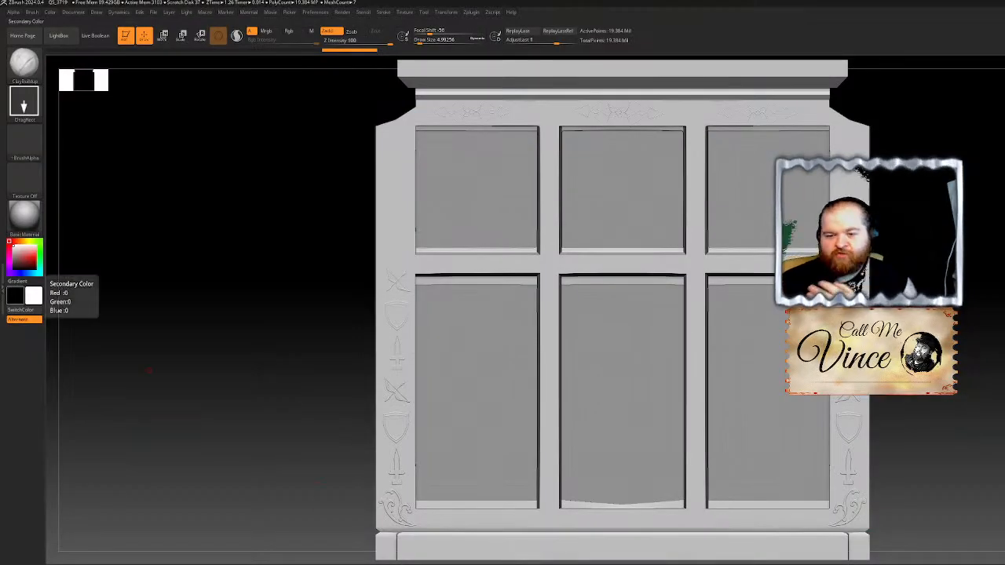
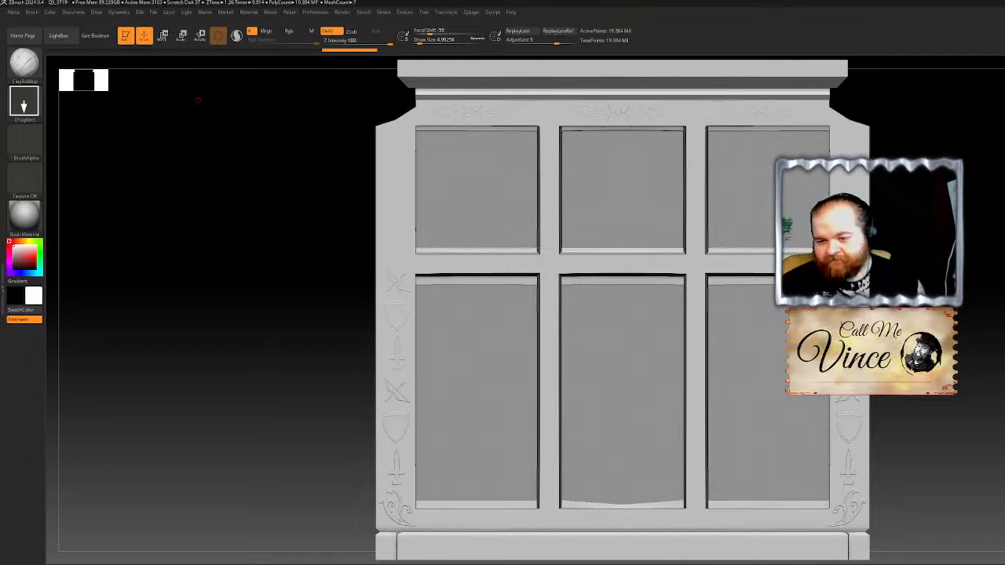
Step: Stamp the Swoosh_2 alpha onto the upper corners of the cabinet's side posts and strengthen it with AdjustLast
click(32, 139)
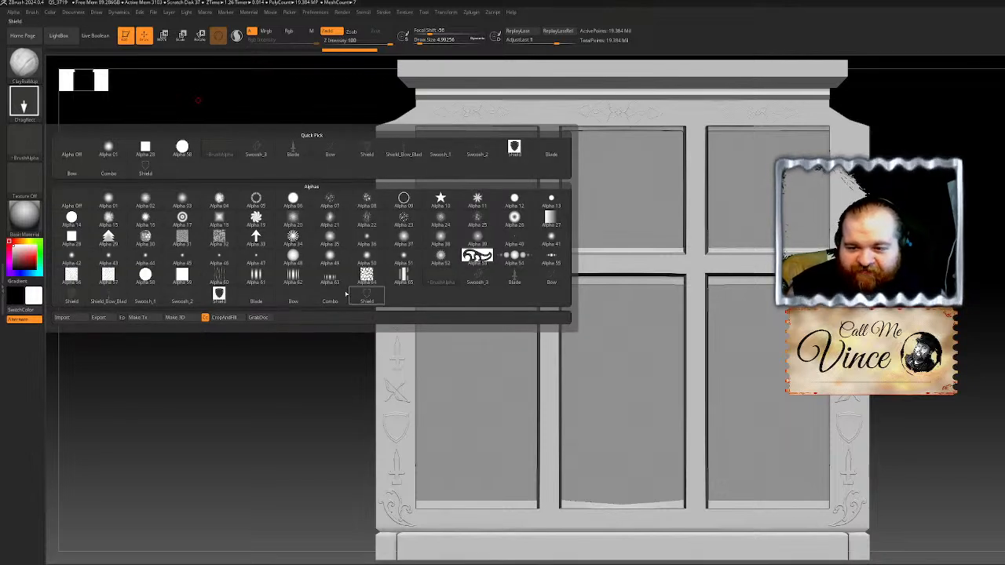
click(183, 299)
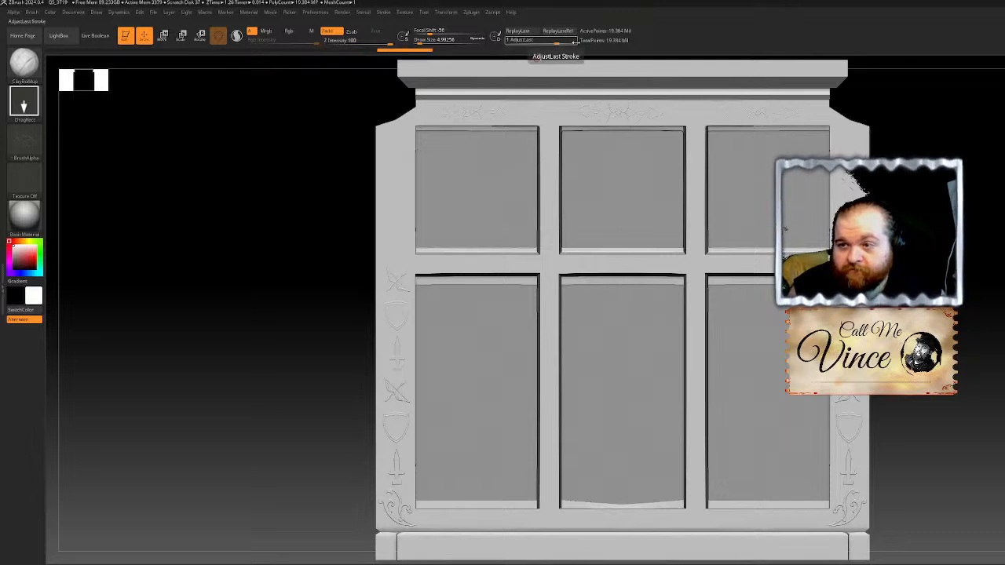
click(555, 39)
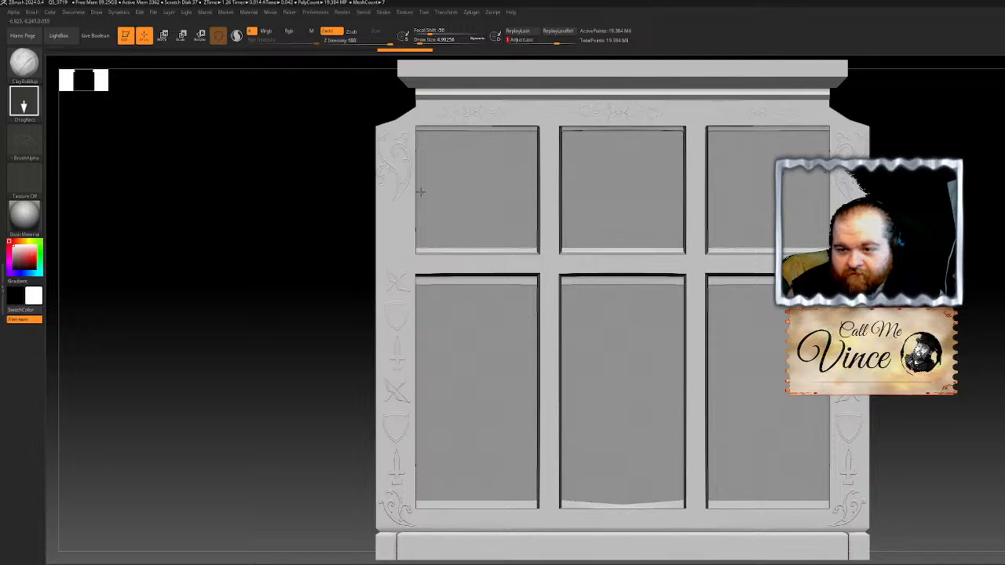
key(ctrl+shift+z)
key(ctrl+z)
alt+right_drag(871, 245, 788, 213)
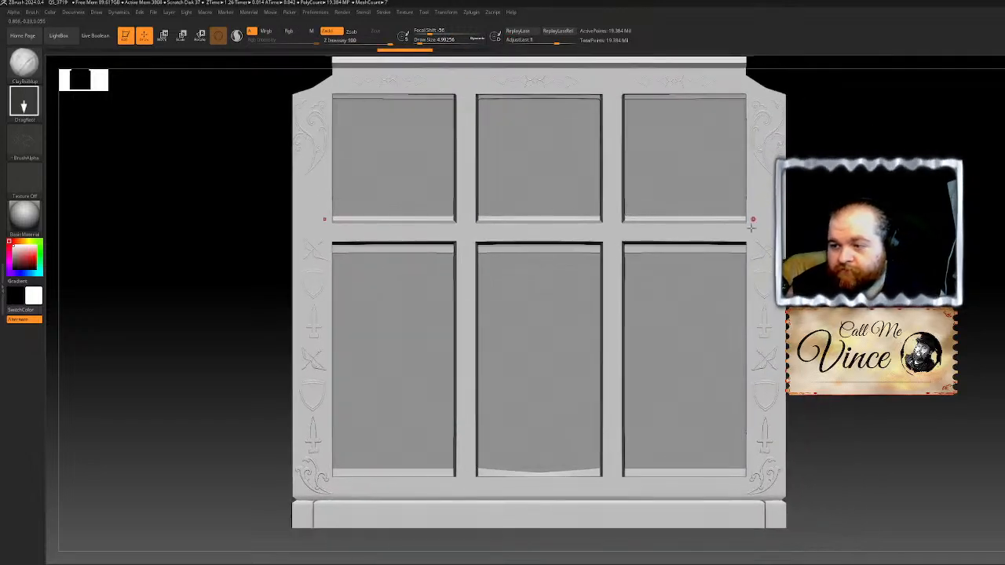
Step: Stamp the first Swoosh_2 swirl on the cabinet's lower rail, beside the corner ornament
alt+right_drag(375, 499, 362, 394)
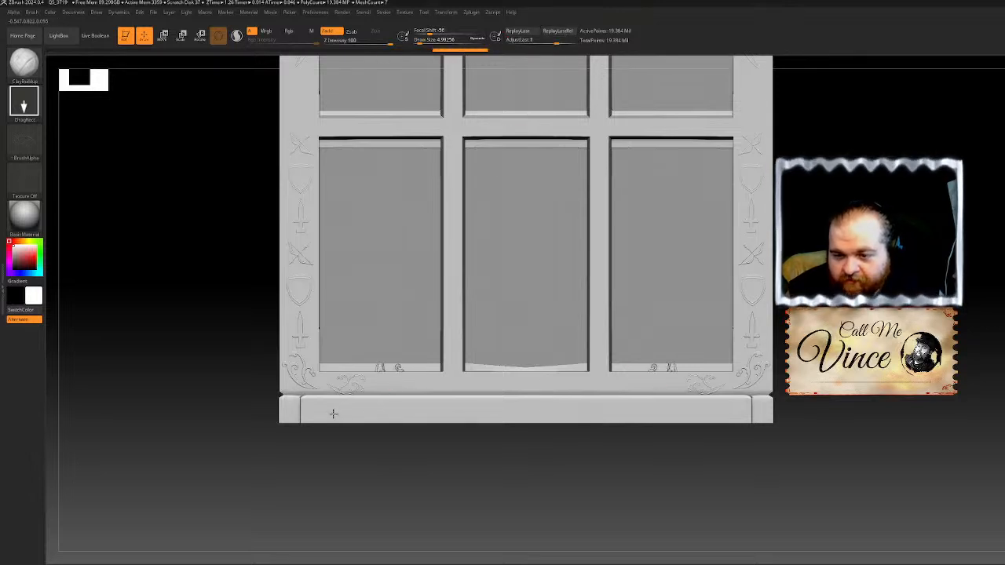
drag(420, 412, 406, 397)
key(ctrl+z)
alt+drag(951, 361, 965, 268)
ctrl+right_drag(404, 293, 490, 292)
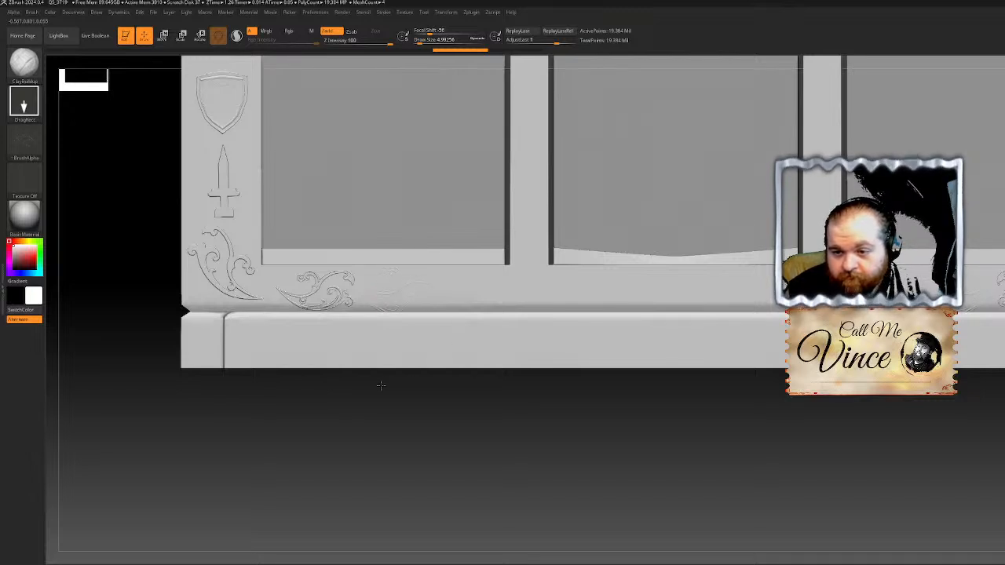
Step: Stamp the second and third swirls along the lower rail and strengthen the relief with AdjustLast
click(416, 364)
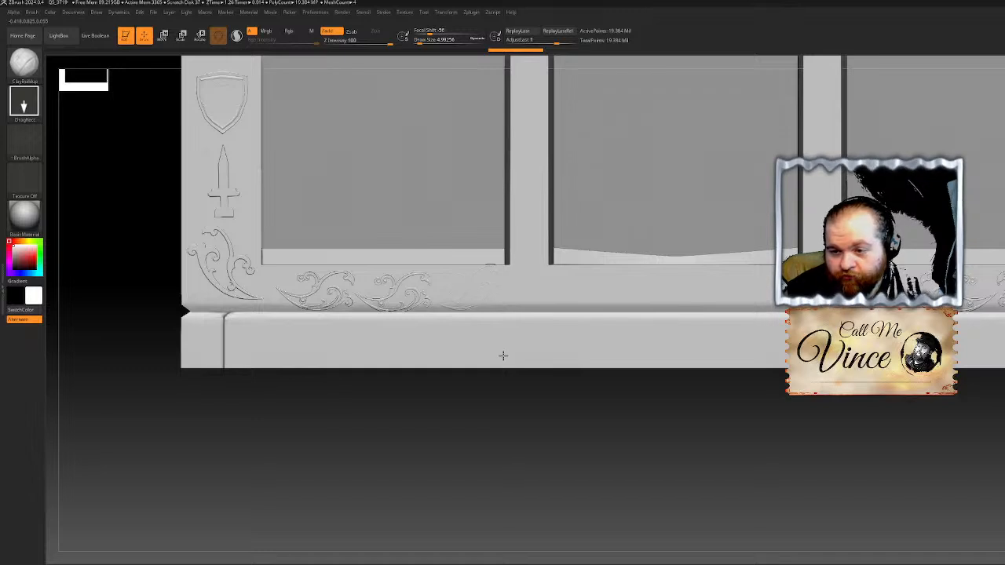
key(ctrl)
key(ctrl+z)
key(ctrl+shift+z)
click(518, 39)
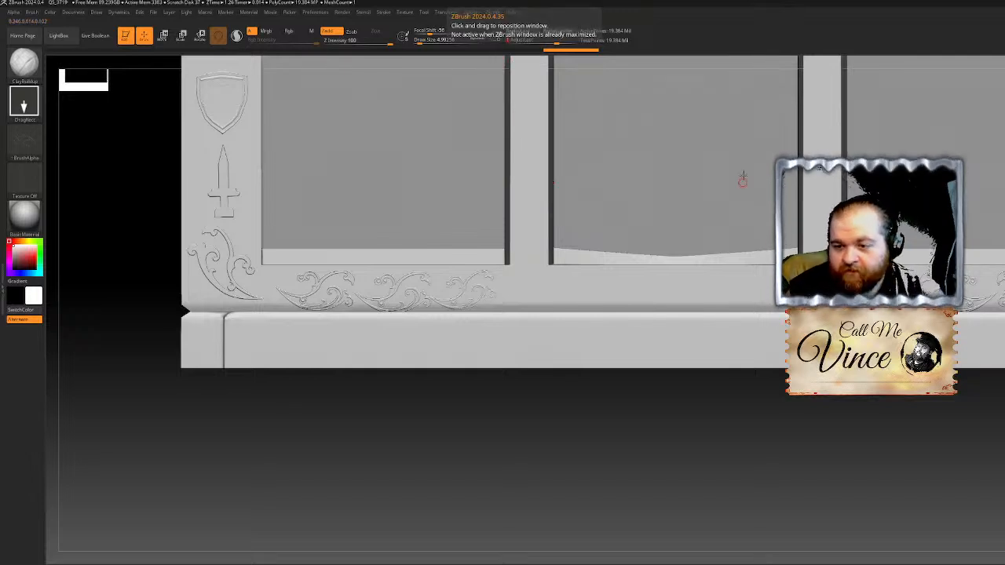
Step: Extend the swirl row with a fourth and fifth stamp, leaving the middle of the lower rail empty
key(ctrl+shift+z)
key(ctrl+z)
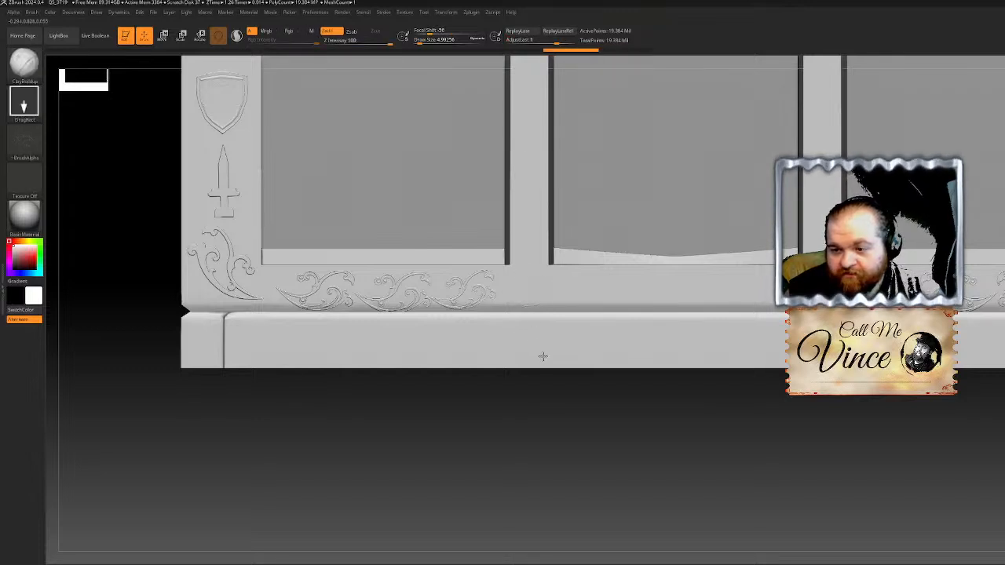
key(ctrl+shift+z)
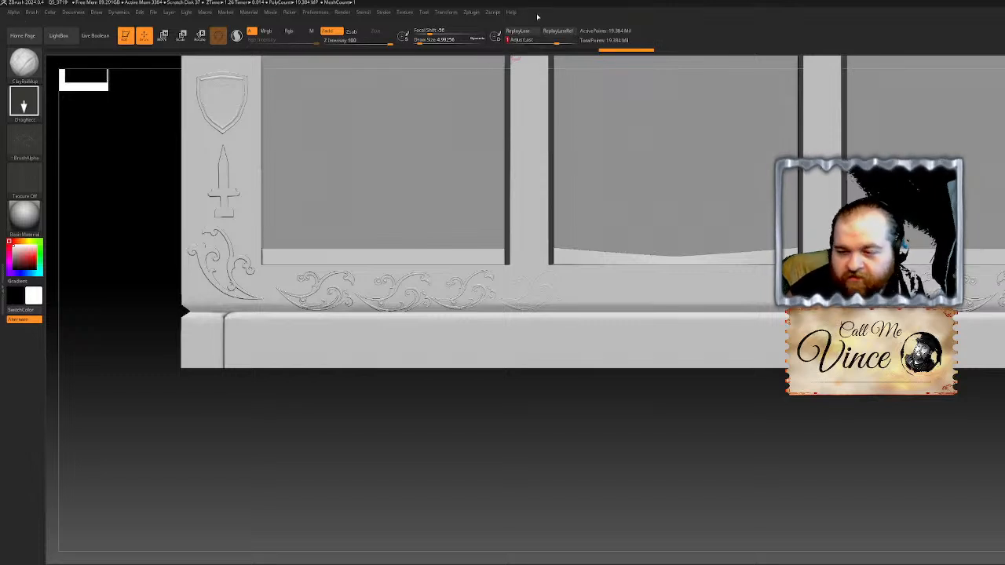
drag(599, 289, 602, 368)
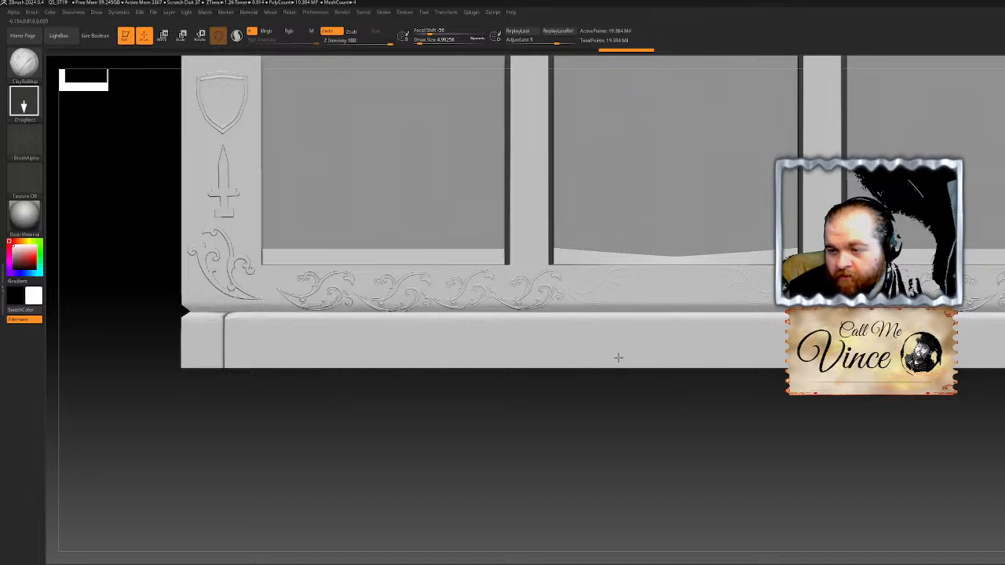
click(530, 35)
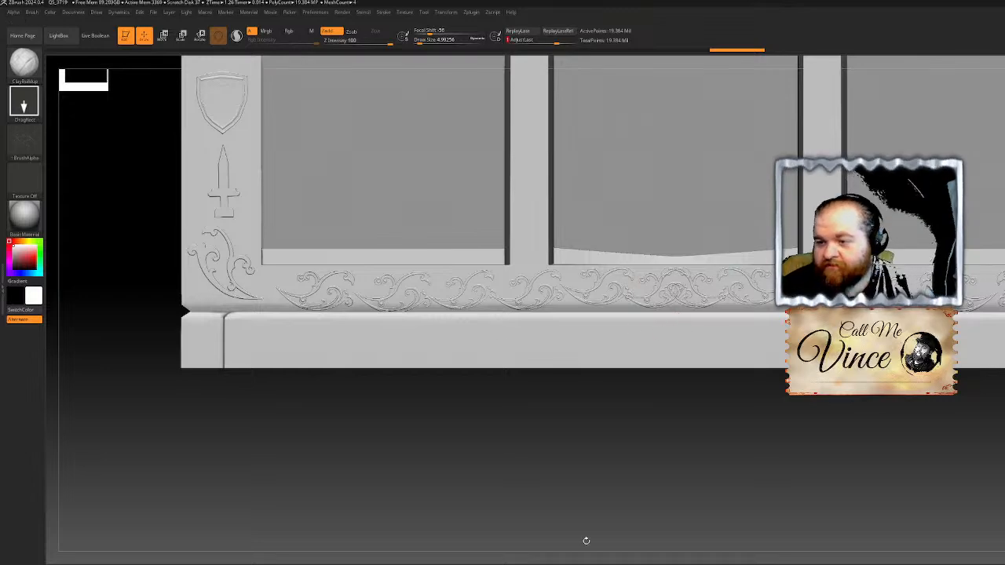
alt+drag(689, 494, 664, 497)
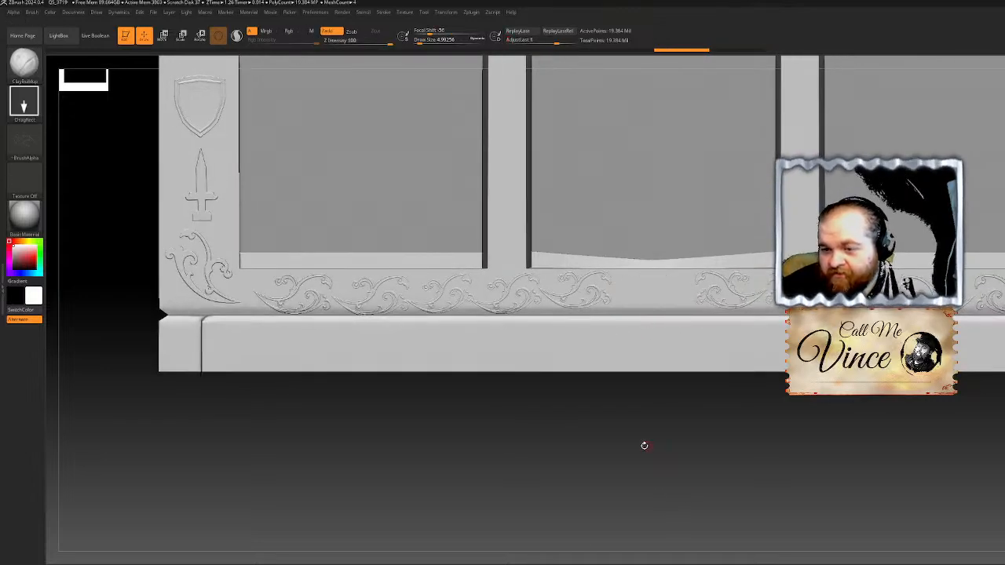
Step: Choose the Blade alpha for the ClayBuildup brush, keeping the DragRect stroke
alt+drag(647, 446, 538, 482)
click(24, 63)
click(24, 80)
click(25, 102)
click(108, 110)
click(25, 142)
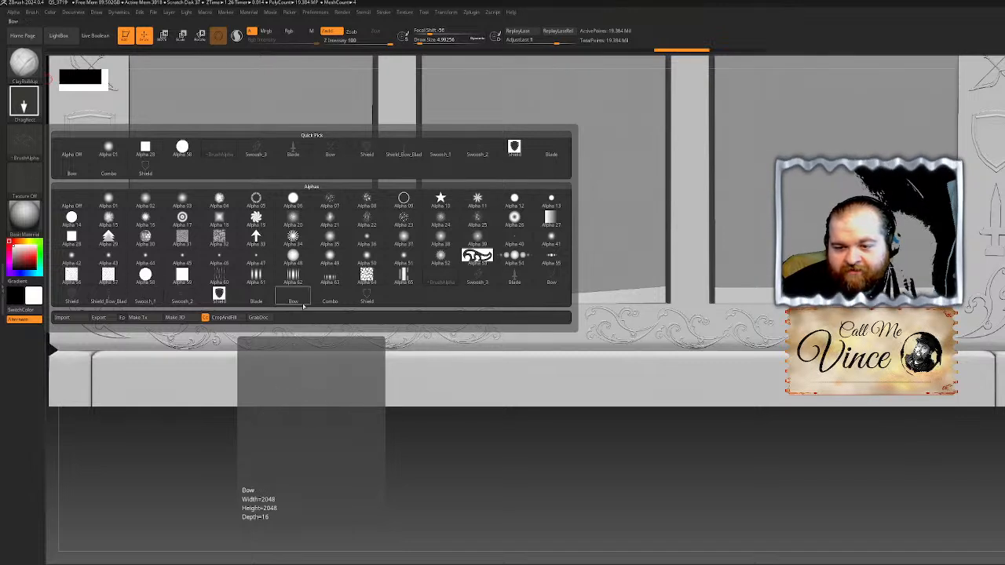
click(515, 280)
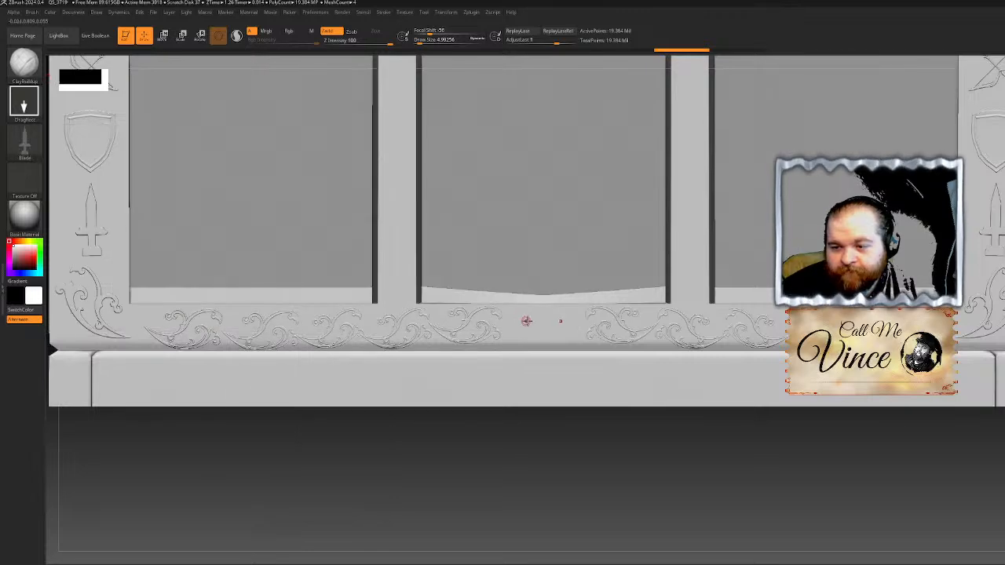
Step: Stamp a single upright blade in the middle gap of the lower rail and strengthen its relief
drag(537, 296, 539, 294)
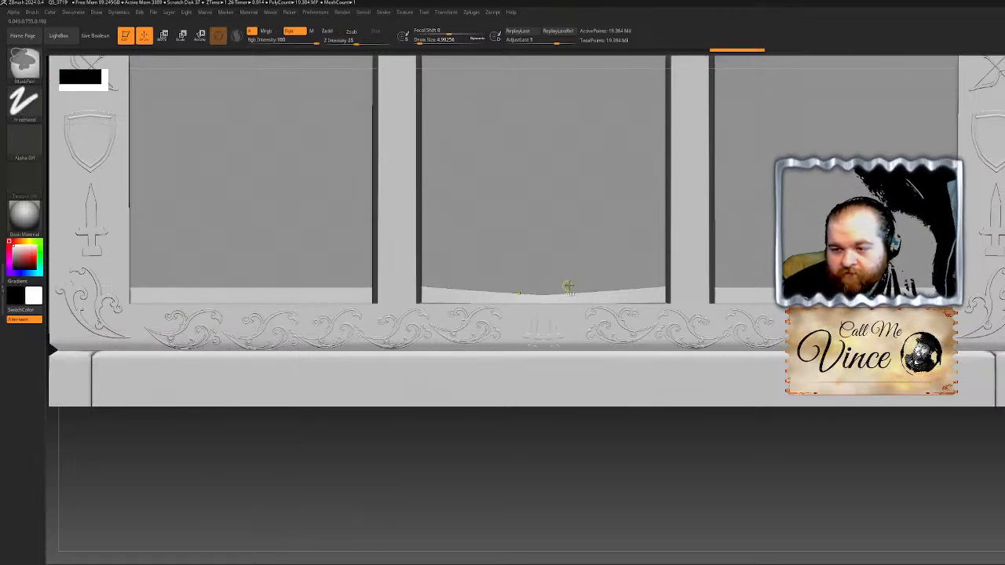
key(ctrl+z)
mouse_move(572, 483)
alt+mouse_down()
mouse_move(535, 493)
mouse_move(535, 524)
alt+mouse_up()
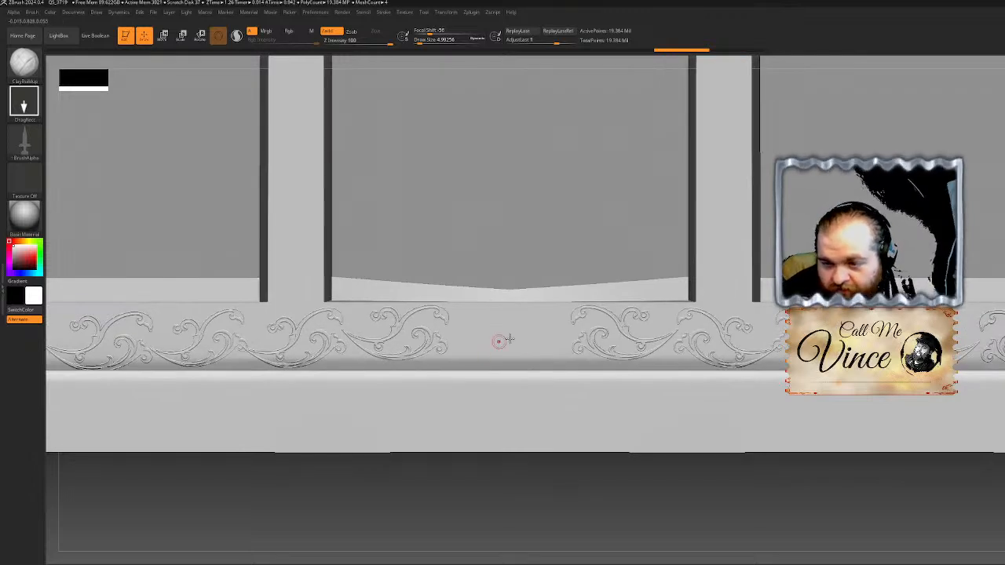
key(ctrl+z)
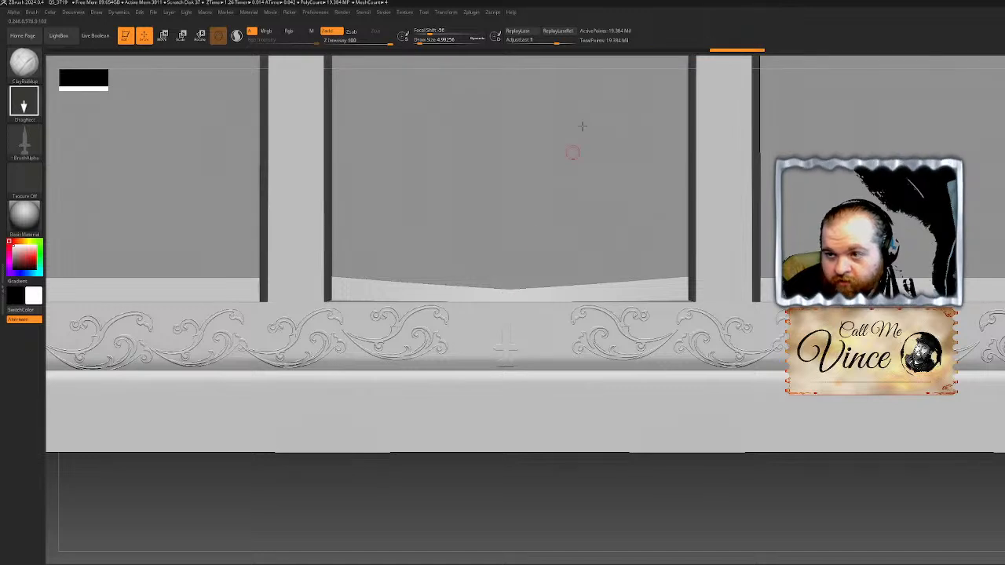
click(540, 38)
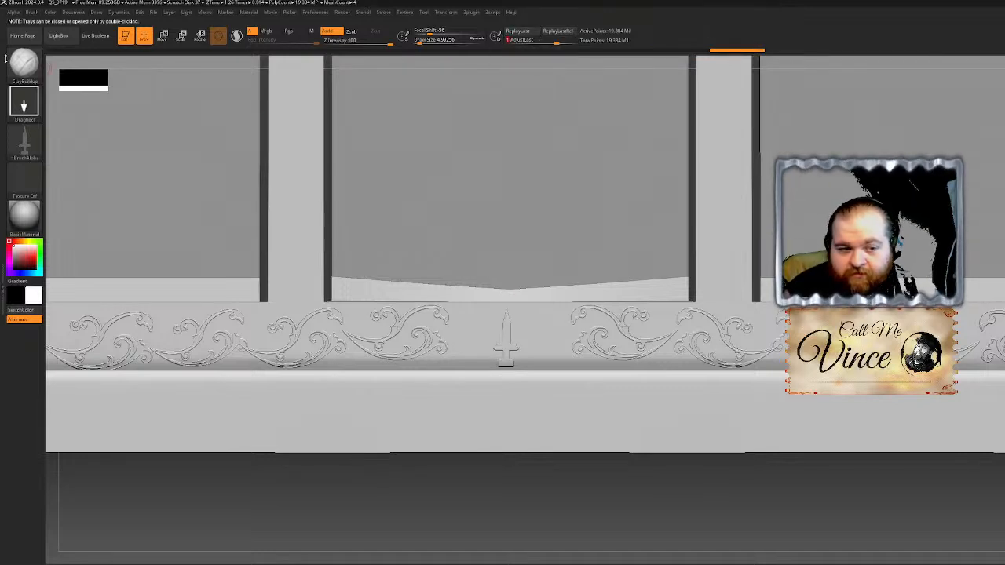
Step: Stamp the Bow alpha between the central blade and the adjacent swirl, then strengthen it with AdjustLast
click(24, 142)
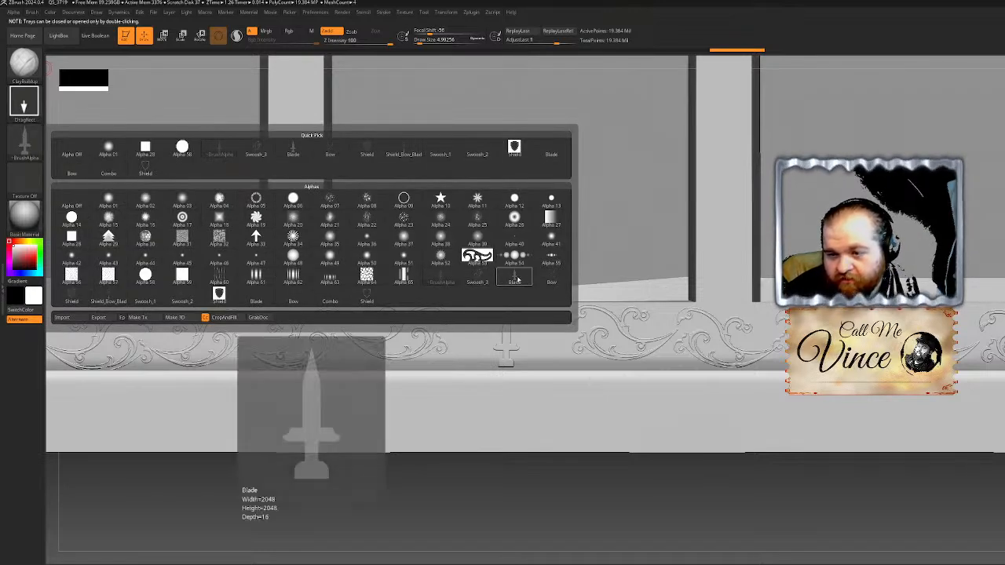
click(552, 279)
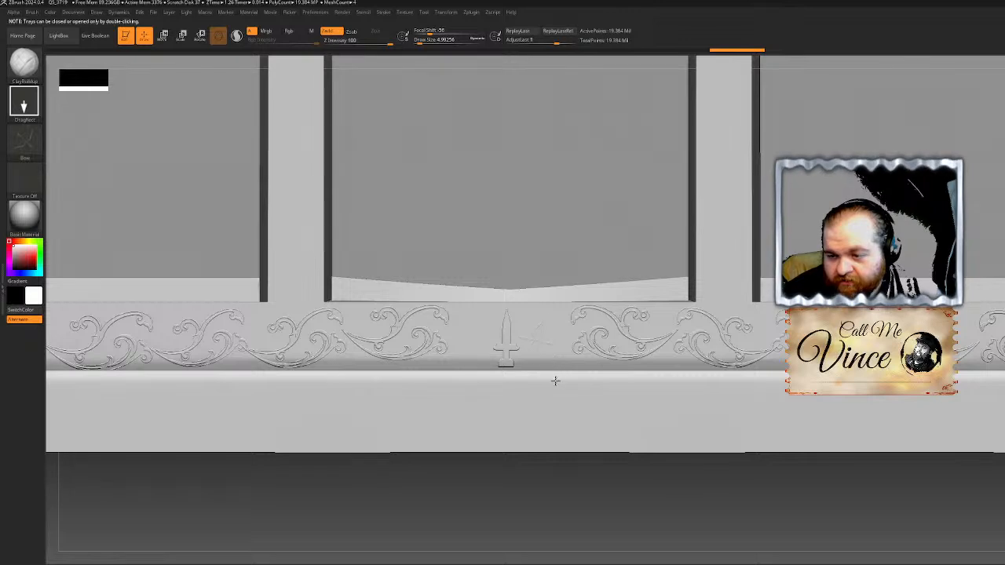
key(ctrl)
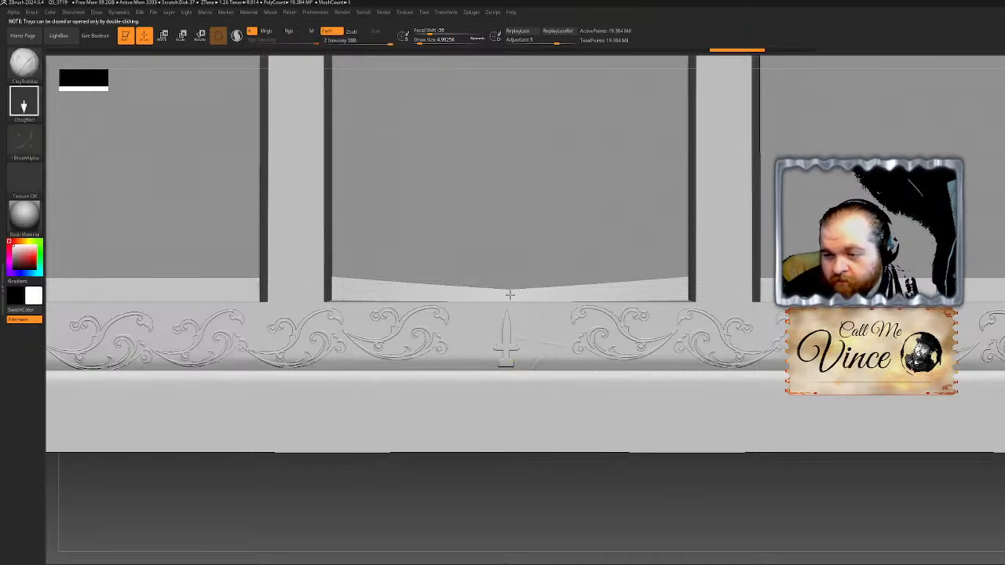
key(ctrl)
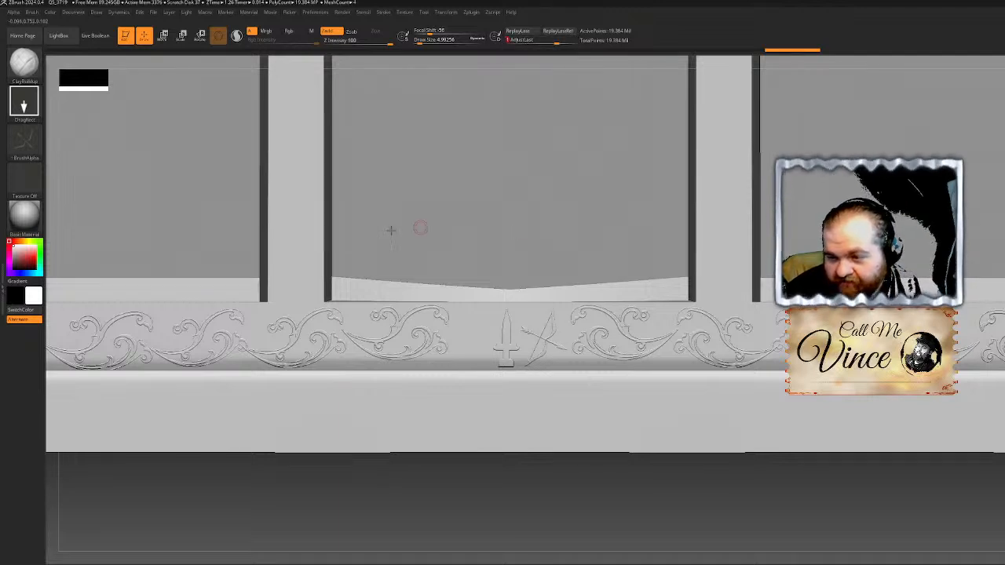
Step: Stamp the Shield alpha on the blade's other side, opposite the bow, and strengthen it with AdjustLast
click(27, 143)
click(24, 64)
click(145, 108)
click(23, 141)
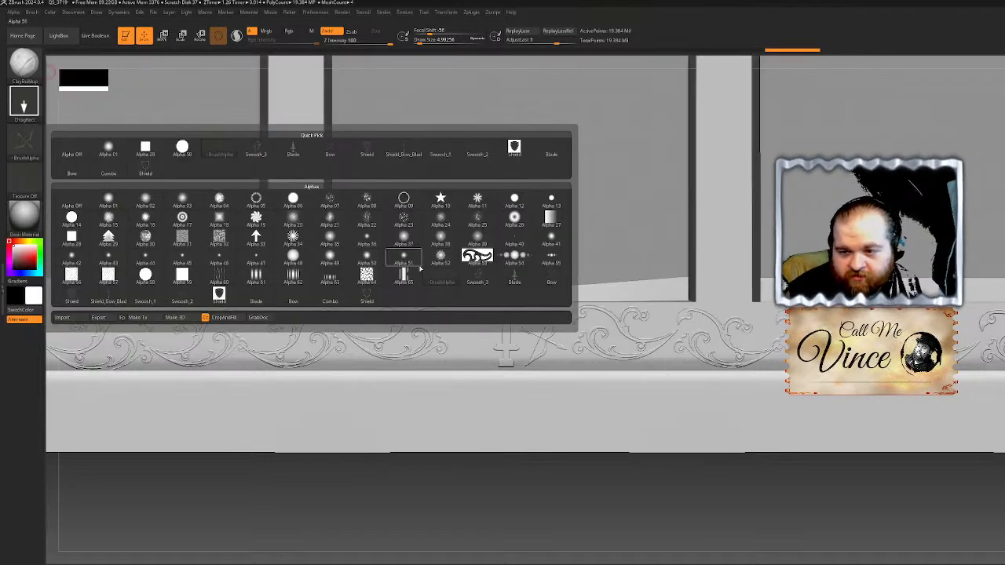
click(79, 297)
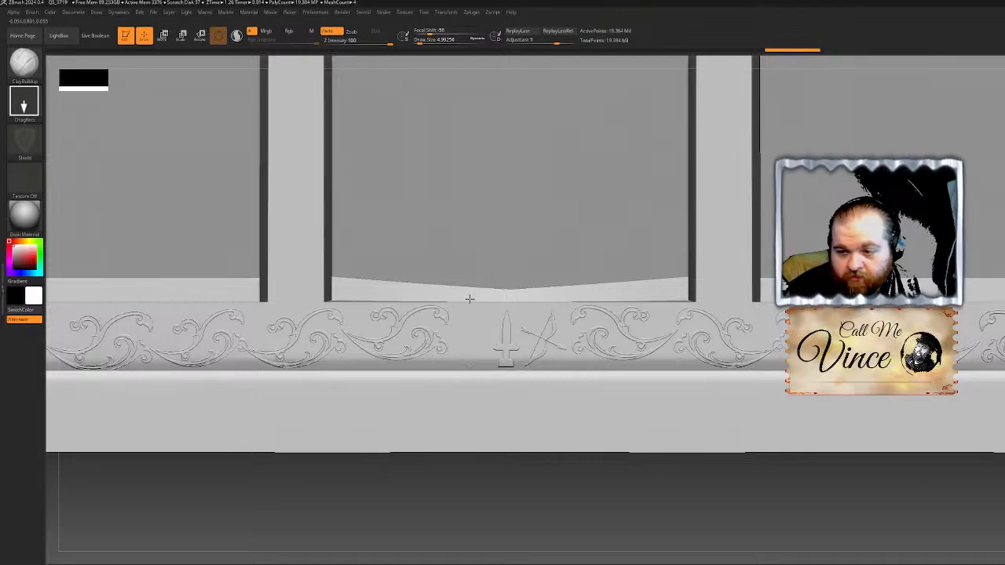
click(540, 30)
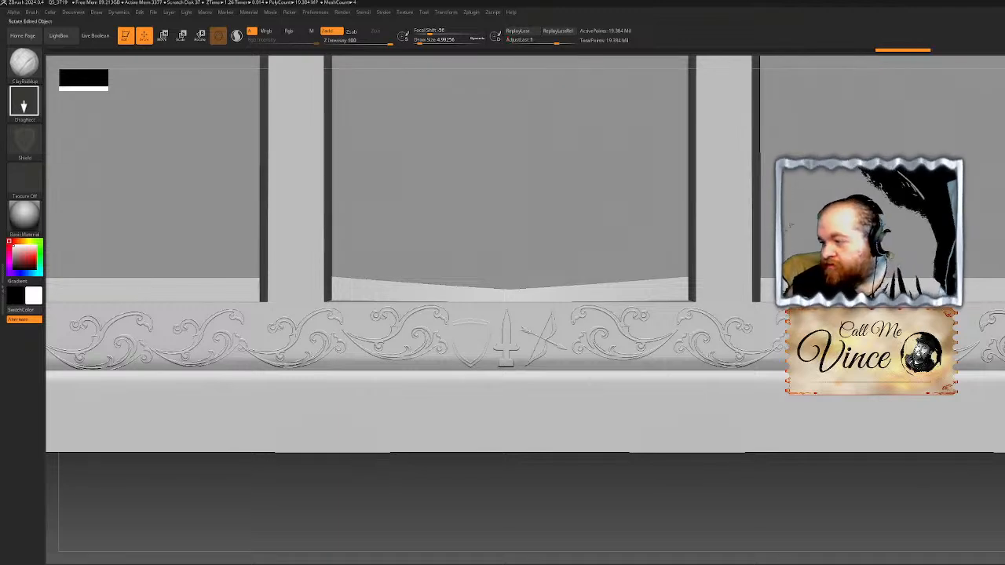
ctrl+right_drag(503, 503, 503, 471)
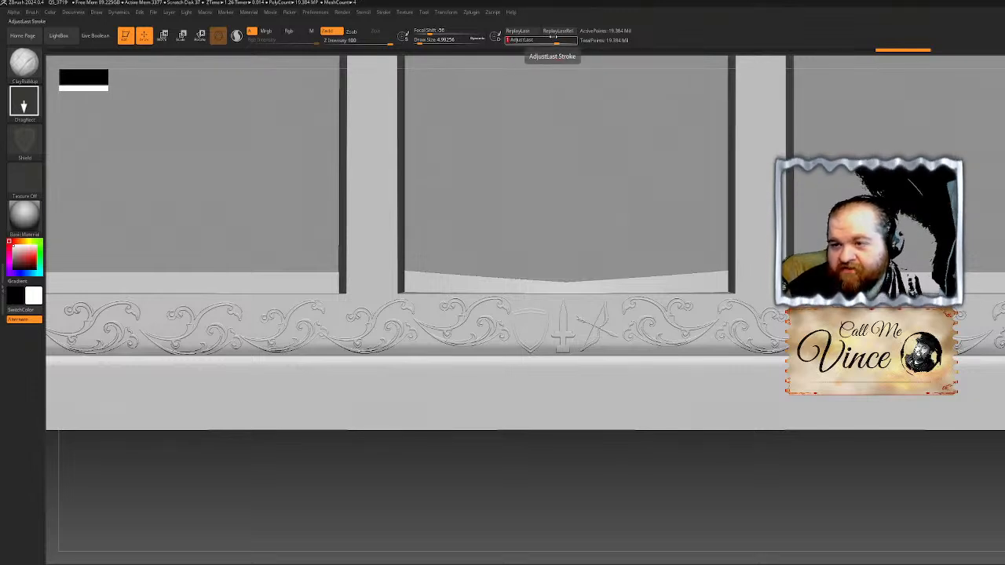
drag(535, 44, 585, 40)
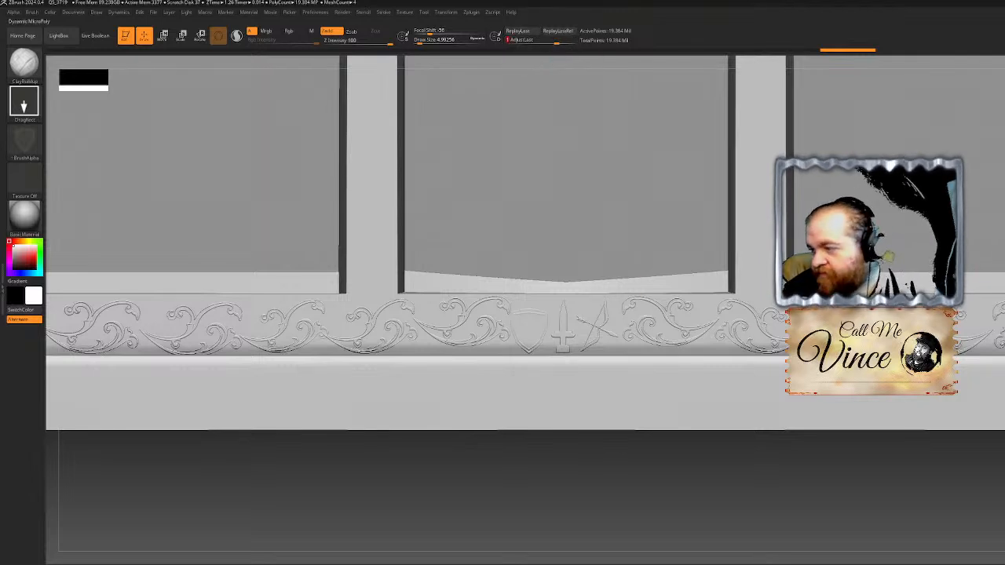
Step: Stamp the Swoosh_3 alpha on the side posts between the upper swirl and the bow, and strengthen its relief
ctrl+right_drag(503, 329, 462, 467)
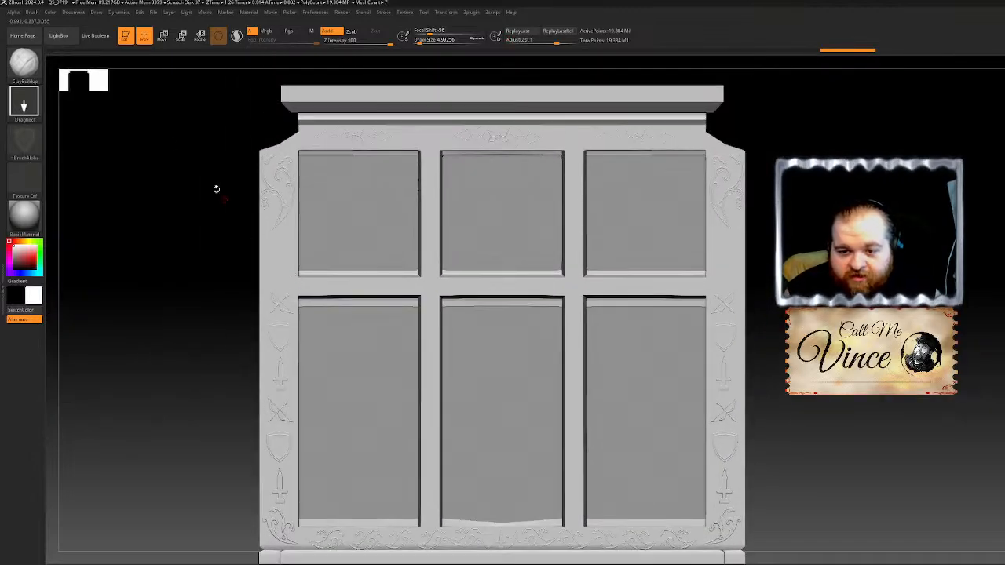
click(24, 66)
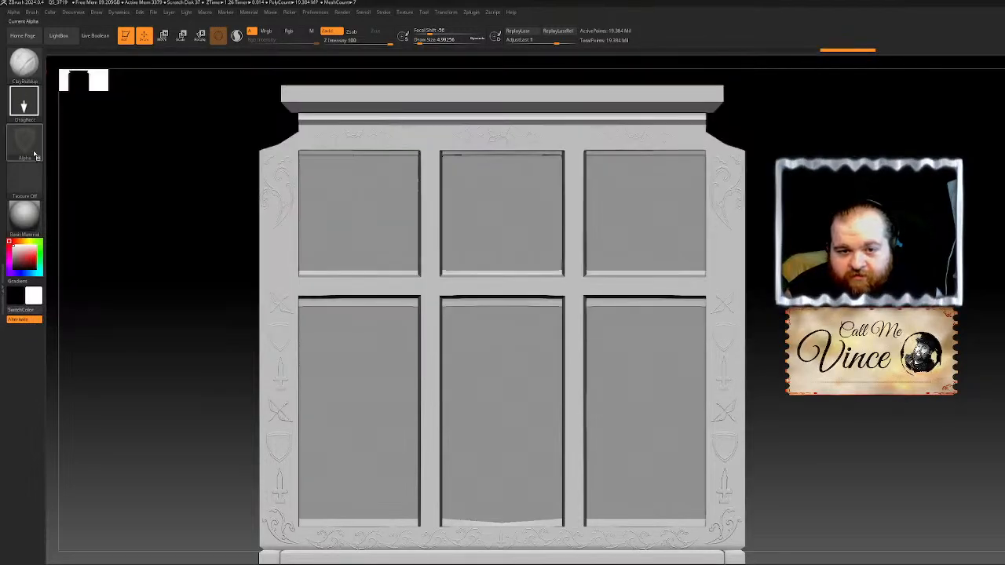
click(23, 145)
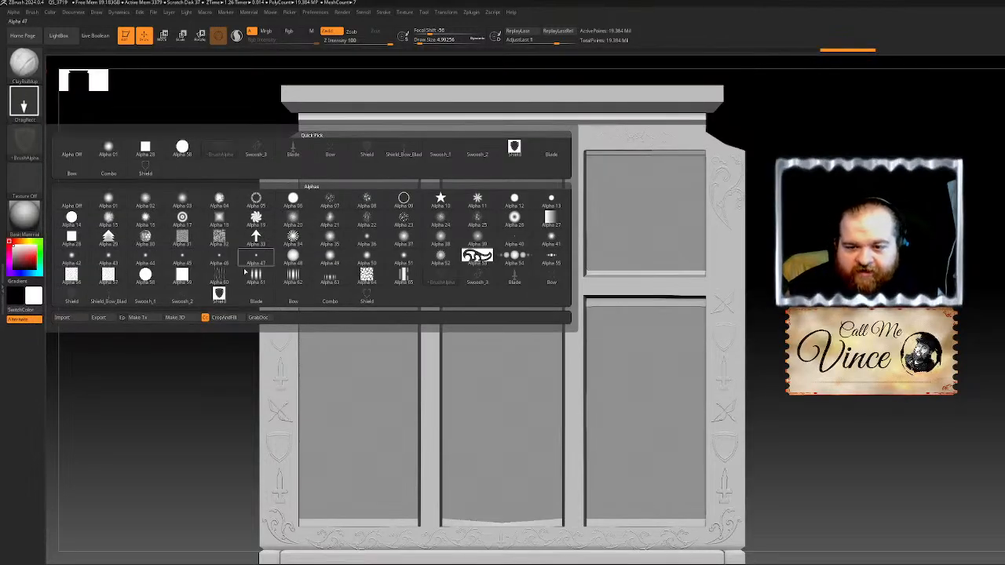
click(475, 279)
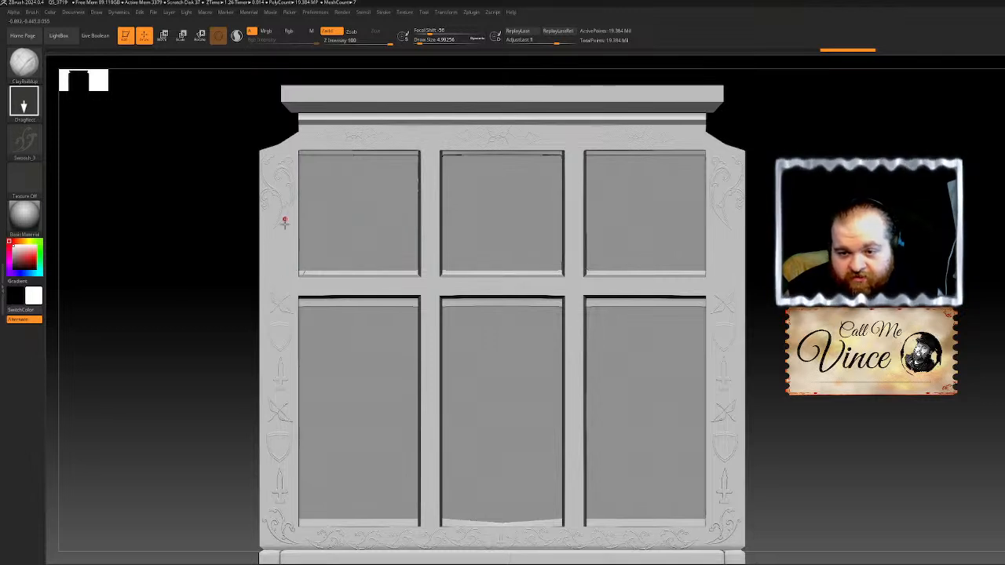
key(ctrl)
key(ctrl)
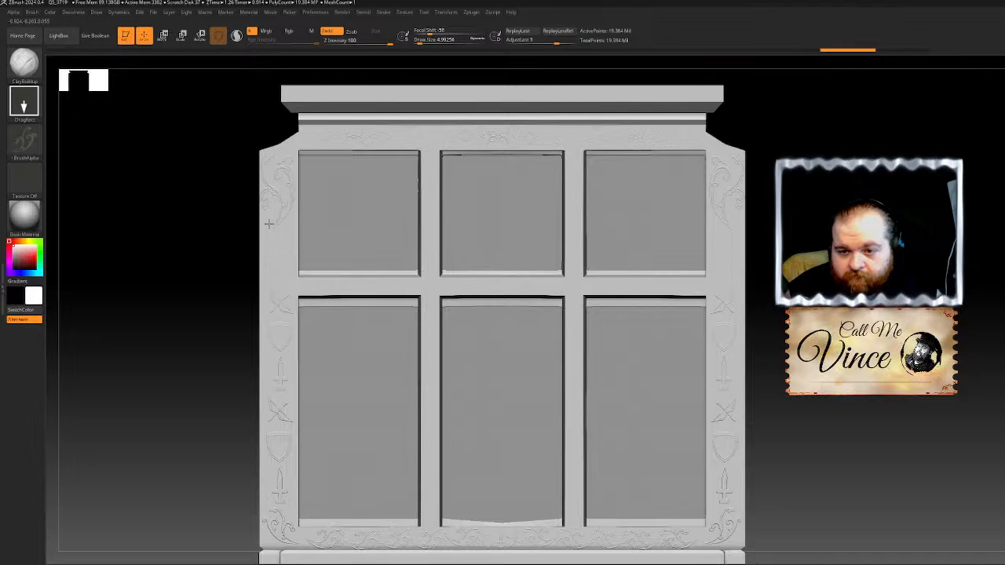
key(ctrl)
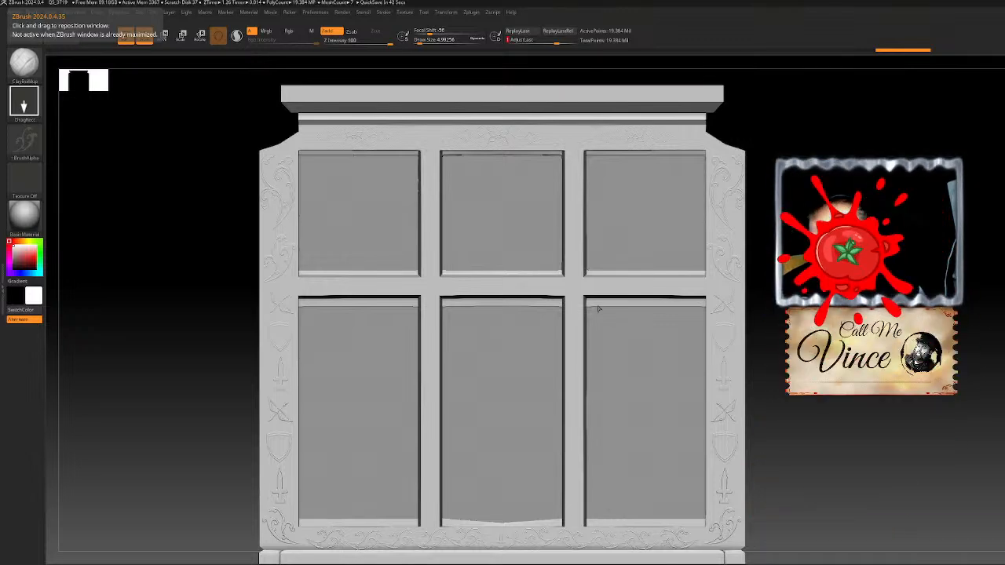
Step: Try the DecoCurveDrag brush along the horizontal rail between the upper and lower panes, and undo the stroke
click(28, 145)
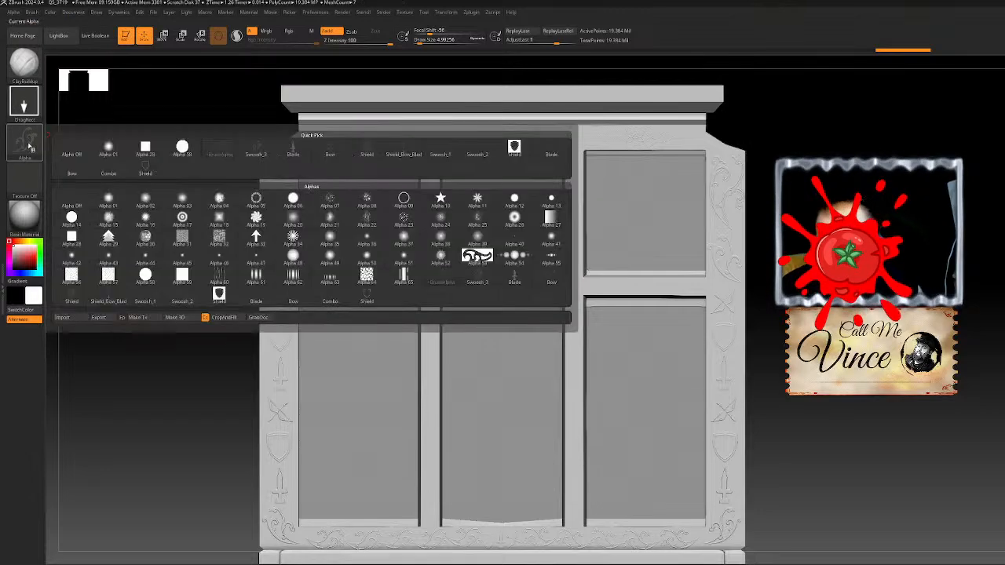
click(24, 63)
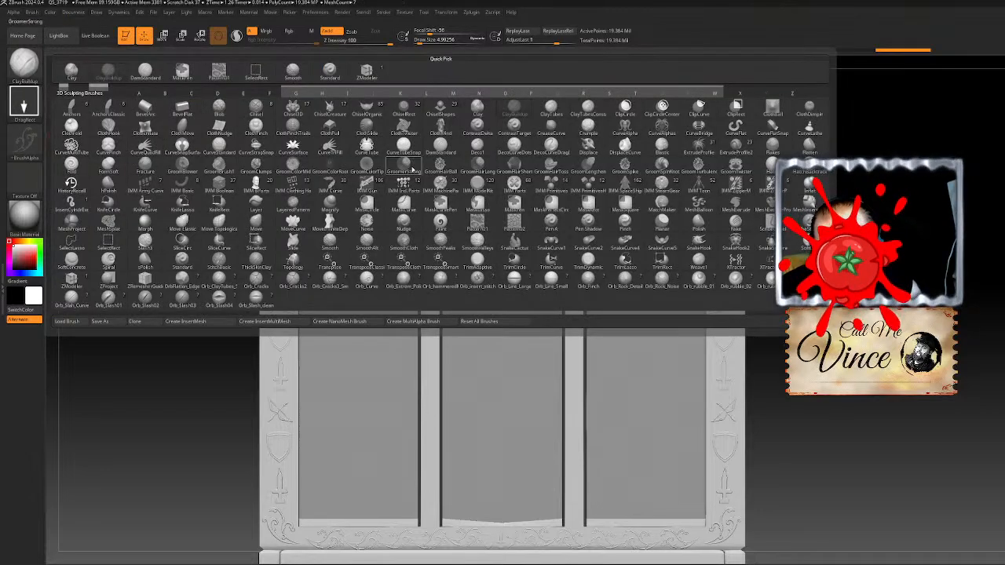
key(d)
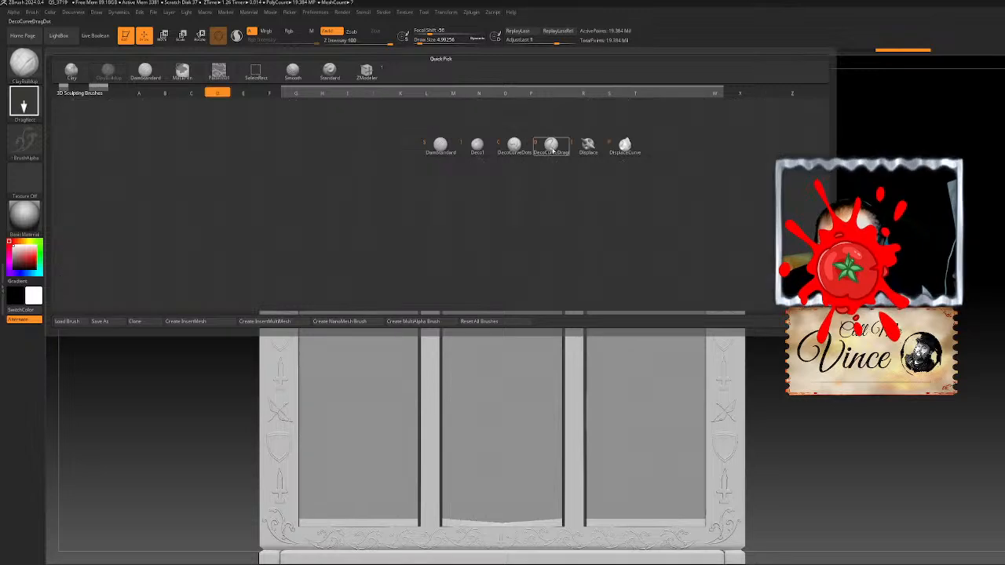
click(553, 144)
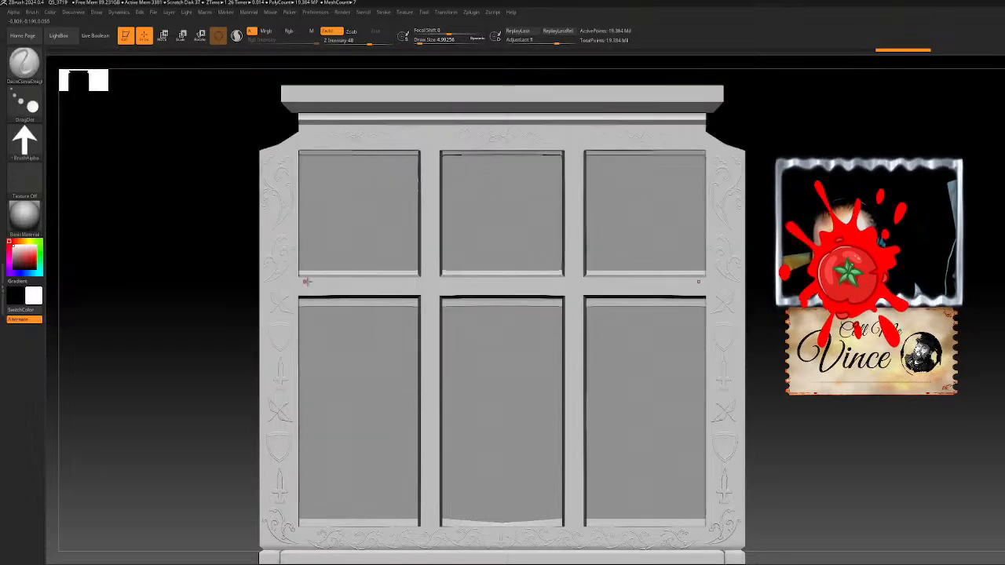
drag(313, 284, 470, 284)
drag(752, 312, 879, 308)
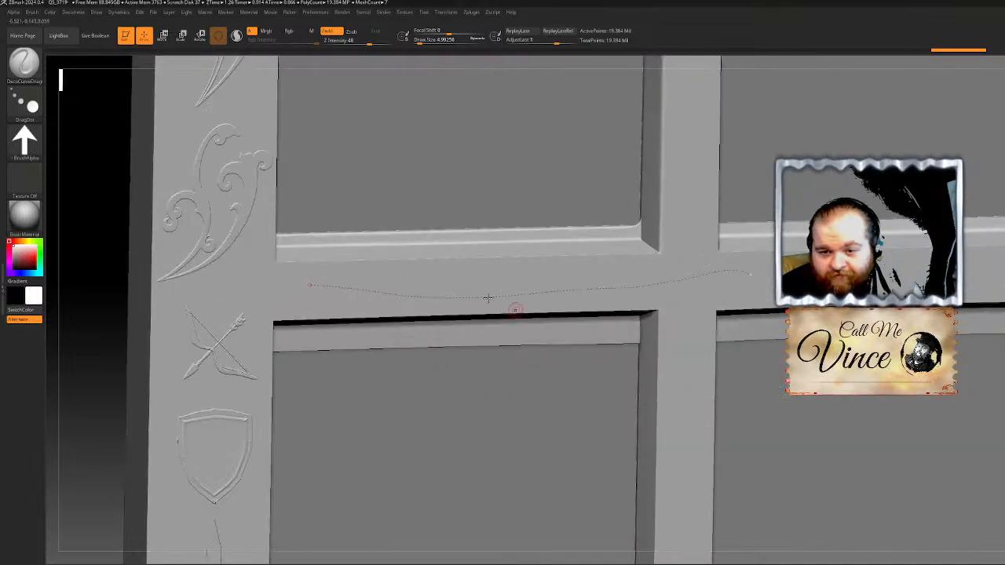
click(441, 285)
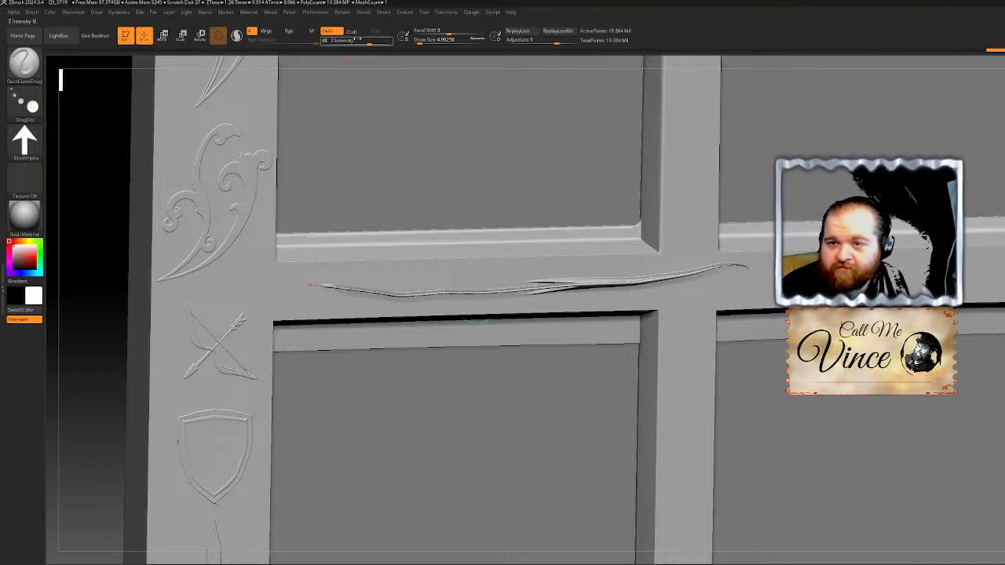
key(ctrl+z)
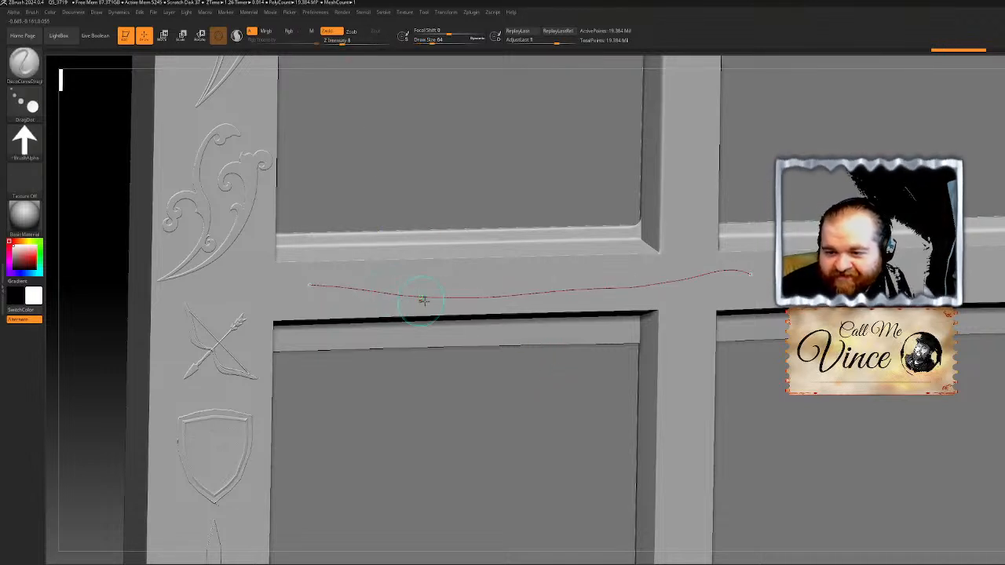
Step: Try the rail's decorative curve at Z Intensity 8, start another curve across the post, and undo both
drag(437, 293, 436, 289)
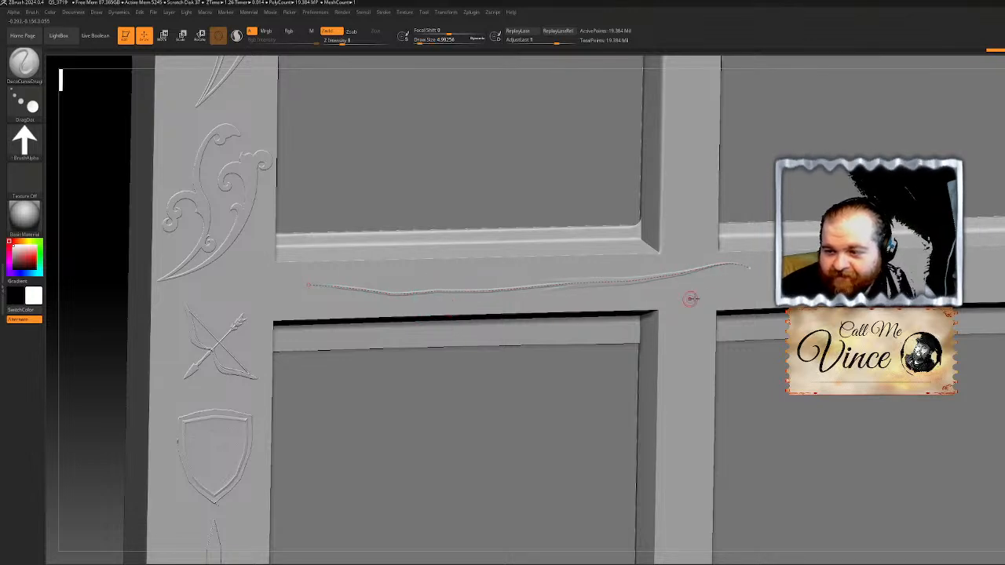
drag(680, 299, 901, 267)
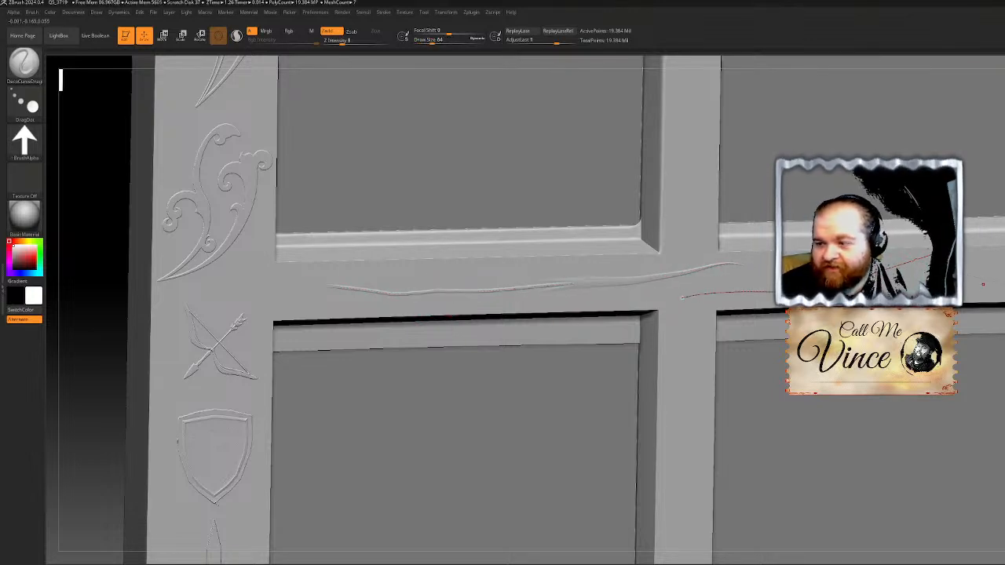
key(ctrl)
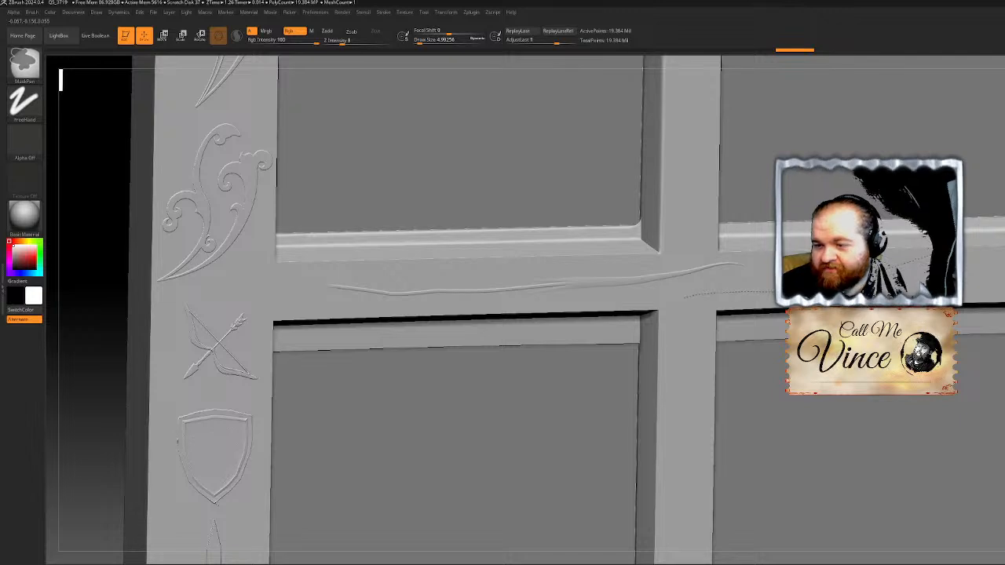
key(ctrl+z)
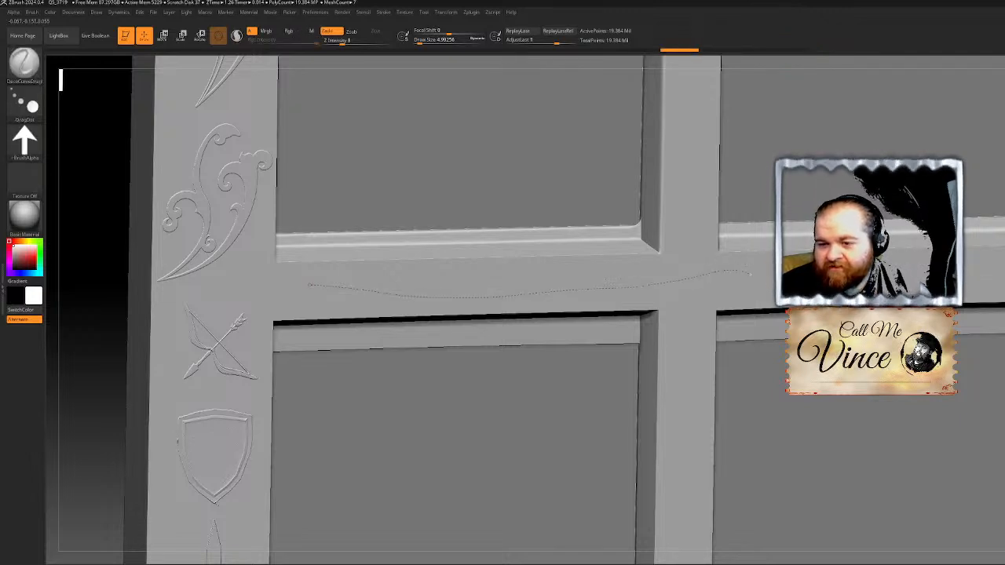
Step: Try the Bow alpha with the DecoCurveDrag brush on the rail's curve, and undo it
click(25, 143)
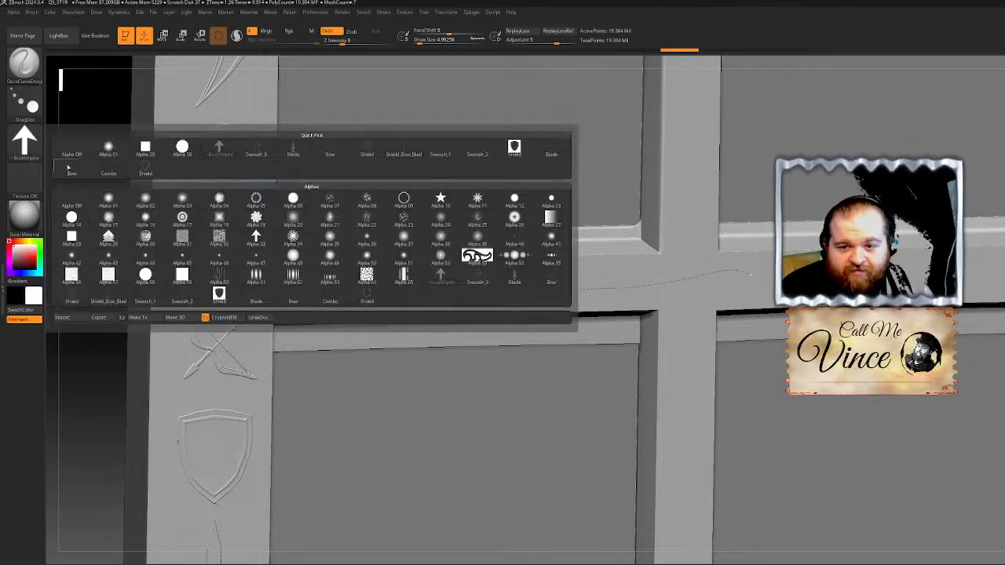
click(551, 283)
drag(541, 290, 539, 291)
key(ctrl+z)
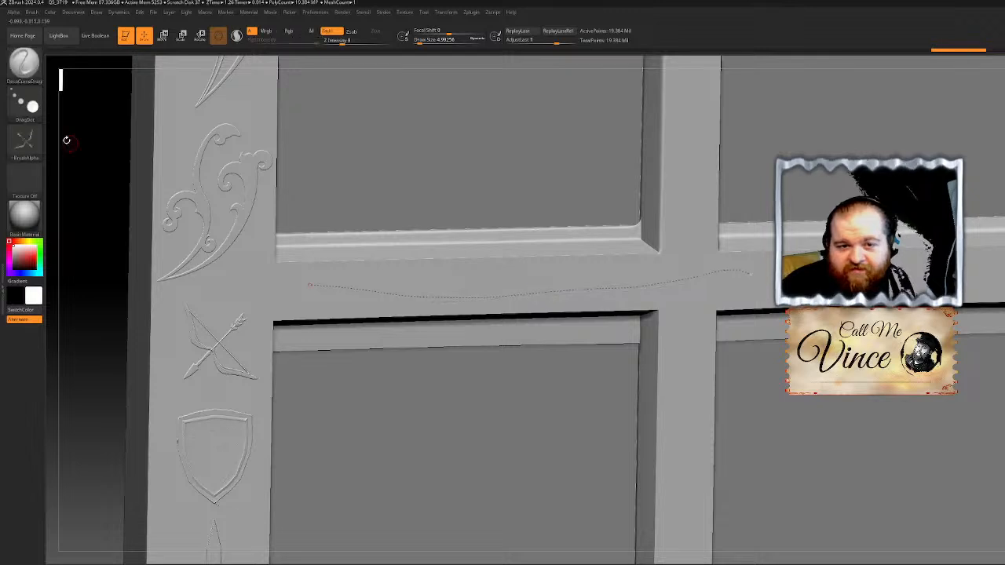
Step: Switch to the DamStandard brush, try carving a looping flourish at the rail's end near the bow, and undo it
click(24, 63)
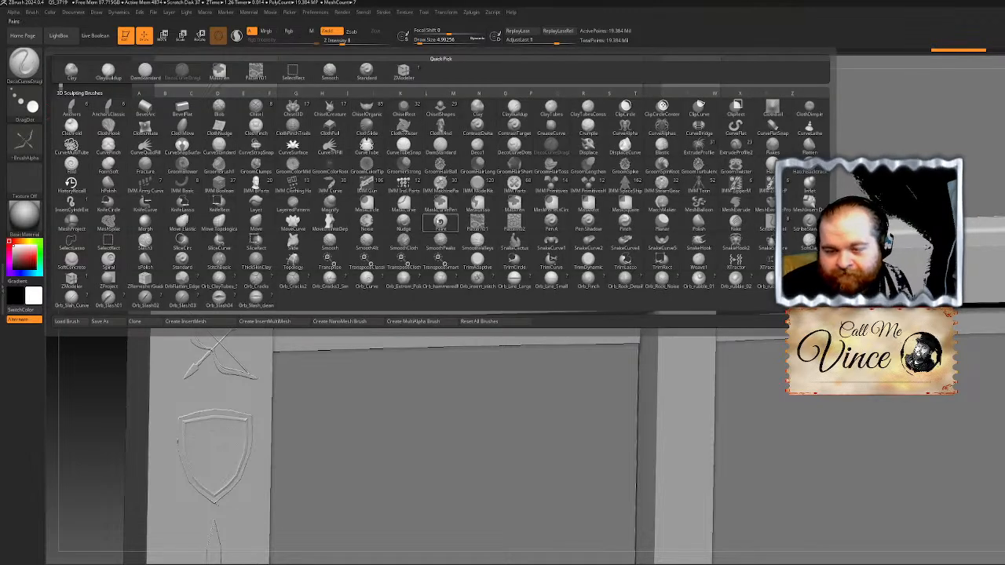
key(d)
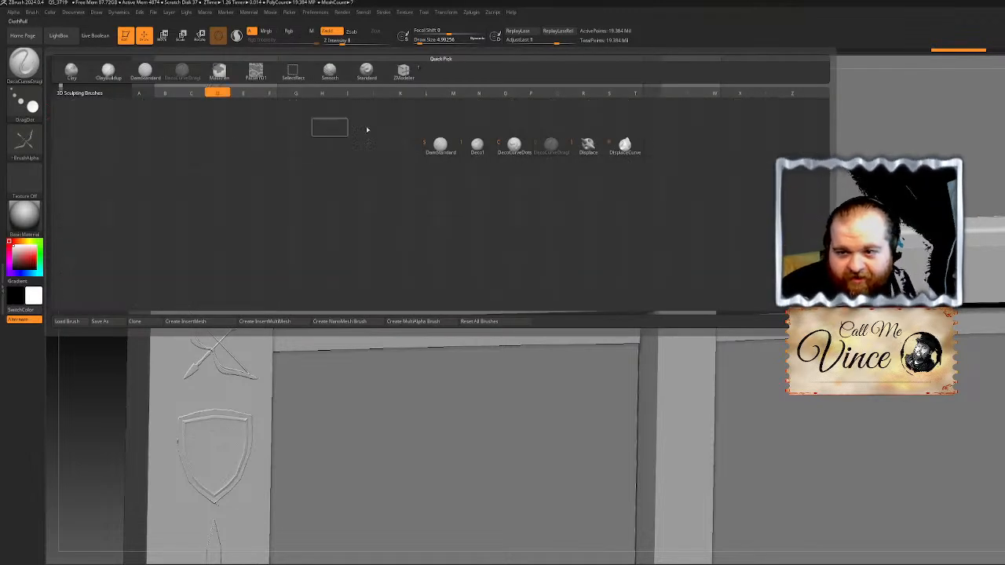
click(441, 146)
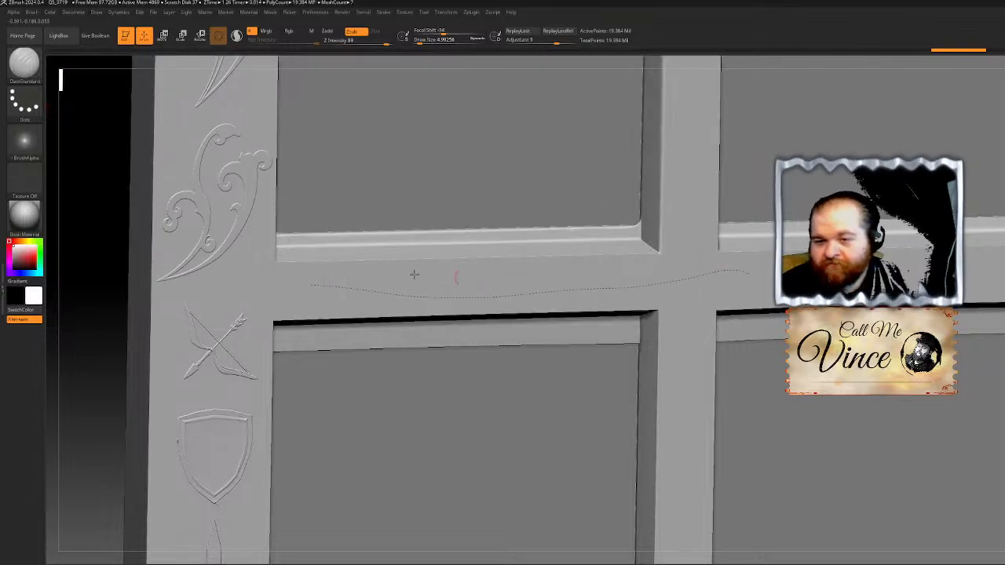
mouse_move(263, 306)
mouse_down()
mouse_move(312, 292)
mouse_move(400, 310)
mouse_up()
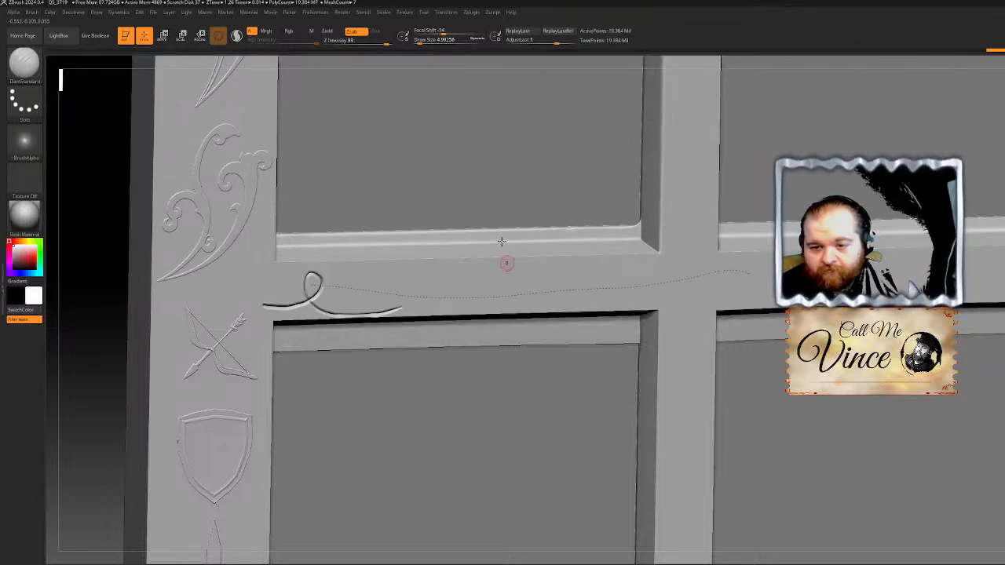
key(ctrl+z)
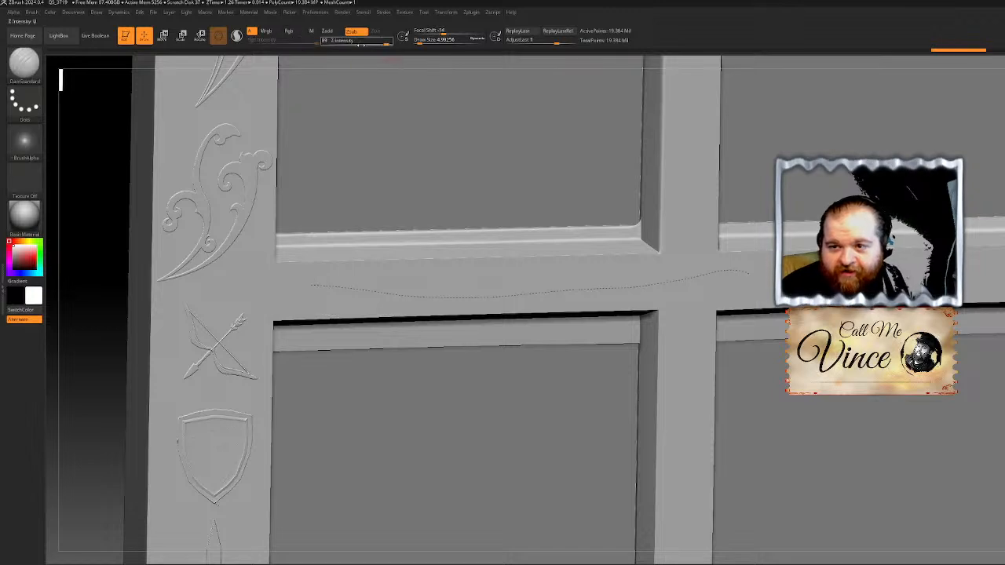
Step: Reduce the DamStandard brush's draw size to about 1.03 and lower its Z Intensity
drag(420, 42, 416, 42)
click(375, 43)
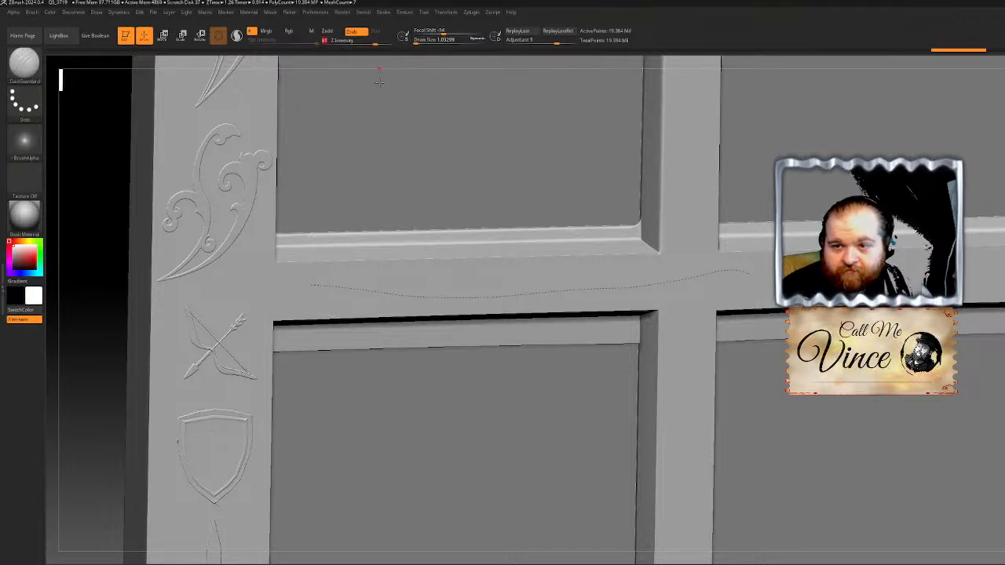
Step: Try a DamStandard stroke along the frame's horizontal crossbar after adjusting the LazyRadius
drag(311, 285, 749, 273)
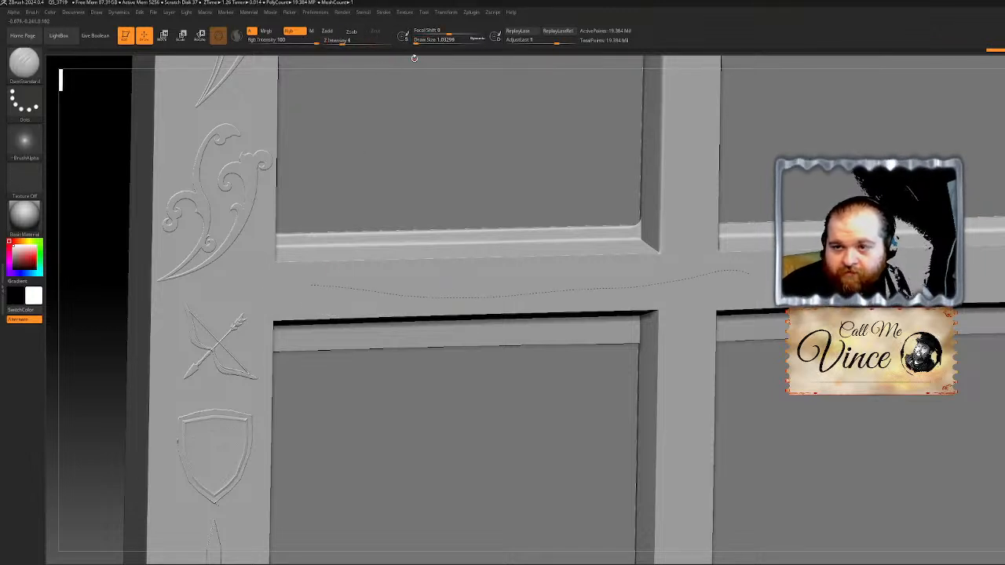
click(382, 12)
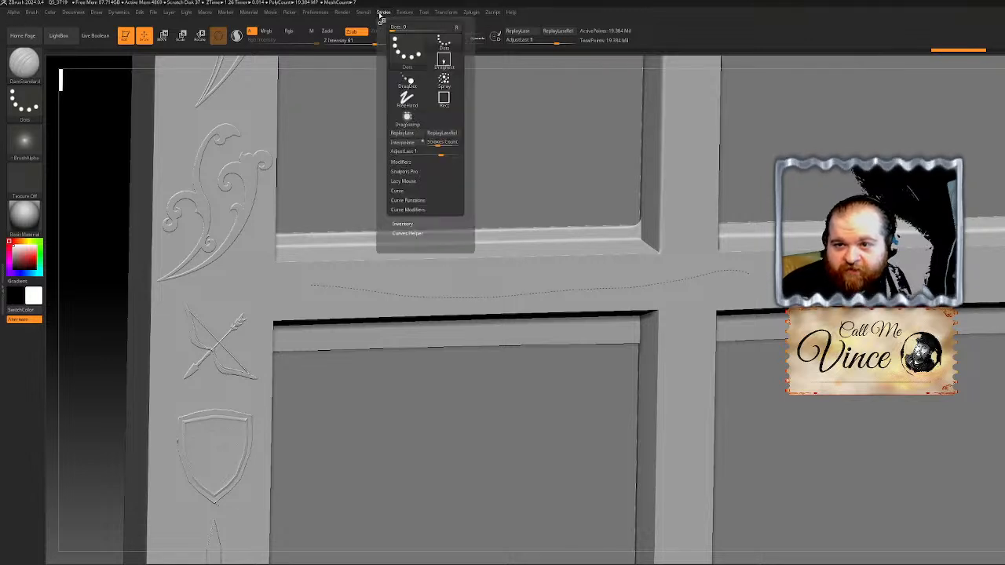
click(404, 181)
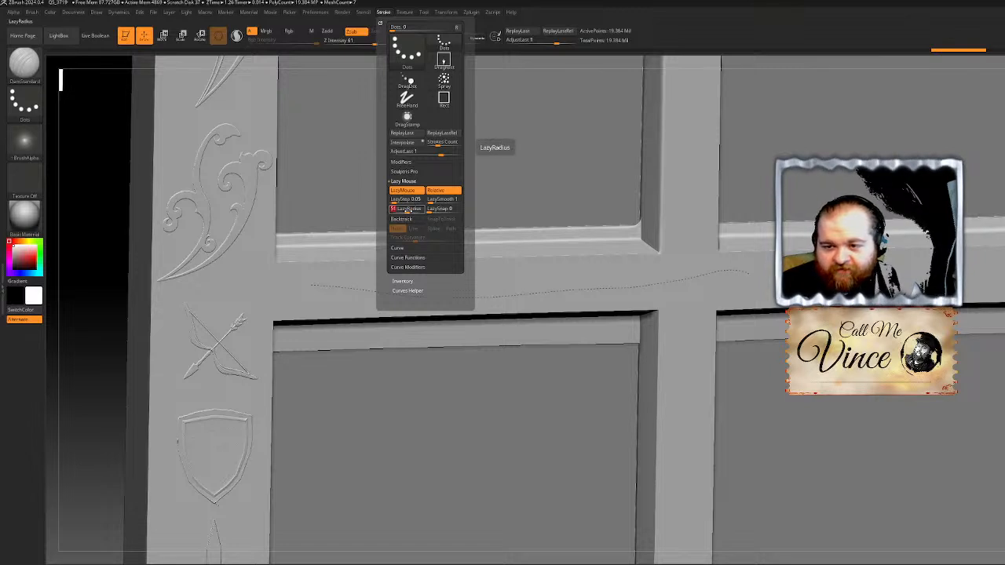
mouse_move(325, 298)
mouse_down()
mouse_move(408, 255)
mouse_move(673, 280)
mouse_up()
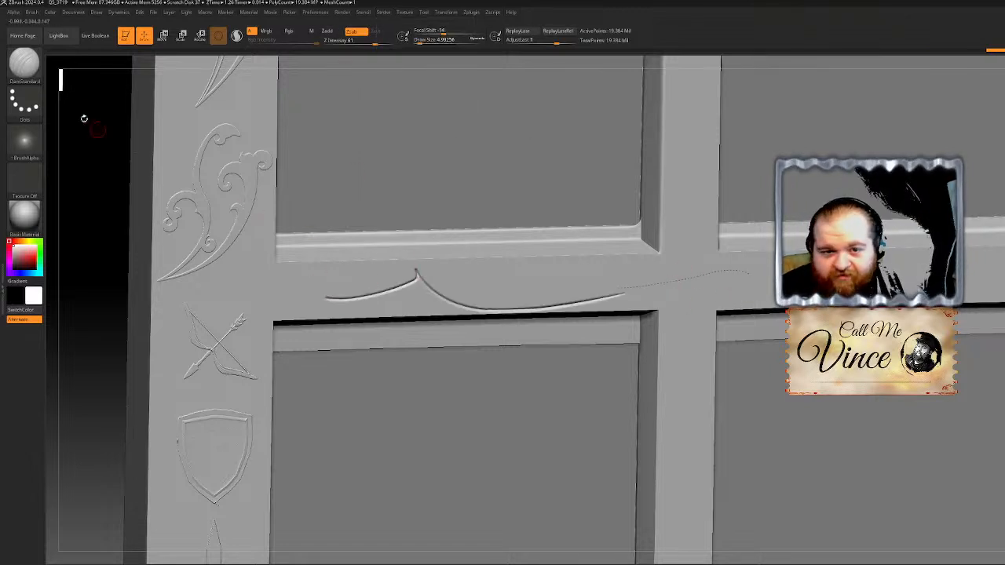
key(ctrl+z)
Step: Switch to the Orb_Curve brush, test a stroke on the horizontal crossbar and adjust the brush's LazyRadius
key(b)
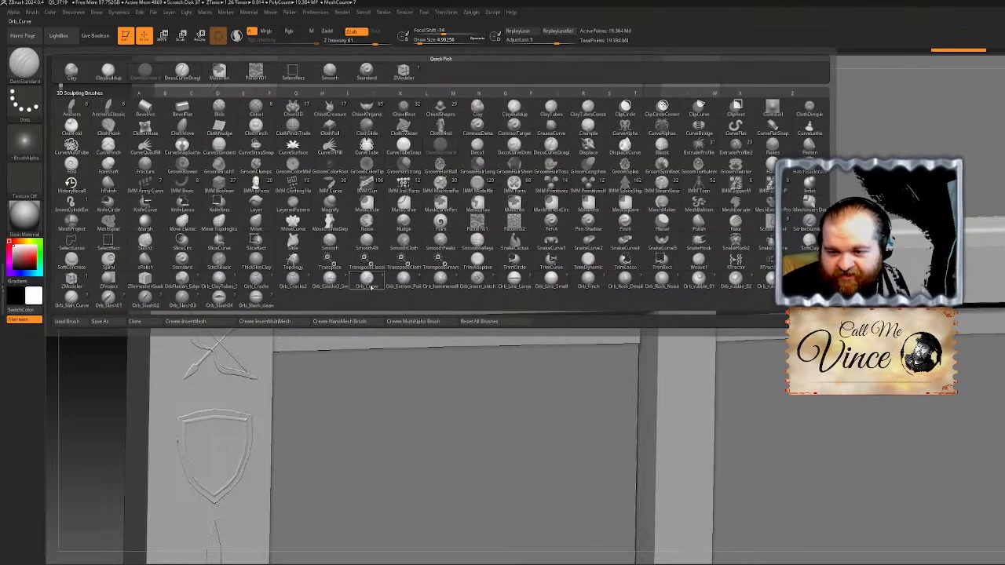
click(367, 285)
drag(332, 294, 651, 301)
key(ctrl+z)
click(342, 13)
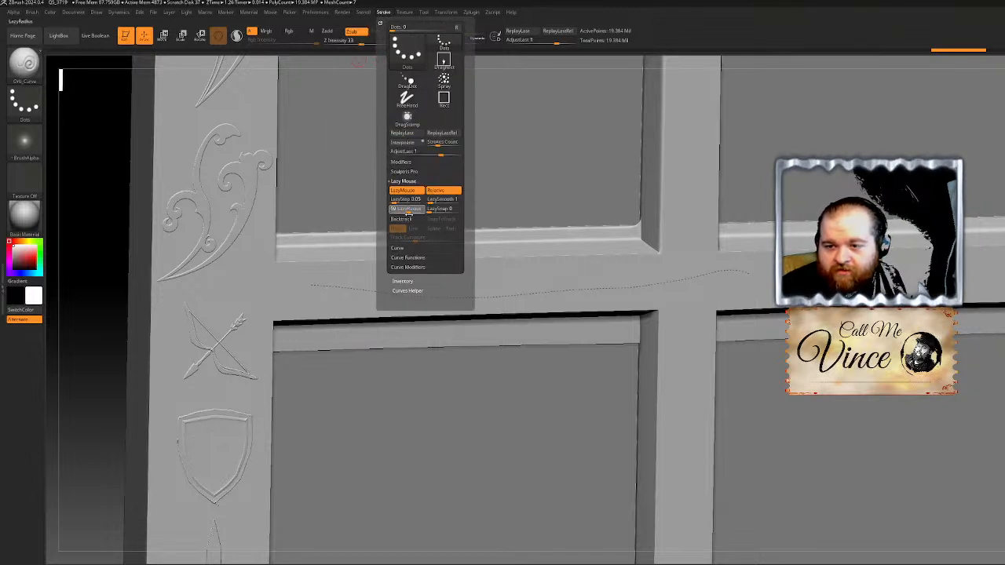
Step: Try sculpting a long curving vine line along the crossbar between the upper and lower panes
drag(313, 299, 714, 298)
key(ctrl+z)
mouse_move(315, 298)
mouse_down()
mouse_move(464, 284)
mouse_move(766, 292)
mouse_up()
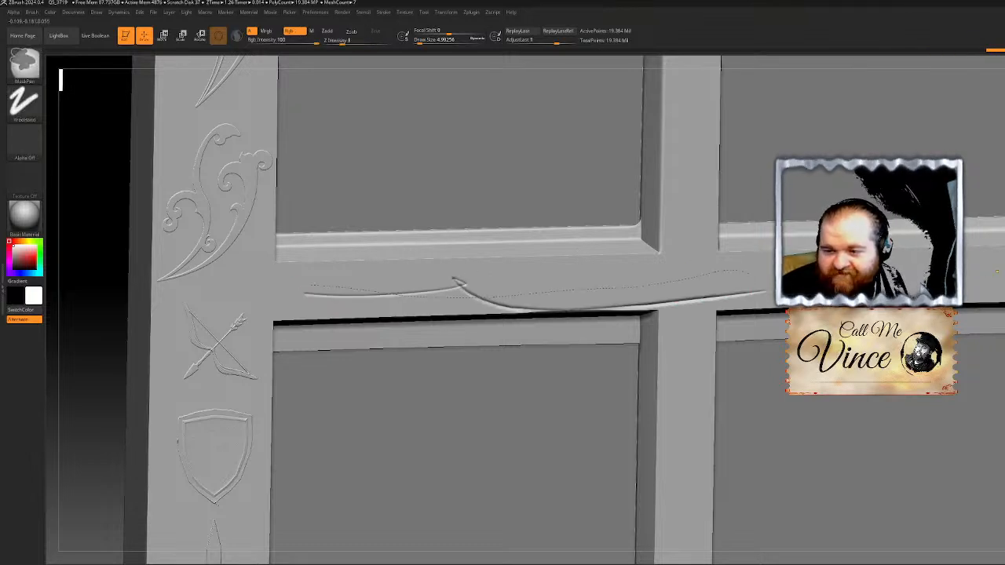
key(ctrl+z)
mouse_move(300, 298)
mouse_down()
mouse_move(408, 283)
mouse_move(699, 279)
mouse_up()
mouse_move(991, 346)
alt+right_down()
mouse_move(992, 284)
mouse_move(1004, 322)
mouse_move(991, 377)
mouse_move(991, 334)
alt+right_up()
key(ctrl+z)
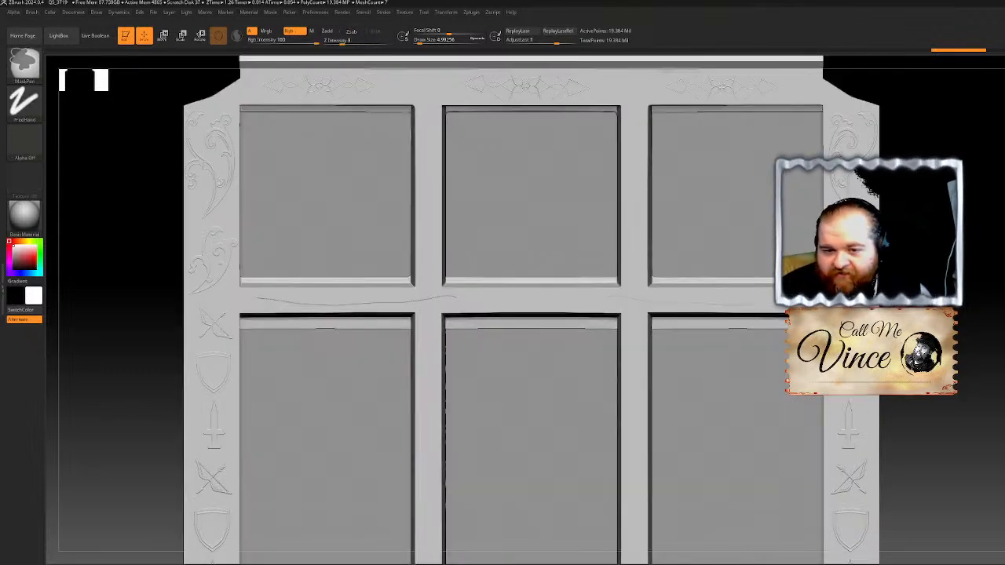
key(ctrl+z)
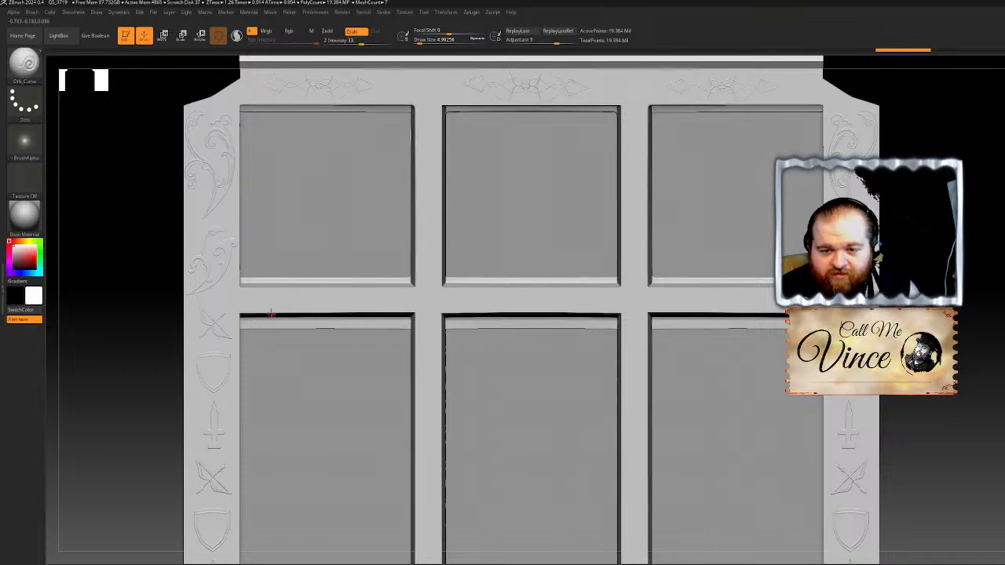
Step: Try sculpting a mirrored wavy line along the crossbar from the frame's side towards the centre, adjusting the stroke settings between attempts
mouse_move(244, 300)
mouse_down()
mouse_move(312, 291)
mouse_move(330, 306)
mouse_move(356, 306)
mouse_move(463, 293)
mouse_up()
click(317, 13)
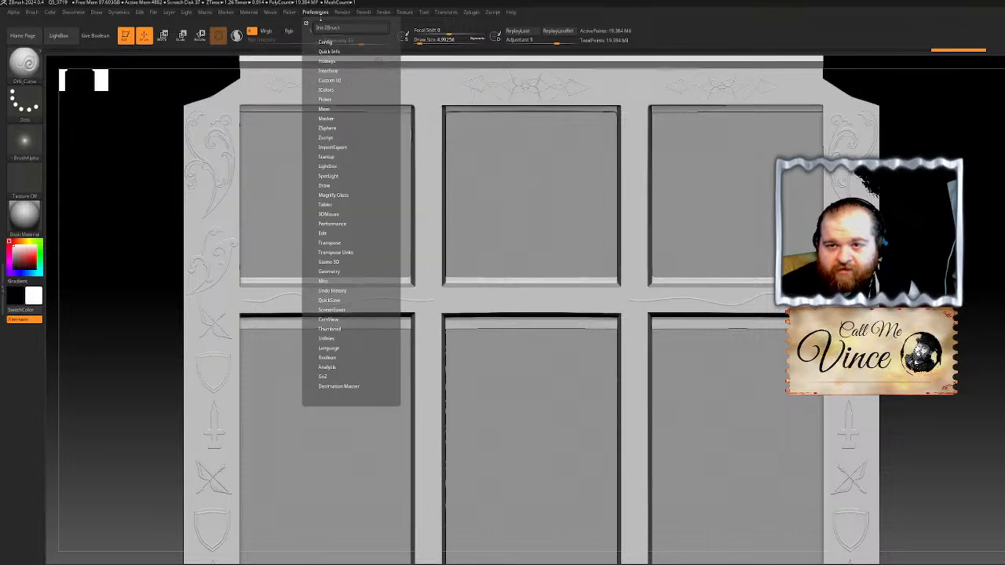
mouse_move(353, 14)
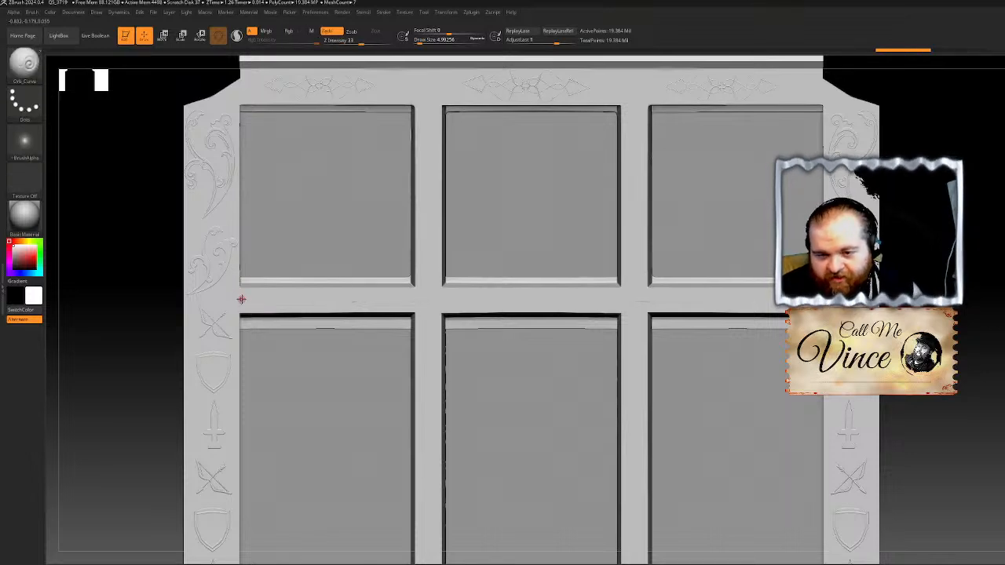
mouse_move(307, 295)
mouse_down()
mouse_move(334, 305)
mouse_move(379, 296)
mouse_move(492, 303)
mouse_up()
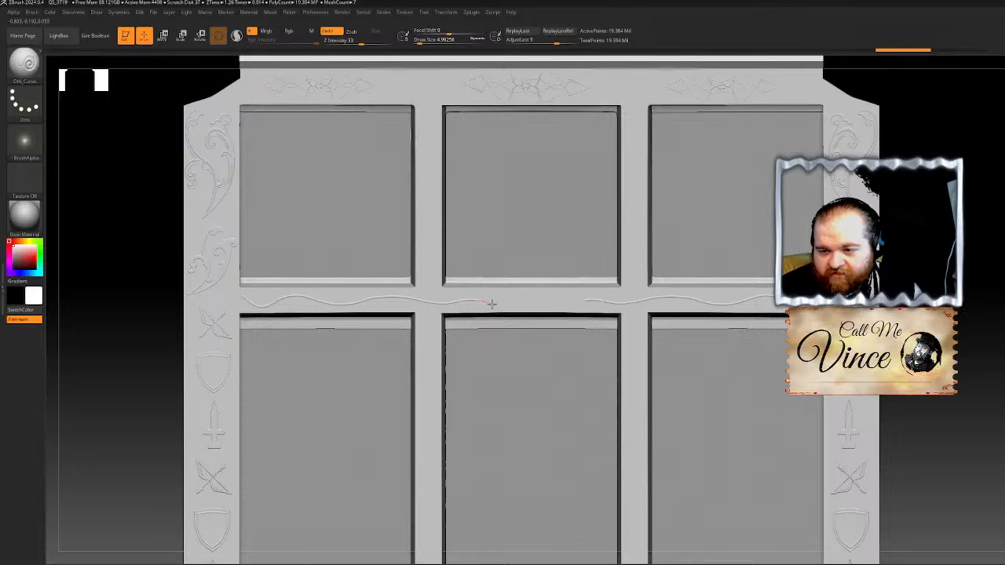
alt+drag(1001, 414, 983, 264)
key(ctrl+z)
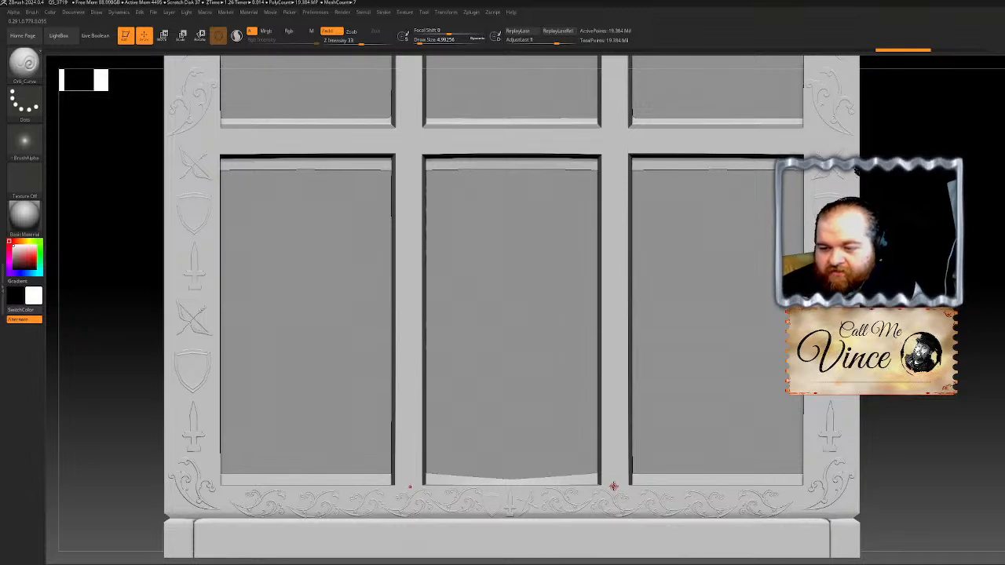
Step: Try short mirrored curve strokes at the base of the inner vertical bars
drag(610, 444, 612, 453)
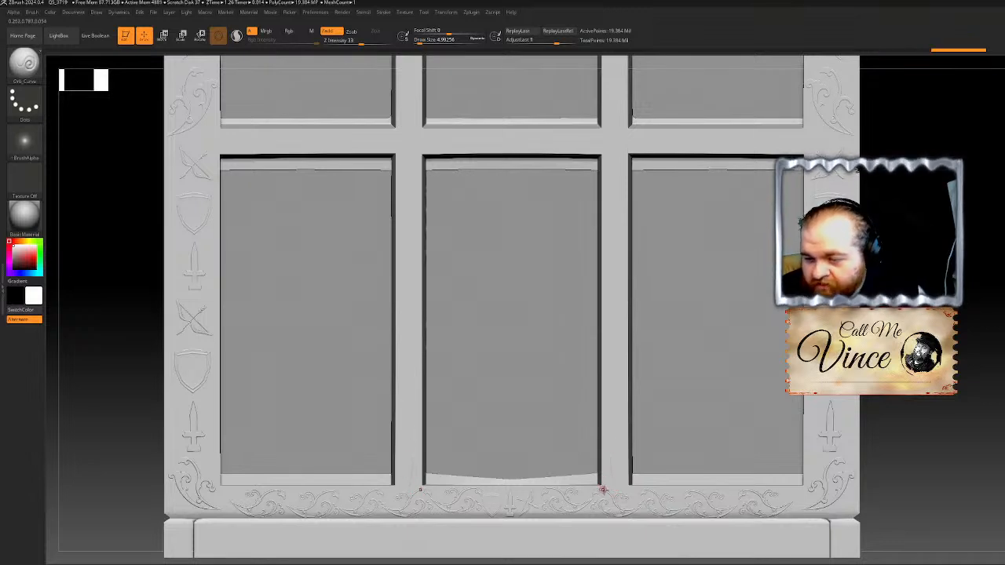
key(ctrl)
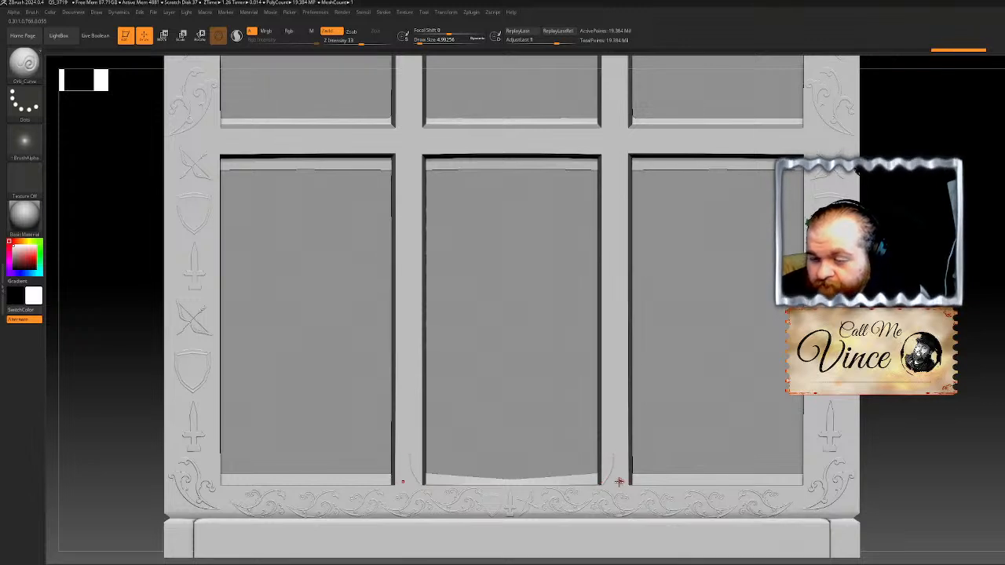
key(ctrl+z)
Step: Sculpt a mirrored looping vine rising from the base of the two inner vertical bars, with loops low down and a long tapering tip
click(608, 469)
right_drag(510, 314, 447, 167)
right_drag(447, 253, 463, 256)
ctrl+right_drag(537, 338, 536, 440)
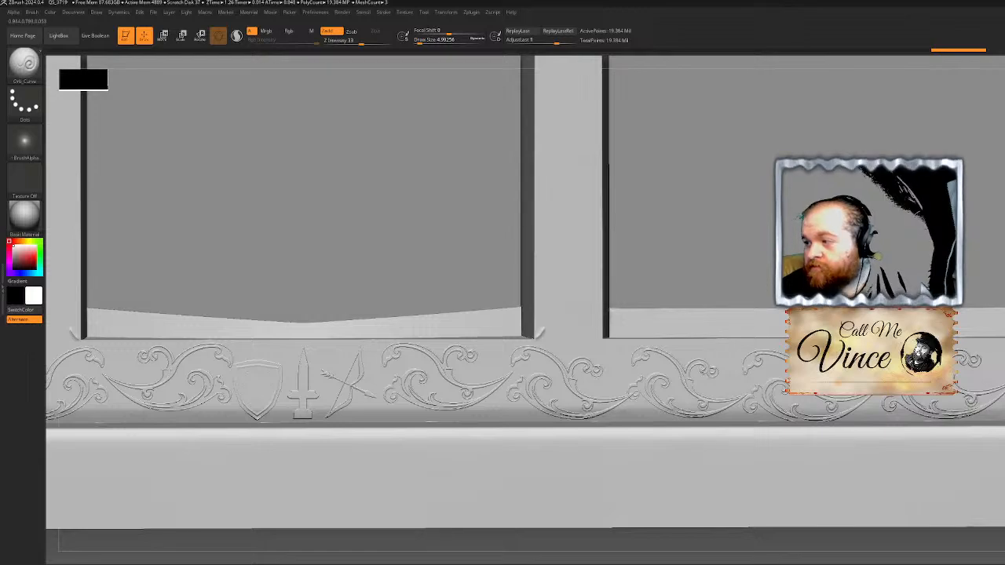
mouse_move(988, 545)
mouse_down()
mouse_move(956, 543)
mouse_move(981, 542)
mouse_up()
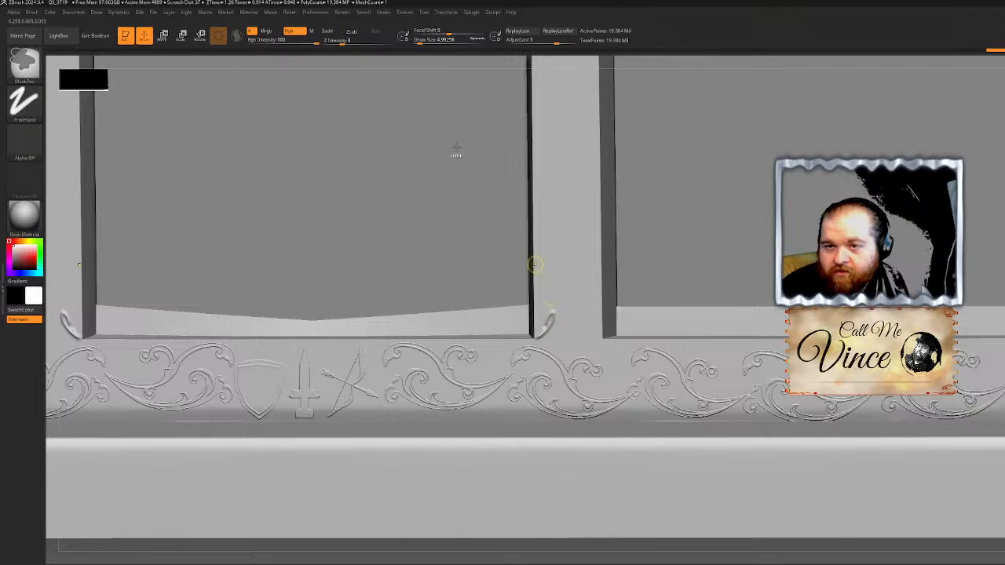
click(363, 13)
click(383, 13)
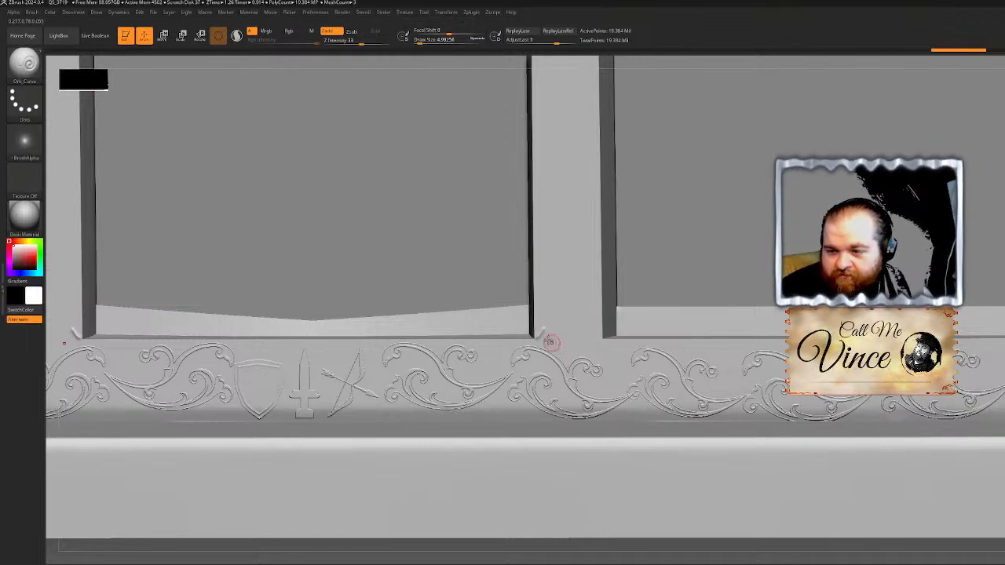
mouse_move(553, 297)
mouse_down()
mouse_move(549, 322)
mouse_move(578, 335)
mouse_move(568, 257)
mouse_move(556, 270)
mouse_move(568, 159)
mouse_move(563, 94)
mouse_up()
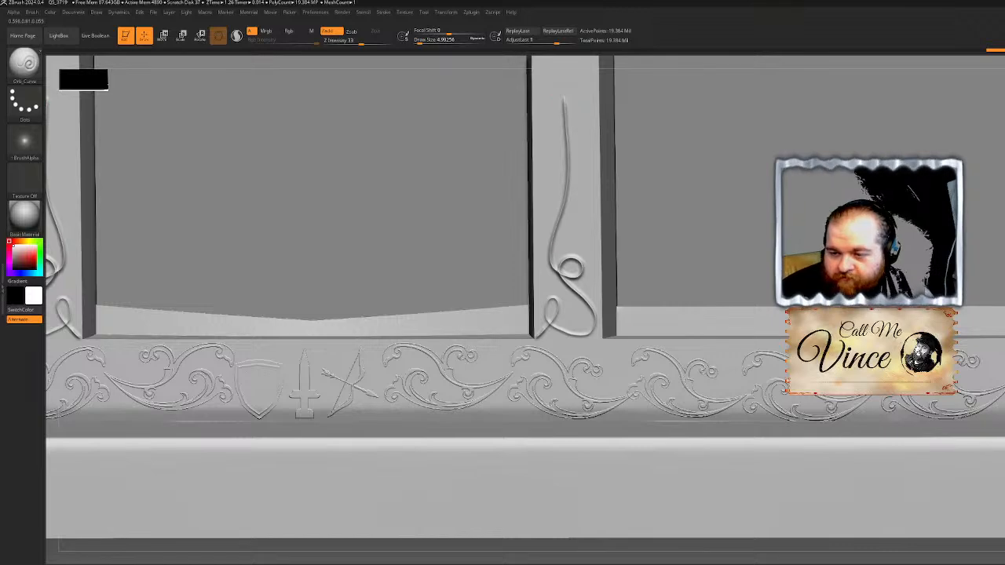
Step: Switch the window frame to a lower subdivision level and inspect its carved ornaments from oblique angles
mouse_move(1002, 338)
ctrl+right_down()
mouse_move(1002, 274)
mouse_move(981, 283)
mouse_move(969, 321)
mouse_move(991, 336)
mouse_move(996, 367)
mouse_move(1000, 314)
mouse_move(1003, 322)
mouse_move(994, 292)
mouse_move(991, 318)
mouse_move(977, 292)
mouse_move(978, 270)
mouse_move(927, 283)
ctrl+right_up()
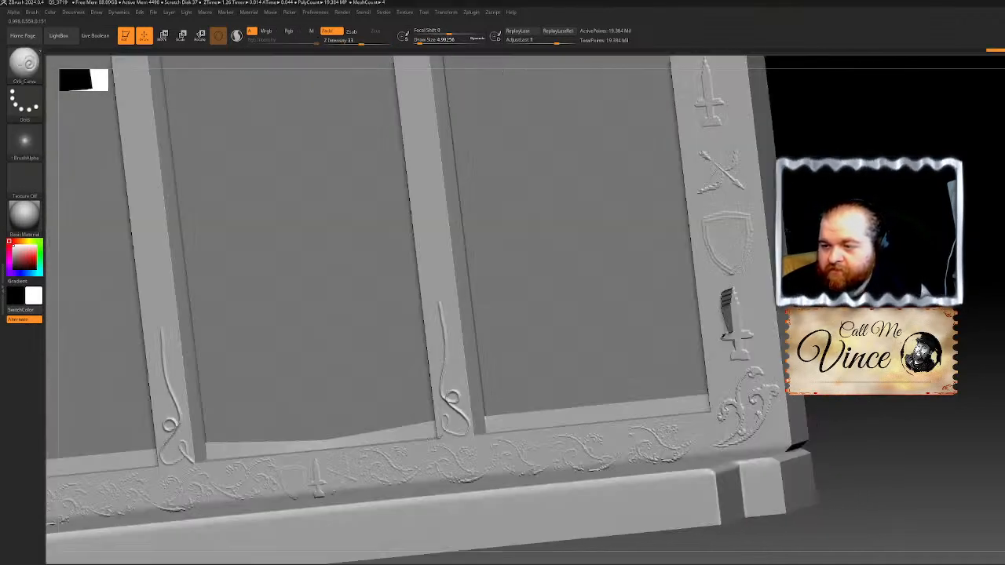
right_drag(503, 315, 977, 321)
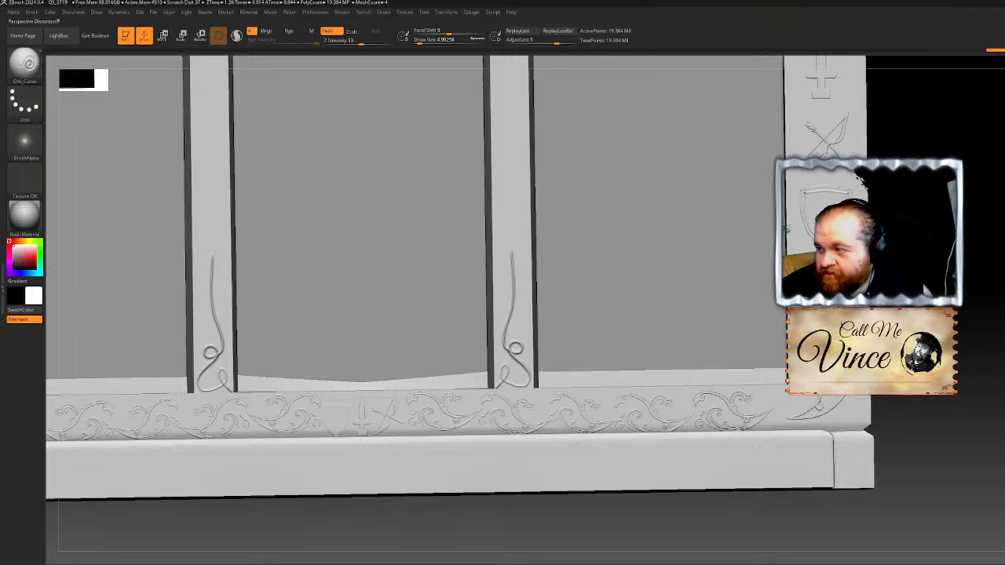
key(shift+d)
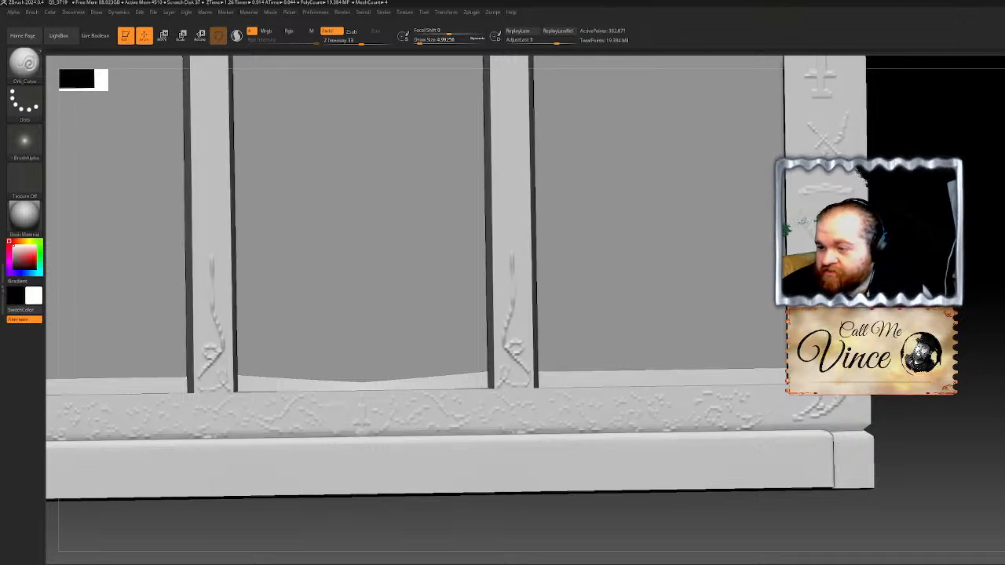
right_drag(503, 278, 462, 335)
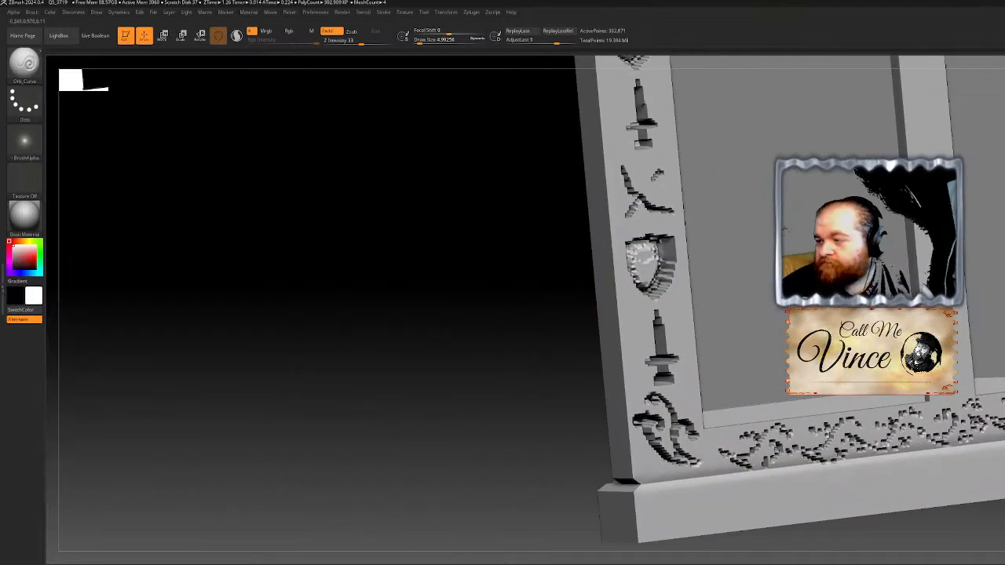
ctrl+right_drag(926, 398, 864, 345)
alt+right_drag(997, 415, 569, 341)
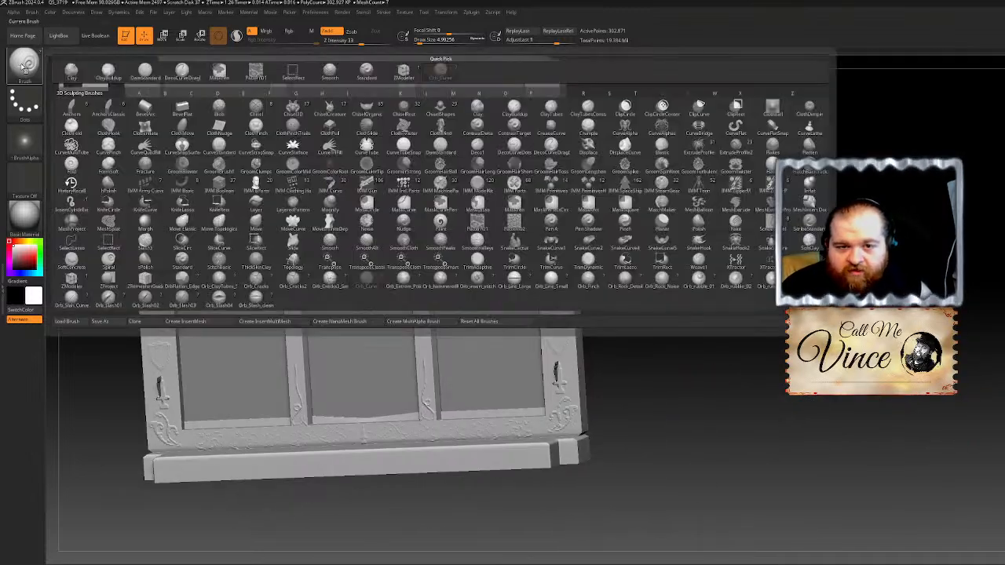
Step: Choose the Flatten brush and raise its draw size to about 49
click(24, 68)
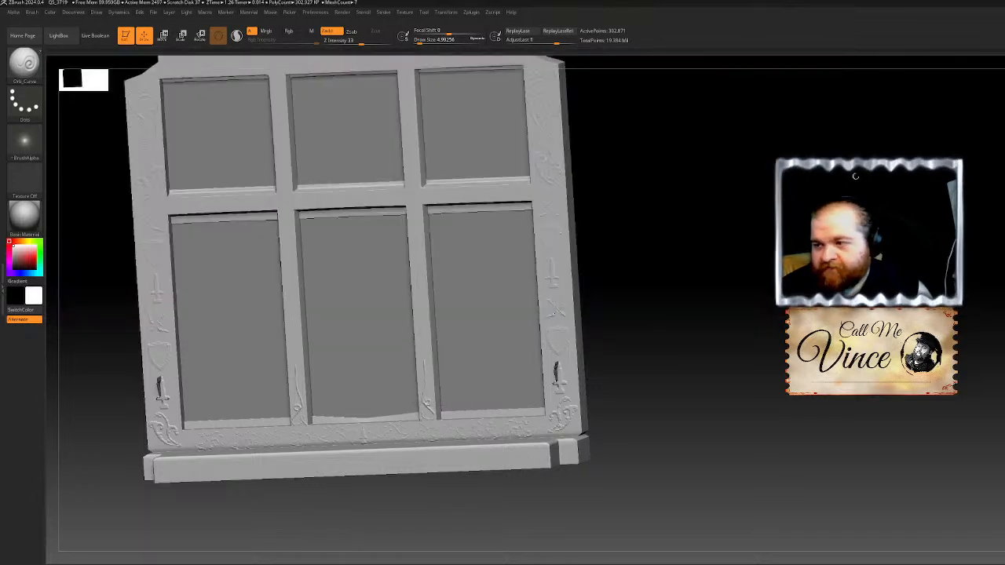
click(17, 70)
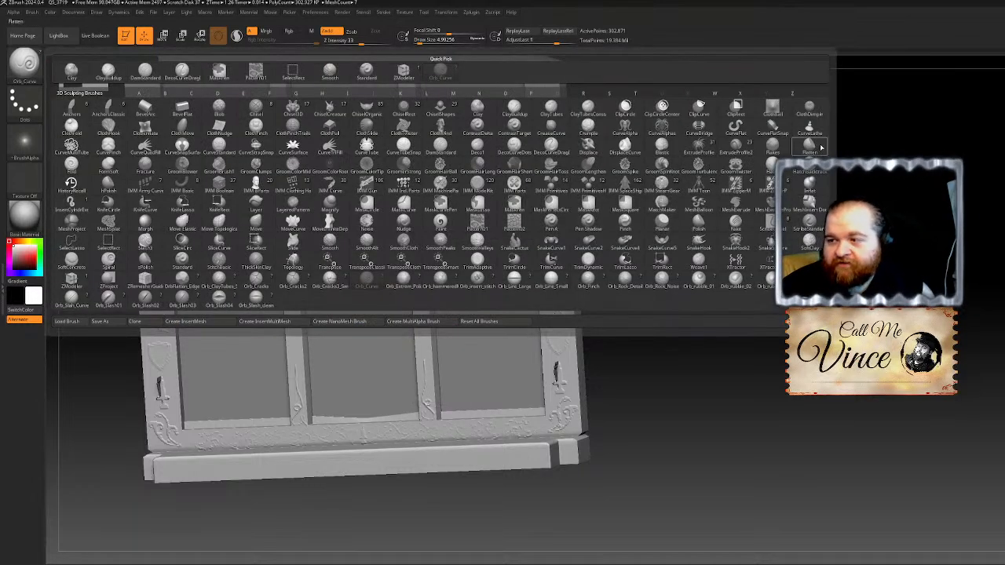
click(816, 148)
drag(419, 39, 430, 40)
Step: Try to flatten the protruding lowest dagger ornaments near the frame's bottom corners
mouse_move(560, 383)
mouse_down()
mouse_move(555, 370)
mouse_move(589, 357)
mouse_move(571, 374)
mouse_up()
key(ctrl+z)
mouse_move(617, 348)
mouse_down()
mouse_move(554, 363)
mouse_move(556, 351)
mouse_move(560, 397)
mouse_move(559, 333)
mouse_move(561, 400)
mouse_up()
key(ctrl+z)
Step: Mask the lowest dagger ornaments on both sides, invert the mask and centre the transform gizmo on the unmasked area
drag(647, 335, 655, 344)
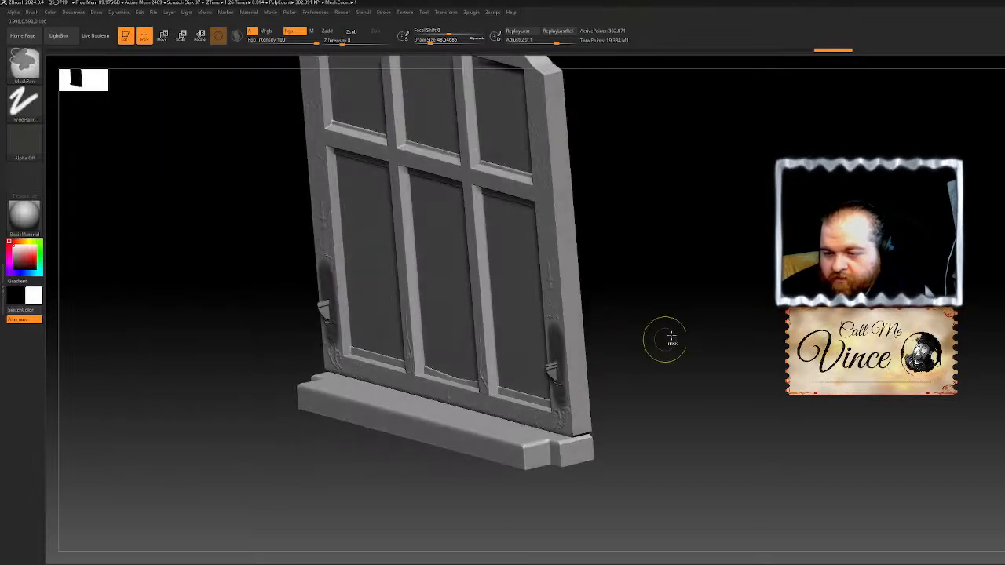
ctrl+click(655, 345)
key(w)
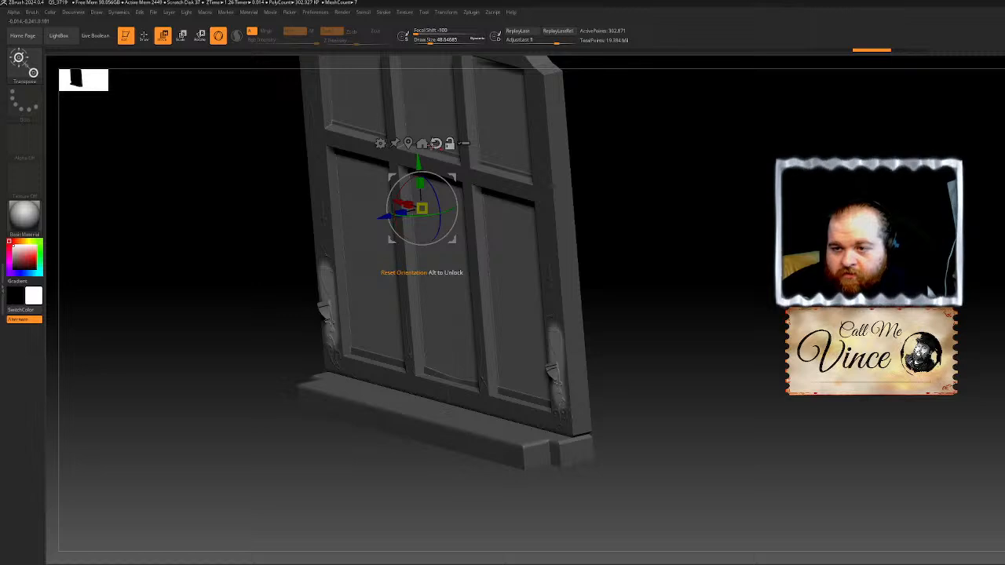
click(408, 144)
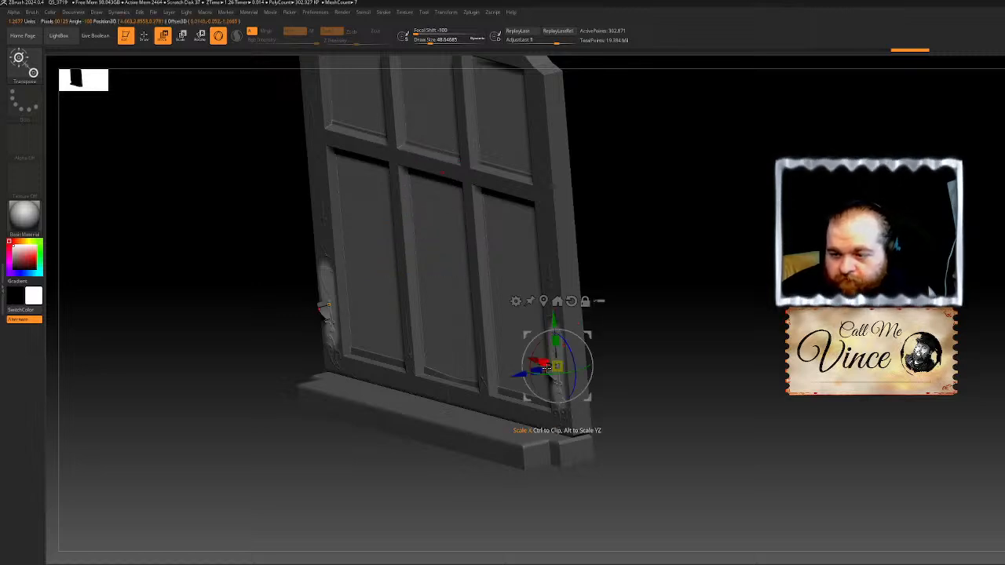
Step: Scale the unmasked dagger areas along X with the gizmo, return to Draw mode and clear the mask
drag(550, 368, 708, 284)
shift+drag(503, 325, 589, 345)
alt+drag(713, 220, 673, 315)
click(144, 35)
ctrl+drag(673, 314, 707, 329)
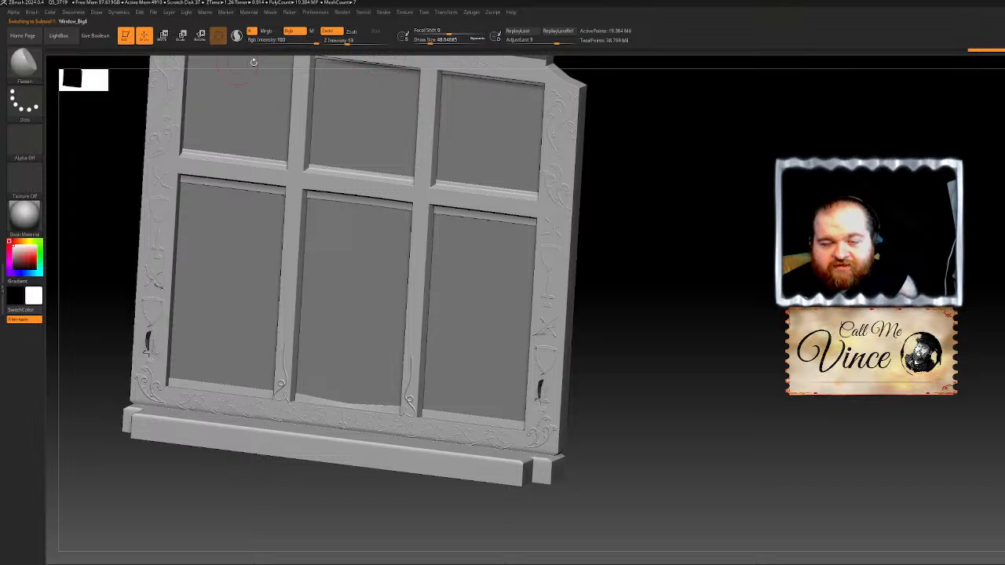
Step: Roll the duplicated window frame subtool back through its undo history to an early state with most ornaments removed
drag(738, 269, 702, 255)
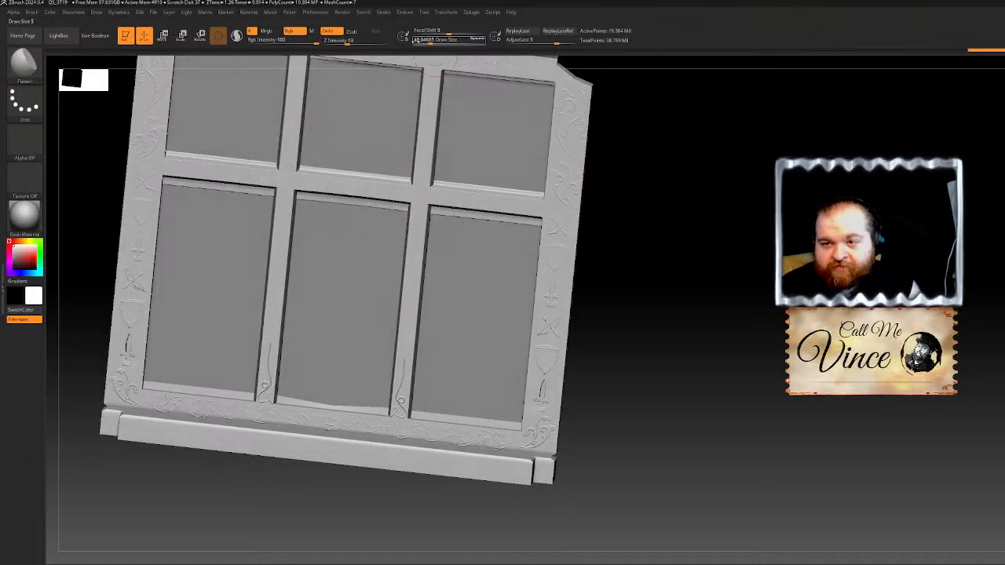
click(354, 60)
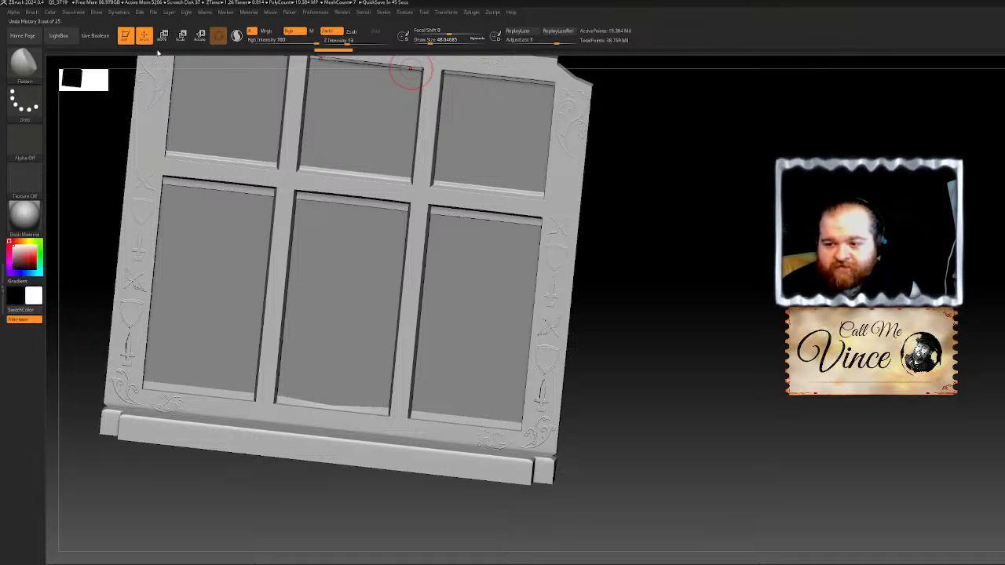
click(67, 48)
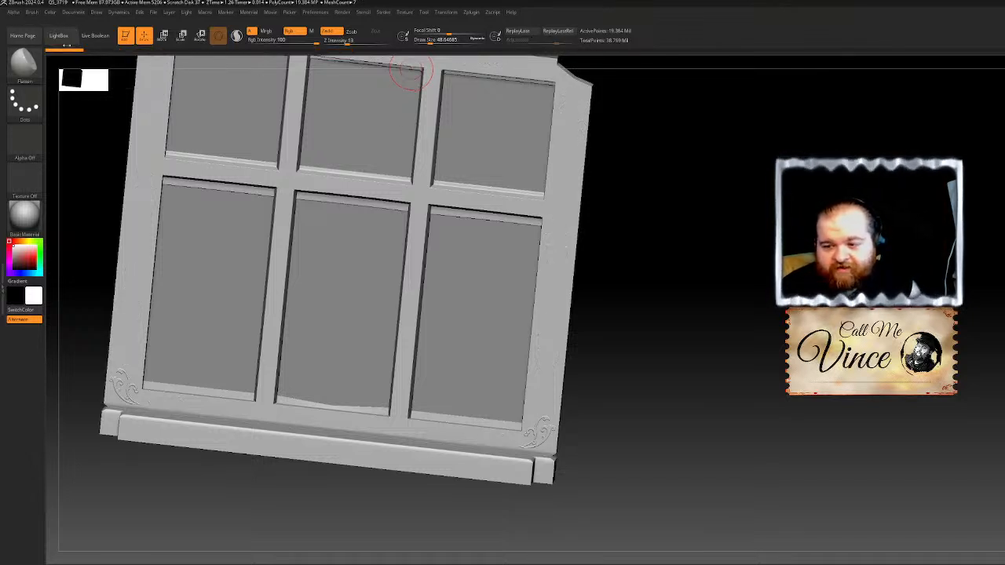
drag(707, 357, 750, 342)
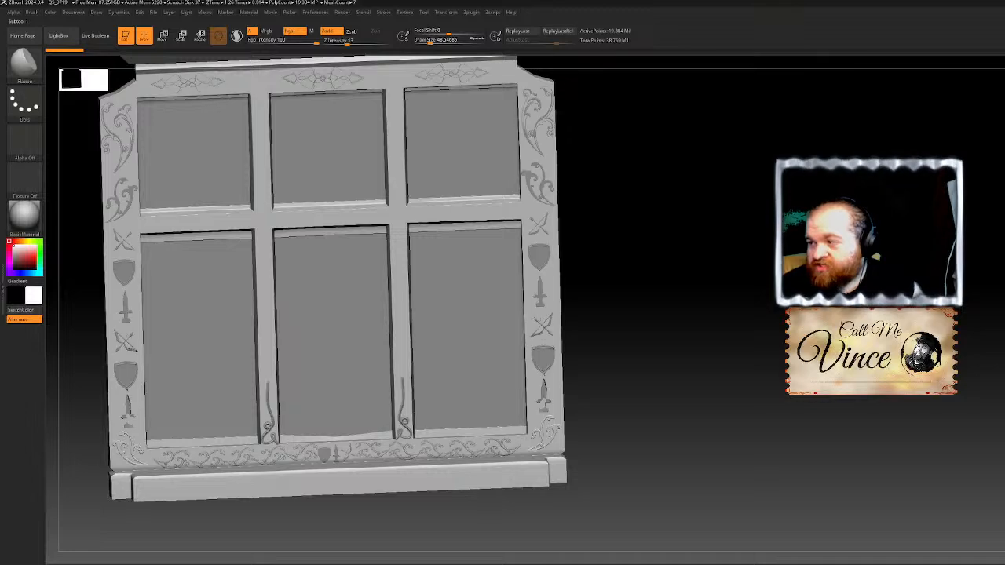
mouse_move(750, 343)
mouse_down()
mouse_move(675, 338)
mouse_move(748, 341)
mouse_up()
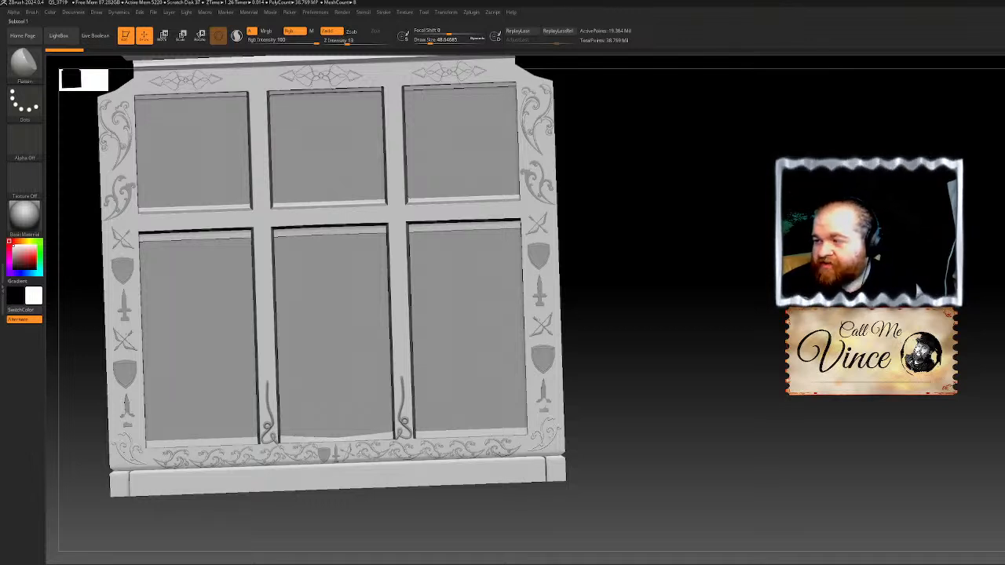
Step: Apply the Flatten brush to the lower mullion, accepting the removal of the 25 newer Undo History entries
drag(798, 363, 834, 382)
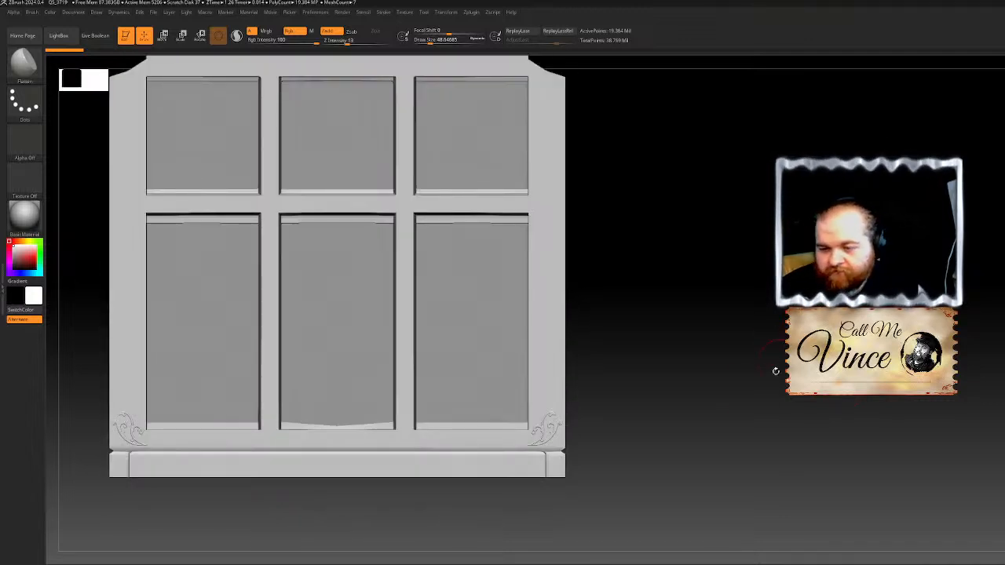
alt+drag(744, 341, 1004, 346)
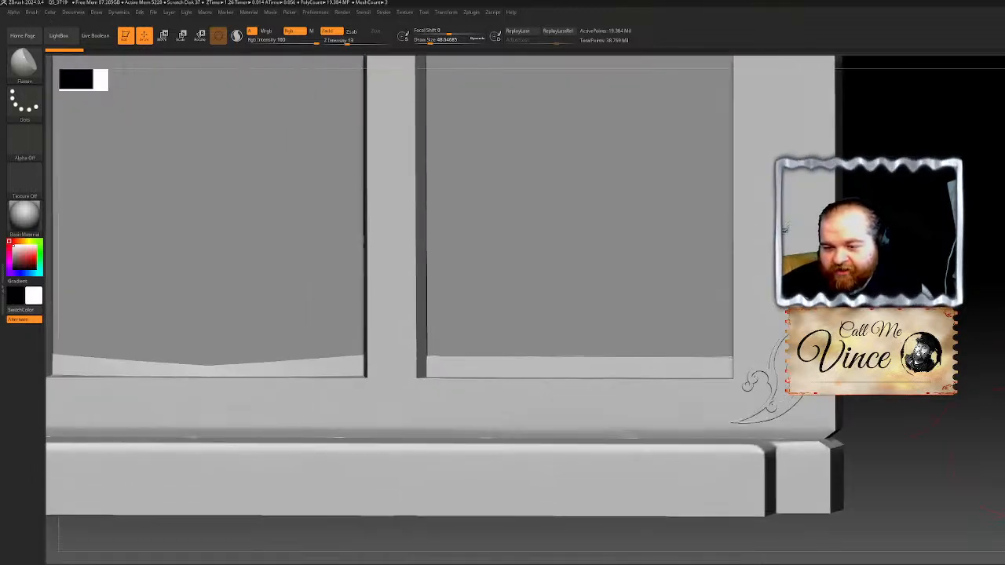
click(403, 343)
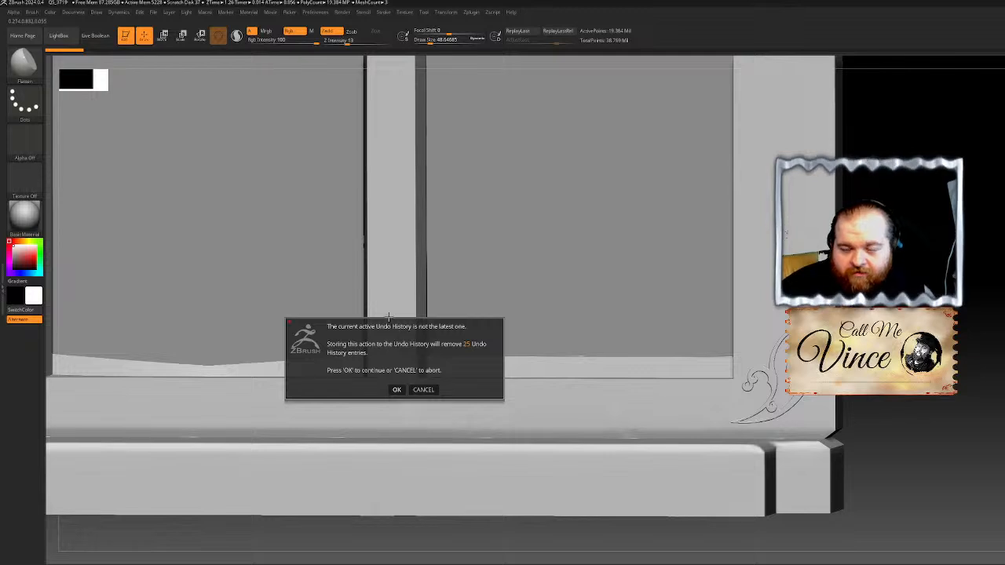
click(399, 389)
Step: Choose the Orb_Curve brush, reduce its draw size to about 2.6 and undo a trial stroke up the mullion
click(24, 63)
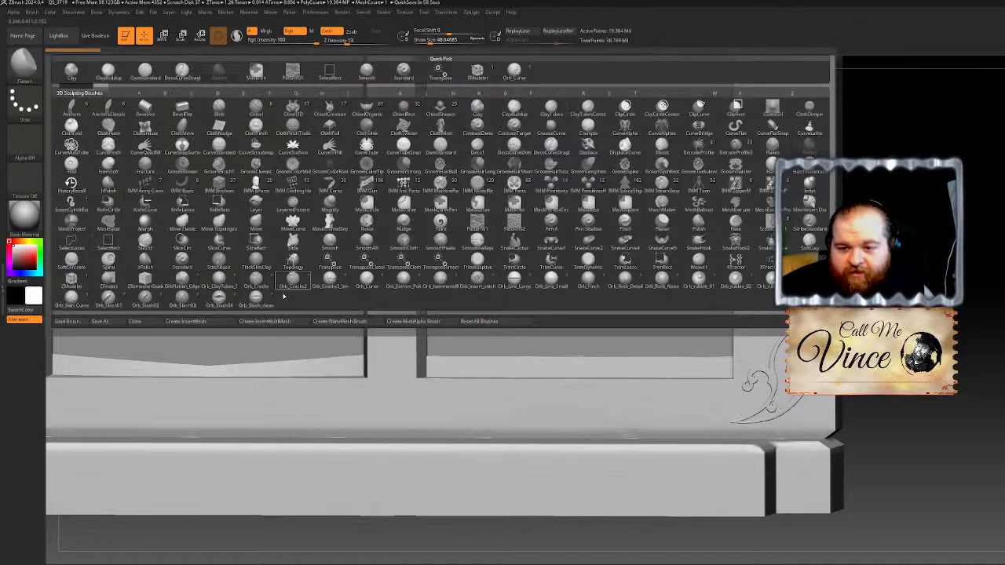
click(366, 284)
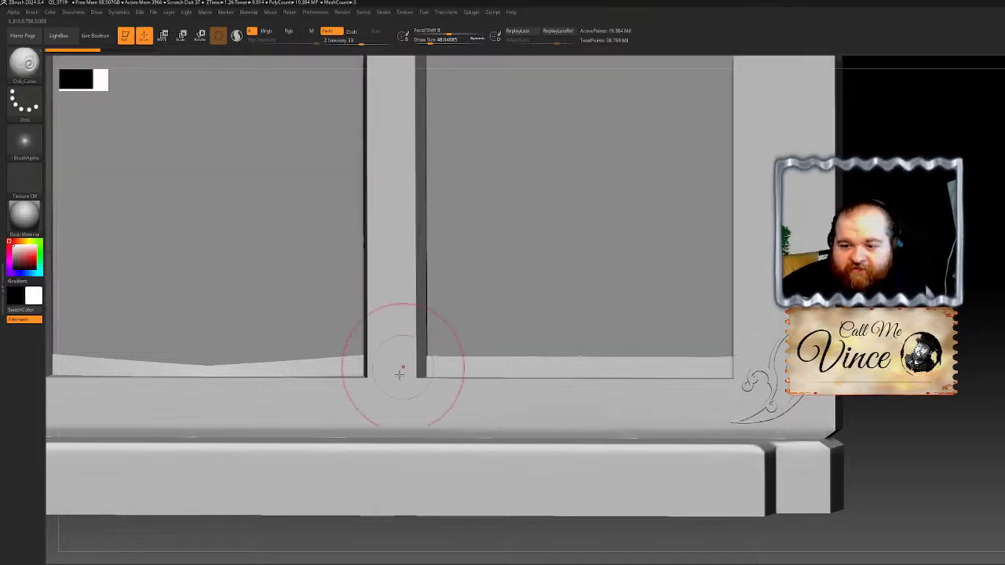
drag(433, 40, 419, 47)
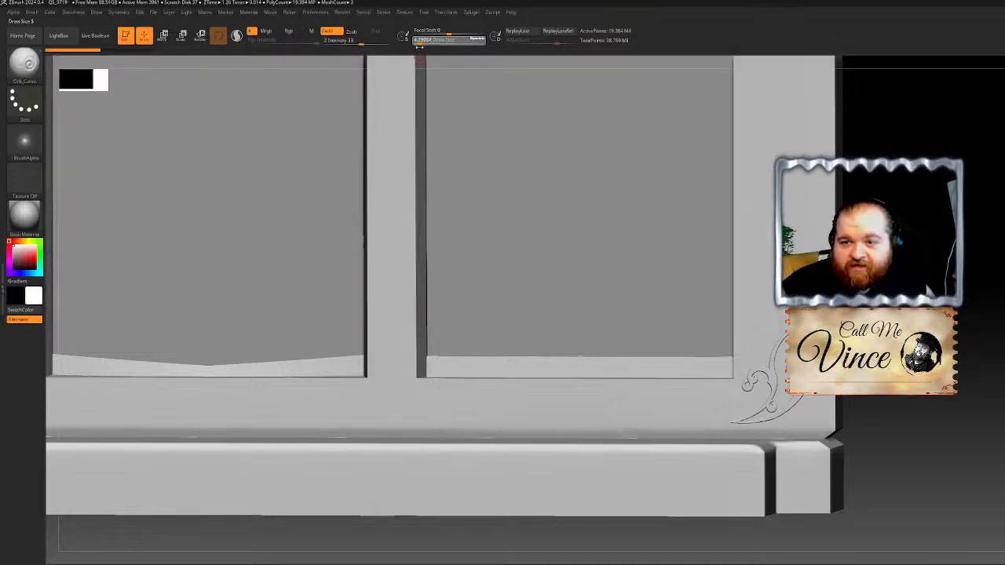
mouse_move(379, 418)
mouse_down()
mouse_move(402, 329)
mouse_move(390, 296)
mouse_up()
key(ctrl+z)
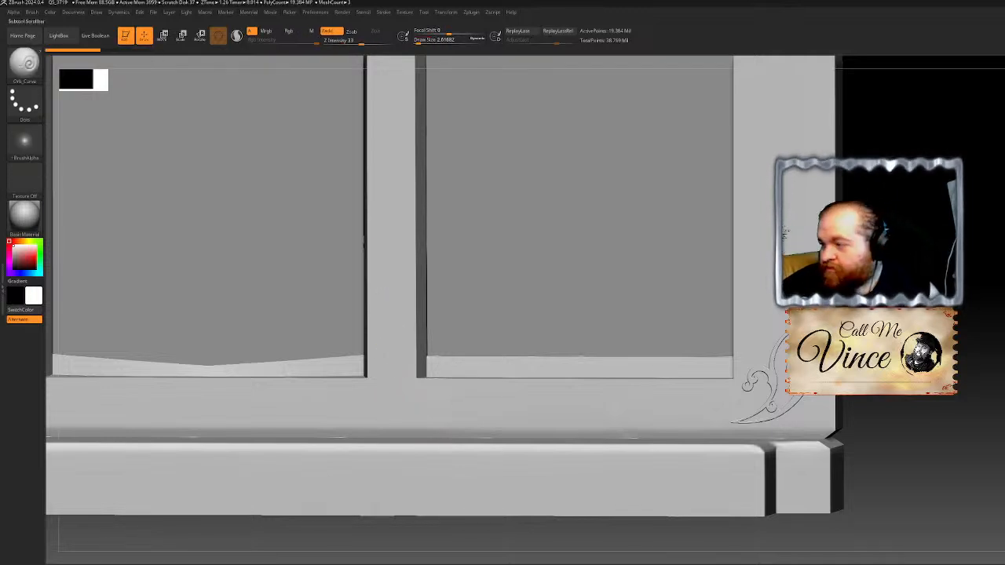
Step: Try short curved strokes rising from the central pane's lower corners onto both mullions, varying the Z Intensity, and undo them
alt+right_drag(502, 315, 422, 319)
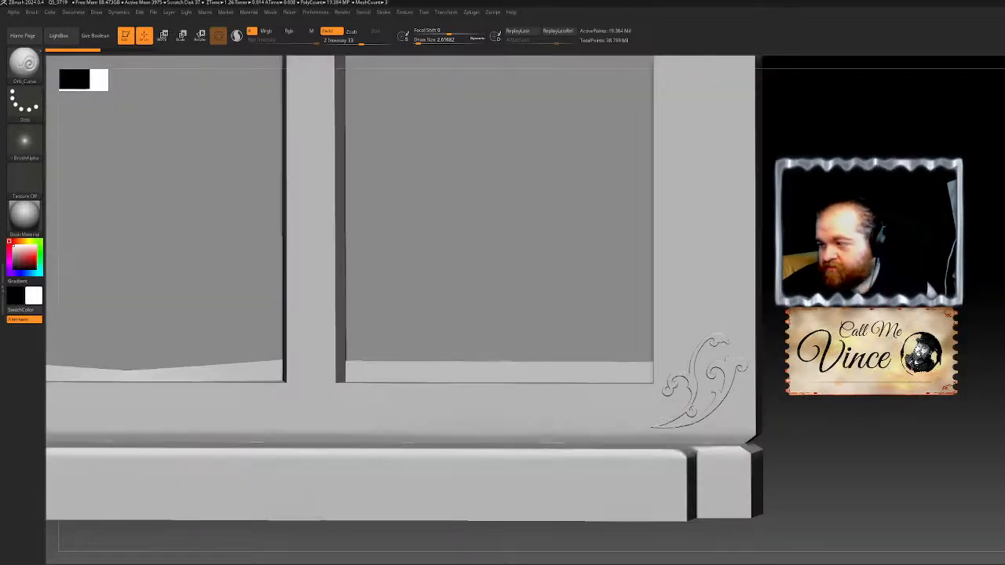
key(f)
alt+right_drag(679, 424, 642, 341)
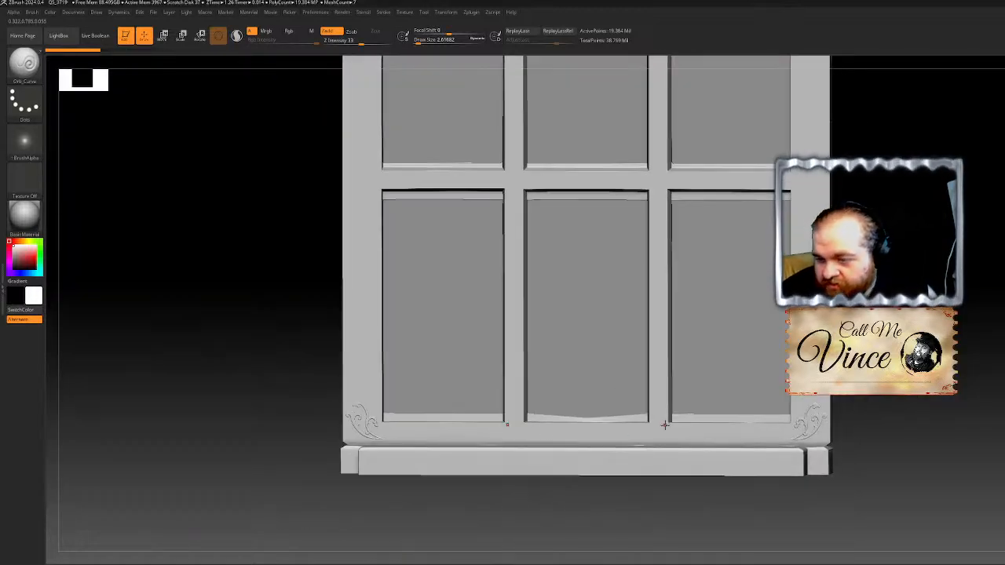
alt+right_drag(876, 397, 871, 249)
ctrl+right_drag(927, 289, 759, 376)
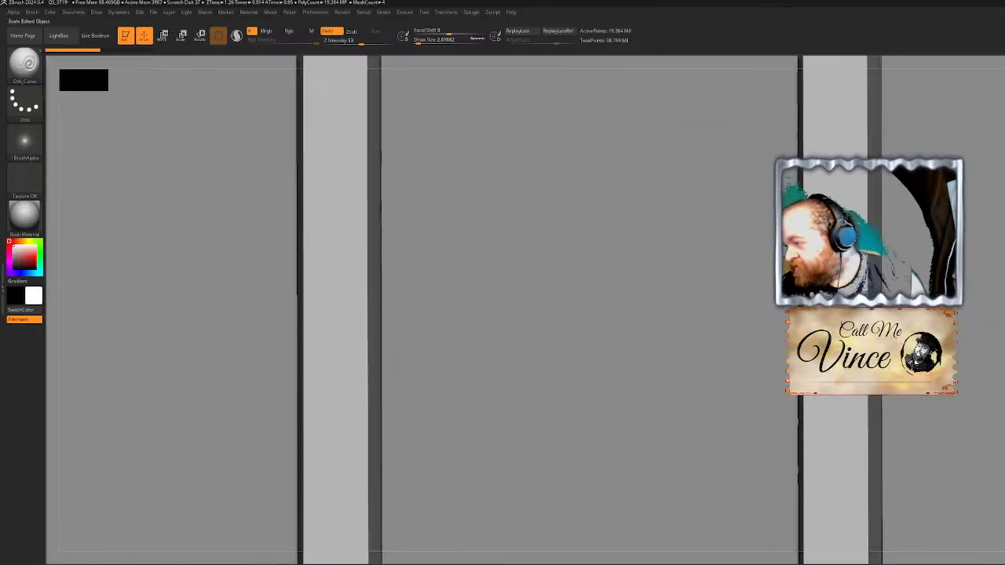
alt+right_drag(790, 557, 759, 370)
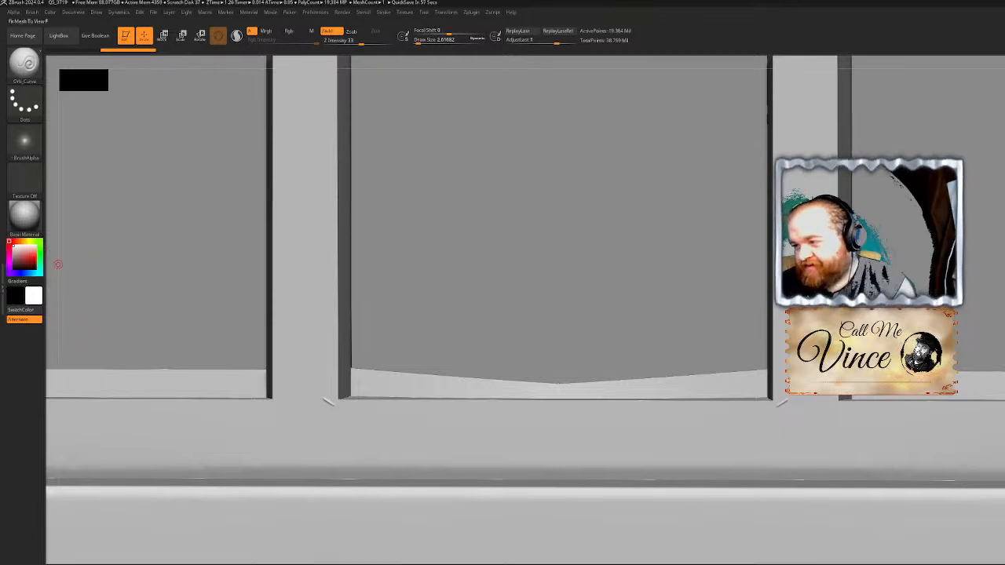
alt+drag(58, 265, 0, 272)
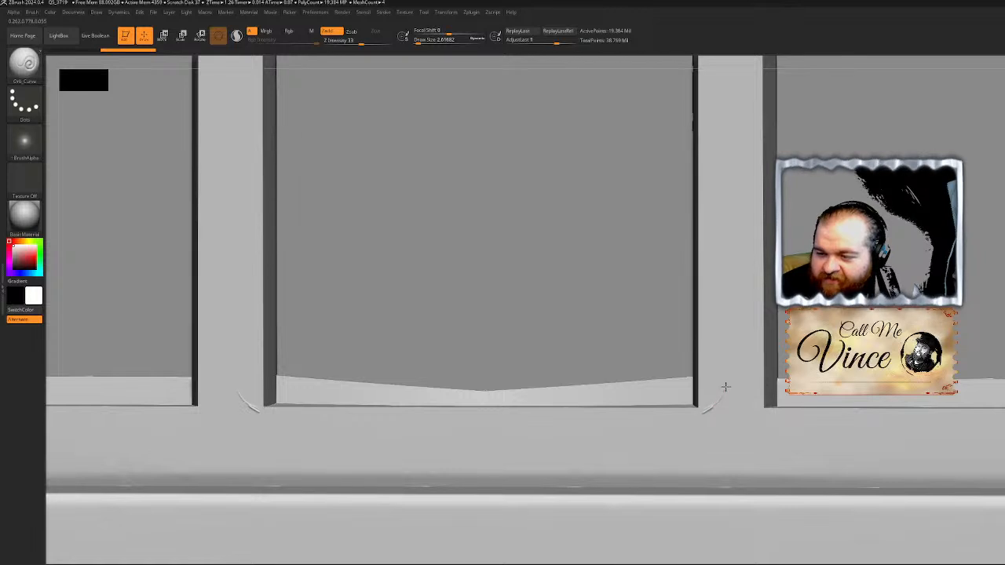
drag(730, 354, 730, 342)
click(377, 42)
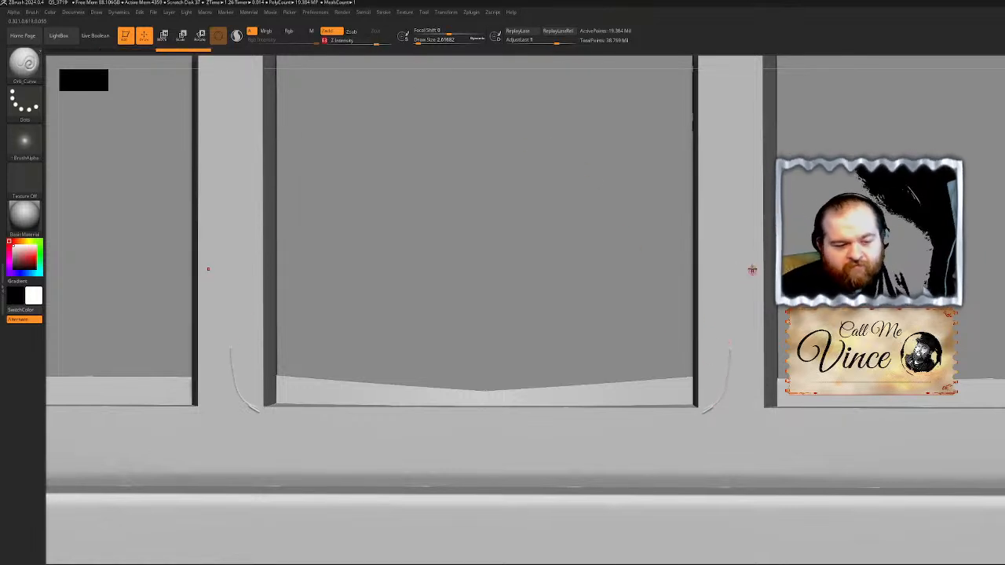
key(ctrl+z)
key(ctrl+z)
drag(700, 408, 728, 352)
key(ctrl+z)
Step: Set Z Intensity to 41 and carve a long S-shaped stem with scrolls and a forked base up both mullions
drag(374, 40, 366, 40)
mouse_move(698, 410)
mouse_down()
mouse_move(735, 369)
mouse_move(719, 349)
mouse_move(739, 143)
mouse_move(723, 101)
mouse_up()
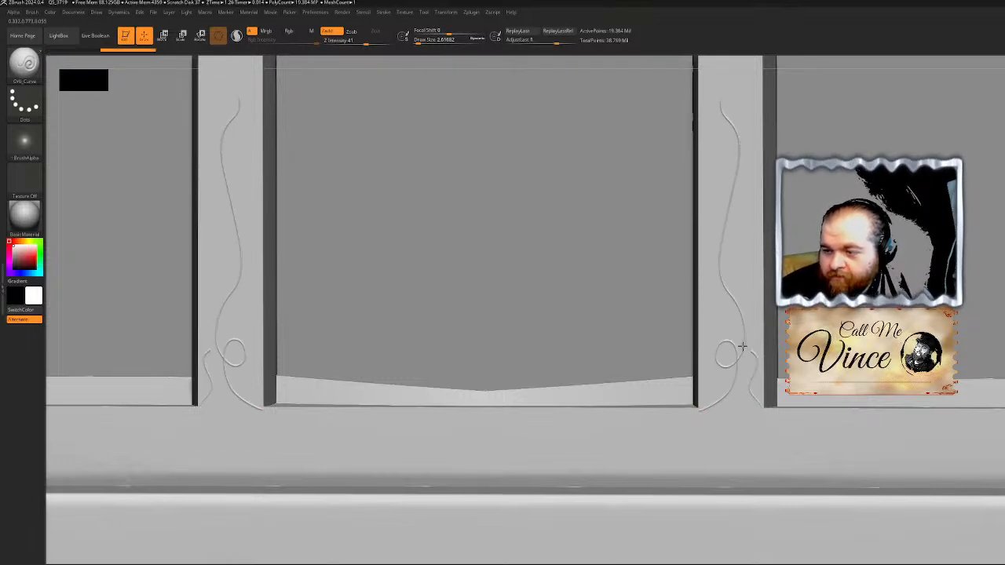
drag(740, 300, 738, 299)
key(ctrl+z)
drag(763, 408, 731, 381)
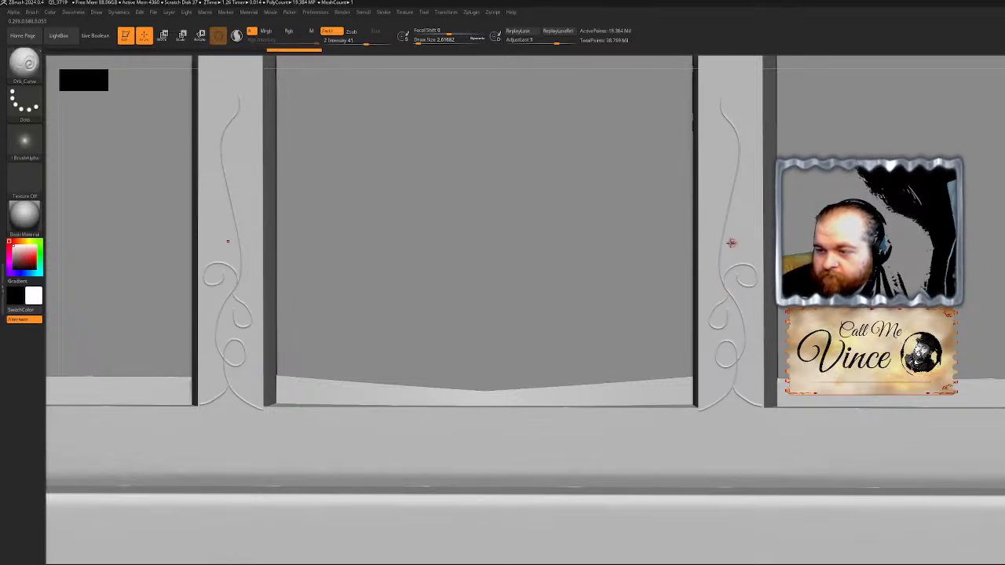
Step: Add pairs of curled scrolls along the upper part of both mullion stems, undoing the unwanted strokes
mouse_move(722, 240)
mouse_down()
mouse_move(707, 226)
mouse_move(709, 266)
mouse_move(721, 245)
mouse_move(755, 251)
mouse_move(709, 214)
mouse_move(753, 214)
mouse_up()
key(ctrl+z)
key(ctrl+z)
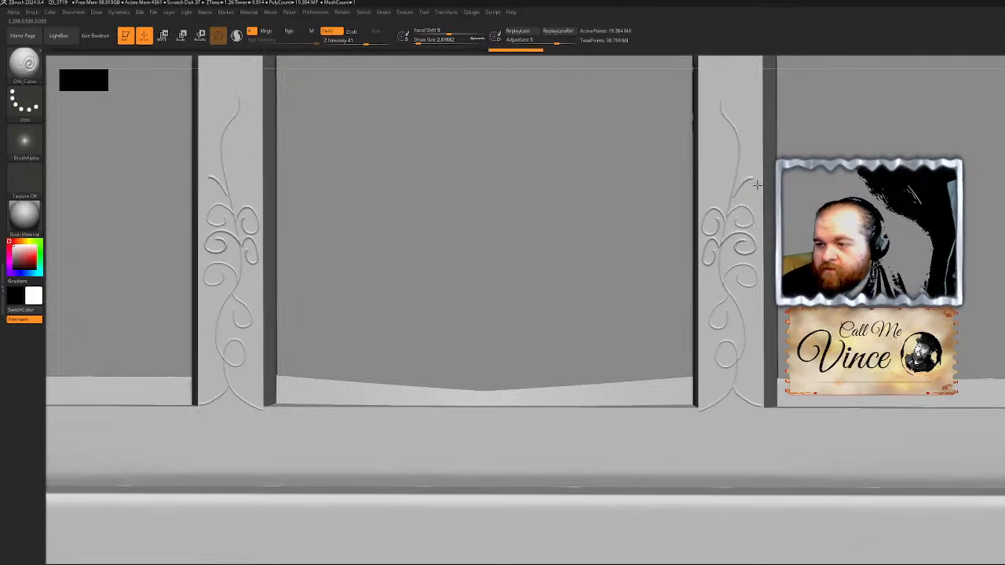
key(ctrl+z)
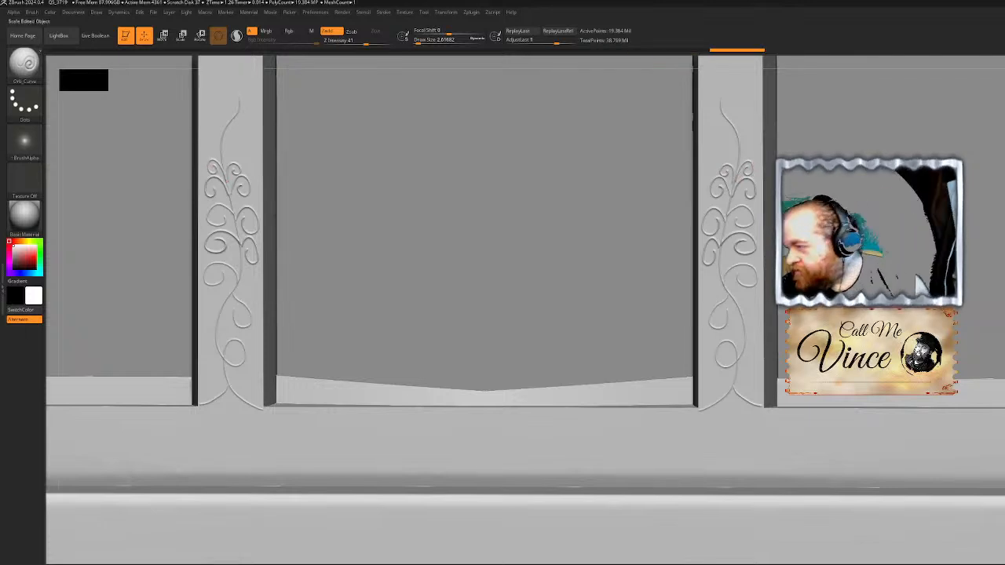
Step: Inspect the back of the frame and enable BackfaceMask in the Orb_Curve brush's auto masking settings
alt+drag(487, 235, 457, 454)
mouse_move(690, 320)
mouse_down()
mouse_move(707, 267)
mouse_move(695, 216)
mouse_move(705, 105)
mouse_move(691, 76)
mouse_up()
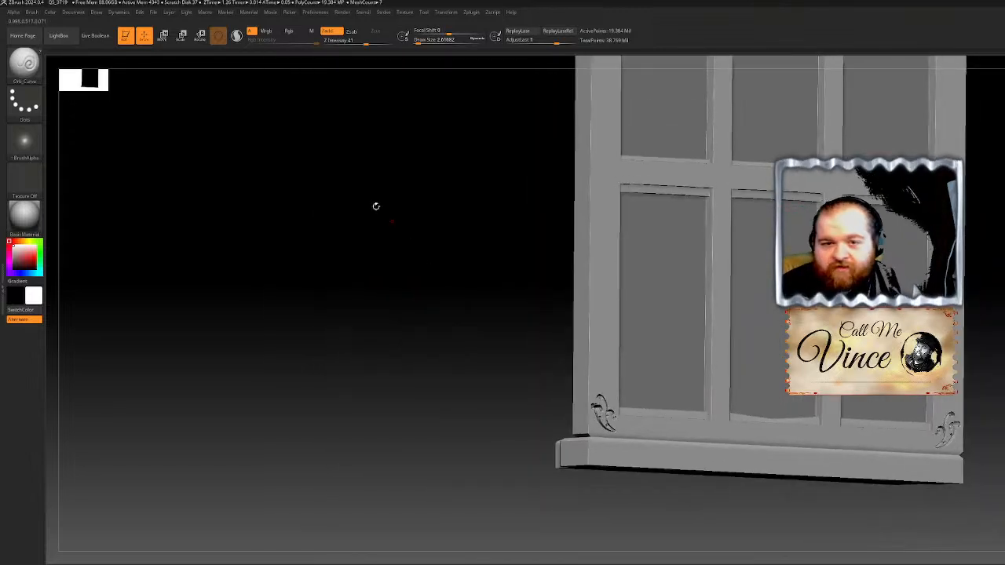
click(4, 290)
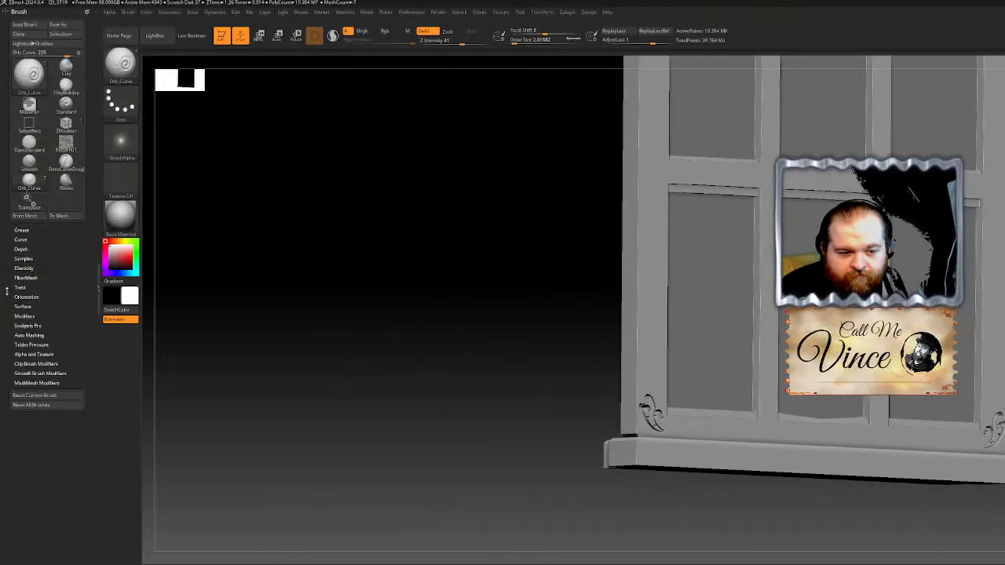
click(29, 334)
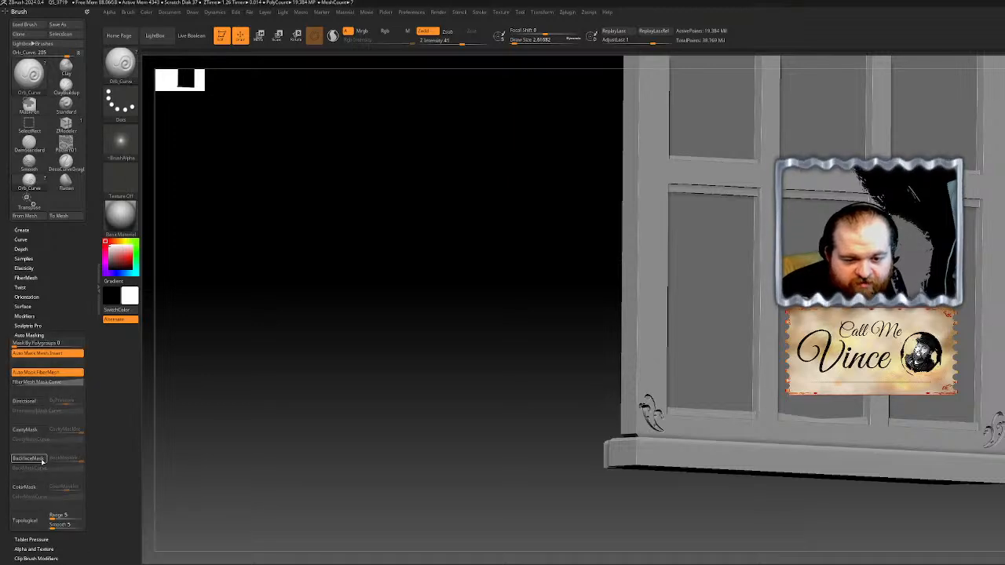
drag(355, 384, 490, 395)
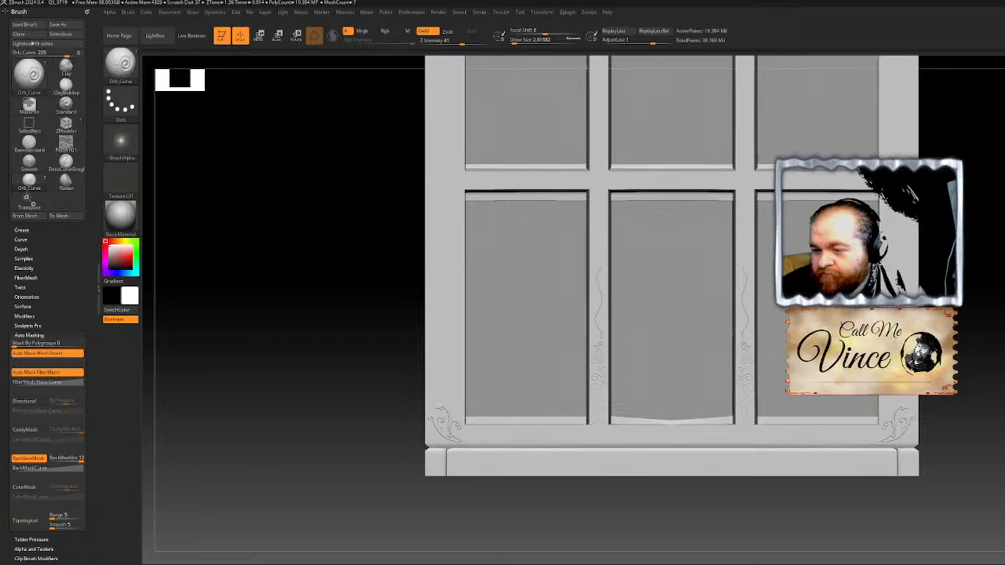
Step: Lower Z Intensity to 25 and add small curls around the dense foliage on the right mullion
ctrl+right_drag(744, 342, 745, 464)
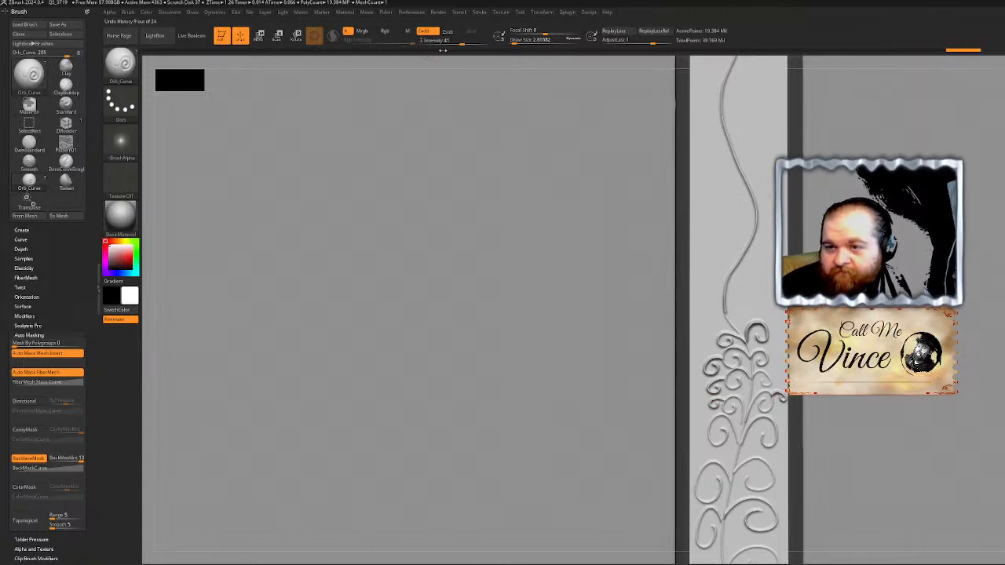
click(452, 42)
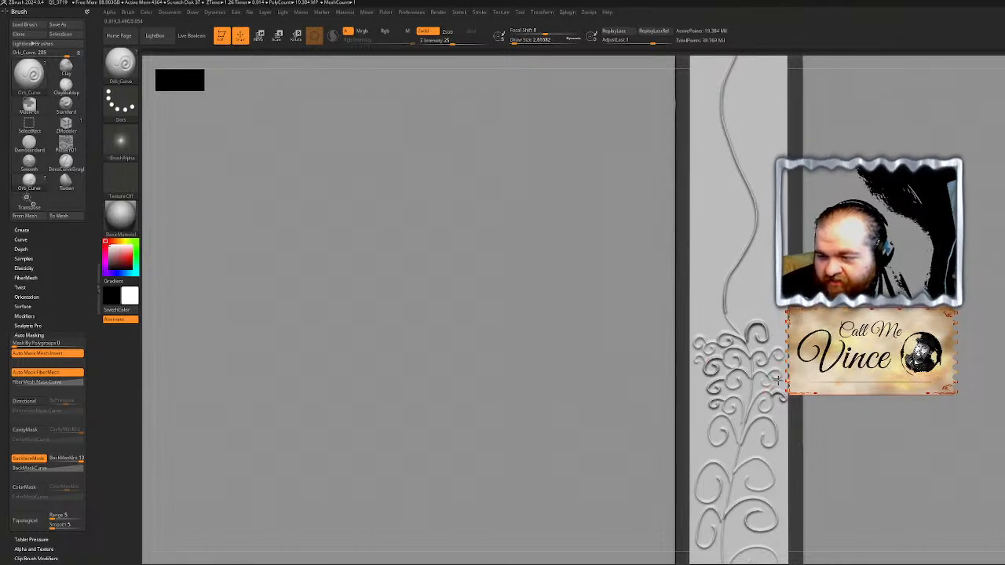
key(ctrl+z)
key(ctrl+z)
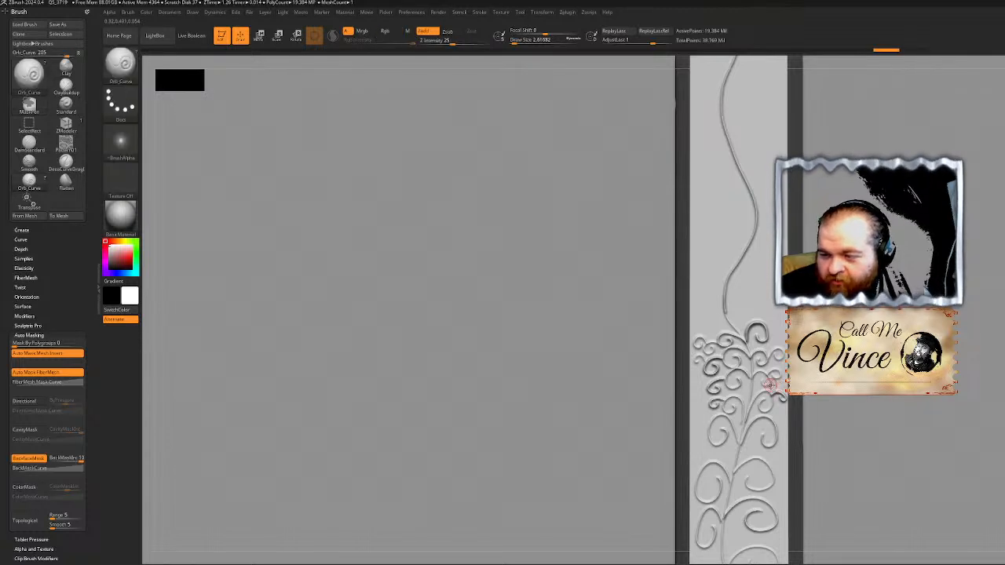
Step: Fill the outer edges of the right mullion's foliage with small curls, running a column of them down its left side
key(ctrl+shift+z)
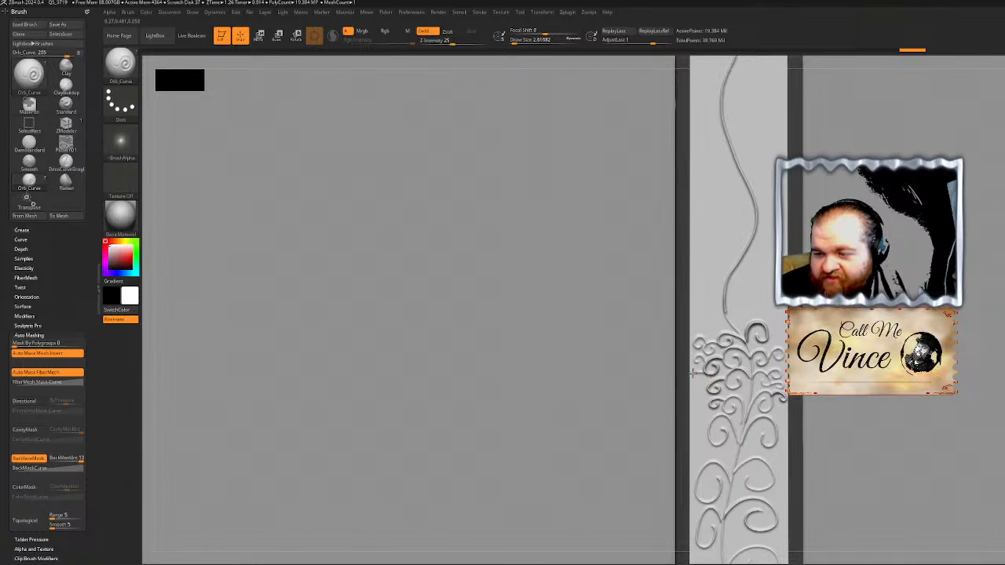
key(ctrl+shift+z)
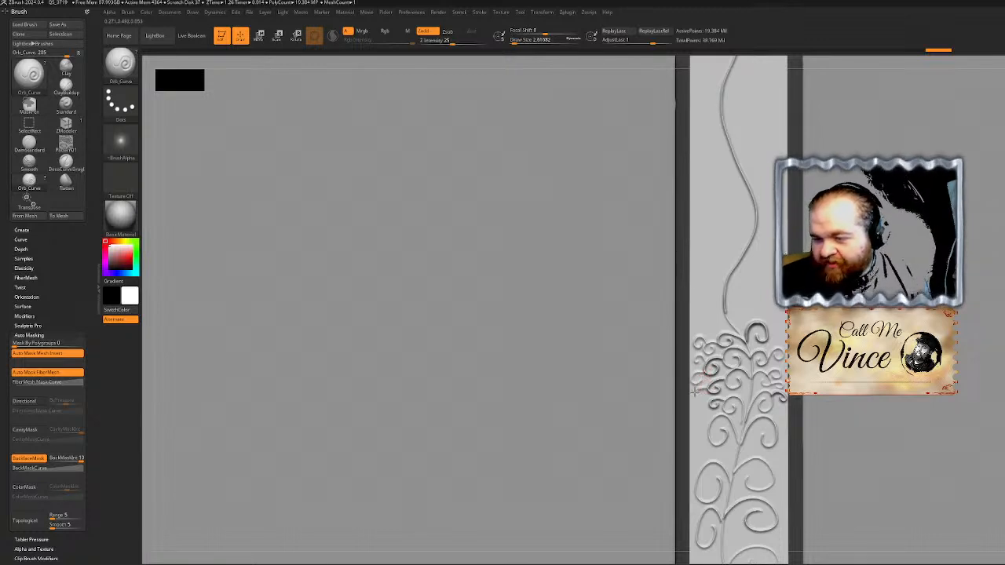
key(ctrl+shift+z)
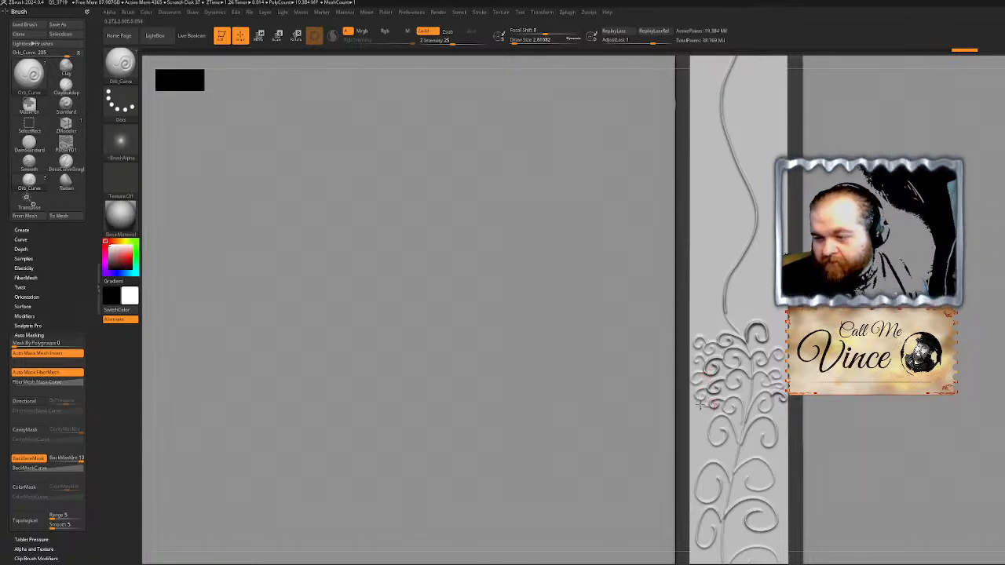
key(ctrl+shift+z)
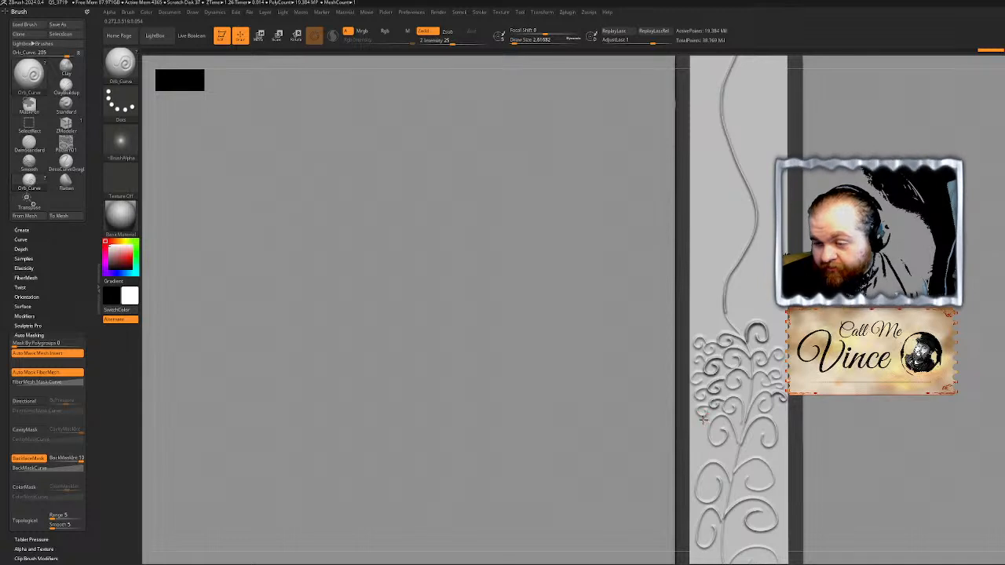
key(ctrl+shift+z)
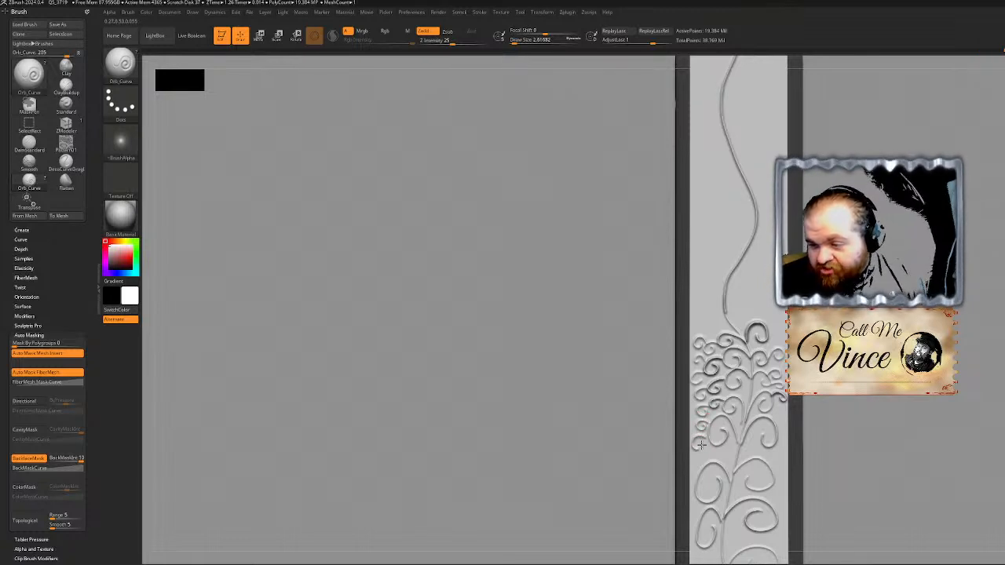
key(ctrl)
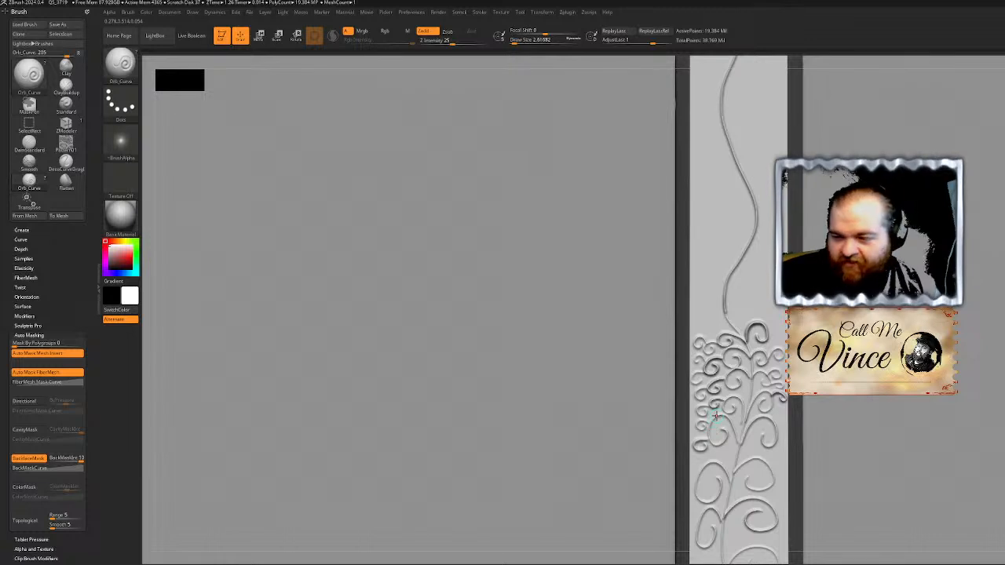
right_click(722, 428)
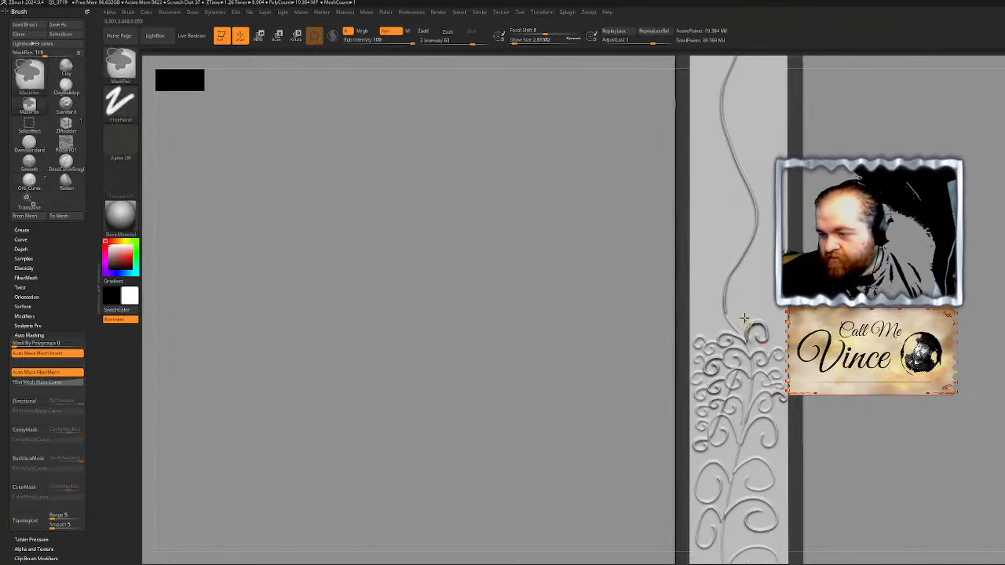
Step: Switch the Orb_Curve brush to Alpha 47 and then Alpha 40, and carve a curved leaf outline beside the upper stem
click(131, 144)
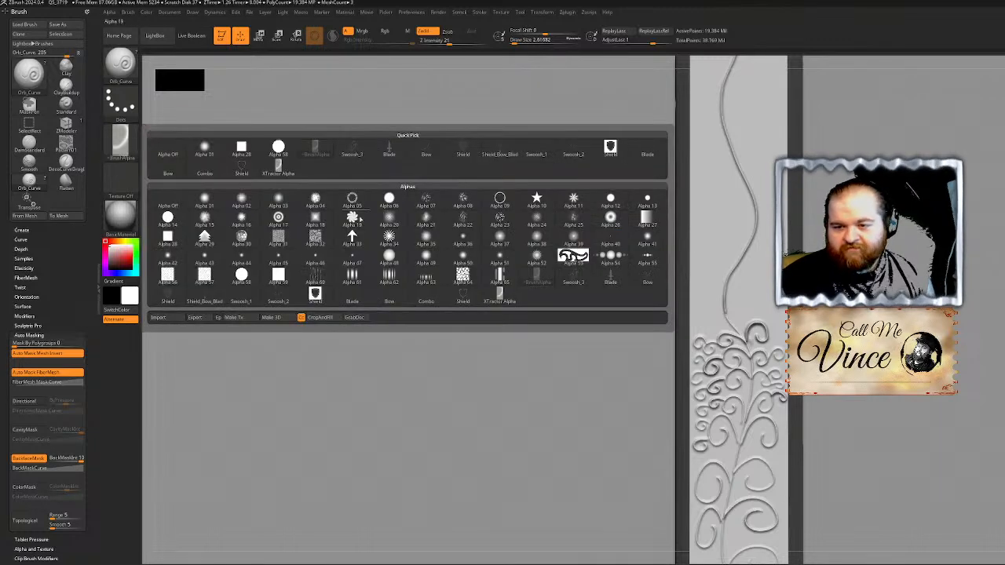
click(353, 259)
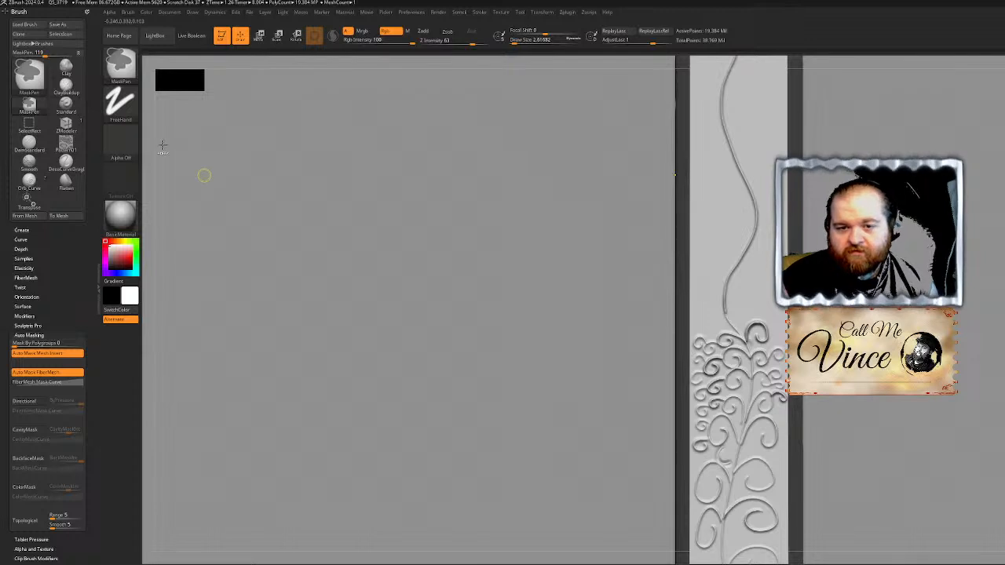
click(129, 146)
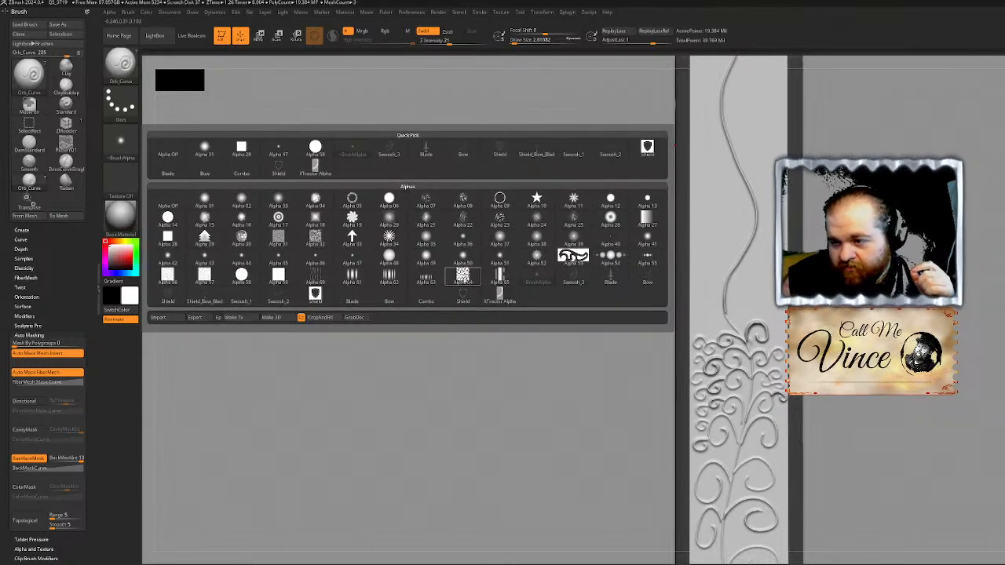
click(611, 240)
mouse_move(695, 244)
mouse_down()
mouse_move(705, 218)
mouse_move(728, 238)
mouse_up()
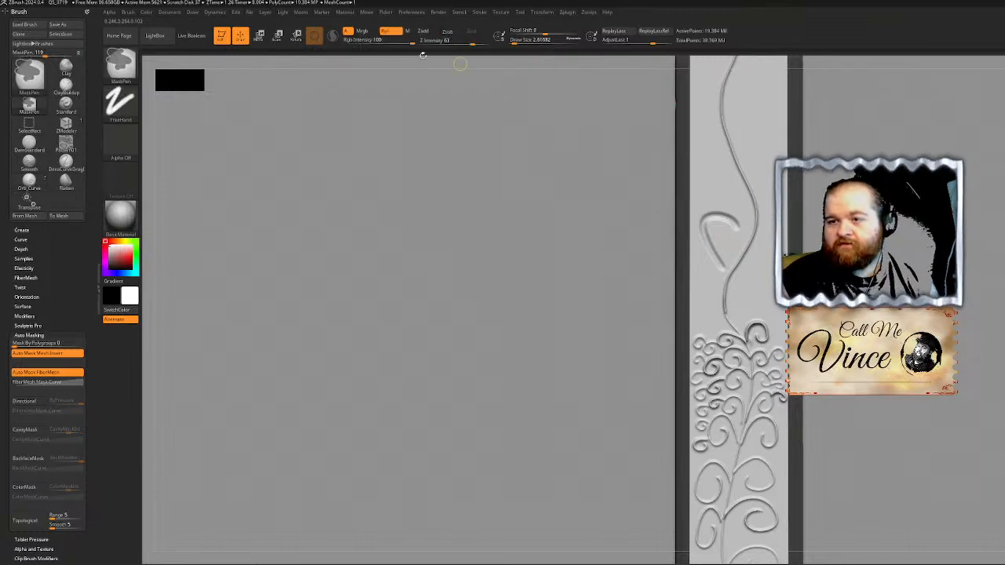
Step: Undo the leaf outline and try a Zsub stroke with the Orb_Curve brush beside the right mullion's upper stem
key(ctrl+z)
click(449, 33)
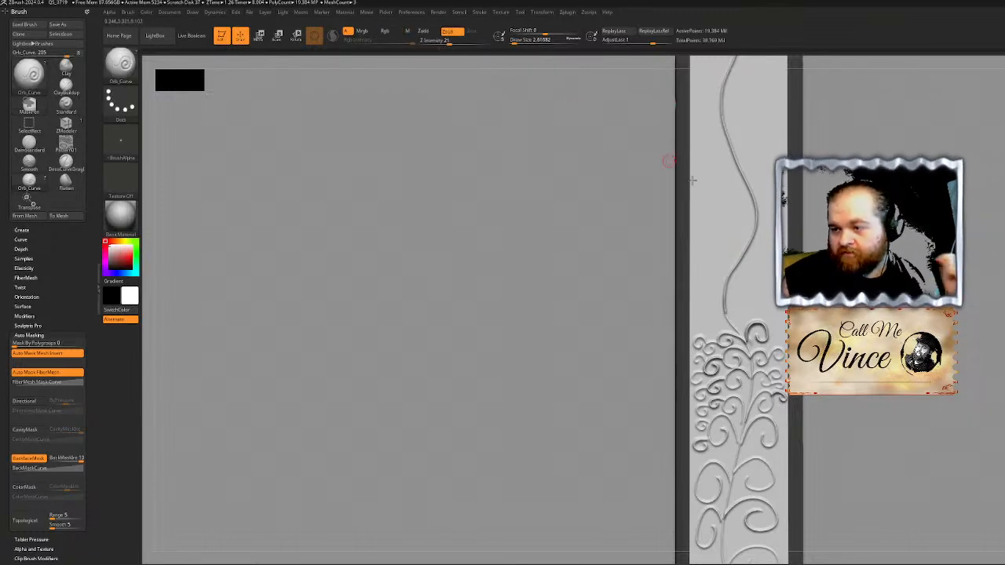
drag(717, 217, 729, 205)
key(ctrl+z)
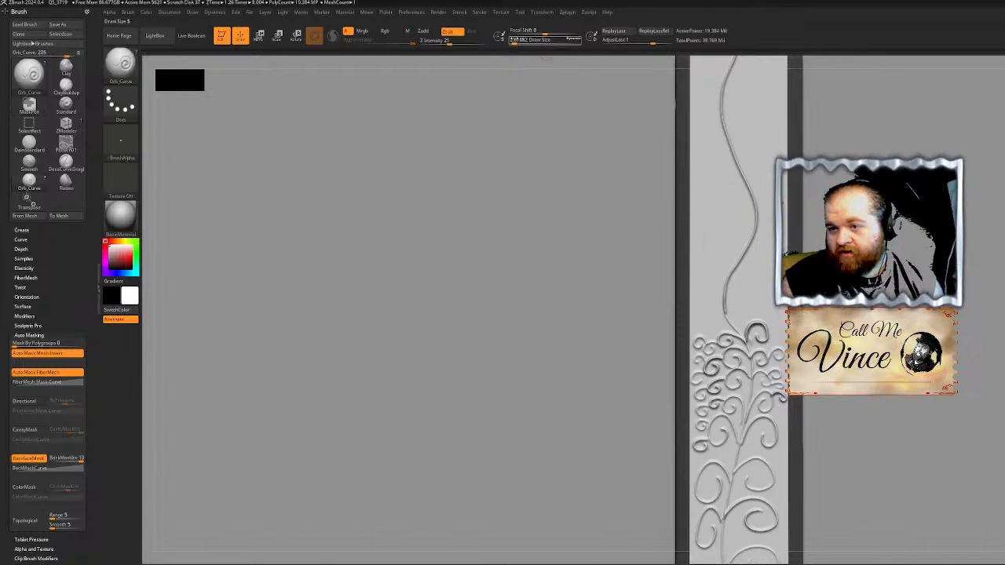
Step: Try Alpha 46 on the Orb_Curve brush with a test stroke on the right mullion
click(120, 142)
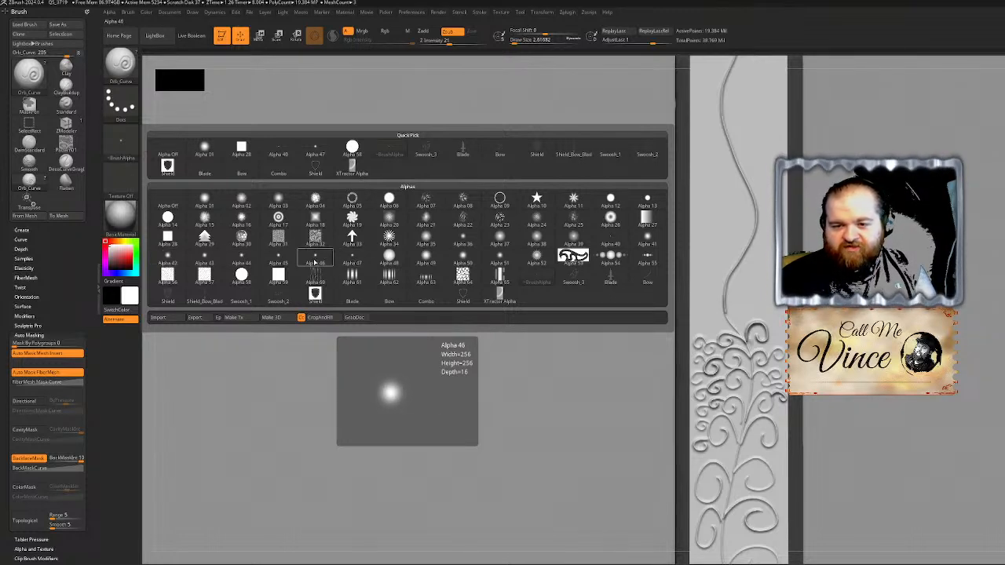
click(315, 259)
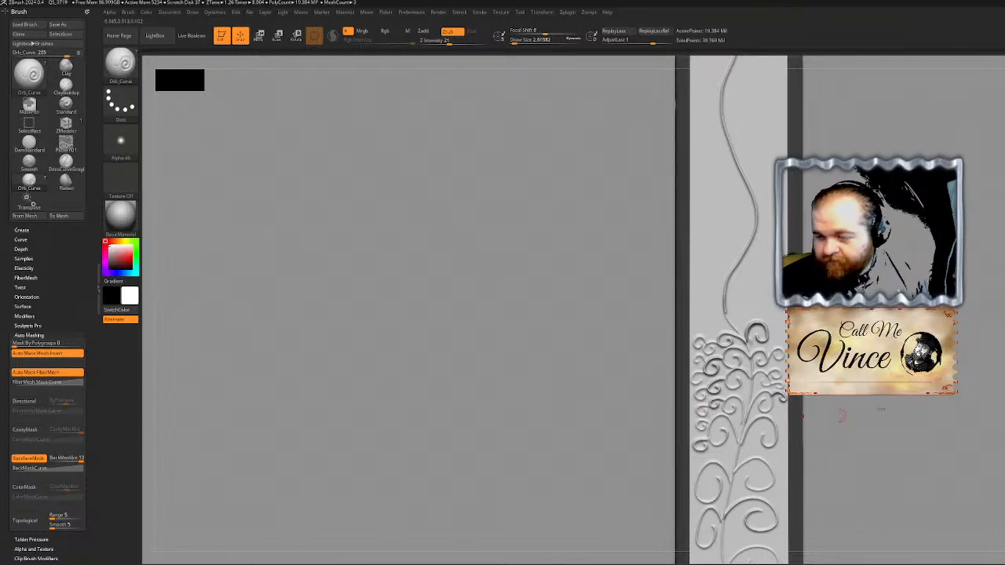
ctrl+right_drag(676, 105, 659, 69)
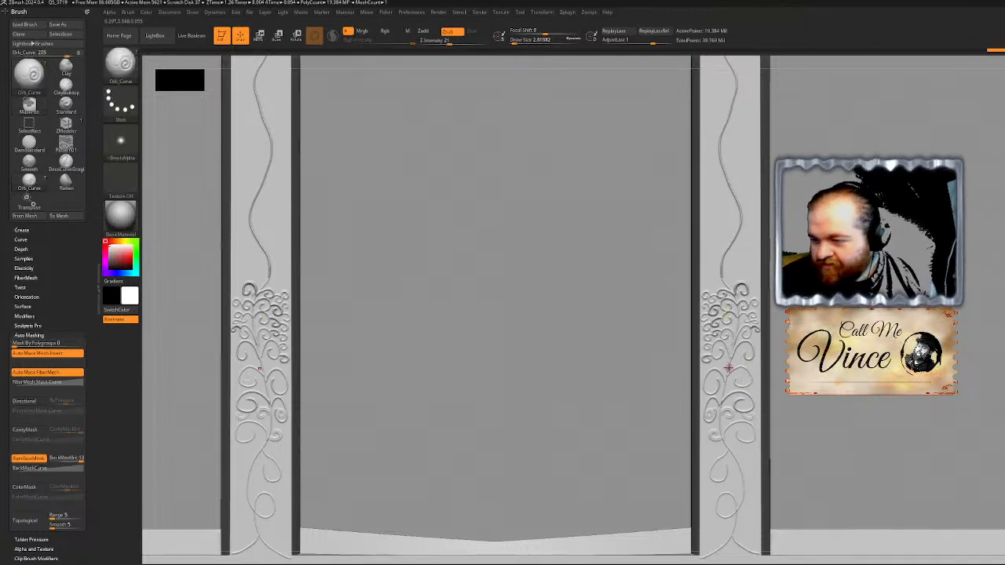
mouse_move(720, 373)
mouse_down()
mouse_move(724, 360)
mouse_move(713, 357)
mouse_up()
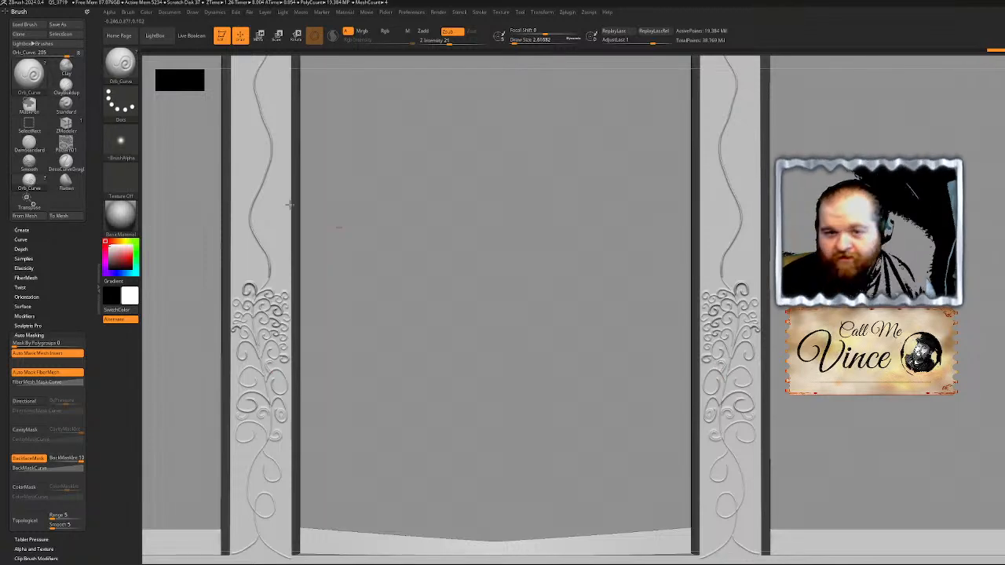
key(ctrl)
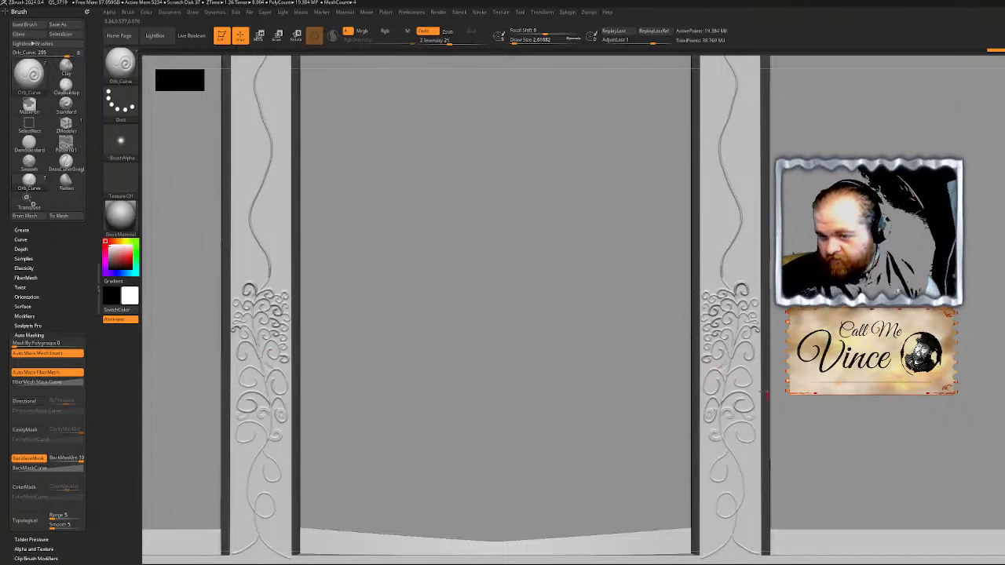
Step: Turn the Orb_Curve brush's alpha off, test a stroke beside the upper stem, and reduce the draw size
click(124, 79)
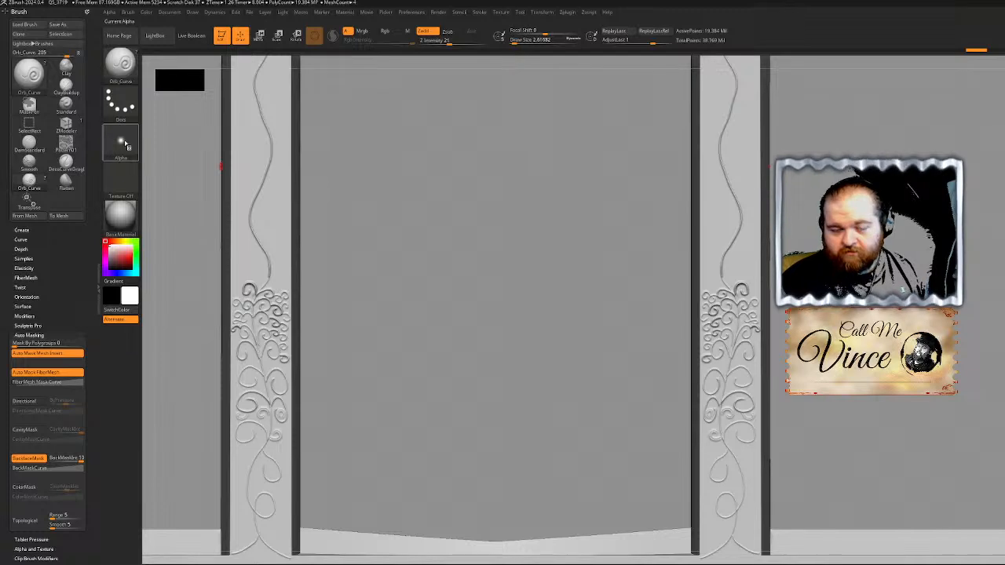
click(124, 144)
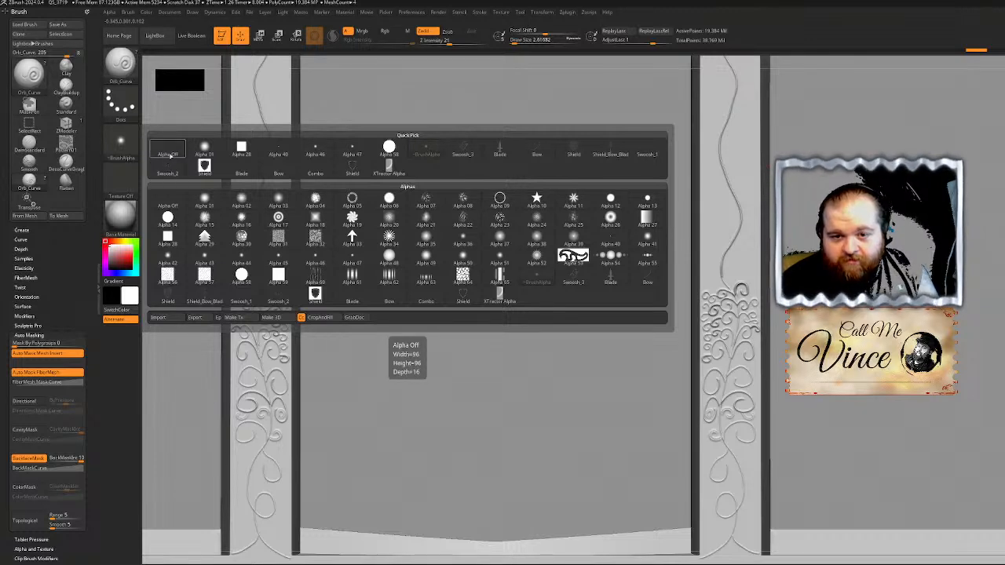
click(170, 156)
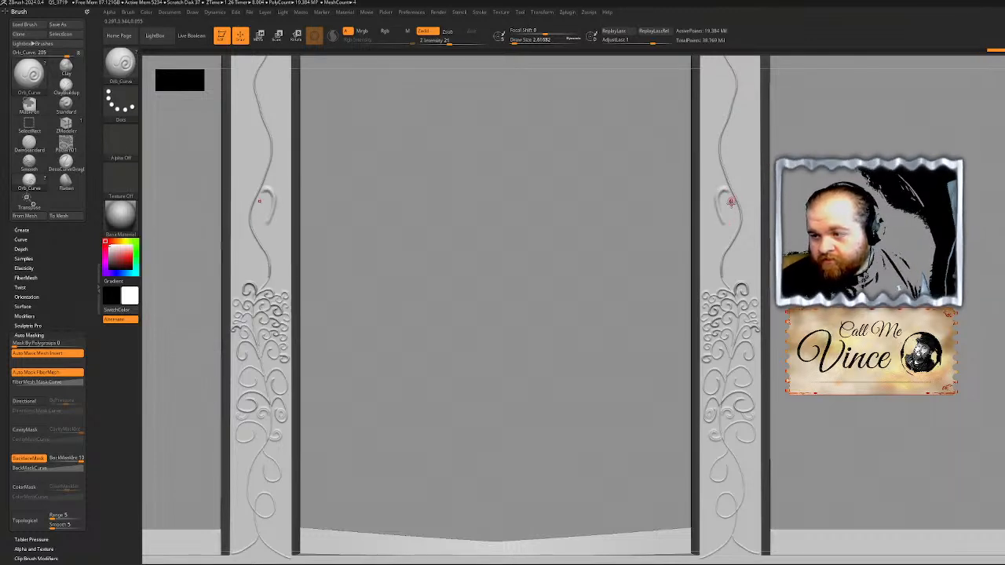
key(ctrl)
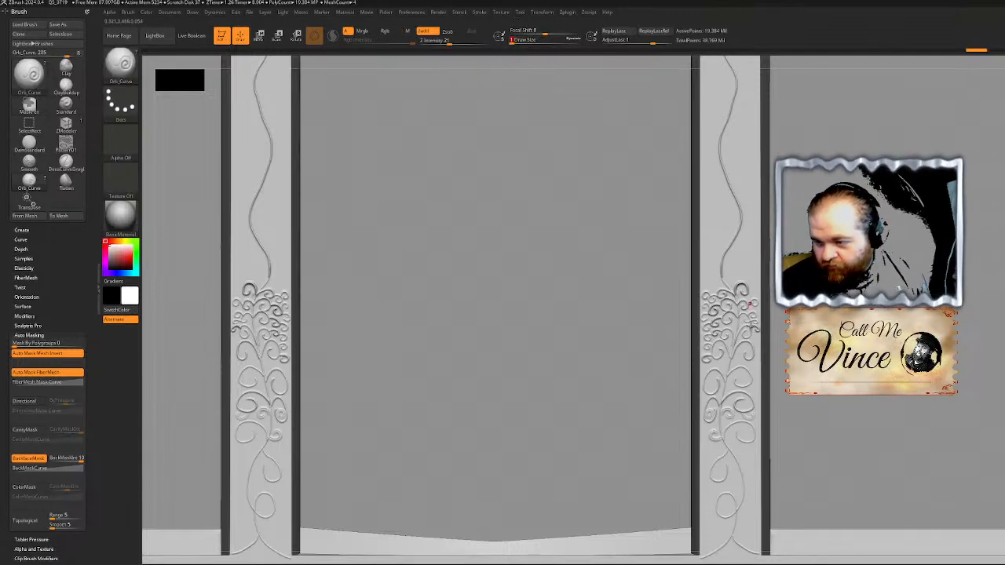
mouse_move(726, 204)
ctrl+right_down()
mouse_move(727, 259)
mouse_move(726, 200)
mouse_move(727, 220)
ctrl+right_up()
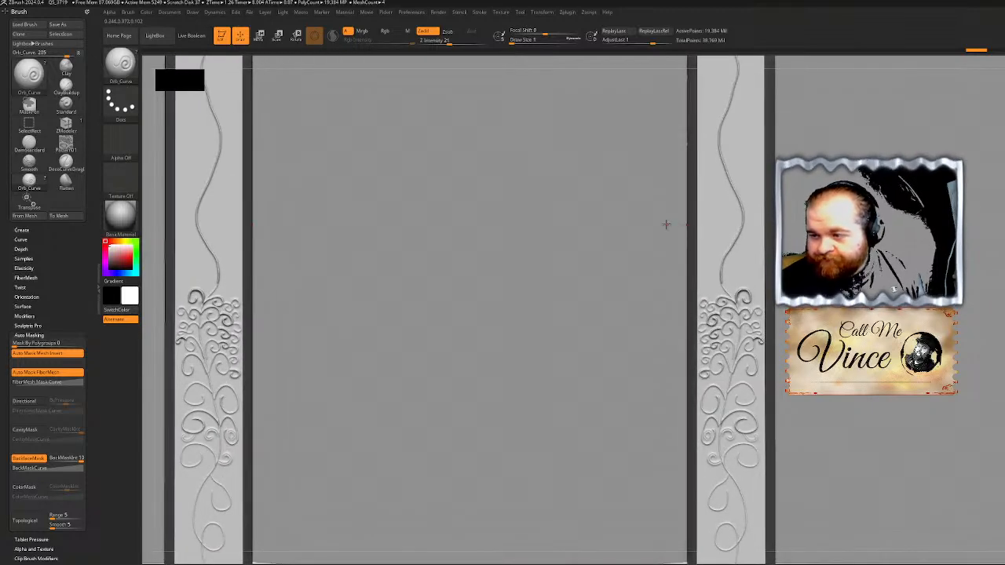
Step: Raise Z Intensity to 46 and carve curls around the right mullion's stem above the dense foliage
mouse_move(730, 223)
mouse_down()
mouse_move(703, 232)
mouse_move(720, 237)
mouse_up()
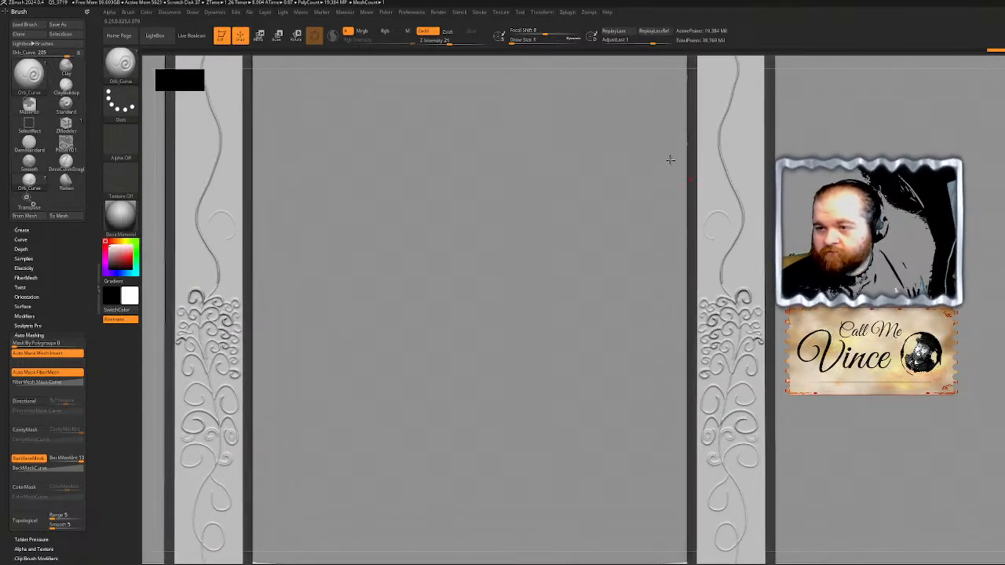
click(464, 40)
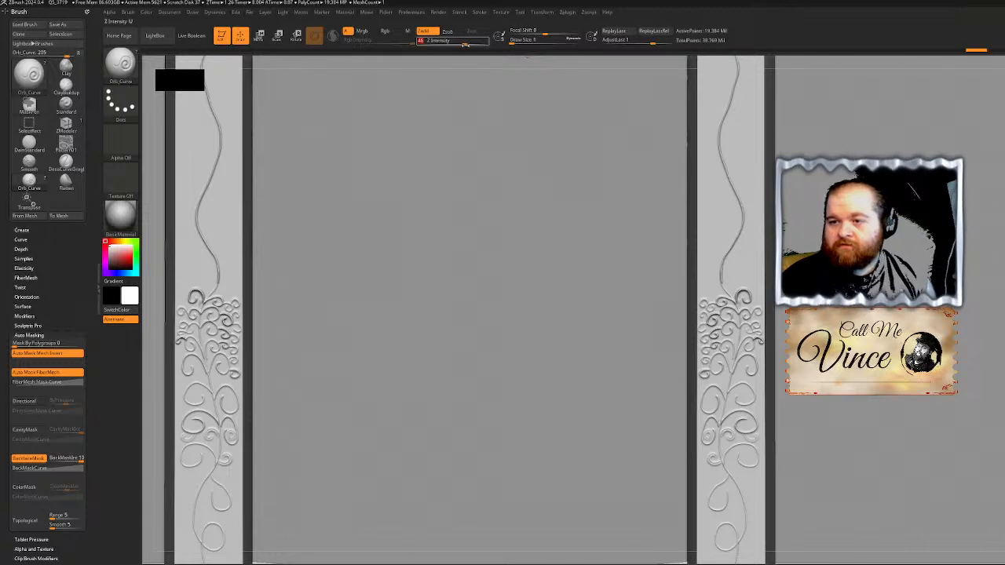
mouse_move(737, 235)
mouse_down()
mouse_move(710, 217)
mouse_move(743, 238)
mouse_up()
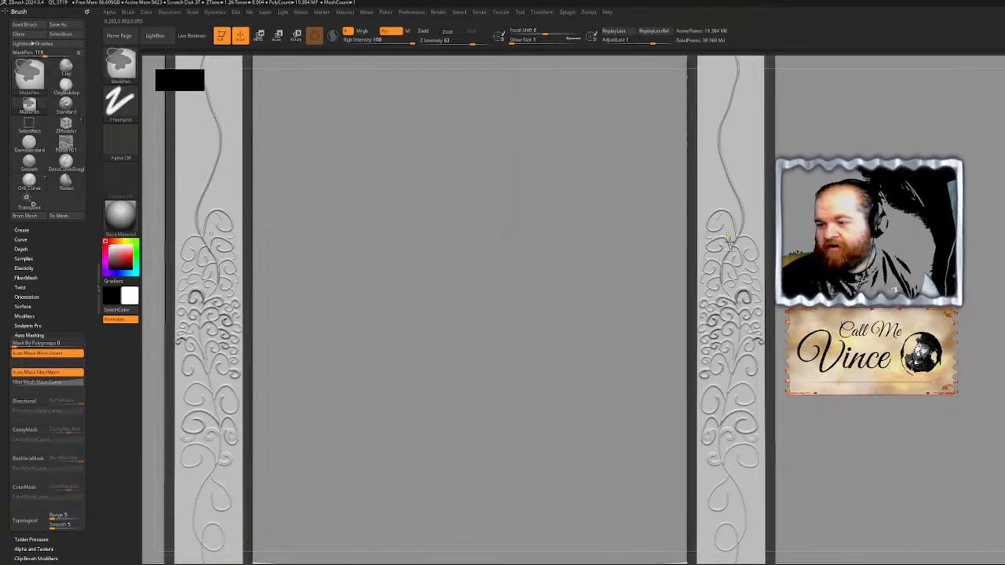
mouse_move(740, 206)
mouse_down()
mouse_move(719, 188)
mouse_move(709, 205)
mouse_move(715, 191)
mouse_move(729, 199)
mouse_up()
key(ctrl+z)
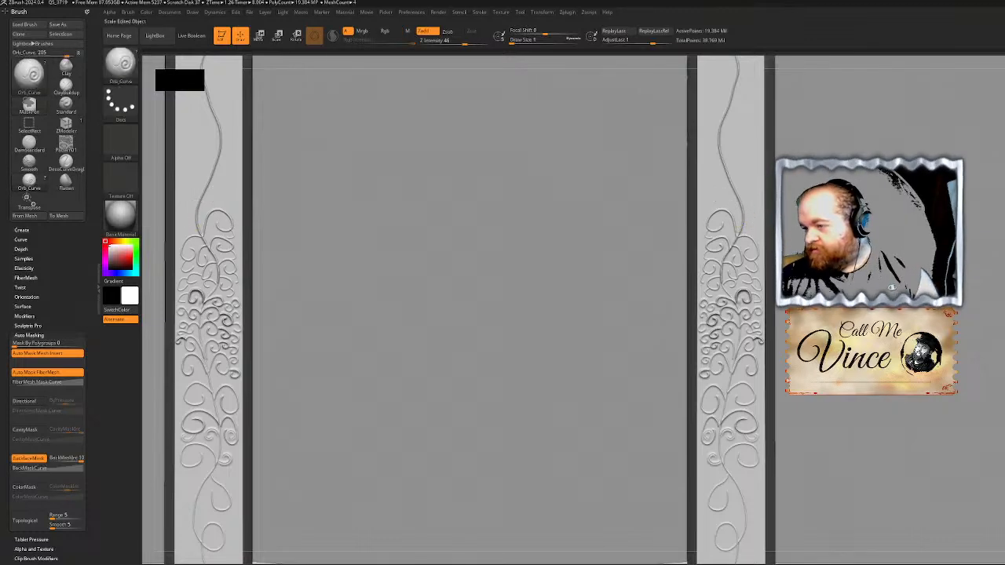
Step: Extend the wavy stem up the right mullion to the top rail and branch it above the side and centre panes
key(f)
alt+drag(1004, 285, 996, 407)
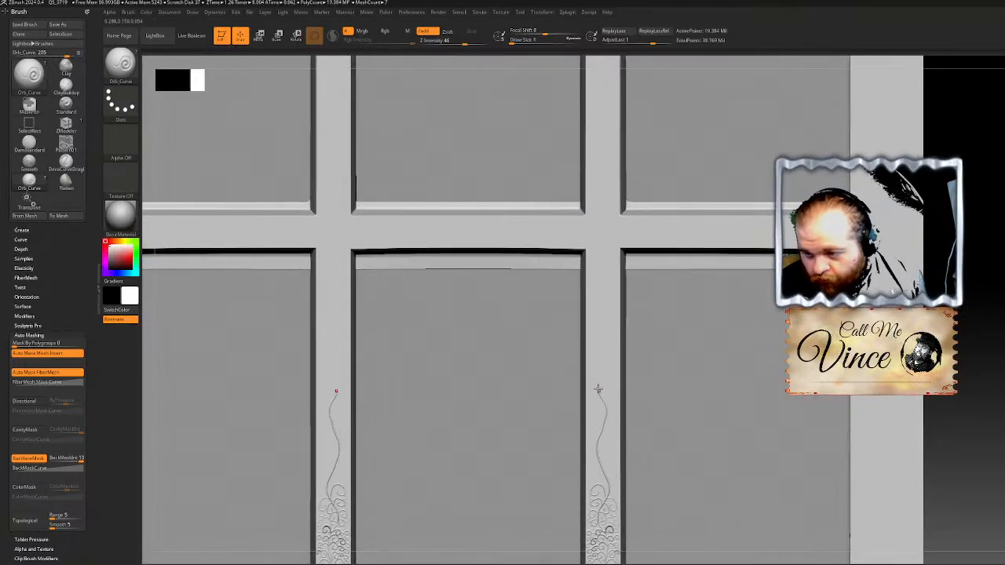
drag(601, 377, 600, 65)
alt+right_drag(743, 117, 733, 256)
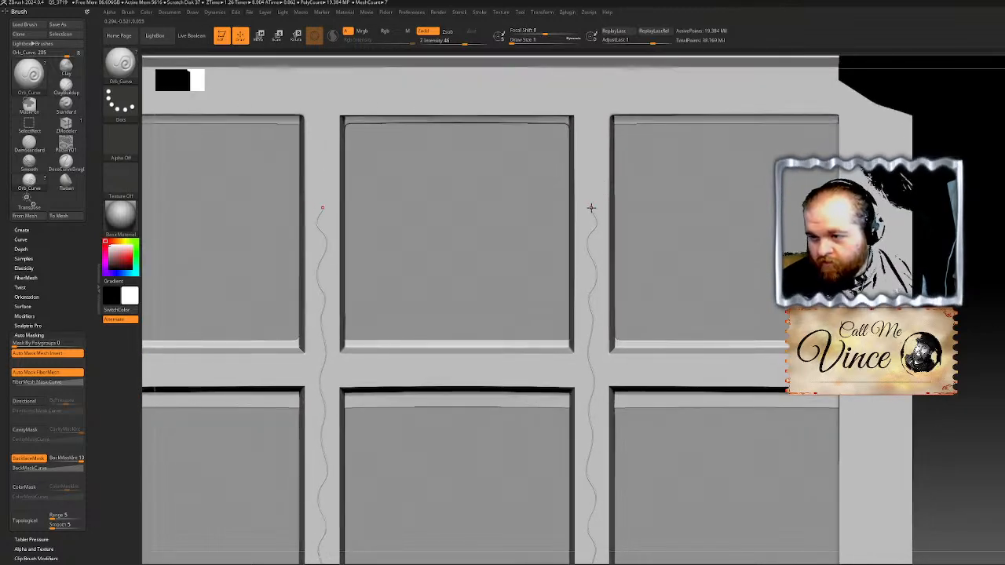
mouse_move(588, 197)
mouse_down()
mouse_move(592, 89)
mouse_move(834, 110)
mouse_up()
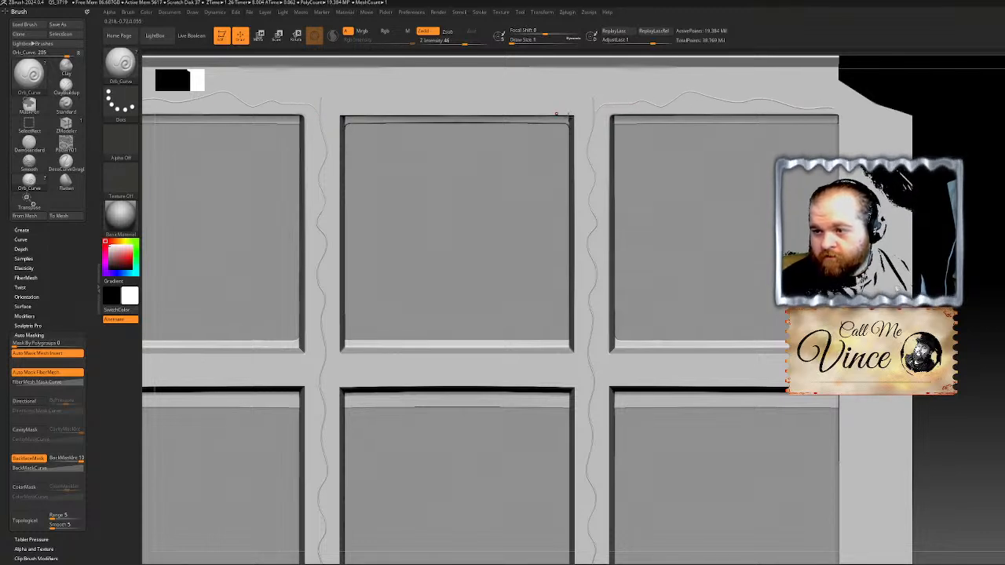
drag(595, 111, 460, 108)
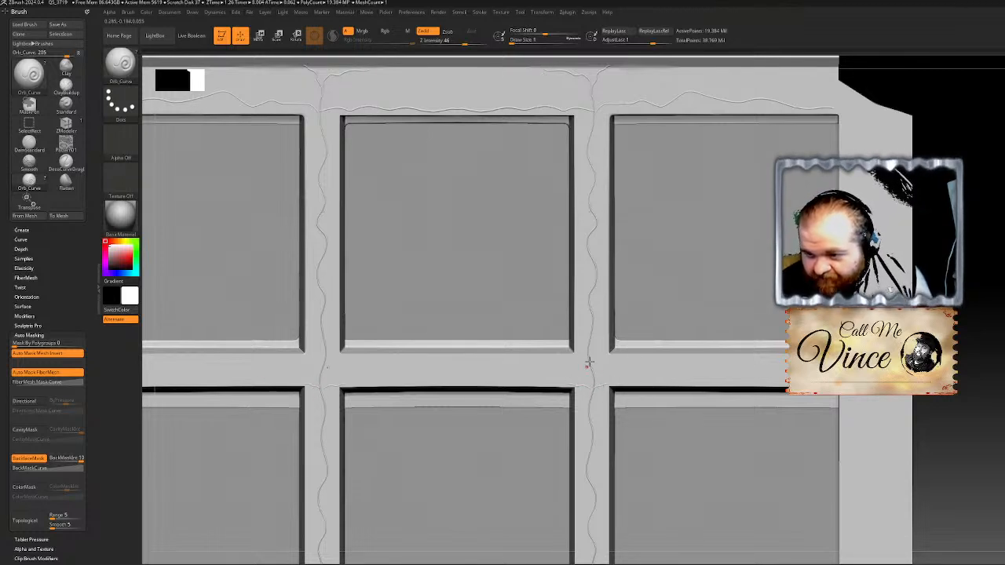
Step: Carve wavy vine lines along the middle rail's upper and lower edges, from the right mullion towards the outer stile
drag(603, 359, 771, 356)
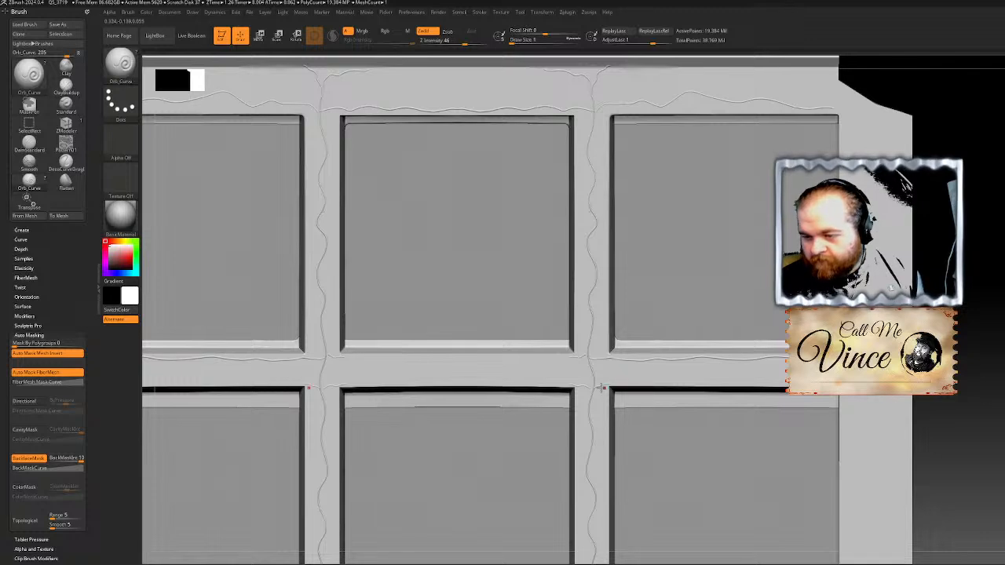
drag(625, 384, 650, 381)
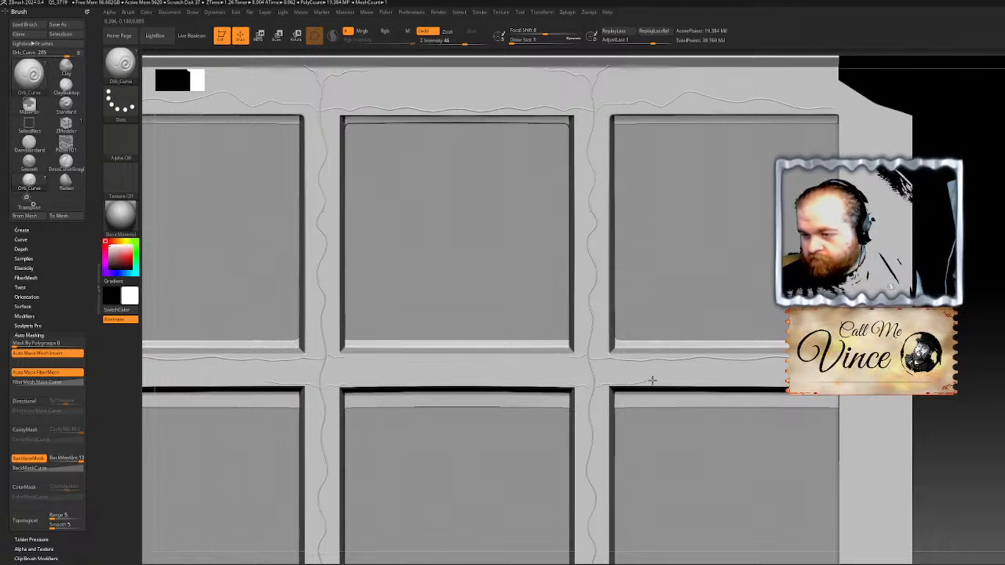
drag(710, 382, 789, 381)
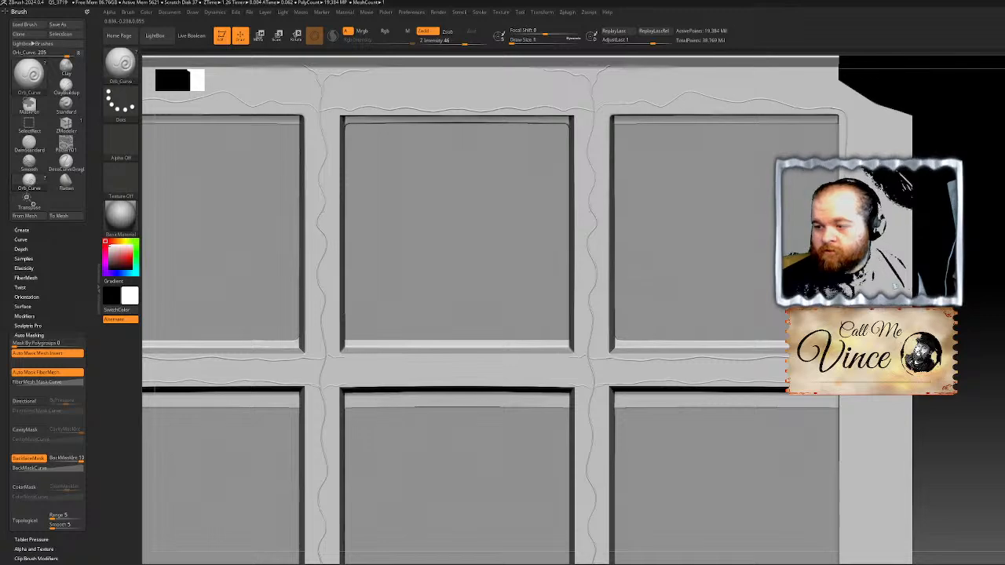
Step: Carve a wavy vine along the bottom rail from the right mullion's foot to the corner ornament, redoing the first attempt
alt+drag(999, 416, 852, 65)
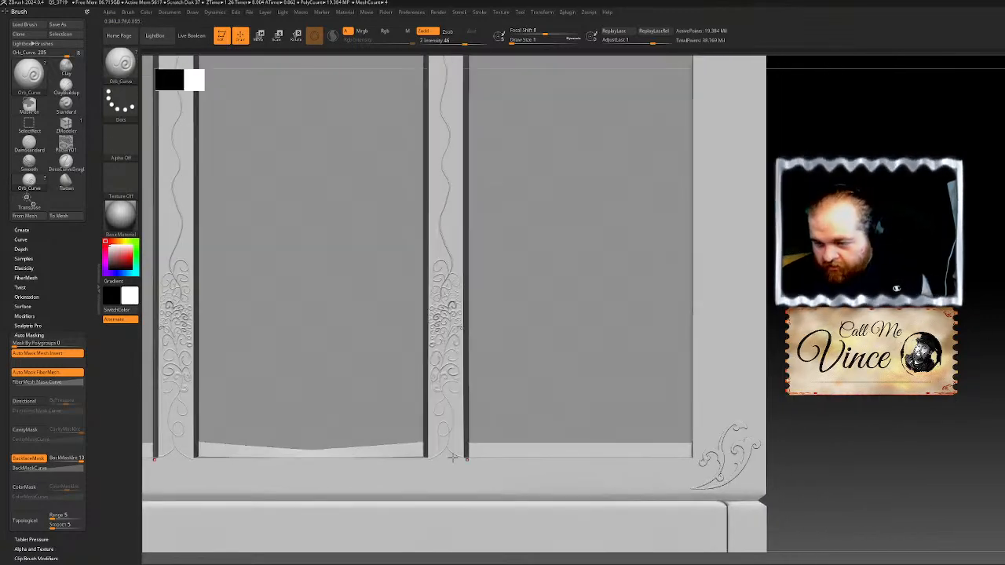
drag(483, 465, 661, 461)
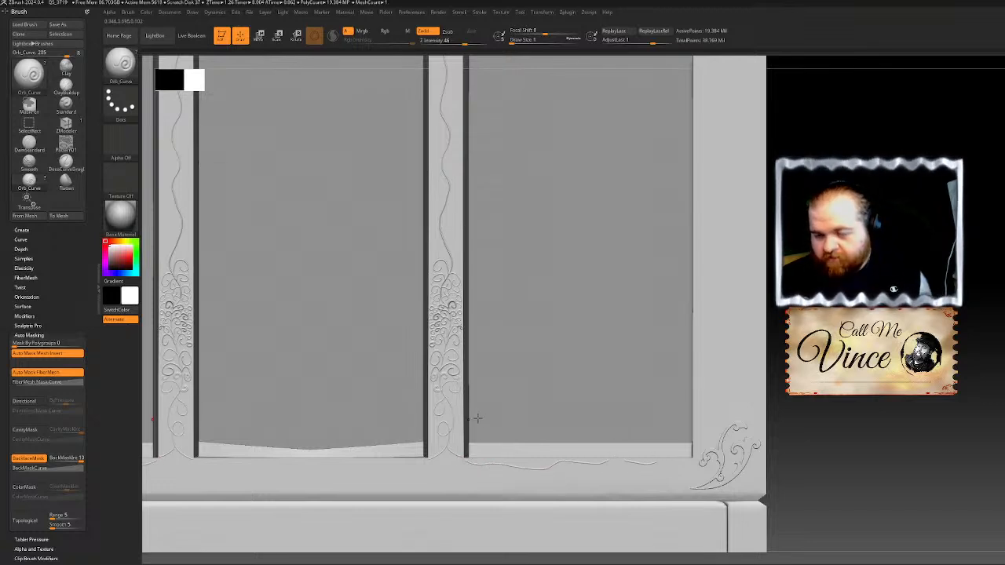
key(ctrl+z)
drag(462, 460, 693, 461)
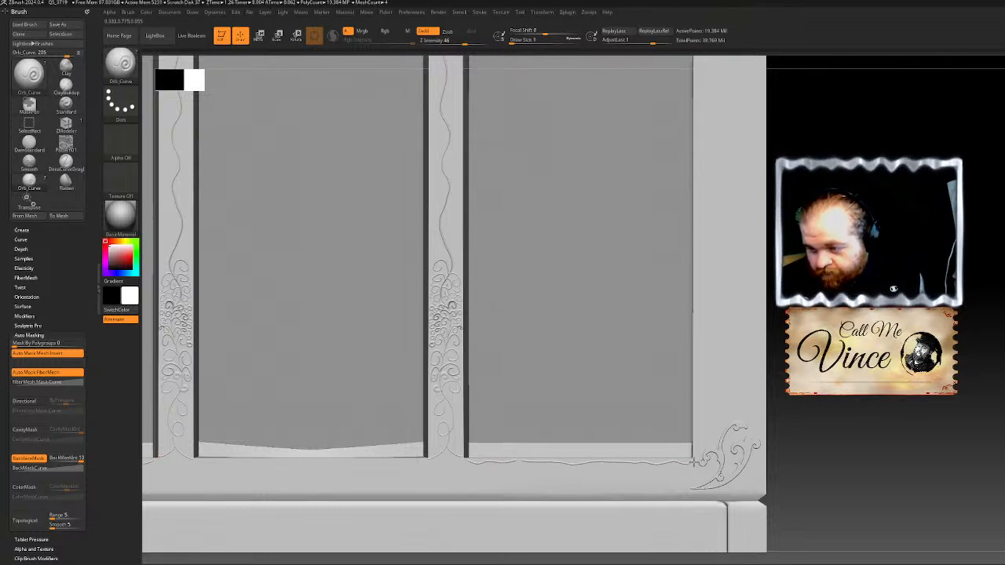
Step: Carve a wavy vine up the outer stile beside the lower side pane, from the corner ornament to the middle rail
drag(697, 370, 698, 232)
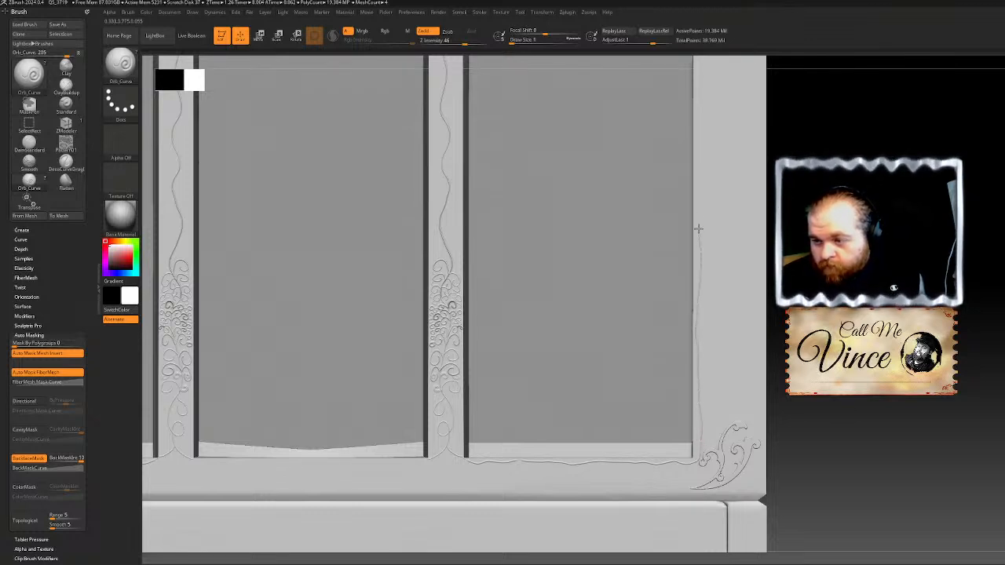
drag(698, 177, 699, 103)
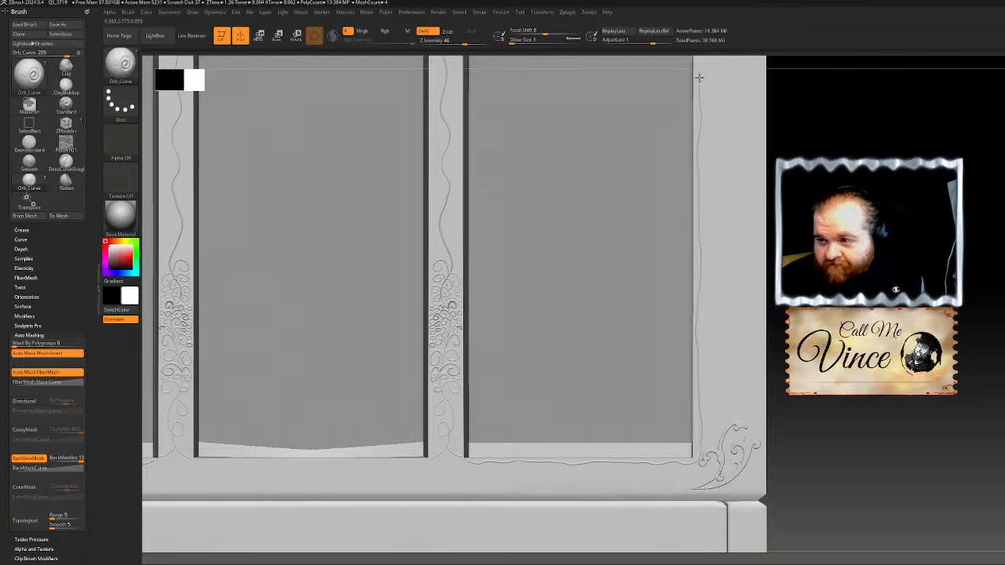
alt+right_drag(719, 103, 715, 252)
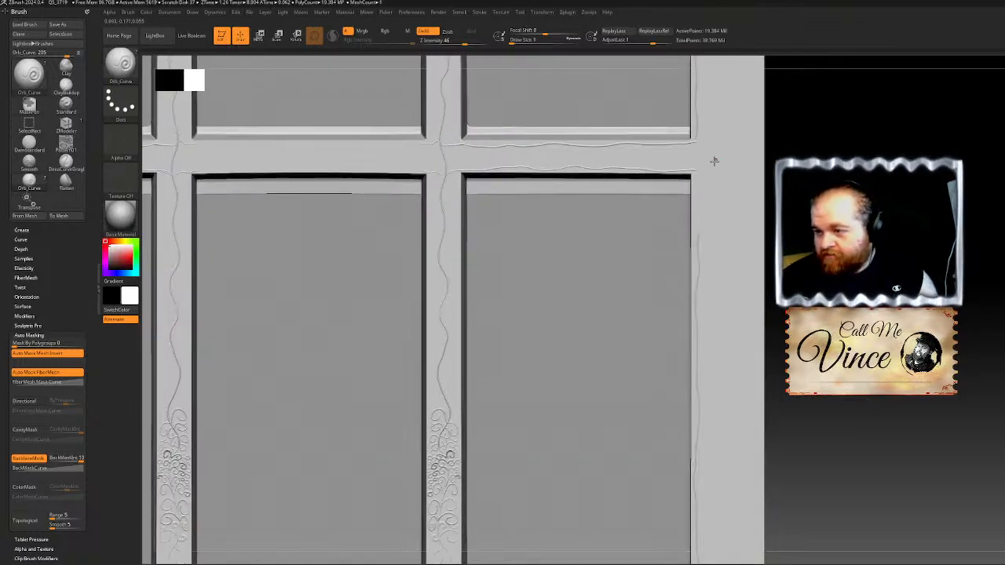
drag(698, 200, 696, 169)
Step: Carve vine strokes on the bottom rail beneath the centre pane, starting from the feet of the mullions
mouse_move(864, 304)
alt+right_down()
mouse_move(843, 117)
mouse_move(825, 103)
alt+right_up()
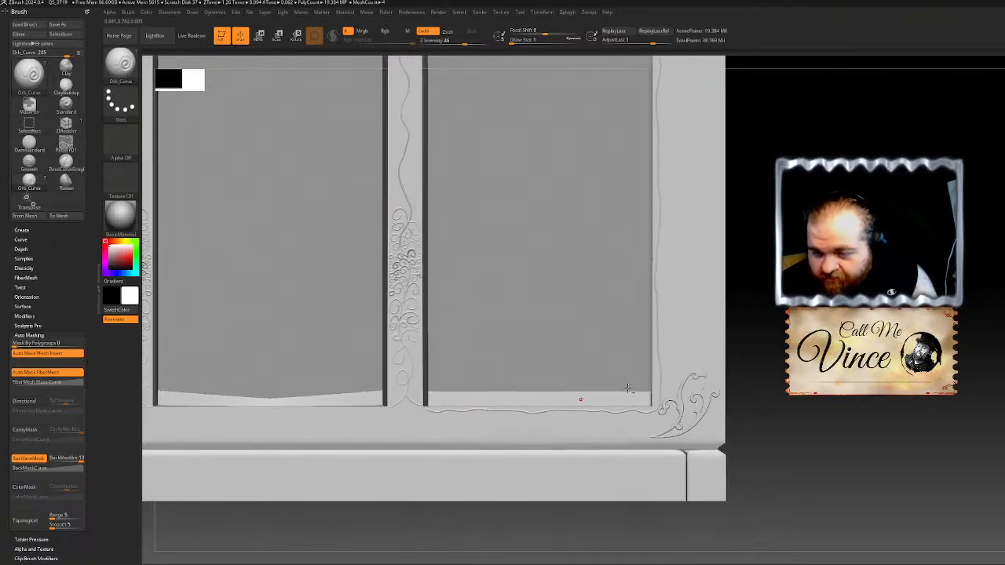
alt+right_drag(582, 399, 678, 388)
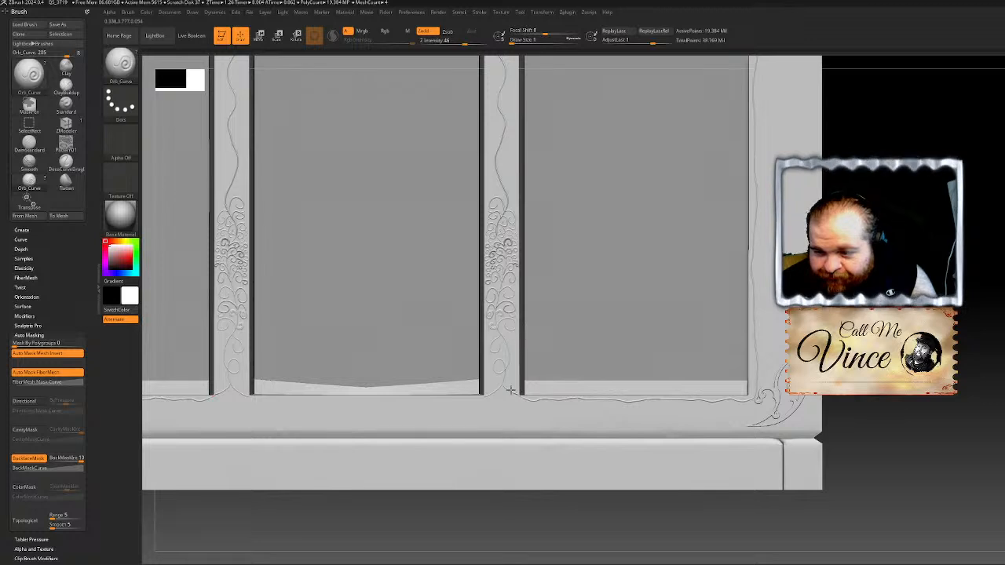
alt+right_drag(510, 390, 592, 392)
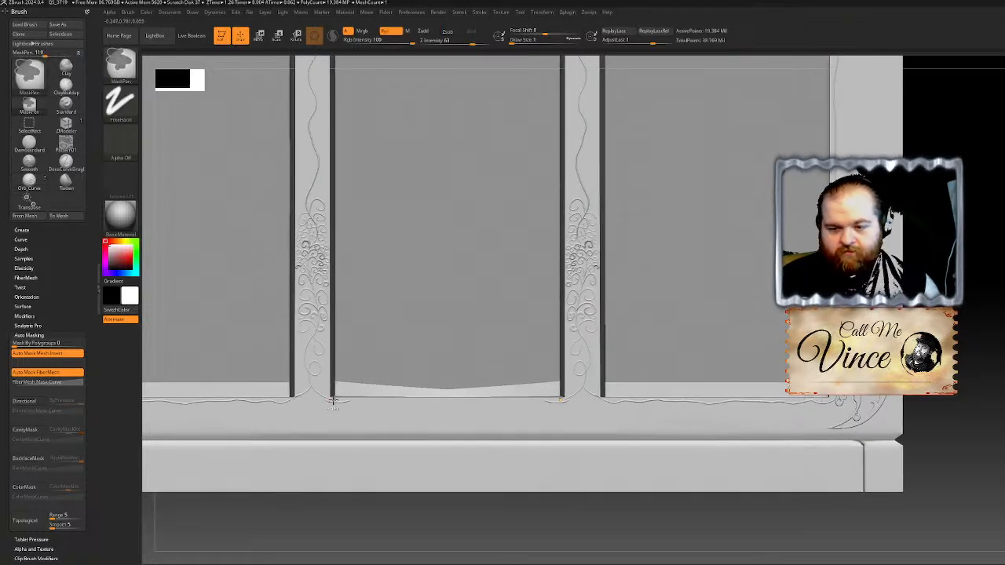
mouse_move(365, 406)
mouse_down()
mouse_move(460, 421)
mouse_move(607, 405)
mouse_move(829, 402)
mouse_move(829, 411)
mouse_up()
Step: Carve wavy edge lines and mirrored teardrop loops on the middle rail's centre section, and review the whole frame
alt+drag(931, 95, 965, 441)
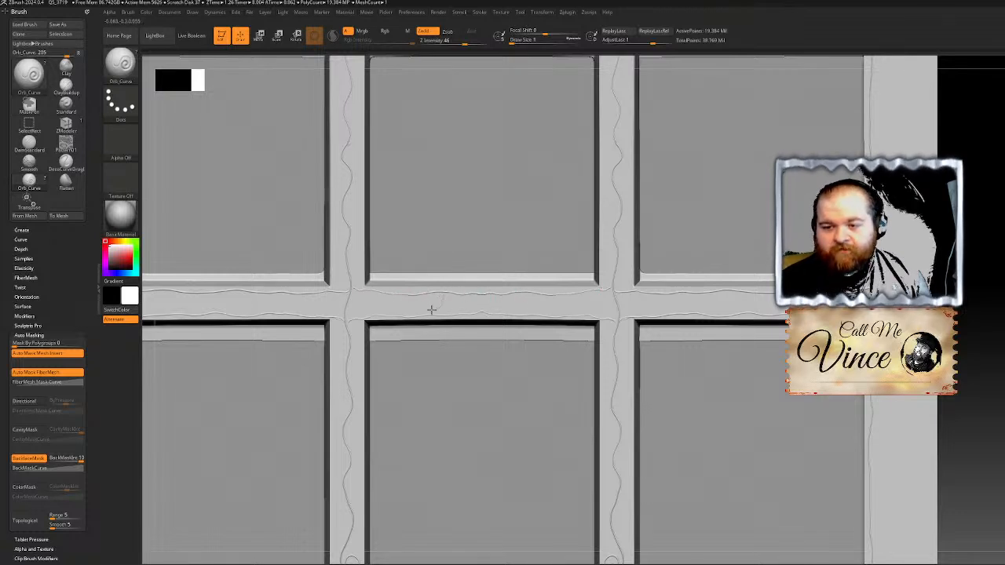
drag(1003, 334, 1001, 381)
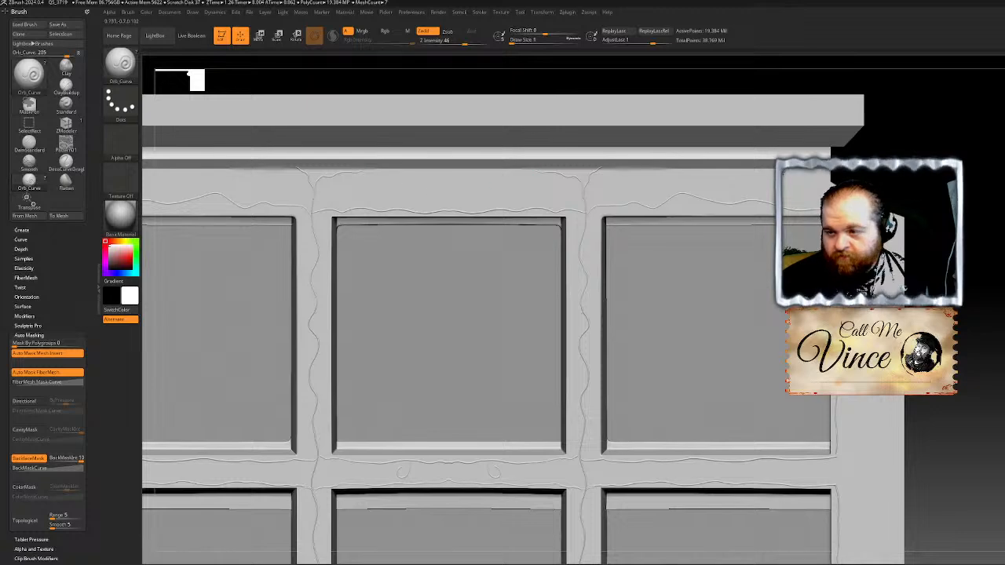
drag(1001, 338, 1000, 369)
drag(778, 469, 787, 240)
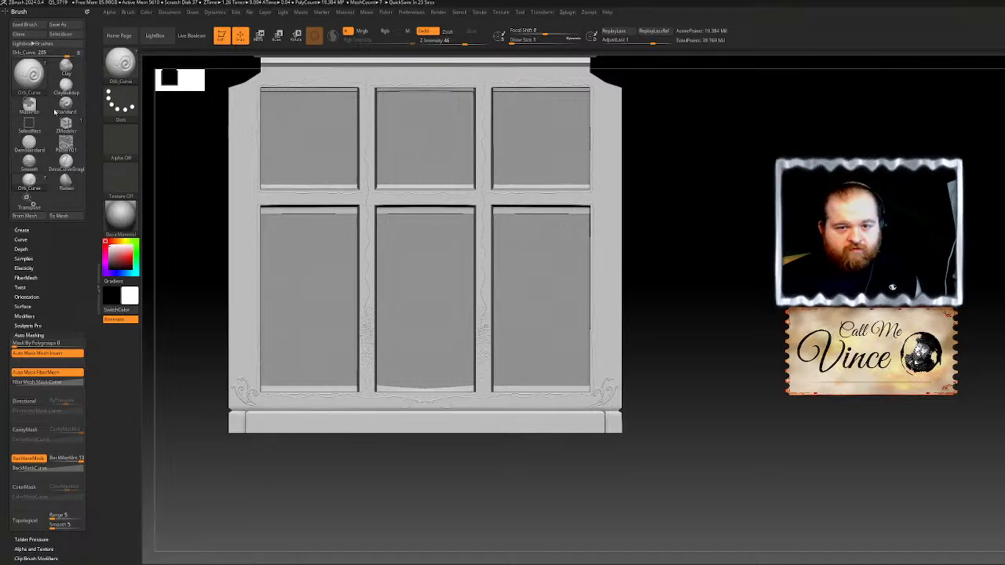
Step: Choose the ClayBuildup brush and set its stroke type to DragRect
click(118, 107)
click(183, 126)
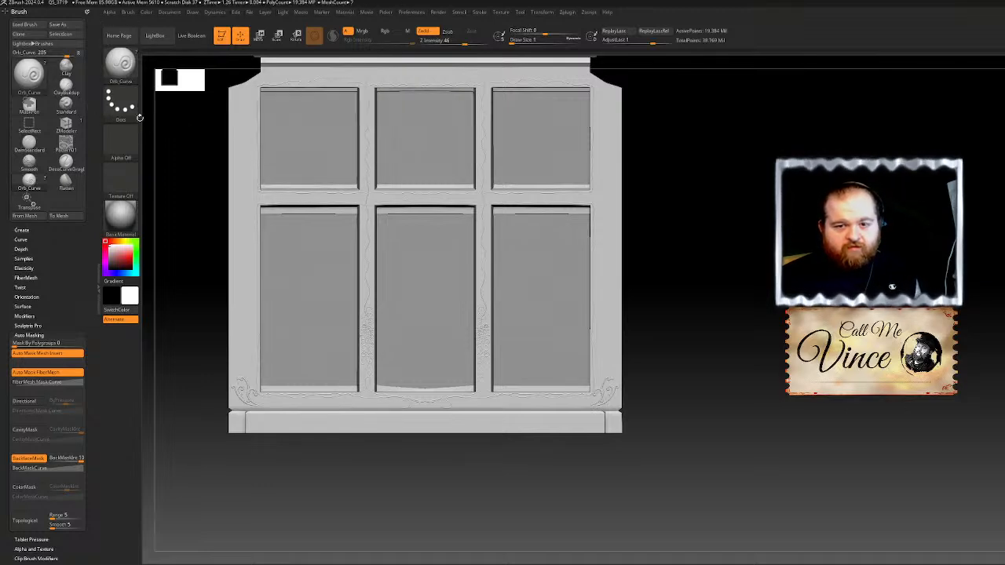
click(120, 79)
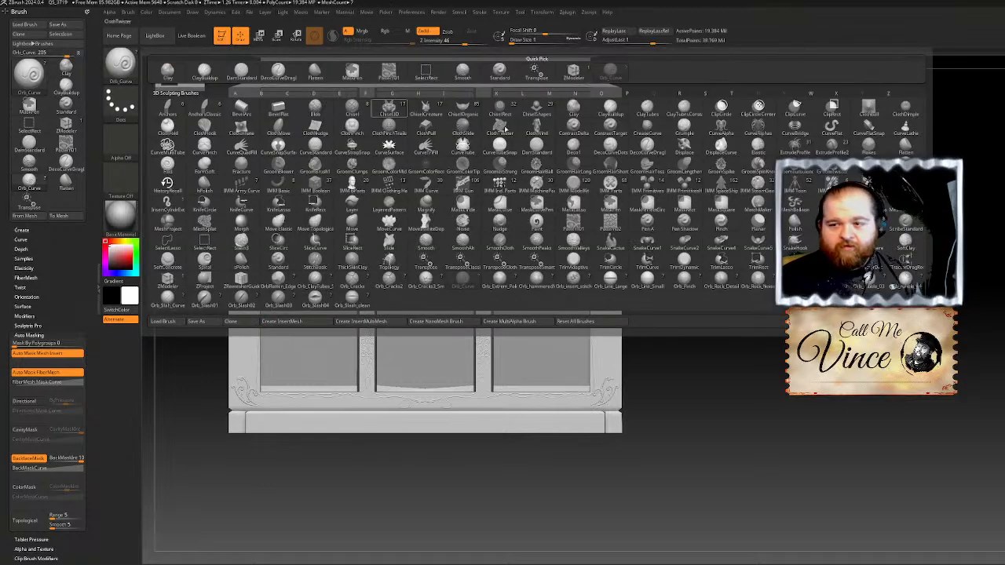
click(612, 108)
click(112, 138)
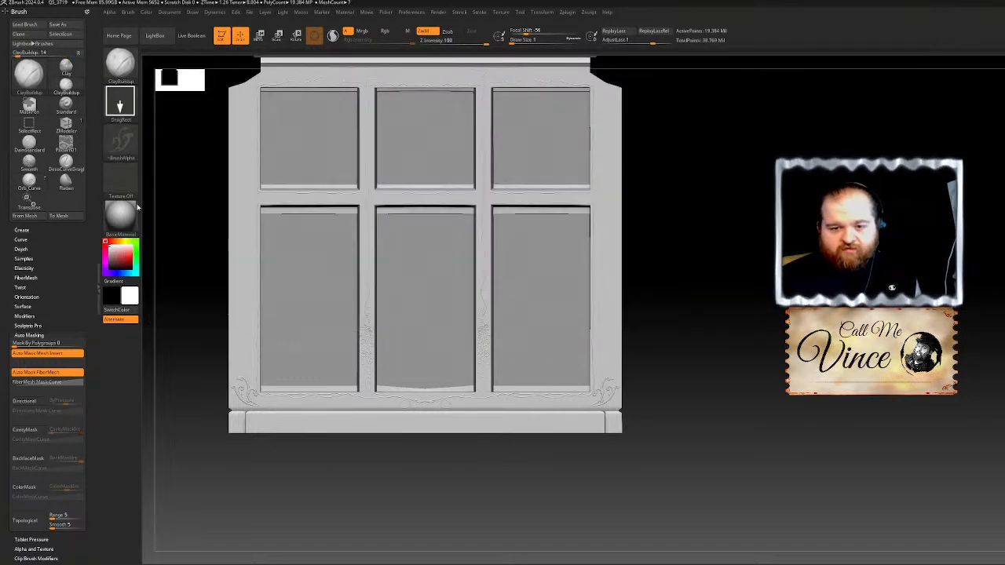
Step: Try to import the rose image from the Downloads folder as the brush alpha
click(127, 150)
click(157, 317)
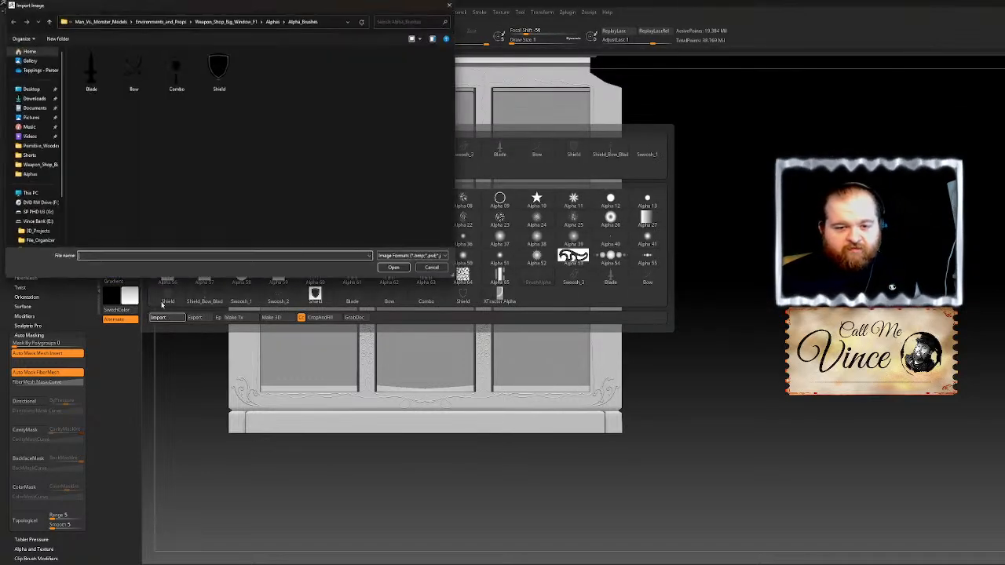
click(32, 98)
click(84, 71)
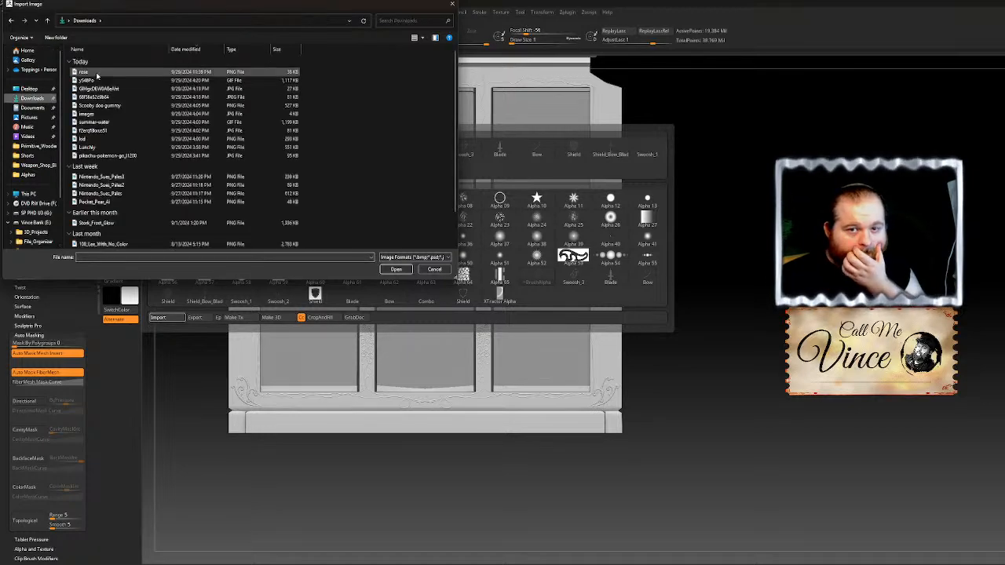
click(397, 270)
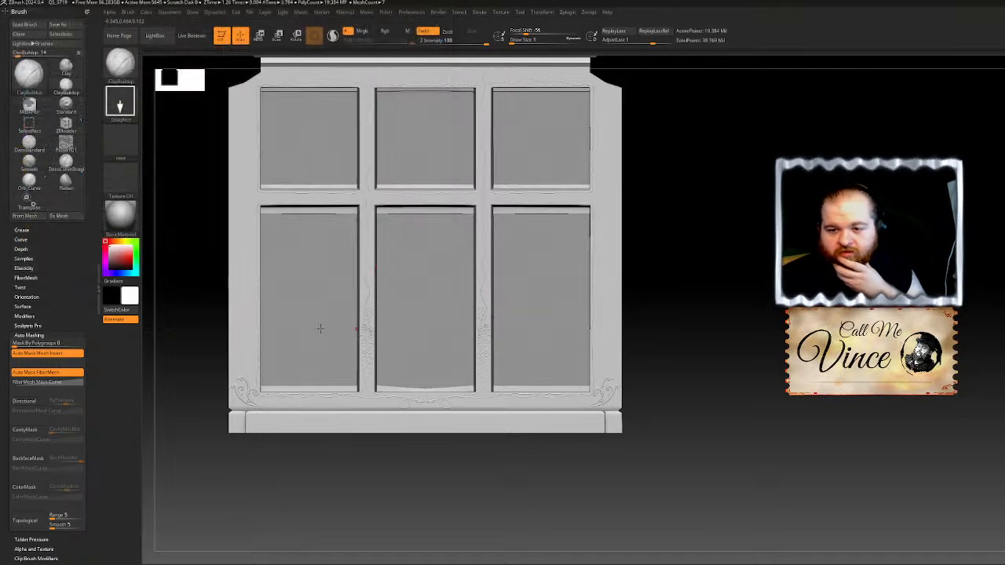
Step: Switch the ClayBuildup brush to subtractive sculpting with Zsub
click(128, 141)
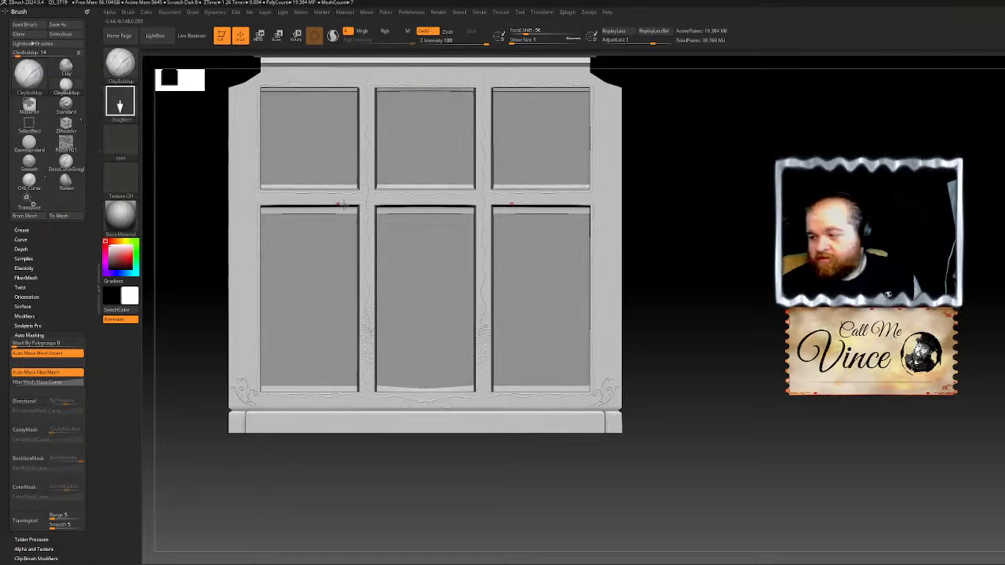
ctrl+right_drag(754, 157, 785, 226)
click(448, 33)
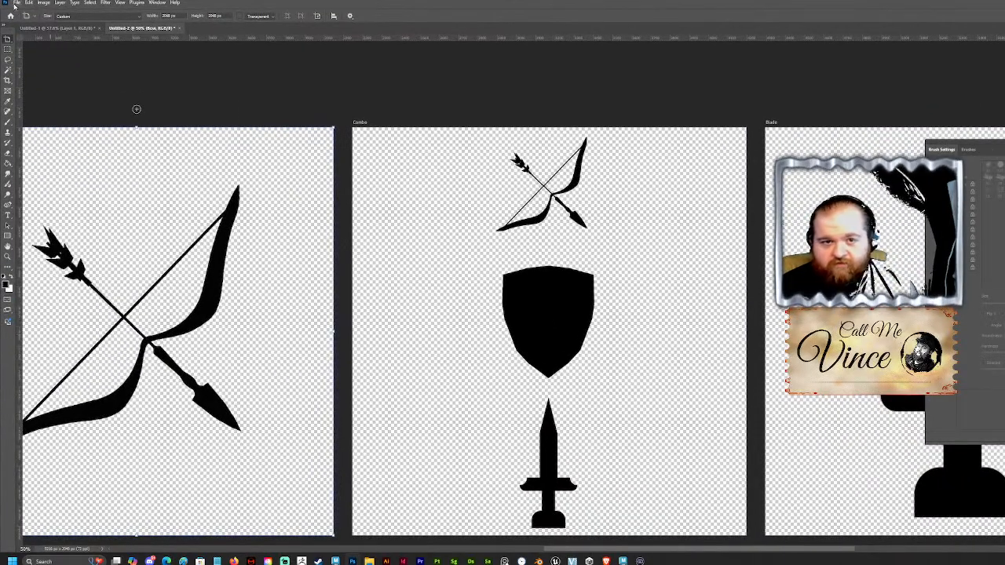
Step: In Photoshop, place the rose on the Untitled-1 canvas, scaled to fill it, and make it white on a transparent background
click(57, 28)
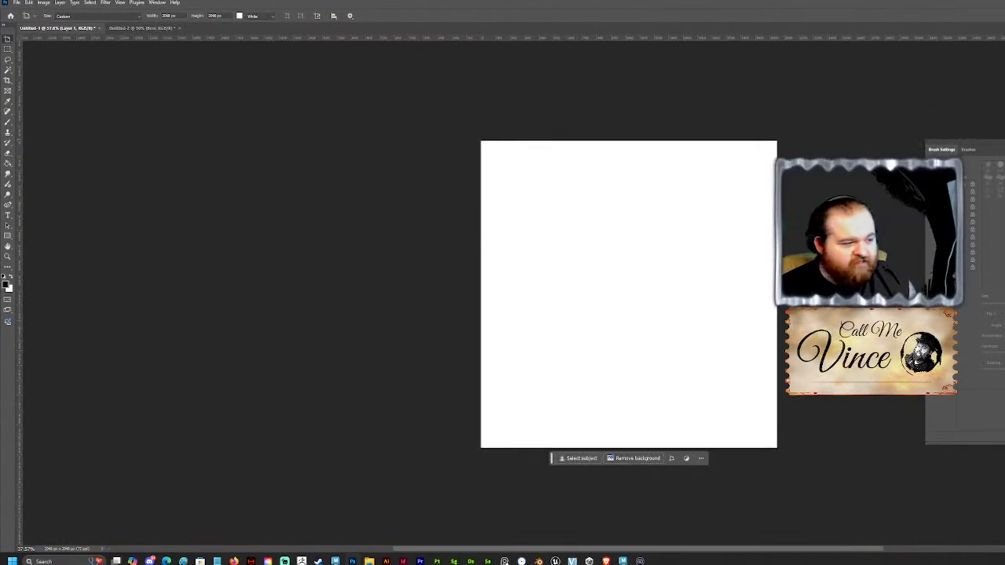
drag(487, 246, 691, 273)
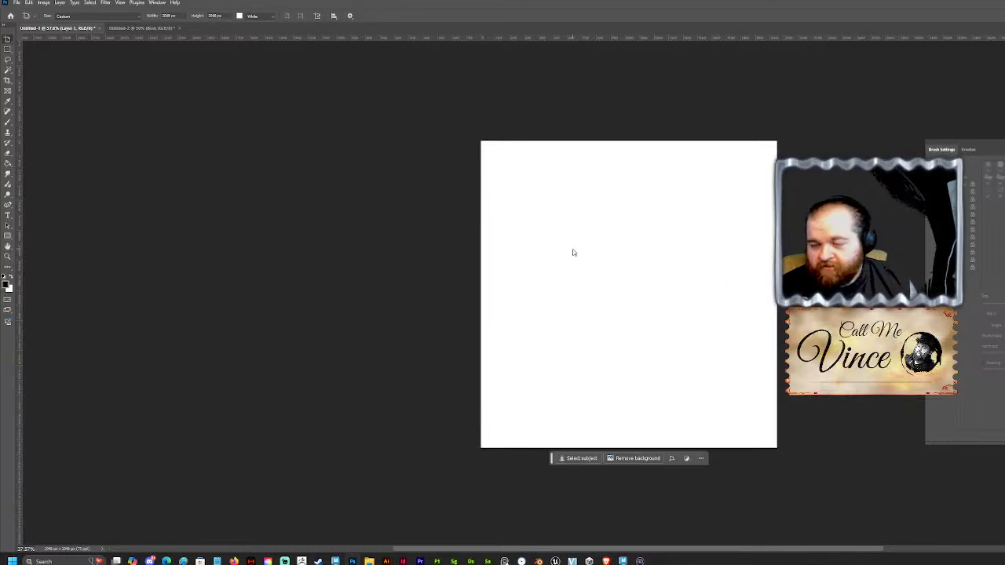
drag(627, 255, 628, 141)
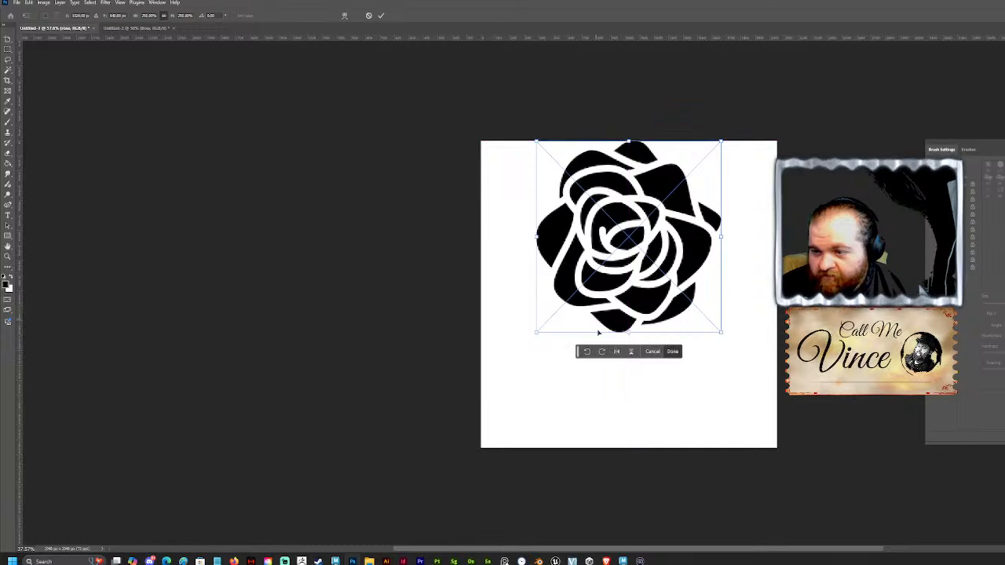
drag(628, 333, 642, 446)
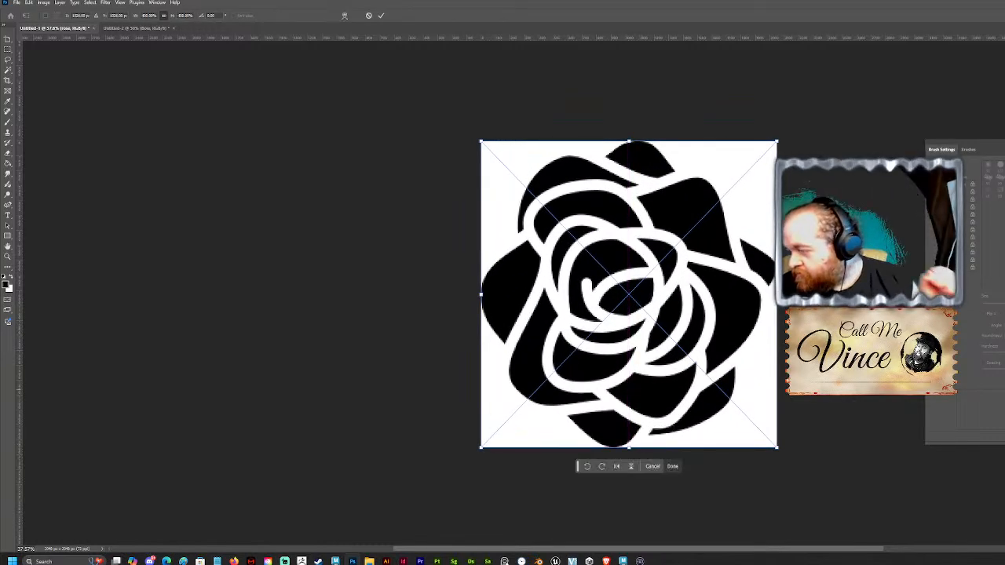
key(Return)
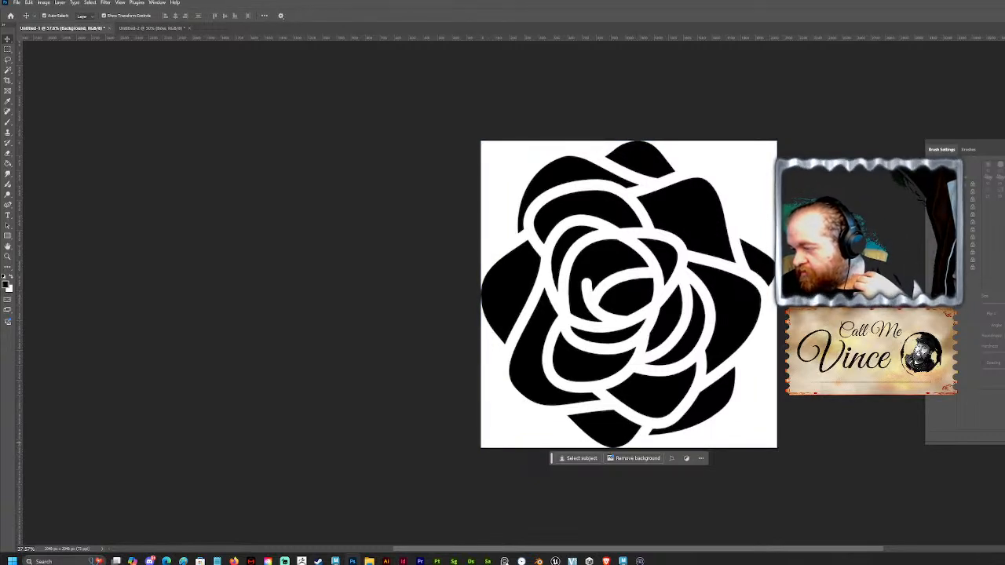
key(Delete)
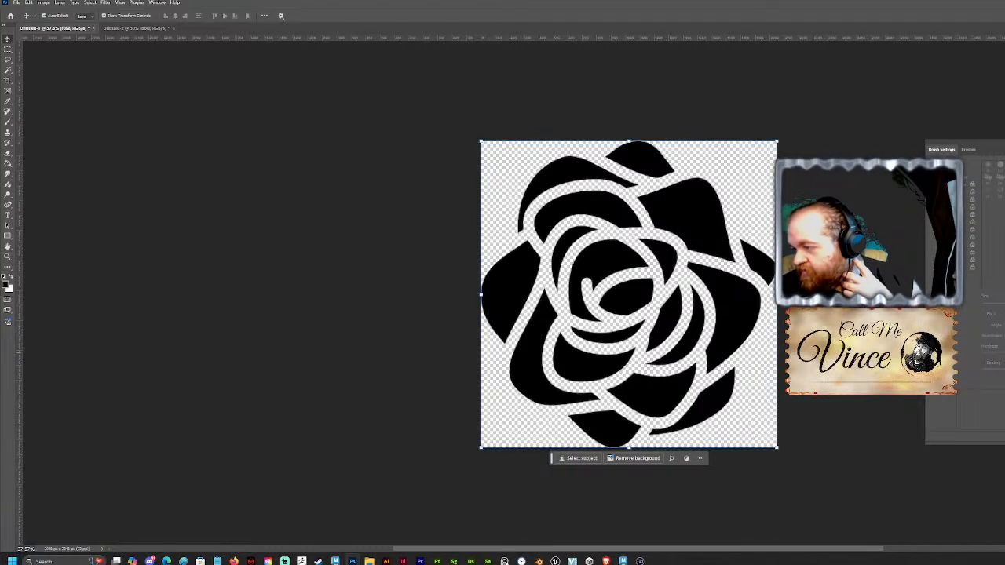
Step: Export the white rose as a PNG named Rose into the Alpha_Brushes folder of Weapon_Shop_Big_Window_F1
click(16, 3)
mouse_move(65, 143)
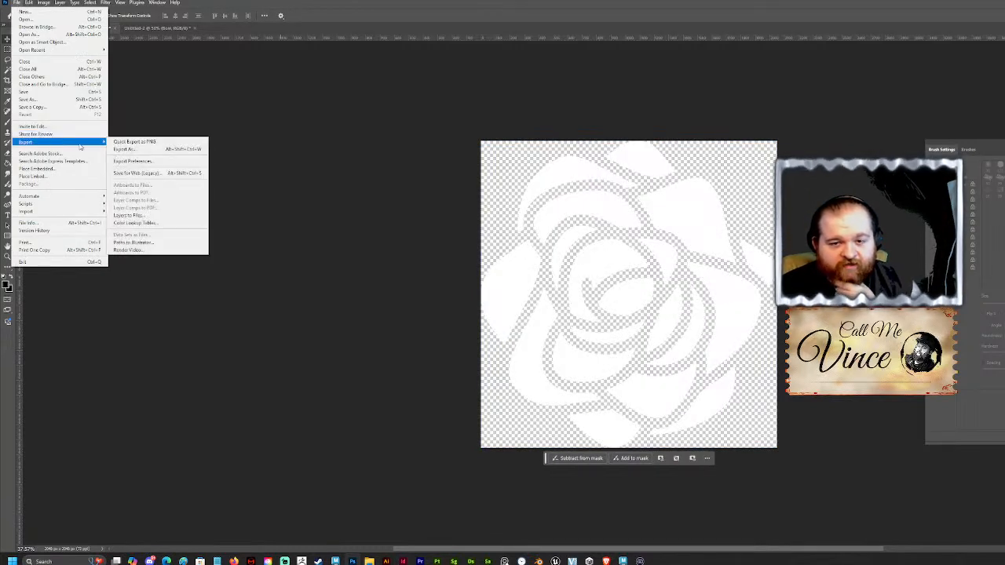
click(145, 143)
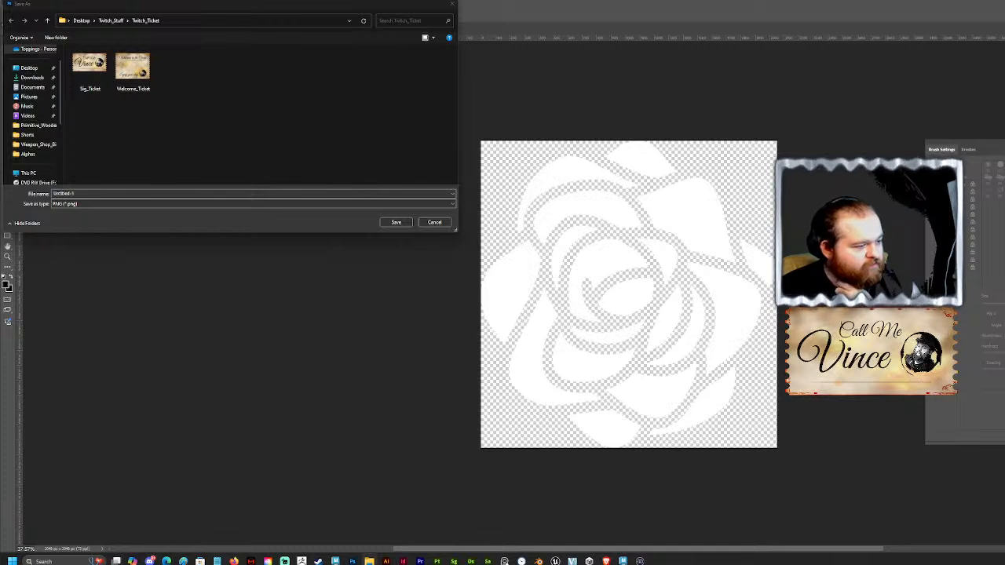
click(36, 145)
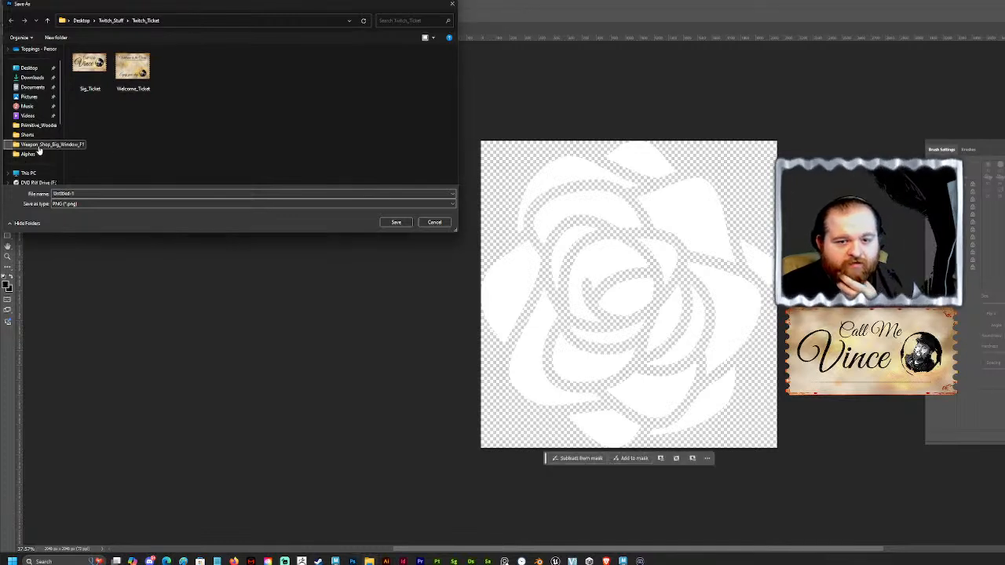
double_click(155, 63)
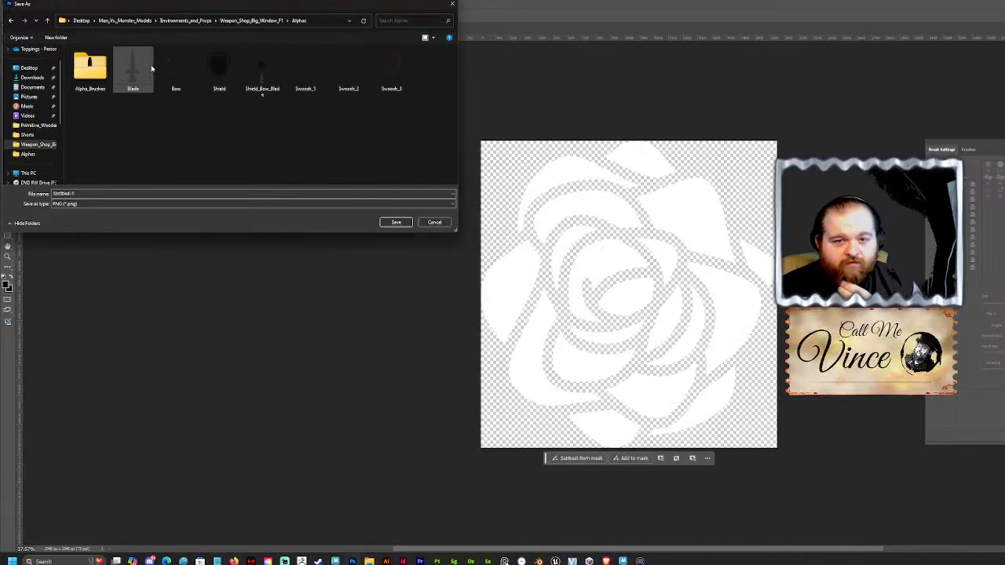
double_click(92, 75)
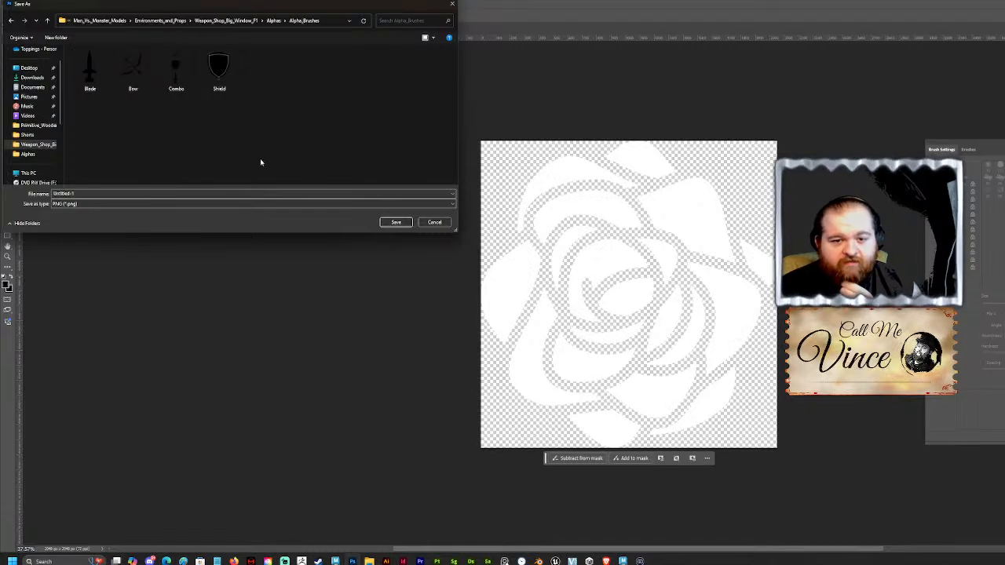
click(69, 192)
text(Rose)
key(Return)
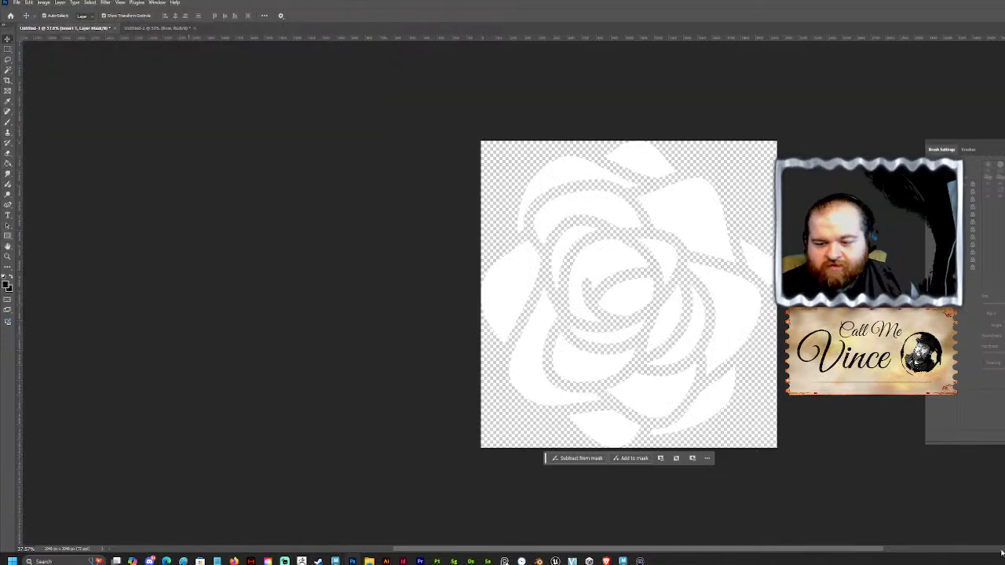
Step: Return to ZBrush and import the Rose image from the Alpha_Brushes folder as the brush alpha
click(302, 561)
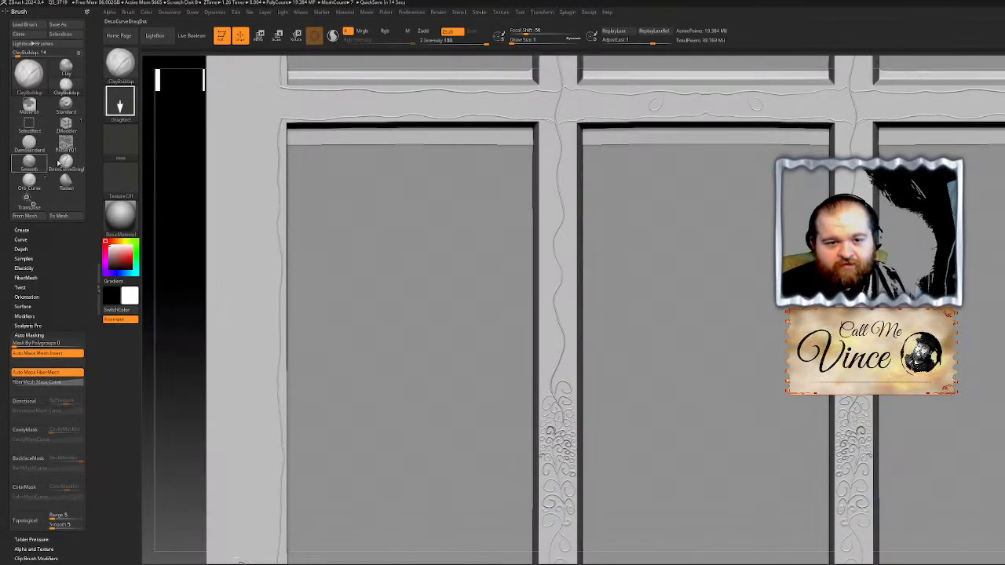
click(120, 141)
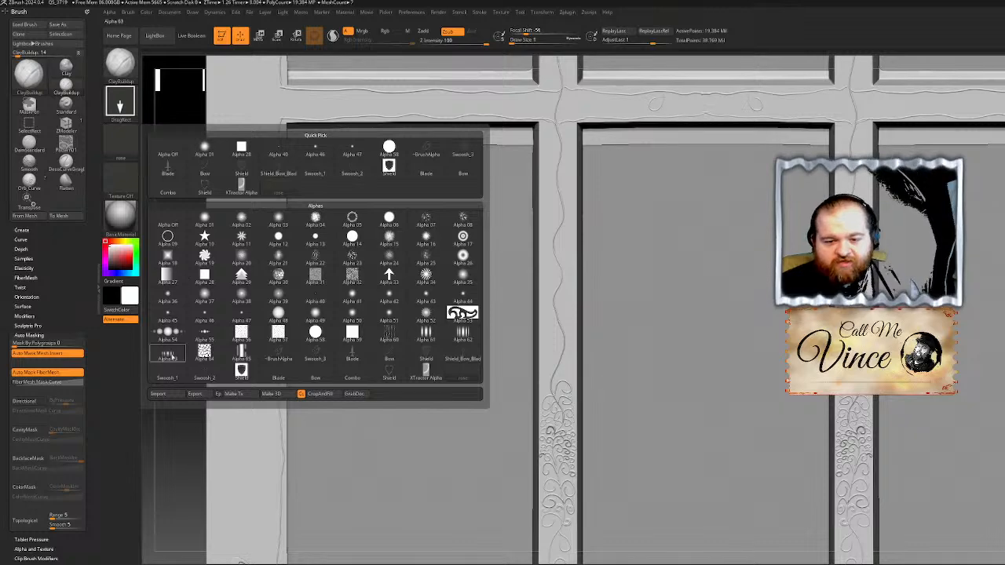
click(168, 396)
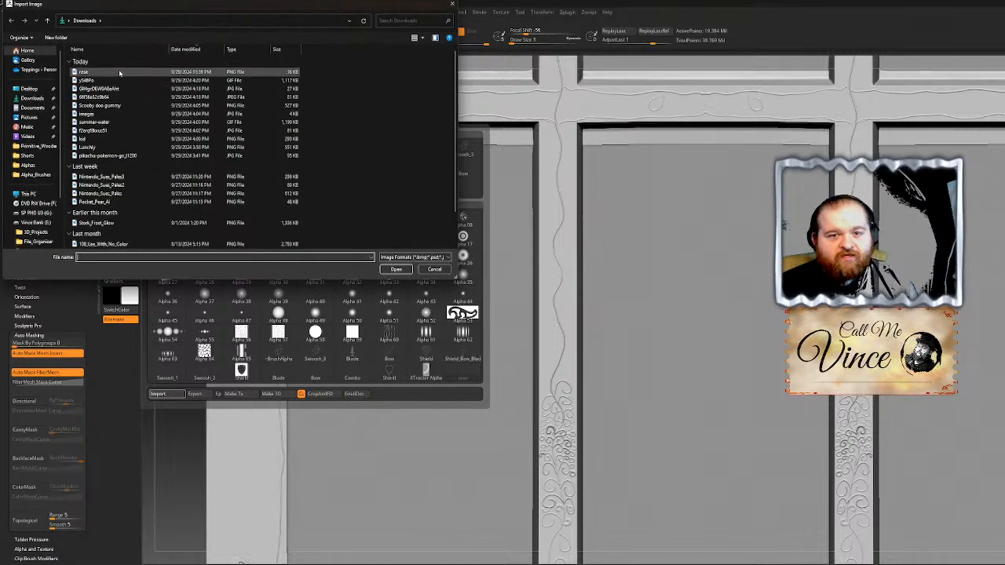
click(96, 75)
click(37, 146)
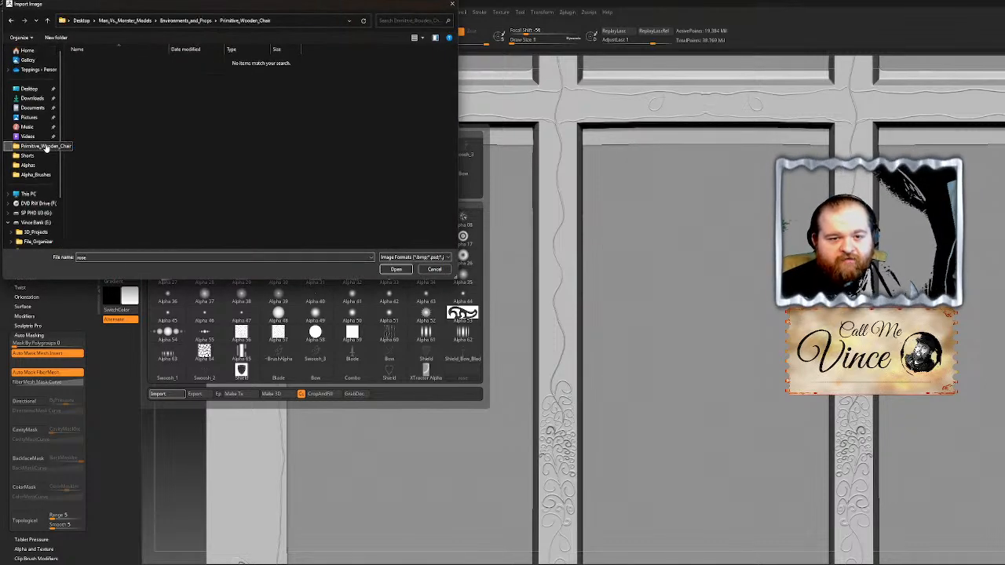
click(189, 21)
double_click(110, 62)
double_click(114, 63)
double_click(89, 67)
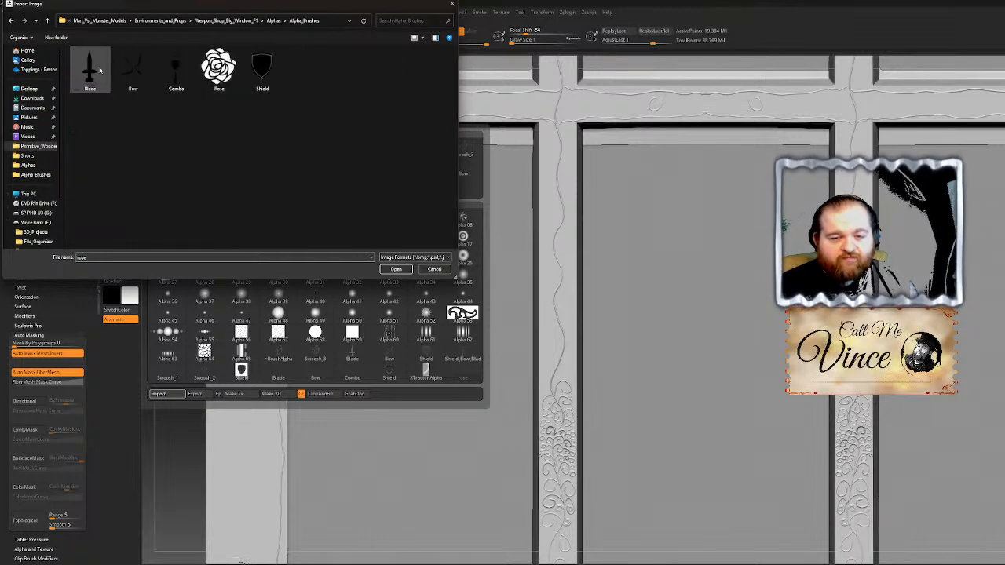
click(219, 69)
click(396, 269)
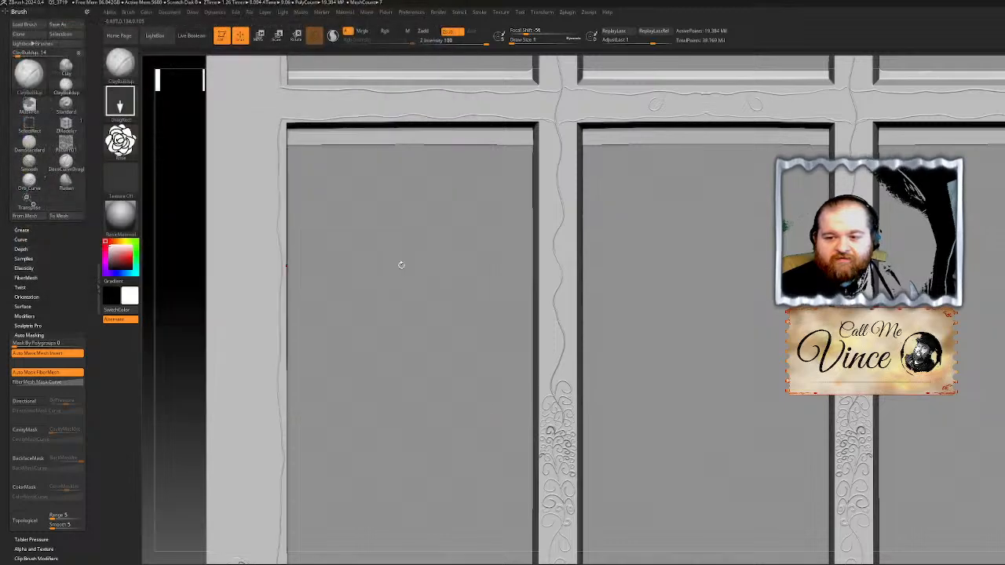
Step: Try stamping the rose on the outer stile and the mullion's top, testing both Zsub and Zadd, and undo the stamps
drag(234, 309, 301, 510)
key(ctrl+z)
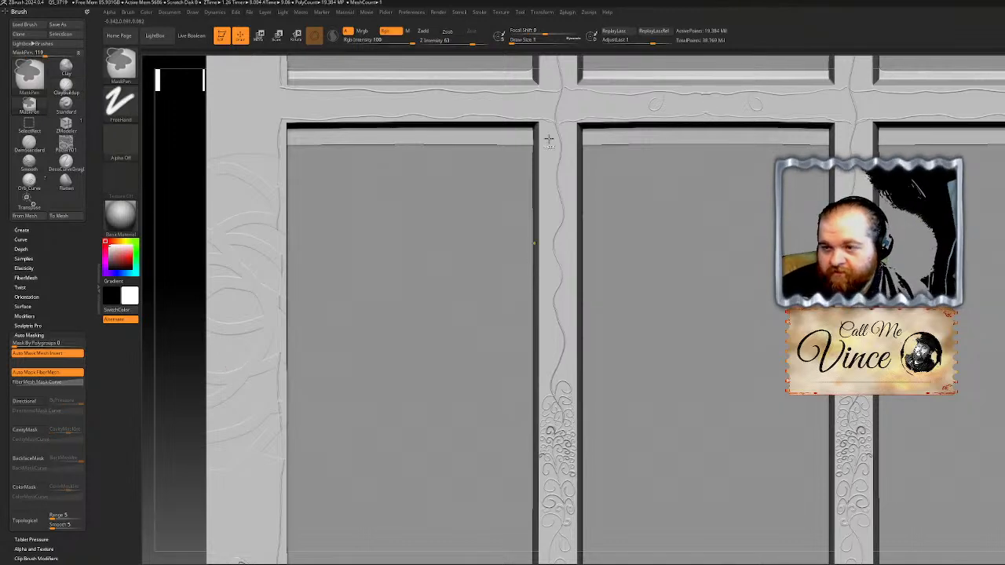
alt+drag(198, 196, 267, 564)
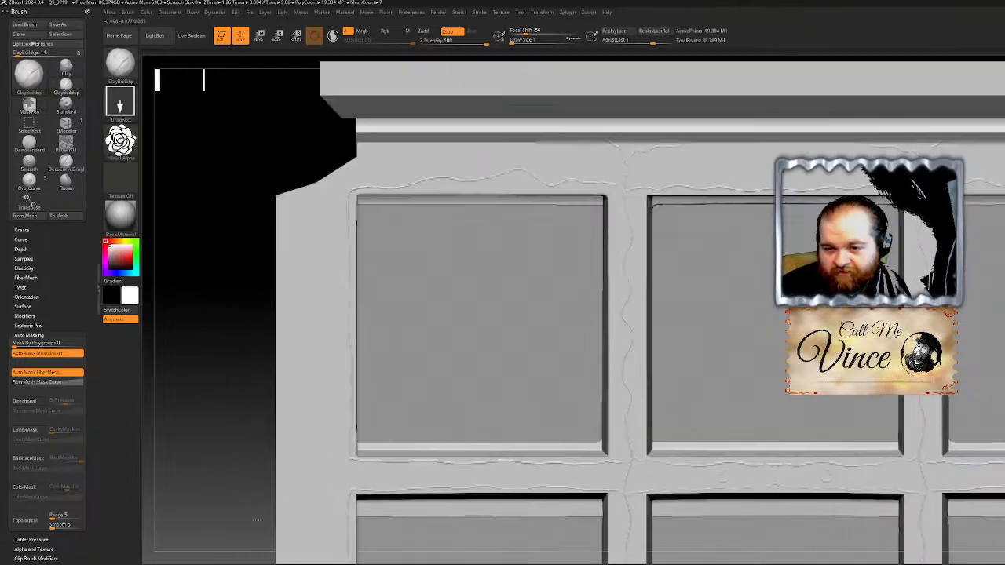
alt+drag(242, 252, 223, 273)
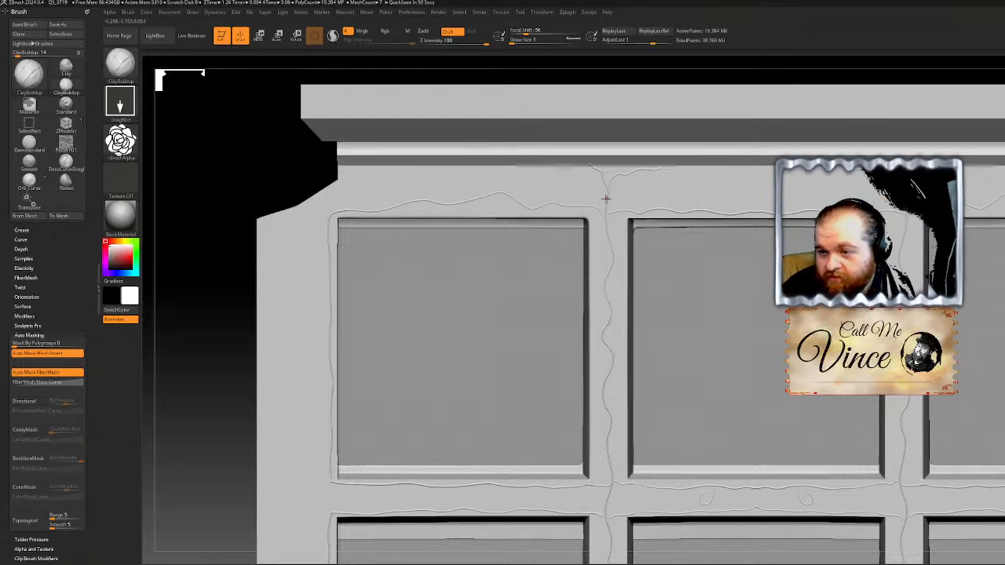
key(ctrl+z)
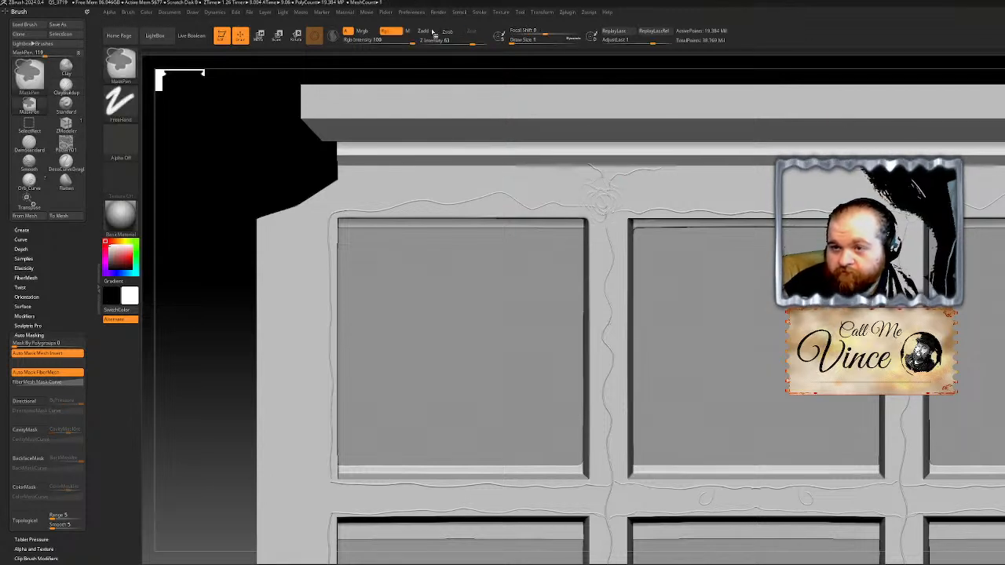
click(427, 31)
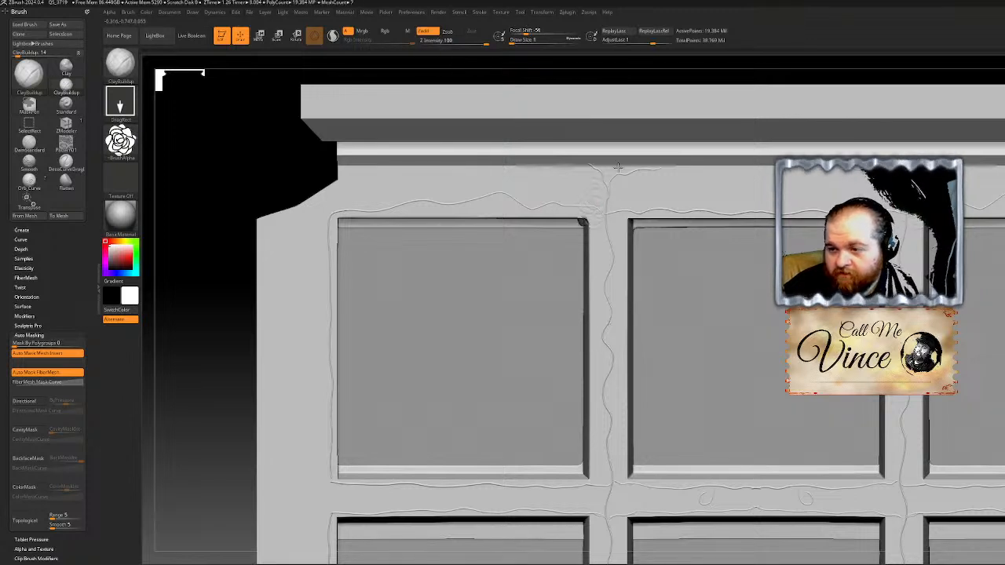
click(448, 31)
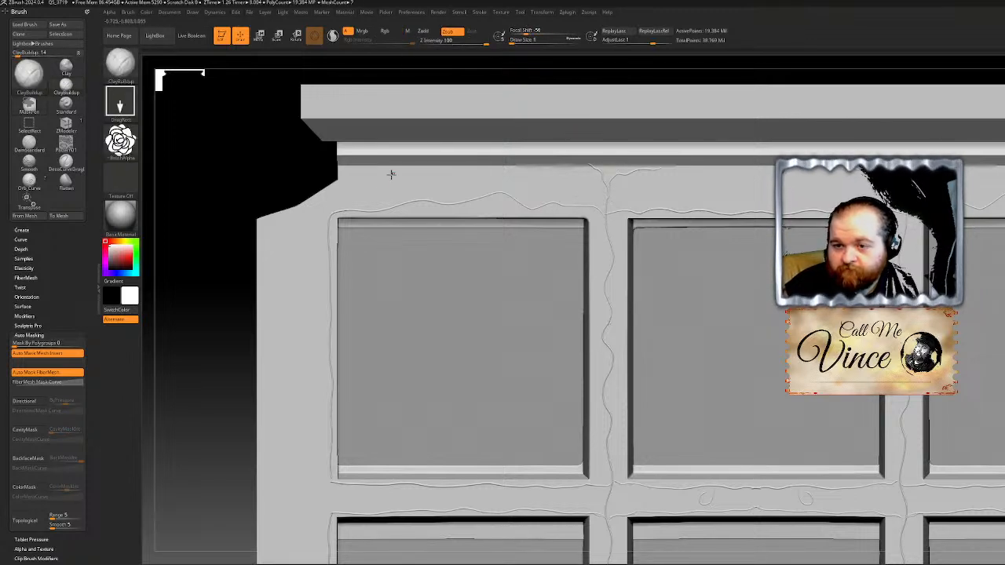
Step: Turn on backface masking for the rose brush and set its Focal Shift to -99
click(29, 458)
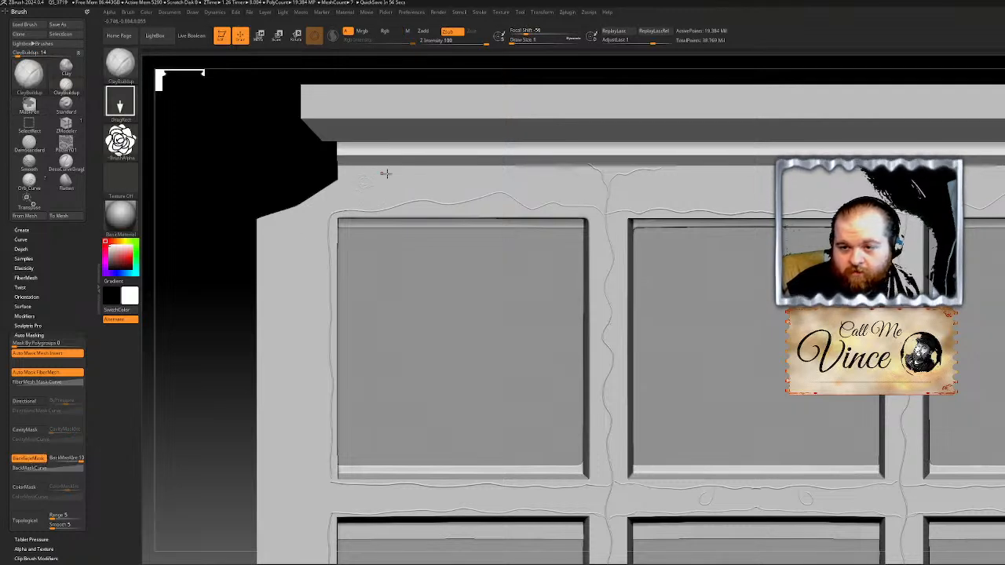
drag(541, 33, 510, 33)
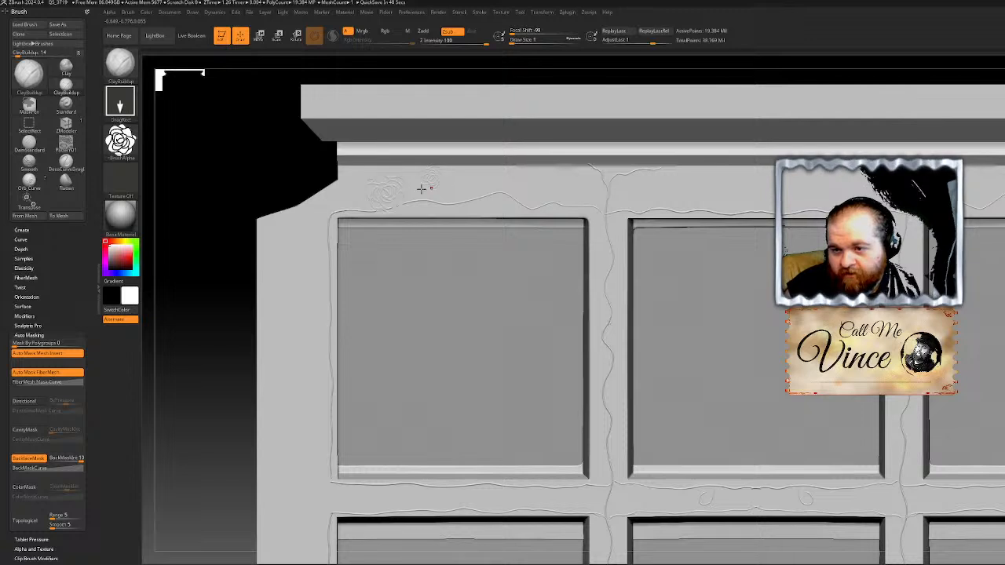
Step: Try painting roses on the top rail with the Color Spray stroke, and return to the DragRect stroke
click(120, 102)
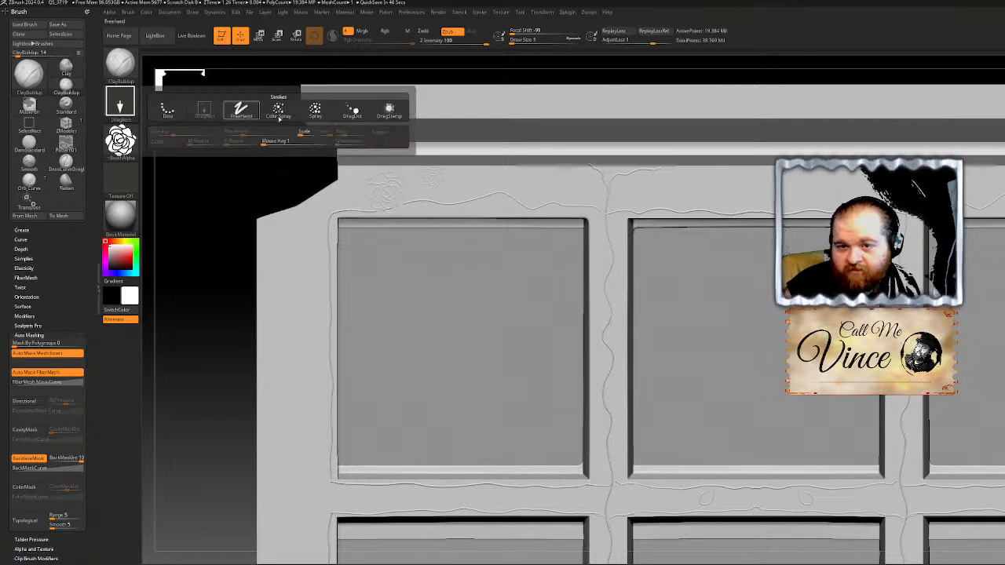
click(277, 110)
drag(503, 180, 626, 208)
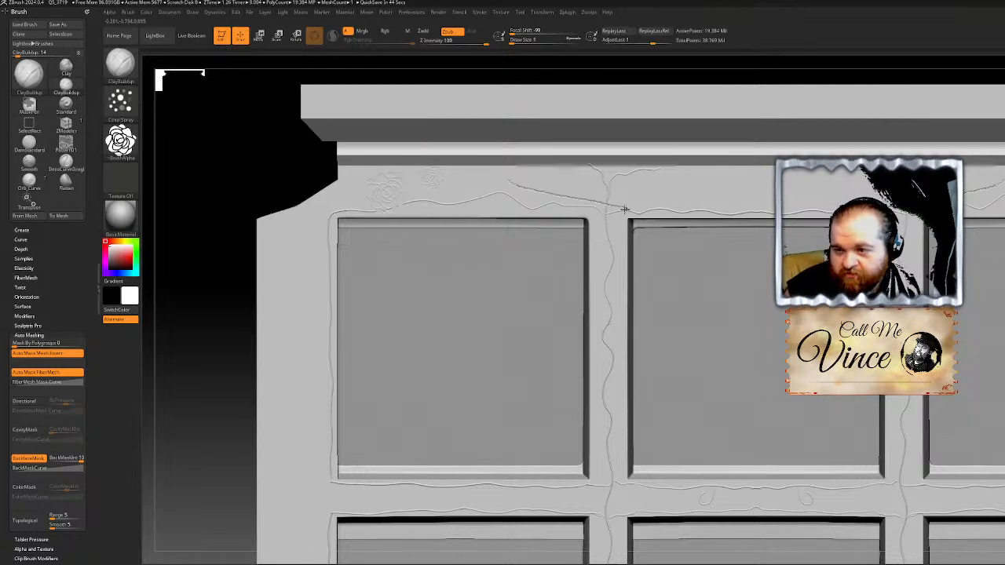
click(120, 104)
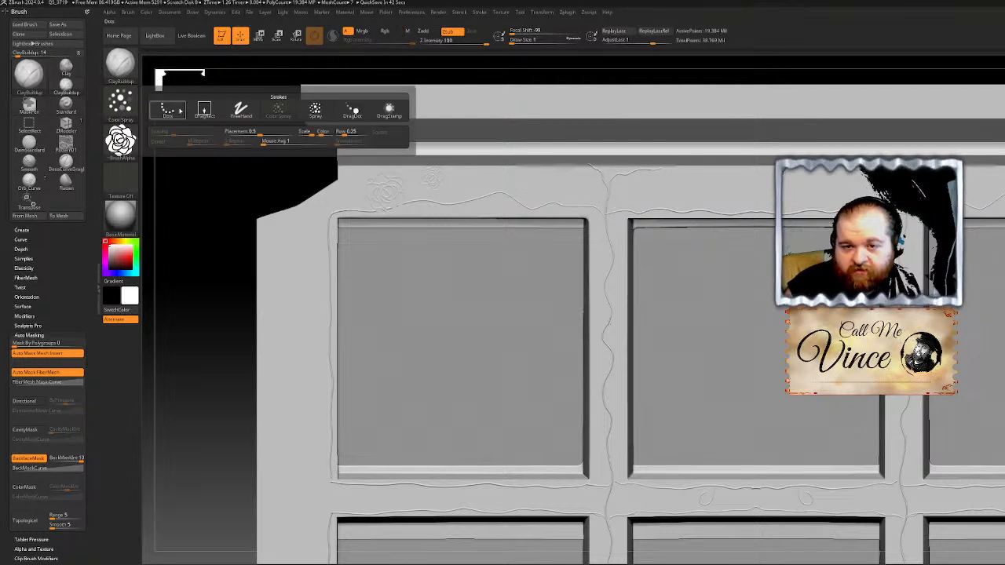
click(205, 110)
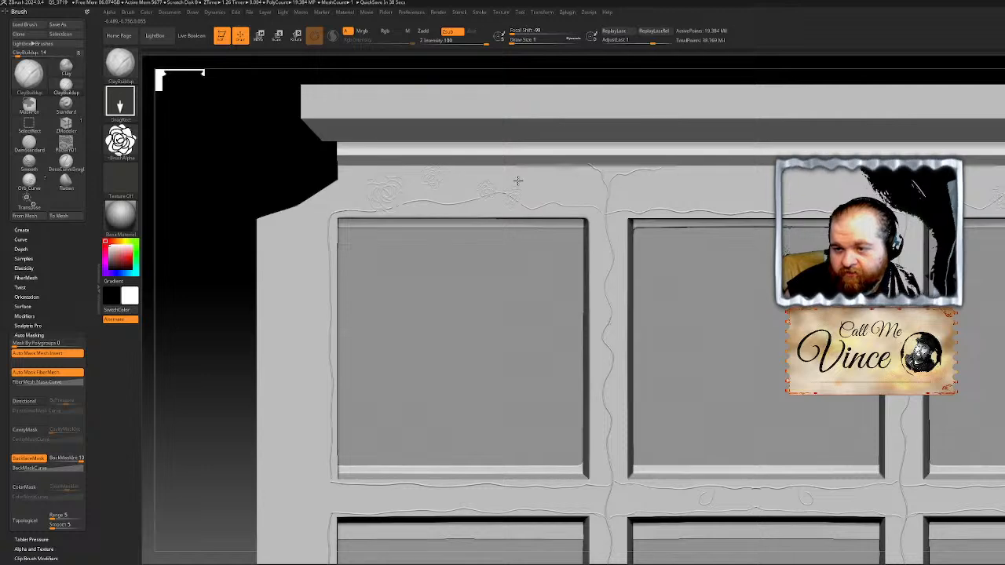
Step: Stamp a small cluster of roses beside the vine on the mullion, just above the curling tendrils, undoing the misplaced stamps
alt+drag(226, 198, 129, 13)
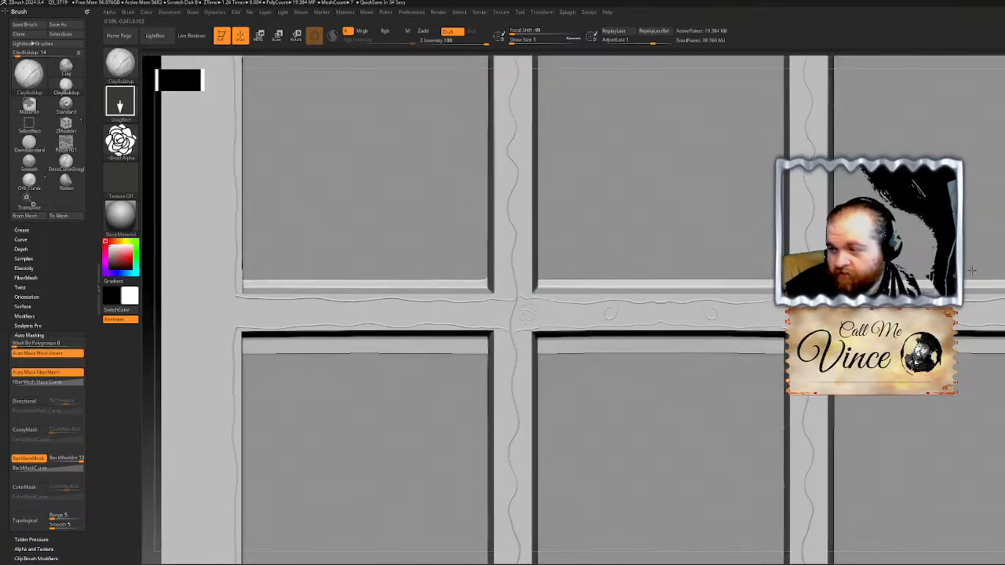
alt+right_drag(805, 550, 665, 303)
drag(674, 365, 677, 378)
alt+right_drag(634, 325, 562, 314)
key(ctrl+z)
mouse_move(580, 230)
mouse_down()
mouse_move(612, 195)
mouse_move(555, 150)
mouse_move(610, 148)
mouse_move(598, 125)
mouse_move(617, 100)
mouse_move(603, 98)
mouse_up()
key(ctrl+z)
key(ctrl+z)
mouse_move(605, 170)
mouse_down()
mouse_move(621, 180)
mouse_move(628, 154)
mouse_up()
key(ctrl+z)
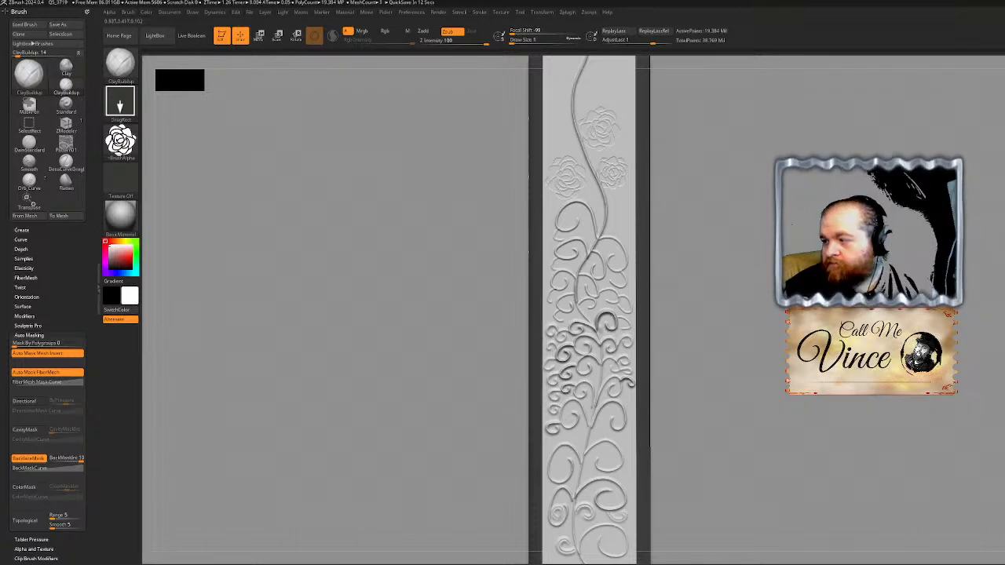
Step: Continue the roses up the mullion, stamping large and small ones on both sides of the vine above the first cluster
mouse_move(651, 67)
alt+mouse_down()
mouse_move(631, 348)
mouse_move(602, 331)
alt+mouse_up()
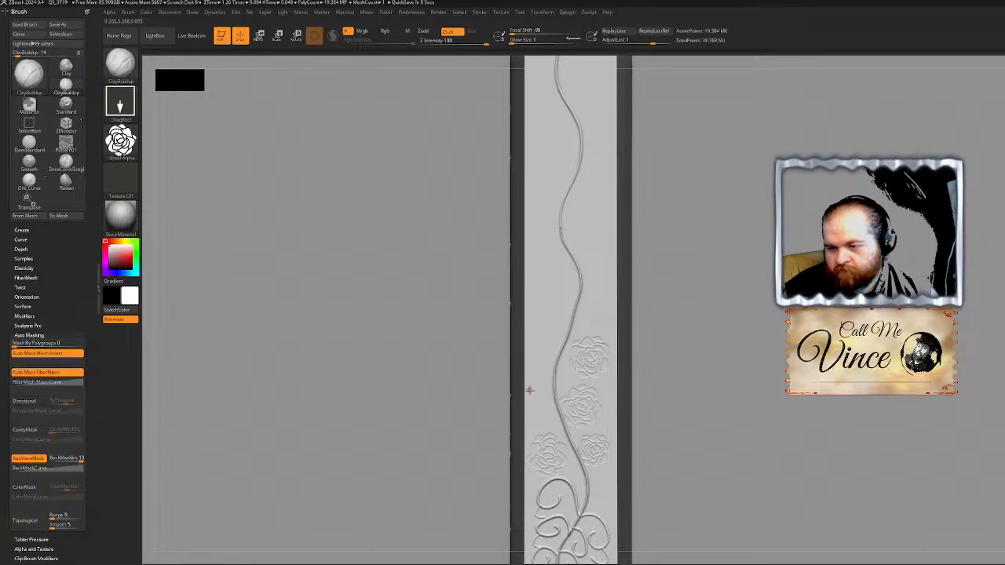
drag(535, 395, 532, 389)
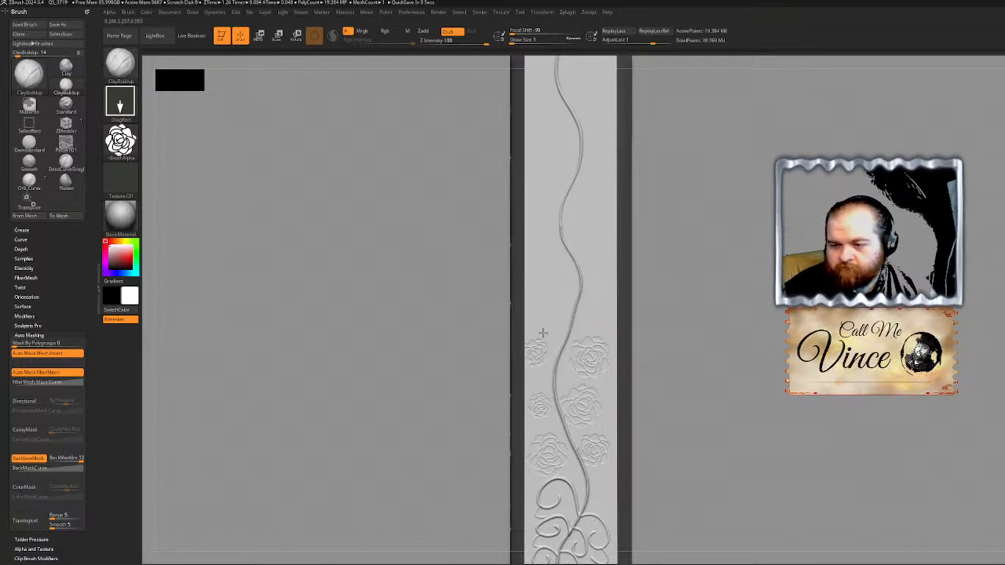
key(ctrl)
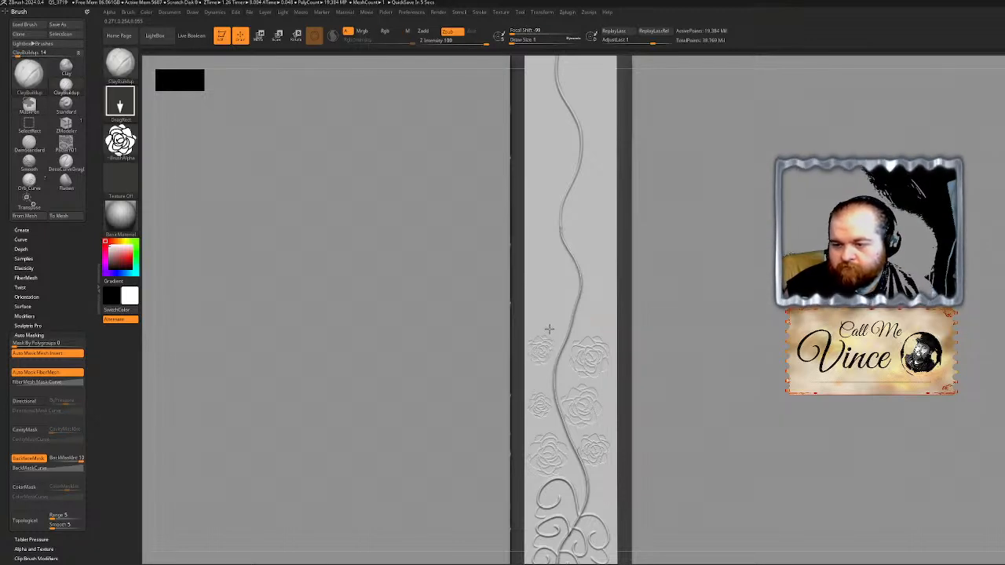
drag(589, 318, 601, 274)
key(ctrl+z)
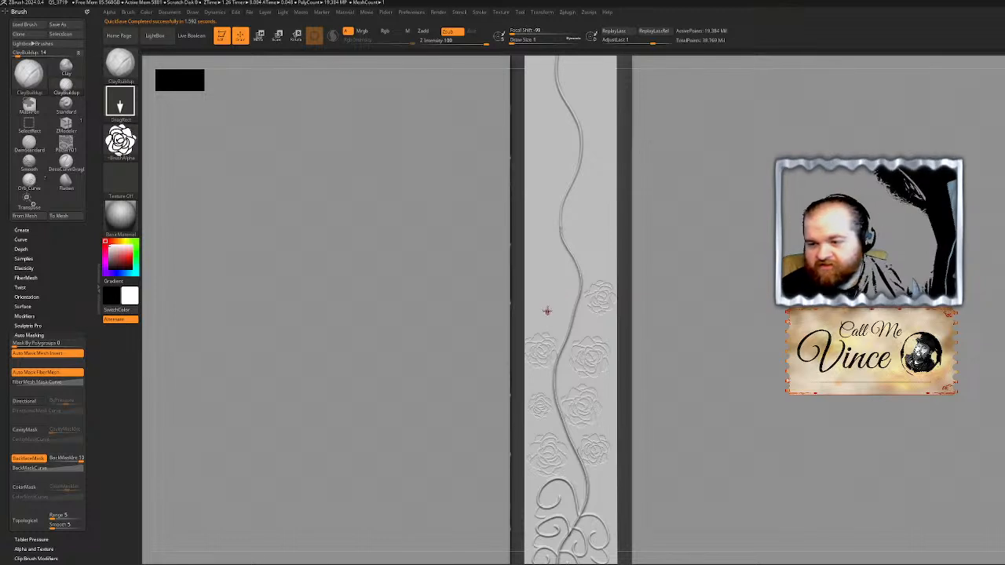
Step: Stamp more roses higher on the mullion, alternating them in the hollows on either side of the wavy vine
drag(548, 288, 548, 264)
drag(552, 157, 564, 125)
mouse_move(591, 181)
mouse_down()
mouse_move(597, 150)
mouse_move(583, 184)
mouse_up()
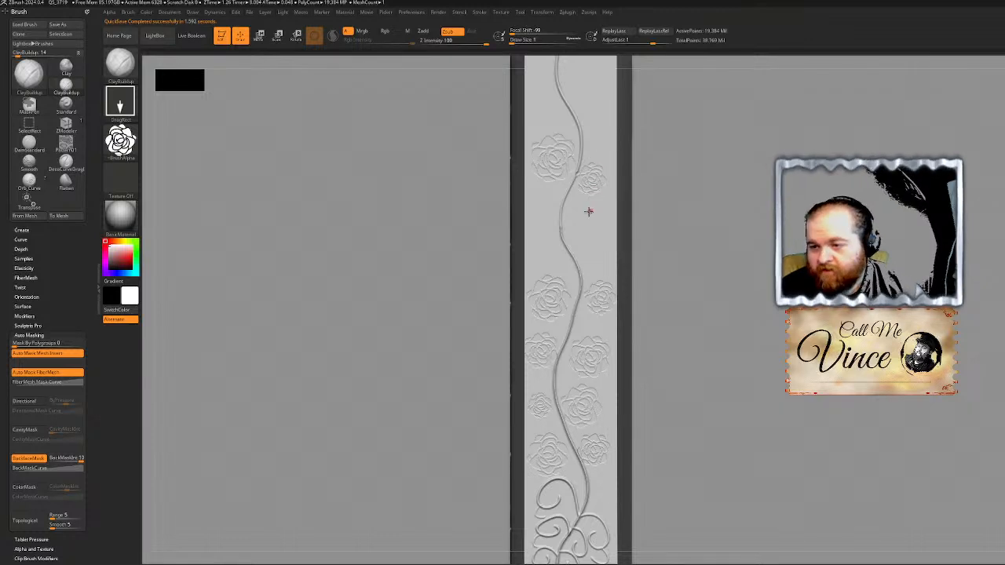
drag(592, 220, 600, 206)
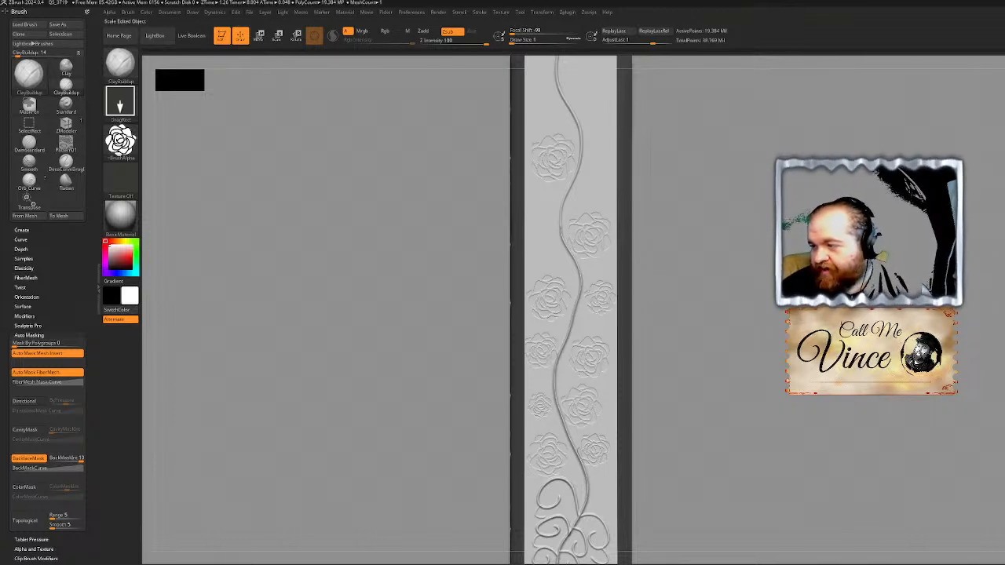
Step: Stamp alternating roses in the vine's bends along the mullion's remaining length up to the horizontal crossbar, redoing poorly placed ones
alt+drag(943, 176, 958, 416)
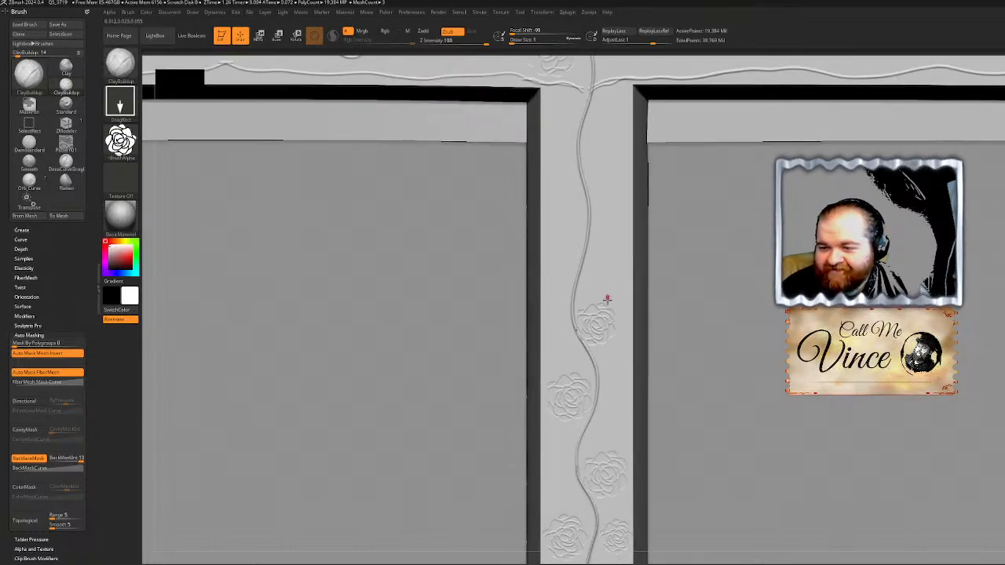
drag(605, 302, 605, 330)
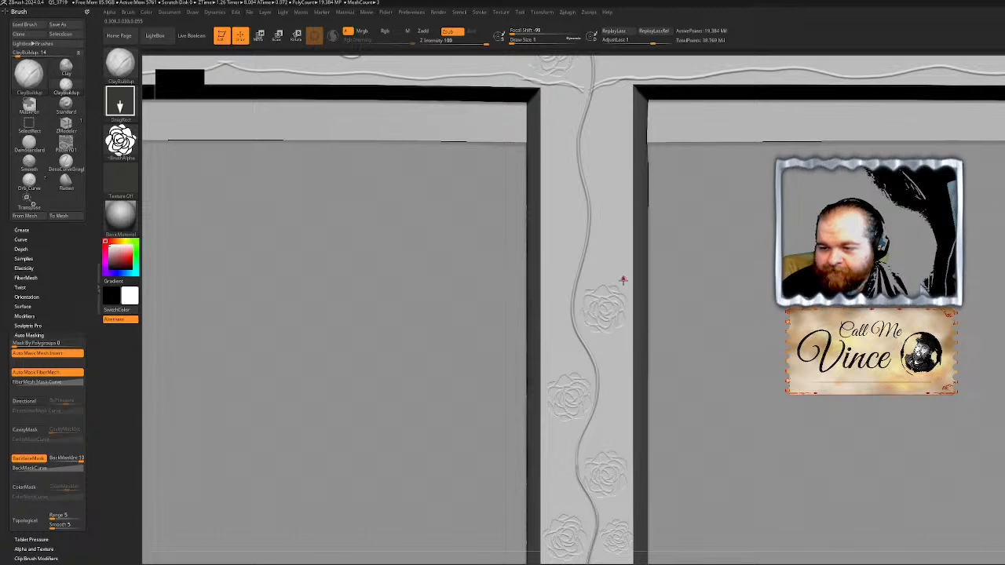
mouse_move(561, 226)
mouse_down()
mouse_move(561, 193)
mouse_move(549, 199)
mouse_up()
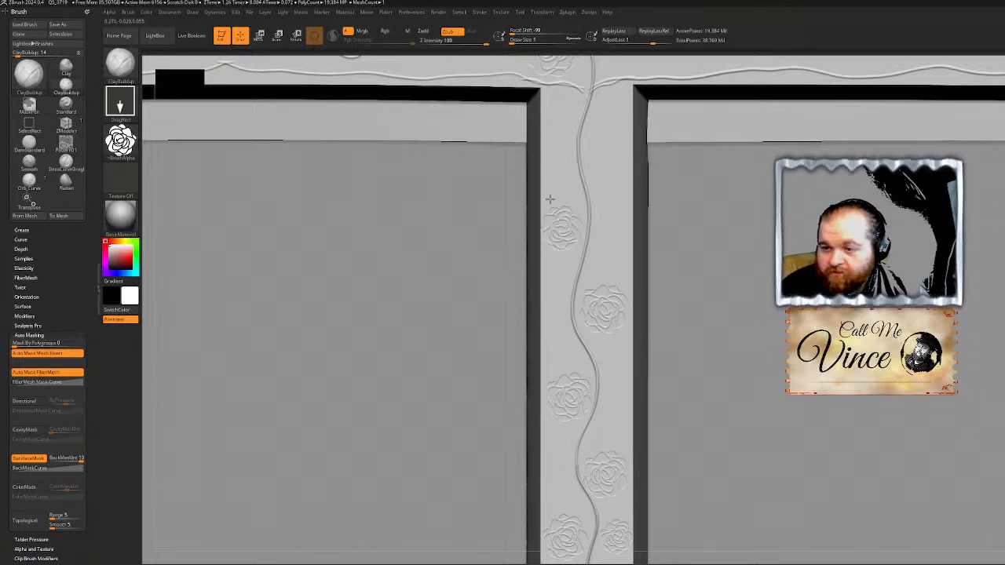
key(ctrl+z)
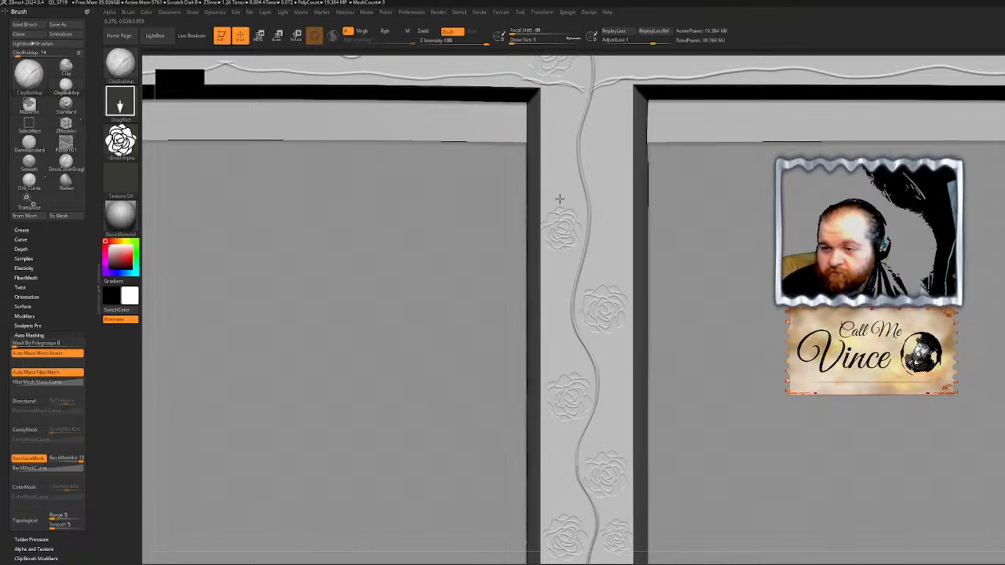
mouse_move(569, 224)
mouse_down()
mouse_move(564, 194)
mouse_move(618, 121)
mouse_up()
key(ctrl+z)
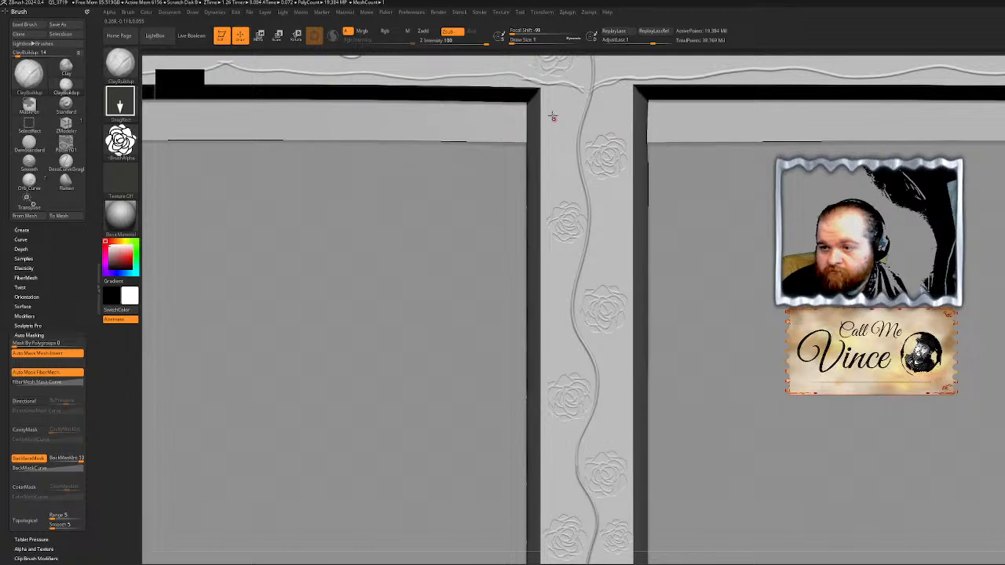
drag(560, 104, 558, 83)
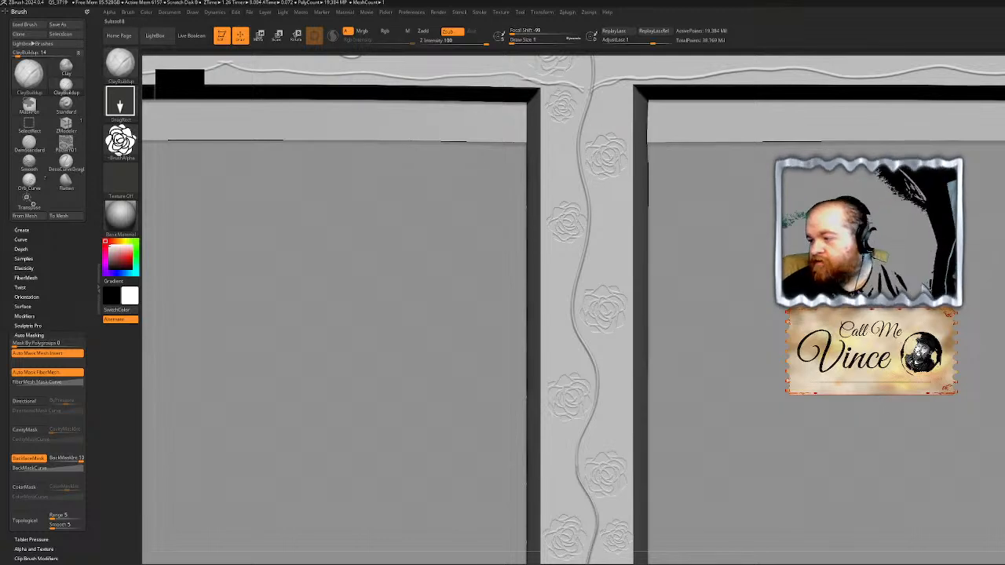
Step: Stamp a large rose right of the vine at the mullion crossing and smaller ones along the crossbar's outer section
alt+right_drag(707, 195, 693, 432)
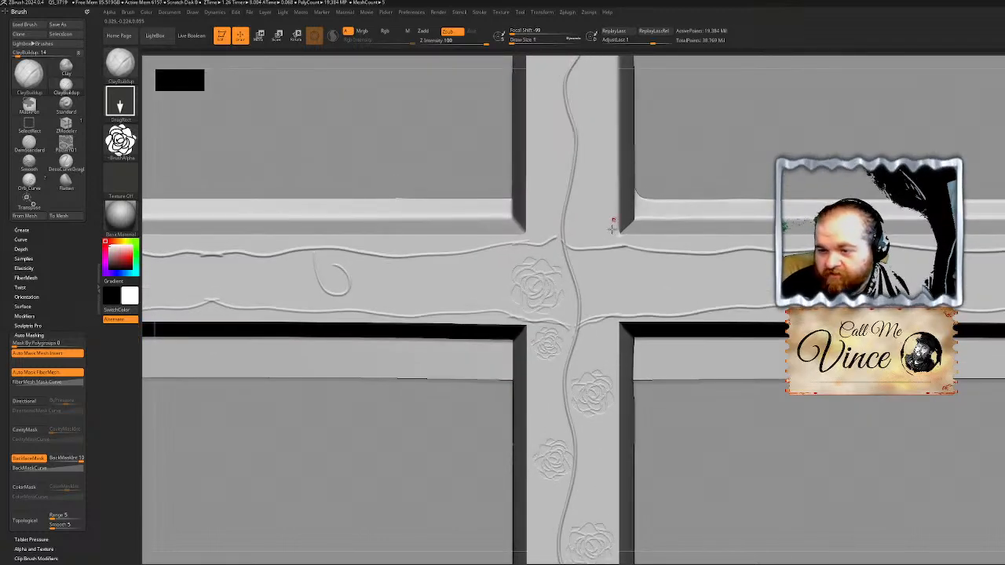
drag(611, 267, 636, 252)
key(ctrl+z)
drag(717, 271, 707, 252)
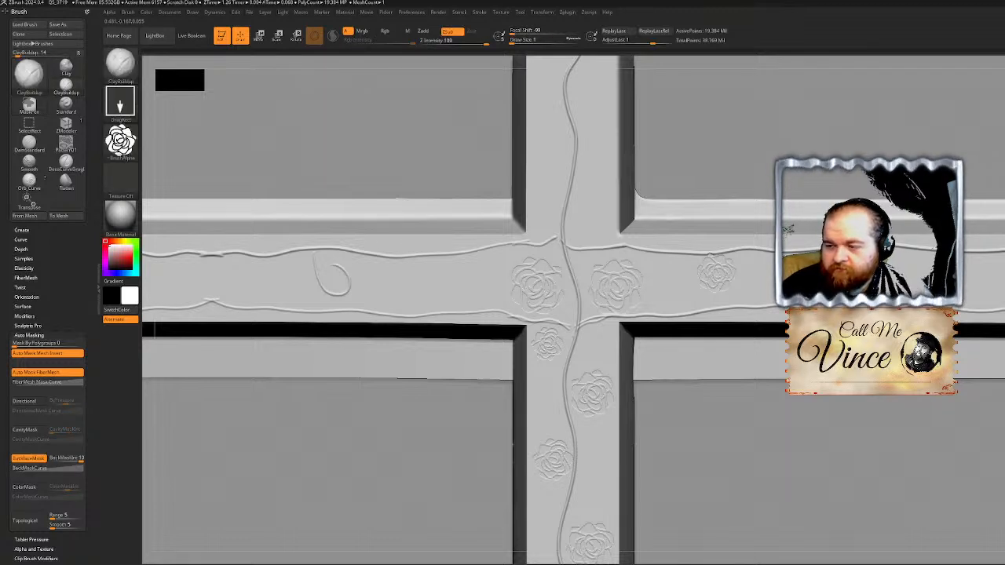
key(shift)
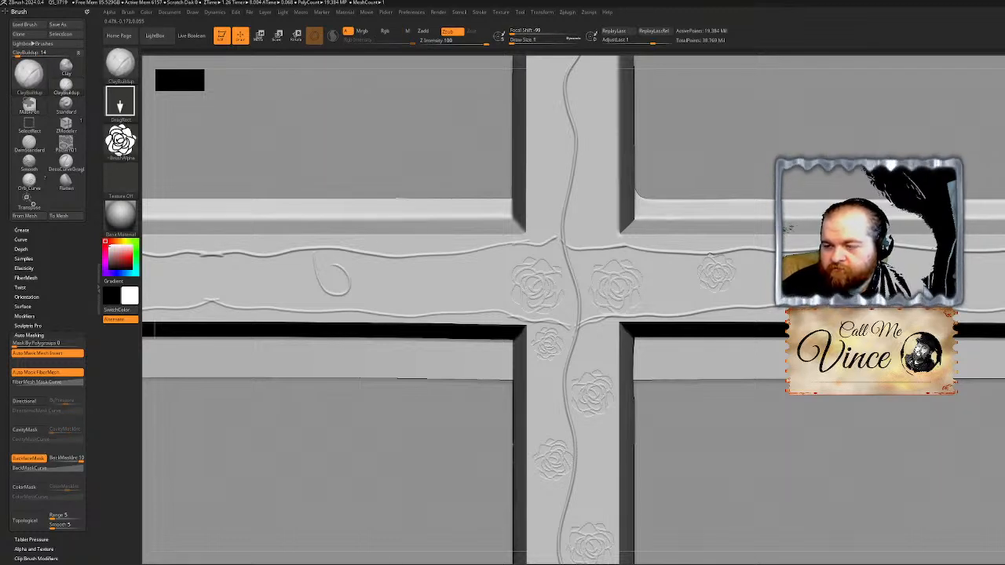
key(shift)
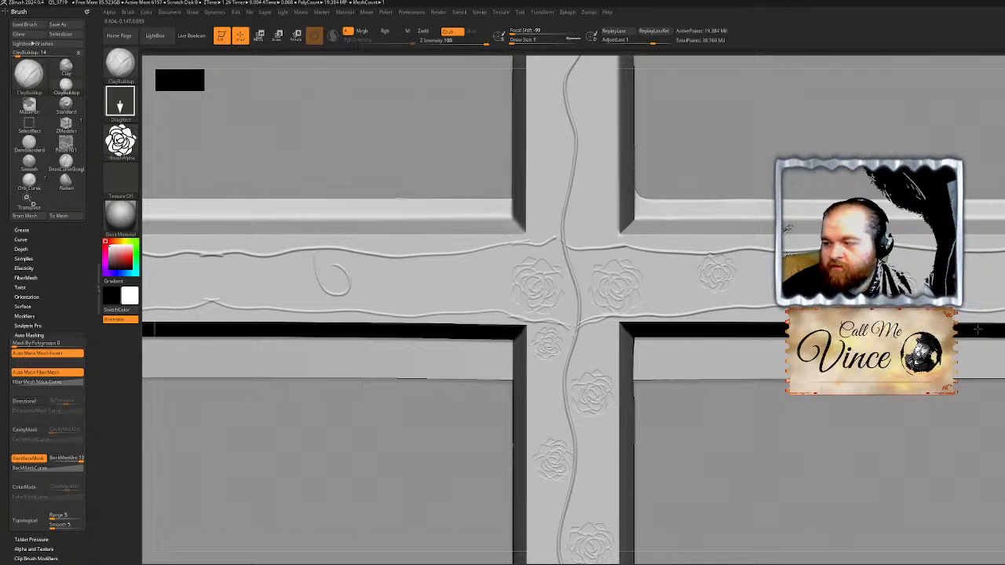
key(shift)
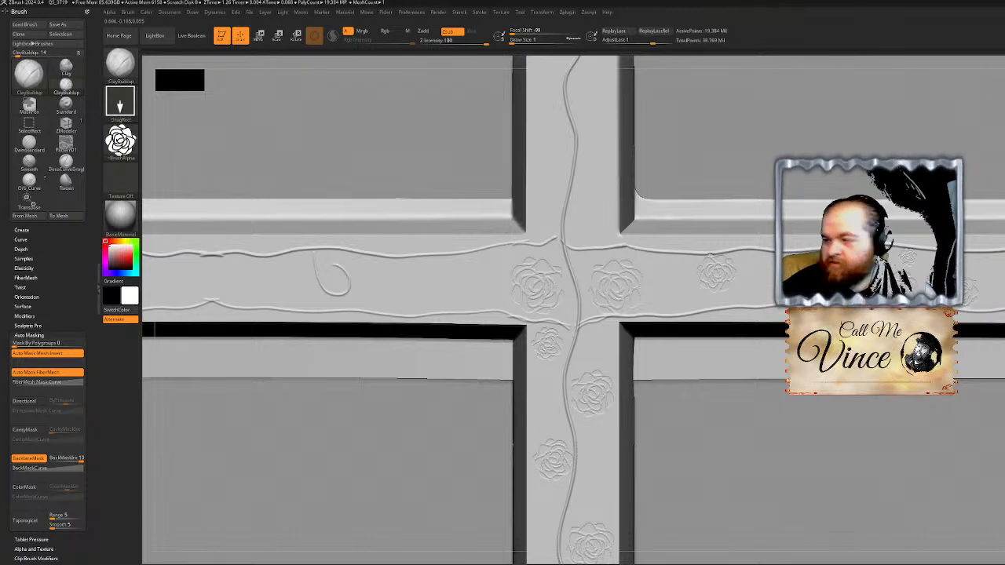
key(shift)
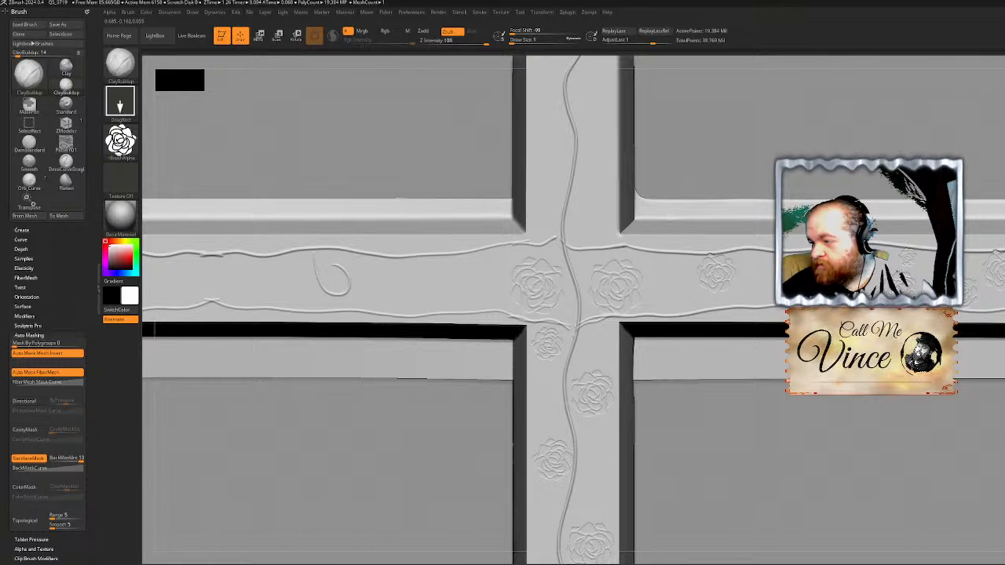
key(shift)
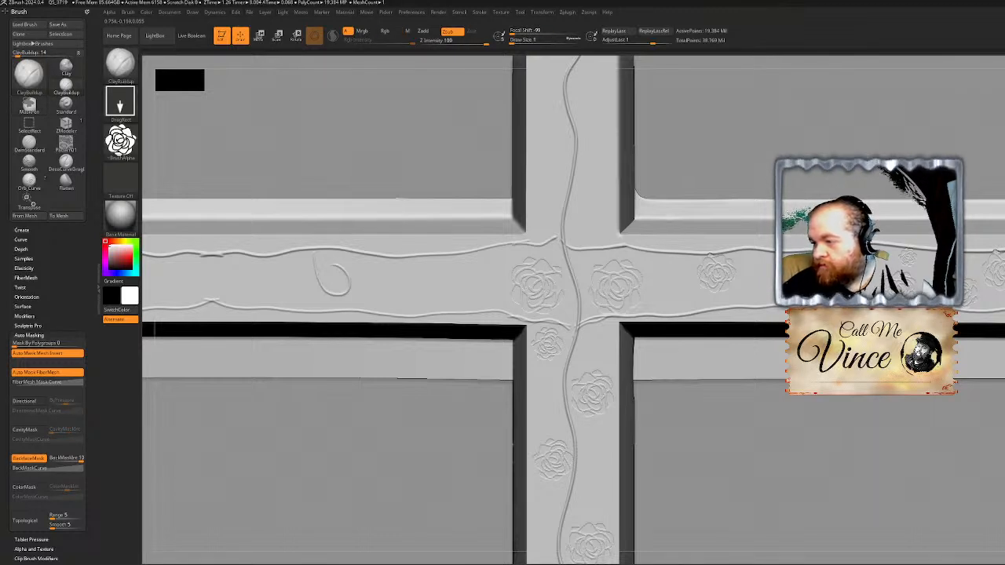
Step: Try filling the crossbar's centre section with roses of mixed sizes between the two vines, and undo the stamps
mouse_move(465, 300)
mouse_down()
mouse_move(484, 277)
mouse_move(476, 251)
mouse_up()
mouse_move(429, 285)
mouse_down()
mouse_move(419, 263)
mouse_move(384, 255)
mouse_up()
drag(397, 300, 409, 313)
drag(312, 299, 277, 259)
drag(248, 297, 221, 311)
drag(212, 274, 238, 253)
key(ctrl)
key(ctrl+z)
key(ctrl+z)
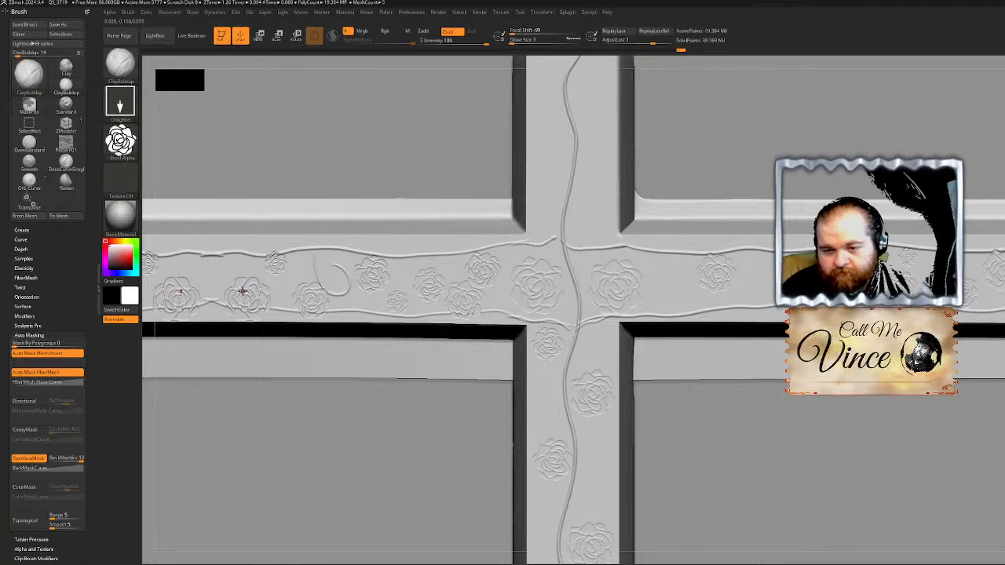
key(ctrl+z)
key(ctrl+z)
key(ctrl+z)
key(ctrl+z)
key(ctrl+z)
key(ctrl+z)
key(ctrl+z)
Step: Stamp smaller scattered roses along the crossbar's centre section, from the mullion crossing past the vine loop
drag(474, 281, 511, 246)
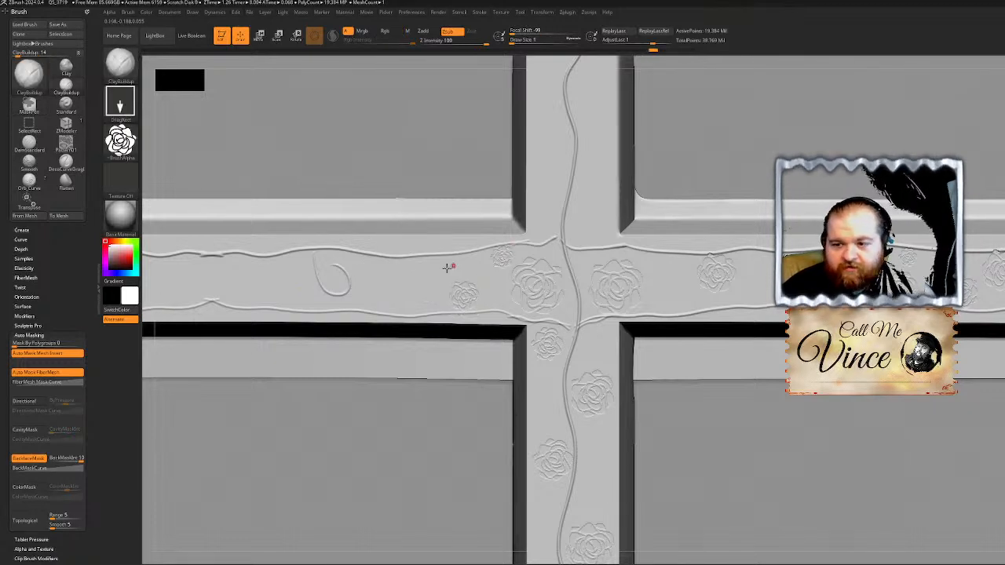
drag(434, 277, 417, 260)
drag(402, 295, 365, 259)
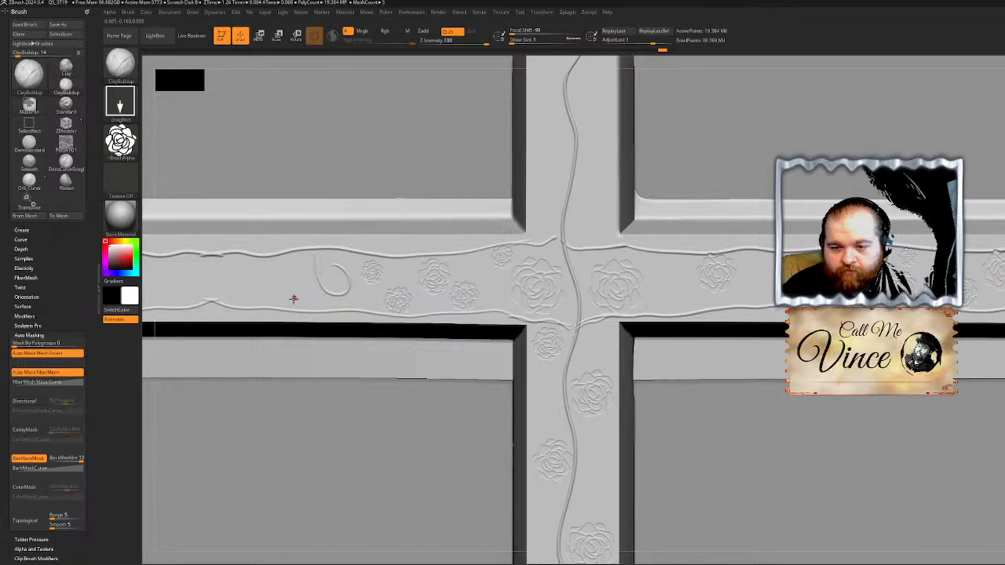
drag(306, 298, 301, 256)
Step: Try stamping a tight cluster of roses at the crossbar's outer end beside the right stile, and undo it
ctrl+right_drag(502, 314, 688, 261)
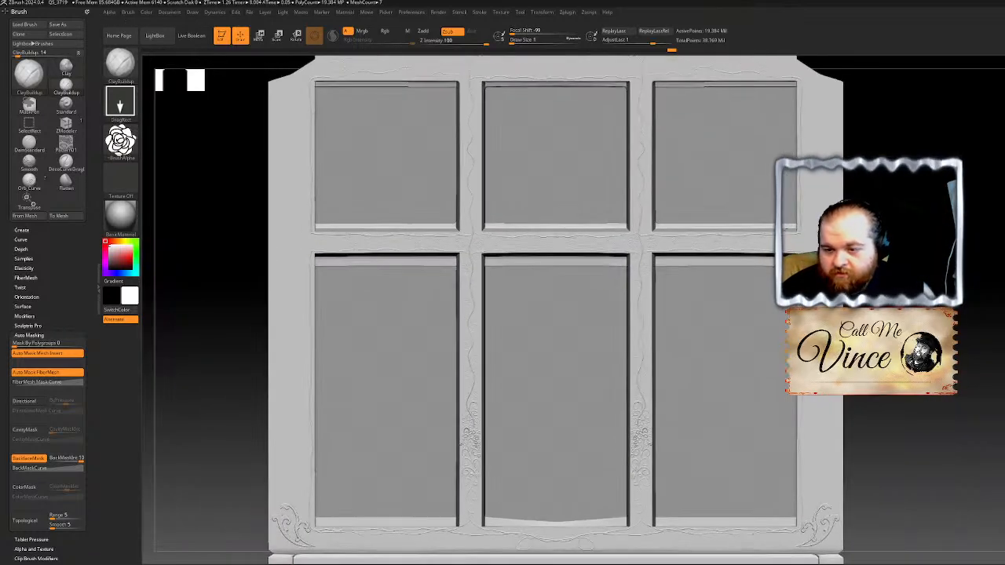
alt+right_drag(1004, 199, 717, 303)
alt+right_drag(973, 259, 807, 303)
mouse_move(611, 326)
mouse_down()
mouse_move(626, 307)
mouse_move(656, 305)
mouse_up()
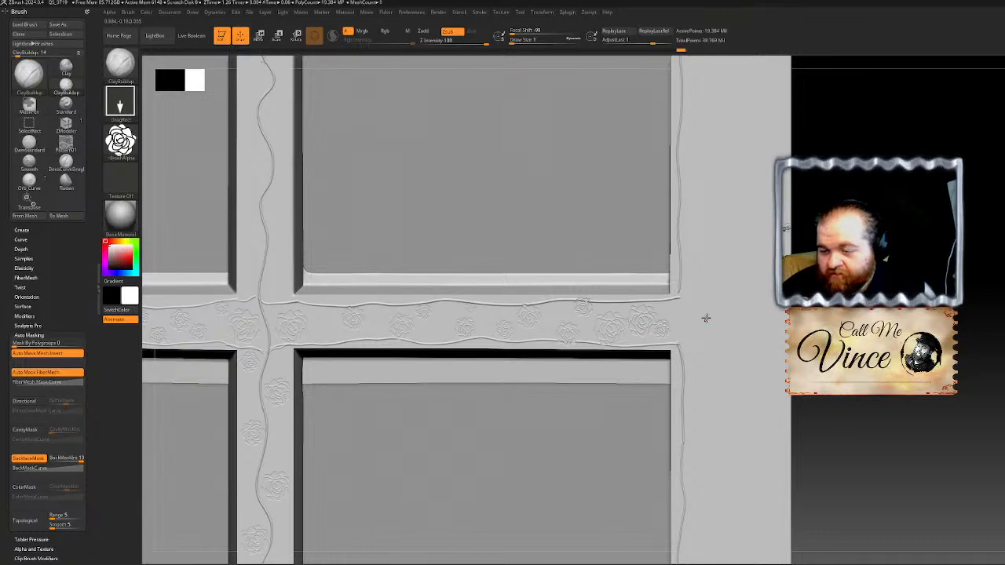
key(ctrl)
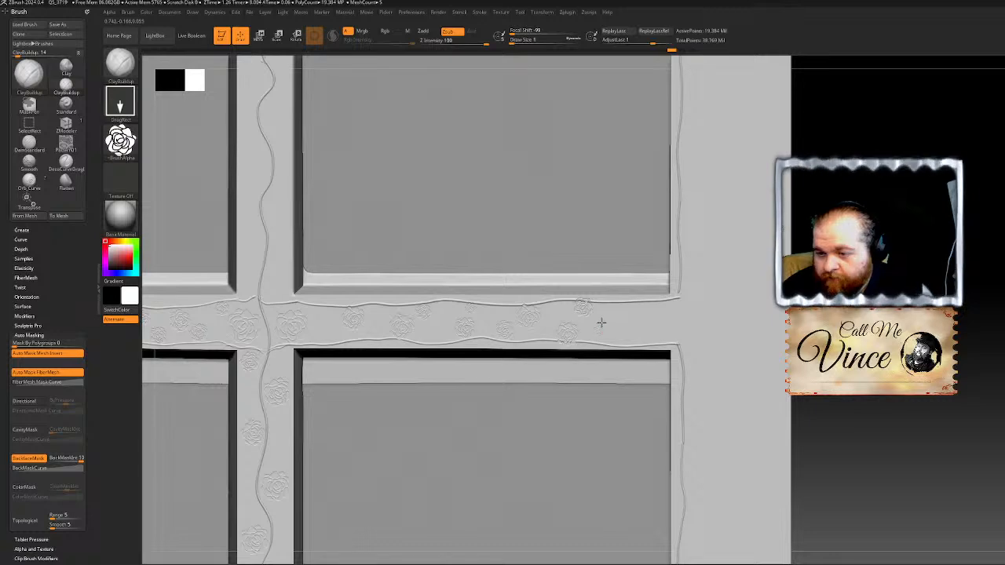
Step: Stamp a large rose on the upper part of the right outer stile, beside the top window pane
ctrl+right_drag(707, 276, 707, 345)
ctrl+right_drag(707, 236, 707, 215)
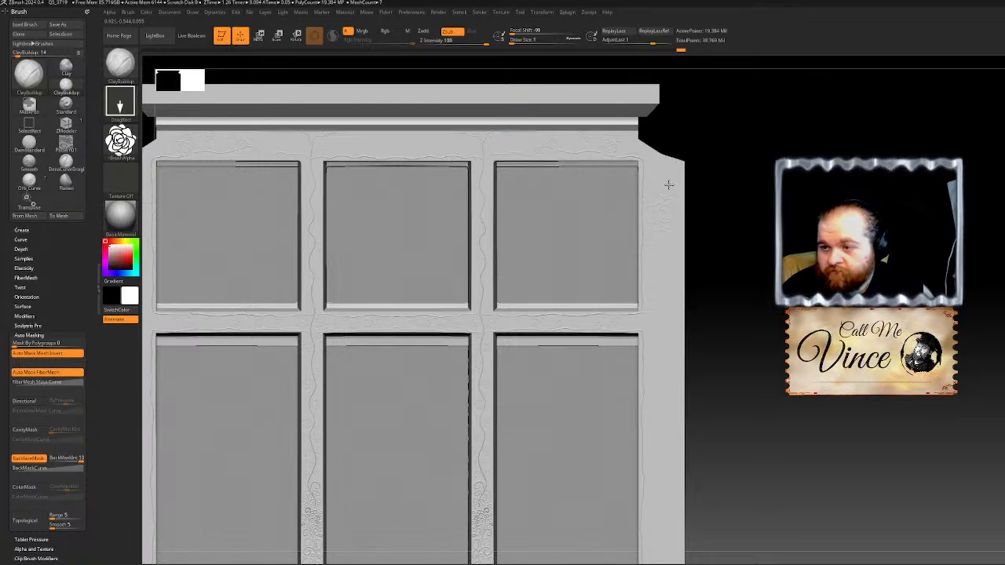
drag(609, 45, 674, 47)
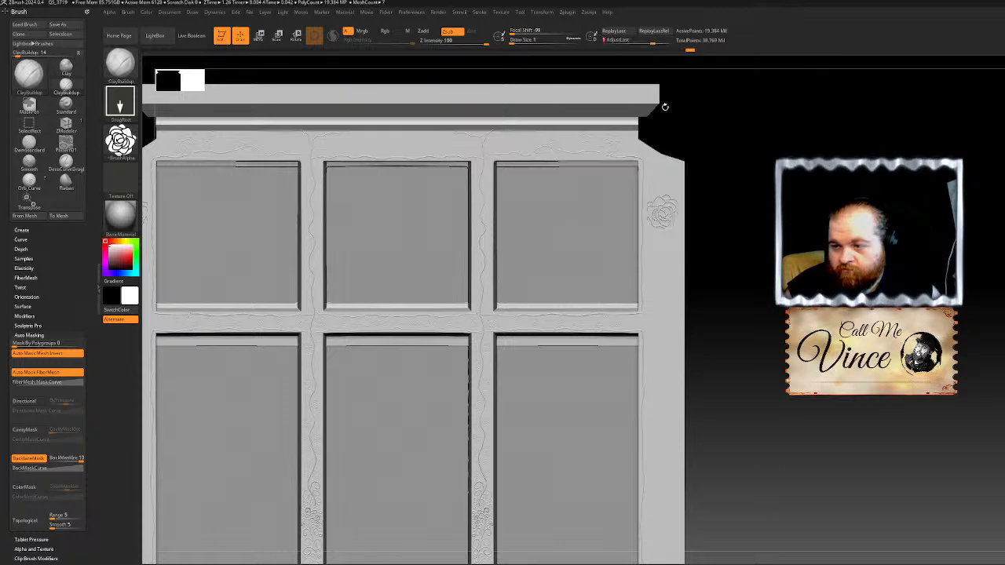
Step: Load the custom Blade alpha on the ClayBuildup brush in place of the rose alpha
alt+right_drag(718, 242, 906, 200)
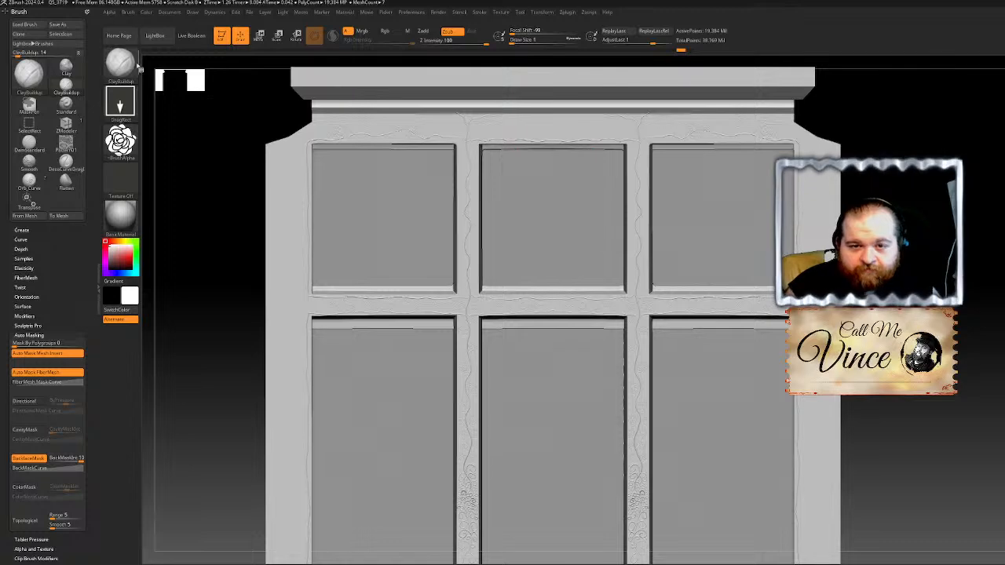
click(120, 63)
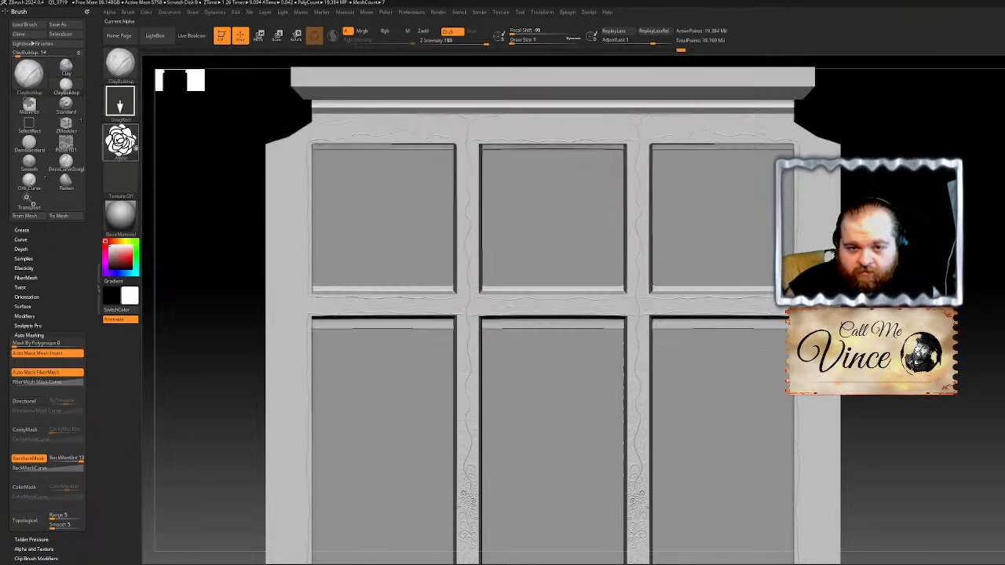
click(129, 144)
click(473, 298)
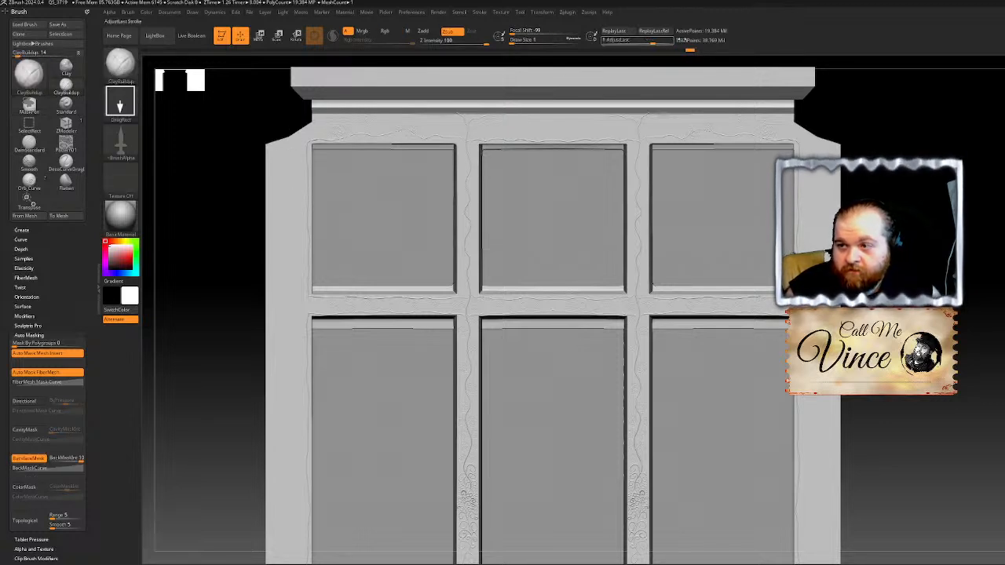
drag(682, 39, 684, 42)
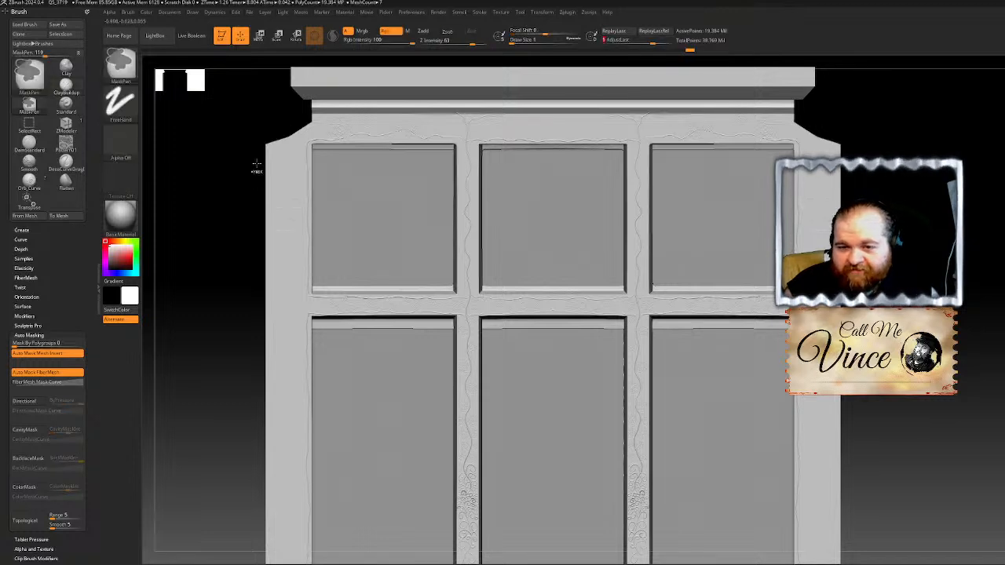
click(120, 142)
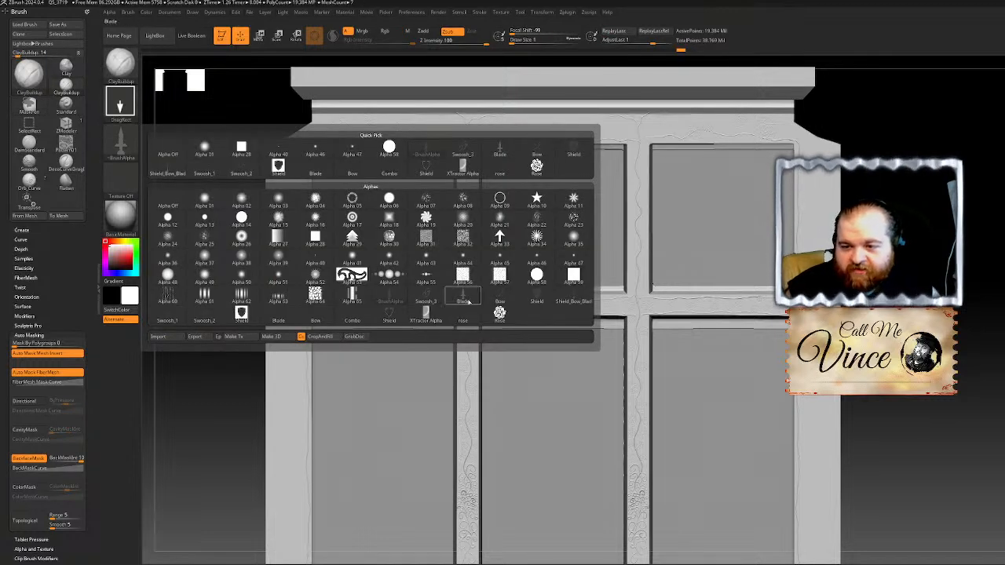
mouse_move(468, 302)
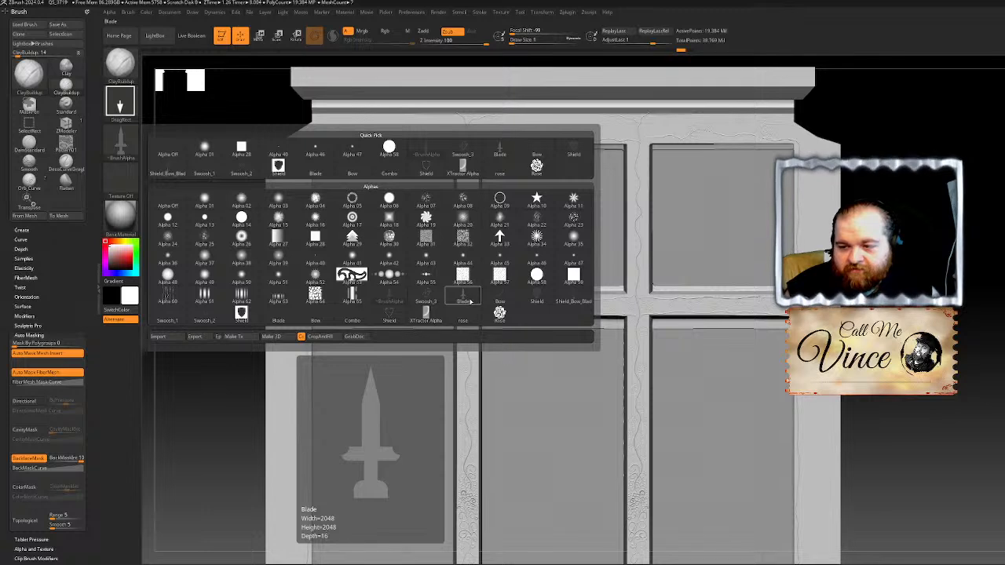
click(467, 302)
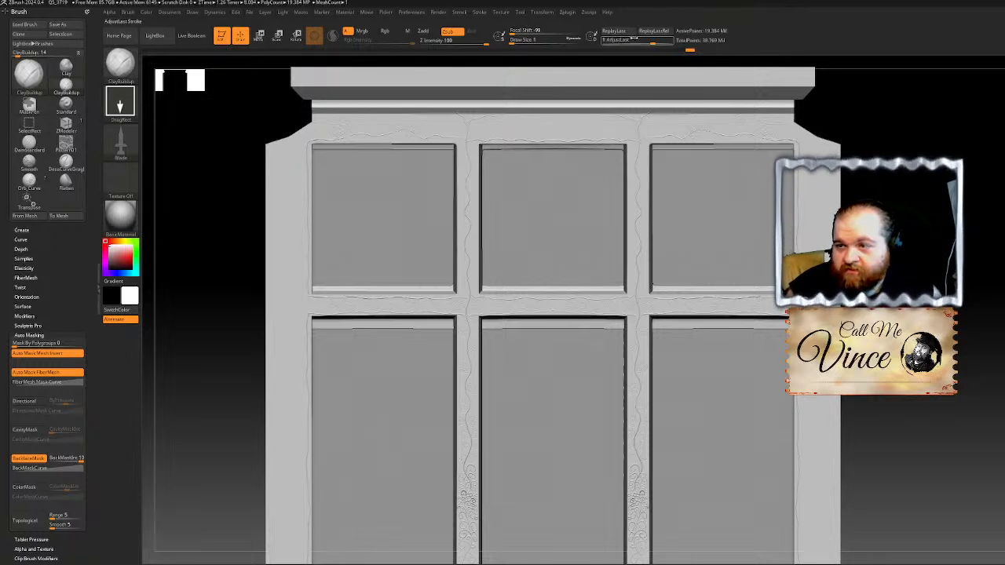
Step: Fill the frame object with white using Rgb, and set the brush to paint with Mrgb in a light pink colour
key(ctrl)
drag(246, 222, 262, 227)
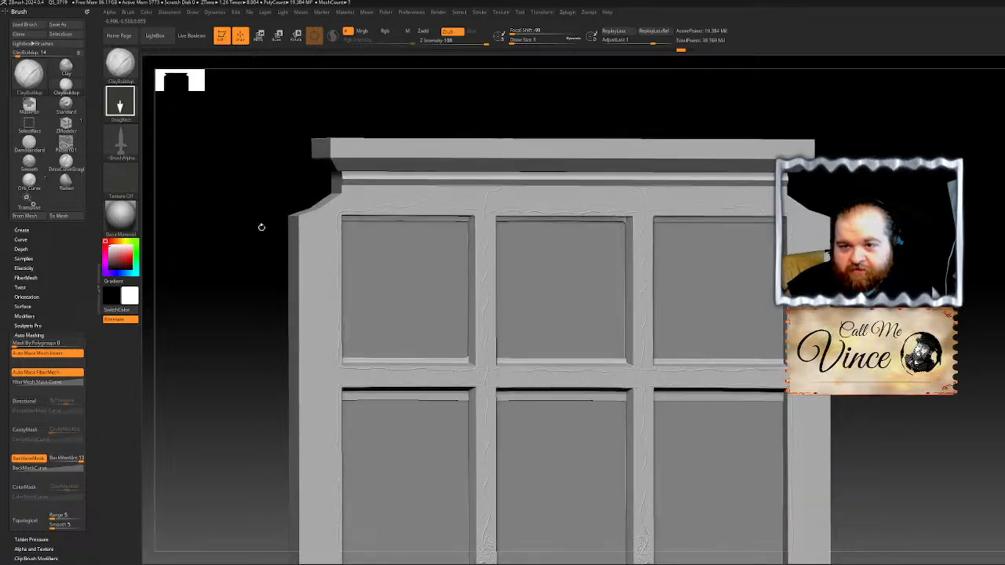
click(387, 33)
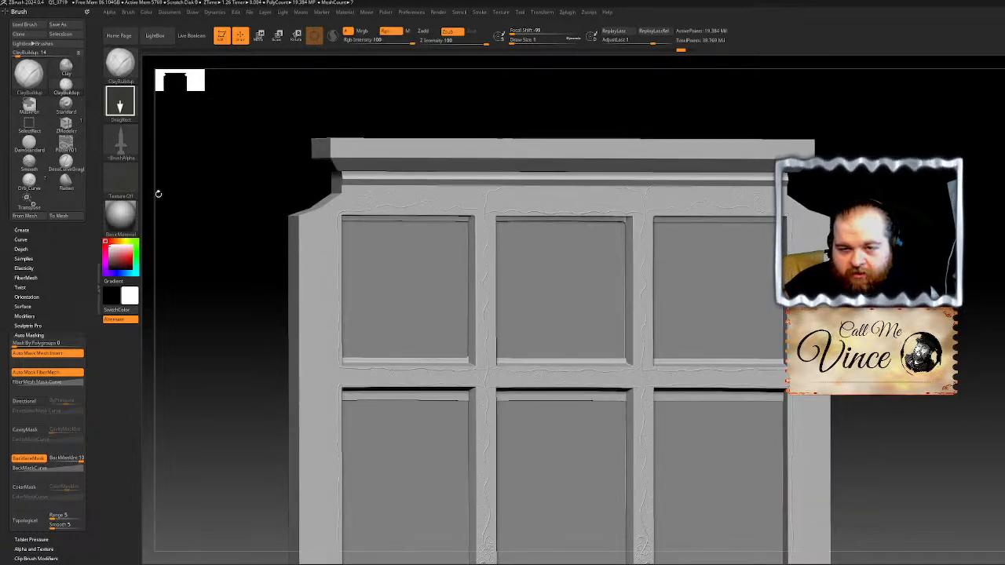
click(149, 13)
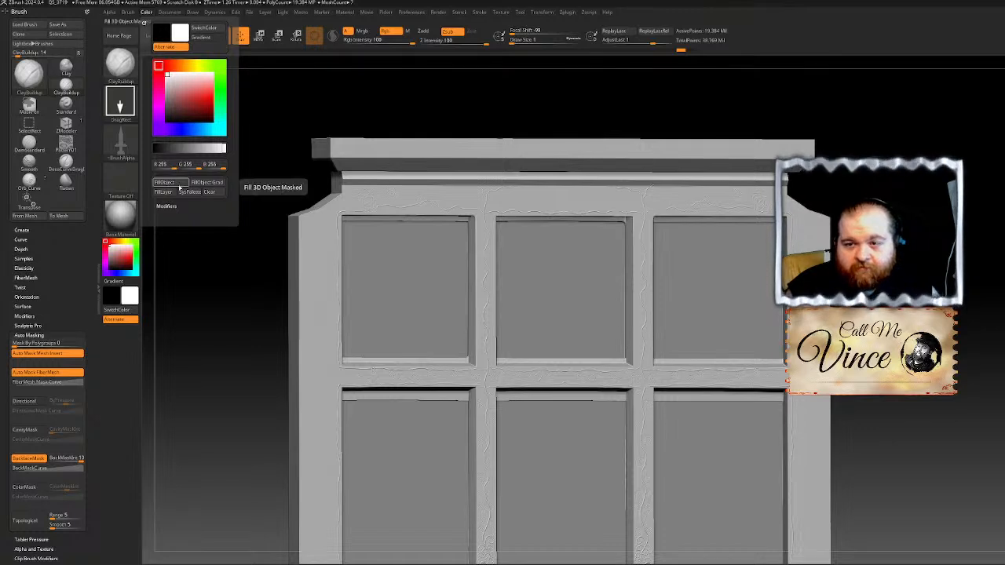
click(179, 185)
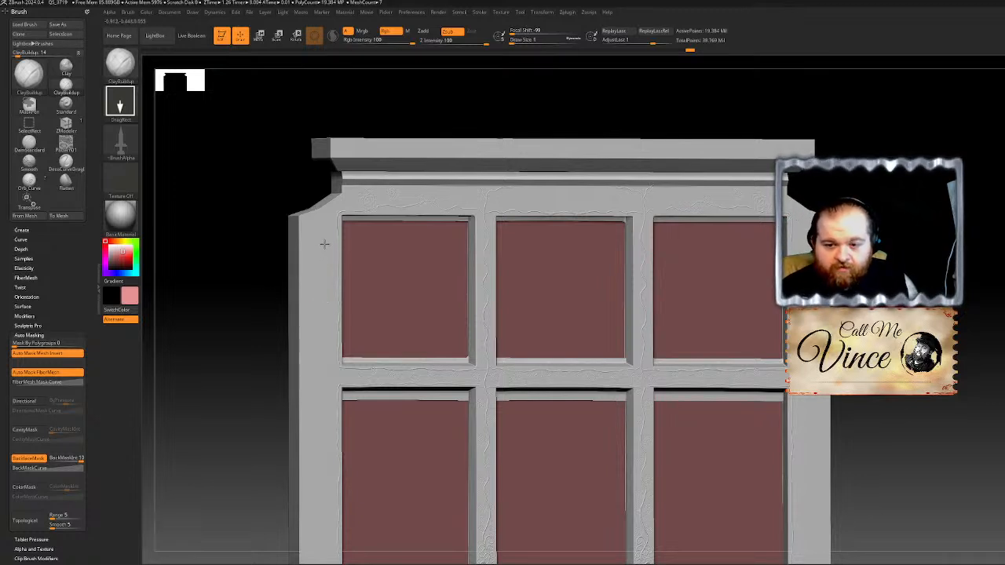
drag(273, 152, 282, 178)
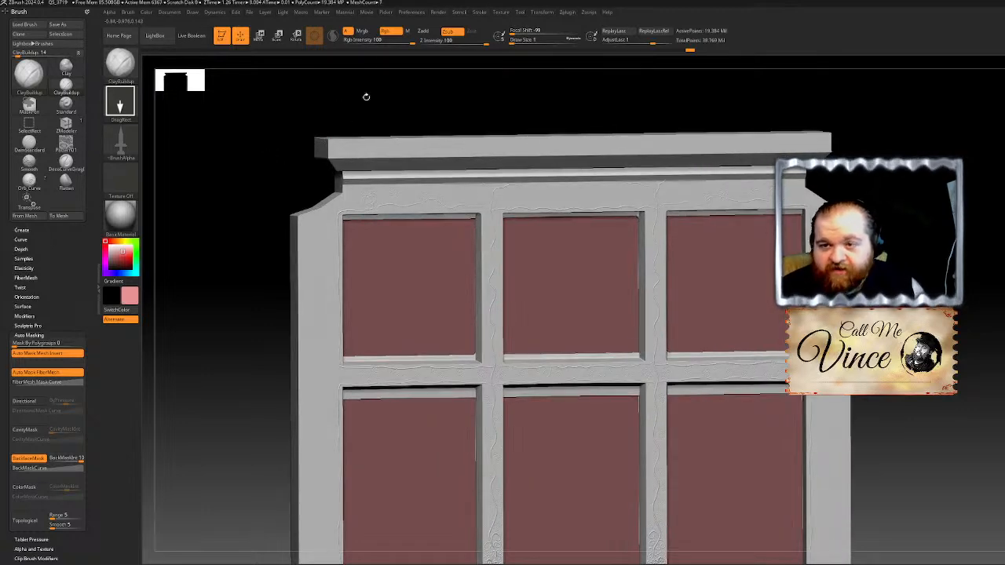
click(366, 33)
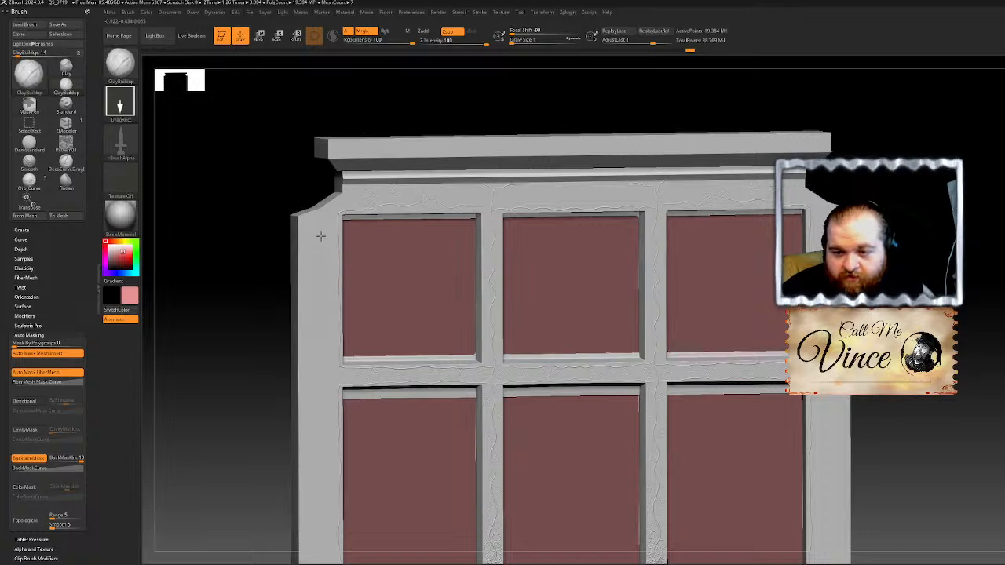
Step: Try stamping a pink-tinted blade on the upper part of the left outer stile, and undo it
key(shift+f)
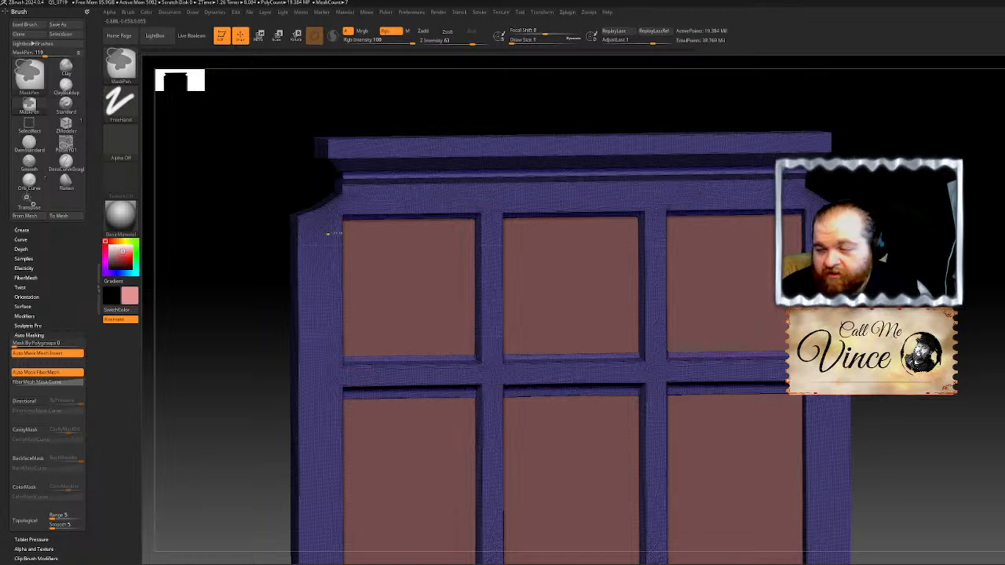
key(shift+f)
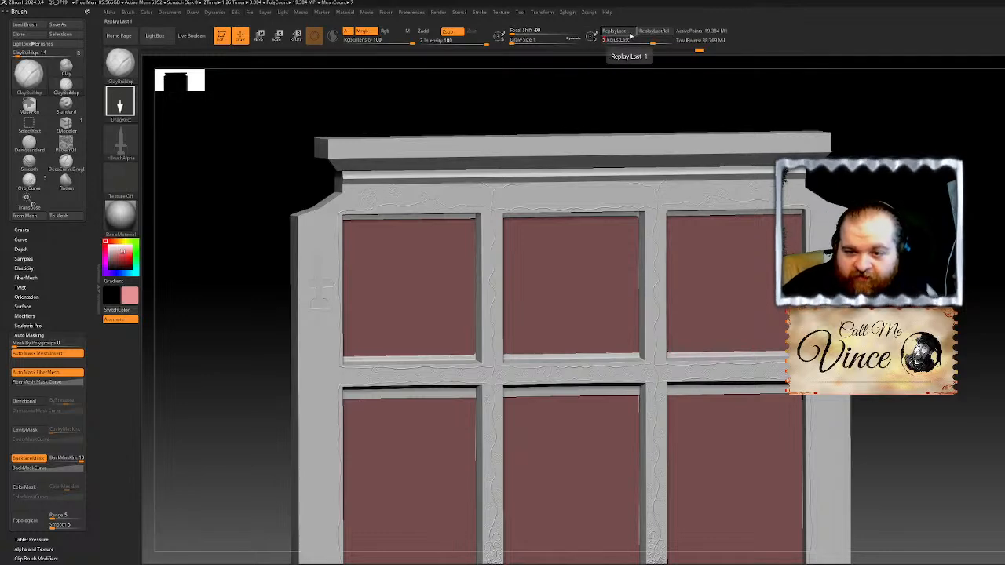
drag(308, 119, 301, 161)
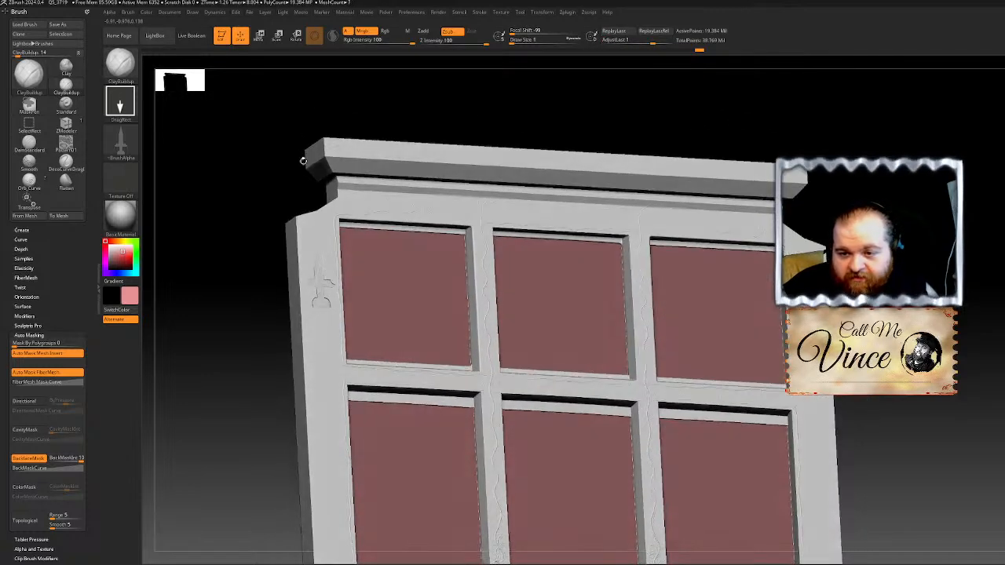
key(ctrl)
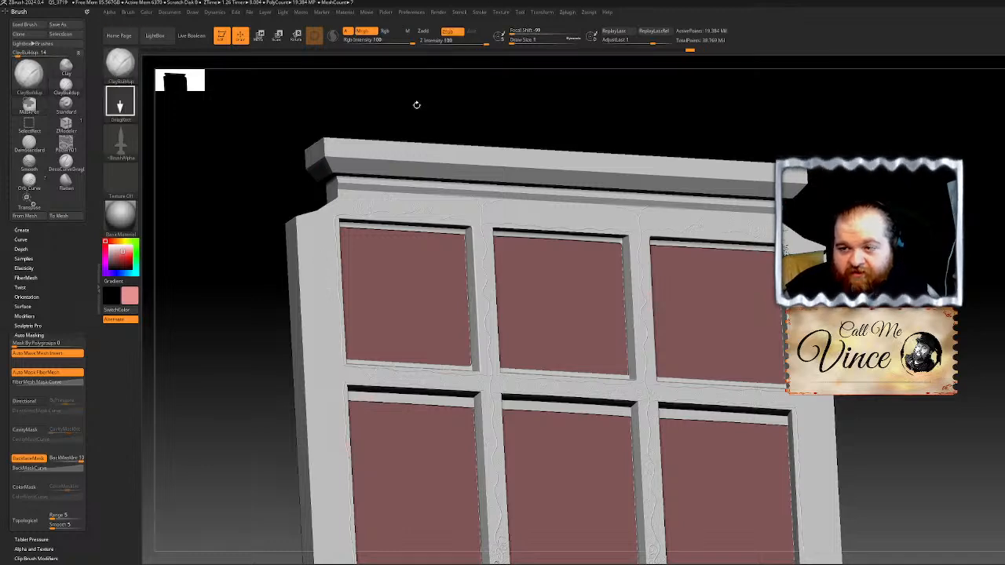
drag(291, 173, 247, 154)
Step: Load the Swoosh_3 alpha and set the brush's draw size to about 56 and focal shift to -100
click(117, 108)
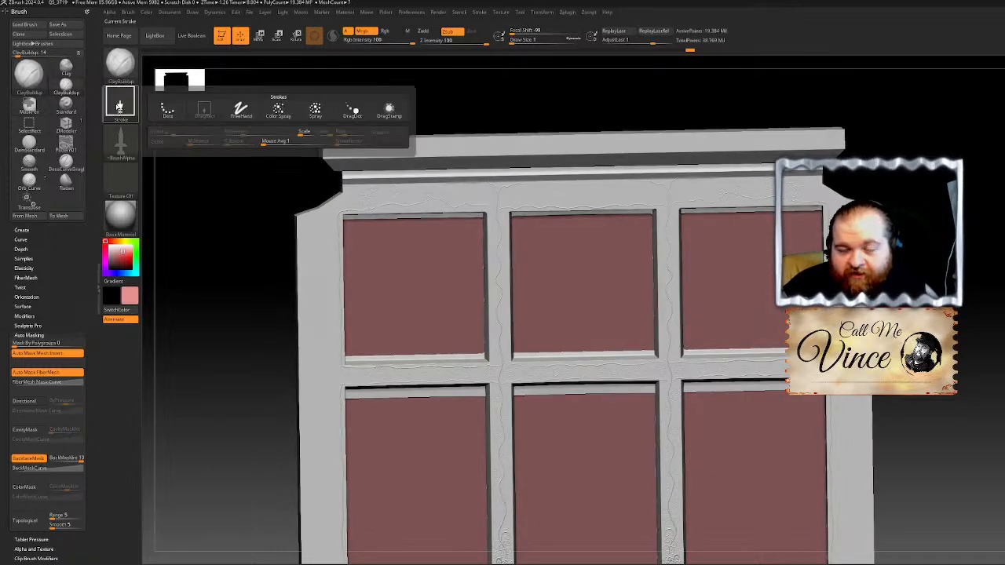
click(120, 141)
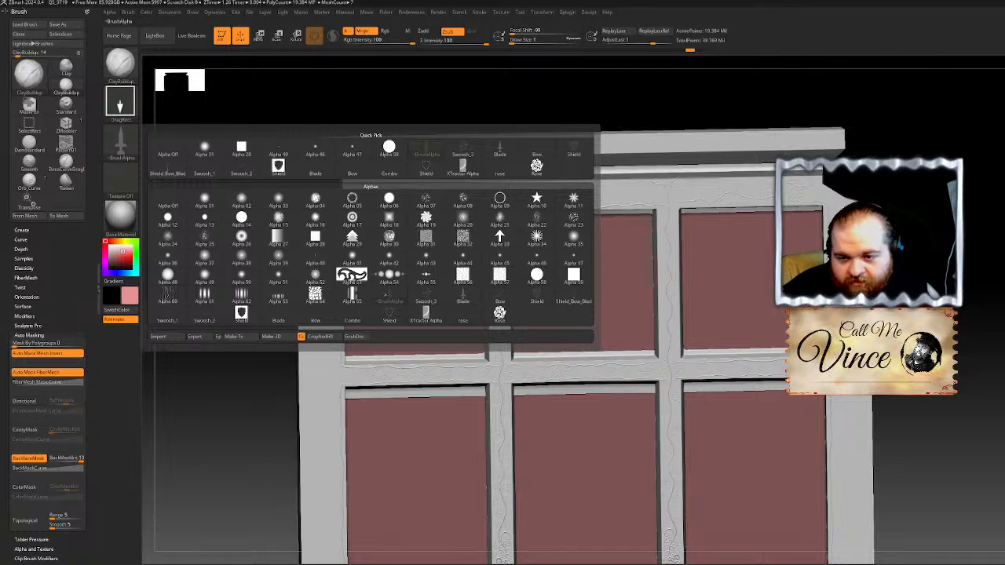
click(438, 297)
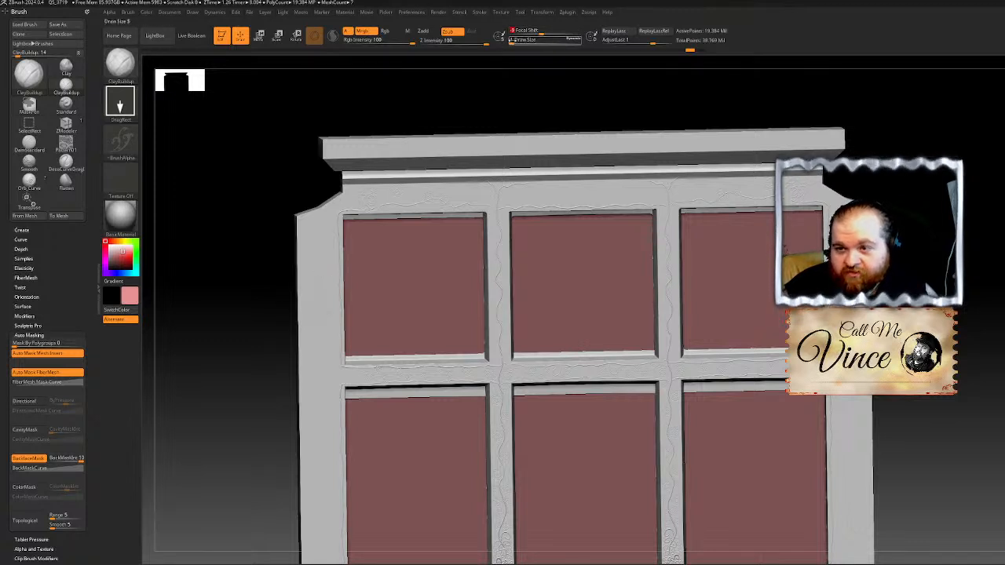
drag(524, 46, 527, 44)
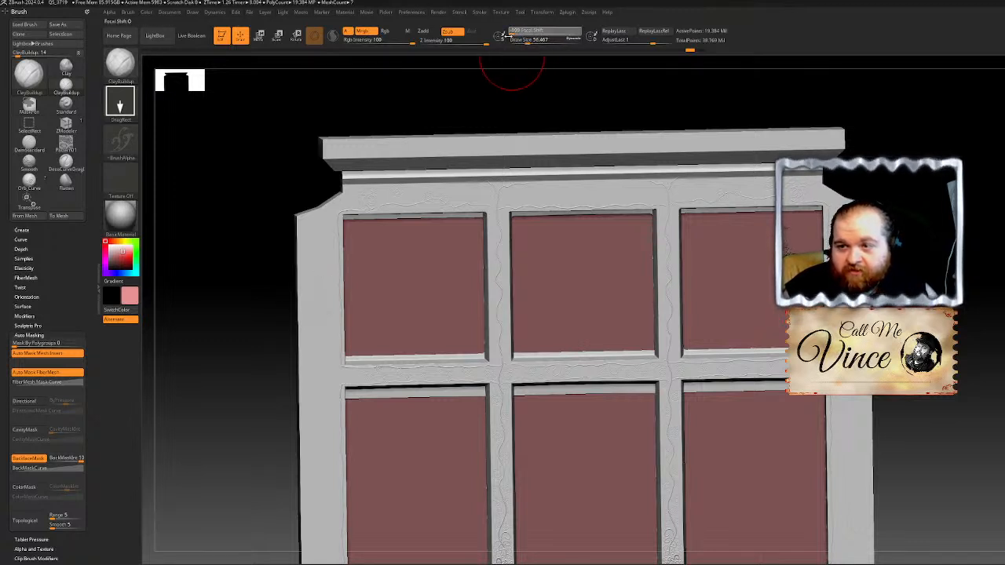
Step: Stamp mirrored swoosh ornaments on the outer stiles' upper corners, at the crossbar's ends and on the top rail
mouse_move(319, 287)
mouse_down()
mouse_move(339, 208)
mouse_move(350, 213)
mouse_up()
key(ctrl+z)
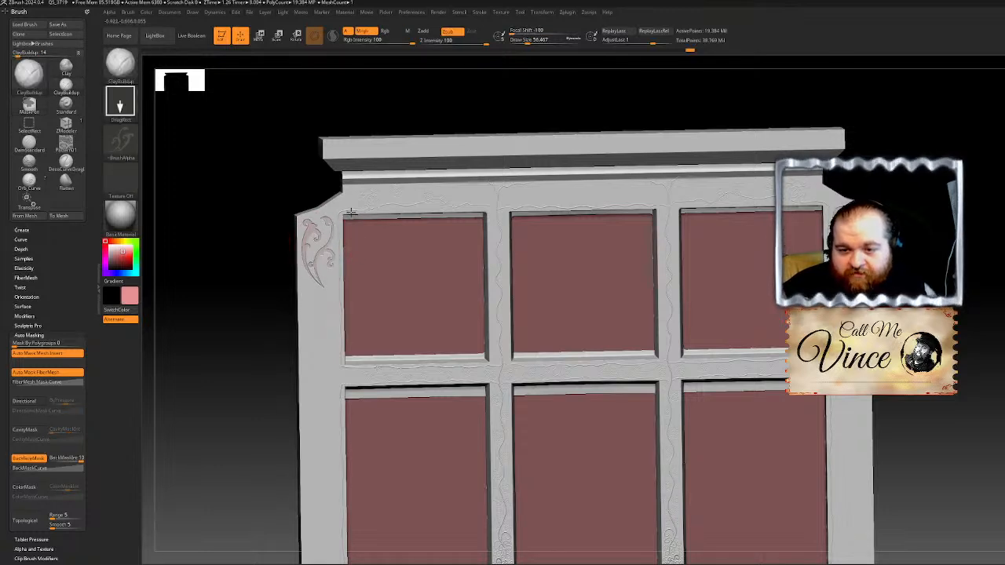
alt+right_drag(307, 325, 303, 205)
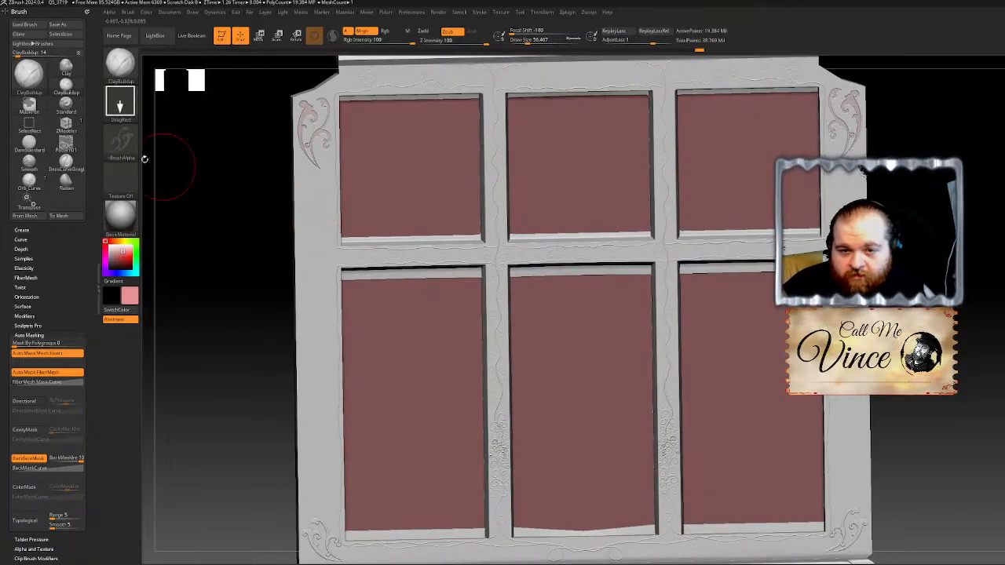
alt+right_drag(1003, 305, 949, 294)
drag(262, 256, 292, 210)
alt+right_drag(864, 188, 784, 275)
drag(327, 146, 344, 170)
alt+right_drag(834, 377, 813, 165)
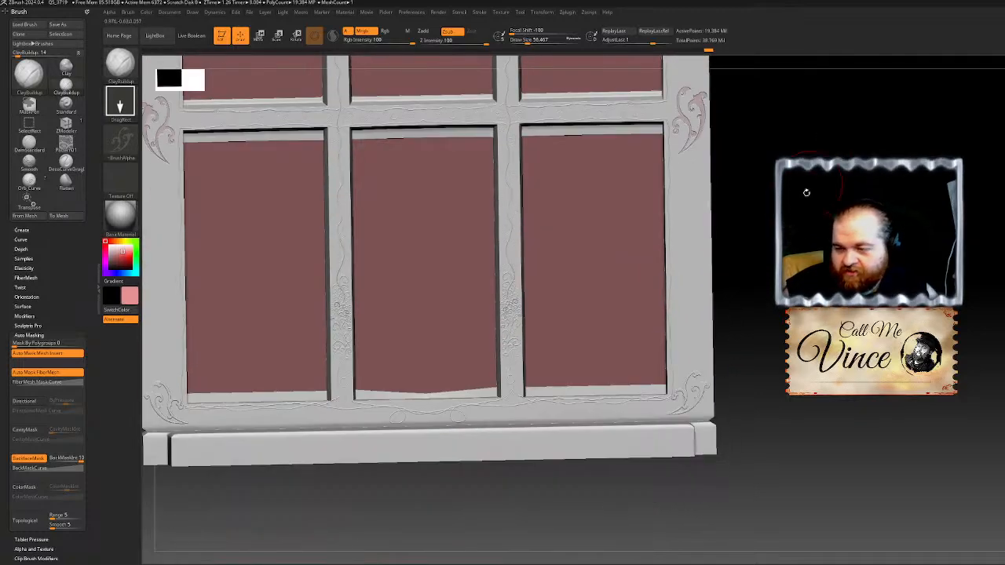
Step: Stamp the combined shield, bow and blade alpha on the outer stiles, between the crossbar-end swoosh and the bottom corner ornament
click(122, 141)
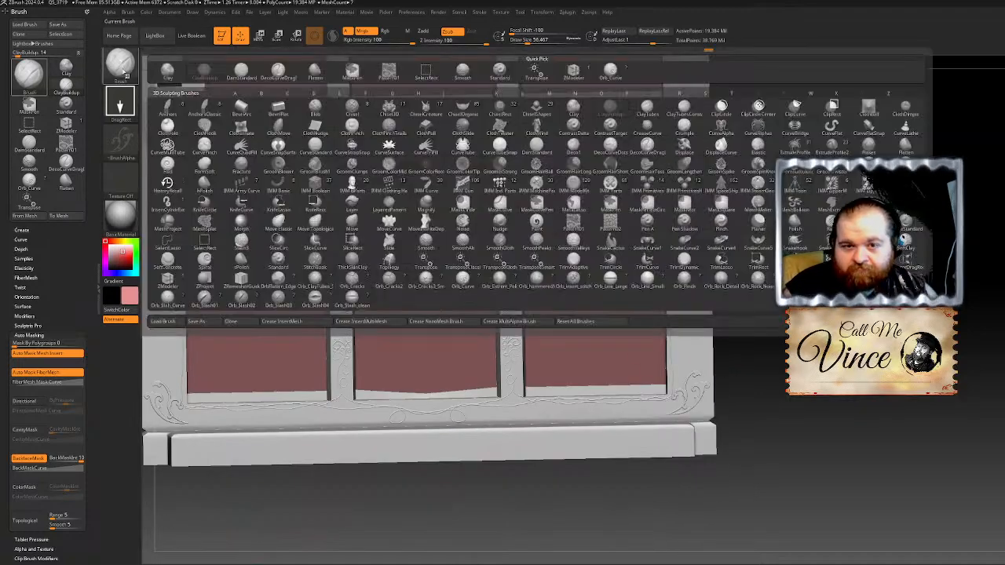
click(131, 145)
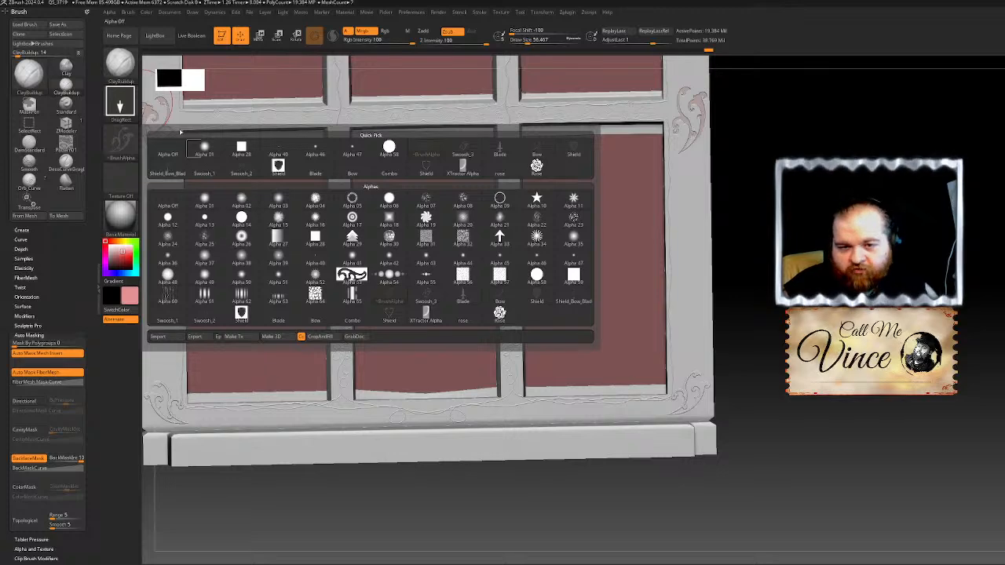
click(120, 141)
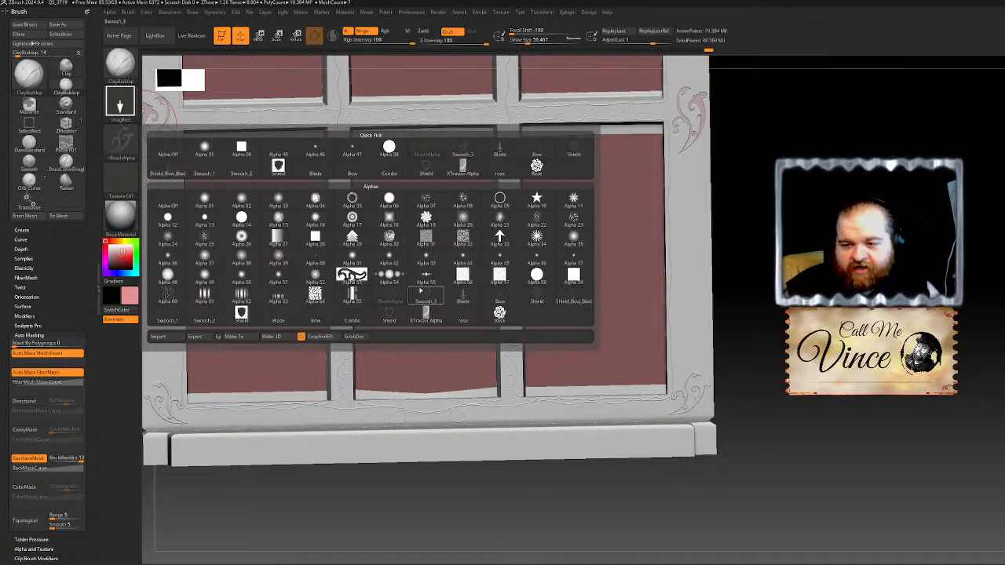
mouse_move(429, 299)
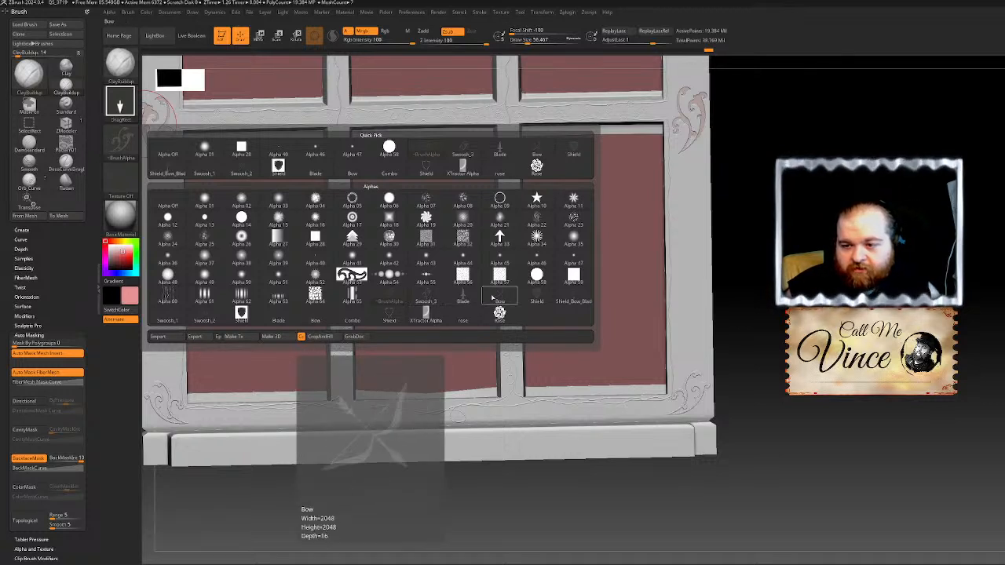
click(571, 298)
drag(688, 267, 685, 144)
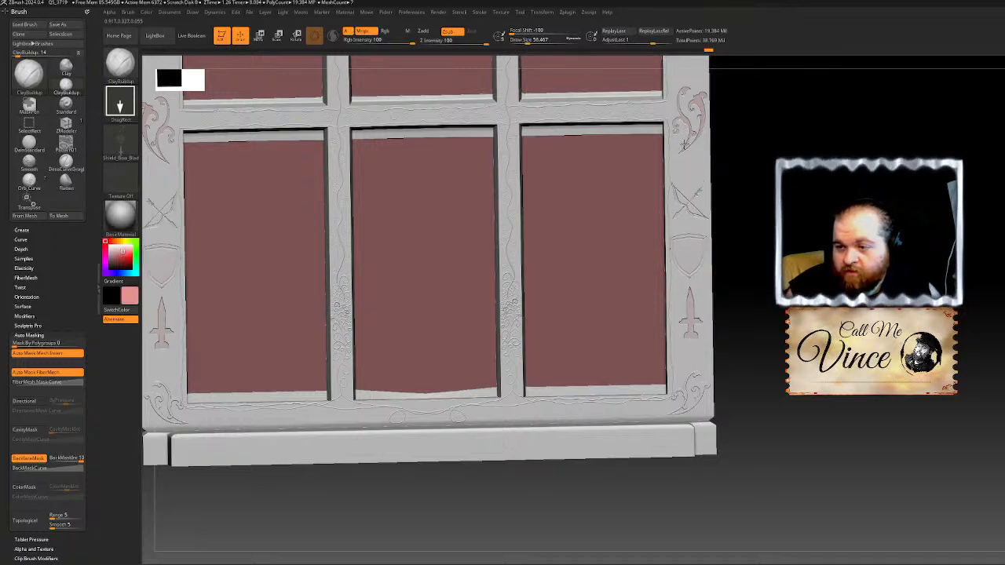
drag(773, 154, 711, 249)
drag(696, 299, 696, 313)
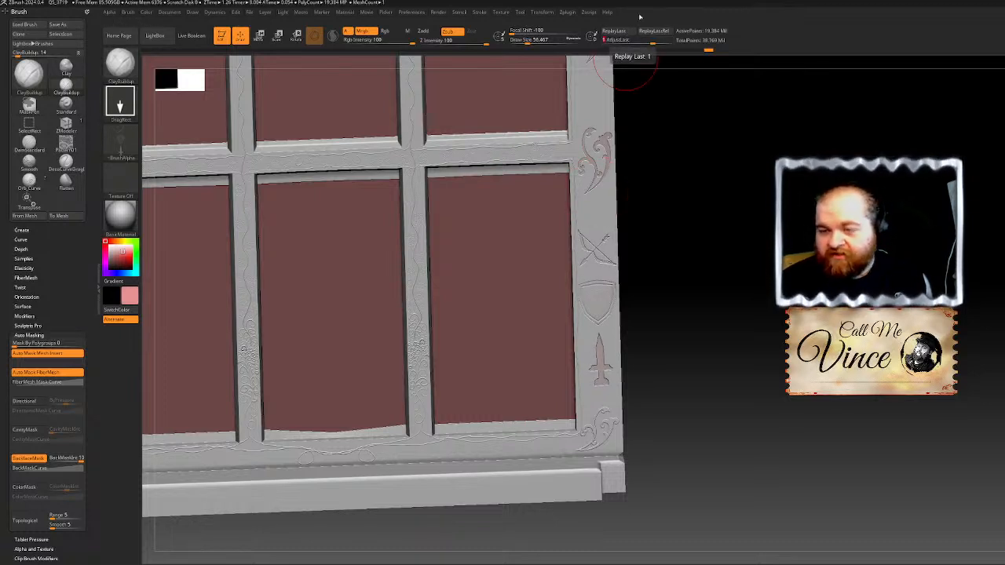
Step: Try stamping an ornament at the centre of the top rail with the Swoosh_1 alpha, and undo it
drag(785, 208, 769, 315)
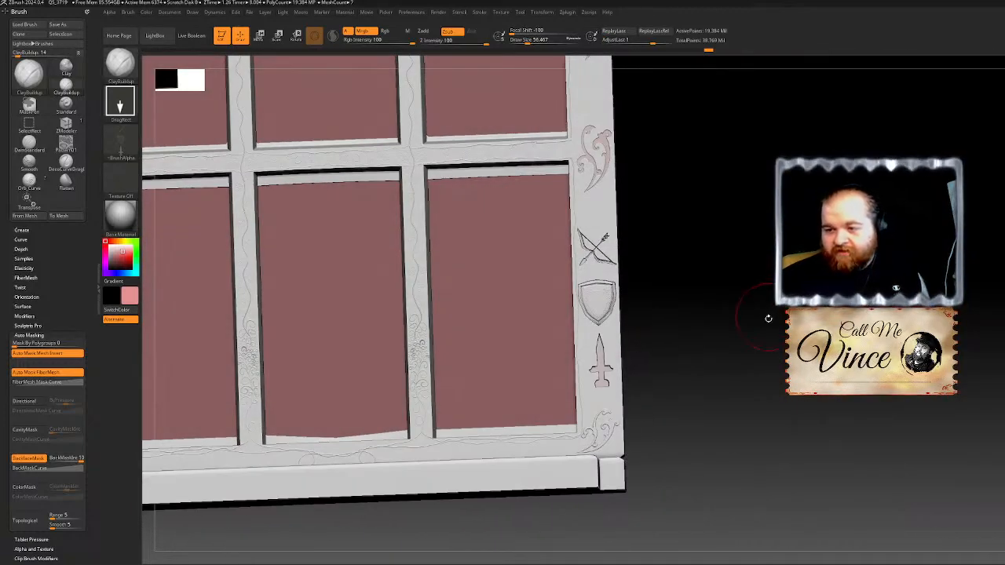
alt+drag(698, 270, 747, 330)
alt+drag(880, 424, 901, 294)
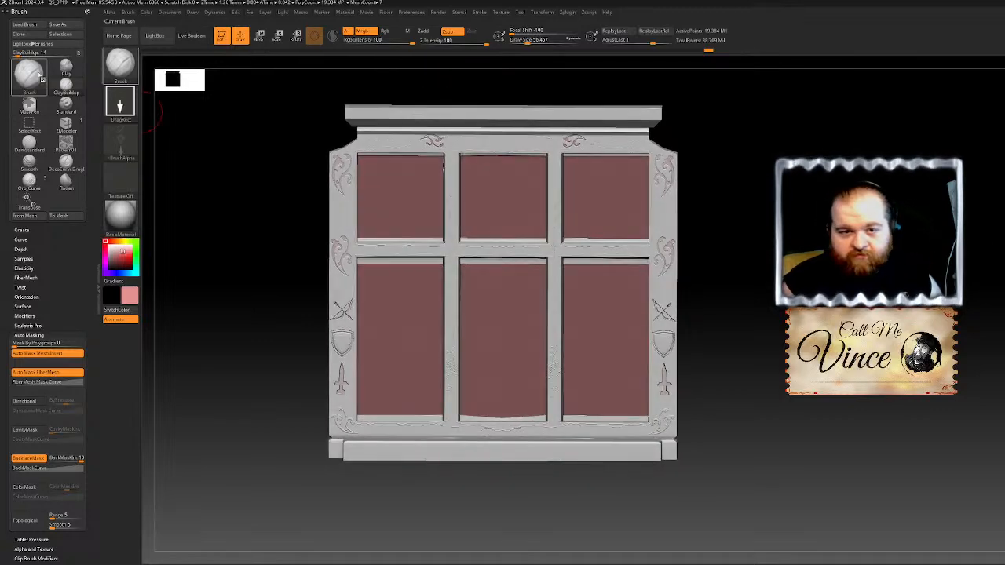
click(122, 67)
click(239, 184)
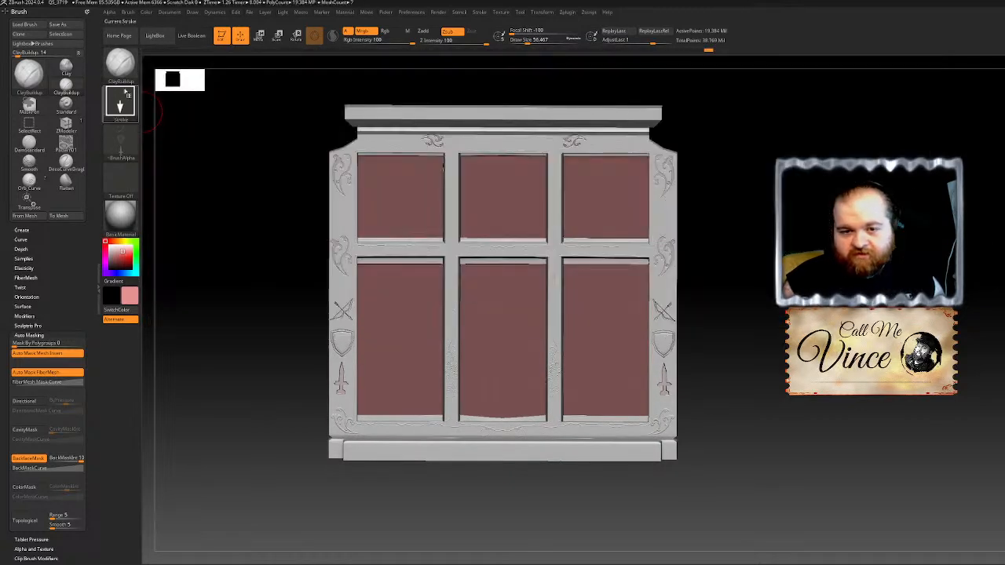
click(120, 101)
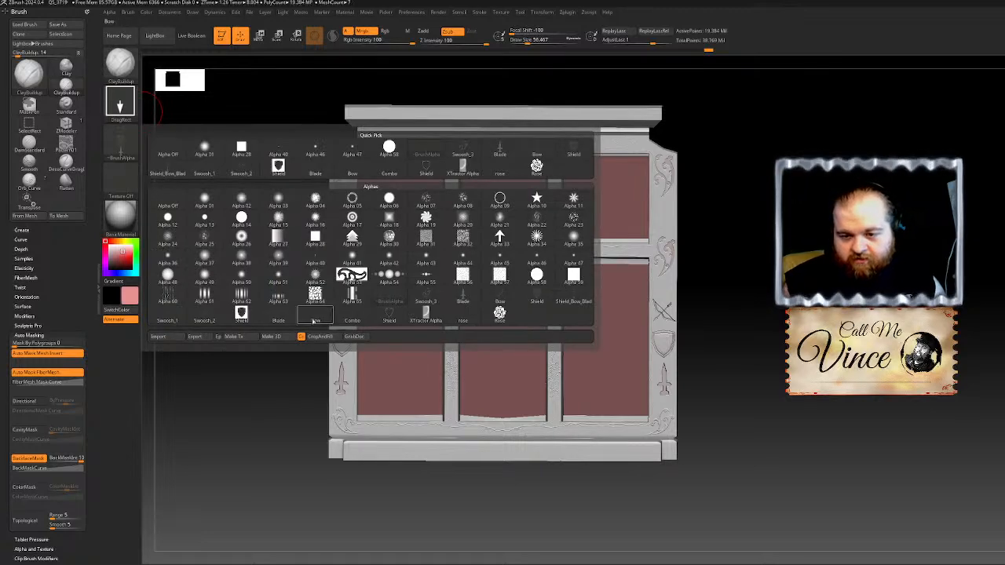
click(276, 316)
click(120, 103)
click(125, 139)
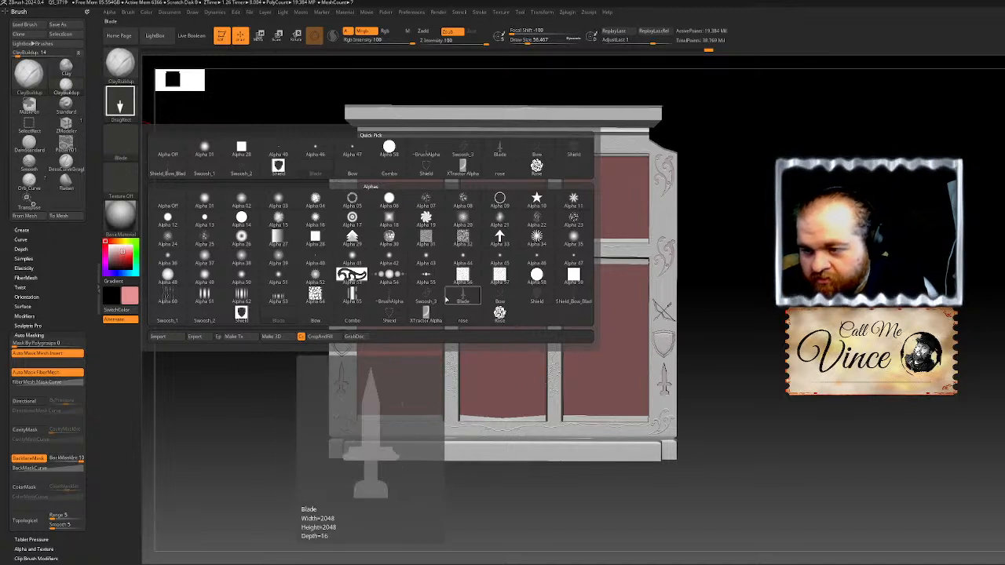
click(167, 314)
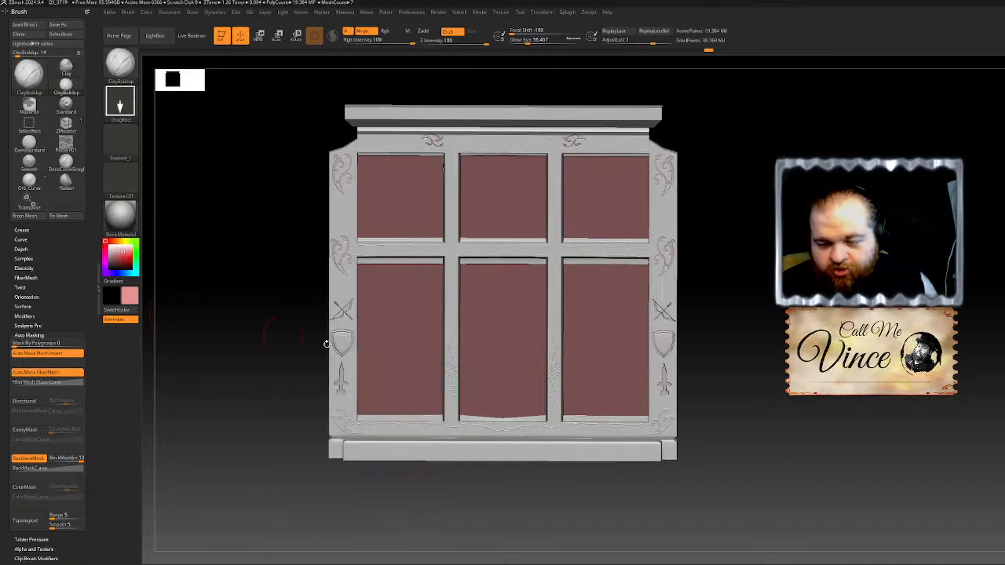
alt+right_drag(506, 117, 493, 178)
drag(466, 207, 460, 197)
key(ctrl+z)
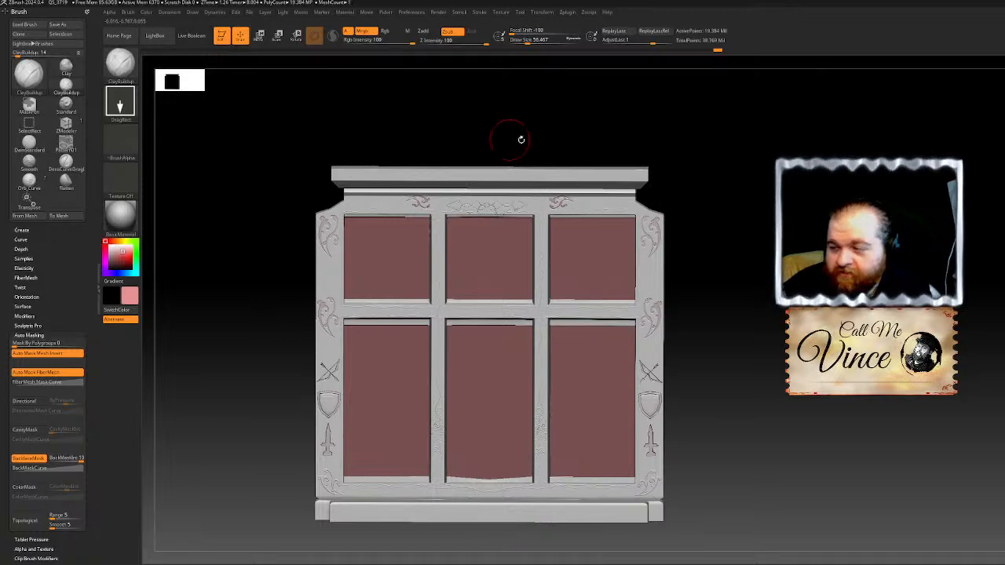
Step: Stamp a mirrored arrow-tipped ornament at the centre of the top rail, between the two pink swooshes
ctrl+right_drag(727, 148, 727, 331)
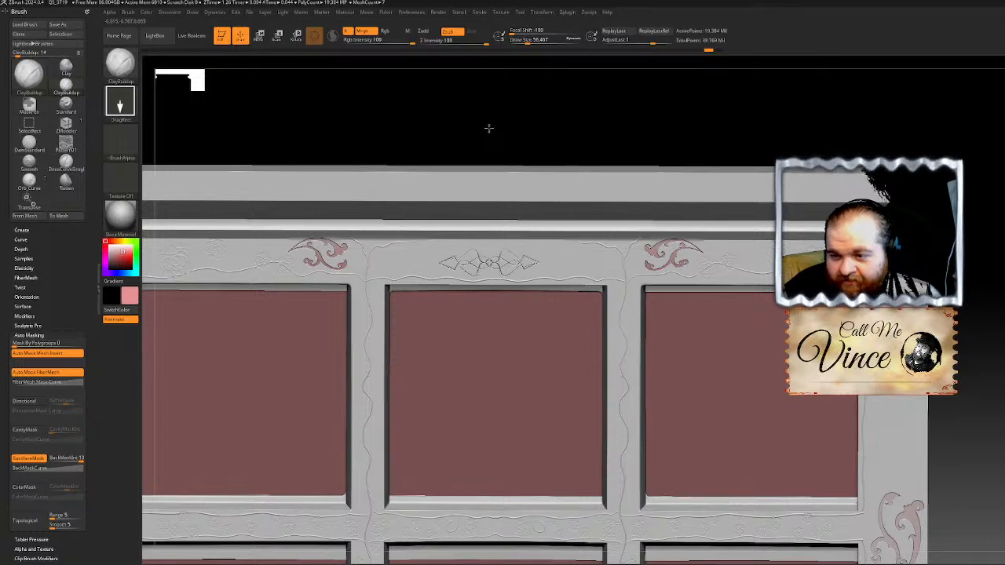
alt+drag(727, 116, 563, 123)
alt+drag(789, 217, 929, 92)
alt+drag(929, 354, 929, 175)
alt+drag(942, 503, 937, 172)
alt+drag(996, 234, 991, 292)
alt+drag(942, 78, 983, 553)
Step: Switch to the DamStandard brush and set its draw size to about 1.5
click(118, 69)
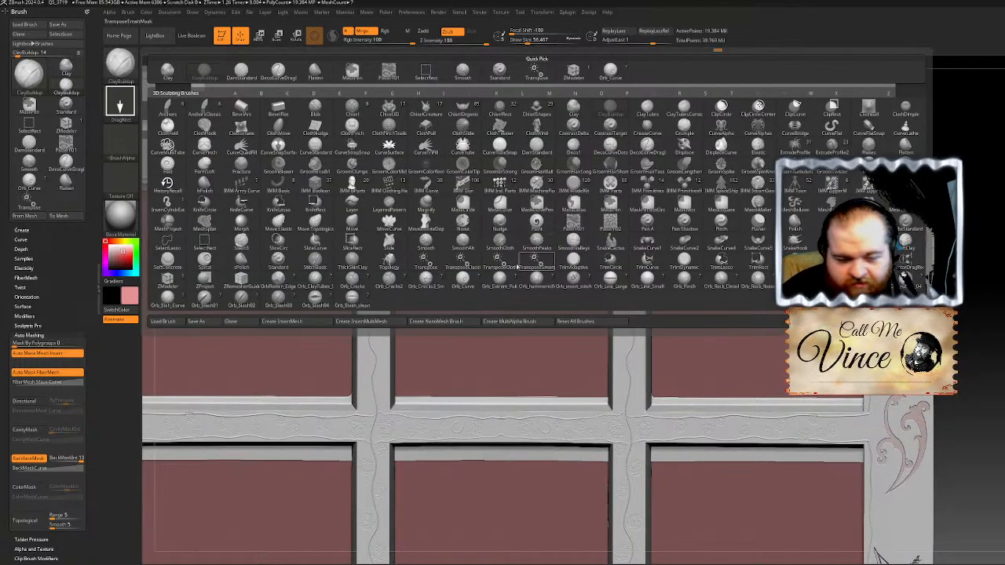
key(d)
click(537, 146)
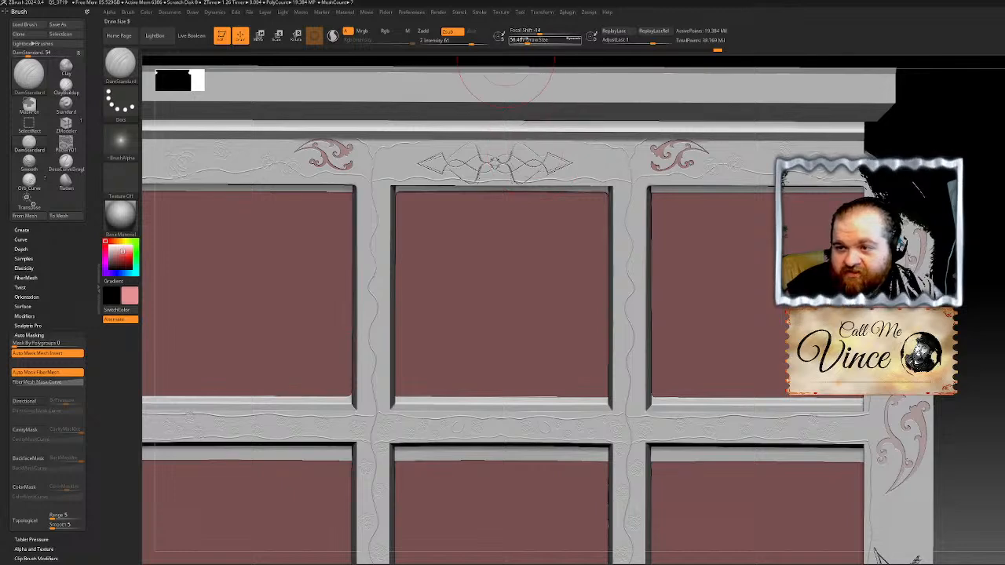
drag(528, 43, 521, 46)
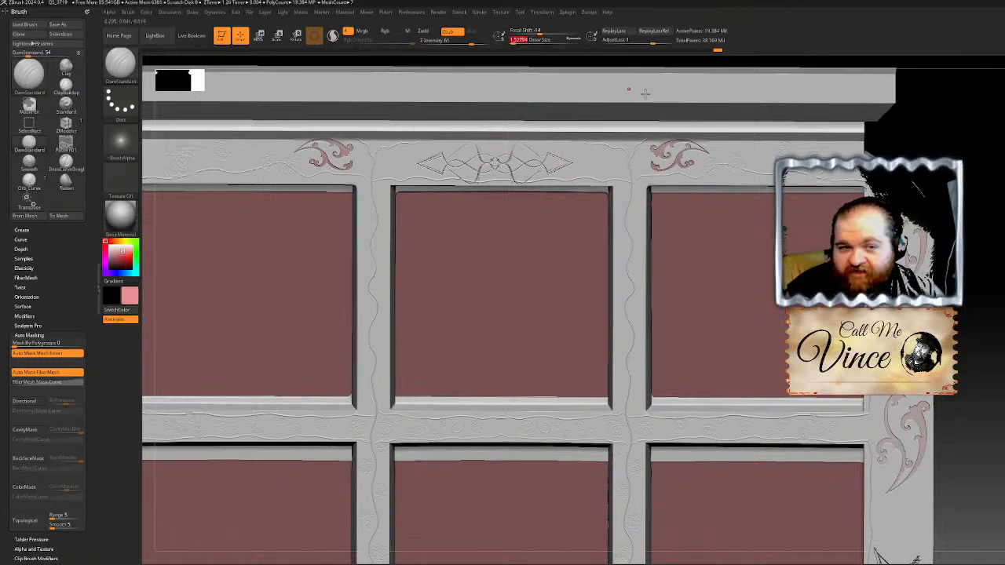
Step: Set the DamStandard brush to Zadd with a Z intensity of 78
alt+right_drag(379, 167, 465, 275)
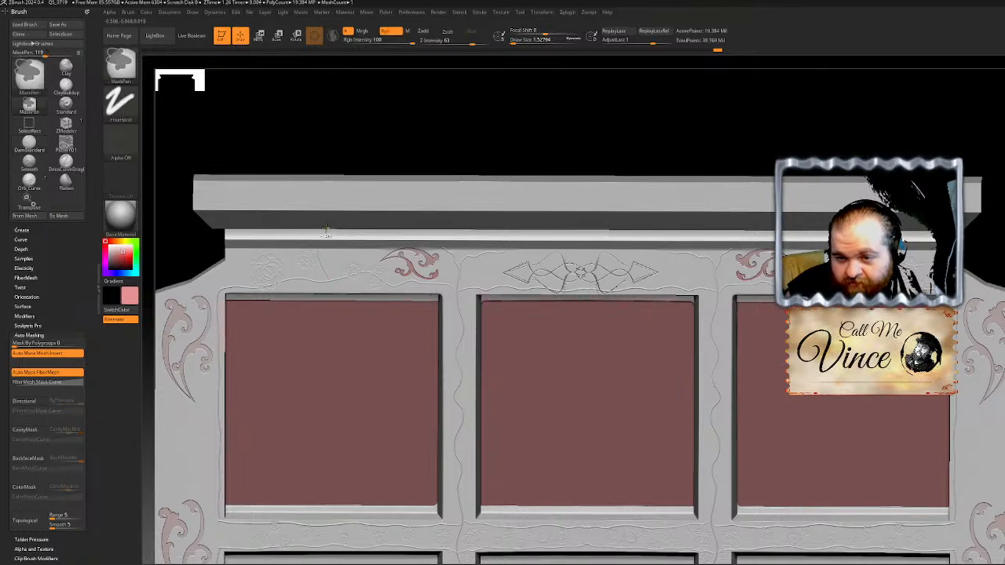
click(459, 12)
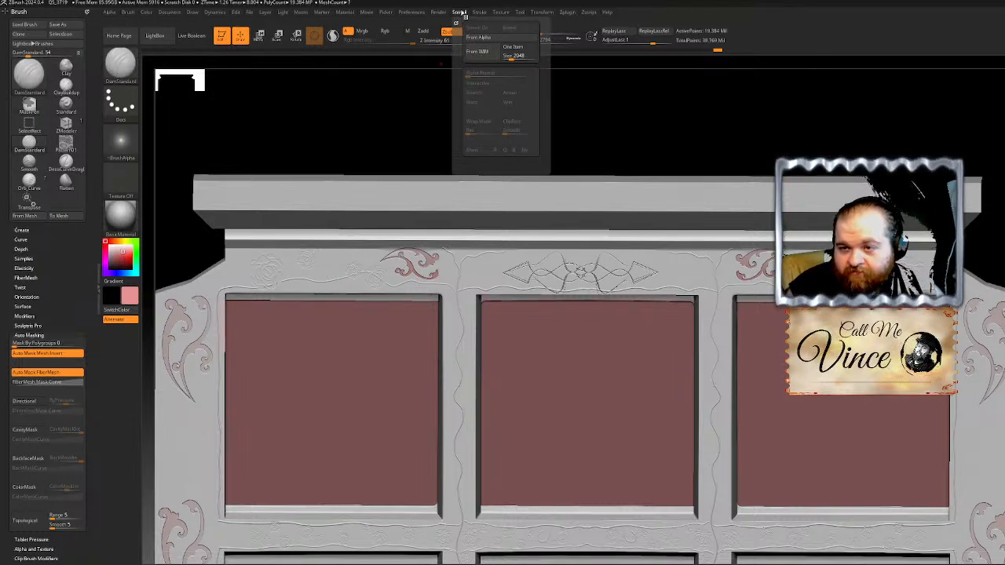
click(428, 32)
click(458, 13)
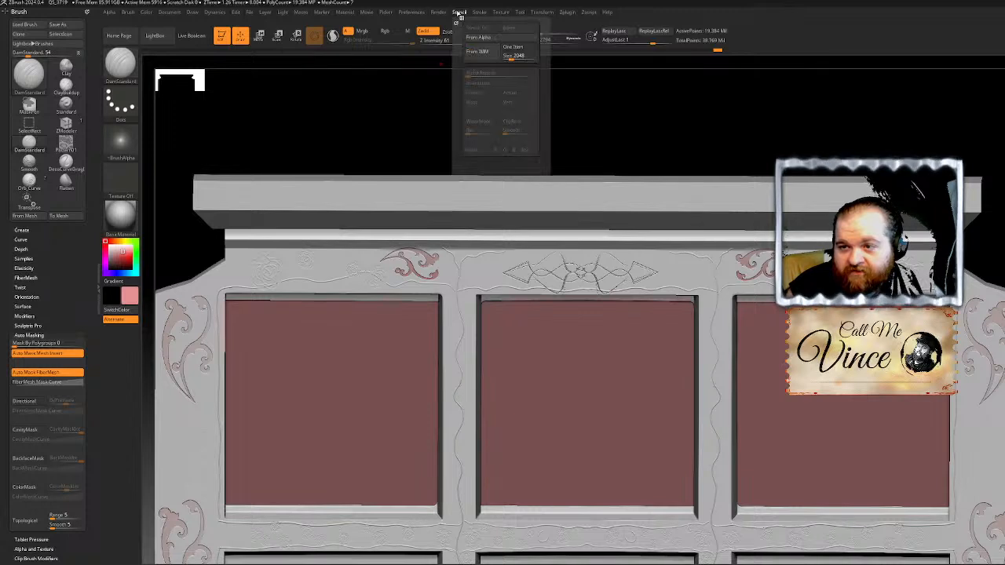
click(478, 12)
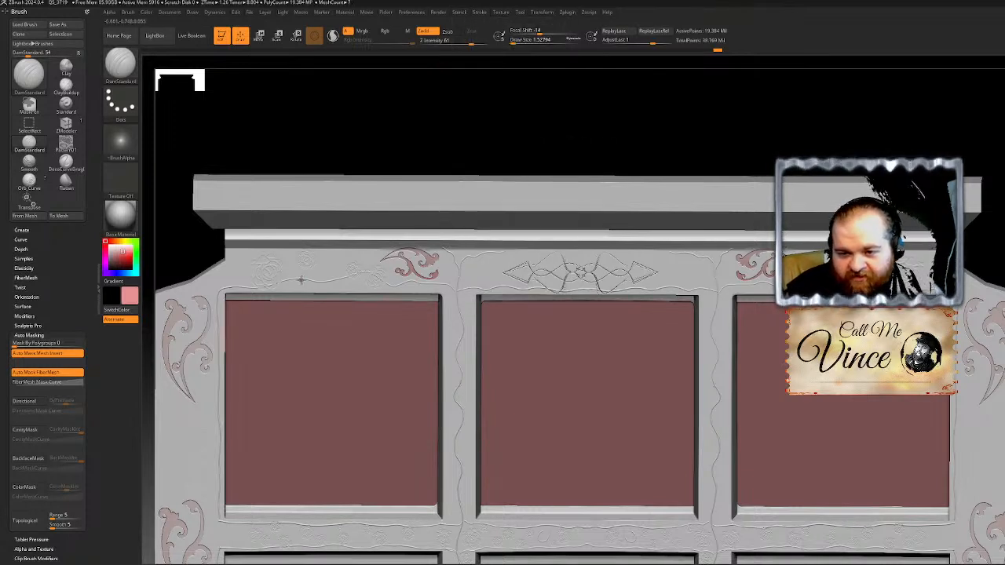
key(ctrl)
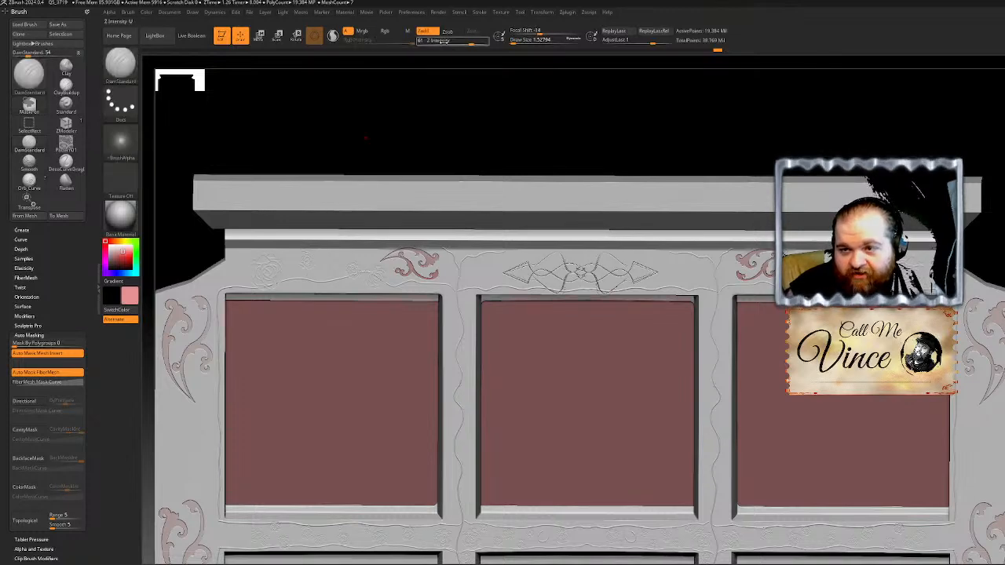
drag(472, 41, 480, 41)
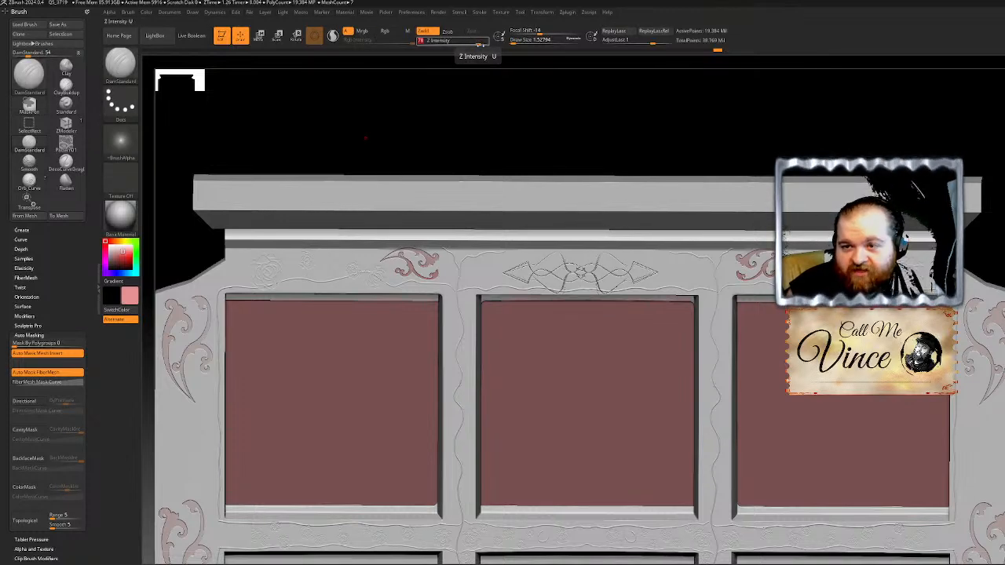
Step: Try carving a small pair of curls beside the vine on the left mullion, just above the crossbar
alt+right_drag(614, 227, 595, 105)
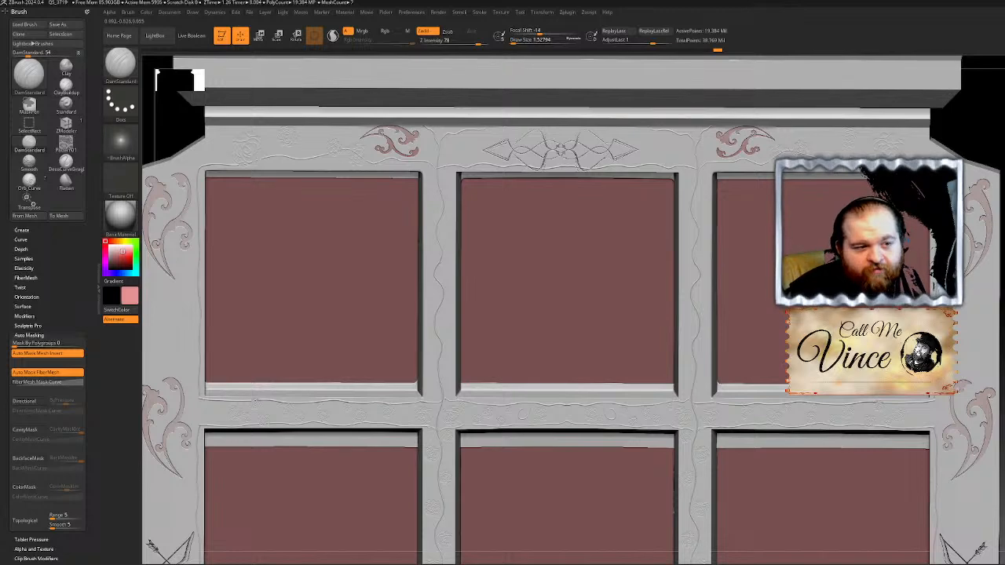
alt+right_drag(615, 338, 591, 137)
alt+right_drag(628, 353, 428, 77)
alt+right_drag(503, 314, 500, 235)
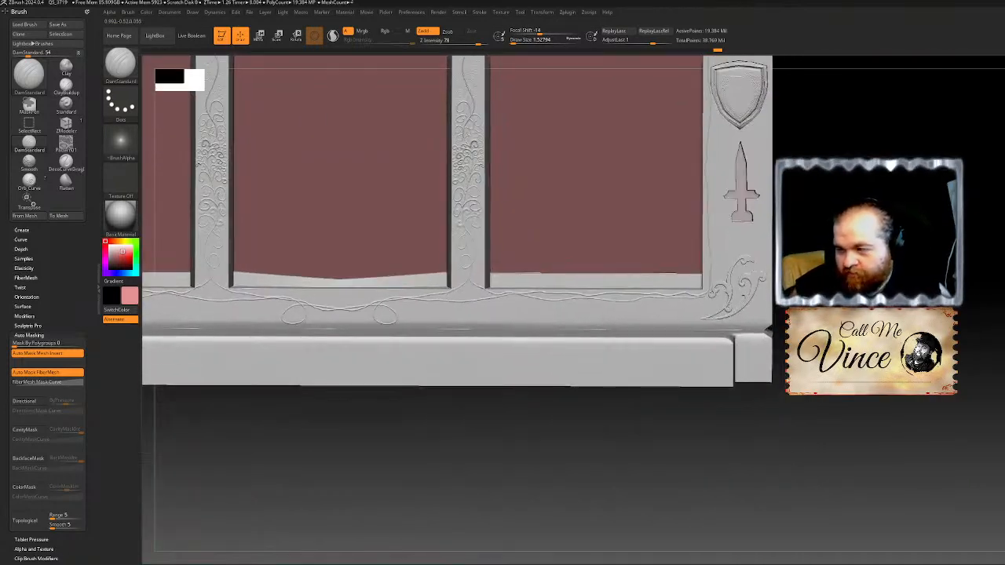
ctrl+right_drag(267, 196, 268, 269)
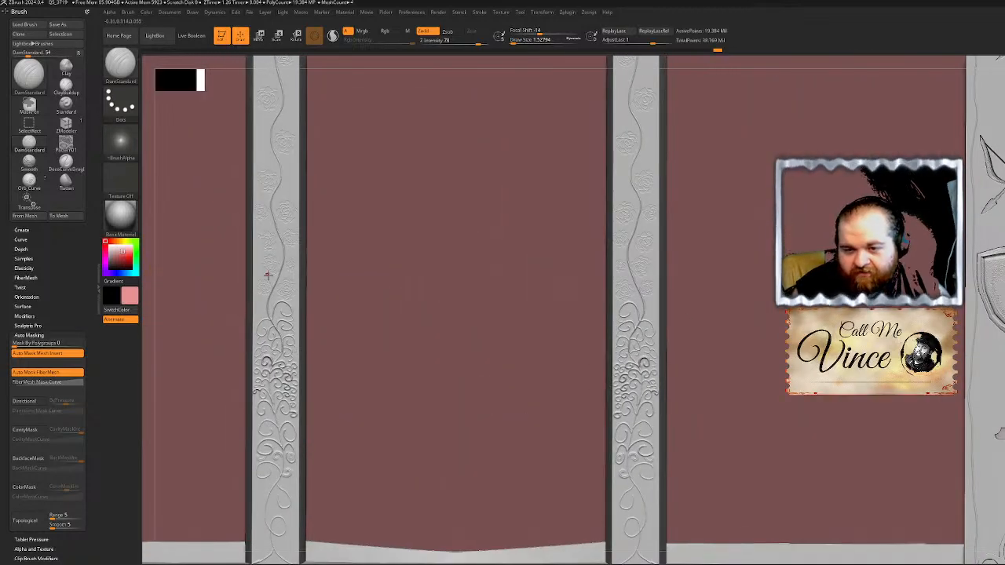
mouse_move(561, 281)
ctrl+right_down()
mouse_move(560, 346)
mouse_move(667, 444)
mouse_move(667, 456)
ctrl+right_up()
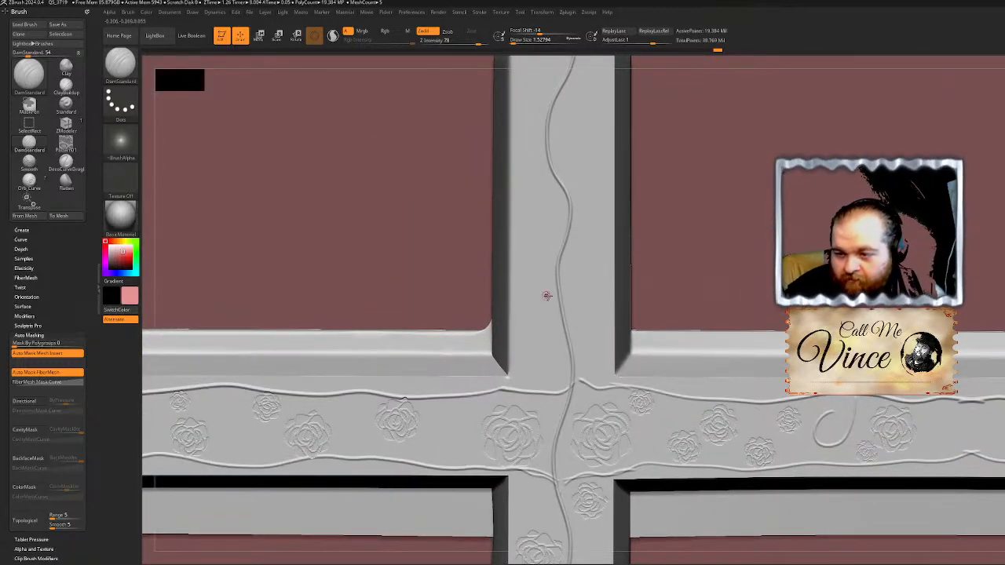
mouse_move(554, 291)
ctrl+mouse_down()
mouse_move(526, 283)
mouse_move(534, 303)
mouse_move(528, 268)
mouse_move(524, 297)
mouse_move(540, 286)
mouse_move(590, 288)
mouse_move(555, 286)
mouse_move(570, 267)
mouse_move(595, 304)
mouse_move(580, 283)
mouse_move(599, 278)
mouse_move(594, 298)
mouse_move(582, 285)
ctrl+mouse_up()
key(ctrl+z)
alt+right_drag(583, 292, 516, 205)
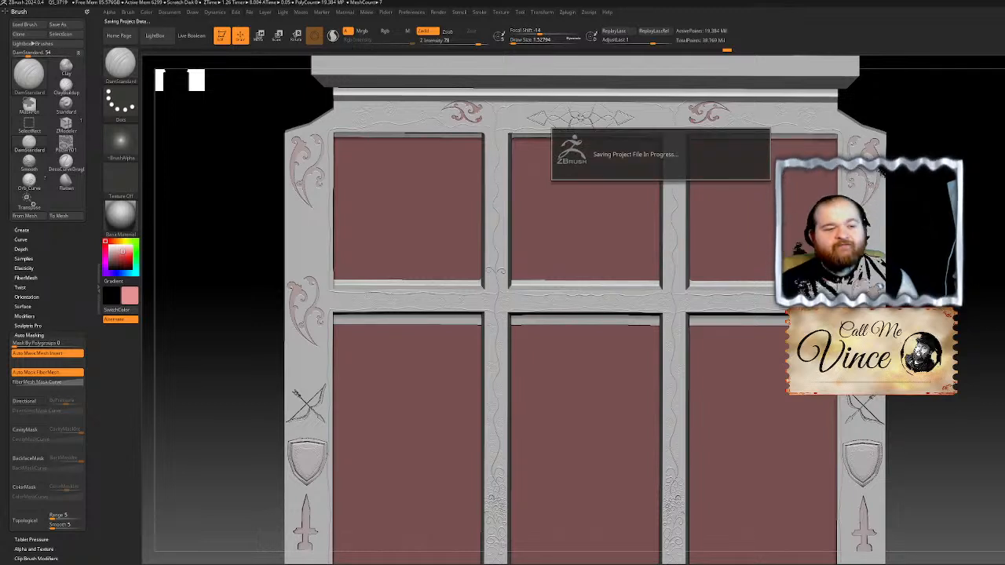
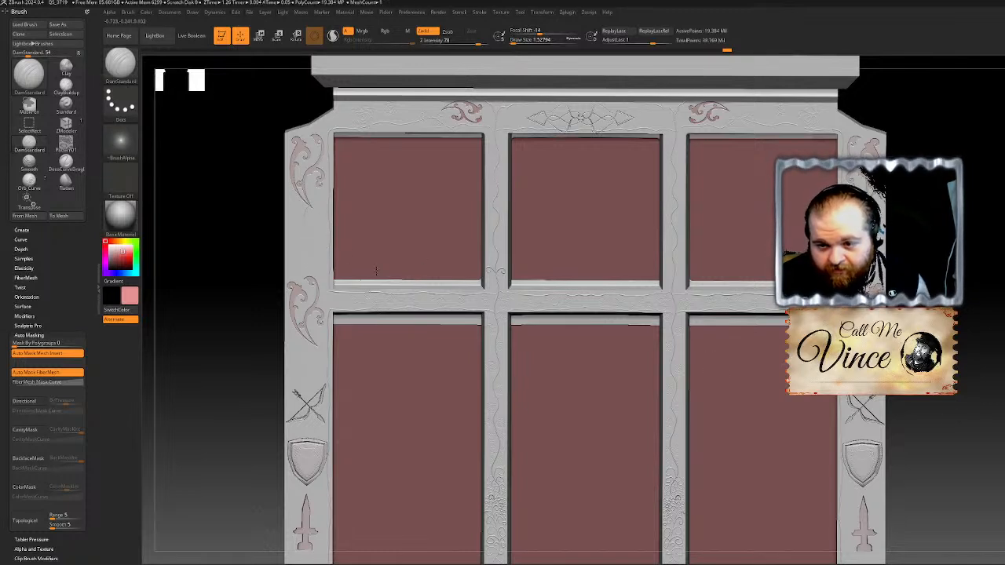
Step: Try extra curls beside the left mullion's vine above the crossbar, and undo the curls carved there
ctrl+right_drag(662, 157, 662, 209)
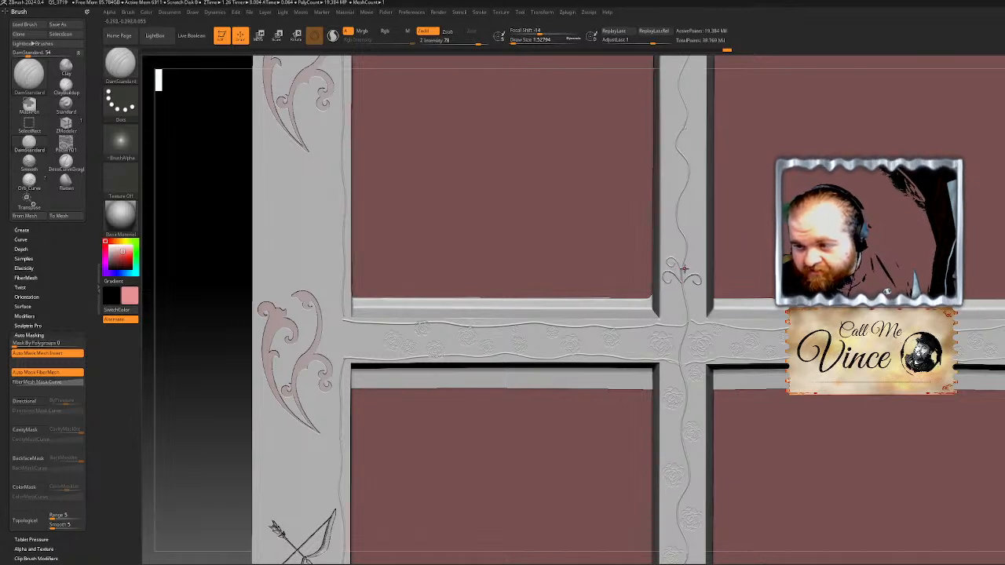
key(ctrl)
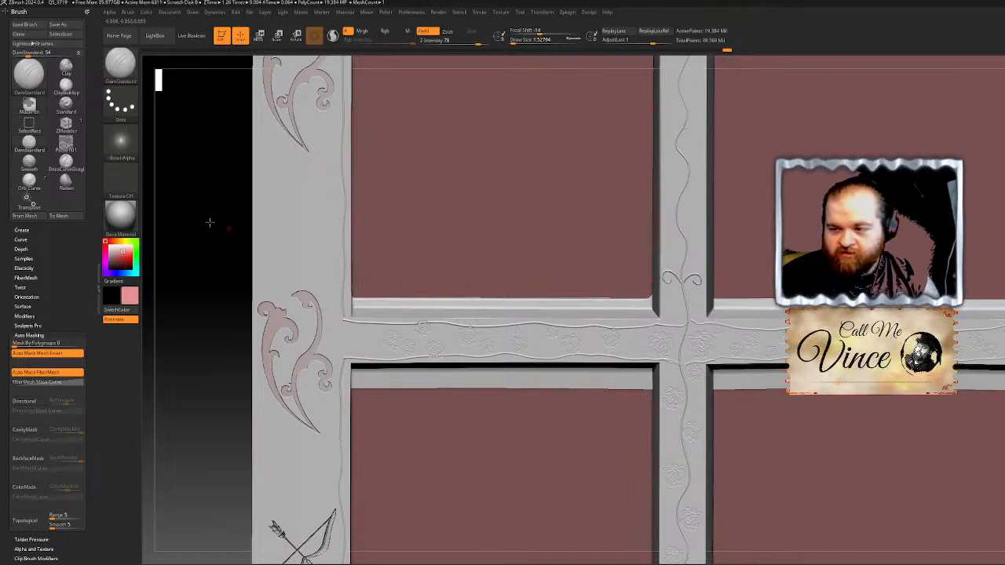
alt+drag(219, 225, 120, 213)
key(ctrl+z)
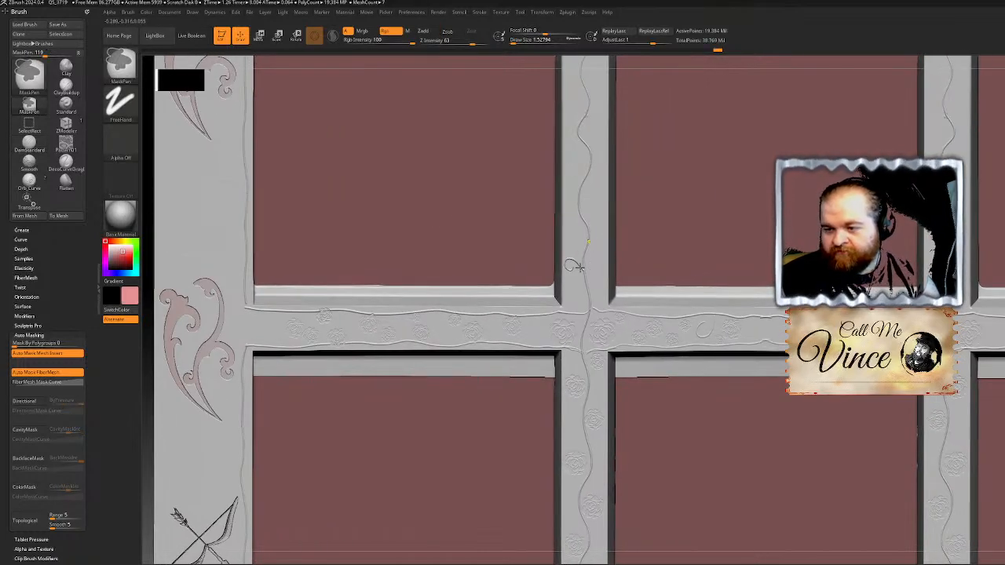
Step: Carve branching pairs of curled tendrils on both sides of the left mullion's vine, starting just above the crossbar
ctrl+right_drag(585, 271, 697, 330)
mouse_move(585, 290)
mouse_down()
mouse_move(557, 283)
mouse_move(573, 297)
mouse_move(603, 286)
mouse_move(549, 263)
mouse_move(554, 253)
mouse_up()
mouse_move(585, 285)
mouse_down()
mouse_move(614, 250)
mouse_move(579, 264)
mouse_move(583, 278)
mouse_move(556, 225)
mouse_move(617, 226)
mouse_move(563, 214)
mouse_up()
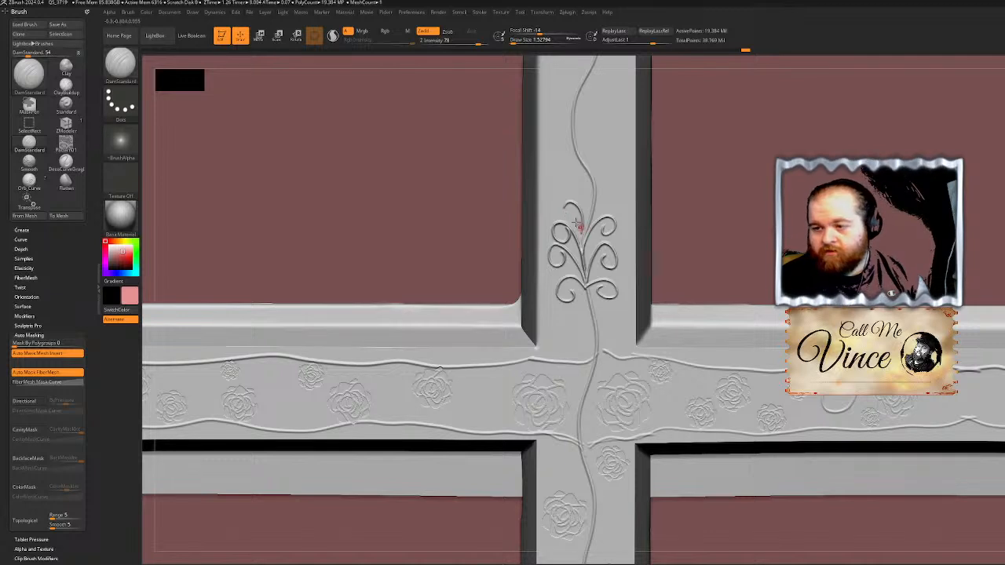
key(ctrl+z)
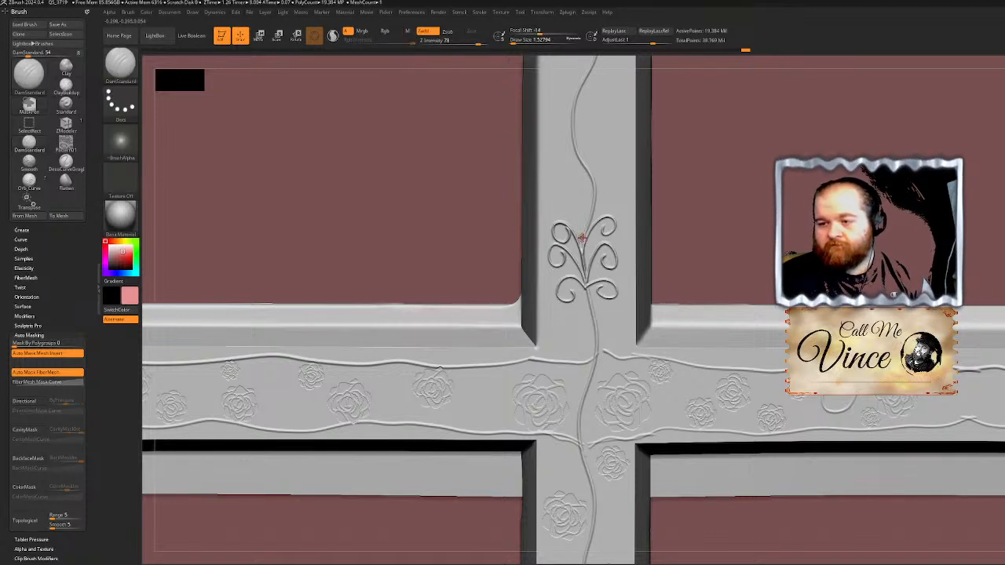
mouse_move(588, 233)
mouse_down()
mouse_move(619, 209)
mouse_move(568, 177)
mouse_move(570, 189)
mouse_move(621, 182)
mouse_move(590, 159)
mouse_move(604, 156)
mouse_move(602, 147)
mouse_move(553, 168)
mouse_move(565, 174)
mouse_move(597, 109)
mouse_move(600, 122)
mouse_up()
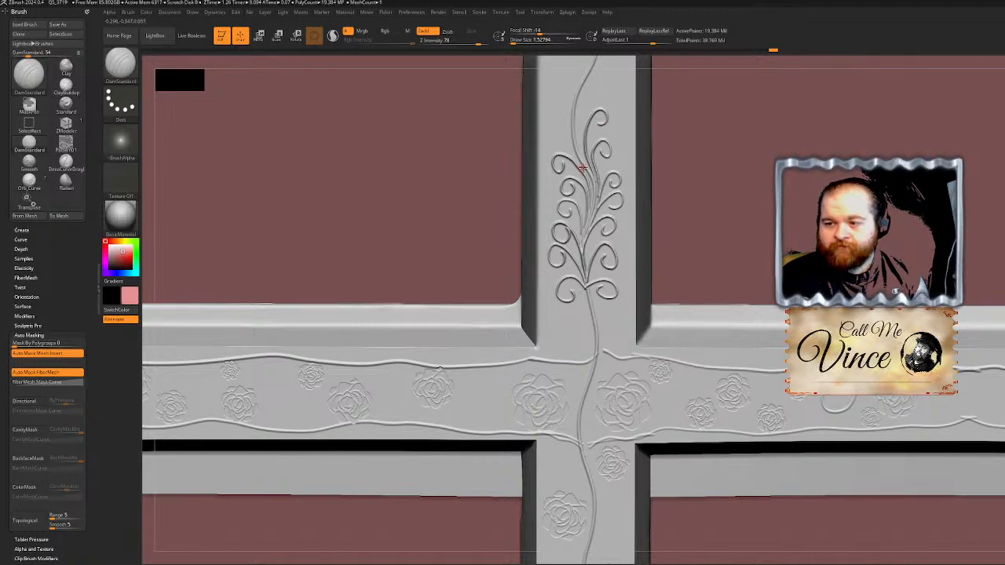
mouse_move(579, 160)
mouse_down()
mouse_move(562, 130)
mouse_move(550, 135)
mouse_move(559, 132)
mouse_up()
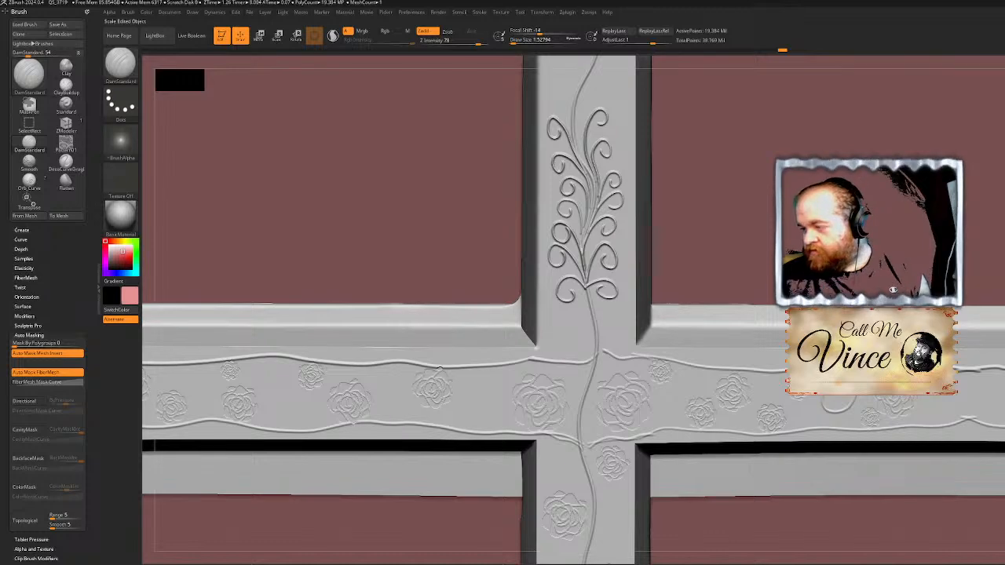
Step: Carve more curled tendril pairs further up the left mullion's vine and fill the mullion's edges with small curls
alt+drag(673, 116, 646, 354)
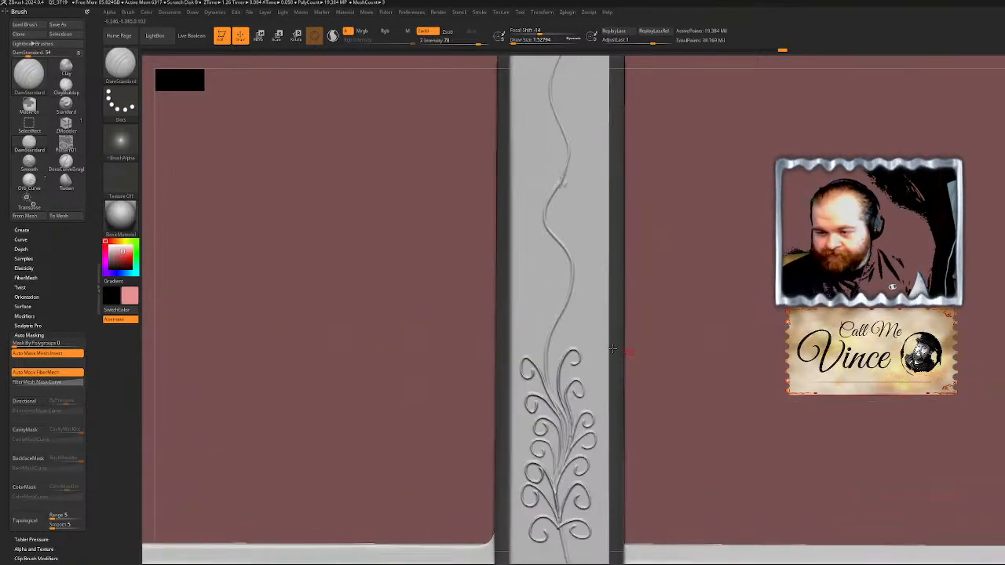
mouse_move(558, 399)
mouse_down()
mouse_move(556, 370)
mouse_move(575, 325)
mouse_up()
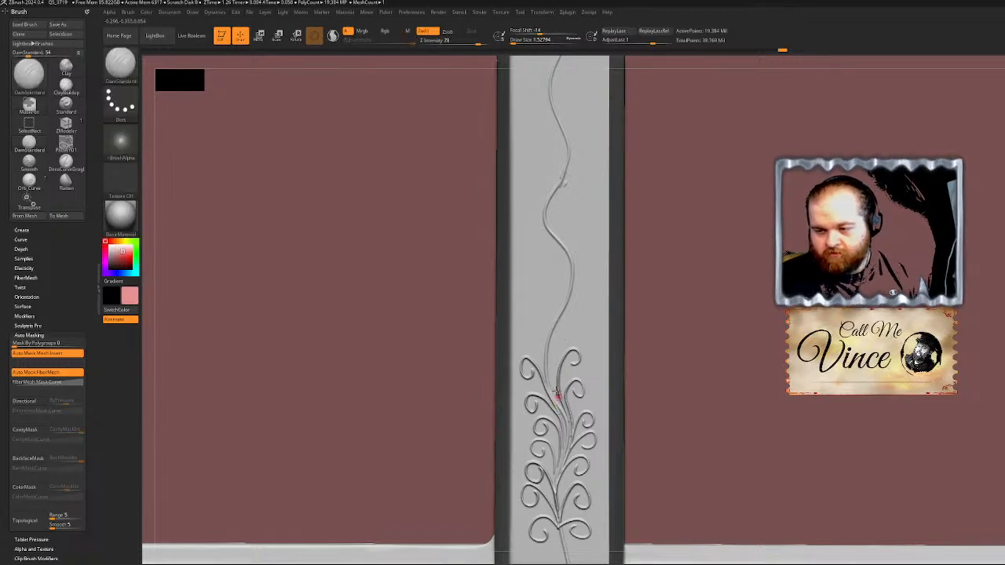
mouse_move(552, 380)
mouse_down()
mouse_move(562, 340)
mouse_move(586, 335)
mouse_move(581, 312)
mouse_up()
mouse_move(540, 357)
mouse_down()
mouse_move(519, 335)
mouse_move(542, 297)
mouse_move(533, 315)
mouse_move(540, 306)
mouse_up()
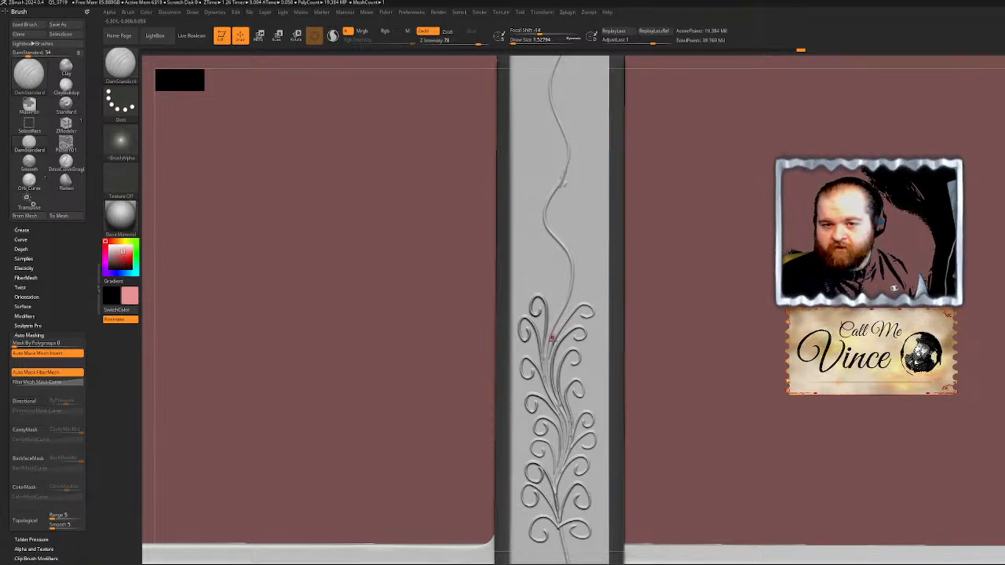
click(121, 64)
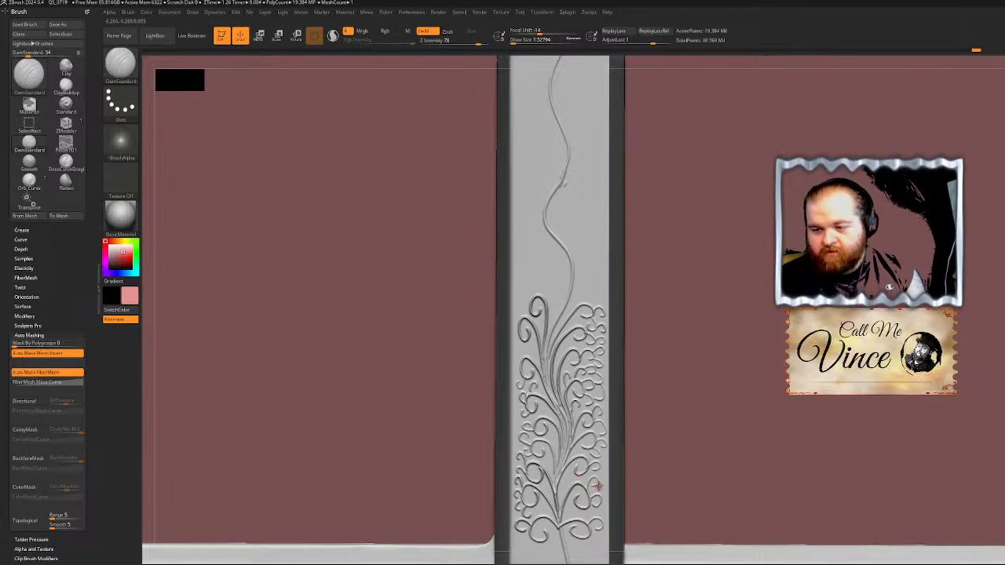
Step: Carve long curled tendrils on both sides of the vine above the dense small curls, redoing a misplaced stroke
mouse_move(544, 339)
mouse_down()
mouse_move(554, 309)
mouse_move(537, 262)
mouse_move(537, 286)
mouse_up()
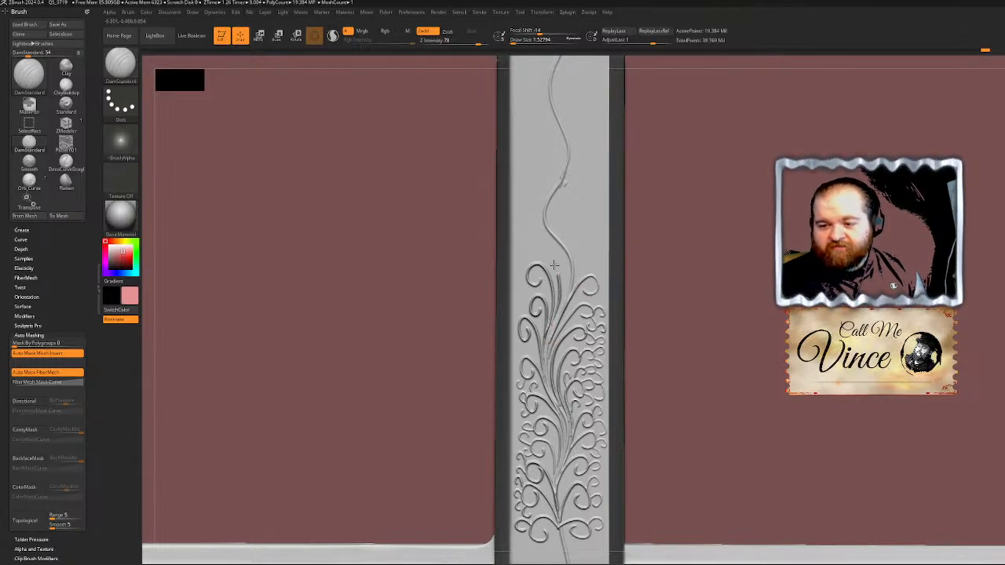
mouse_move(531, 241)
mouse_down()
mouse_move(518, 250)
mouse_move(575, 291)
mouse_move(594, 232)
mouse_move(603, 248)
mouse_move(589, 253)
mouse_up()
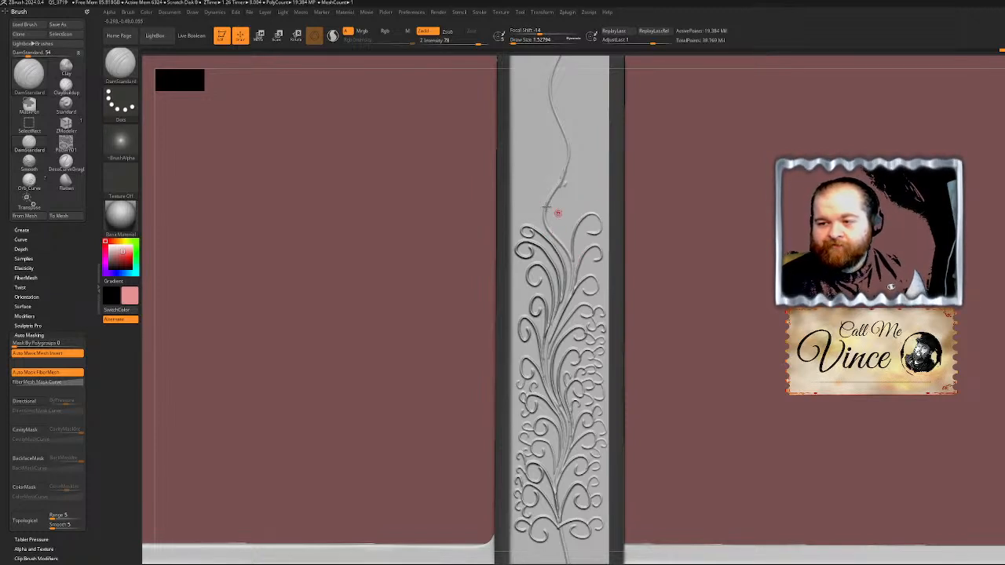
drag(521, 202, 531, 208)
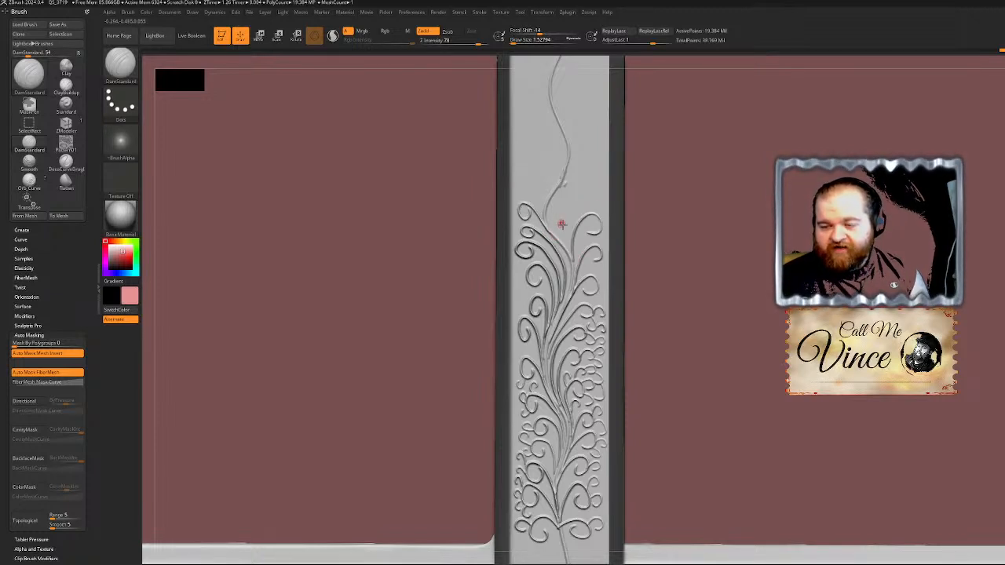
mouse_move(566, 249)
mouse_down()
mouse_move(570, 204)
mouse_move(590, 193)
mouse_move(577, 211)
mouse_move(542, 219)
mouse_up()
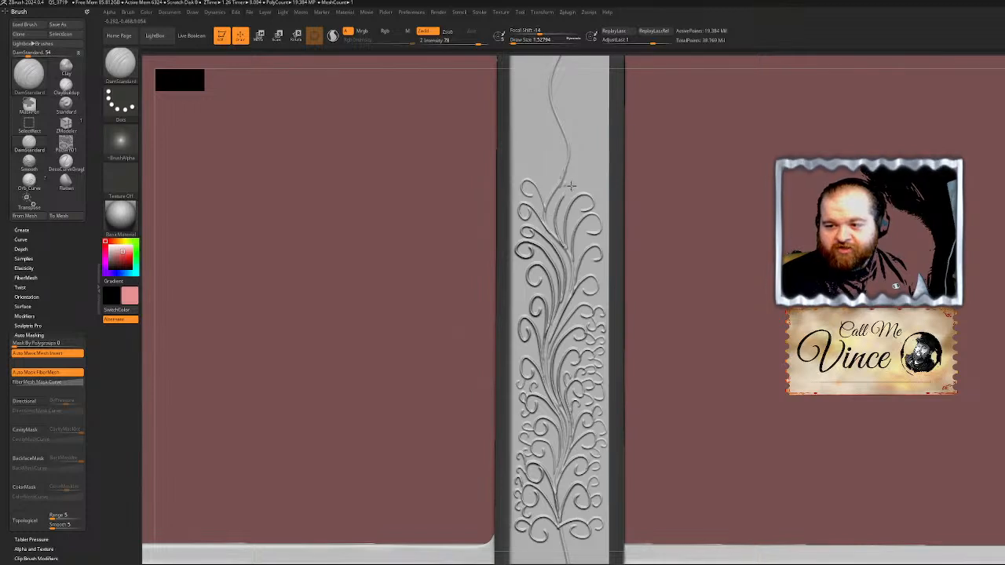
key(ctrl+z)
mouse_move(560, 181)
mouse_down()
mouse_move(583, 166)
mouse_move(583, 185)
mouse_move(573, 181)
mouse_up()
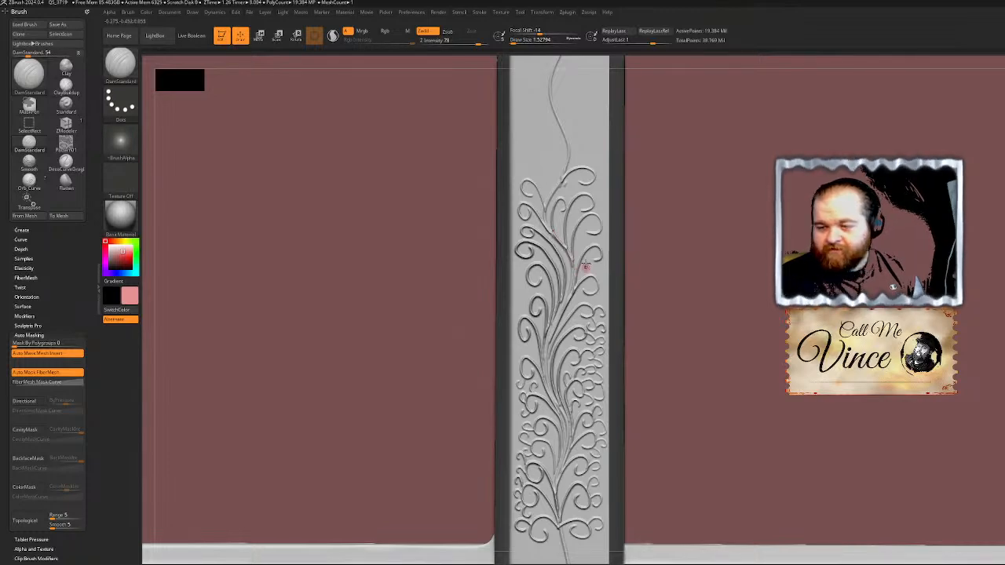
Step: Continue the paired curled tendrils up the vine's next bend on the upper part of the left mullion, undoing misplaced curls
alt+drag(892, 196, 886, 281)
alt+right_drag(565, 239, 568, 395)
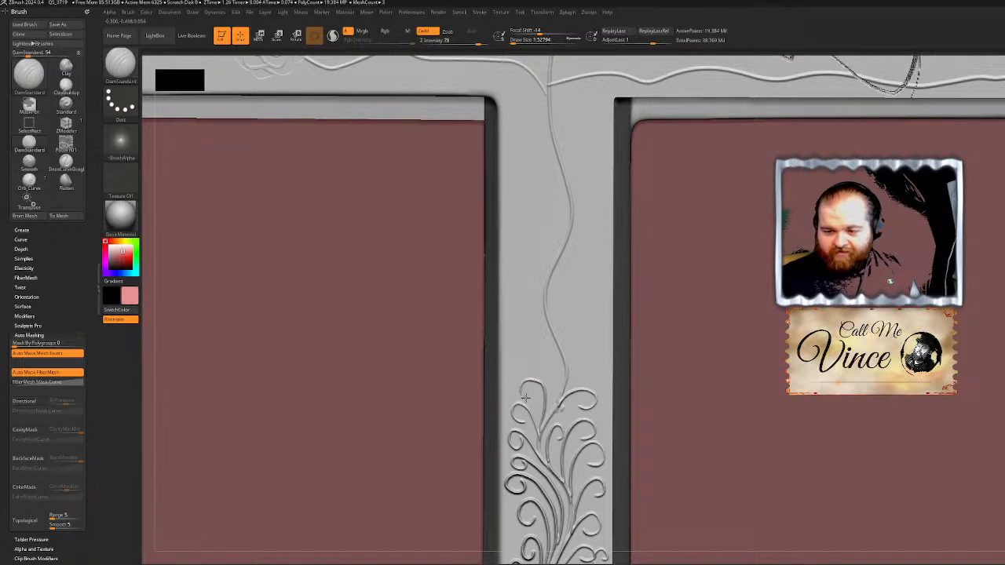
mouse_move(555, 410)
mouse_down()
mouse_move(531, 353)
mouse_move(540, 367)
mouse_up()
drag(564, 406, 595, 360)
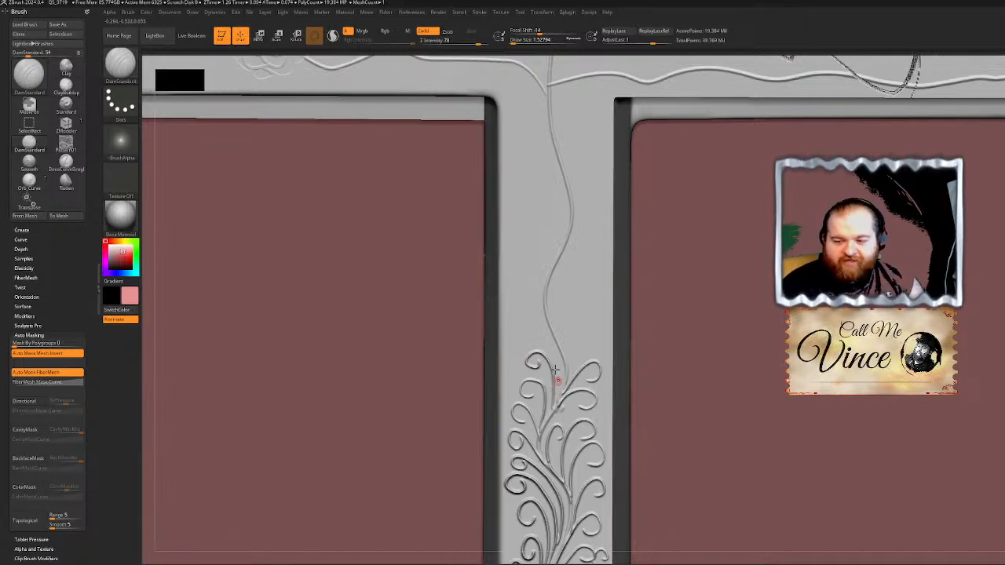
mouse_move(564, 378)
mouse_down()
mouse_move(542, 334)
mouse_move(523, 343)
mouse_move(542, 348)
mouse_move(552, 332)
mouse_up()
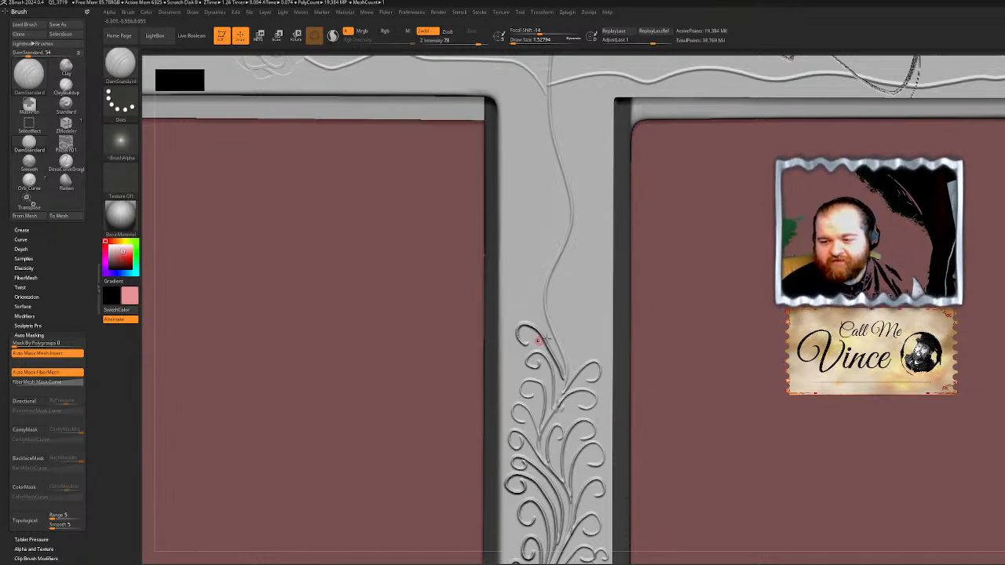
key(ctrl+z)
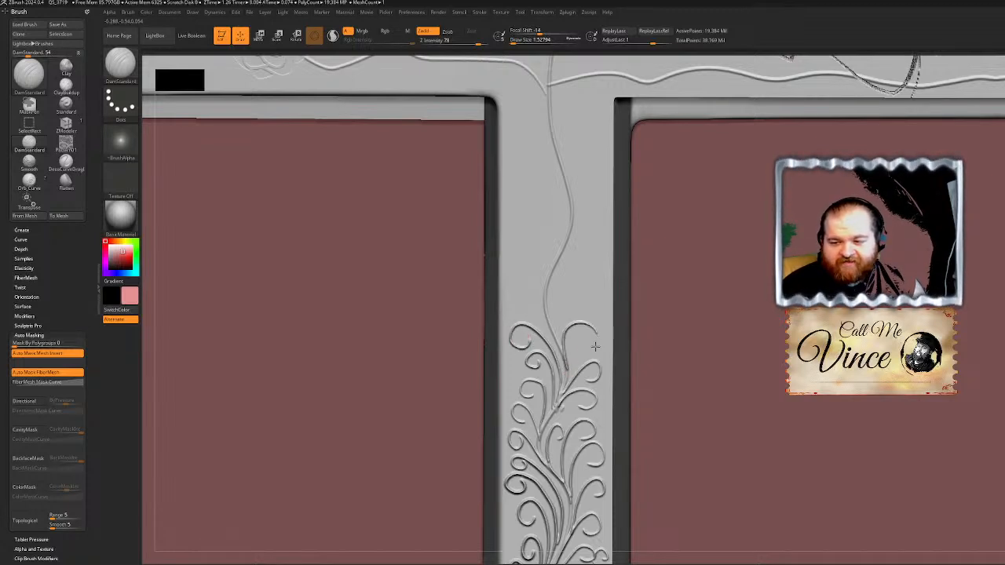
mouse_move(547, 331)
mouse_down()
mouse_move(518, 294)
mouse_move(523, 302)
mouse_up()
key(ctrl+z)
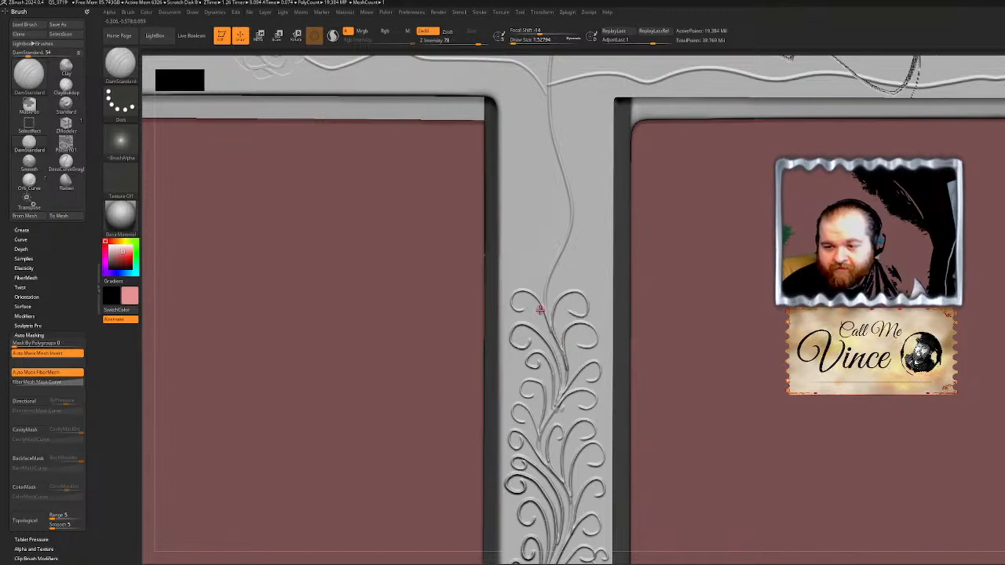
Step: Carve the remaining curled tendrils on both sides of the vine up to the frame's top rail, redoing uneven curls
mouse_move(526, 258)
mouse_down()
mouse_move(529, 276)
mouse_move(590, 278)
mouse_move(520, 225)
mouse_up()
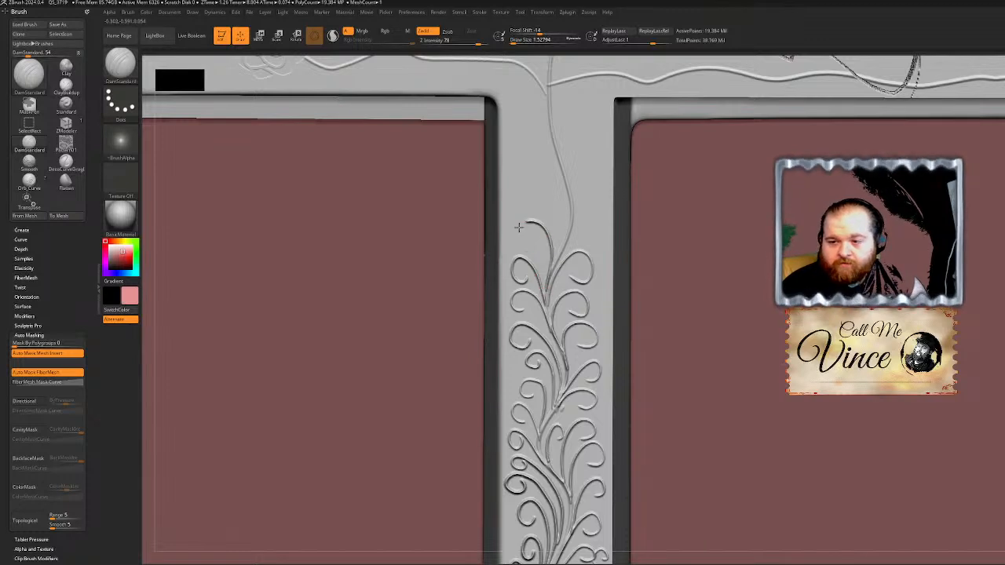
mouse_move(556, 271)
mouse_down()
mouse_move(588, 209)
mouse_move(606, 232)
mouse_move(520, 195)
mouse_move(518, 206)
mouse_up()
key(ctrl+z)
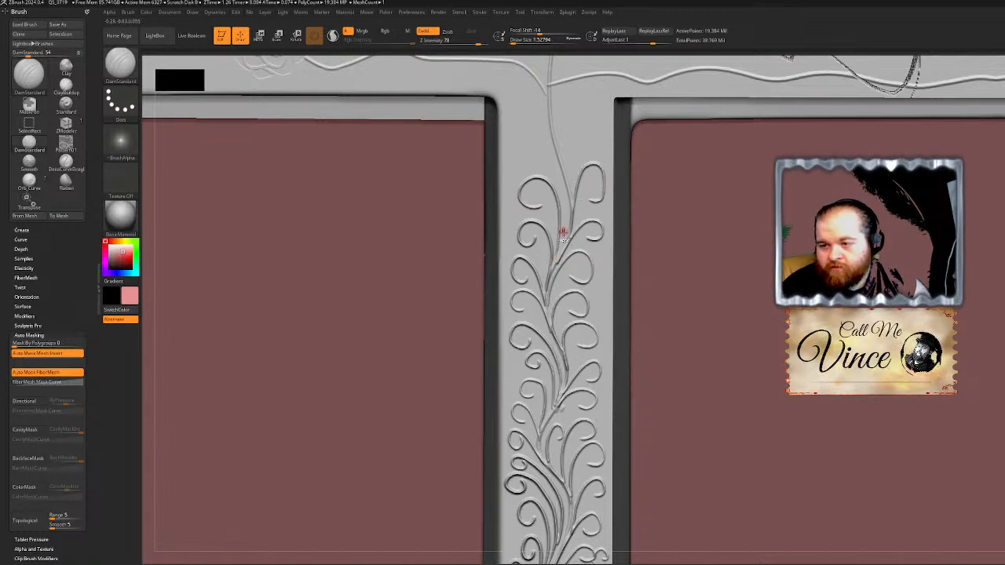
mouse_move(563, 245)
mouse_down()
mouse_move(599, 175)
mouse_move(580, 203)
mouse_up()
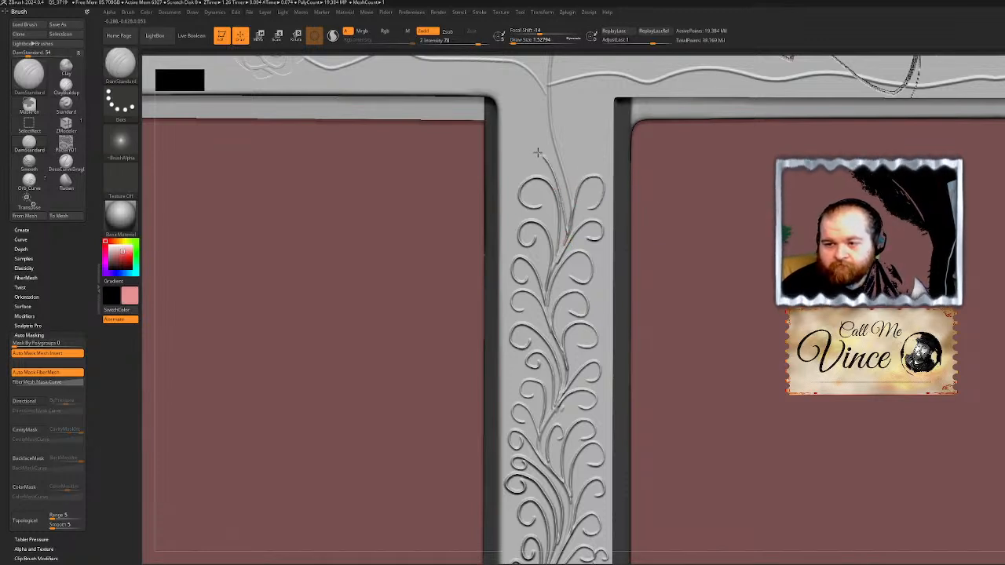
key(ctrl)
drag(570, 205, 523, 142)
mouse_move(565, 179)
mouse_down()
mouse_move(603, 109)
mouse_move(588, 130)
mouse_move(515, 109)
mouse_move(581, 85)
mouse_move(579, 110)
mouse_up()
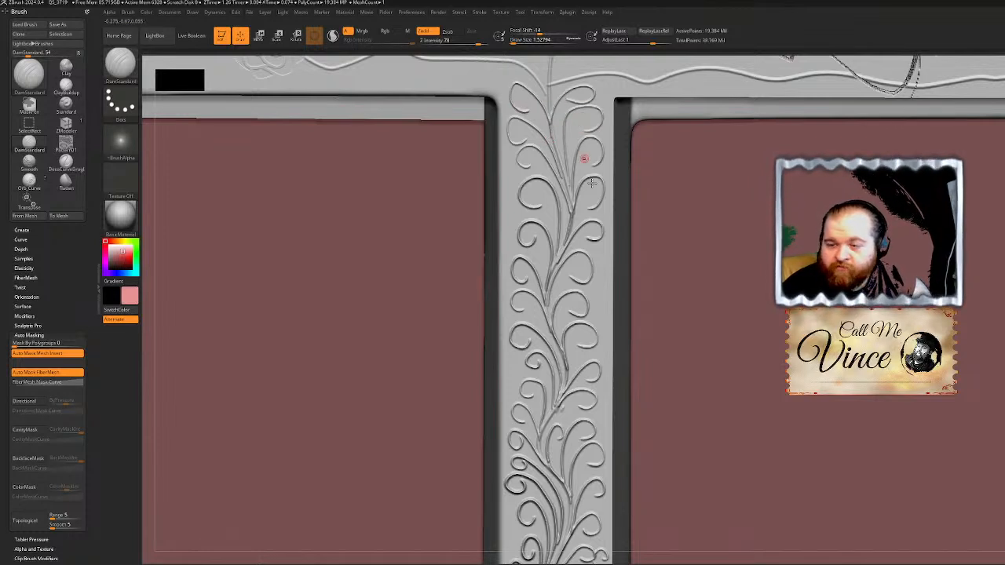
Step: Using the ClayBuildup brush with the rose alpha, stamp roses mainly inside the upper right-hand curls and undo the topmost one
click(120, 64)
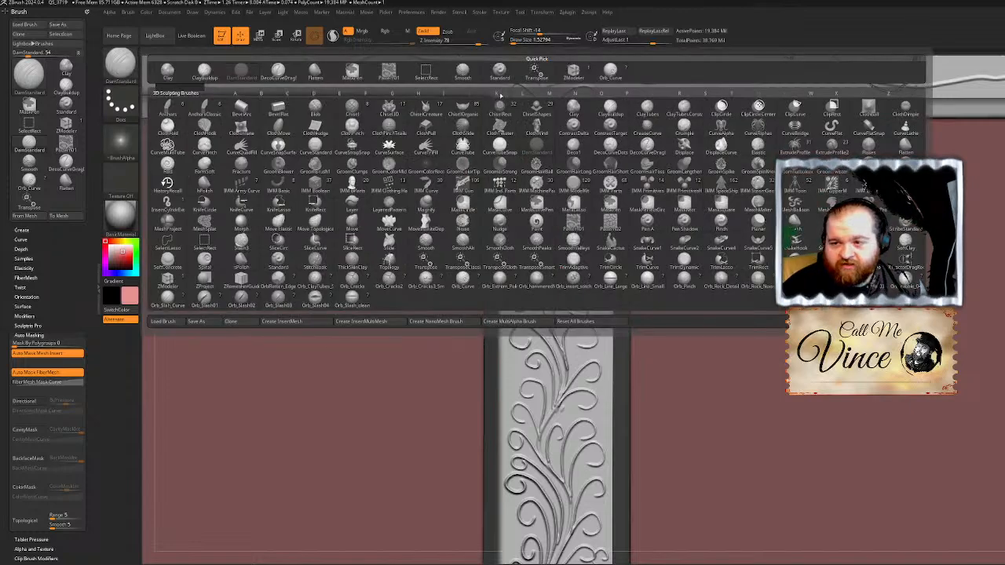
click(610, 107)
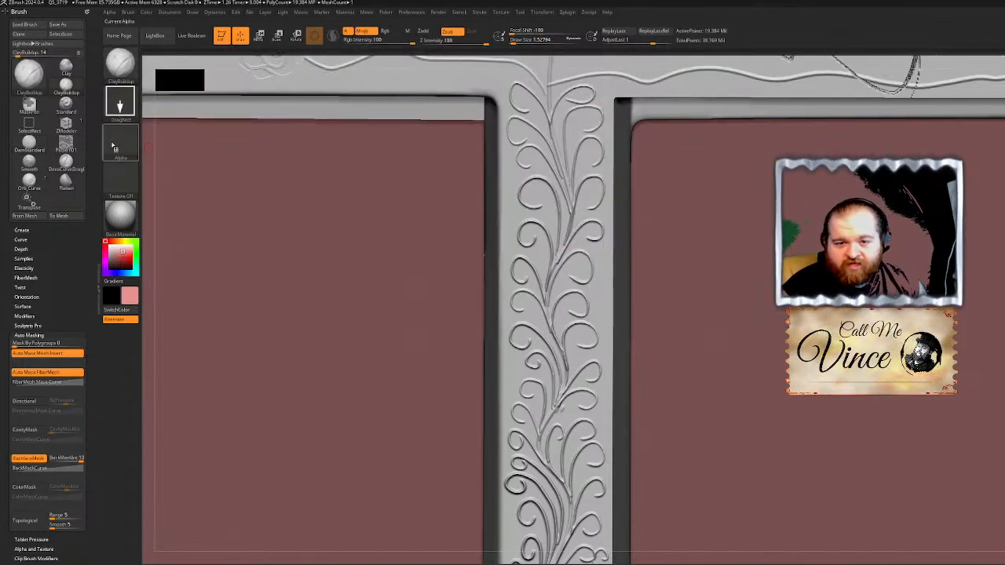
click(120, 141)
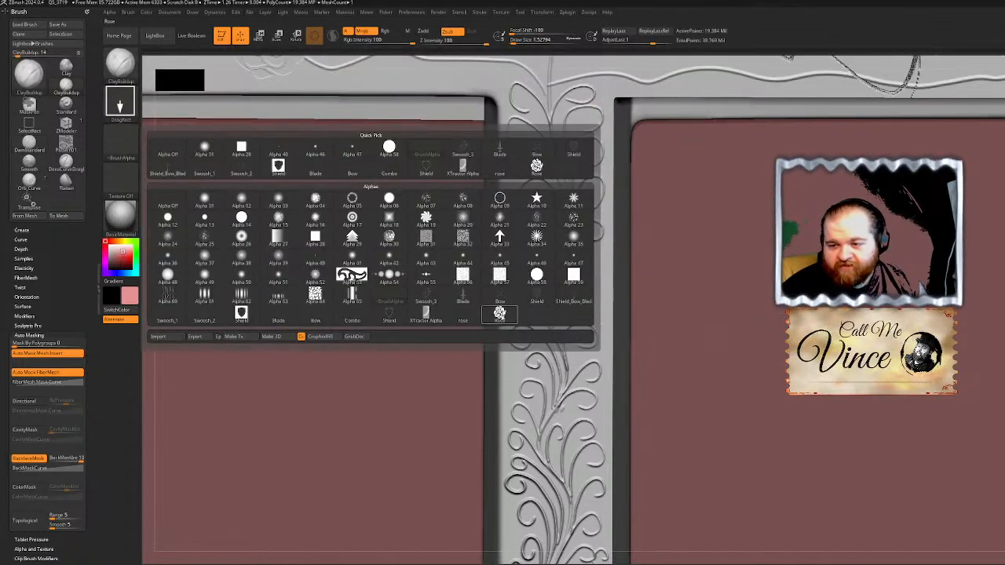
click(530, 308)
drag(518, 373, 534, 360)
drag(580, 269, 603, 245)
drag(593, 190, 597, 106)
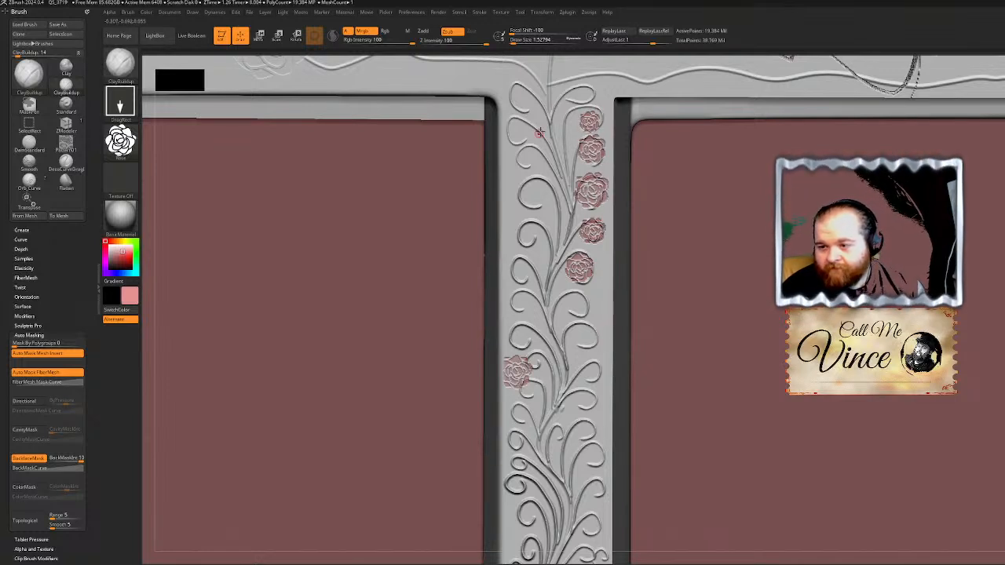
key(ctrl+z)
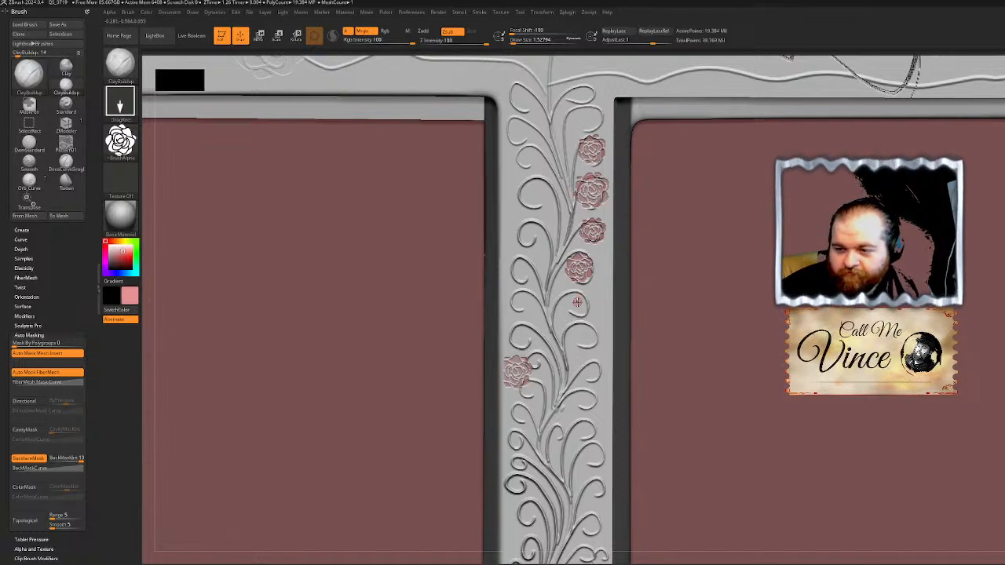
Step: Stamp roses of varying sizes inside the left-hand curls and remaining upper right-hand curls, undoing the rose in the top right-hand curl
drag(577, 302, 588, 312)
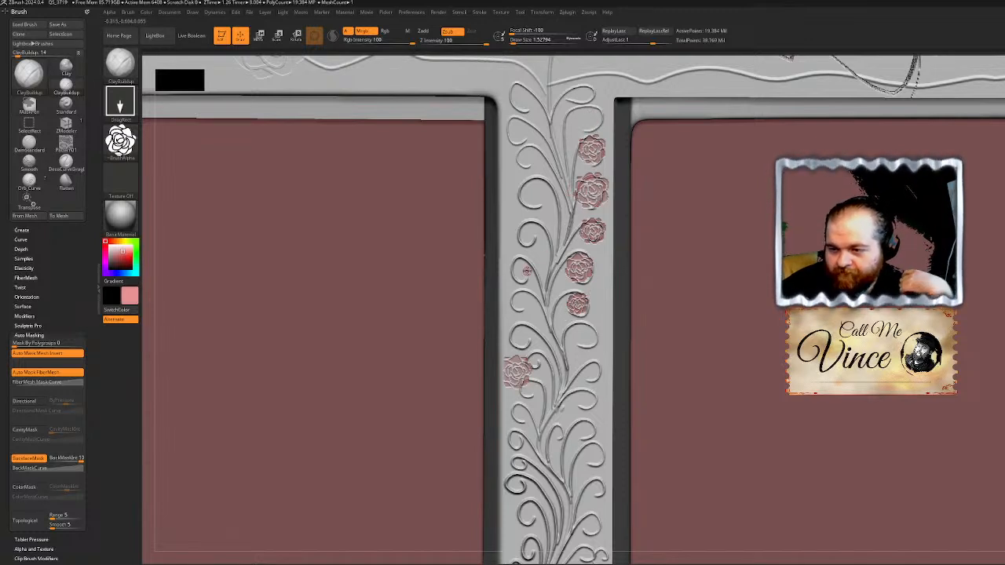
drag(521, 270, 523, 275)
drag(525, 234, 528, 237)
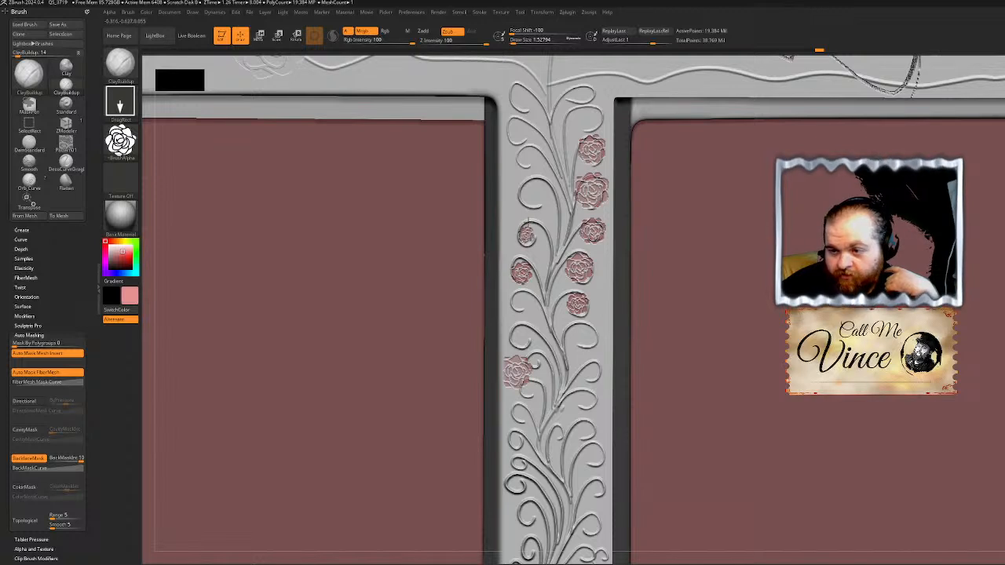
drag(533, 194, 536, 198)
drag(525, 157, 518, 132)
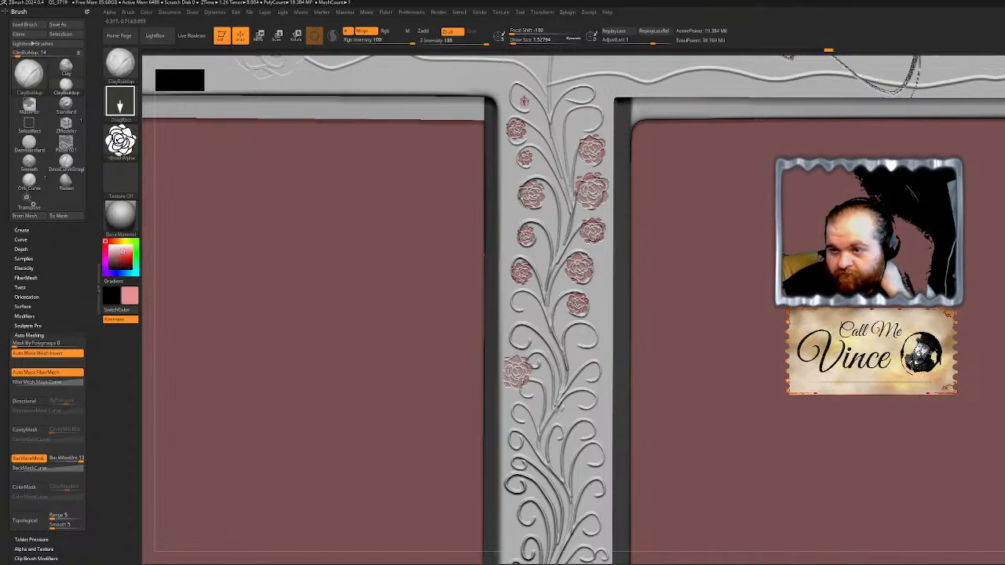
drag(526, 91, 530, 89)
drag(586, 119, 580, 93)
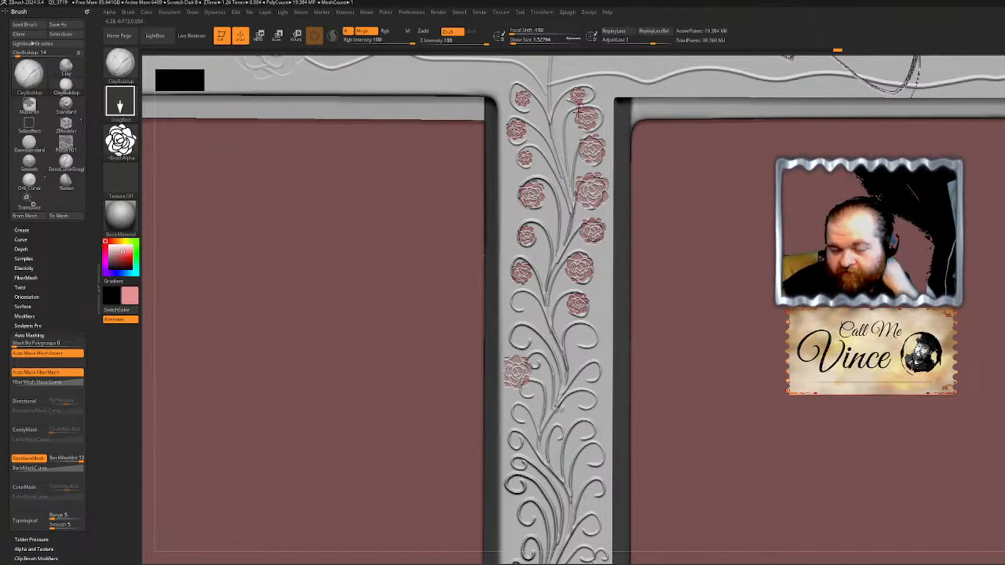
key(ctrl+z)
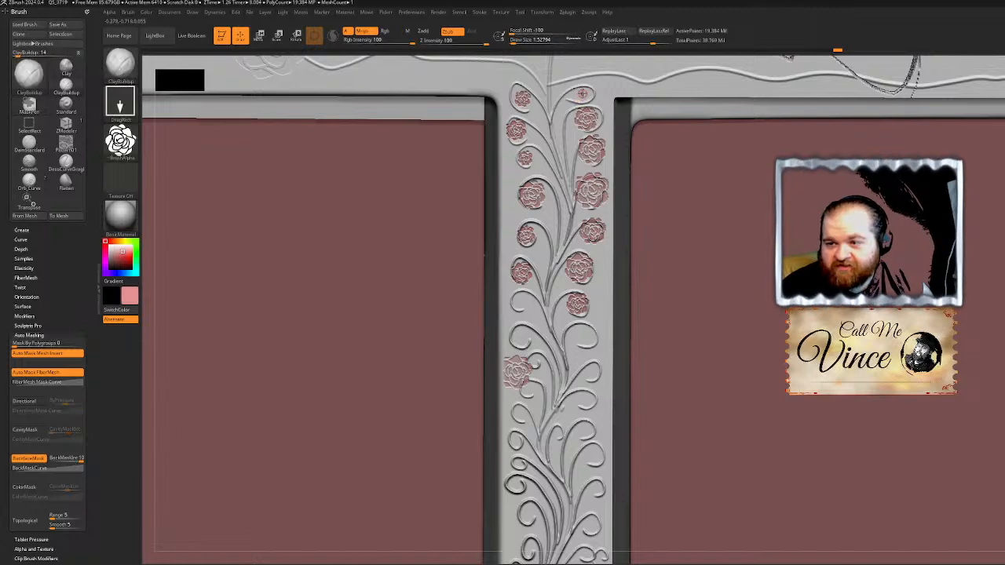
key(ctrl+z)
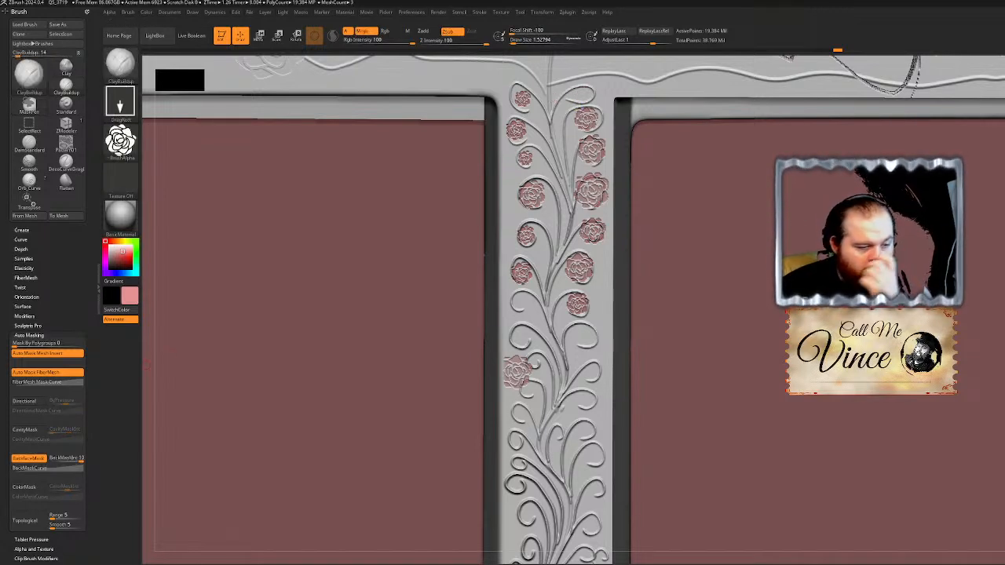
Step: Switch to Photoshop and reduce the rose image's canvas size to 1024 by 1024 pixels, accepting the clipping
key(alt+Tab)
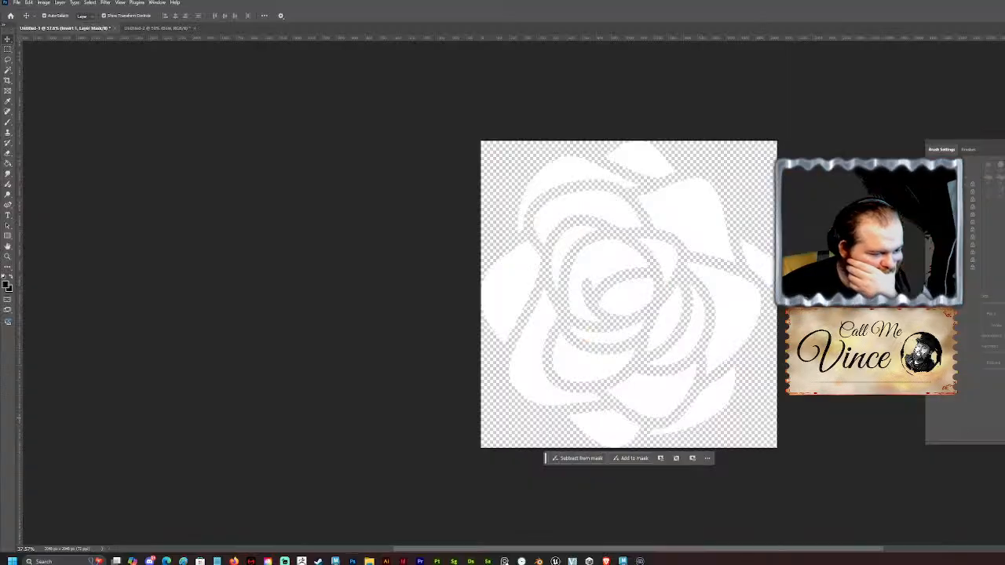
click(28, 3)
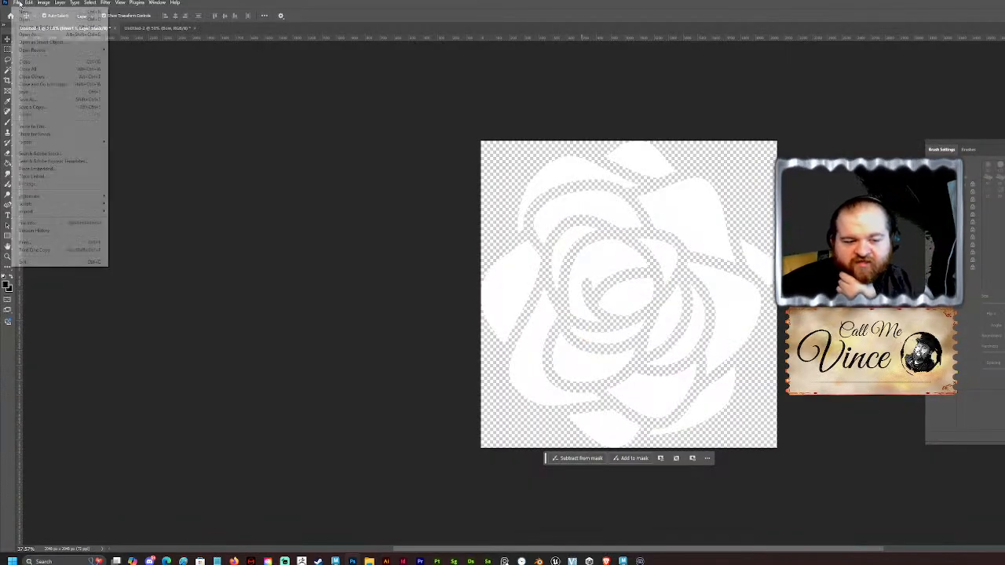
mouse_move(29, 2)
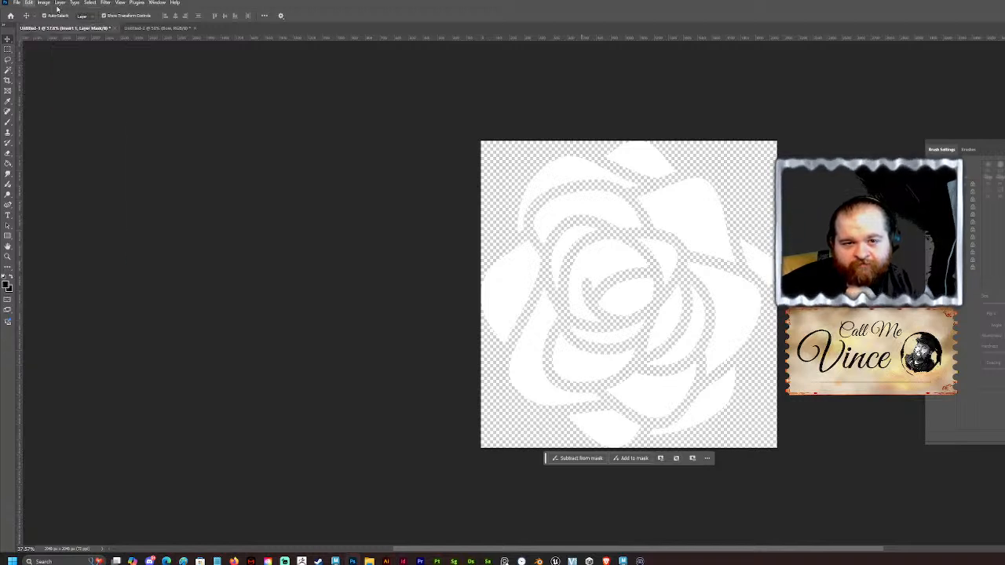
click(56, 70)
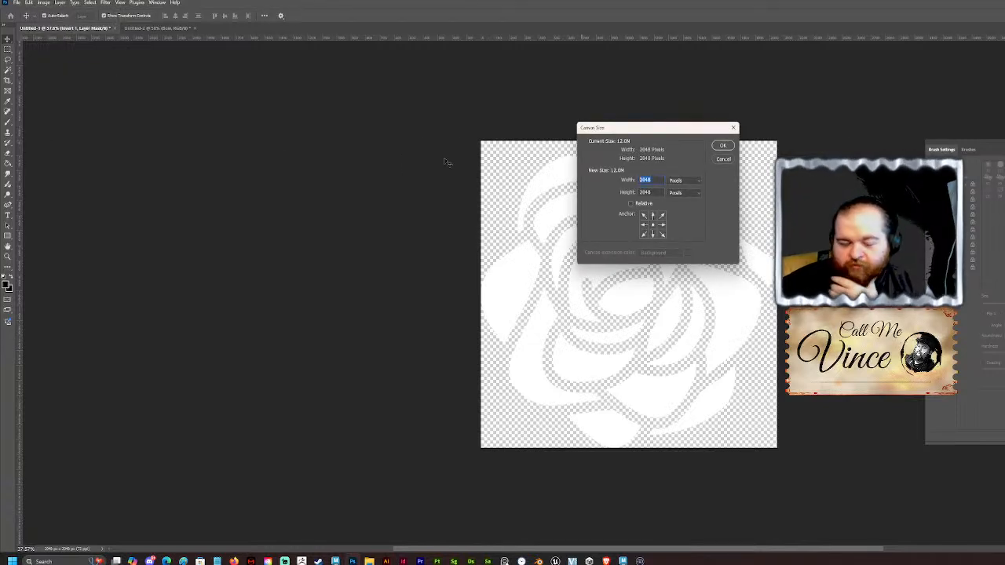
text(10)
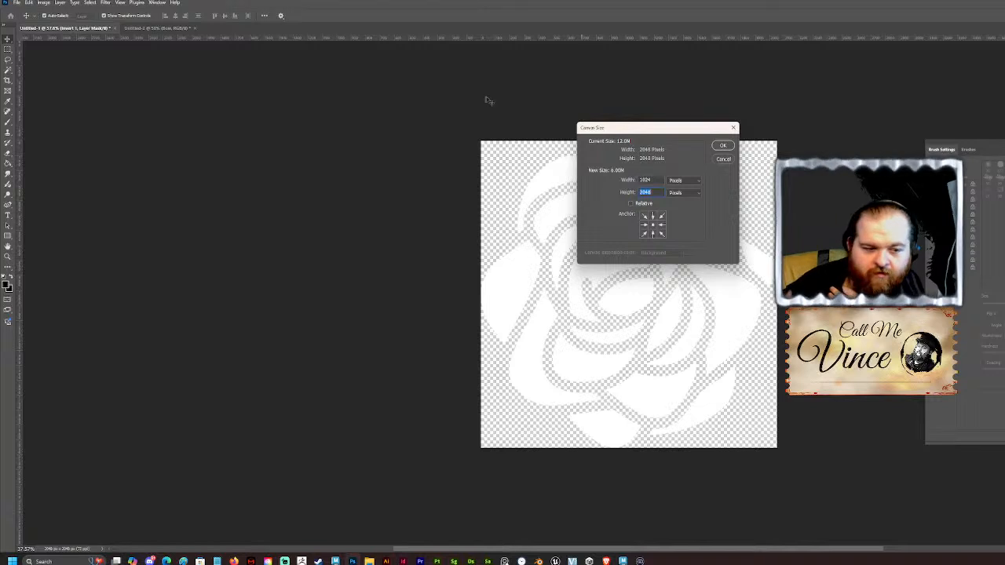
key(Return)
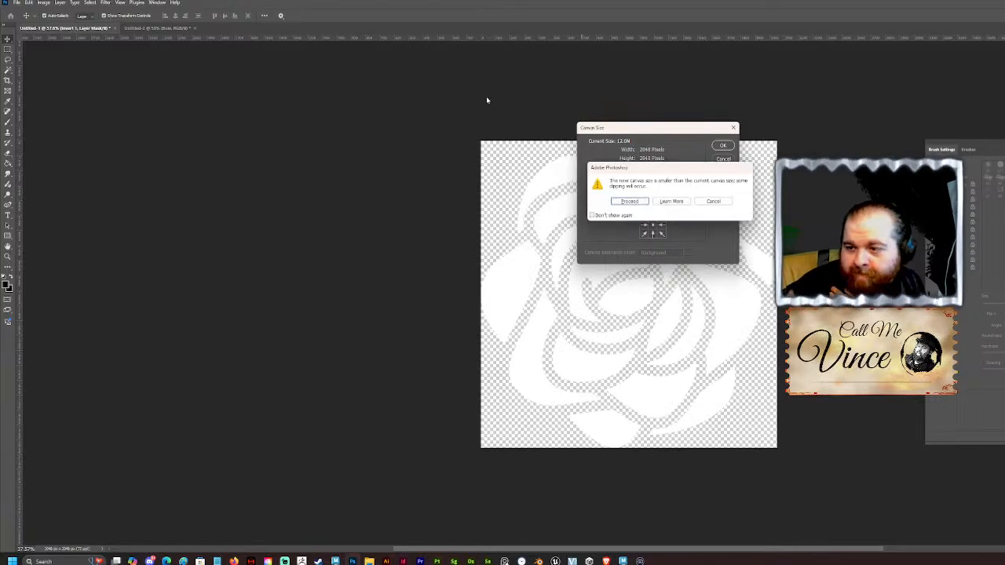
click(629, 202)
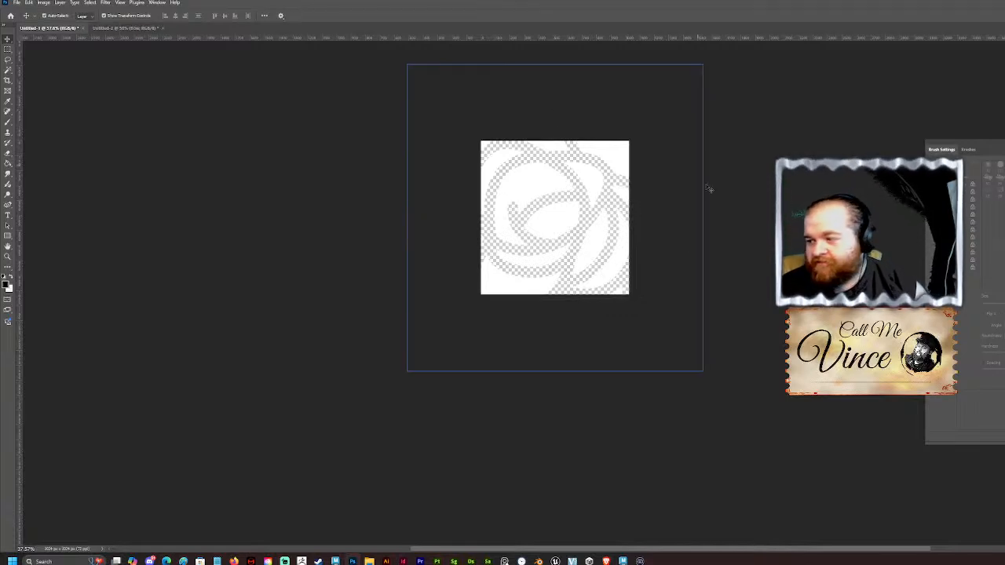
Step: Scale the rose layer down about its centre to fit the smaller canvas and commit the transform
scroll(589, 235, up, 1)
click(554, 243)
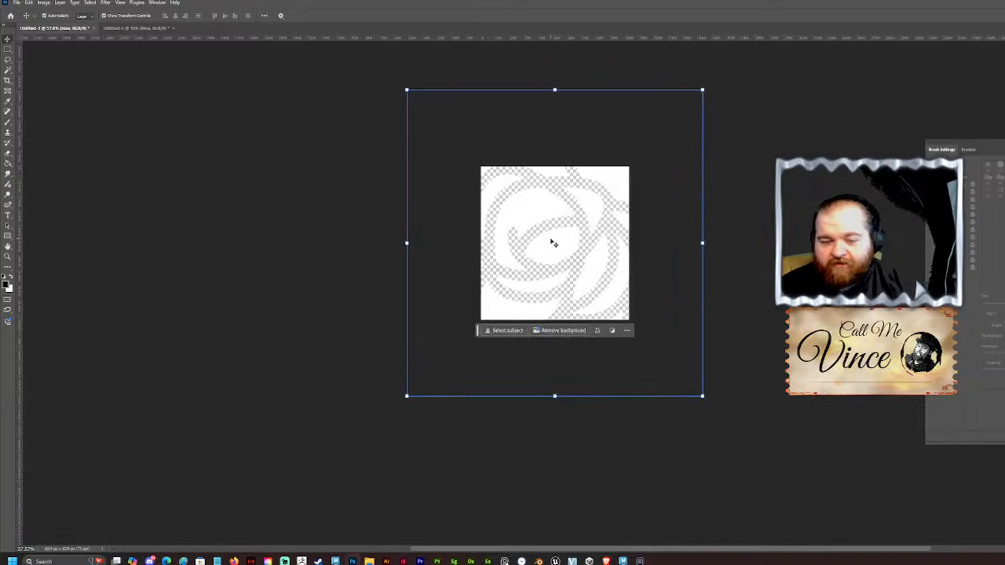
drag(555, 92, 557, 166)
drag(552, 394, 555, 319)
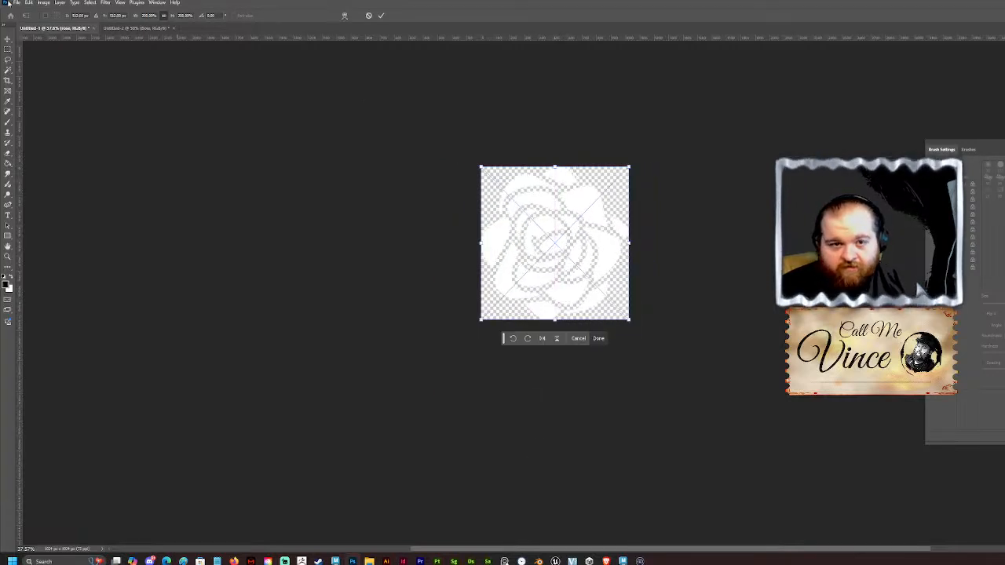
click(15, 2)
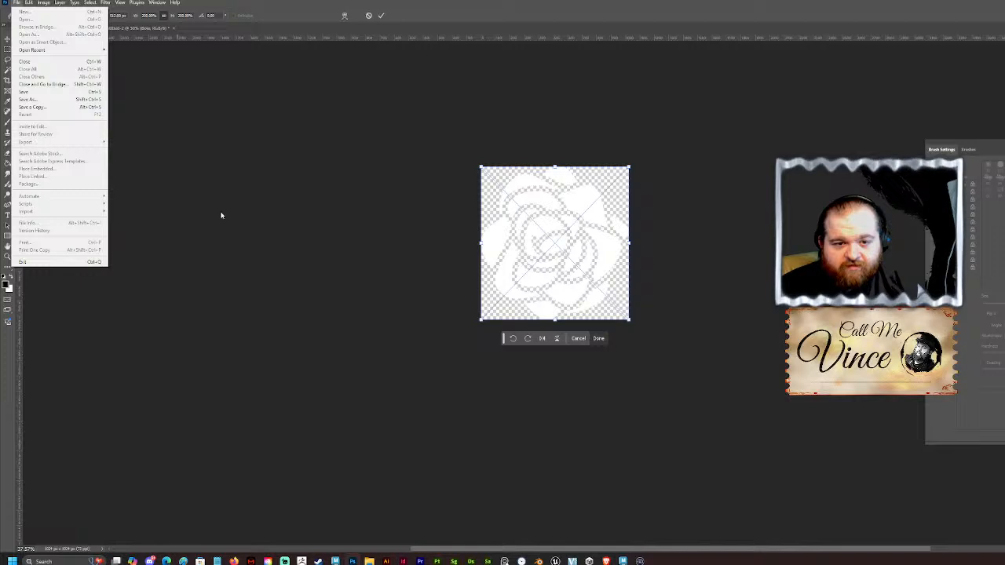
click(353, 239)
Step: Quick-export the resized rose as a PNG named Rose_1k in the Alpha_Brushes folder
click(16, 2)
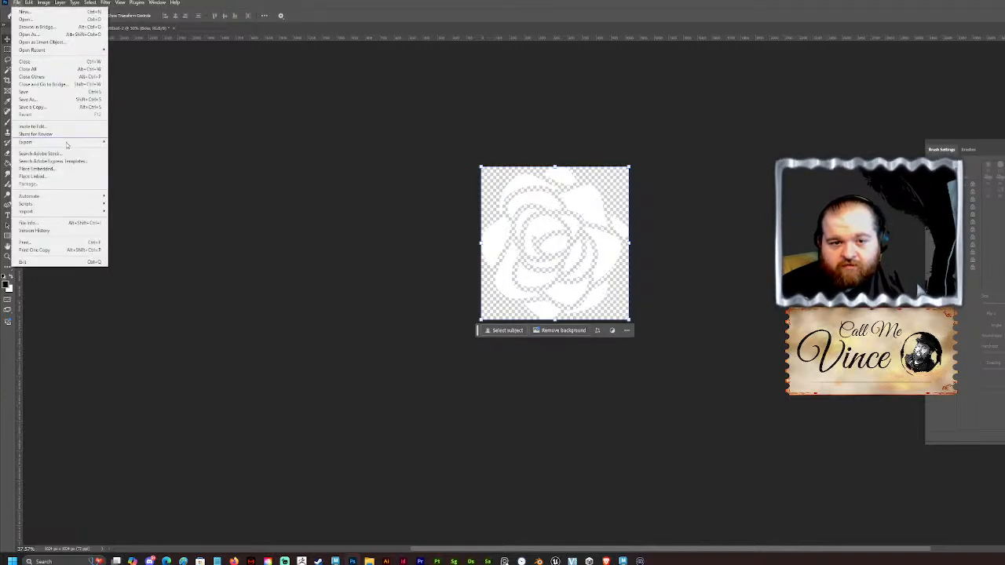
mouse_move(46, 142)
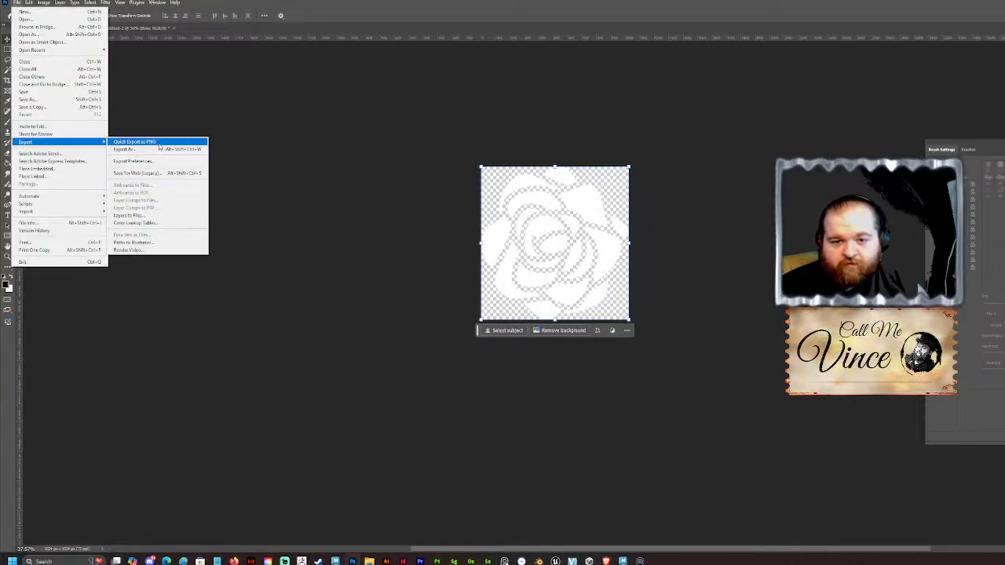
click(137, 142)
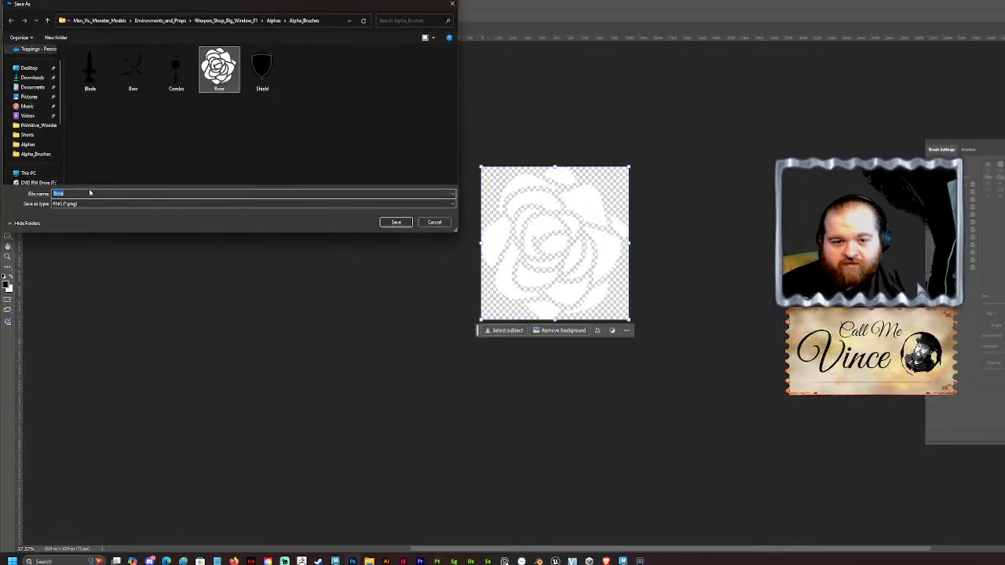
click(87, 193)
click(84, 193)
text(_)
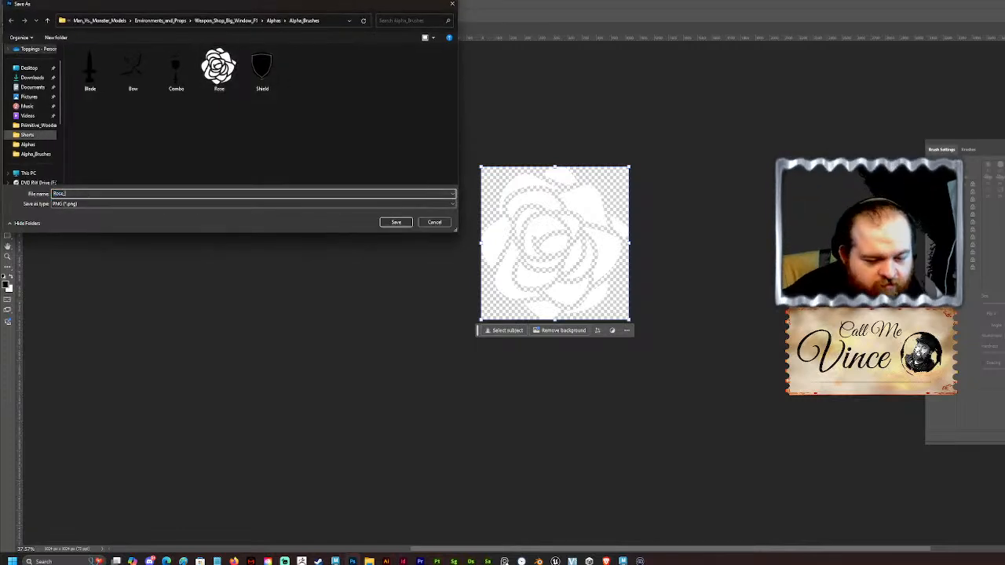
text(1k)
key(Return)
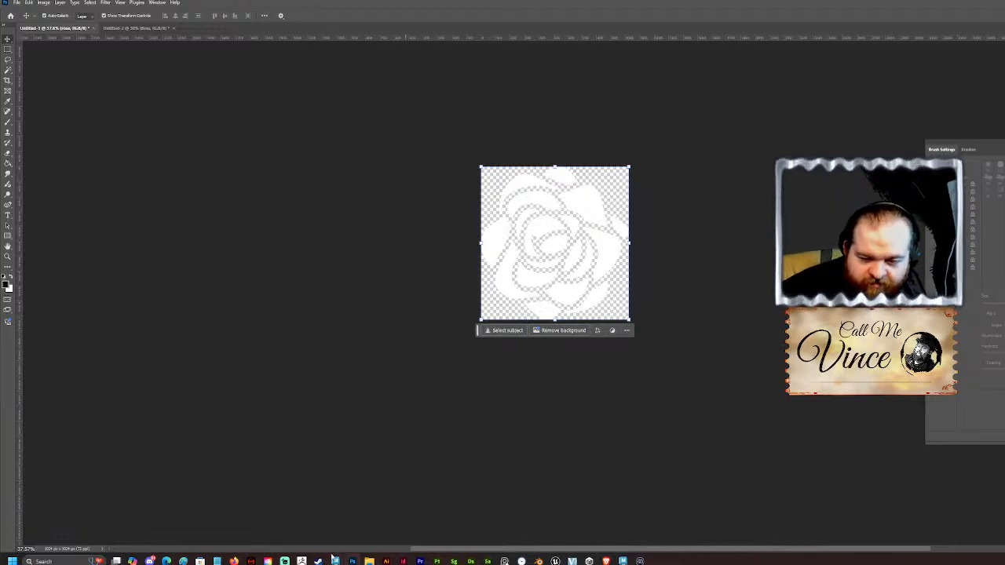
Step: Switch back to ZBrush and import Rose_1k as the brush alpha
click(305, 561)
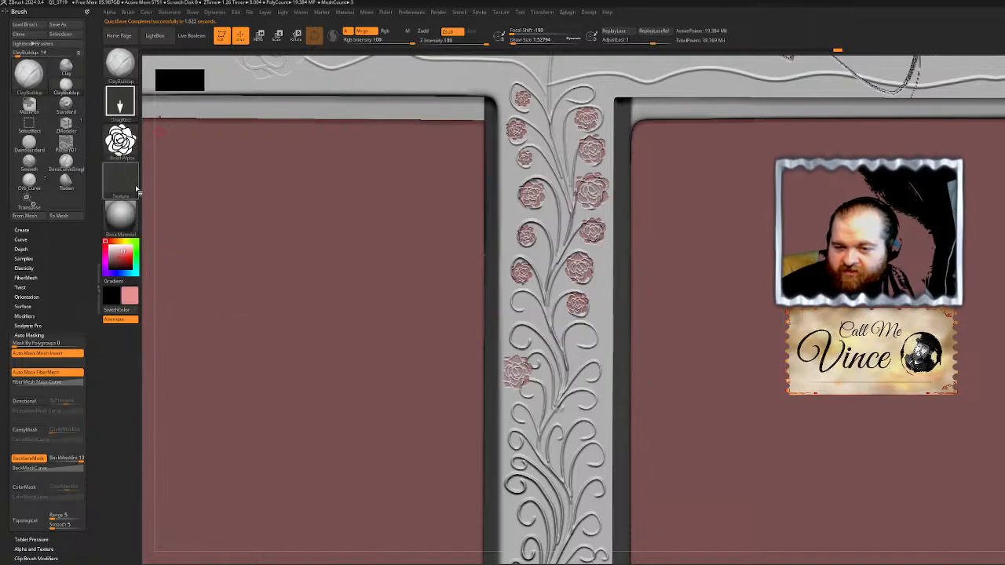
click(128, 145)
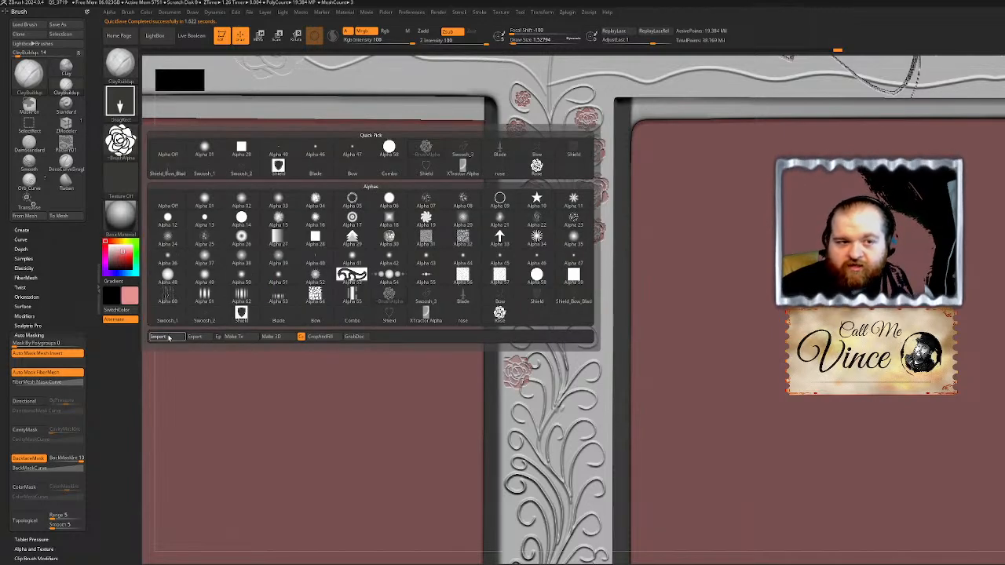
click(168, 337)
click(261, 69)
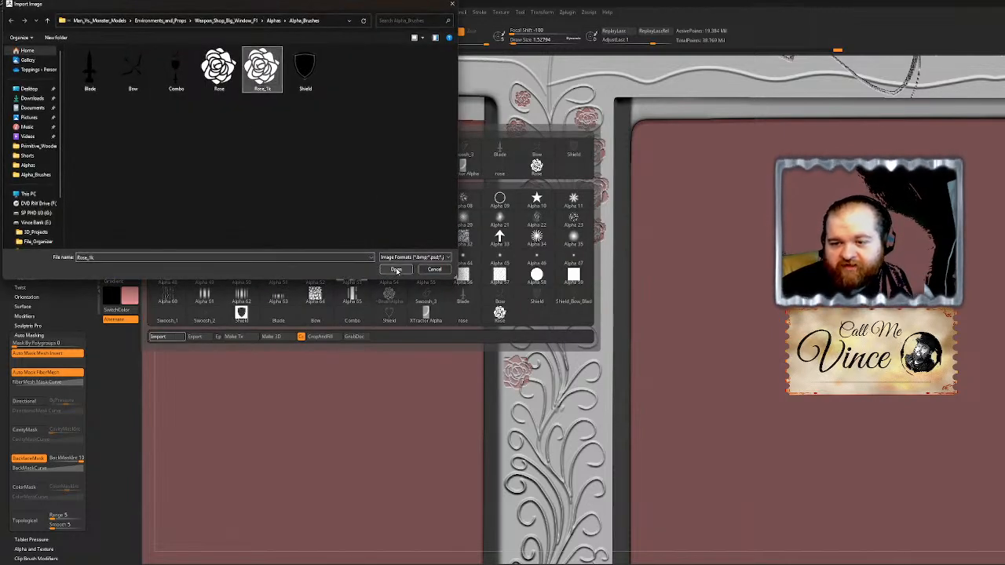
click(395, 269)
Step: Undo all the roses stamped in the curls of the left mullion, leaving only the carved vine
key(ctrl+z)
key(ctrl+z)
key(ctrl+z)
key(ctrl+z)
key(ctrl+z)
key(ctrl+z)
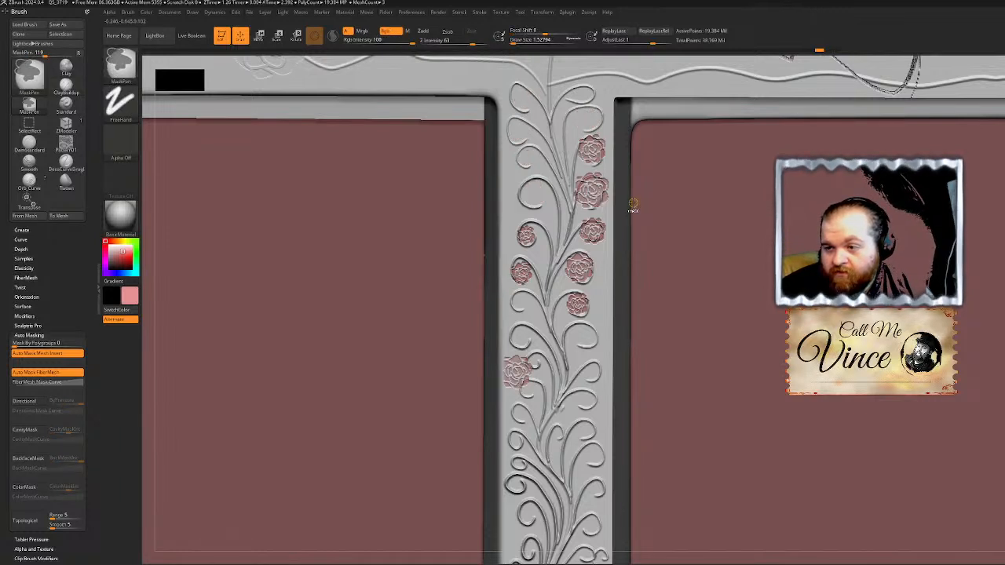
key(ctrl+z)
key(ctrl+z)
key(ctrl+z)
key(ctrl+z)
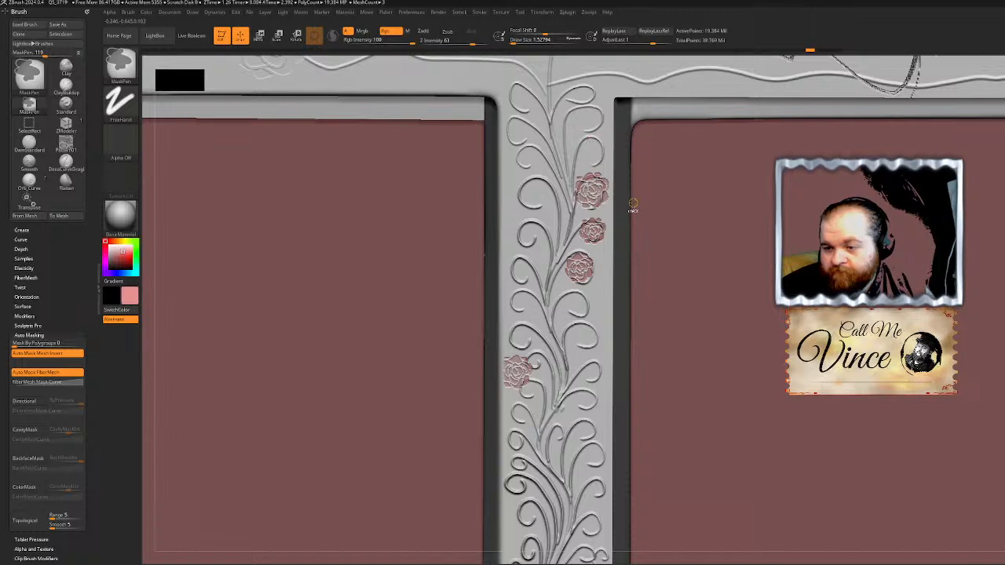
key(ctrl+z)
key(ctrl+z)
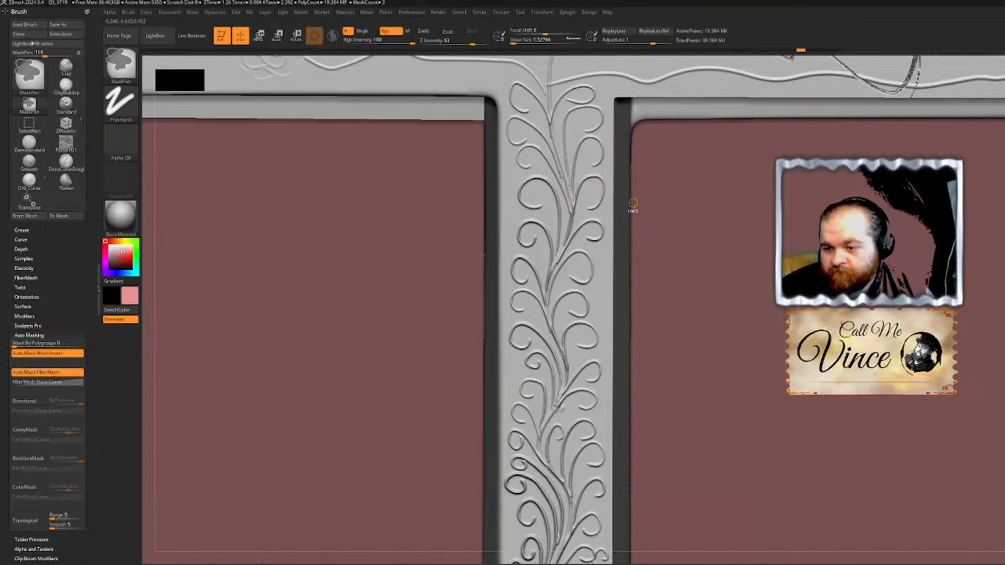
mouse_move(789, 51)
drag(791, 52, 802, 53)
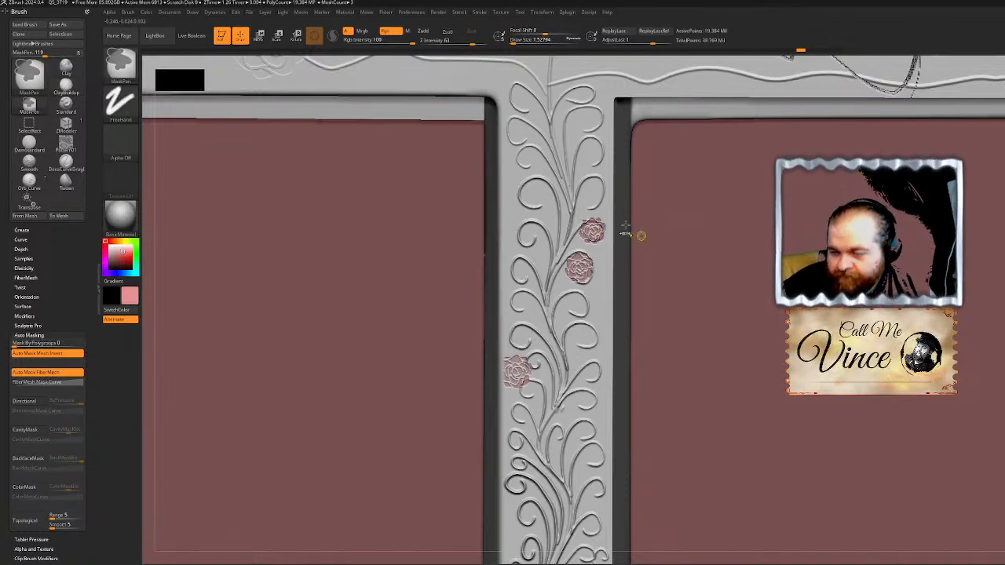
key(ctrl+z)
key(ctrl+z)
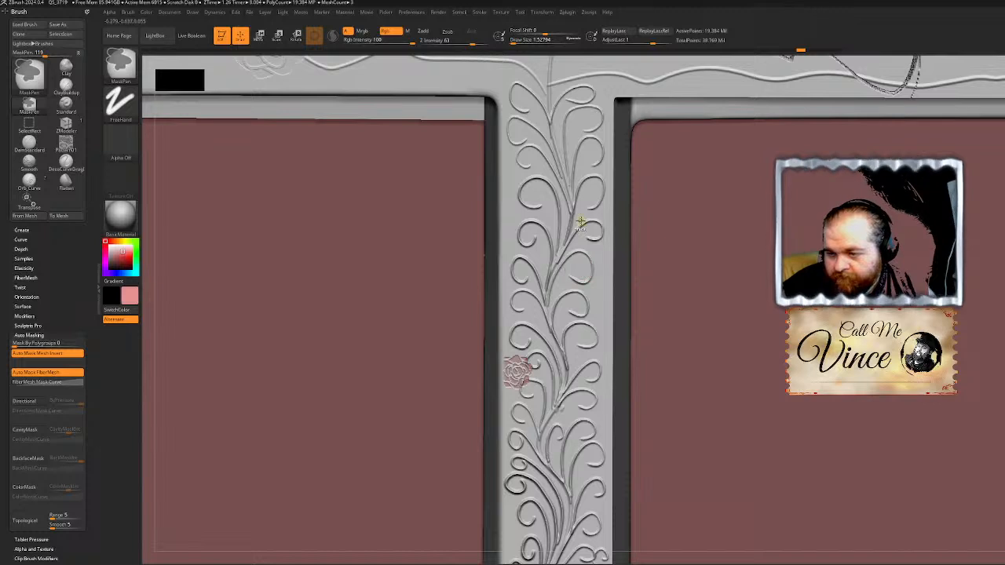
key(ctrl+z)
Step: Stamp roses with the new alpha inside the upper right-hand curls, undoing the attempts in the curl above them
mouse_move(589, 192)
mouse_down()
mouse_move(598, 175)
mouse_move(588, 149)
mouse_move(595, 112)
mouse_up()
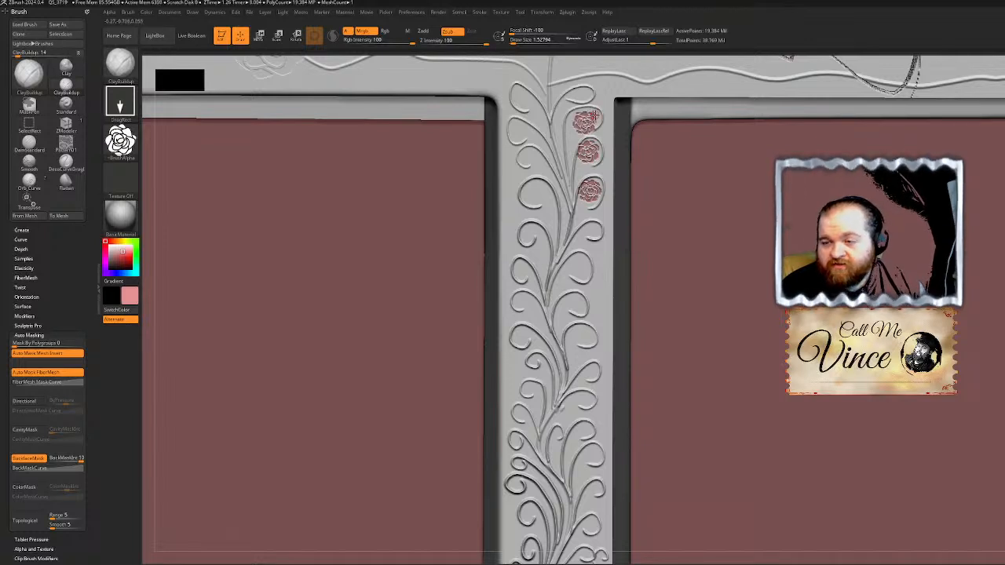
key(ctrl+z)
click(518, 43)
drag(581, 119, 591, 111)
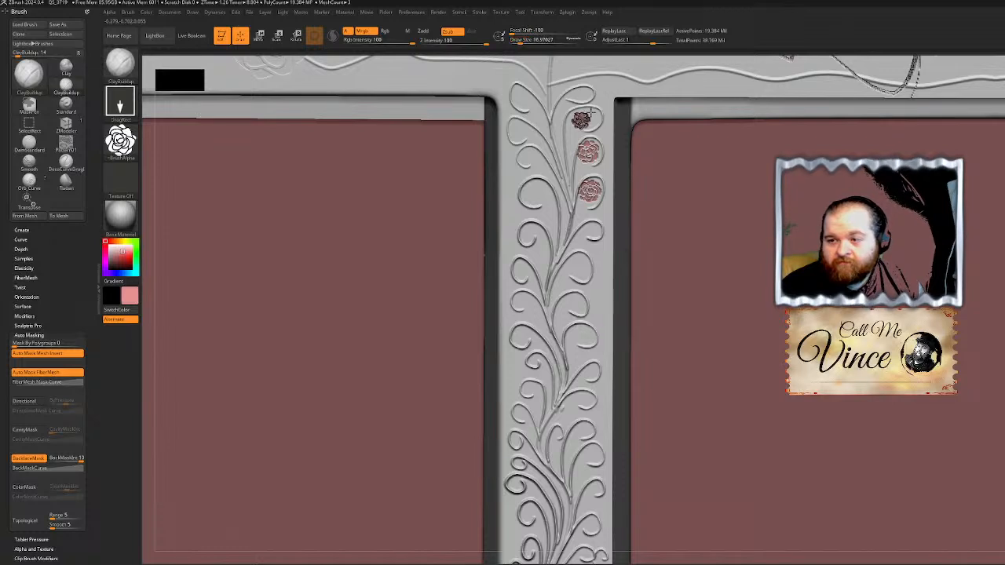
key(ctrl+z)
Step: Set the ClayBuildup draw size to about 5.75, switch it to Zadd at Z Intensity 23, and undo the test stamp
click(518, 42)
drag(517, 42, 515, 44)
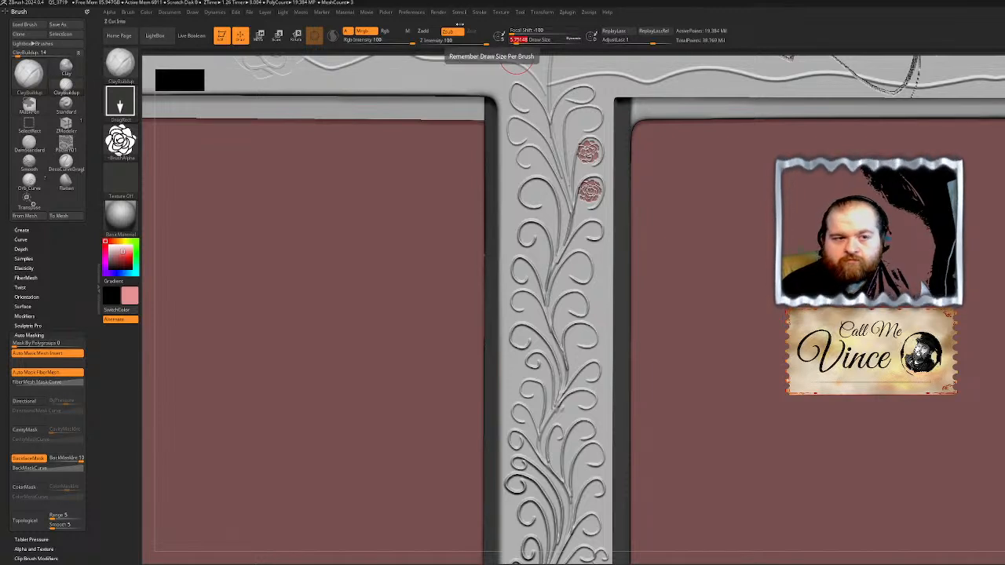
click(423, 31)
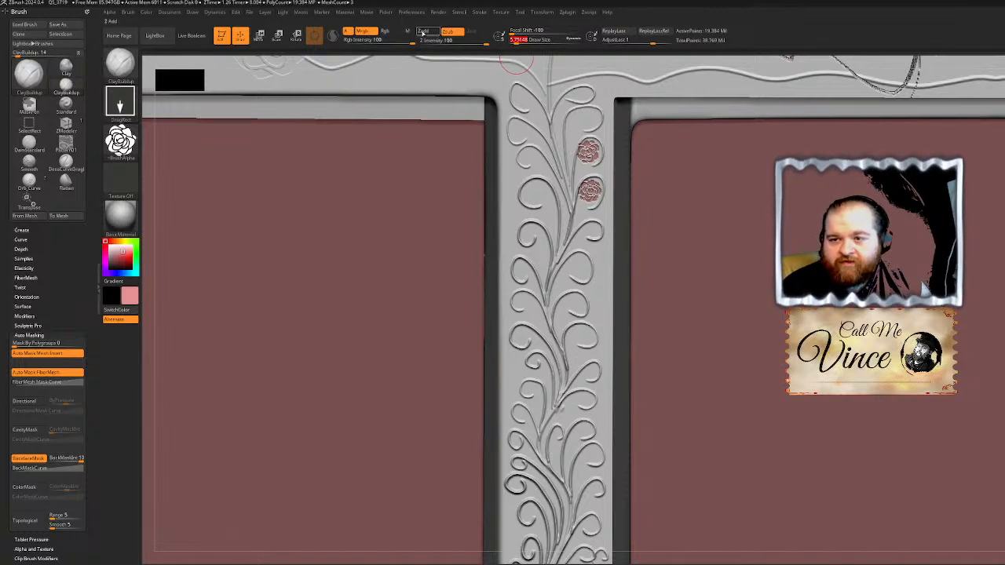
click(515, 132)
key(ctrl+z)
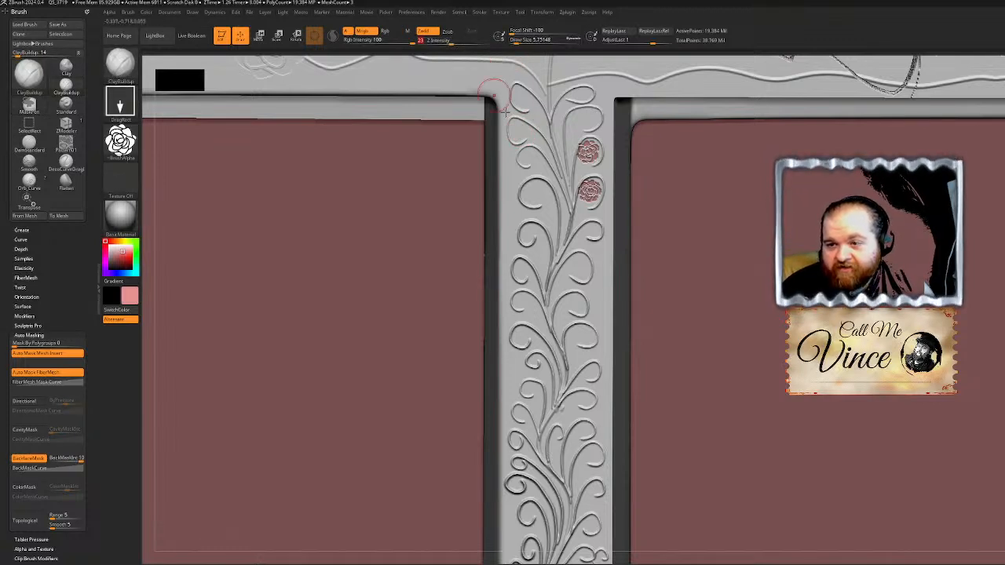
Step: Stamp raised roses inside the top two curls on each side of the vine, undoing the extra one further down
click(518, 131)
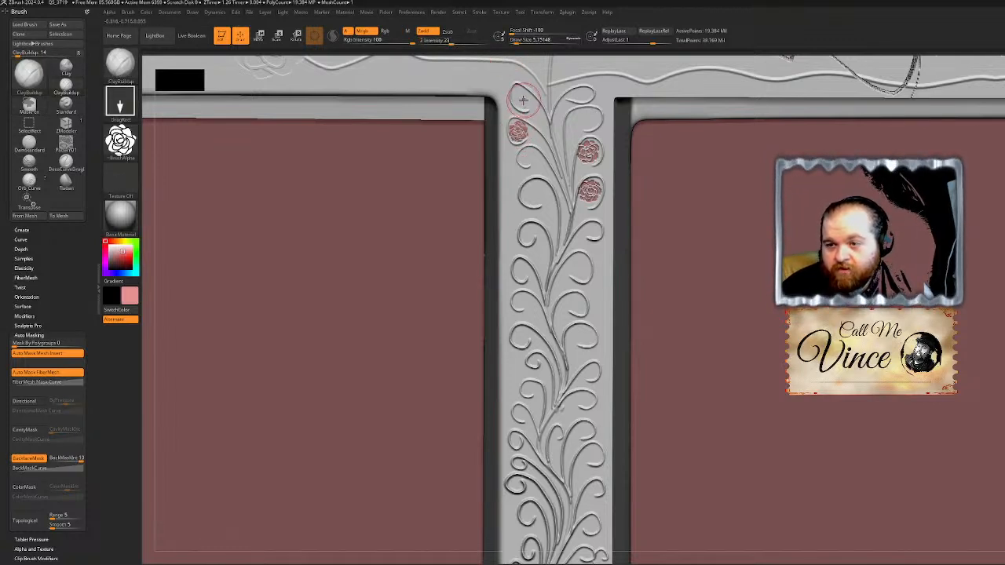
click(519, 98)
click(590, 116)
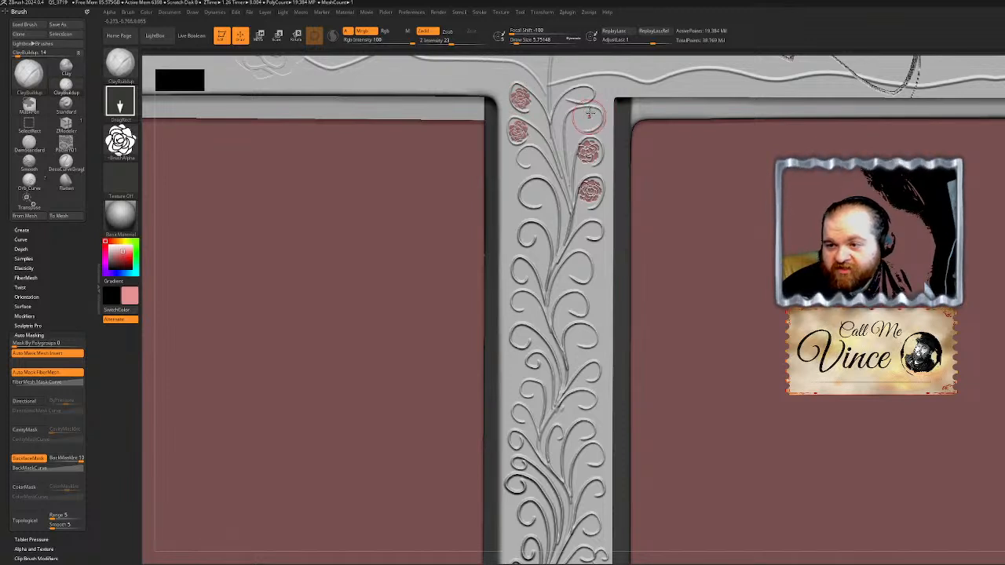
click(581, 93)
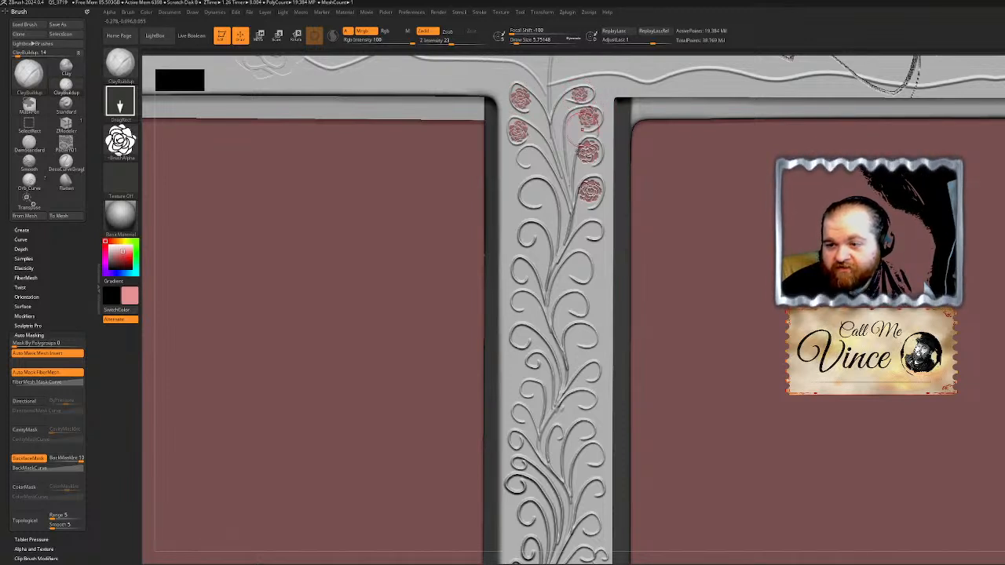
click(579, 267)
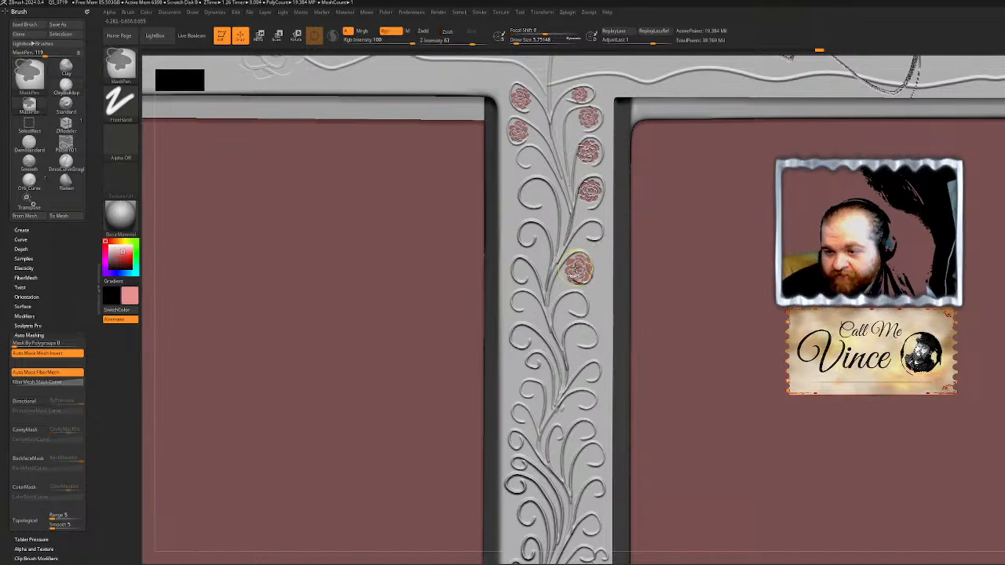
key(ctrl+z)
Step: Raise the Z Intensity to 40 and stamp roses inside the third and fourth left-hand curls and the next right-hand curls below
click(461, 41)
drag(534, 194, 535, 206)
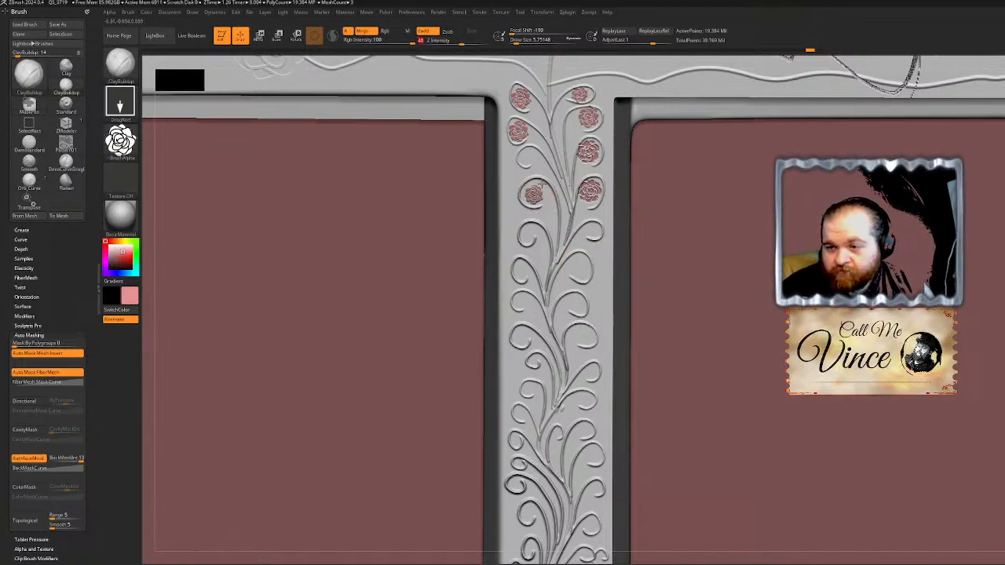
drag(526, 158, 527, 170)
drag(593, 228, 596, 223)
drag(576, 270, 589, 276)
key(ctrl)
key(ctrl+z)
Step: Continue stamping small roses down the mullion inside the next lower curls on both sides of the vine
drag(527, 235, 533, 226)
drag(520, 270, 524, 258)
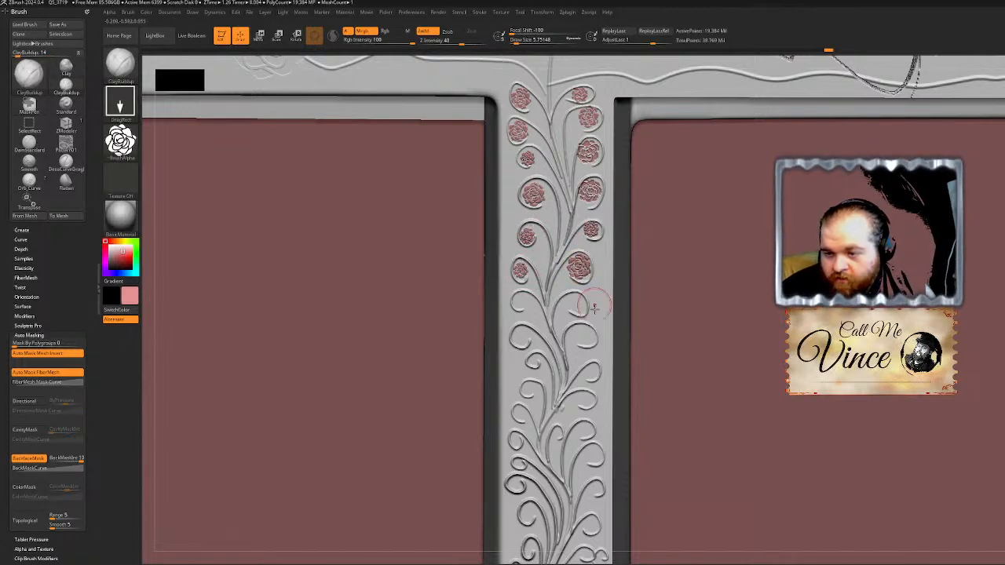
drag(576, 304, 580, 295)
drag(581, 336, 587, 324)
drag(519, 304, 523, 295)
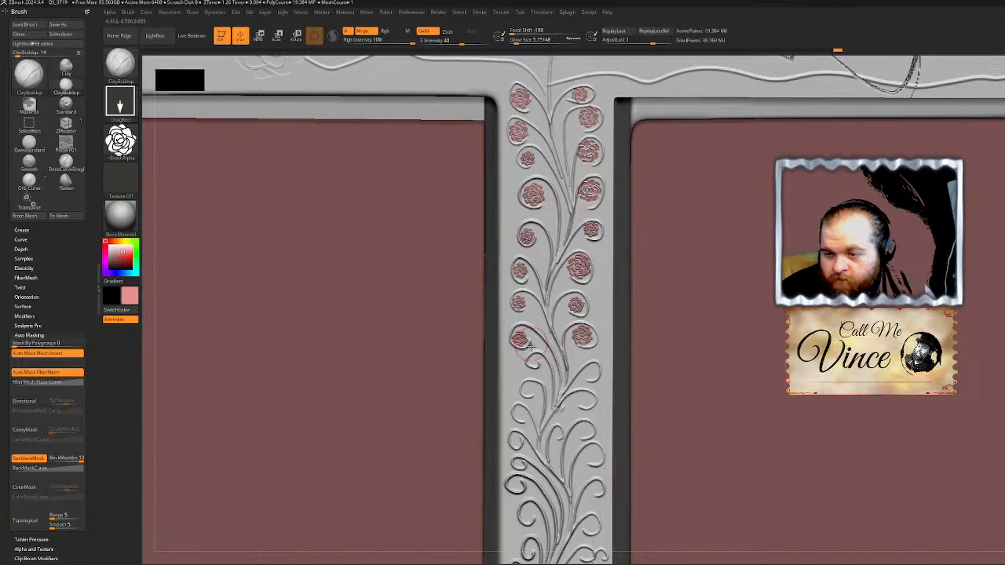
Step: Stamp the small rose inside the lowest left-hand curl of the rose row and subdivide the mesh one more level
drag(520, 337, 522, 327)
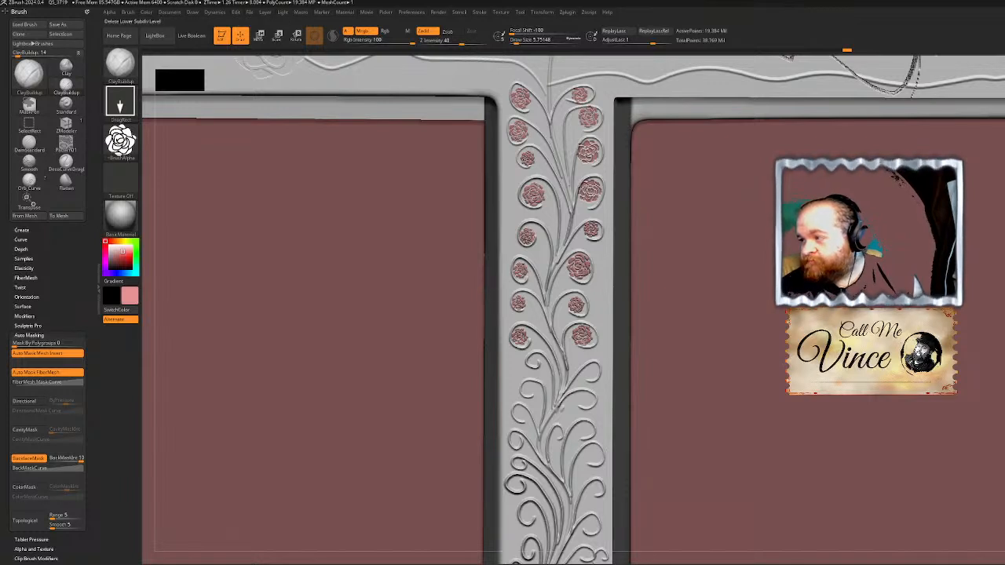
key(ctrl+d)
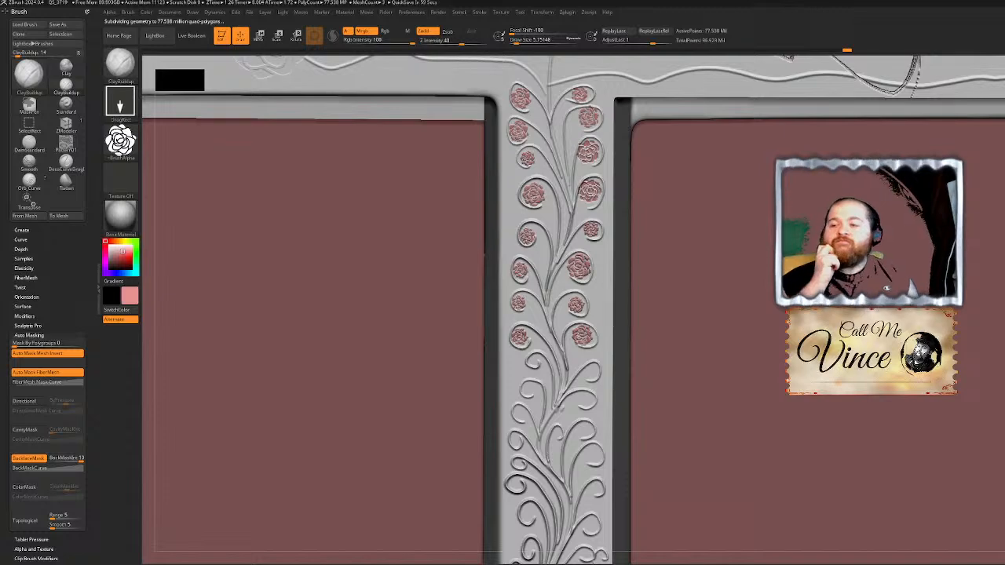
Step: Undo the test rose, set the Z Intensity to 26, and stamp small roses inside the next right-hand and left-hand curls
ctrl+right_drag(519, 336, 684, 388)
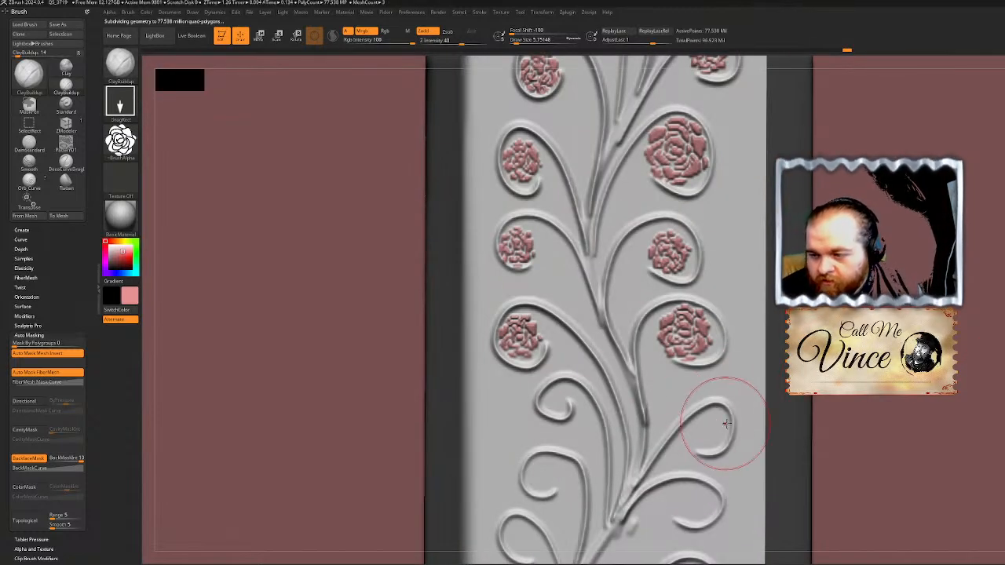
drag(708, 425, 723, 402)
key(ctrl)
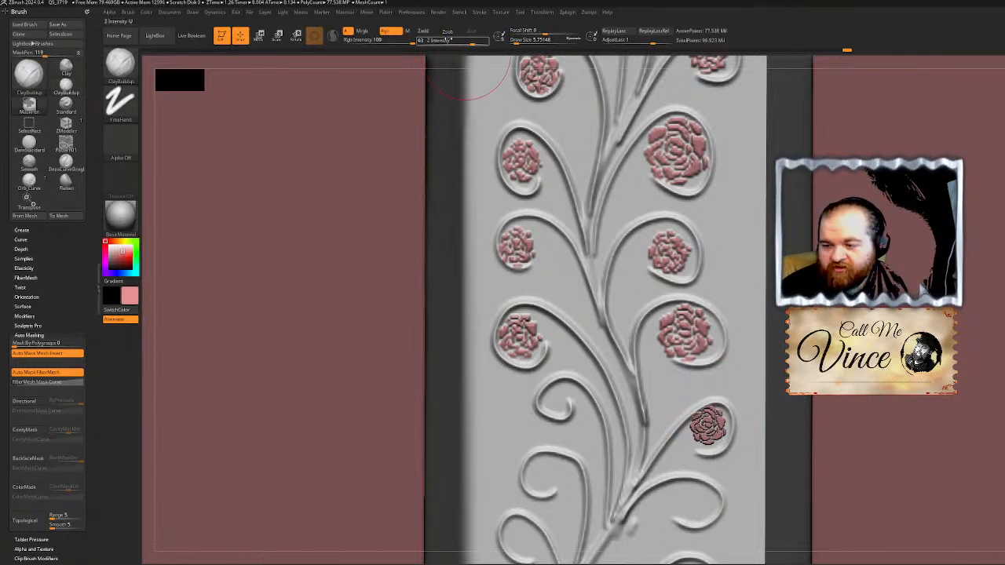
key(ctrl+z)
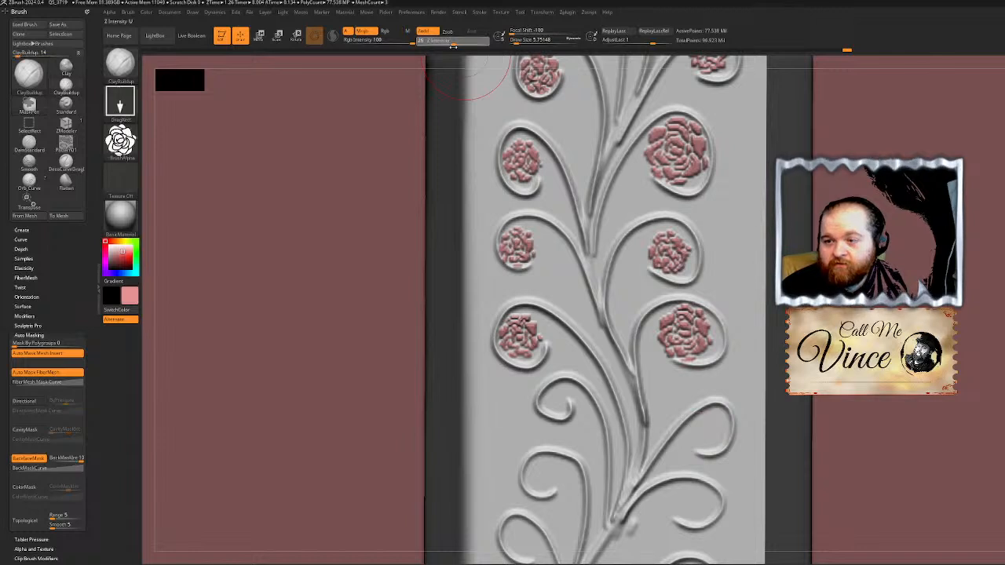
drag(709, 428, 714, 412)
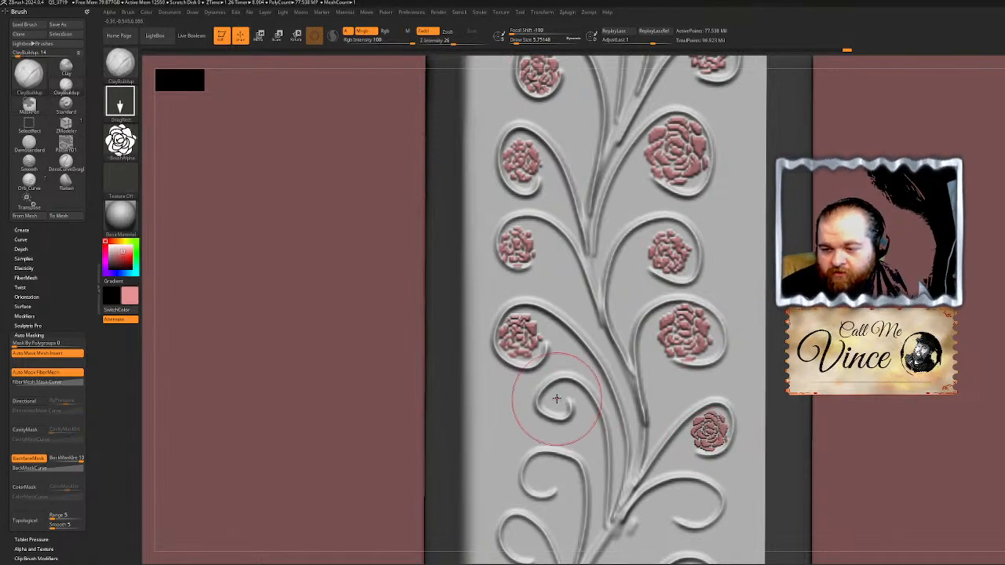
mouse_move(553, 402)
mouse_down()
mouse_move(565, 380)
mouse_move(556, 385)
mouse_up()
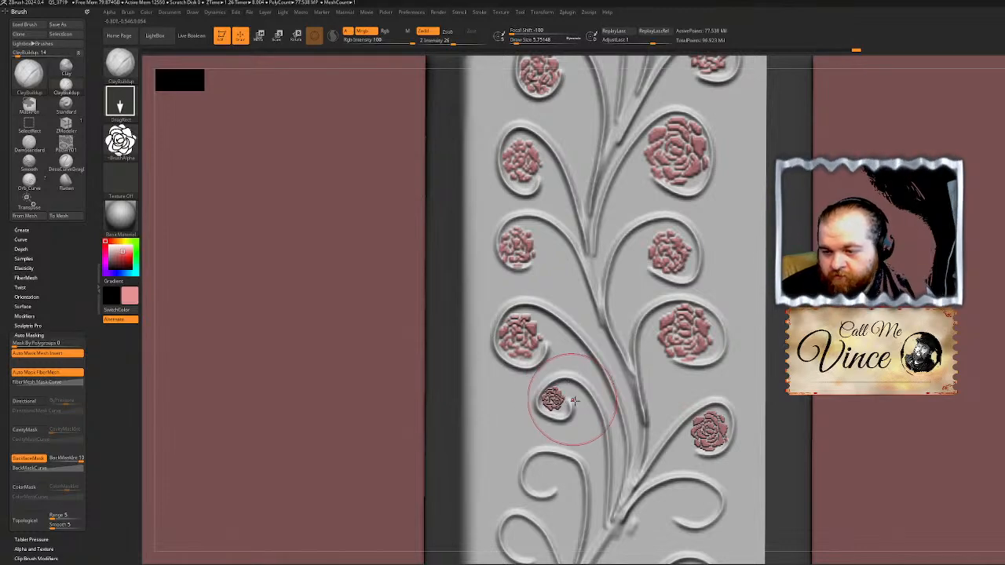
Step: Restamp the faint roses around the junction of the left mullion and the middle crossbar, including the two just below it
key(f)
scroll(596, 315, up, 5)
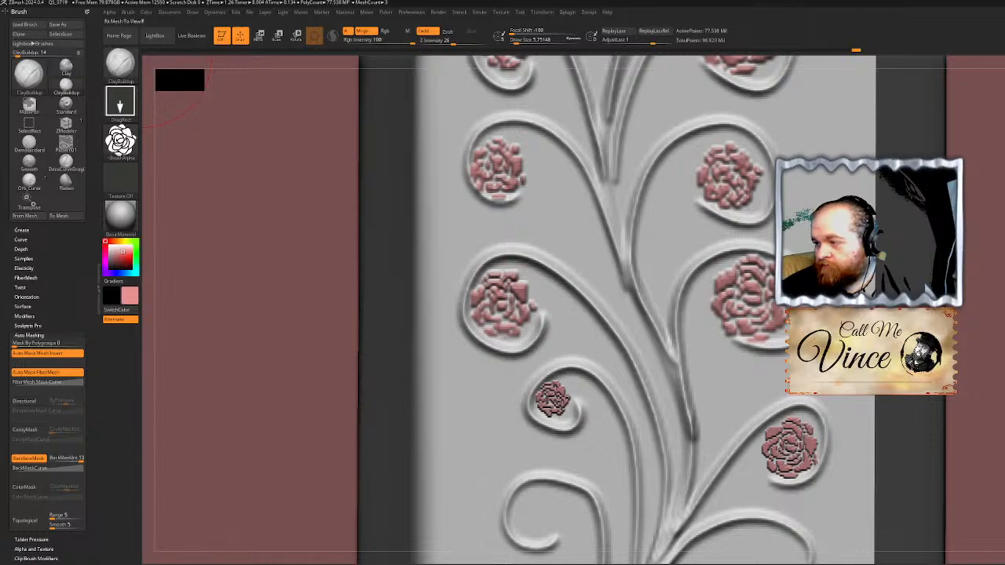
key(f)
alt+right_drag(596, 314, 583, 328)
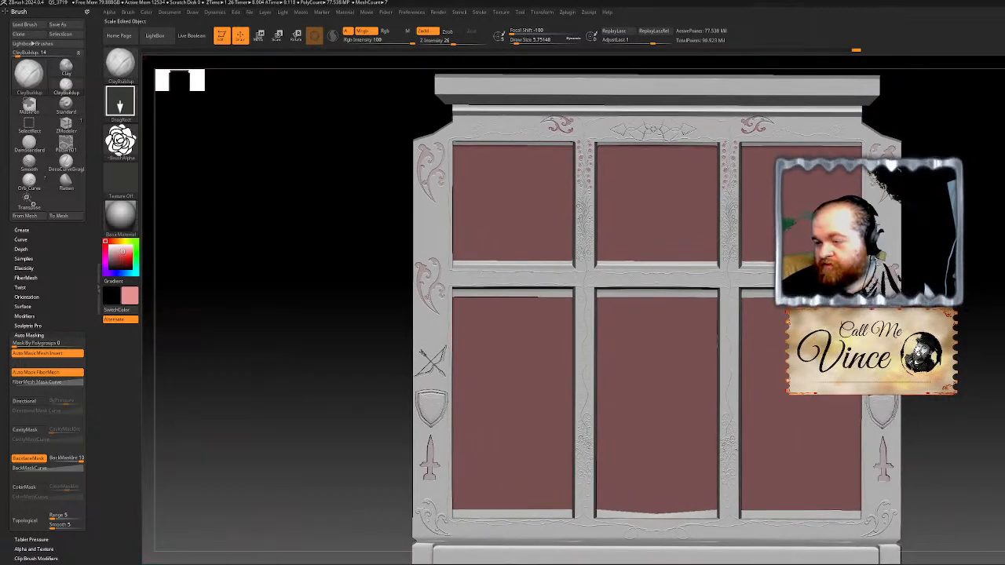
scroll(494, 252, up, 6)
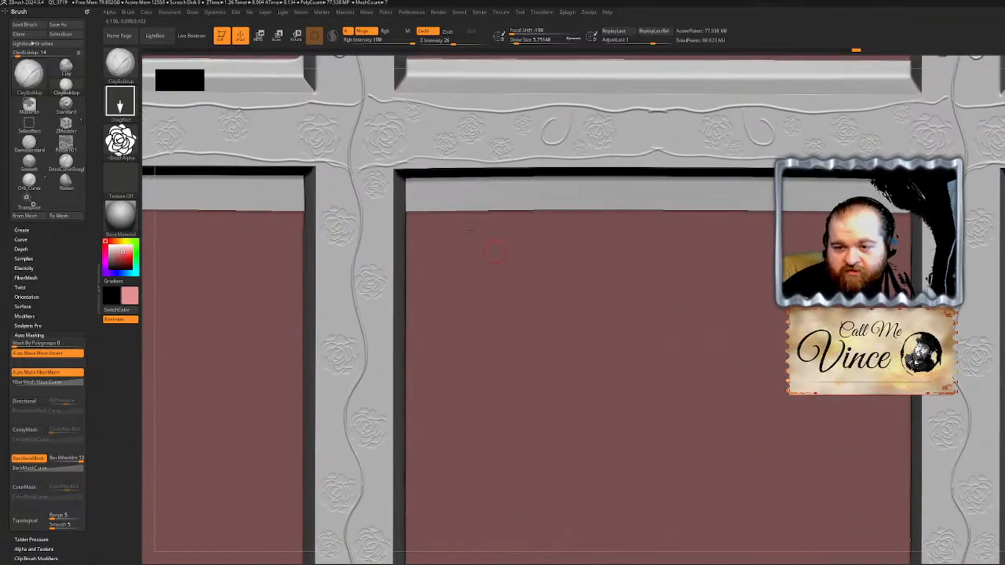
mouse_move(337, 225)
mouse_down()
mouse_move(348, 196)
mouse_move(387, 168)
mouse_up()
mouse_move(384, 132)
mouse_down()
mouse_move(415, 113)
mouse_move(447, 141)
mouse_move(472, 125)
mouse_move(474, 108)
mouse_up()
Step: Restamp the remaining faint roses along the middle crossbar between the two mullions, redoing the misaligned one
key(ctrl)
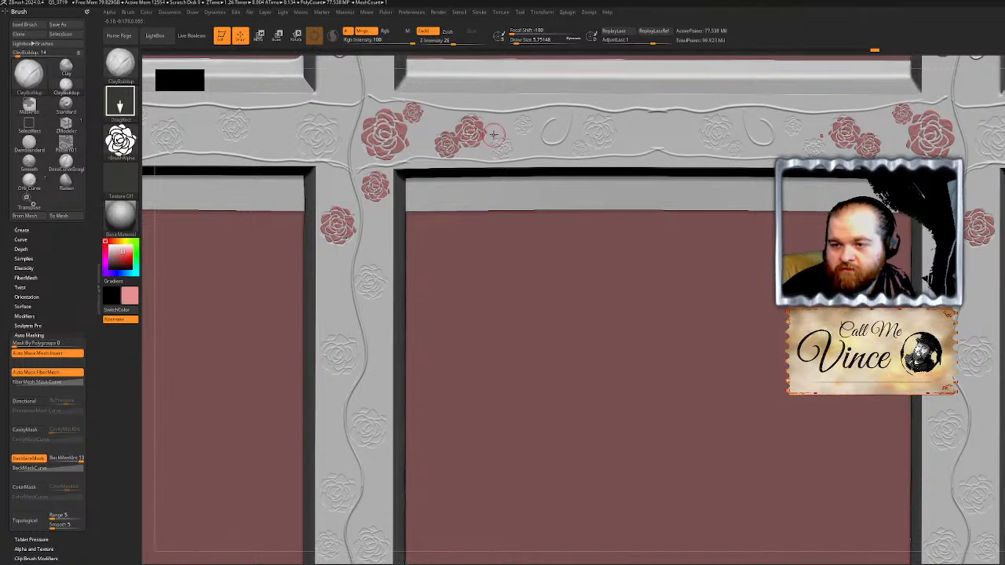
key(ctrl)
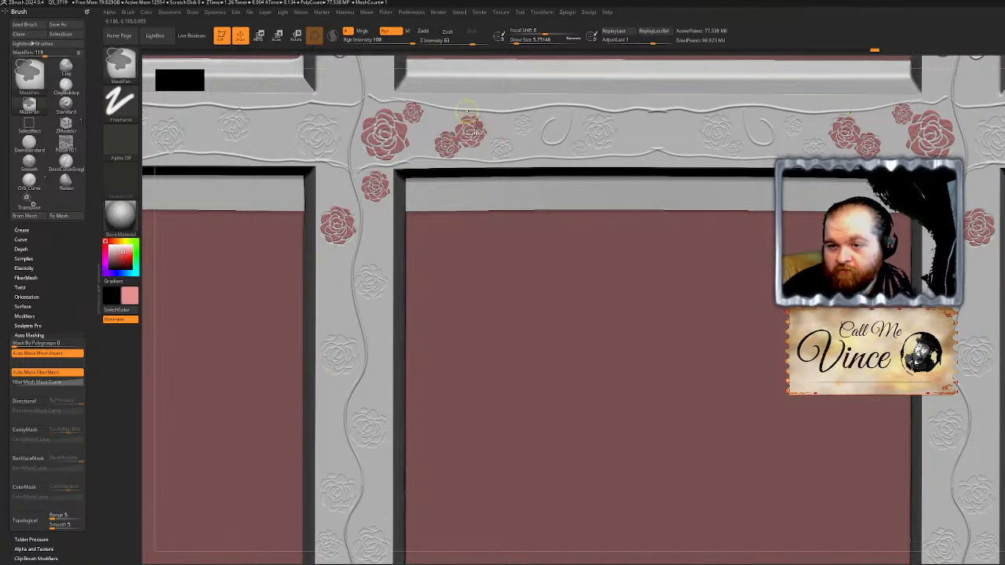
drag(473, 131, 473, 109)
drag(502, 149, 525, 114)
drag(601, 134, 605, 108)
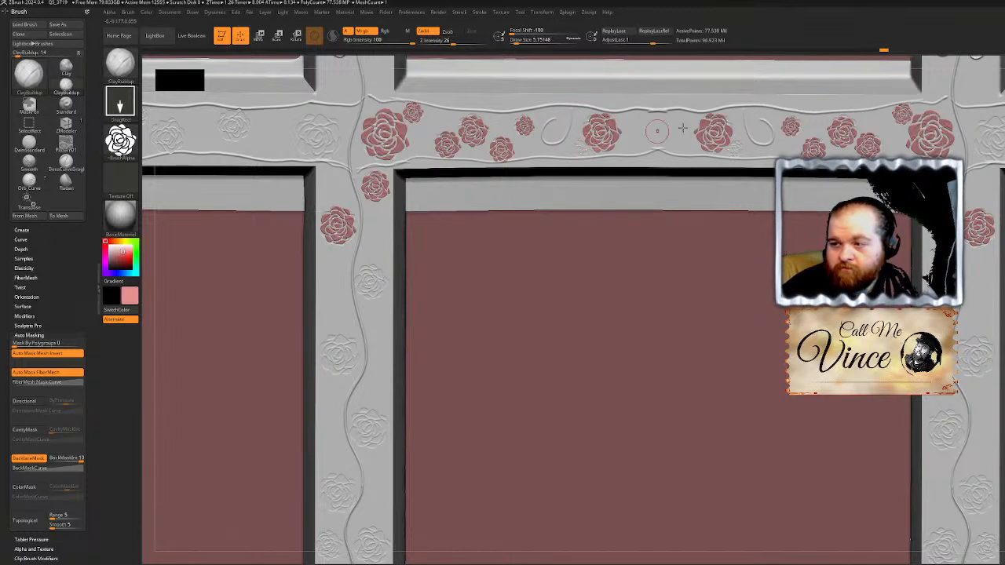
drag(734, 149, 741, 140)
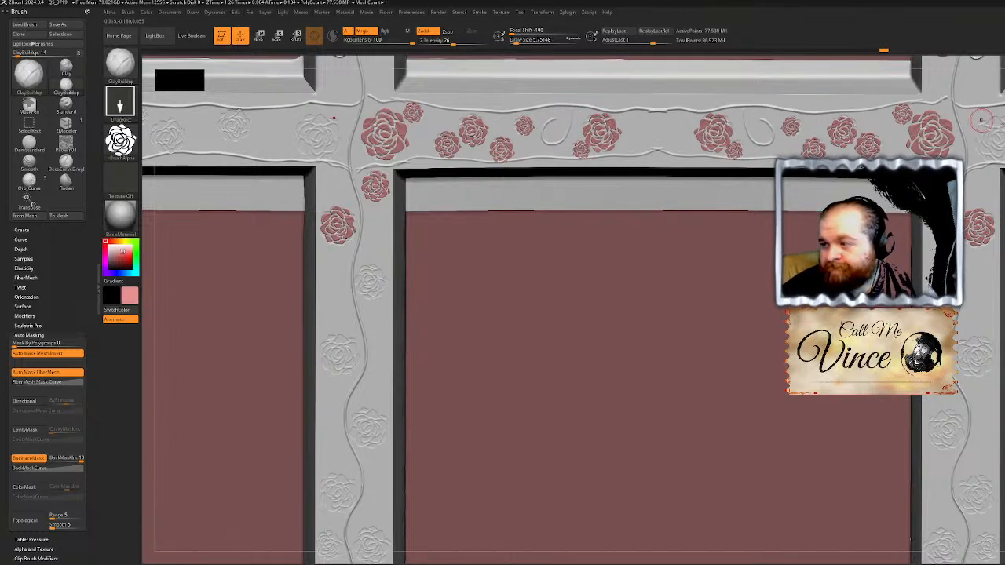
Step: Restamp the three faint roses on the crossbar section to the left of the left mullion
drag(317, 137, 318, 119)
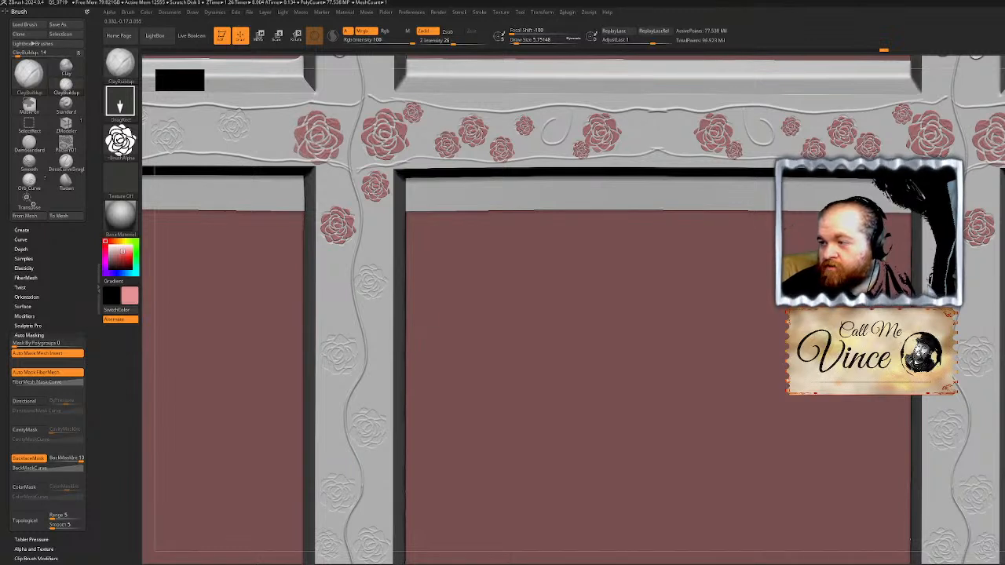
drag(232, 126, 234, 122)
drag(168, 137, 168, 131)
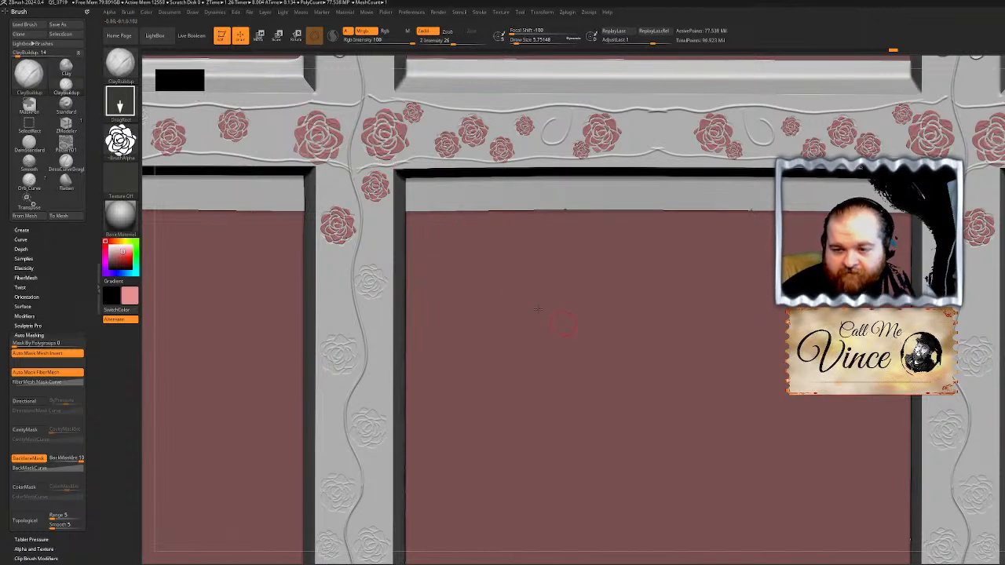
Step: Restamp the next four faint roses down the left mullion below the crossbar, undoing and redoing misaligned stamps
drag(369, 281, 372, 289)
key(ctrl)
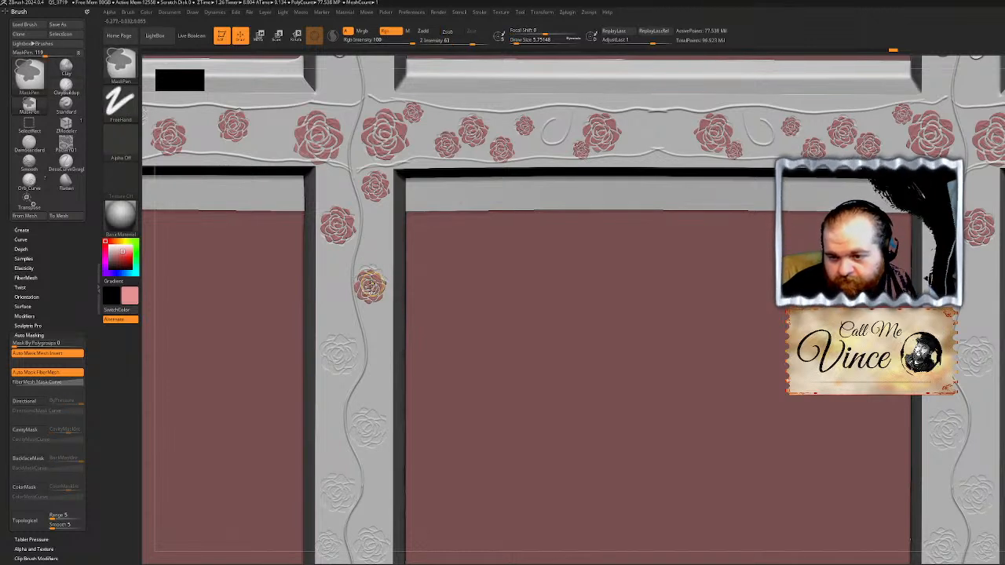
key(ctrl+z)
drag(370, 282, 371, 300)
drag(338, 358, 339, 326)
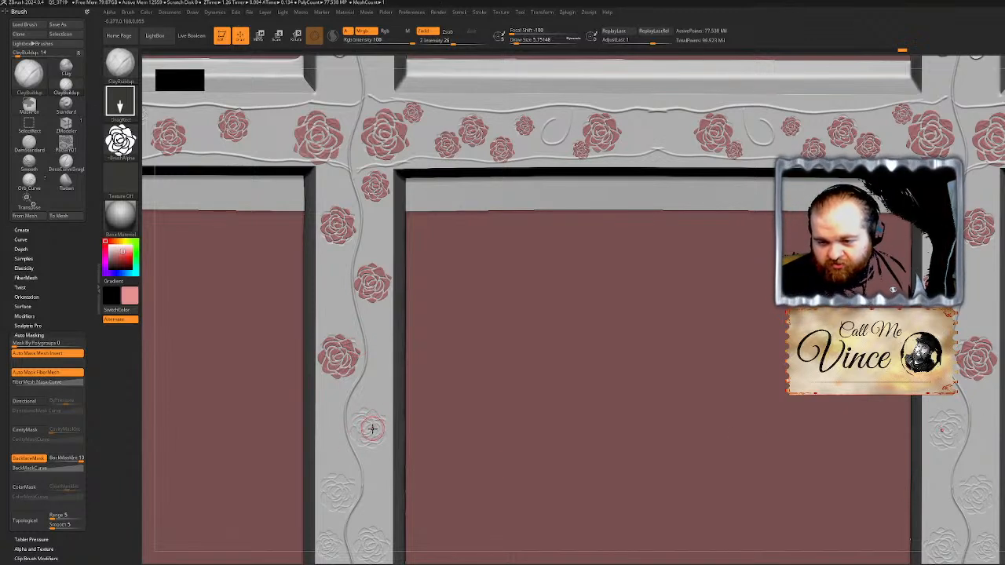
drag(369, 430, 376, 401)
drag(335, 497, 339, 467)
key(ctrl)
key(ctrl+z)
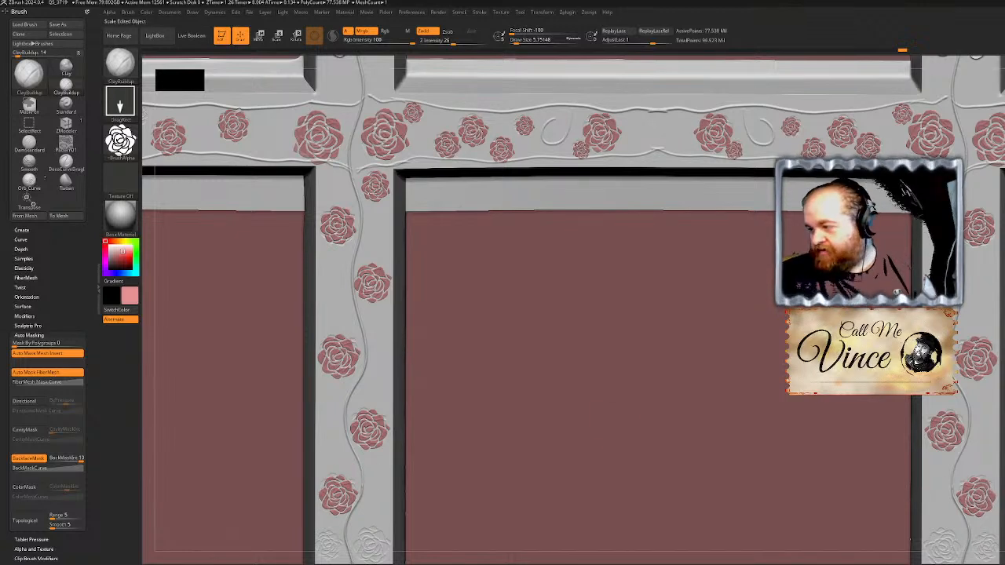
Step: Stamp two rows of paired large and small roses further down the lower left mullion, beneath the single roses
alt+right_drag(503, 354, 503, 251)
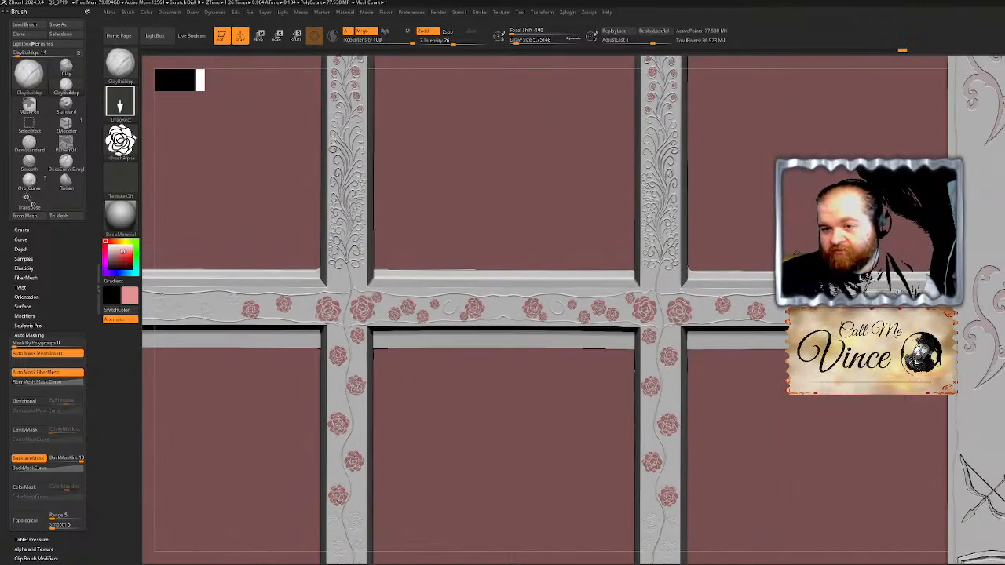
mouse_move(503, 440)
alt+right_down()
mouse_move(503, 235)
mouse_move(592, 158)
alt+right_up()
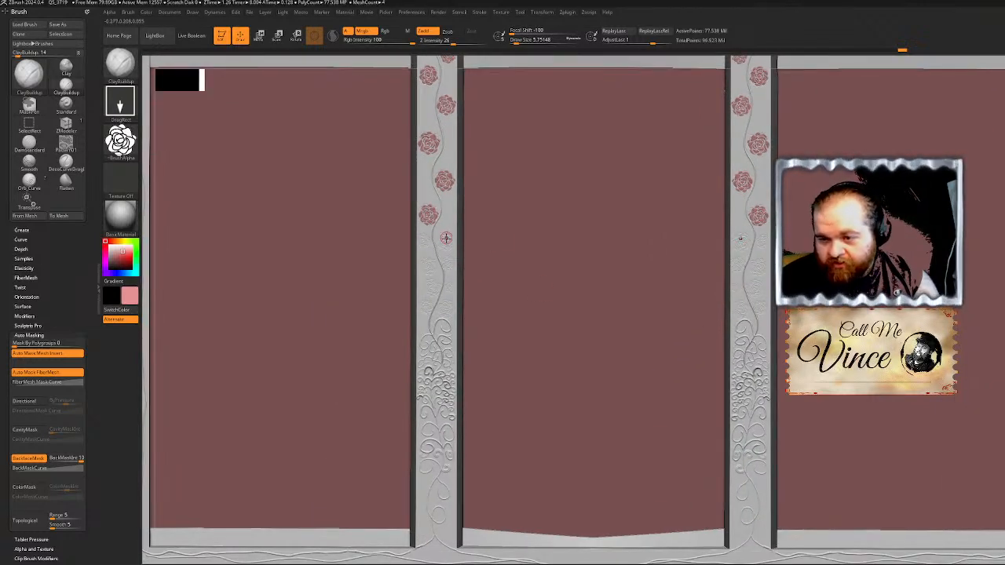
drag(445, 232, 430, 242)
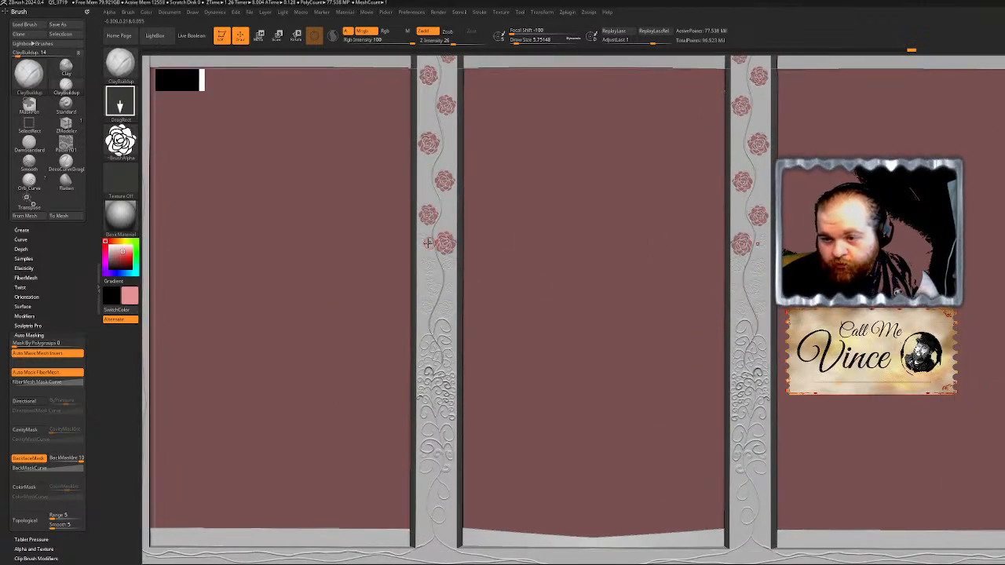
key(ctrl)
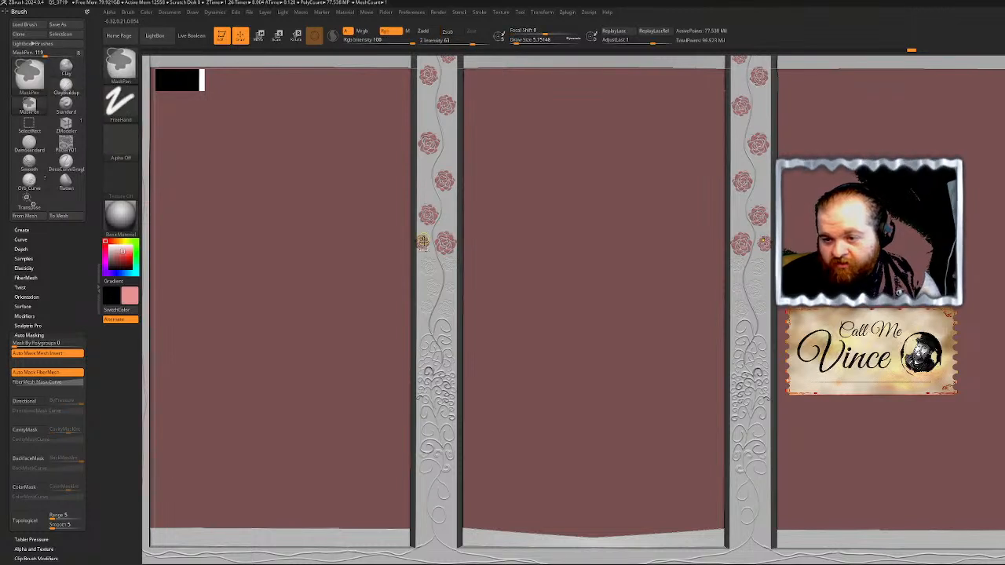
key(ctrl+z)
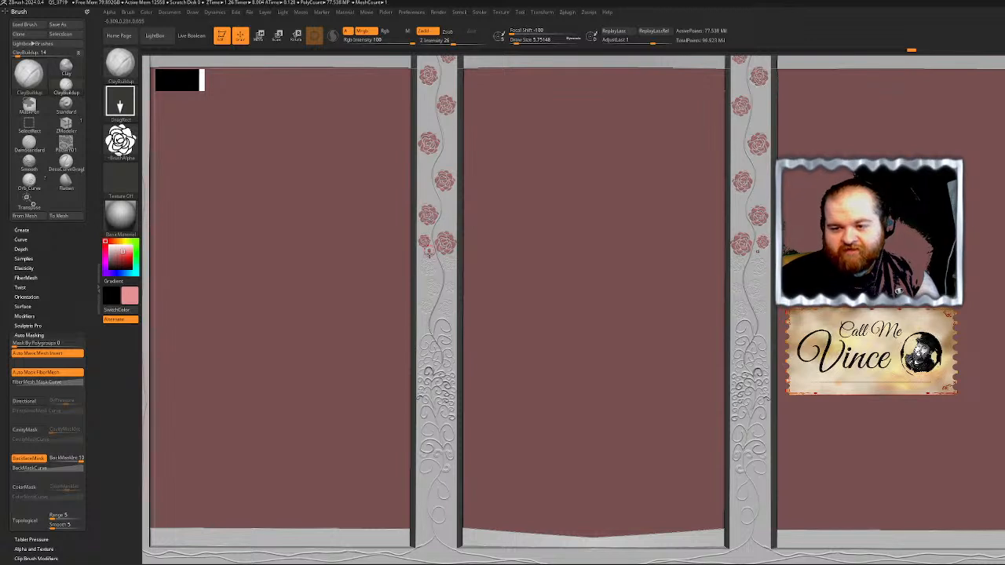
drag(427, 253, 426, 250)
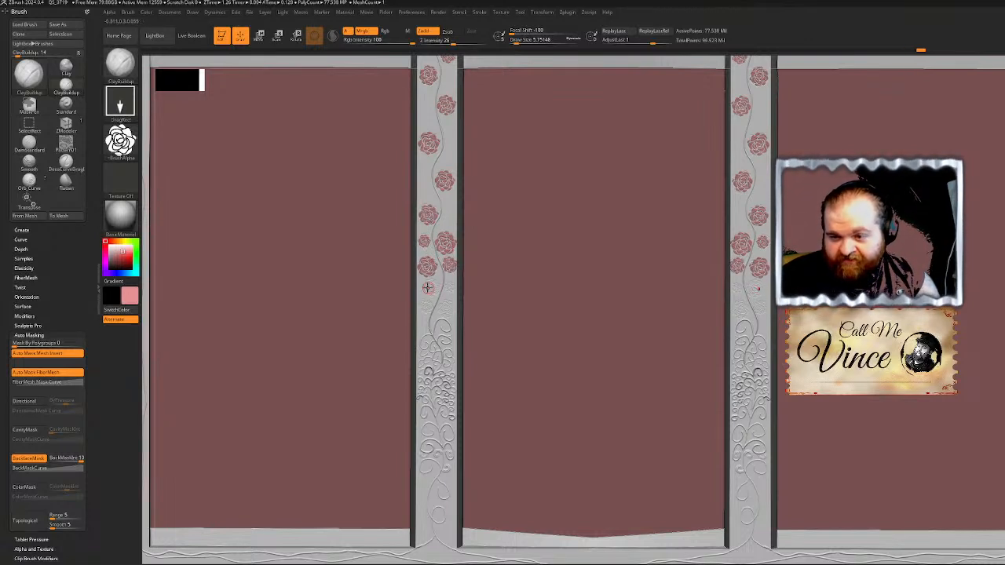
Step: Fill the lower left mullion with two more rows of roses just above the curled tendrils, redoing the misplaced stamps
key(ctrl)
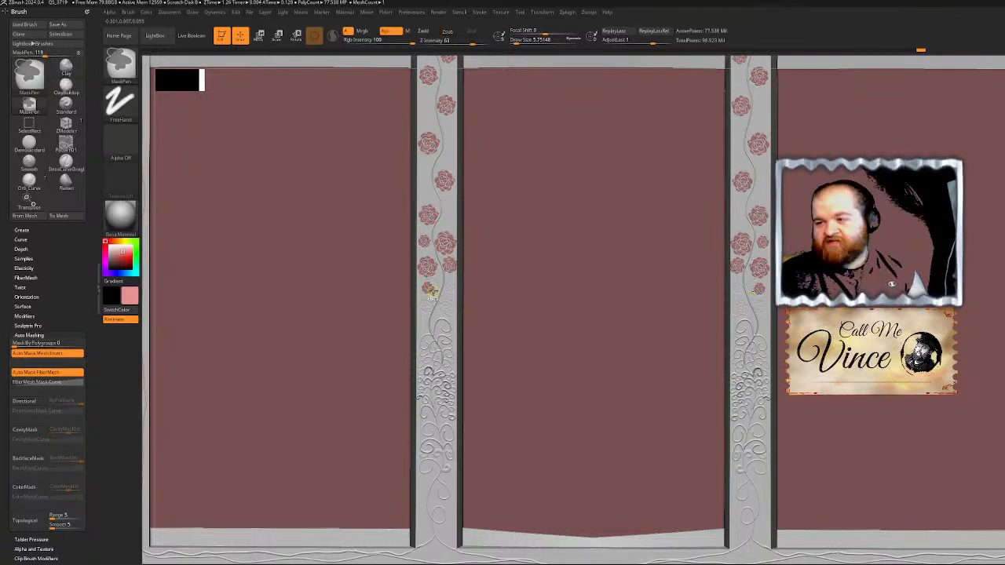
drag(430, 288, 431, 271)
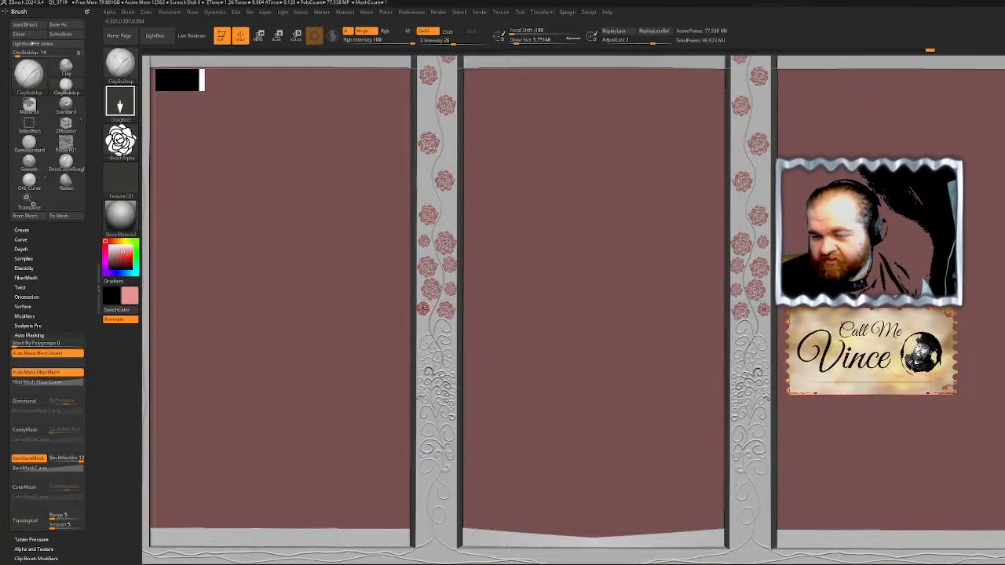
key(ctrl)
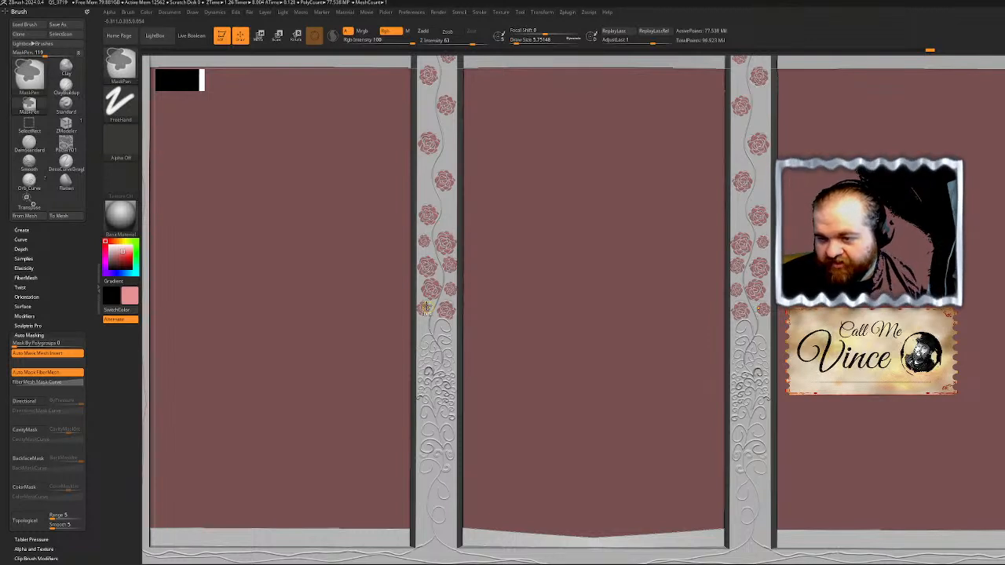
key(ctrl+z)
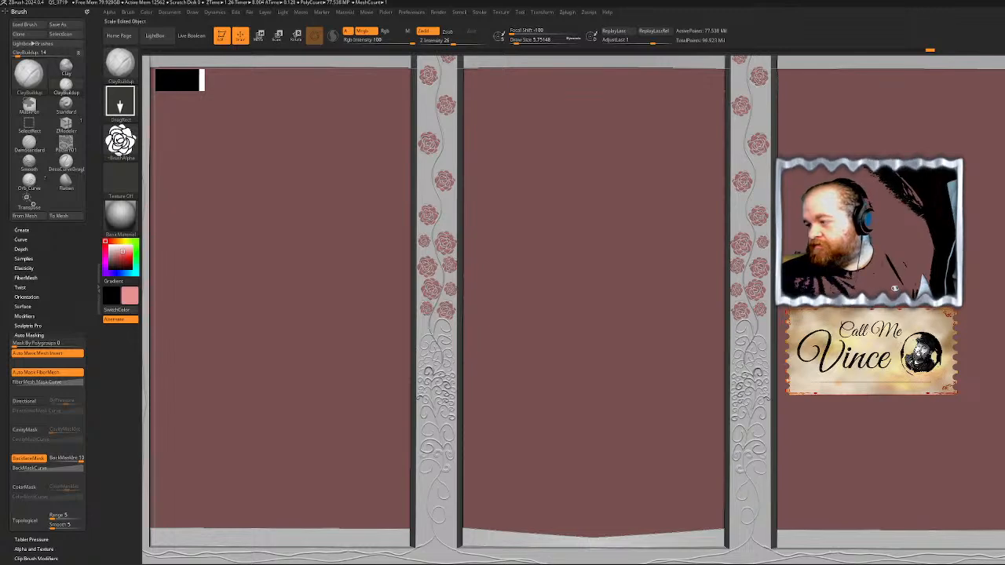
Step: Stamp small roses inside the lowest curls at the base of the upper left mullion's vine, undoing the off-centre one
alt+right_drag(574, 141, 541, 564)
alt+right_drag(626, 76, 630, 556)
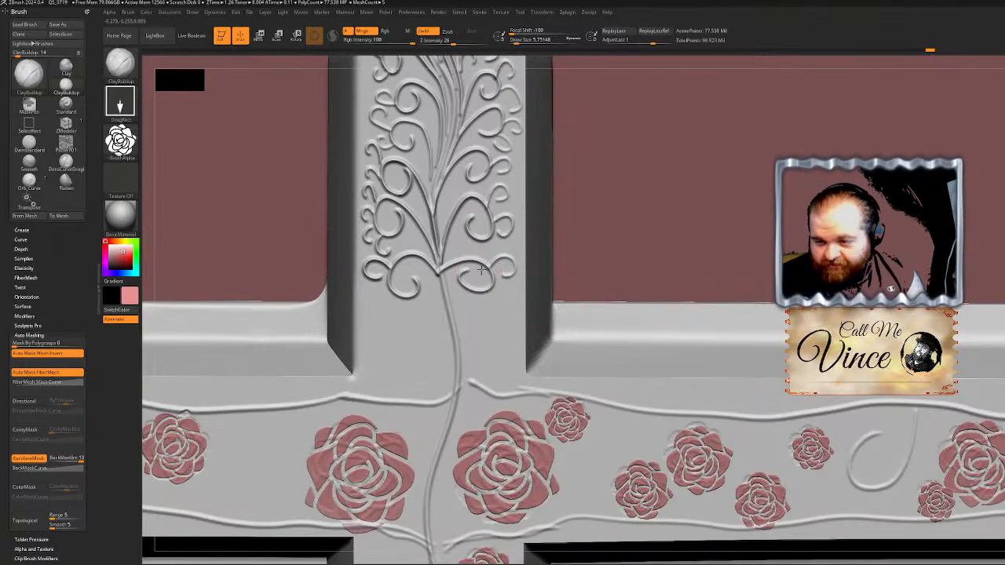
drag(501, 267, 507, 263)
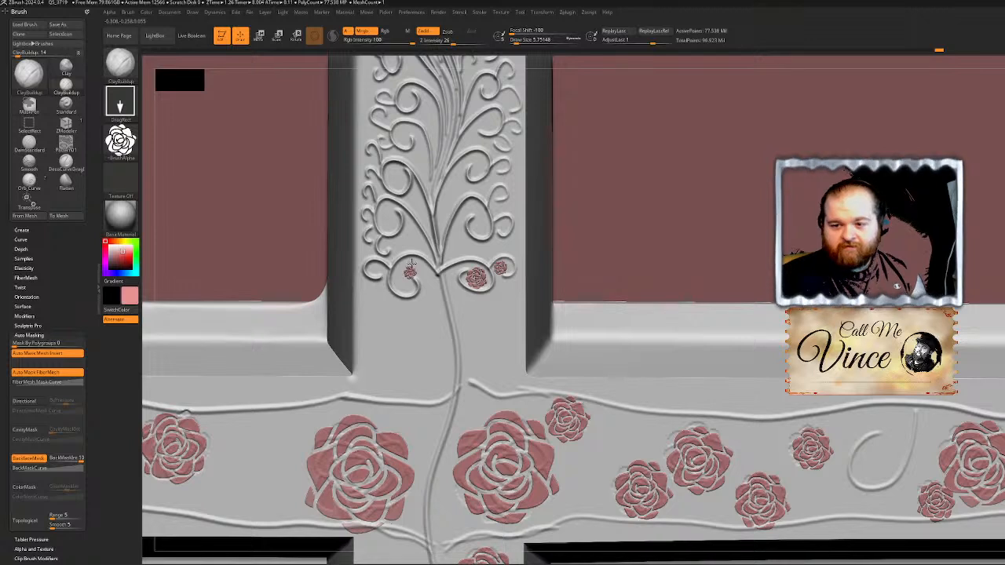
key(ctrl)
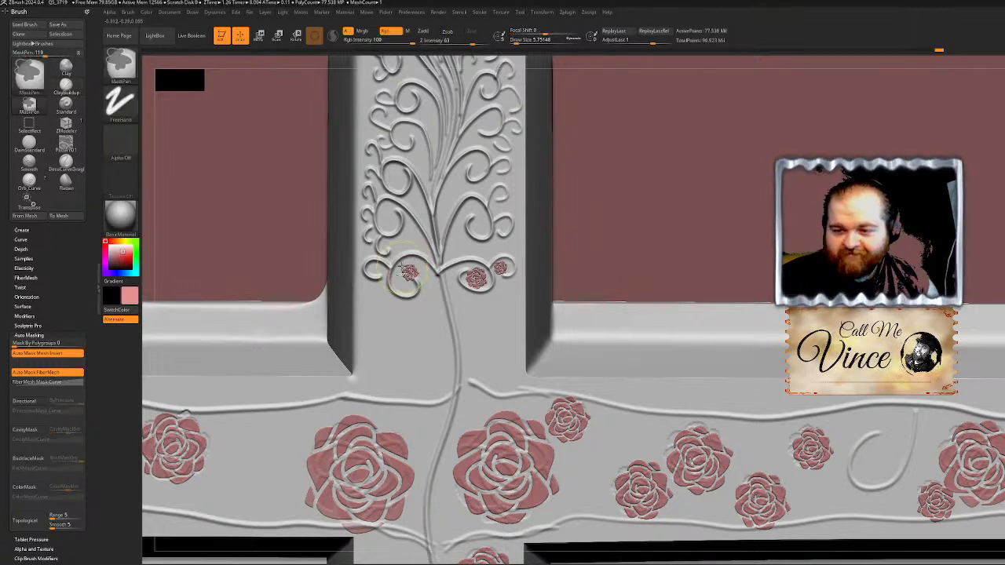
key(ctrl+z)
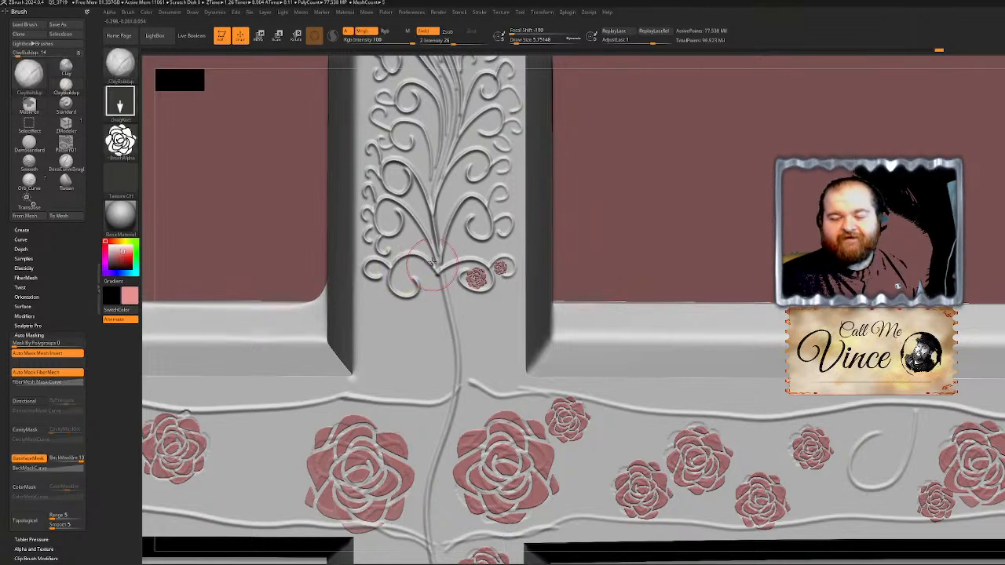
drag(402, 279, 403, 267)
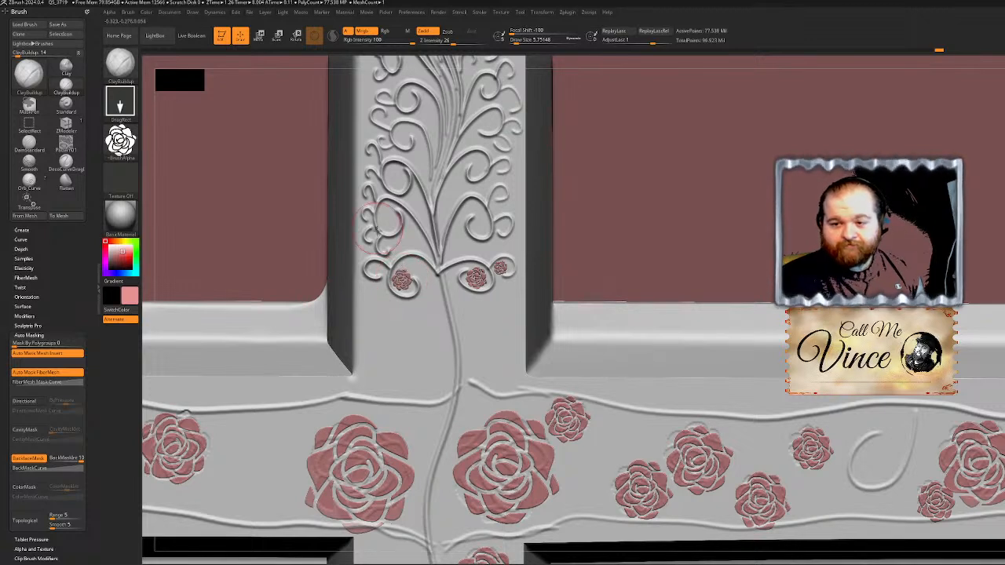
Step: Stamp small roses inside the next two pairs of large curls up the vine from the base of the upper left mullion
drag(385, 218, 395, 169)
drag(480, 228, 480, 216)
drag(476, 169, 476, 159)
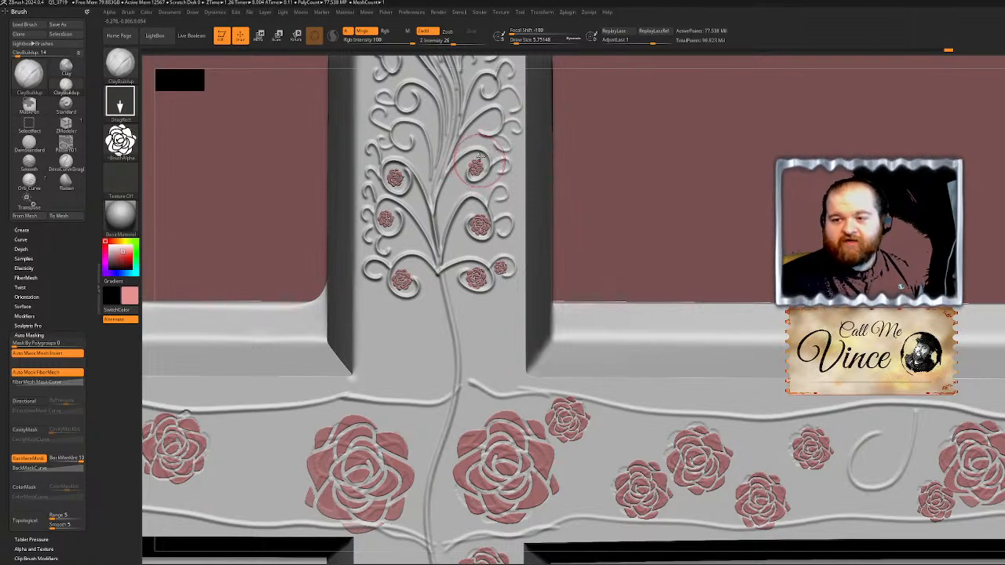
Step: Stamp small roses inside the fourth and fifth pairs of large curls above the base of the upper left mullion's vine
drag(487, 123, 487, 113)
drag(401, 139, 407, 90)
drag(489, 87, 490, 76)
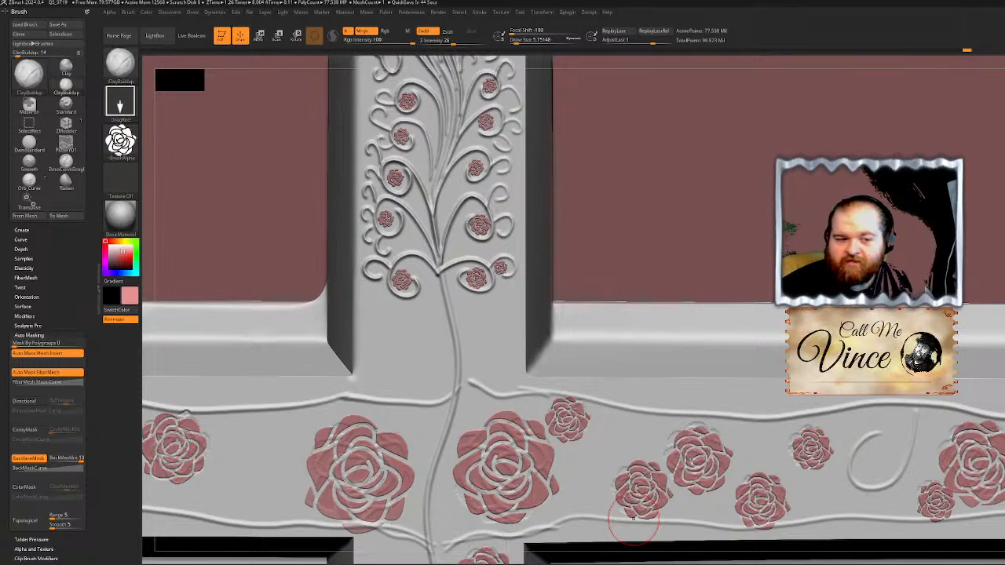
Step: Stamp roses inside the next curl on the vine's left side and the next five curls up its right side, along the mullion's middle stretch
ctrl+right_drag(634, 520, 634, 494)
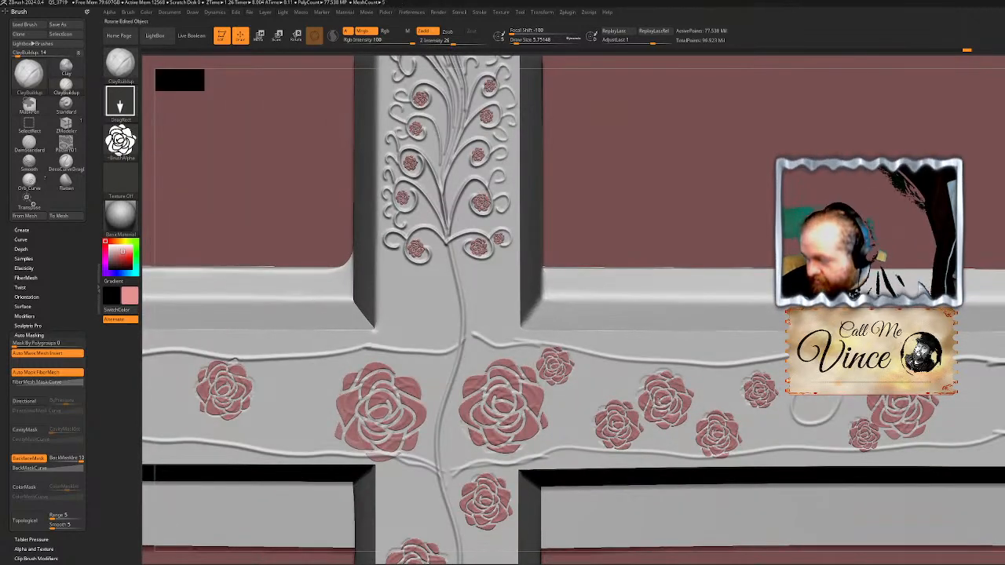
alt+right_drag(505, 32, 525, 384)
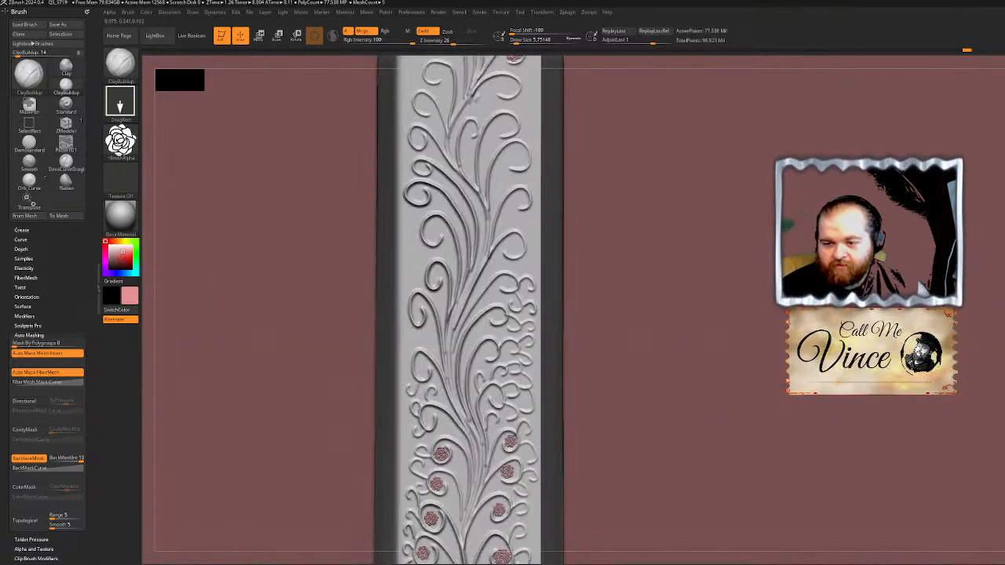
click(428, 420)
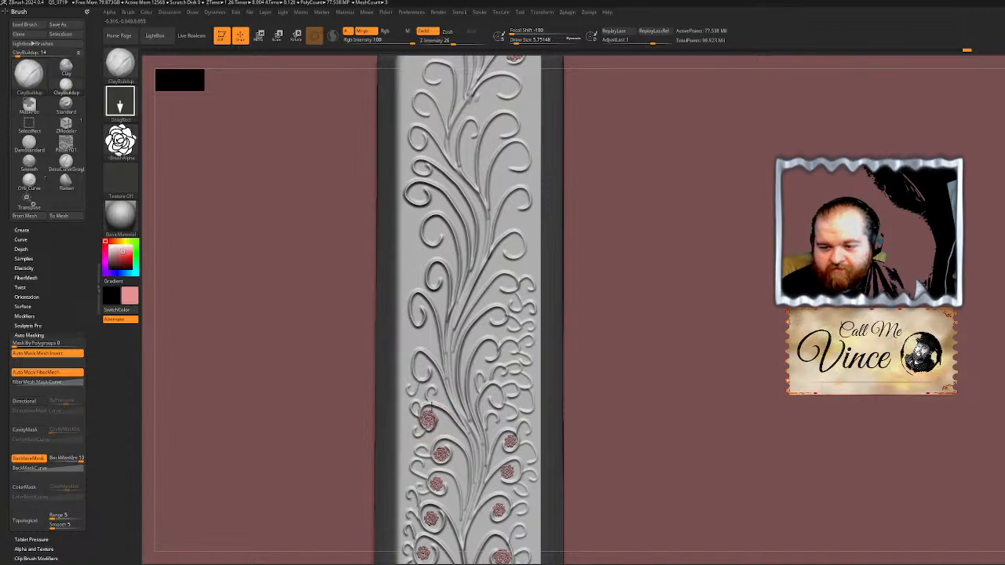
click(496, 393)
click(512, 249)
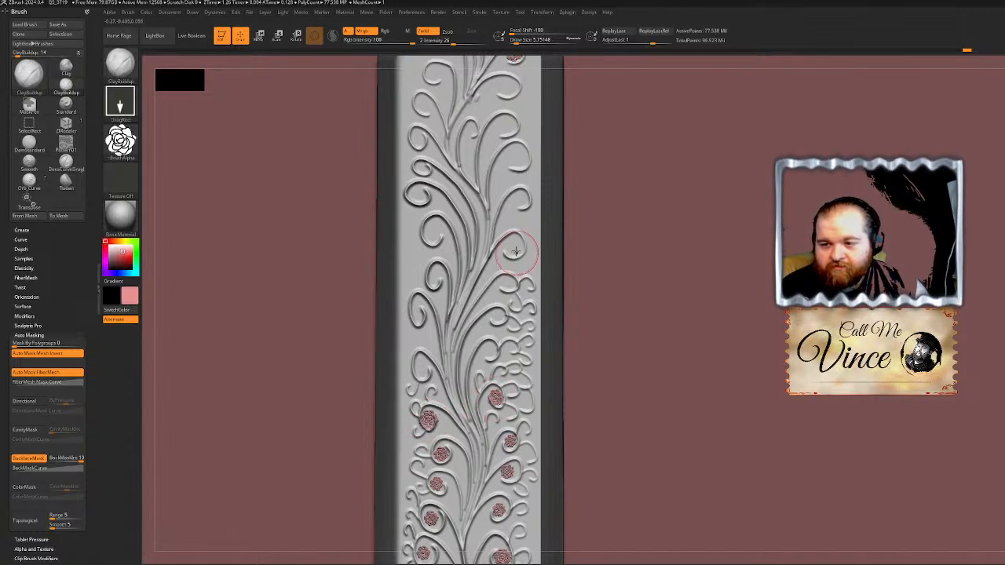
click(506, 283)
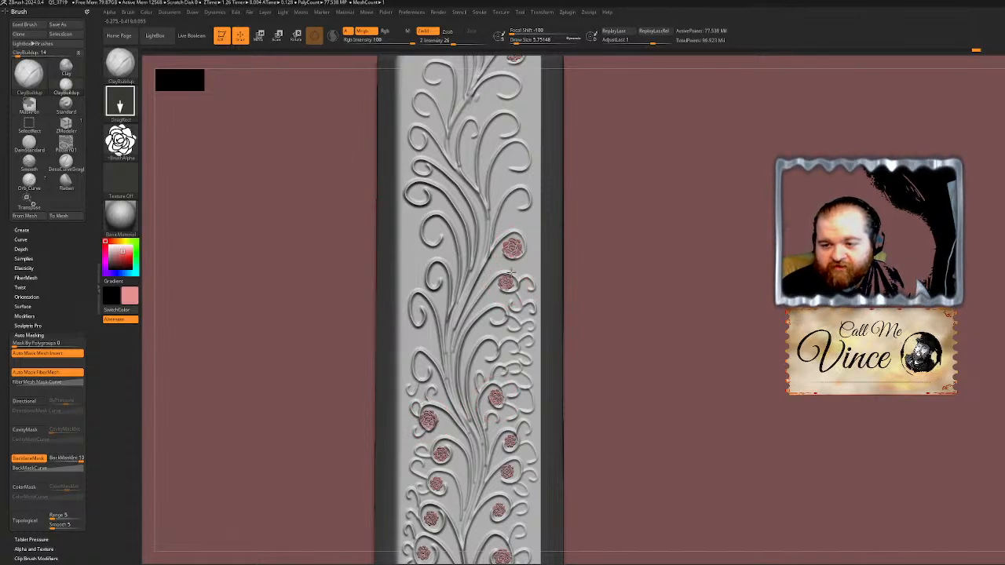
click(496, 318)
click(485, 351)
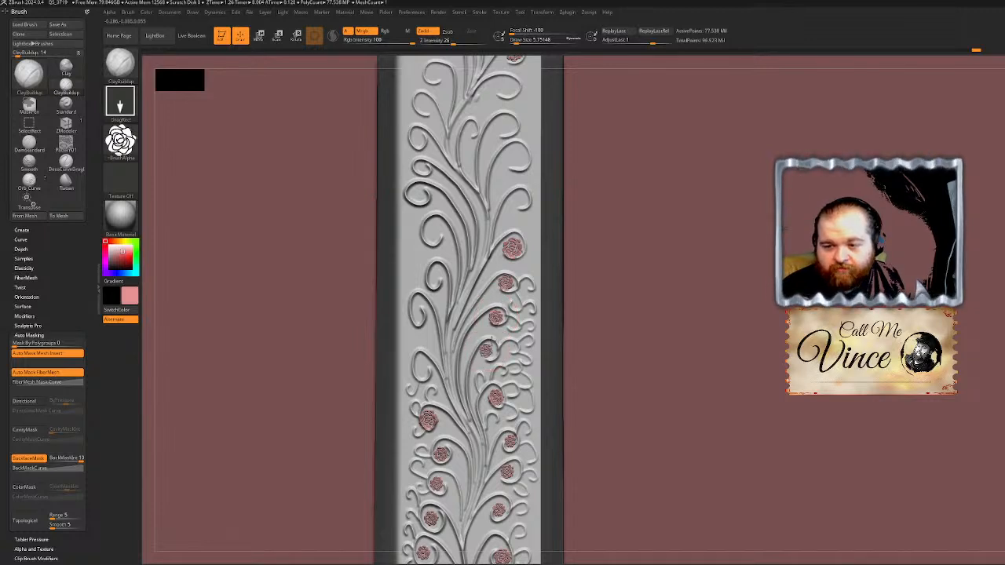
Step: Fill seven more curls up the vine's left side and two large curls on its right side with roses
click(421, 369)
click(417, 314)
click(434, 229)
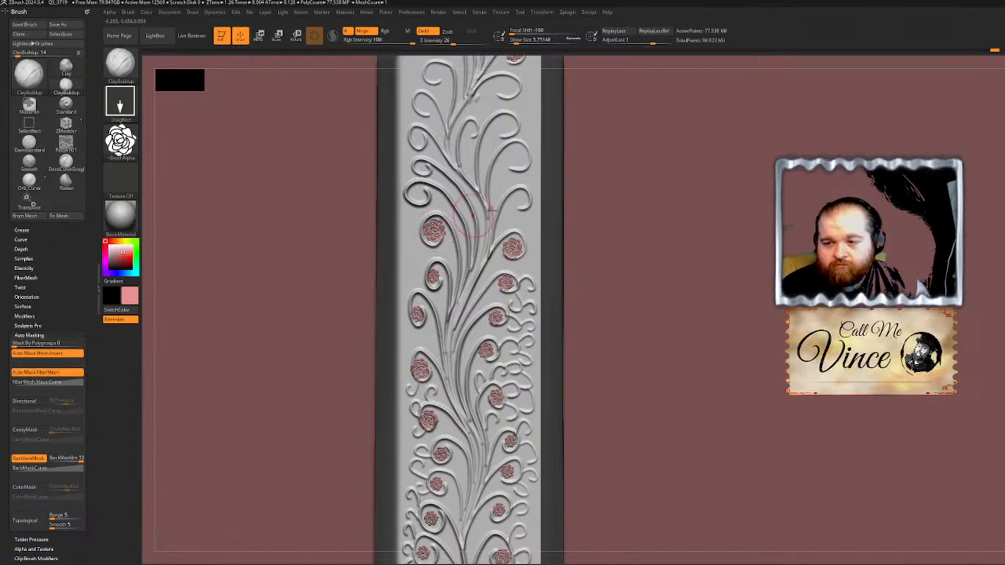
click(516, 200)
click(512, 157)
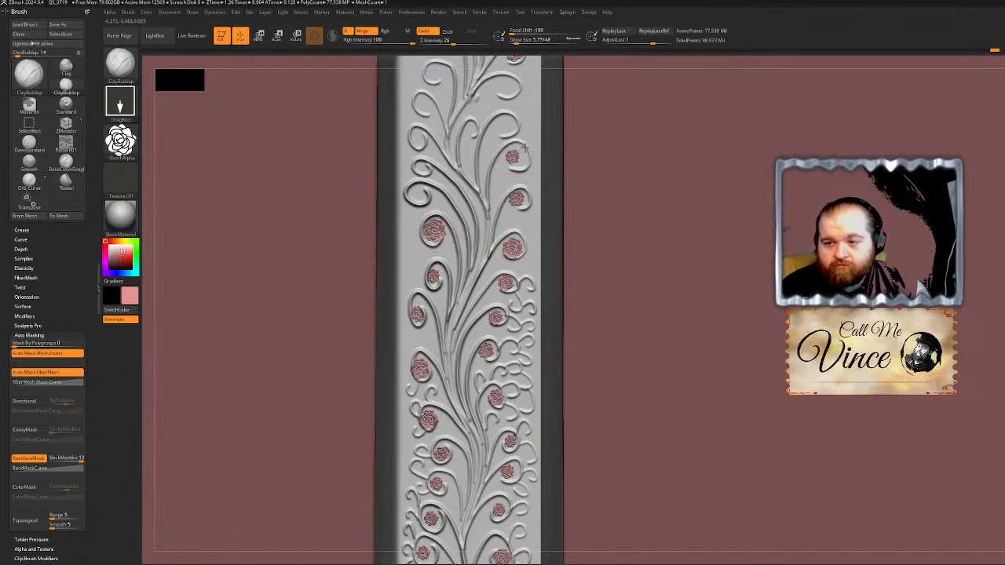
click(417, 192)
click(423, 169)
click(417, 140)
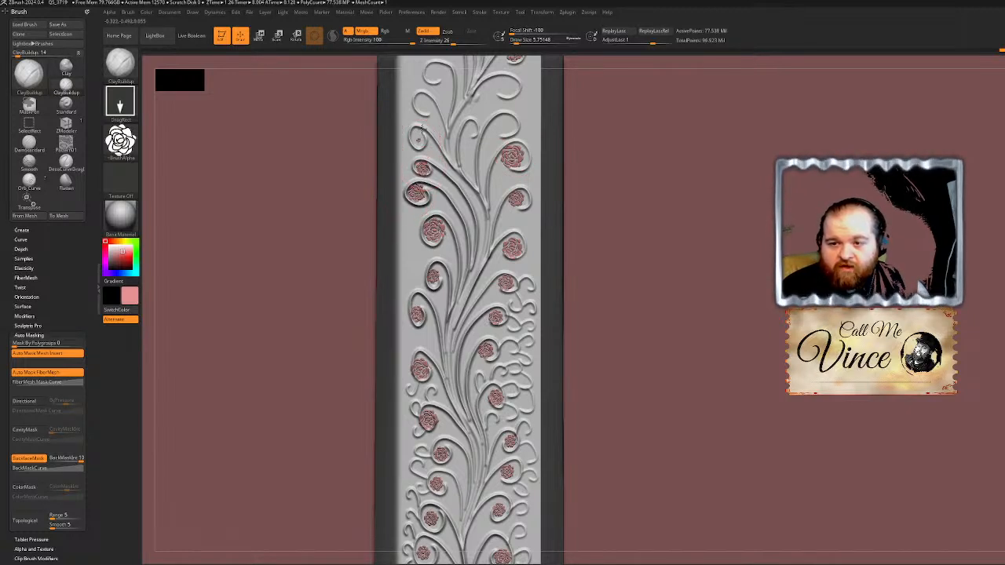
Step: Stamp roses inside the remaining empty curls on the upper part of the mullion's vine, undoing and restamping the last one on the left side
click(505, 123)
click(470, 131)
click(503, 84)
click(423, 102)
click(432, 76)
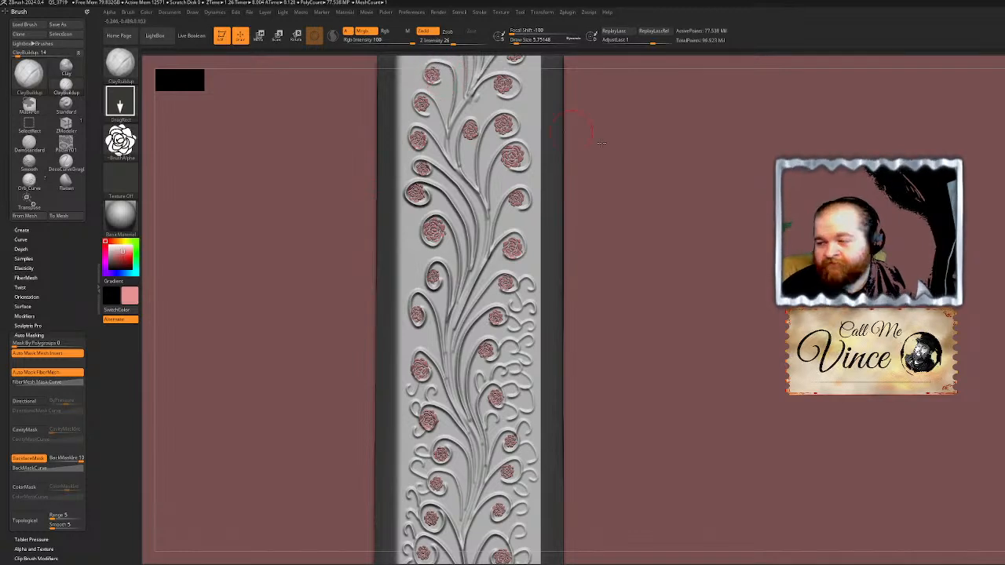
key(ctrl)
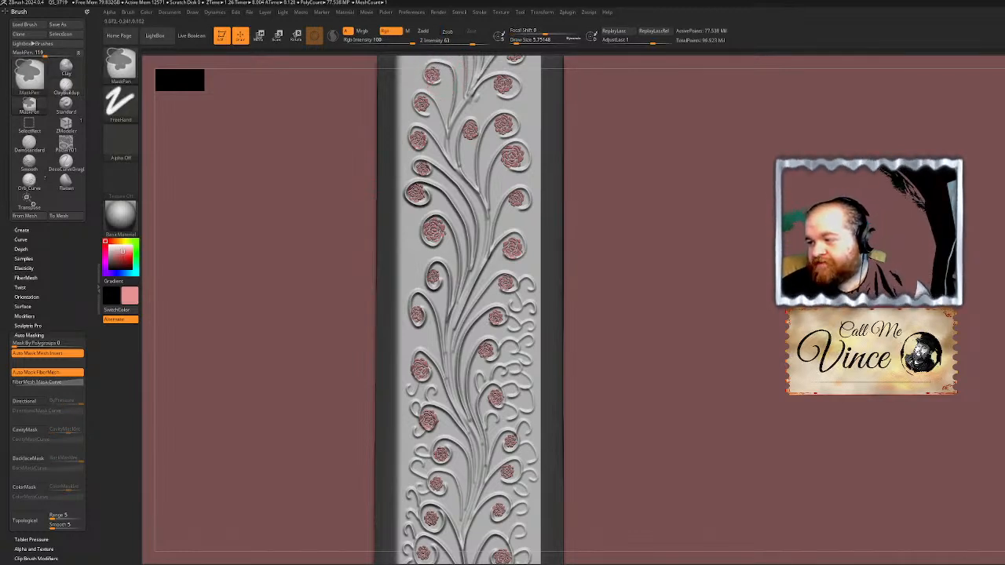
key(ctrl+z)
alt+right_drag(528, 72, 535, 358)
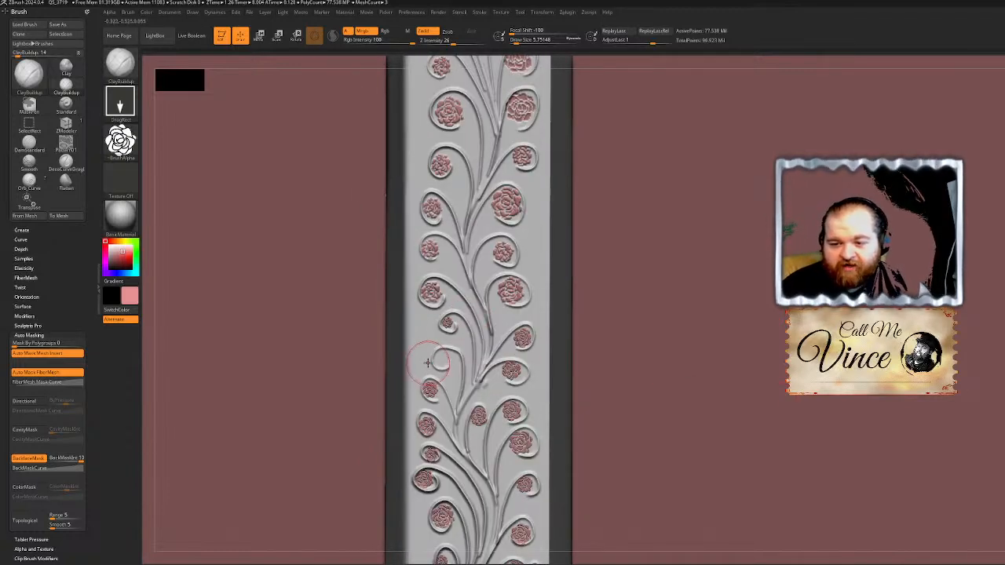
drag(441, 360, 447, 347)
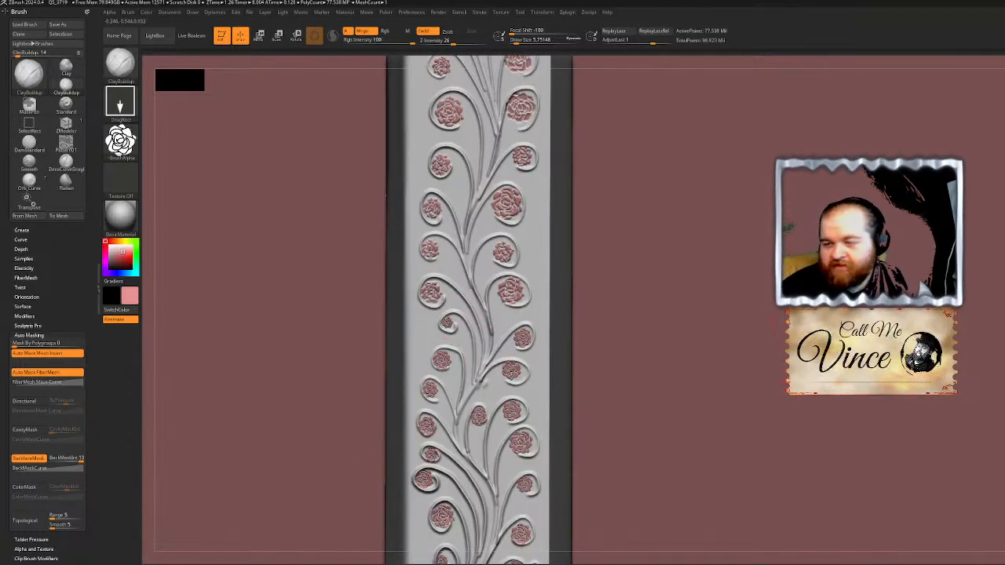
Step: Restamp raised roses over all the remaining faint rose outlines along the right section of the crossbar, matching their varied sizes
ctrl+right_drag(442, 358, 443, 279)
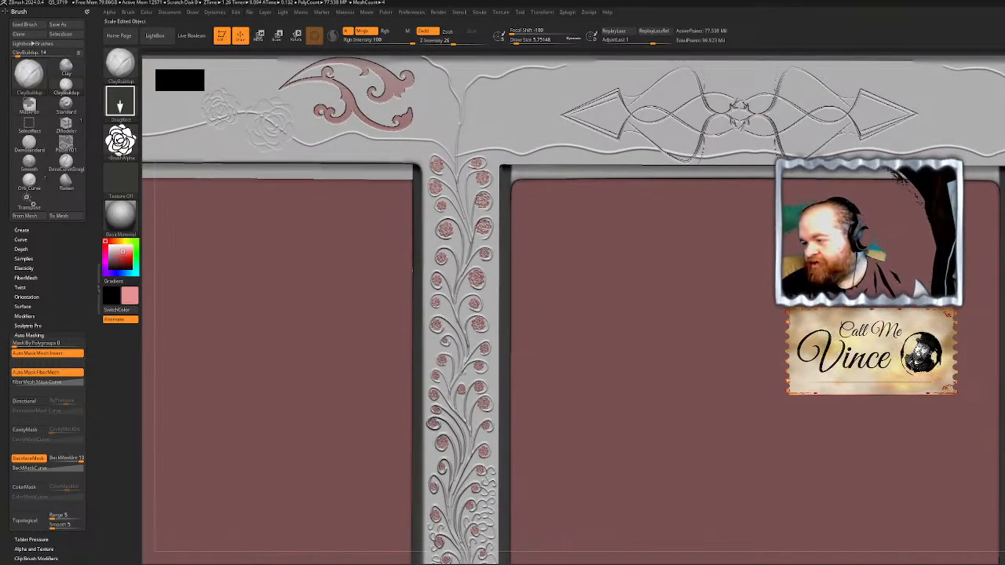
alt+right_drag(839, 246, 725, 19)
alt+right_drag(877, 253, 1004, 284)
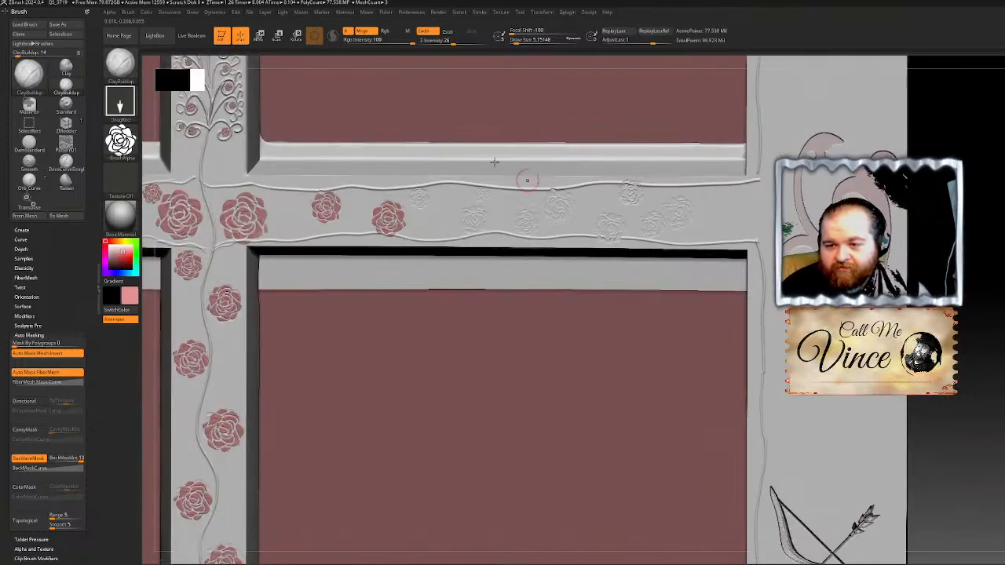
click(418, 196)
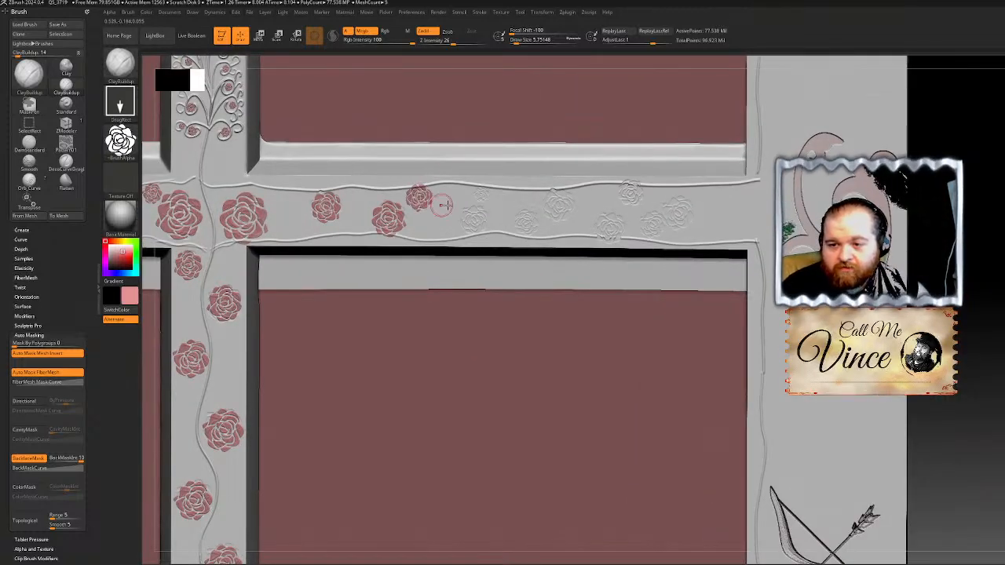
click(473, 218)
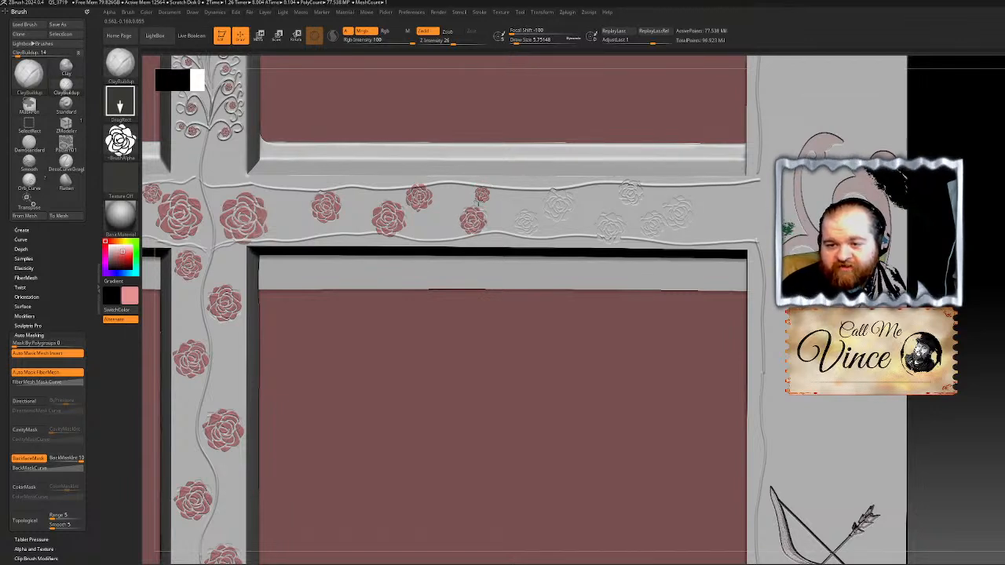
click(526, 221)
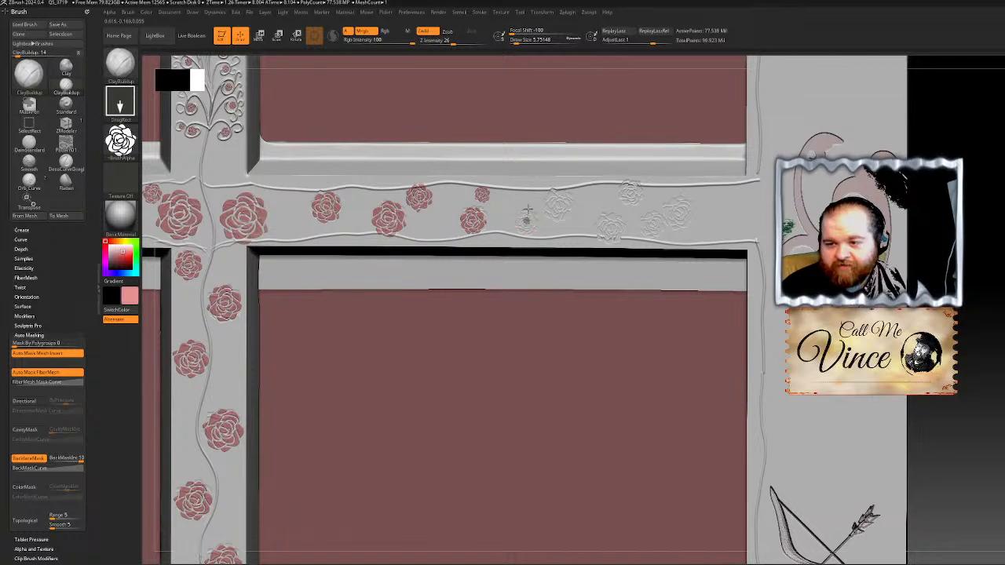
click(559, 204)
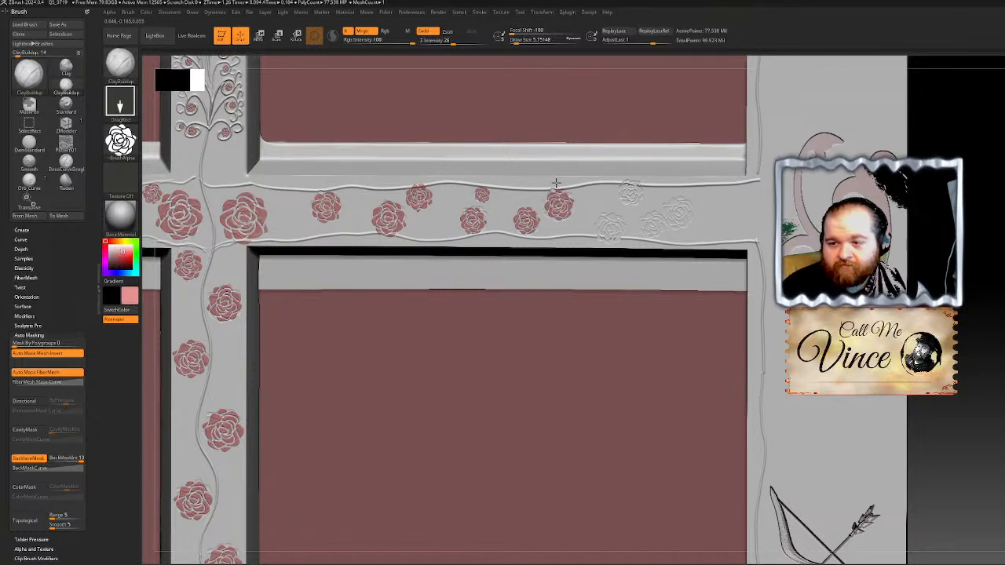
click(628, 191)
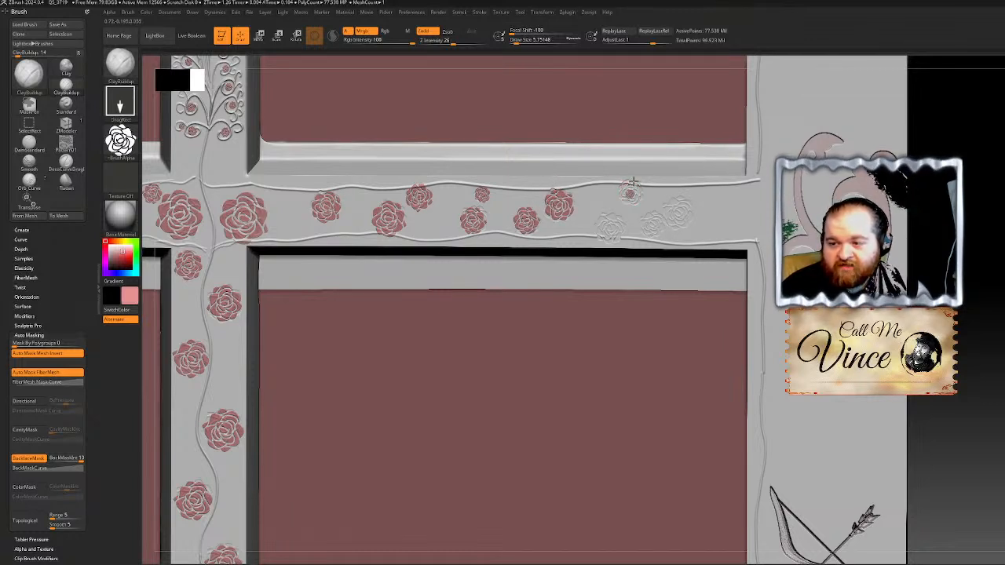
click(610, 226)
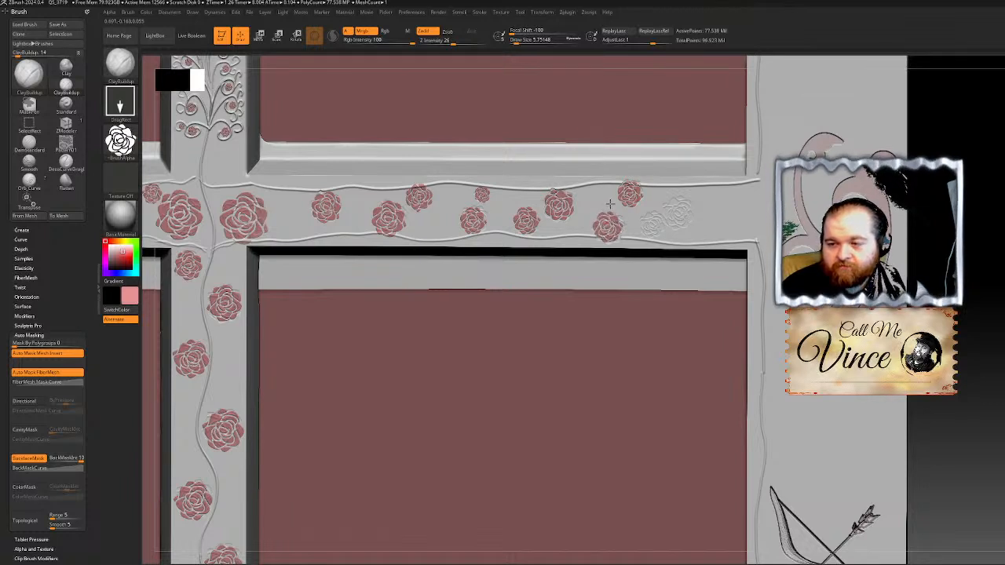
drag(653, 225, 685, 188)
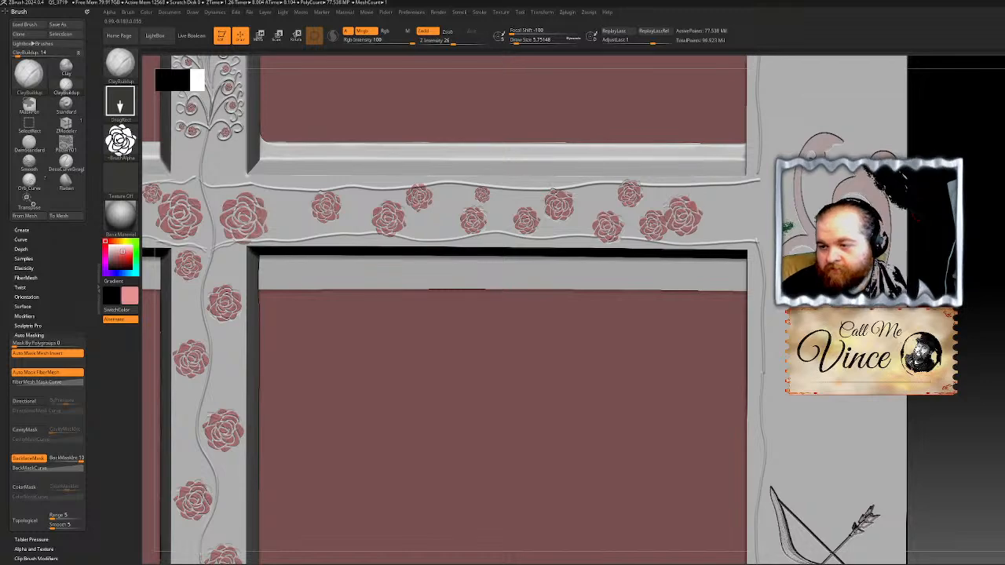
alt+right_drag(685, 189, 883, 196)
mouse_move(471, 379)
alt+right_down()
mouse_move(512, 374)
mouse_move(512, 296)
mouse_move(683, 297)
mouse_move(626, 446)
alt+right_up()
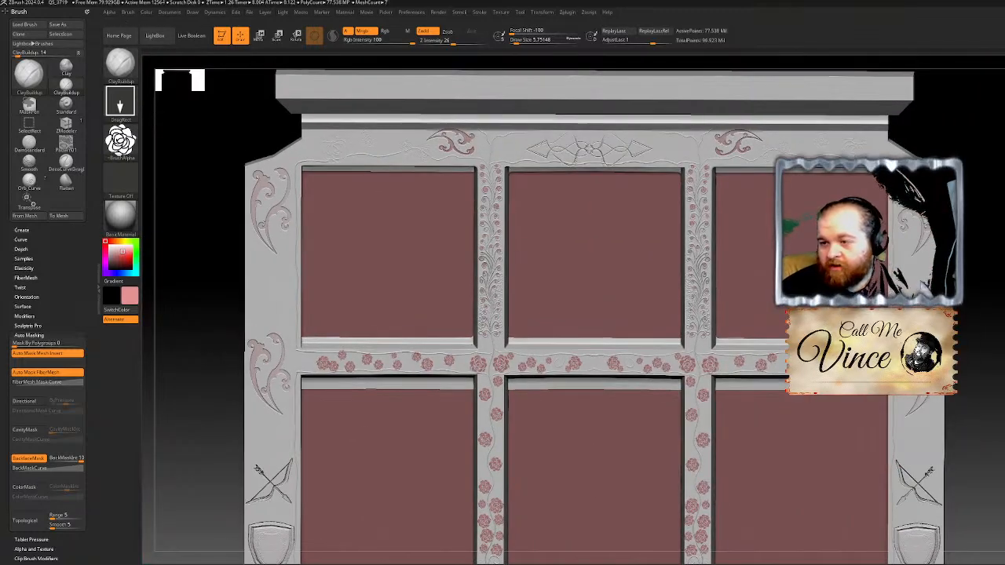
mouse_move(681, 476)
alt+right_down()
mouse_move(641, 342)
mouse_move(625, 188)
mouse_move(615, 279)
mouse_move(614, 197)
mouse_move(600, 256)
alt+right_up()
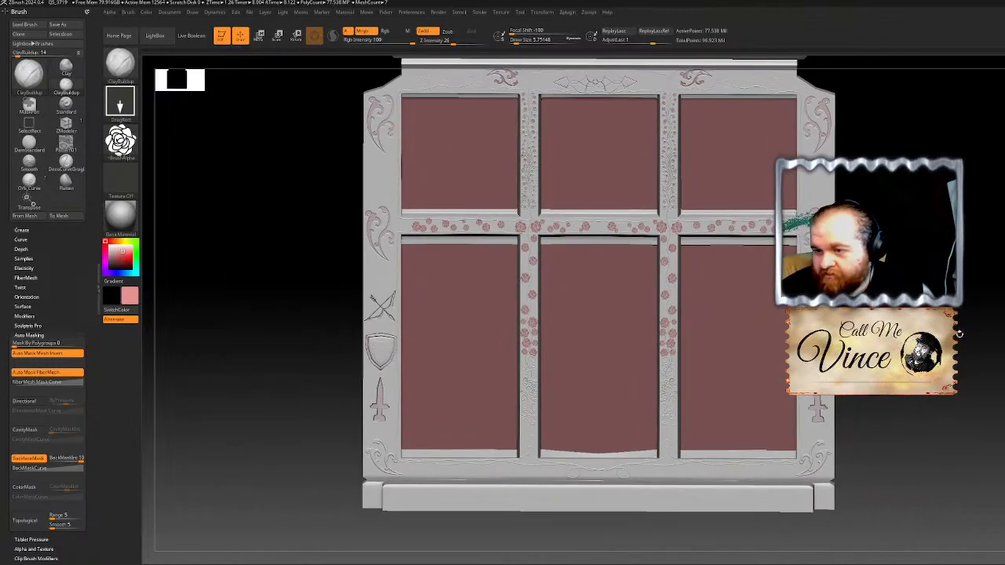